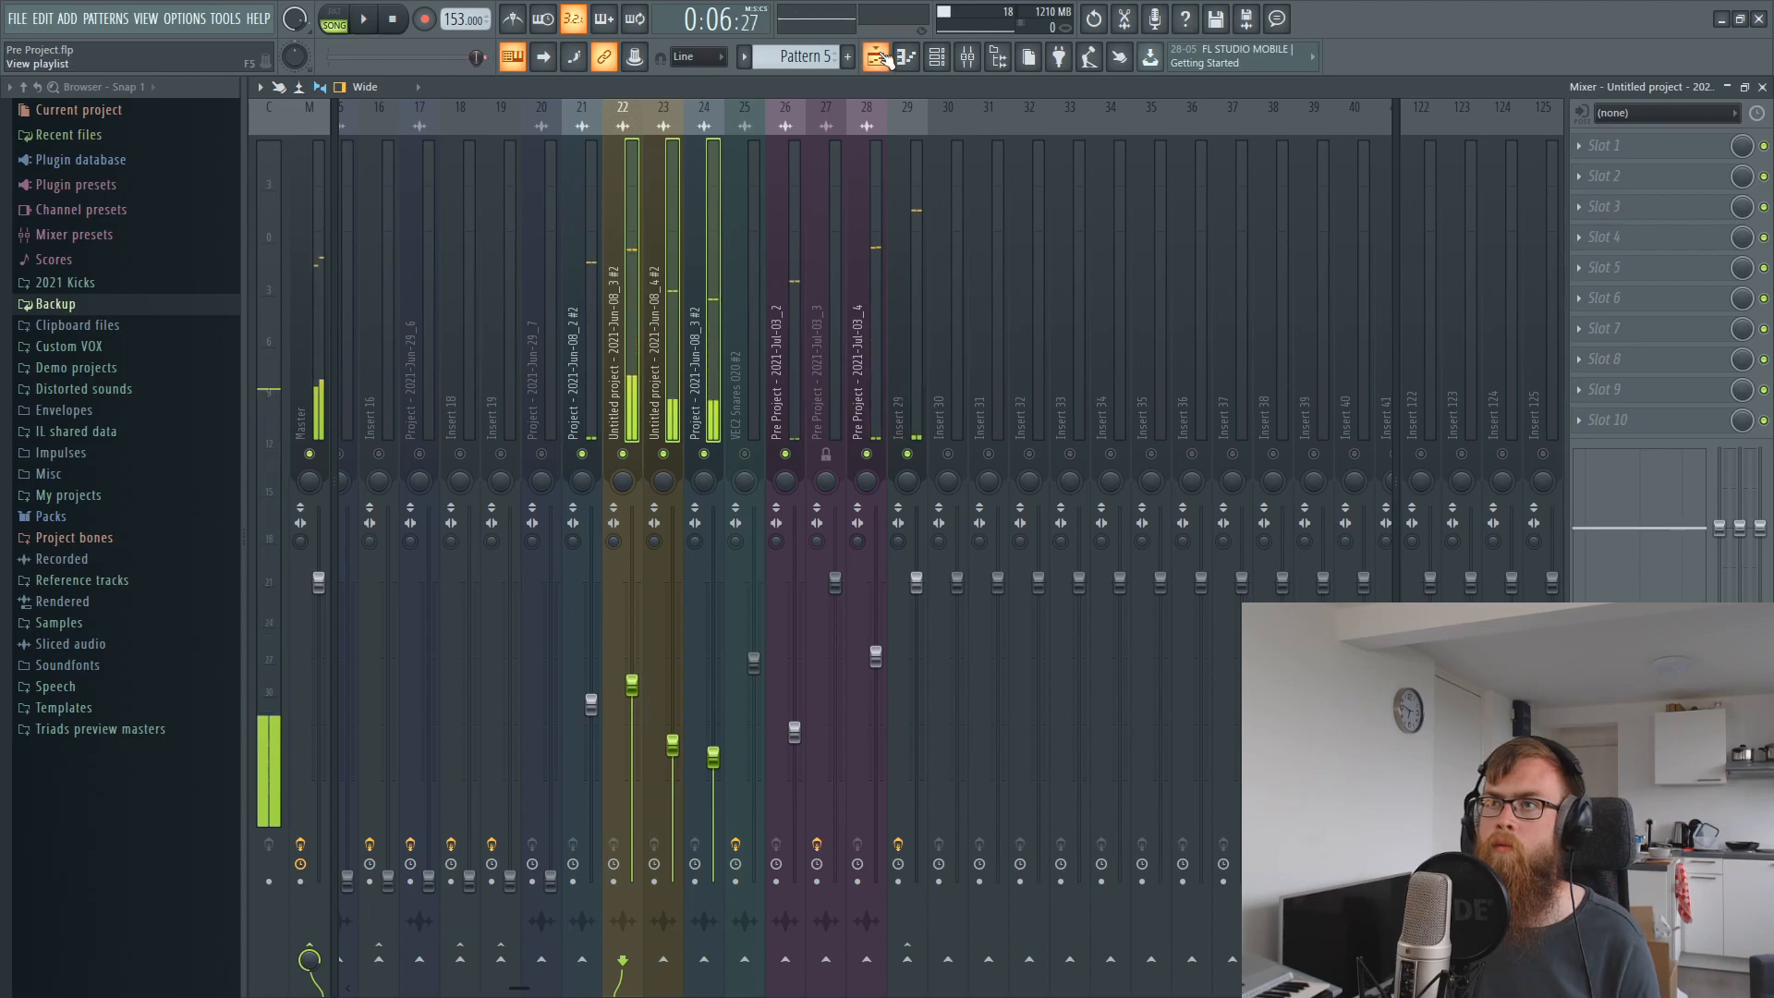
# Play the layered audio clips in the arrangement and watch their levels in the mixer.
pyautogui.press('space')
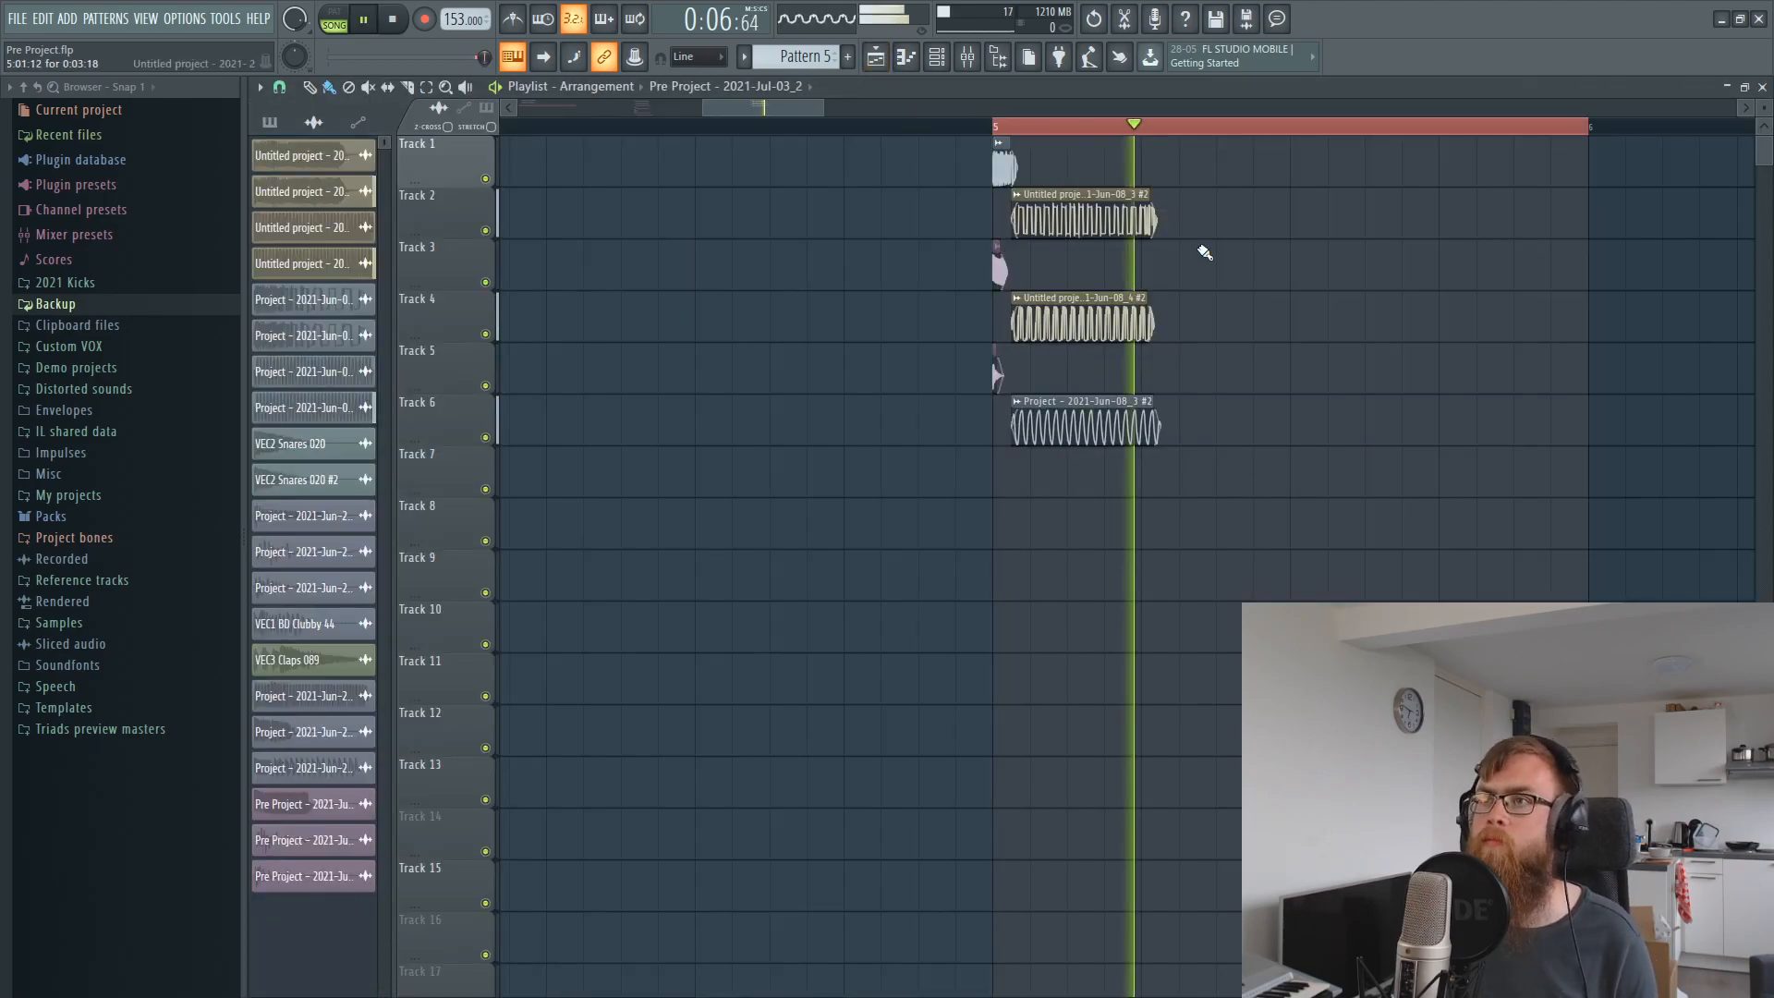
pyautogui.press('F9')
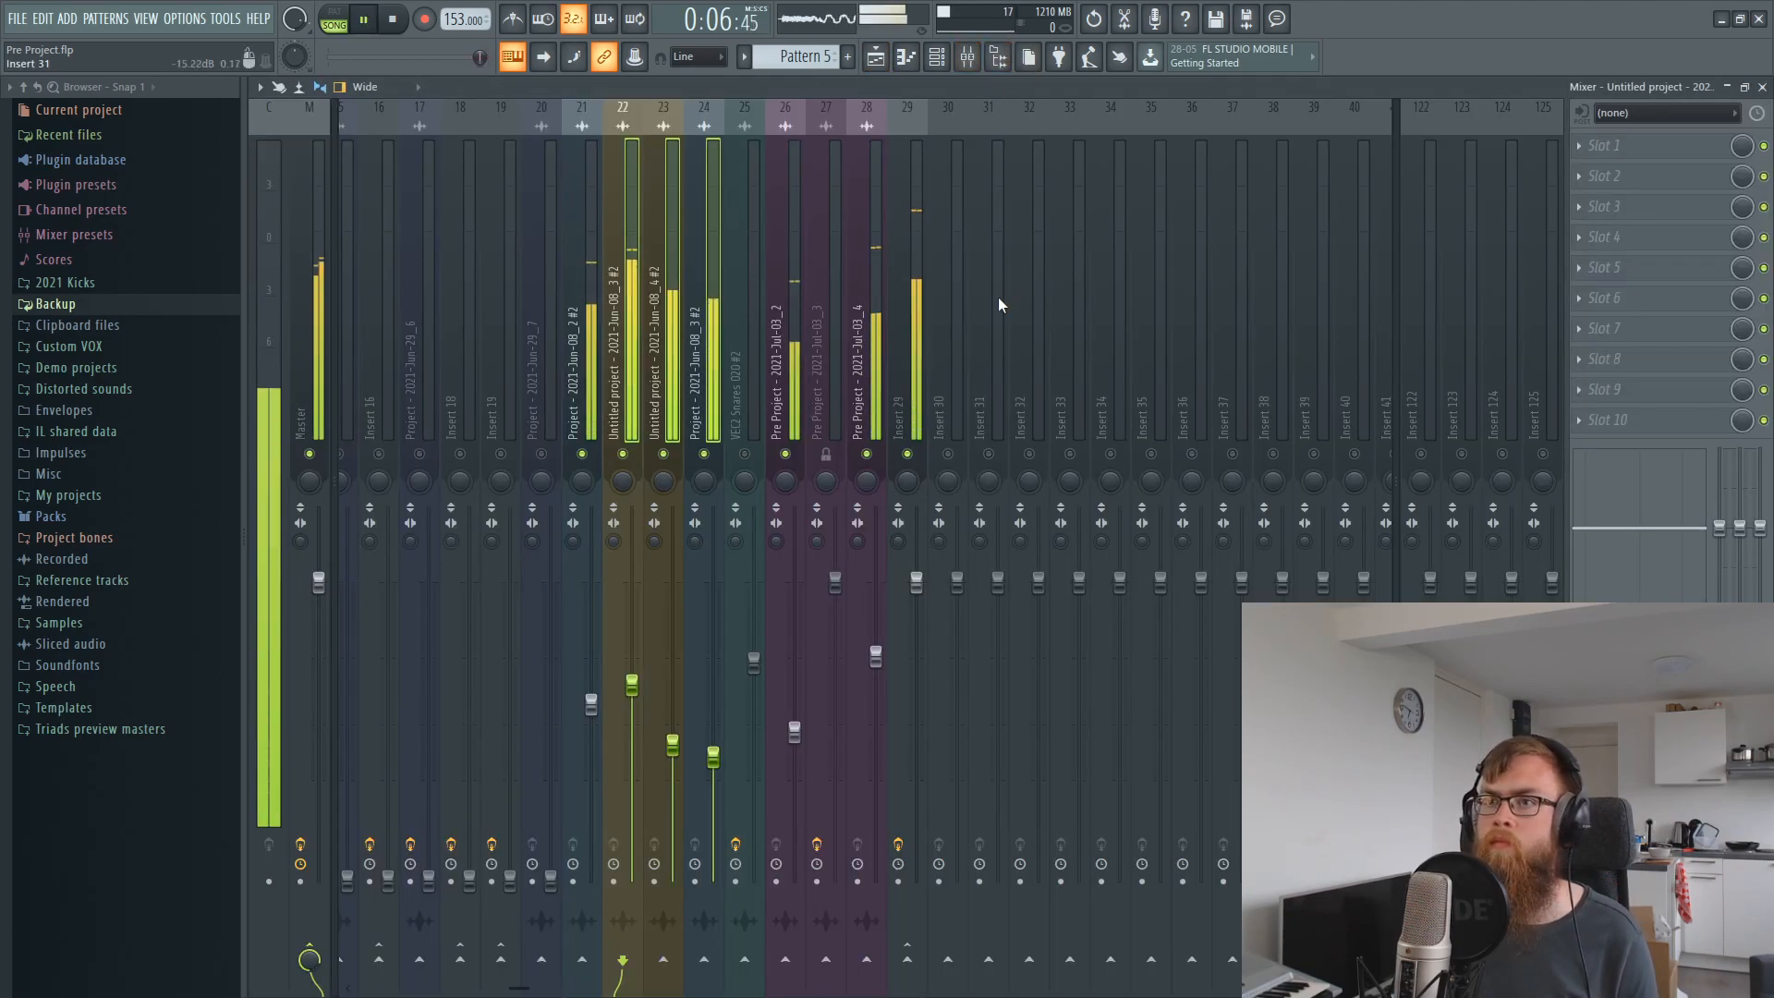
pyautogui.press('space')
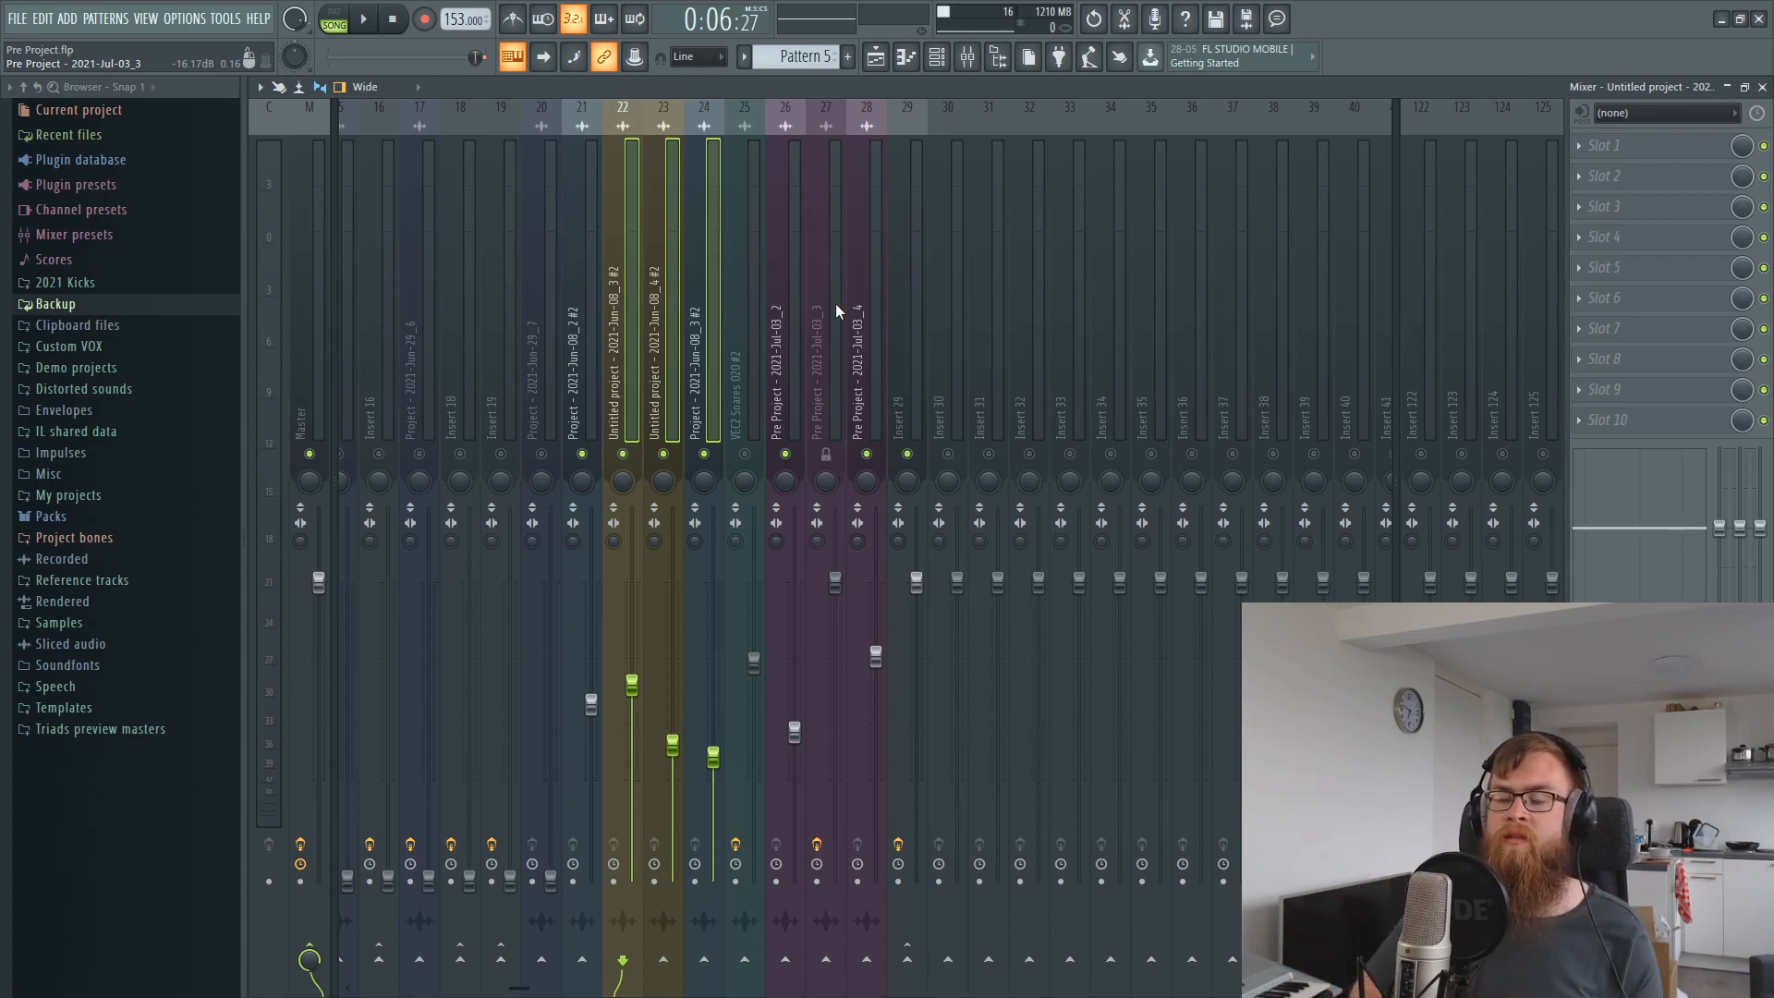
pyautogui.press('space')
pyautogui.press('space')
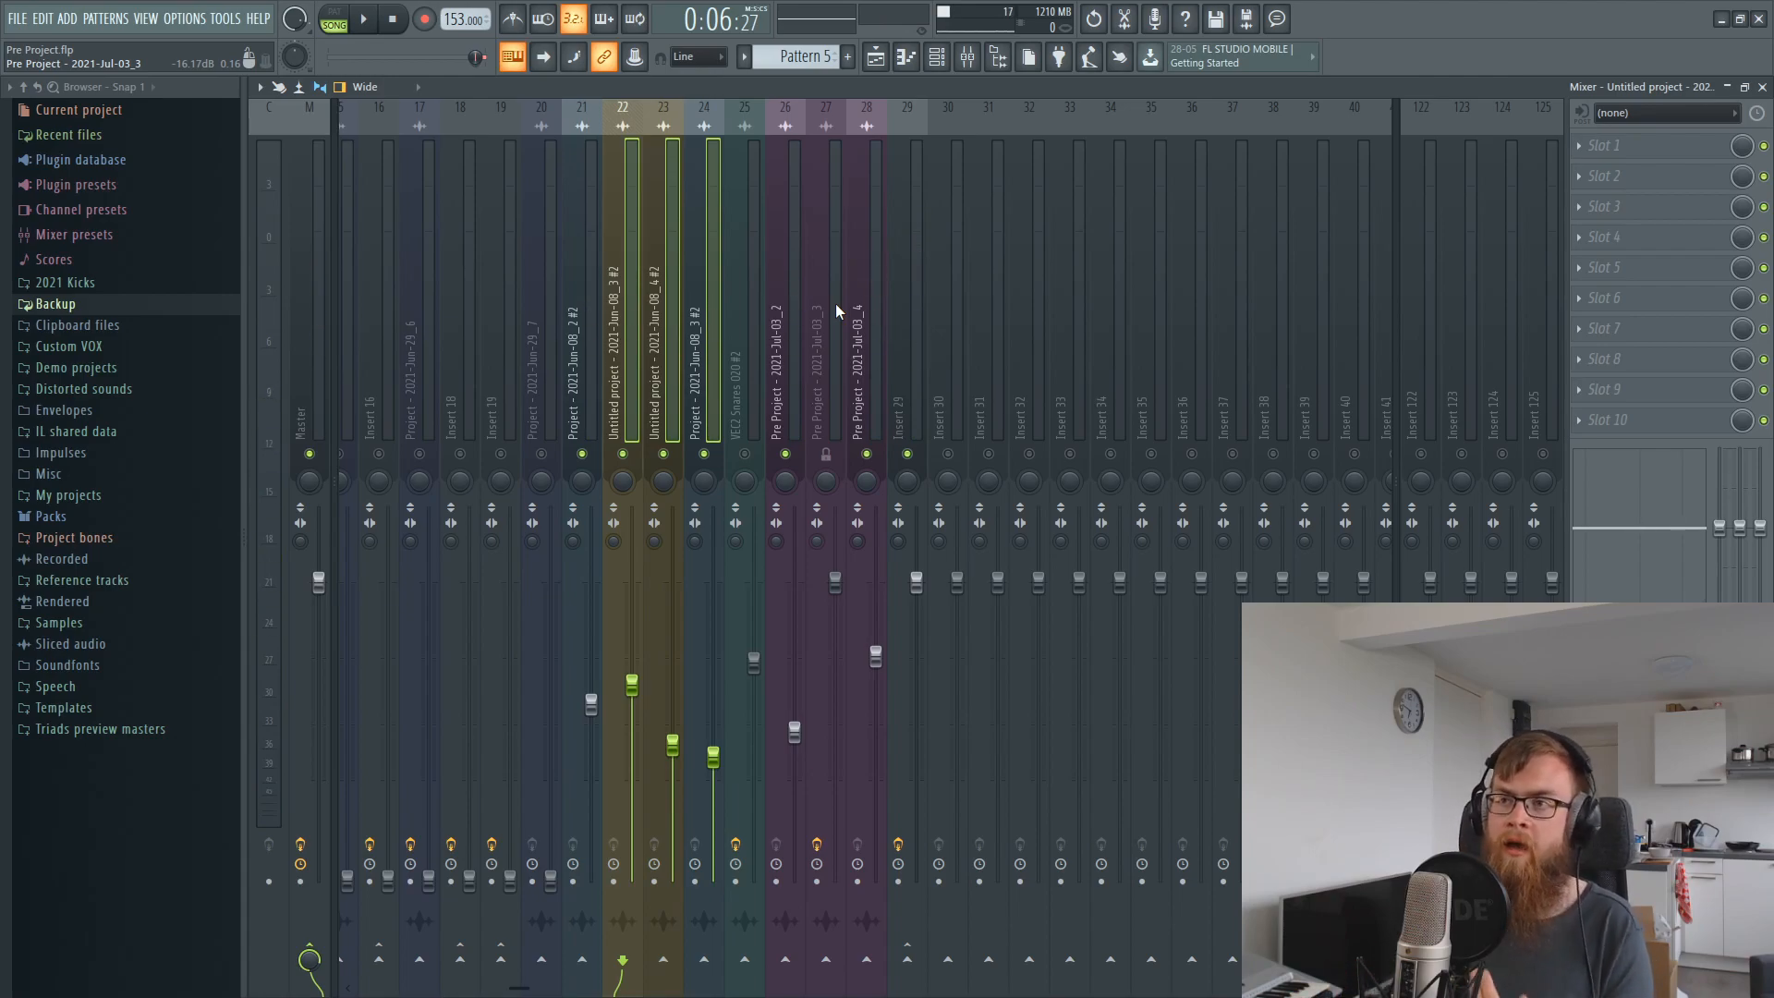
# Route the selected mixer tracks 22 to 24 to Insert 30 only.
pyautogui.rightClick(946, 961)
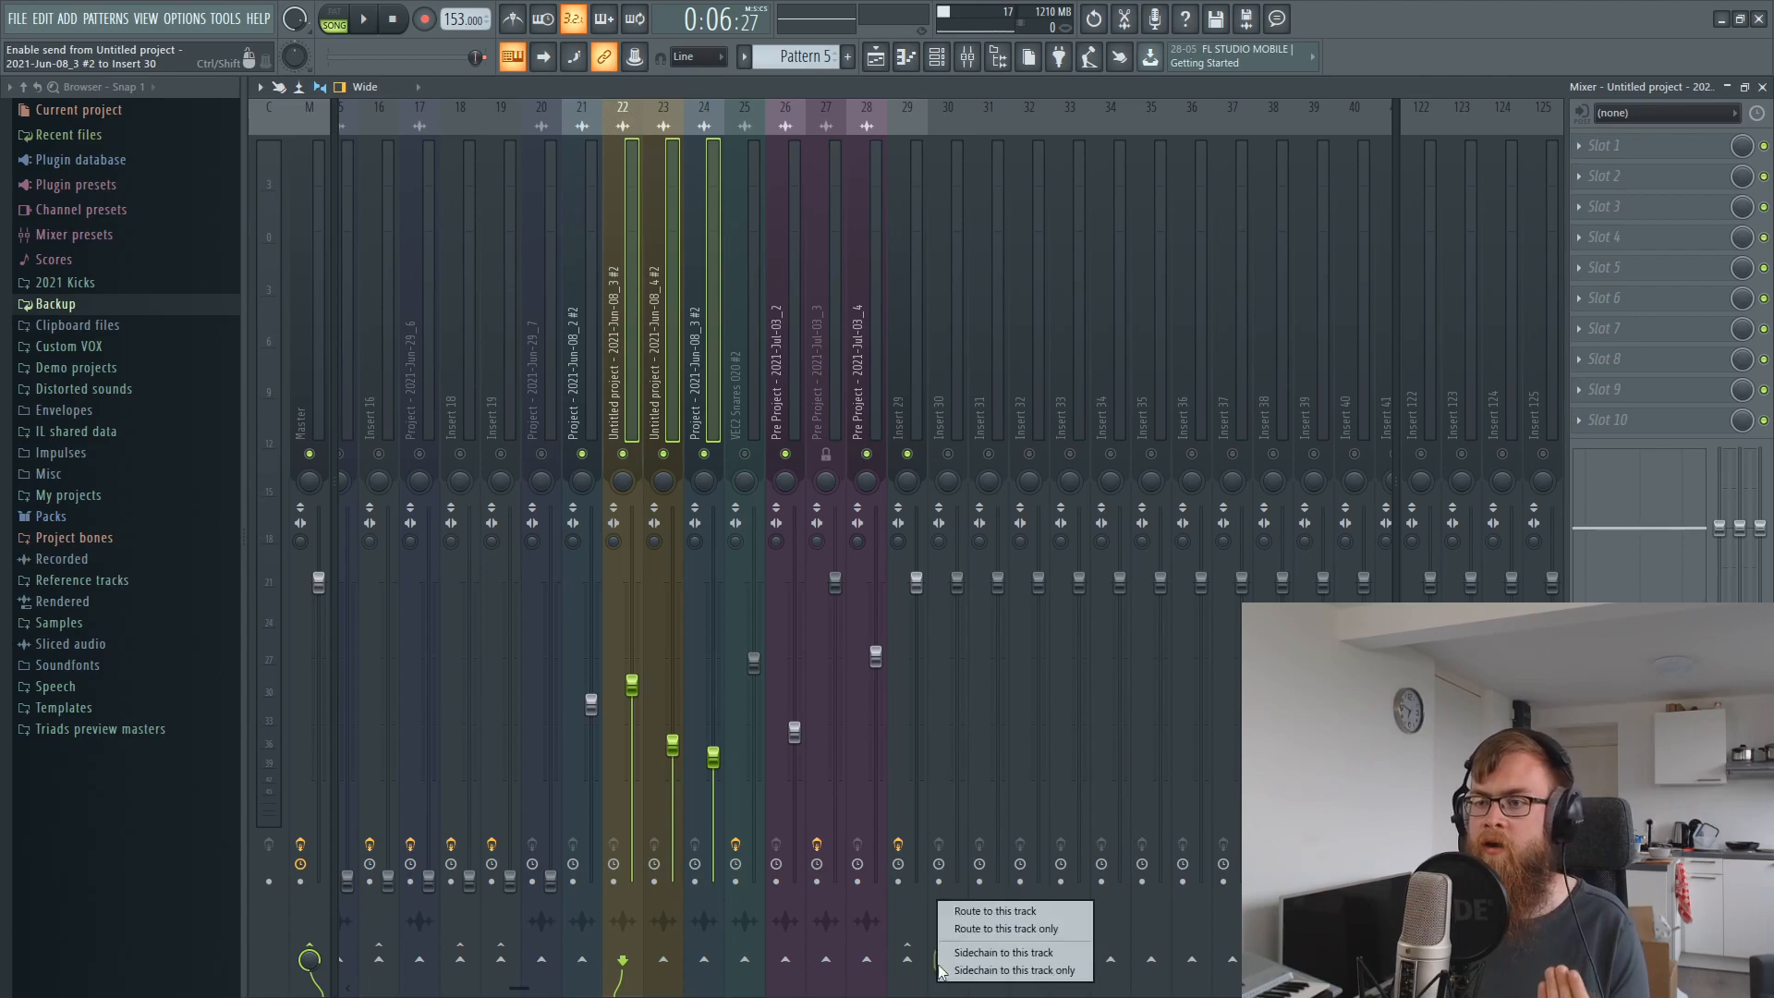
pyautogui.click(970, 923)
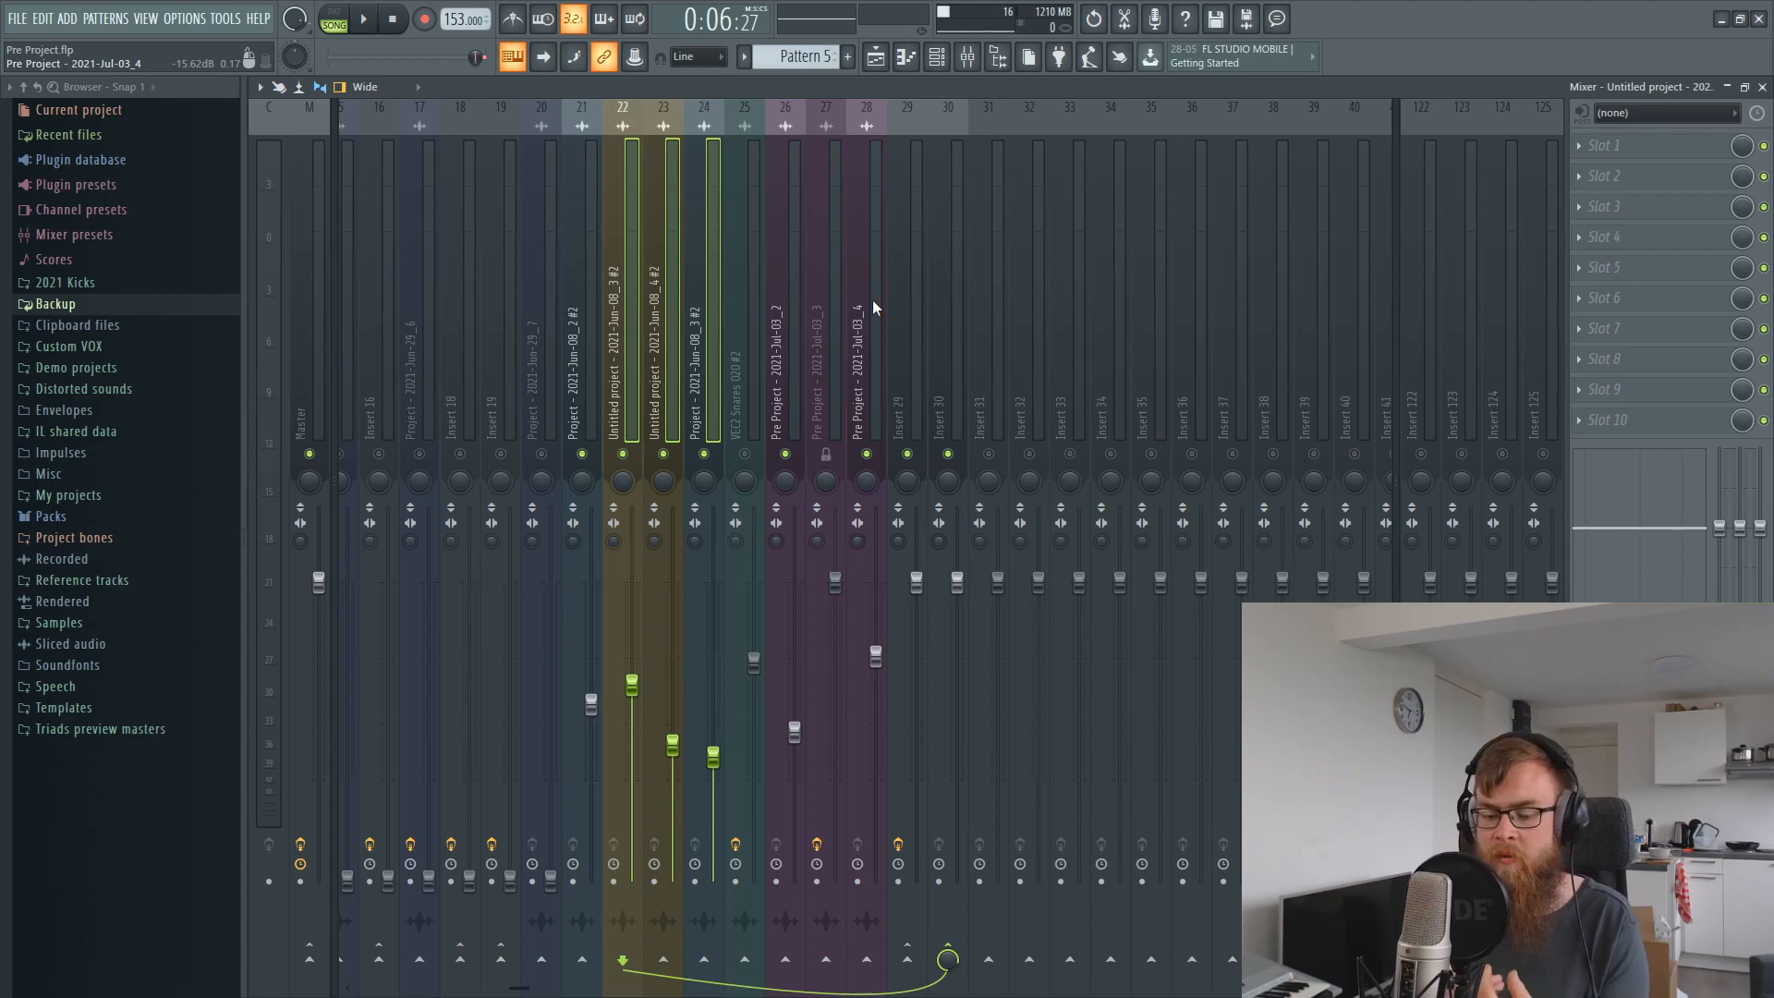
# Filter the channel rack to Unsorted, add a Serum_x64 instrument, and move its window clear for editing.
pyautogui.click(883, 61)
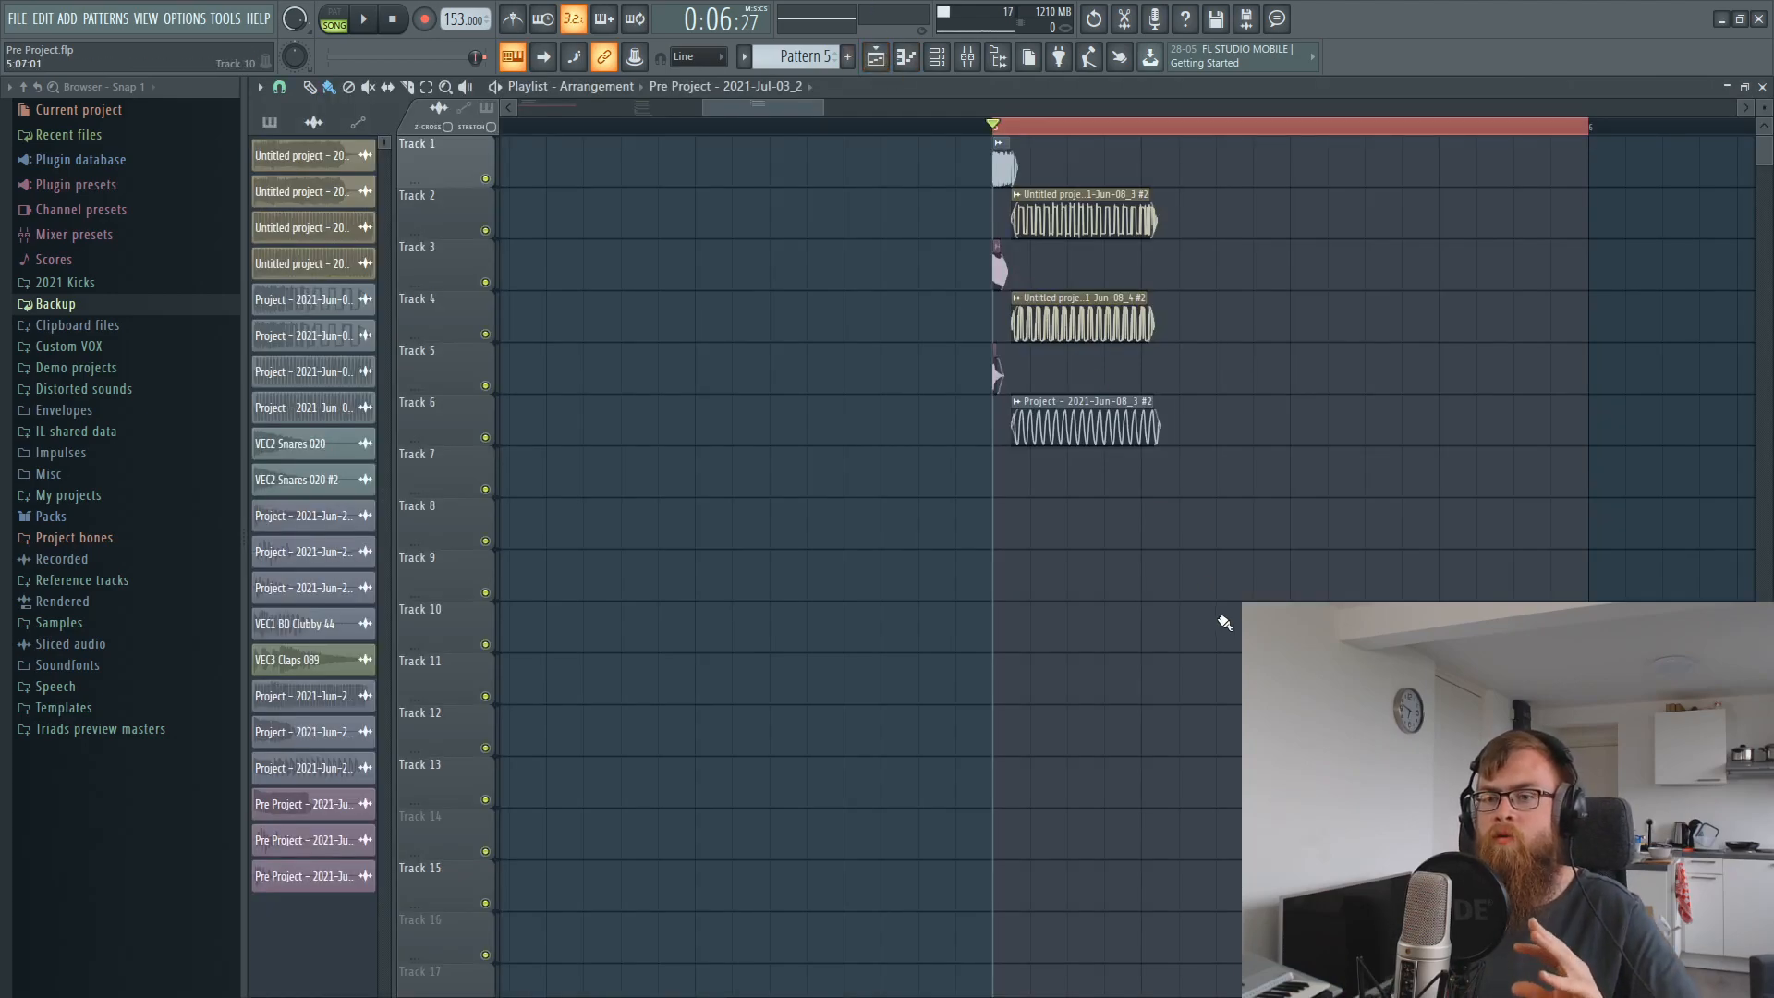
pyautogui.press('F6')
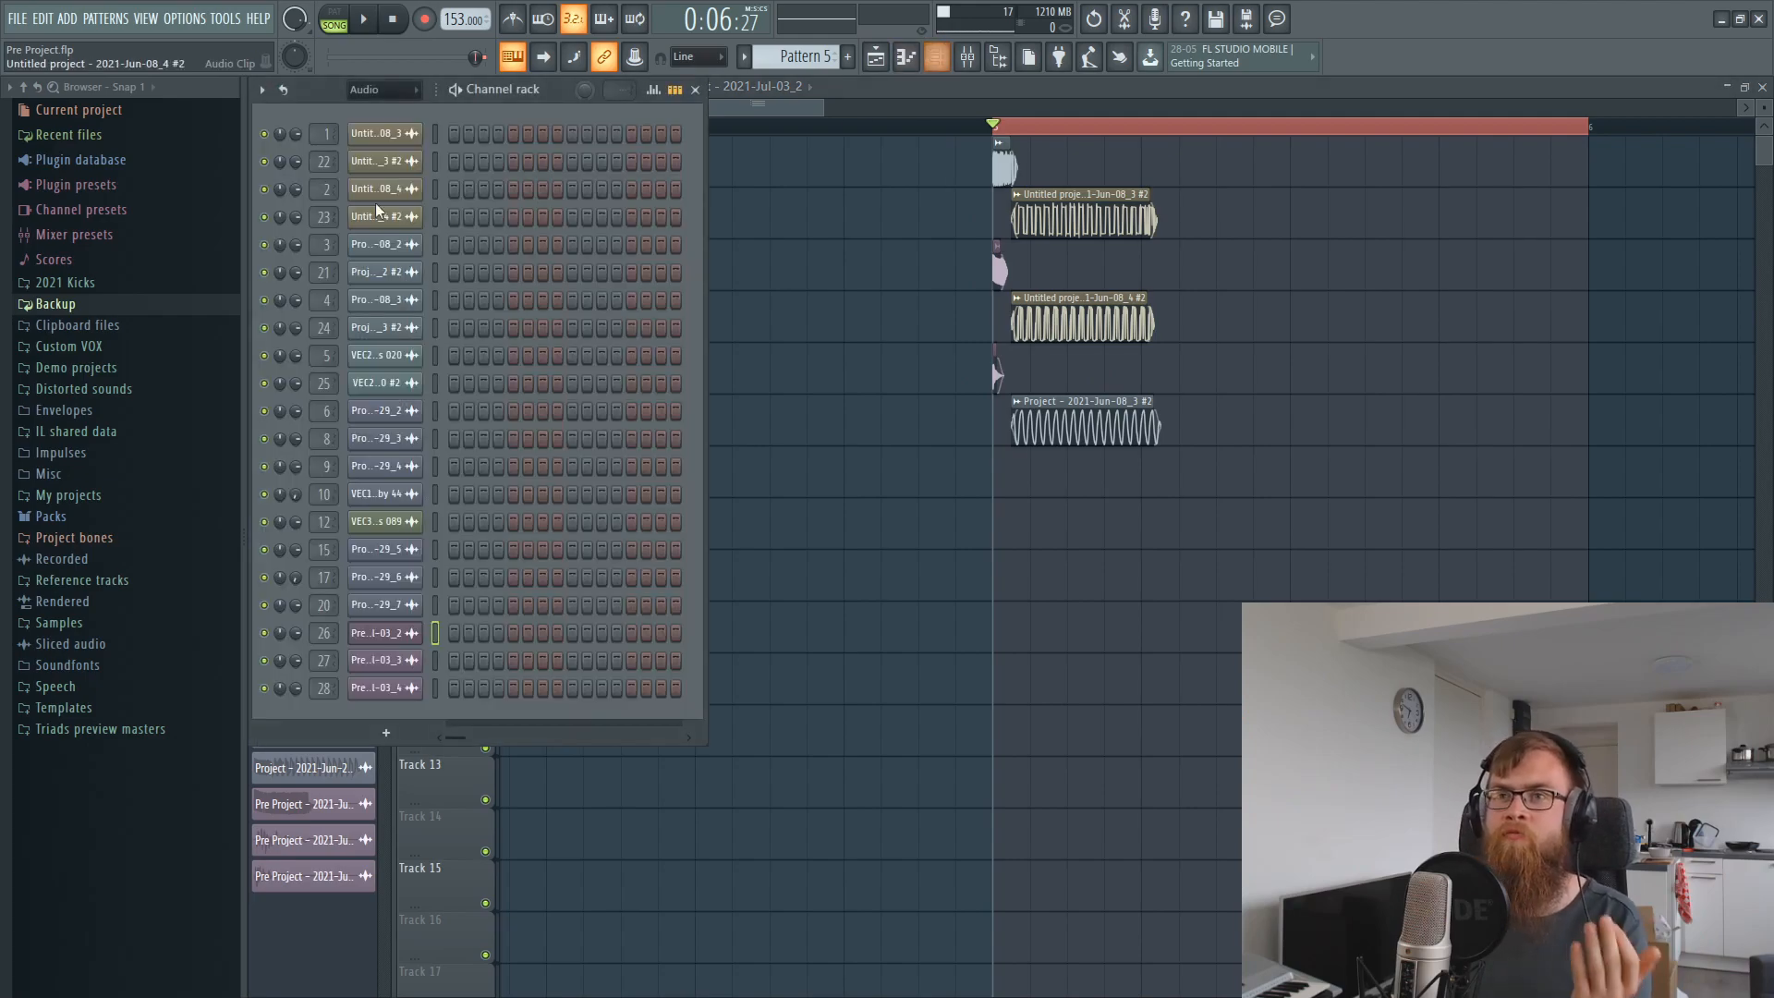
pyautogui.click(378, 90)
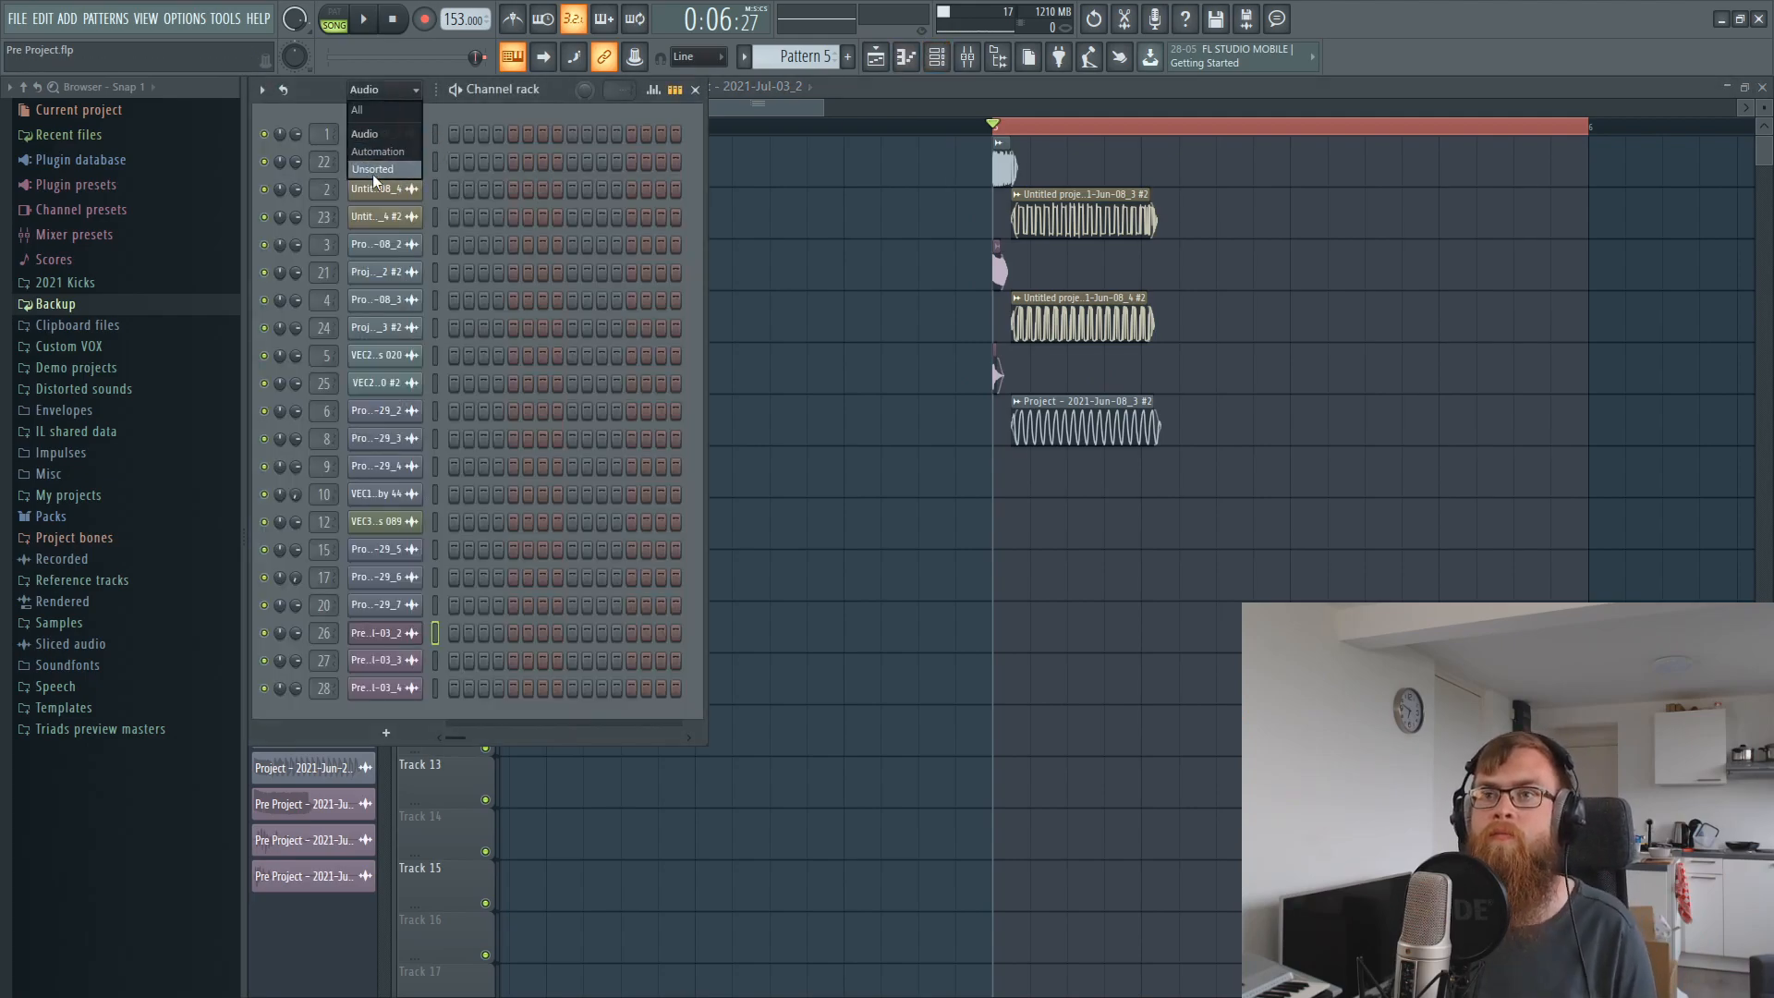
pyautogui.click(373, 174)
pyautogui.click(68, 20)
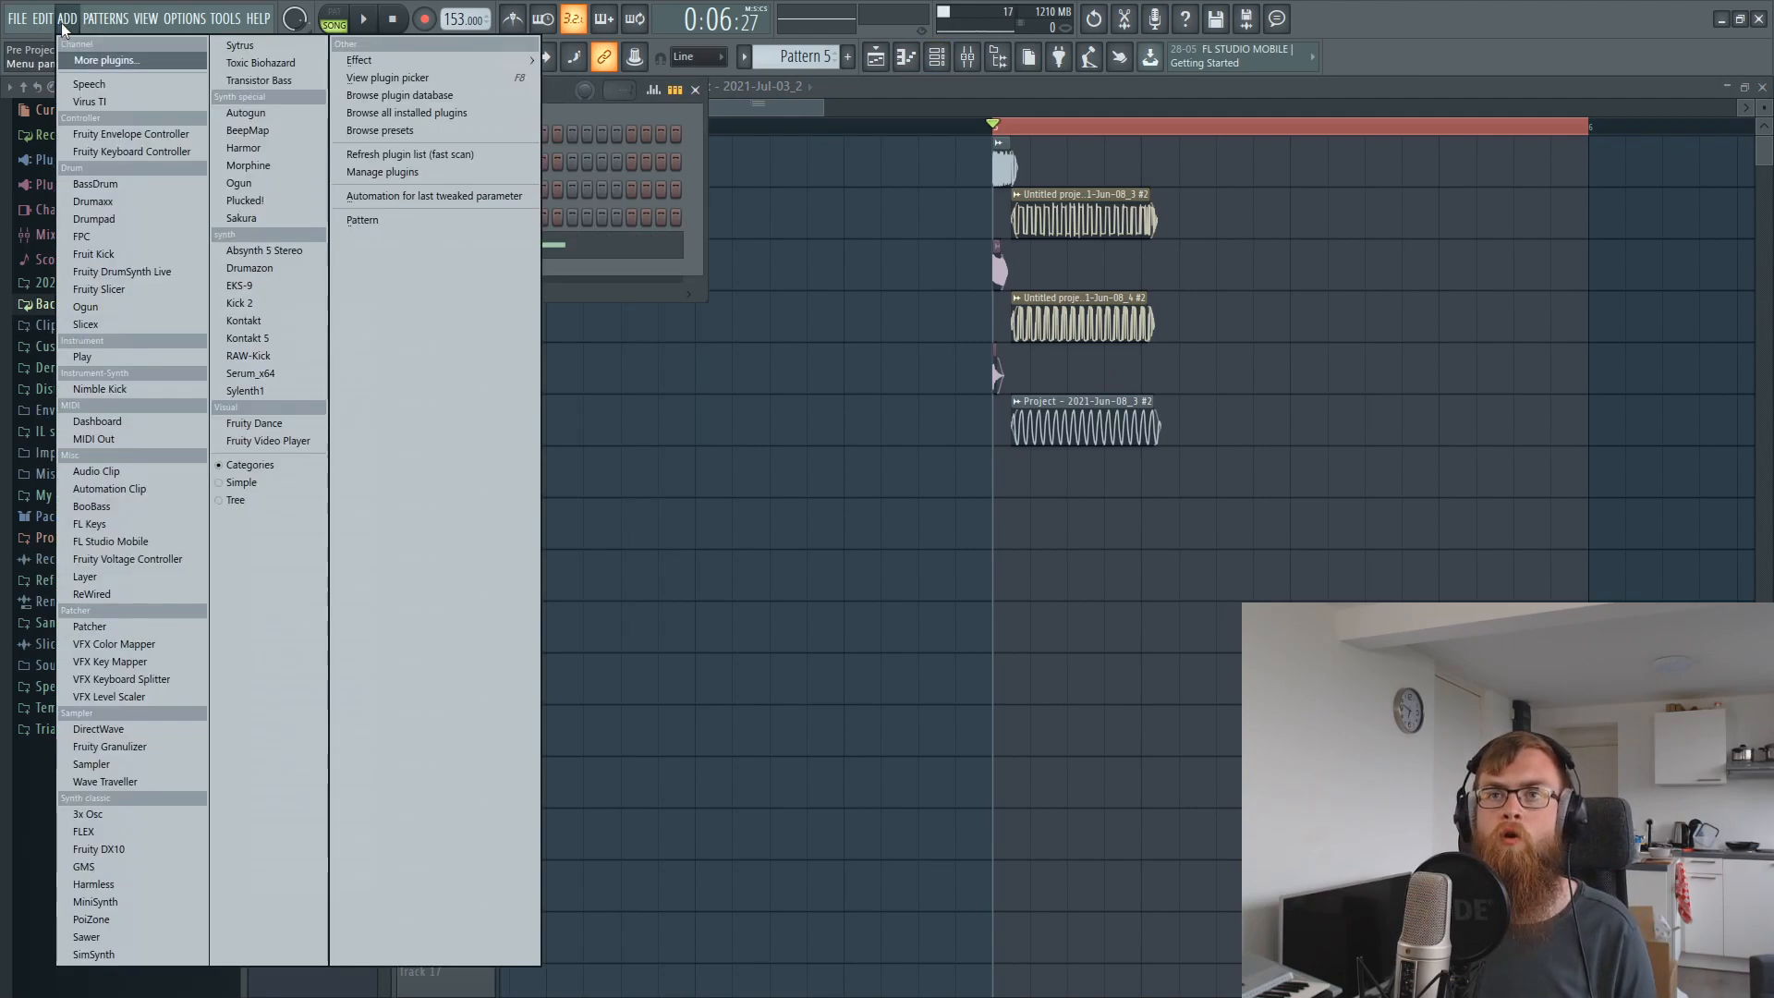
pyautogui.click(292, 376)
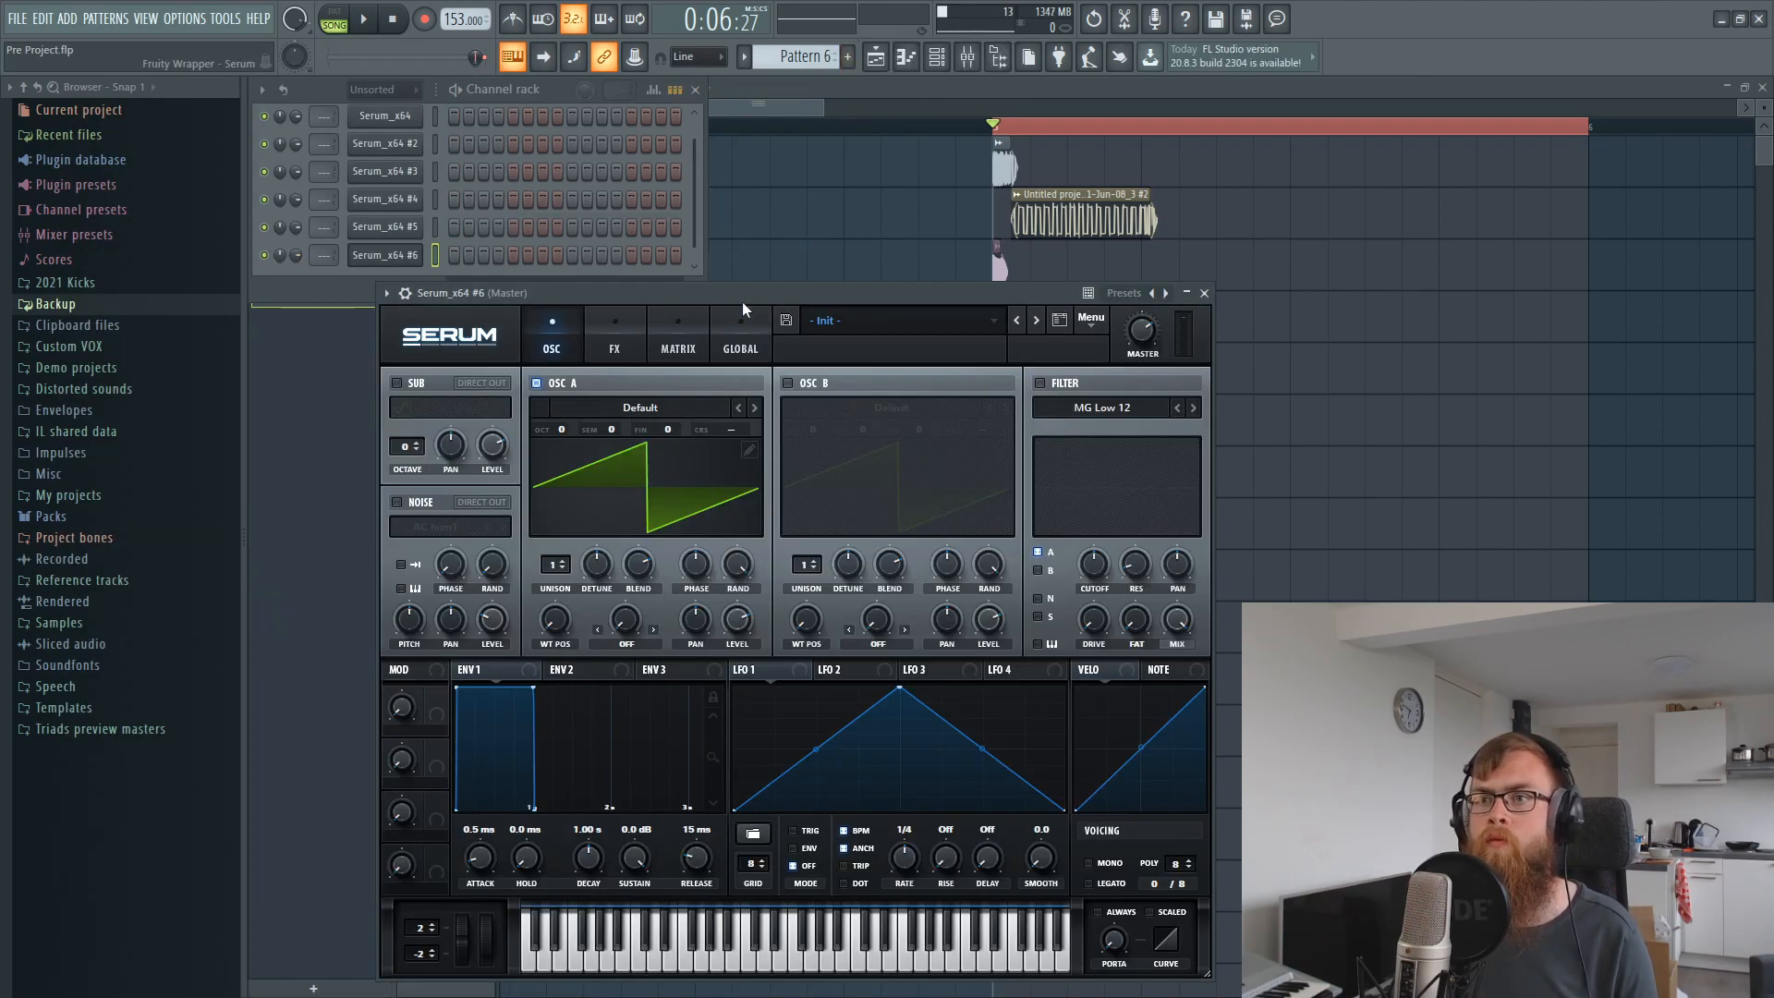
pyautogui.moveTo(740, 297); pyautogui.dragTo(945, 266)
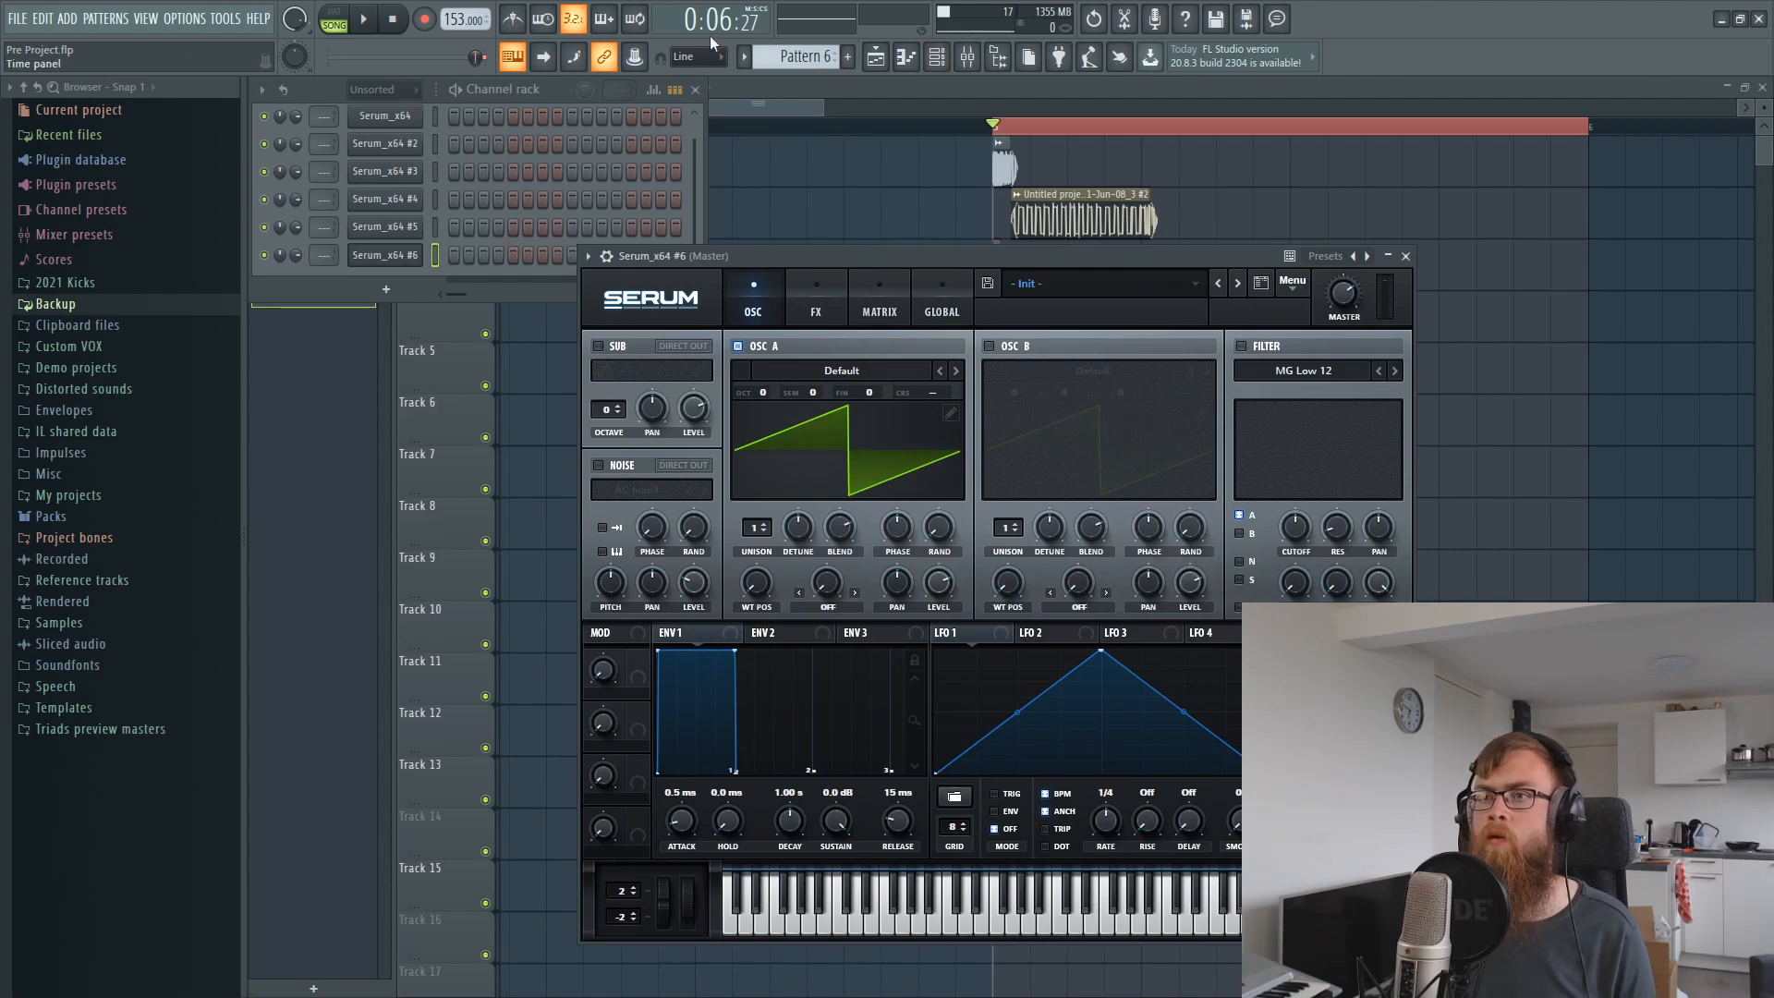
pyautogui.moveTo(761, 253); pyautogui.dragTo(740, 185)
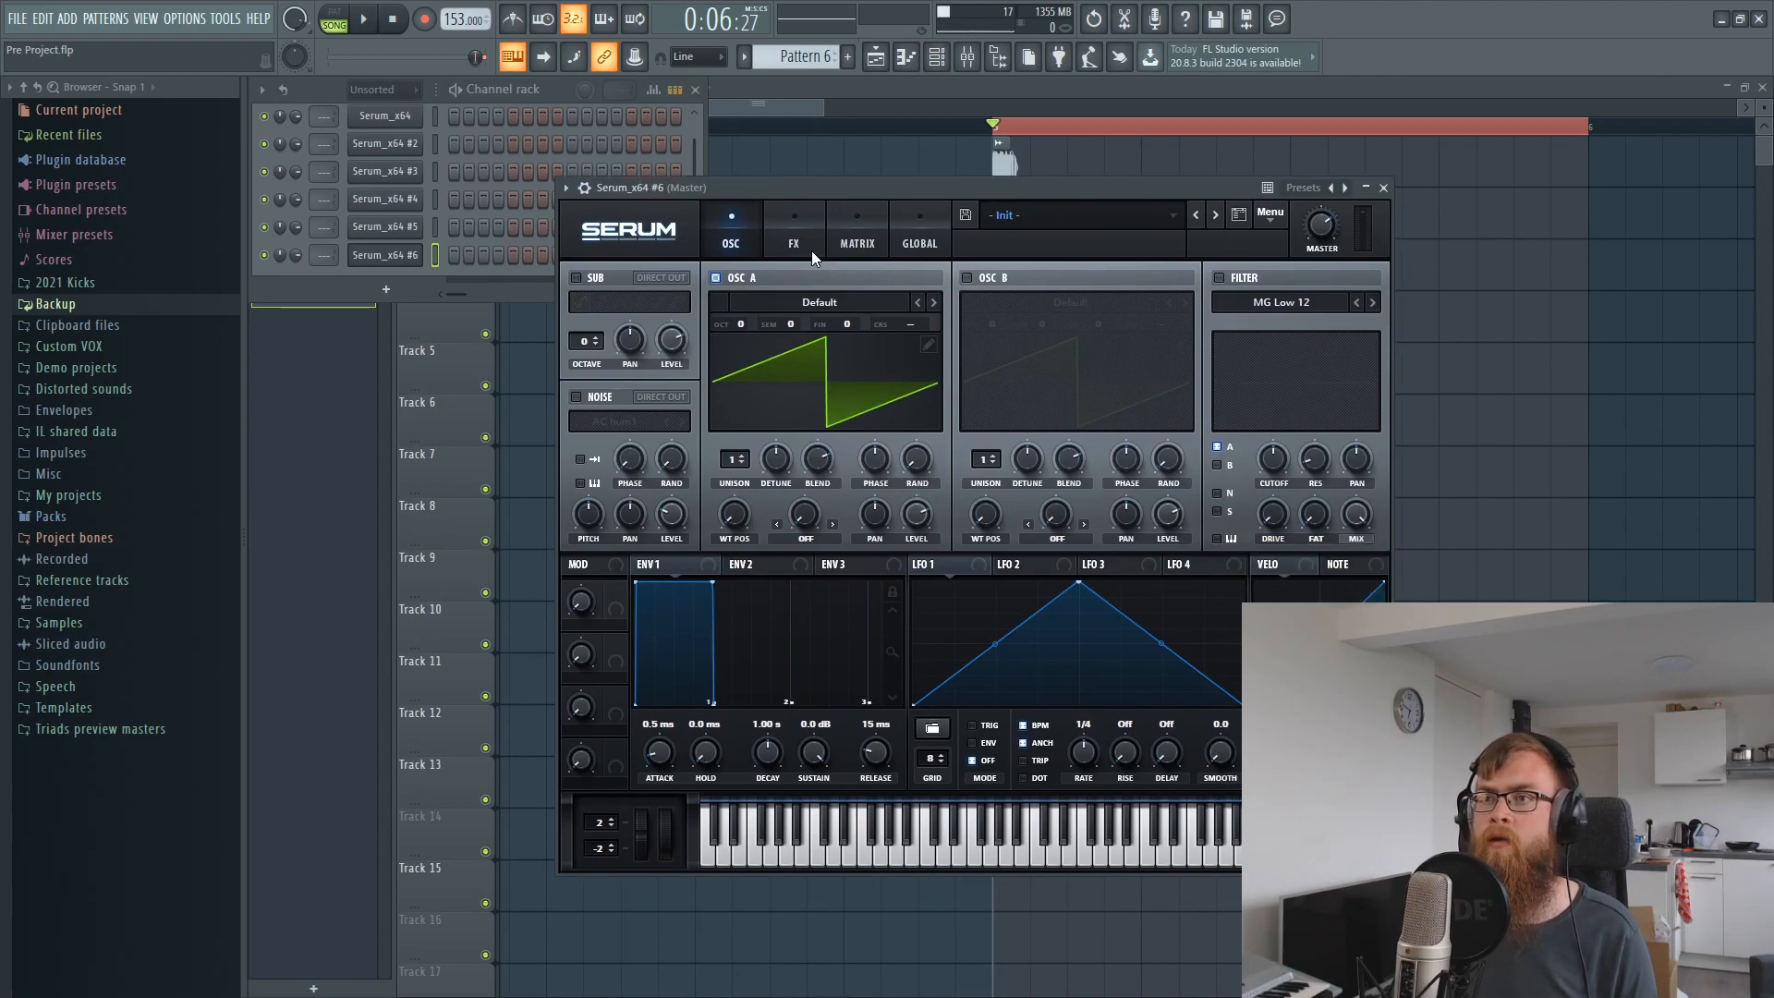
# Load the Analog_BD_Sin wavetable in oscillator A, then enable oscillator B with the Gremlin [SN] wavetable.
pyautogui.click(932, 302)
pyautogui.click(932, 302)
pyautogui.click(967, 277)
pyautogui.click(1036, 304)
pyautogui.moveTo(1032, 364)
pyautogui.click(1155, 441)
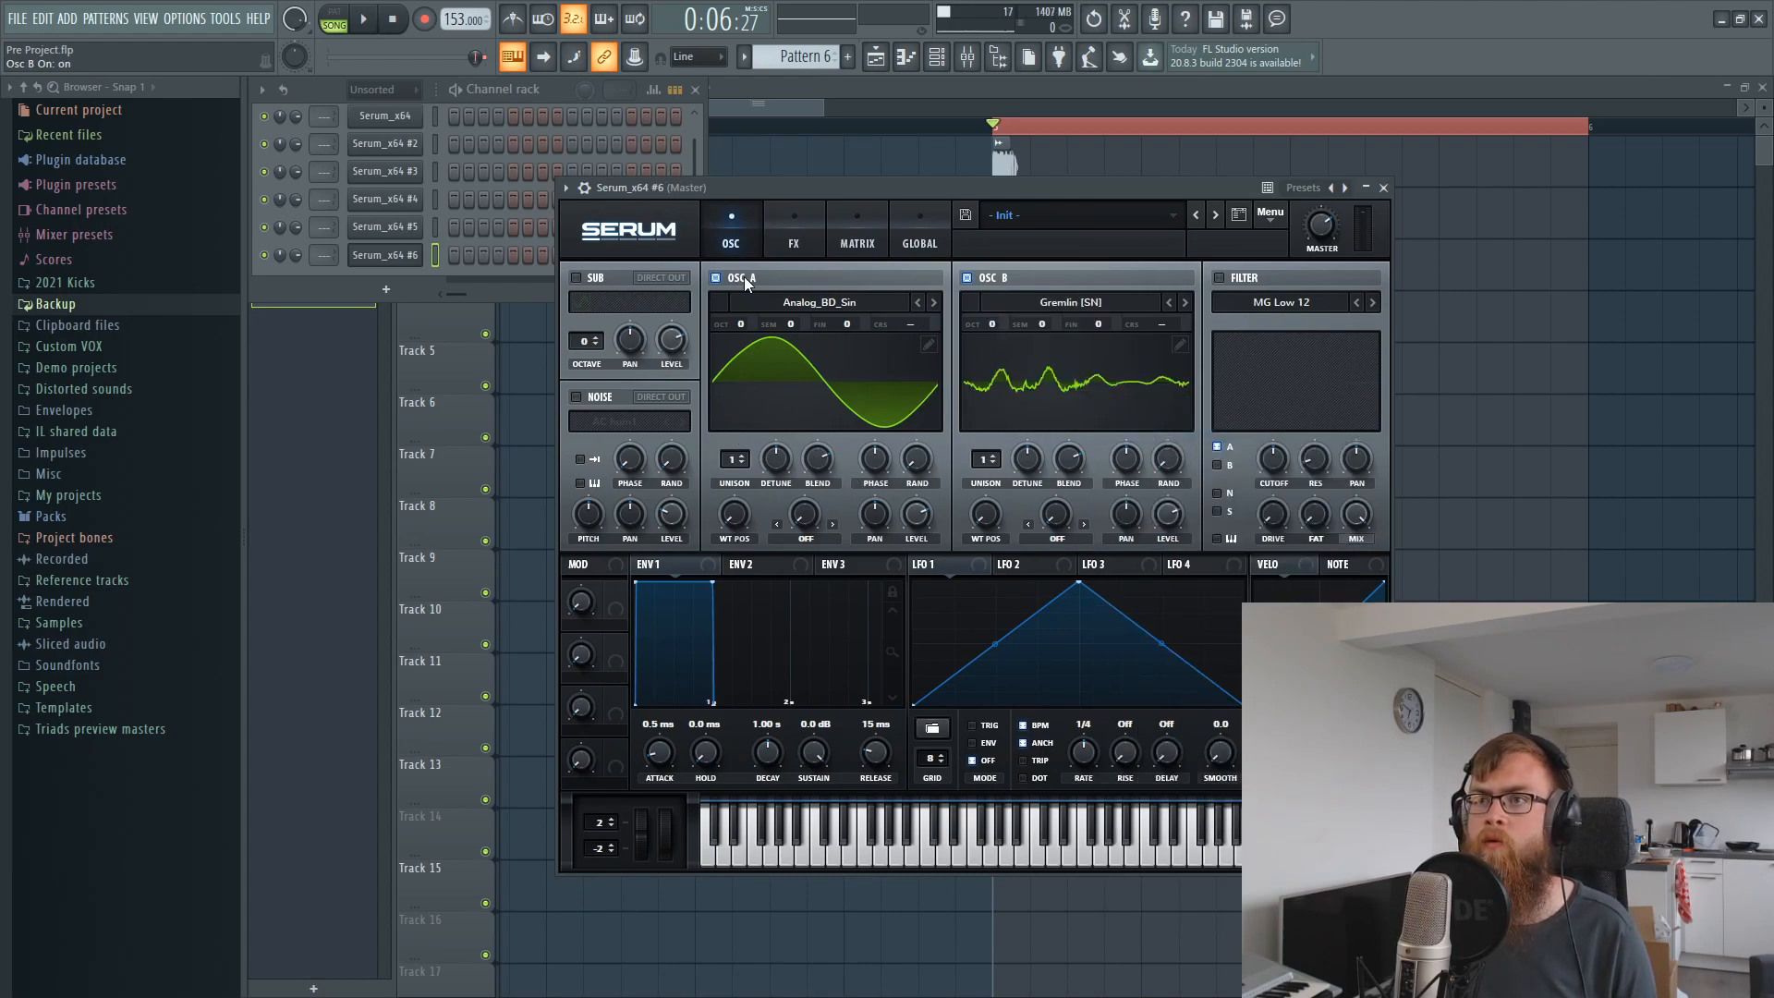
# Lower the octave of oscillators A and B to -2.
pyautogui.moveTo(739, 323); pyautogui.dragTo(734, 362)
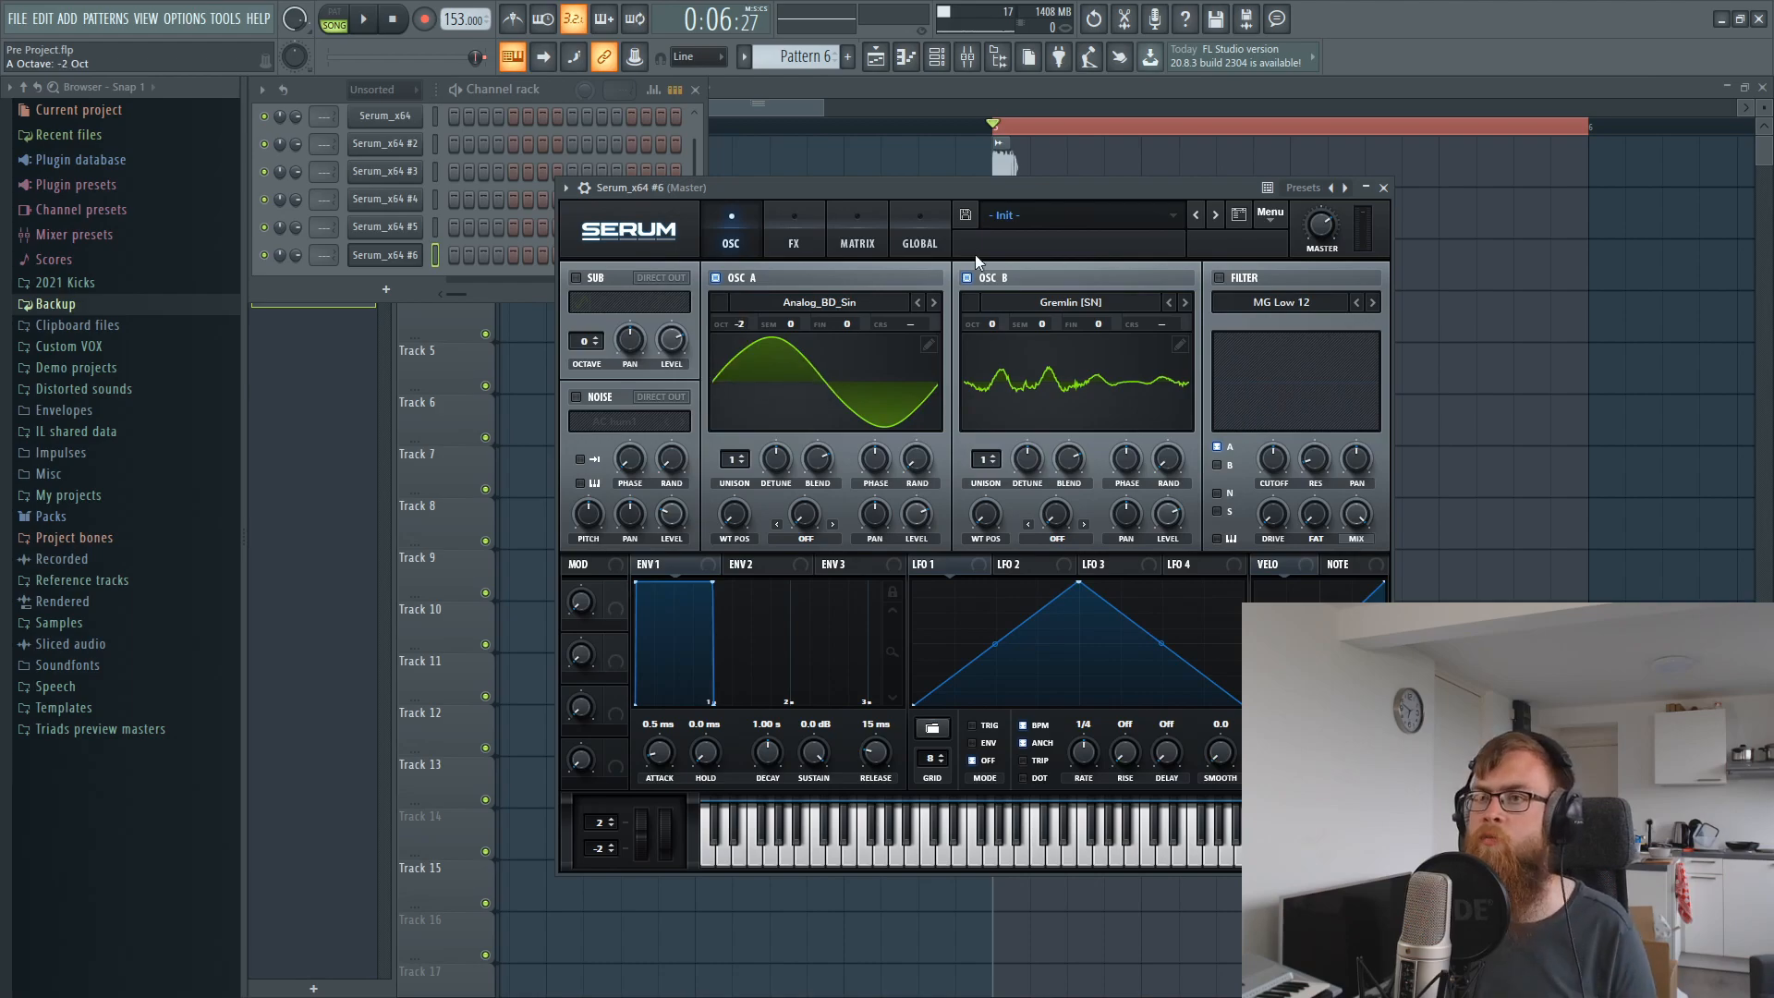
pyautogui.moveTo(991, 312); pyautogui.dragTo(987, 388)
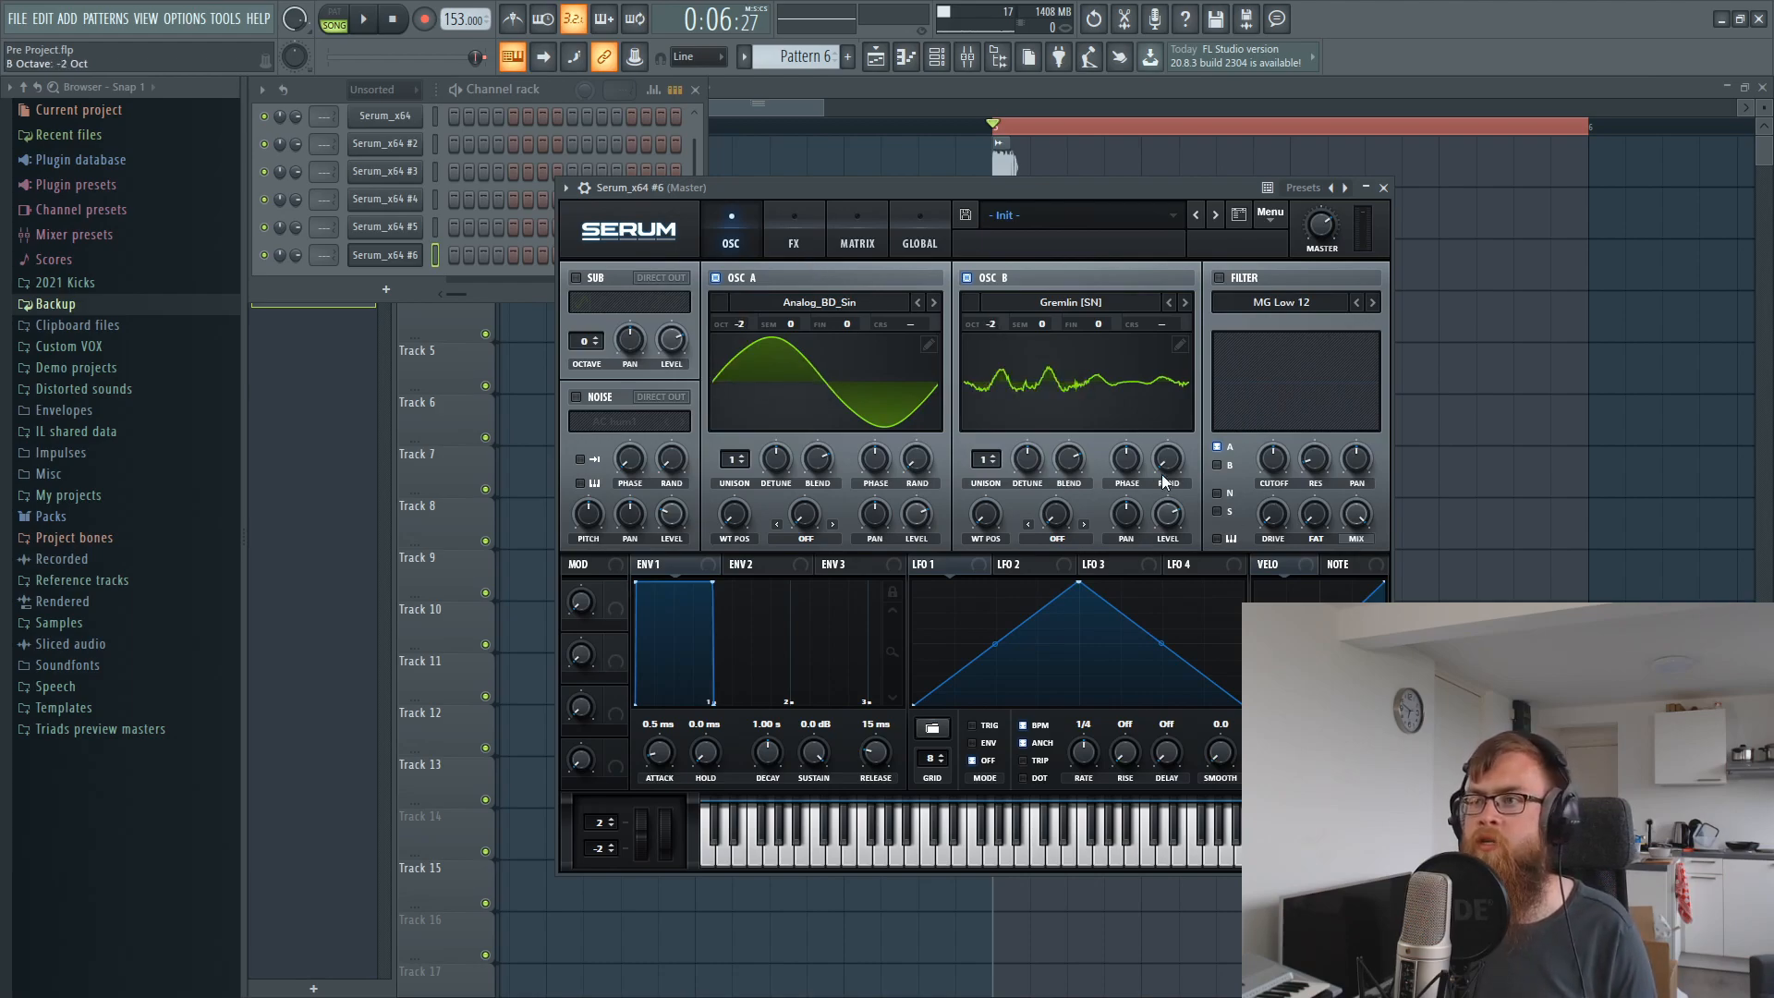
# Place an F4 note about half a beat long at the start of Serum_x64 #6's piano roll.
pyautogui.click(321, 286)
pyautogui.rightClick(391, 279)
pyautogui.click(462, 272)
pyautogui.click(338, 422)
pyautogui.moveTo(355, 423); pyautogui.dragTo(492, 410)
pyautogui.rightClick(379, 422)
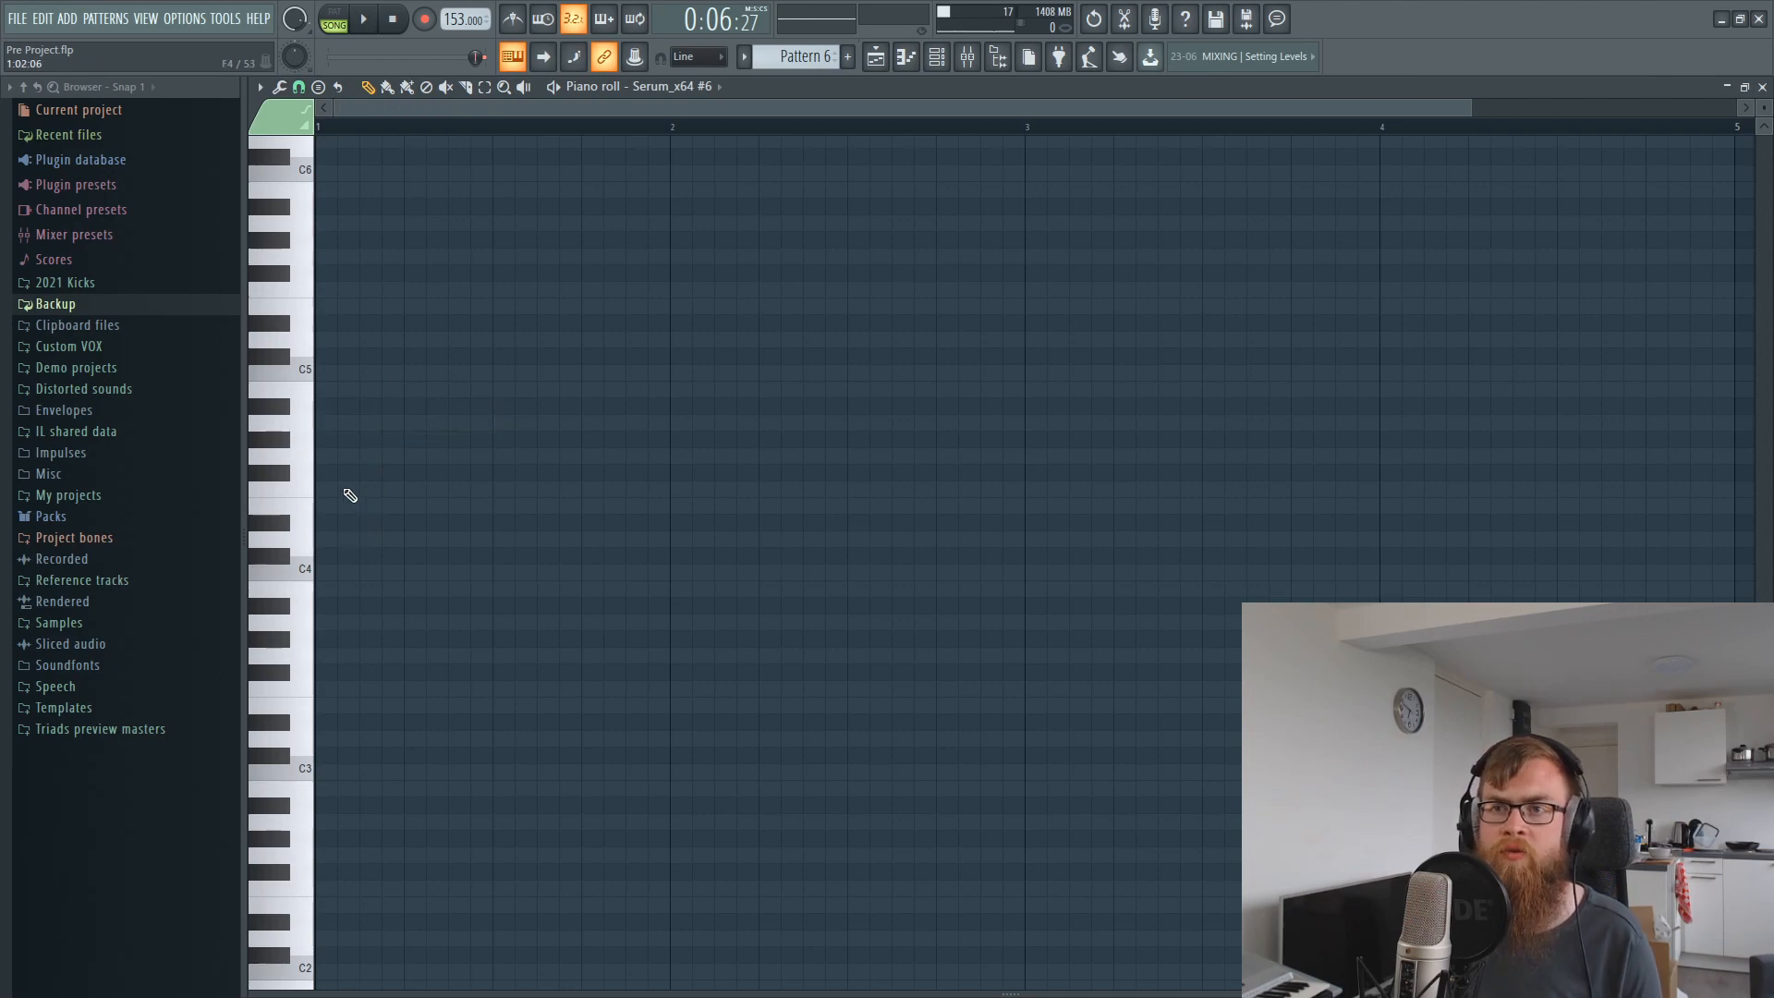
pyautogui.click(349, 490)
pyautogui.moveTo(491, 489); pyautogui.dragTo(360, 468)
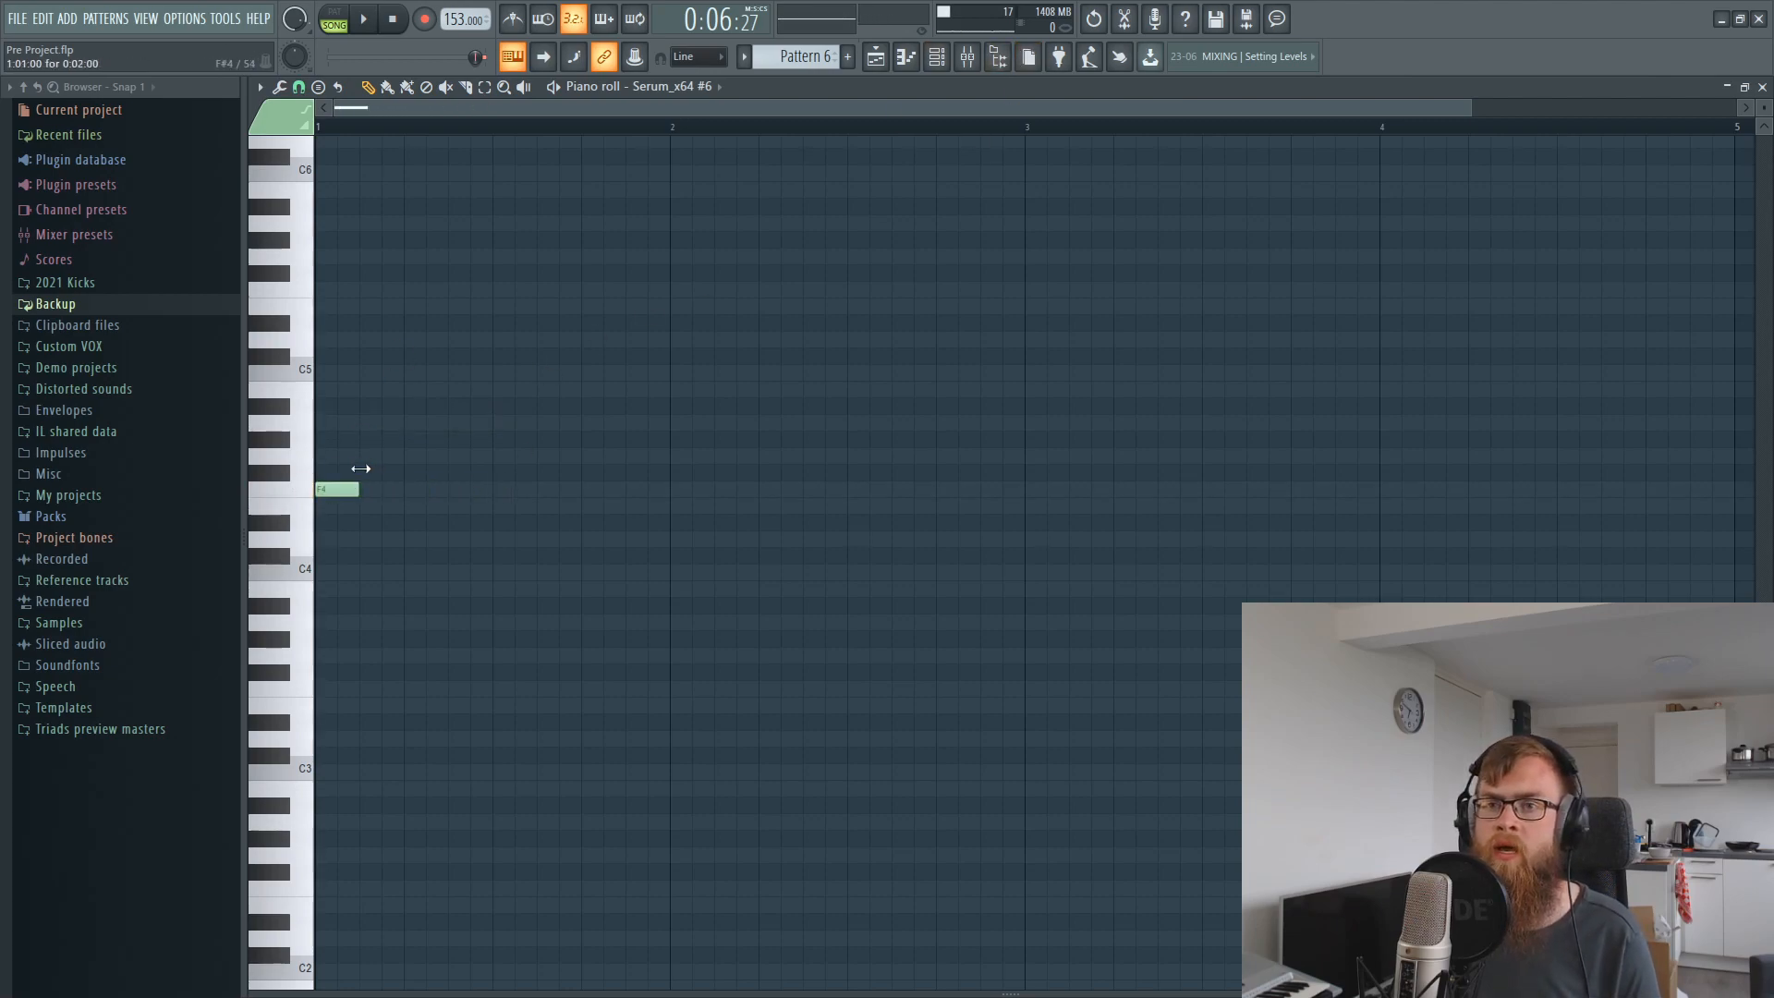
# Reshape LFO 1 into a falling decay curve and assign it to the coarse pitch of oscillators A and B.
pyautogui.click(936, 56)
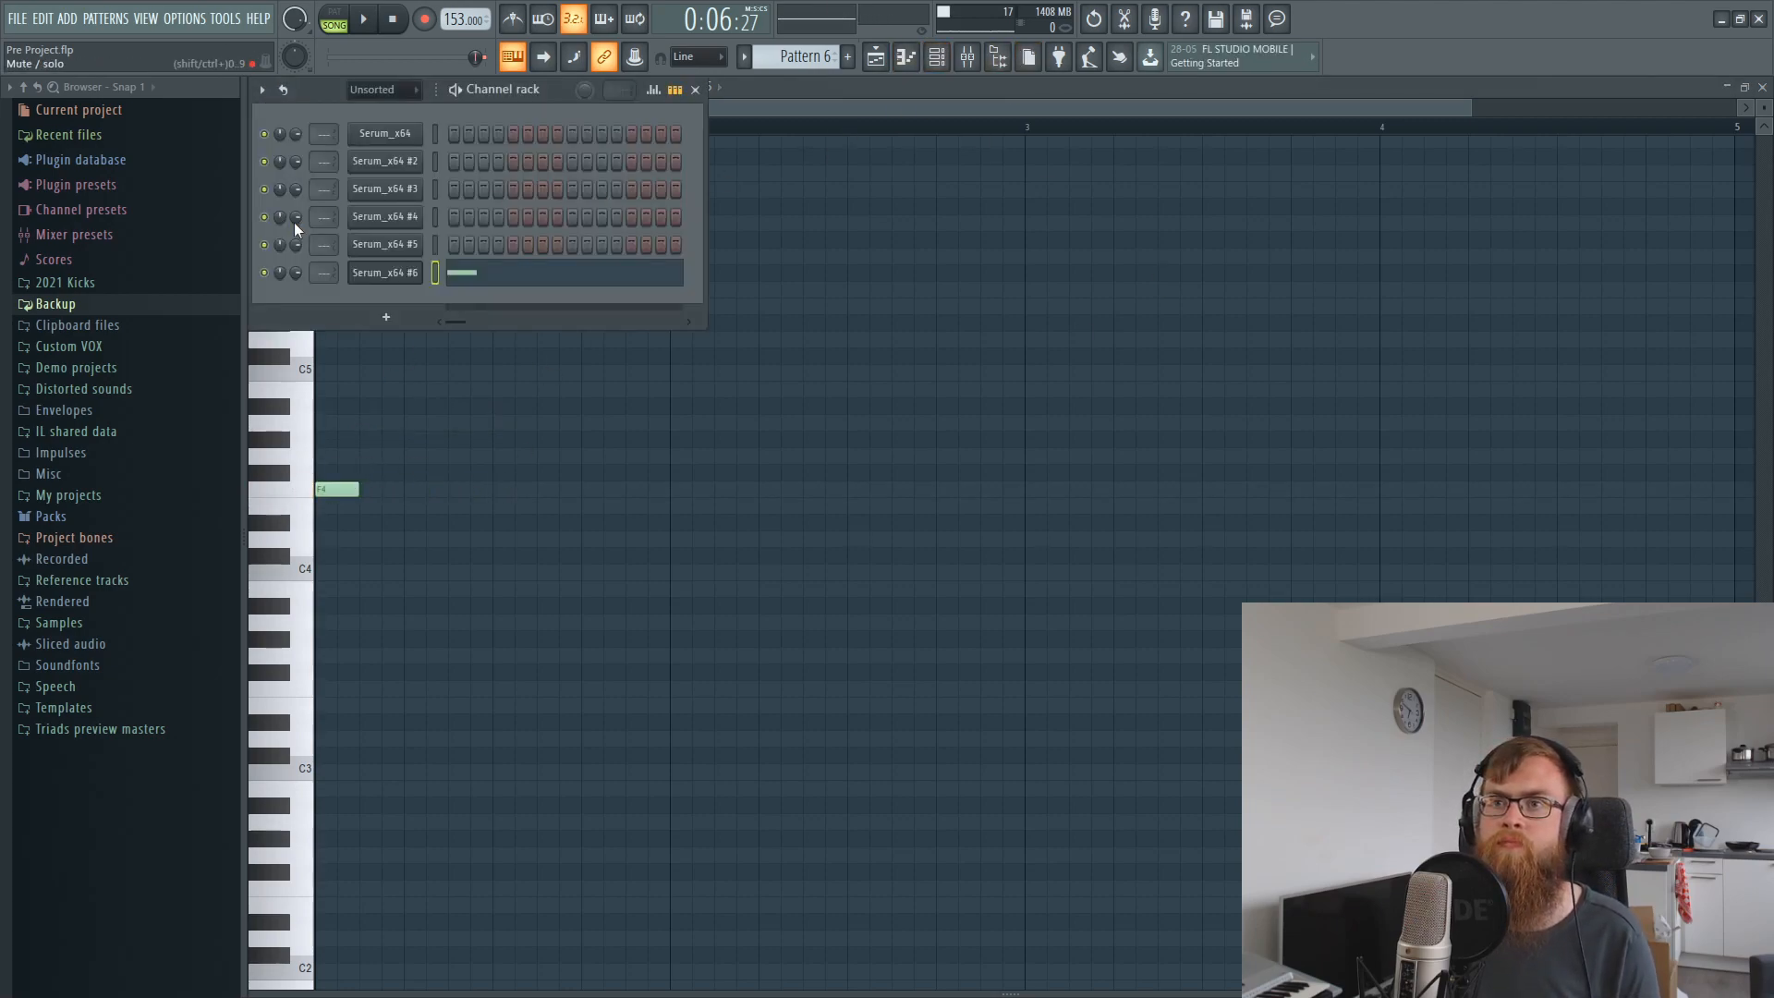
pyautogui.click(367, 274)
pyautogui.moveTo(1083, 596); pyautogui.dragTo(915, 596)
pyautogui.moveTo(1101, 691); pyautogui.dragTo(1061, 702)
pyautogui.moveTo(997, 647); pyautogui.dragTo(1006, 677)
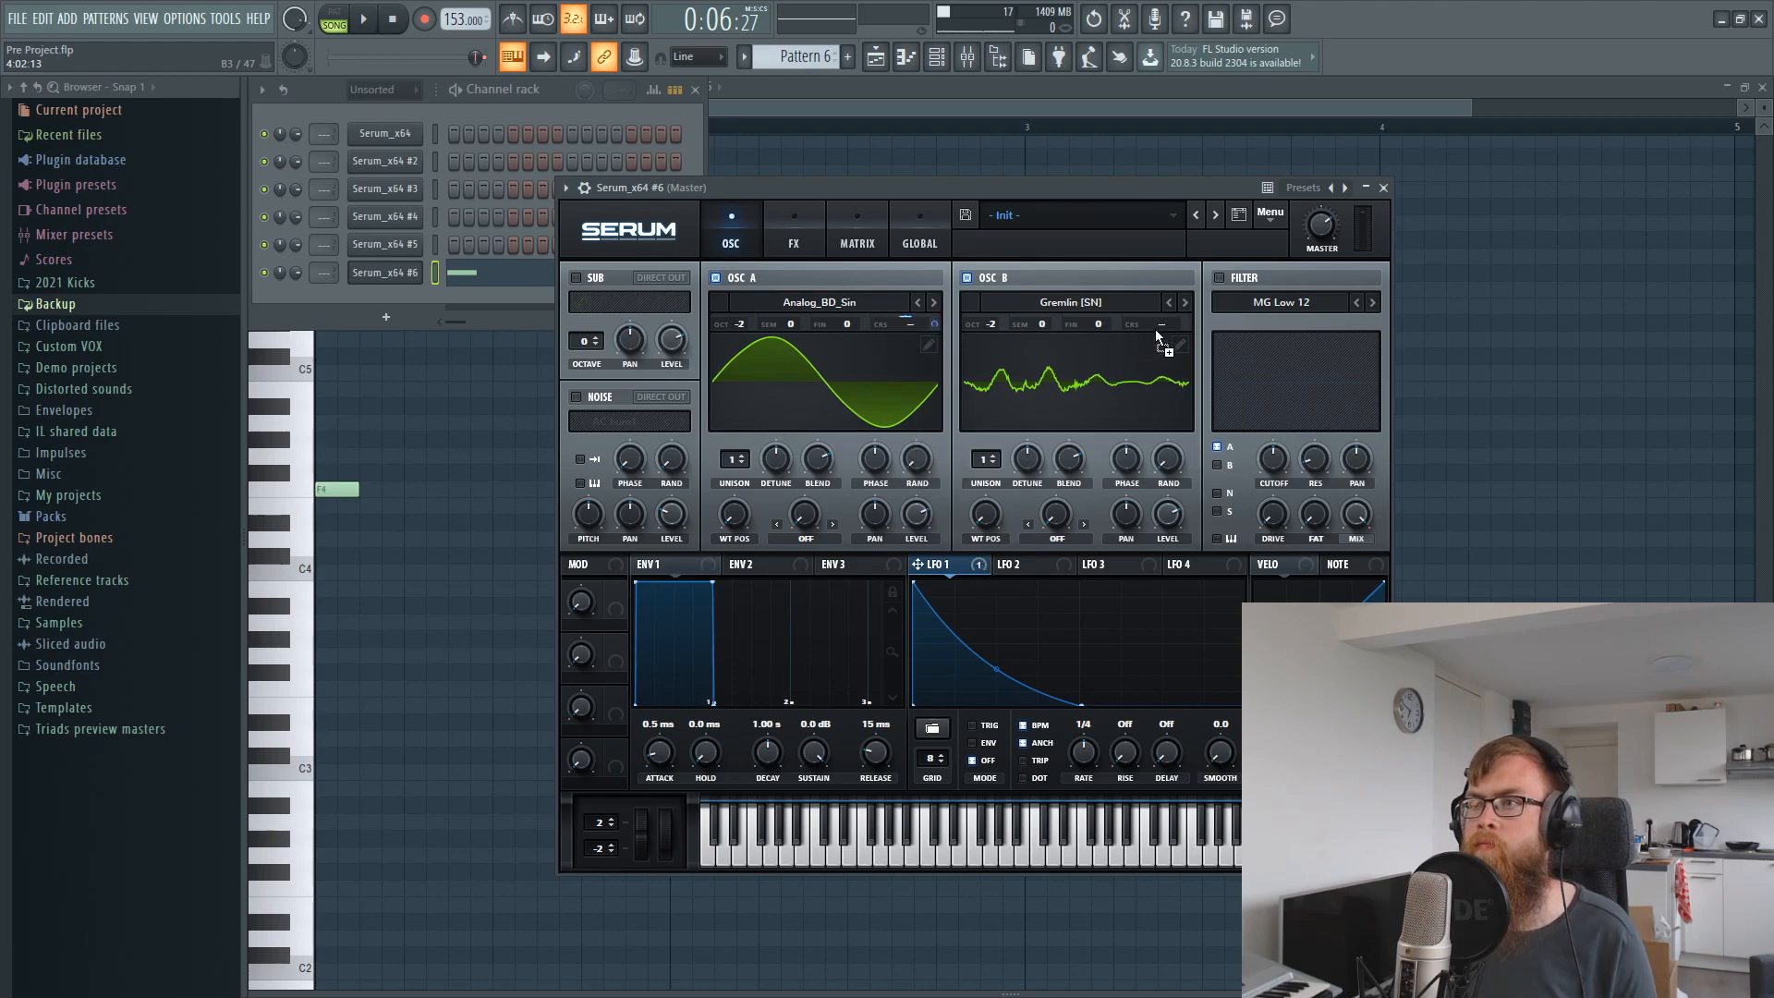
# Check the modulation matrix and set LFO 1's coarse pitch amount to about 29 for oscillator A and 28 for oscillator B.
pyautogui.click(857, 238)
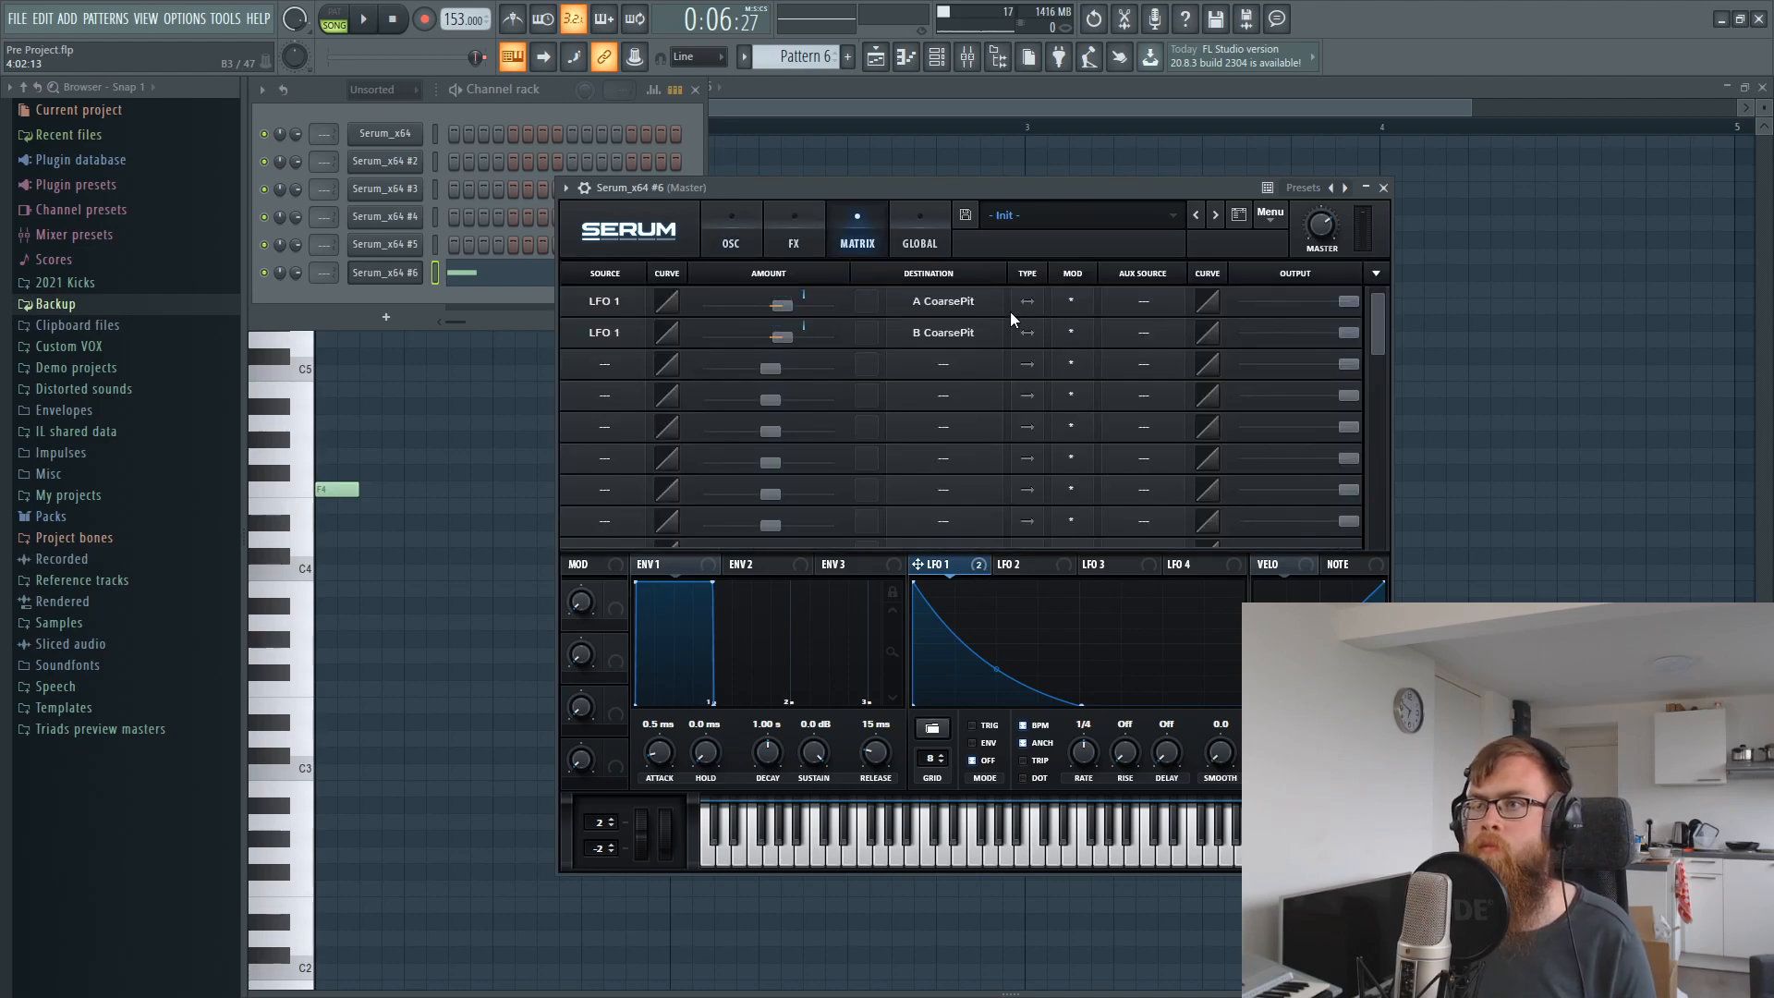
pyautogui.click(739, 243)
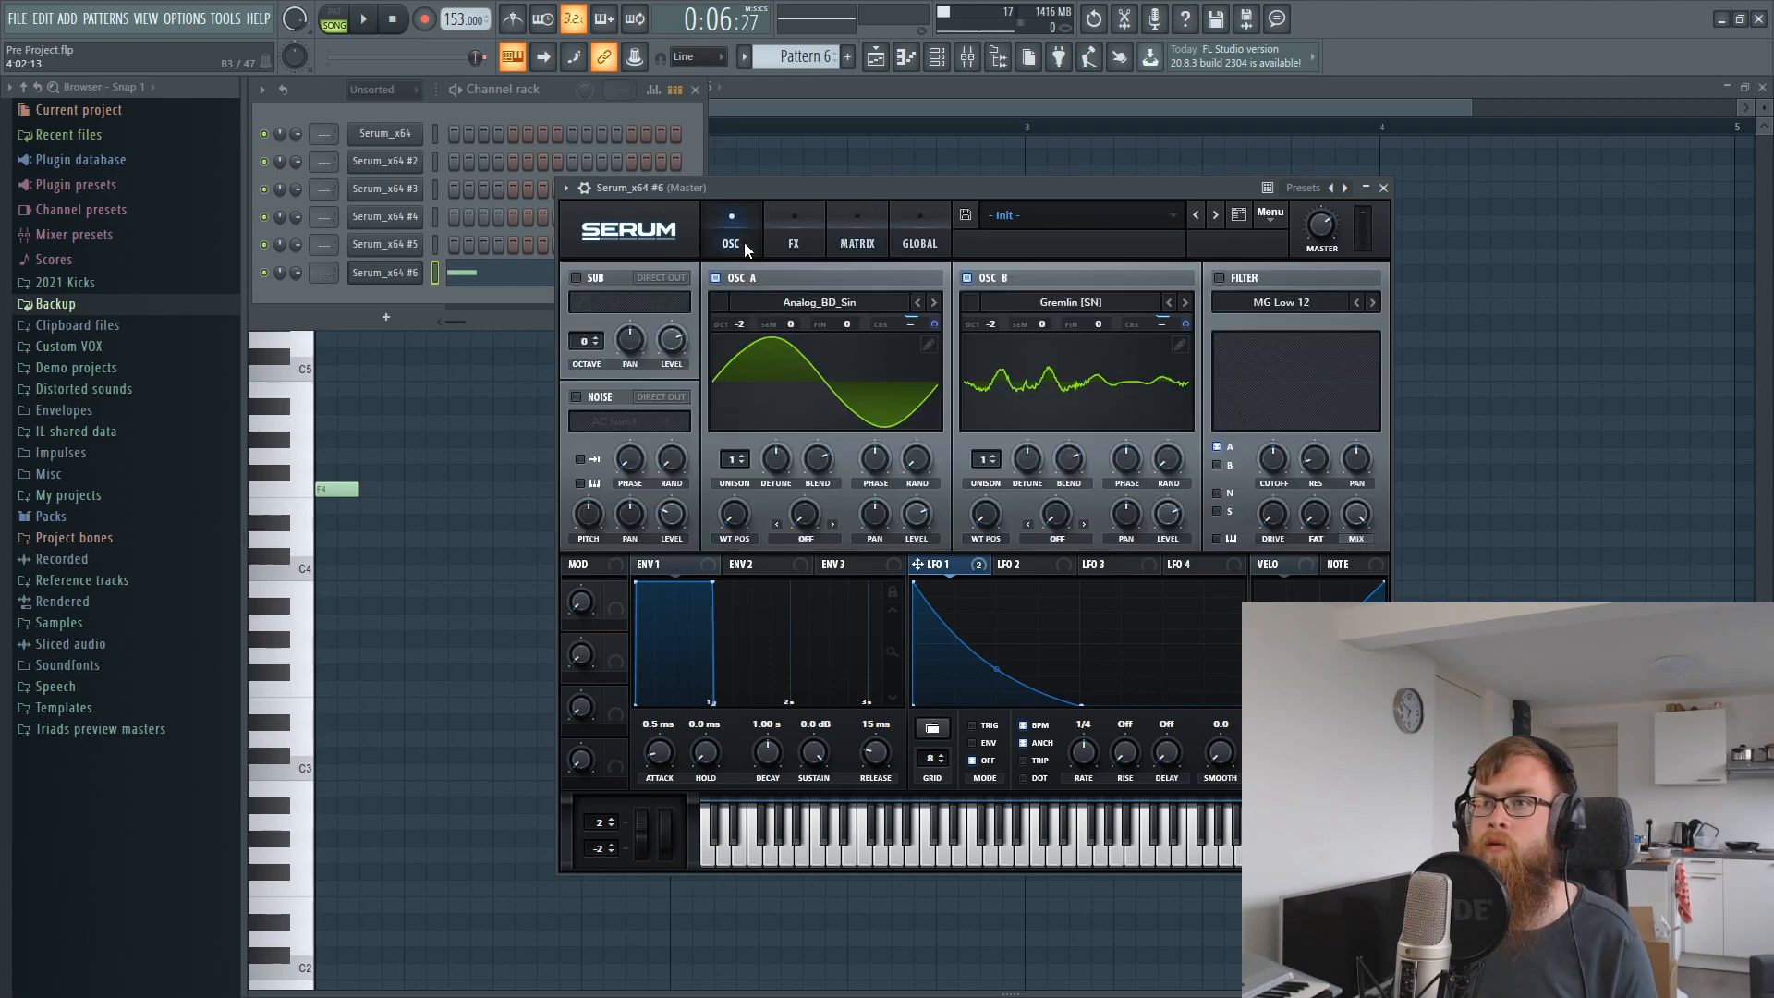
pyautogui.moveTo(934, 321); pyautogui.dragTo(937, 310)
pyautogui.moveTo(936, 323)
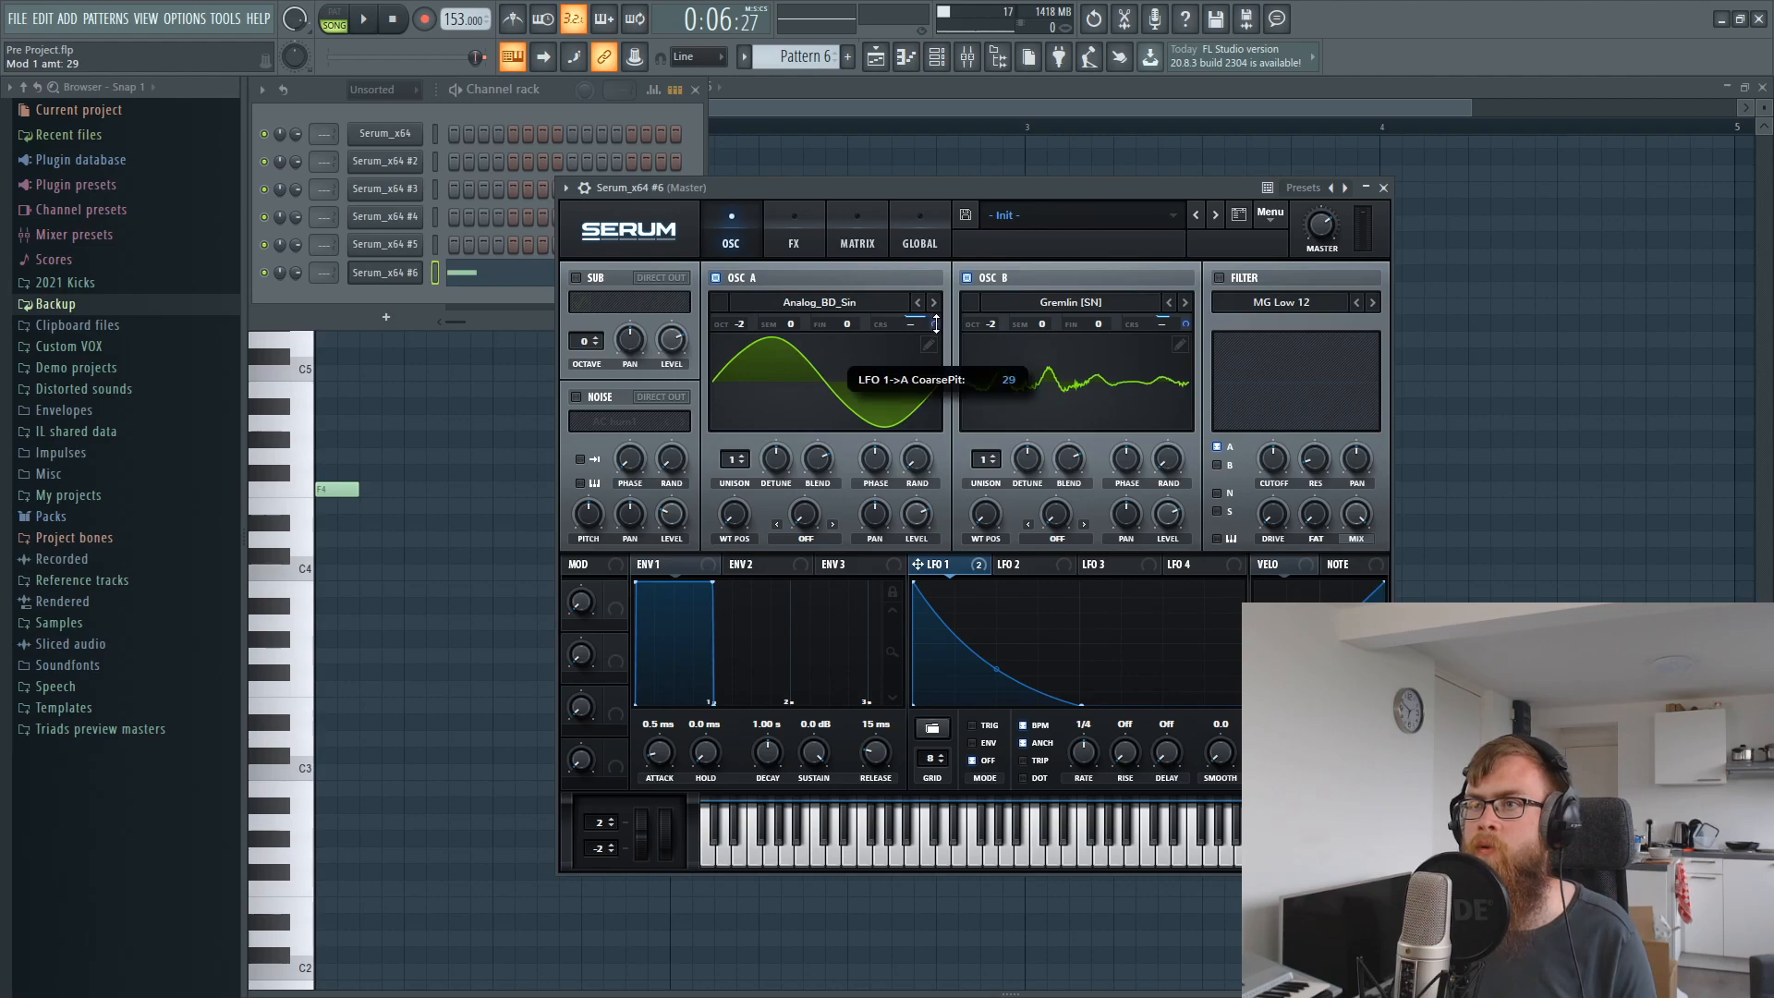
pyautogui.moveTo(1187, 320); pyautogui.dragTo(1191, 304)
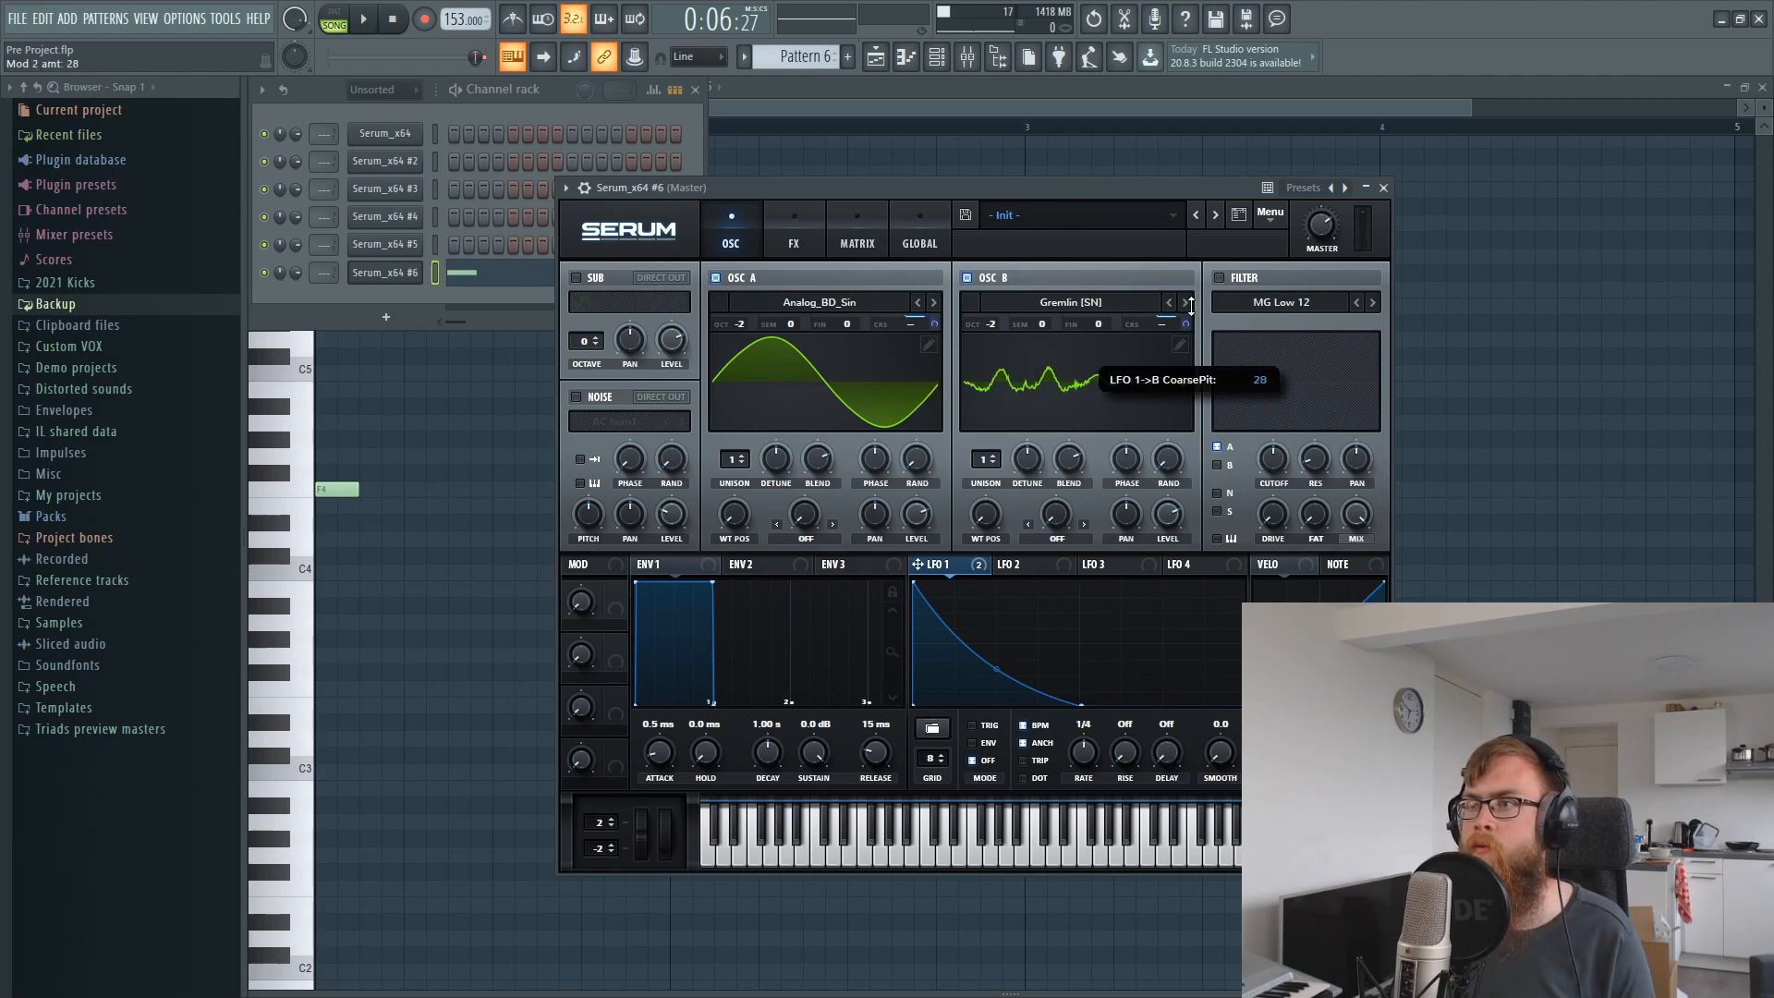
# Audition the note in pattern mode and steepen LFO 1's falling curve.
pyautogui.moveTo(1010, 190); pyautogui.dragTo(989, 192)
pyautogui.click(337, 18)
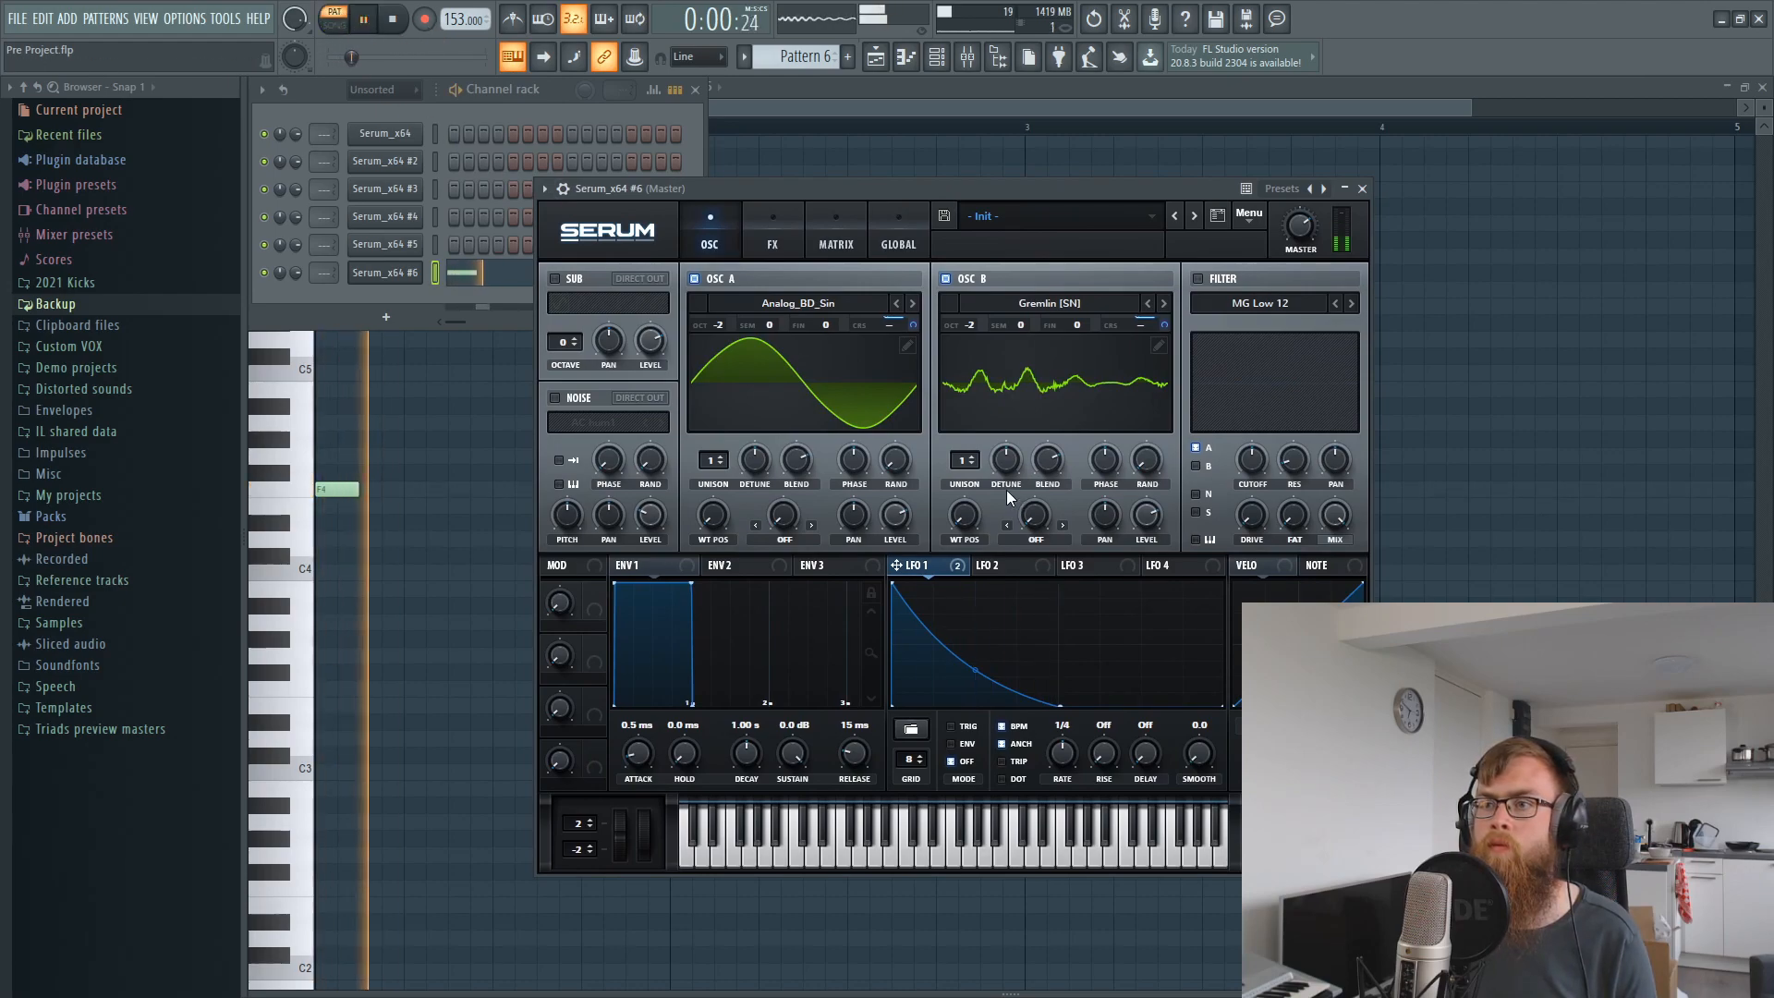
pyautogui.press('space')
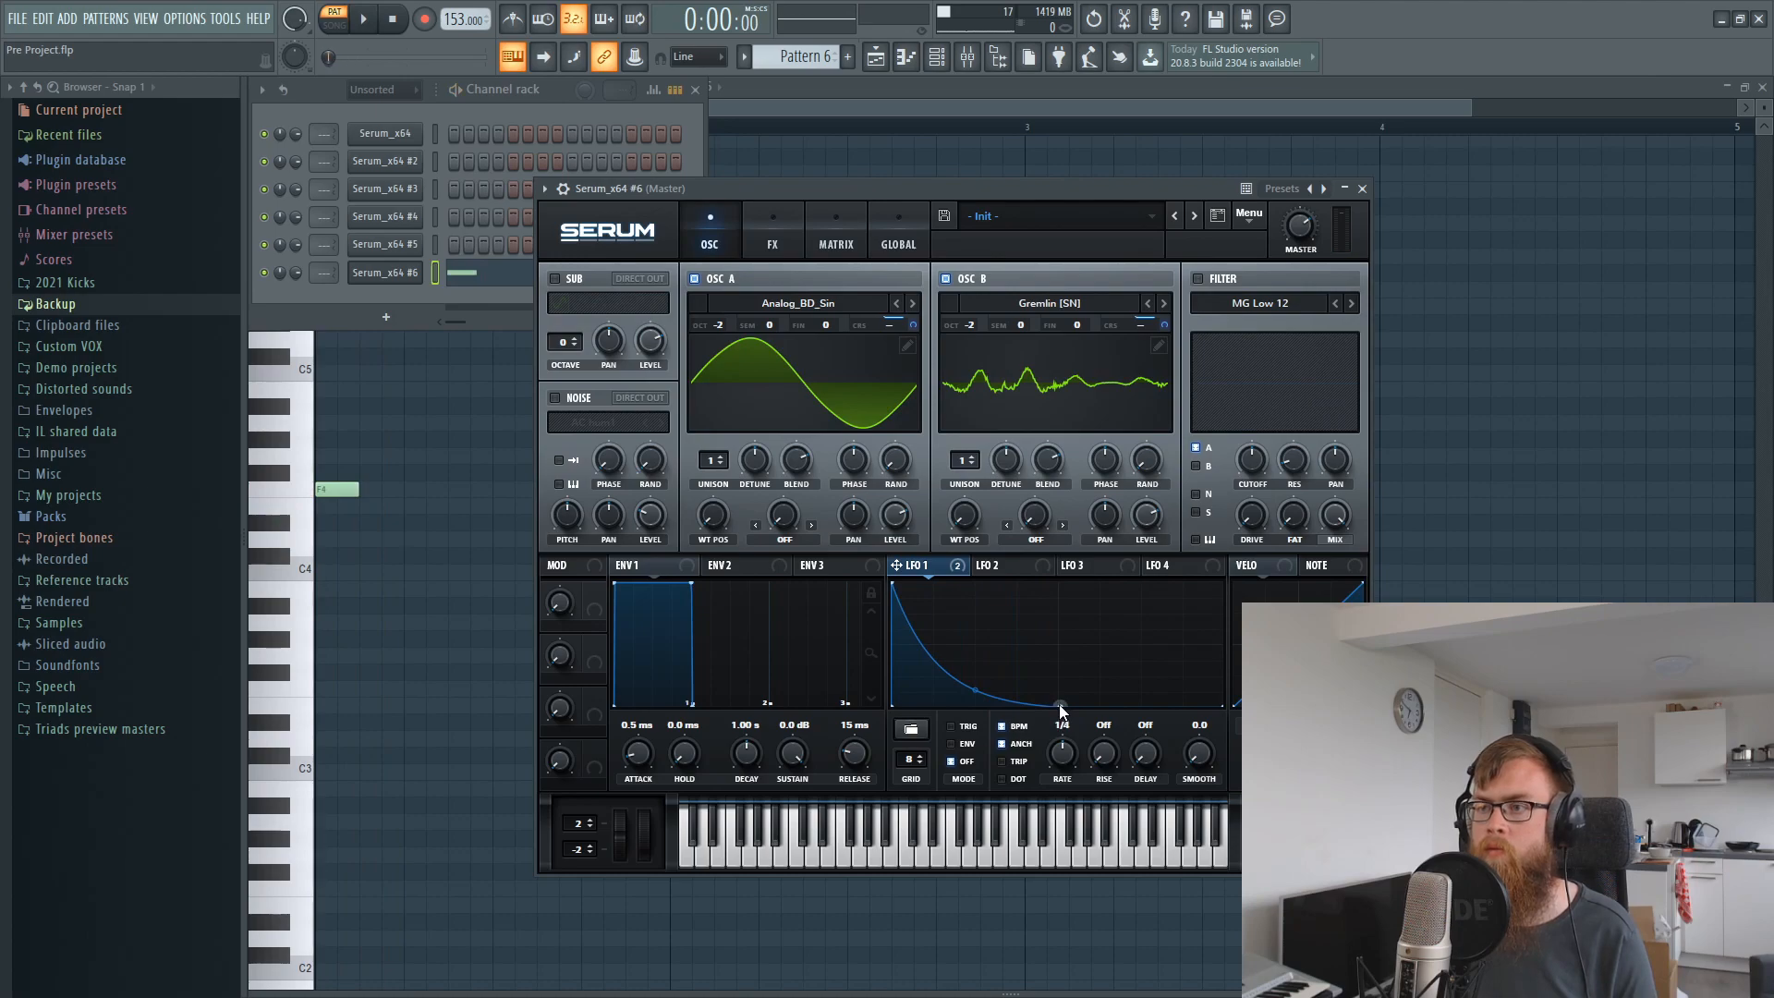
pyautogui.press('space')
# Shape Envelope 1 with sustain at minus infinity and a decay of 157 ms, auditioning the sound.
pyautogui.moveTo(689, 586); pyautogui.dragTo(600, 769)
pyautogui.press('space')
pyautogui.press('space')
pyautogui.press('space')
pyautogui.press('space')
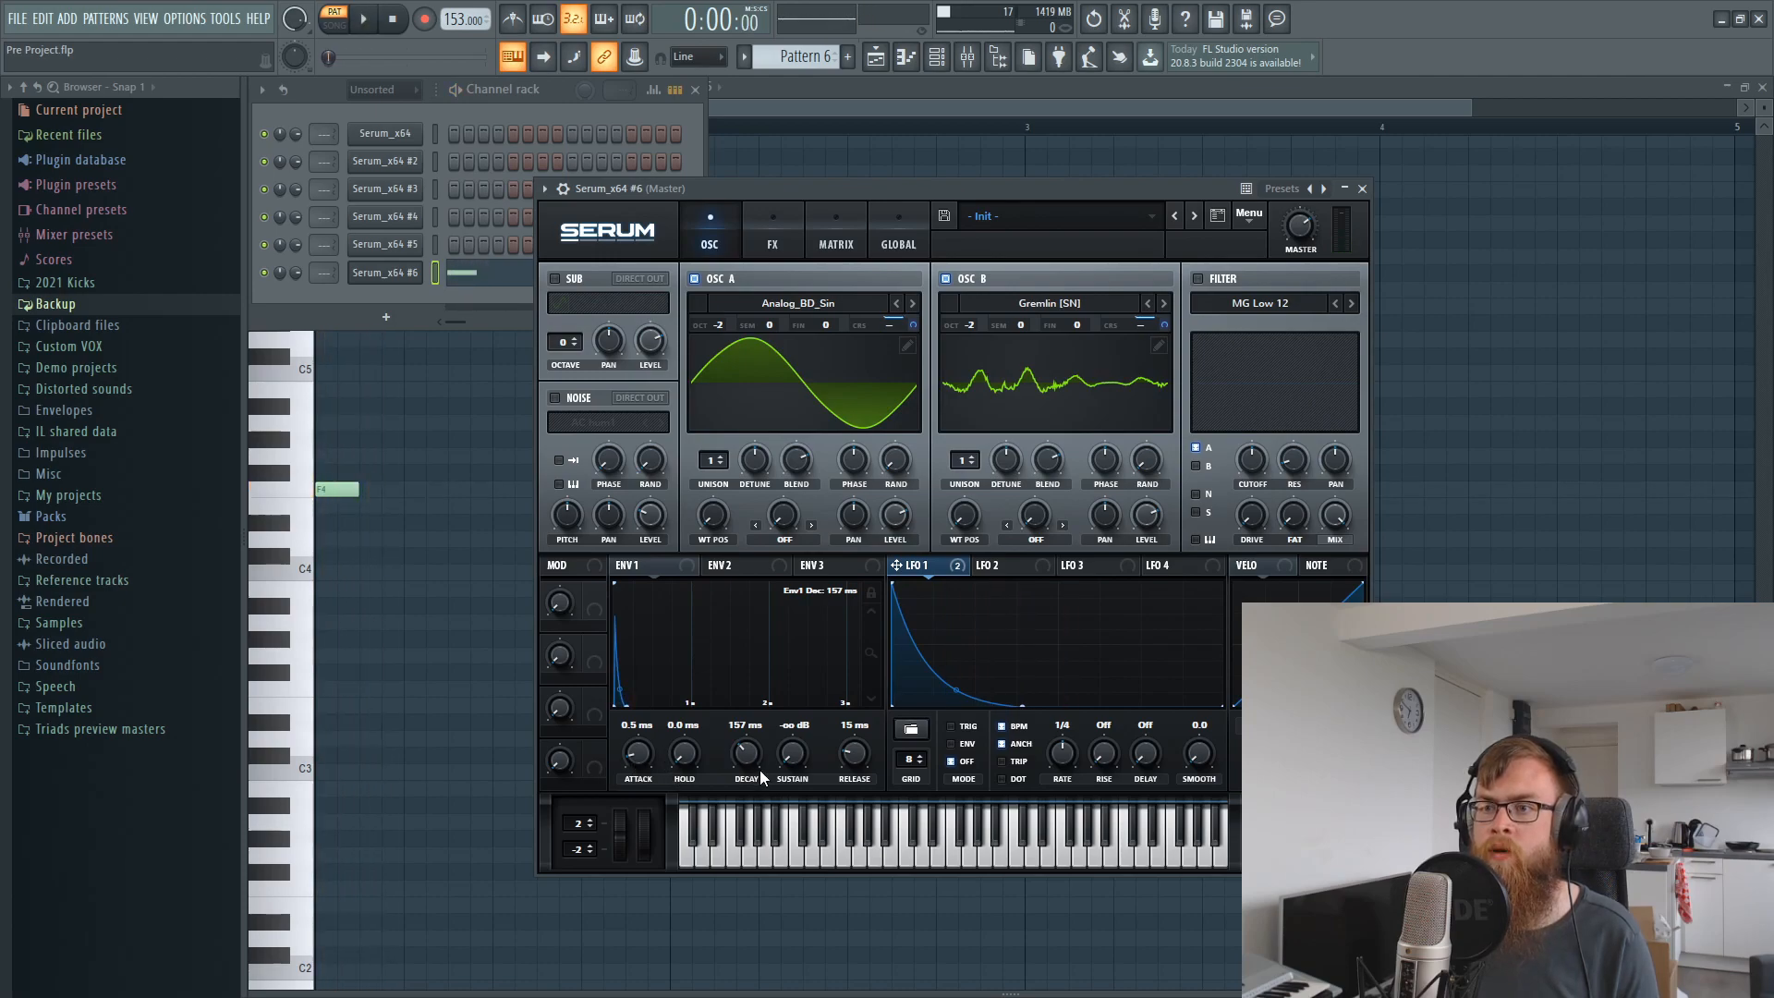
# Set Envelope 1's decay to 190 ms and audition the note repeatedly.
pyautogui.press('space')
pyautogui.press('space')
pyautogui.moveTo(751, 754); pyautogui.dragTo(752, 765)
pyautogui.press('space')
pyautogui.press('space')
pyautogui.press('space')
pyautogui.press('space')
pyautogui.press('space')
pyautogui.press('space')
pyautogui.press('space')
pyautogui.press('space')
# Sweep oscillator B's wavetable position during playback and set it to about 54.
pyautogui.moveTo(961, 516); pyautogui.dragTo(967, 532)
pyautogui.moveTo(967, 563)
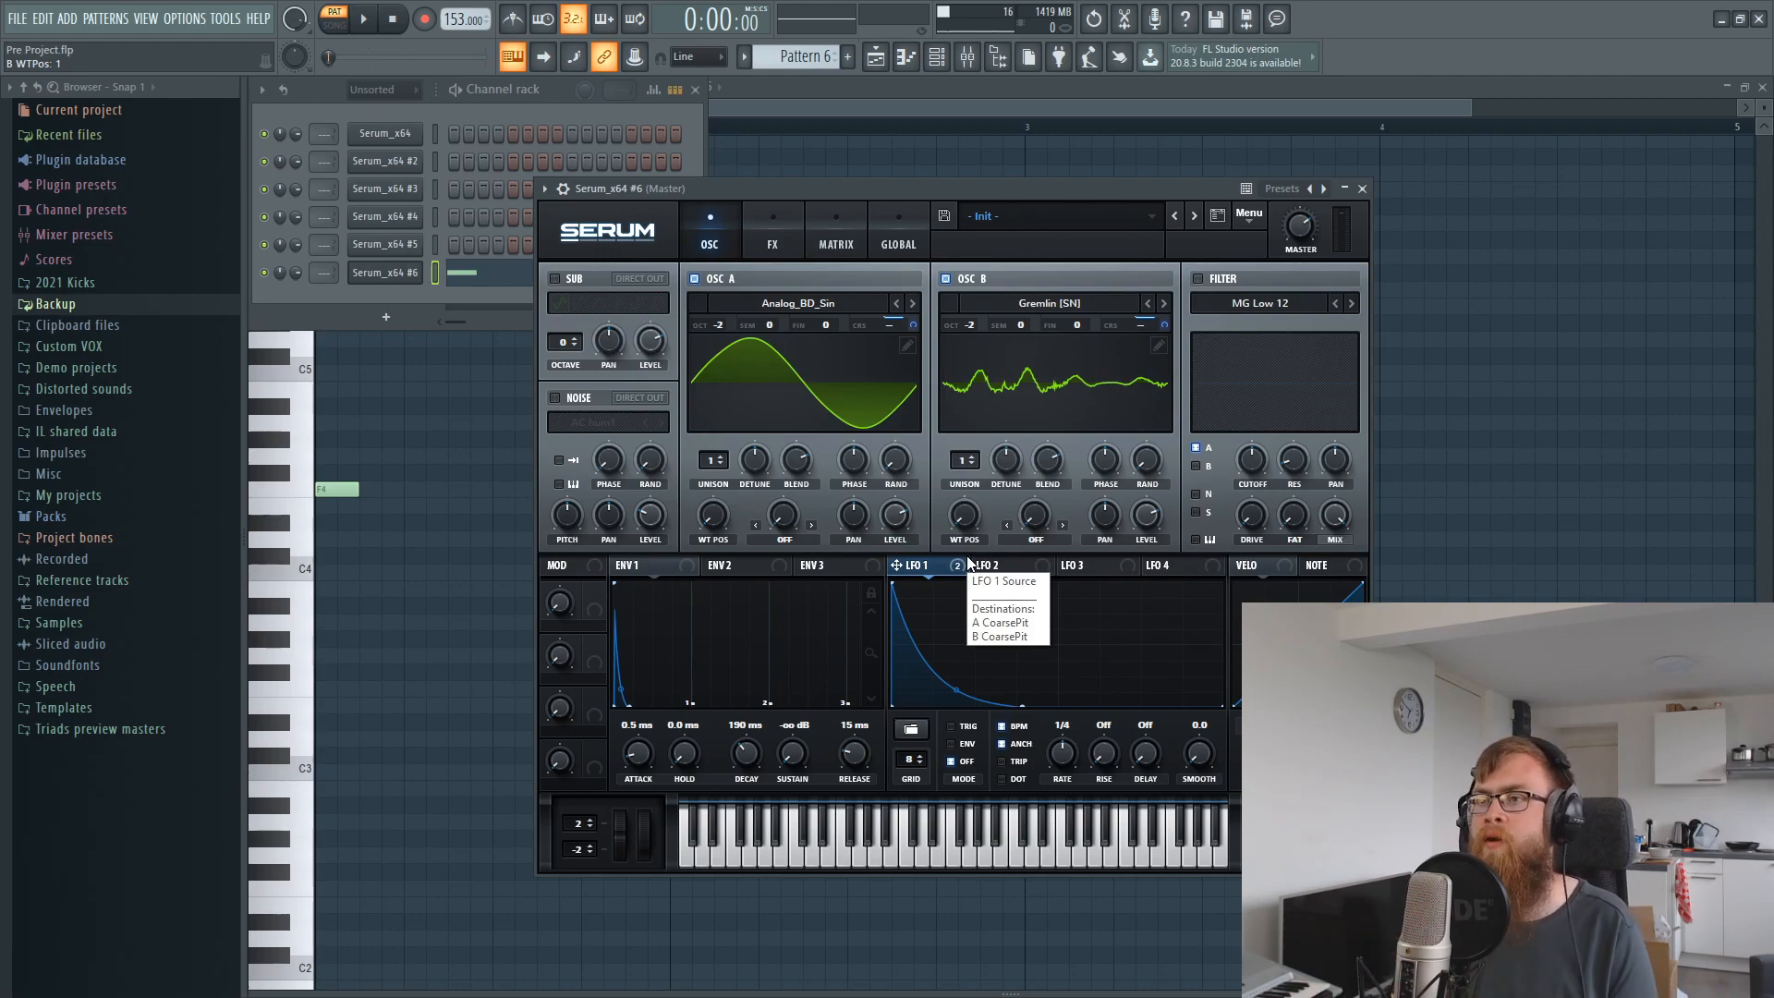
pyautogui.press('space')
pyautogui.moveTo(966, 523); pyautogui.dragTo(967, 511)
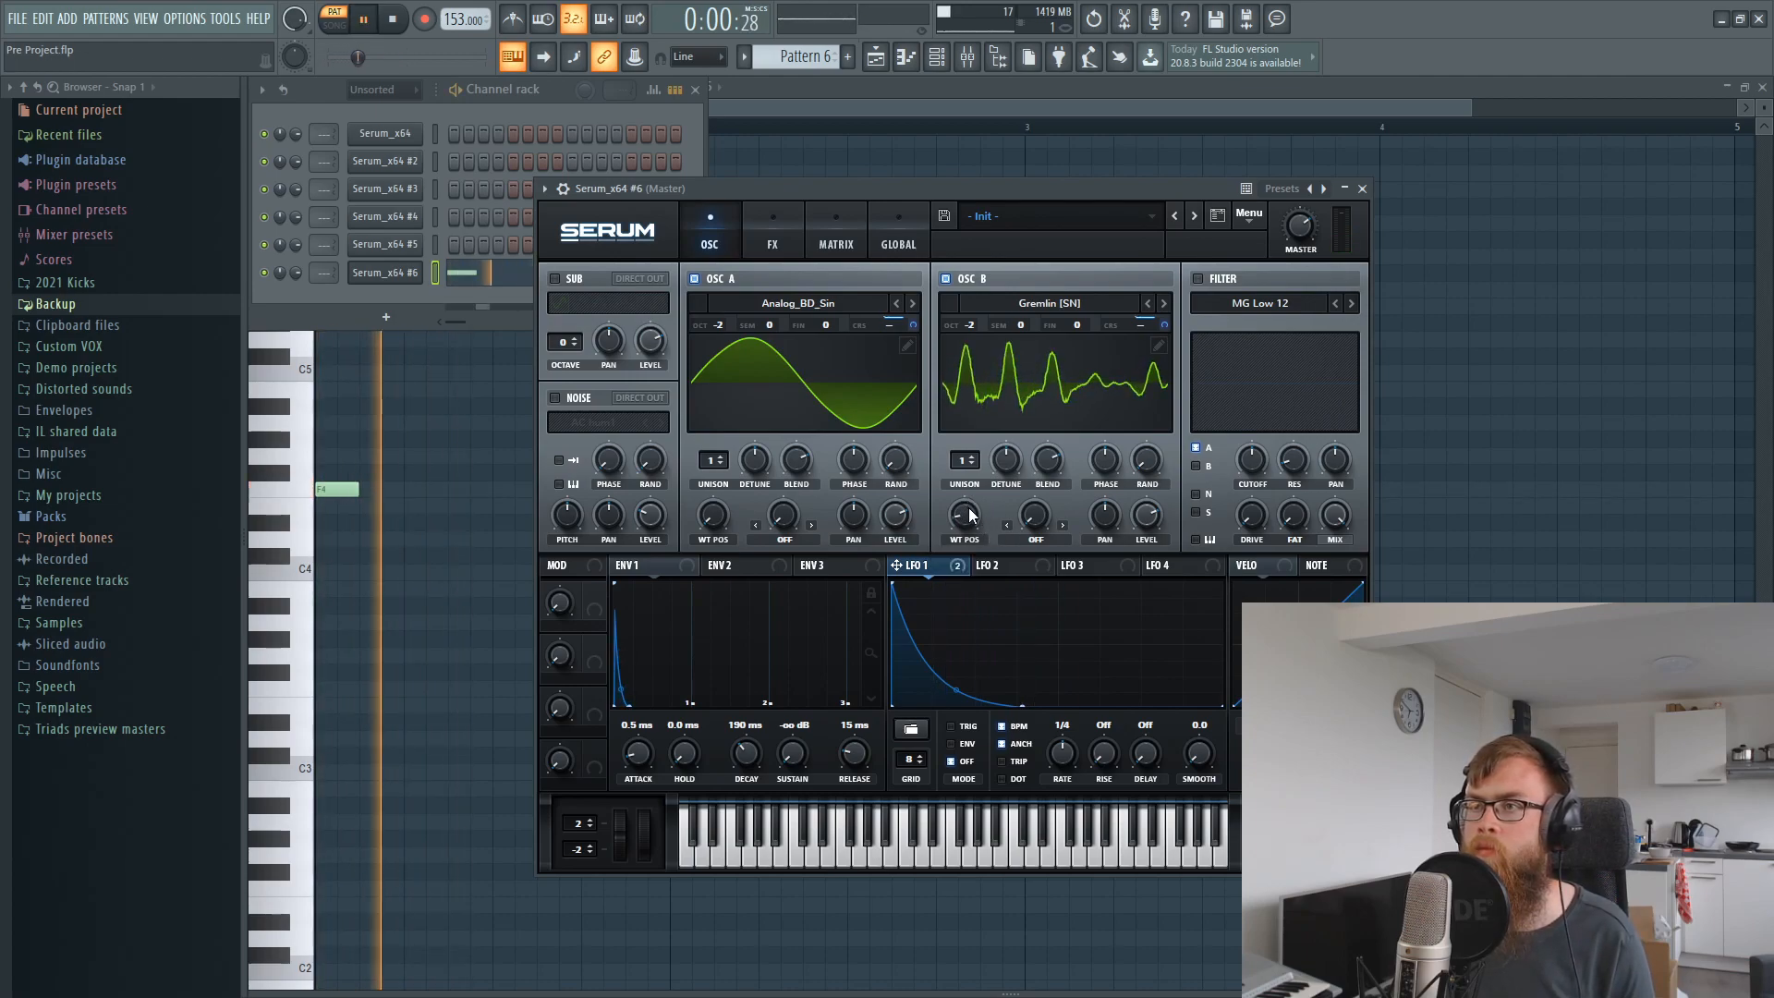
pyautogui.moveTo(973, 513); pyautogui.dragTo(967, 528)
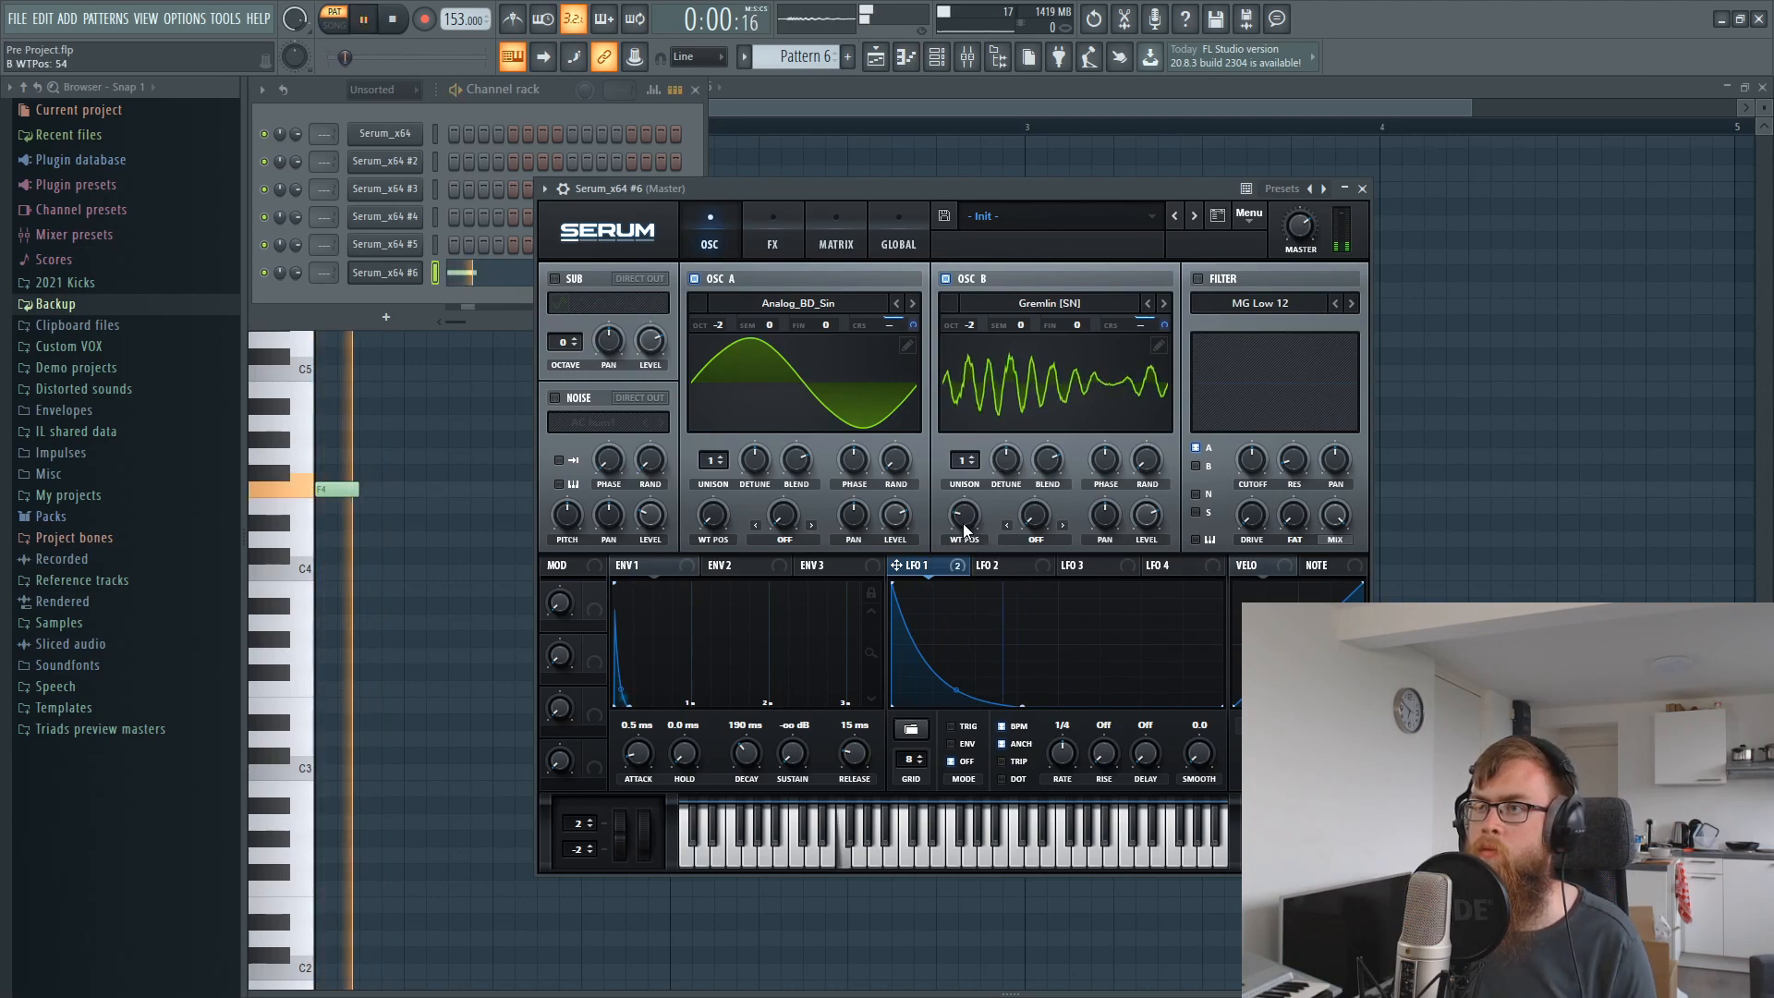
pyautogui.press('space')
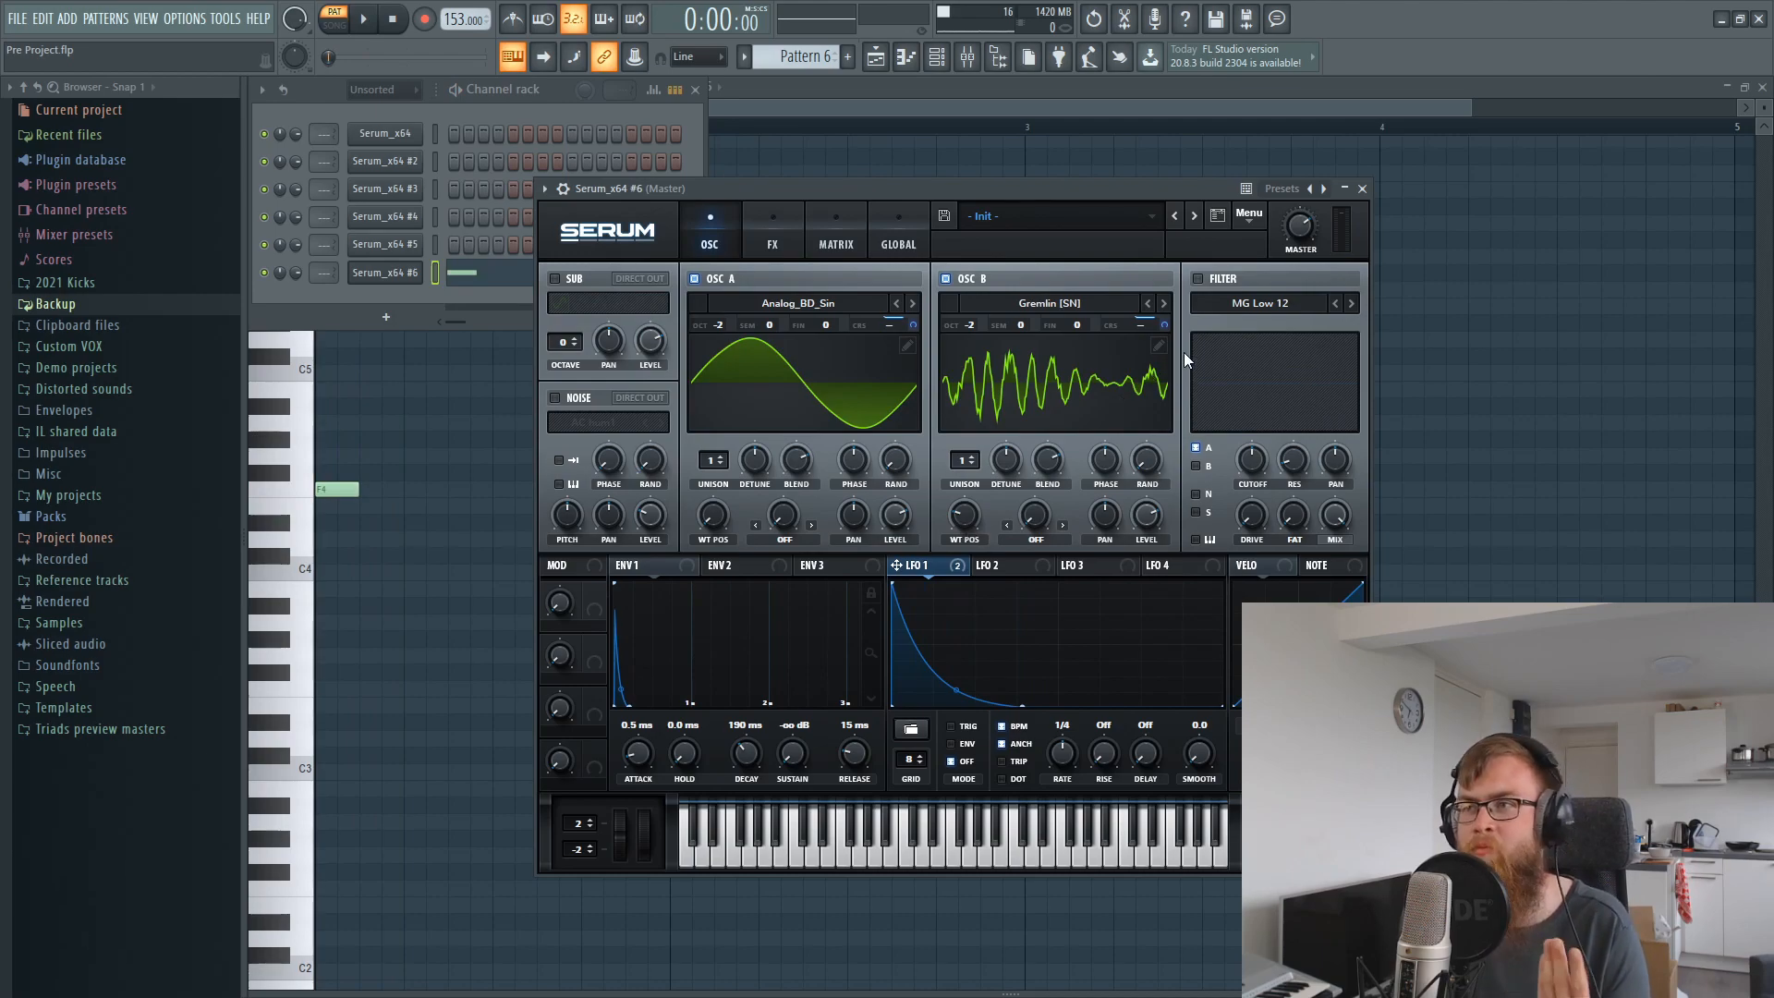
# Fine-tune LFO 1's coarse pitch modulation on oscillators B and A.
pyautogui.moveTo(1167, 330); pyautogui.dragTo(1169, 333)
pyautogui.moveTo(912, 322); pyautogui.dragTo(916, 327)
pyautogui.moveTo(905, 194); pyautogui.dragTo(906, 175)
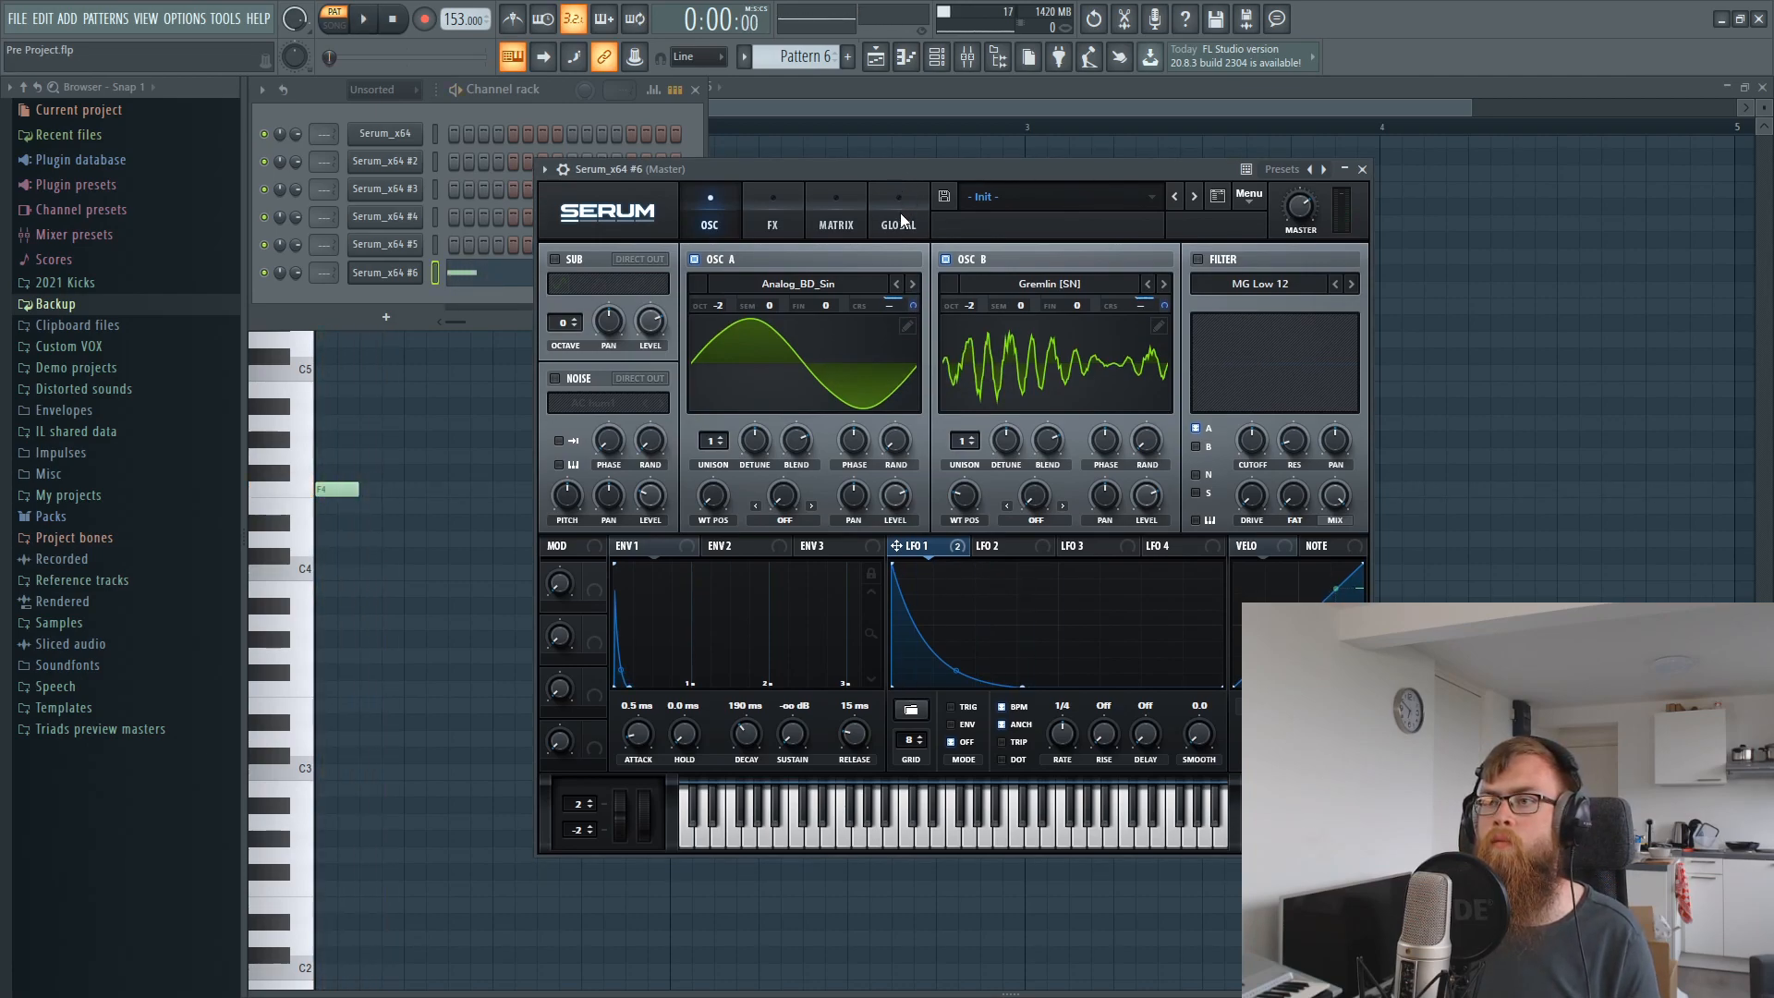
# Enable the Distortion effect in Serum and set its mode to Downsample.
pyautogui.click(776, 204)
pyautogui.click(560, 291)
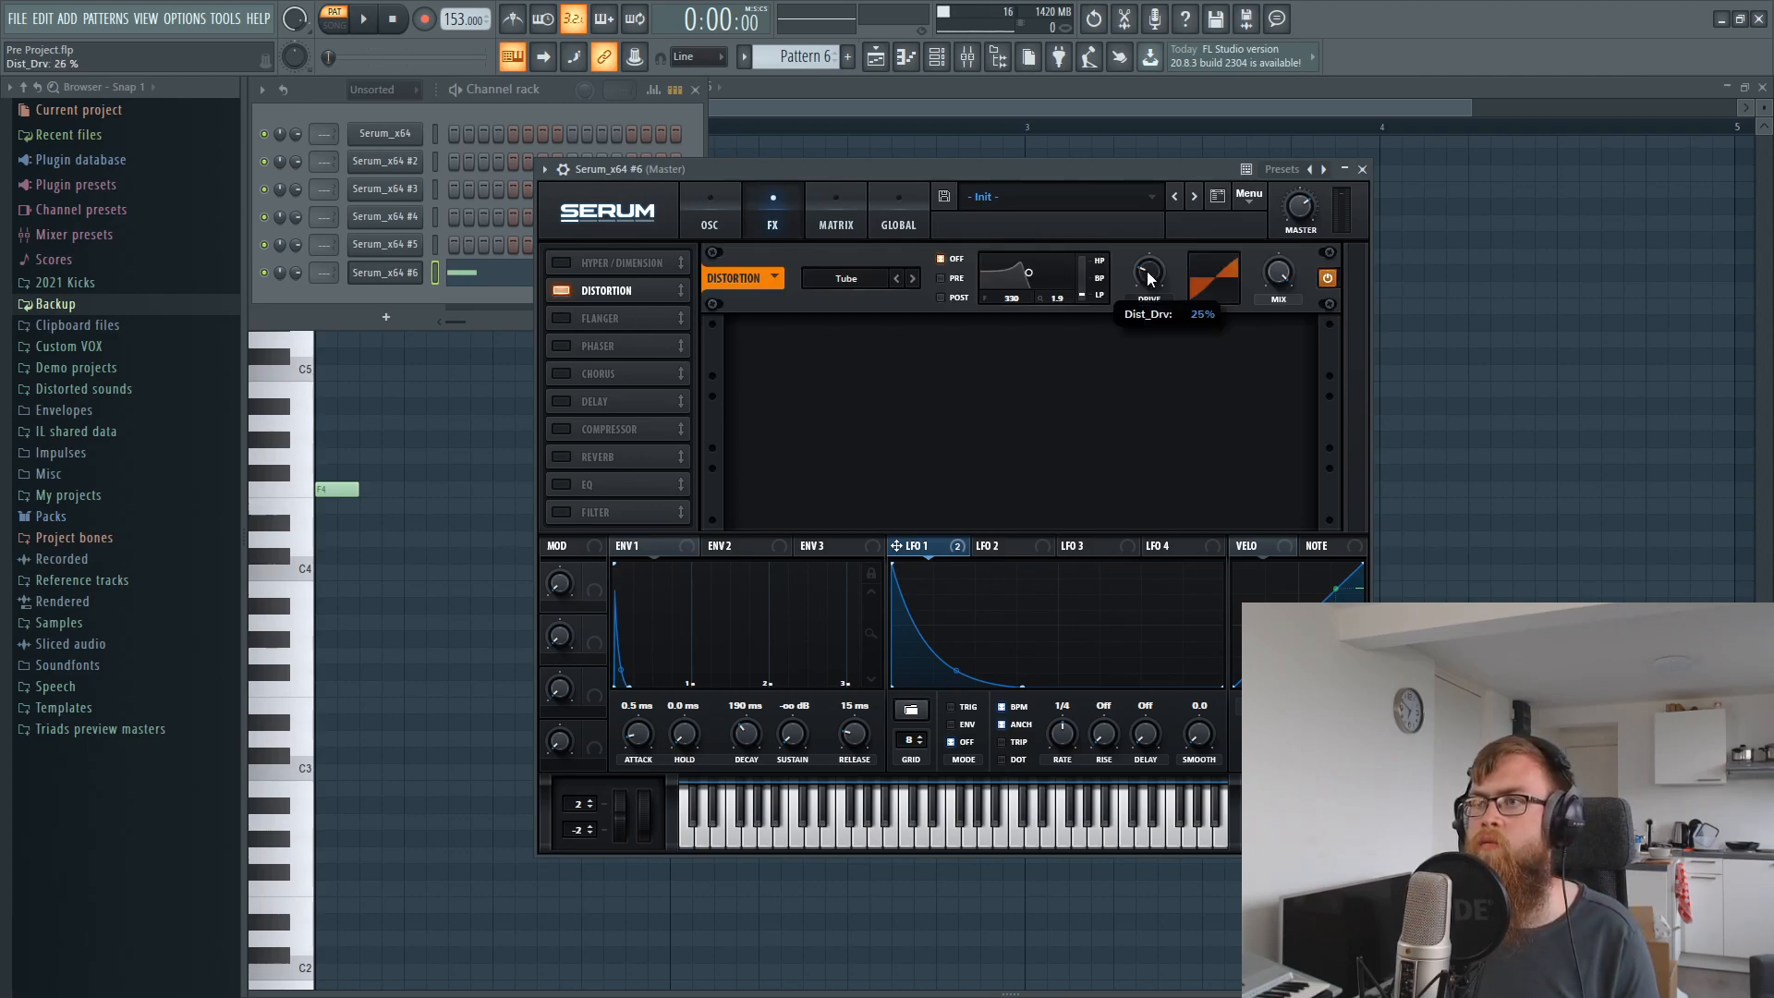
pyautogui.click(846, 278)
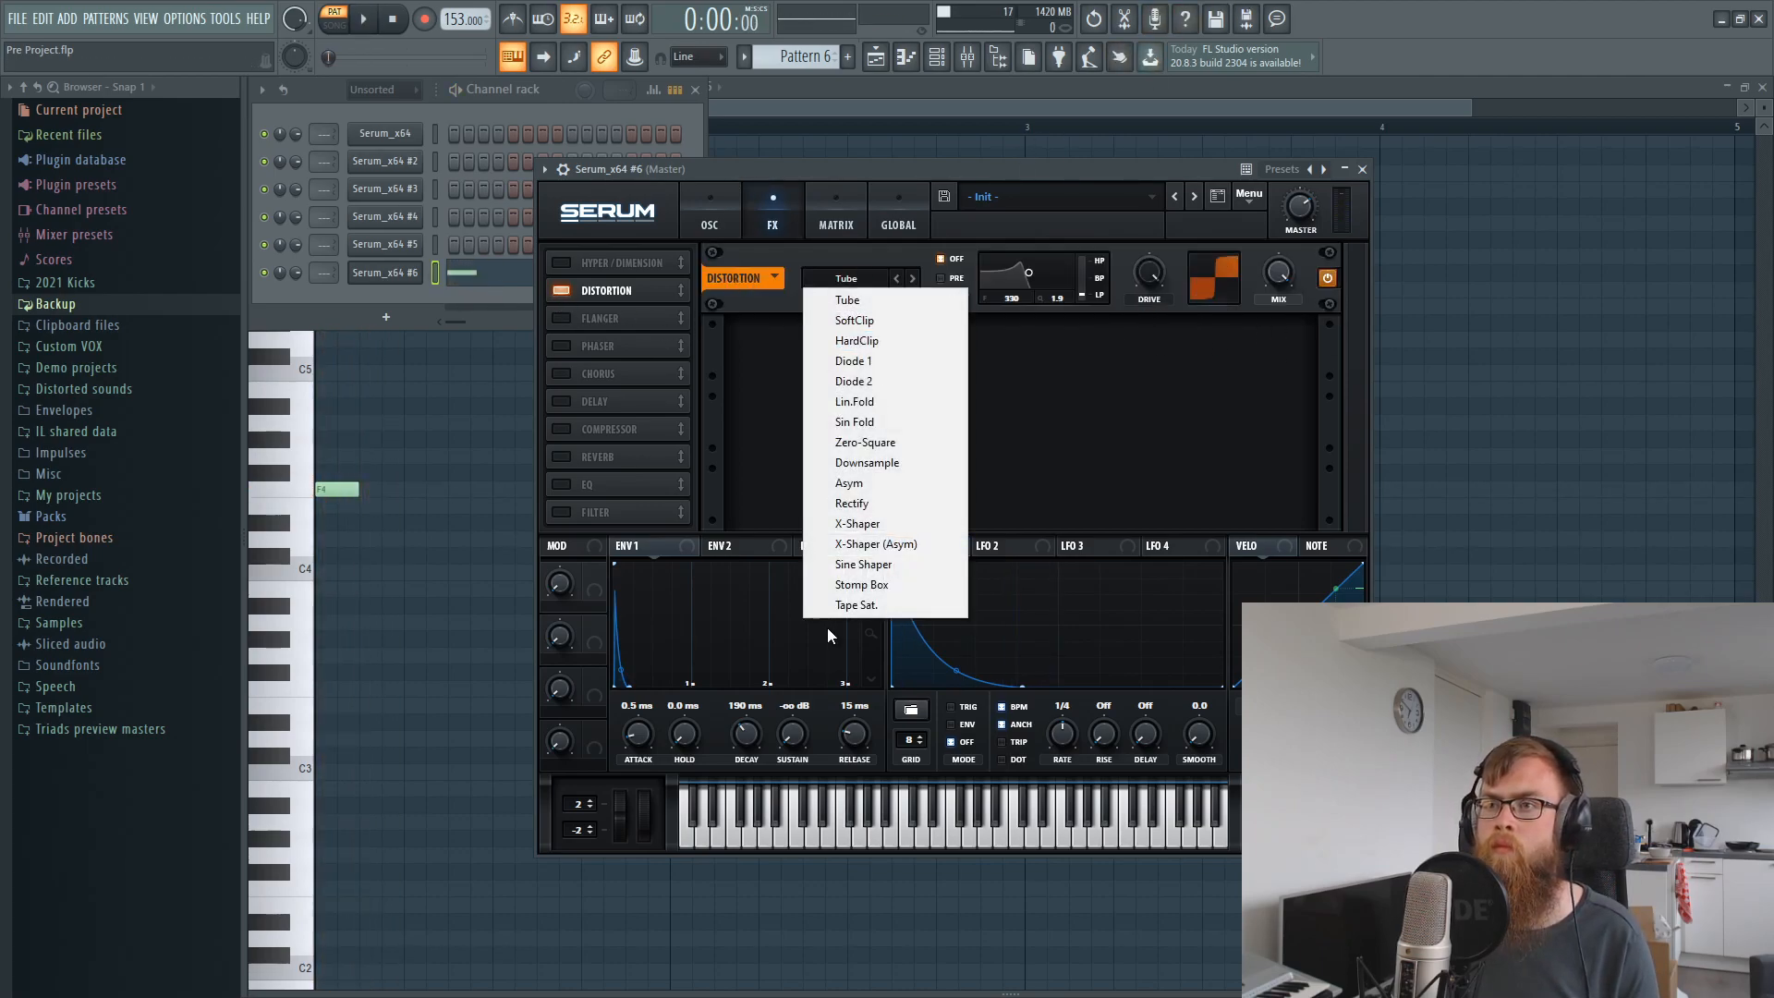
pyautogui.click(869, 462)
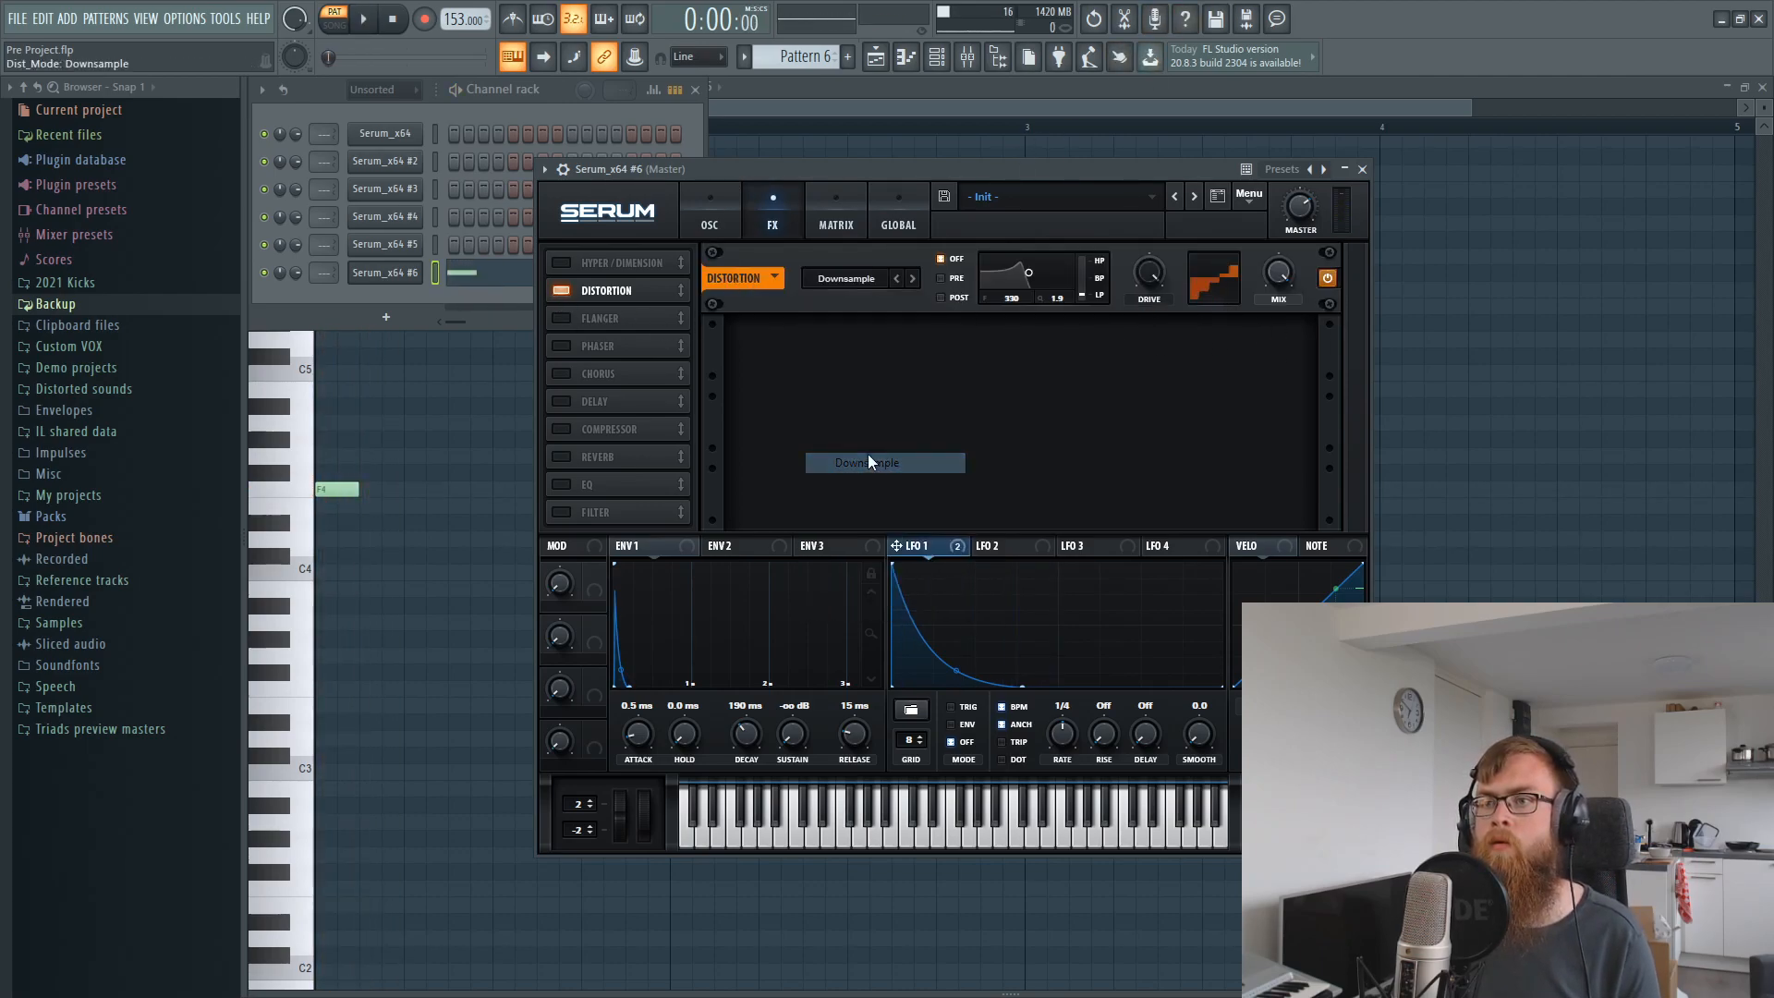
# Pick another mode for Serum's Distortion effect and audition the note, returning to the oscillator view.
pyautogui.click(845, 278)
pyautogui.click(874, 442)
pyautogui.press('space')
pyautogui.click(704, 210)
pyautogui.press('space')
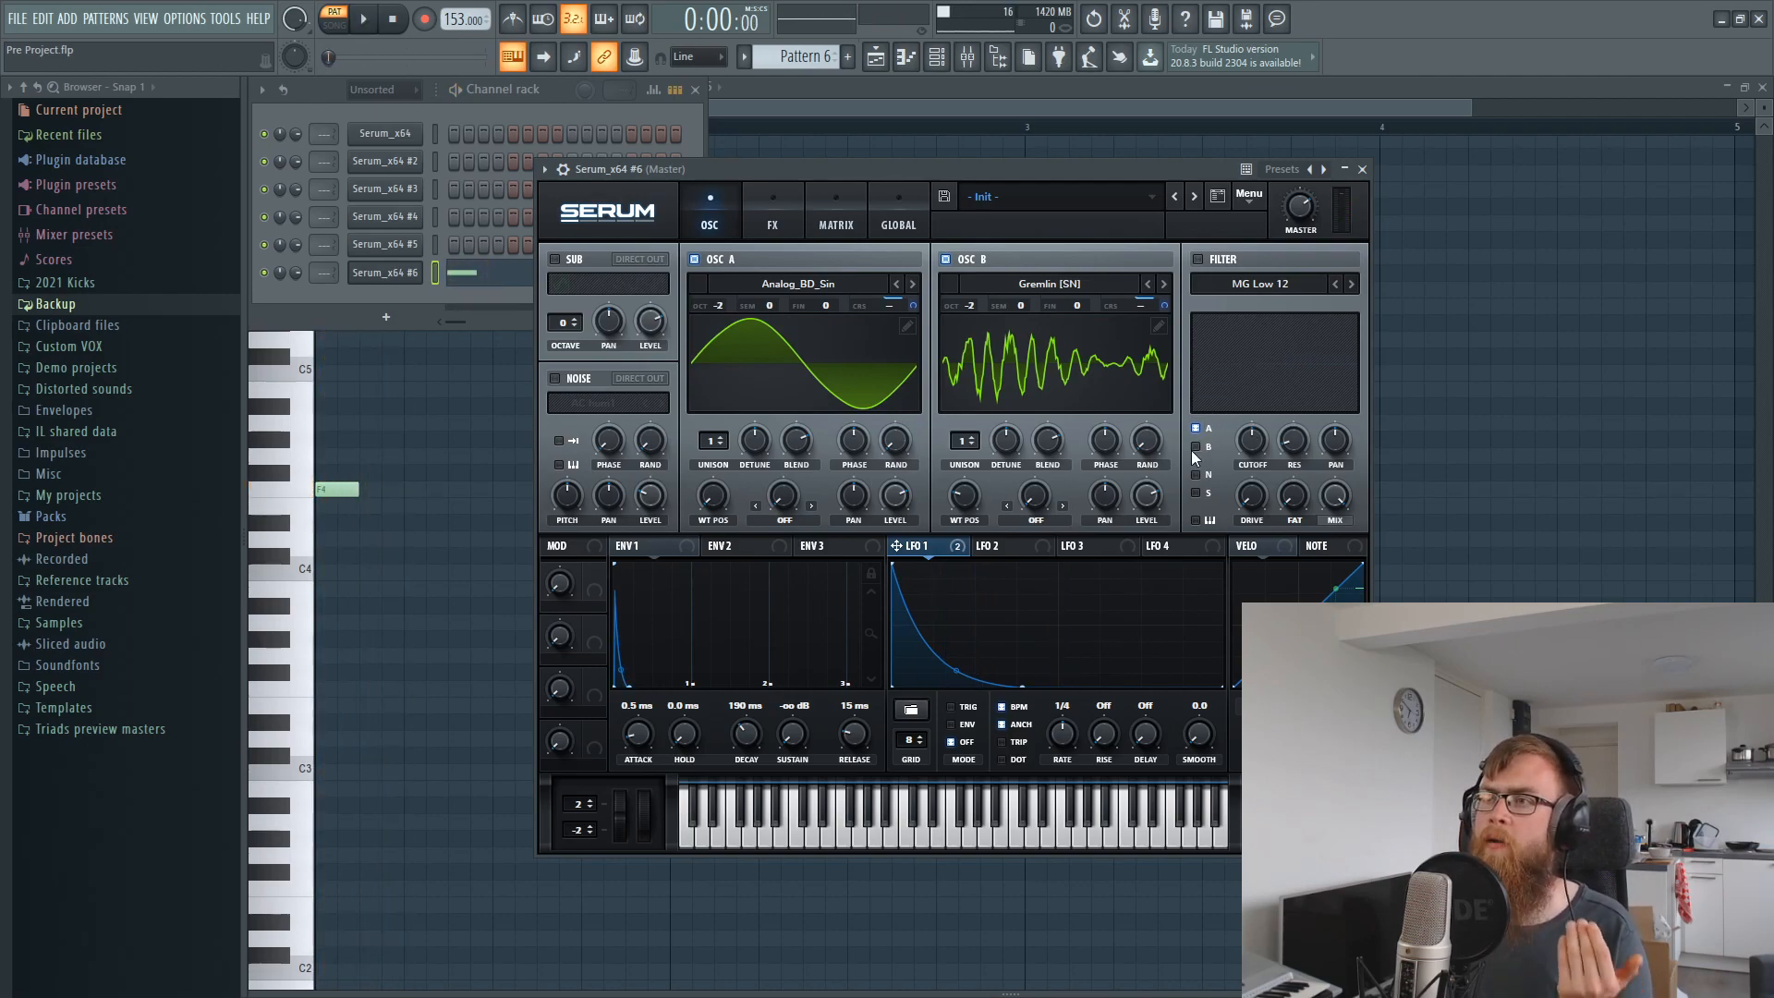
# Enable Serum's filter, route oscillators A and B through it, and set its type to LN 12.
pyautogui.click(1198, 259)
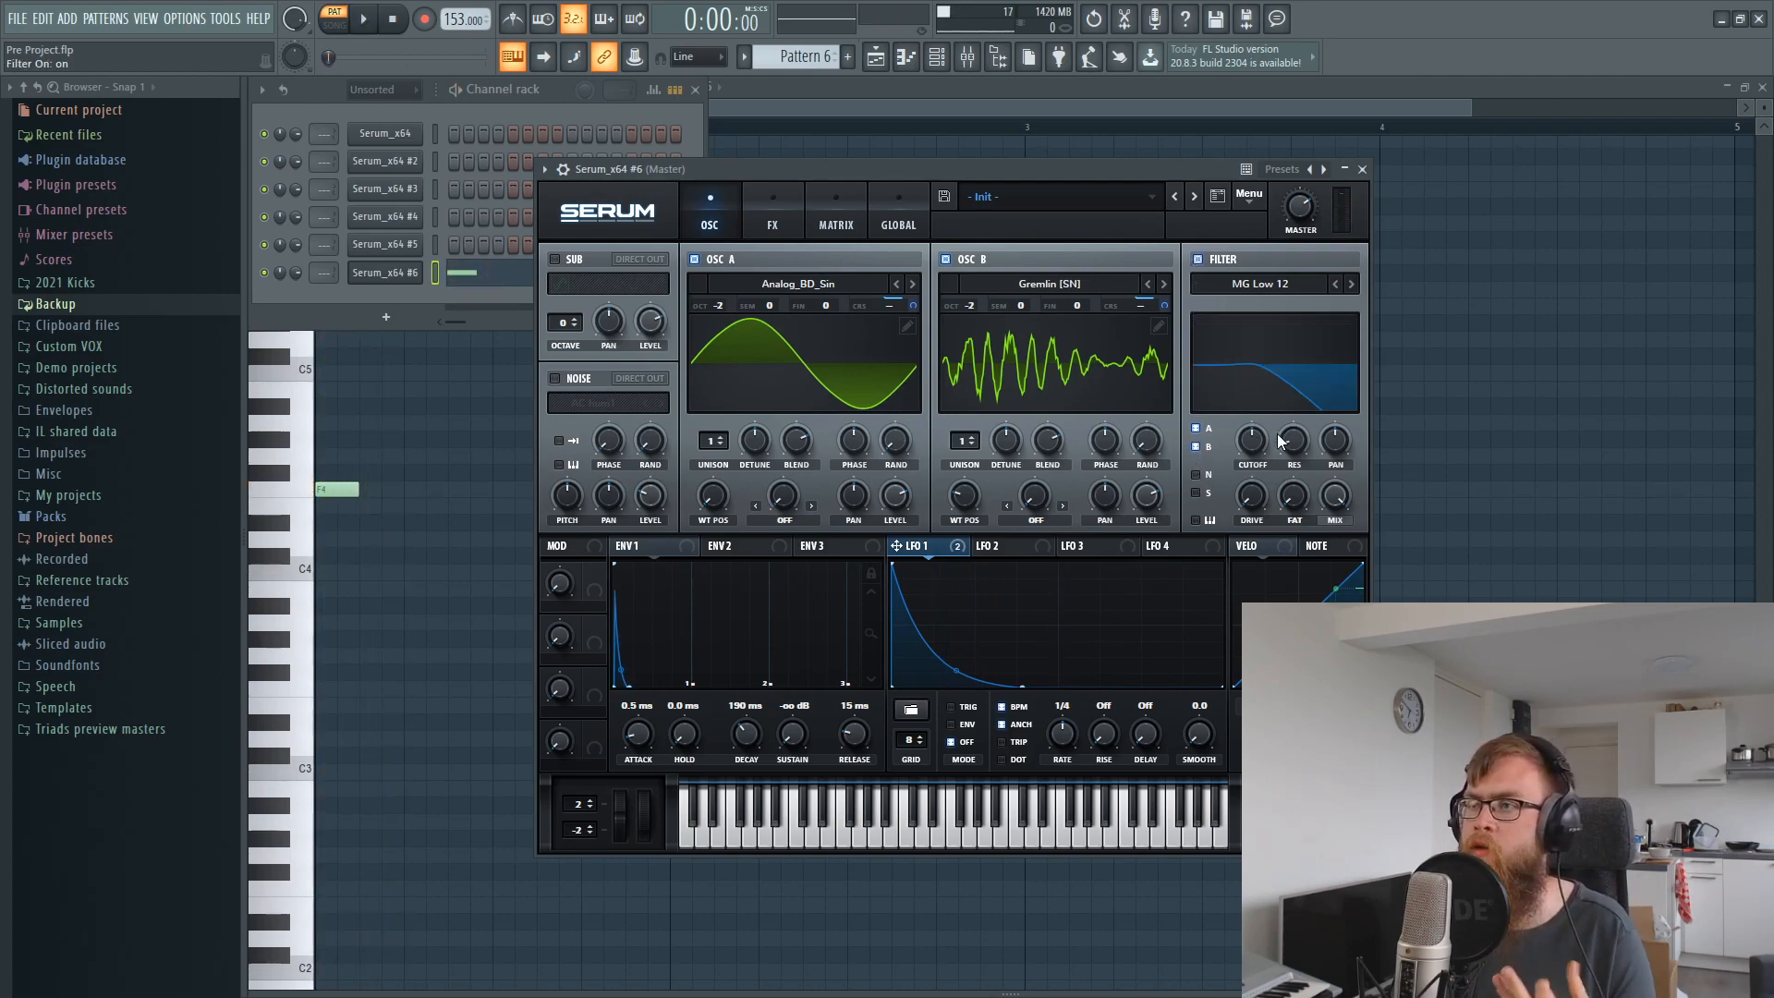
pyautogui.click(1259, 282)
pyautogui.moveTo(1258, 329)
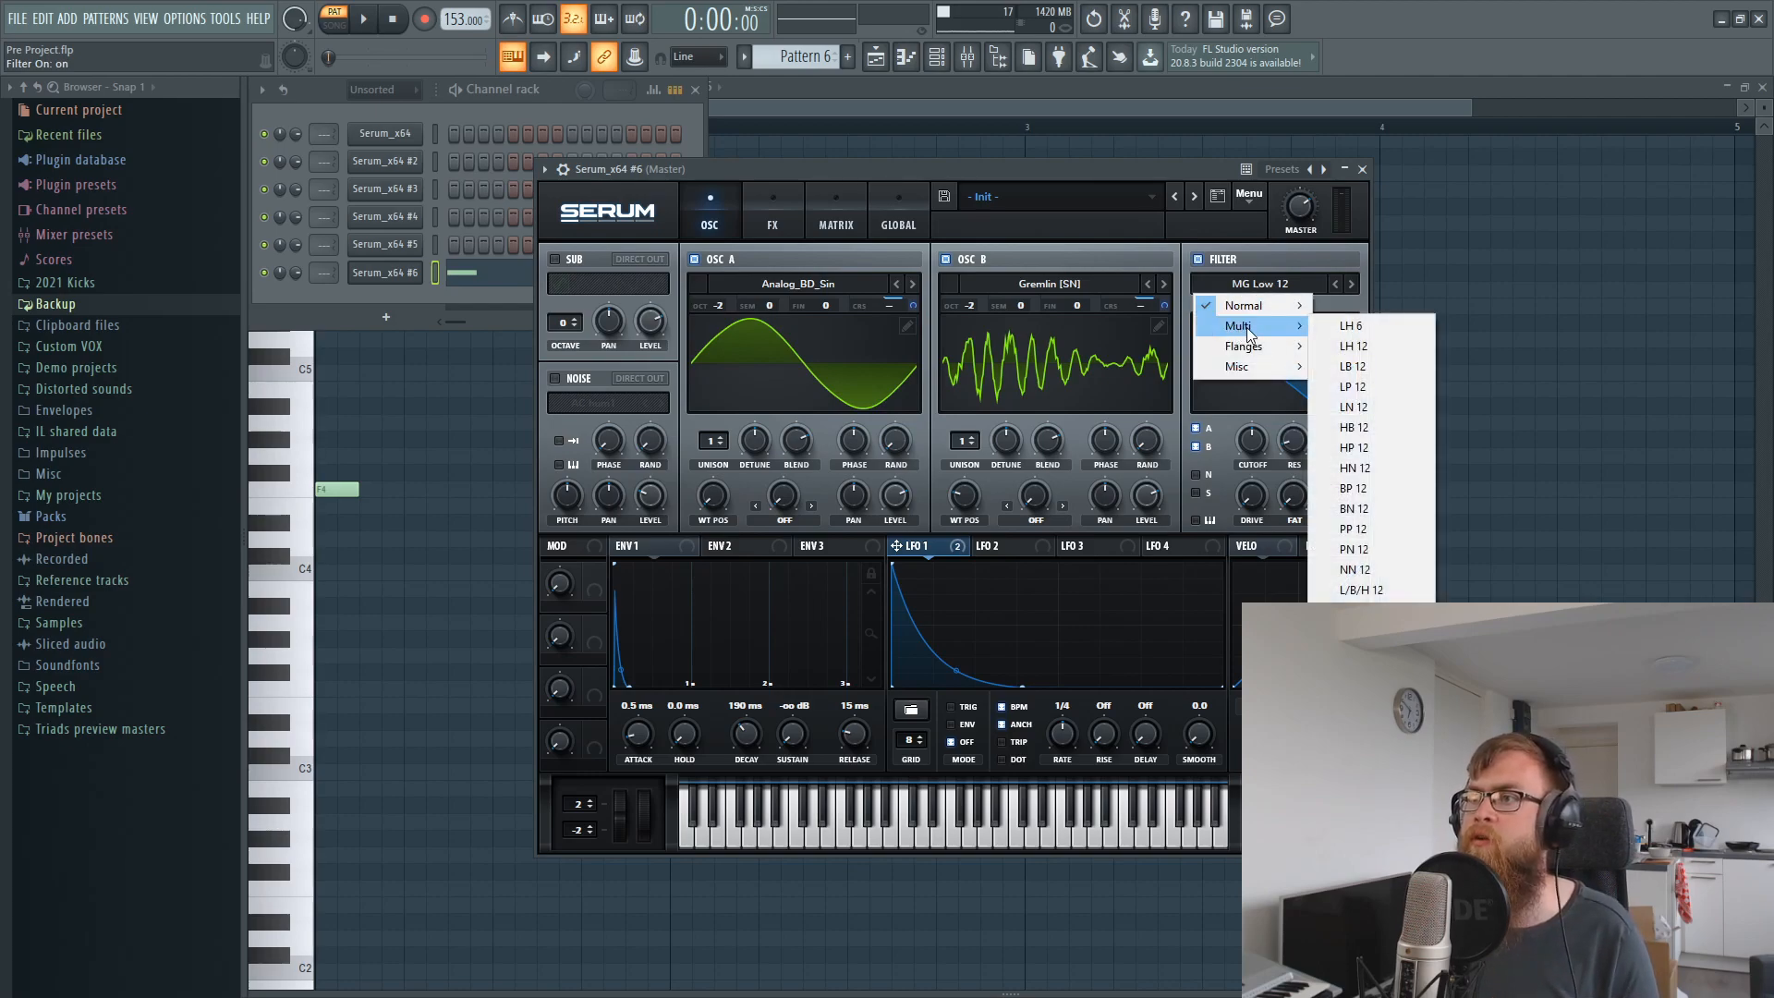
pyautogui.click(1354, 406)
# Raise the LN 12 filter's resonance and adjust its second frequency while auditioning the note.
pyautogui.moveTo(1294, 439); pyautogui.dragTo(1292, 379)
pyautogui.press('space')
pyautogui.moveTo(1289, 499); pyautogui.dragTo(1291, 427)
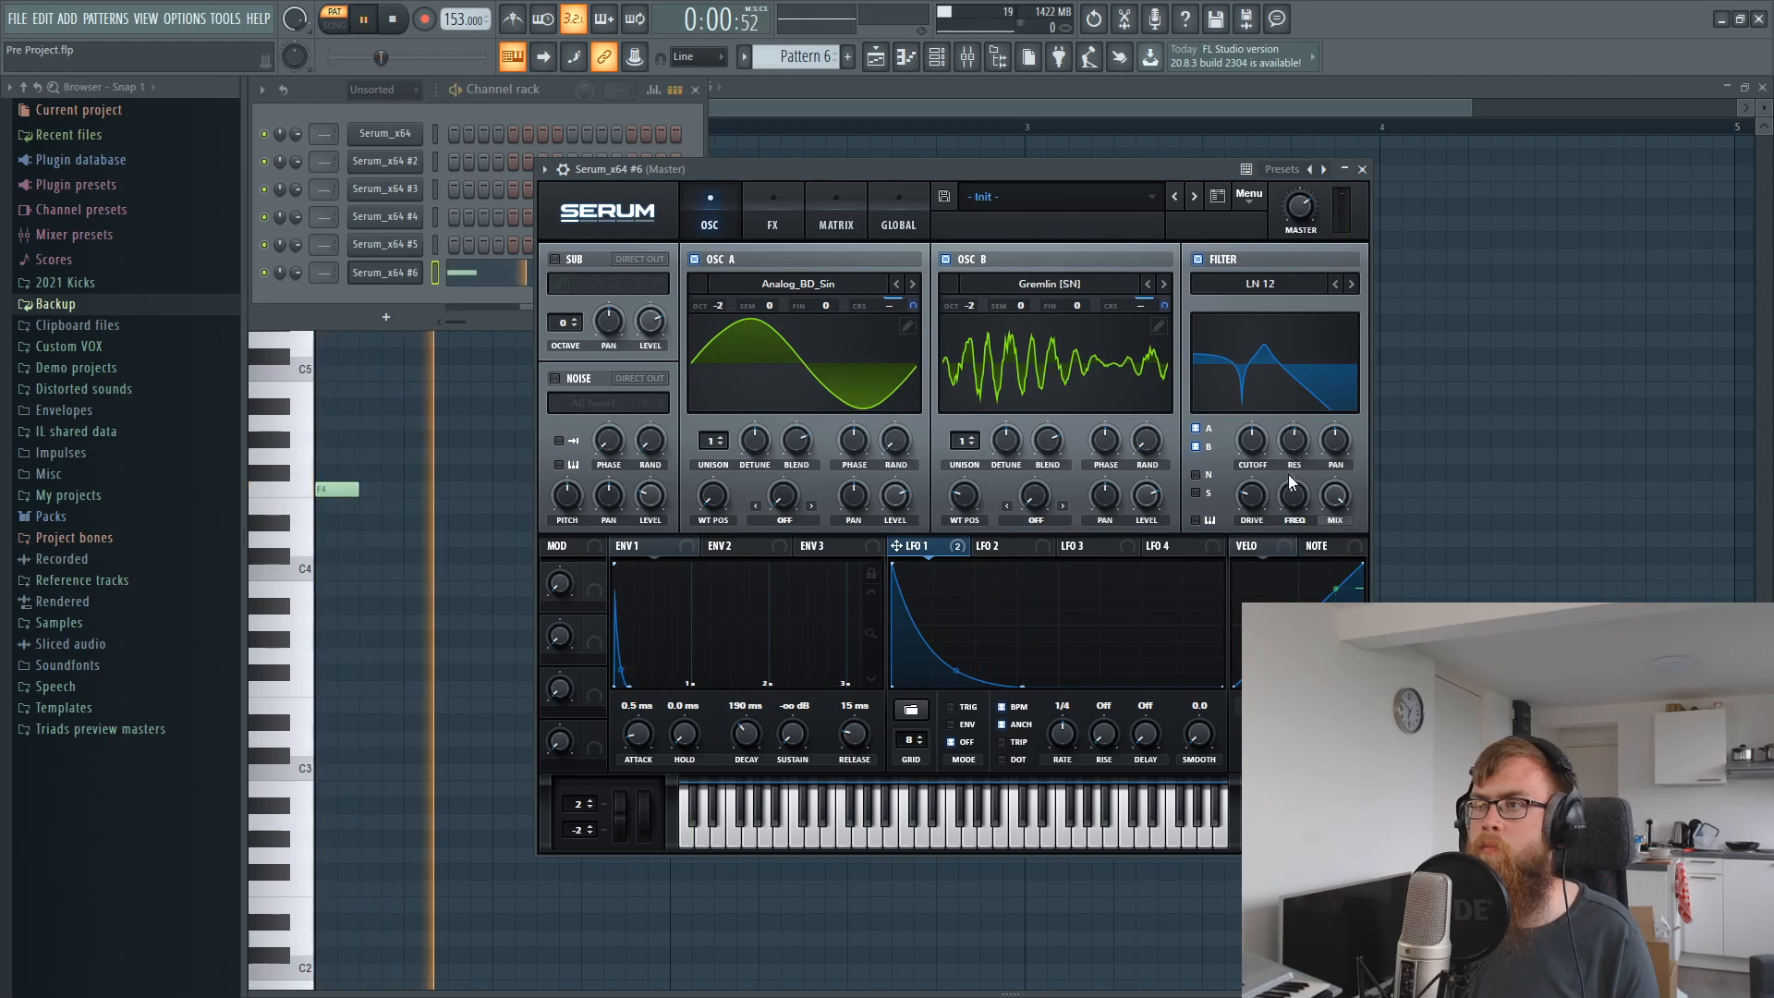
pyautogui.press('space')
pyautogui.press('space')
pyautogui.press('space')
# Clear the old audio from Edison on the master track and record the new Serum sound.
pyautogui.click(1024, 145)
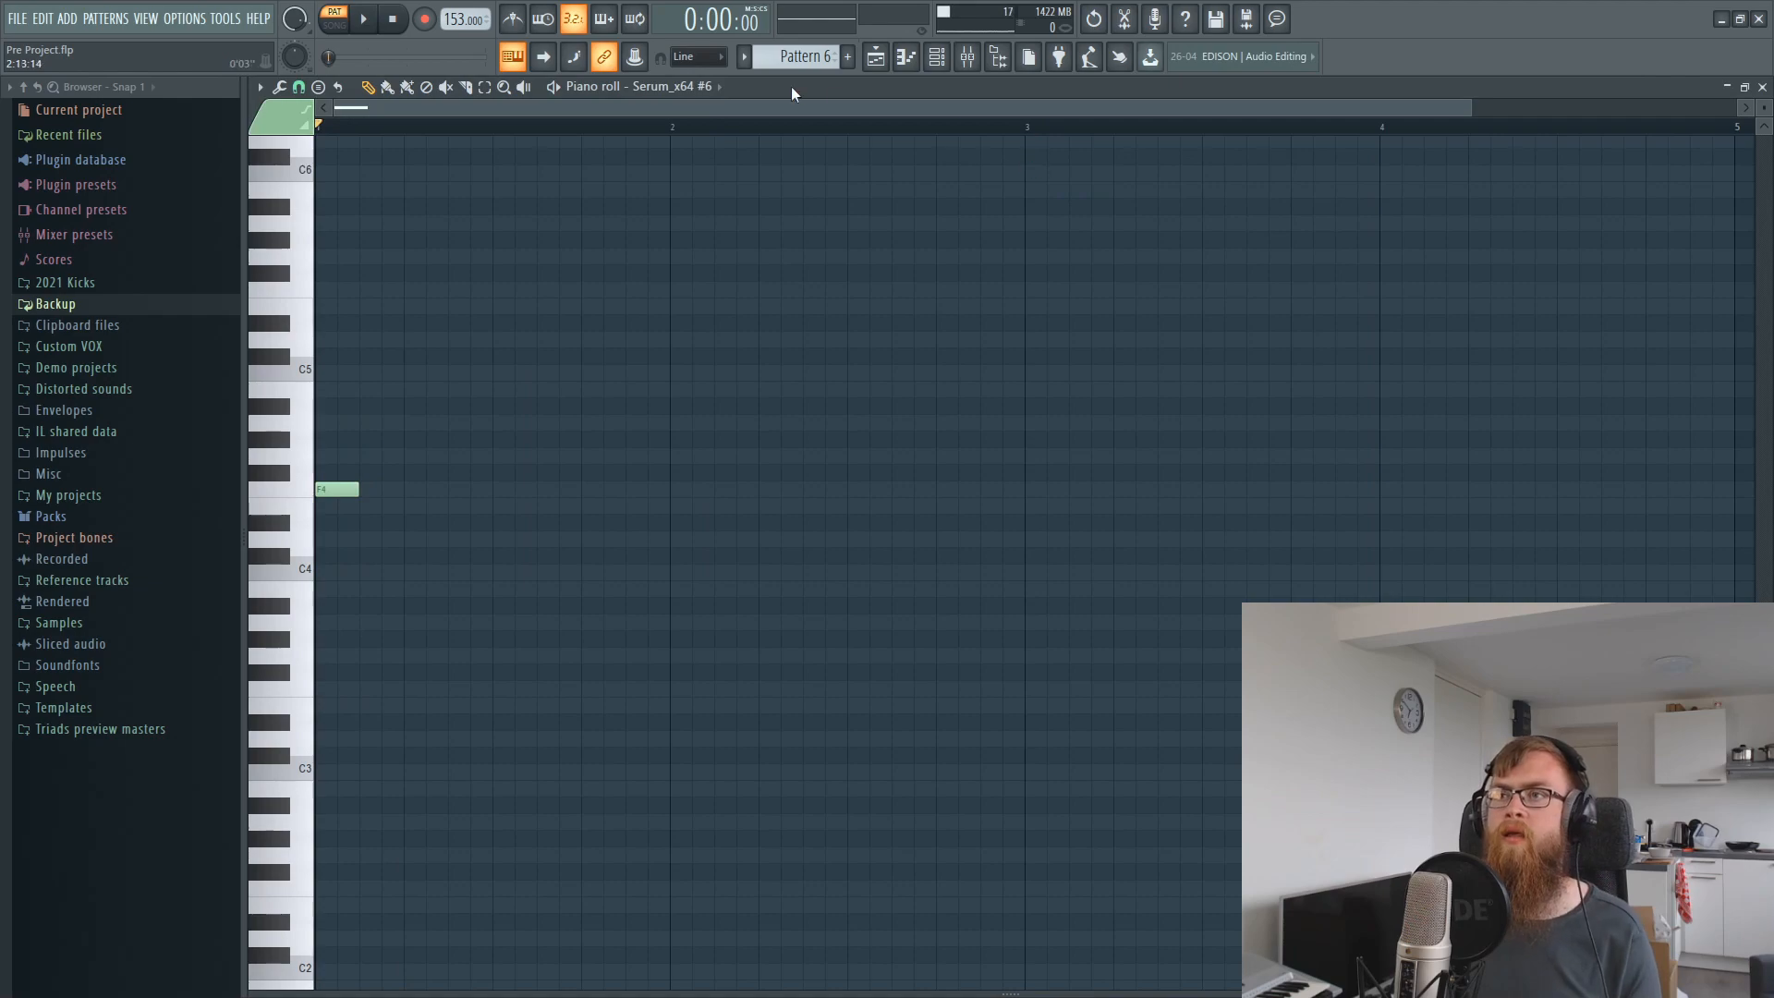
pyautogui.click(1119, 56)
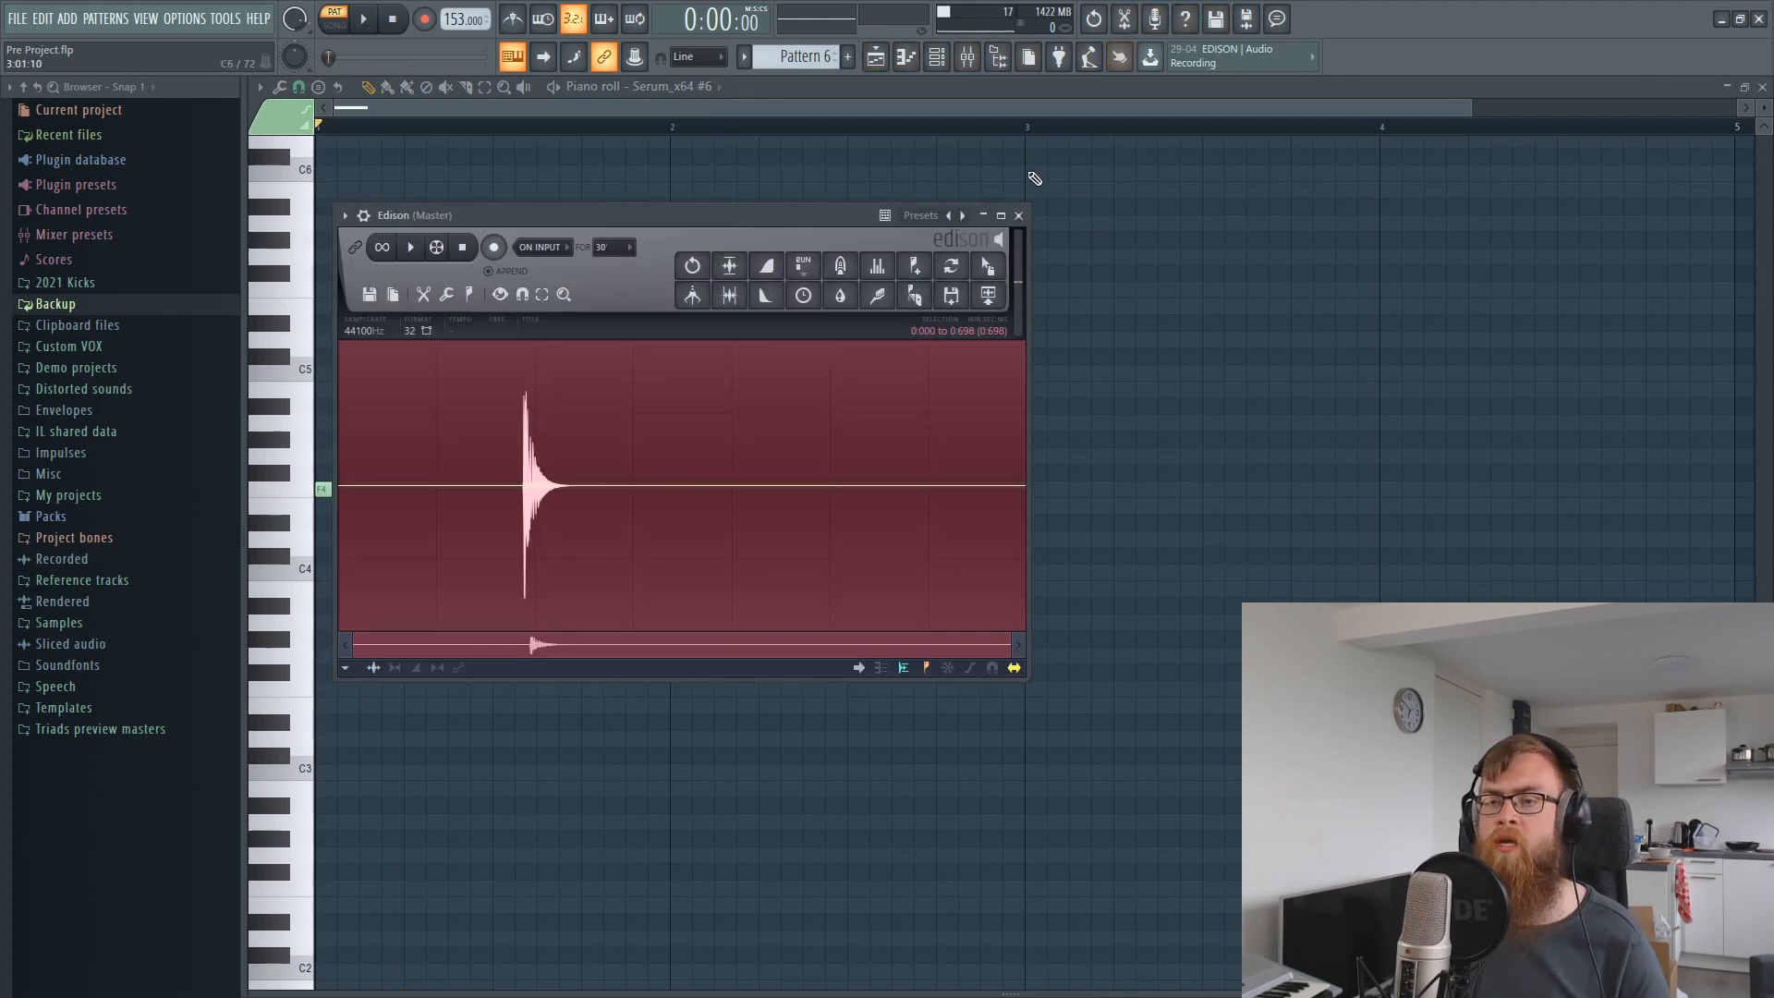
pyautogui.press('Delete')
pyautogui.click(493, 246)
pyautogui.press('space')
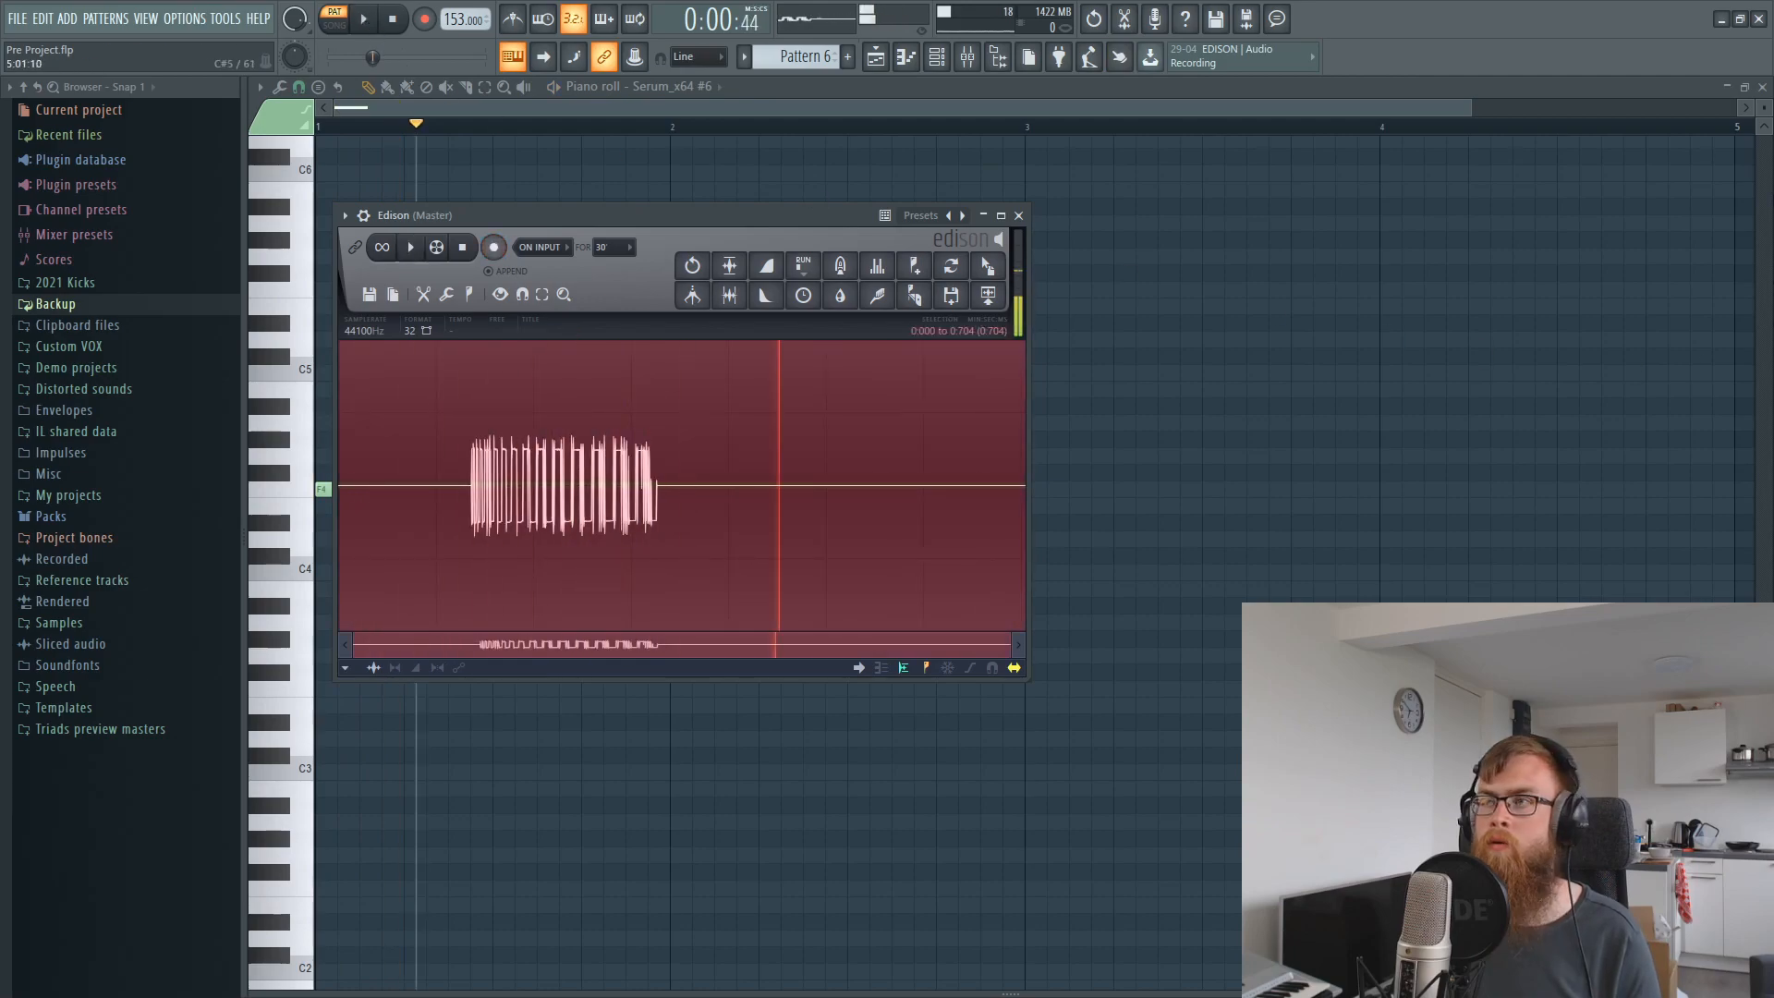
# Place the Edison recording in the playlist on Track 7 at bar 5 and trim the sample's silence.
pyautogui.click(1762, 86)
pyautogui.moveTo(938, 227); pyautogui.dragTo(998, 467)
pyautogui.moveTo(892, 567); pyautogui.dragTo(891, 556)
pyautogui.click(912, 317)
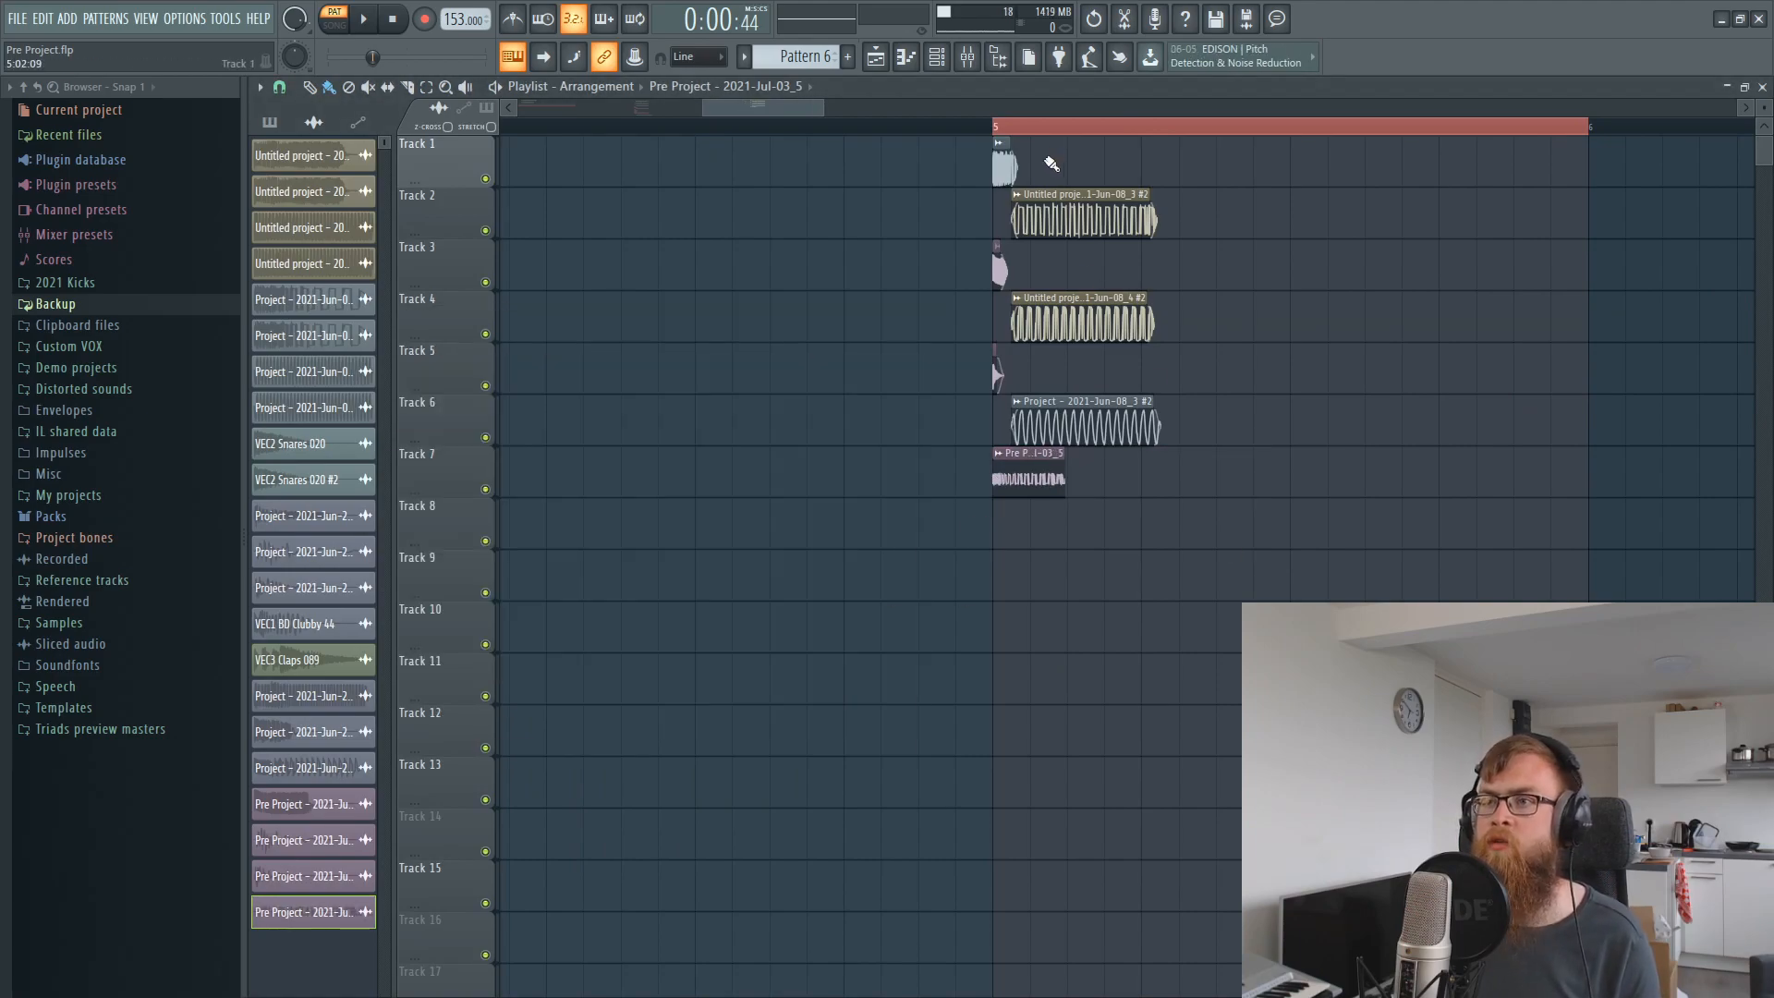
# Shorten the Track 7 clip to a length of 0:00:12 and set its declicking mode to Generic (bleeding).
pyautogui.scroll(5, 1037, 130)
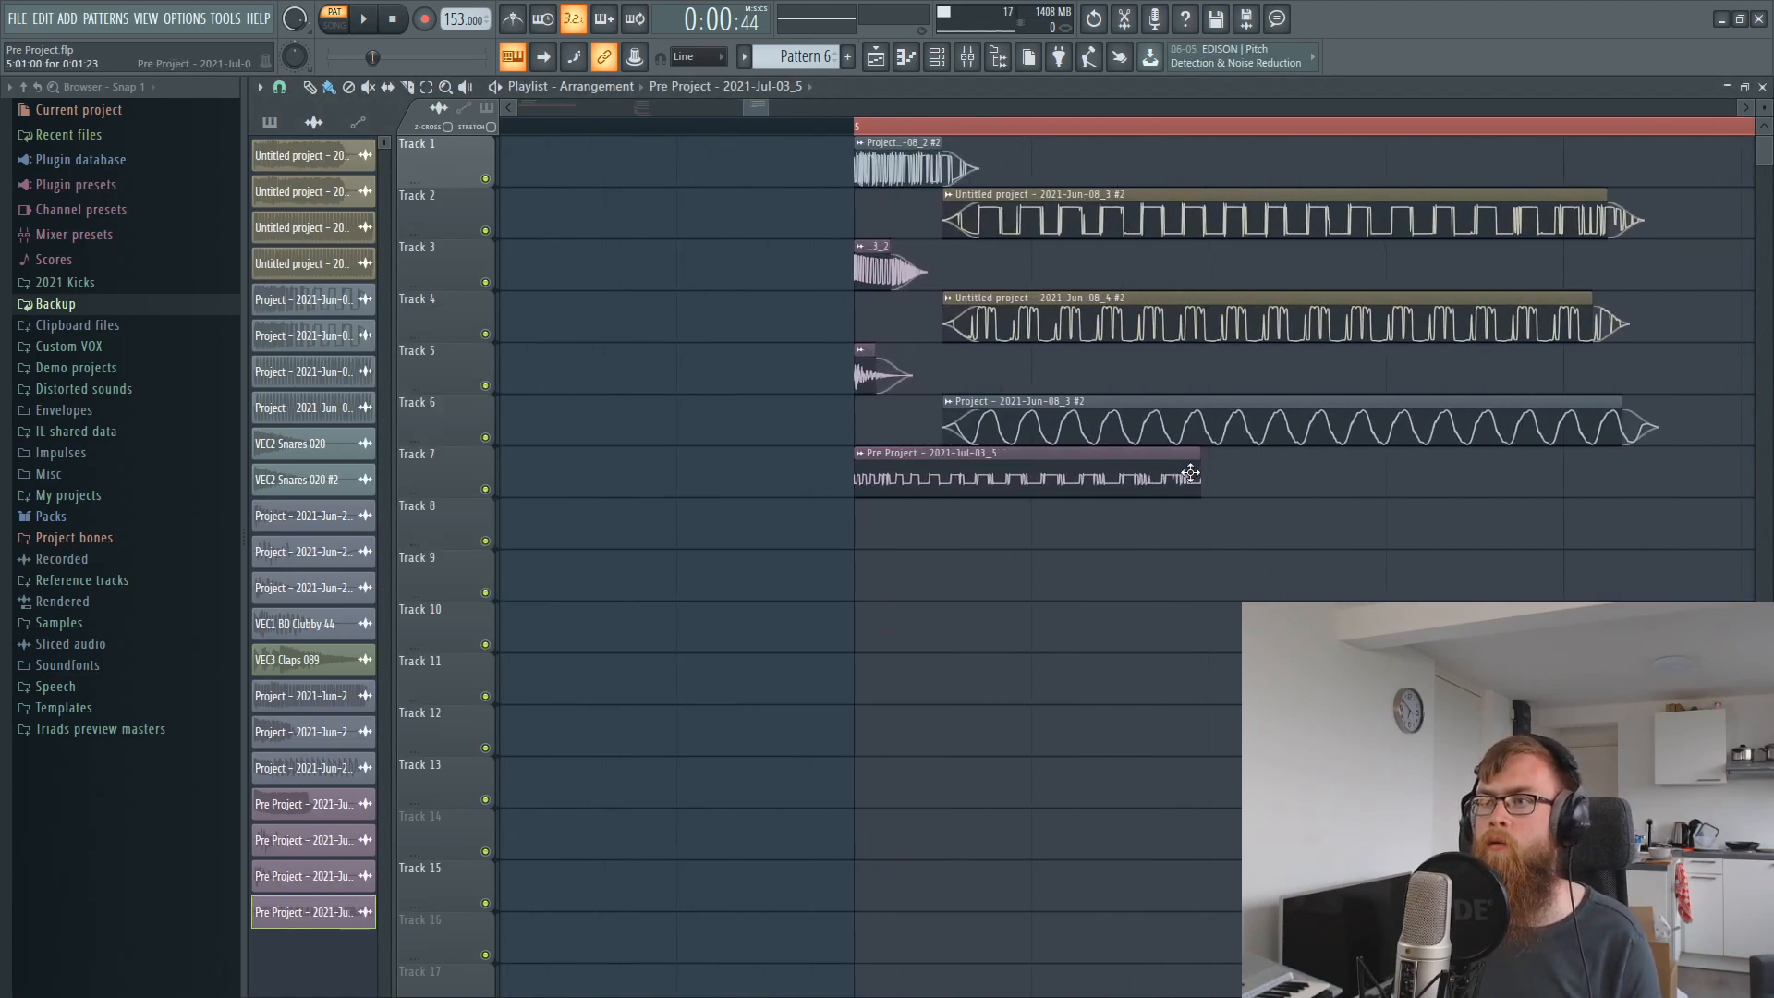
pyautogui.moveTo(1189, 473); pyautogui.dragTo(956, 478)
pyautogui.doubleClick(941, 480)
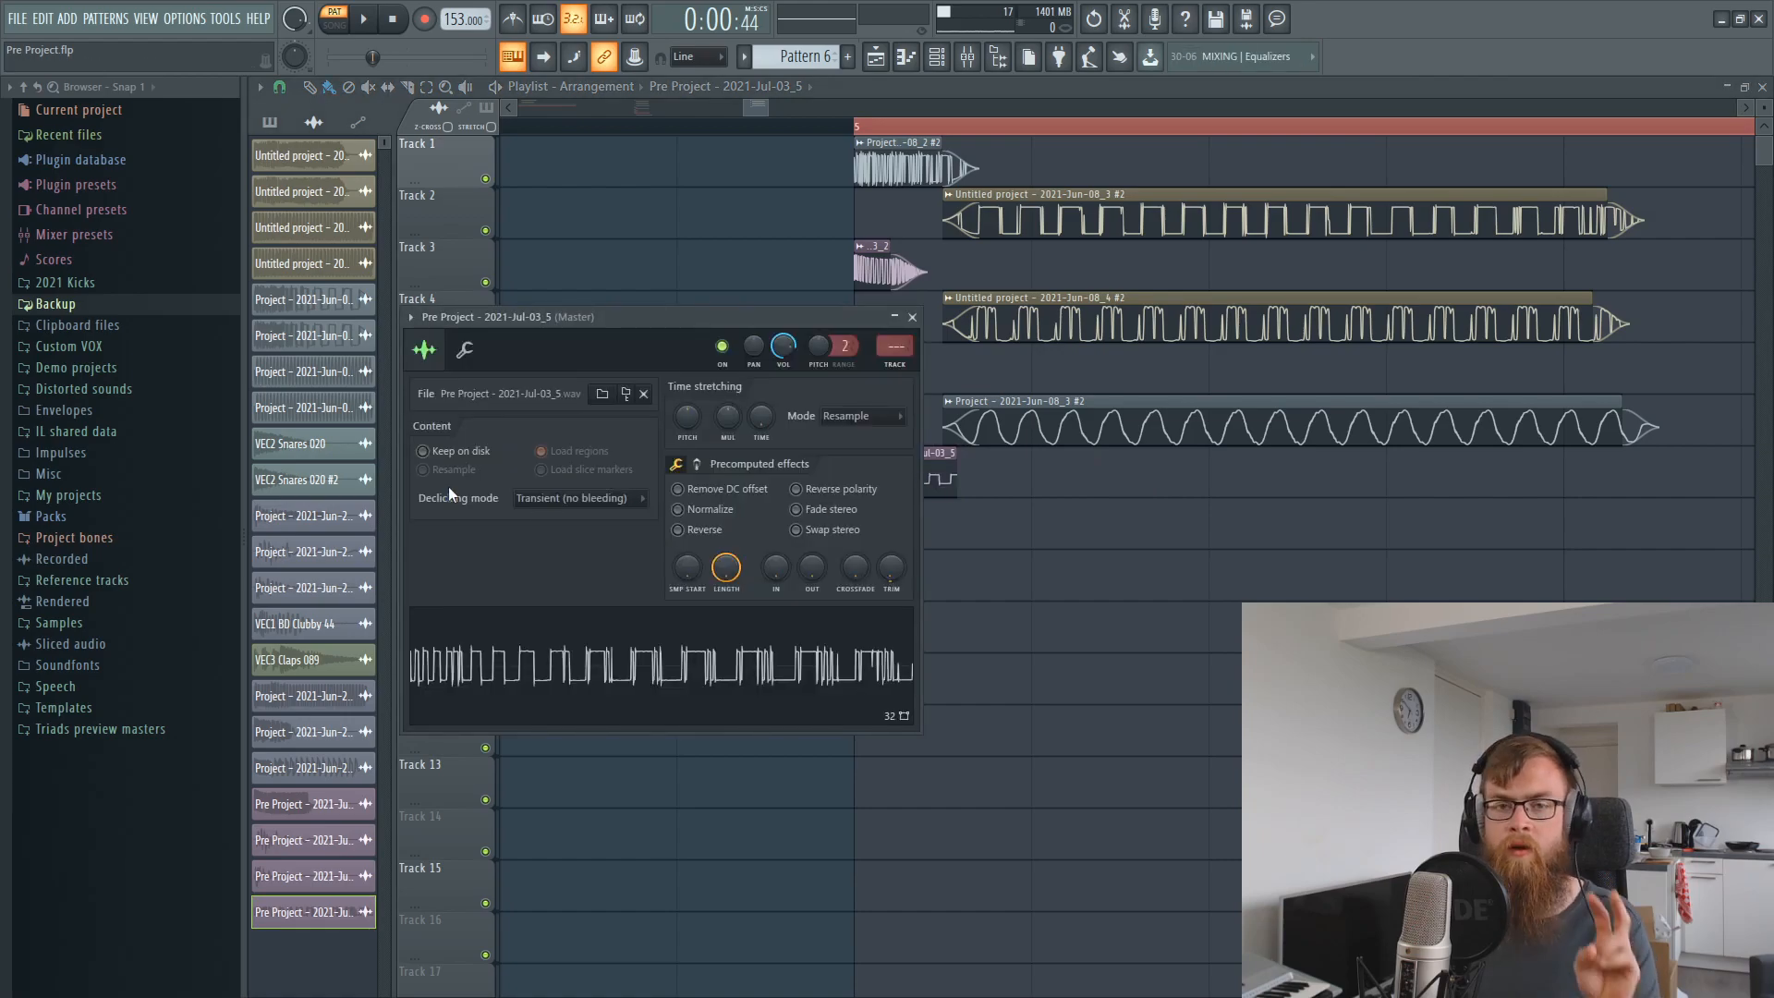
pyautogui.click(580, 500)
pyautogui.click(579, 558)
pyautogui.press('Escape')
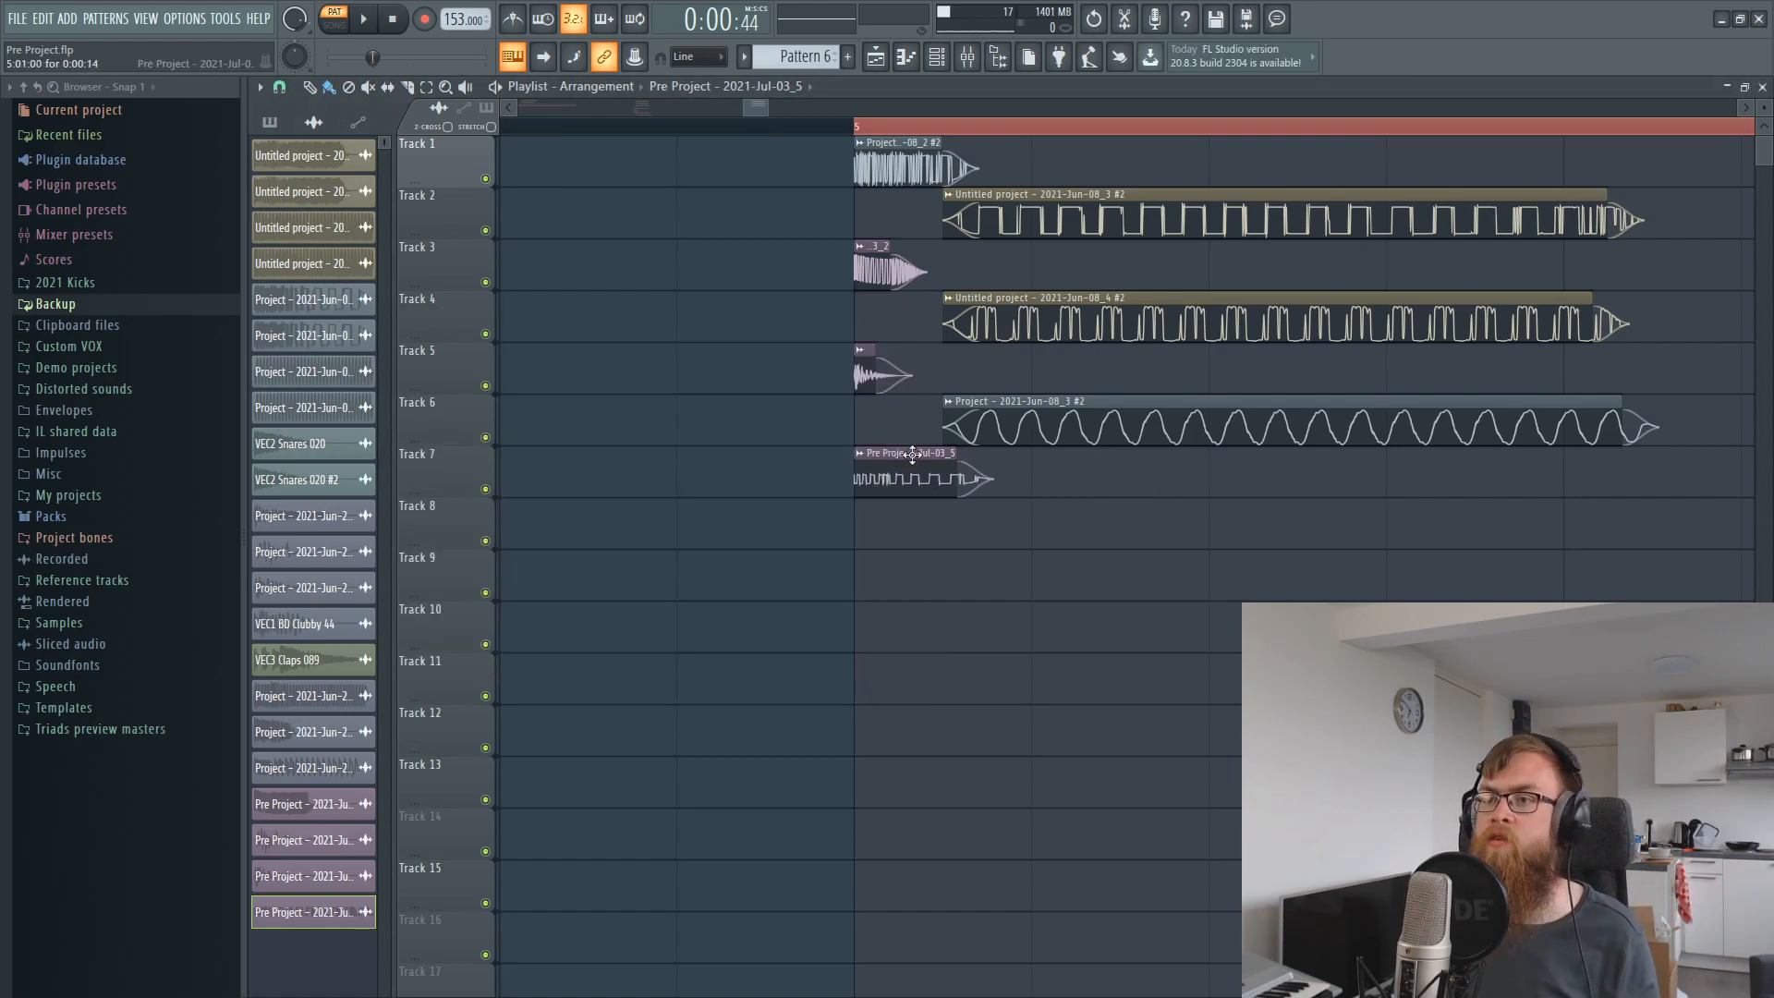
pyautogui.moveTo(951, 460); pyautogui.dragTo(942, 462)
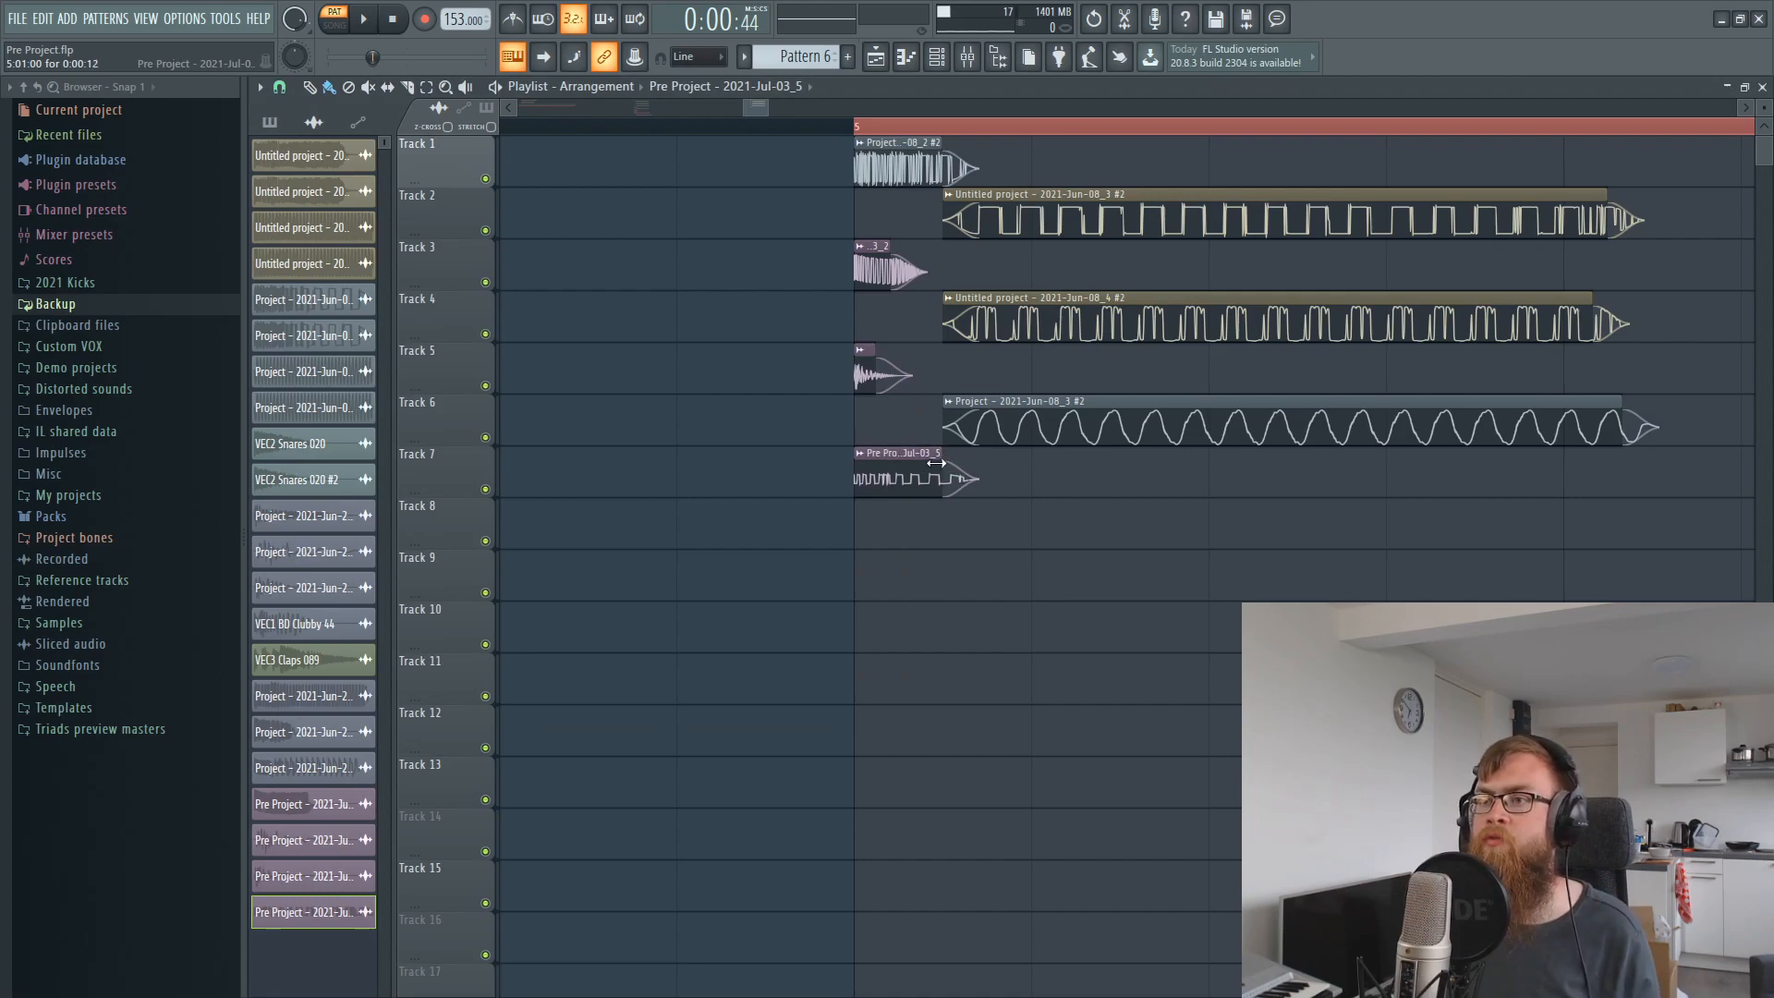
# Audition the kick layers in song mode and normalize the sample on Track 7.
pyautogui.press('l')
pyautogui.press('space')
pyautogui.press('space')
pyautogui.doubleClick(885, 511)
pyautogui.press('Escape')
pyautogui.rightClick(910, 514)
pyautogui.doubleClick(859, 467)
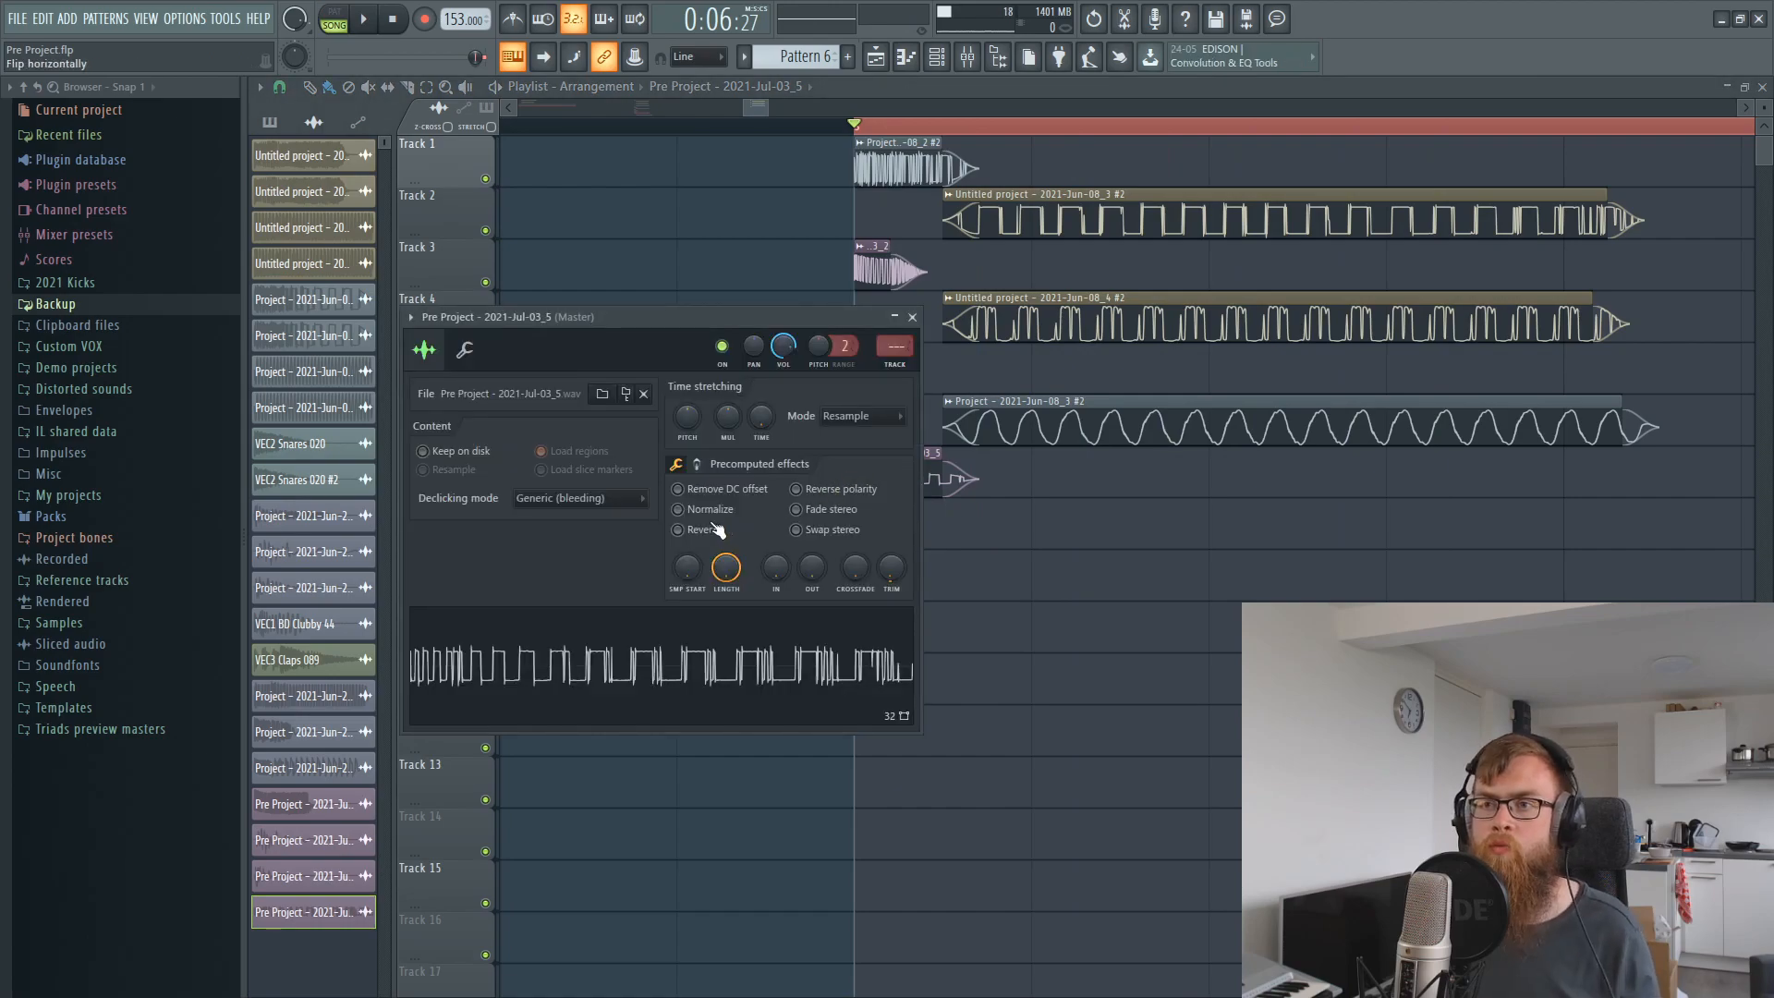
pyautogui.click(688, 512)
pyautogui.press('Escape')
pyautogui.press('space')
pyautogui.press('space')
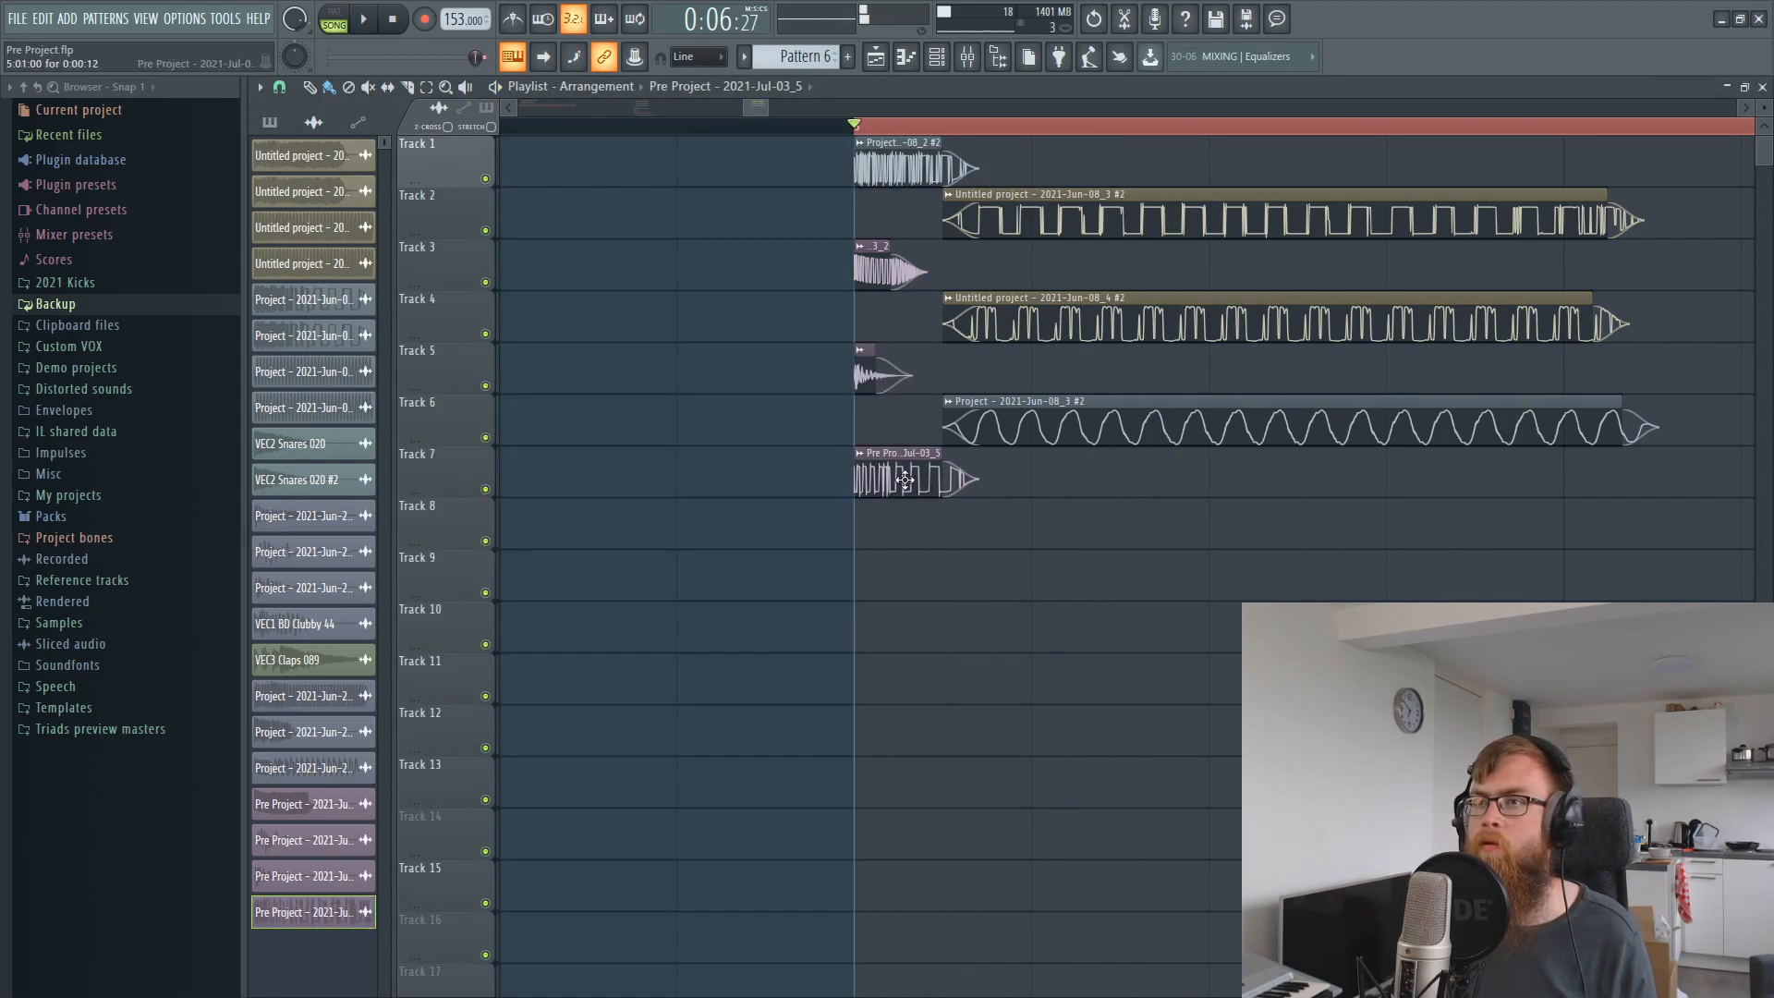
# Route the normalized sample to mixer track 31 and lower that track's fader while the kick plays.
pyautogui.doubleClick(928, 481)
pyautogui.click(911, 369)
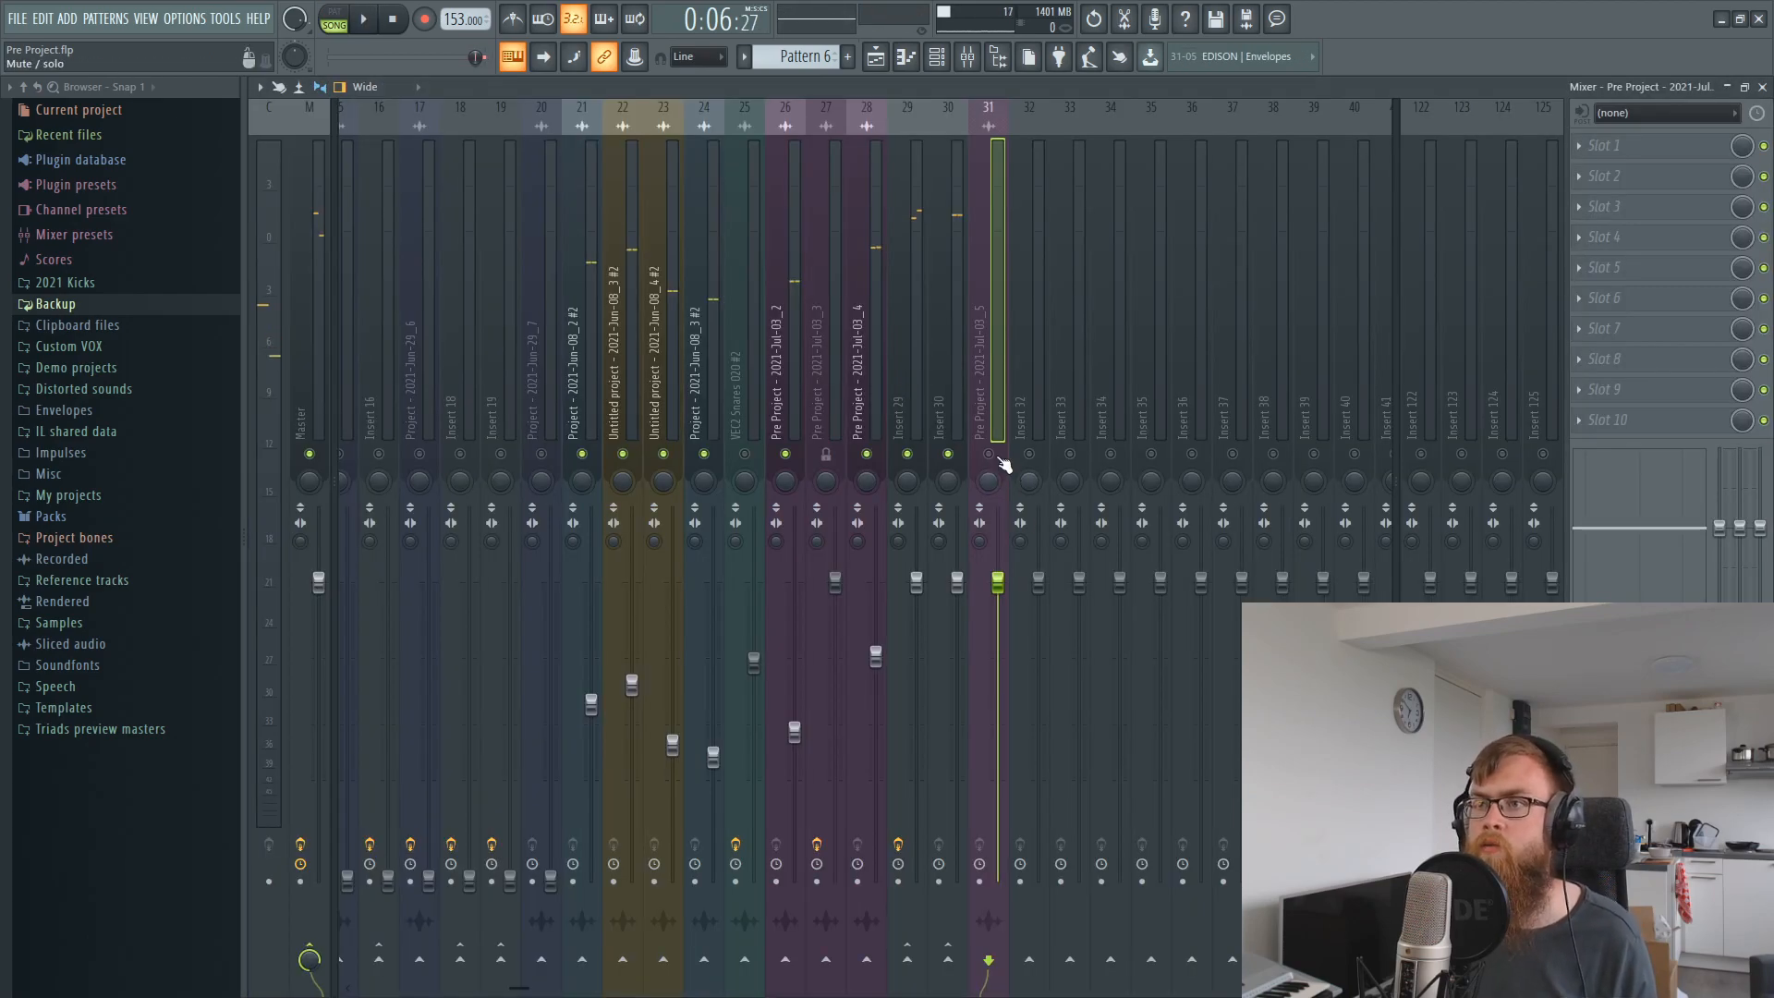
pyautogui.press('space')
pyautogui.moveTo(998, 582); pyautogui.dragTo(997, 625)
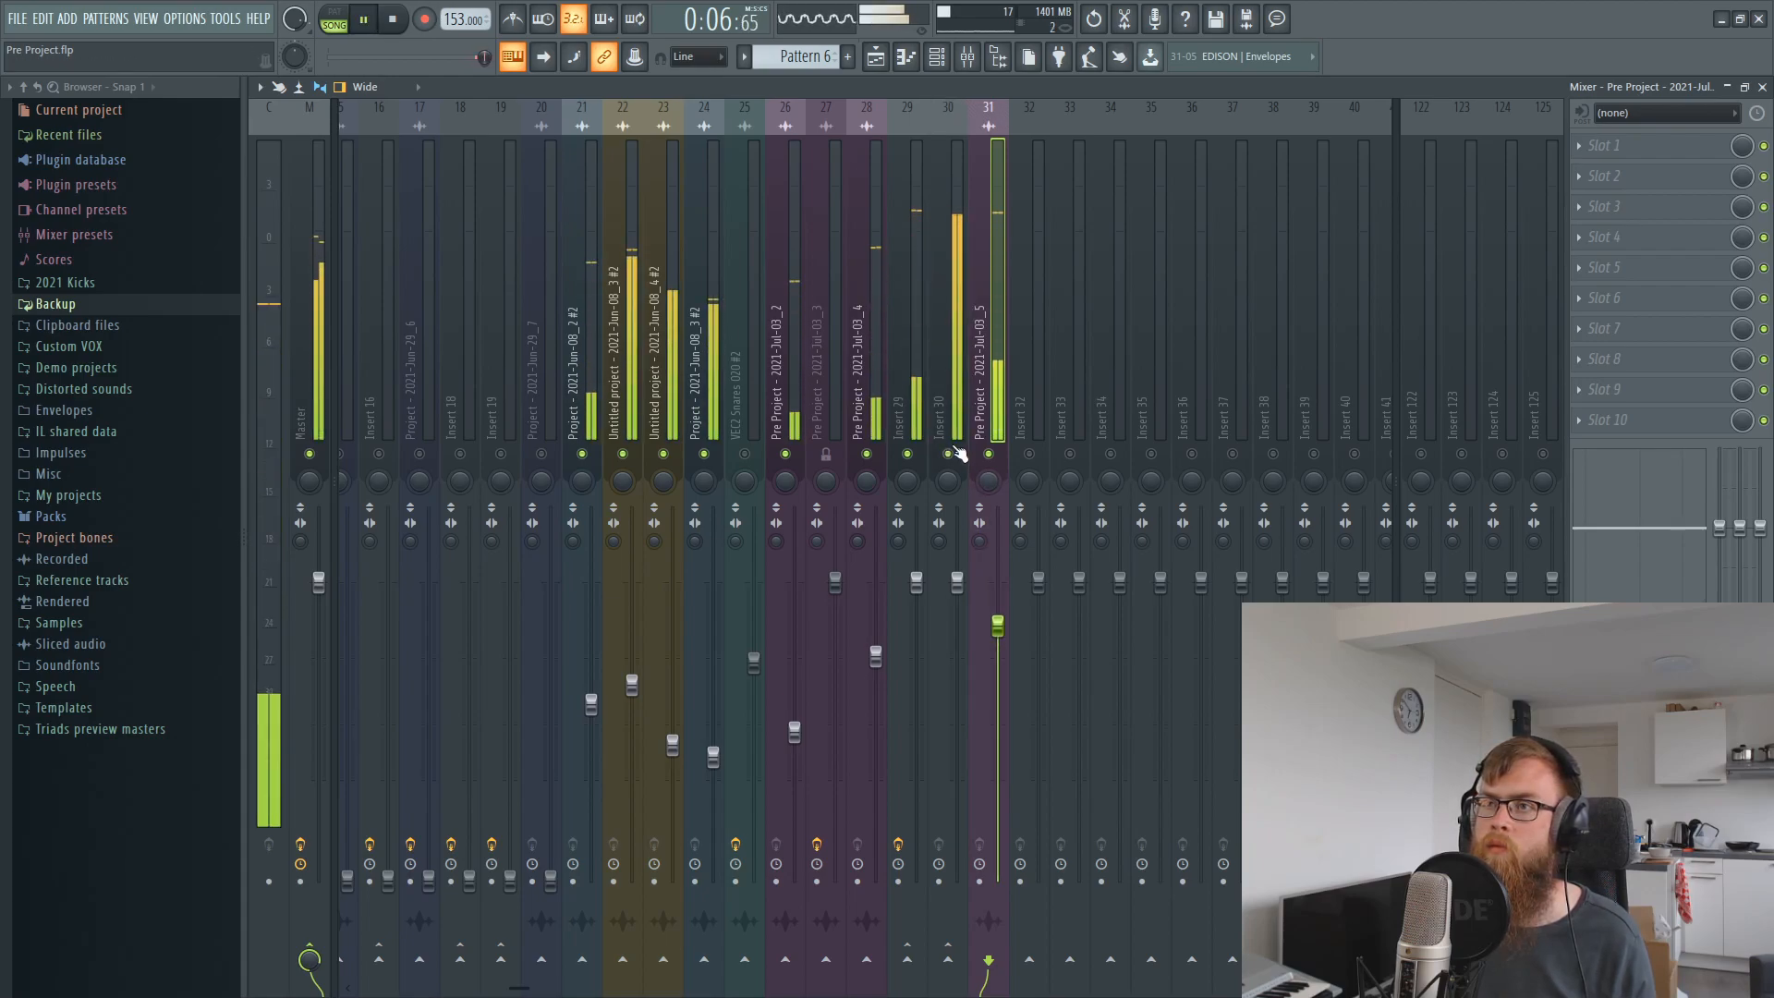
pyautogui.press('space')
pyautogui.press('space')
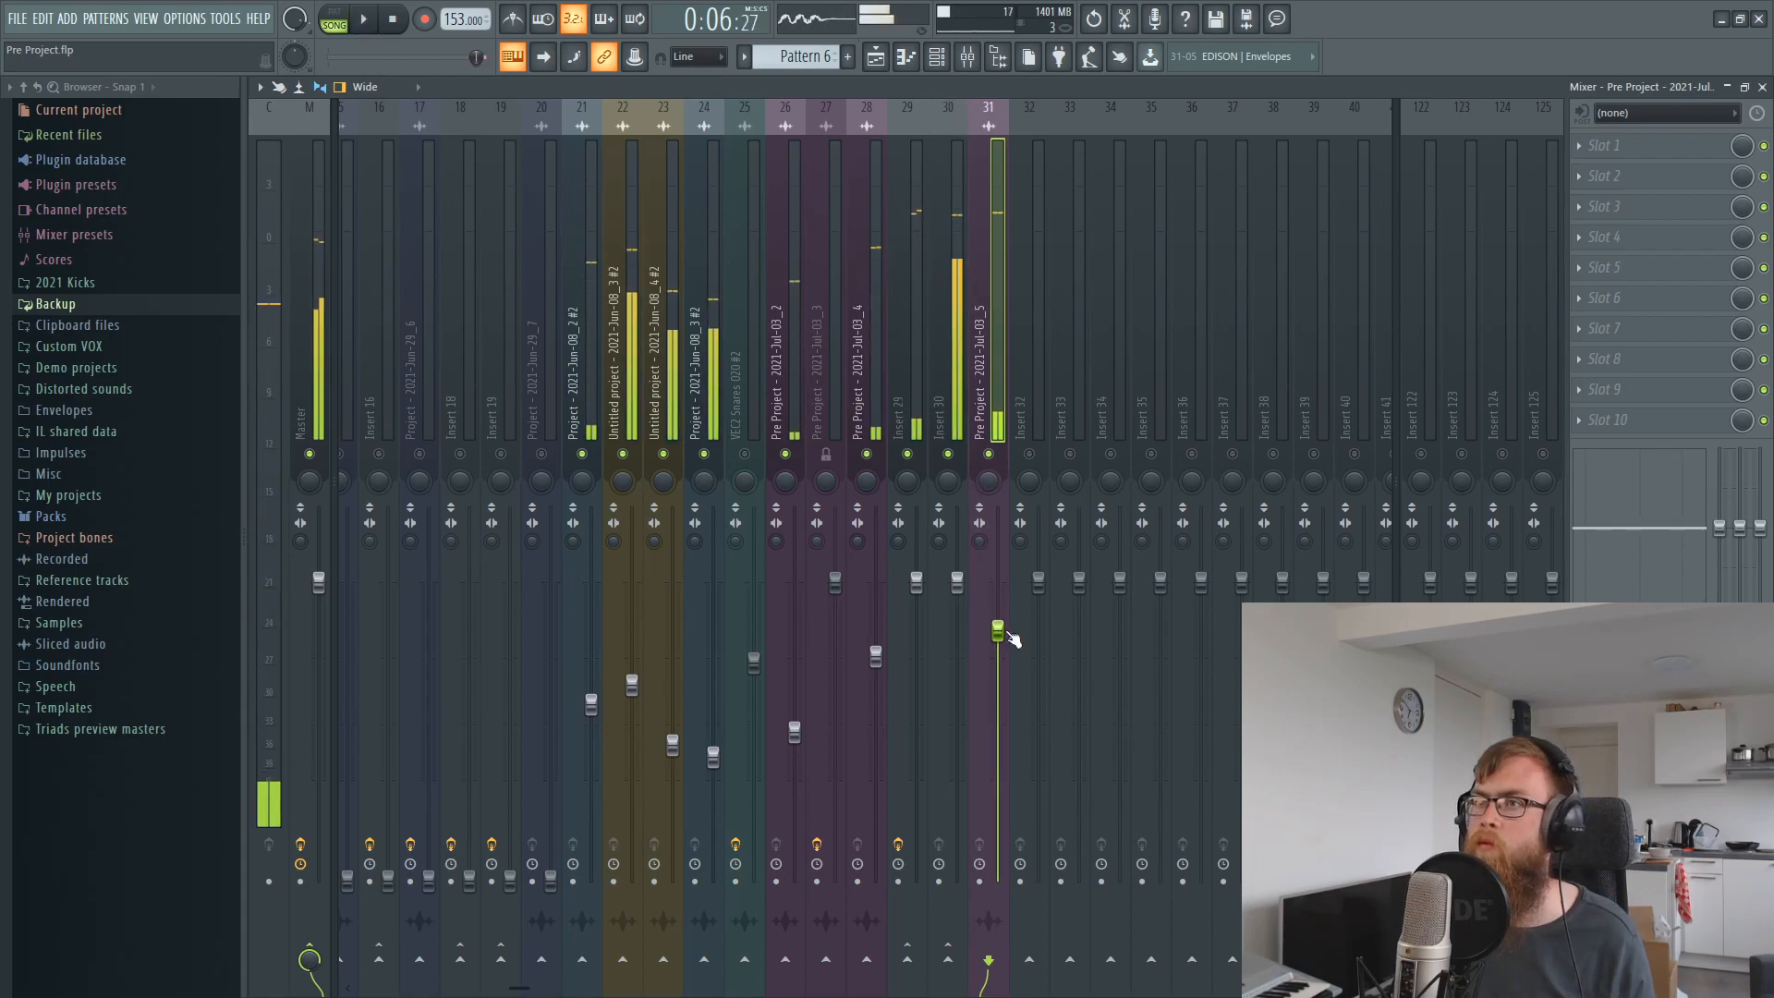
pyautogui.press('space')
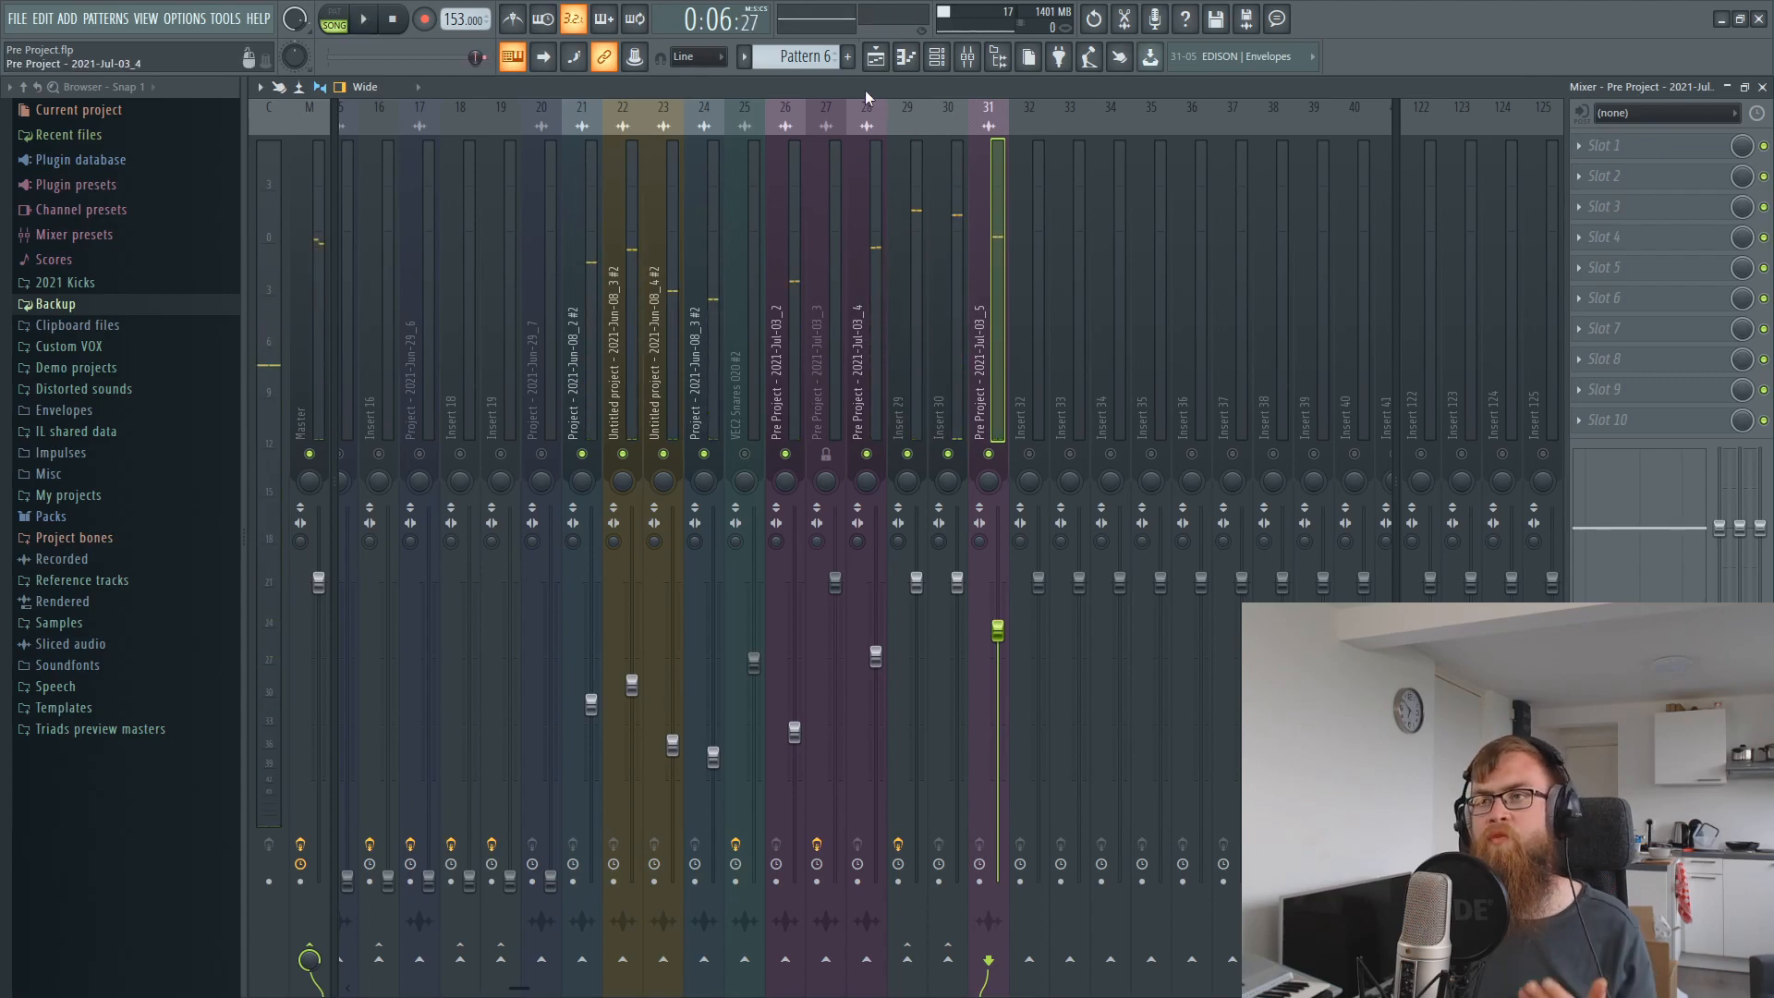
# Replace the sample clip on Track 7 at bar 5 with Pattern 6, the Serum_x64 #6 pattern.
pyautogui.click(876, 61)
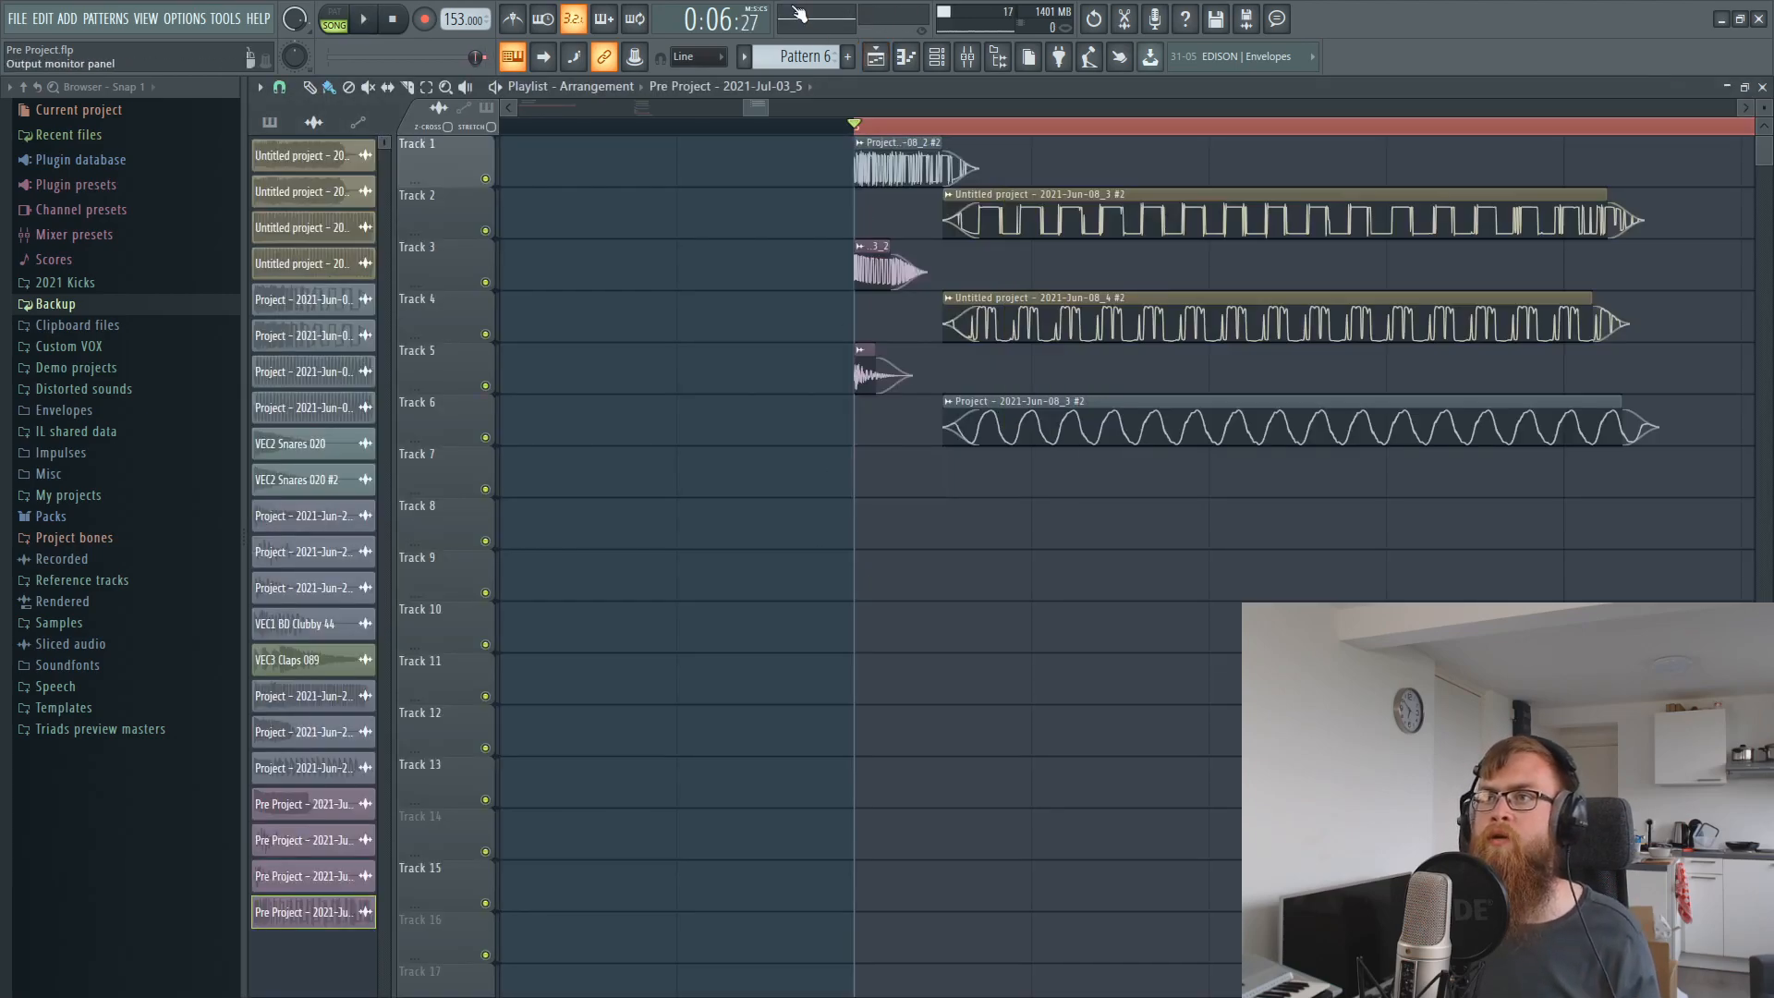
pyautogui.click(928, 58)
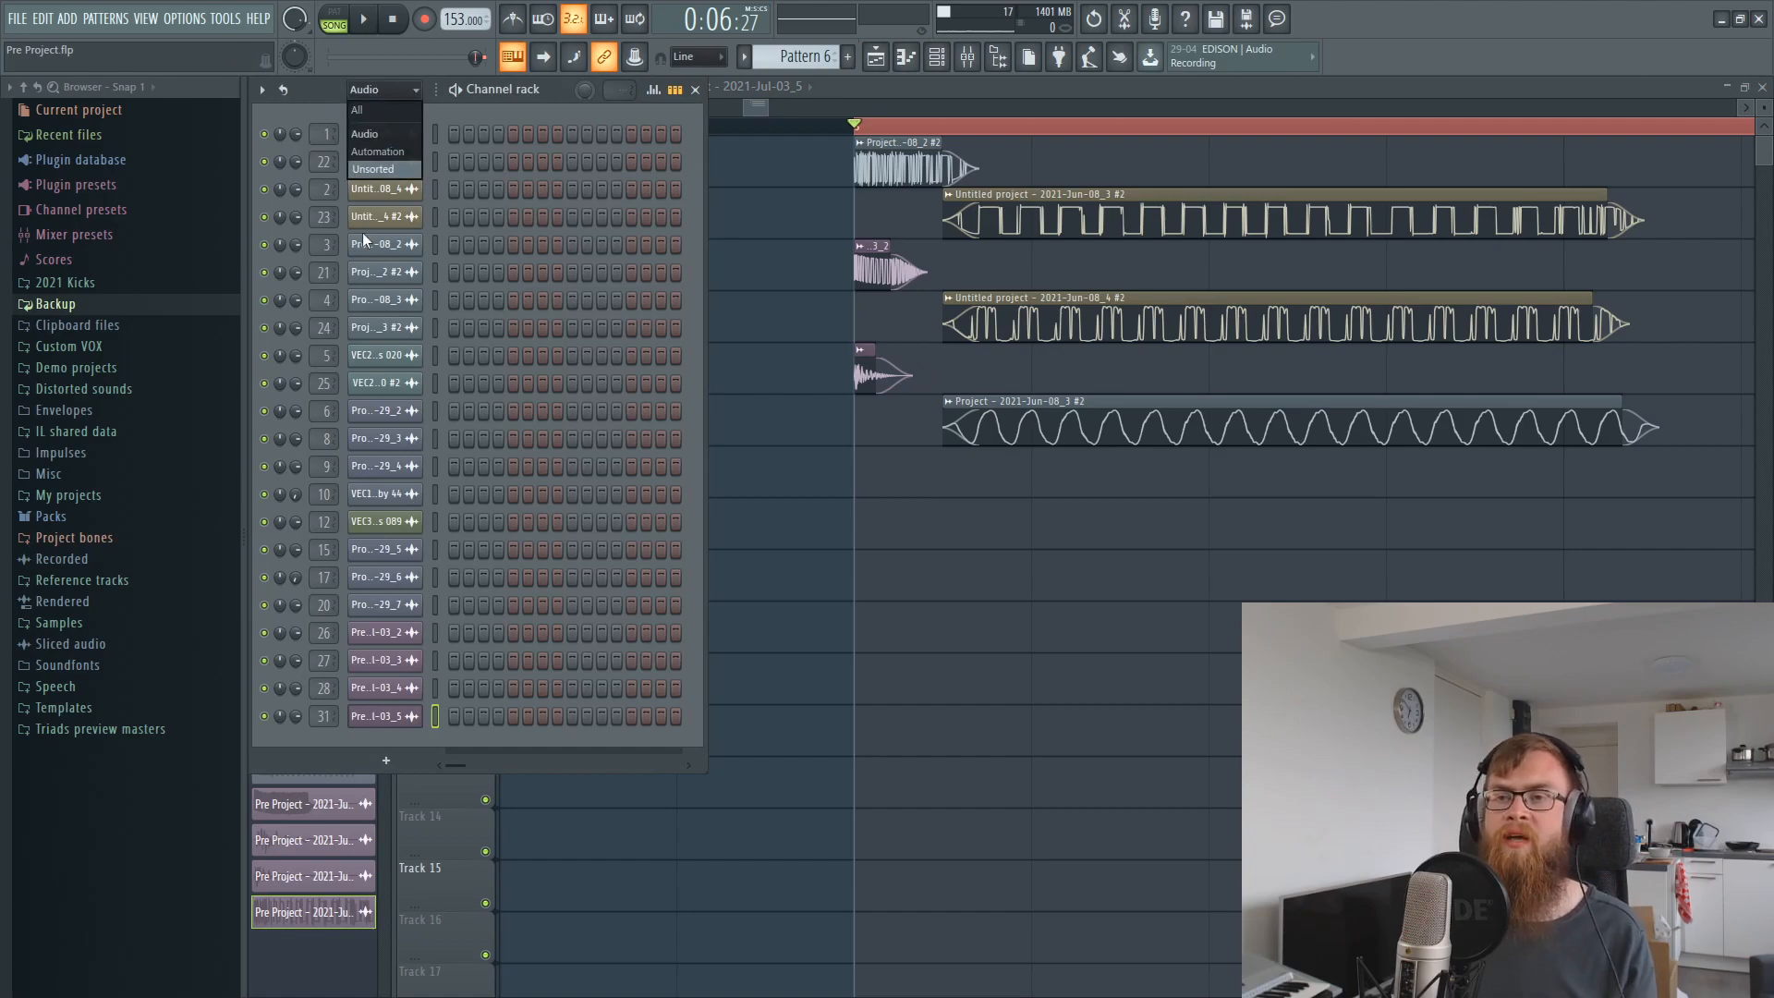
pyautogui.click(386, 172)
pyautogui.click(363, 273)
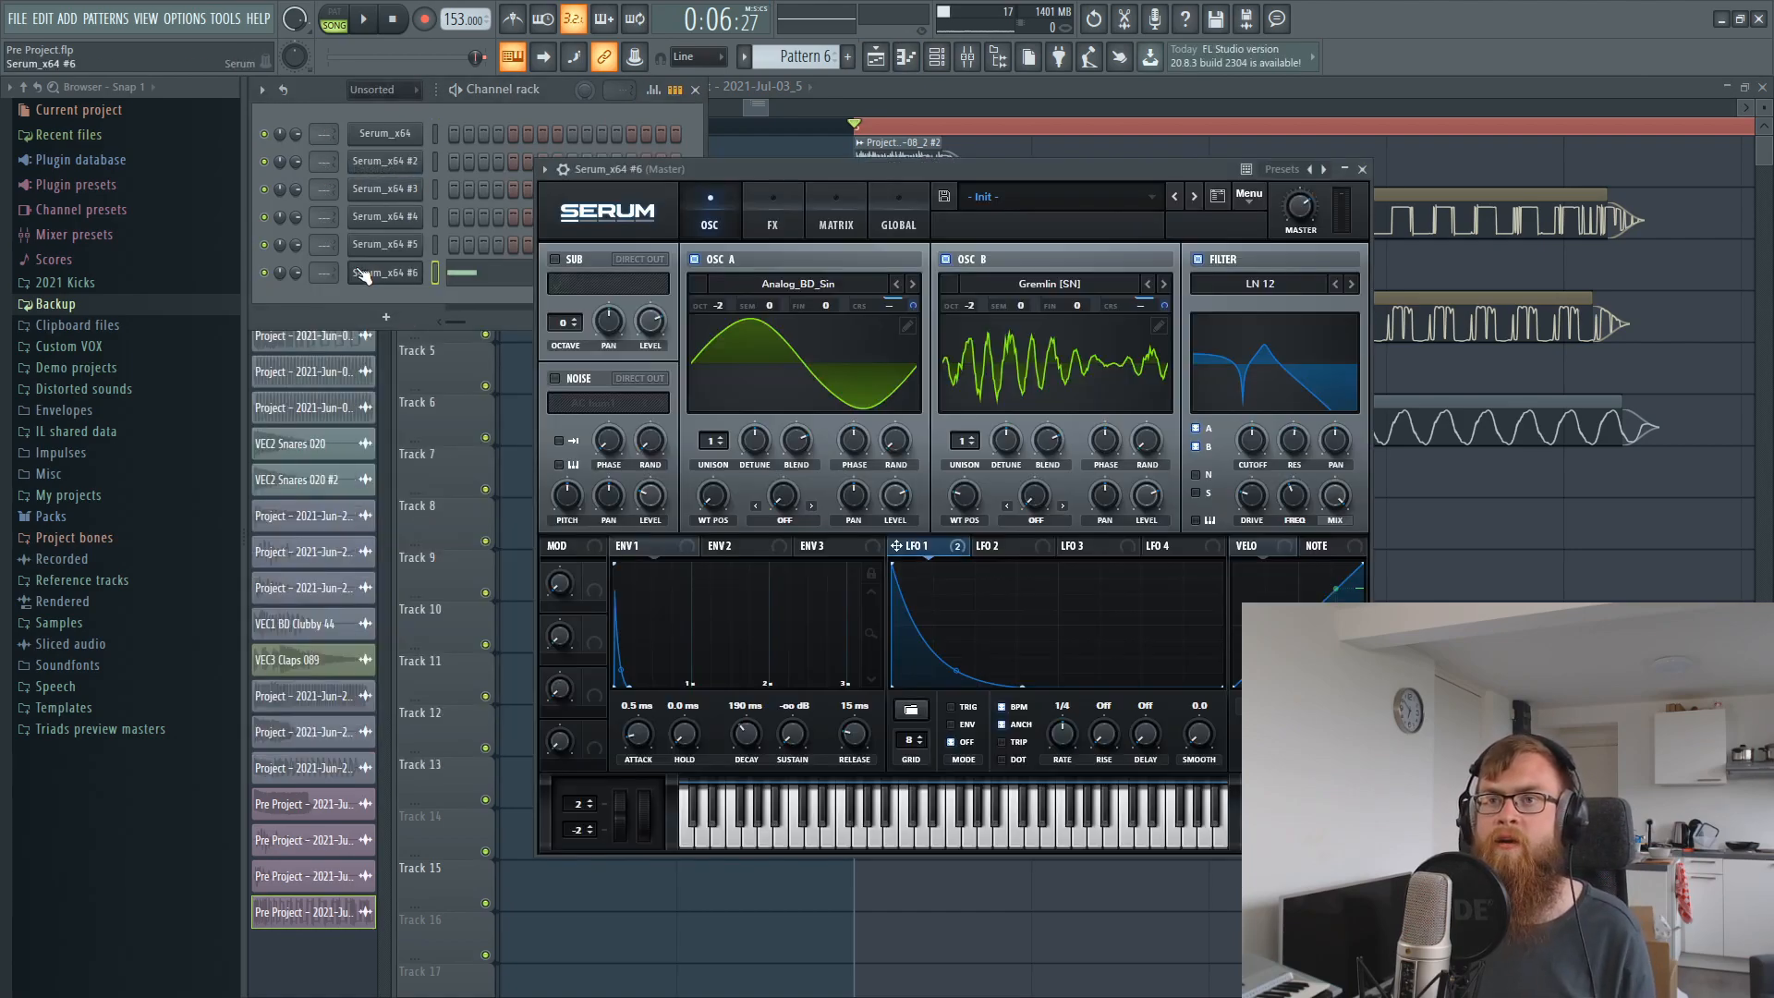
pyautogui.click(1560, 597)
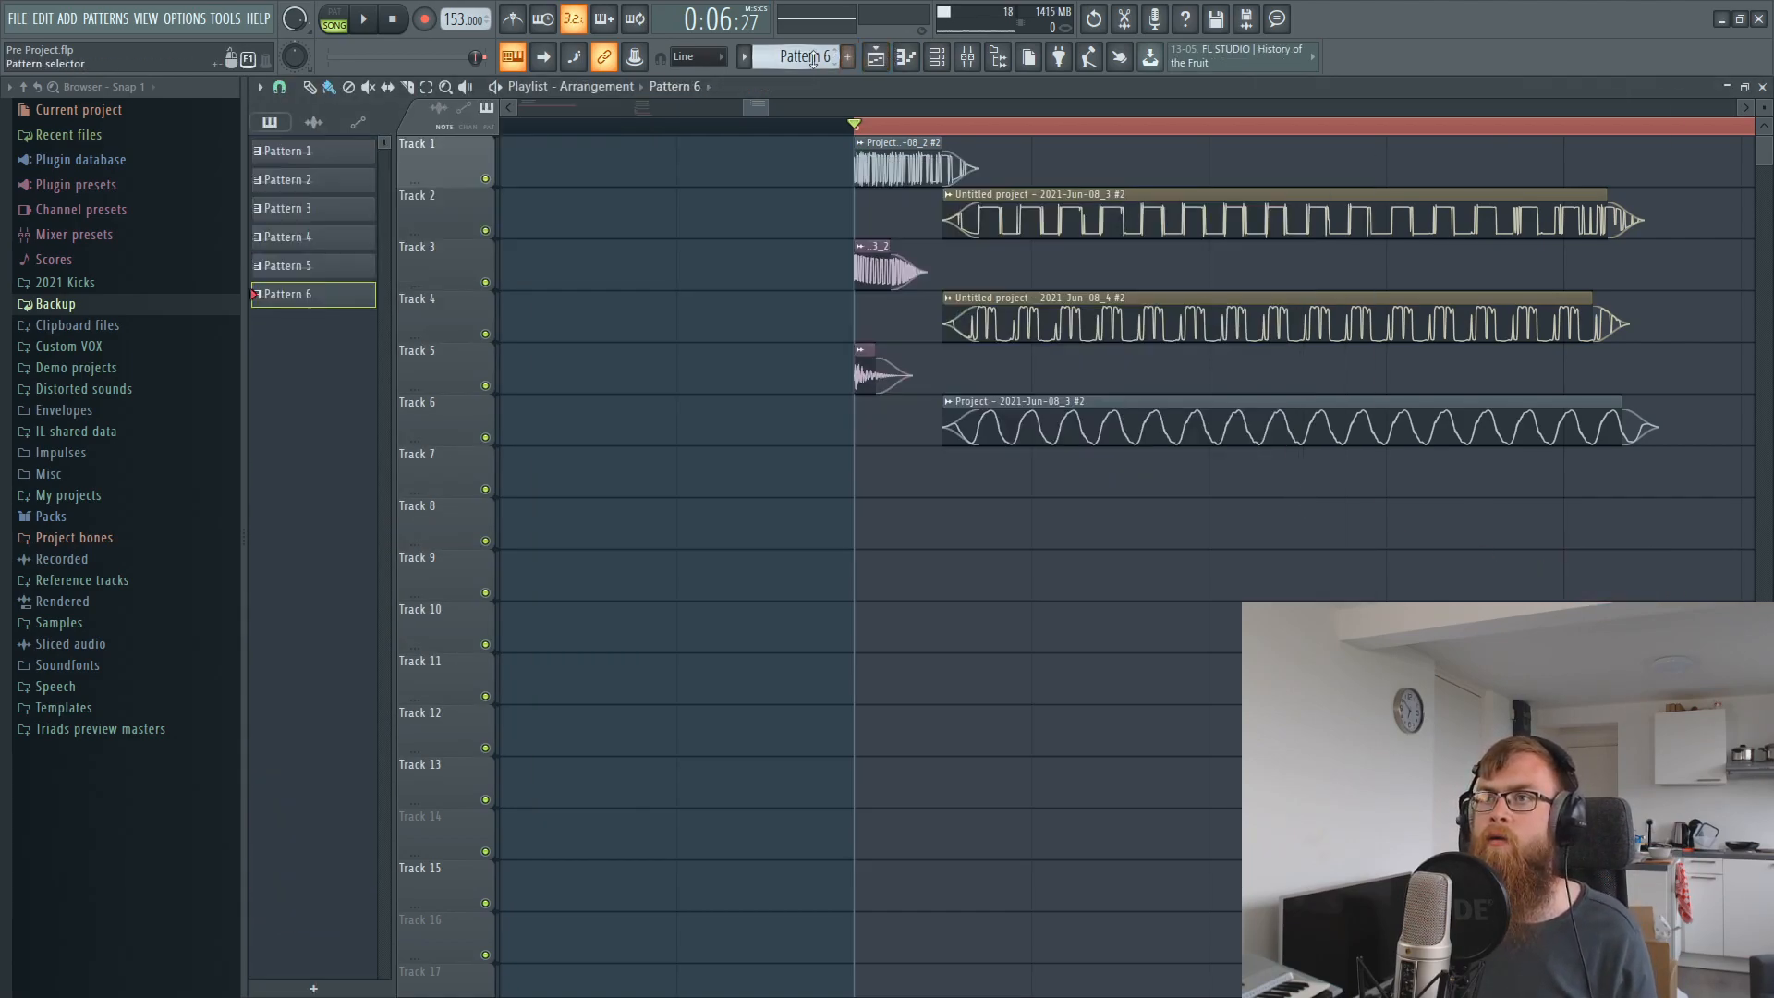
pyautogui.click(894, 505)
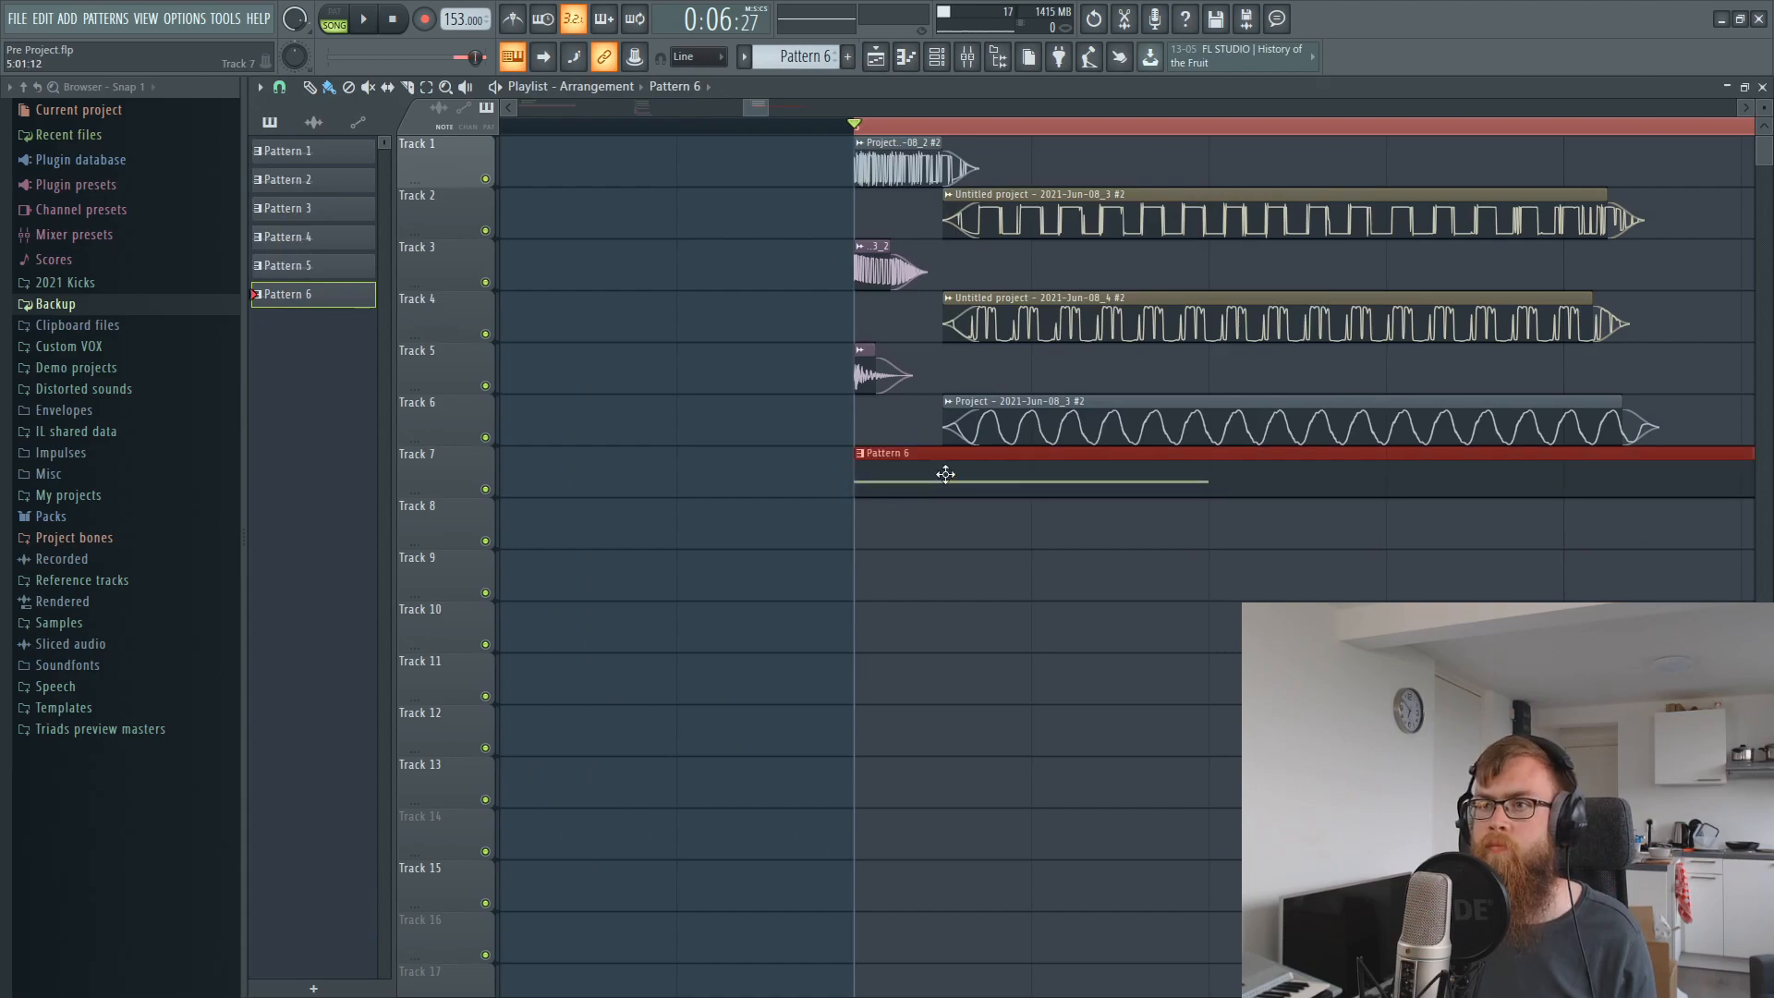
# Move Pattern 6 to Track 8 and create an automation clip for Serum_x64 #6's channel volume on Track 7.
pyautogui.click(952, 57)
pyautogui.rightClick(296, 272)
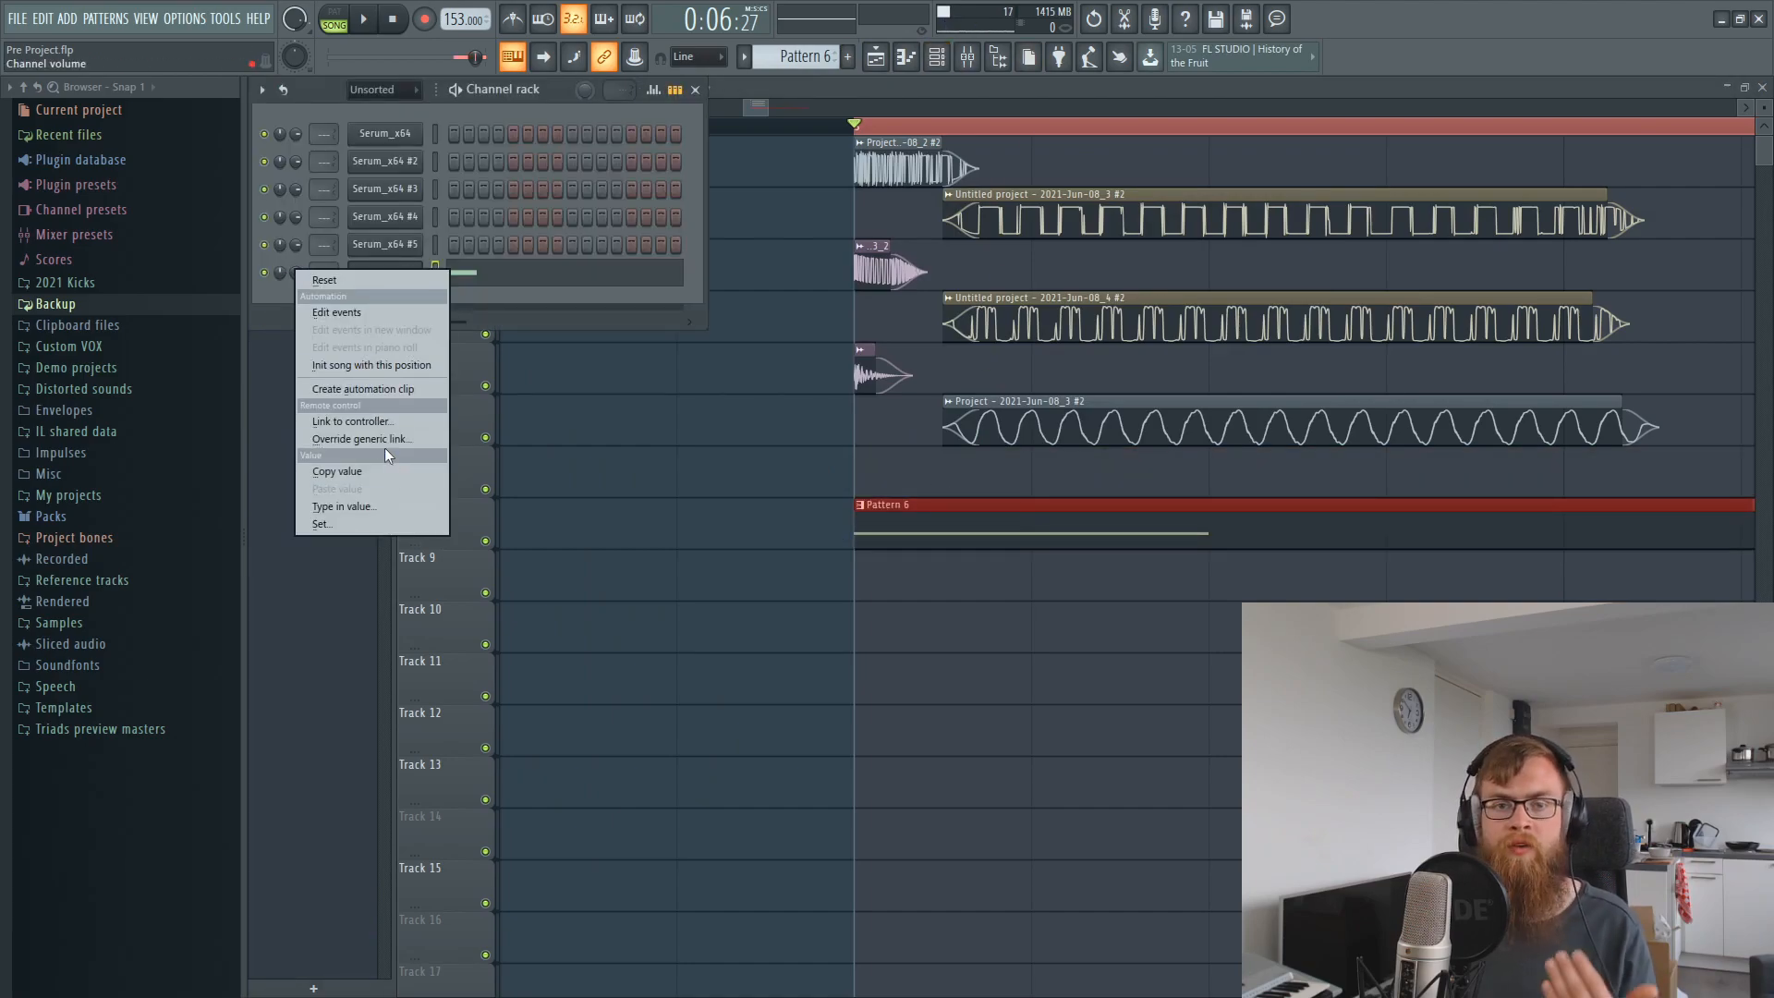
pyautogui.click(368, 390)
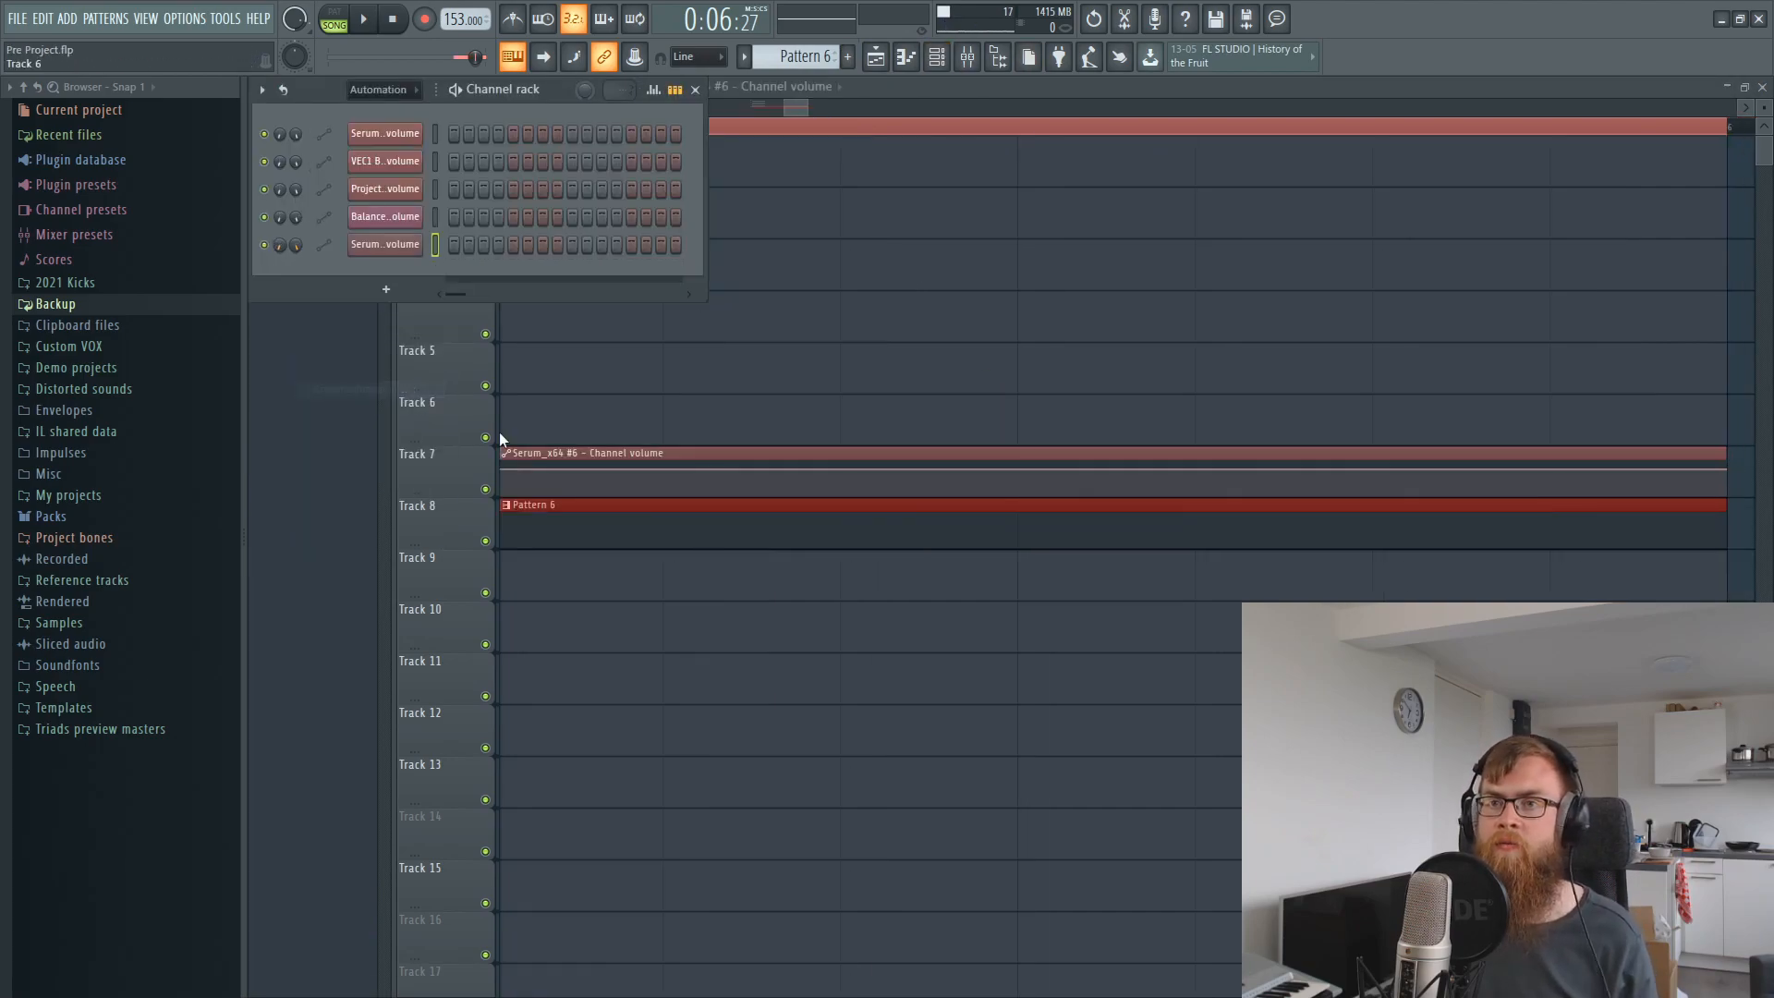
pyautogui.click(852, 102)
pyautogui.moveTo(797, 108); pyautogui.dragTo(762, 108)
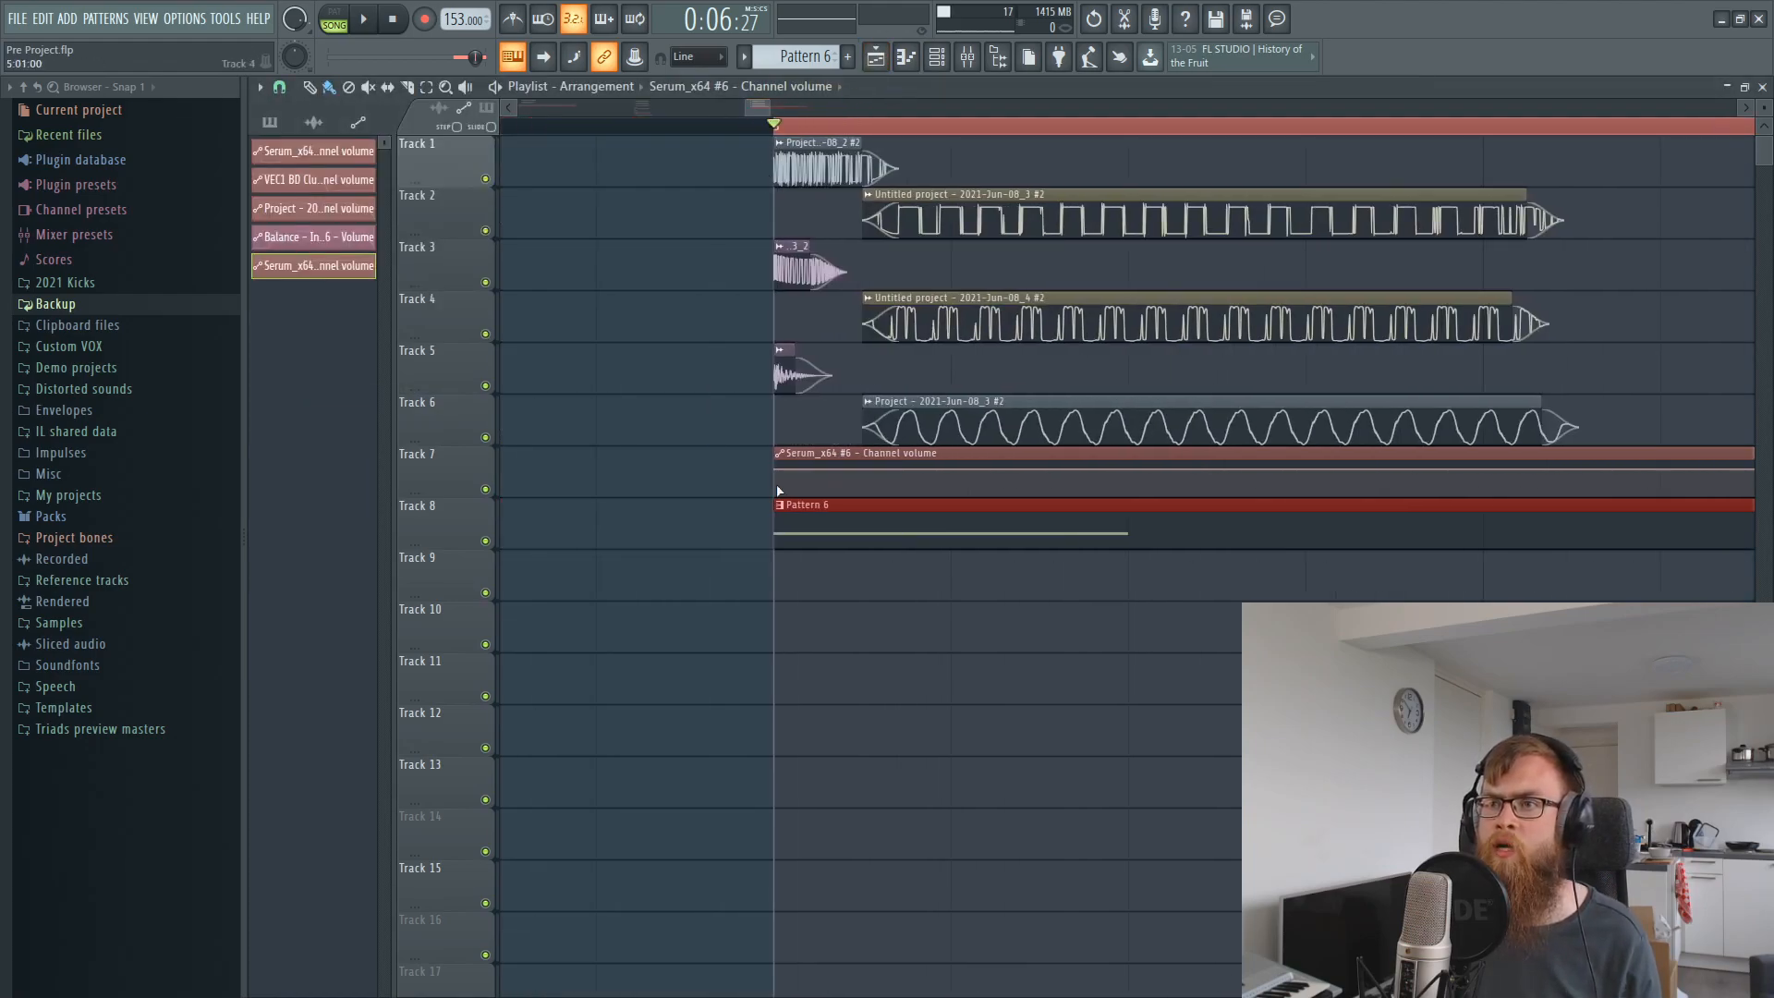
# Shape the Serum volume automation to drop where the kick tails begin and rise after they end, and move it to Track 9.
pyautogui.rightClick(908, 493)
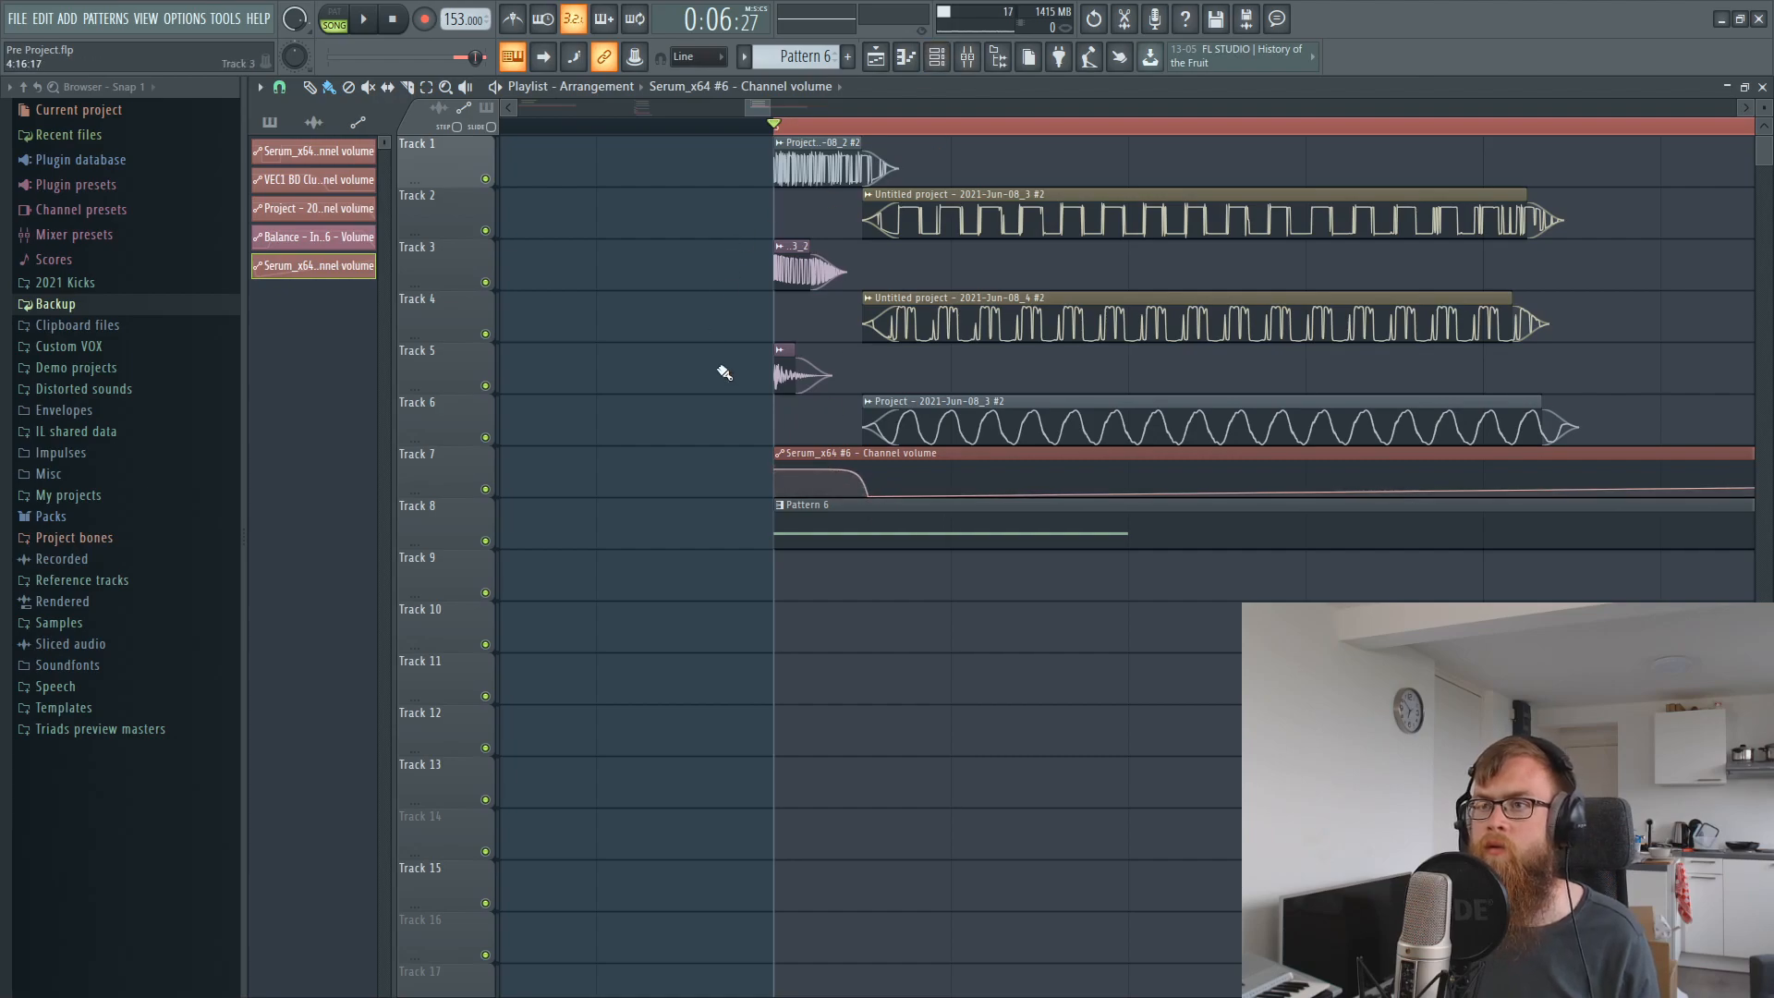
pyautogui.moveTo(873, 472); pyautogui.dragTo(887, 582)
pyautogui.scroll(-3, 939, 164)
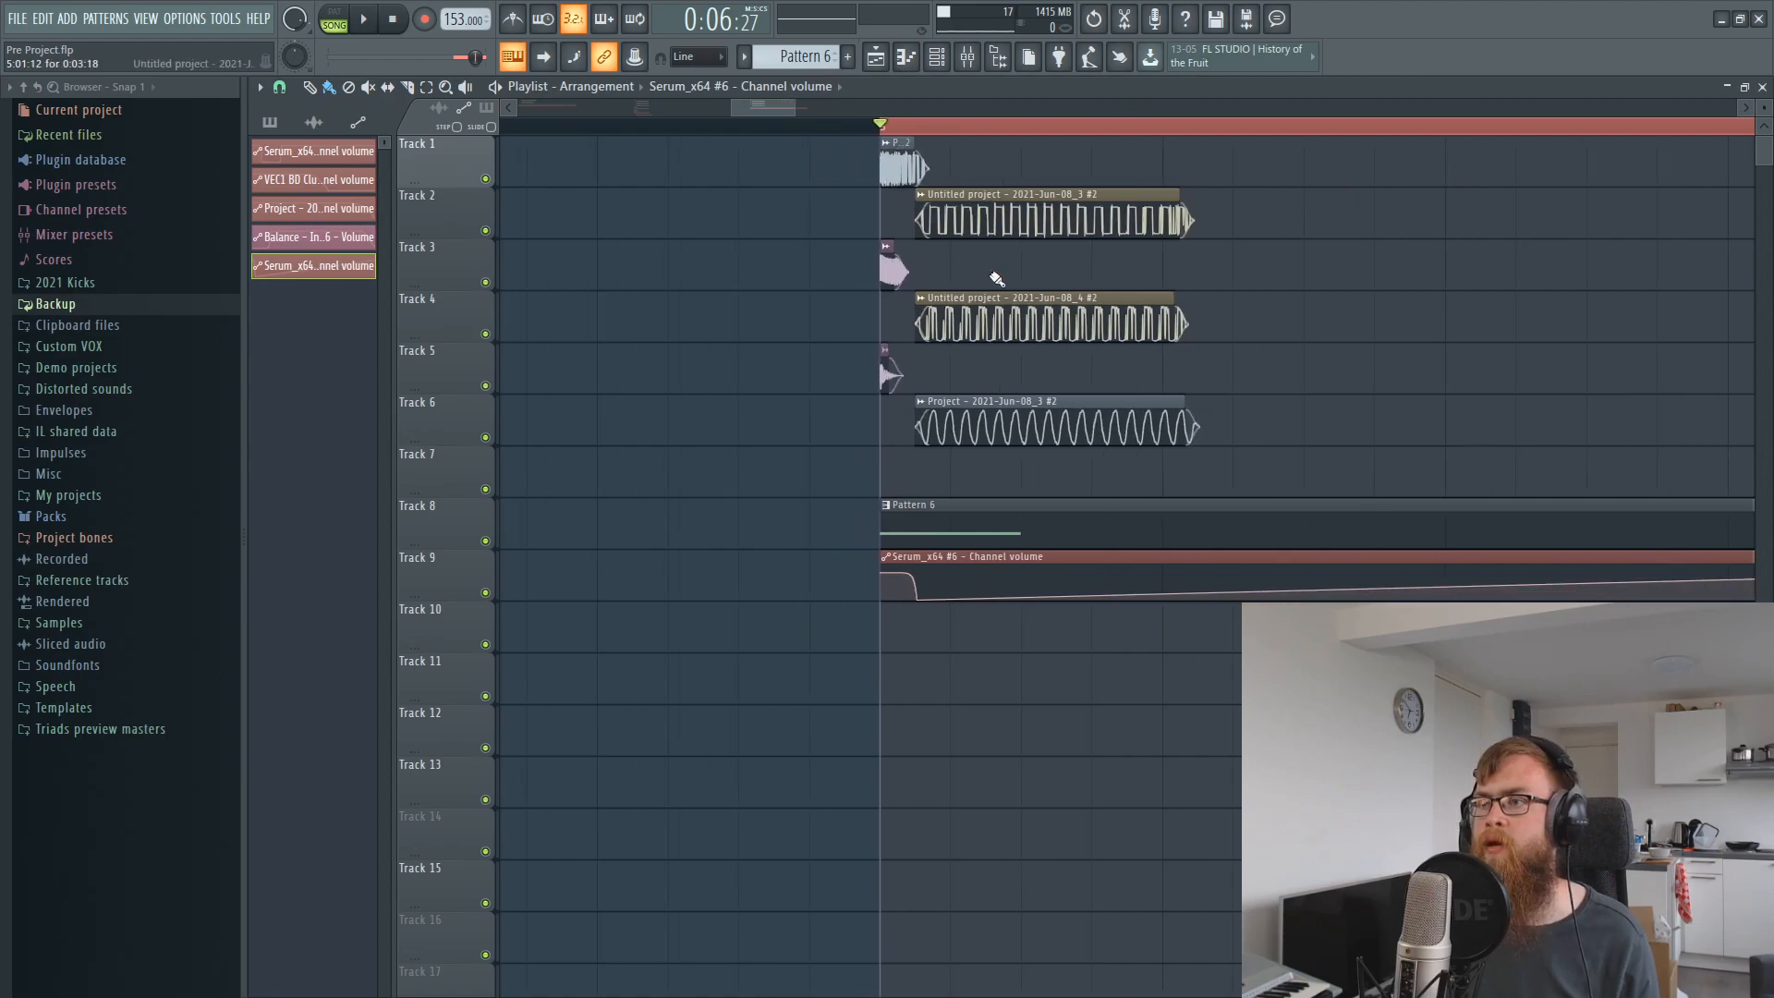
pyautogui.moveTo(1430, 599); pyautogui.dragTo(1396, 573)
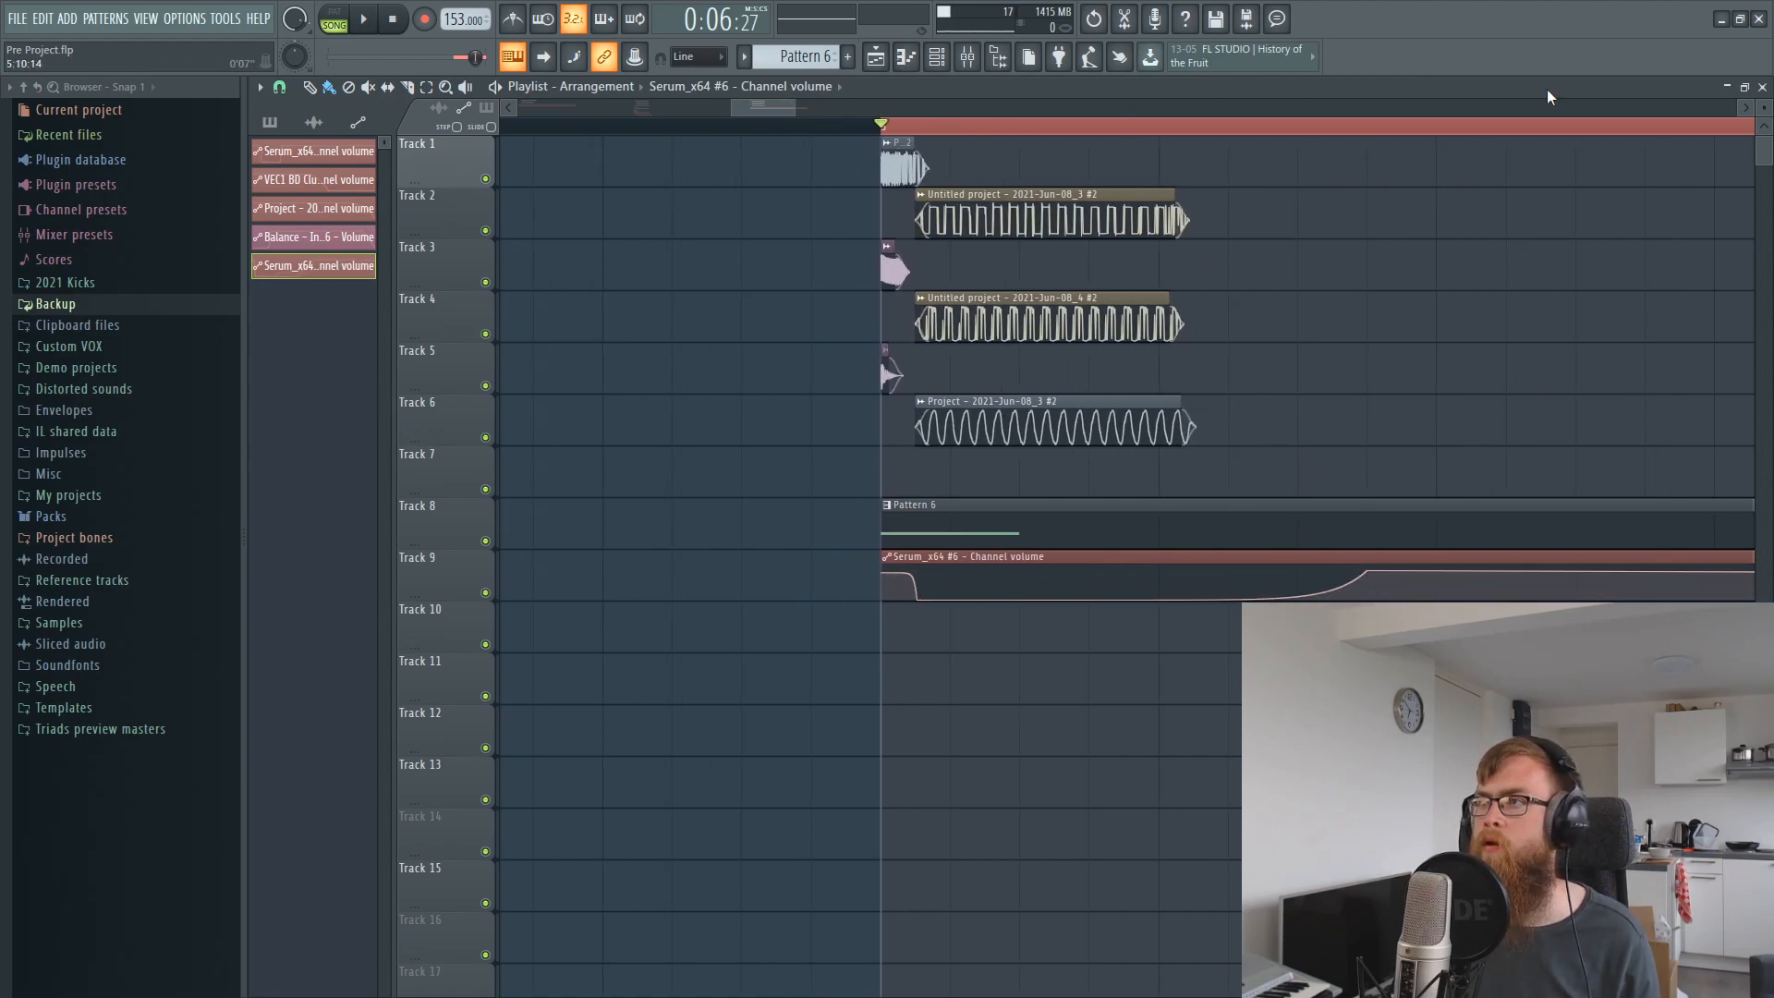
pyautogui.scroll(-3, 1630, 145)
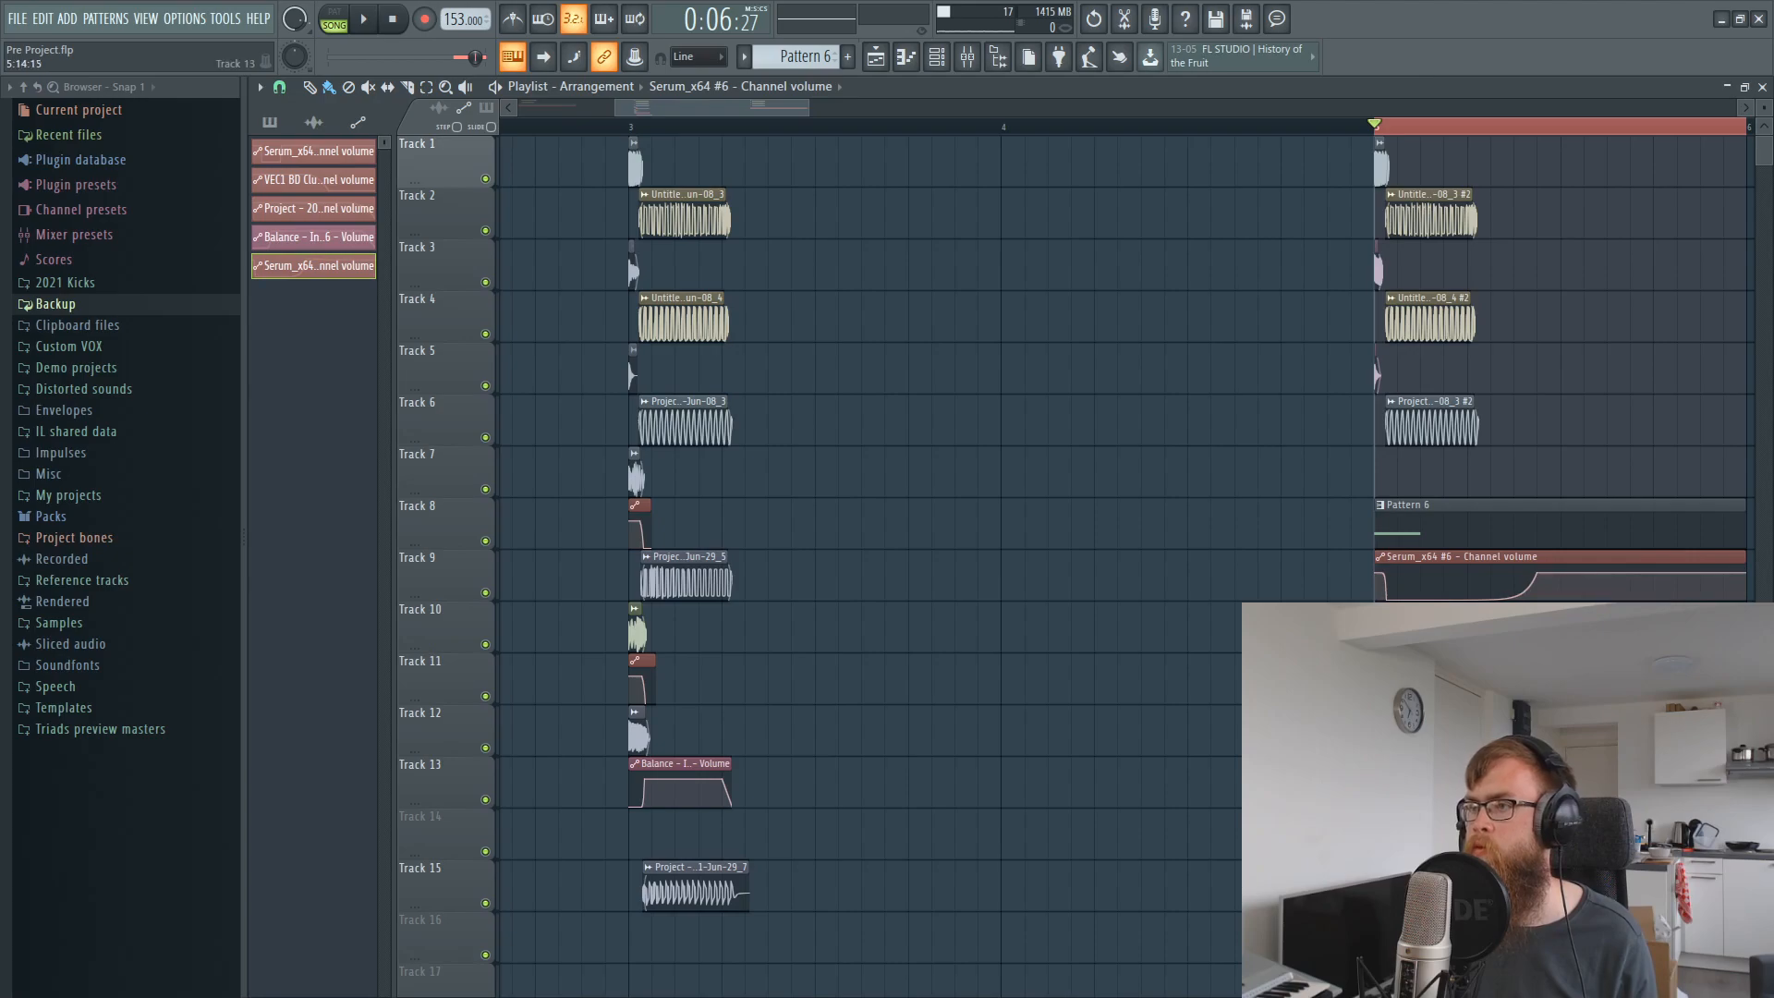
# Limit the playlist time selection to the first half of bar 5 and audition the layered kick.
pyautogui.moveTo(1662, 127); pyautogui.dragTo(1565, 151)
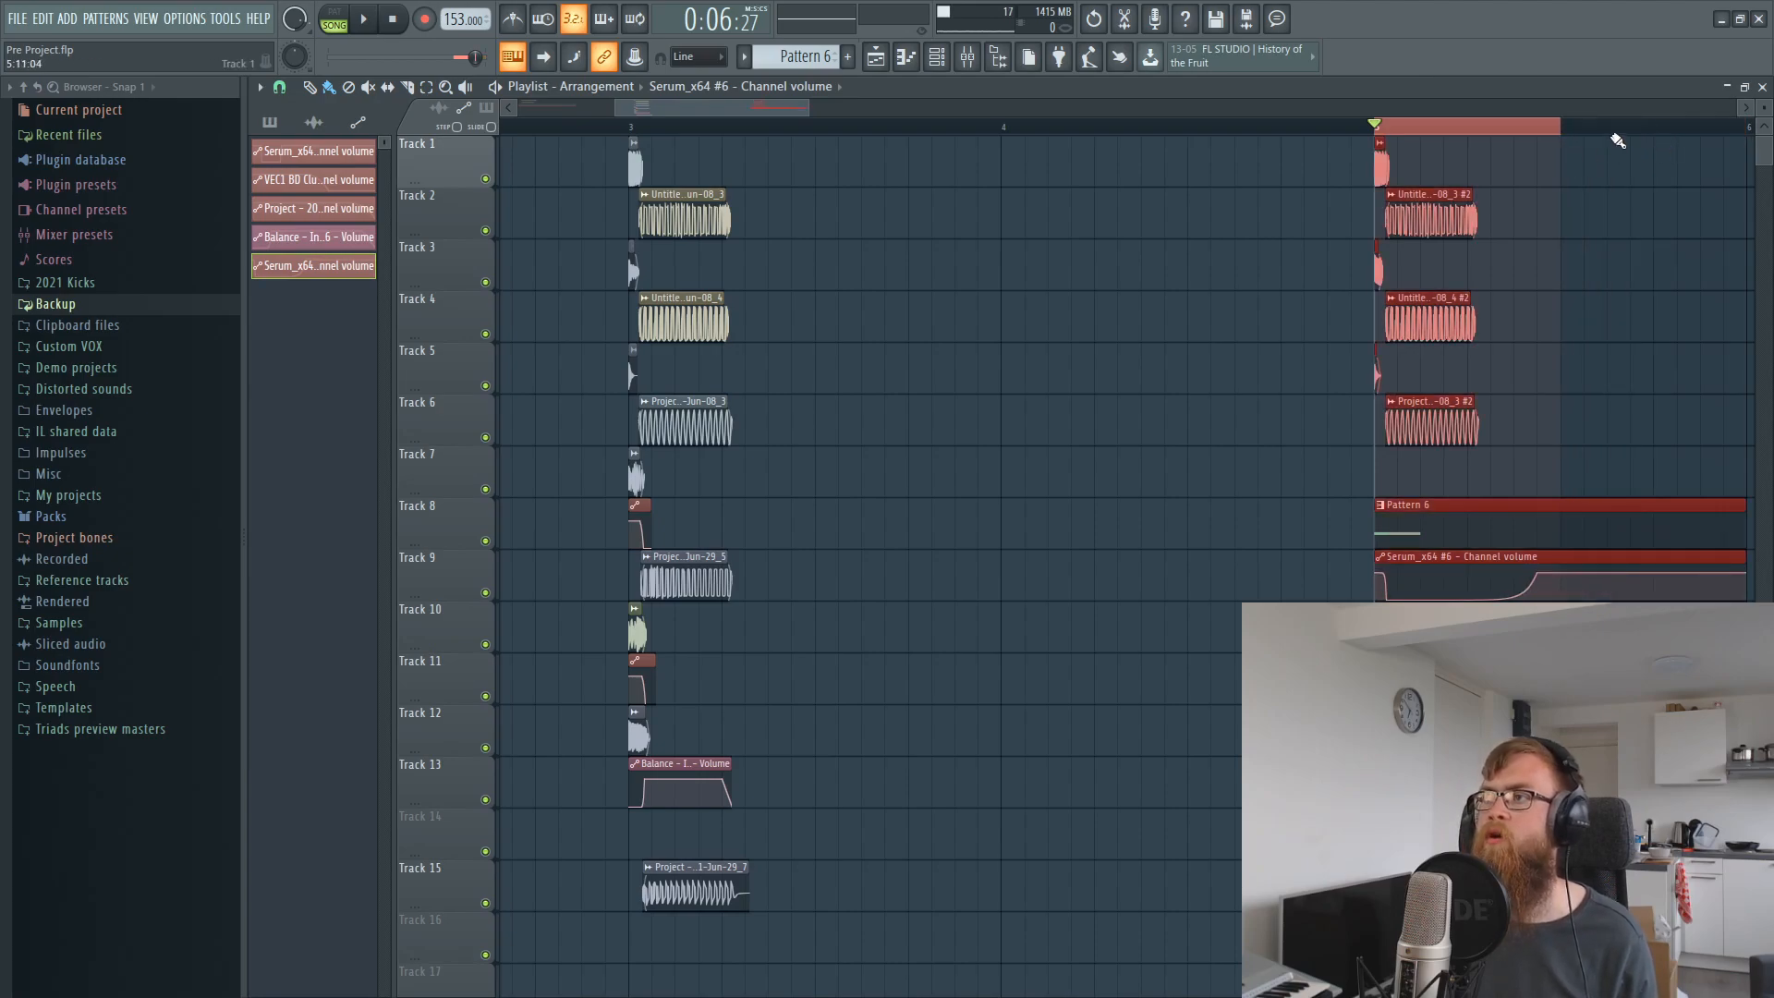
pyautogui.scroll(3, 1615, 135)
pyautogui.scroll(2, 1616, 135)
pyautogui.press('space')
pyautogui.press('space')
pyautogui.scroll(1, 986, 265)
pyautogui.press('space')
pyautogui.press('space')
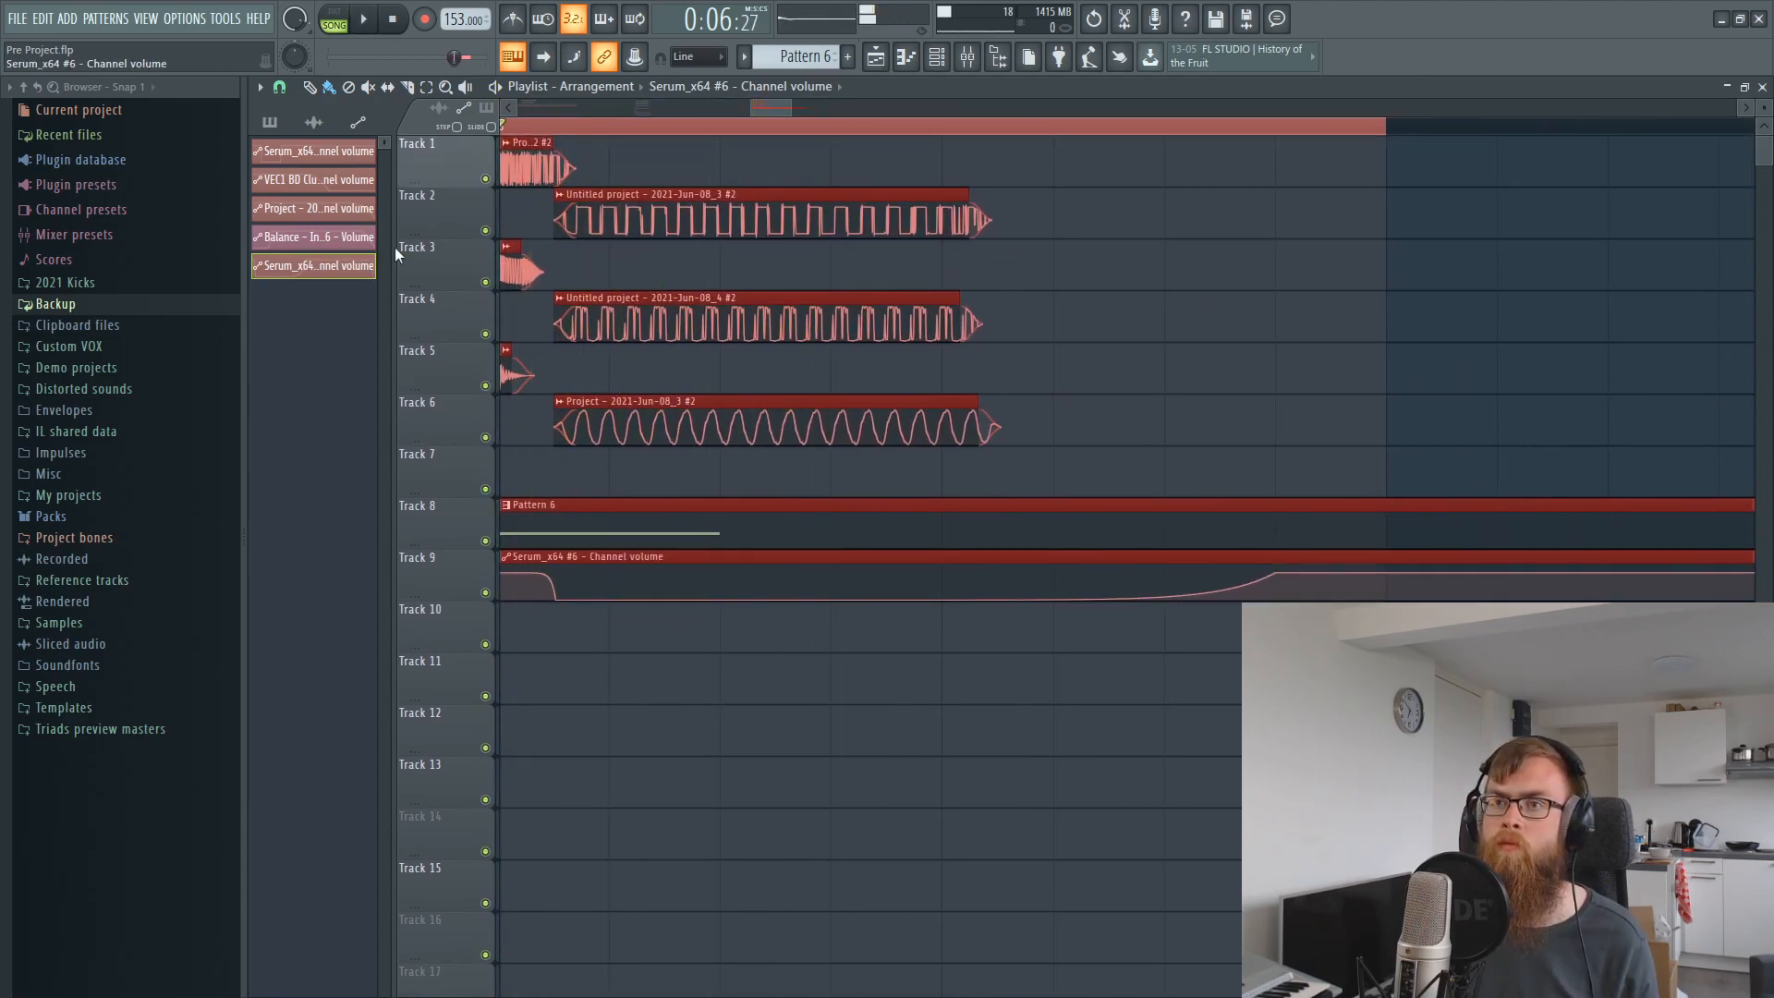
# Mute mixer insert 30, audition the kick, and check the options of mixer track 31.
pyautogui.click(965, 57)
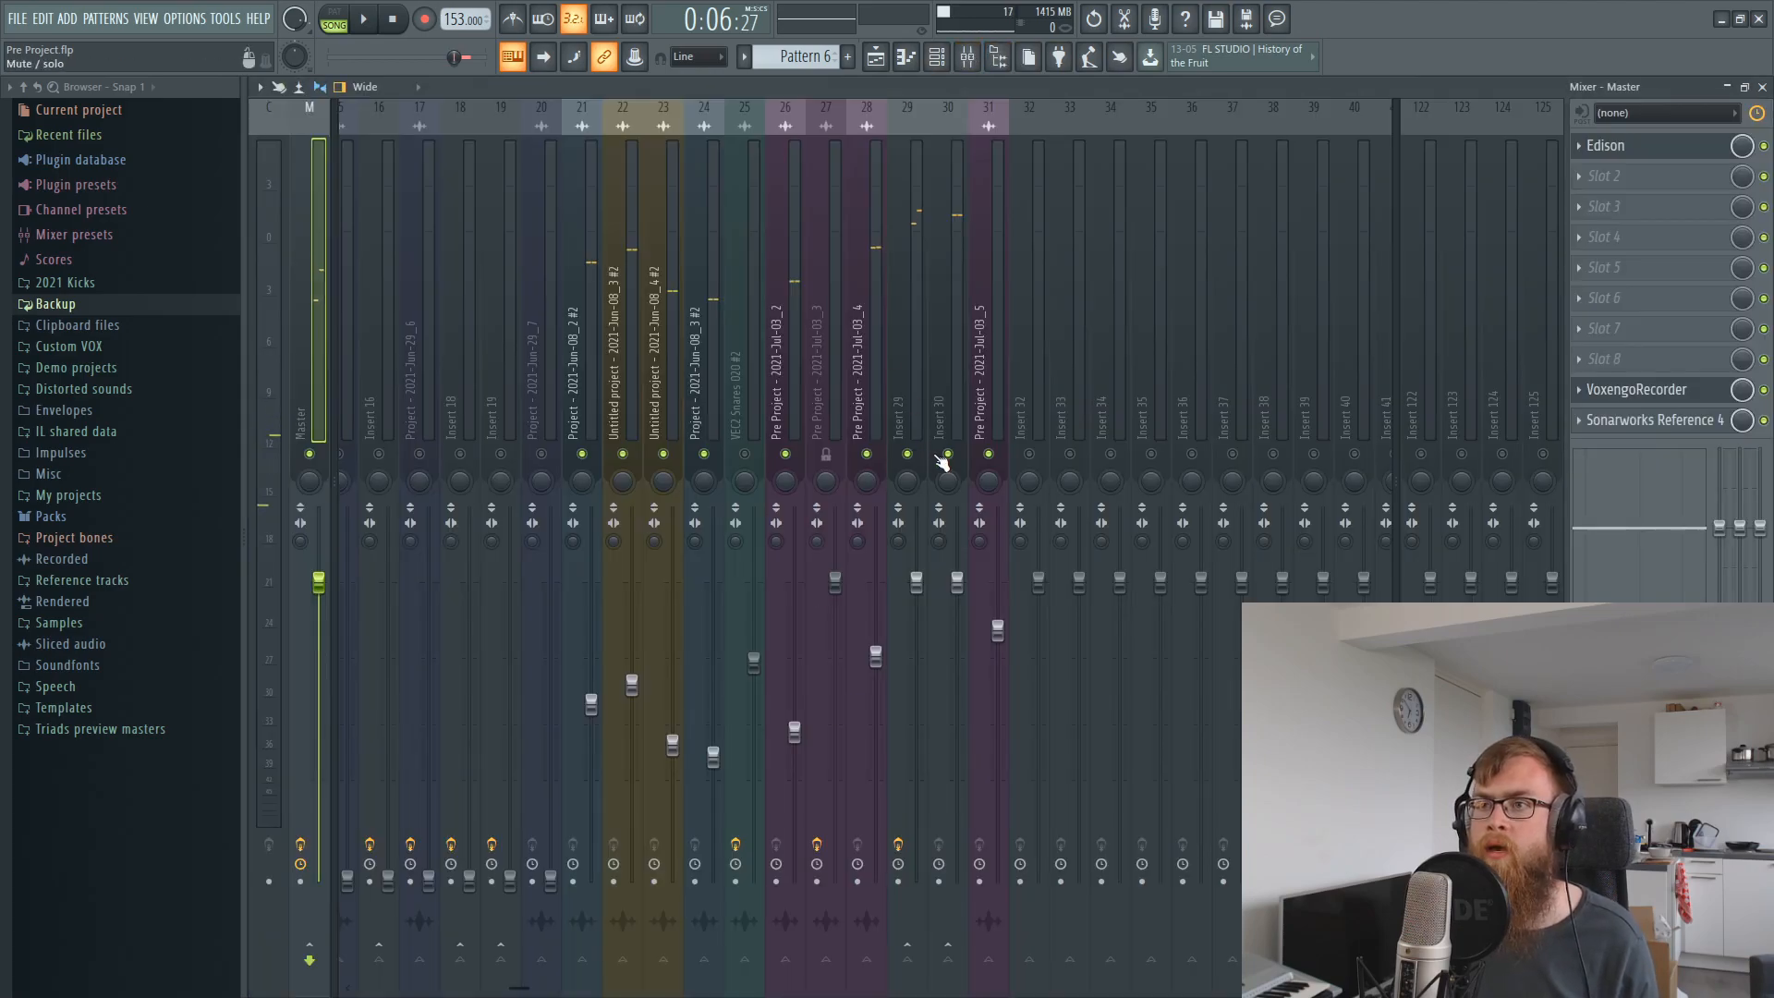
pyautogui.press('space')
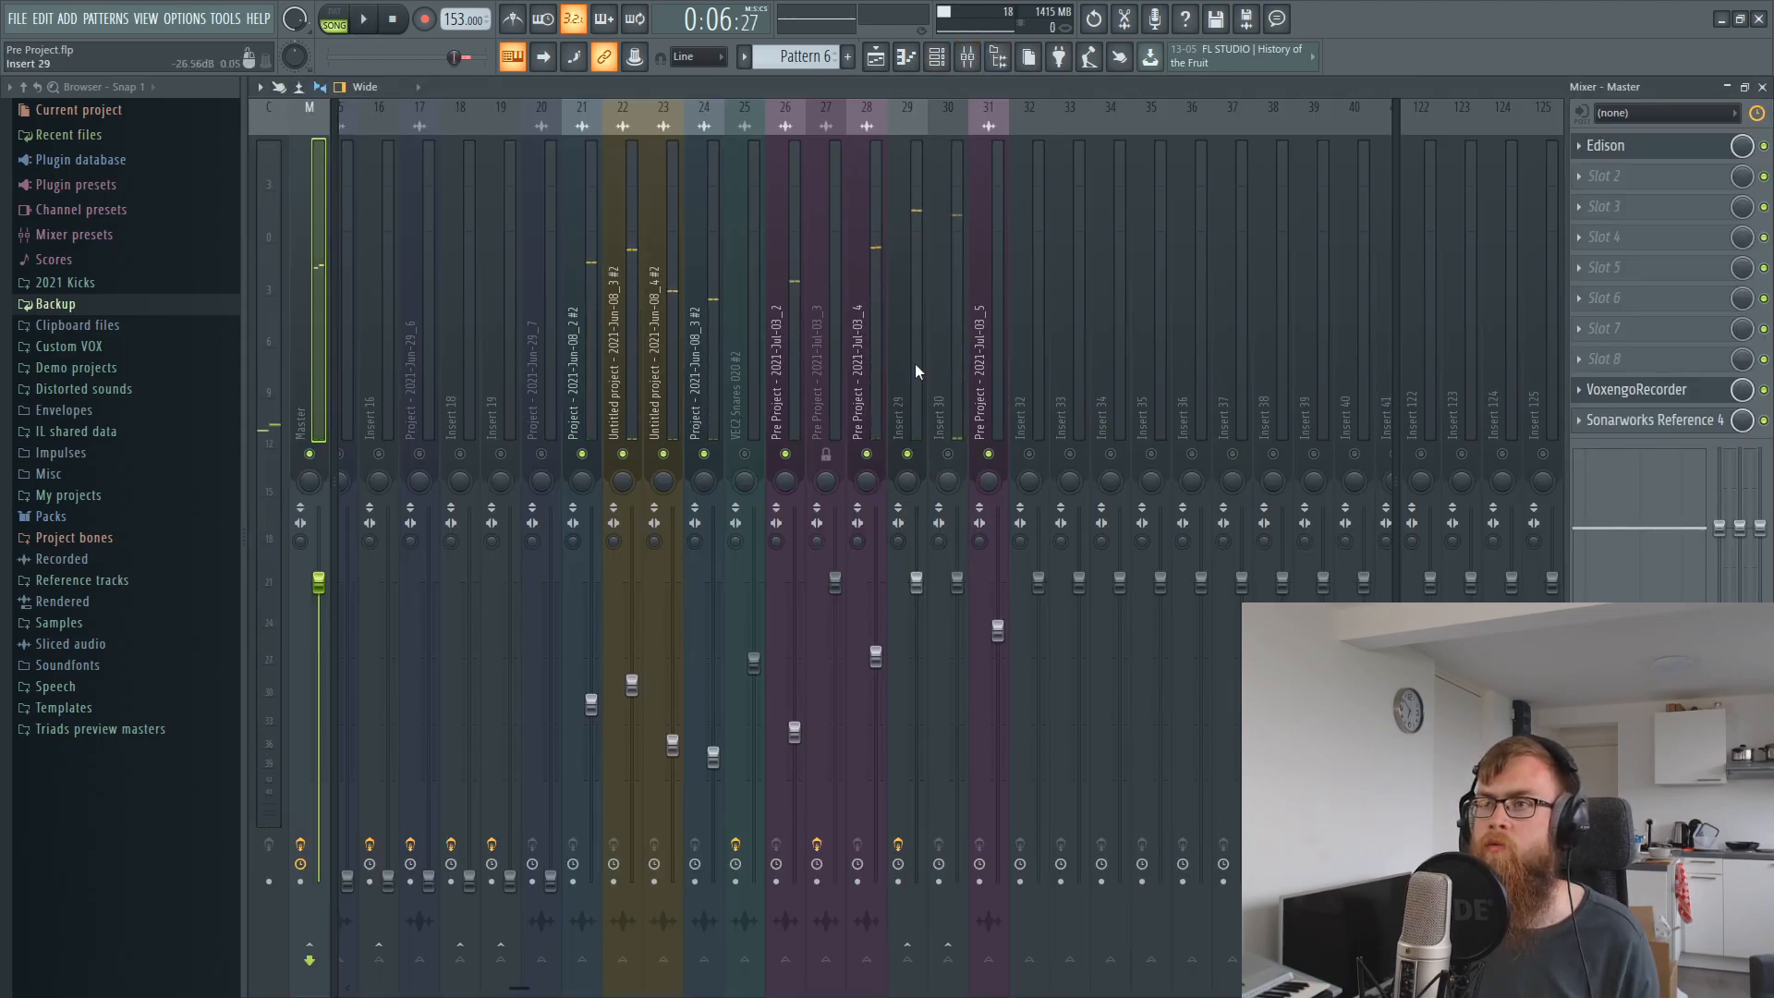
pyautogui.click(918, 366)
pyautogui.press('space')
pyautogui.rightClick(989, 270)
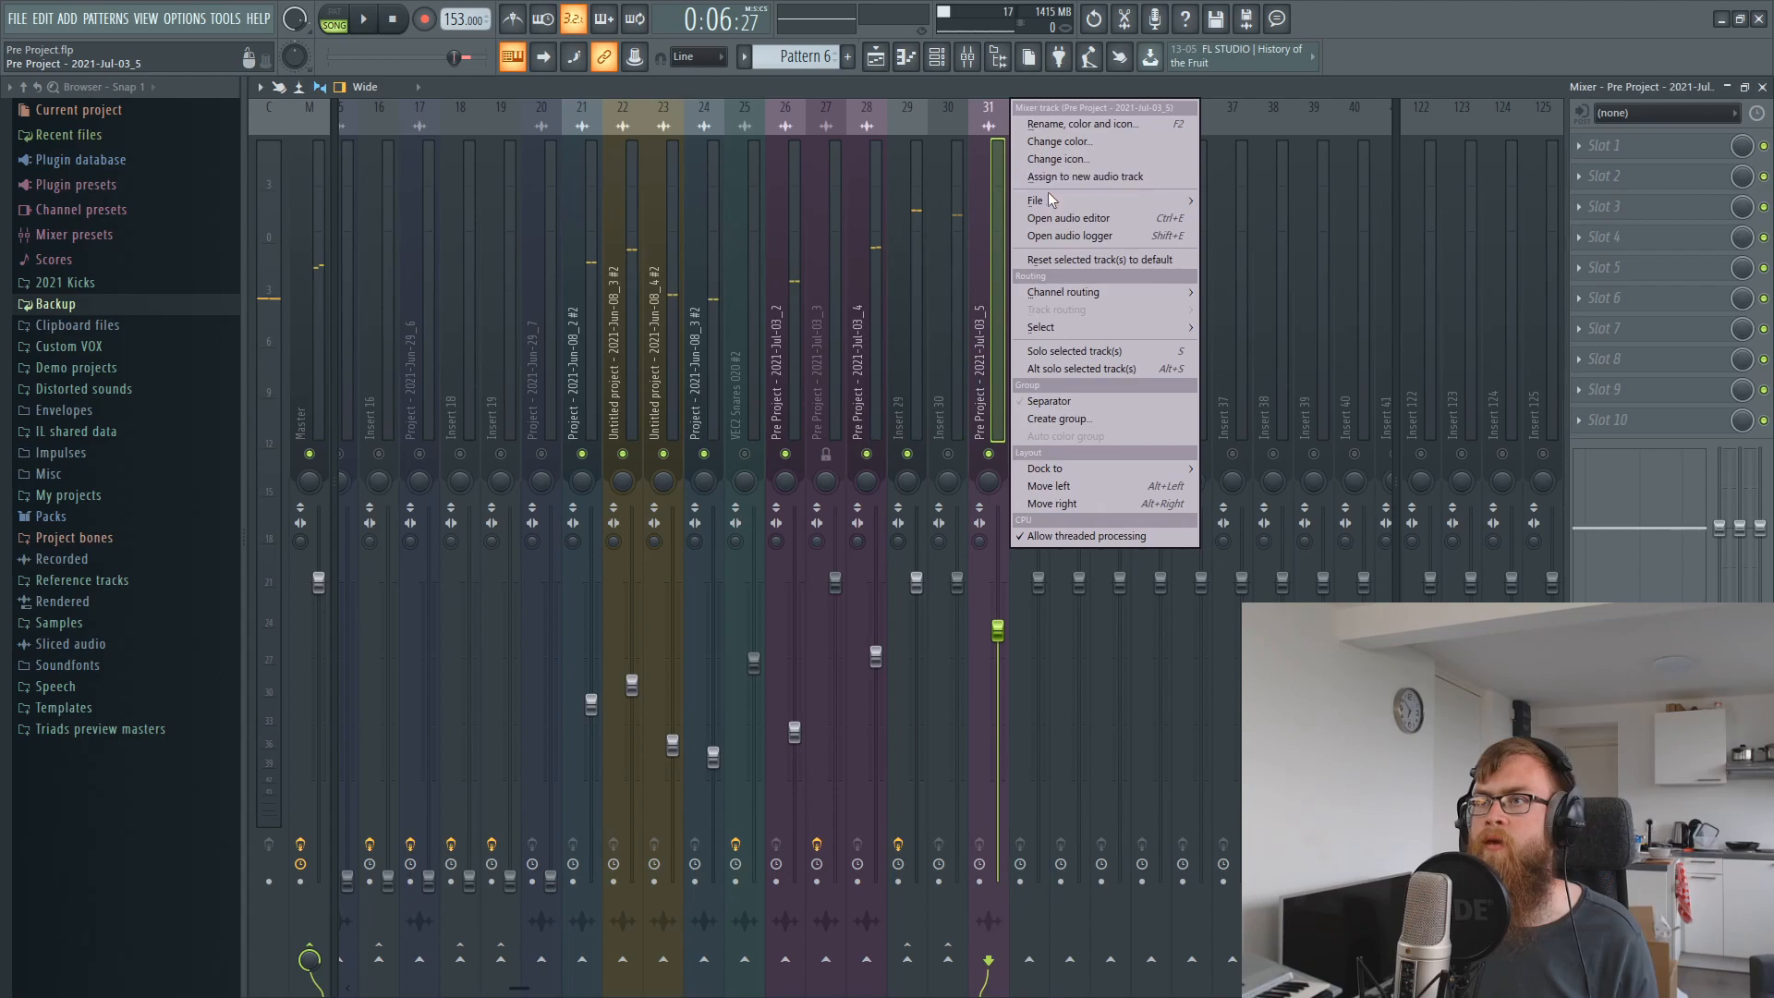
pyautogui.moveTo(1050, 190)
pyautogui.click(1273, 567)
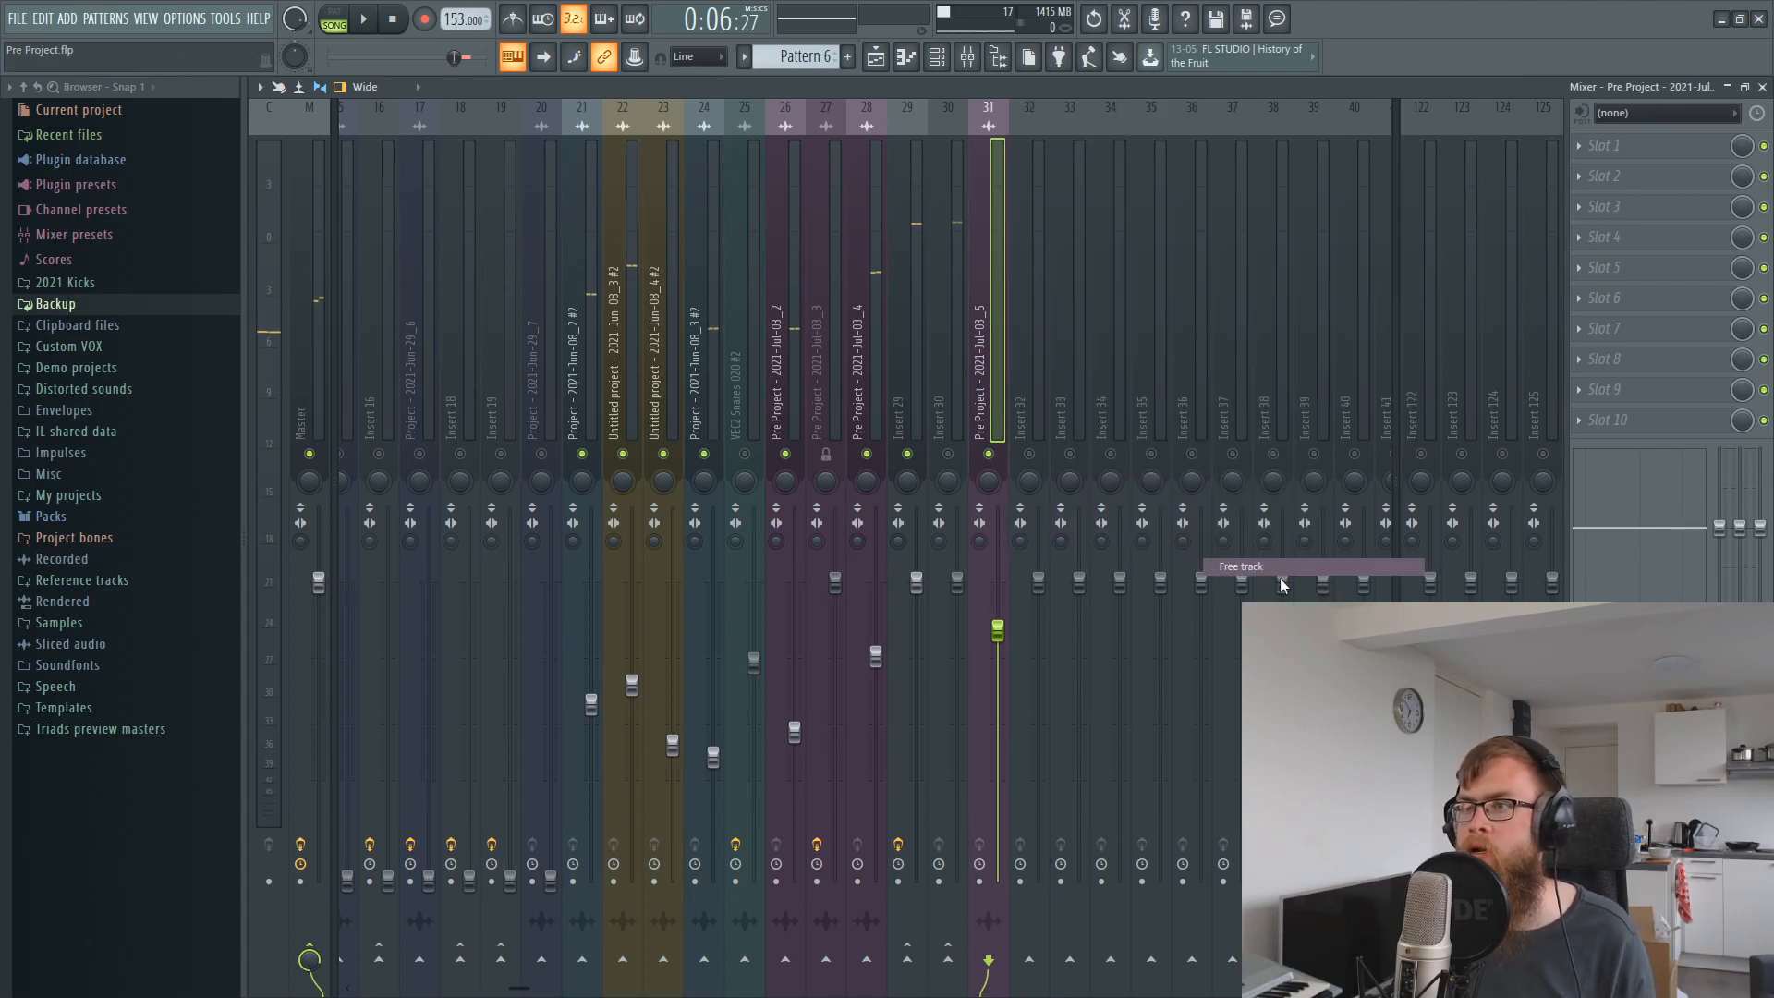
# List the unsorted channels in the channel rack and inspect the Serum_x64 #6 instrument, auditioning its pattern.
pyautogui.click(874, 56)
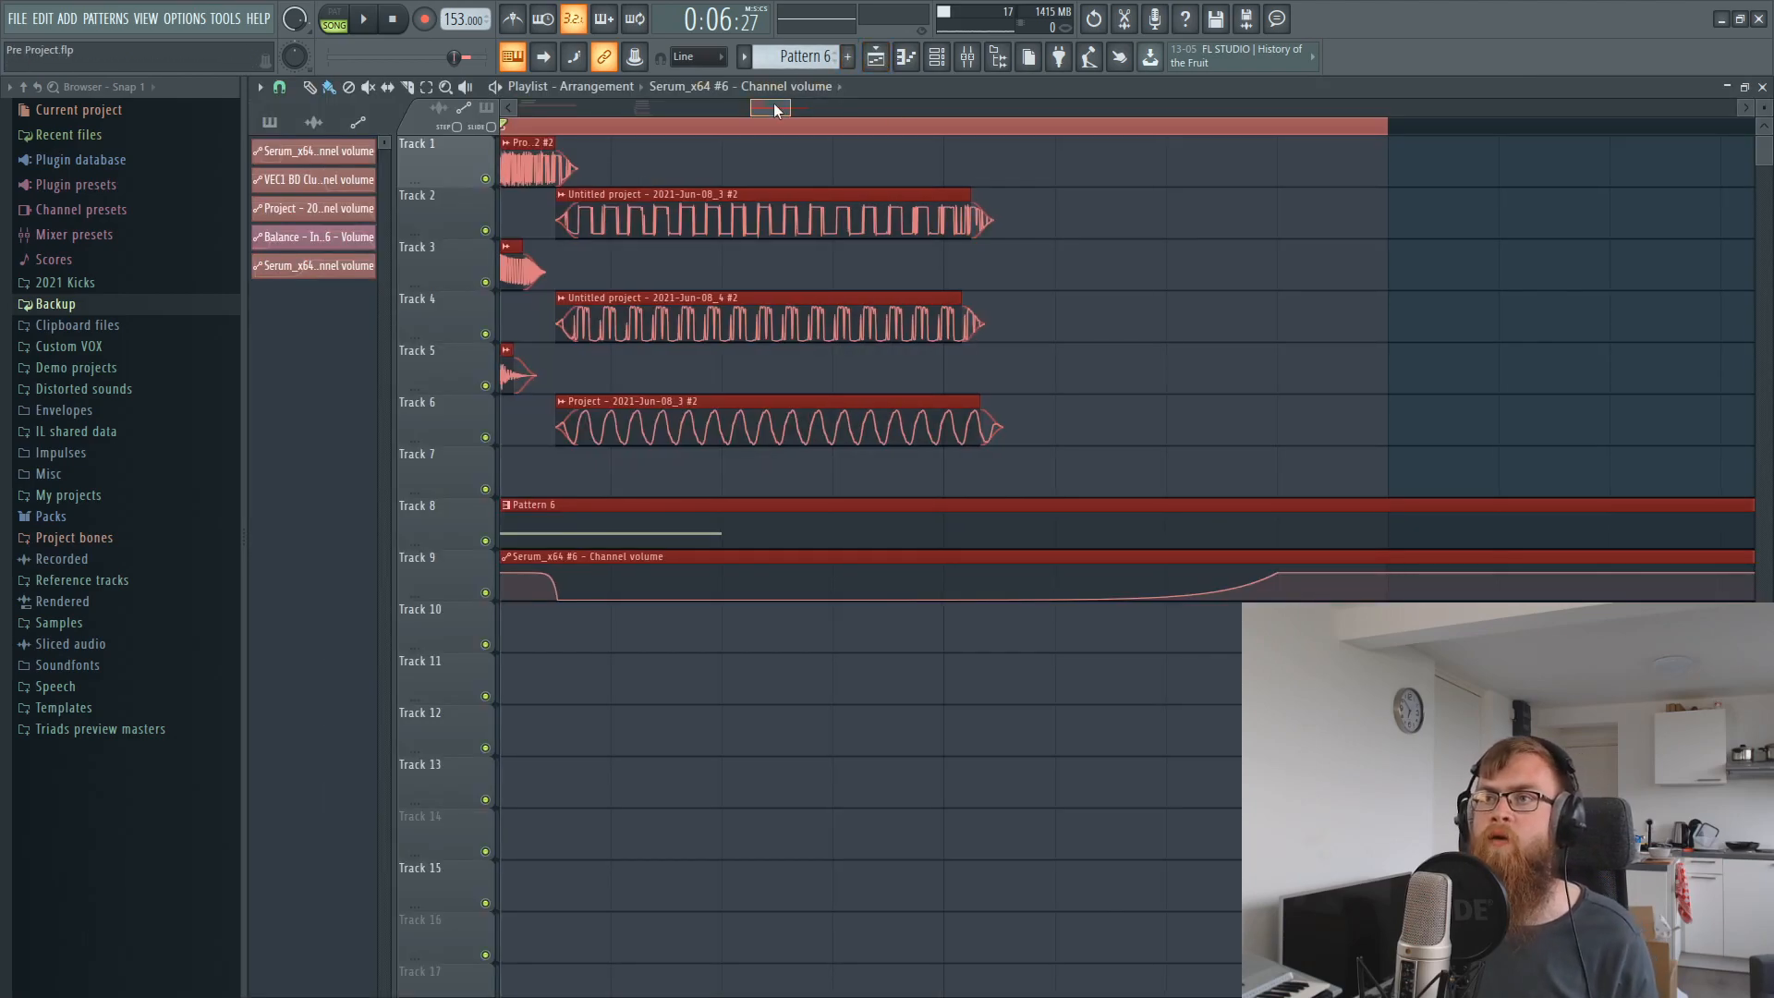
pyautogui.moveTo(774, 102); pyautogui.dragTo(763, 107)
pyautogui.click(935, 66)
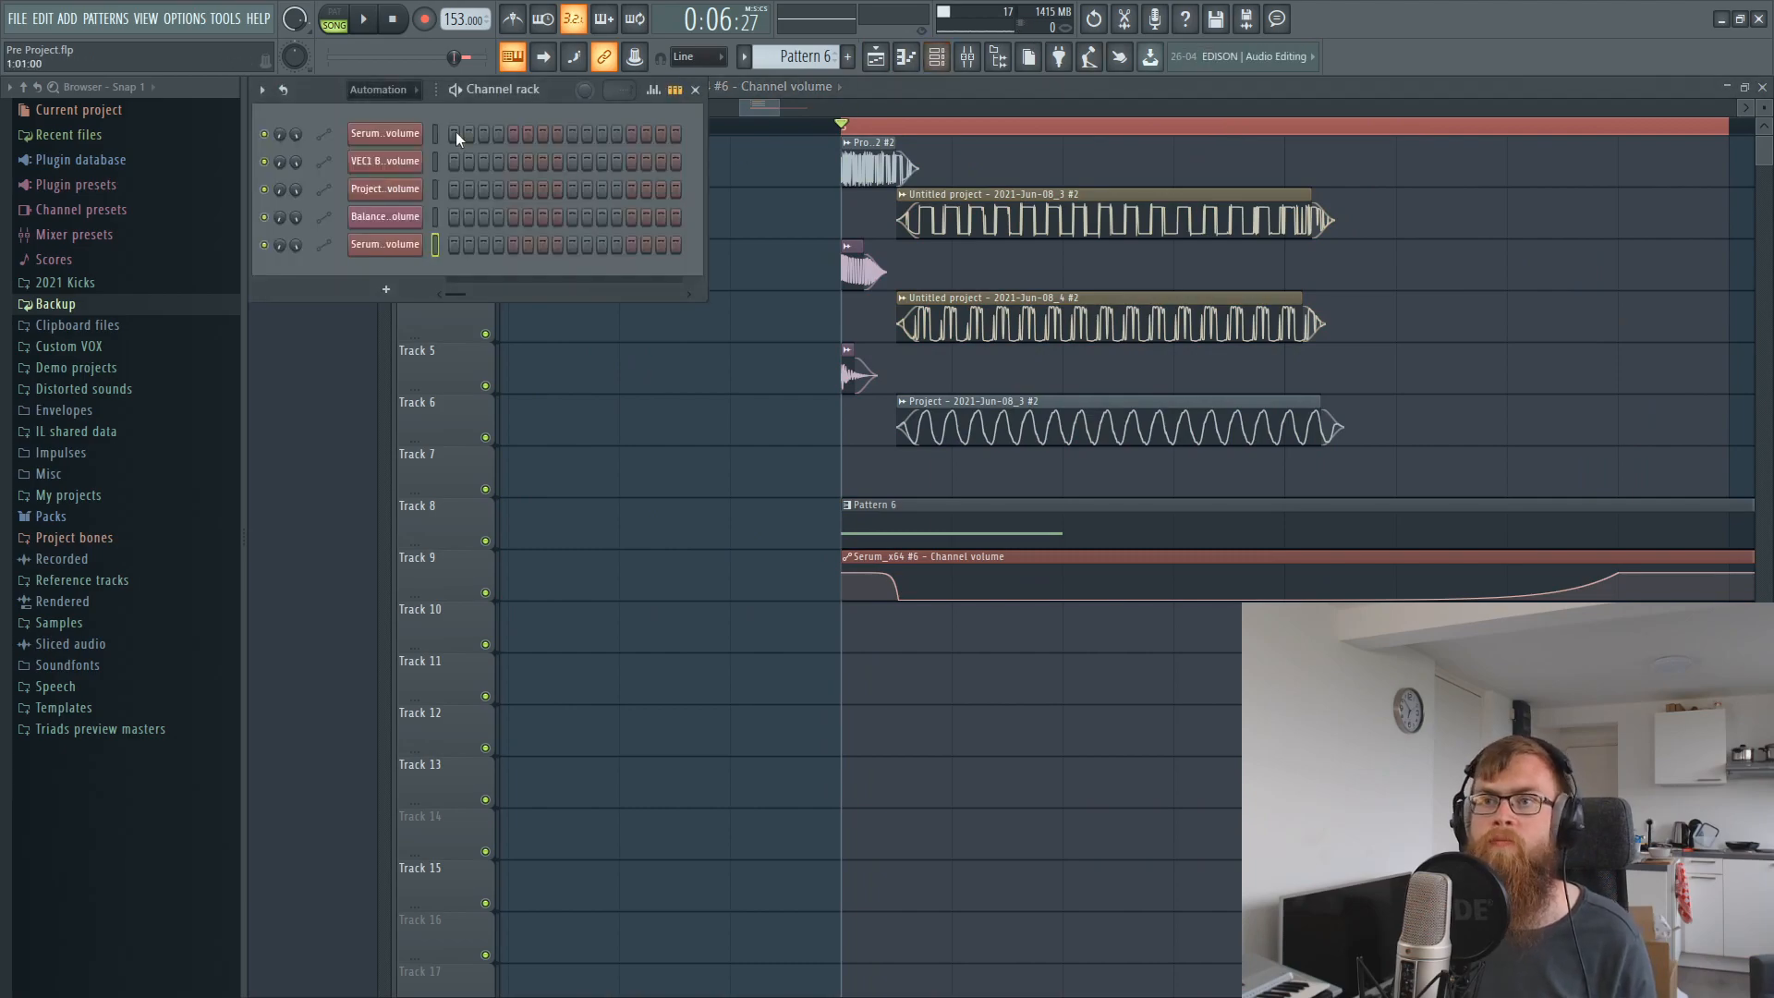
pyautogui.moveTo(316, 305); pyautogui.dragTo(311, 329)
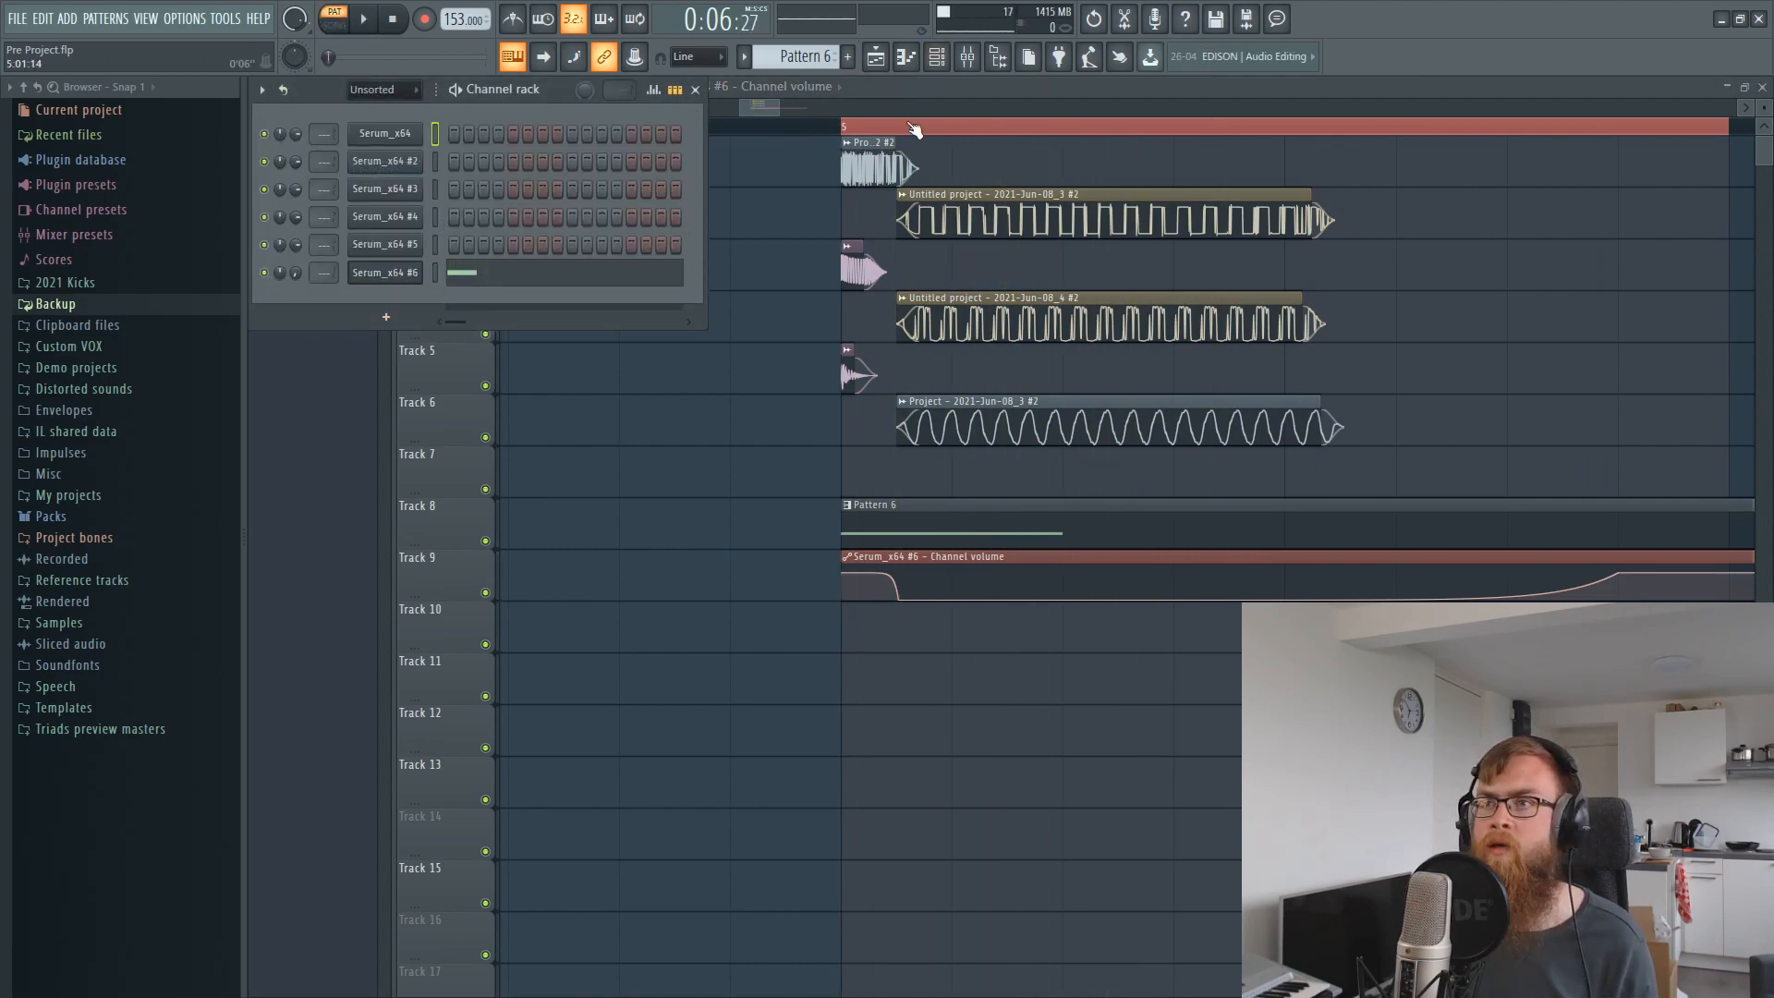
pyautogui.click(375, 274)
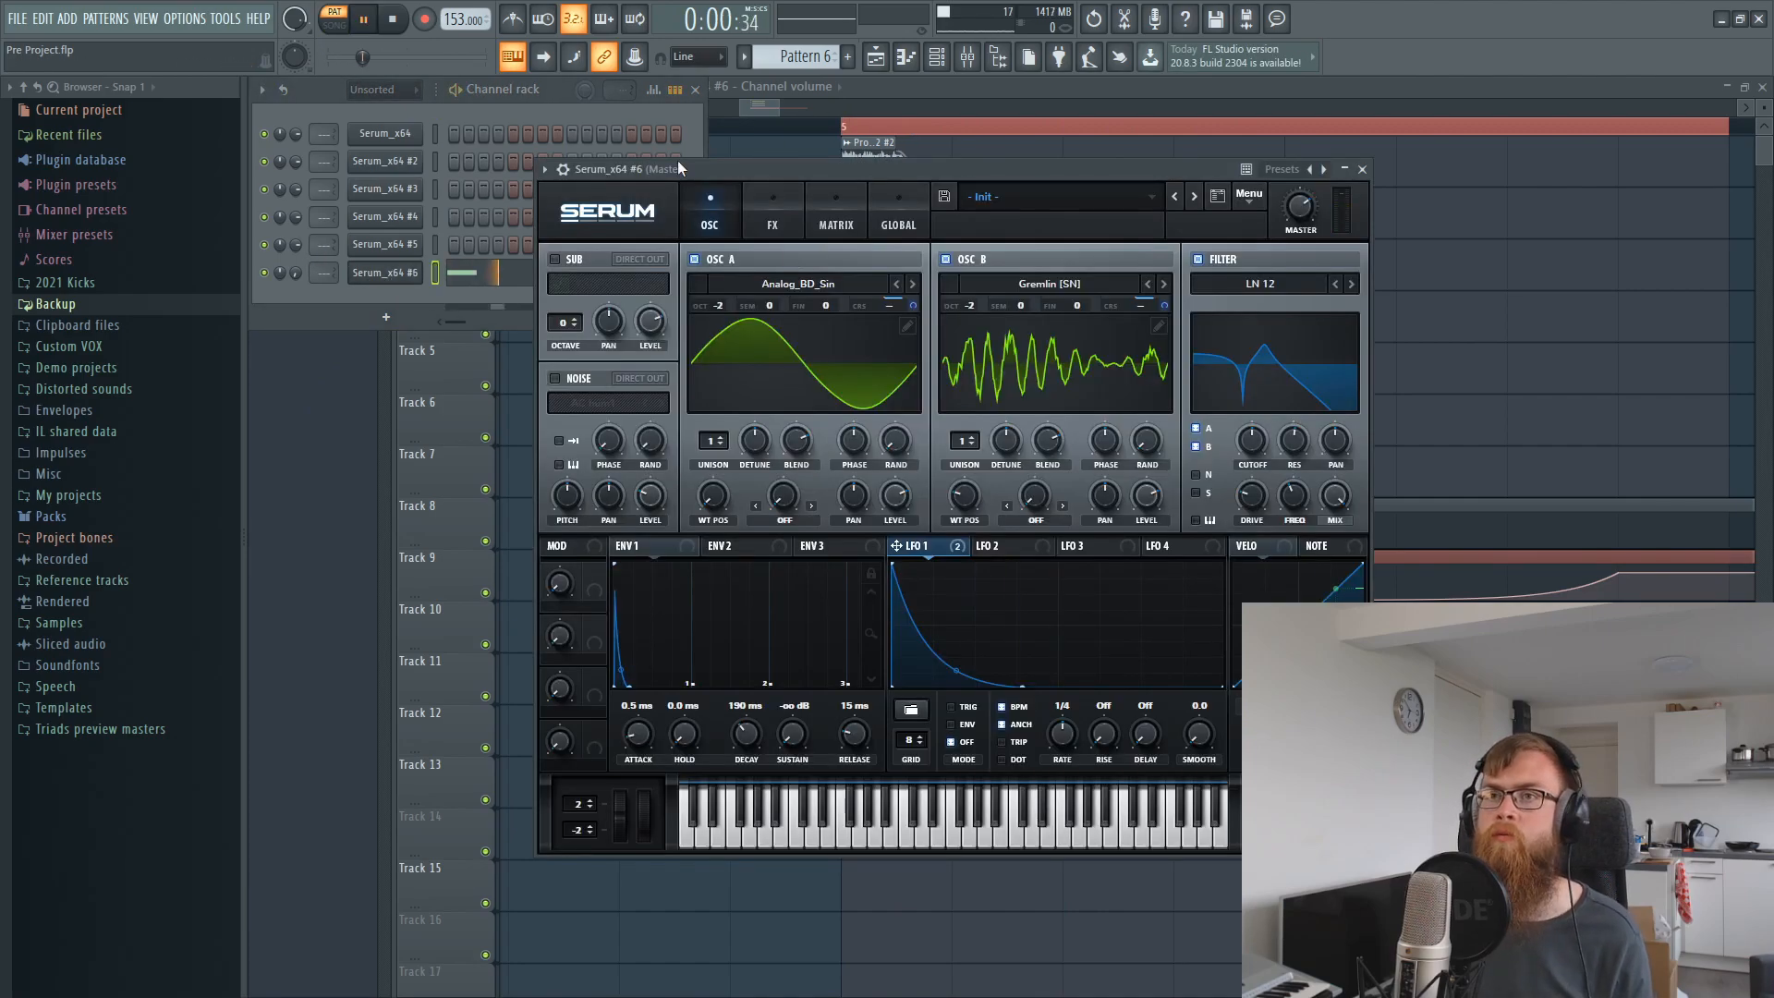
pyautogui.click(847, 126)
pyautogui.press('space')
pyautogui.press('space')
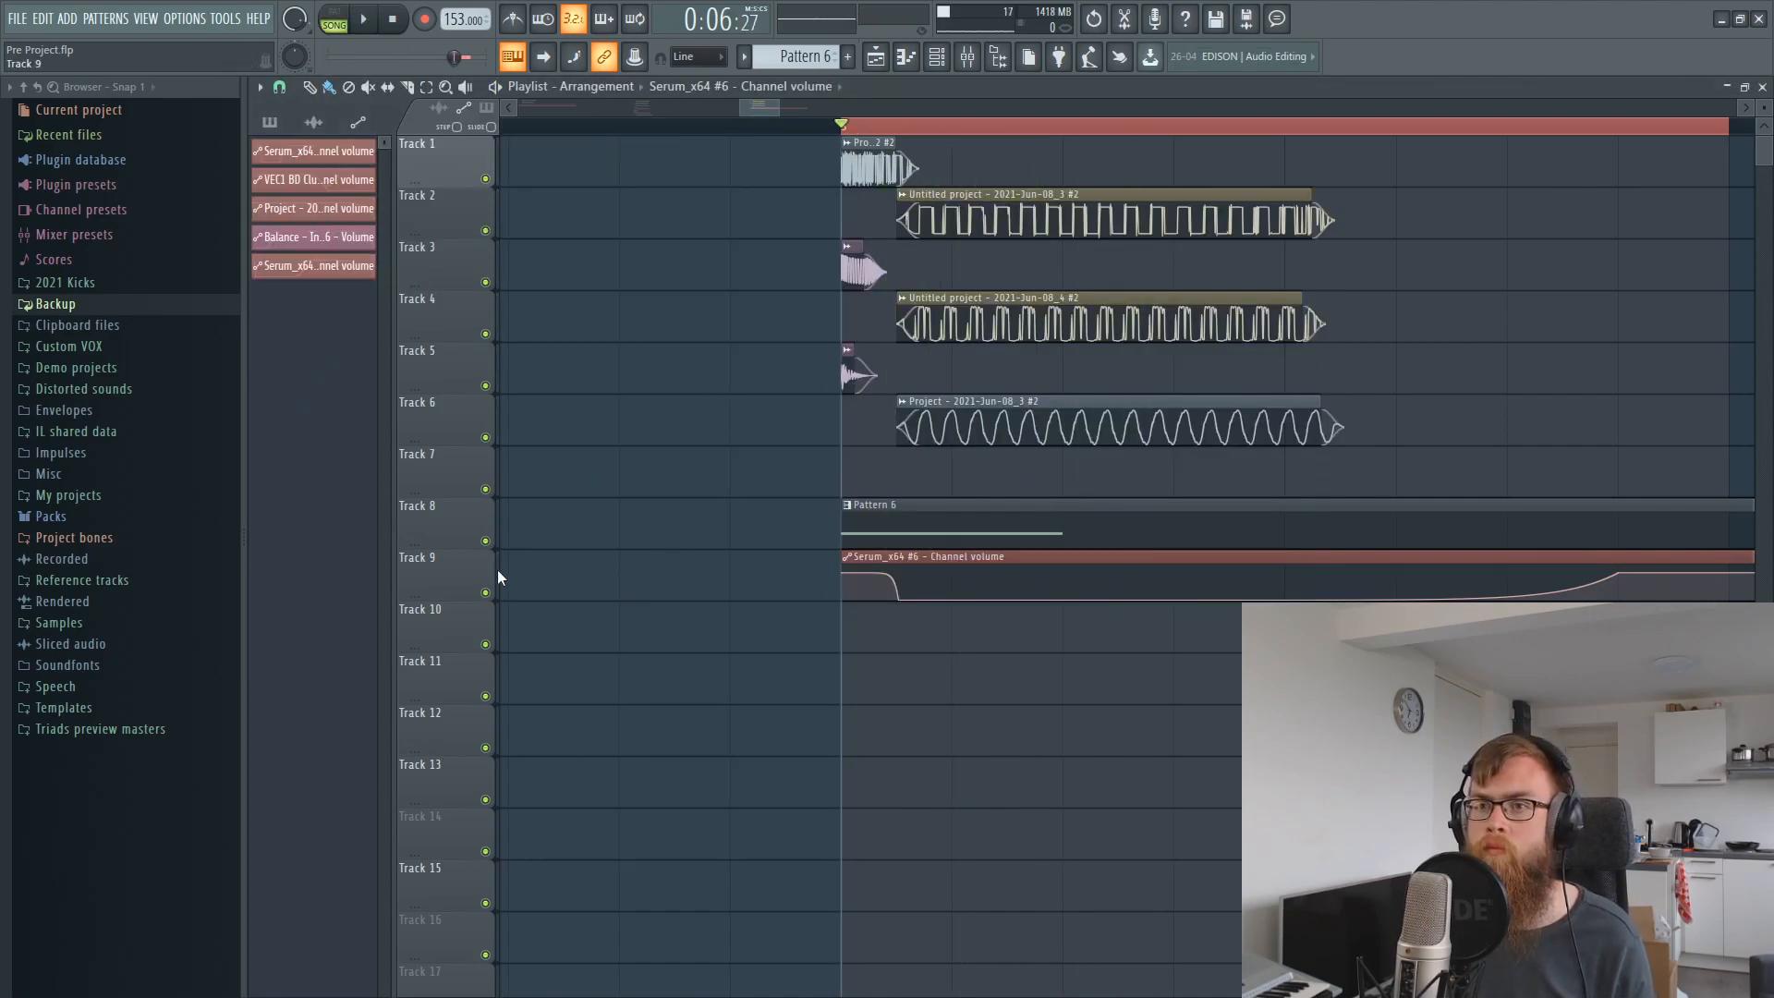
# Solo playlist Tracks 8 and 9 so only the Serum pattern and its volume automation play, and start playback.
pyautogui.rightClick(485, 541)
pyautogui.click(485, 594)
pyautogui.press('space')
# In Serum_x64 #6, set the LN 12 filter's FREQ control to 41% and its resonance to 72% during playback.
pyautogui.press('F6')
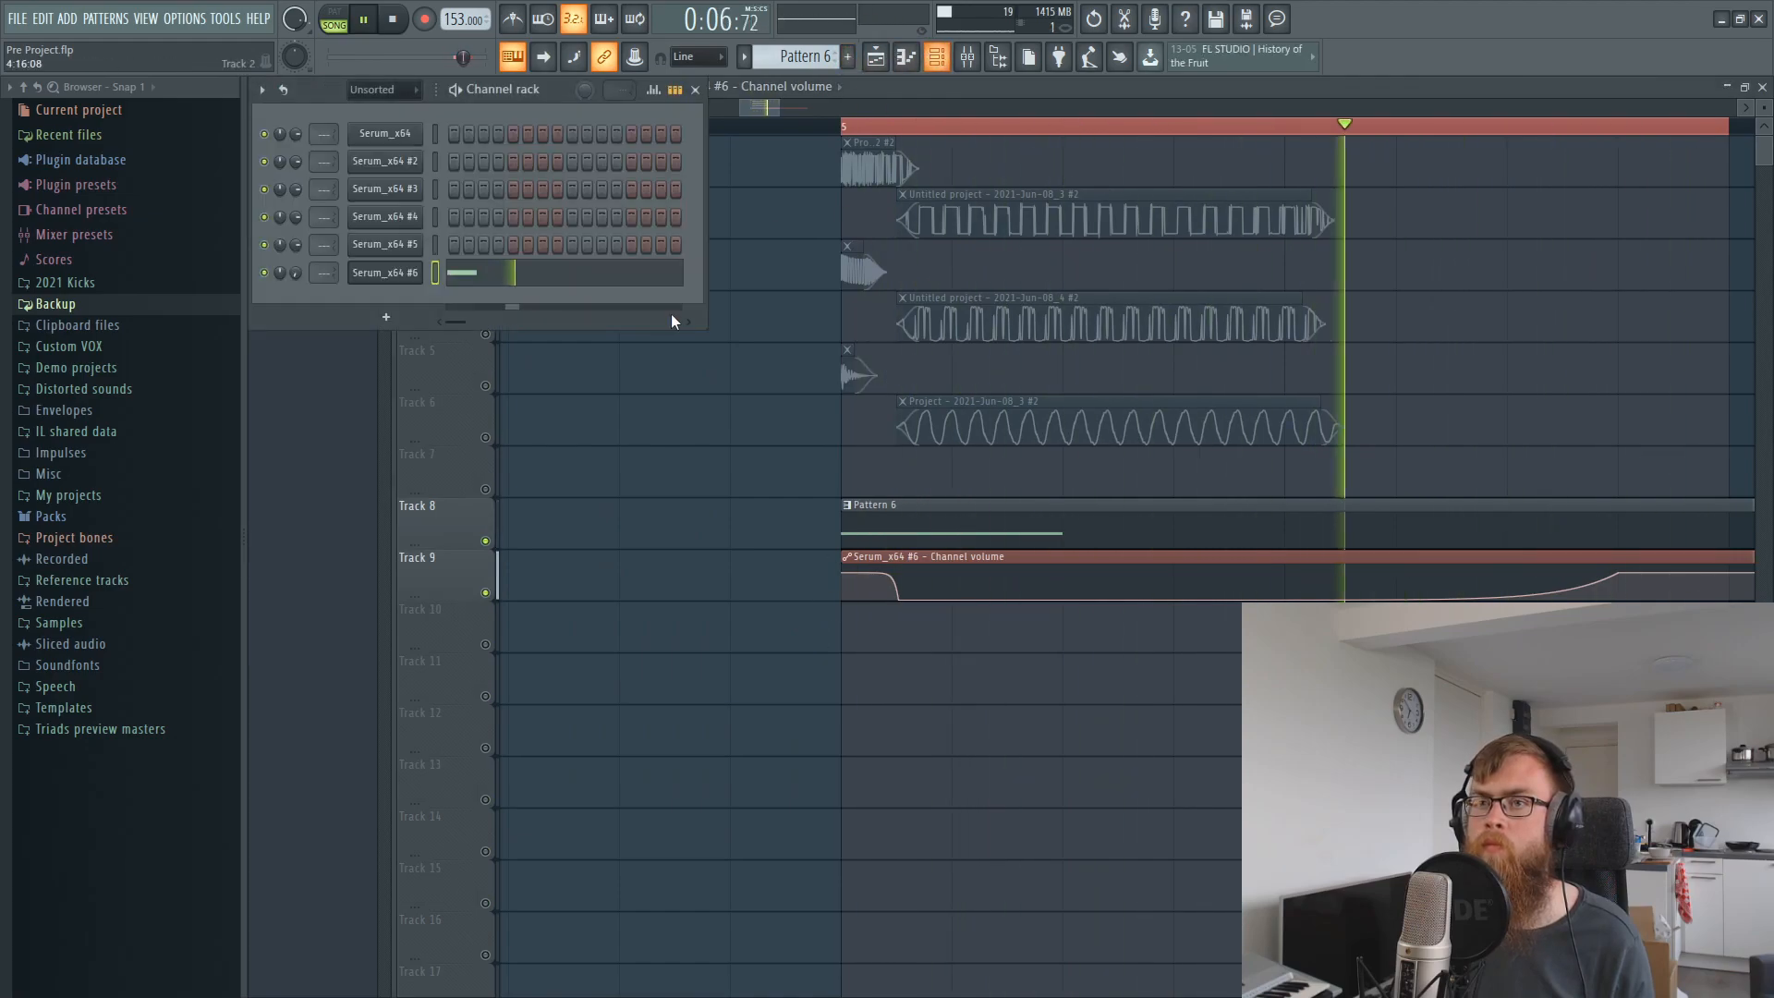
pyautogui.click(385, 272)
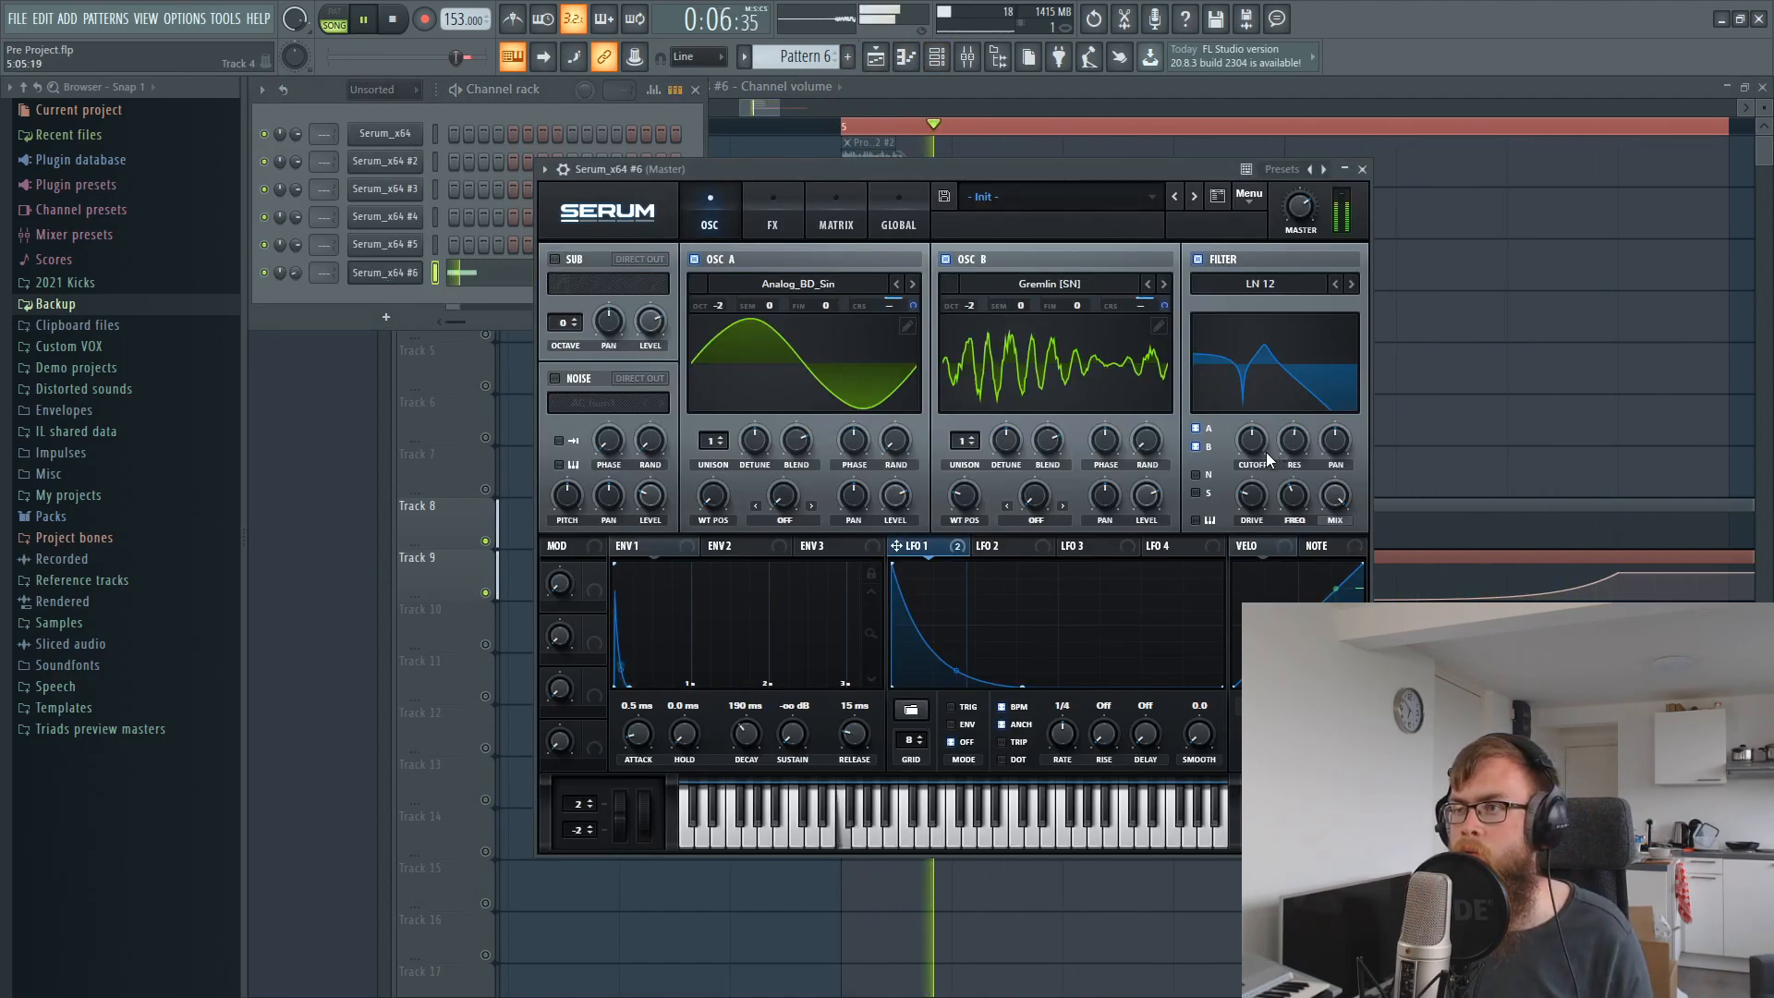
pyautogui.moveTo(1261, 450)
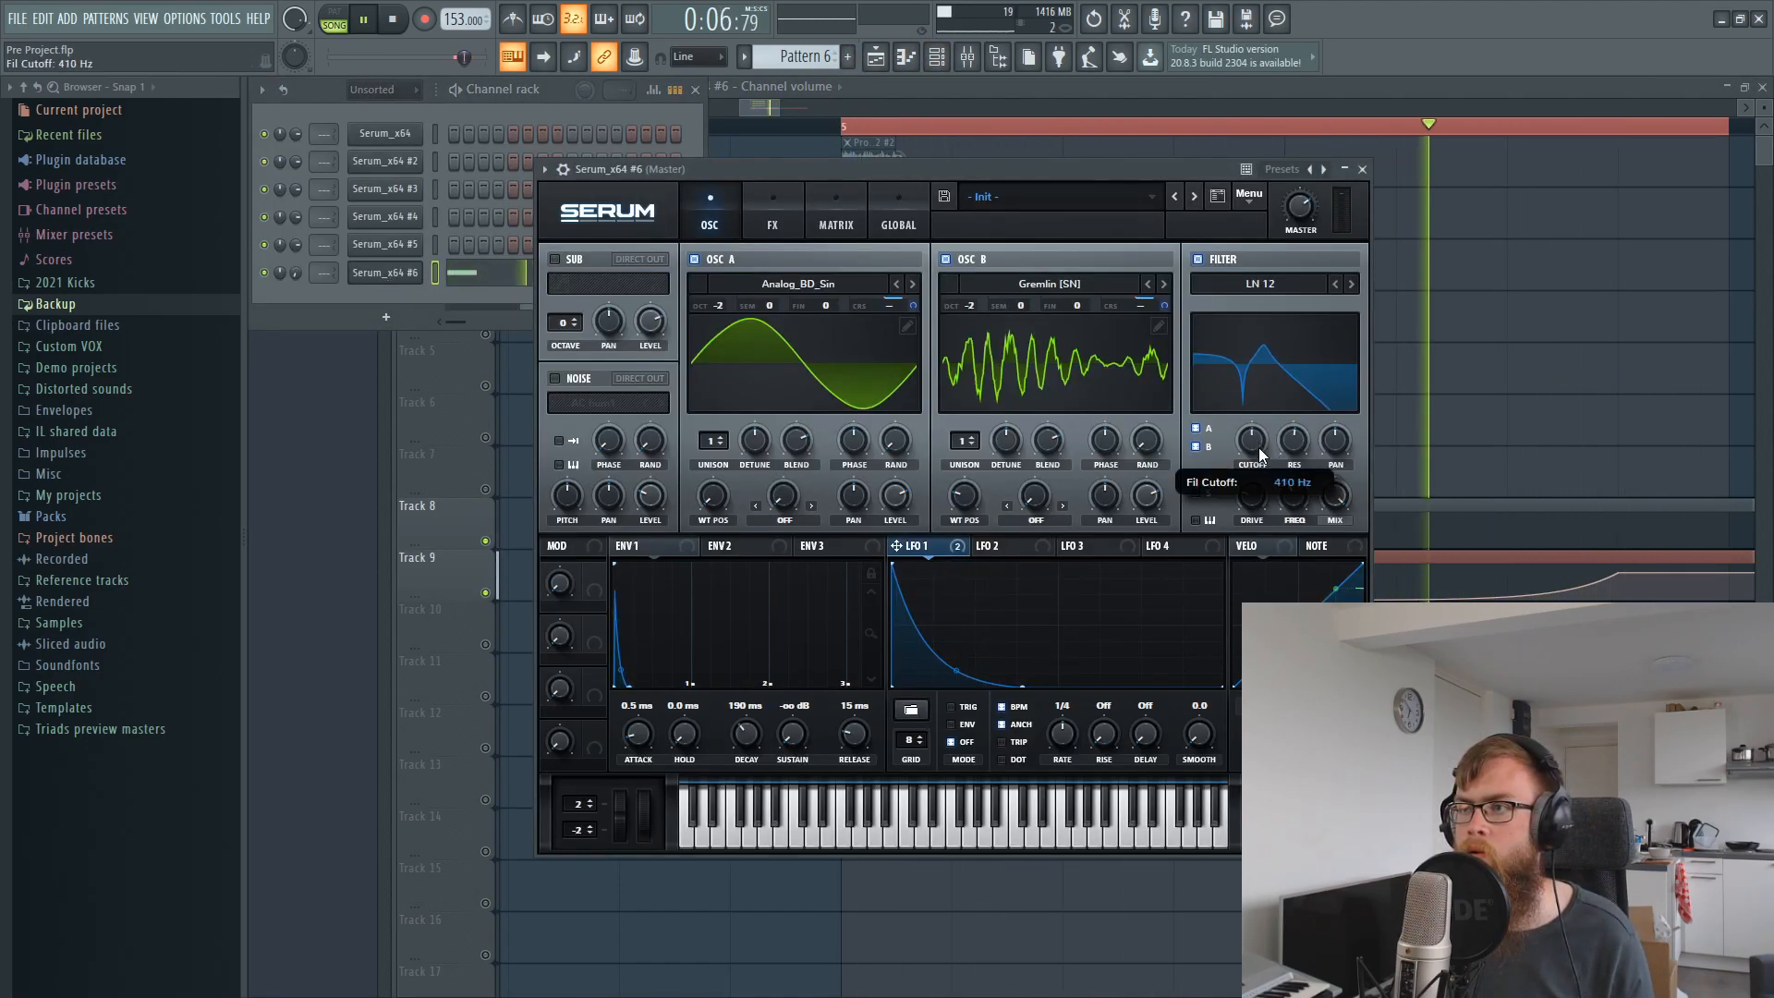
pyautogui.moveTo(1253, 499); pyautogui.dragTo(1298, 510)
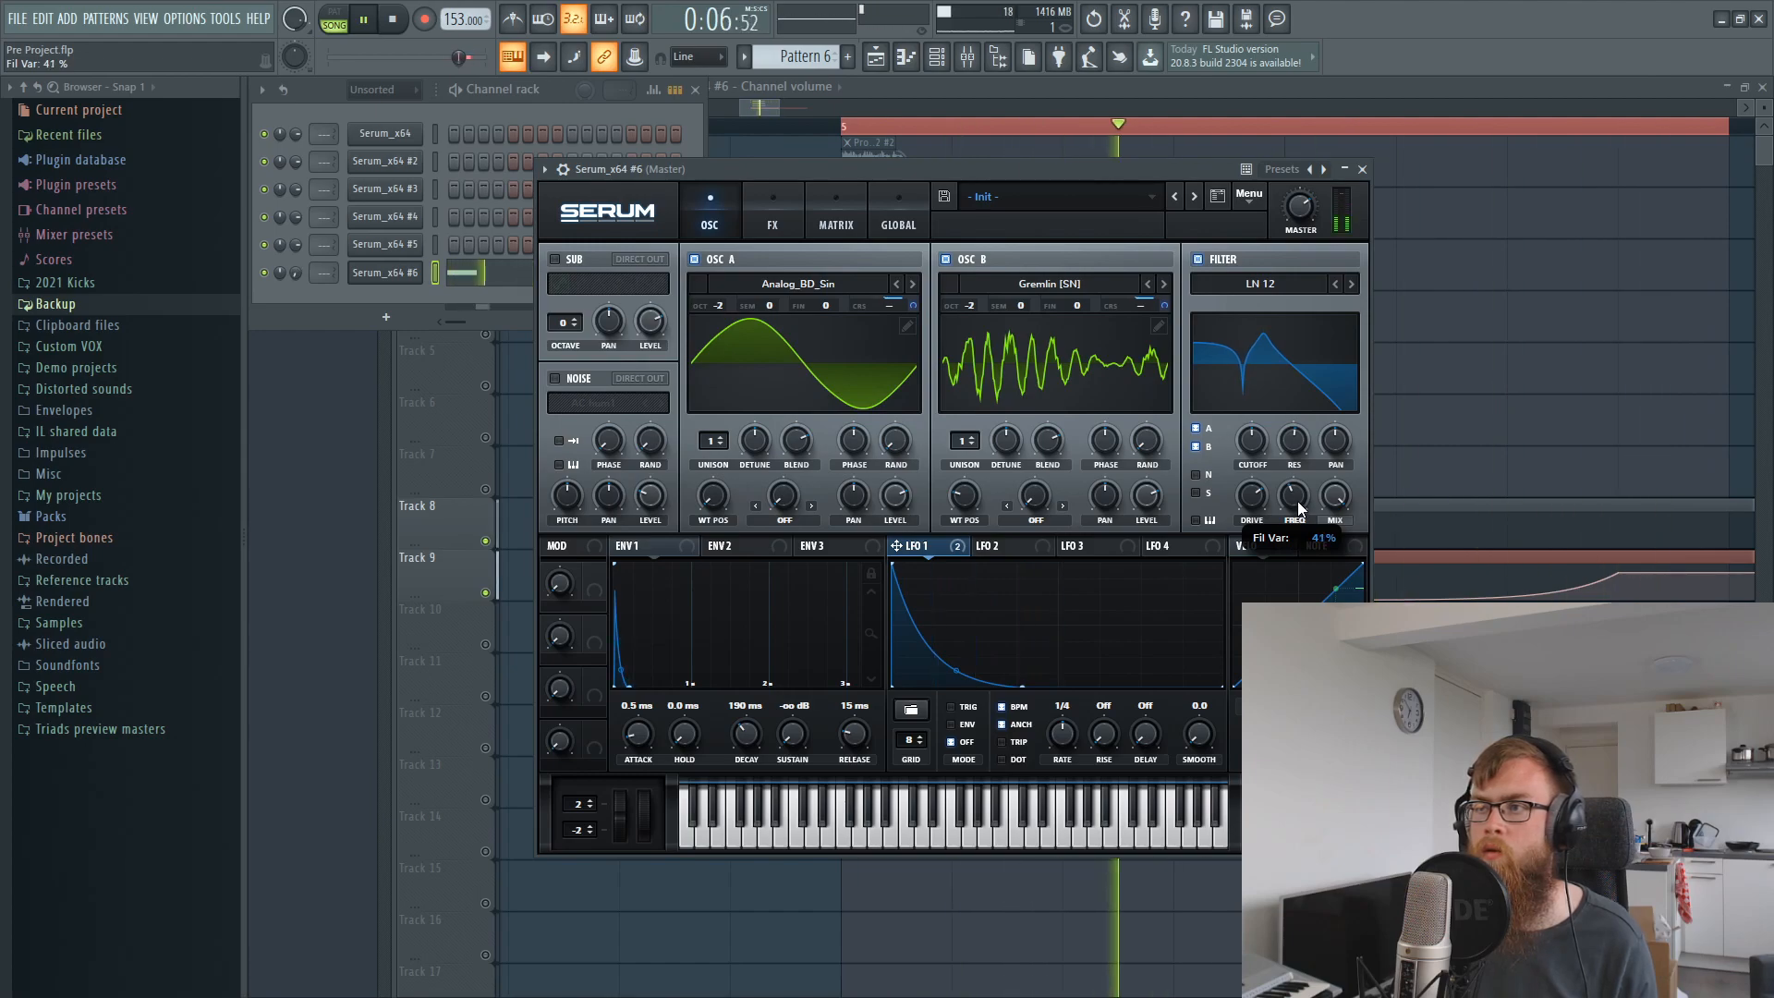
pyautogui.moveTo(1294, 440)
pyautogui.mouseDown()
pyautogui.moveTo(1322, 395)
pyautogui.moveTo(1318, 419)
pyautogui.mouseUp()
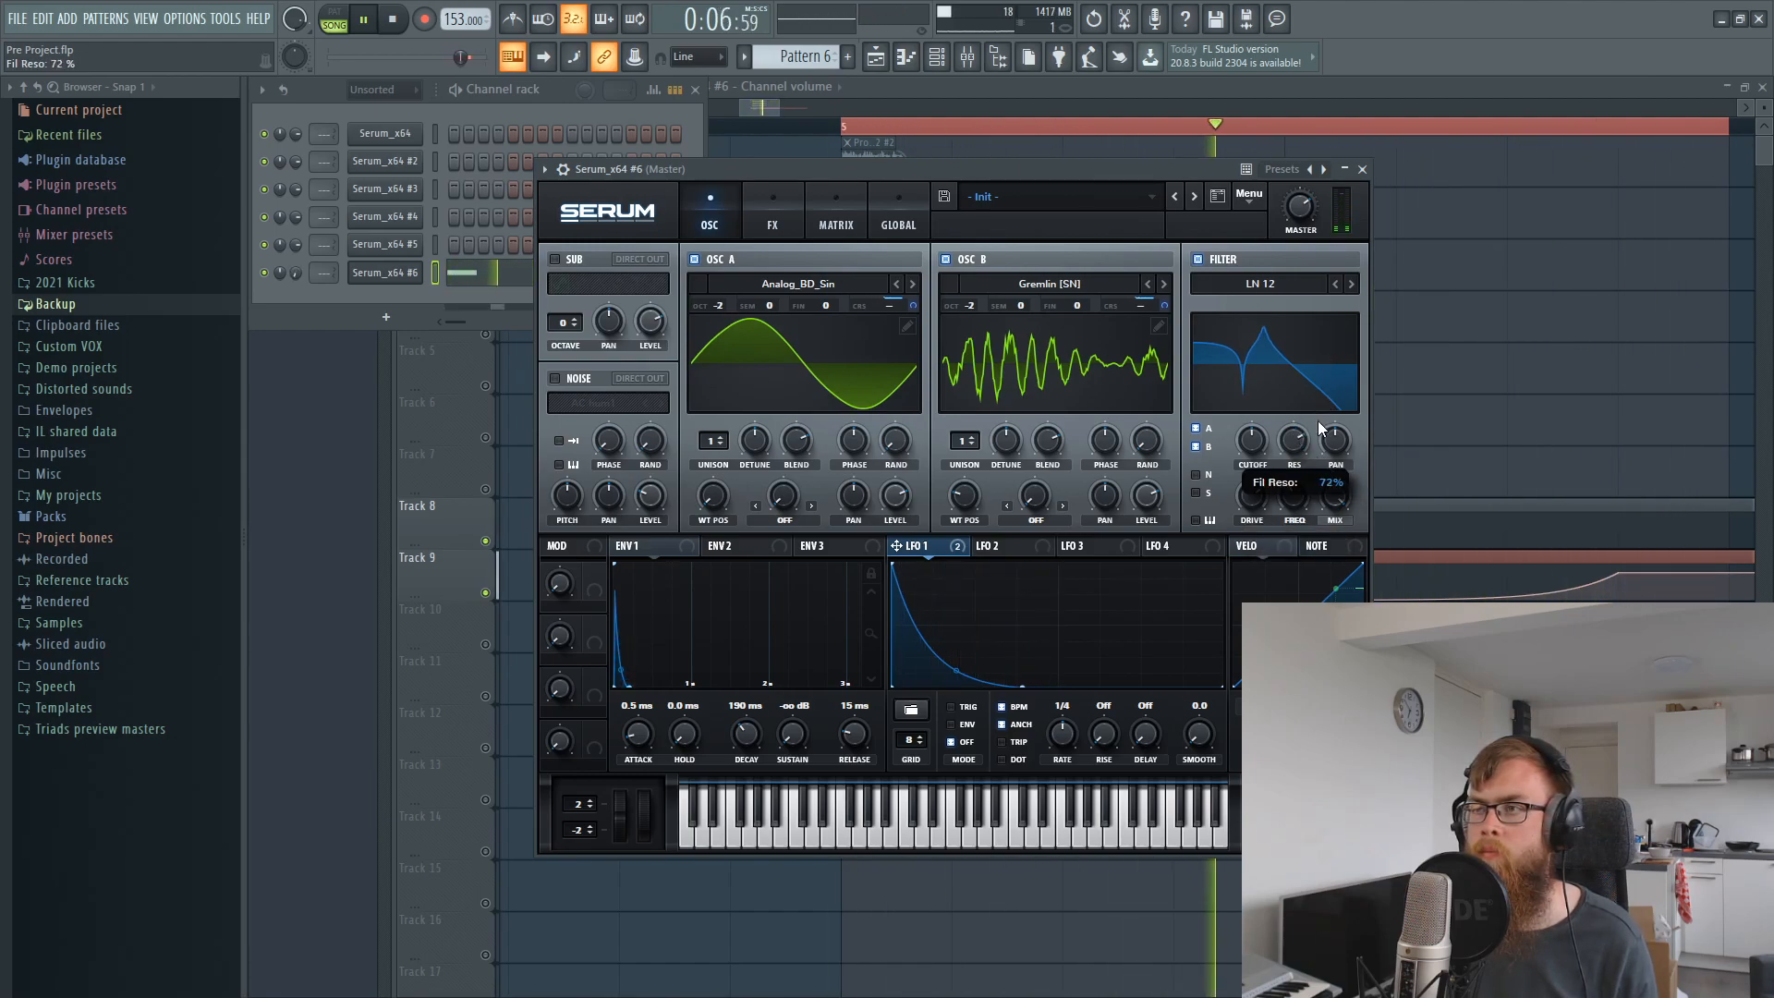
pyautogui.press('space')
# Enable the EQ effect in Serum and move it ahead of the Distortion in the effects chain.
pyautogui.click(773, 215)
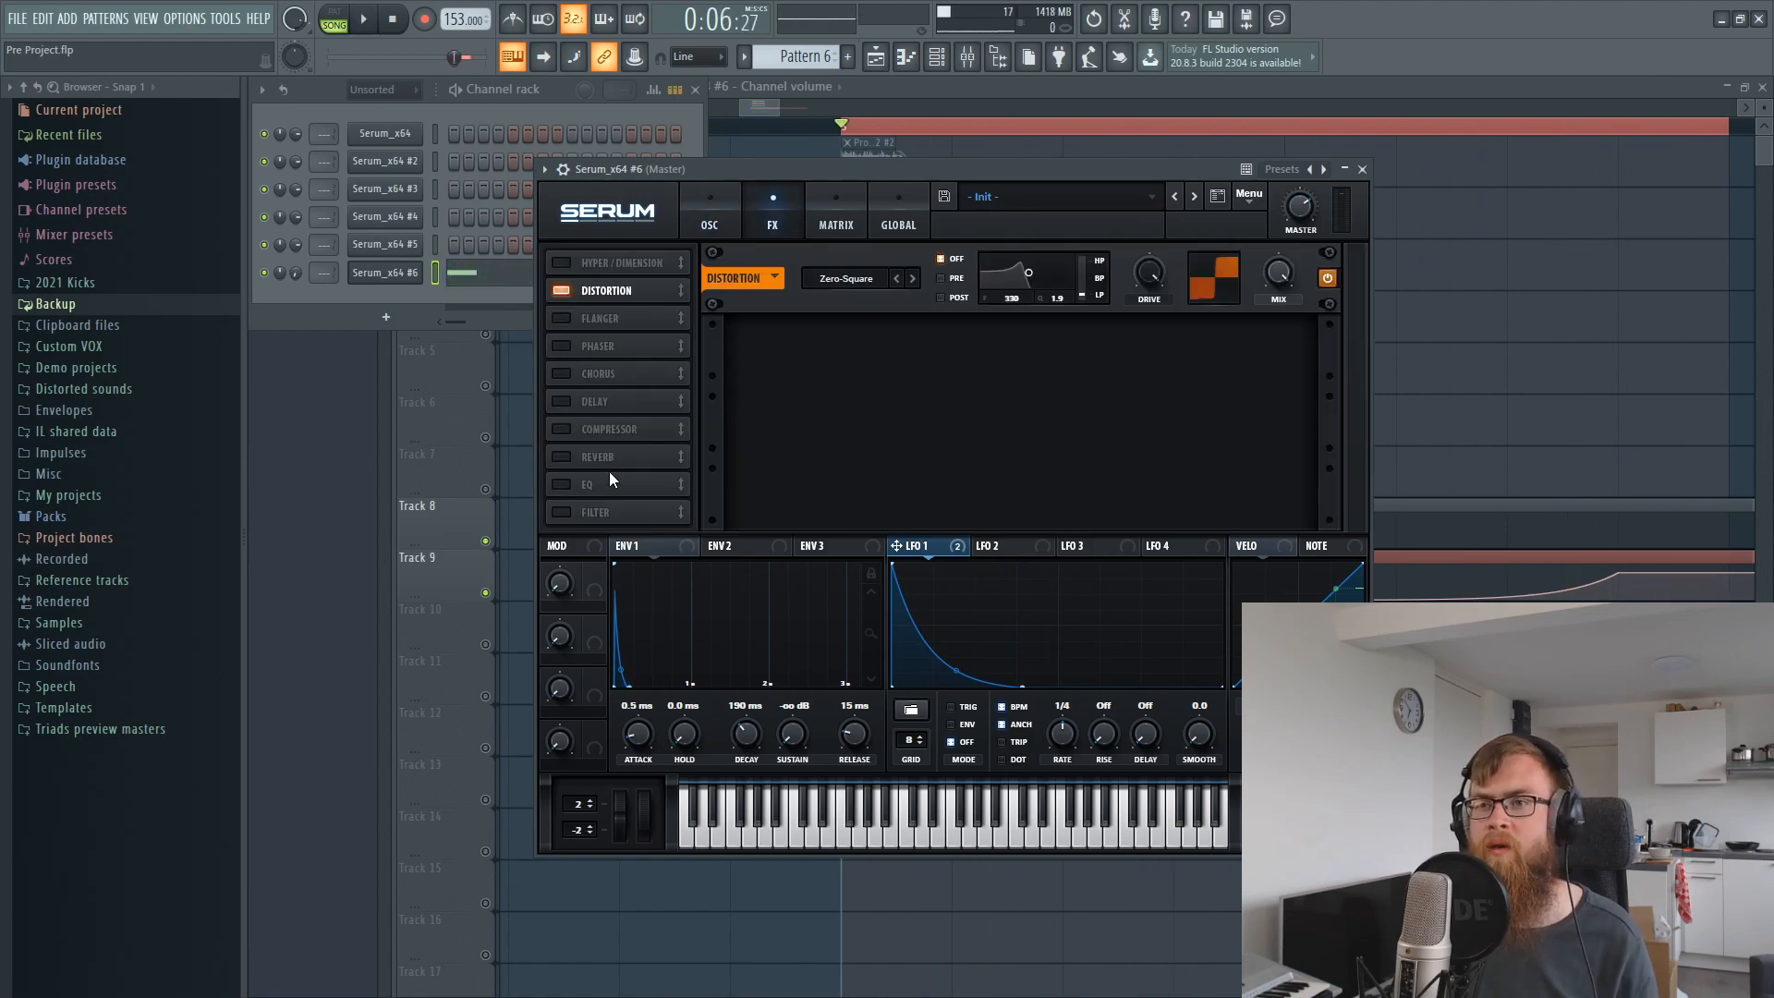
pyautogui.click(561, 484)
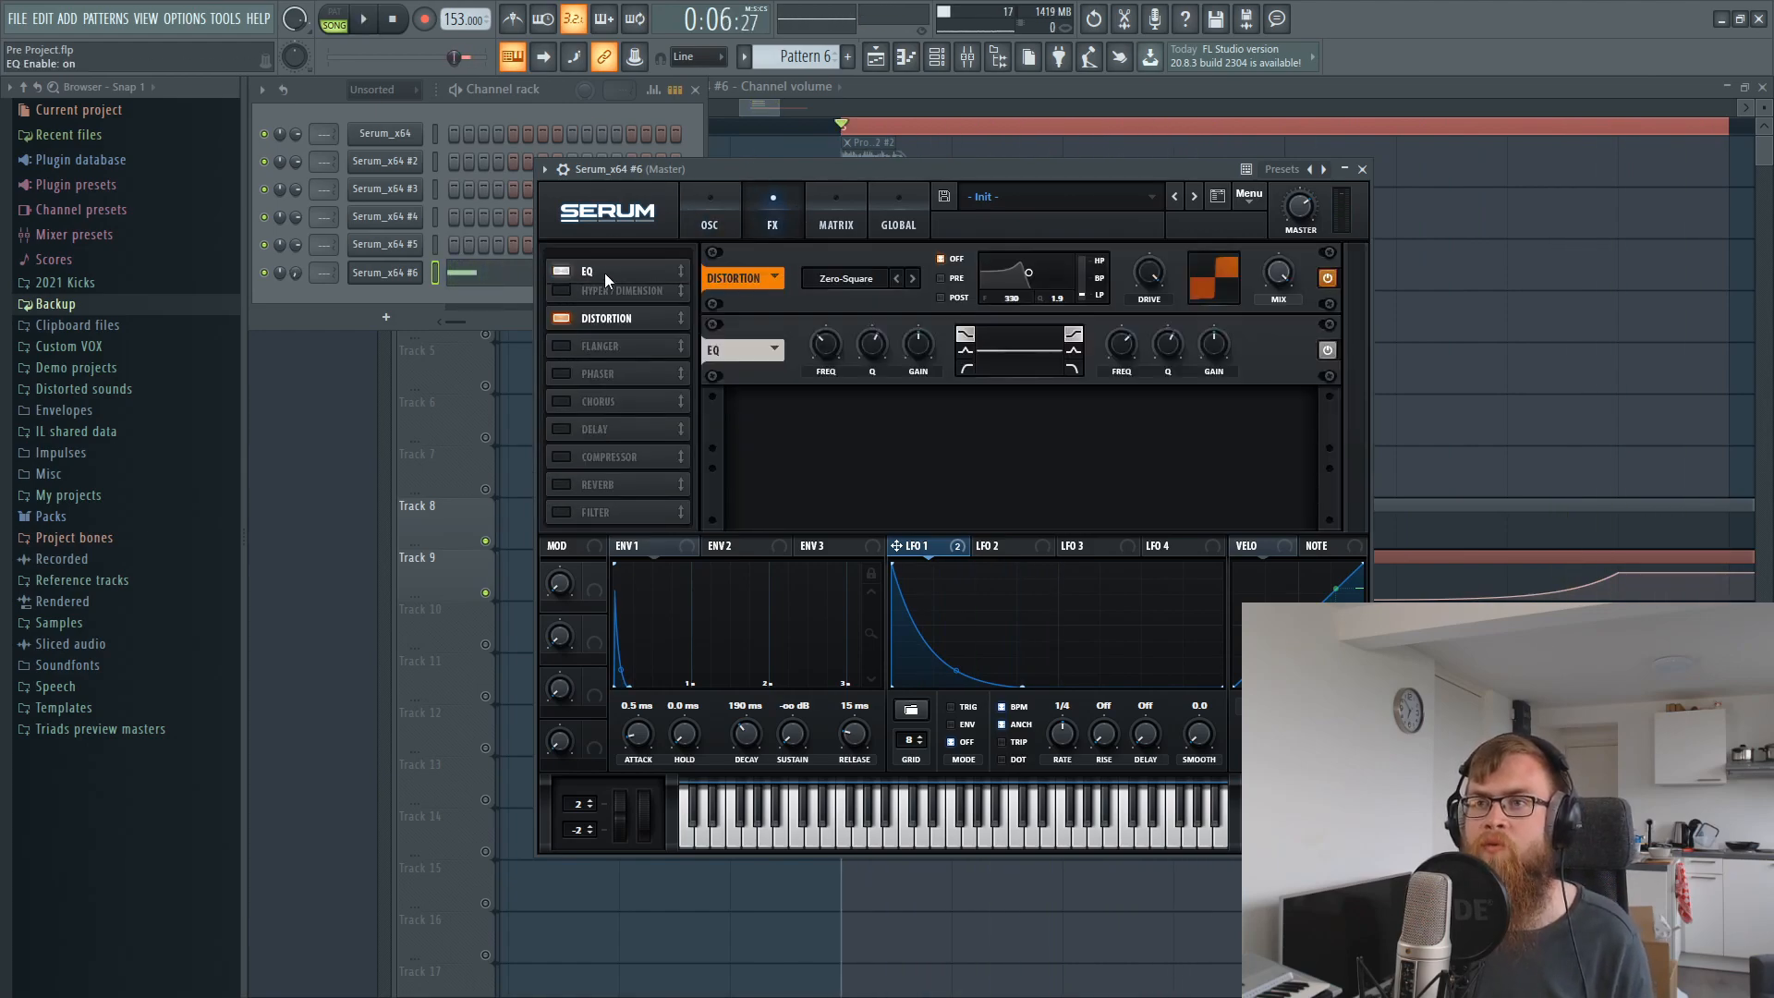
pyautogui.moveTo(604, 269); pyautogui.dragTo(607, 280)
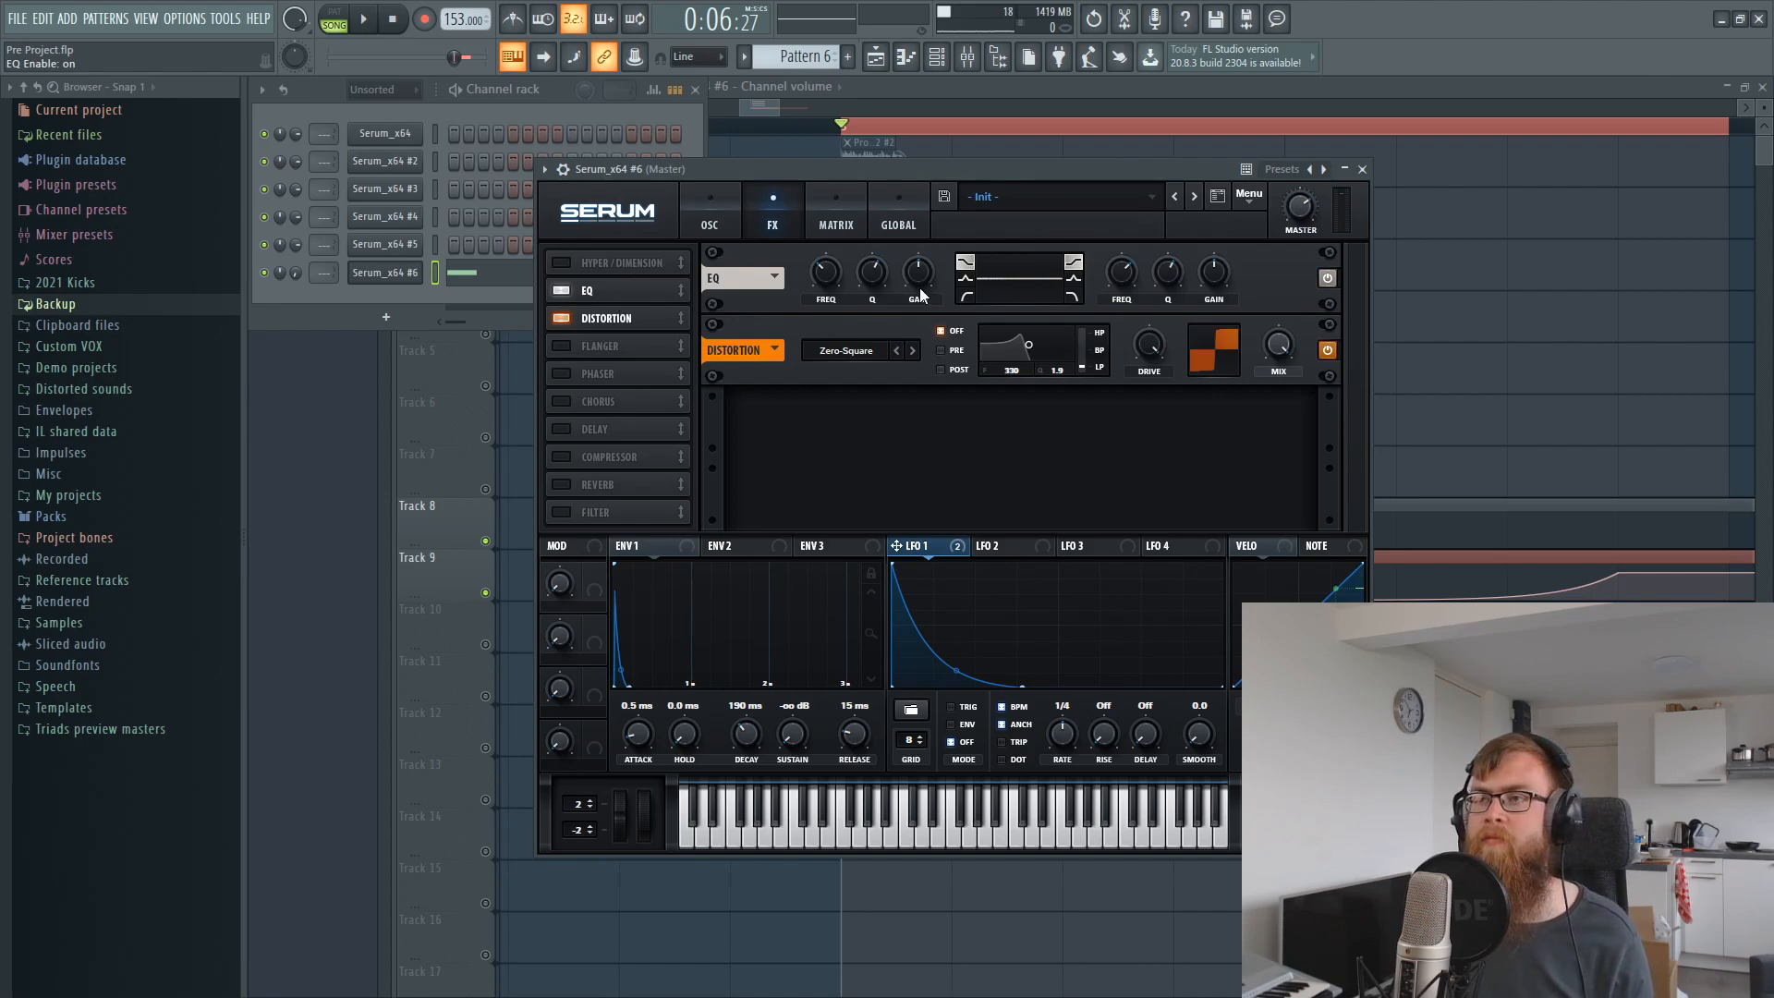
# Make the EQ's high band a boosted peak with Q at 61%, and switch the low band's type to LPF.
pyautogui.moveTo(1225, 272); pyautogui.dragTo(1228, 225)
pyautogui.press('space')
pyautogui.moveTo(1113, 312); pyautogui.dragTo(1179, 185)
pyautogui.click(1210, 300)
pyautogui.moveTo(1211, 268); pyautogui.dragTo(1167, 290)
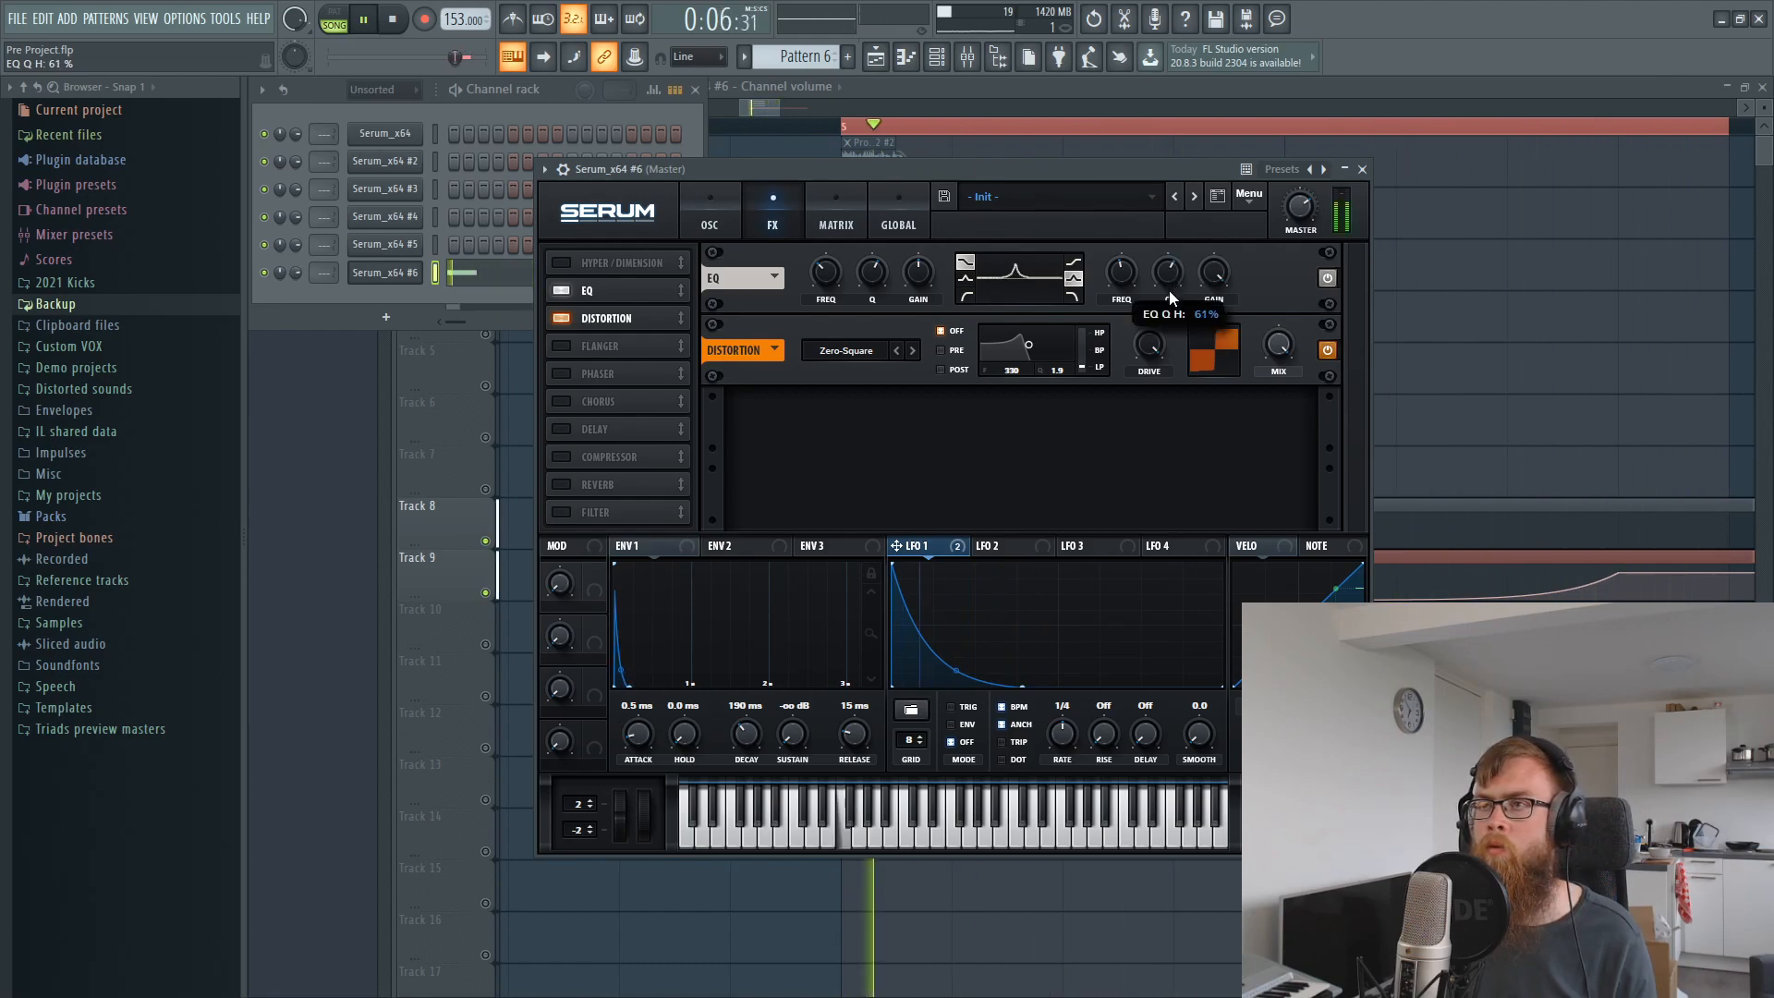
pyautogui.click(966, 296)
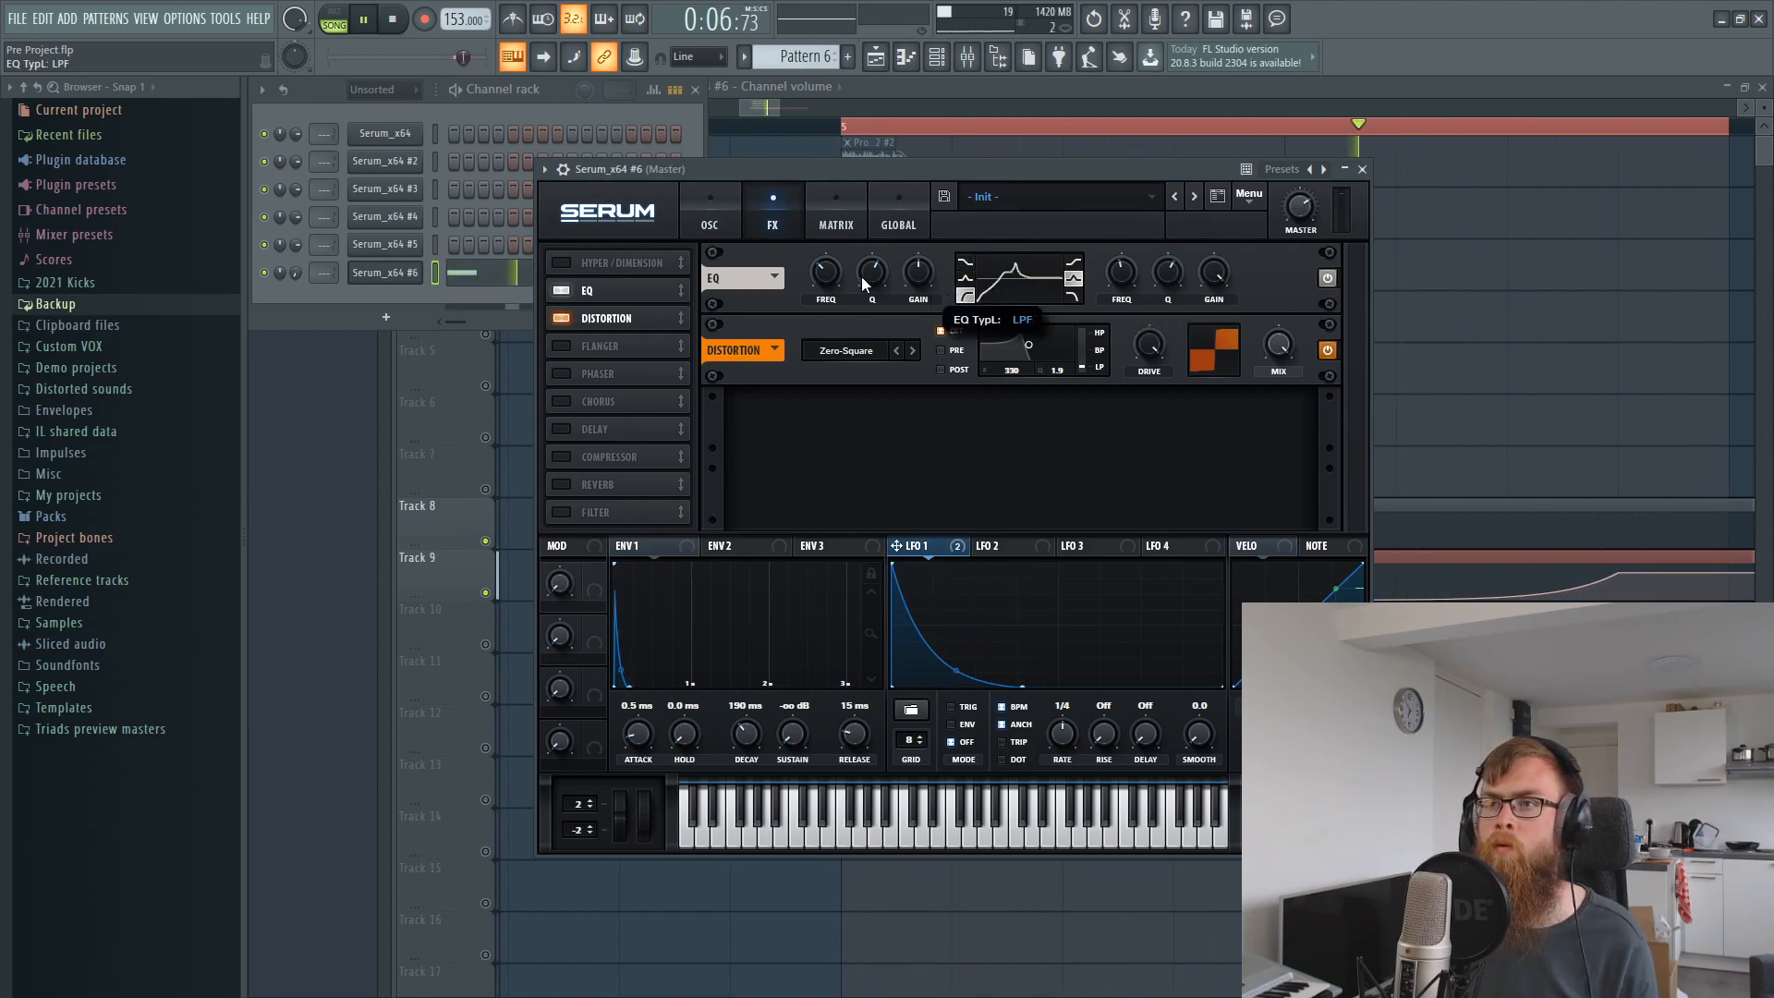
pyautogui.moveTo(915, 278); pyautogui.dragTo(825, 317)
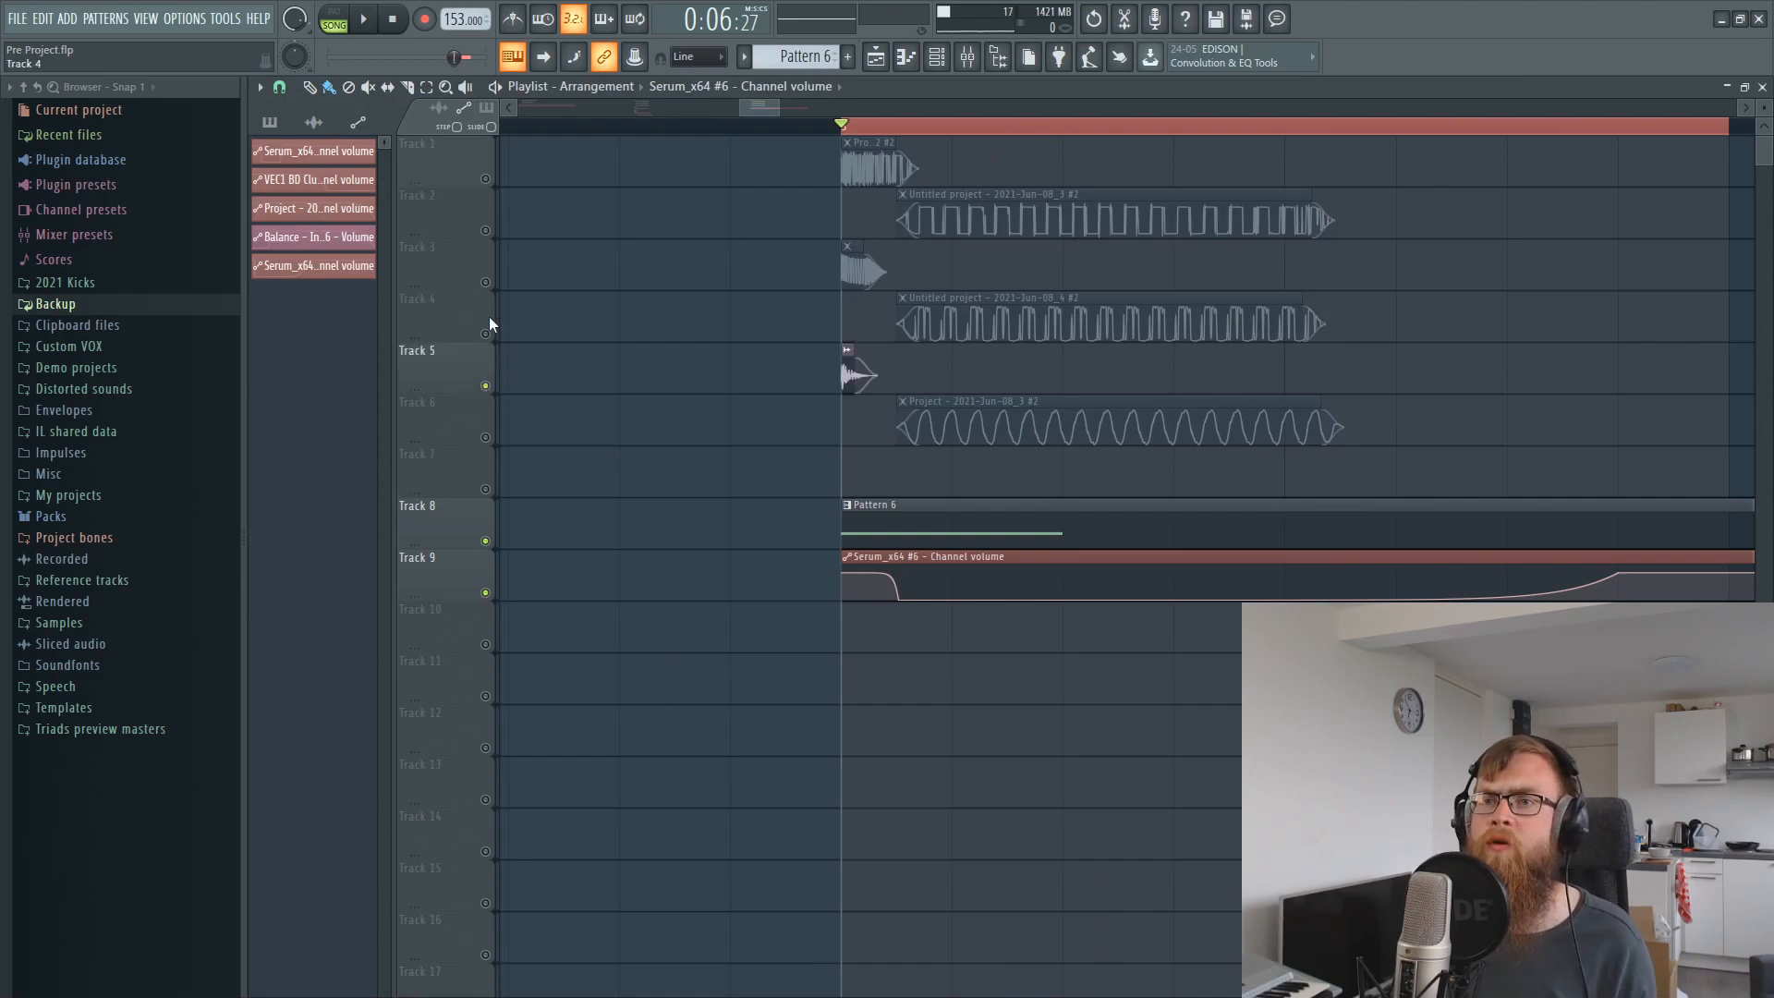
# Enable Tracks 1, 3 and 5 alongside Tracks 8 and 9, start playback and reopen Serum_x64 #6.
pyautogui.press('space')
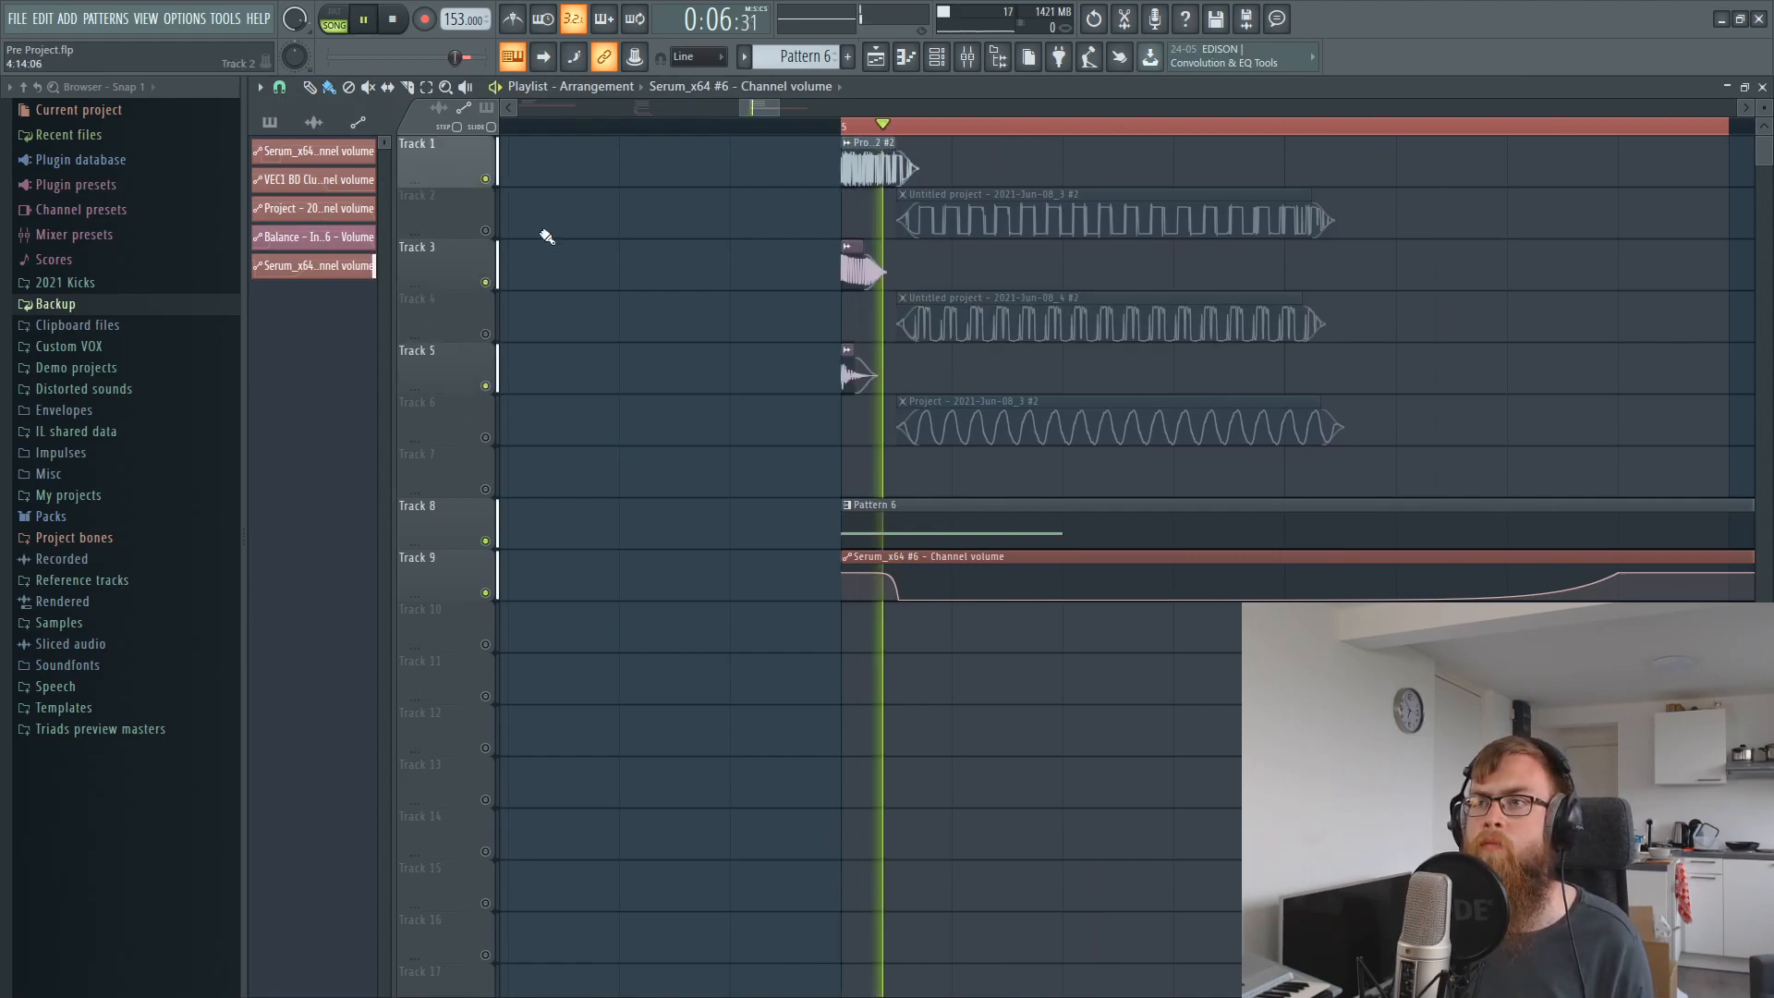
pyautogui.press('F6')
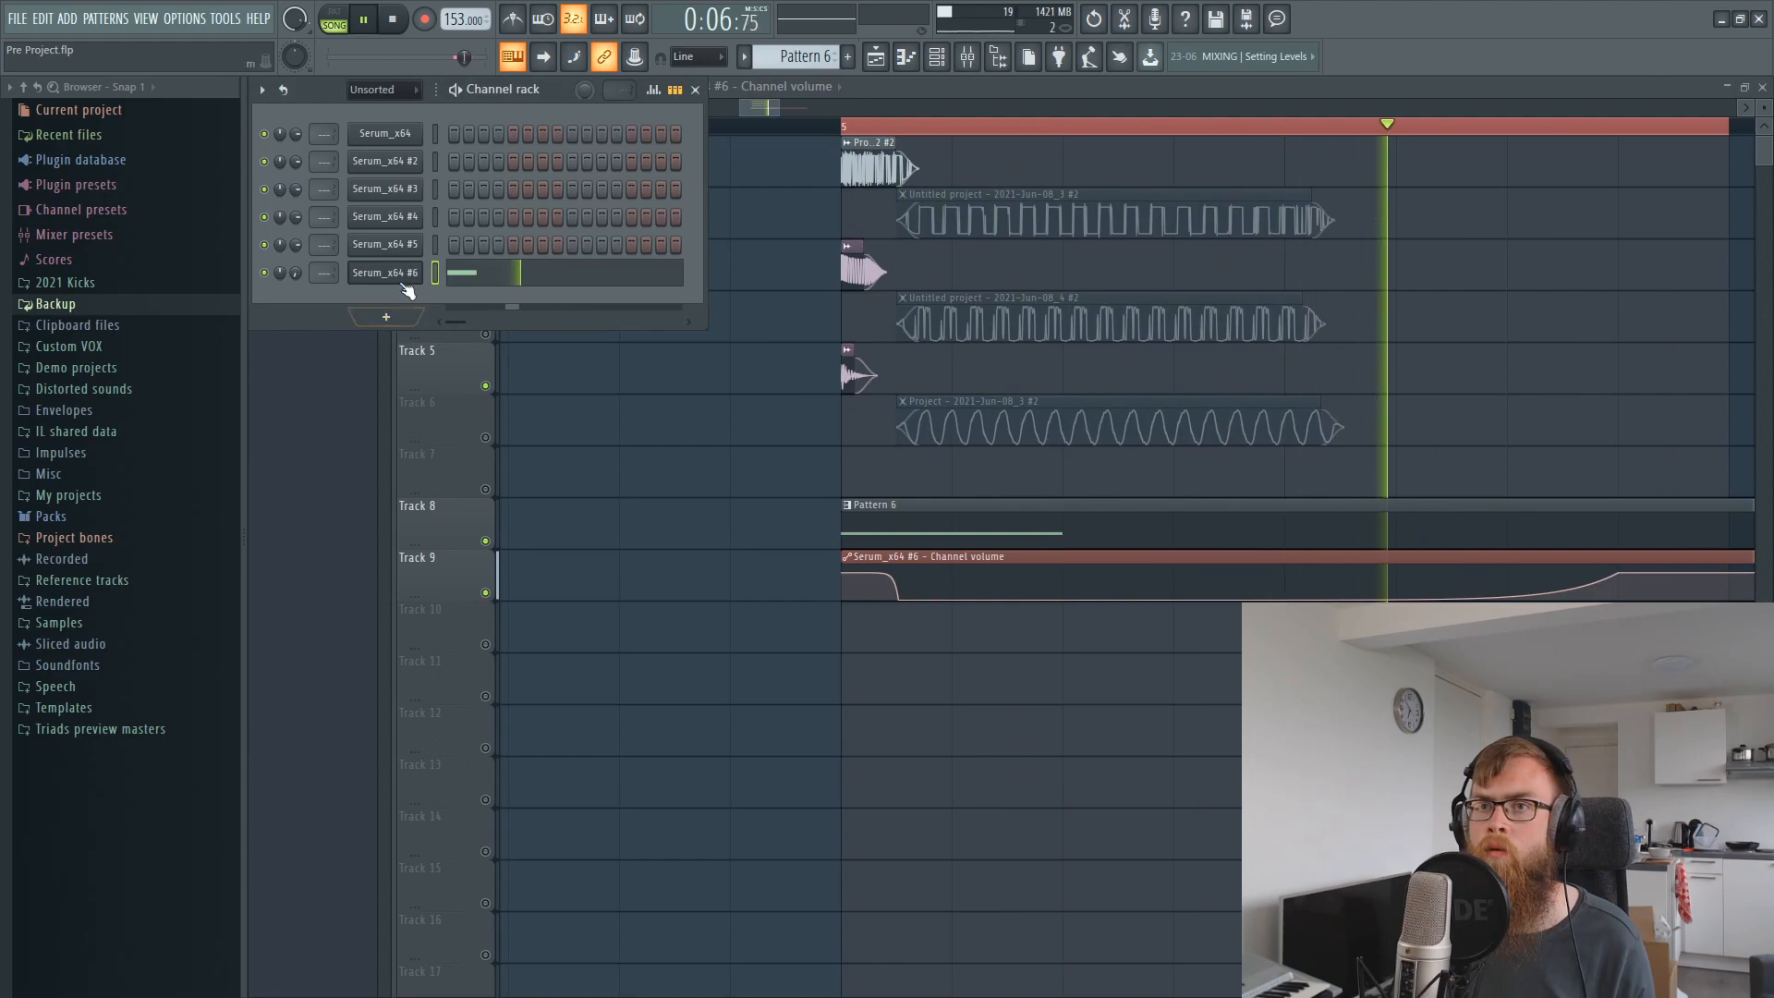
pyautogui.click(396, 277)
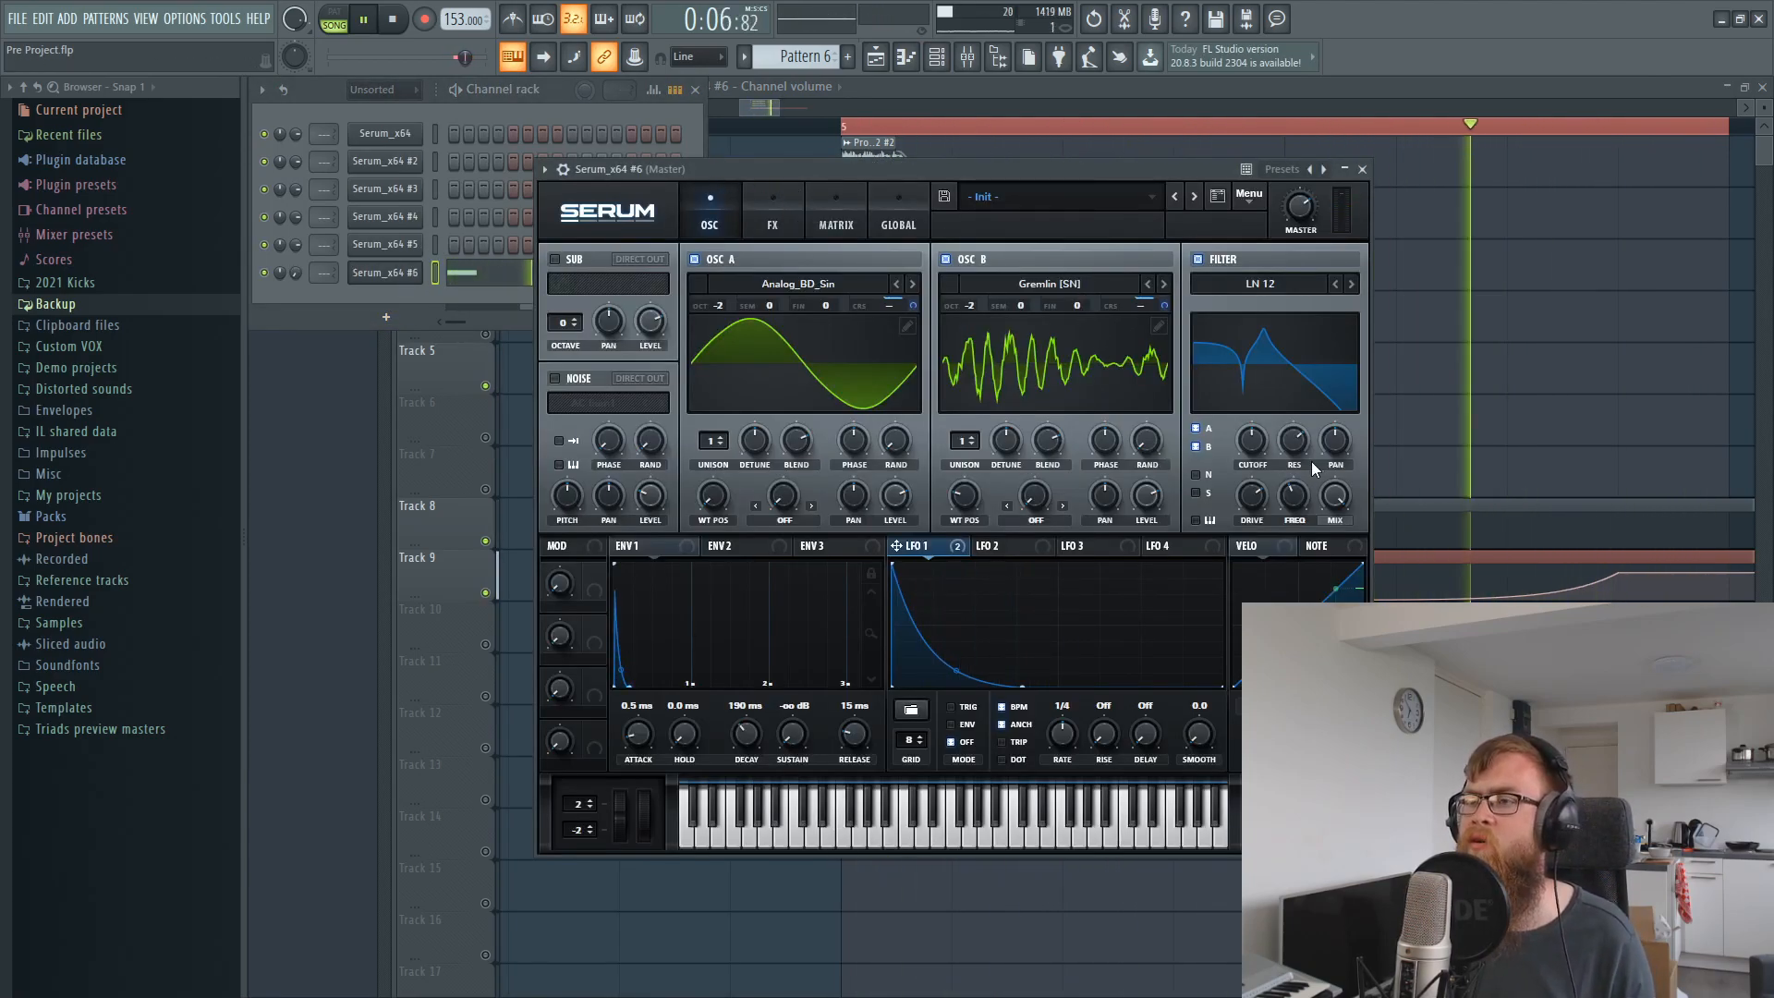
# Set the frequency of the Serum EQ's high band to 782 Hz while auditioning it with the kick attacks.
pyautogui.click(773, 213)
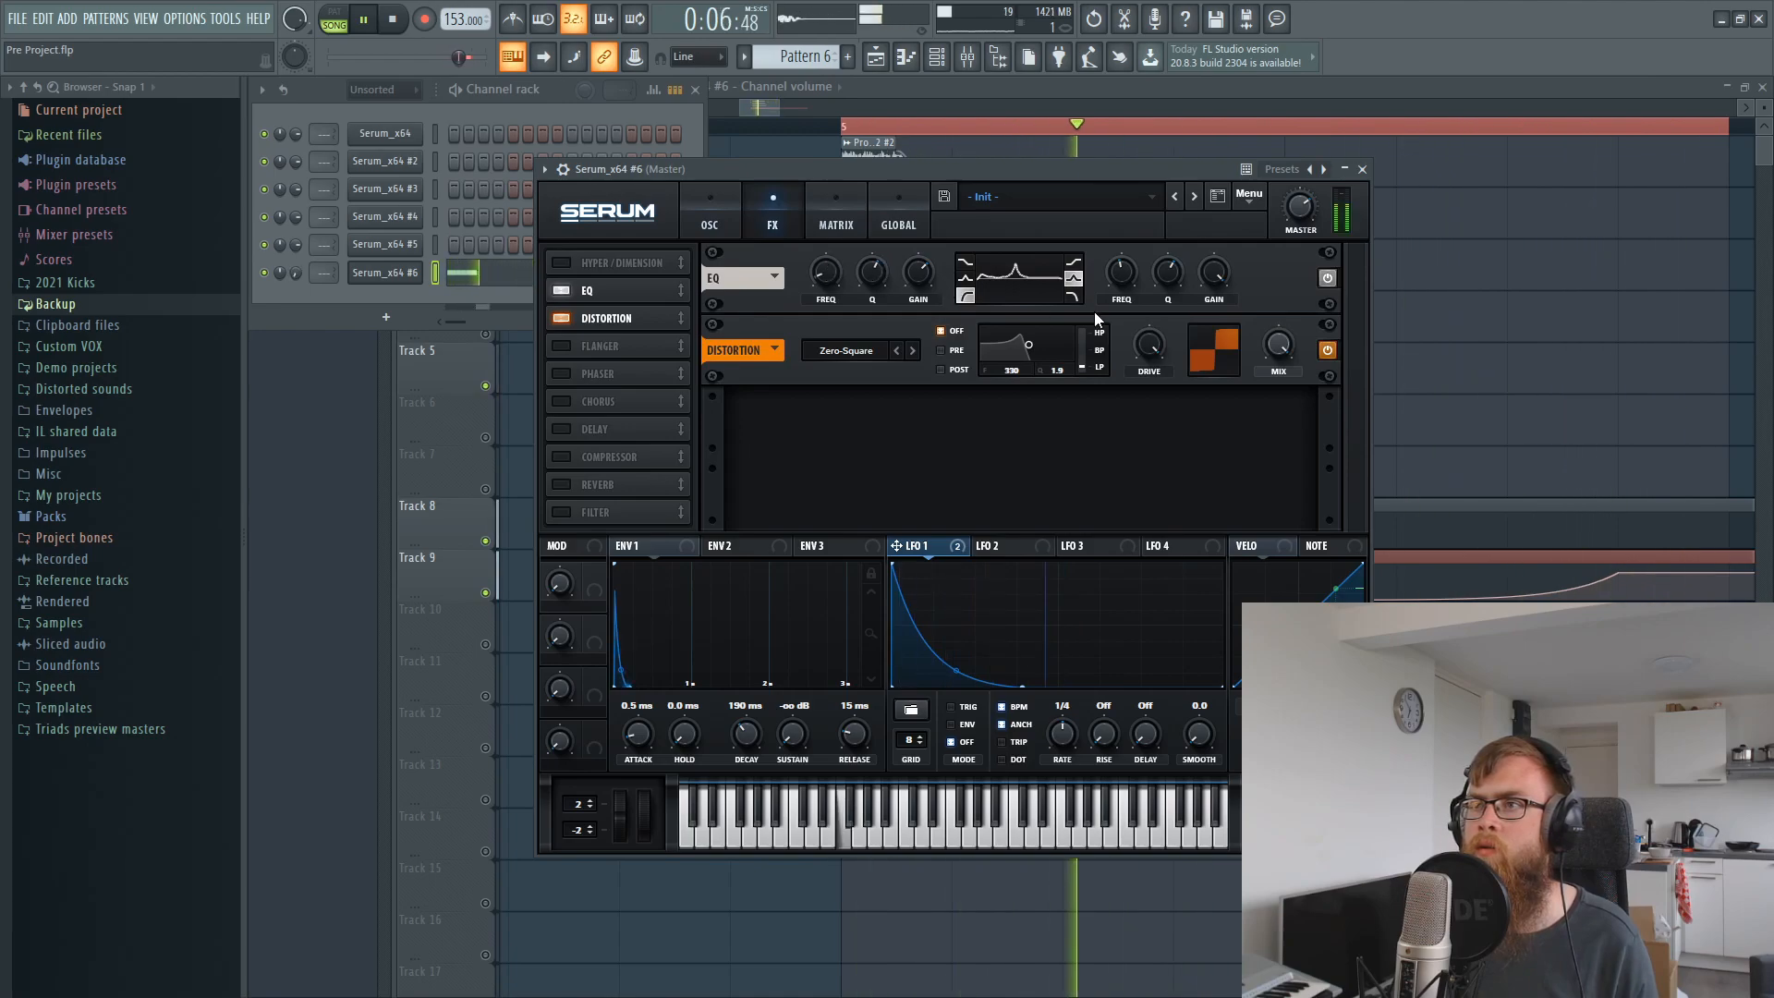
pyautogui.moveTo(1112, 276); pyautogui.dragTo(1125, 265)
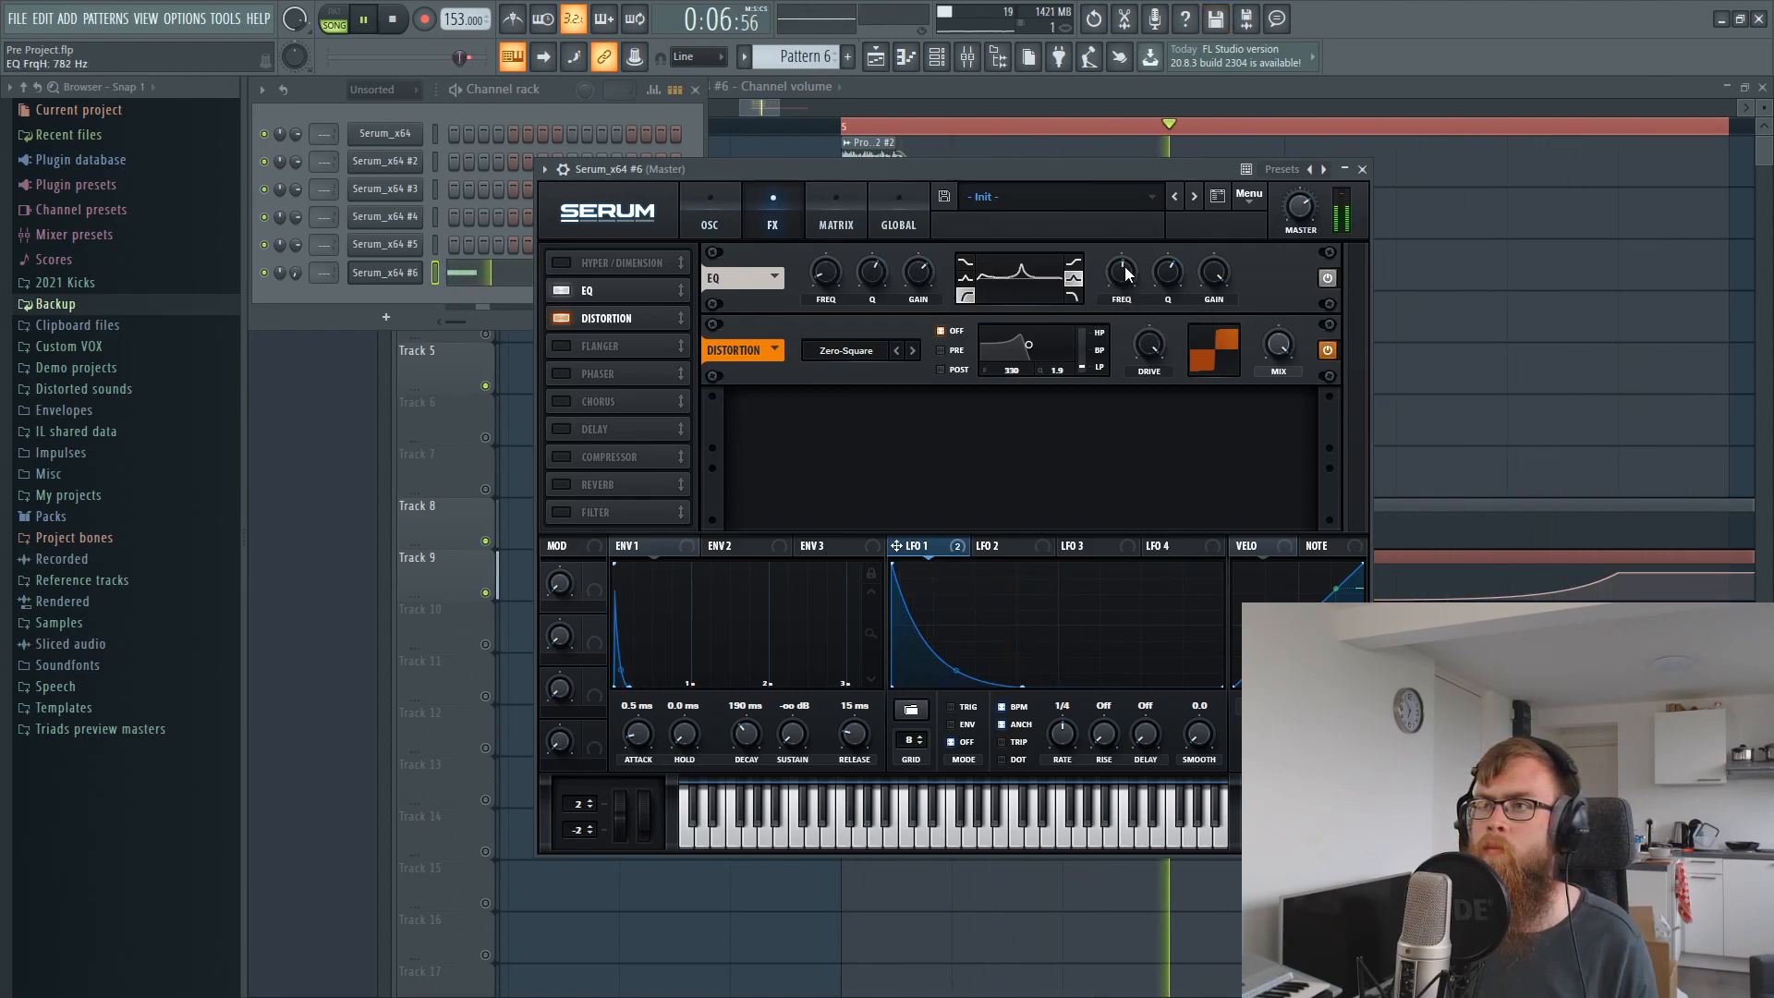
pyautogui.moveTo(1126, 274); pyautogui.dragTo(1122, 267)
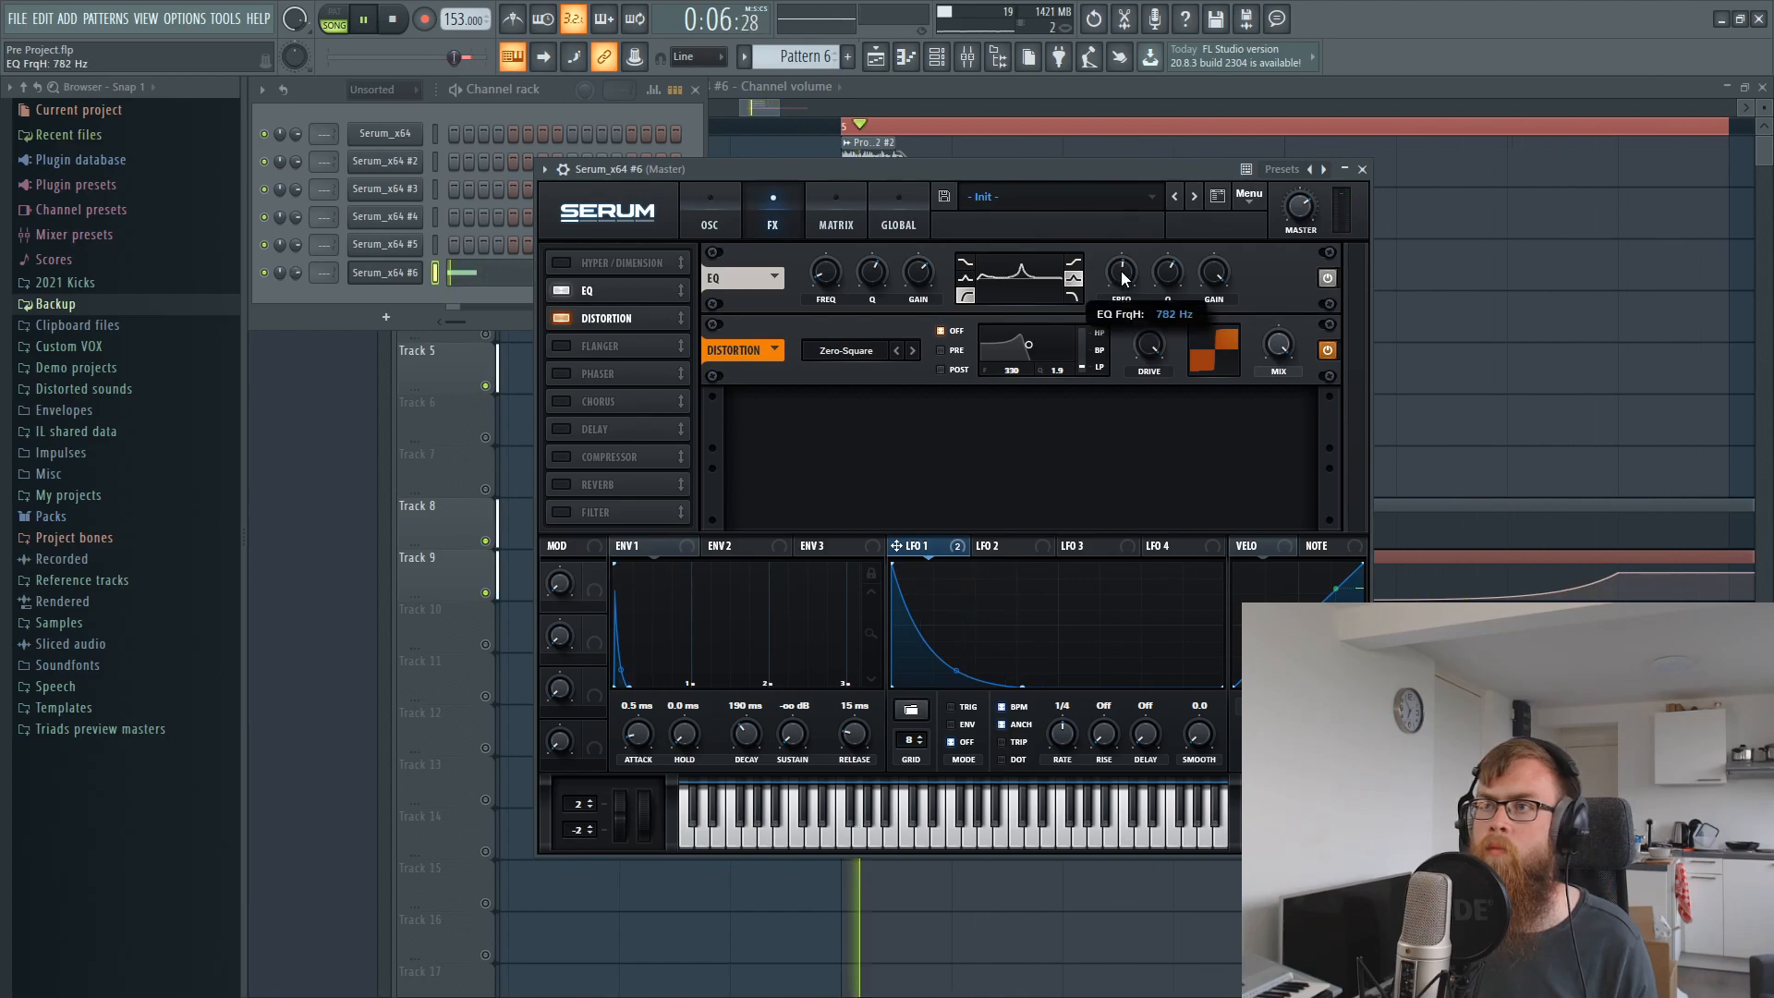
pyautogui.press('space')
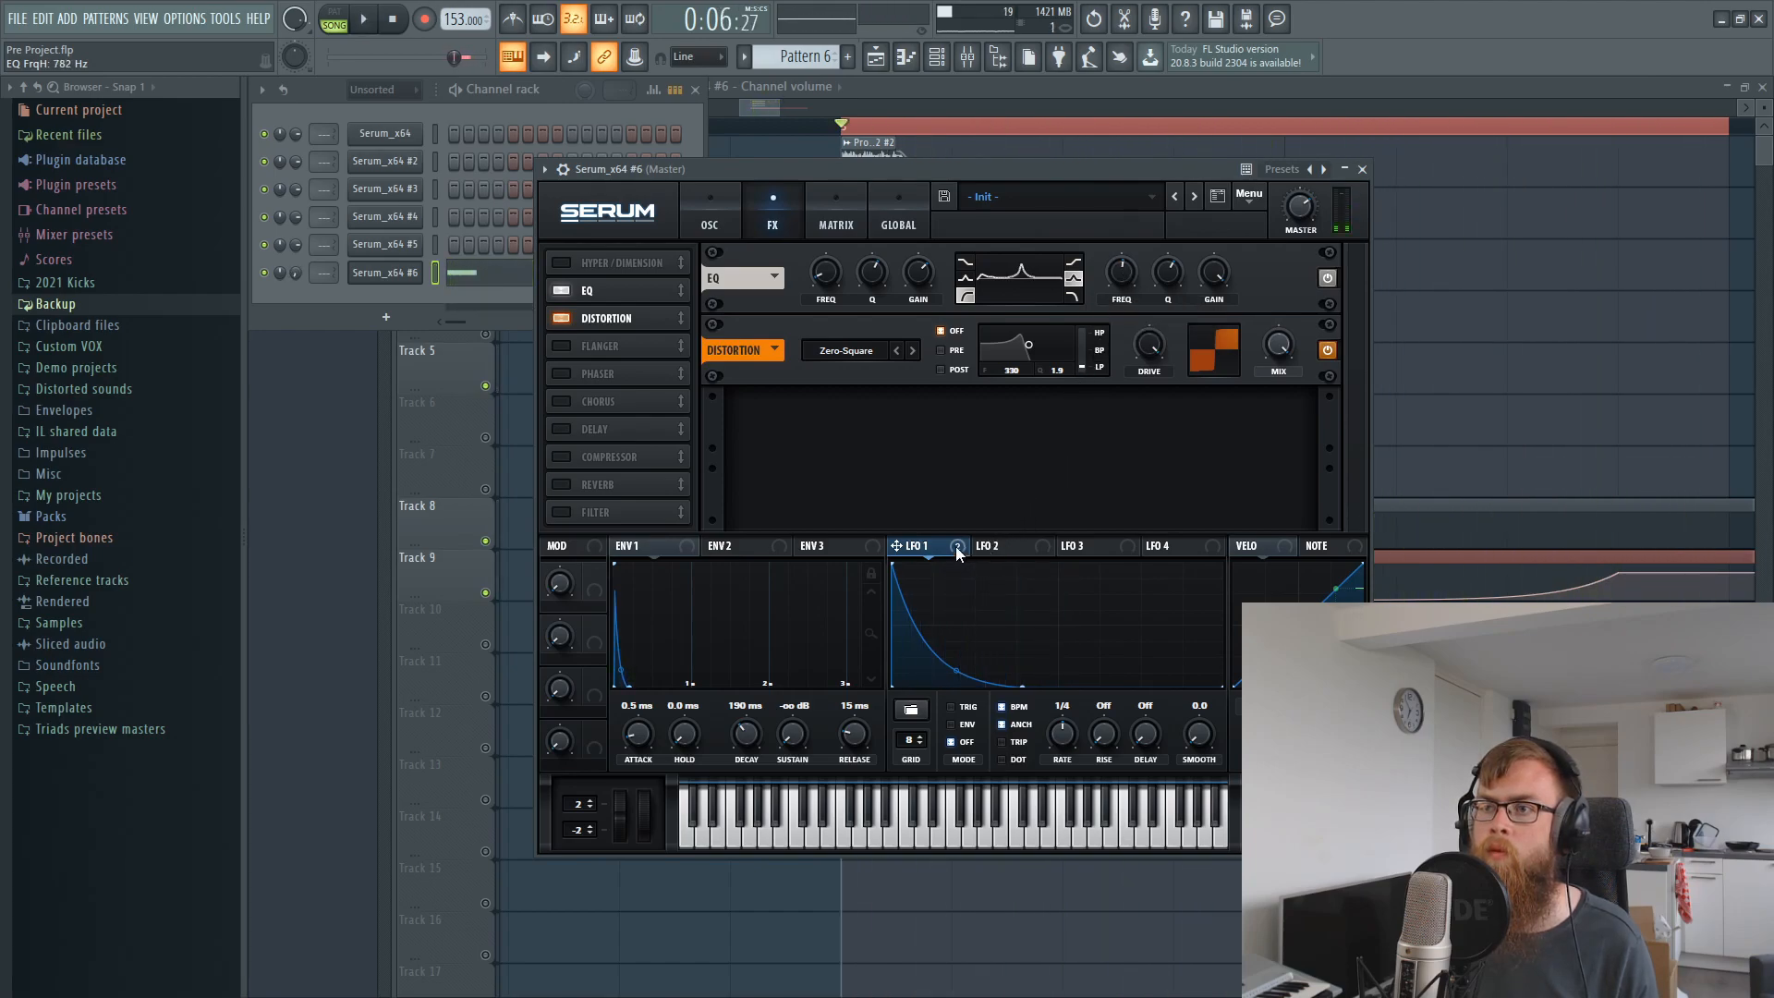
# Modulate the EQ's high-band frequency with LFO 1 at an amount of 2 and audition the result.
pyautogui.moveTo(1039, 310); pyautogui.dragTo(1105, 267)
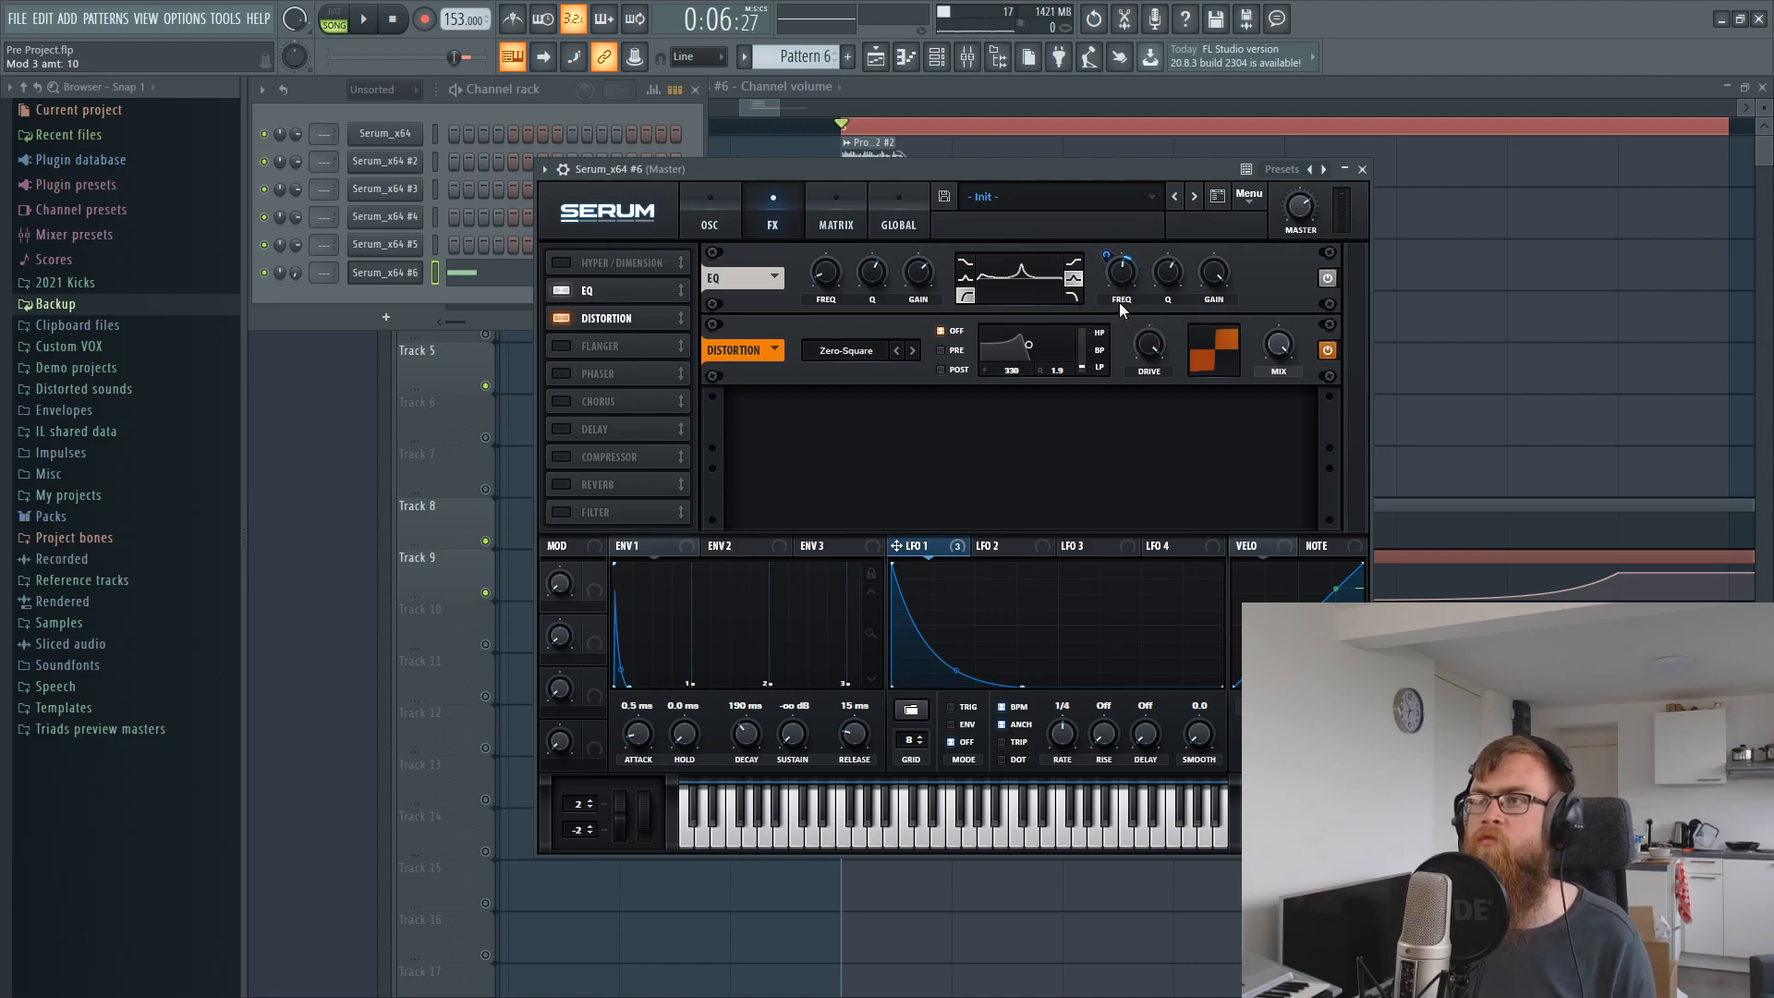
pyautogui.moveTo(1104, 258)
pyautogui.mouseDown()
pyautogui.moveTo(1104, 291)
pyautogui.moveTo(1111, 264)
pyautogui.mouseUp()
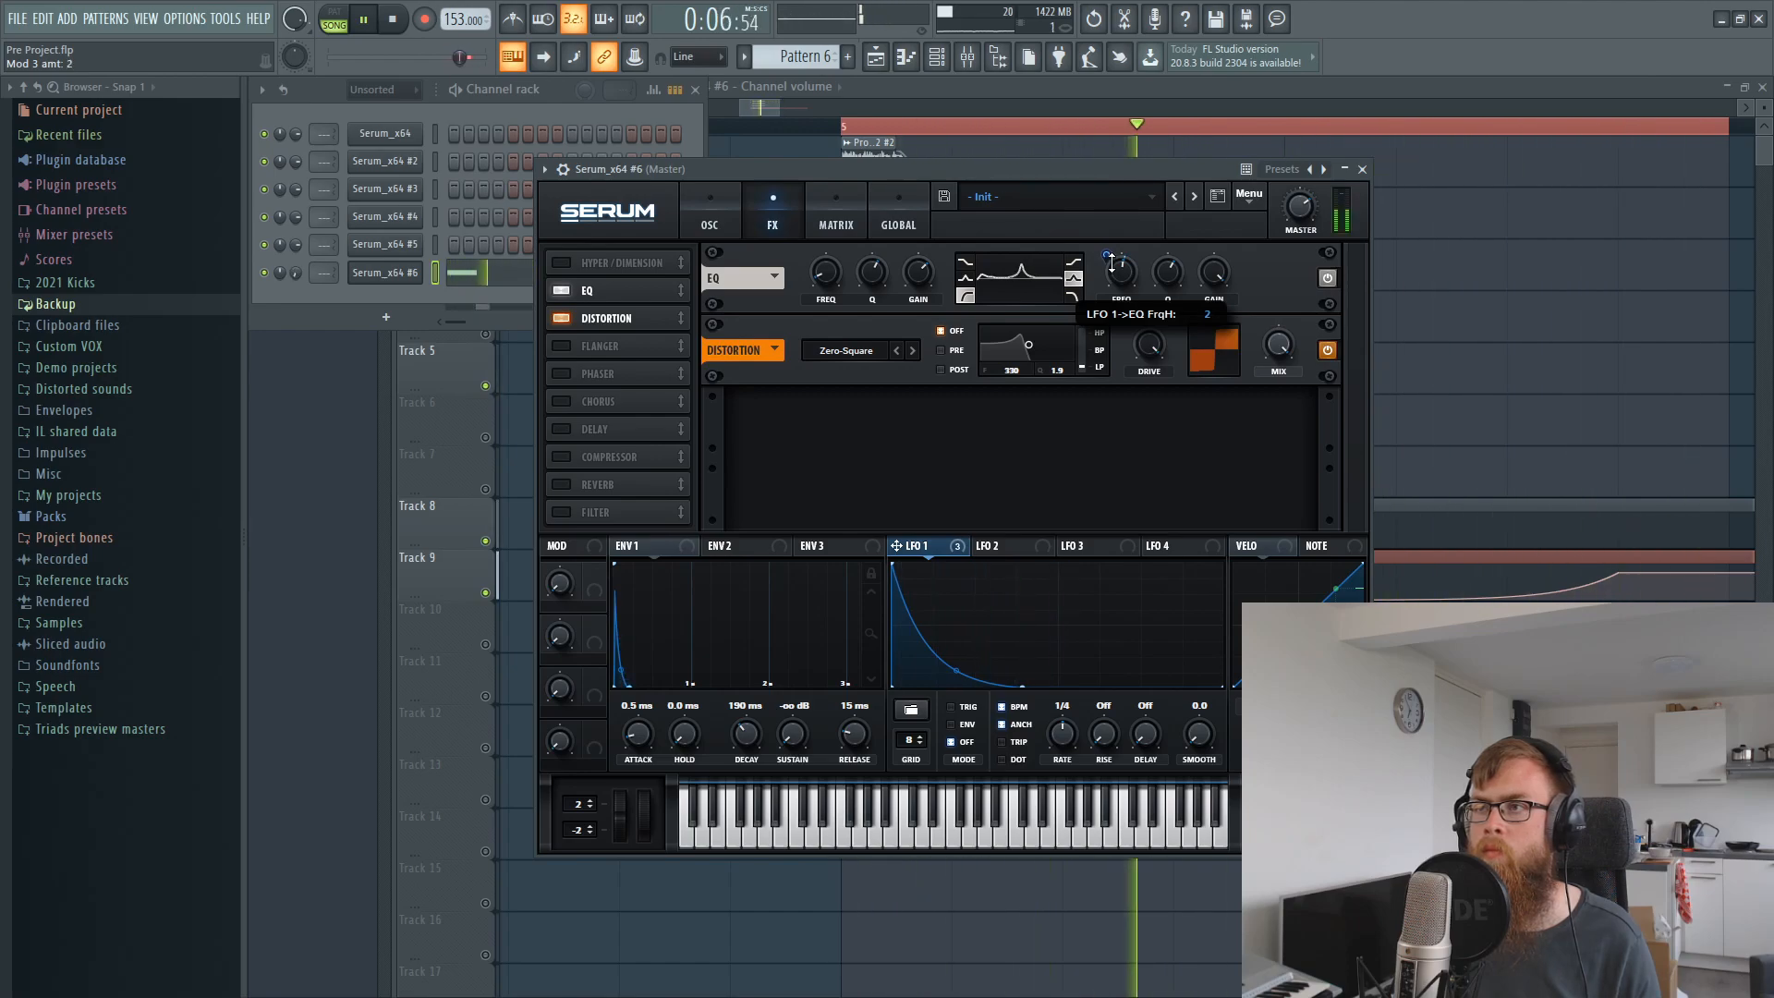
pyautogui.press('space')
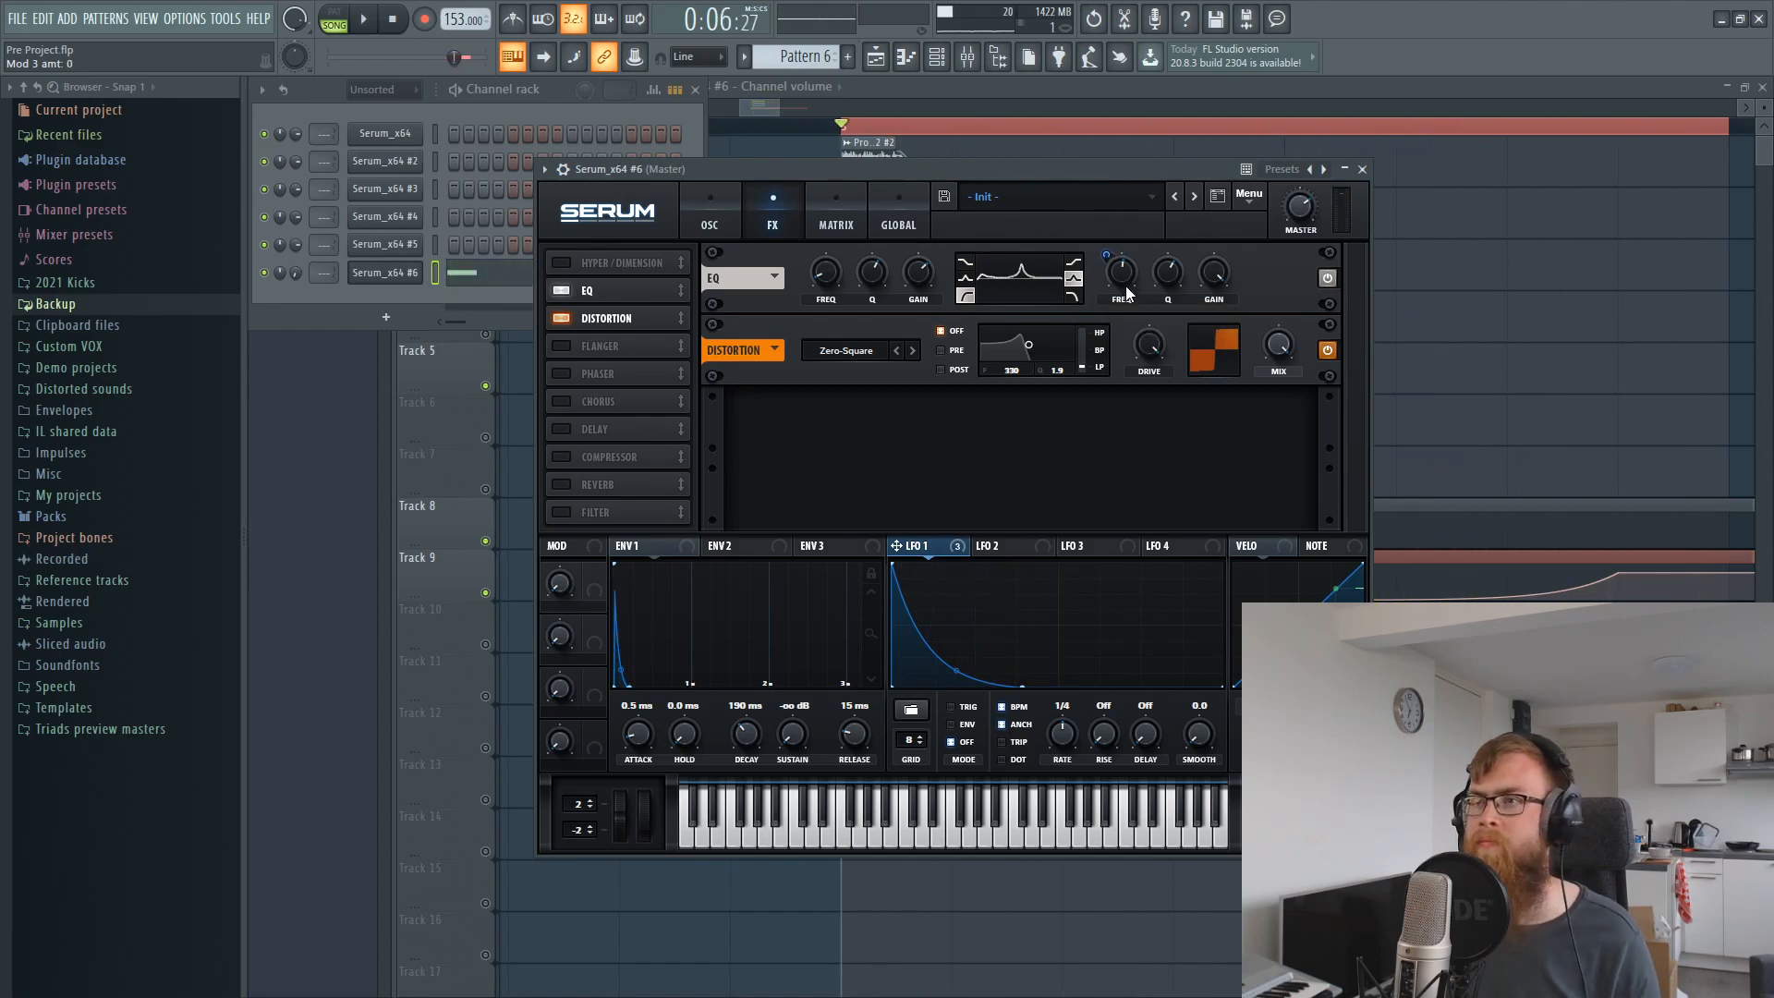
pyautogui.click(956, 547)
pyautogui.press('space')
pyautogui.click(960, 617)
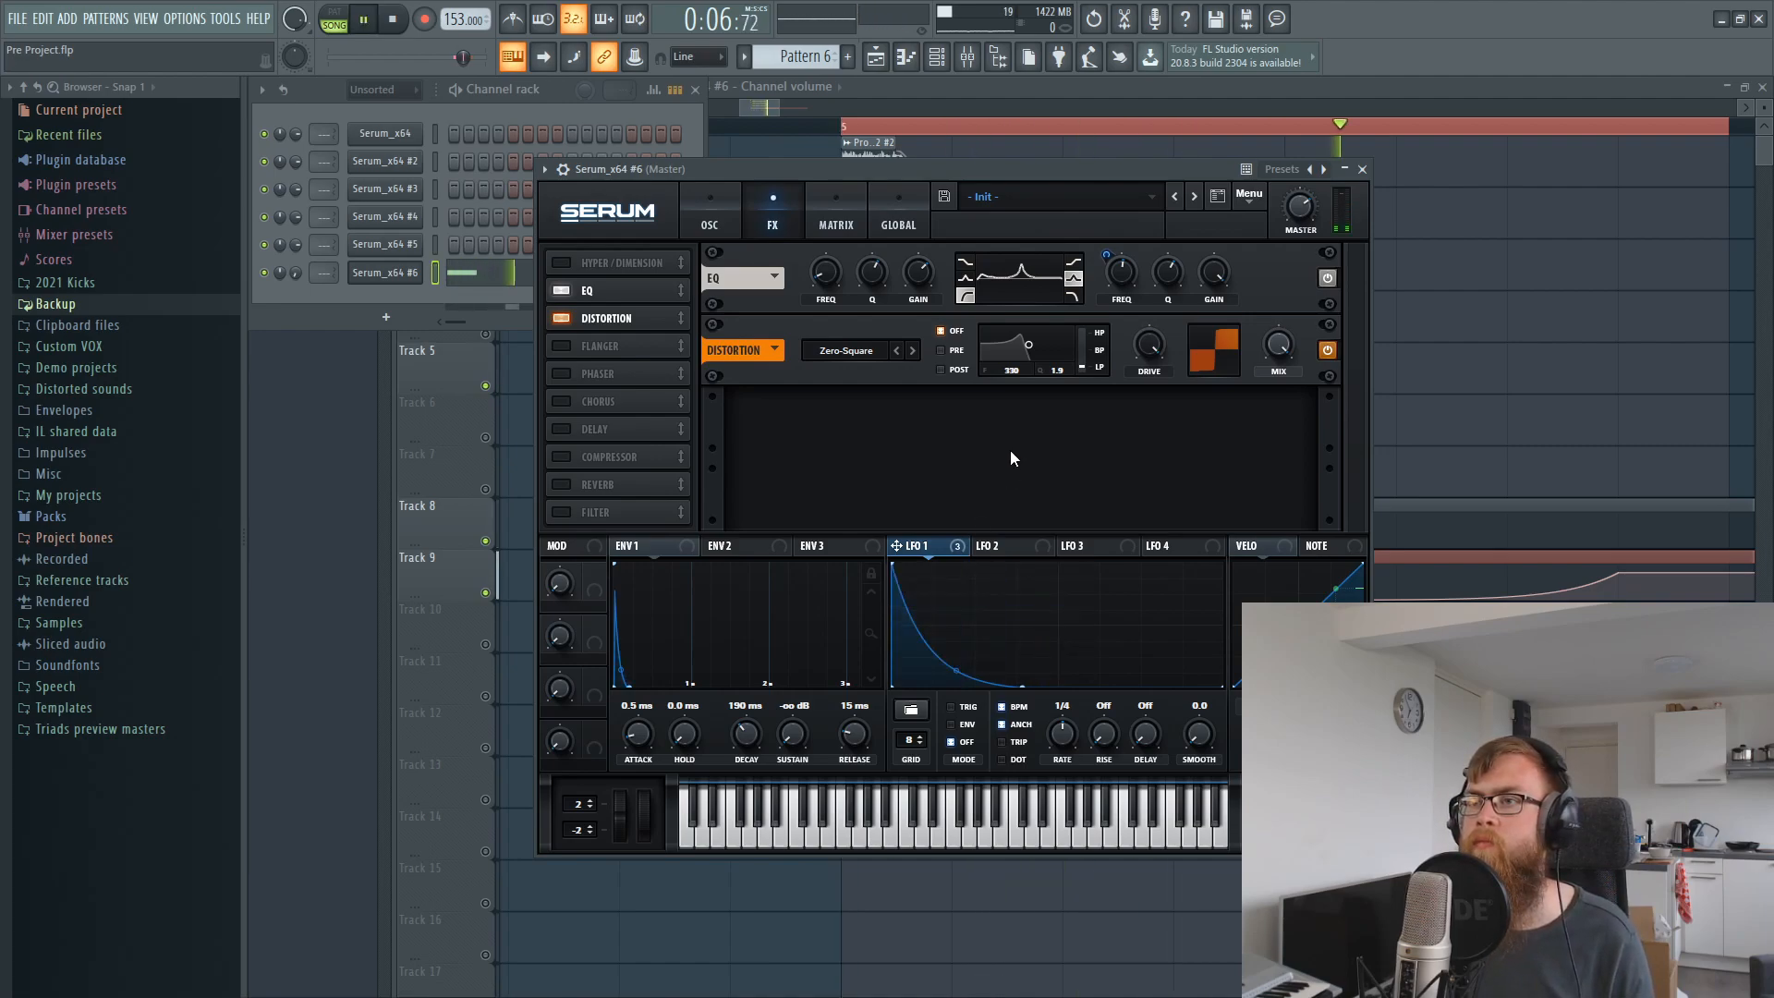
pyautogui.press('space')
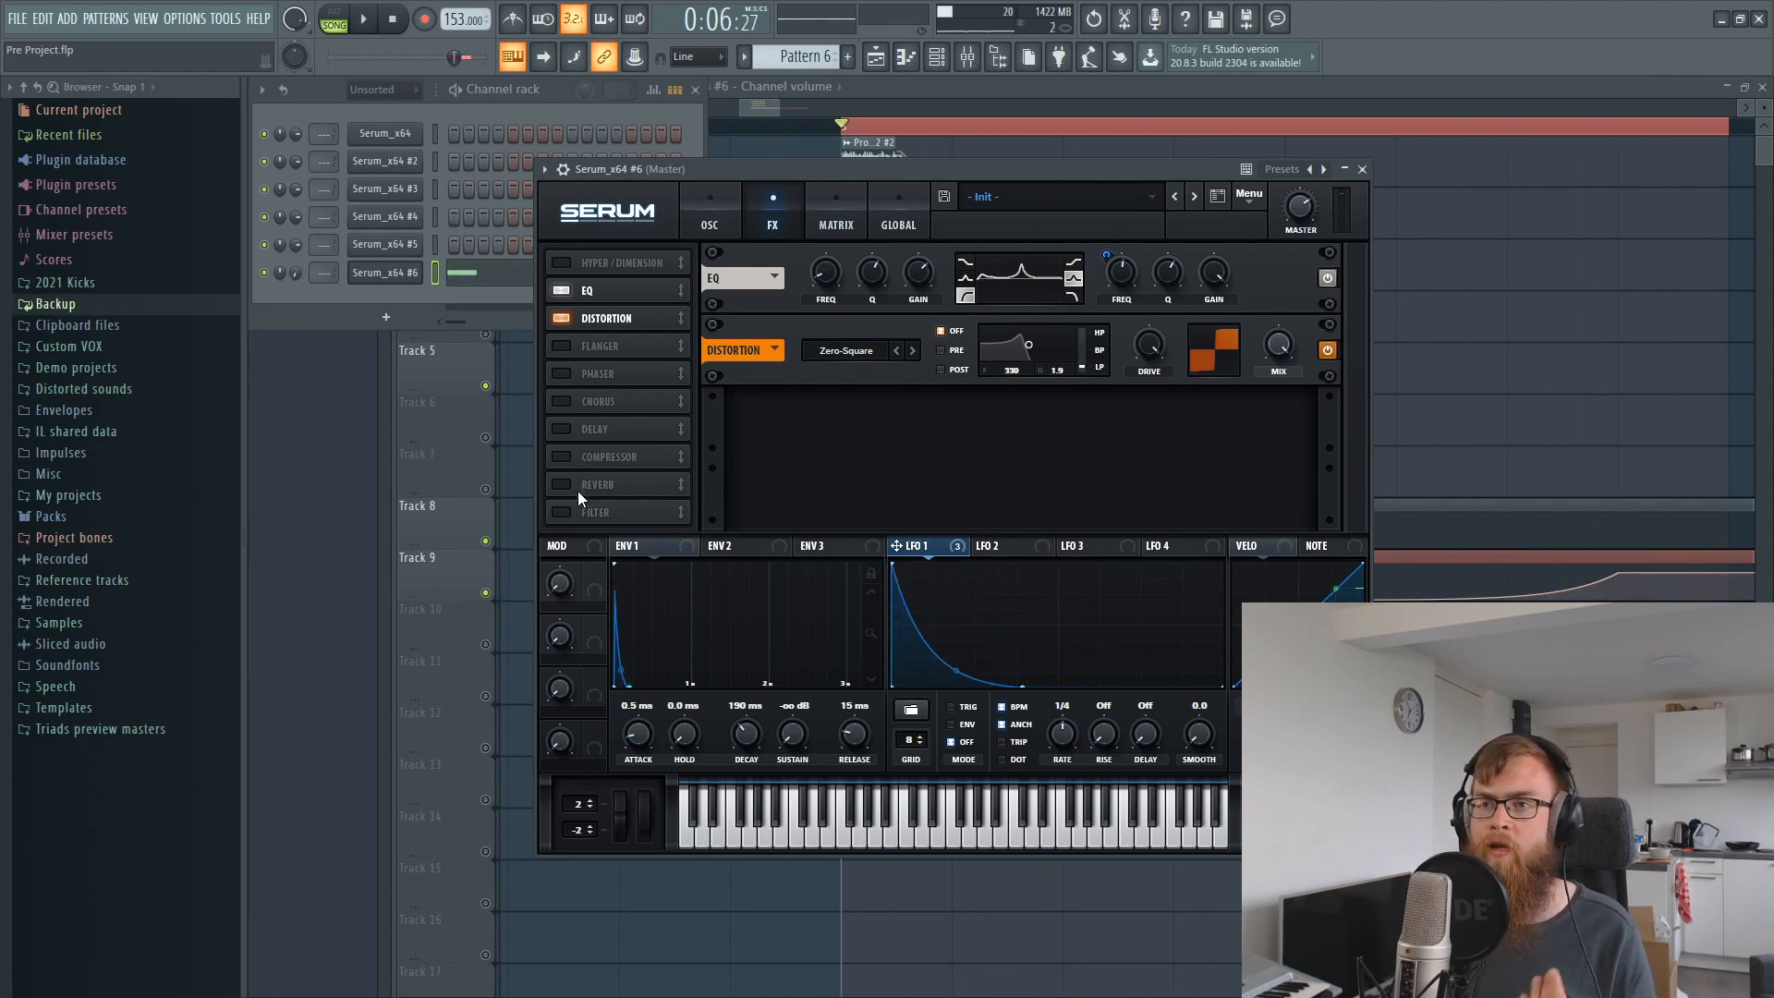
# Enable the Filter effect, place it between the EQ and the Distortion, and set its type to Cmb +.
pyautogui.click(577, 512)
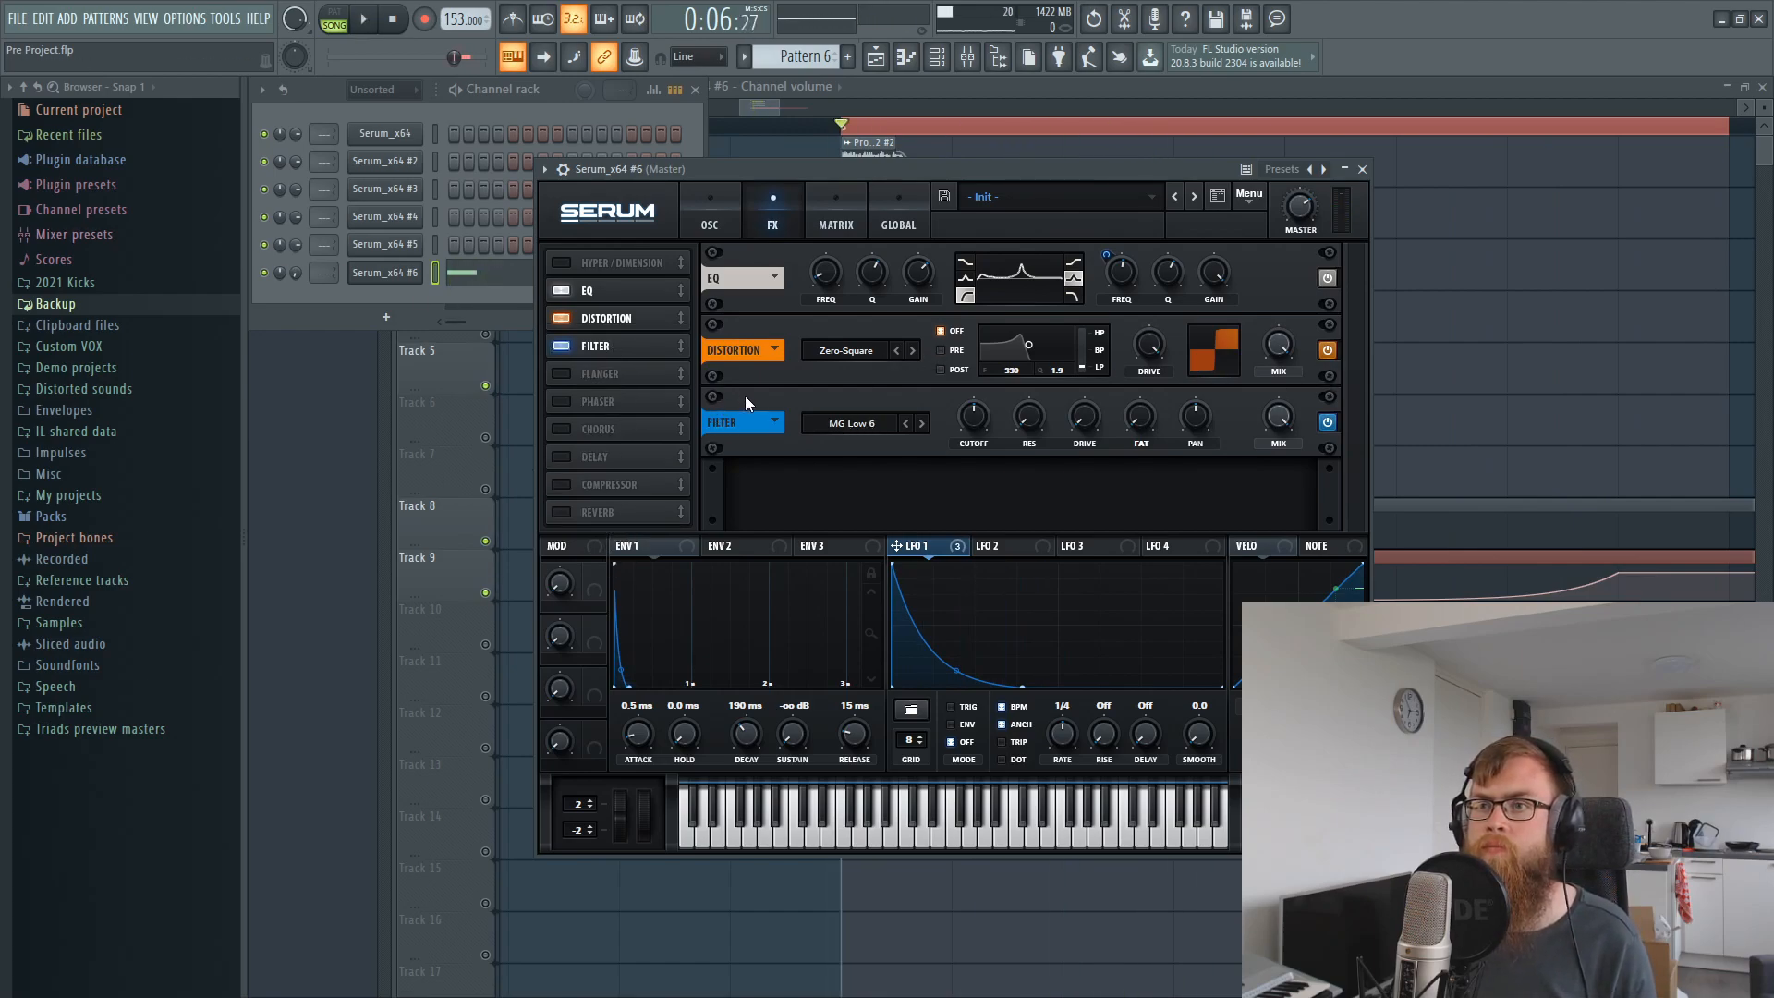
pyautogui.moveTo(629, 353); pyautogui.dragTo(645, 315)
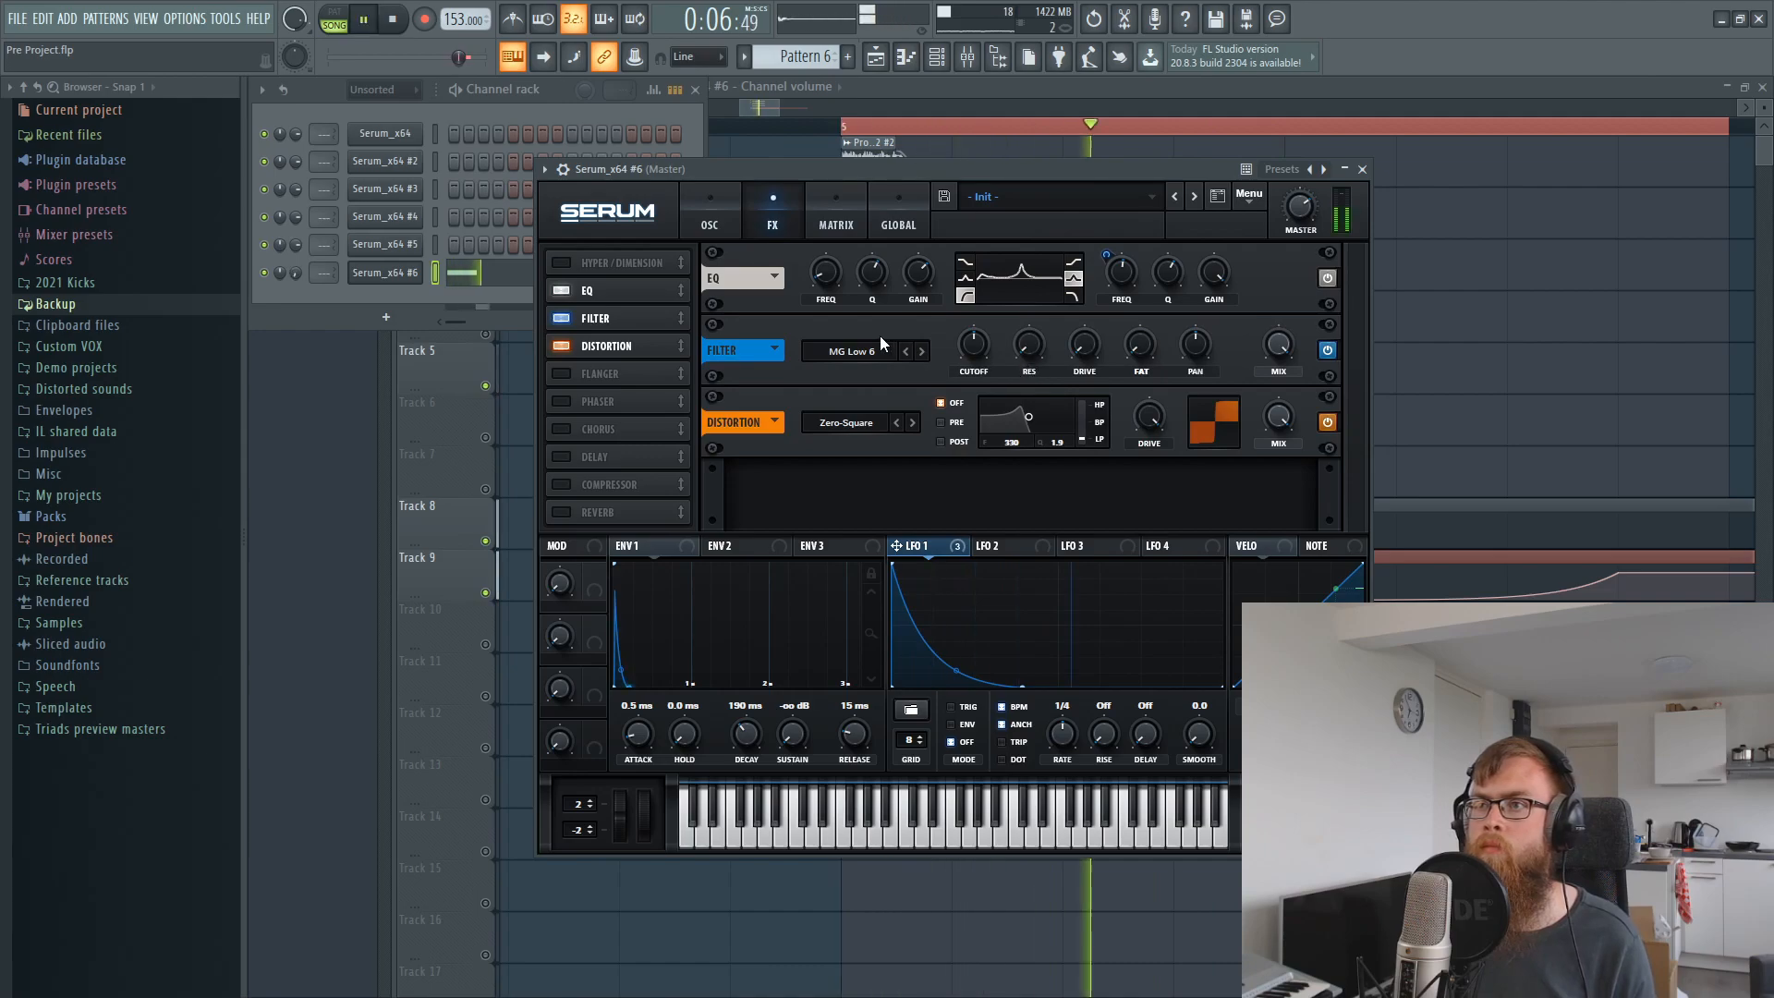
pyautogui.moveTo(879, 413)
pyautogui.click(985, 349)
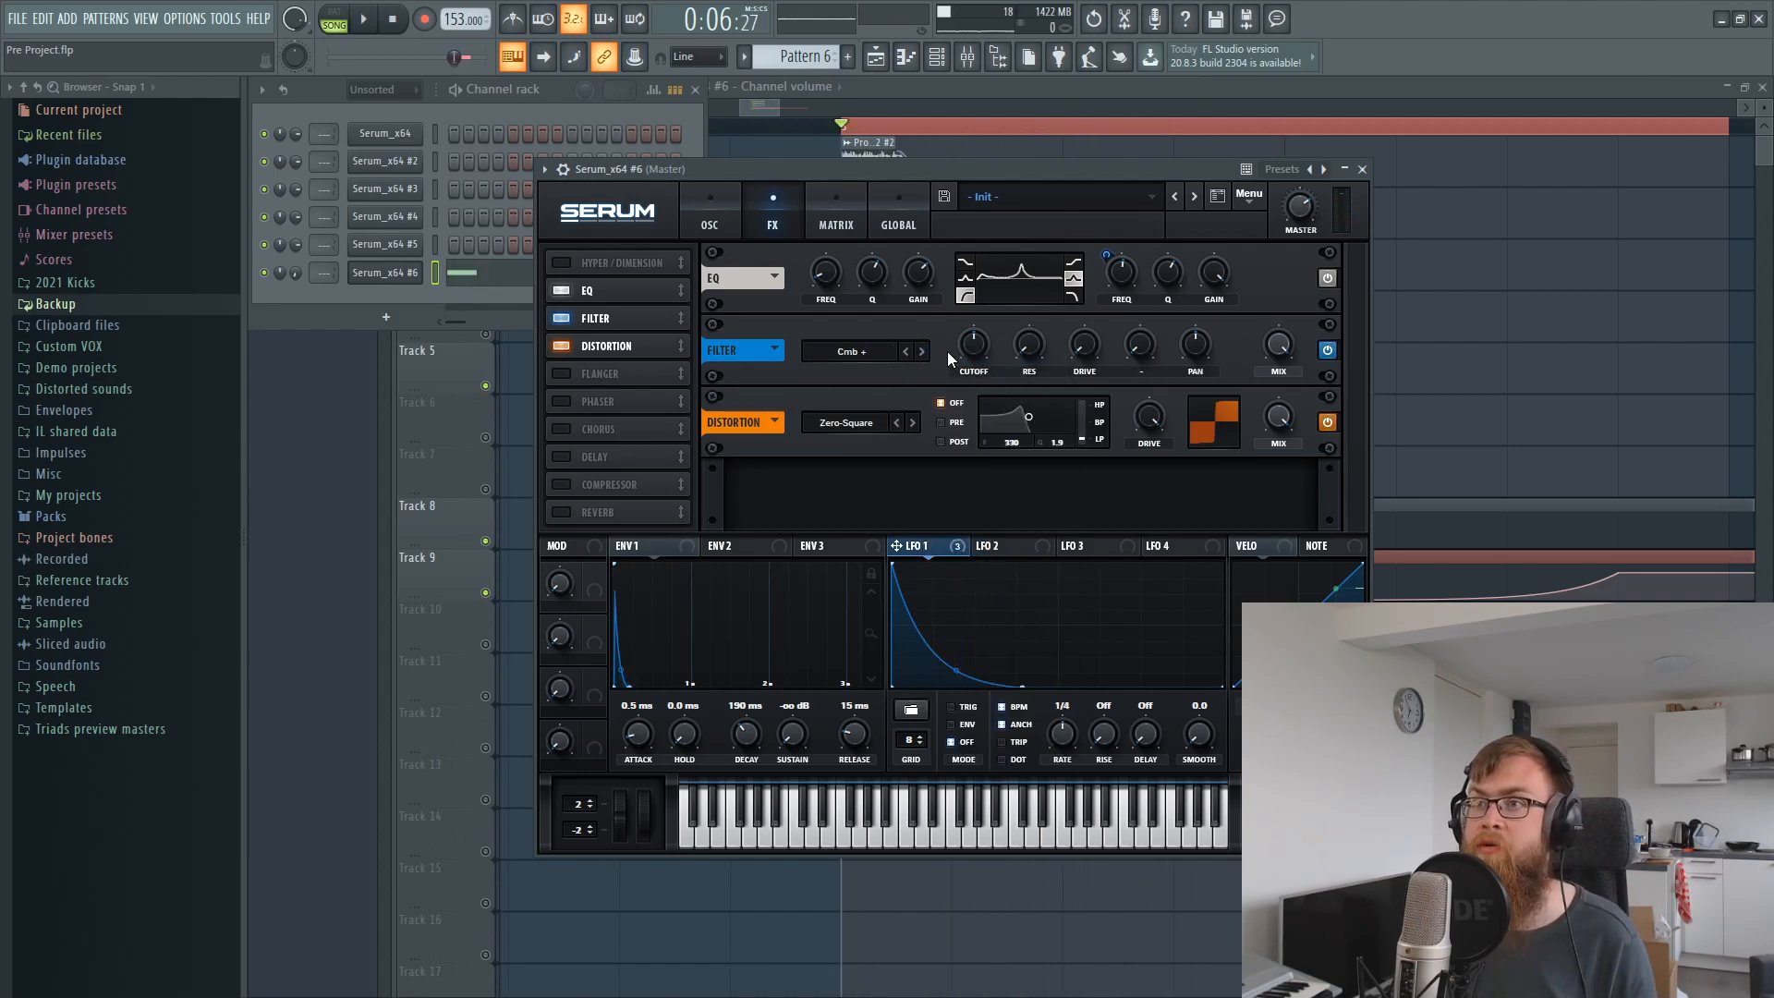
# Set the Filter effect's cutoff to 33 Hz and adjust its resonance while auditioning the layer with the kick.
pyautogui.press('space')
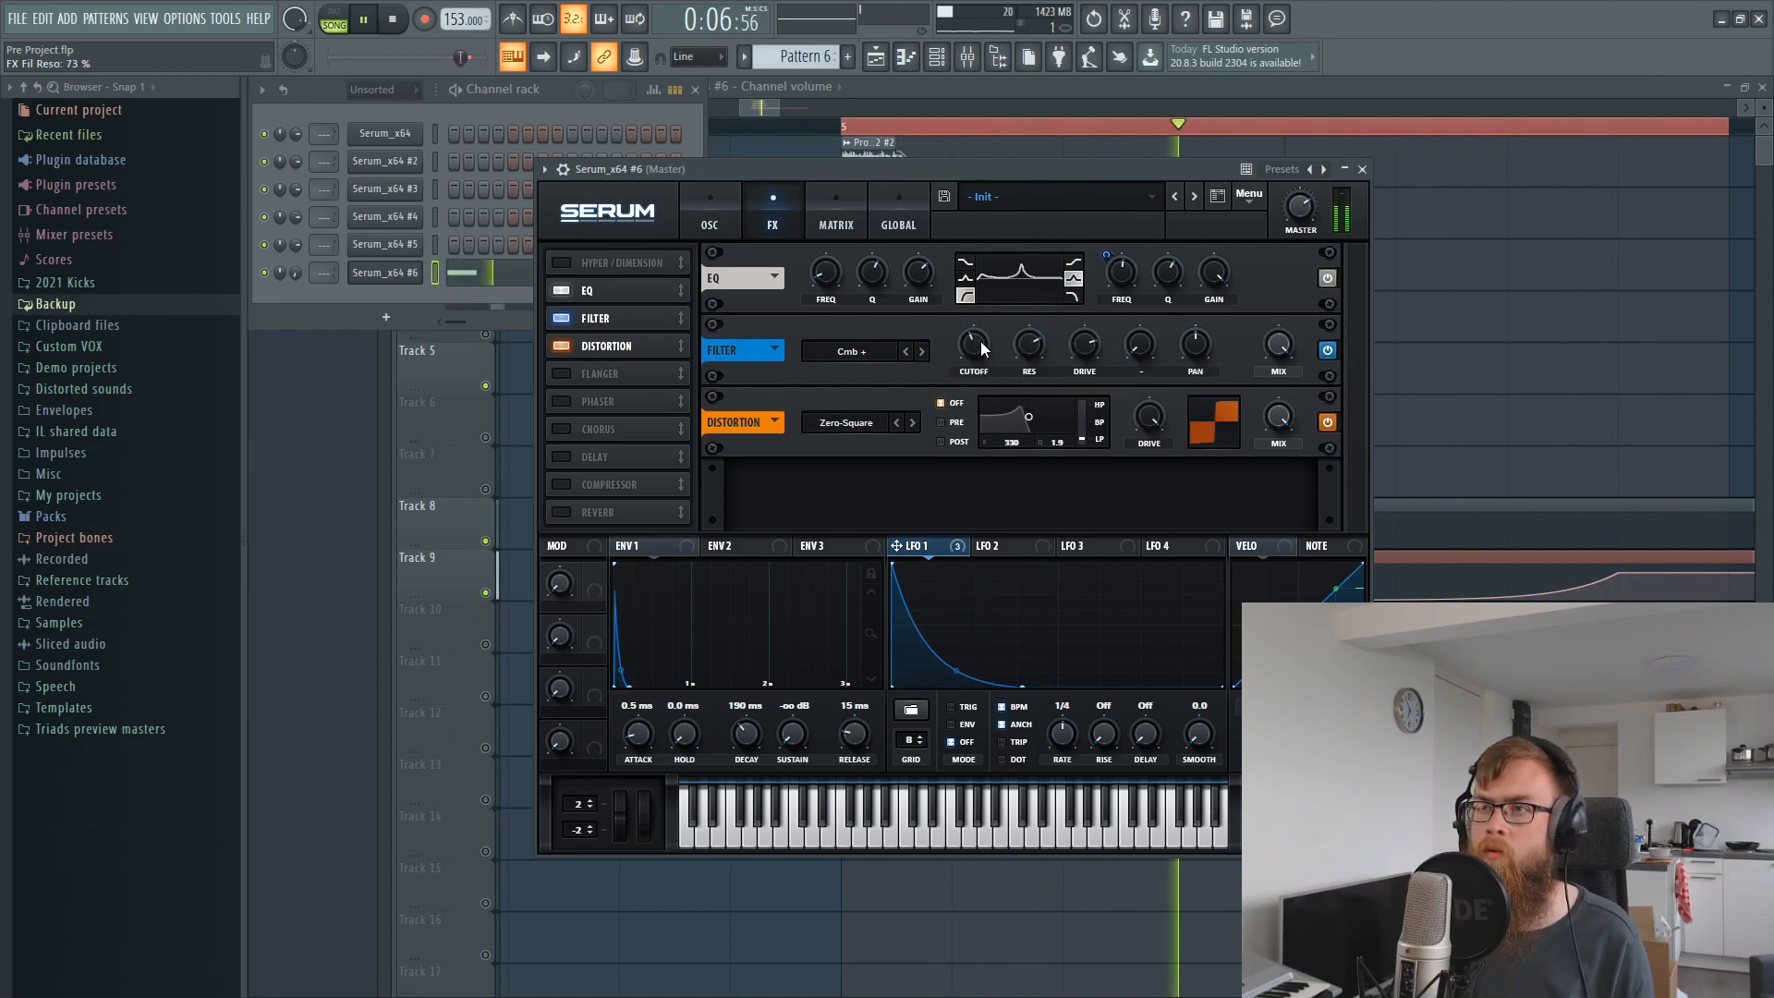
pyautogui.moveTo(978, 336)
pyautogui.mouseDown()
pyautogui.moveTo(975, 368)
pyautogui.moveTo(975, 352)
pyautogui.mouseUp()
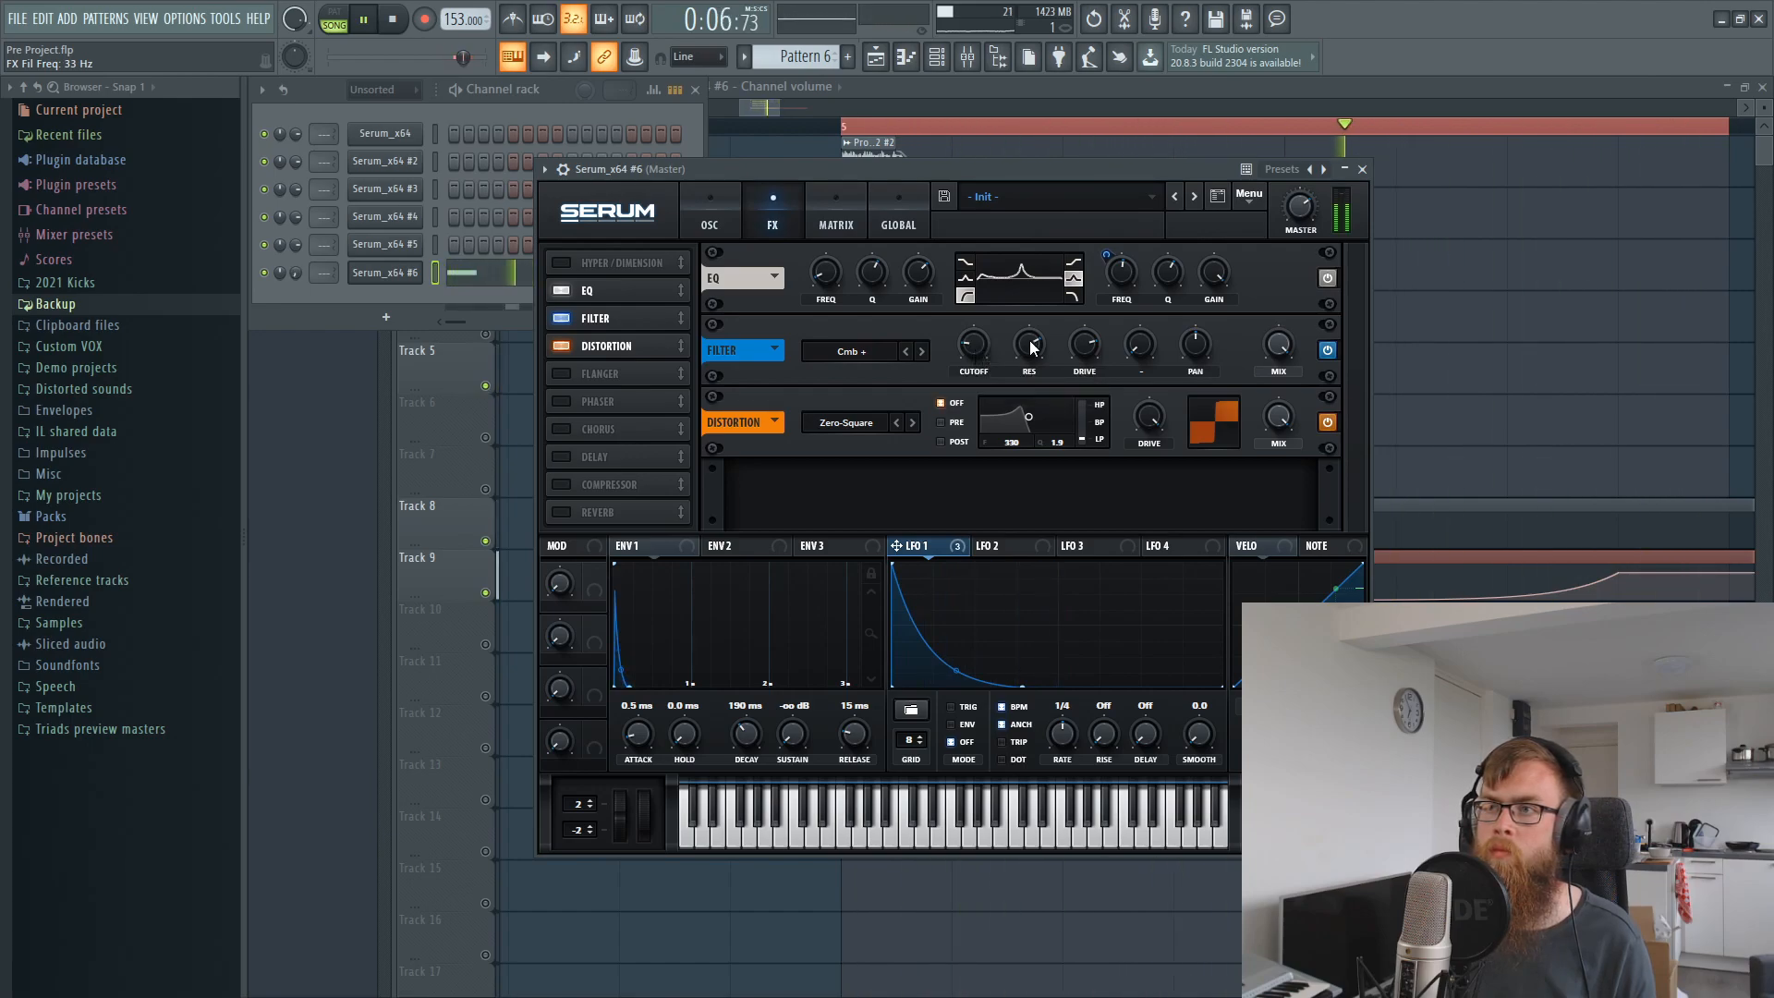
pyautogui.moveTo(1036, 384)
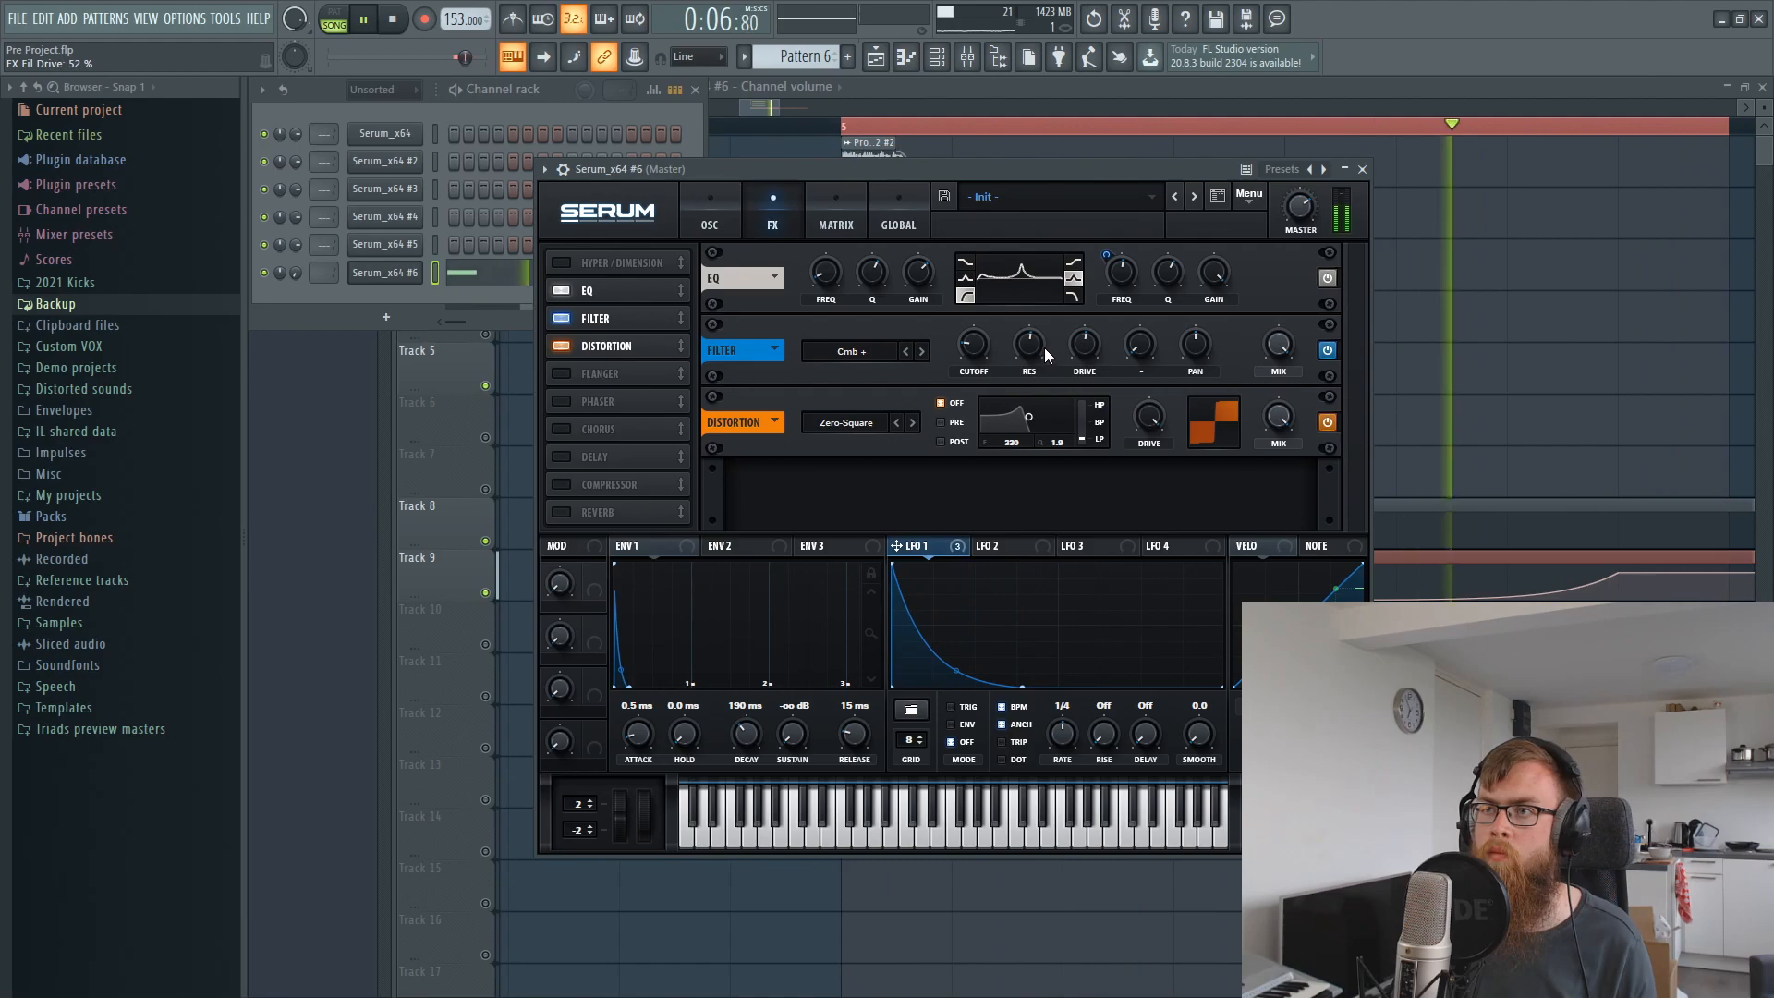
pyautogui.moveTo(1024, 349); pyautogui.dragTo(1047, 317)
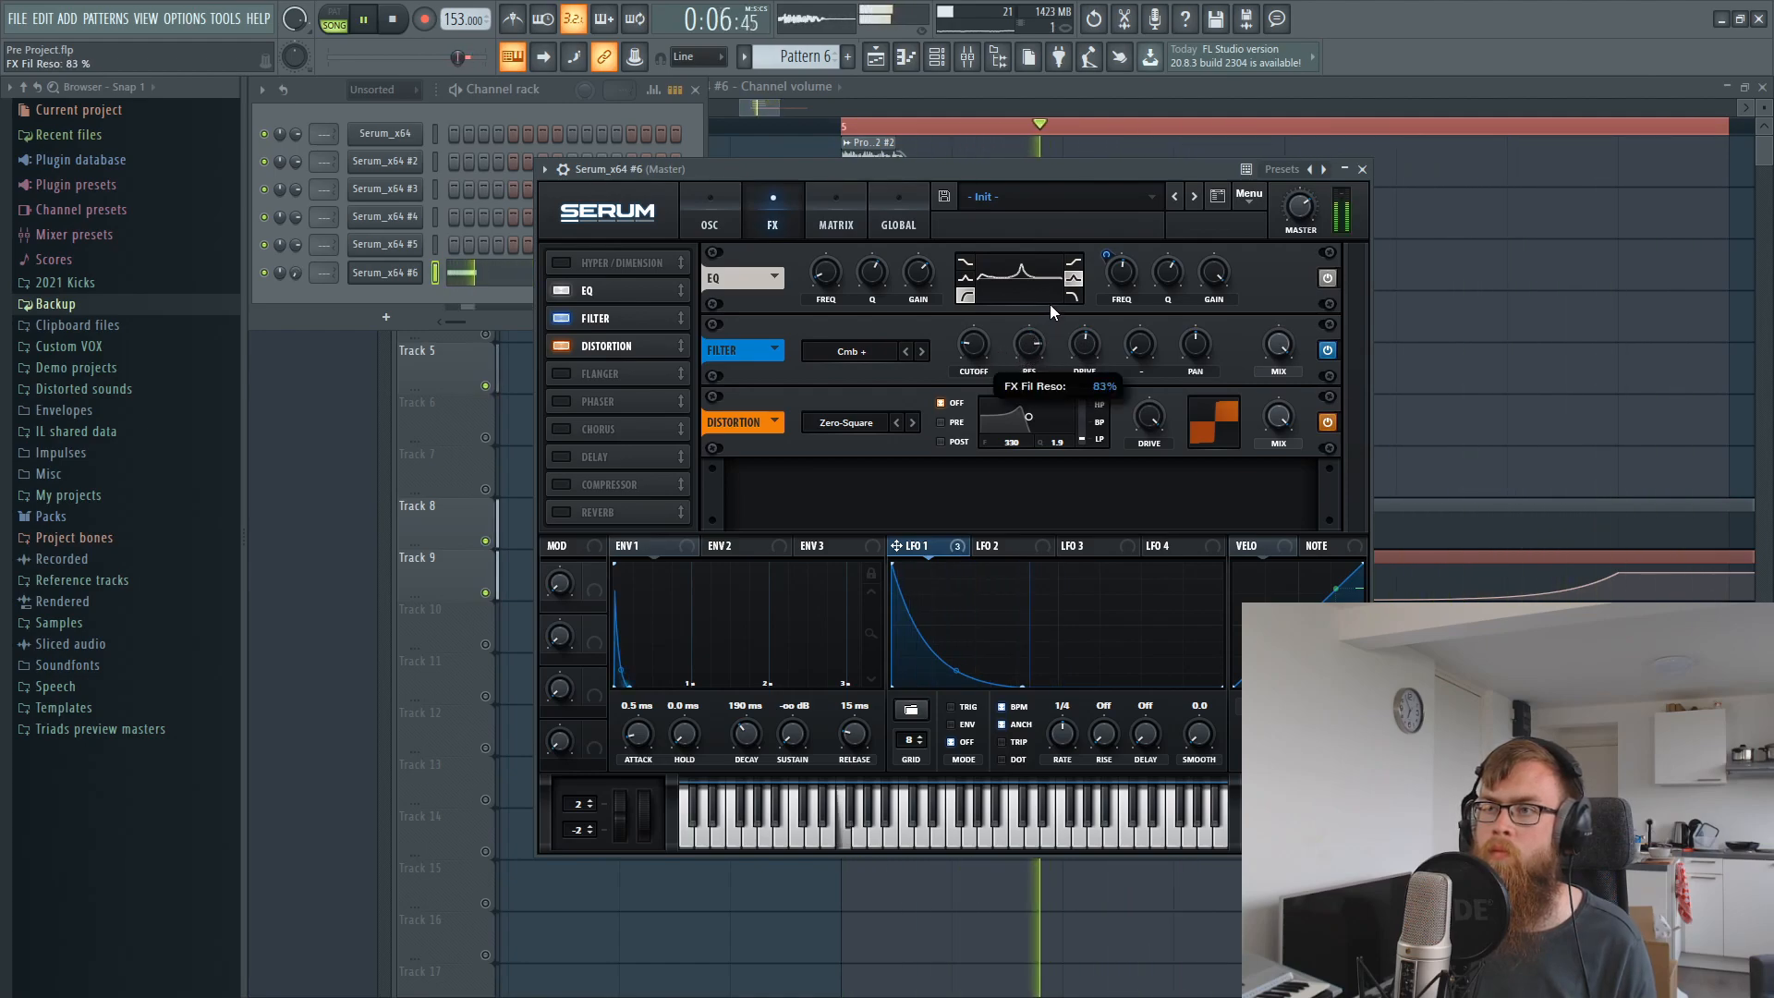
pyautogui.moveTo(1020, 344); pyautogui.dragTo(1024, 364)
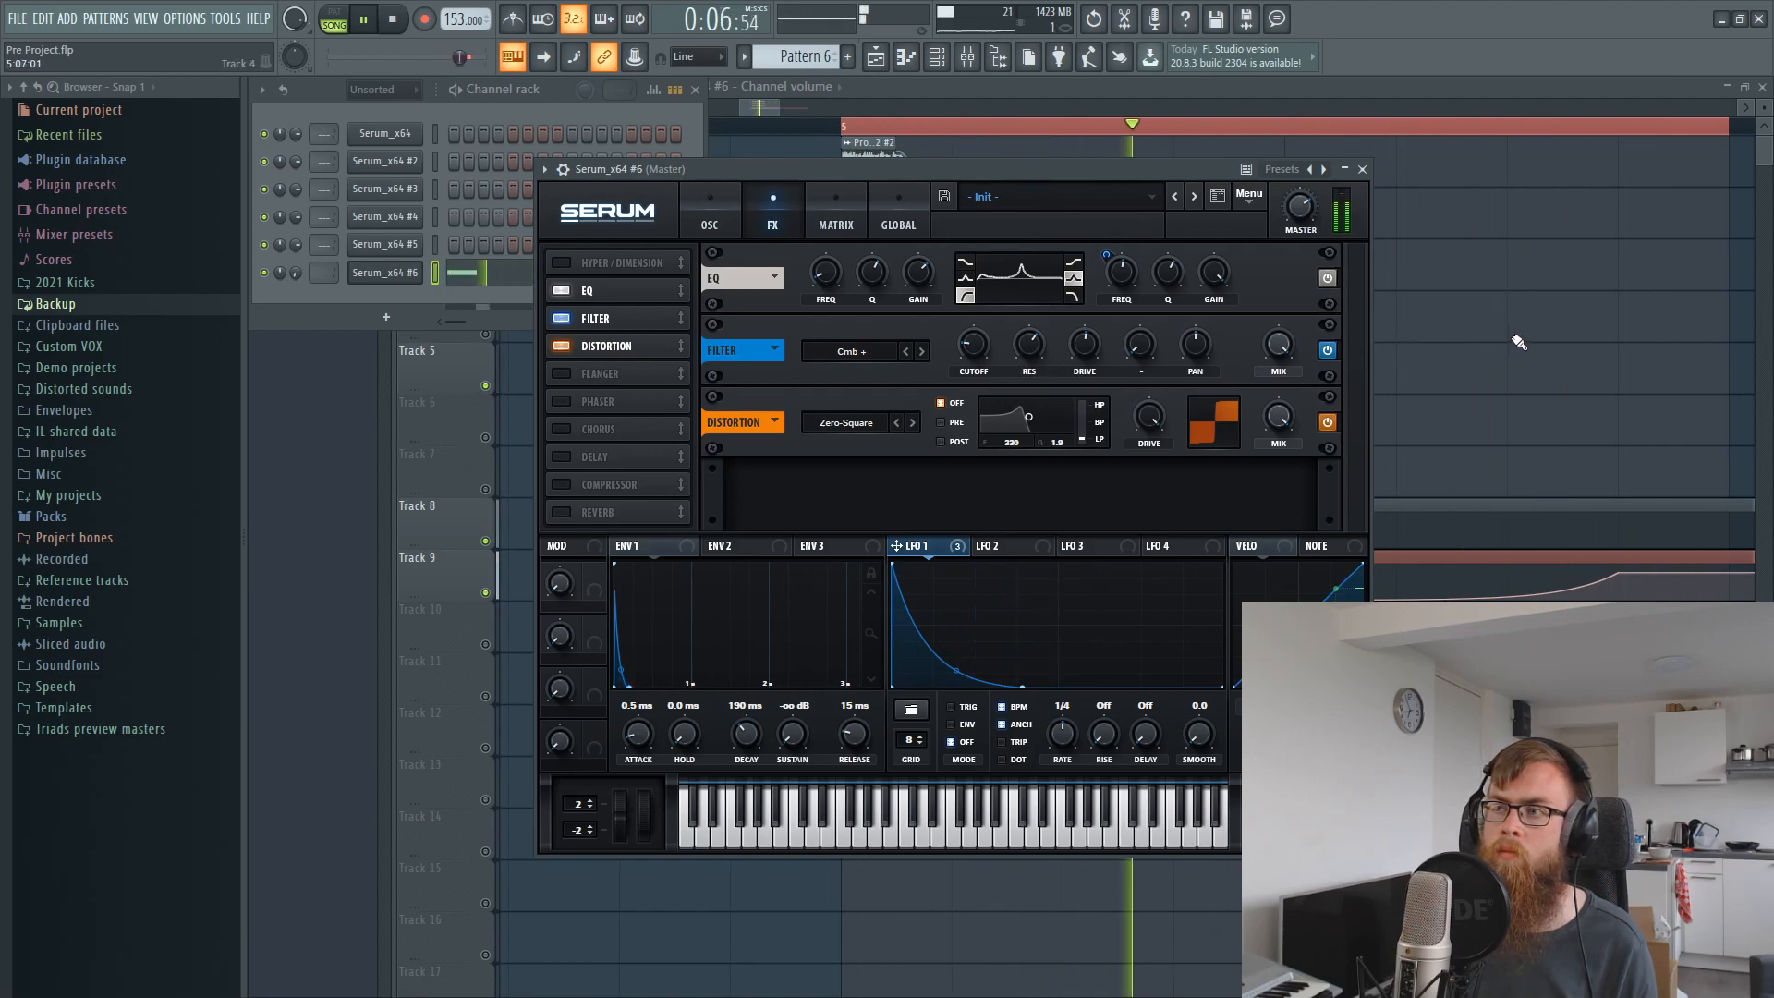
# Stop playback and leave only playlist Tracks 8 and 9 enabled.
pyautogui.rightClick(1561, 338)
pyautogui.press('space')
pyautogui.rightClick(485, 543)
pyautogui.click(486, 592)
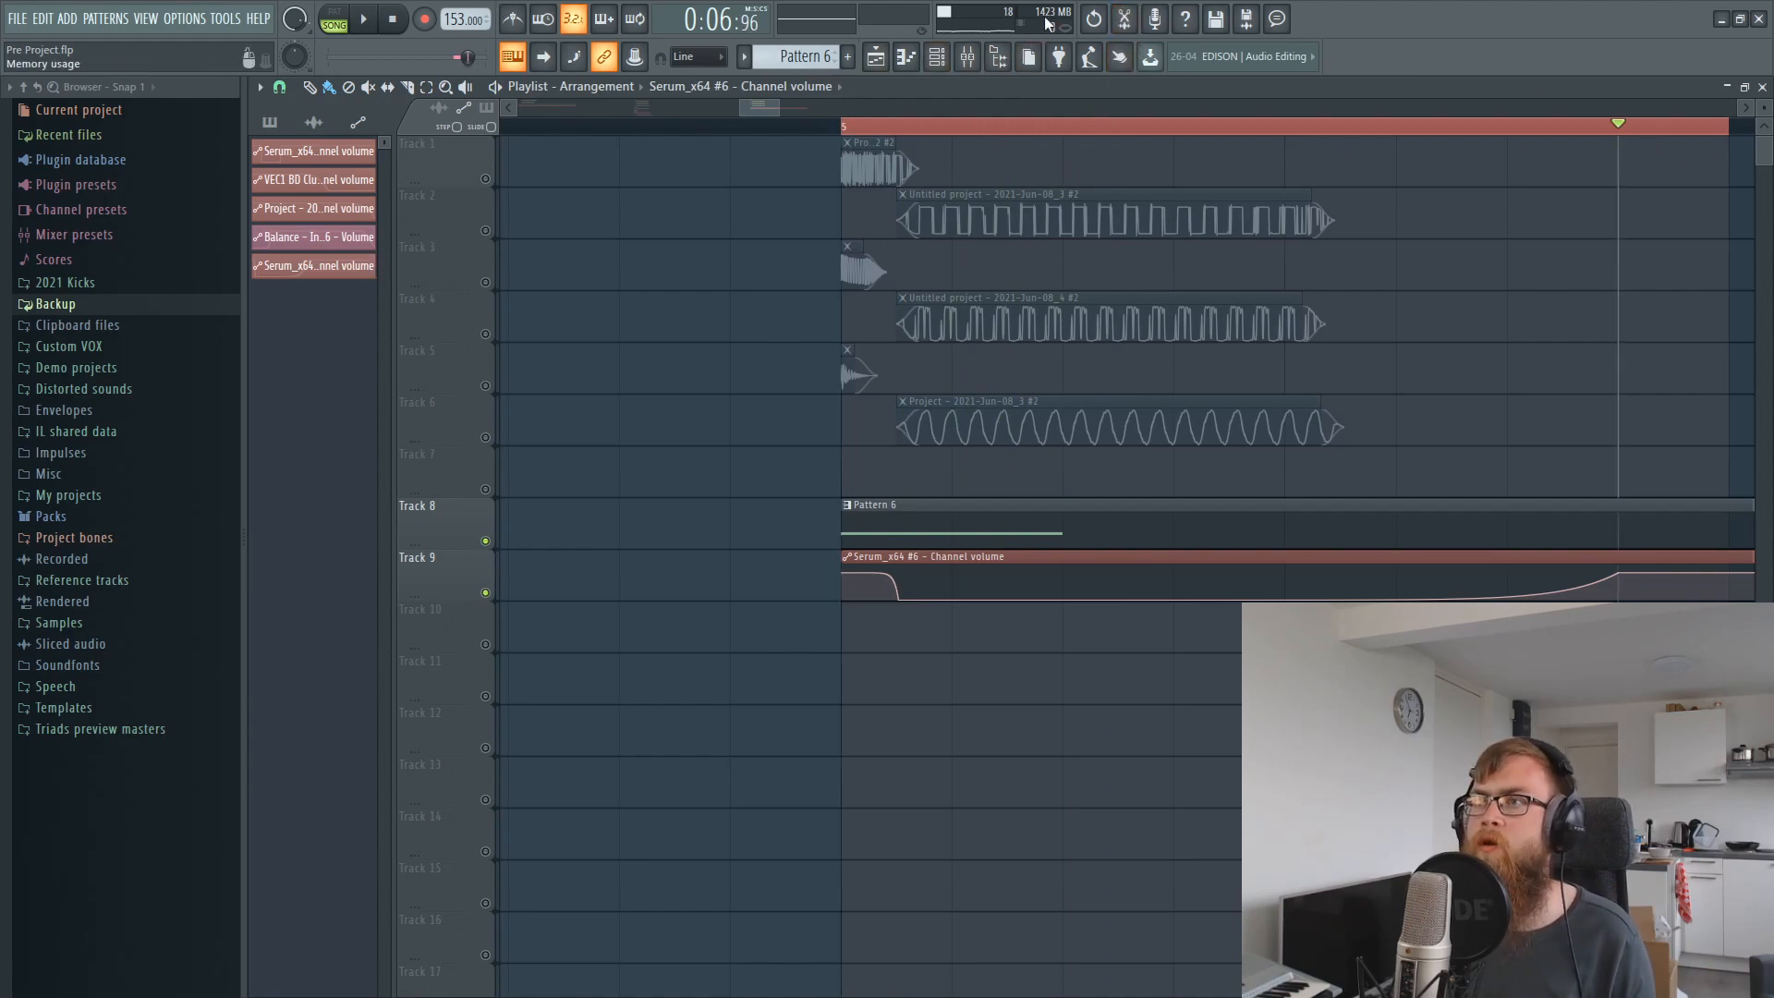
# Record the Serum layer with its volume automation into an empty Edison on the Master.
pyautogui.click(1124, 18)
pyautogui.press('Delete')
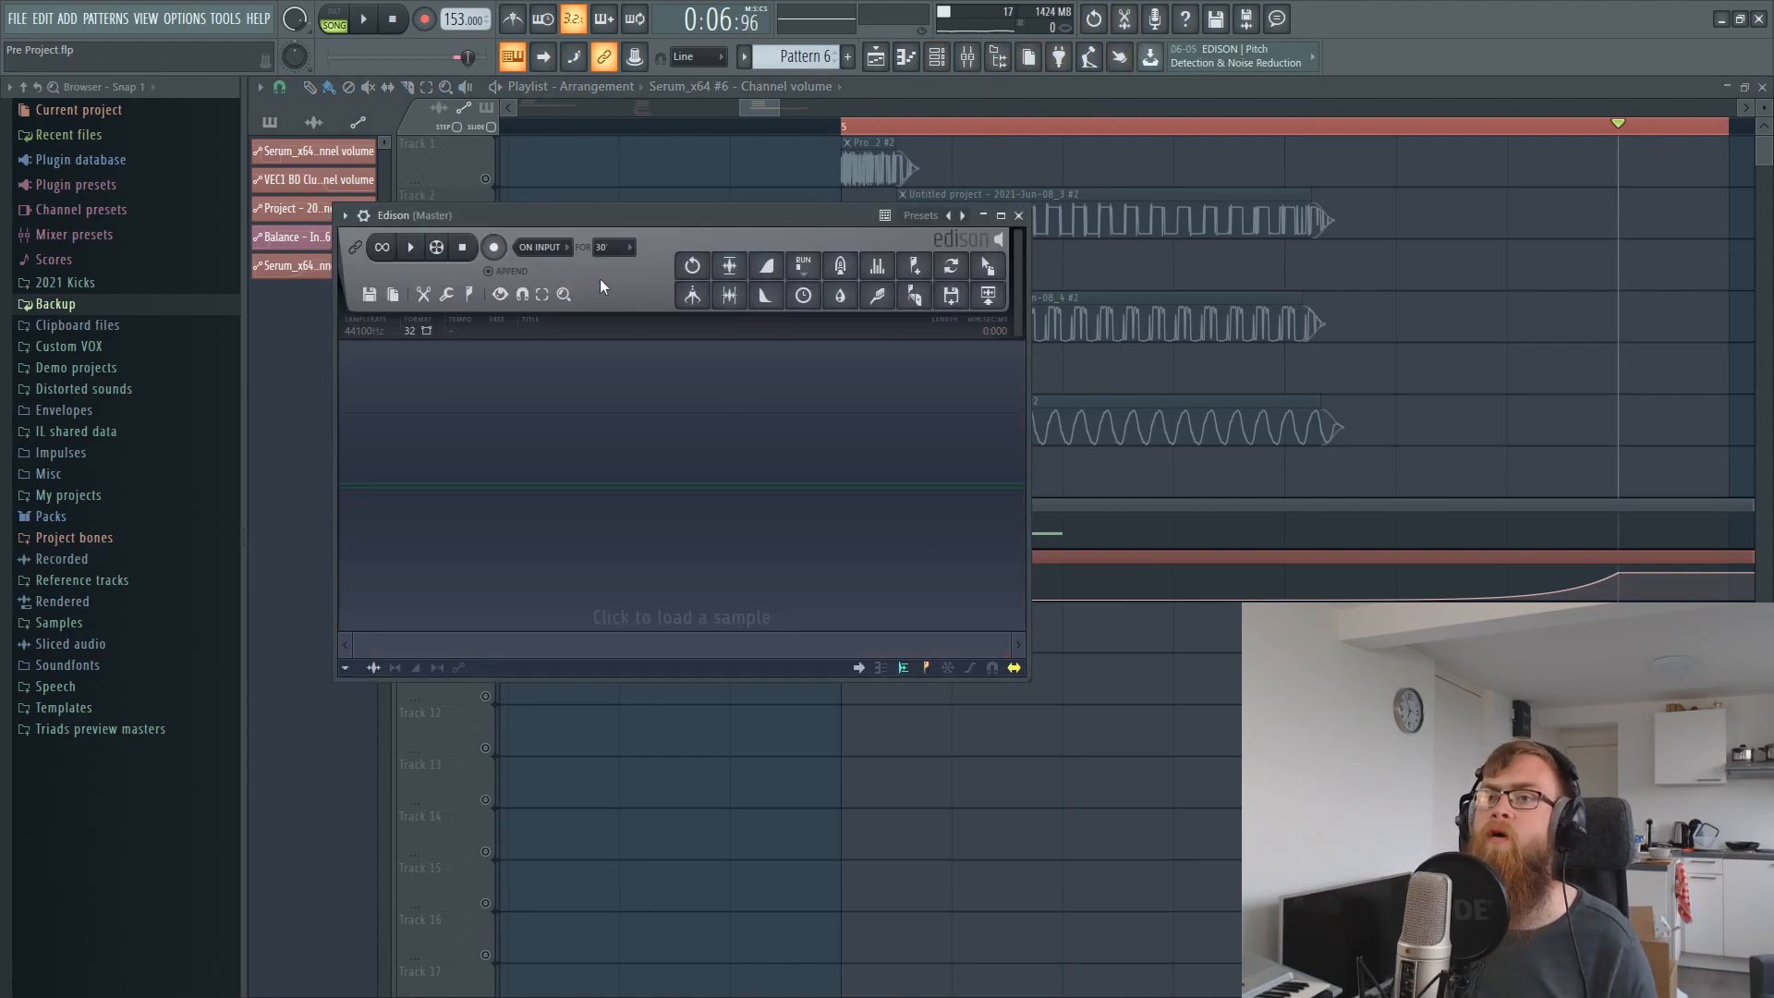
pyautogui.click(364, 20)
pyautogui.click(363, 20)
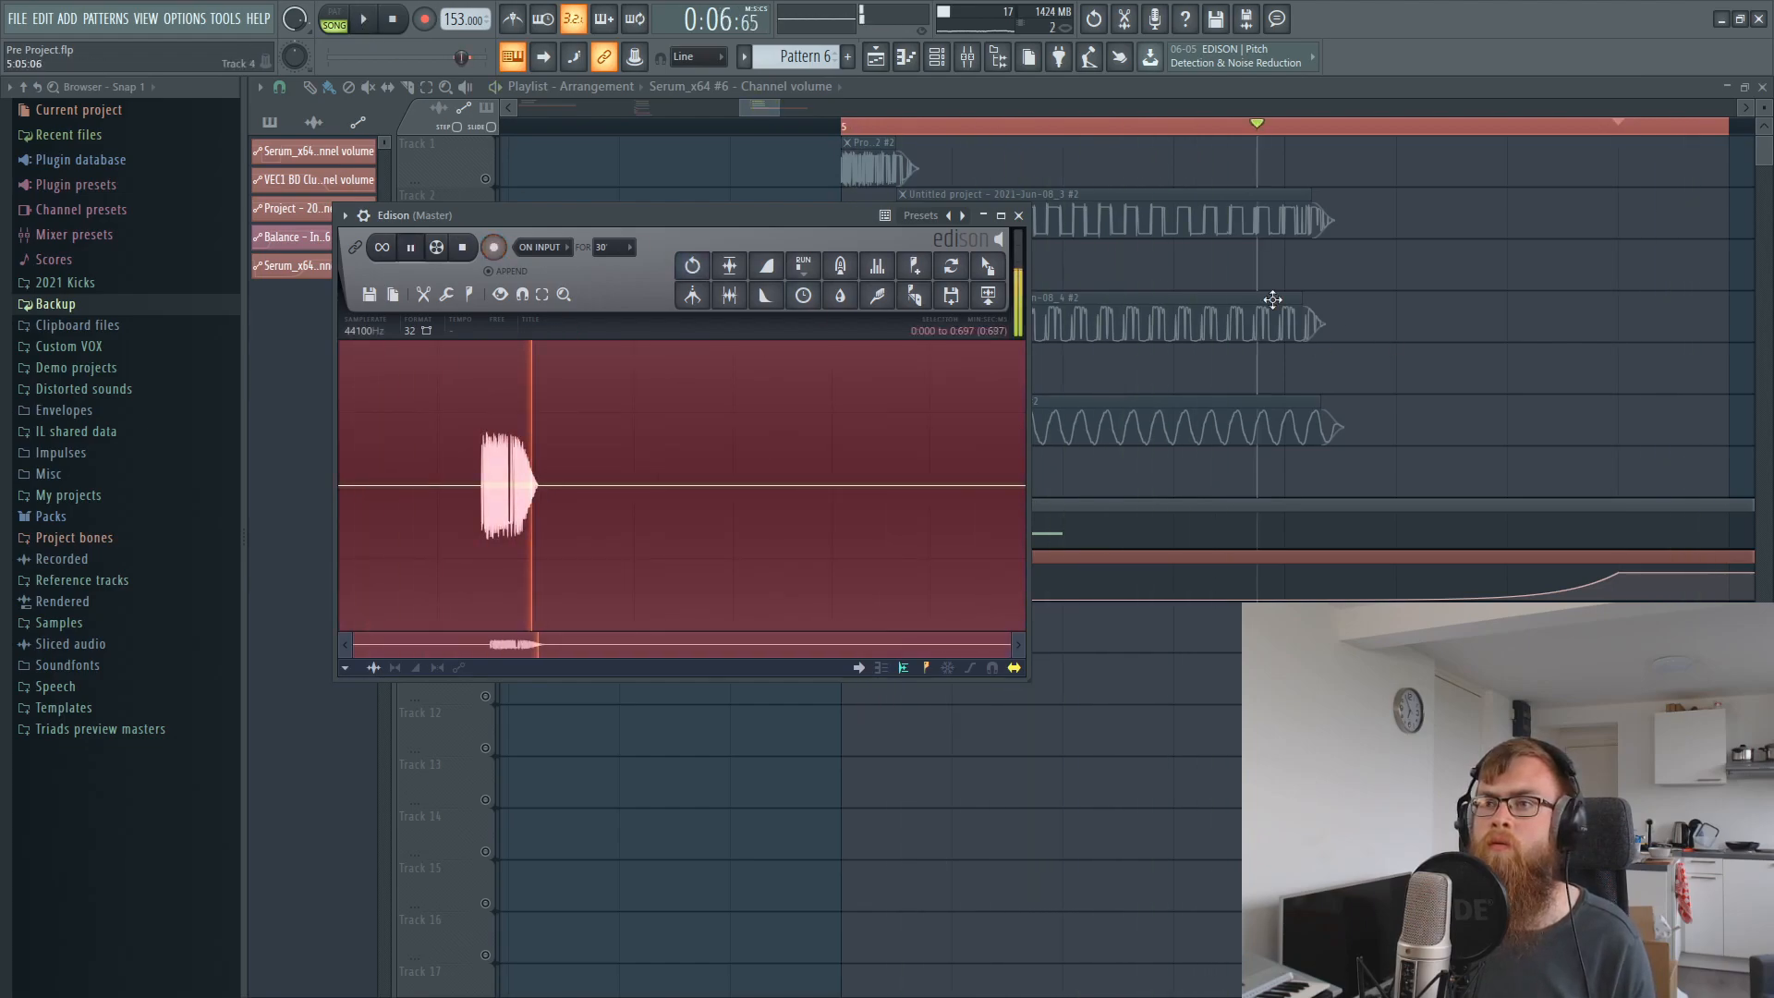
# Place the Edison recording at the start of Track 8, replacing Pattern 6 and the Serum_x64 #6 channel volume clip.
pyautogui.moveTo(987, 267)
pyautogui.mouseDown()
pyautogui.moveTo(897, 677)
pyautogui.moveTo(907, 517)
pyautogui.mouseUp()
pyautogui.rightClick(892, 522)
pyautogui.rightClick(894, 578)
# Try to clean up the recorded sample by adjusting its trim and toggling Normalize in the channel settings.
pyautogui.doubleClick(926, 535)
pyautogui.moveTo(739, 428); pyautogui.dragTo(739, 416)
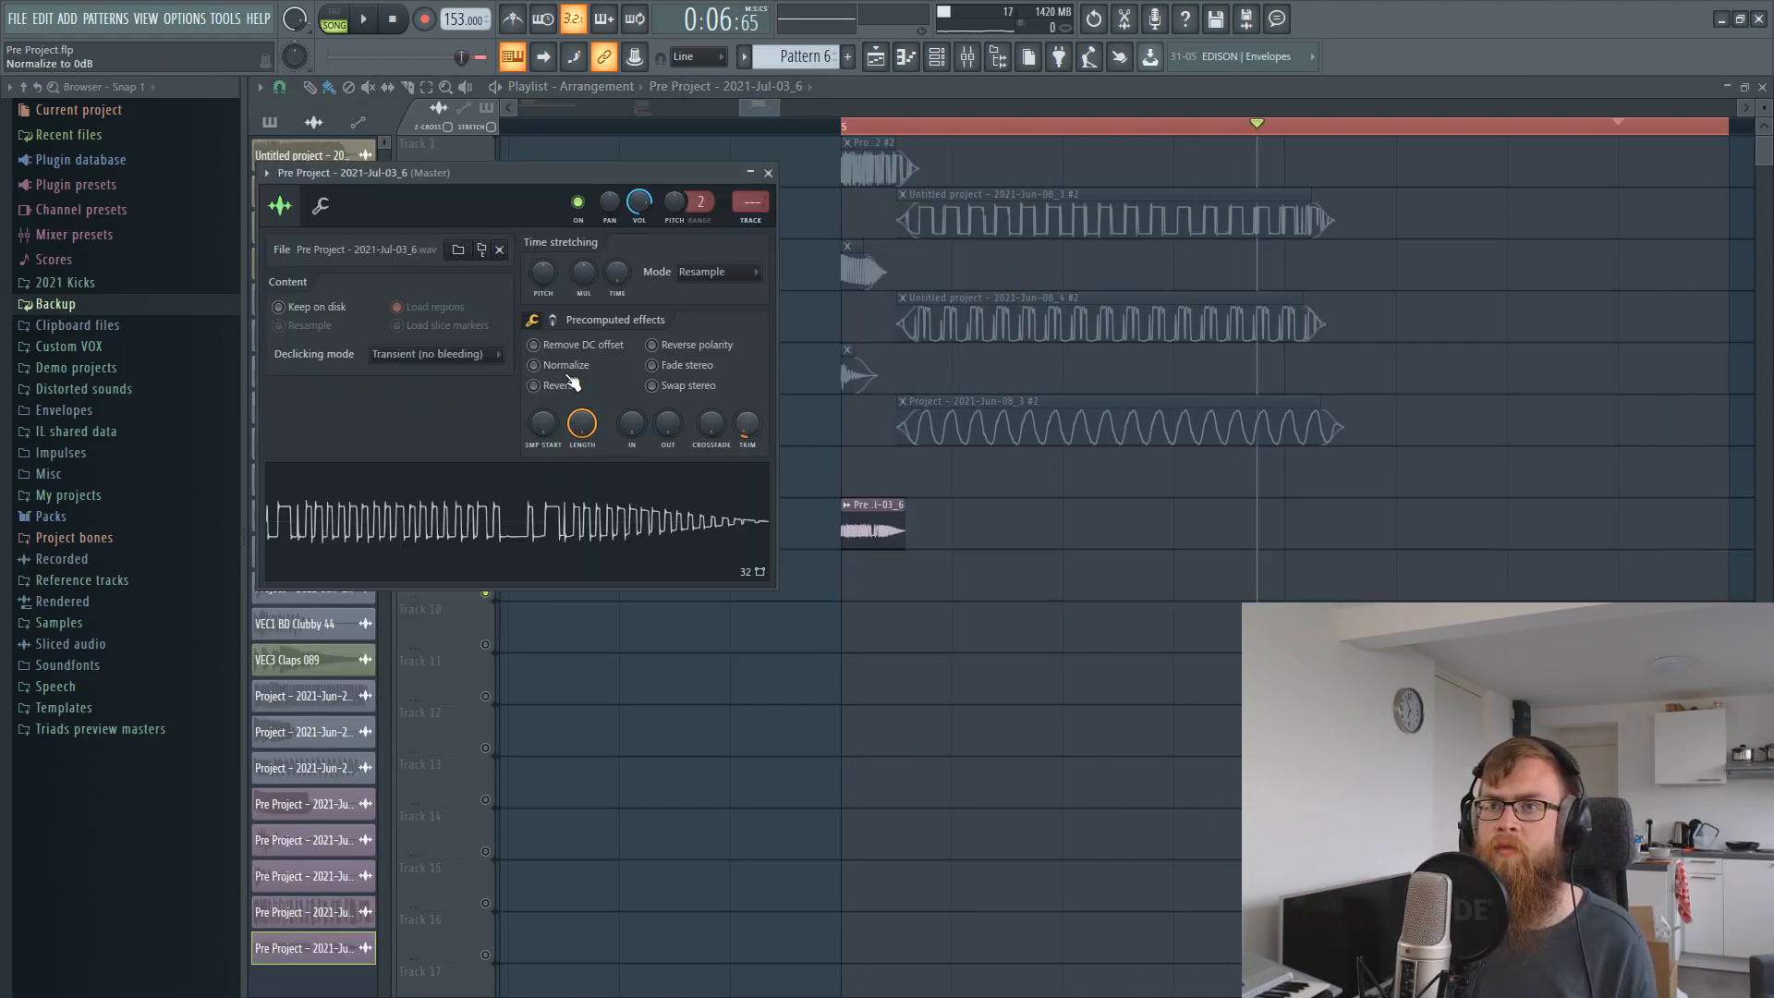
pyautogui.click(566, 366)
pyautogui.press('Escape')
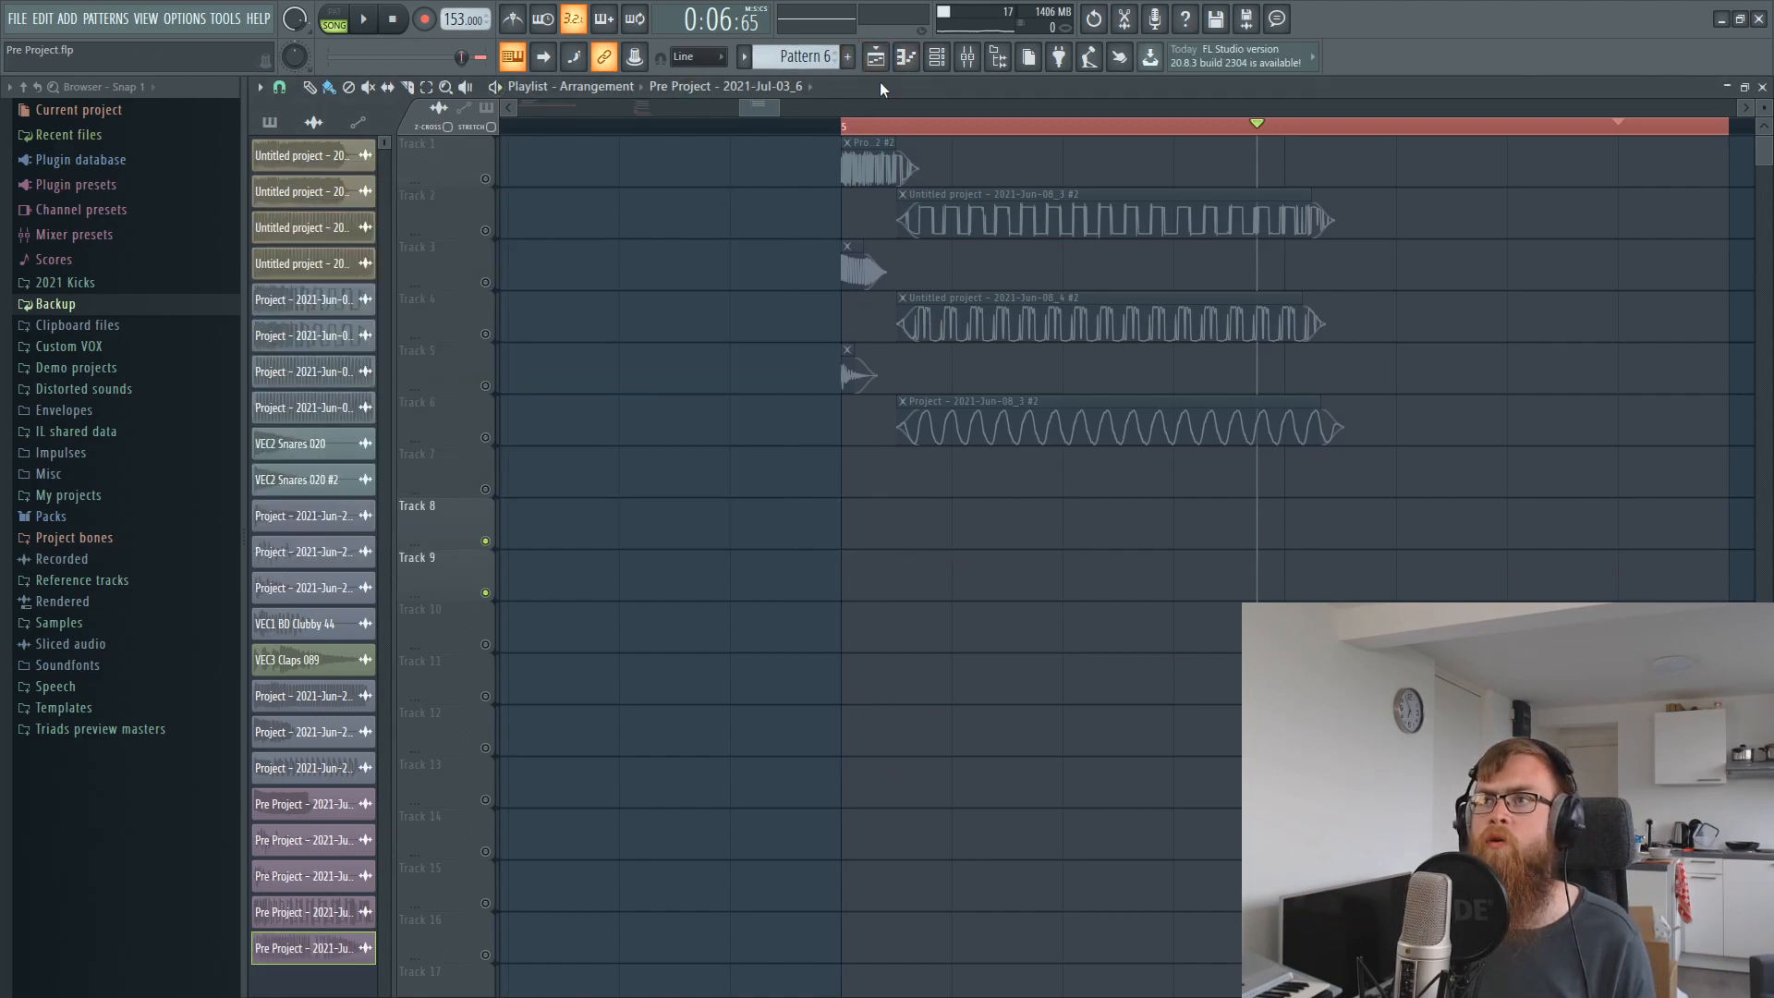
# Place Pattern 6 back at bar 5 on Track 8, solo that track and return the playhead to the start.
pyautogui.click(809, 56)
pyautogui.click(845, 534)
pyautogui.click(485, 540)
pyautogui.click(843, 126)
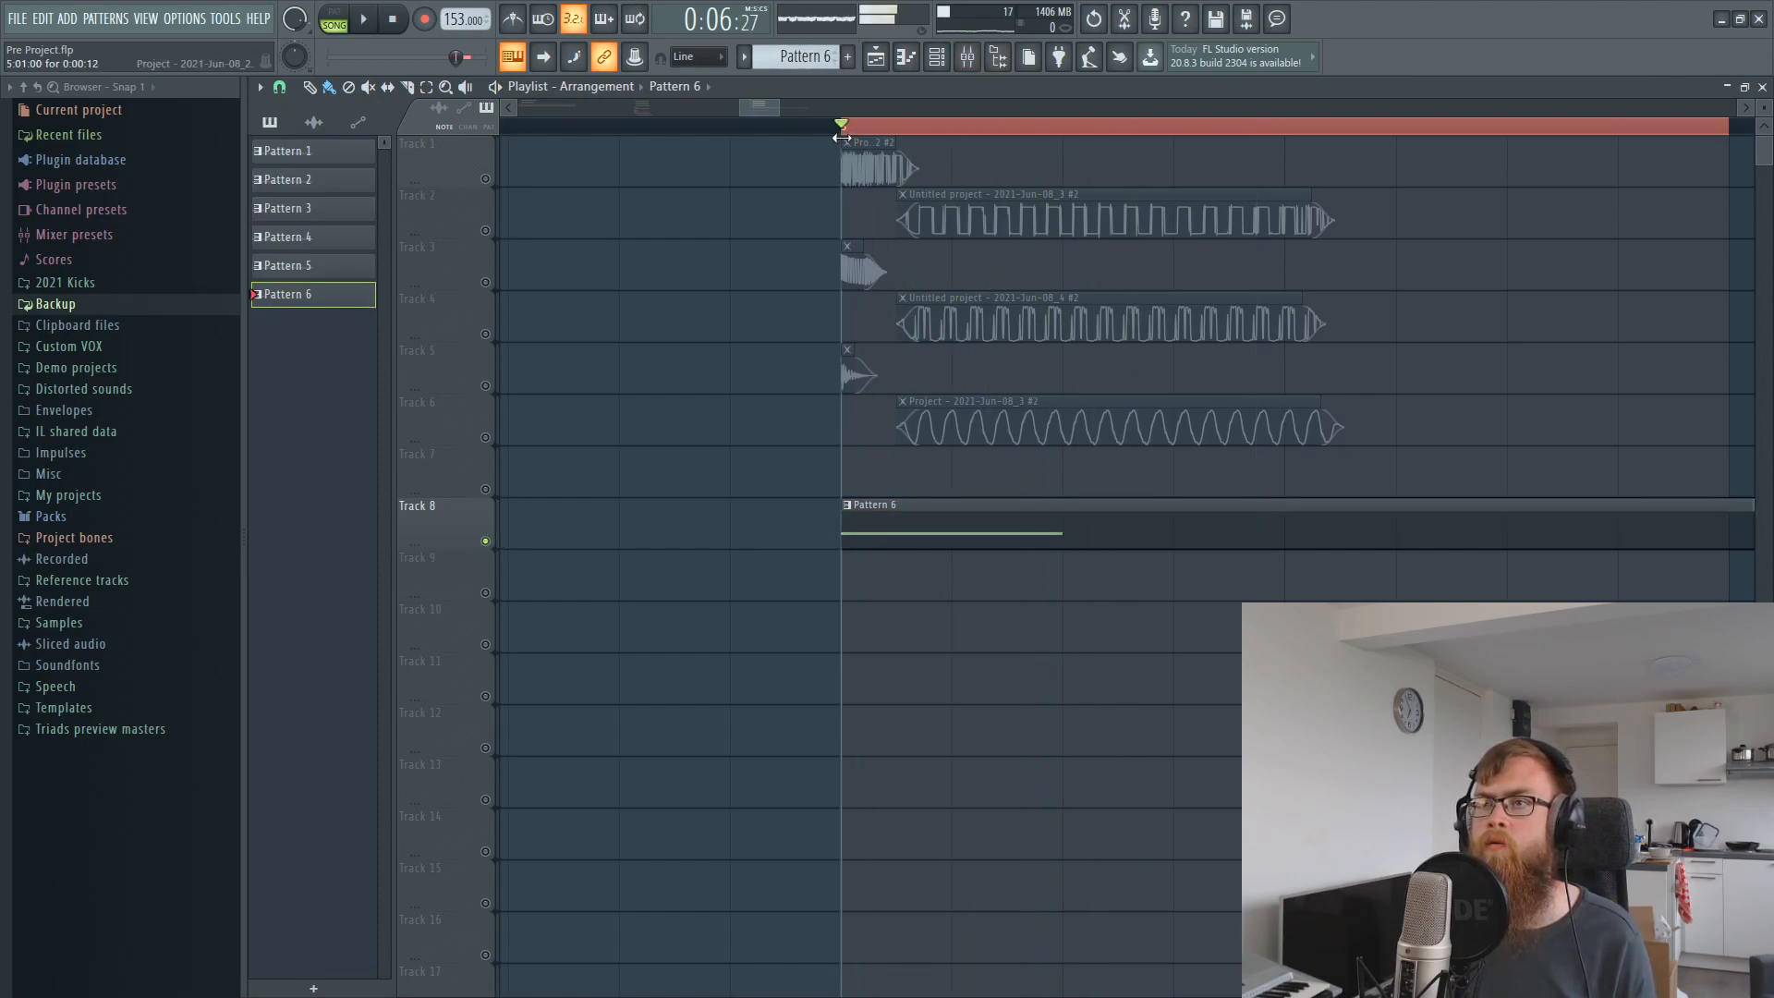
# Record Pattern 6 without volume automation into an empty Edison on the Master.
pyautogui.click(1126, 18)
pyautogui.press('Delete')
pyautogui.click(492, 248)
pyautogui.click(365, 20)
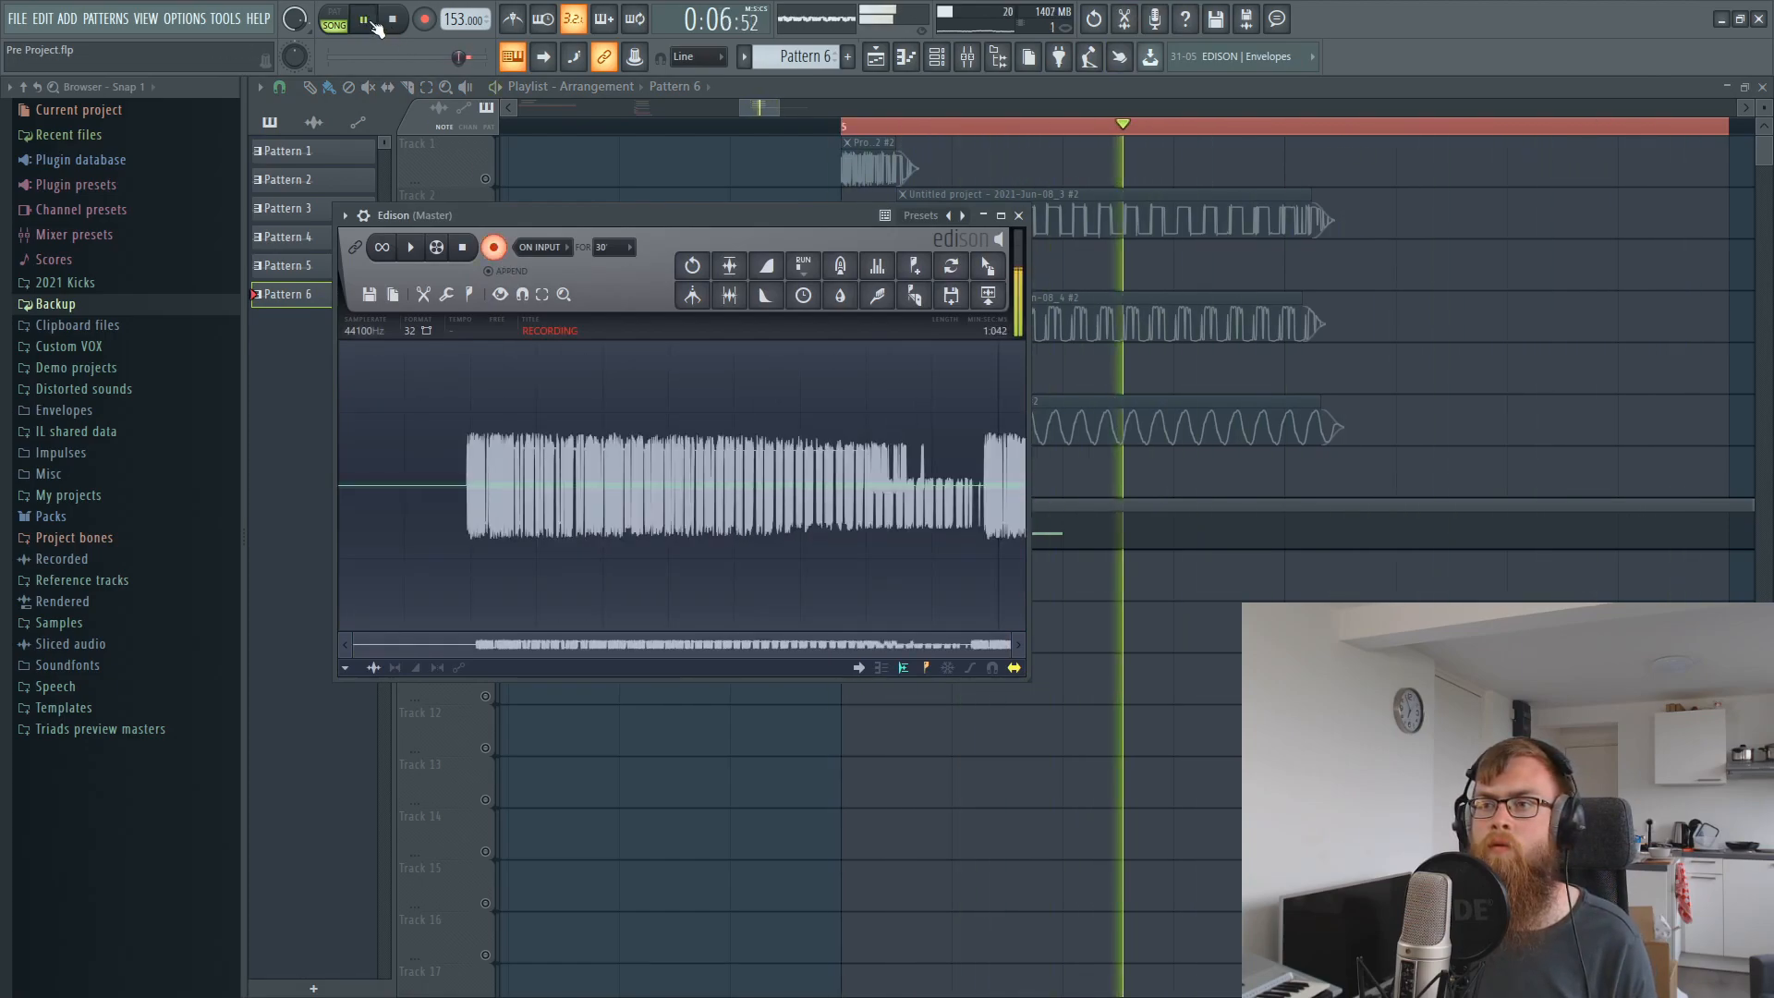
pyautogui.click(373, 23)
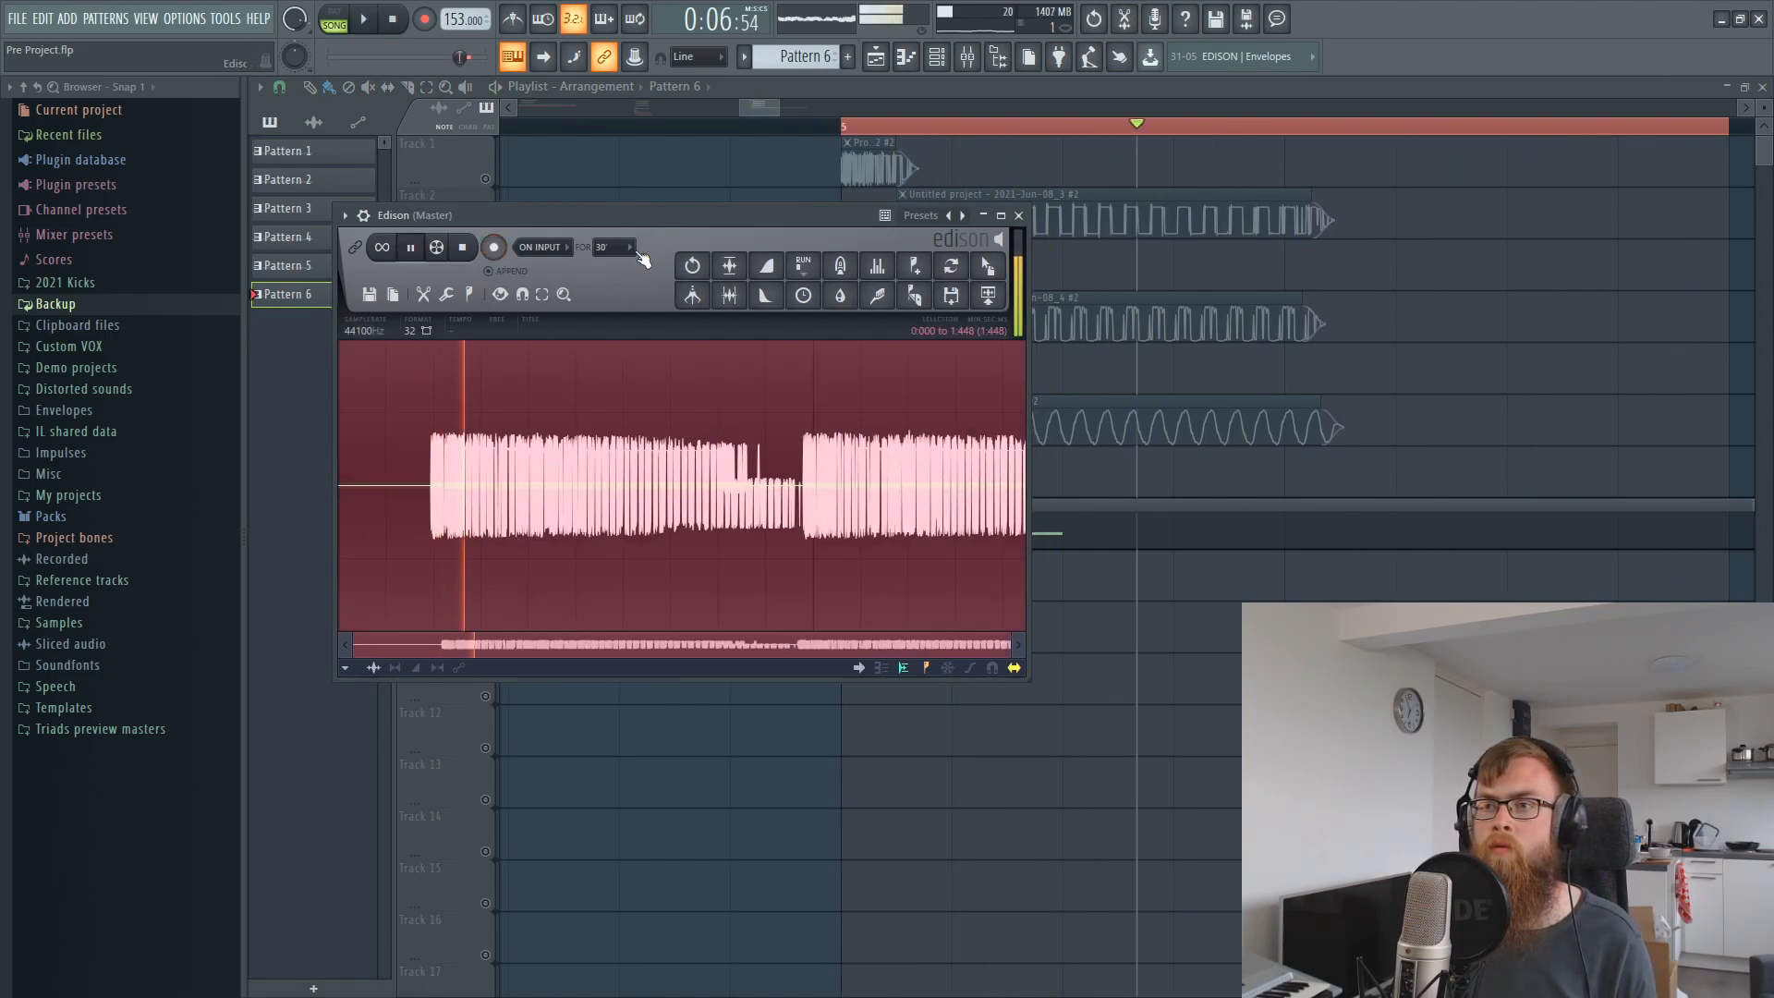
# Replace Pattern 6 on Track 8 with the new Edison recording and trim the sample's silence in its channel settings.
pyautogui.moveTo(988, 267); pyautogui.dragTo(929, 508)
pyautogui.rightClick(907, 536)
pyautogui.doubleClick(933, 505)
pyautogui.moveTo(775, 451); pyautogui.dragTo(775, 436)
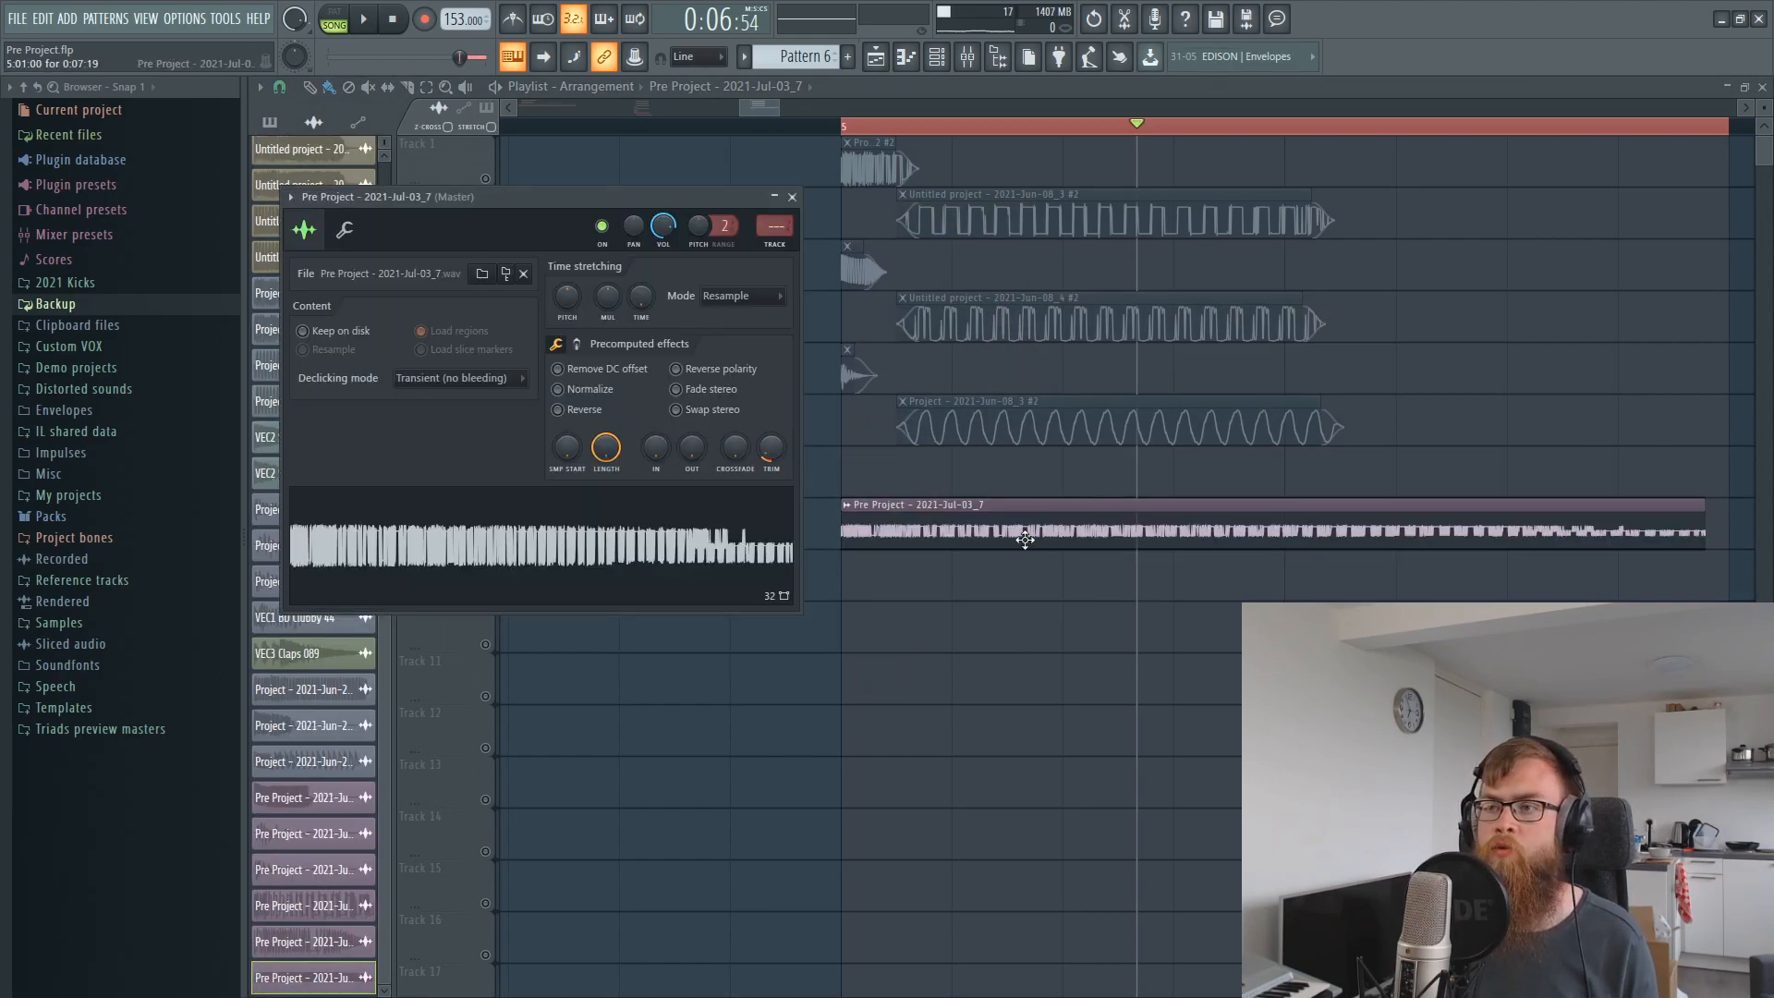
pyautogui.press('Escape')
# Shorten the Track 8 recording to about 0:00:12 and set its declicking mode to Generic (bleeding).
pyautogui.moveTo(1704, 525); pyautogui.dragTo(828, 530)
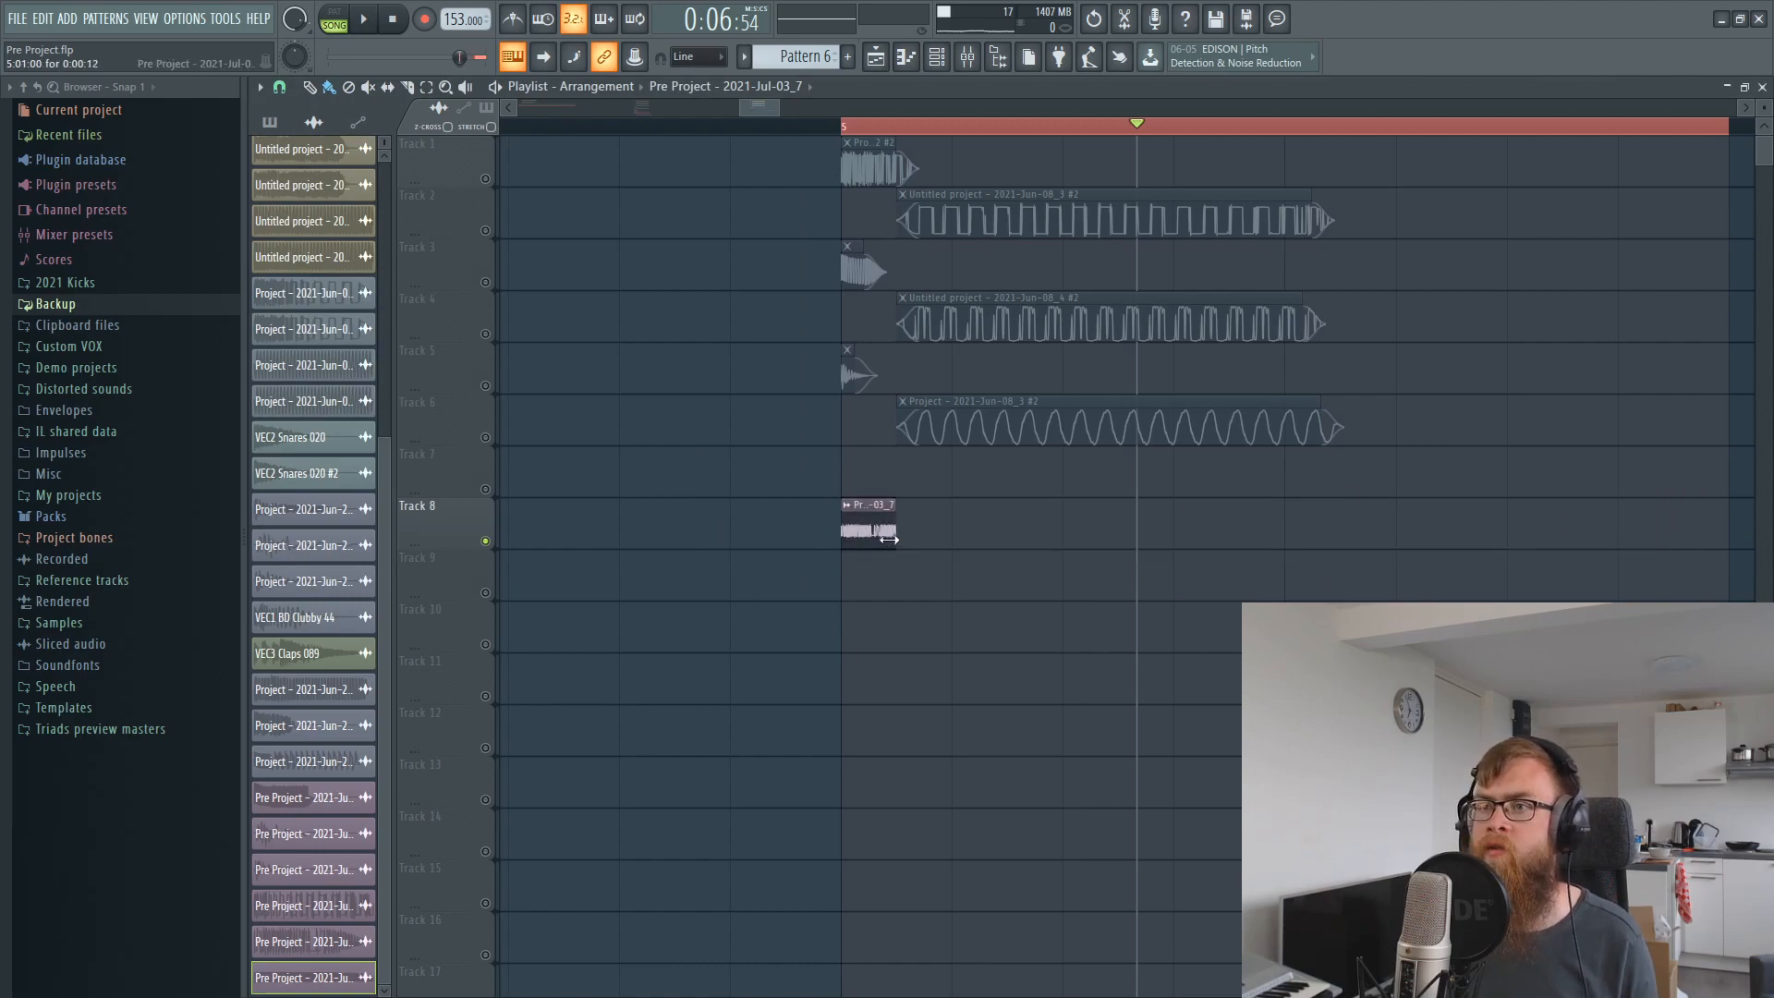
pyautogui.doubleClick(873, 529)
pyautogui.click(452, 381)
pyautogui.click(444, 453)
pyautogui.press('Escape')
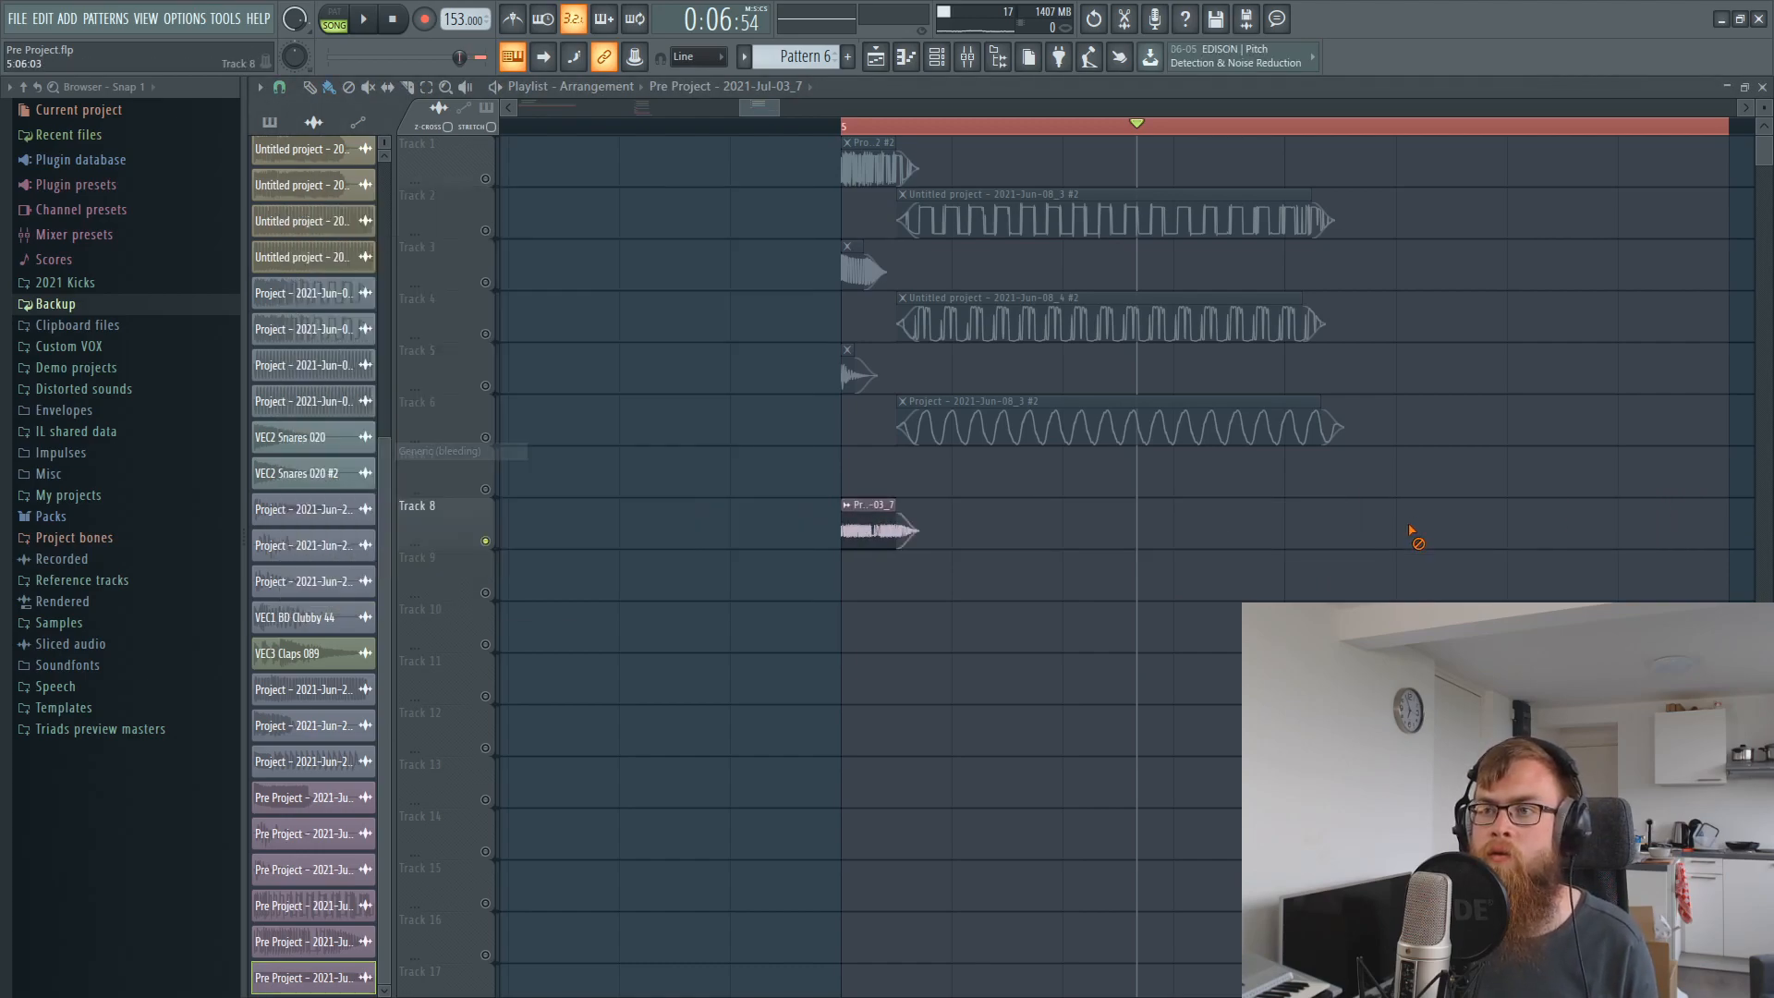
# Enable all playlist tracks and check the Track 8 sample's channel settings.
pyautogui.click(479, 168)
pyautogui.rightClick(486, 179)
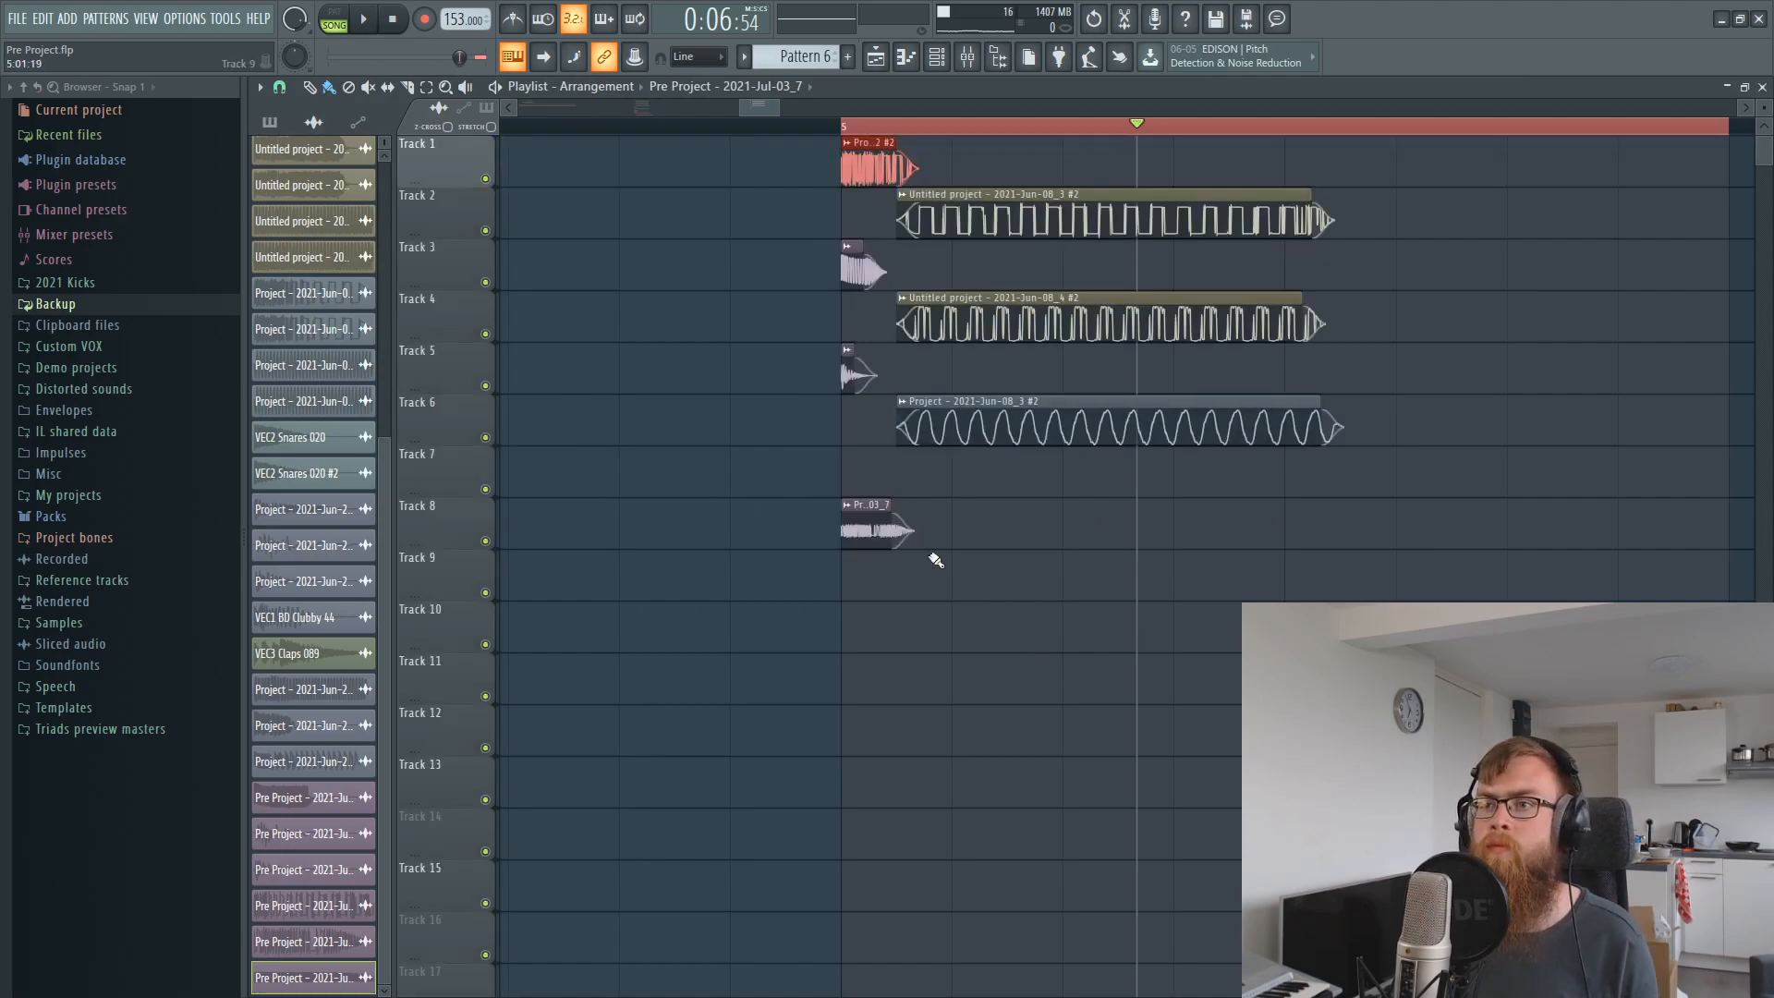
pyautogui.doubleClick(858, 525)
pyautogui.press('Escape')
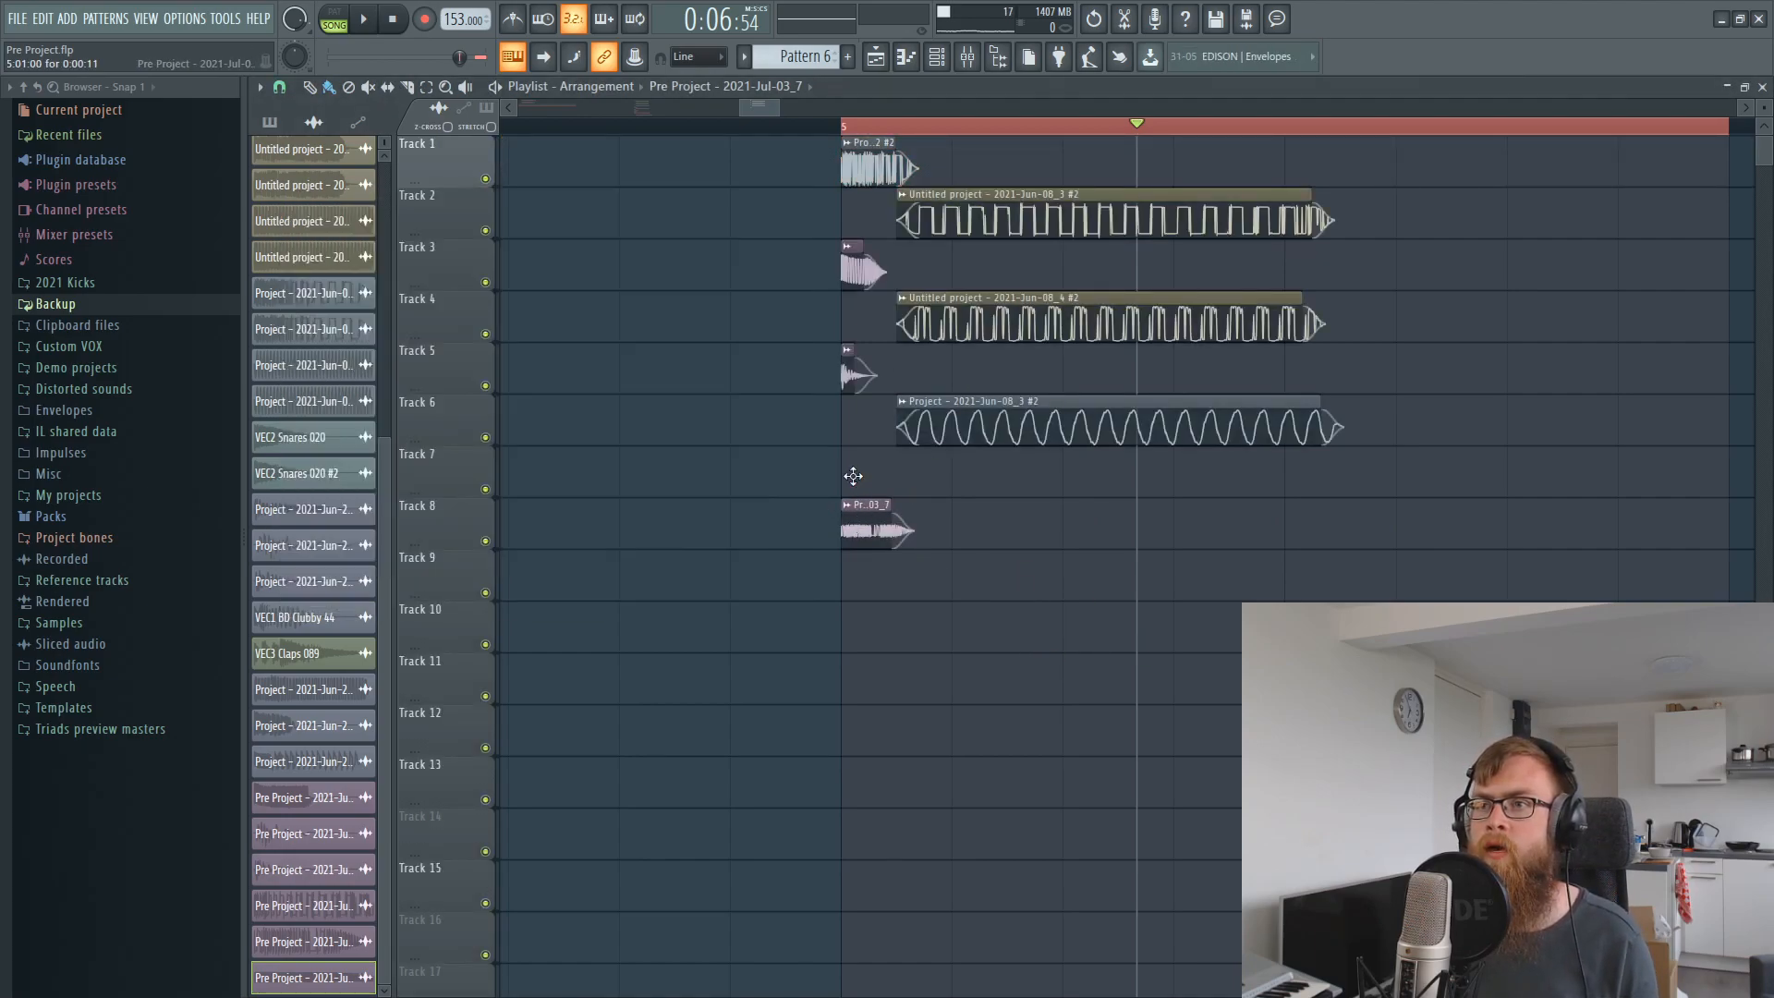
# Move the recorded clip to Track 7 and route its channel to mixer track 32.
pyautogui.moveTo(867, 526); pyautogui.dragTo(863, 468)
pyautogui.doubleClick(863, 468)
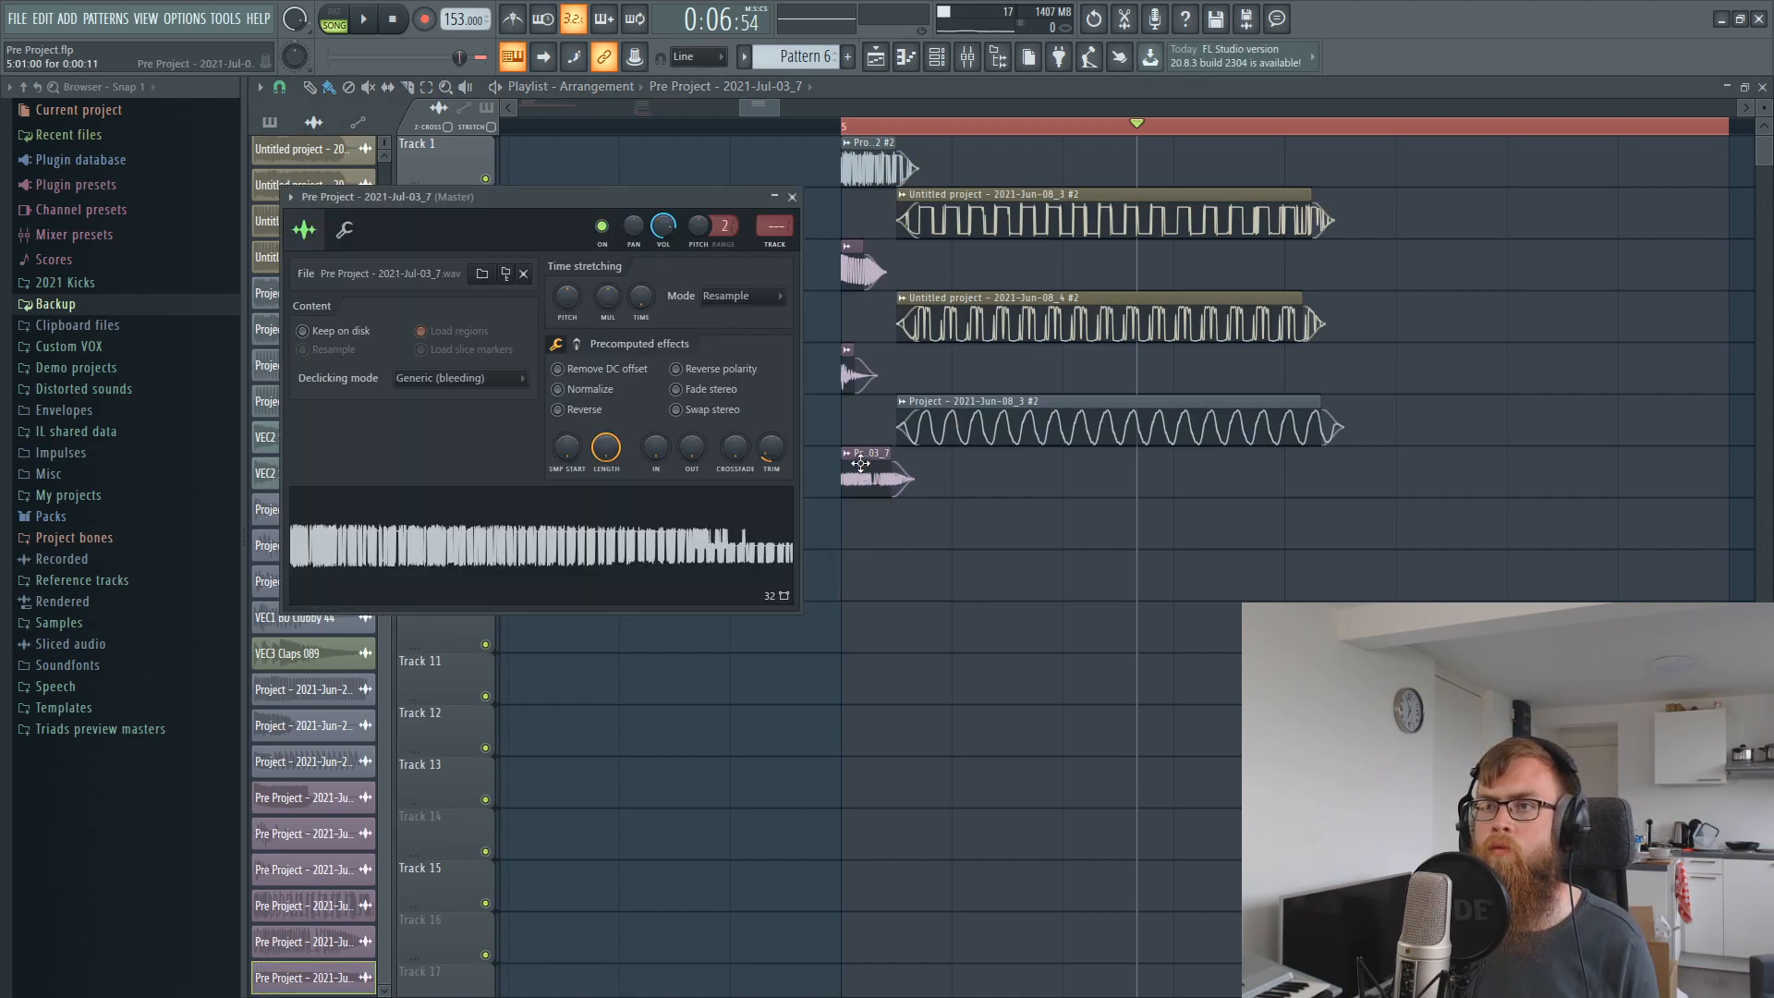
pyautogui.hotkey('ctrl', 'l')
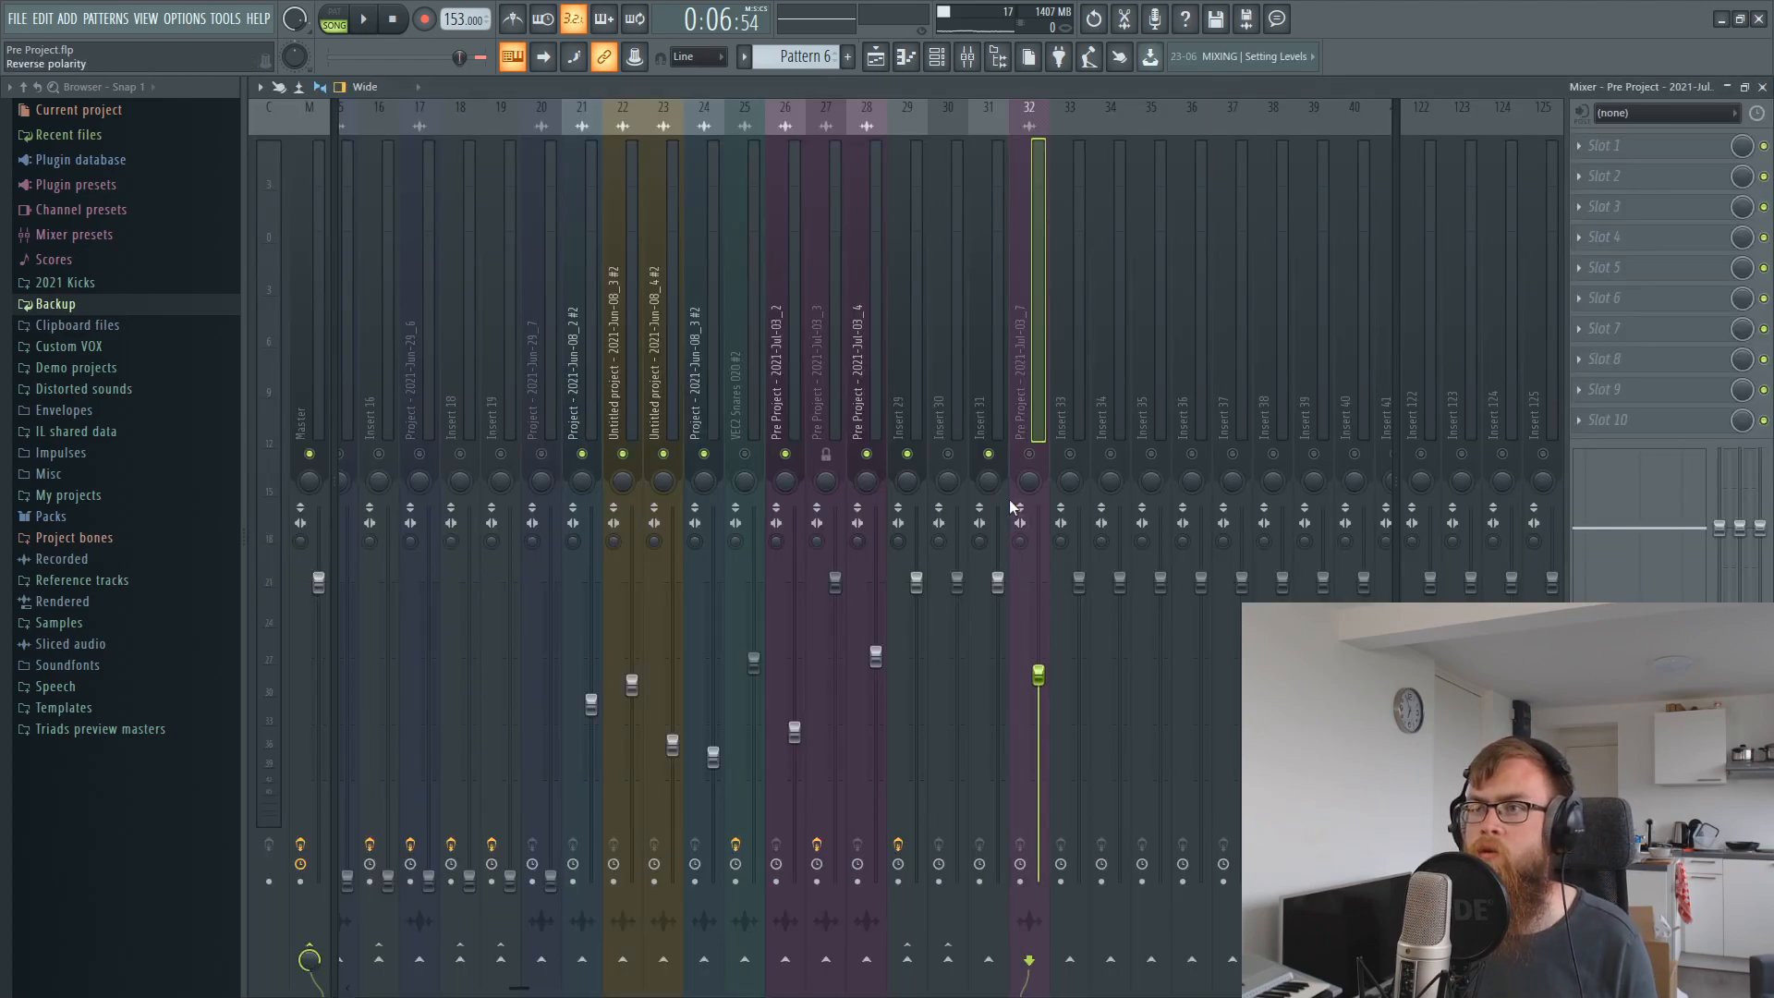
# Audition the full kick with the new layer, switching between the playlist and the mixer.
pyautogui.press('space')
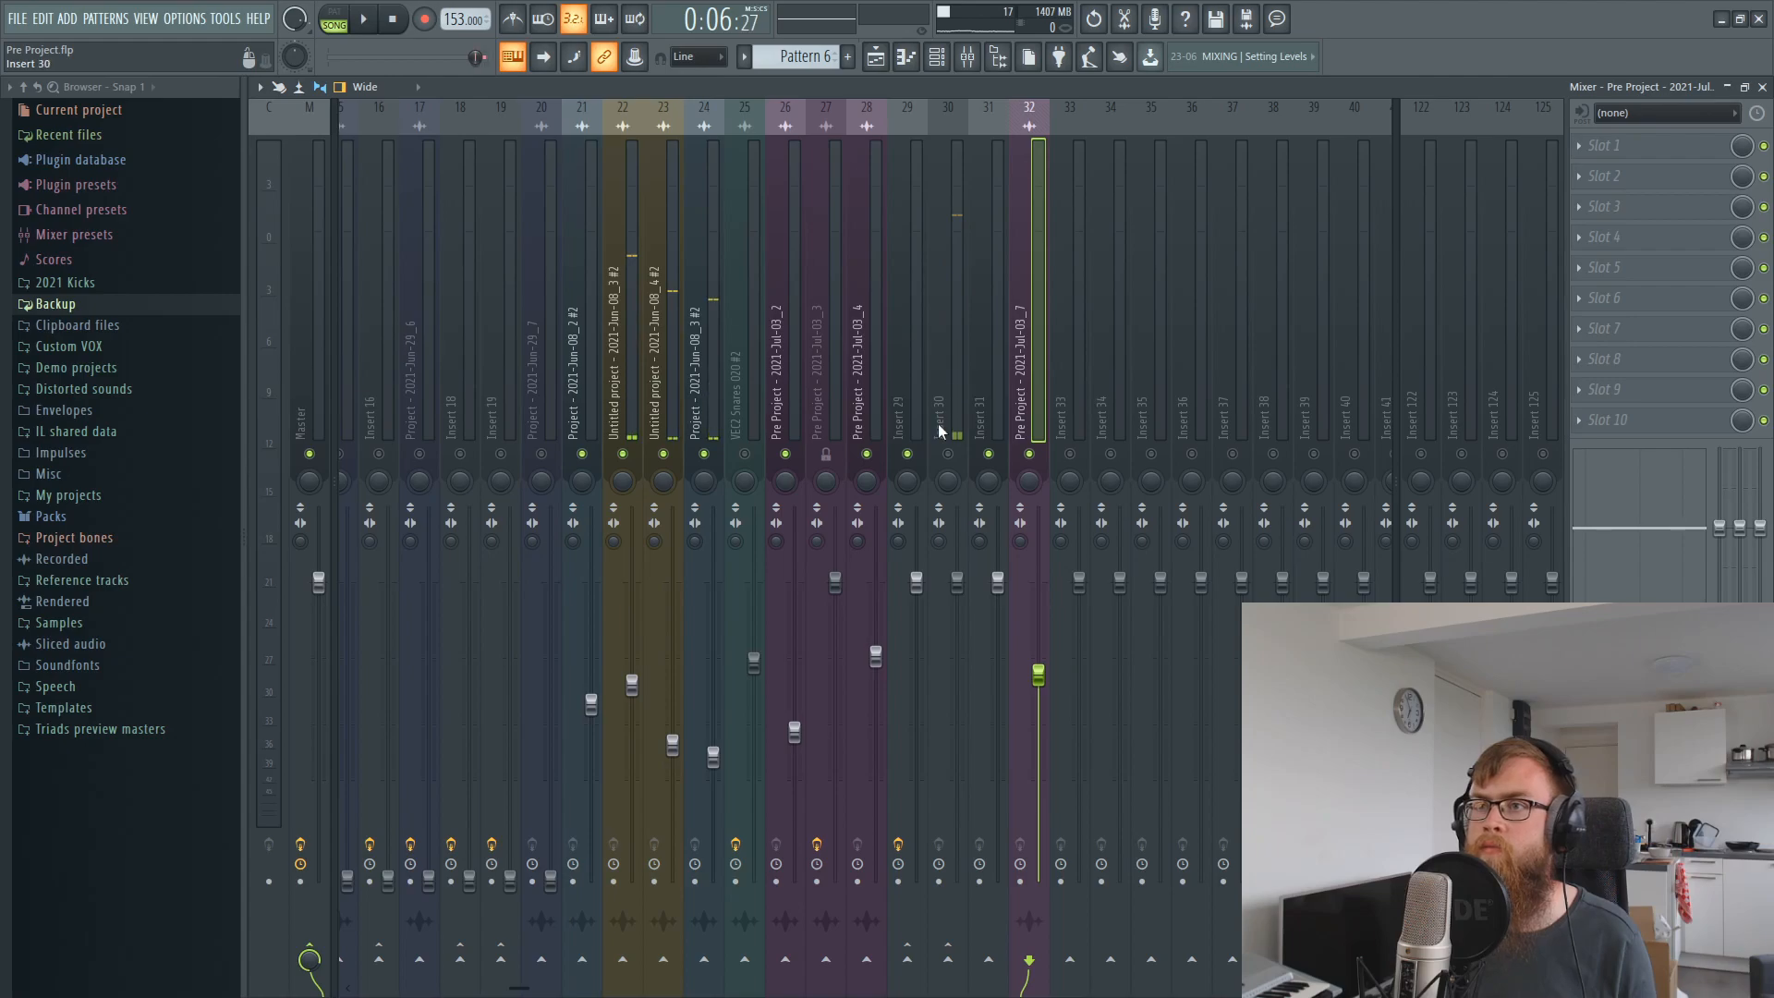
pyautogui.click(875, 57)
pyautogui.press('space')
pyautogui.press('space')
pyautogui.click(967, 57)
pyautogui.press('space')
pyautogui.press('space')
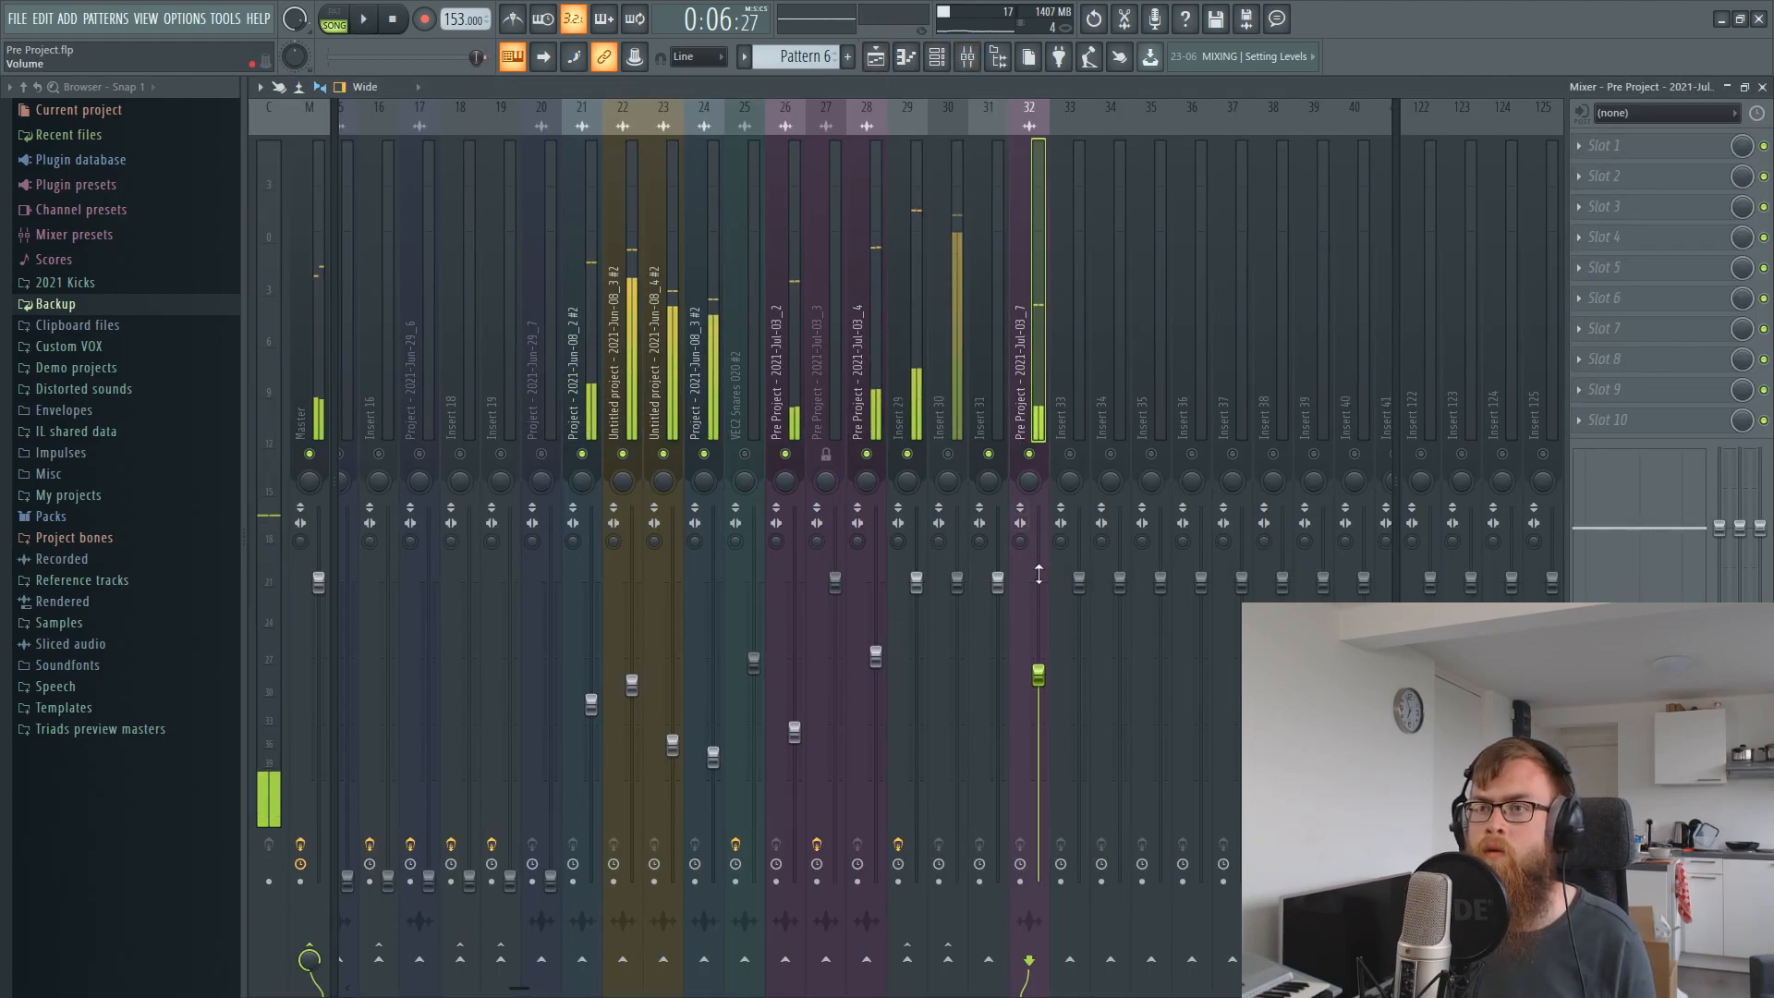
# Balance the volume of mixer track 32 against the kick, comparing it muted and unmuted during playback.
pyautogui.moveTo(1039, 675)
pyautogui.mouseDown()
pyautogui.moveTo(1038, 622)
pyautogui.moveTo(1039, 672)
pyautogui.mouseUp()
pyautogui.press('space')
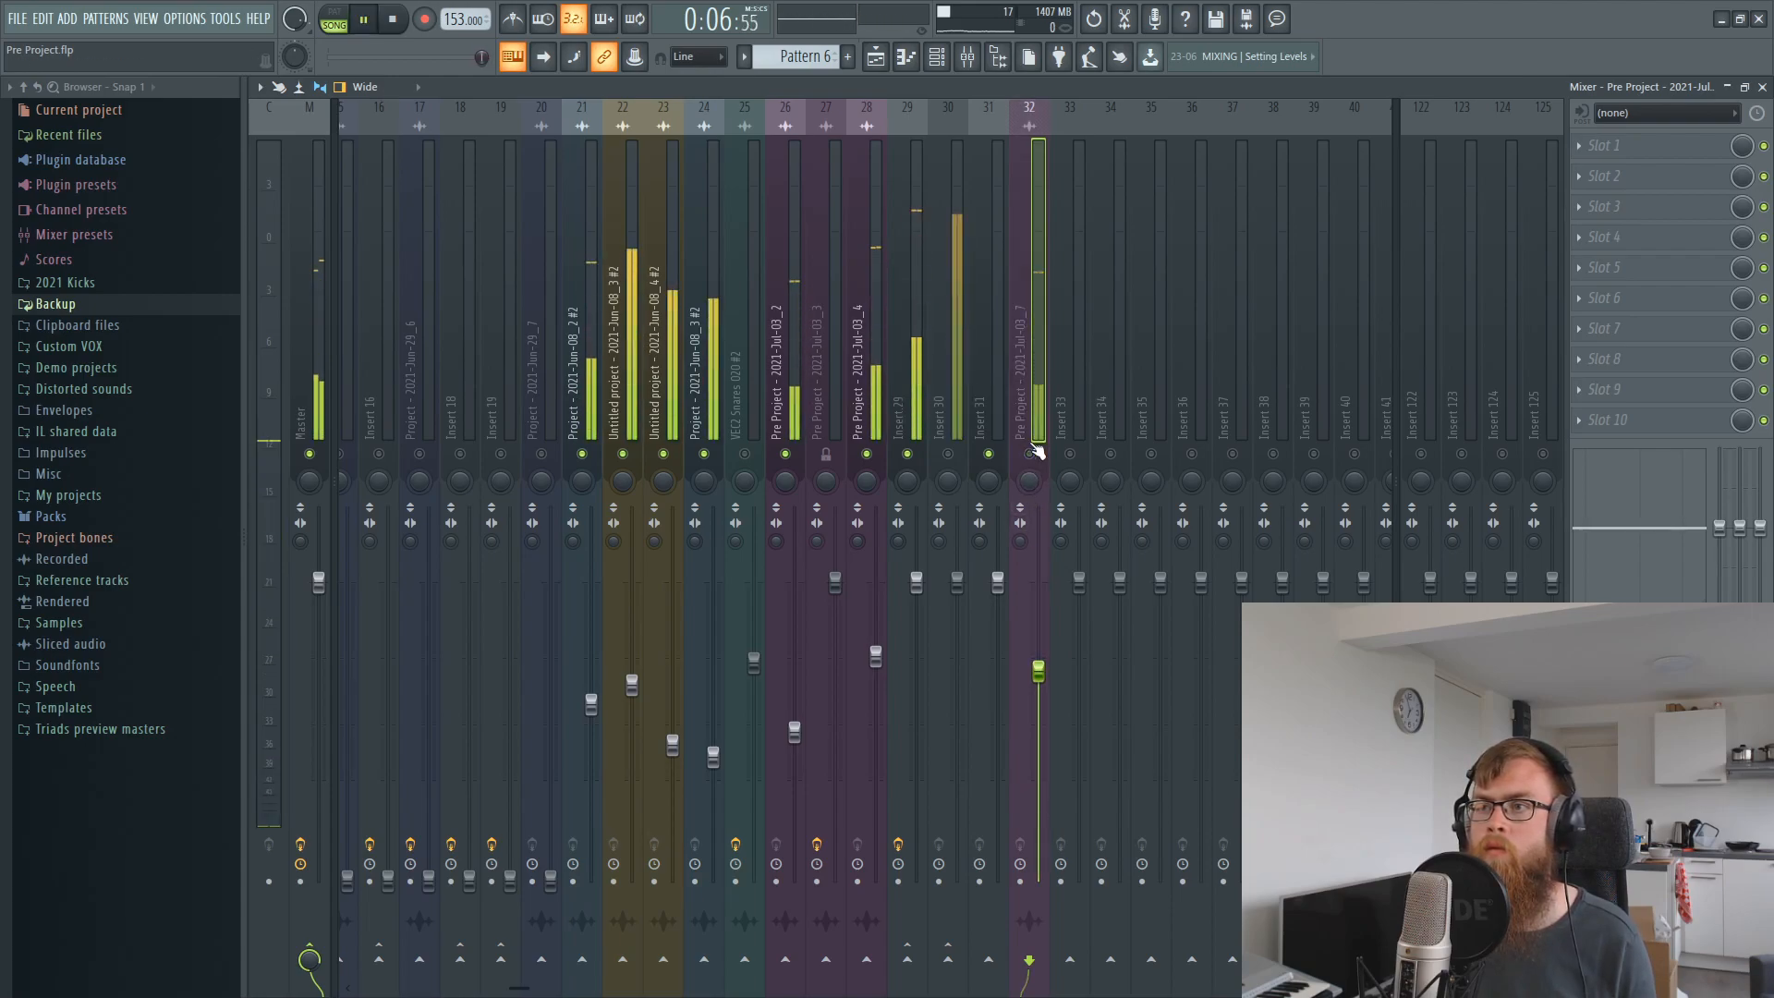
pyautogui.press('space')
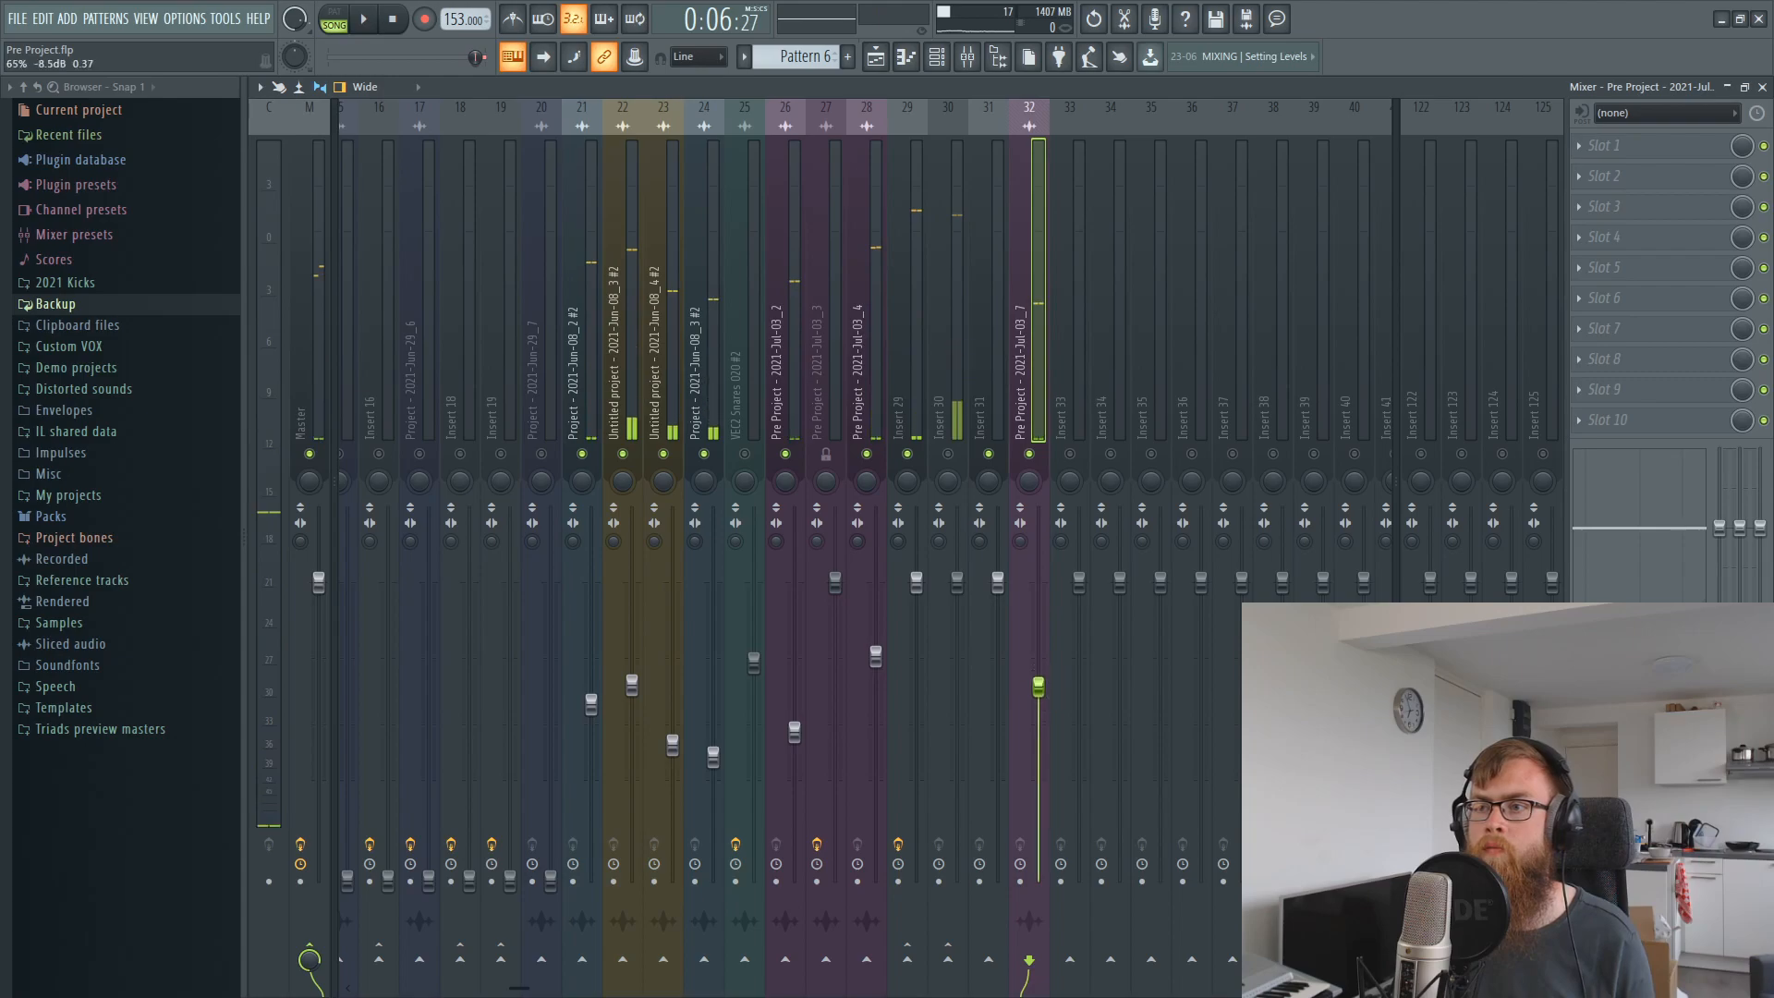
pyautogui.click(1029, 454)
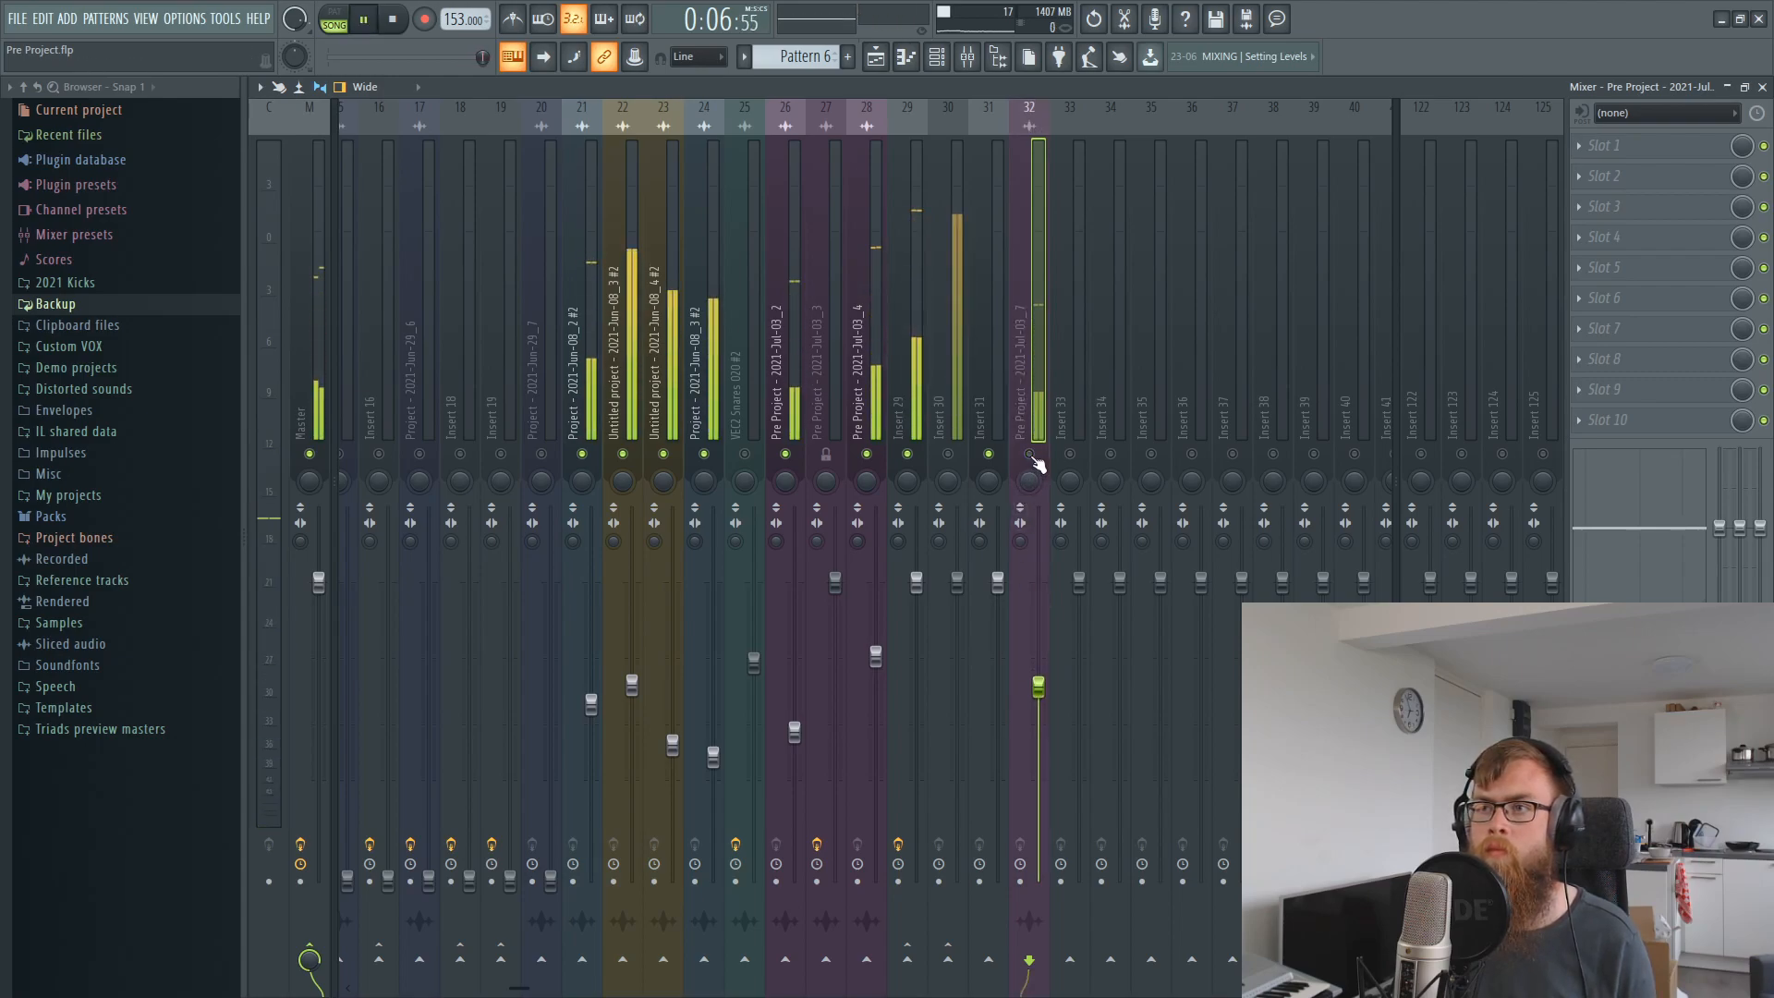
pyautogui.click(1029, 454)
pyautogui.moveTo(1038, 685)
pyautogui.mouseDown()
pyautogui.moveTo(1038, 669)
pyautogui.moveTo(1039, 684)
pyautogui.mouseUp()
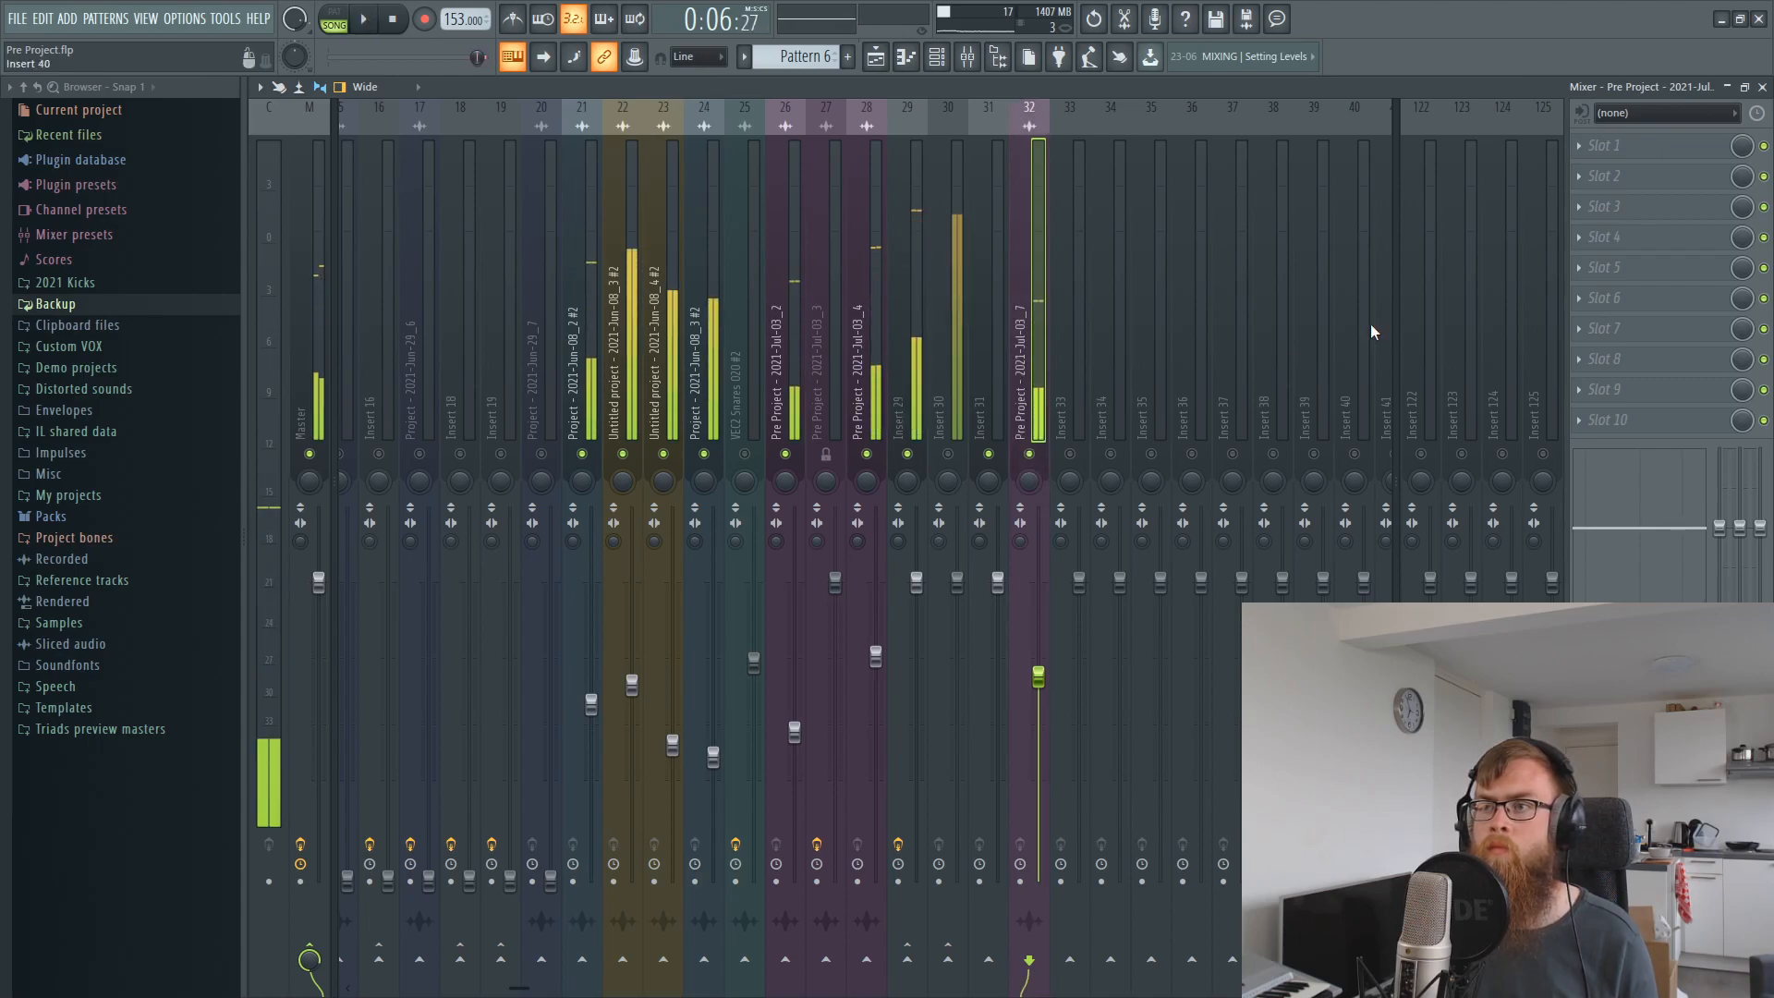
# Enable all mixer tracks and audition the complete kick mix.
pyautogui.click(1762, 87)
pyautogui.press('space')
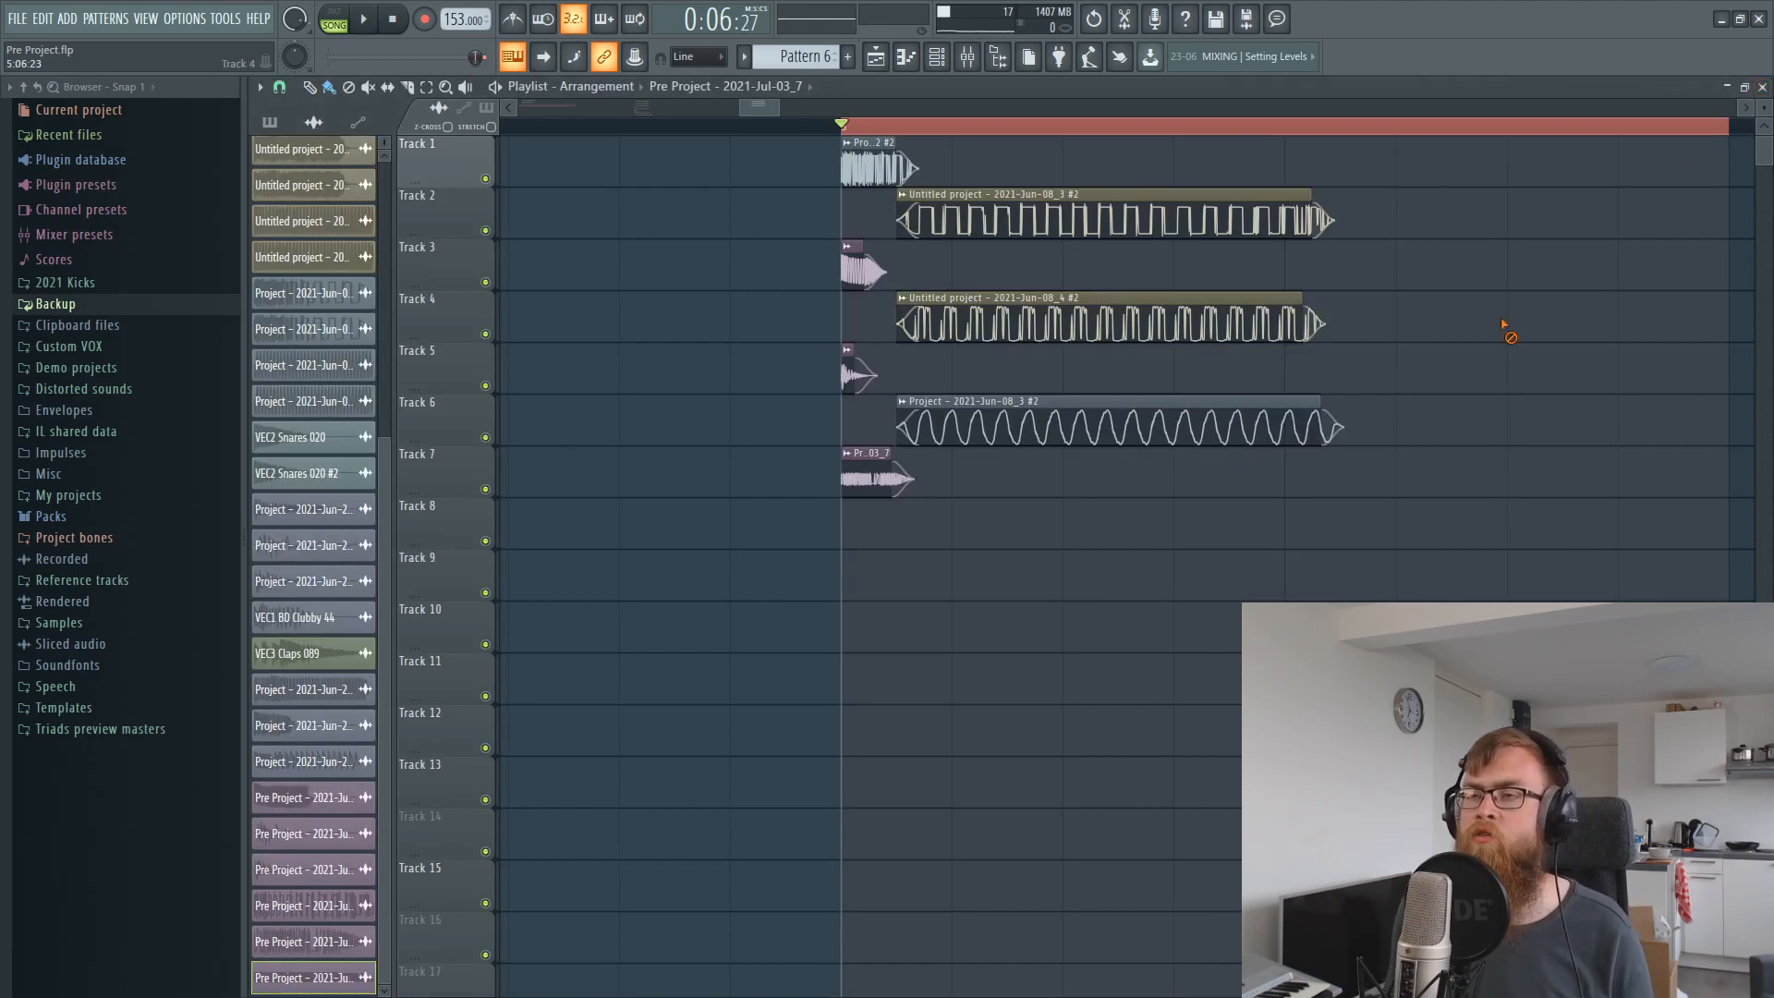
pyautogui.click(969, 54)
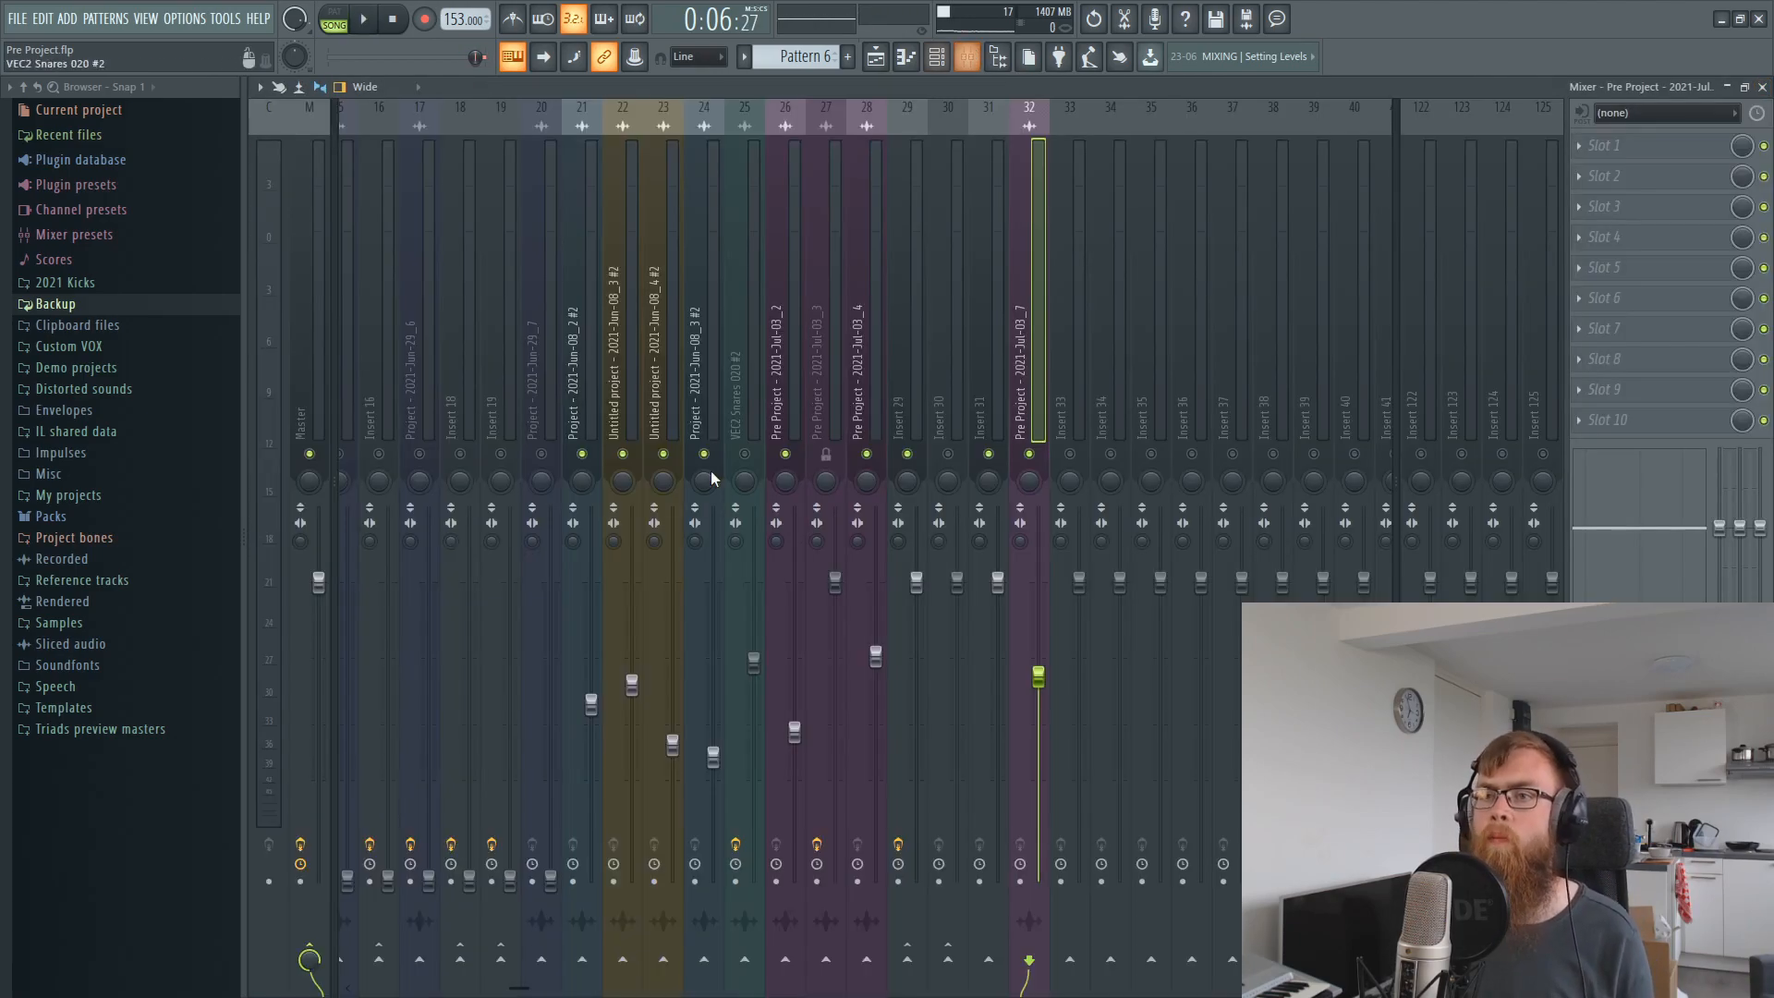
pyautogui.rightClick(786, 454)
pyautogui.press('space')
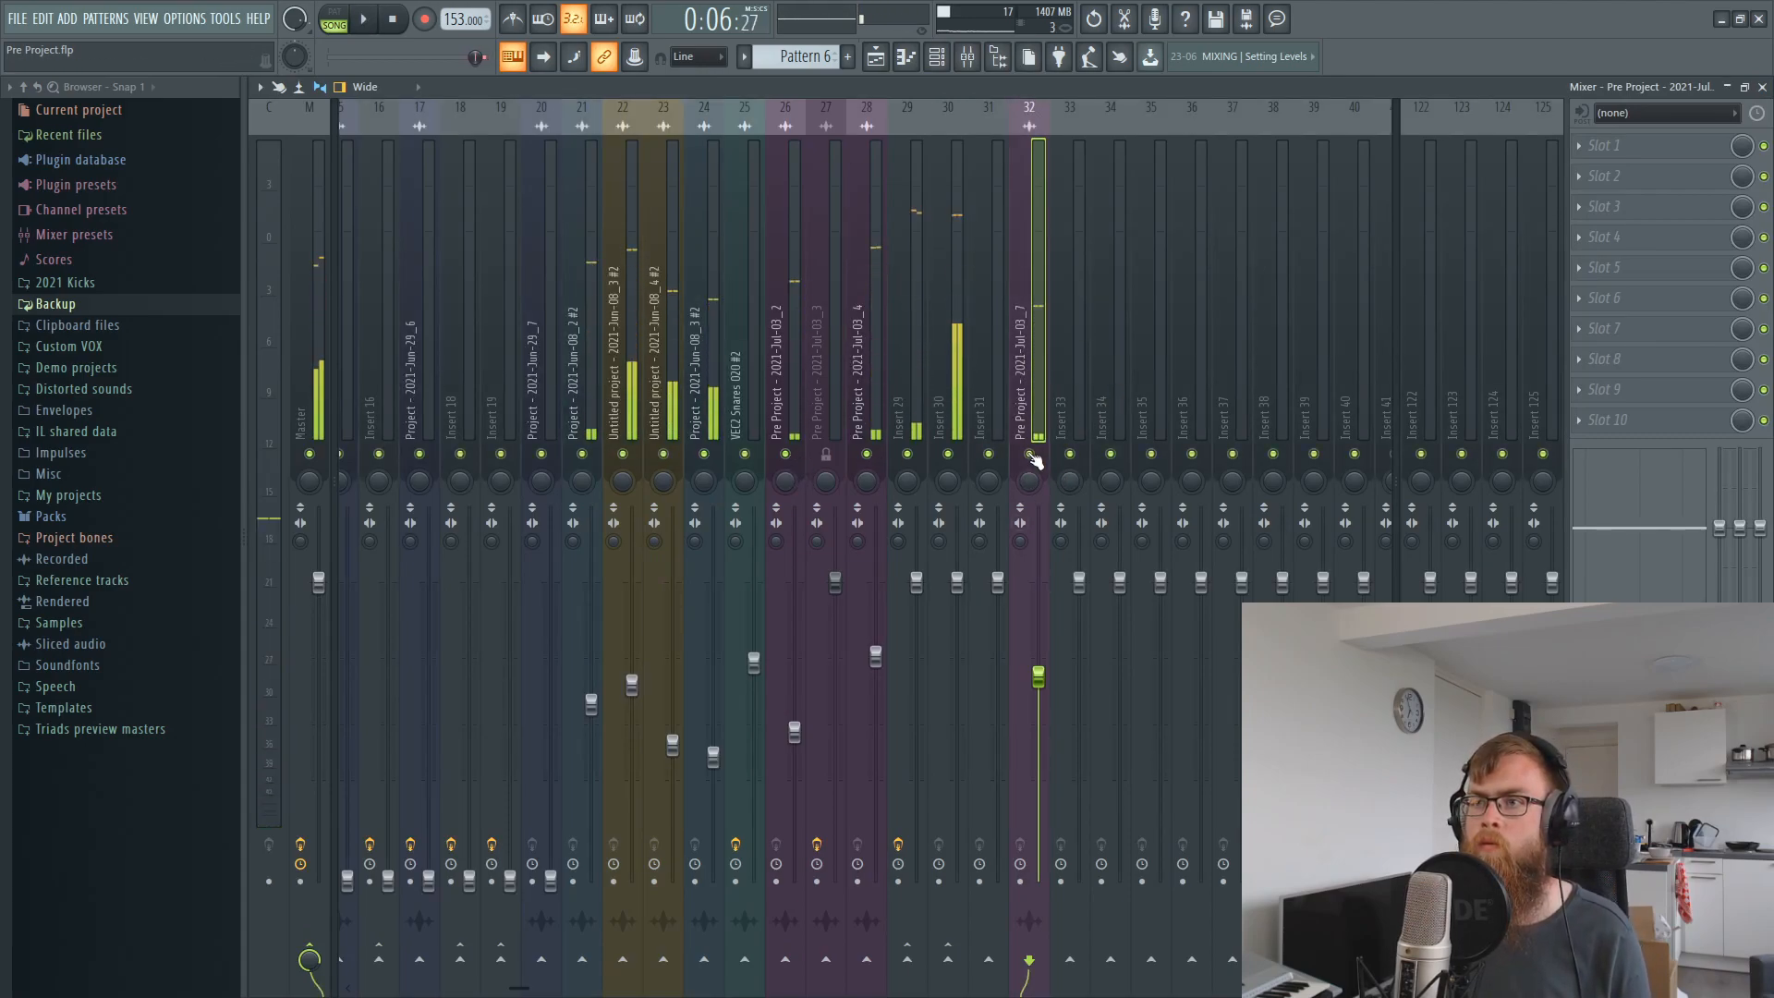
pyautogui.press('space')
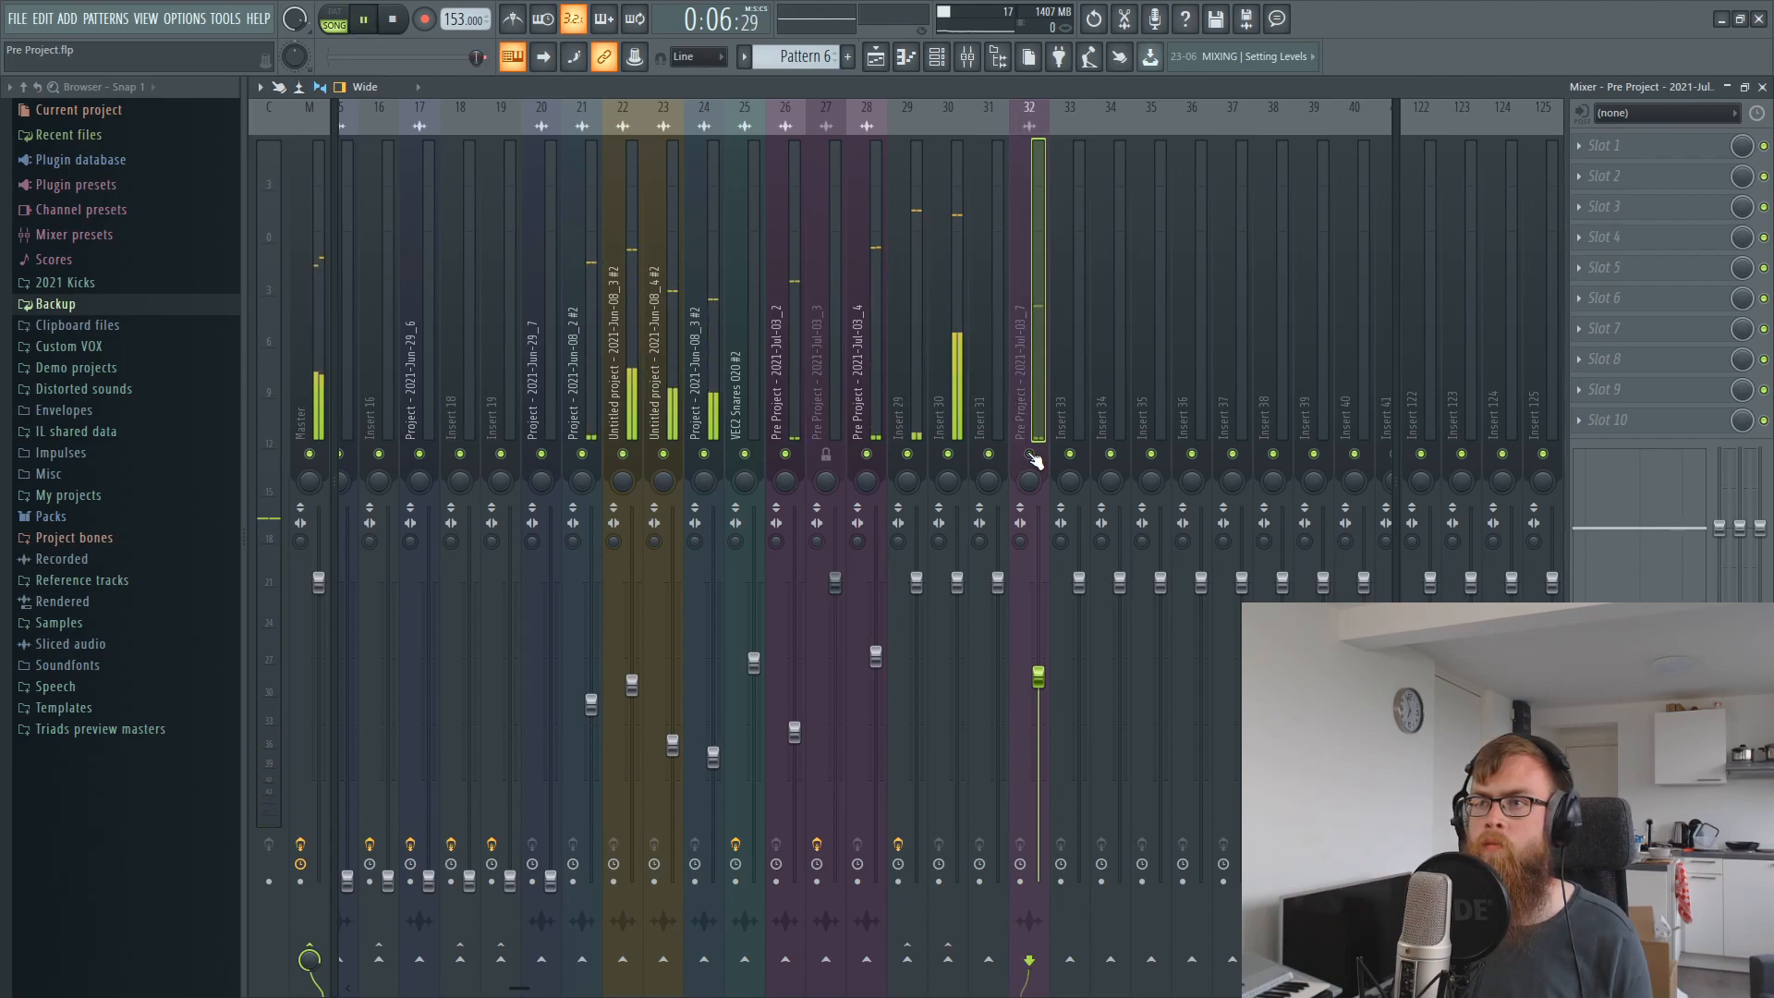
# Raise mixer track 32's volume slightly and compare the full mix with that track muted and unmuted.
pyautogui.moveTo(1041, 678); pyautogui.dragTo(1044, 670)
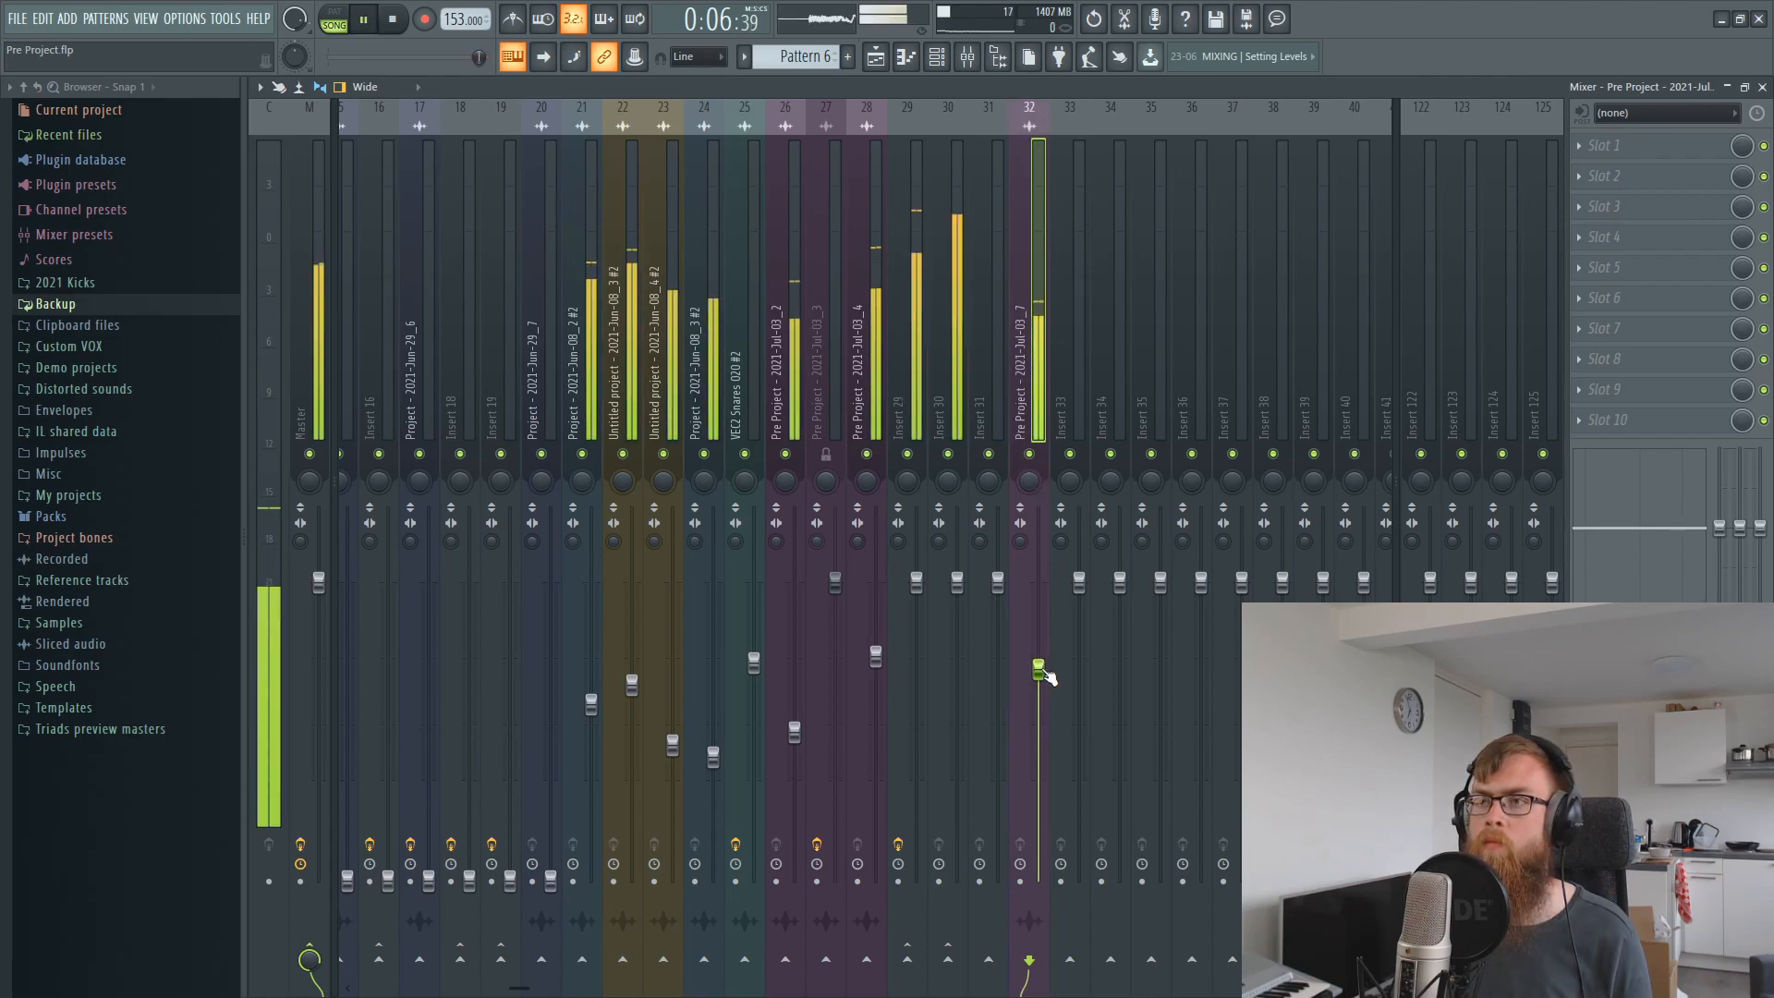
pyautogui.click(1031, 456)
pyautogui.press('space')
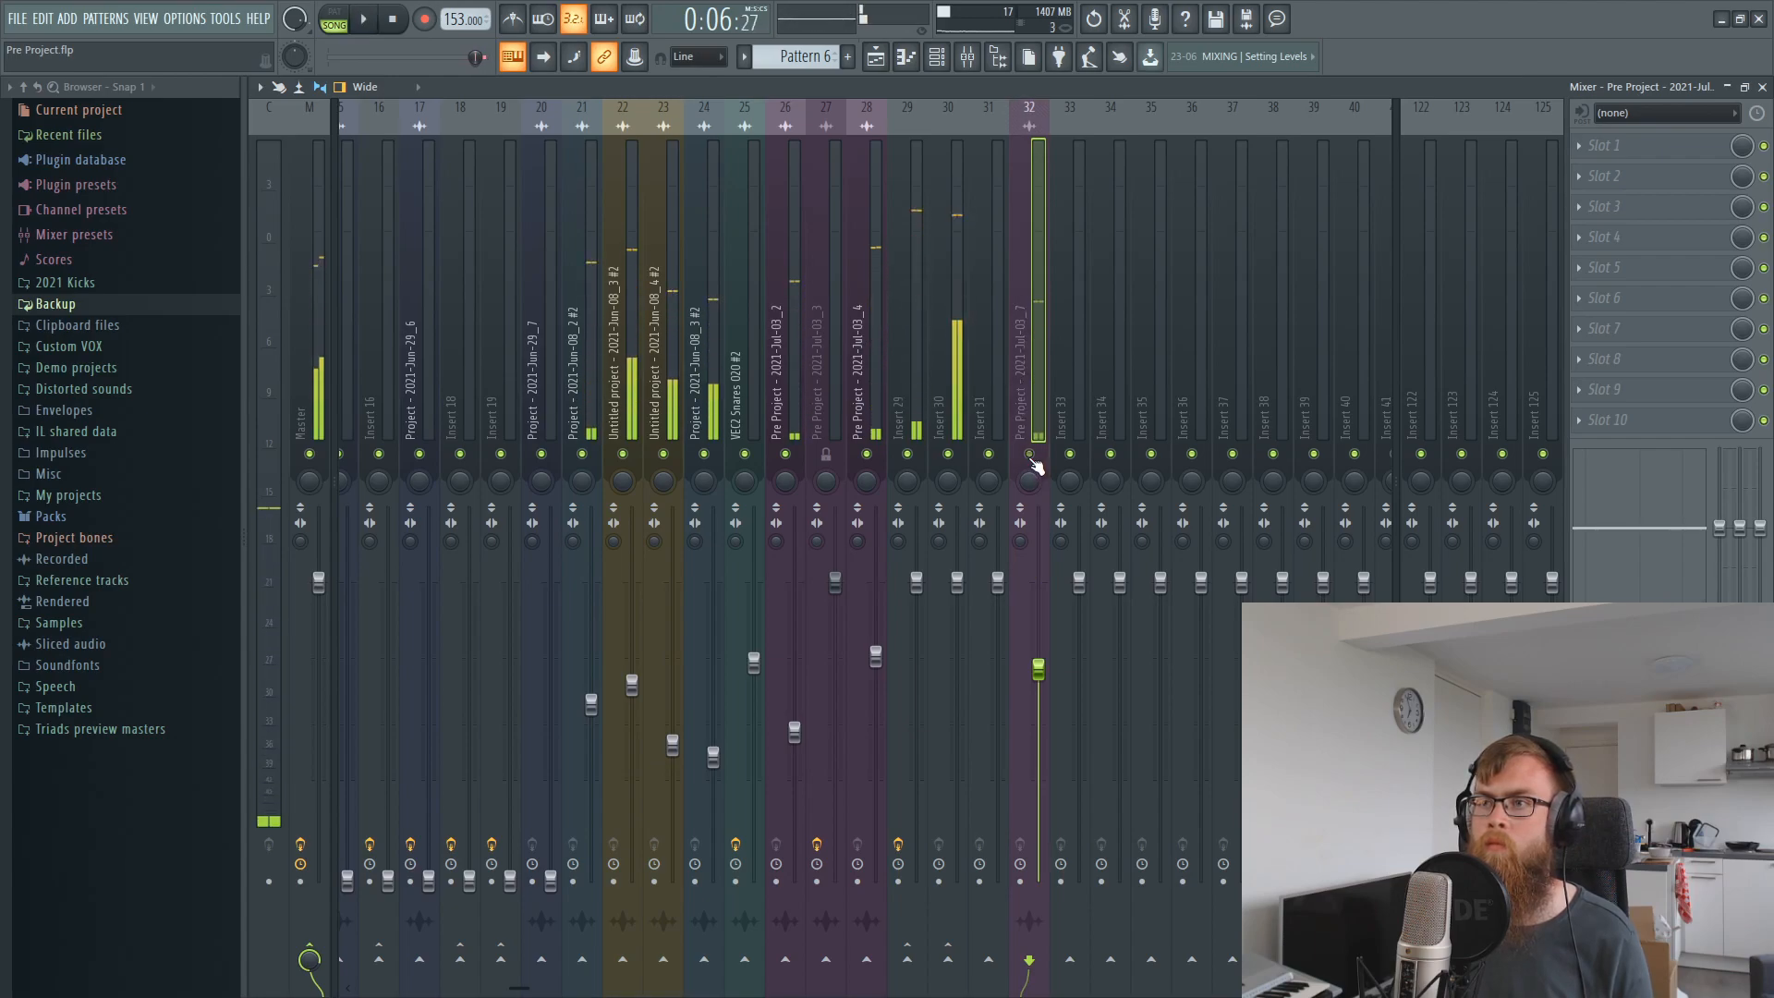
pyautogui.click(1031, 457)
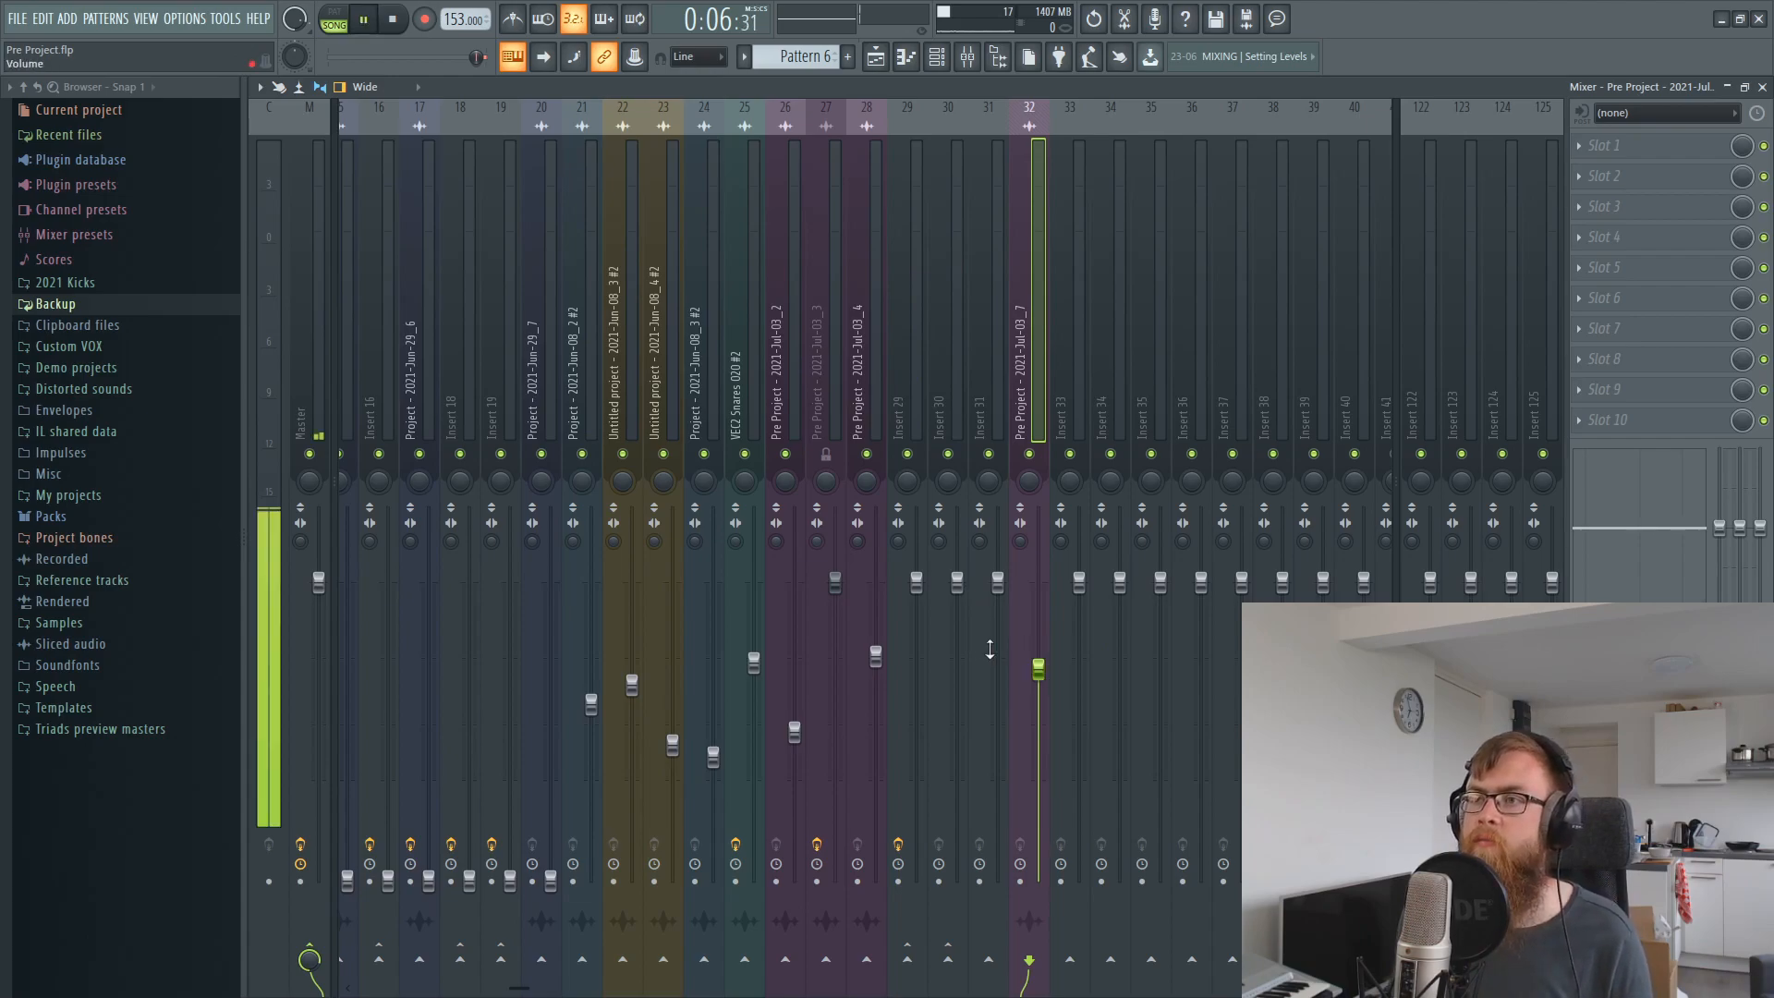
# Lower mixer track 32's volume slightly and compare its level in the full kick mix during playback.
pyautogui.moveTo(1038, 669)
pyautogui.mouseDown()
pyautogui.moveTo(1038, 587)
pyautogui.moveTo(1039, 684)
pyautogui.mouseUp()
pyautogui.press('space')
pyautogui.press('space')
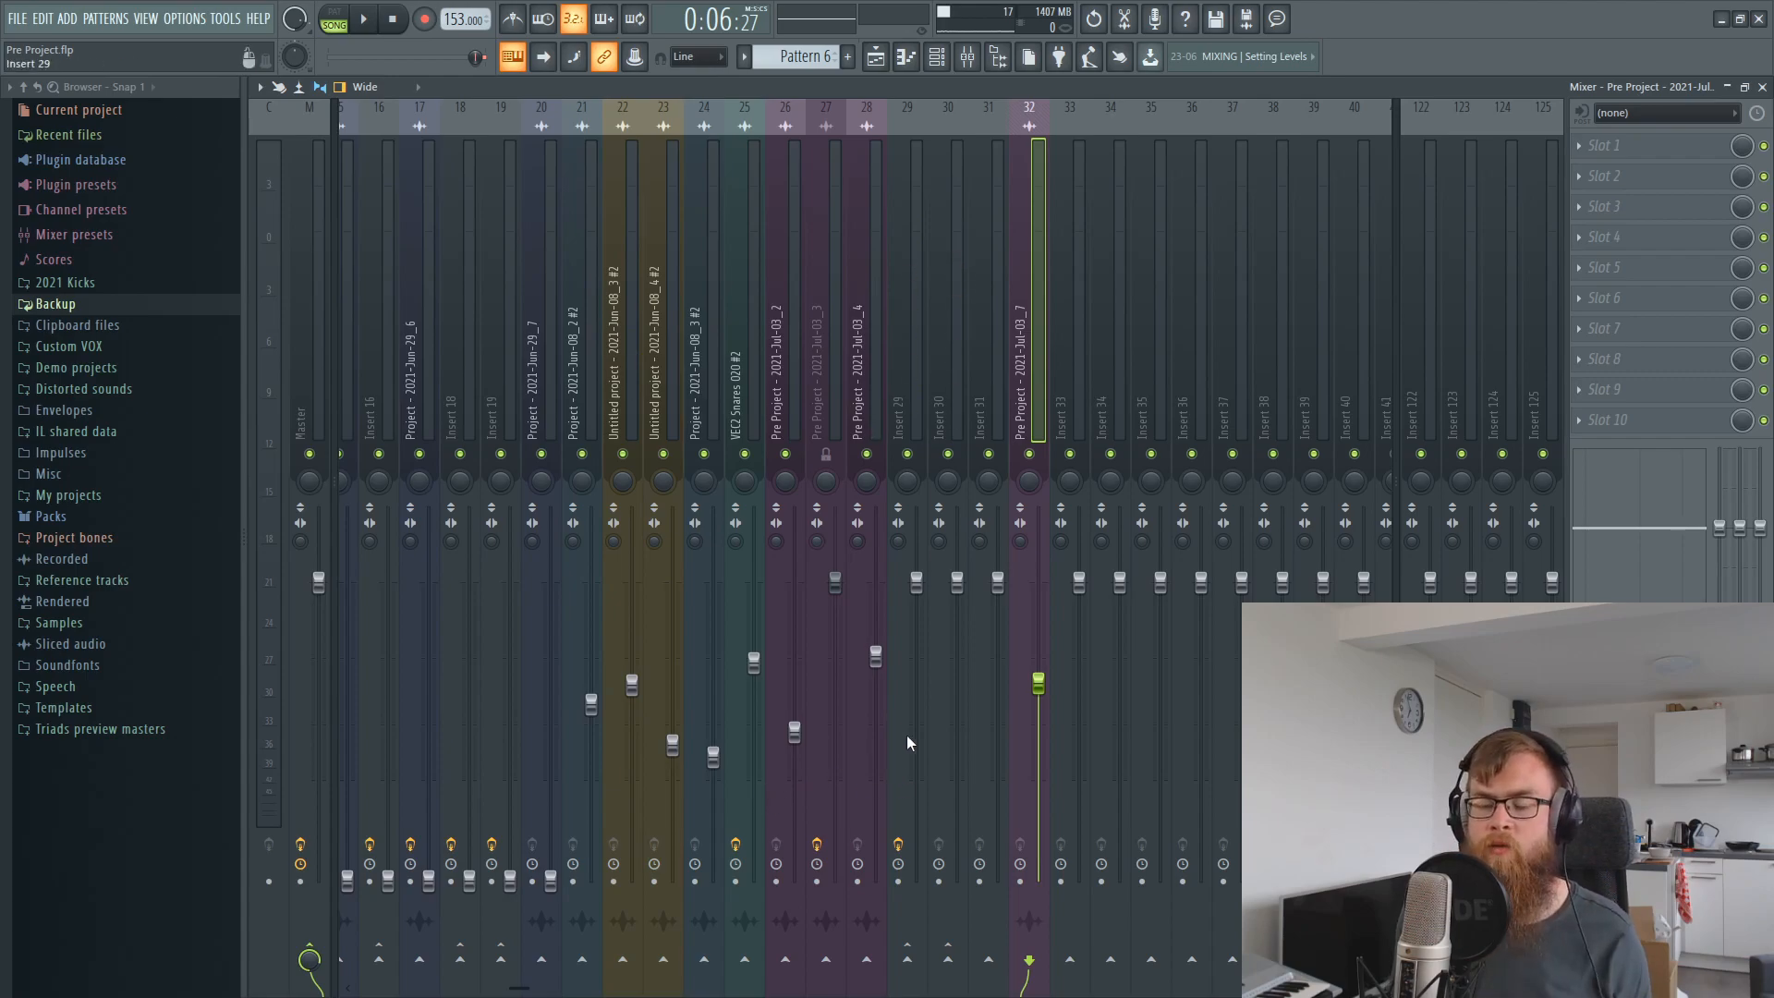
pyautogui.press('space')
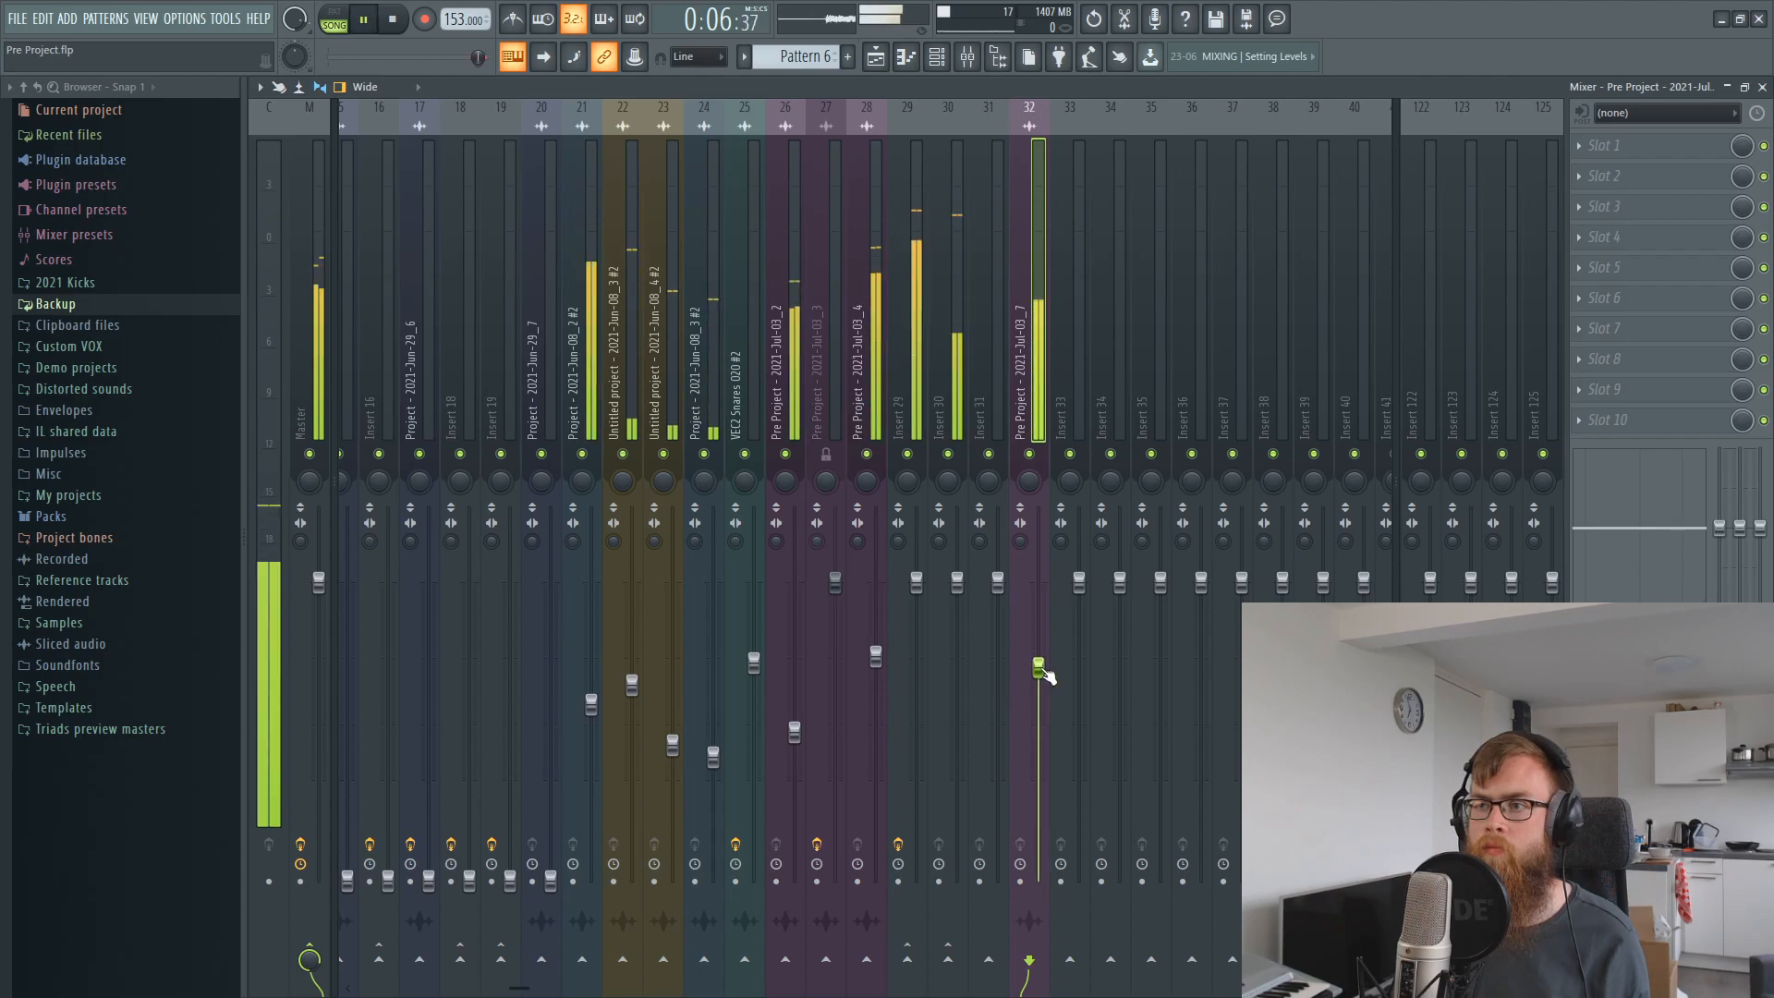
pyautogui.press('space')
# Enable precomputed effects on the Track 7 clip and adjust its pogo while repeatedly auditioning the kick.
pyautogui.press('F5')
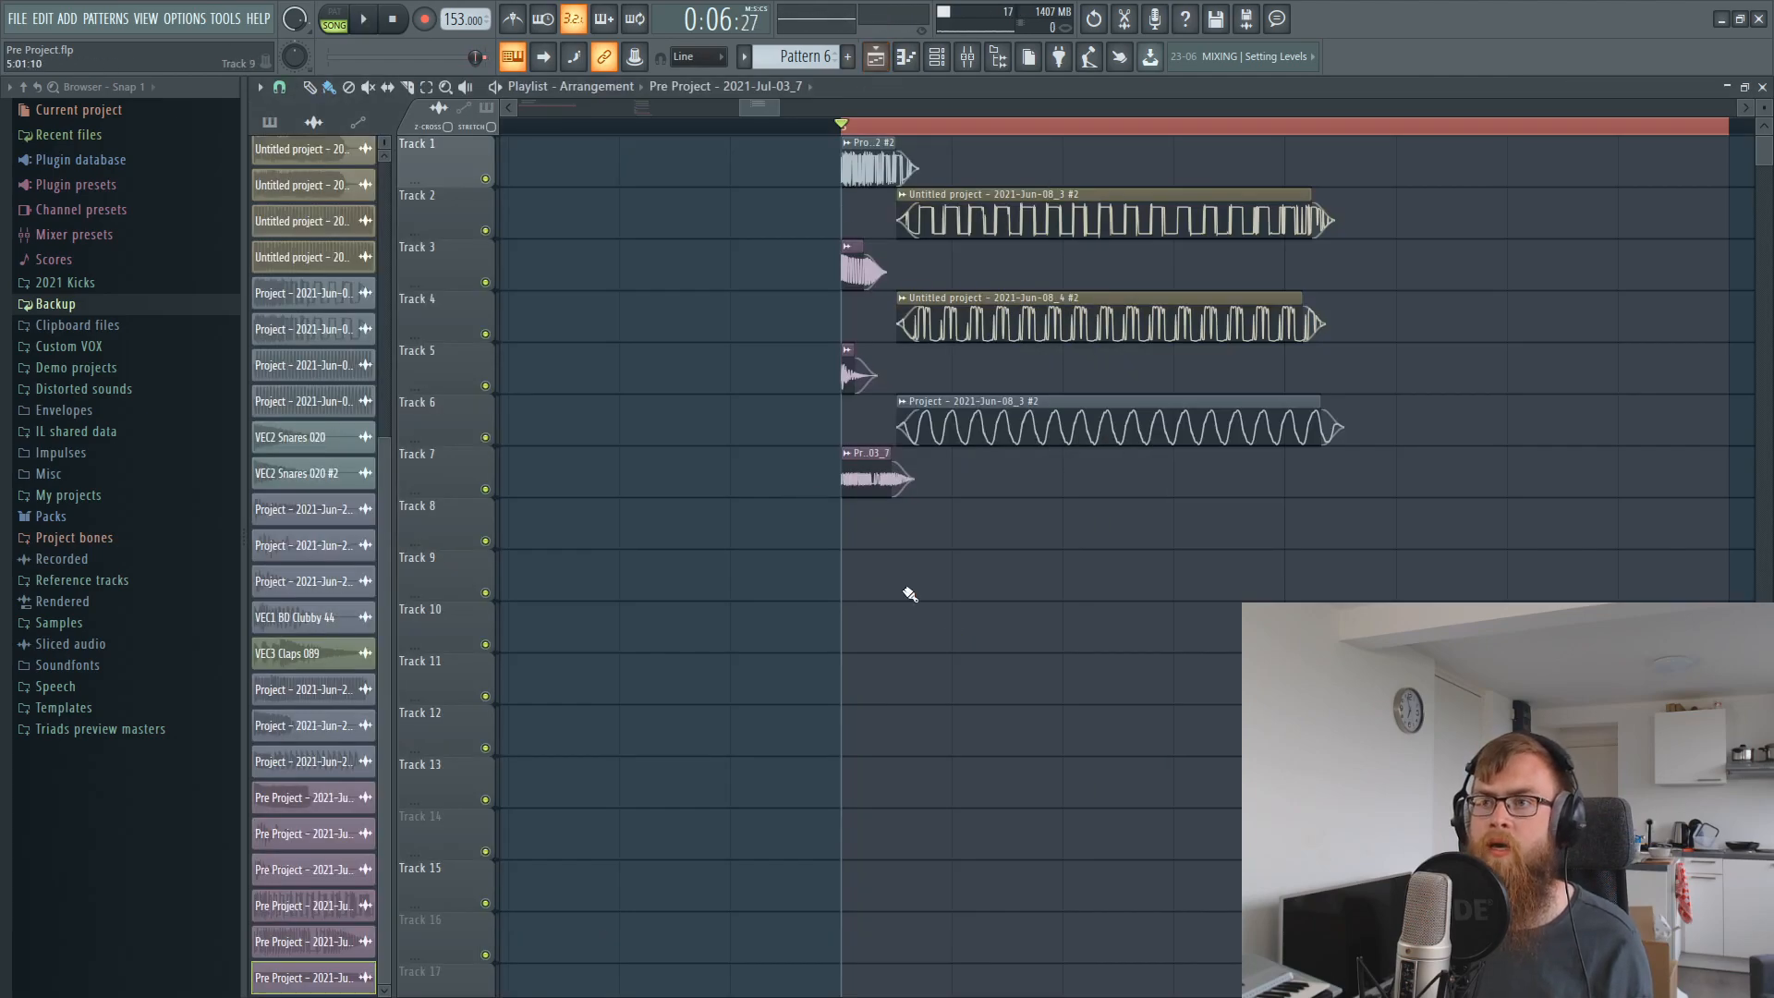
pyautogui.doubleClick(870, 479)
pyautogui.click(577, 344)
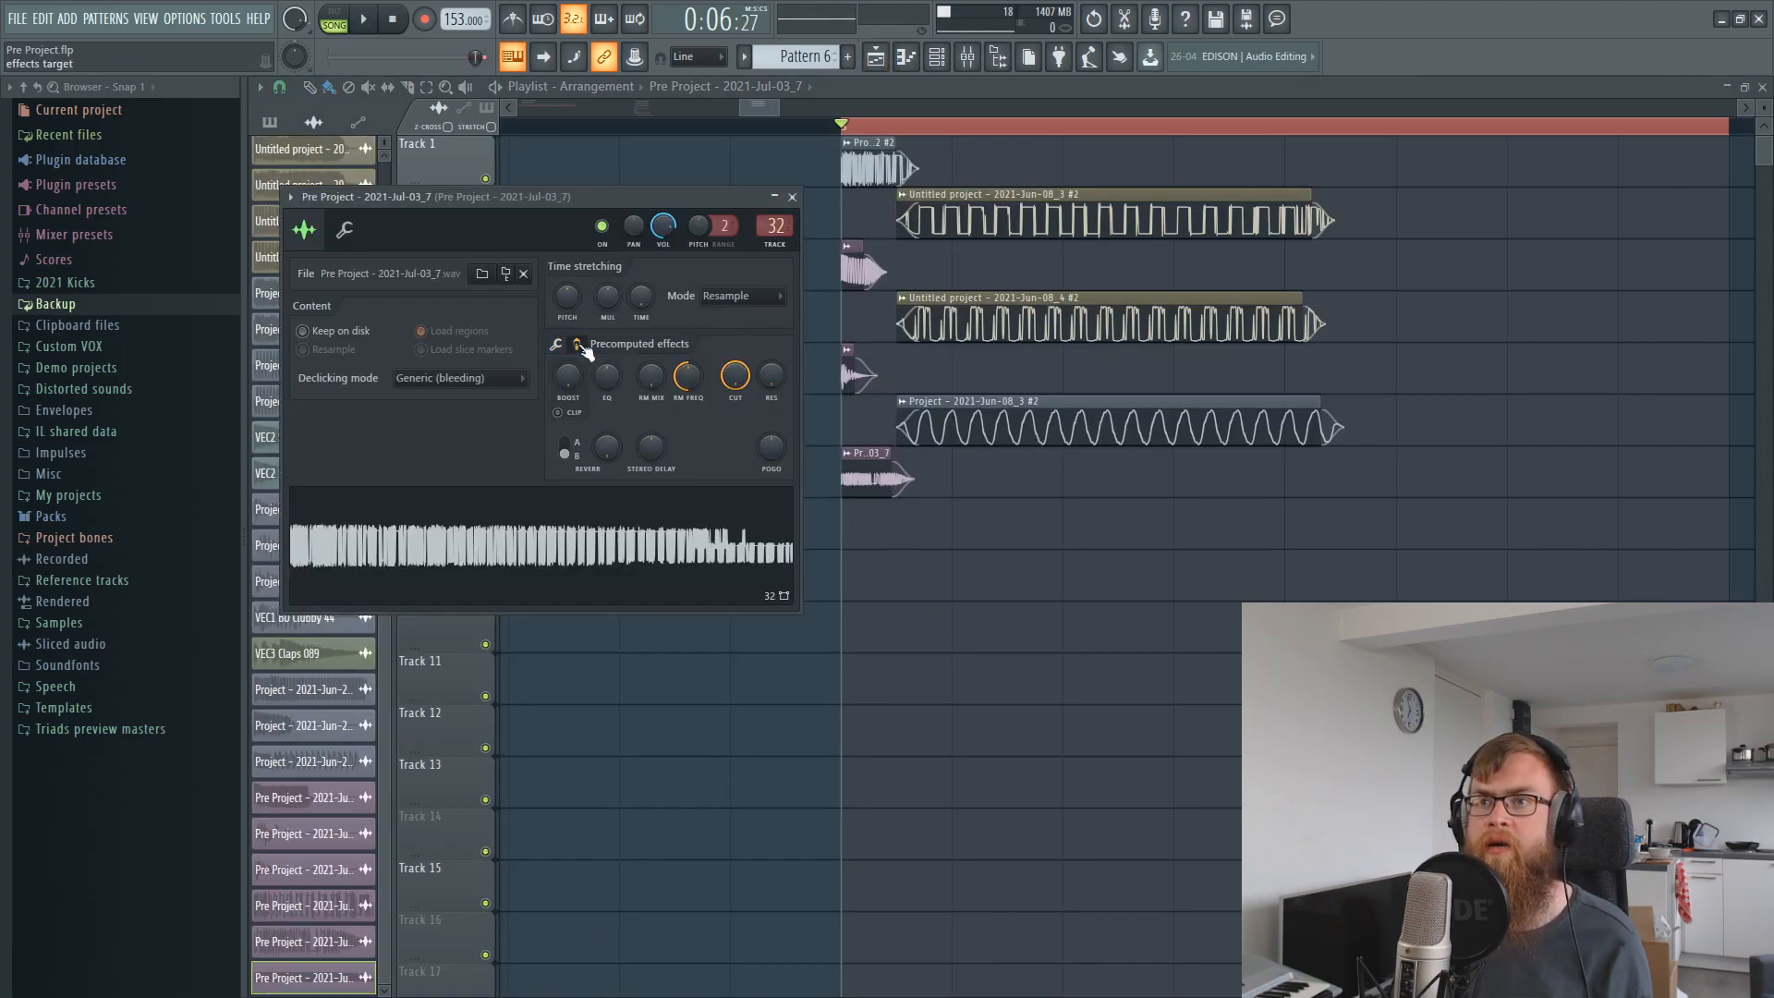
pyautogui.moveTo(765, 458)
pyautogui.mouseDown()
pyautogui.moveTo(765, 495)
pyautogui.moveTo(765, 441)
pyautogui.mouseUp()
pyautogui.press('space')
pyautogui.press('space')
pyautogui.press('space')
pyautogui.press('space')
pyautogui.press('space')
pyautogui.press('space')
pyautogui.press('space')
pyautogui.press('space')
pyautogui.press('space')
pyautogui.press('space')
pyautogui.press('space')
pyautogui.press('space')
pyautogui.press('space')
pyautogui.press('space')
# Lower the Track 7 clip's pitch and adjust its pogo to about -5% while replaying the kick.
pyautogui.moveTo(699, 226); pyautogui.dragTo(700, 235)
pyautogui.press('space')
pyautogui.press('space')
pyautogui.press('space')
pyautogui.moveTo(770, 446); pyautogui.dragTo(770, 453)
pyautogui.press('space')
pyautogui.press('space')
pyautogui.press('space')
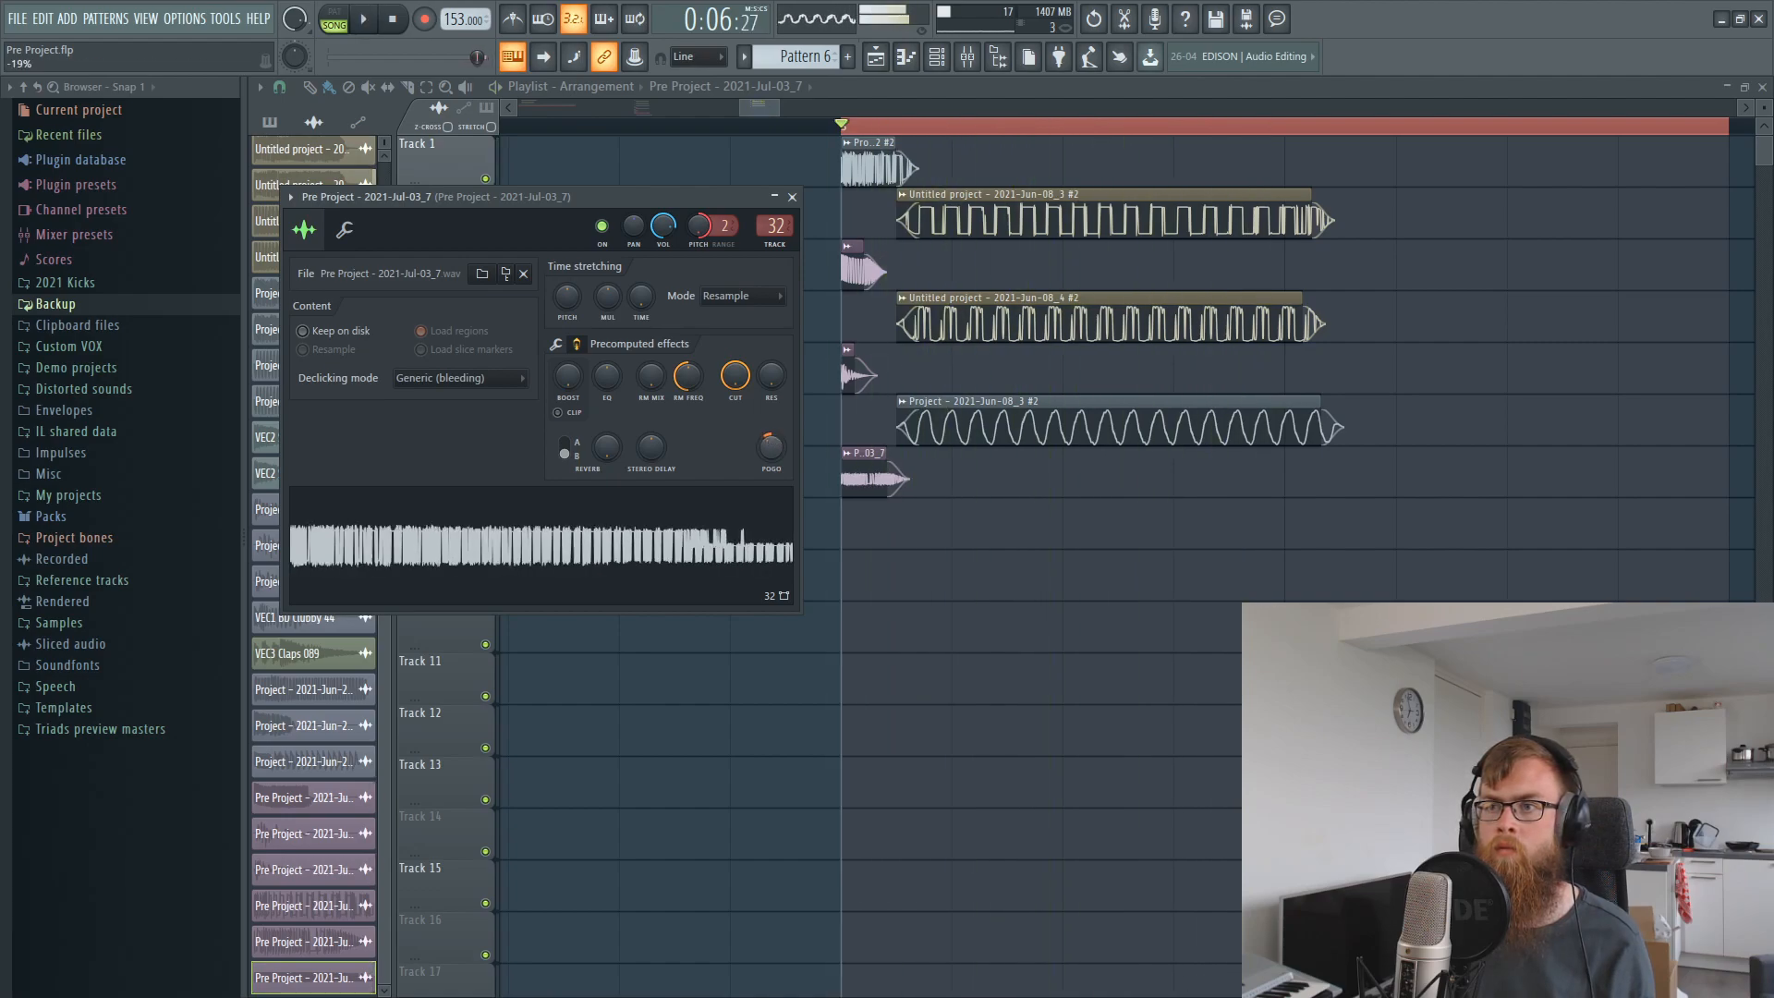
pyautogui.press('space')
pyautogui.press('space')
pyautogui.press('space')
pyautogui.press('space')
pyautogui.press('space')
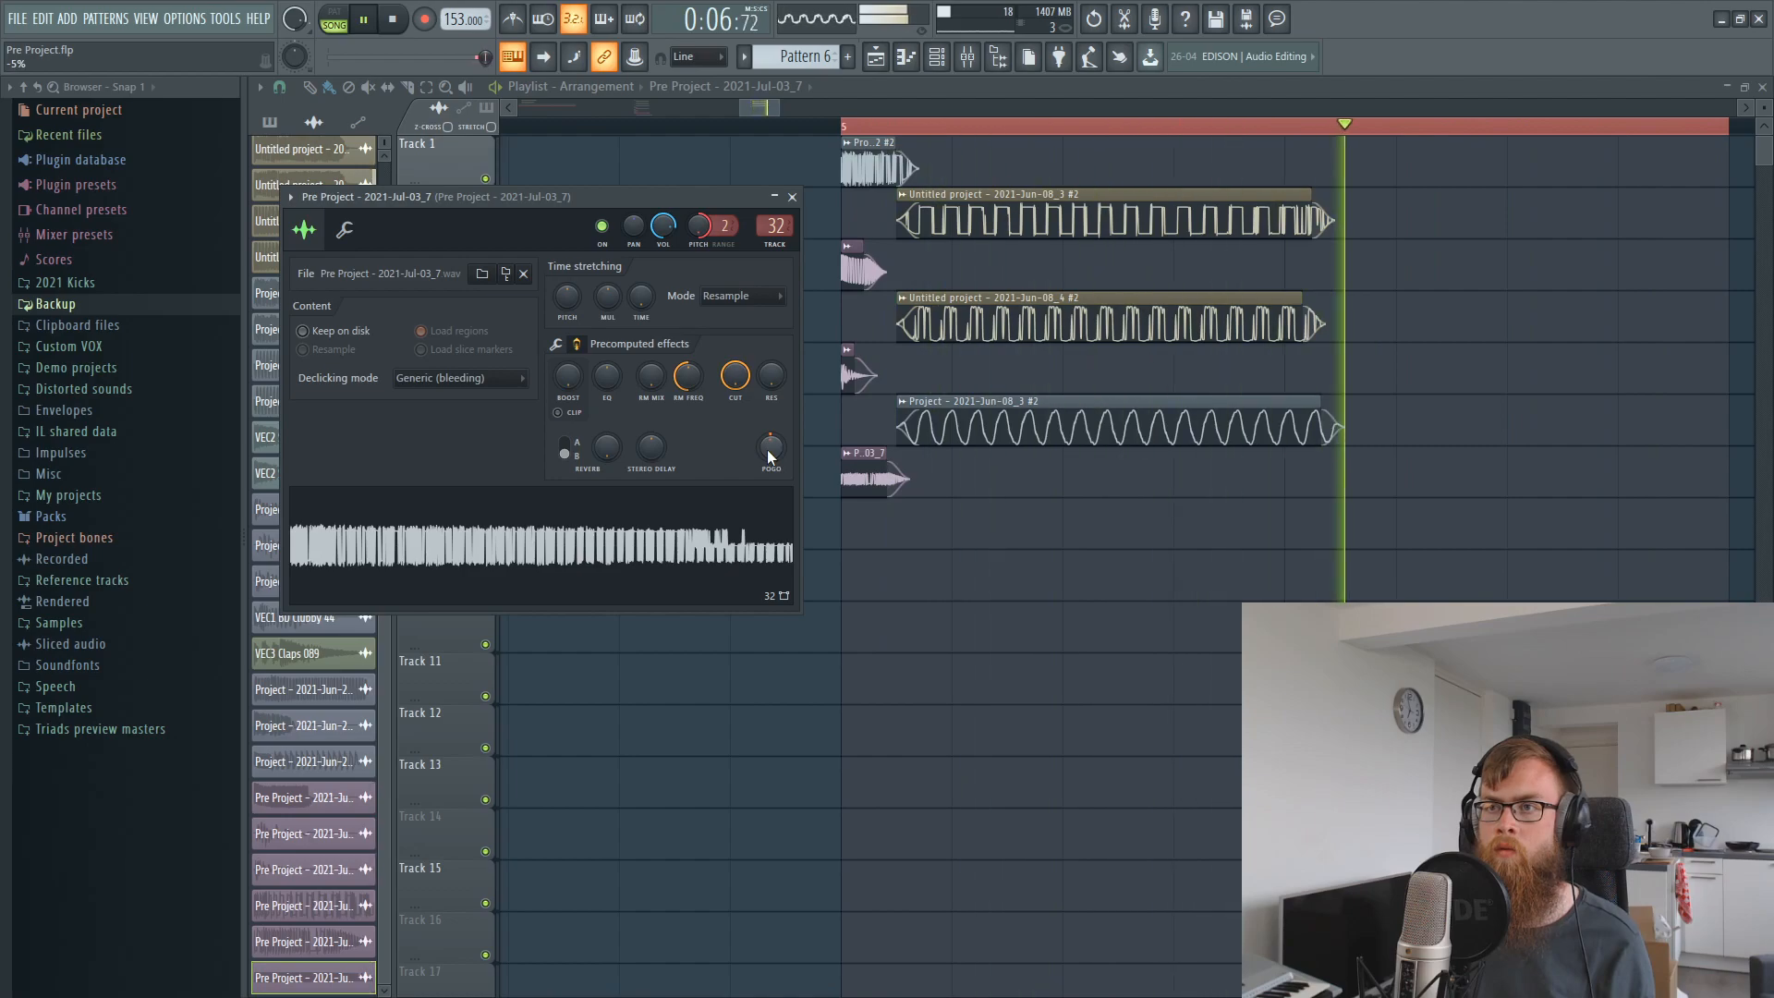
# Reset and retune the Track 7 clip's pitch, fine-tune its pogo, and audition the full kick in the mixer.
pyautogui.rightClick(699, 224)
pyautogui.click(709, 232)
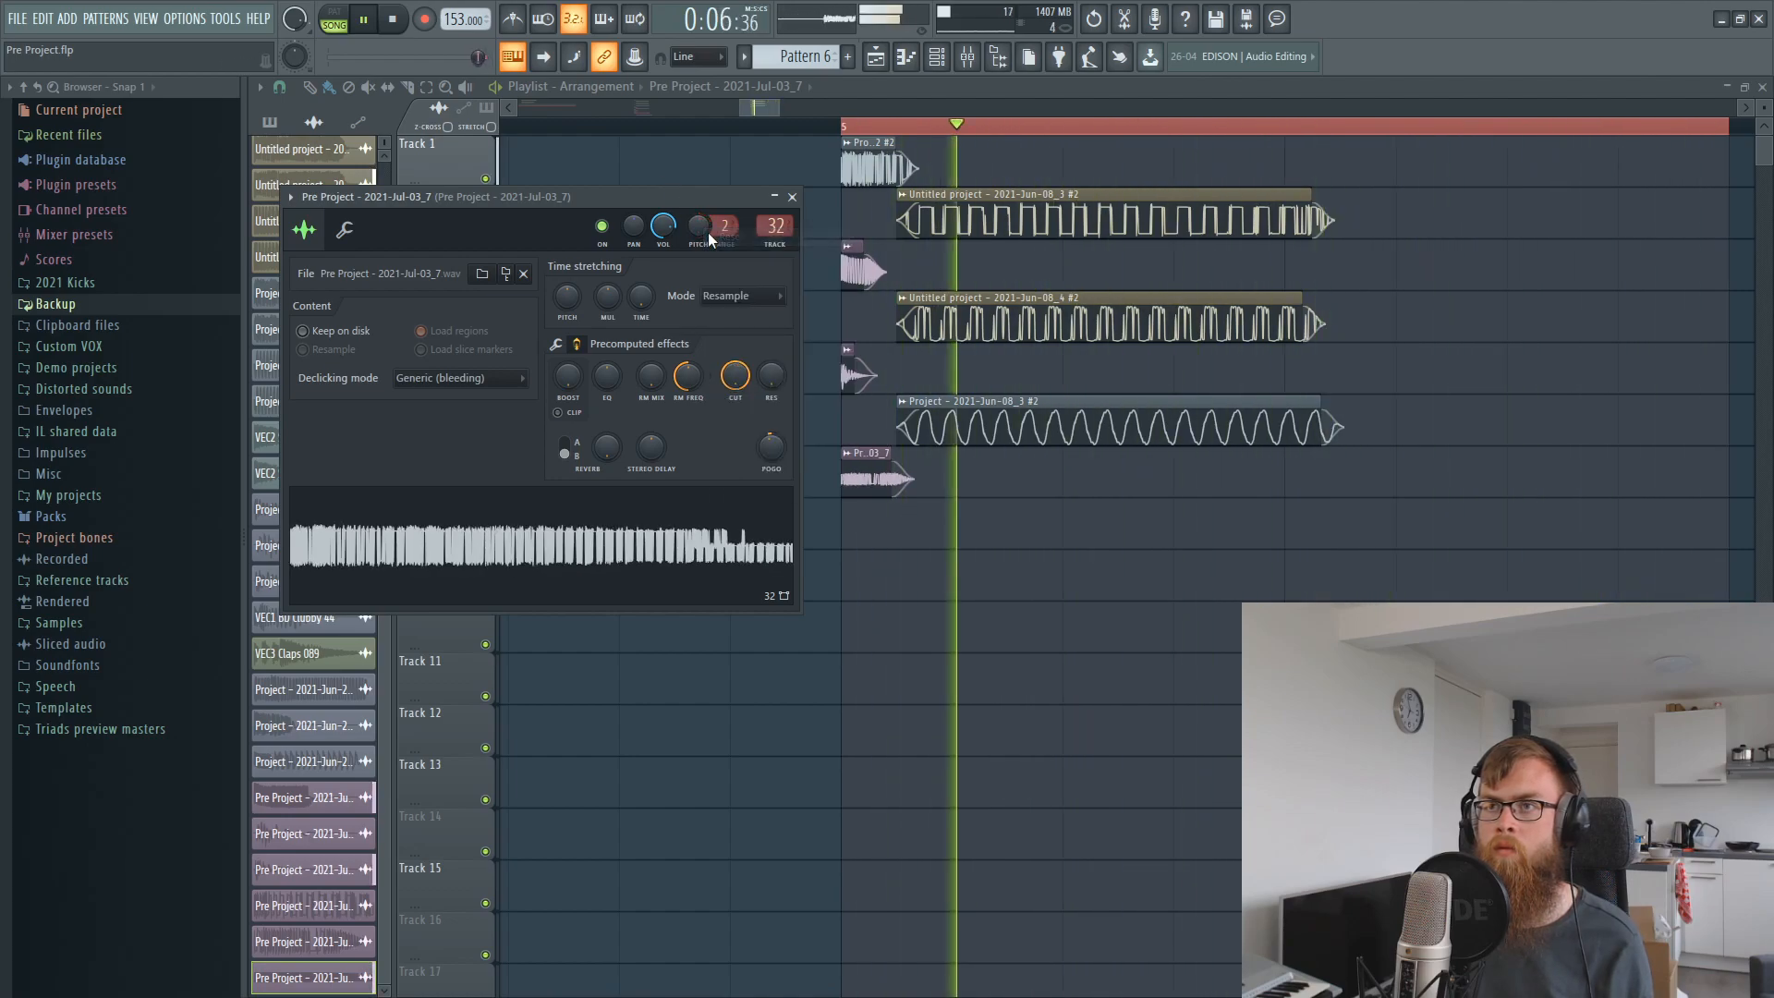
pyautogui.moveTo(702, 229); pyautogui.dragTo(701, 148)
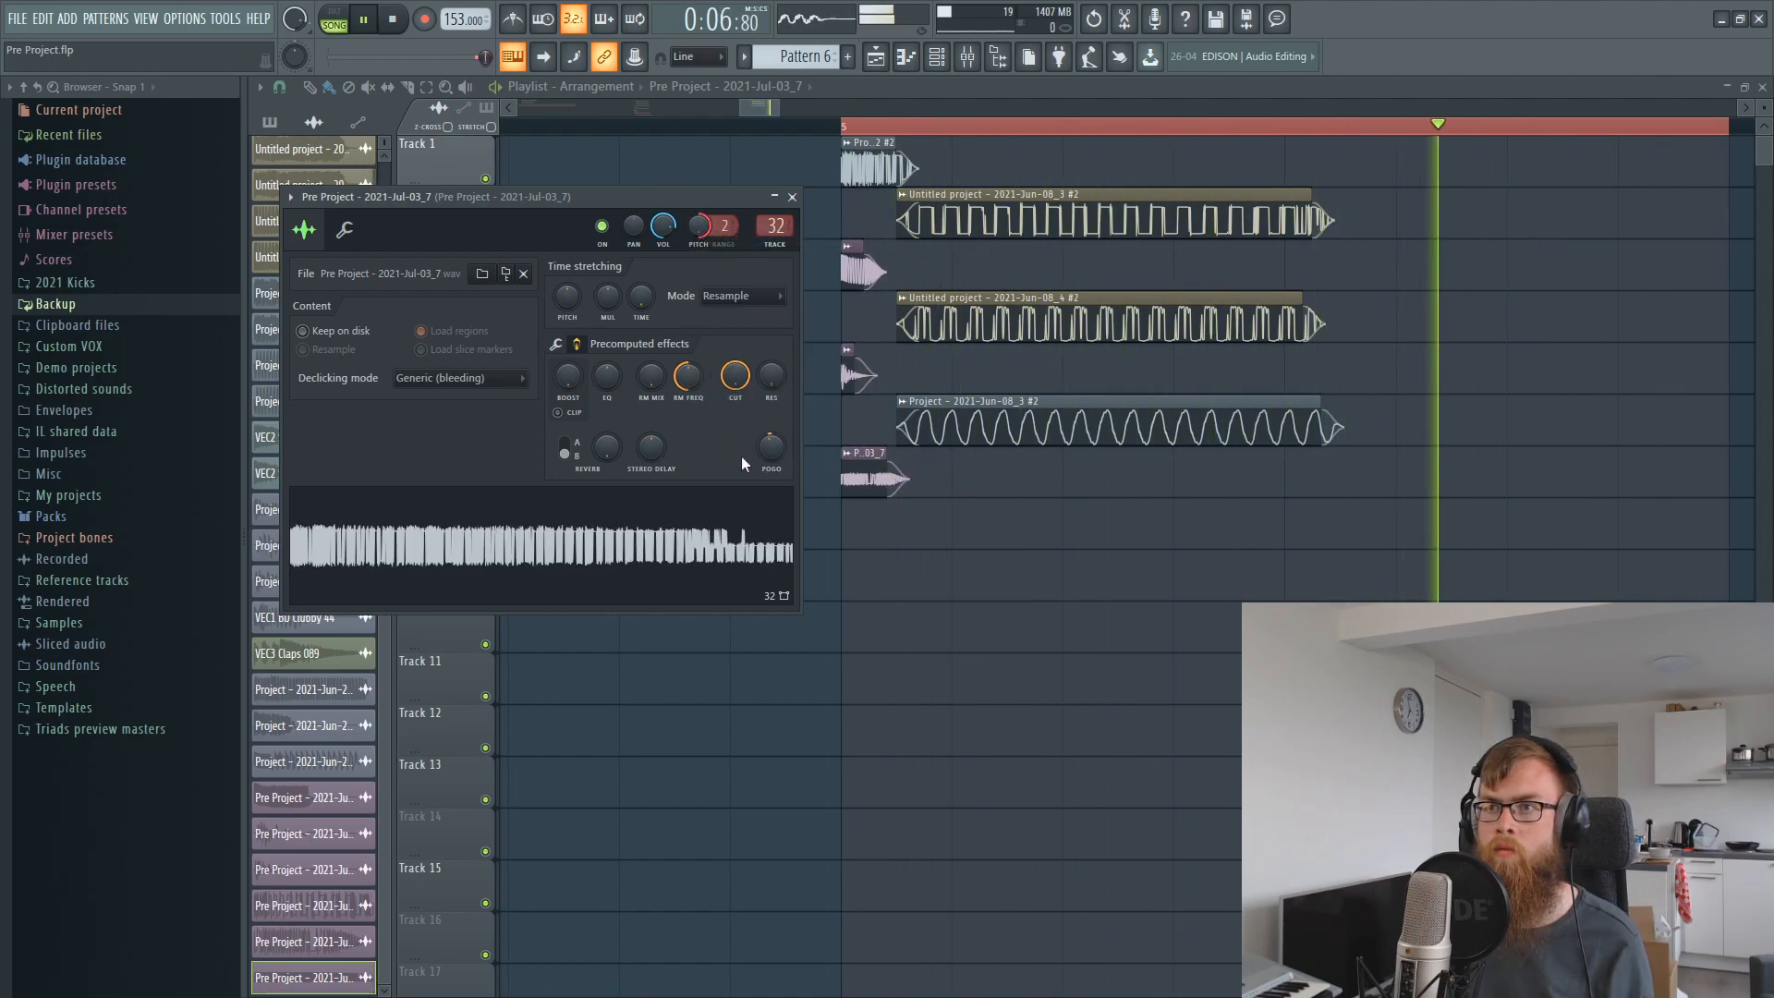
pyautogui.moveTo(772, 456)
pyautogui.mouseDown()
pyautogui.moveTo(772, 489)
pyautogui.moveTo(767, 444)
pyautogui.mouseUp()
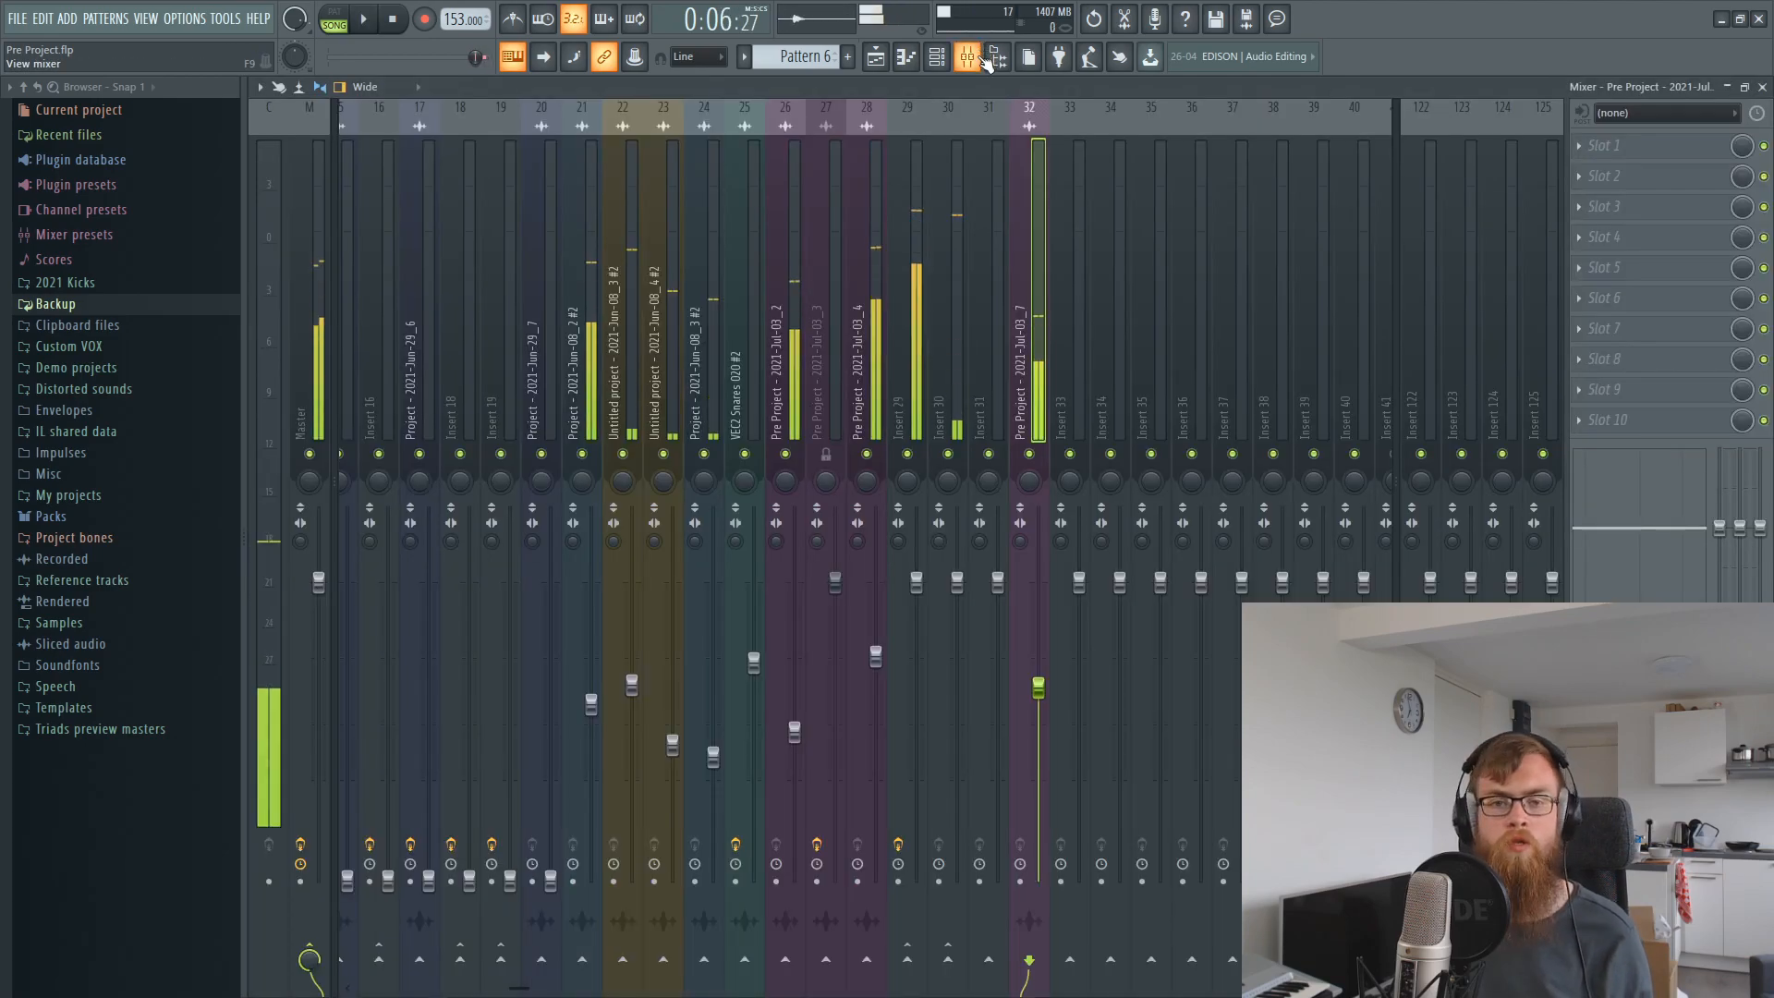
pyautogui.click(968, 56)
pyautogui.press('space')
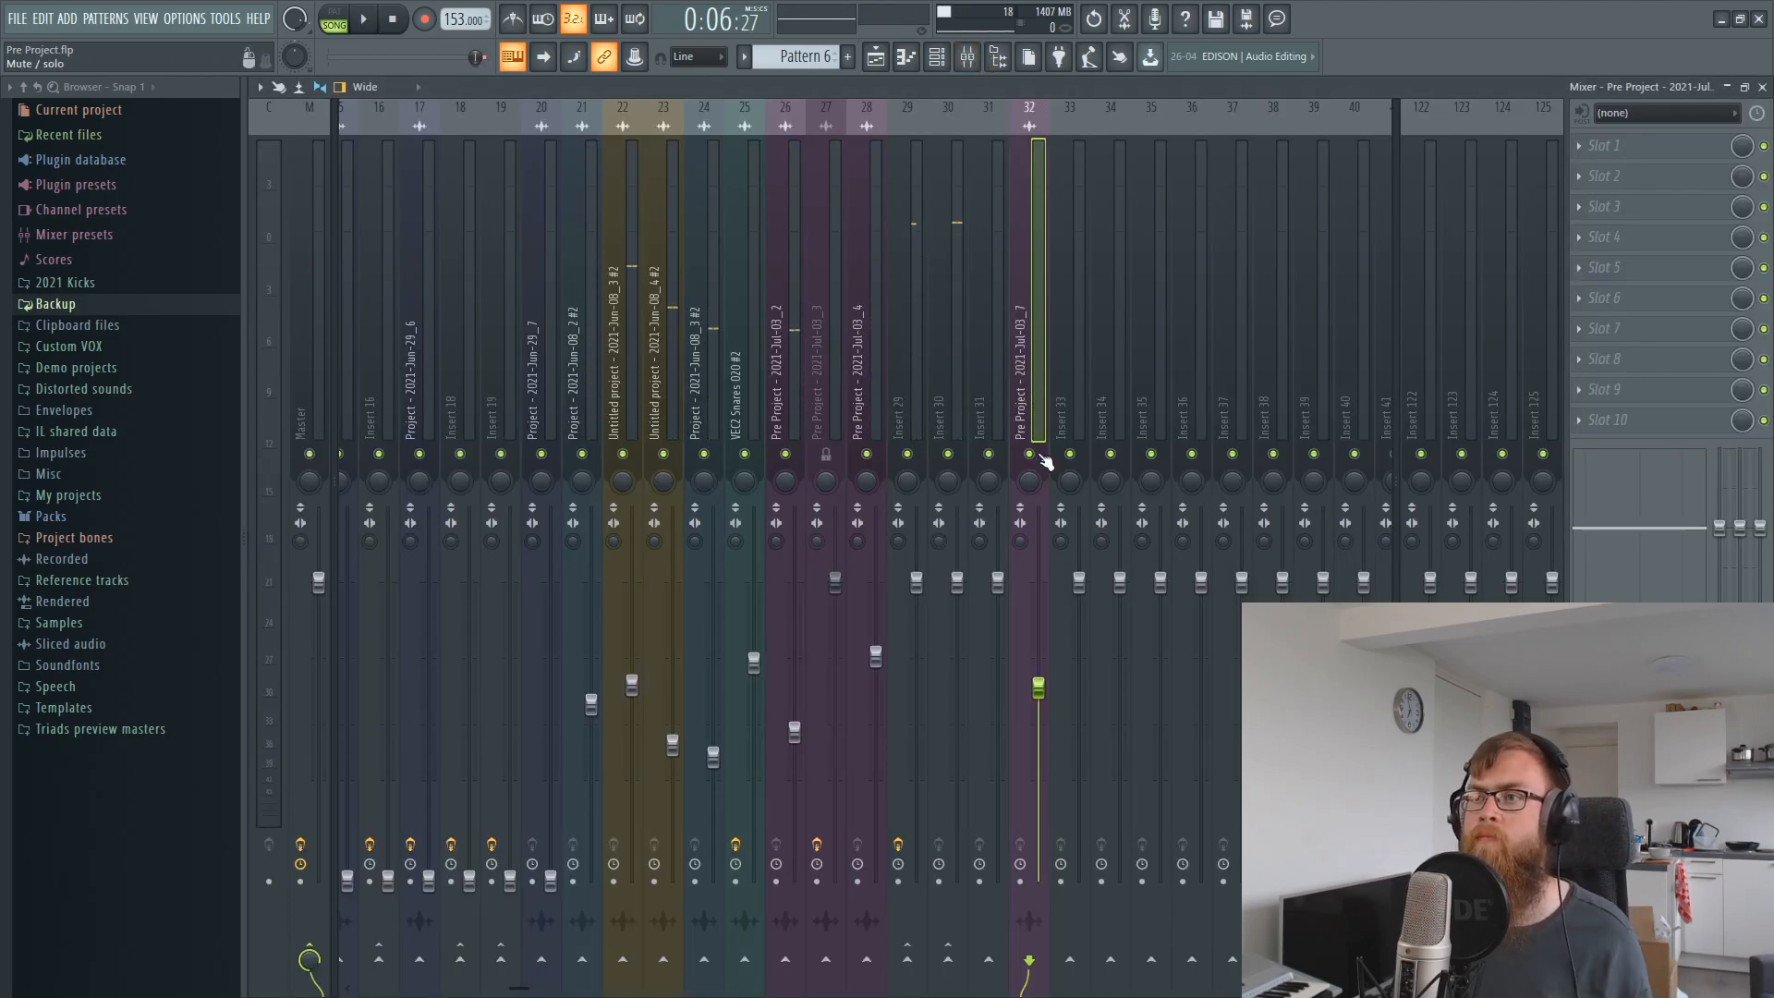
pyautogui.press('space')
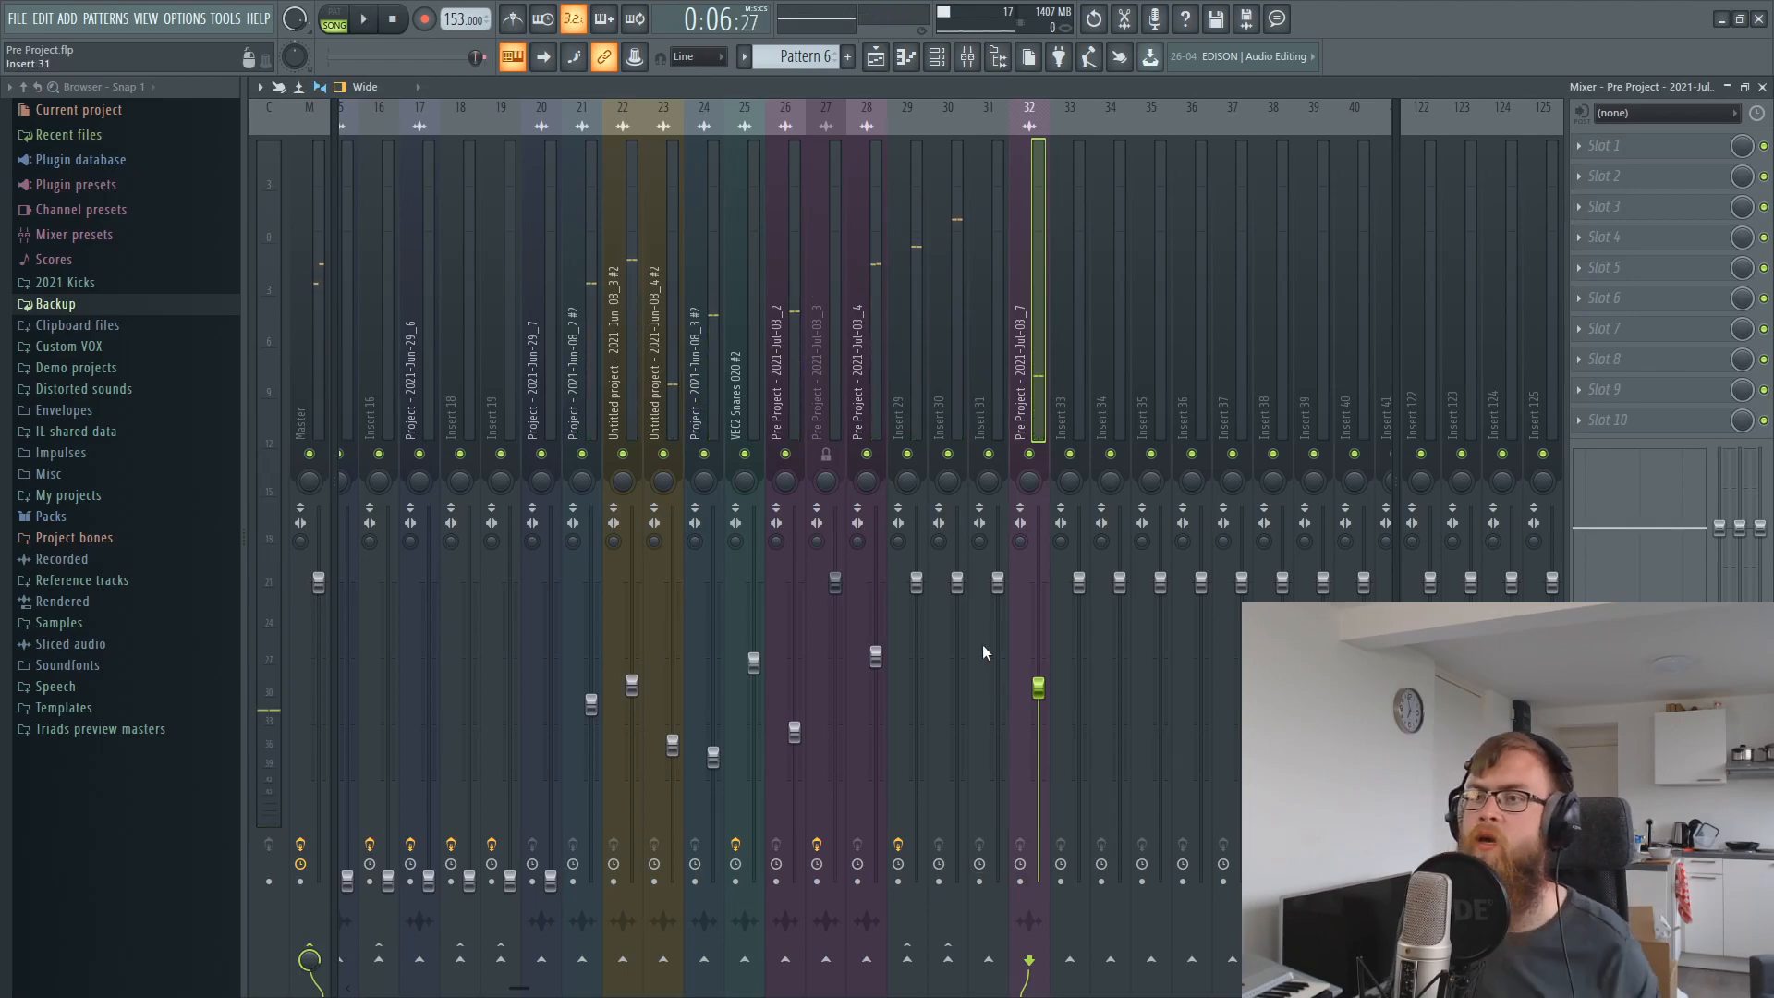
# Leave only the kick tail clips on playlist tracks 2, 4 and 6 enabled.
pyautogui.click(873, 68)
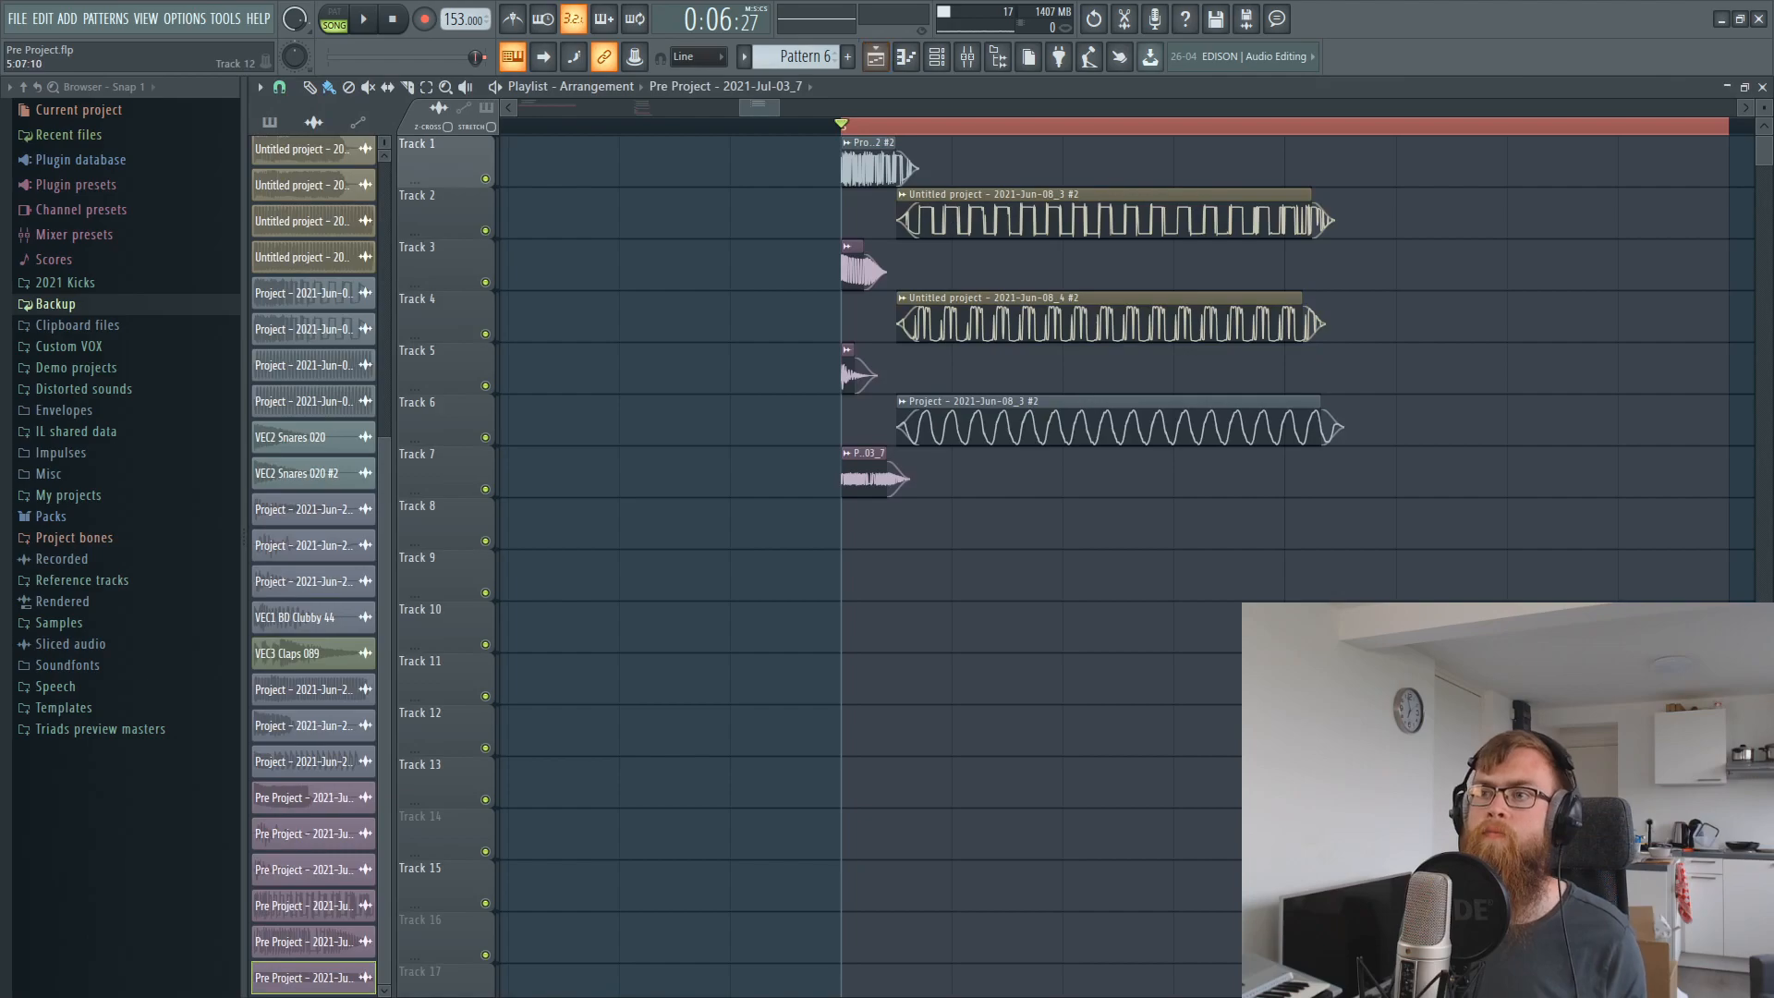
pyautogui.keyDown('ctrl'); pyautogui.click(486, 438); pyautogui.keyUp('ctrl')
pyautogui.click(485, 333)
pyautogui.click(485, 231)
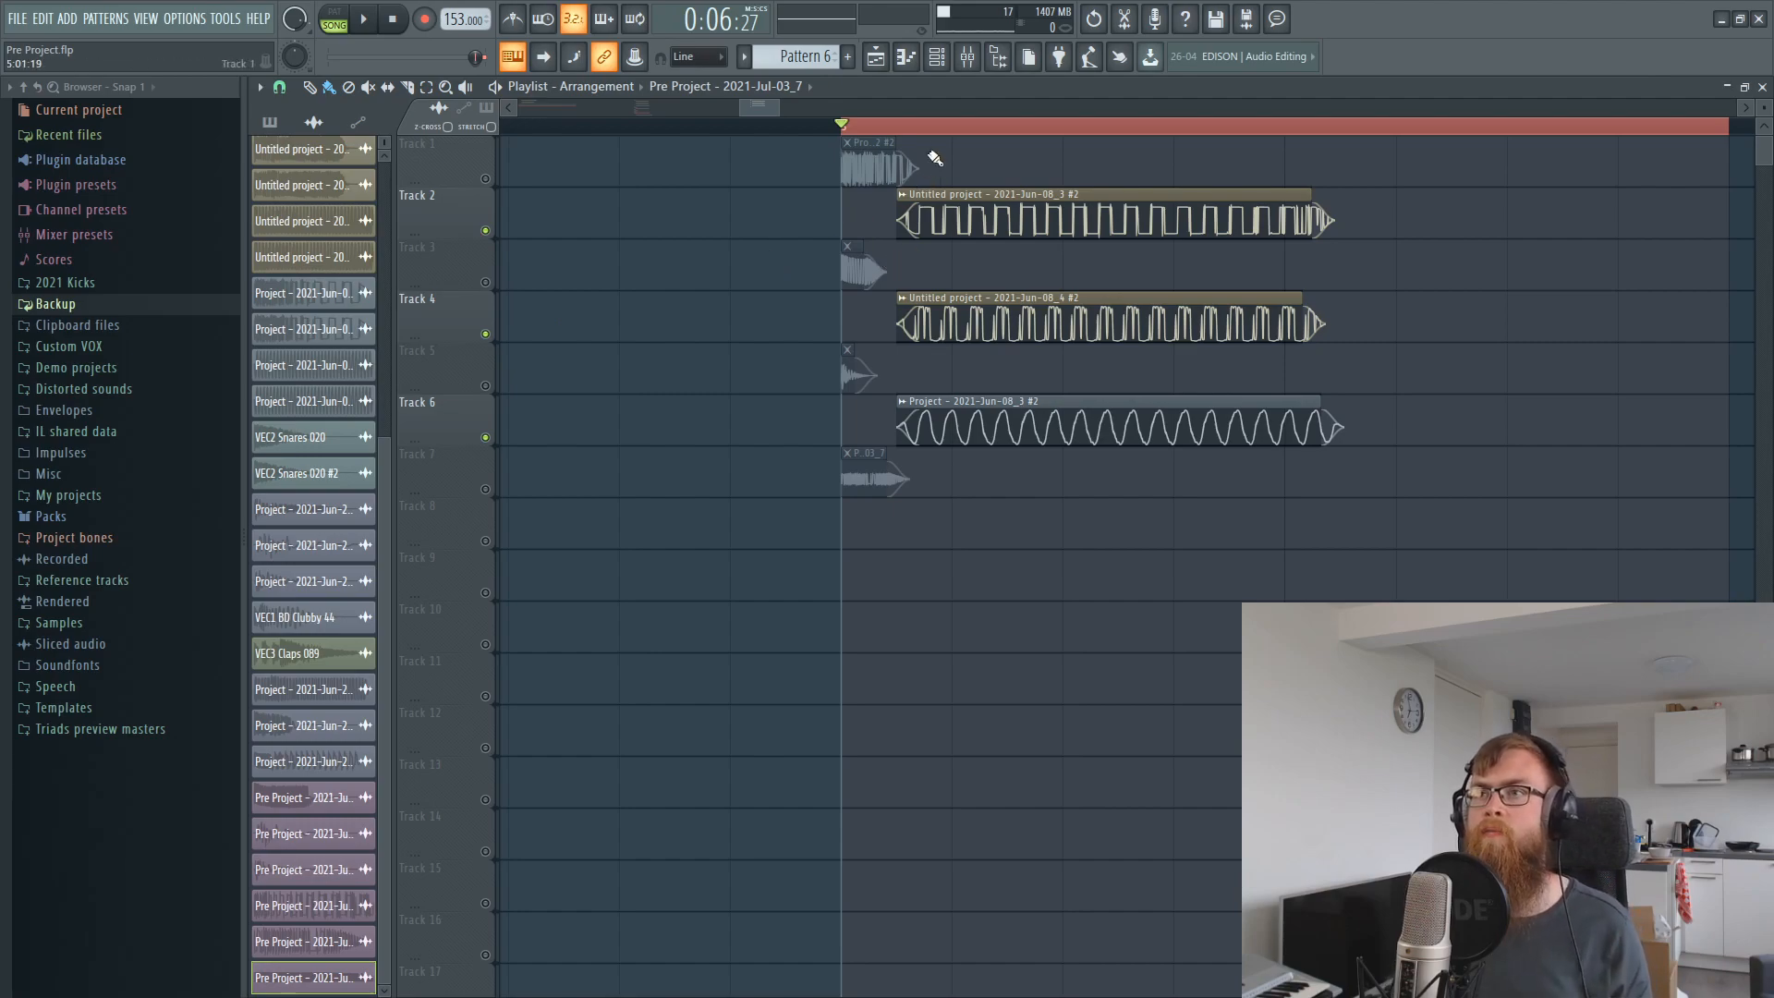
pyautogui.click(967, 57)
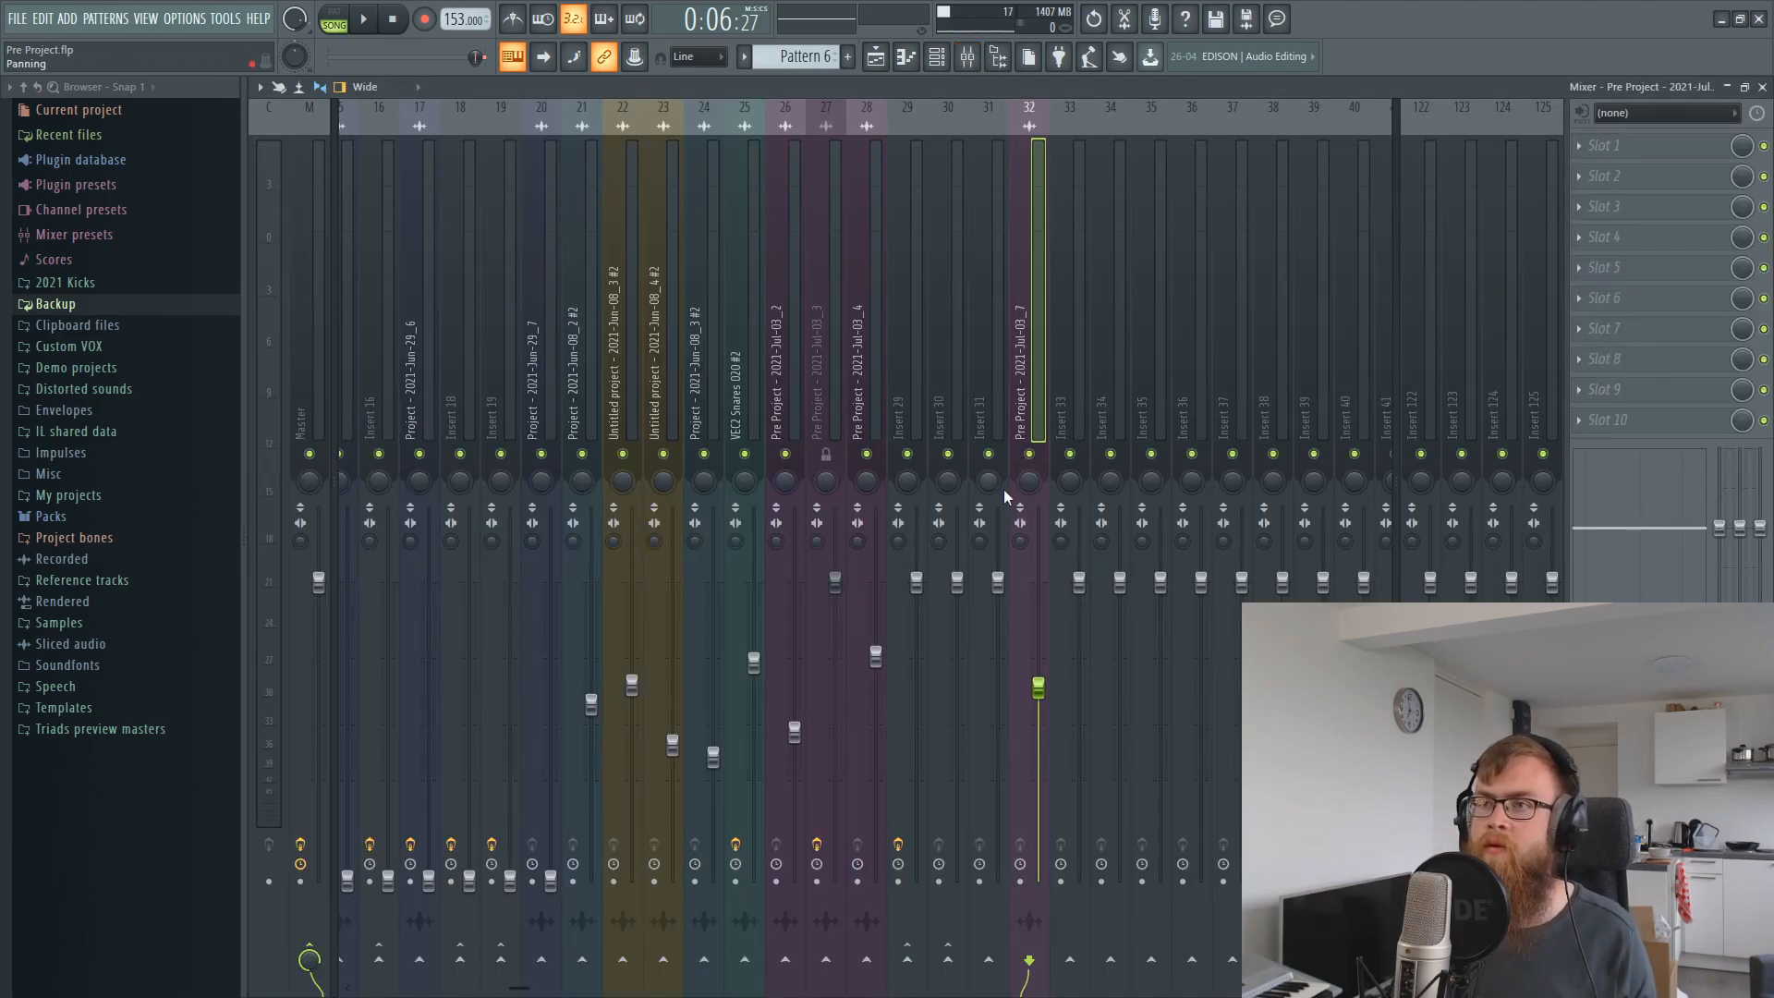
pyautogui.click(876, 58)
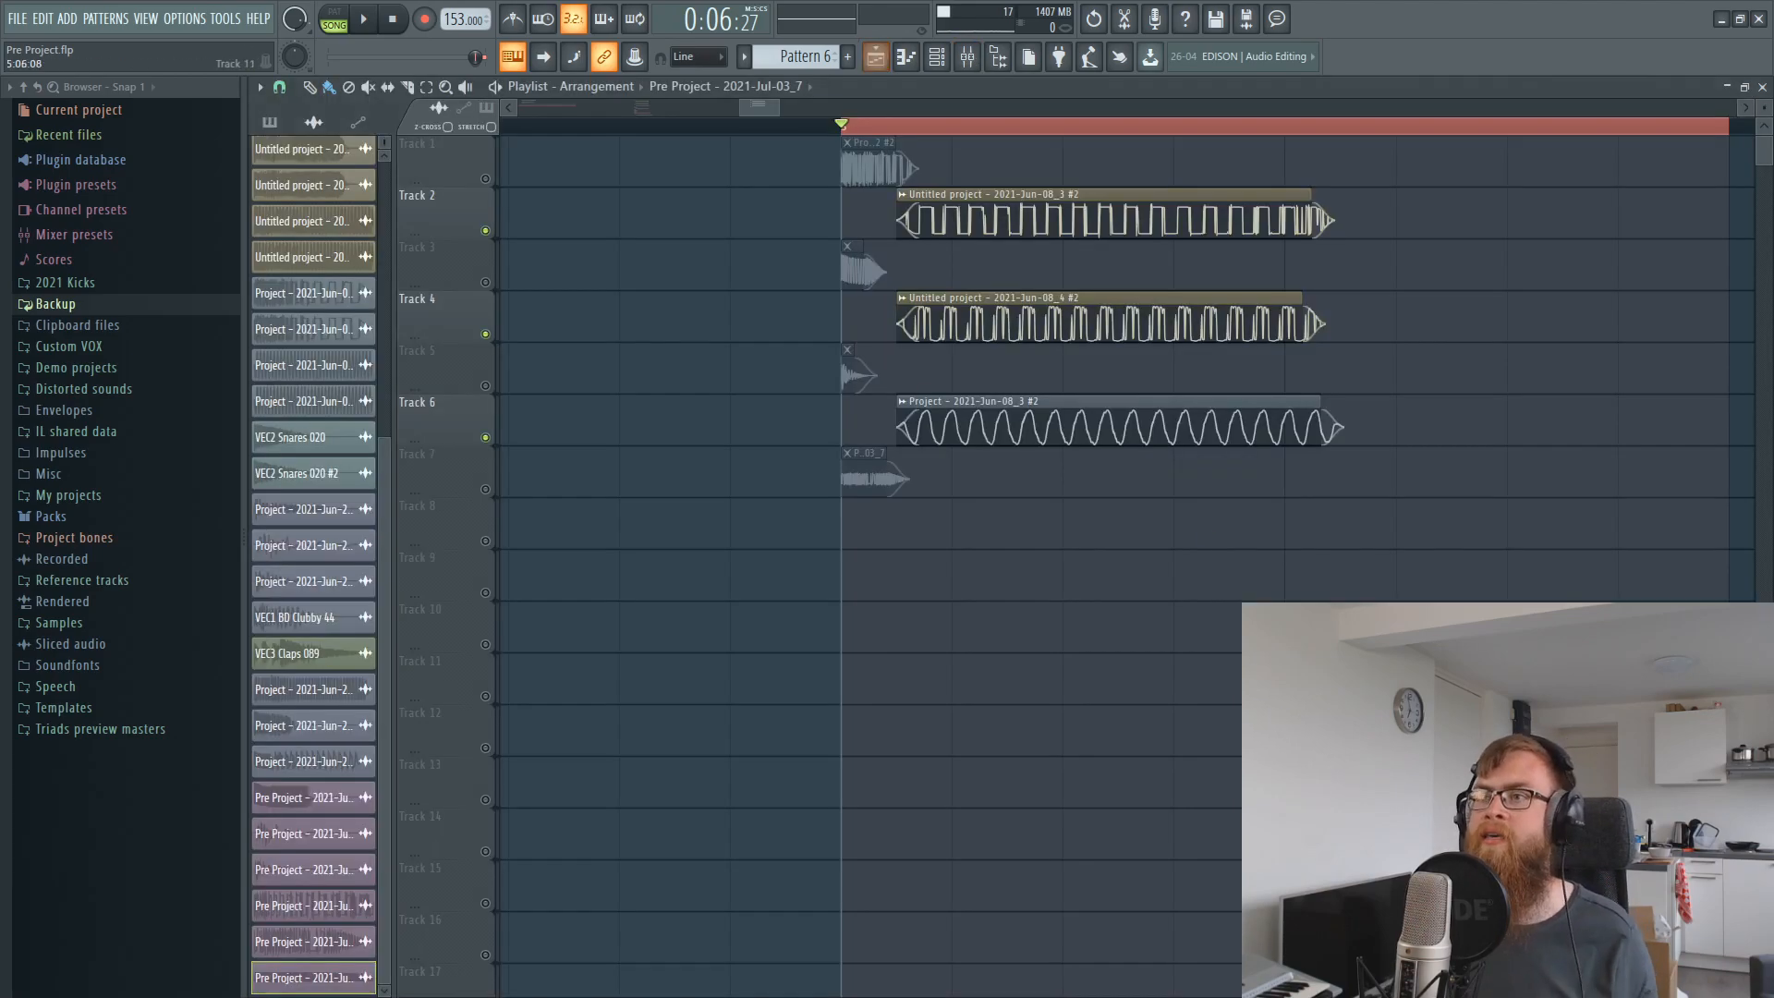
pyautogui.scroll(-2, 1156, 130)
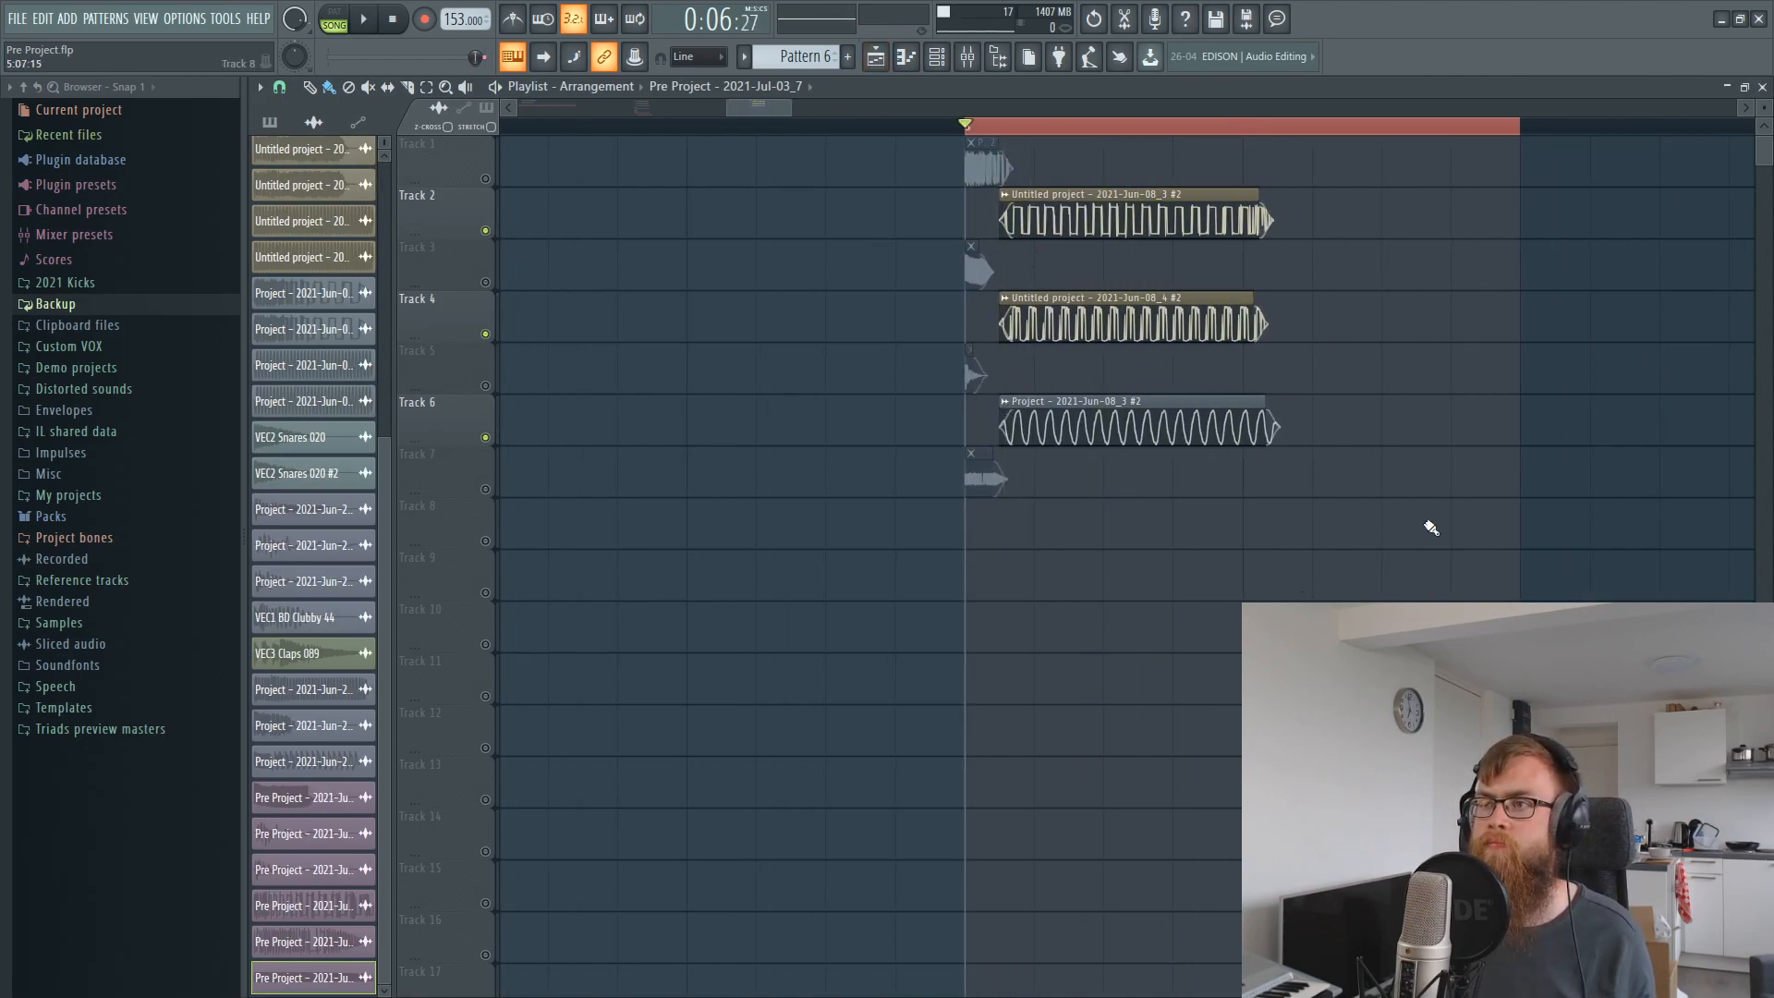
# Audition the kick tail, load Shade in the first effect slot of mixer insert 30, and shrink its window.
pyautogui.click(984, 61)
pyautogui.press('Left')
pyautogui.press('Left')
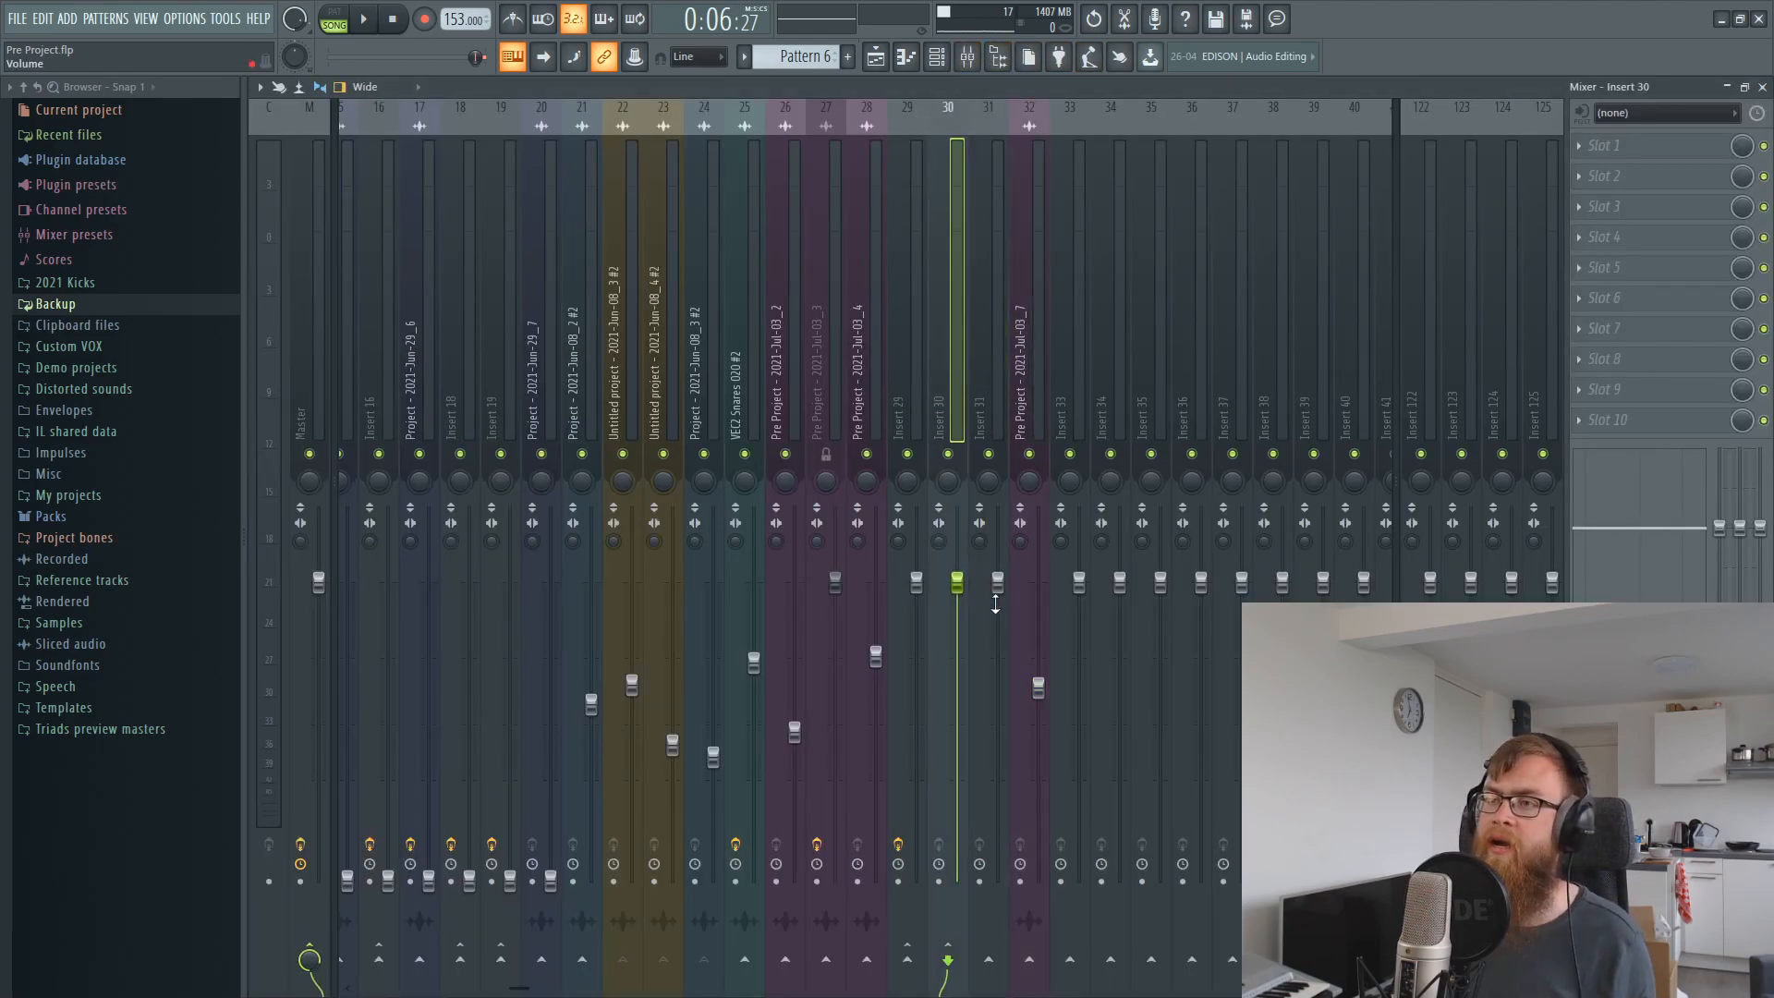
pyautogui.press('space')
pyautogui.press('space')
pyautogui.click(1638, 150)
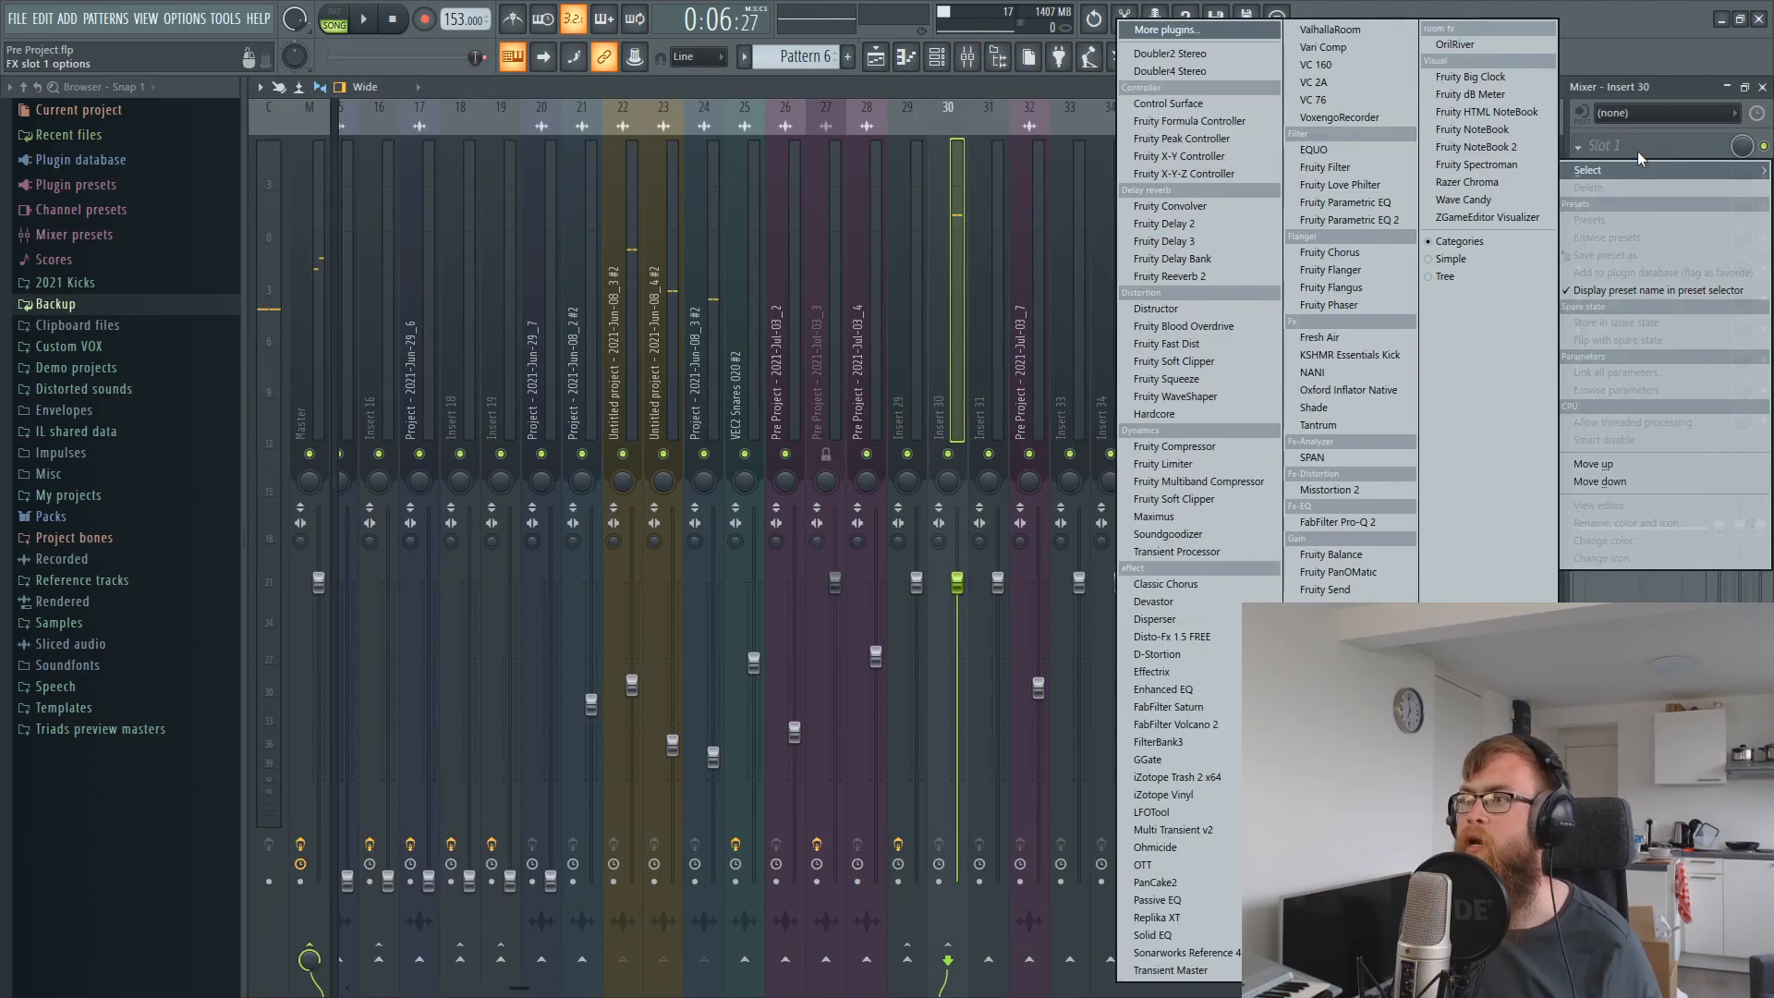
pyautogui.click(1367, 408)
pyautogui.moveTo(634, 314); pyautogui.dragTo(629, 174)
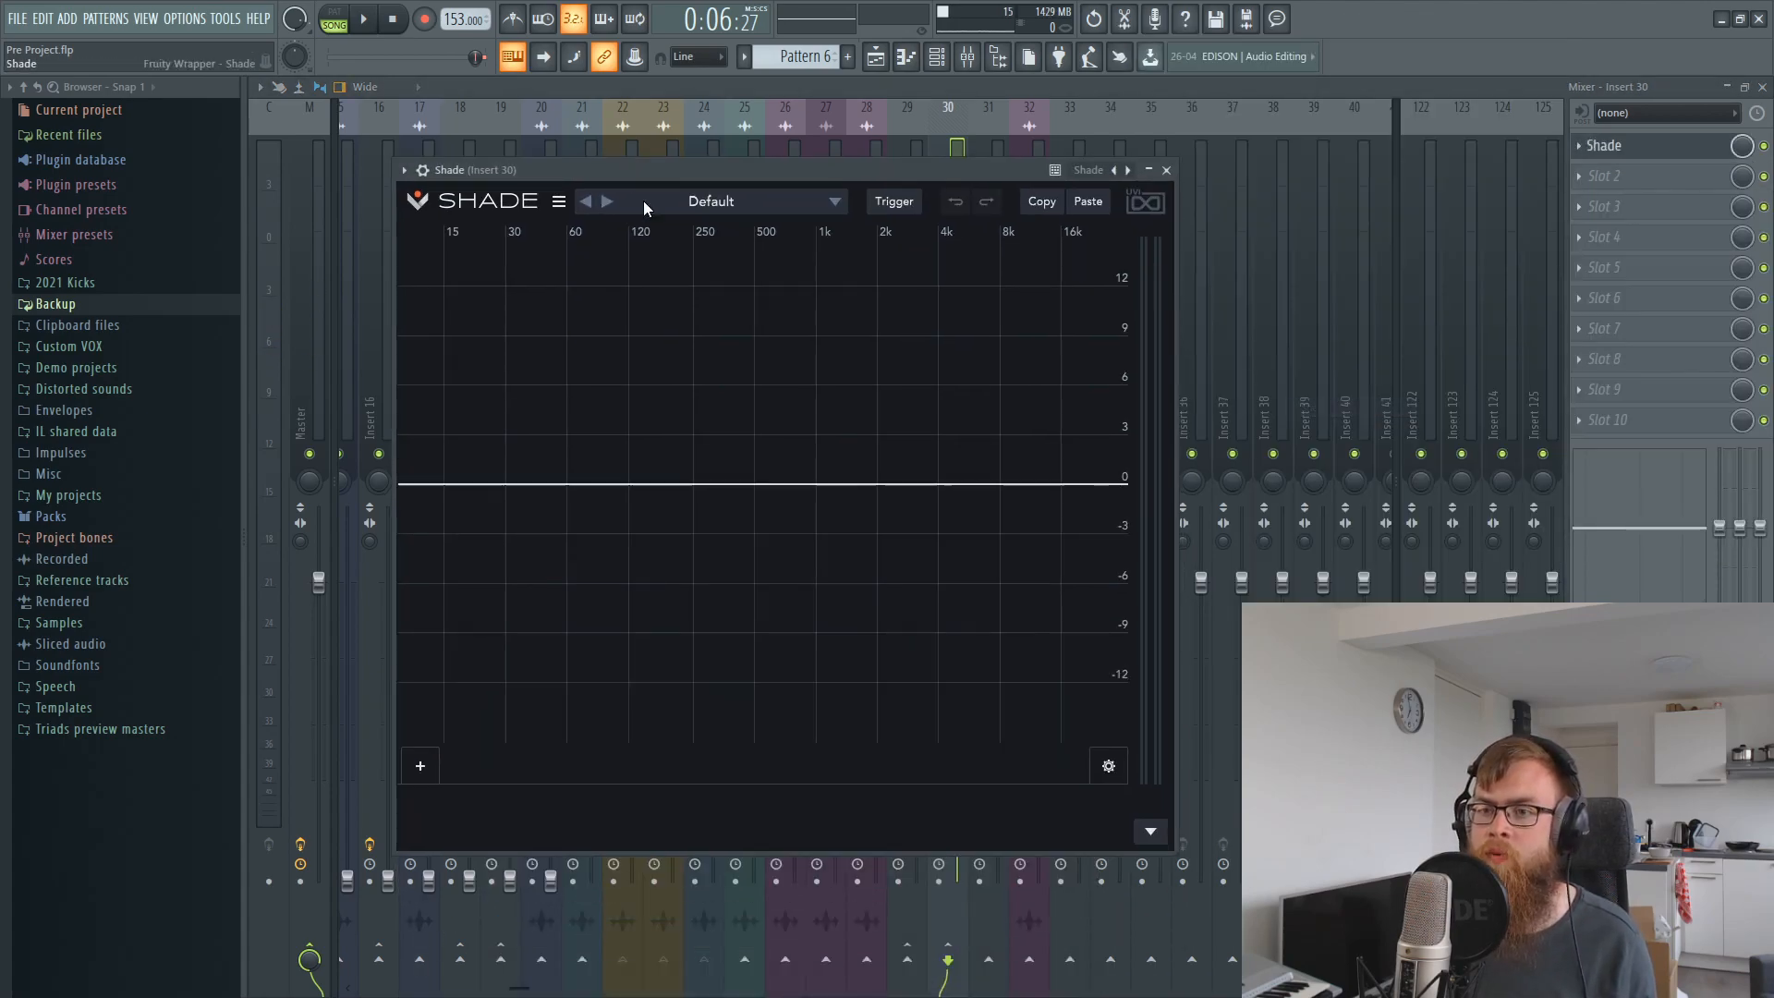
pyautogui.moveTo(655, 853); pyautogui.dragTo(657, 667)
# Add a classic Comb/Flanger band in Shade at 156 Hz with 13.1 % feedback and a 58.9 % mix.
pyautogui.click(550, 392)
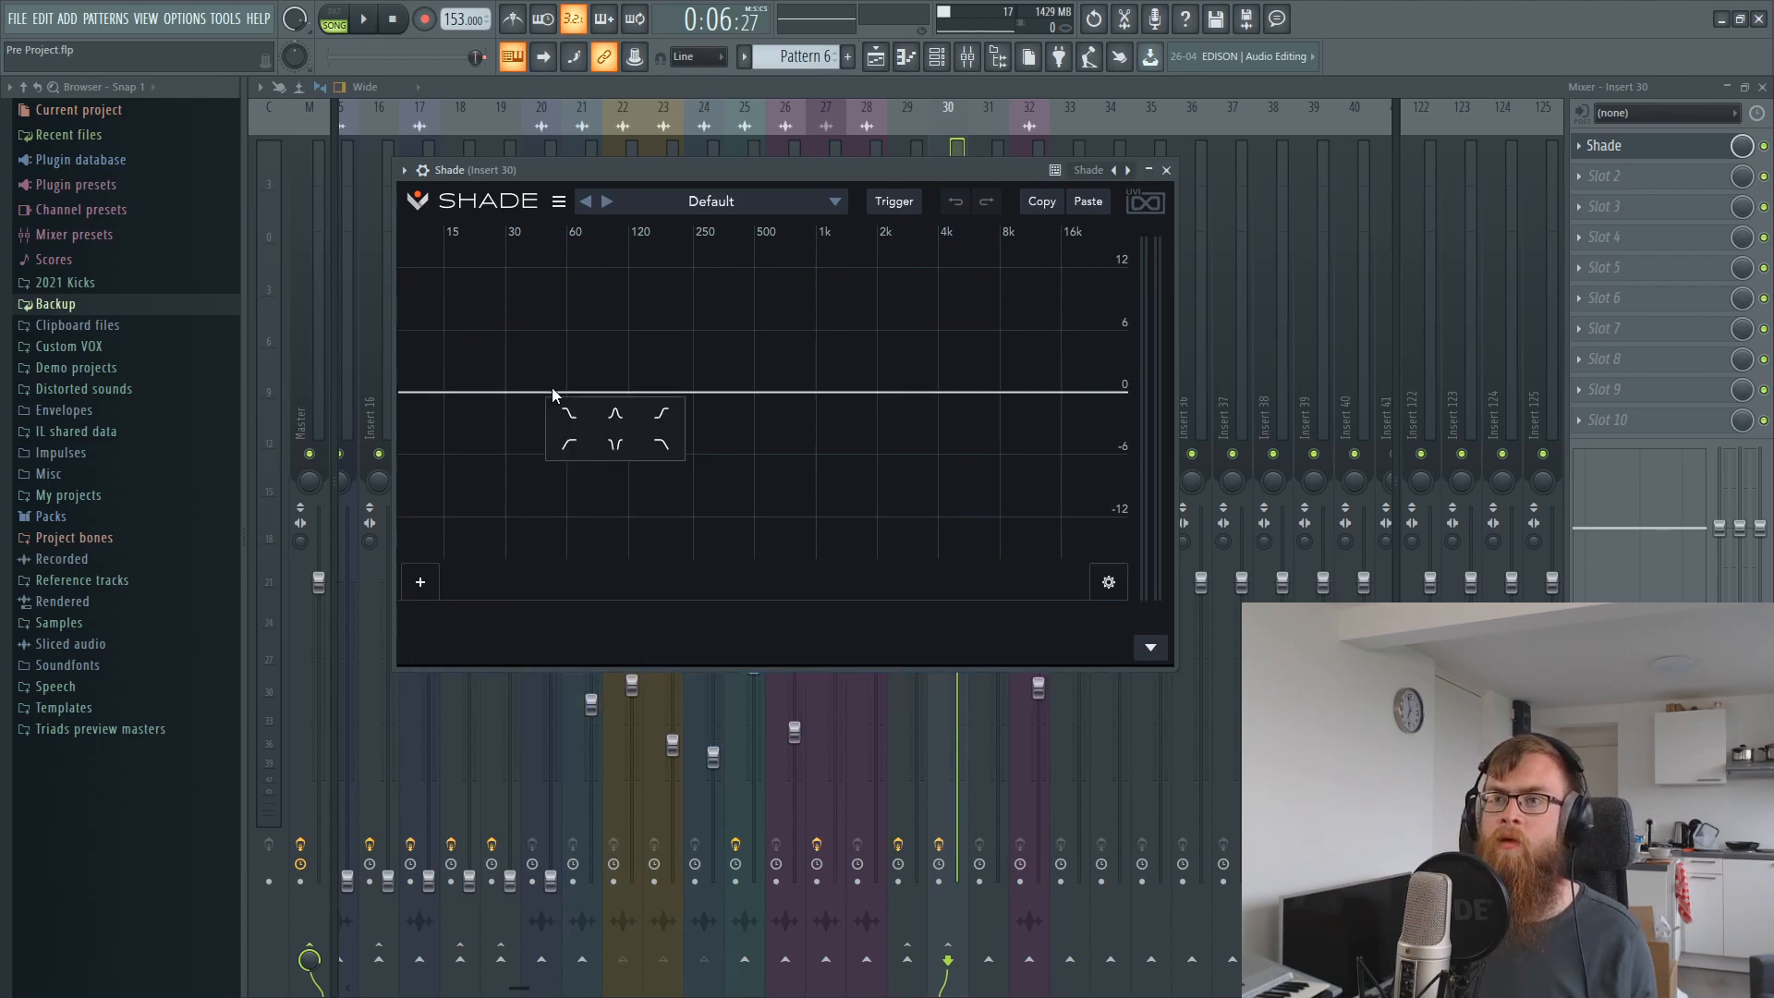
pyautogui.moveTo(540, 334); pyautogui.dragTo(672, 416)
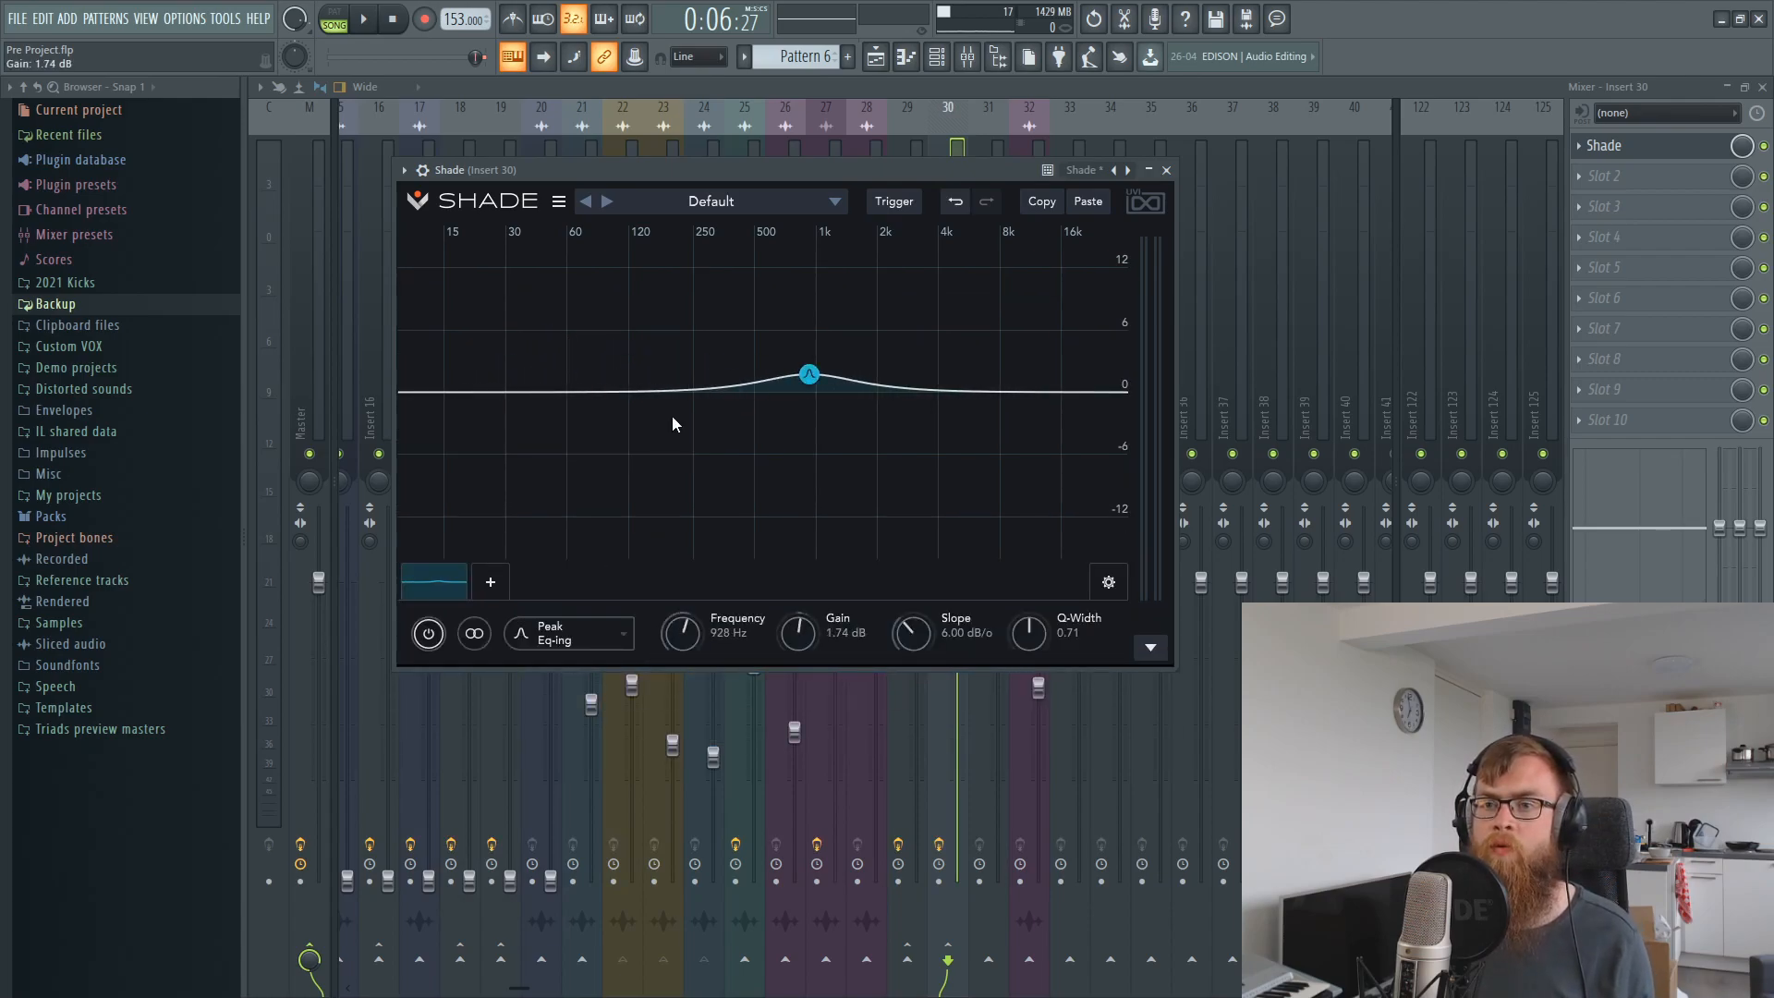
pyautogui.rightClick(445, 585)
pyautogui.moveTo(536, 459)
pyautogui.click(675, 465)
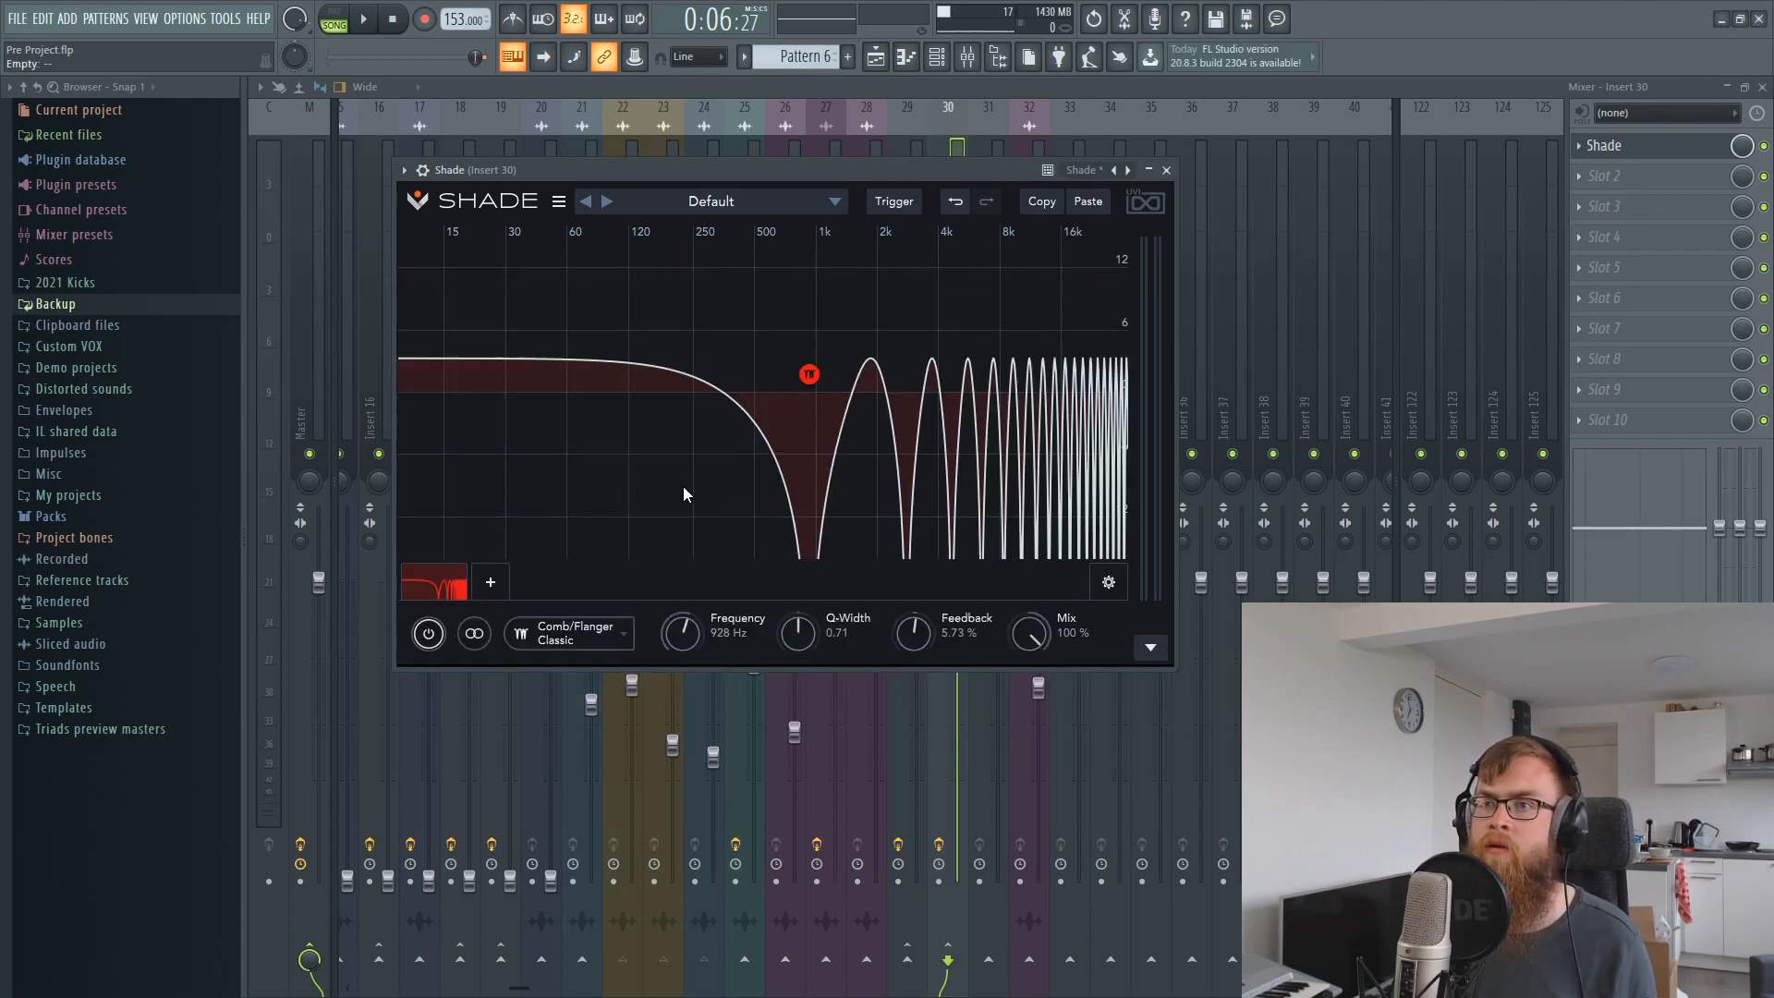
pyautogui.moveTo(817, 377); pyautogui.dragTo(659, 355)
pyautogui.moveTo(1035, 627); pyautogui.dragTo(979, 643)
pyautogui.moveTo(813, 168); pyautogui.dragTo(835, 196)
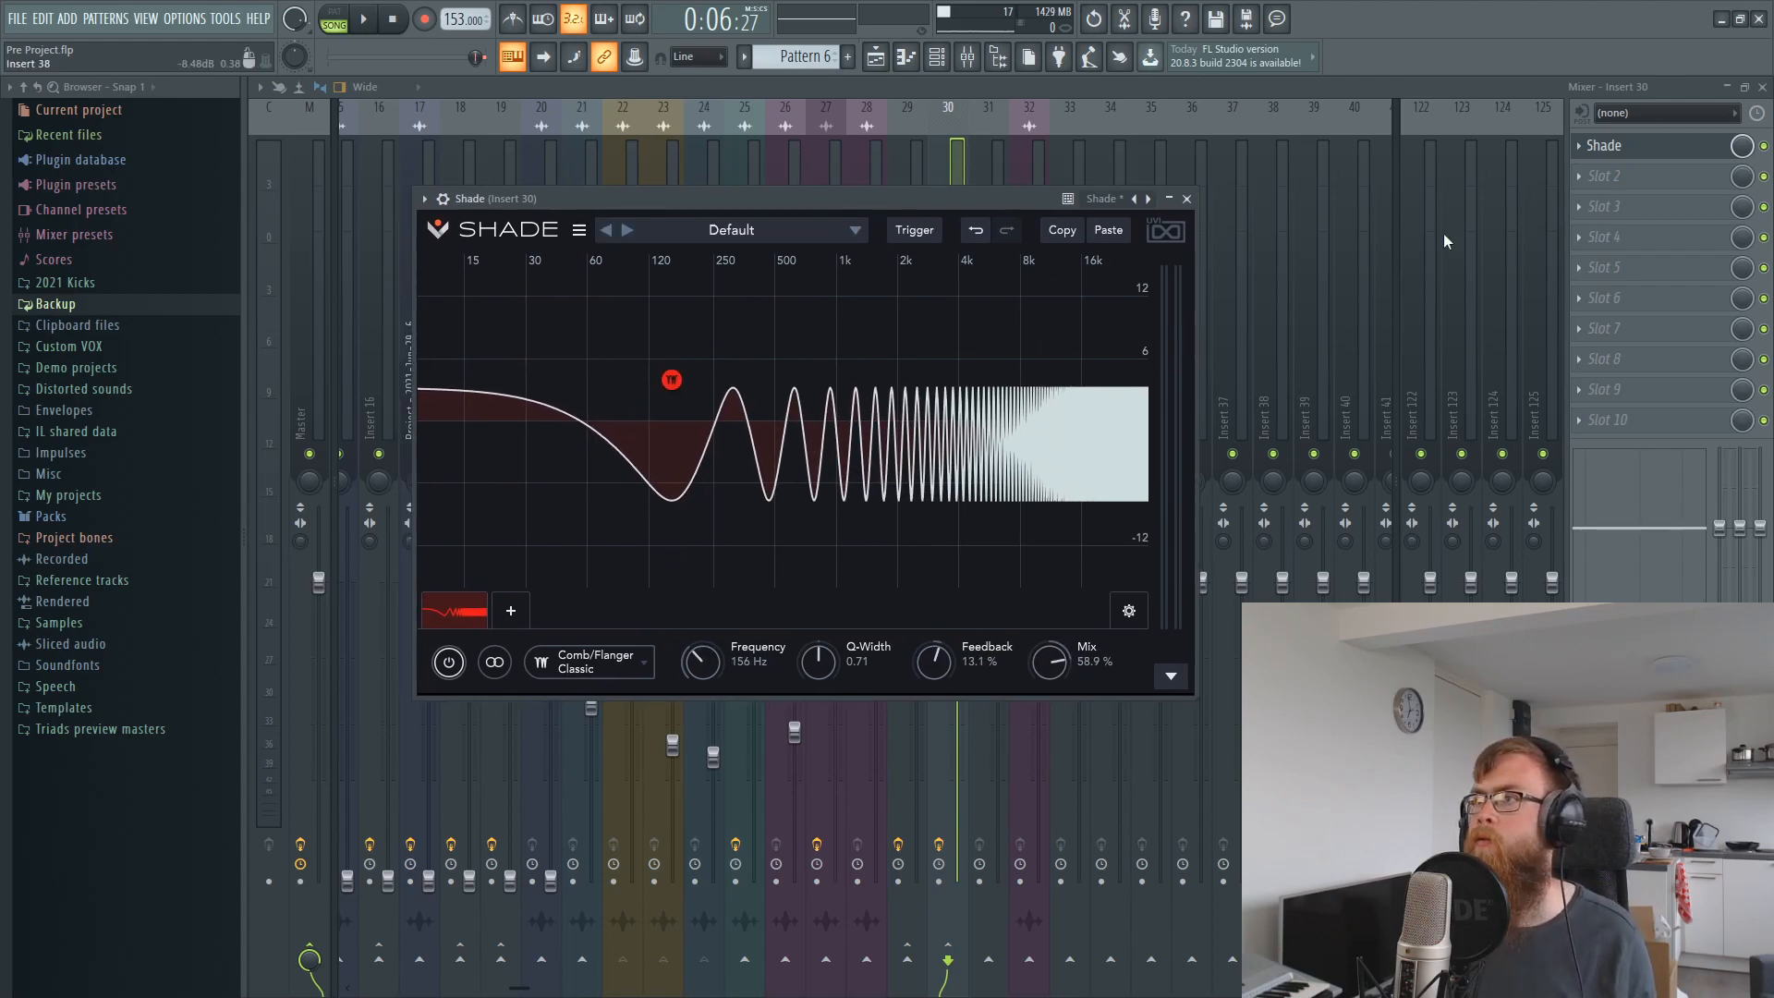
# Load Disto-Fx 1.5 FREE in the second effect slot of insert 30 and choose preset 02, ### DISTORTIONS ###.
pyautogui.click(1579, 176)
pyautogui.click(1173, 637)
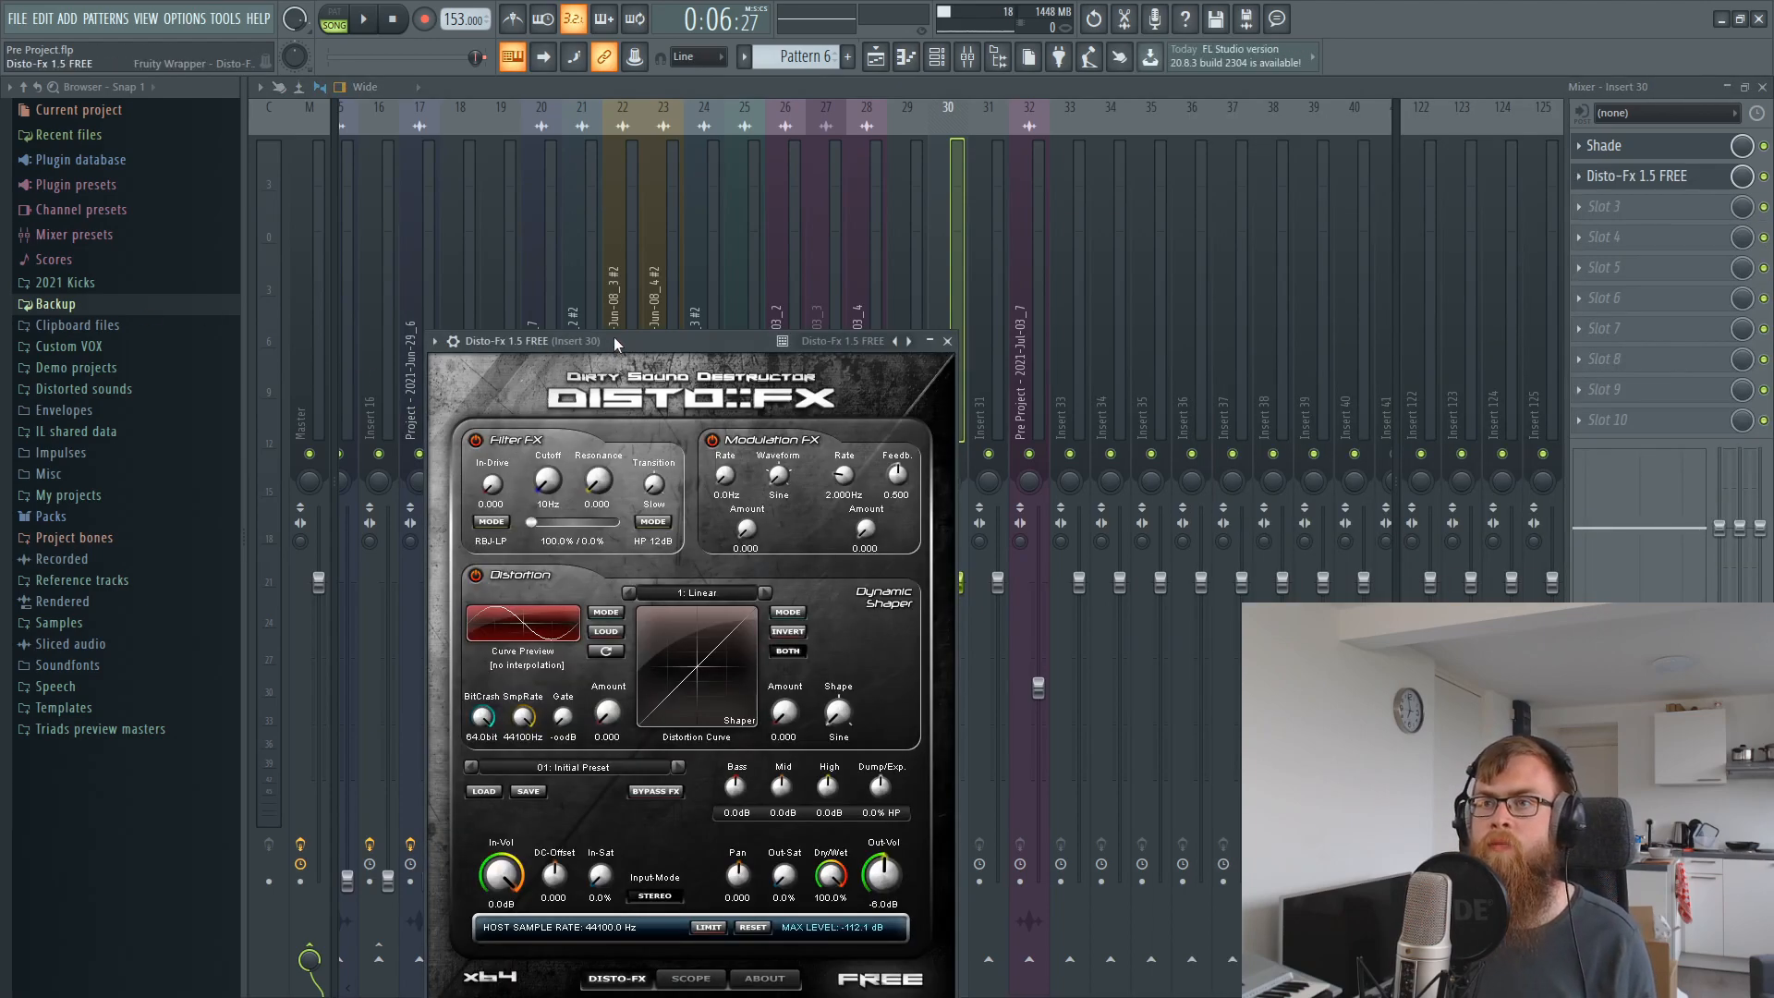
pyautogui.moveTo(612, 342); pyautogui.dragTo(669, 217)
pyautogui.click(735, 643)
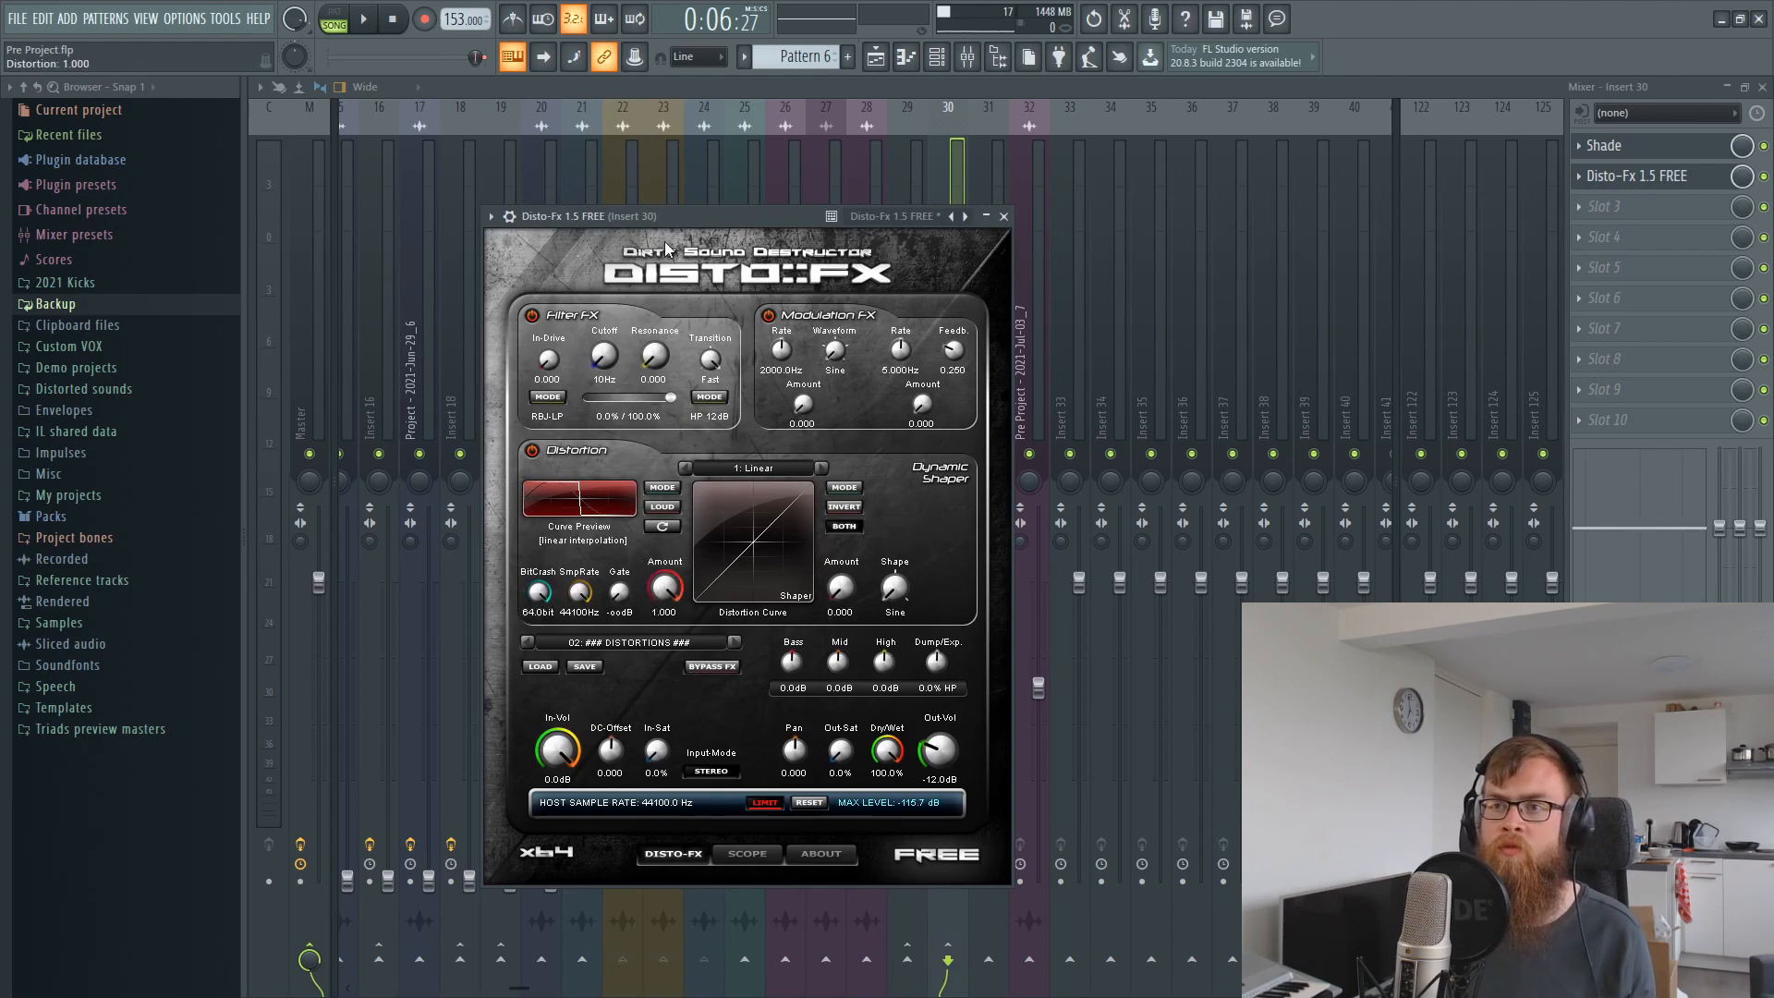
pyautogui.moveTo(663, 214); pyautogui.dragTo(603, 253)
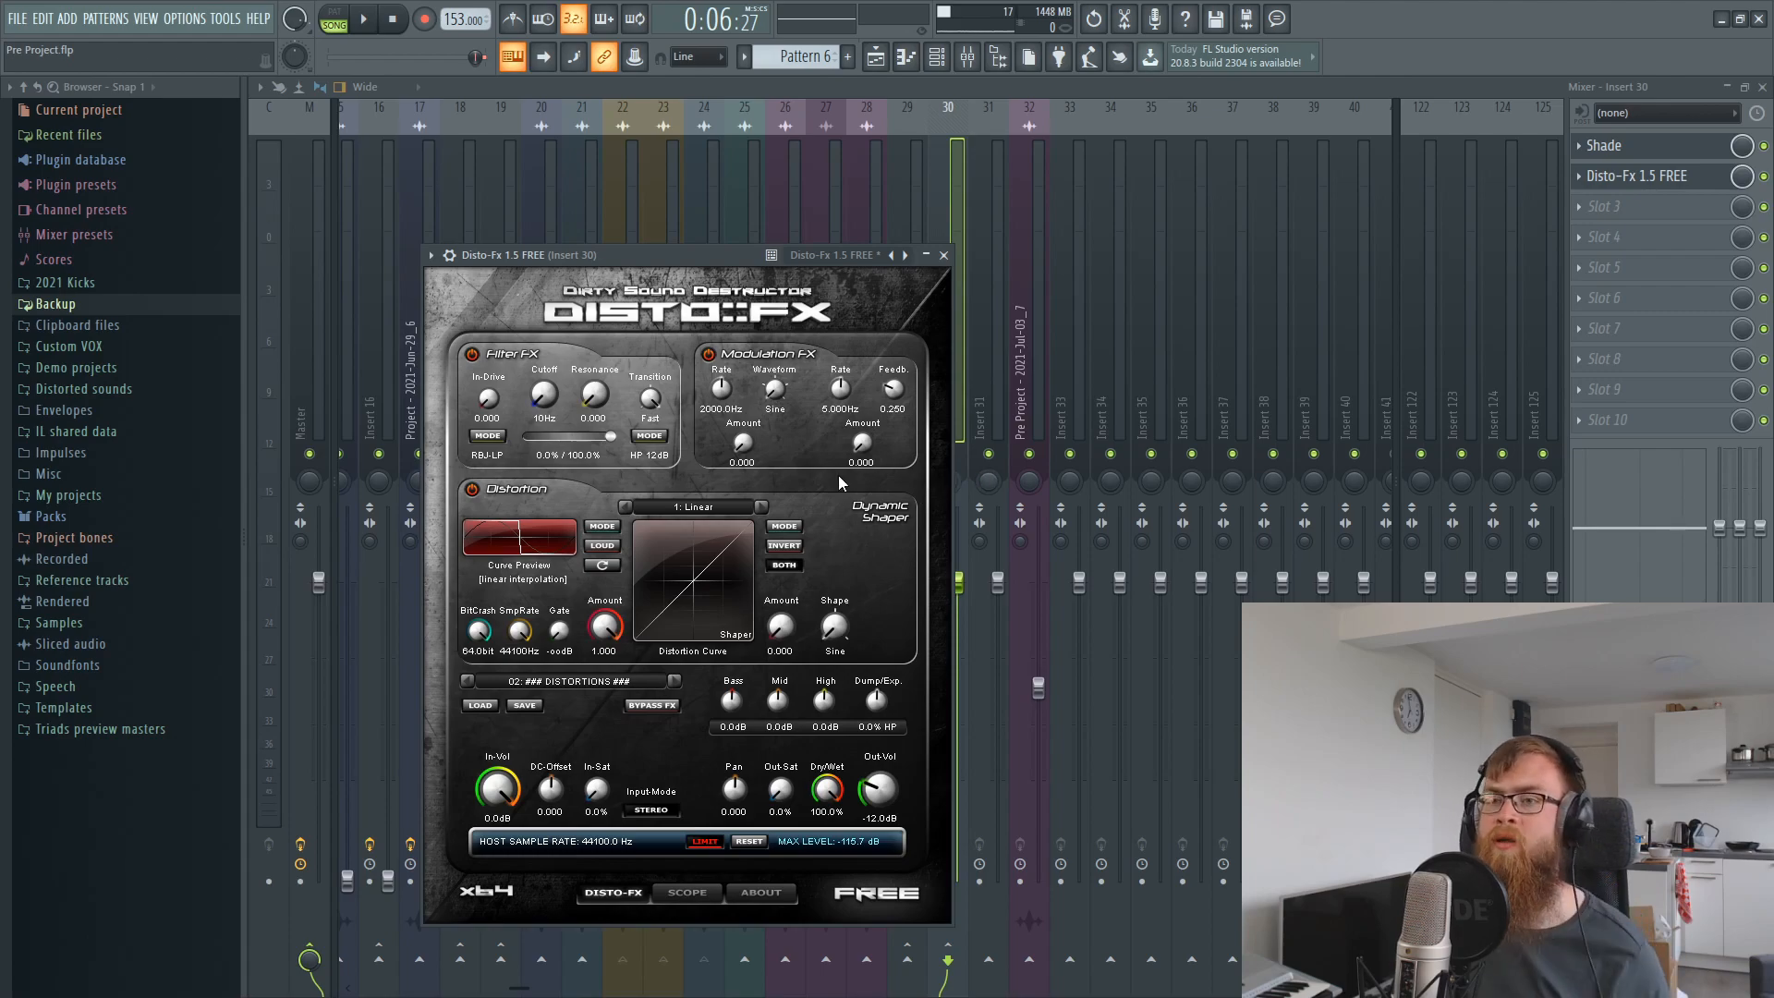
# Shift Shade's comb band slightly and add two peak bands, a boost near 400 Hz and a 13.2 dB cut at 140 Hz.
pyautogui.click(1634, 150)
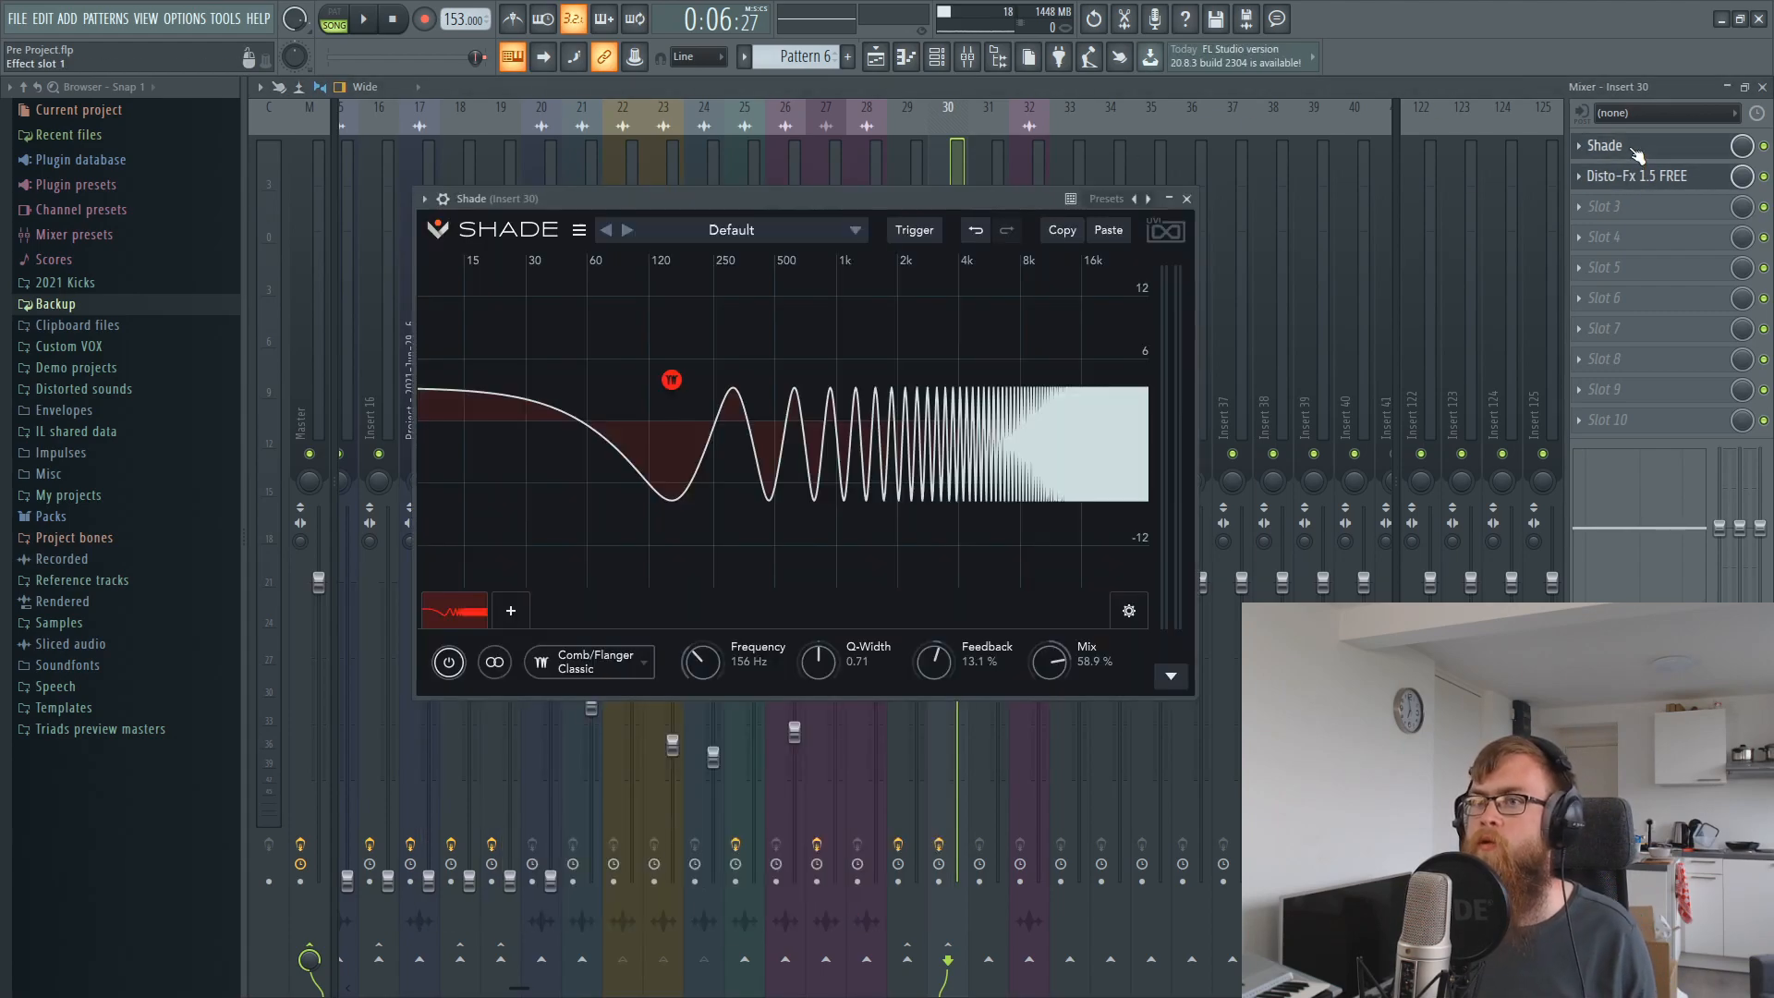
pyautogui.moveTo(752, 198); pyautogui.dragTo(770, 279)
pyautogui.moveTo(690, 461)
pyautogui.mouseDown()
pyautogui.moveTo(642, 459)
pyautogui.moveTo(710, 467)
pyautogui.mouseUp()
pyautogui.doubleClick(874, 451)
pyautogui.moveTo(874, 451); pyautogui.dragTo(769, 445)
pyautogui.doubleClick(556, 454)
pyautogui.moveTo(556, 455); pyautogui.dragTo(685, 644)
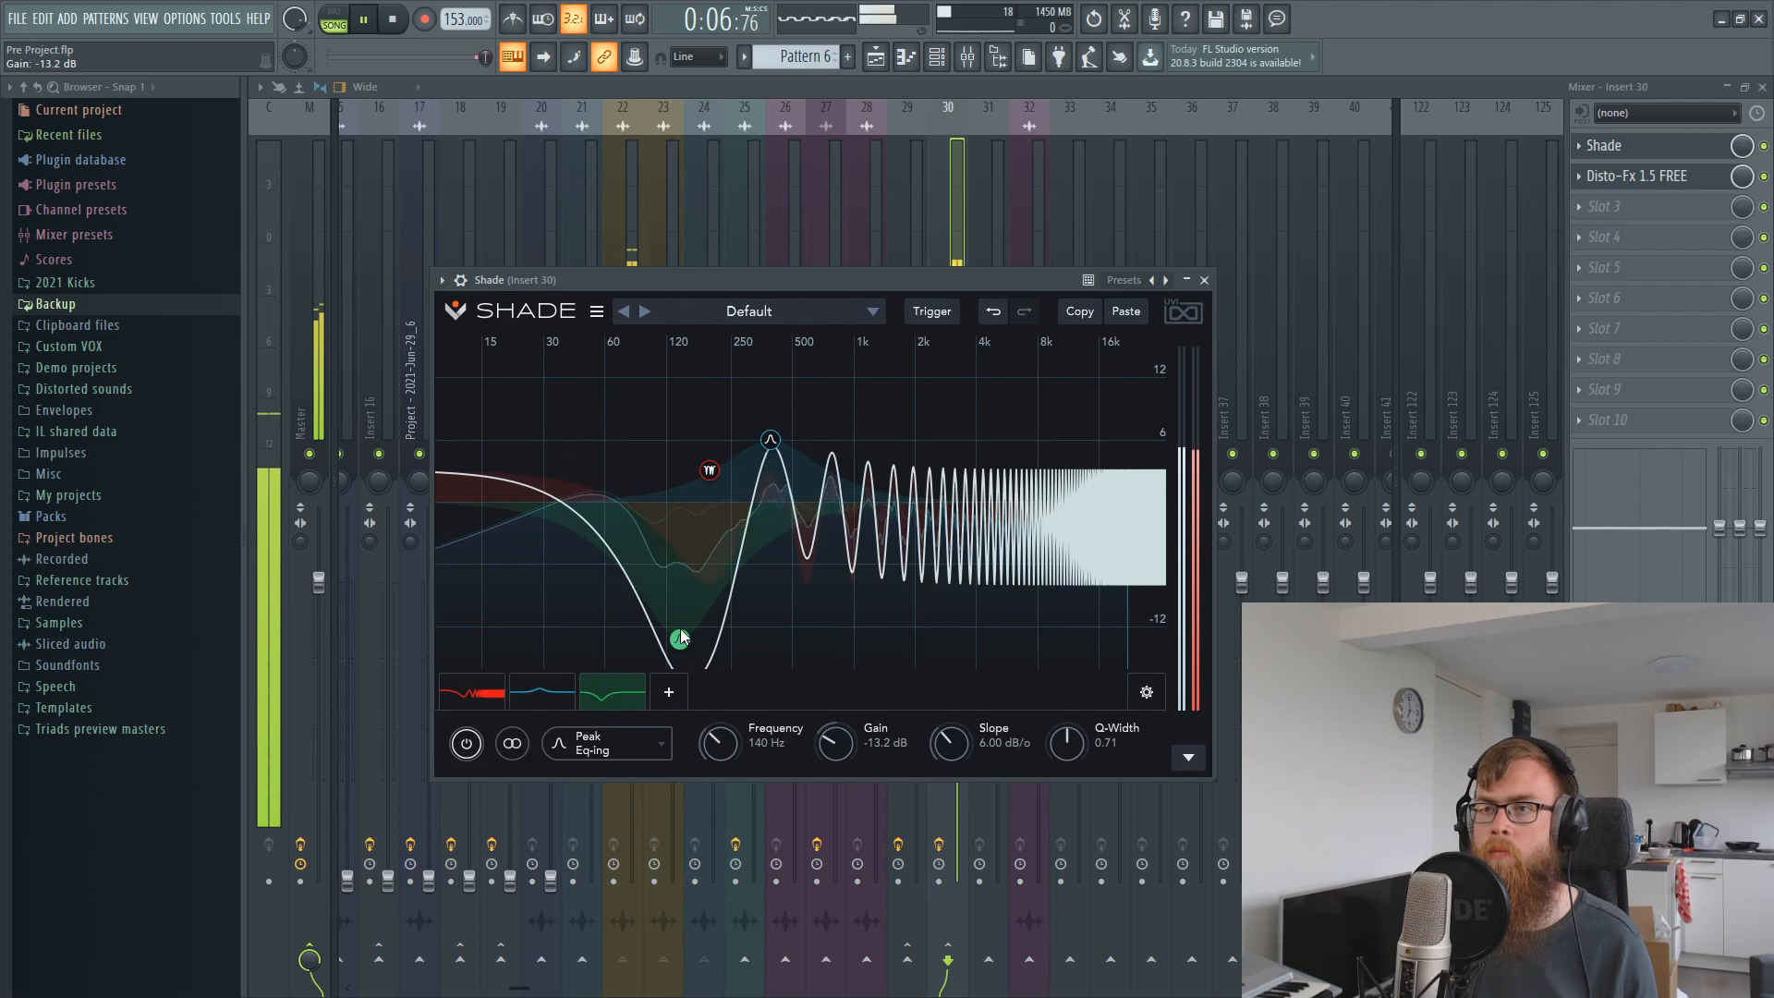
# Raise Shade's 407 Hz boost to about 8 dB and add a peak band at 52 Hz with 2.54 dB gain.
pyautogui.moveTo(770, 439)
pyautogui.mouseDown()
pyautogui.moveTo(767, 352)
pyautogui.moveTo(774, 416)
pyautogui.mouseUp()
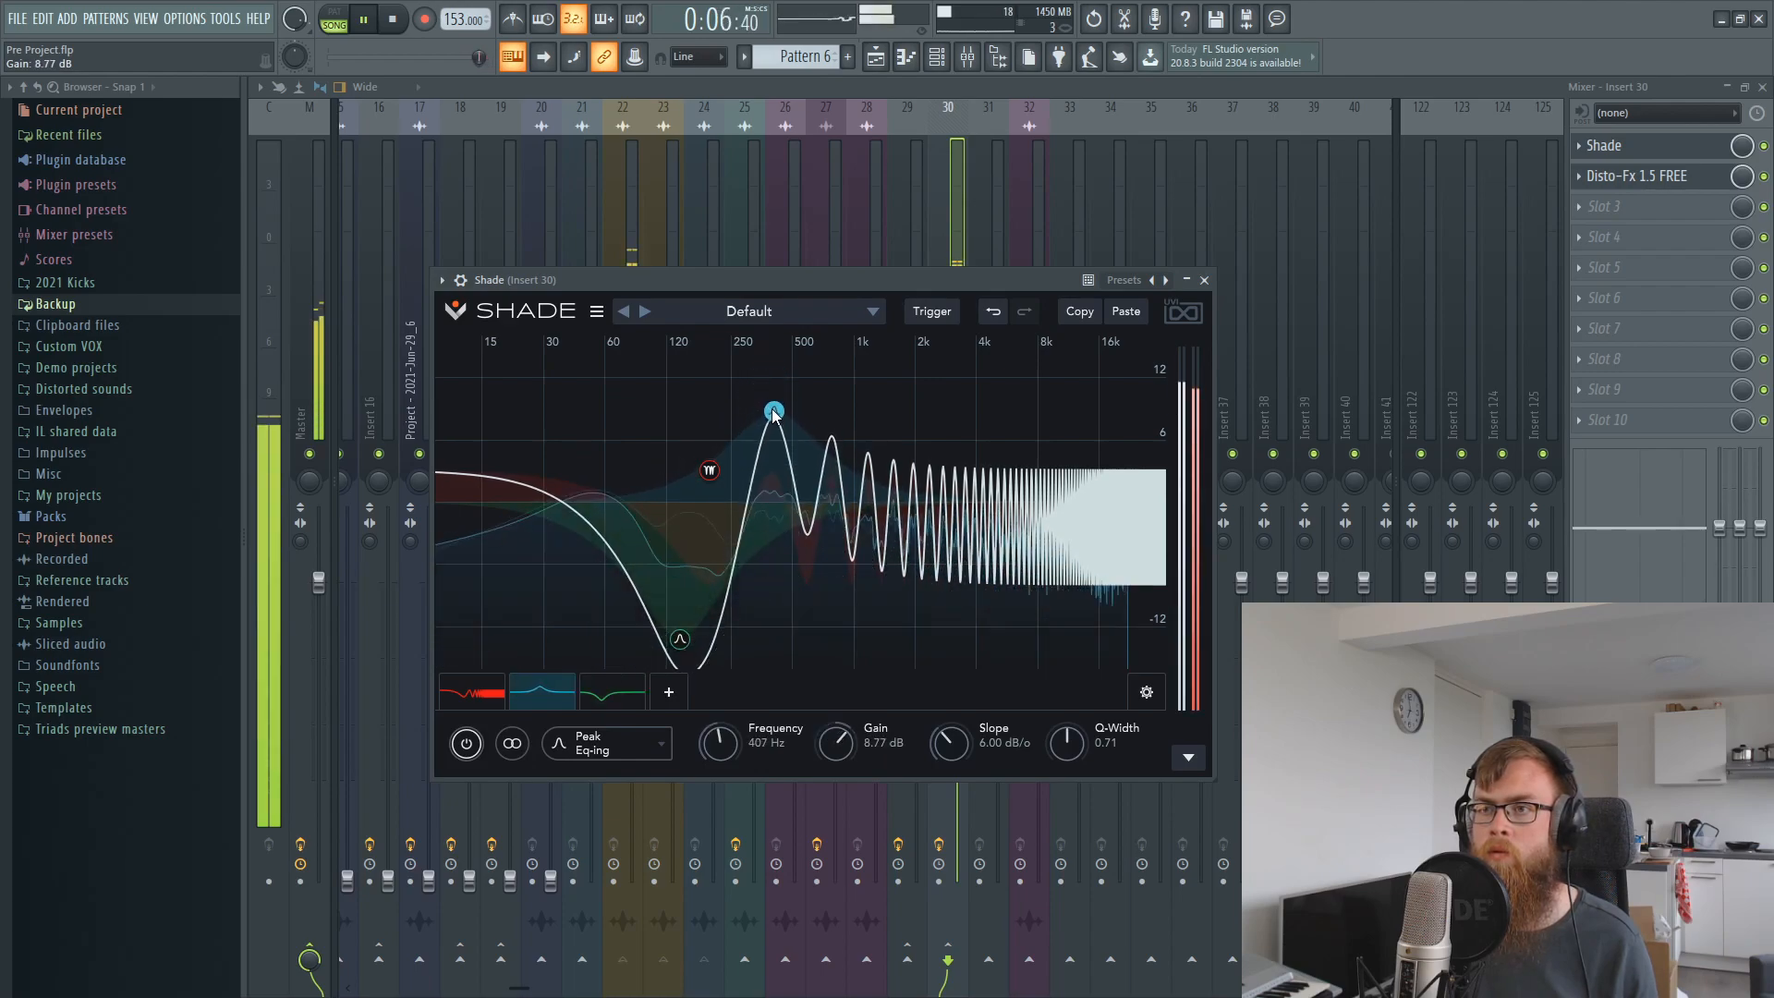
pyautogui.doubleClick(588, 463)
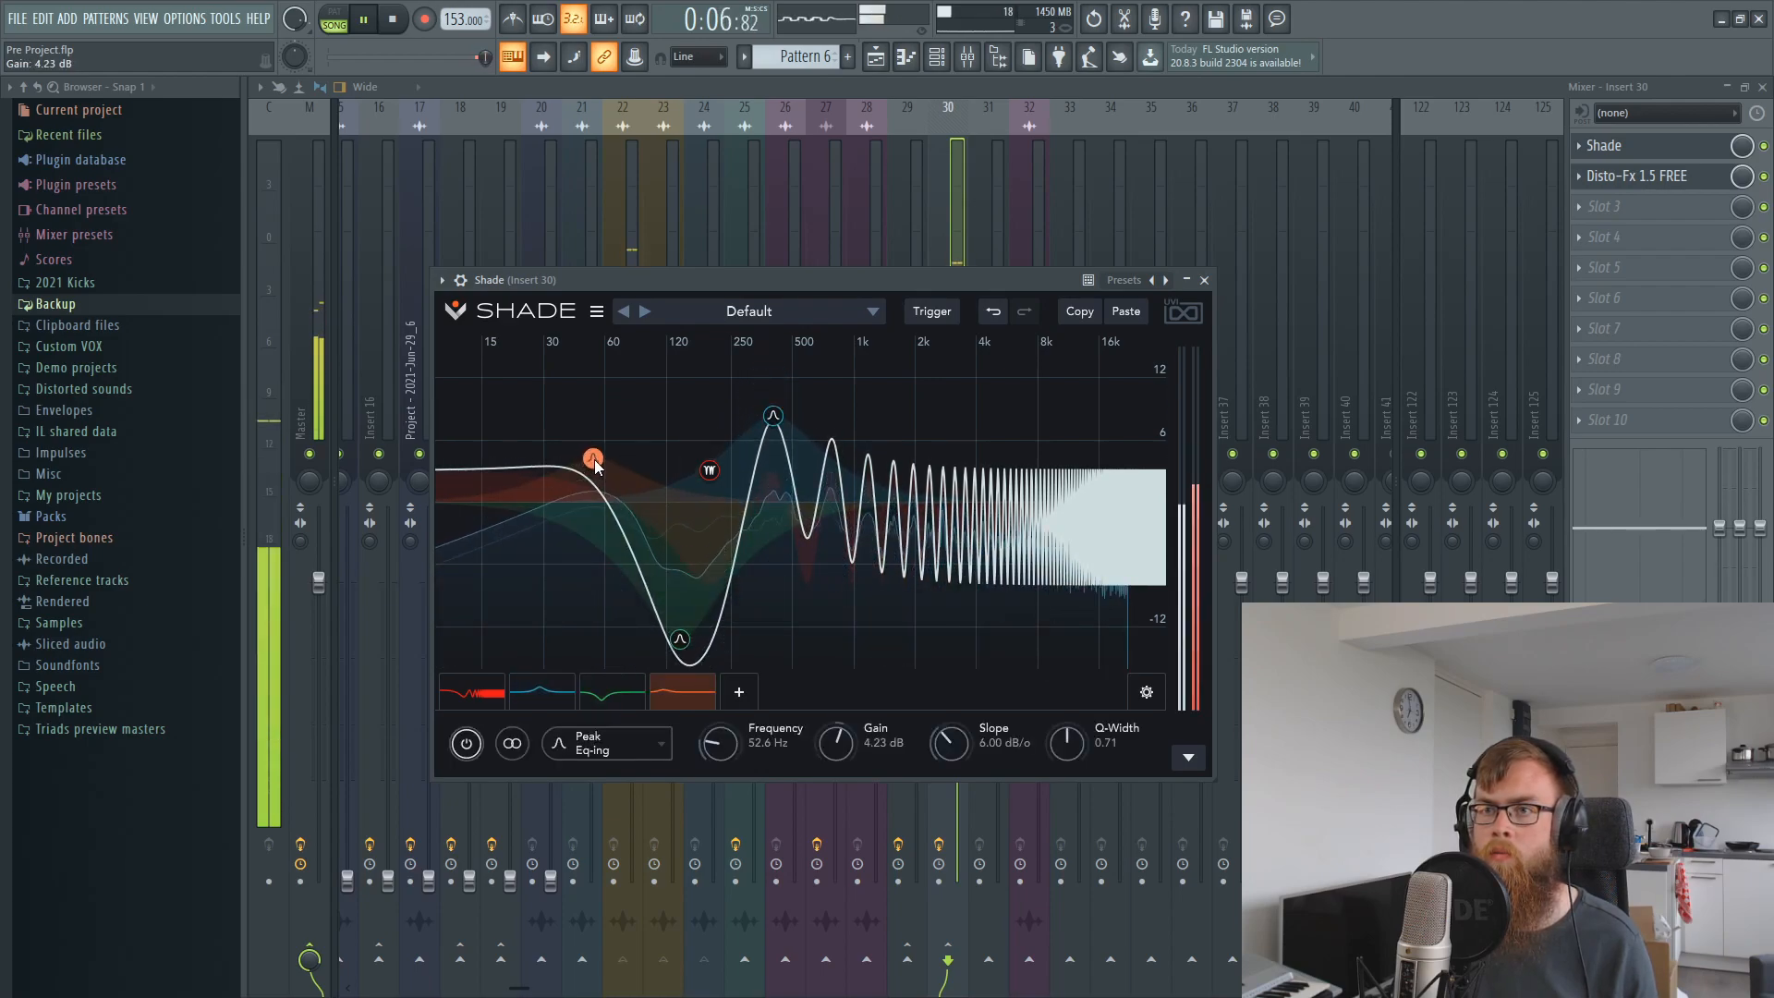
pyautogui.moveTo(598, 479); pyautogui.dragTo(594, 483)
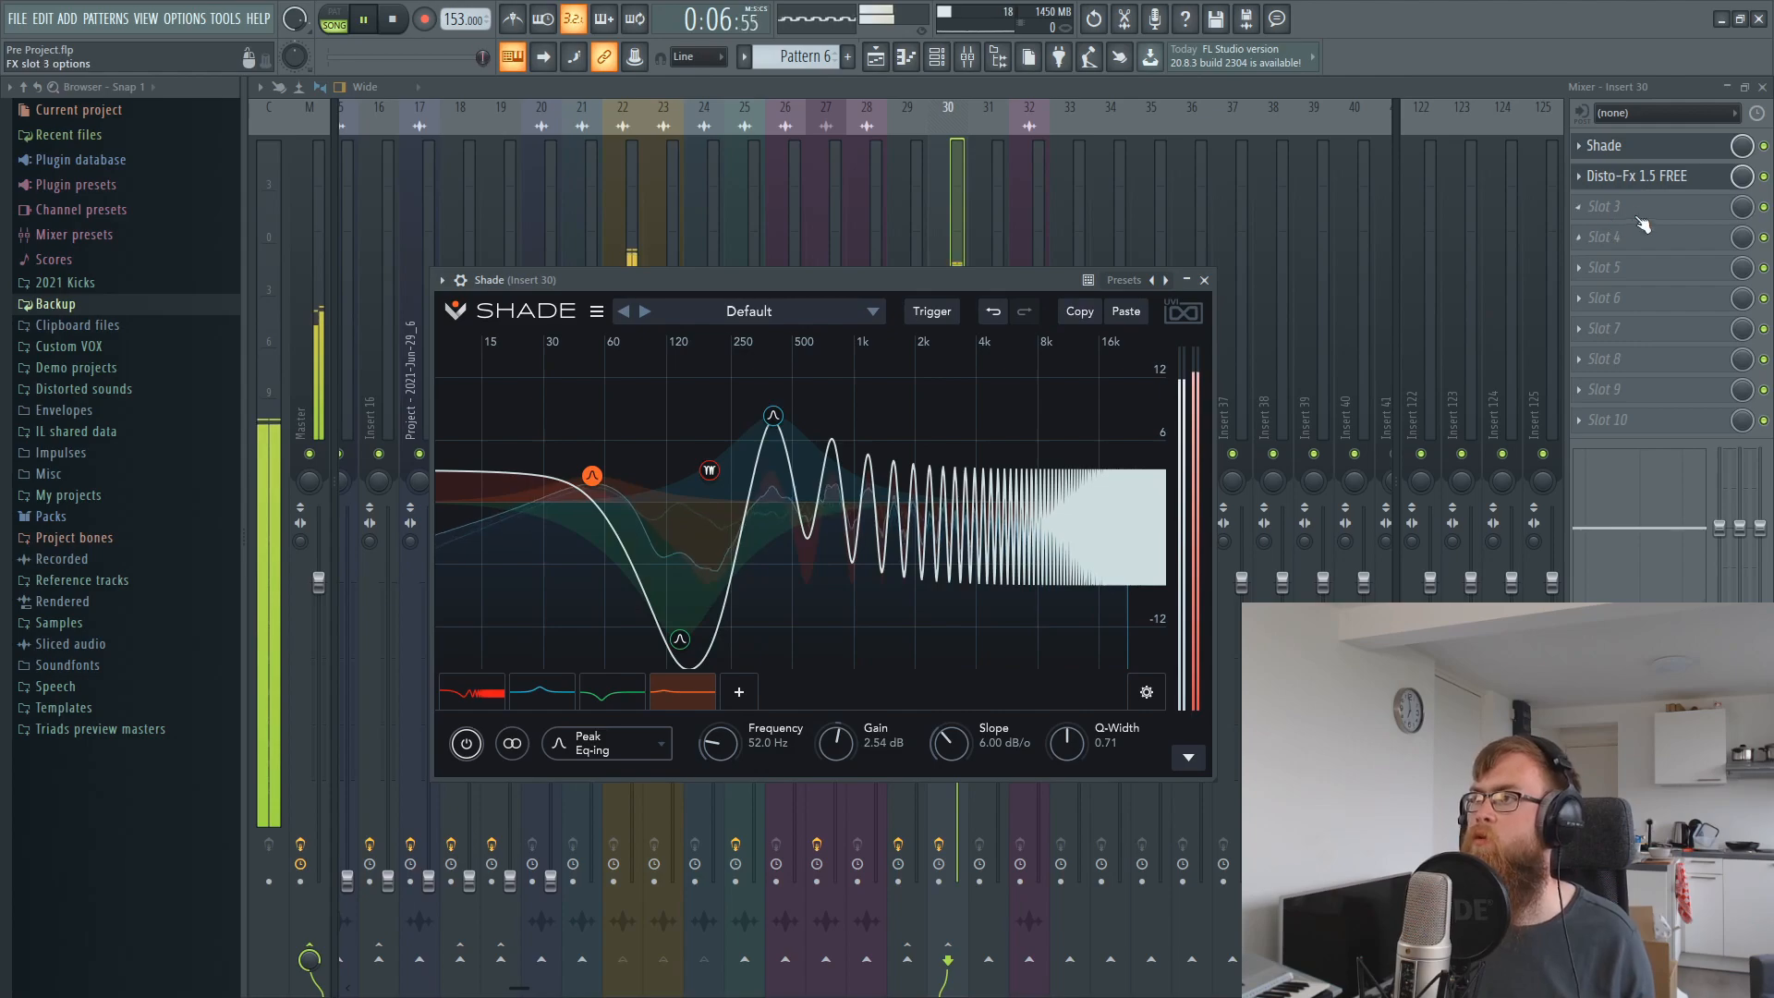
# Stop playback and open Disto-Fx 1.5 FREE on insert 30 for editing.
pyautogui.click(1647, 179)
pyautogui.click(1177, 102)
pyautogui.press('space')
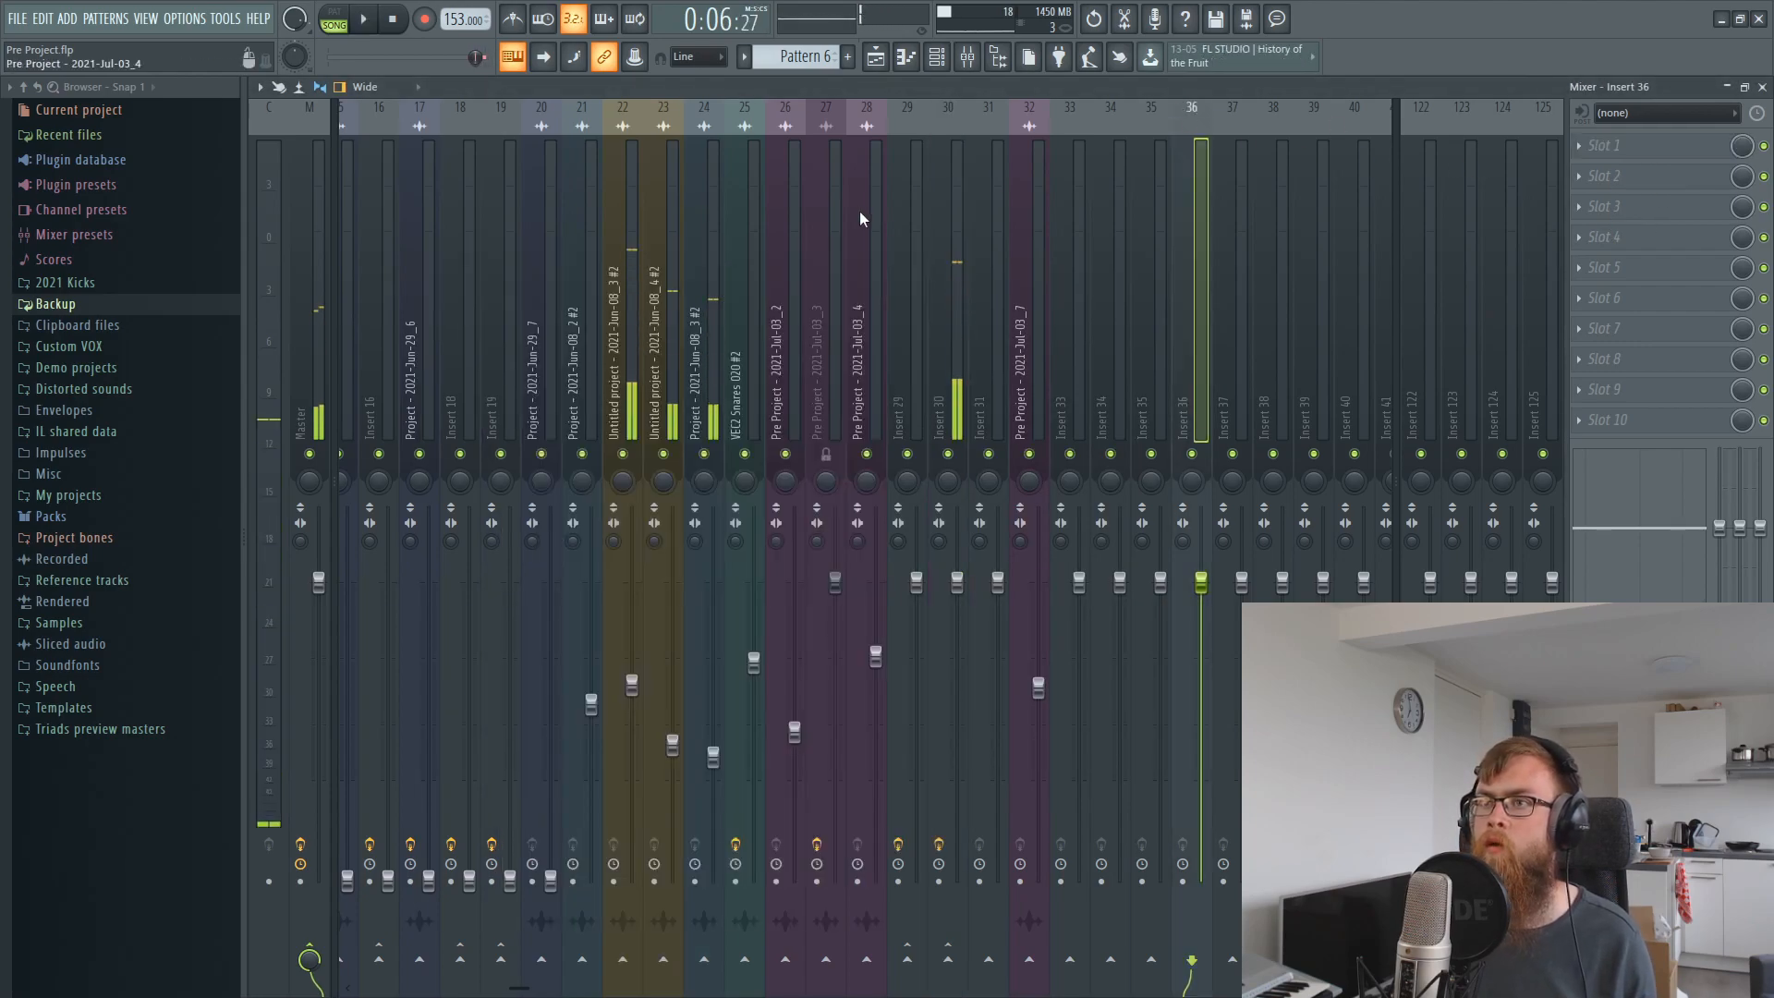
pyautogui.click(948, 214)
pyautogui.click(1682, 189)
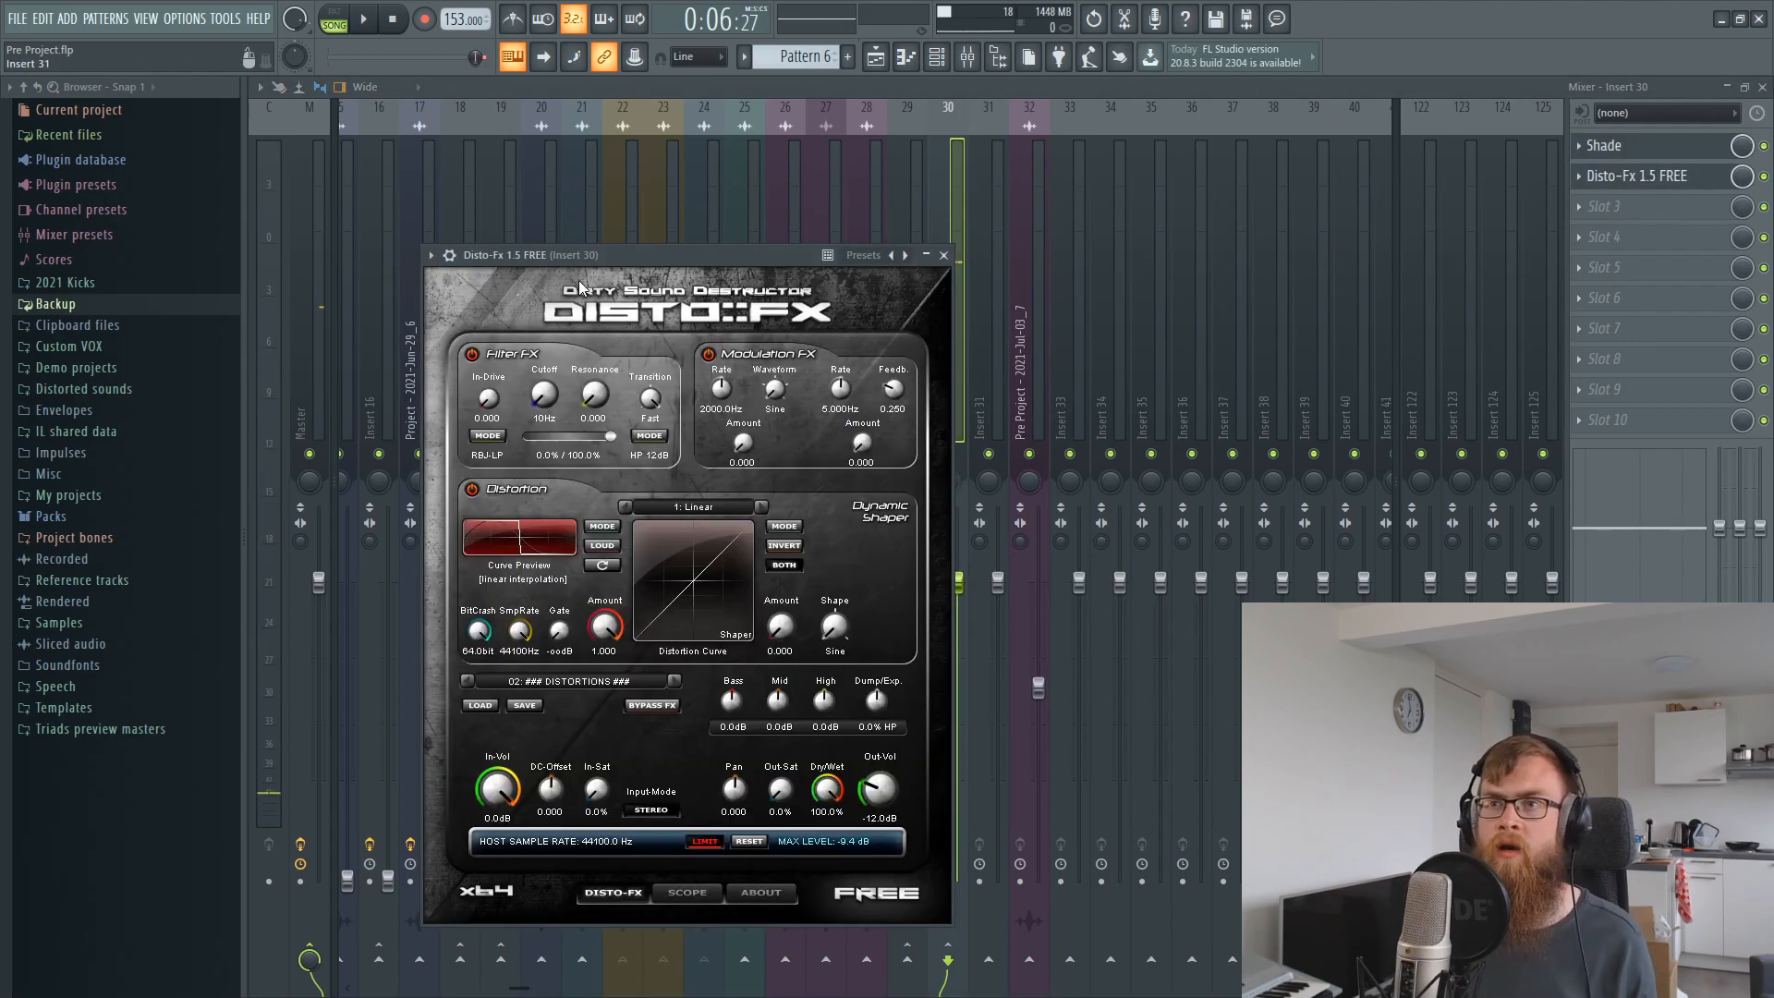
pyautogui.moveTo(564, 258); pyautogui.dragTo(826, 204)
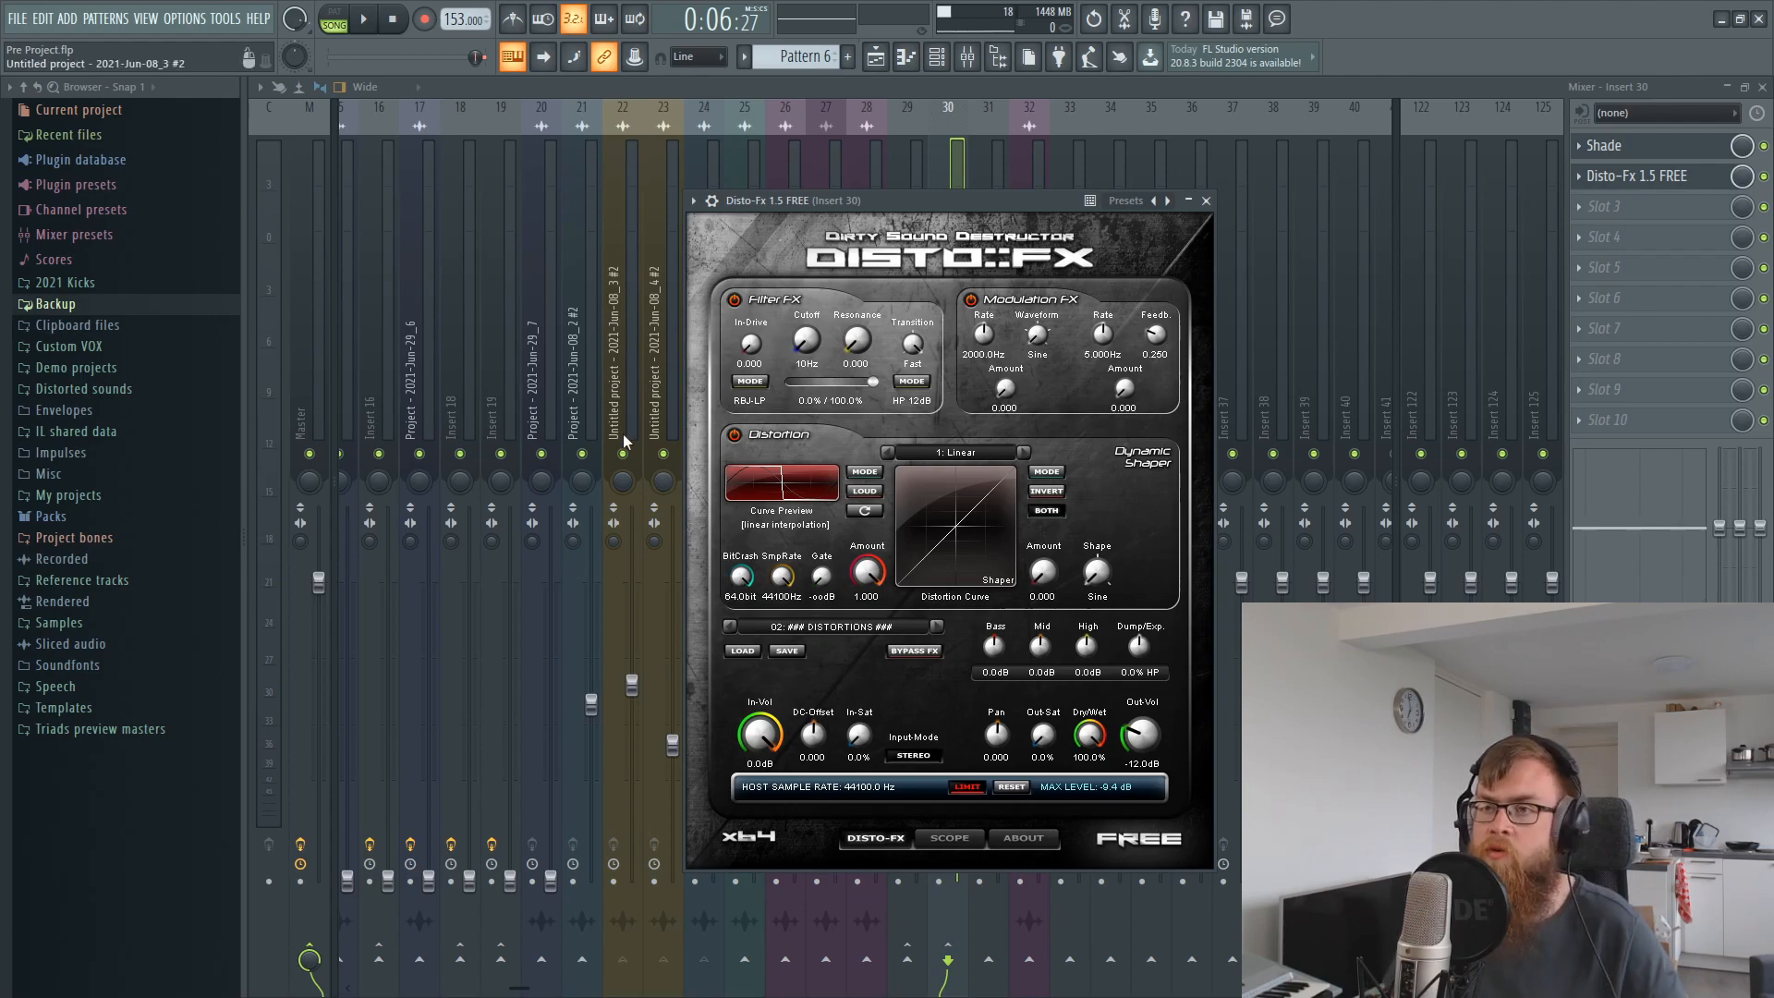
pyautogui.moveTo(875, 207); pyautogui.dragTo(912, 187)
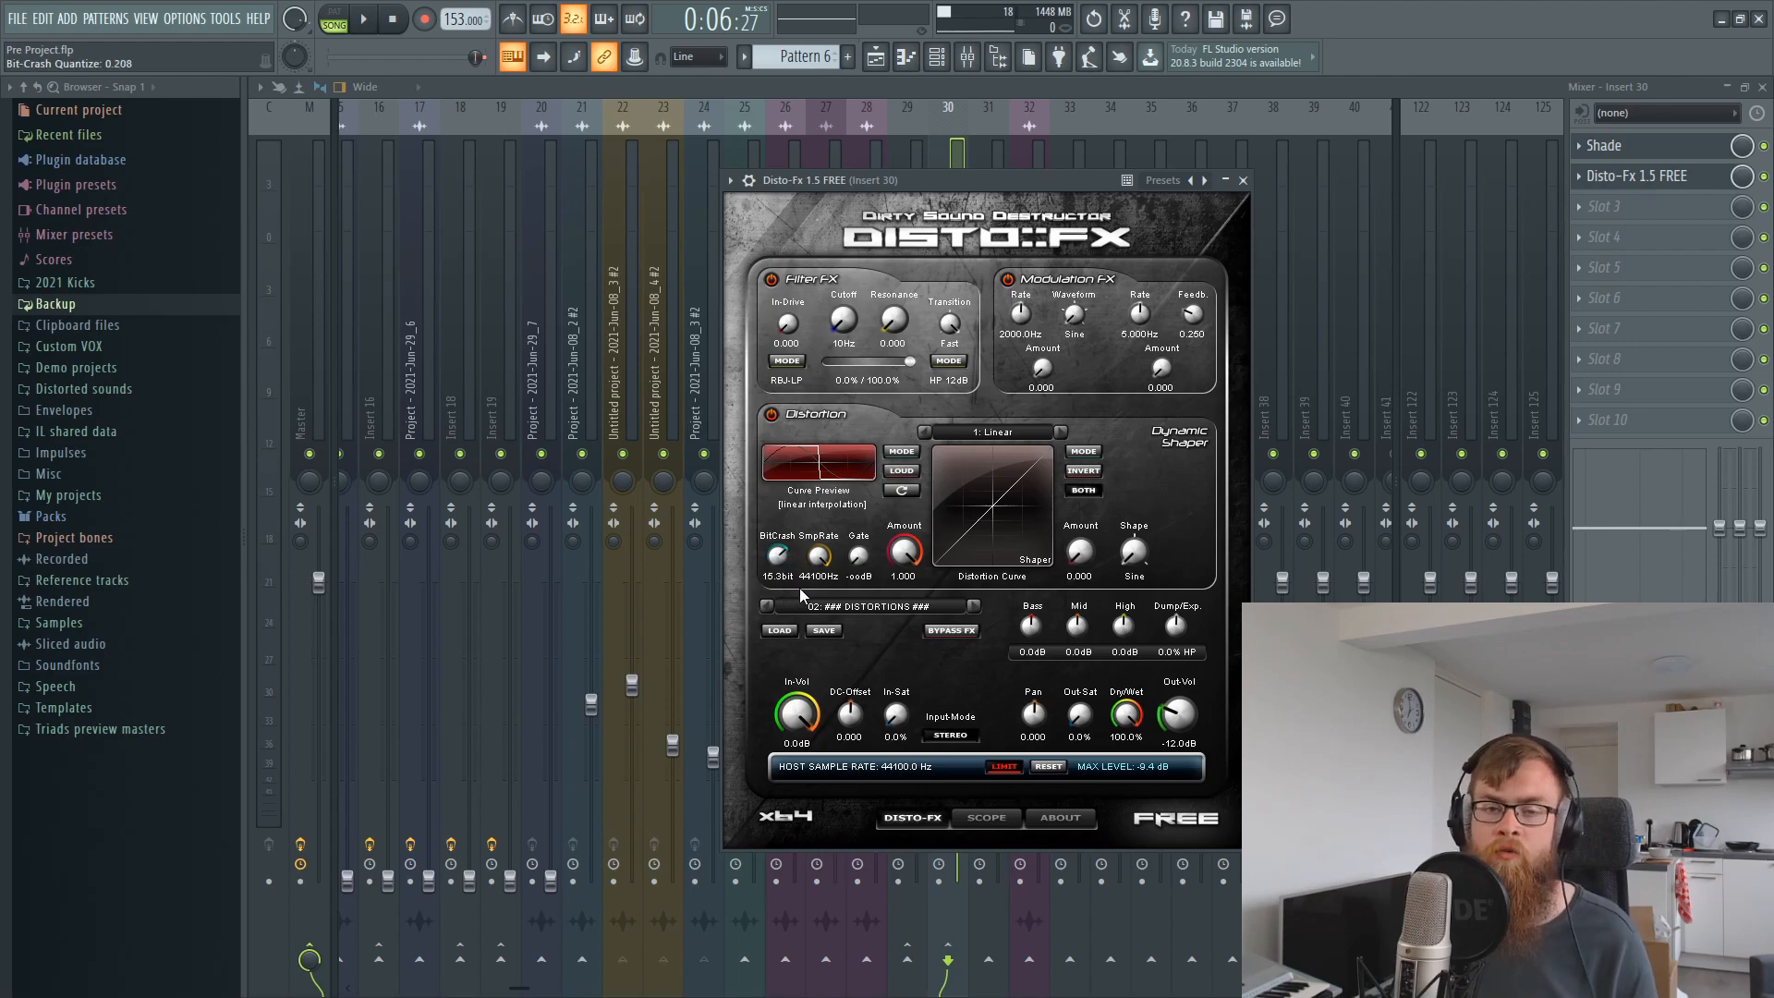
# Reduce Disto-Fx's BitCrash to about 4.8 bit while auditioning the kick tail.
pyautogui.moveTo(799, 592); pyautogui.dragTo(783, 625)
pyautogui.moveTo(883, 180); pyautogui.dragTo(890, 184)
pyautogui.press('space')
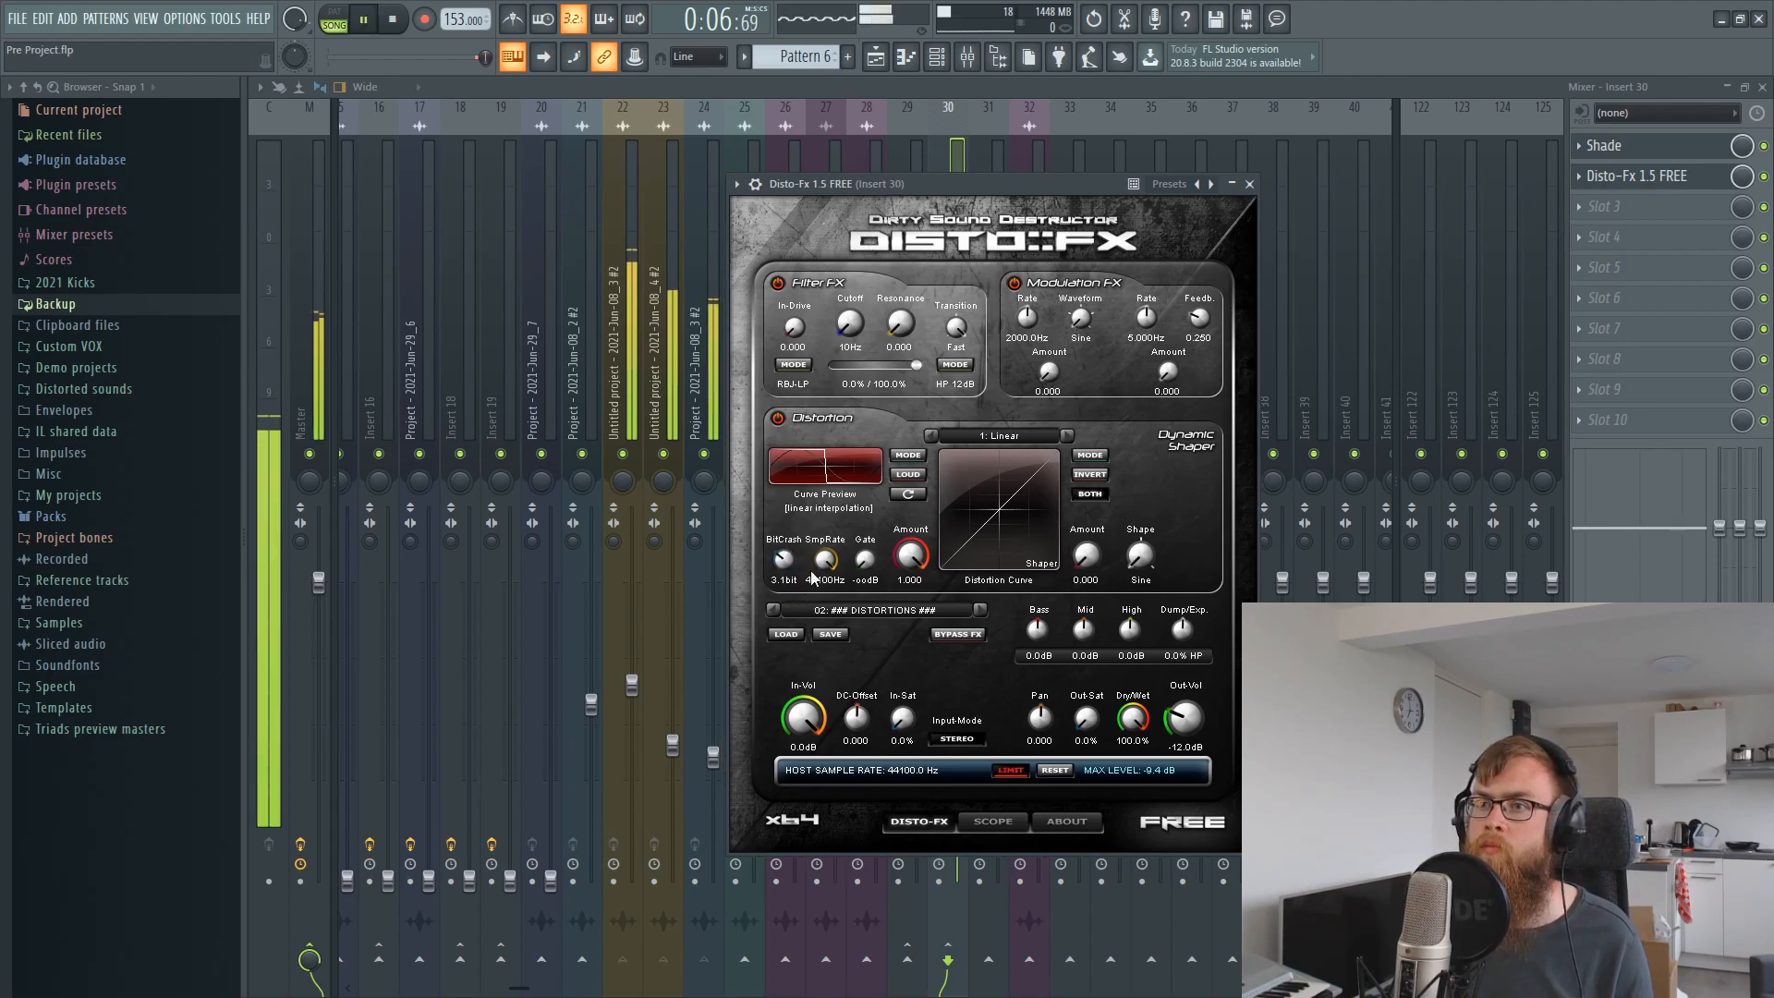
pyautogui.moveTo(784, 560)
pyautogui.mouseDown()
pyautogui.moveTo(788, 588)
pyautogui.moveTo(787, 565)
pyautogui.mouseUp()
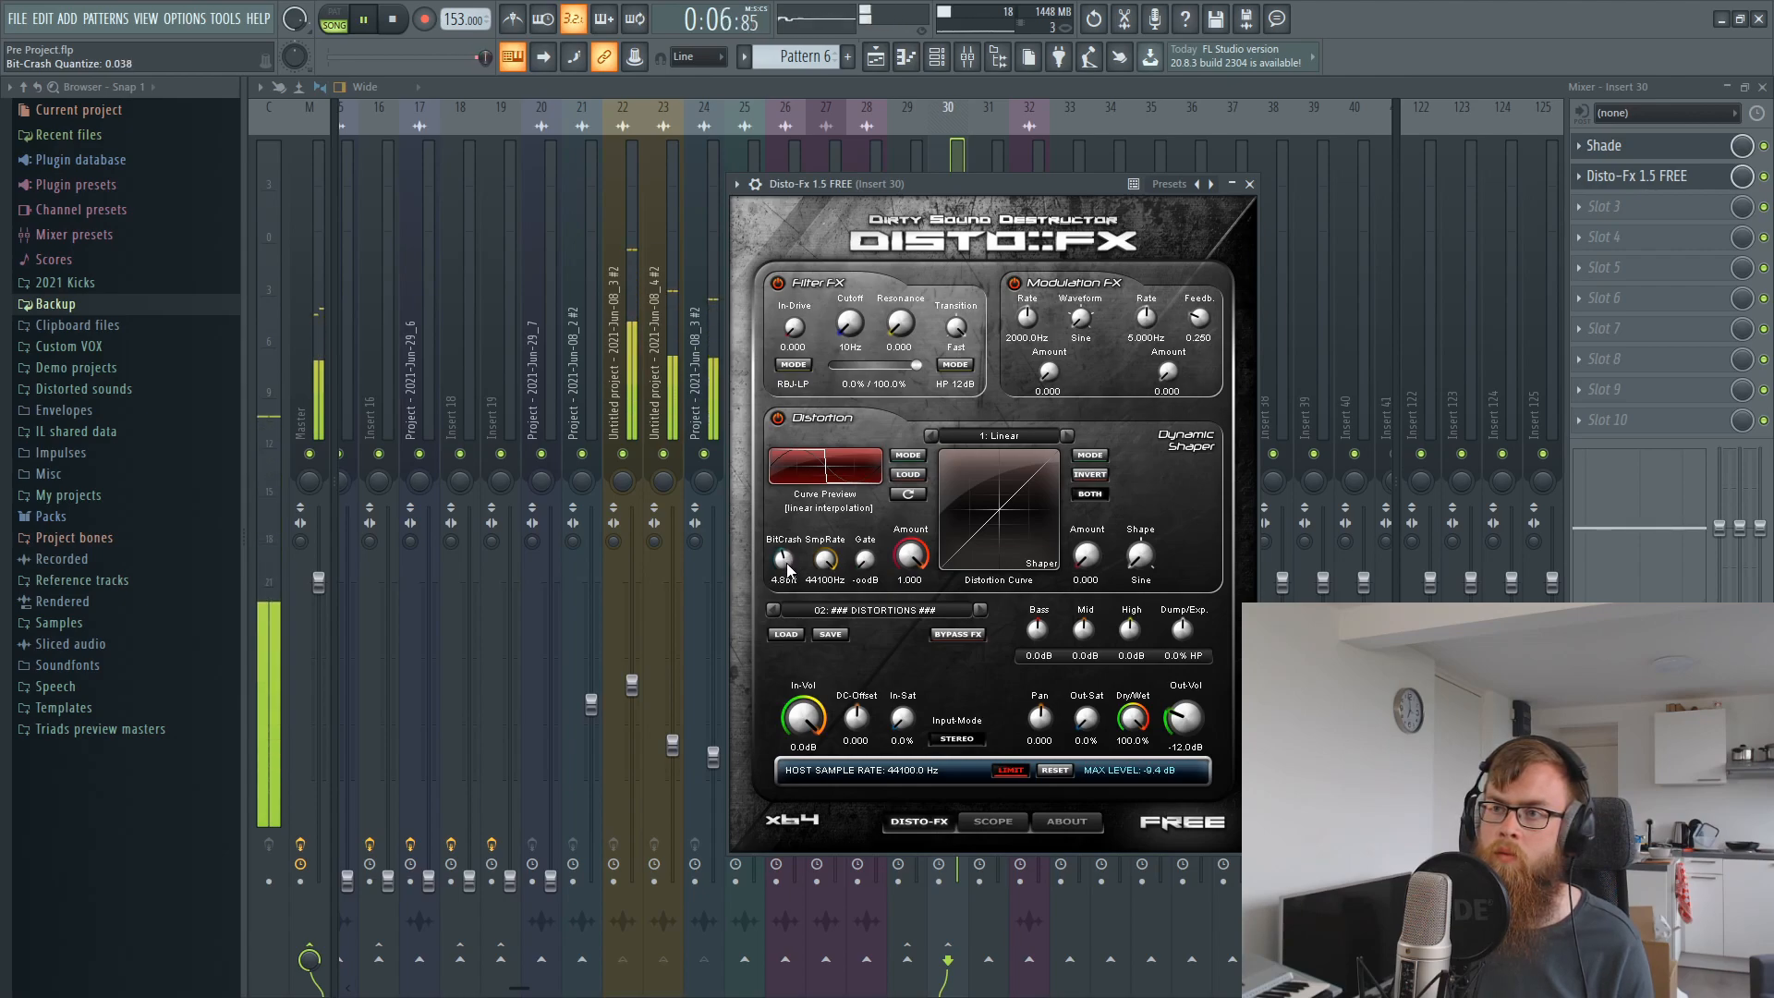
pyautogui.click(1008, 88)
pyautogui.press('space')
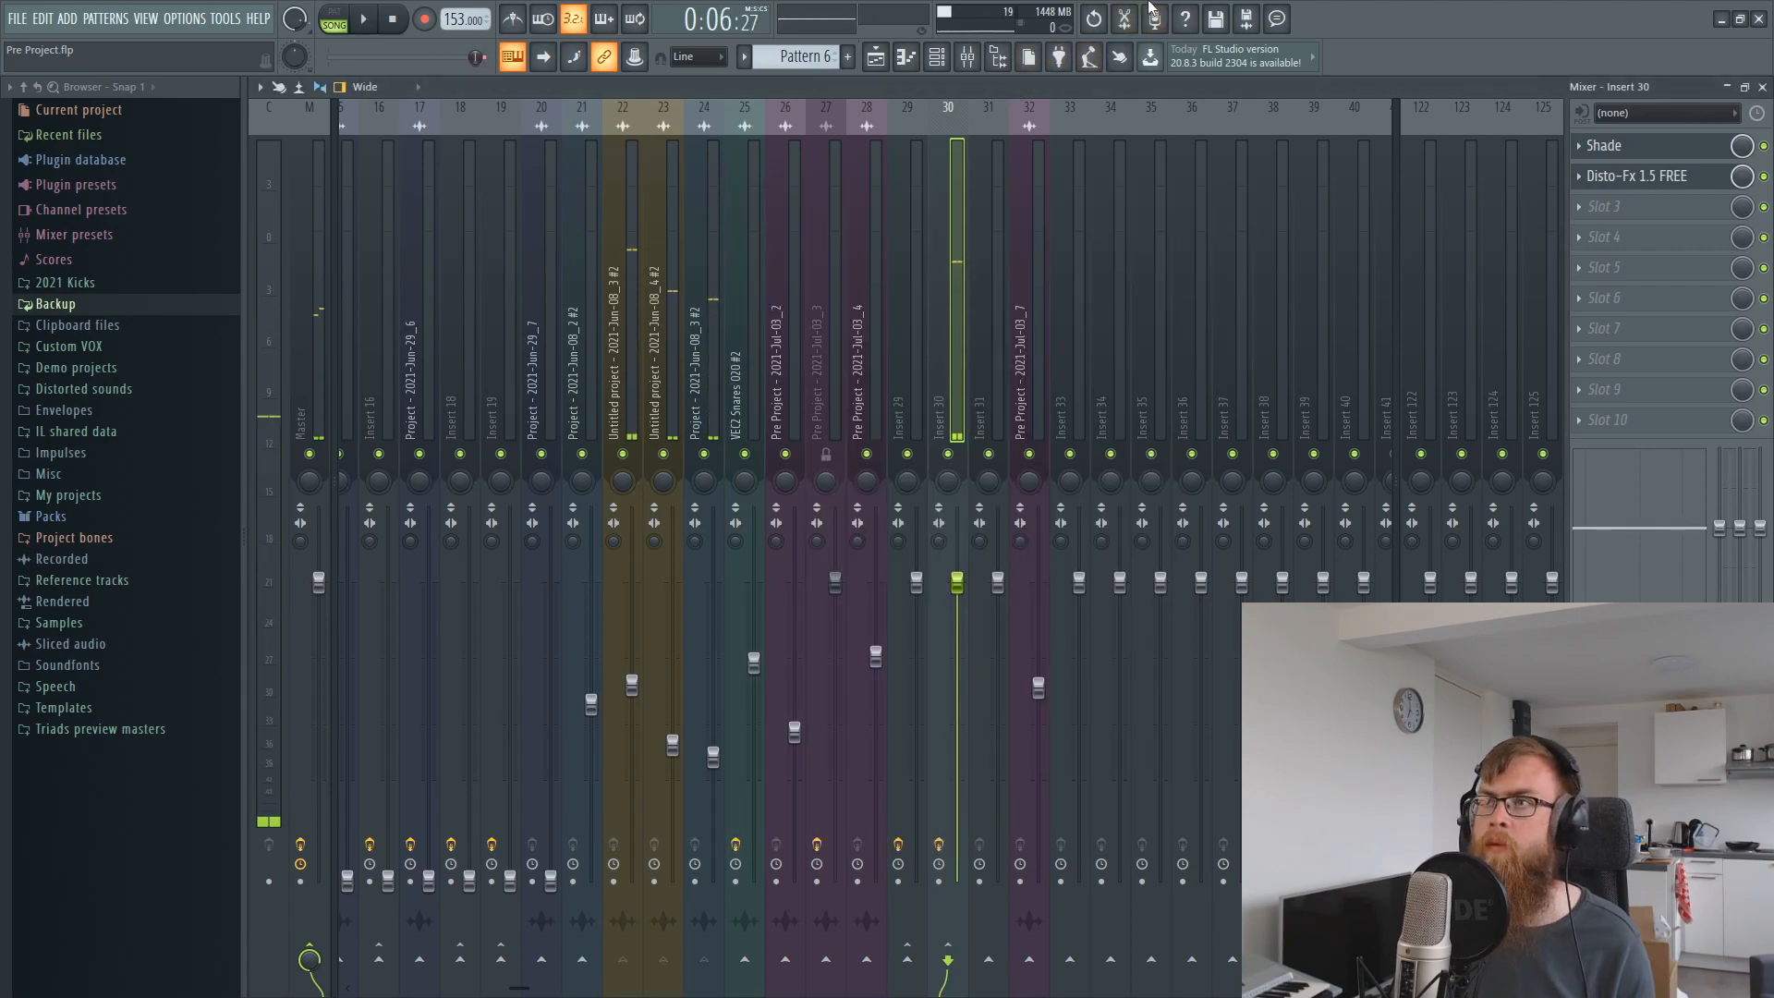
# Record the processed kick tail into a cleared Edison on the master track.
pyautogui.click(1124, 19)
pyautogui.press('Delete')
pyautogui.press('Delete')
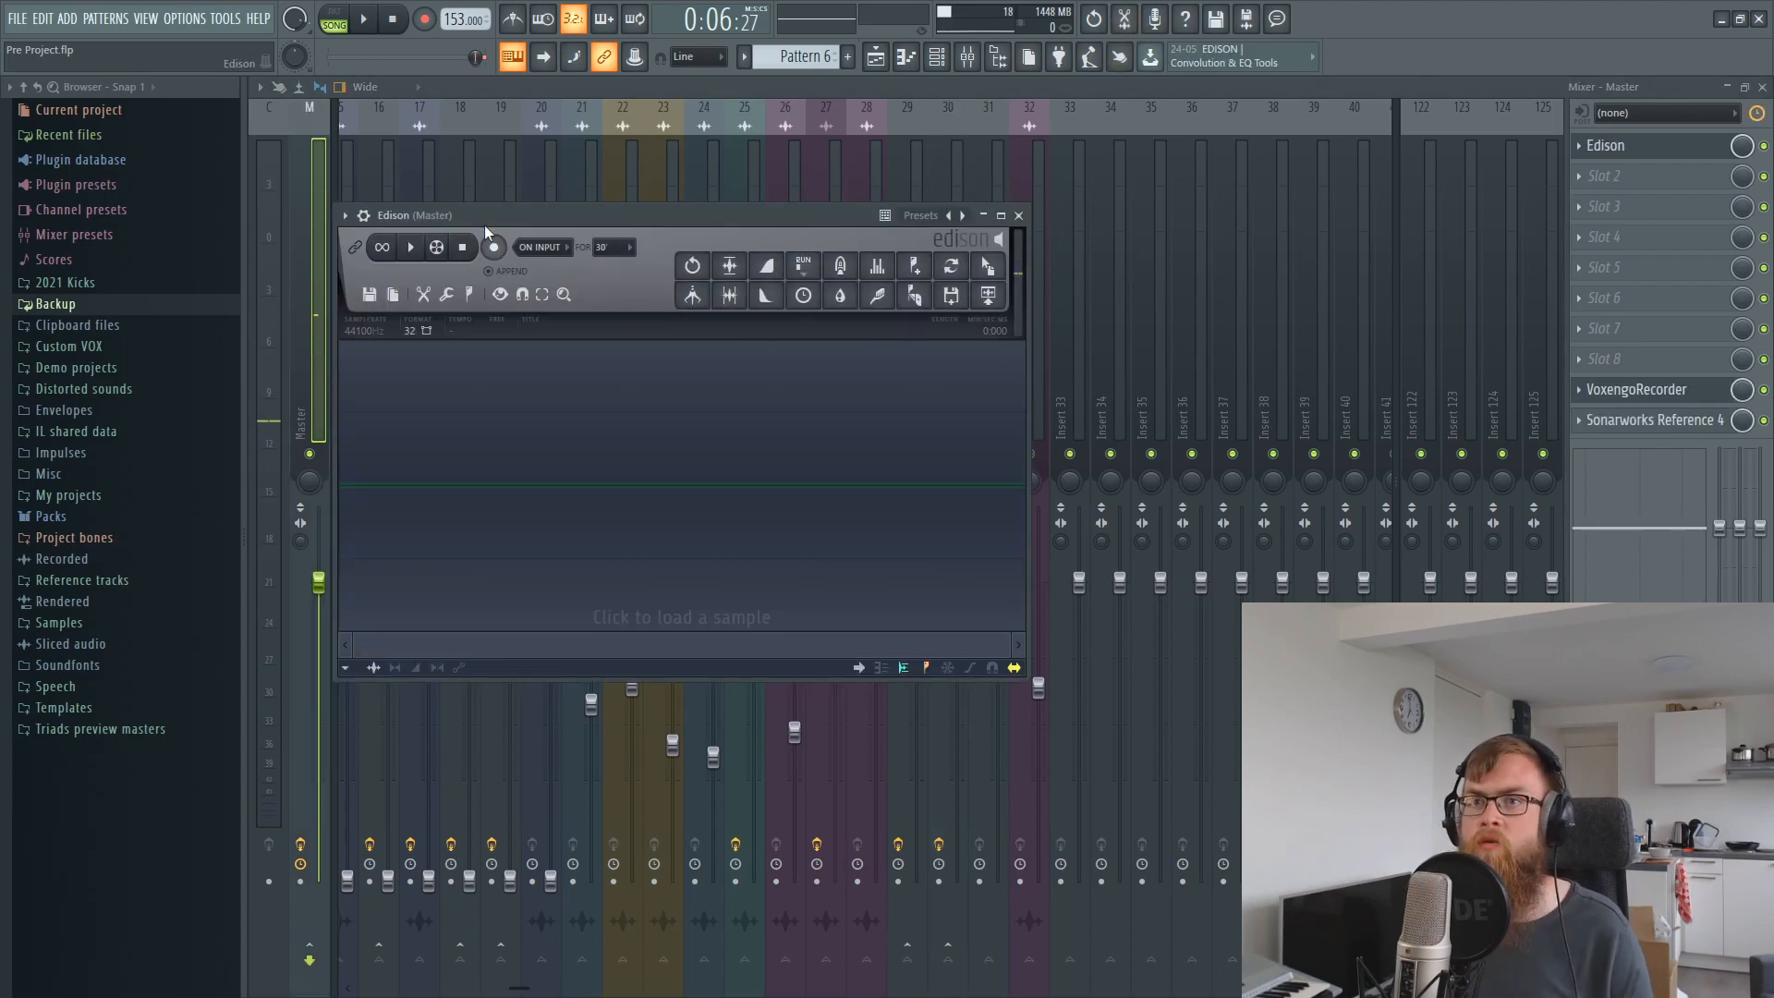
pyautogui.click(362, 22)
pyautogui.press('space')
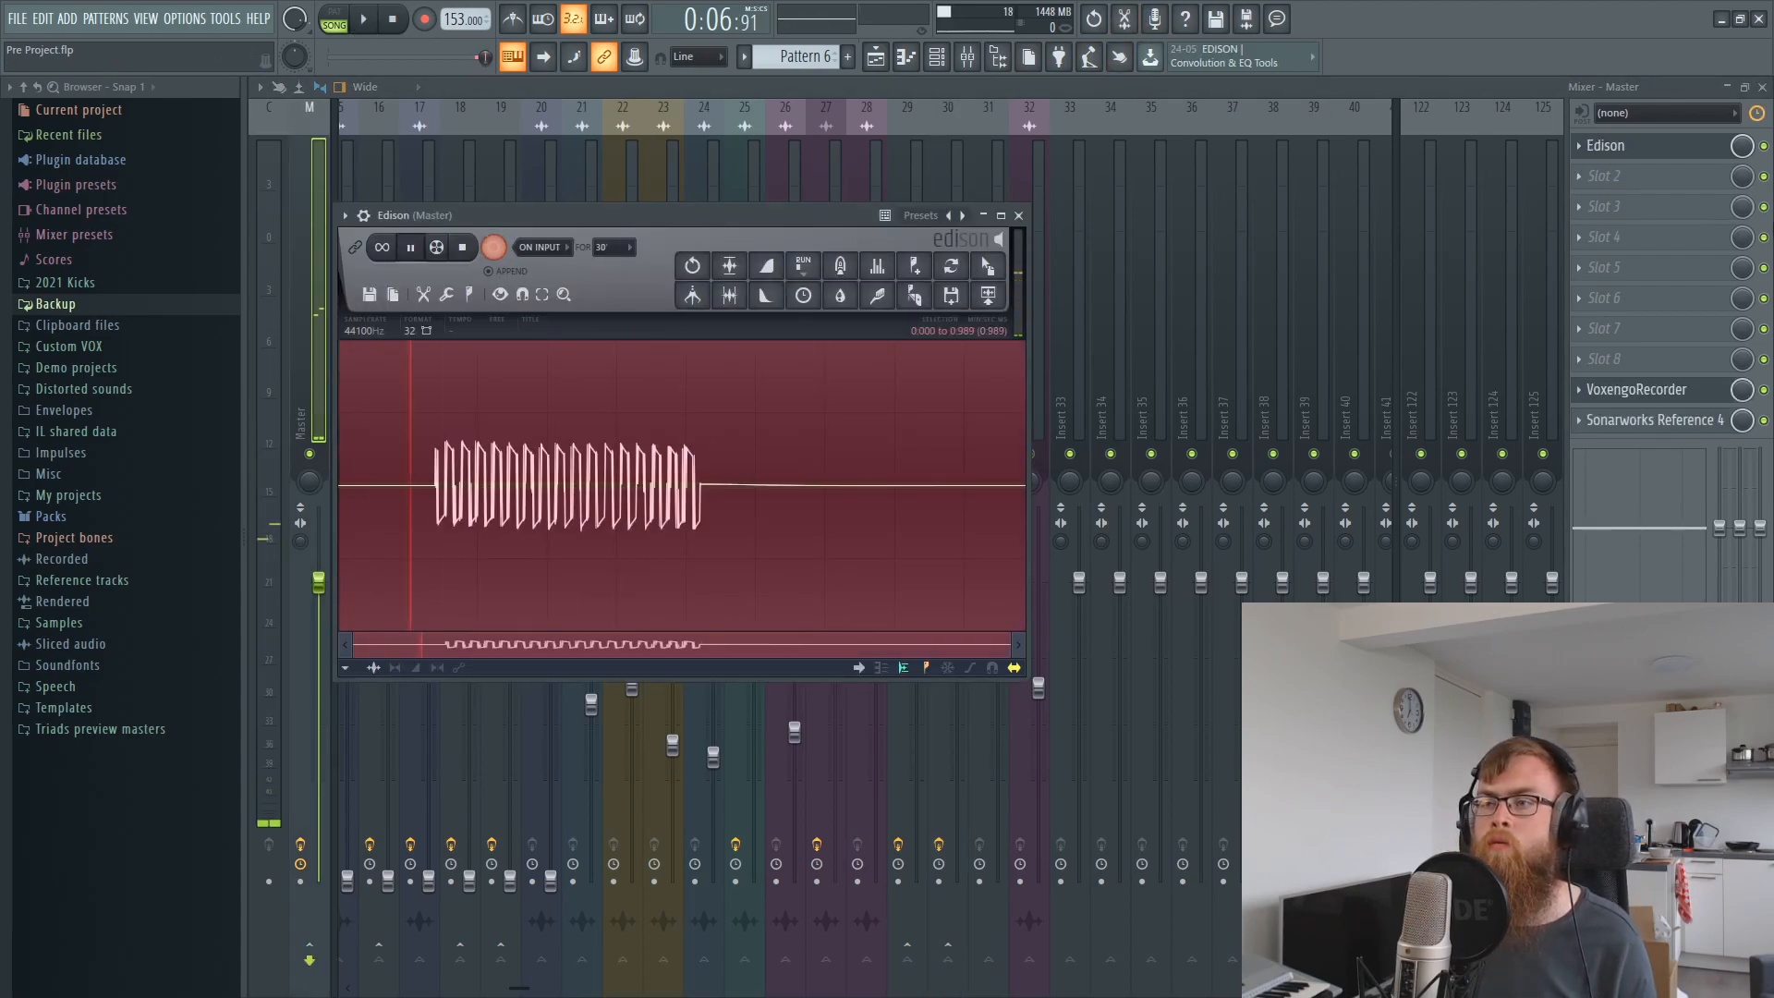
# Place the Edison recording in the playlist as an audio clip on track 8.
pyautogui.click(1763, 89)
pyautogui.click(1763, 88)
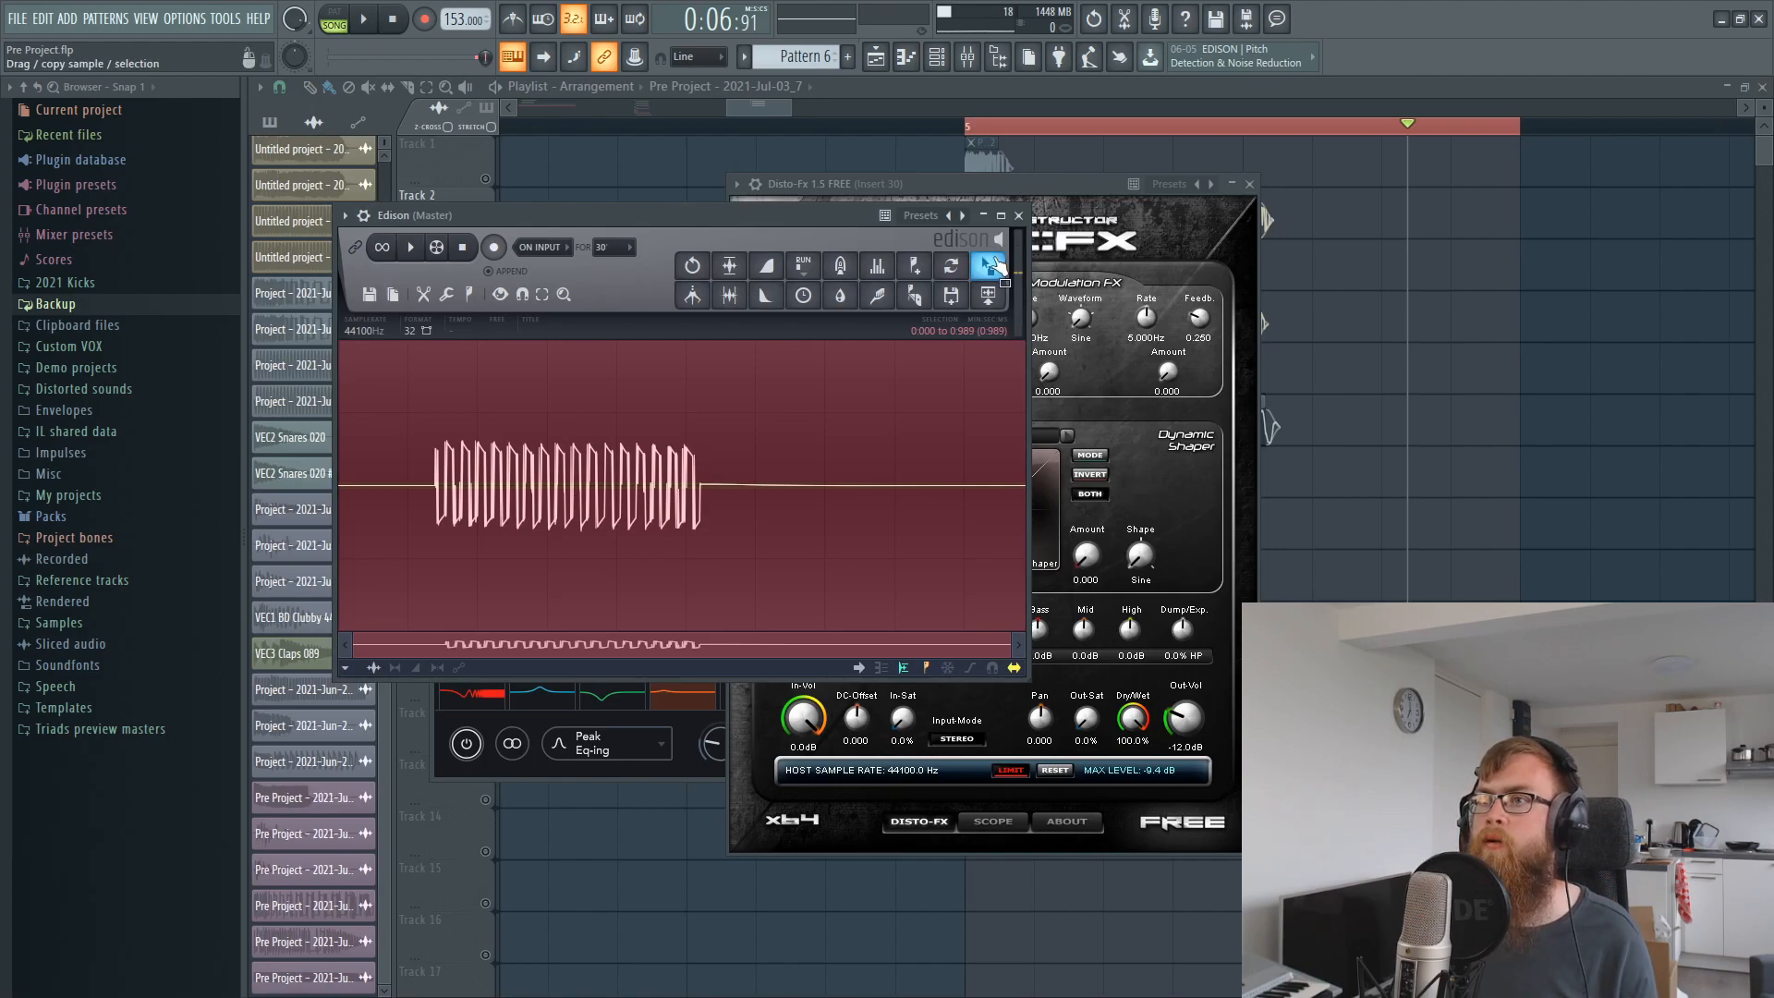
pyautogui.moveTo(988, 268); pyautogui.dragTo(1529, 464)
pyautogui.moveTo(1682, 477); pyautogui.dragTo(1127, 545)
# Normalize the recorded clip on track 8 and move its start in line with the tail clips above.
pyautogui.doubleClick(1164, 531)
pyautogui.moveTo(795, 481); pyautogui.dragTo(795, 468)
pyautogui.click(599, 416)
pyautogui.moveTo(1060, 532); pyautogui.dragTo(1115, 505)
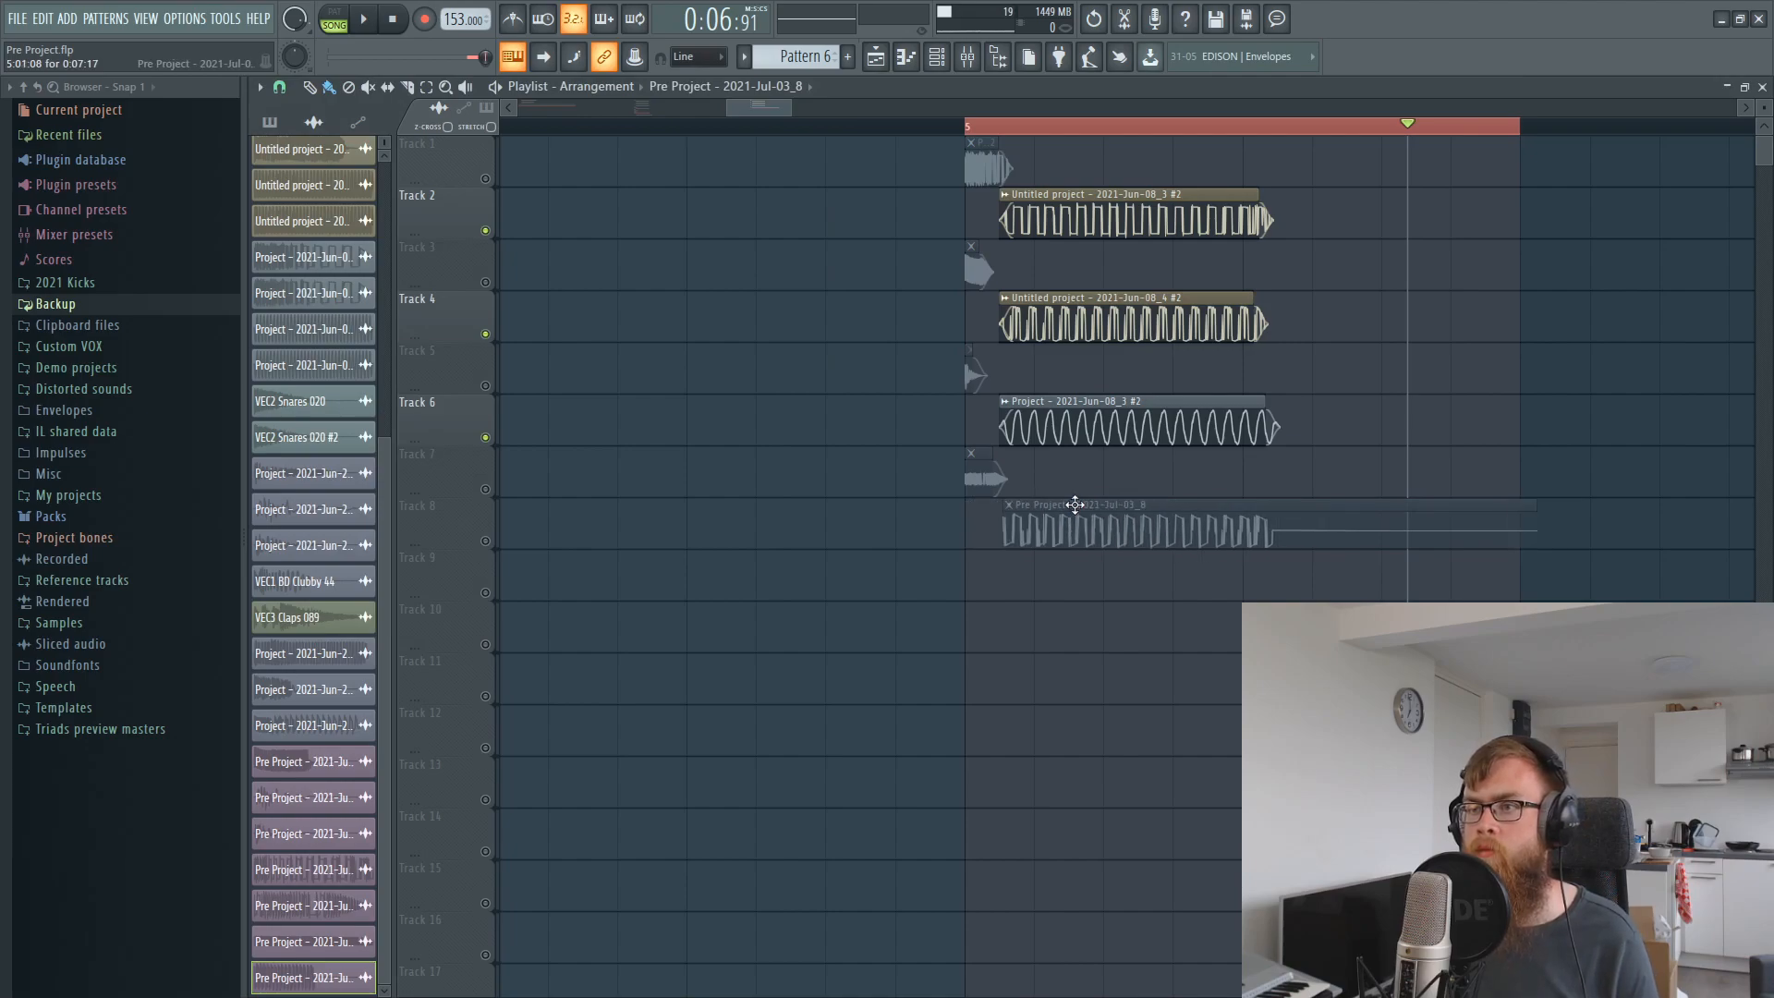
# Disable Shade and Disto-Fx 1.5 FREE on insert 30.
pyautogui.click(969, 57)
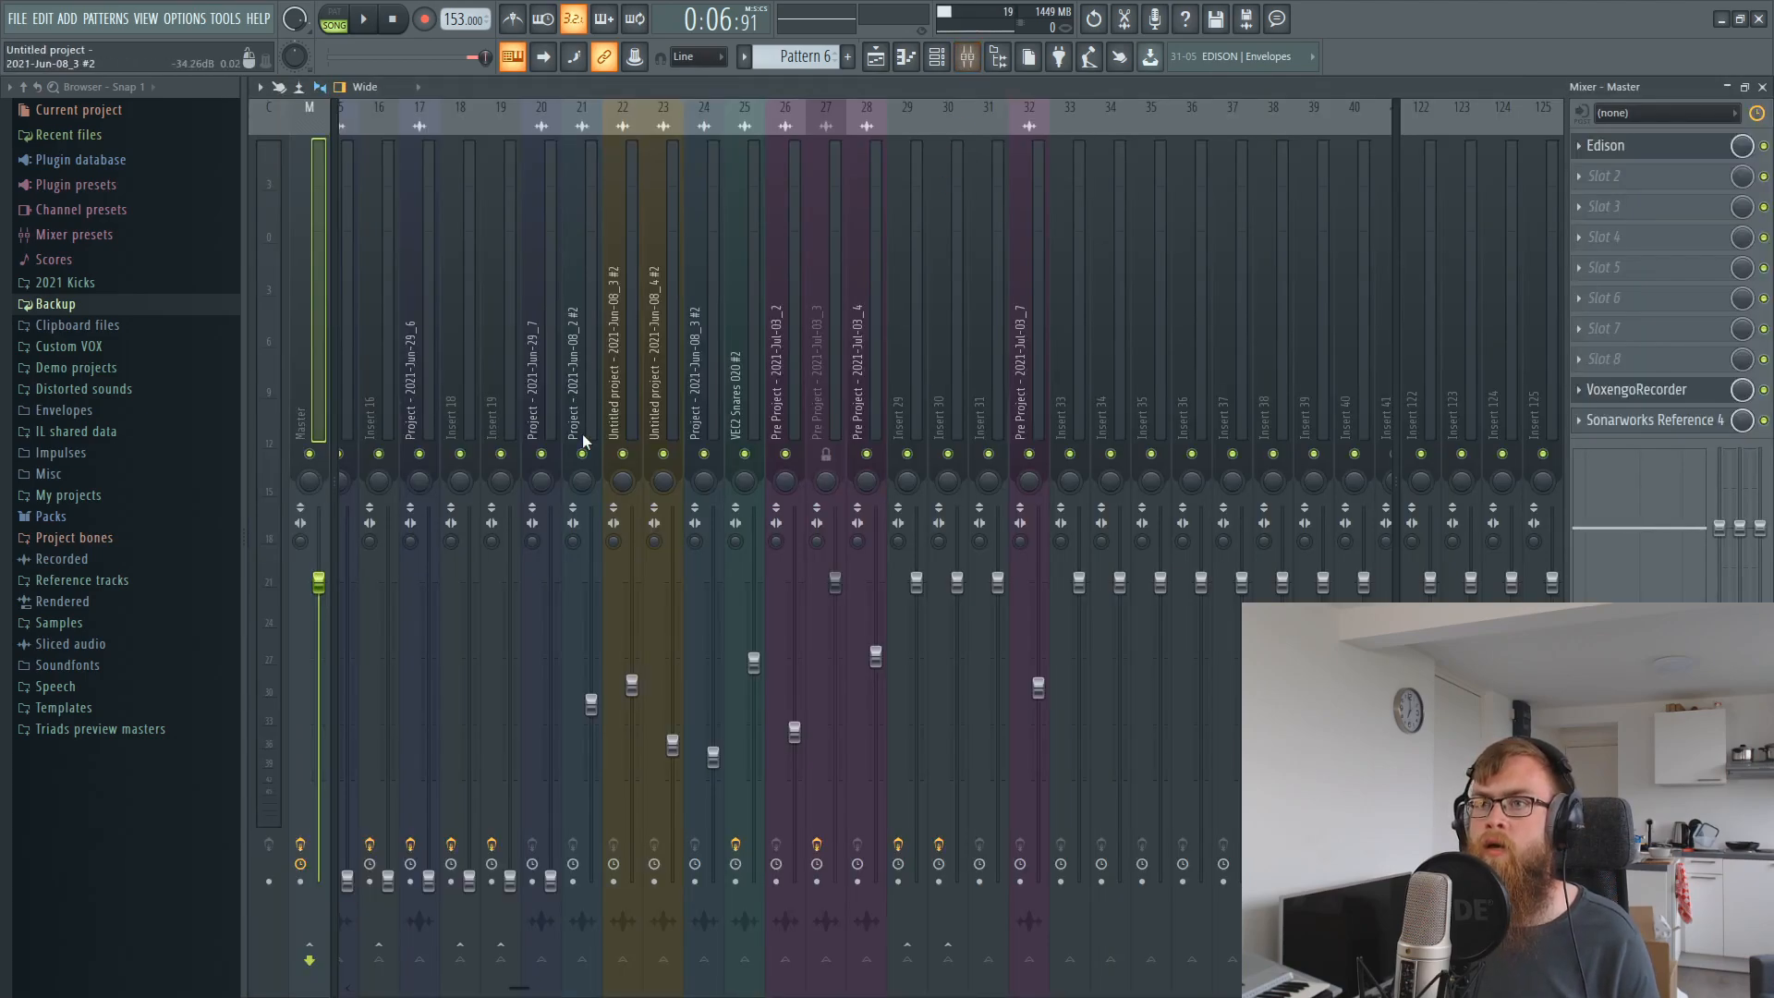
pyautogui.click(948, 352)
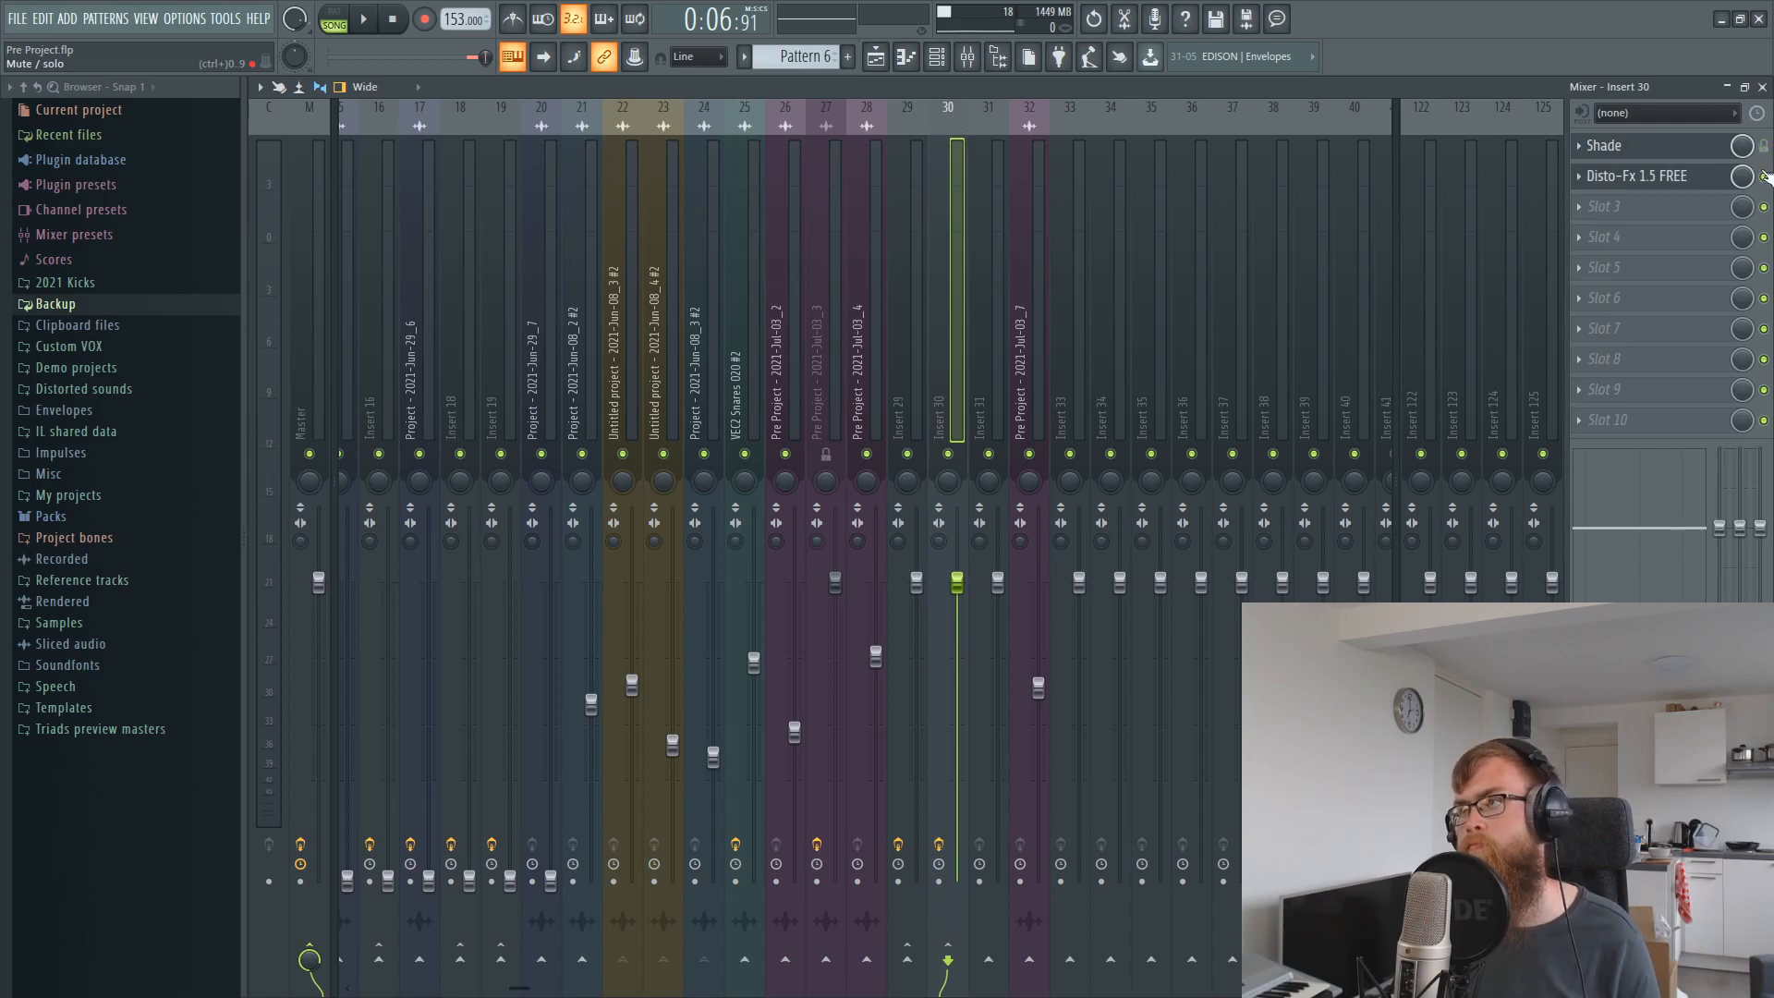
pyautogui.click(1762, 87)
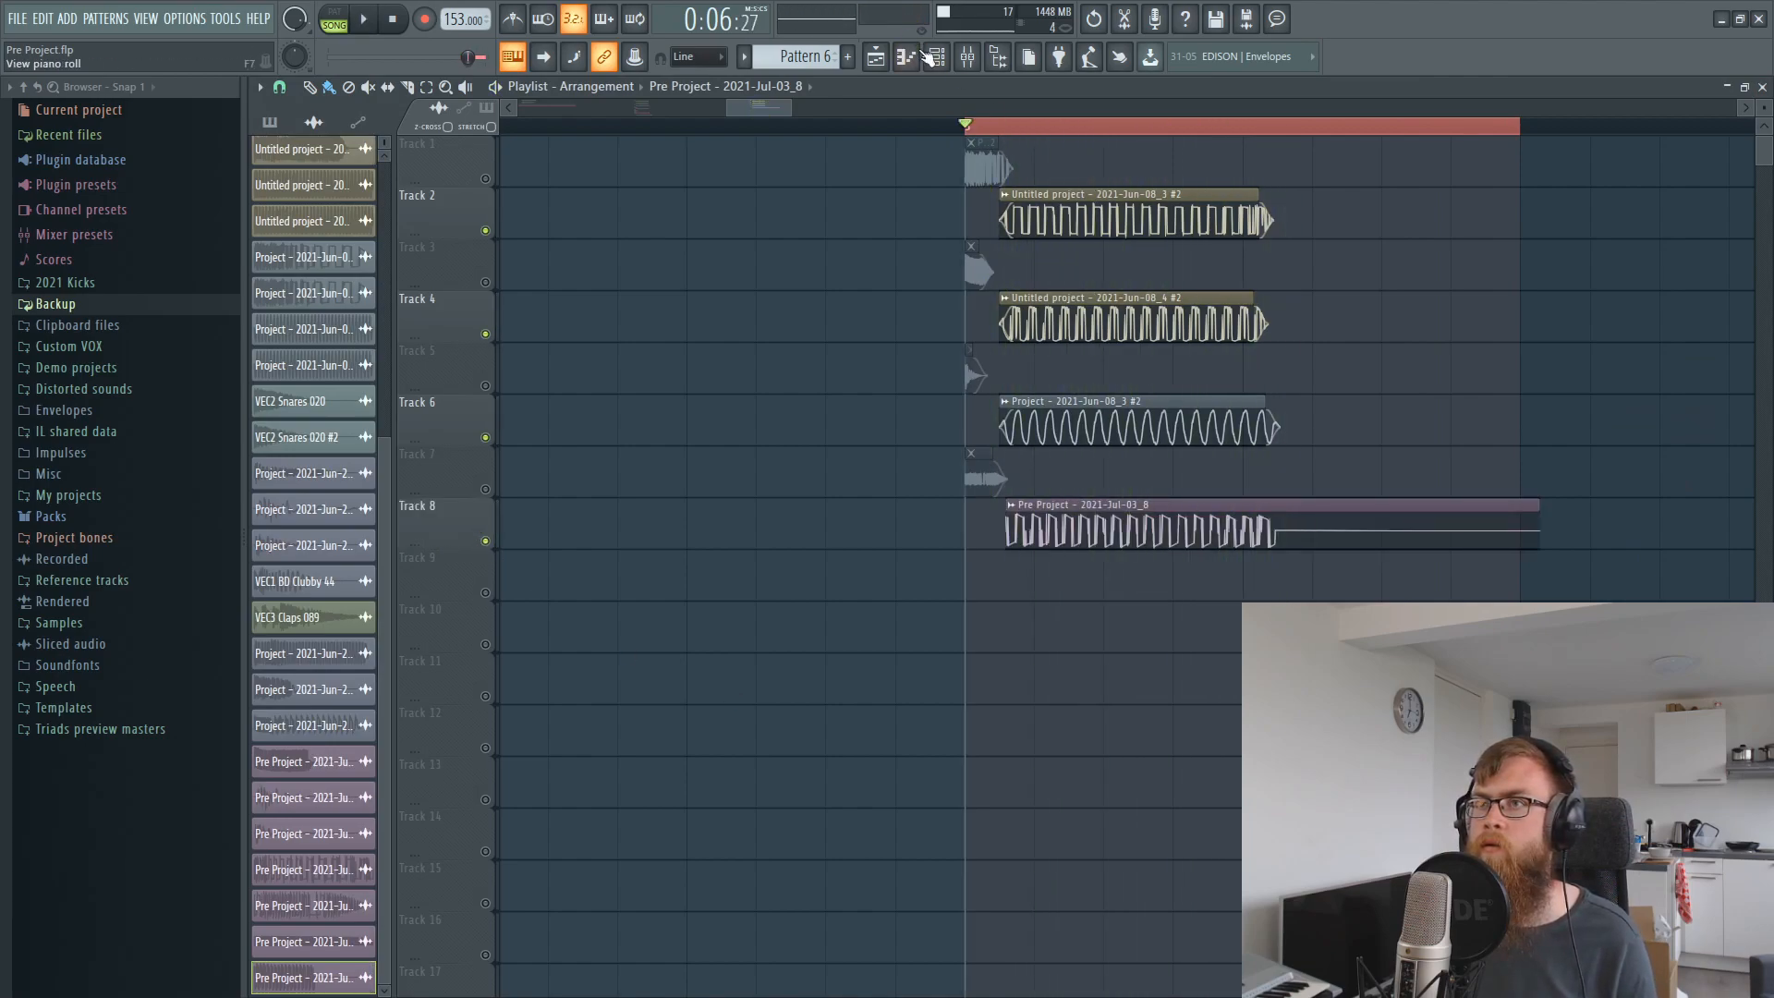
# Route the recorded clip Pre Project - 2021-Jul-03_8 to a free mixer track.
pyautogui.click(967, 57)
pyautogui.click(875, 58)
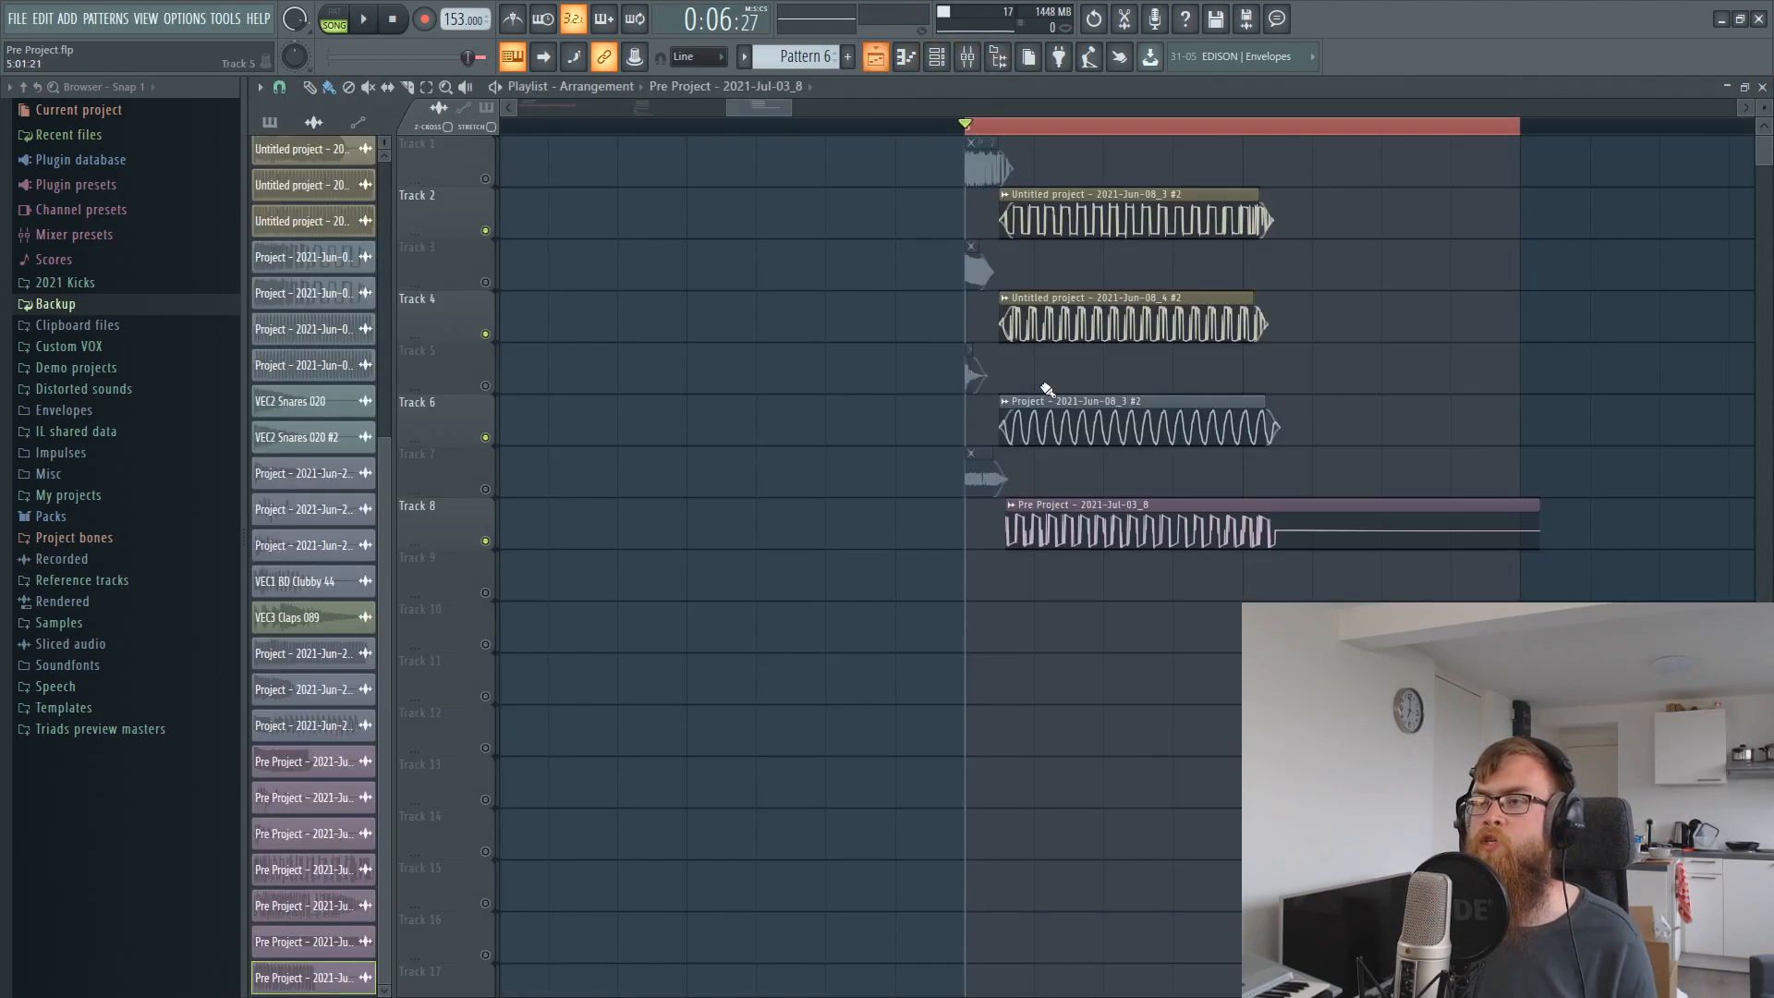
pyautogui.doubleClick(1158, 505)
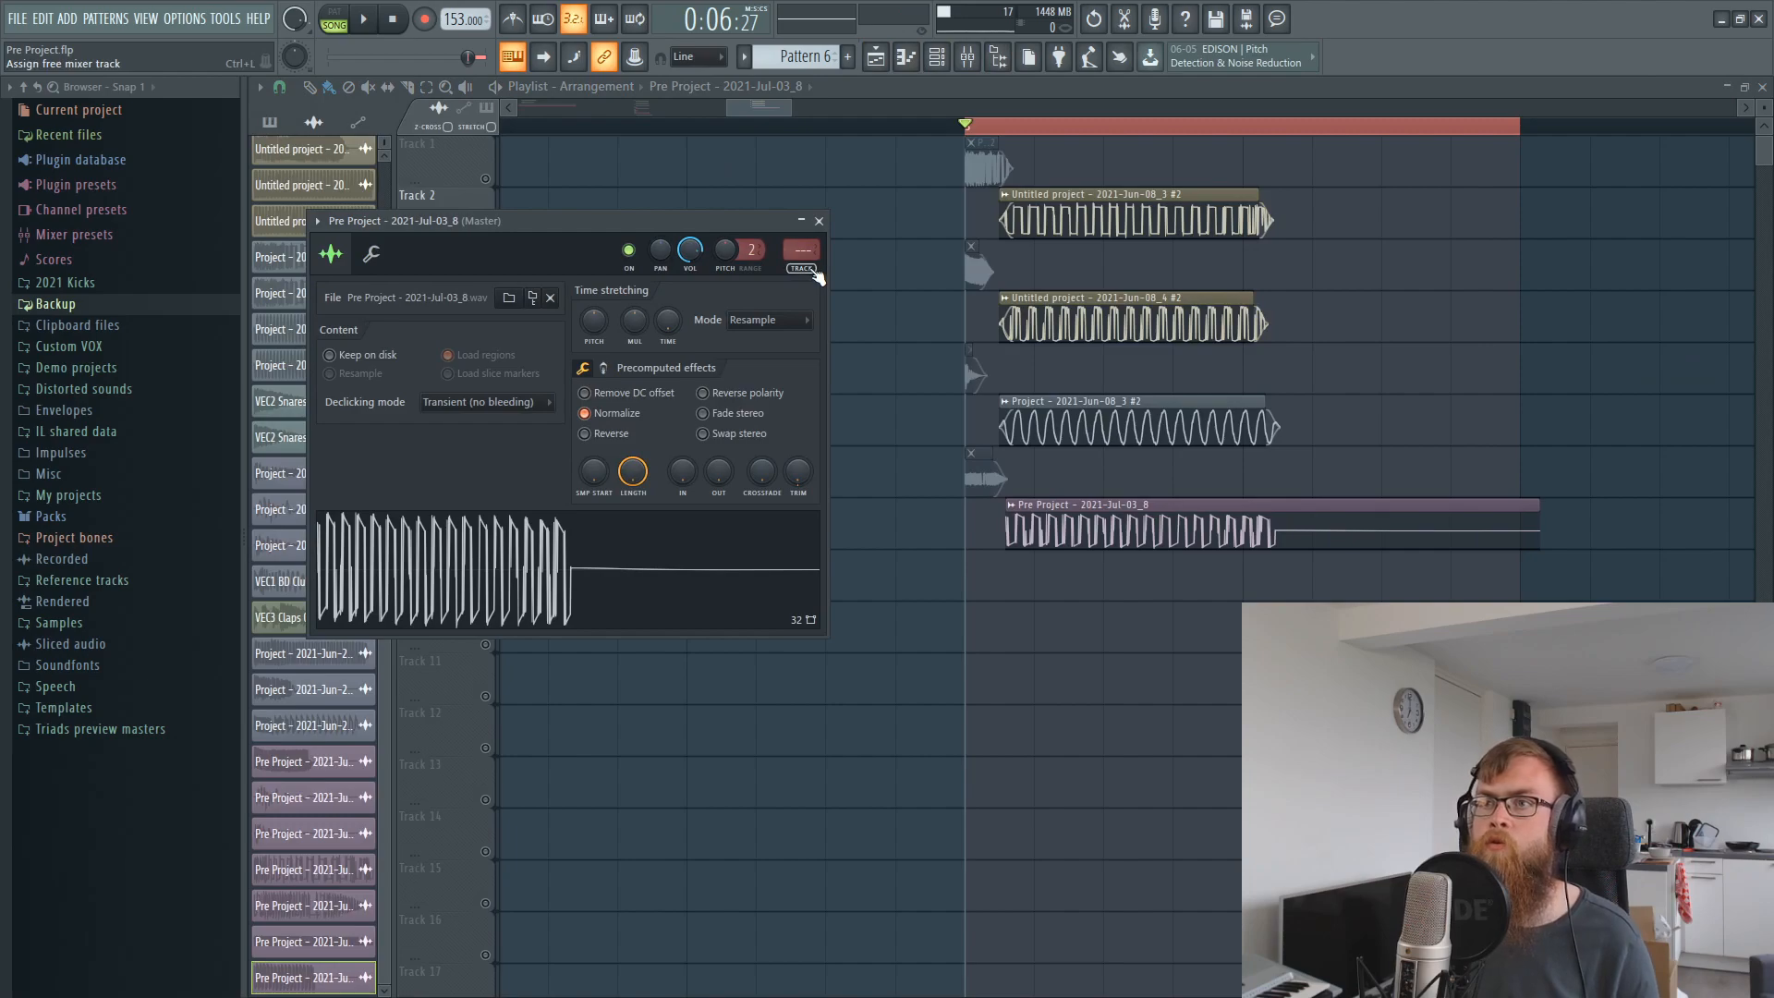
pyautogui.click(816, 272)
# Select inserts 30 and 33 together and pull both volume faders all the way down.
pyautogui.click(946, 380)
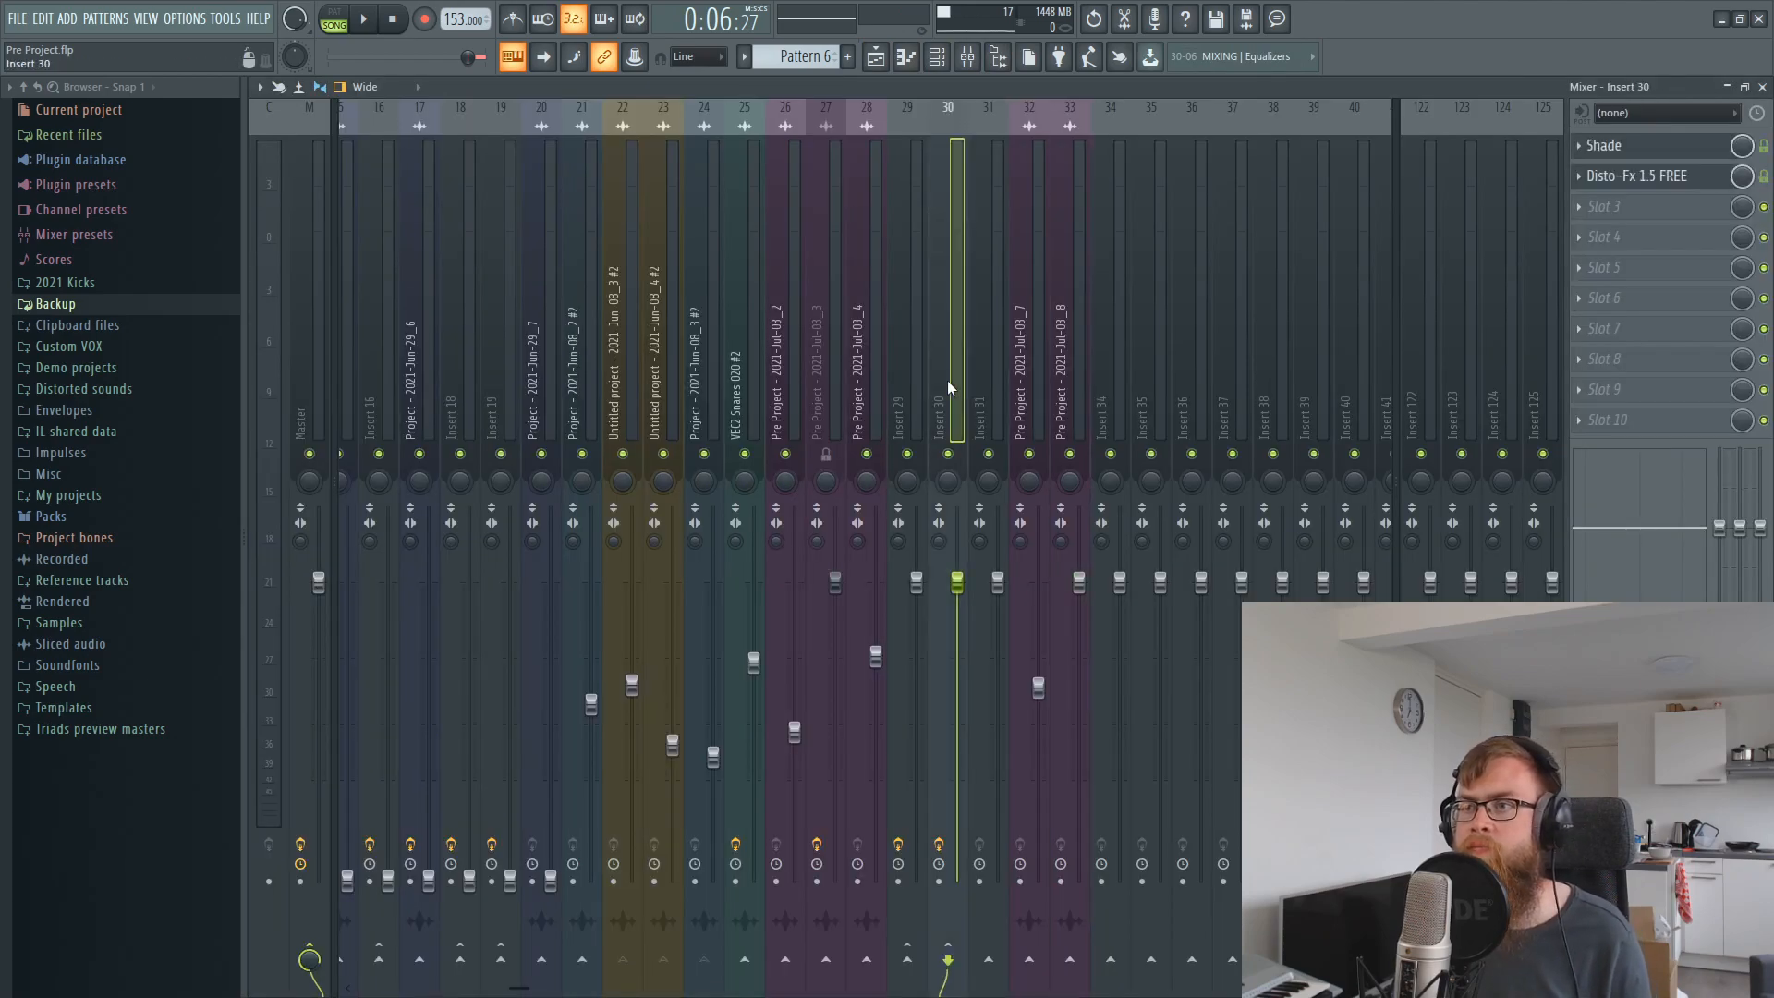
pyautogui.keyDown('ctrl'); pyautogui.keyDown('shift'); pyautogui.click(1036, 393); pyautogui.keyUp('shift'); pyautogui.keyUp('ctrl')
pyautogui.rightClick(1055, 414)
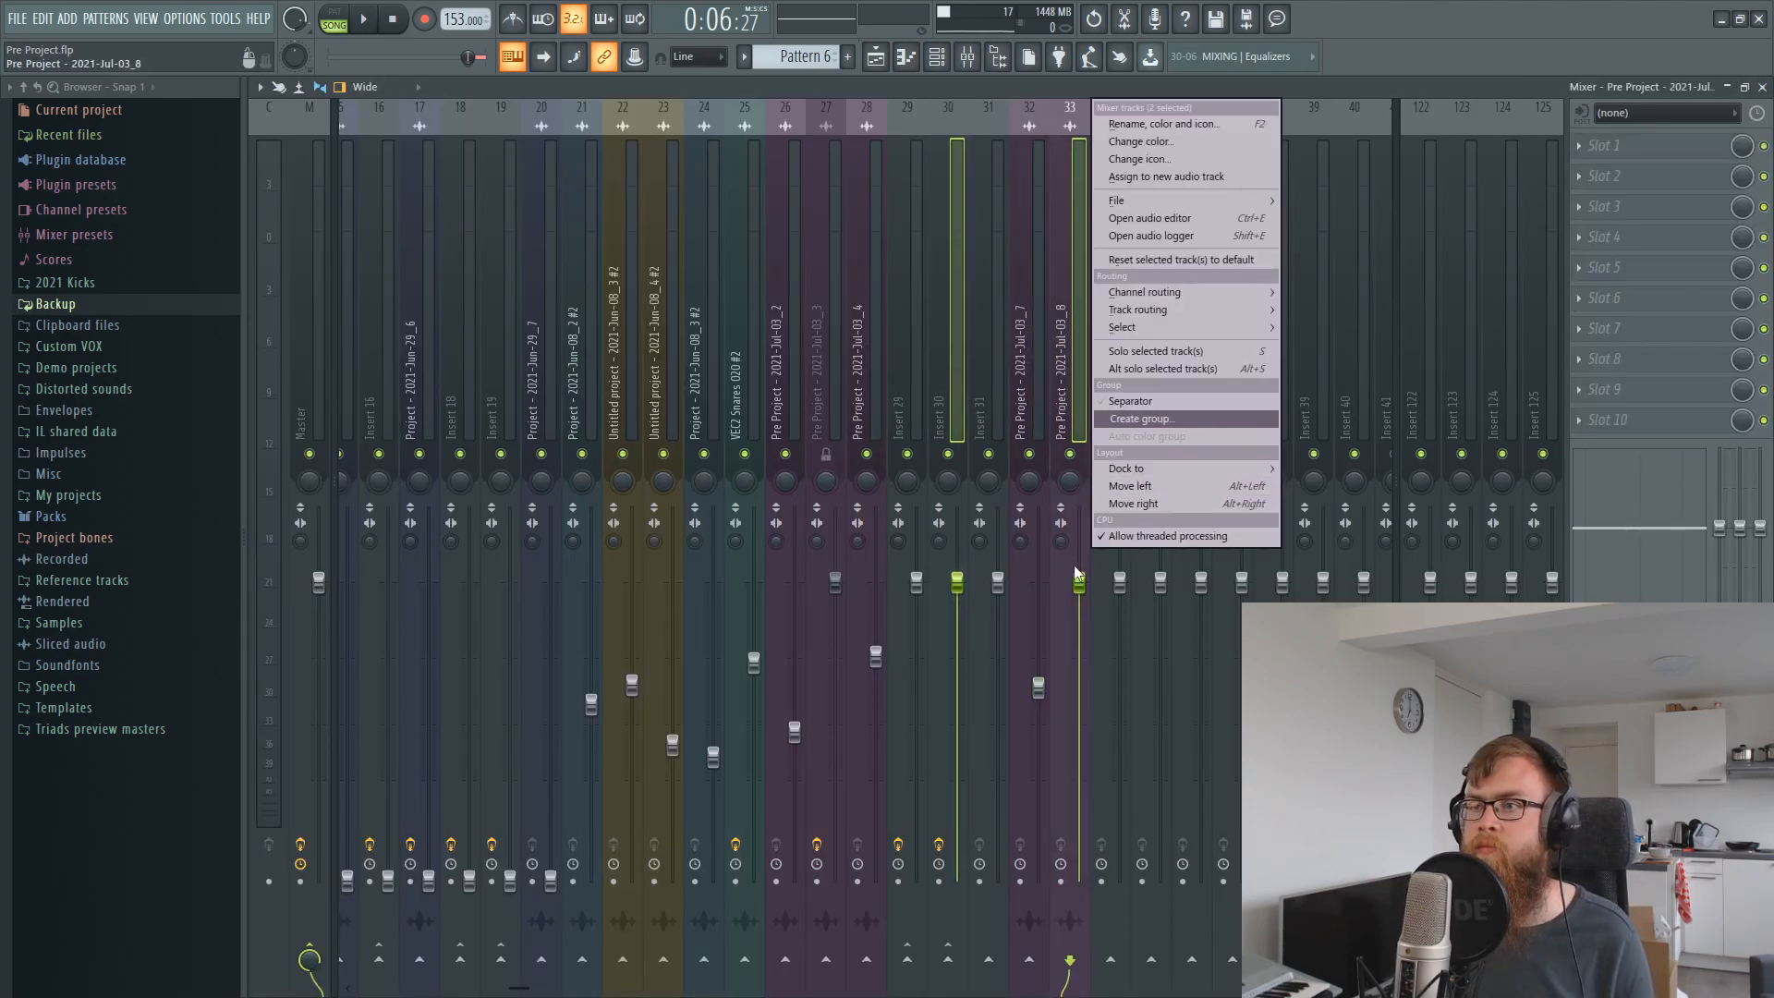
pyautogui.moveTo(1077, 578); pyautogui.dragTo(1077, 593)
pyautogui.click(875, 57)
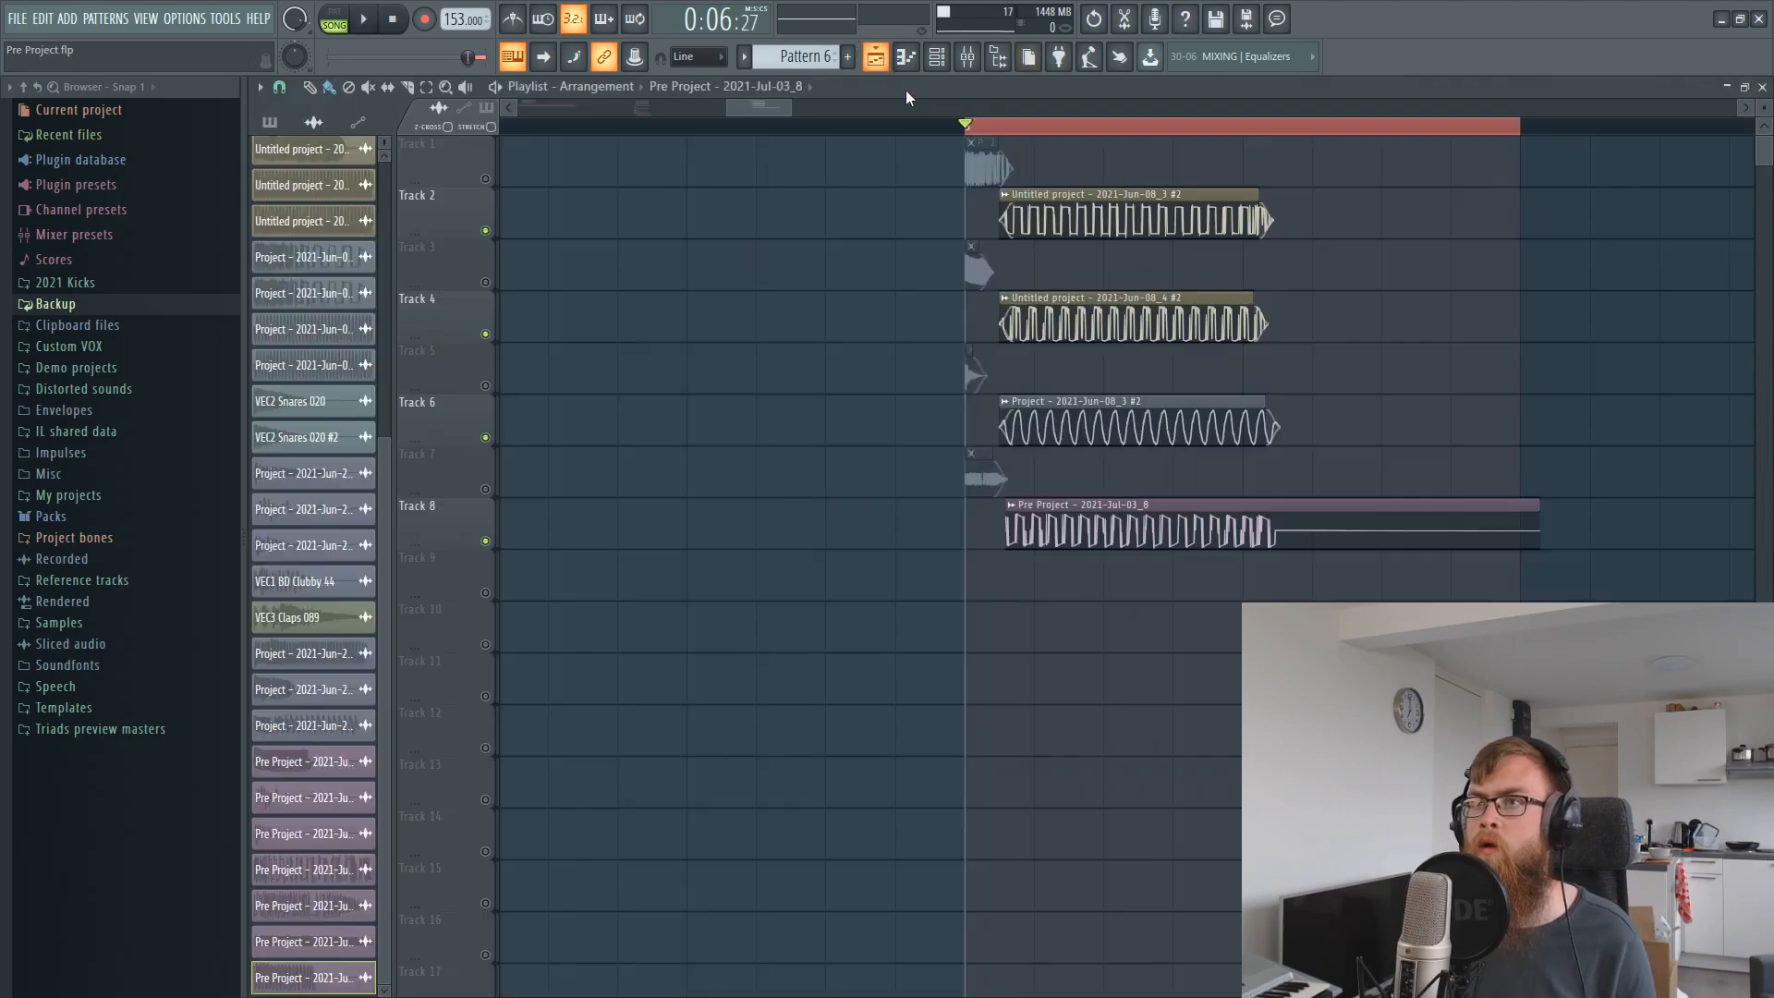
pyautogui.scroll(4, 1087, 140)
pyautogui.moveTo(937, 520)
pyautogui.mouseDown()
pyautogui.moveTo(942, 370)
pyautogui.moveTo(934, 531)
pyautogui.mouseUp()
pyautogui.press('F9')
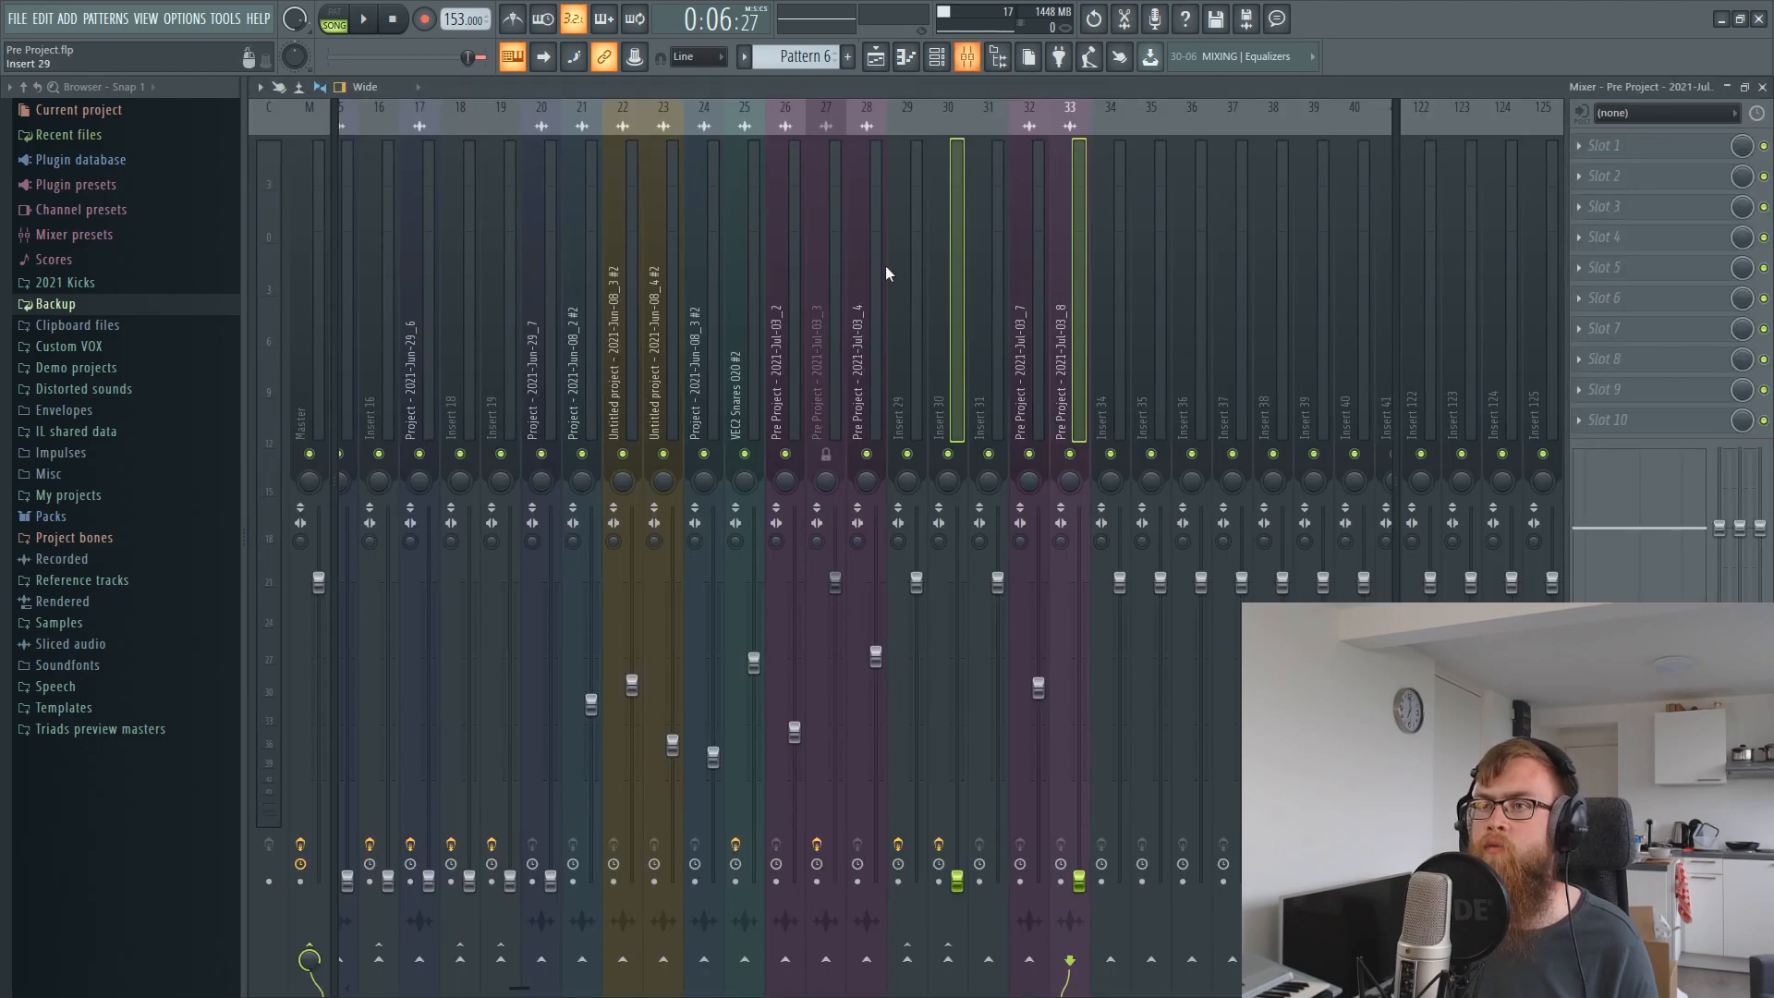
# Raise insert 30's fader to about -9.8 dB and insert 33's fader to a slightly lower level.
pyautogui.click(947, 555)
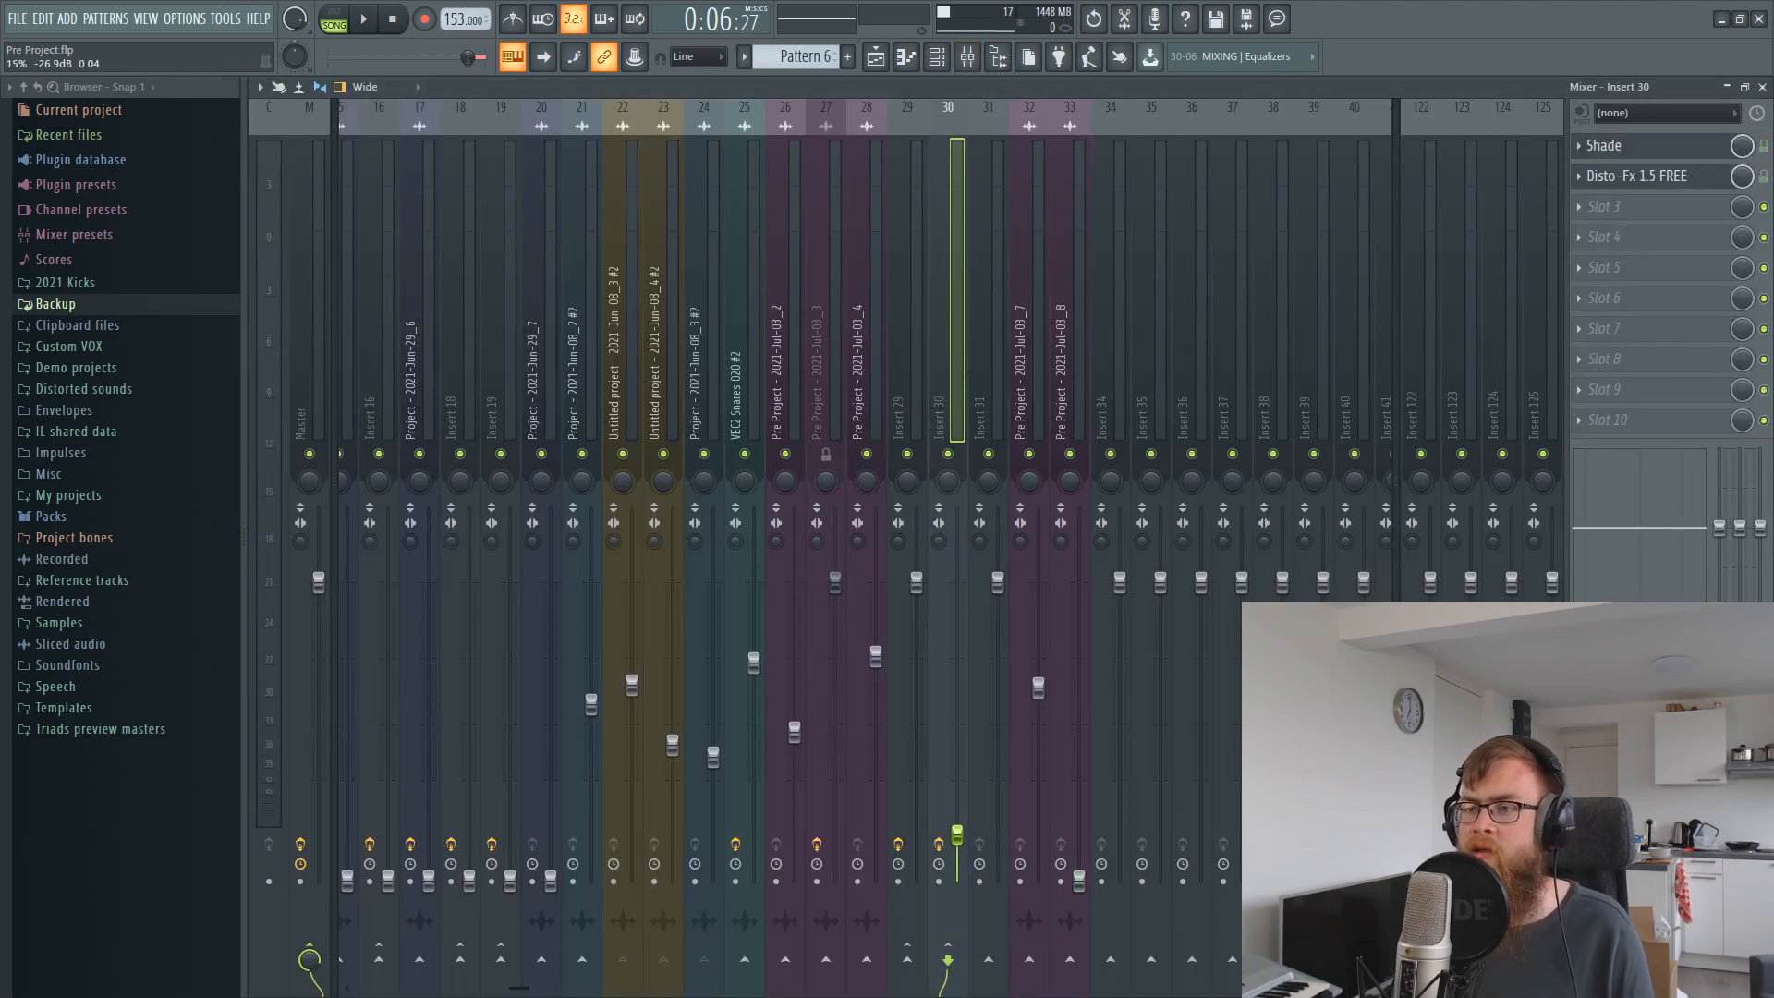
pyautogui.moveTo(957, 834); pyautogui.dragTo(957, 712)
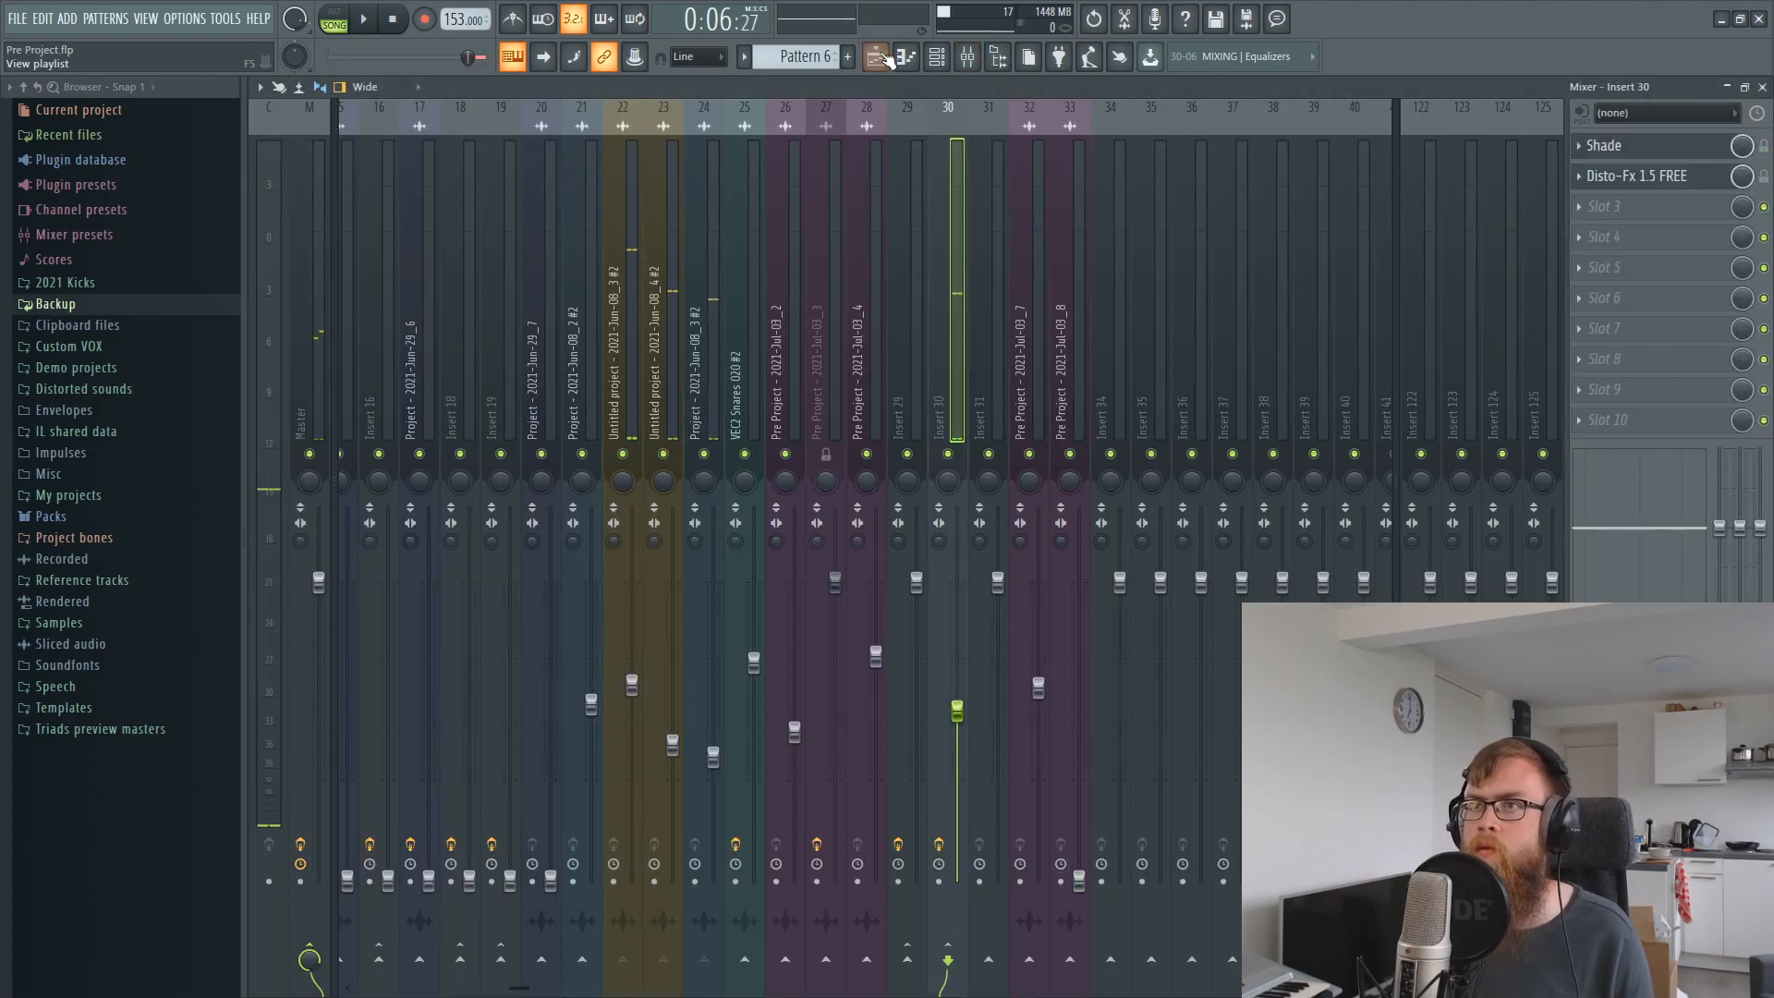
pyautogui.moveTo(1079, 881); pyautogui.dragTo(1079, 749)
pyautogui.press('space')
pyautogui.moveTo(957, 711); pyautogui.dragTo(957, 701)
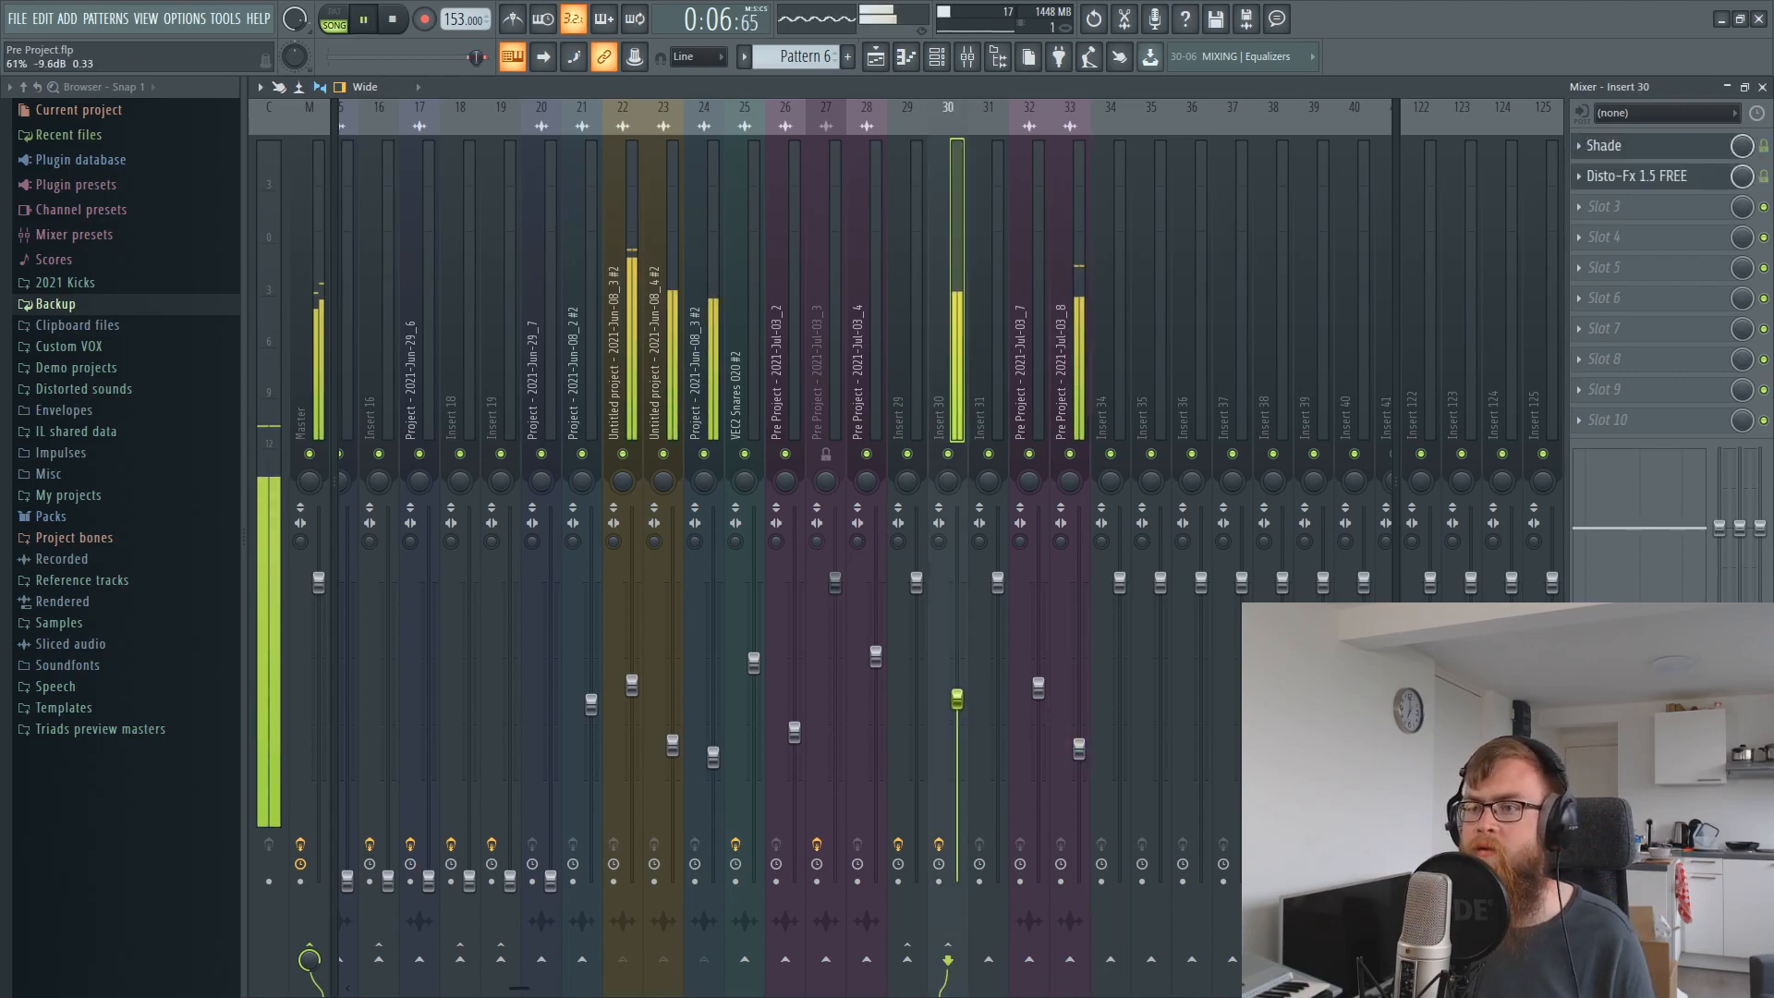
# Nudge the recorded clip on track 8 slightly earlier to align its waveform with the other tails.
pyautogui.press('F5')
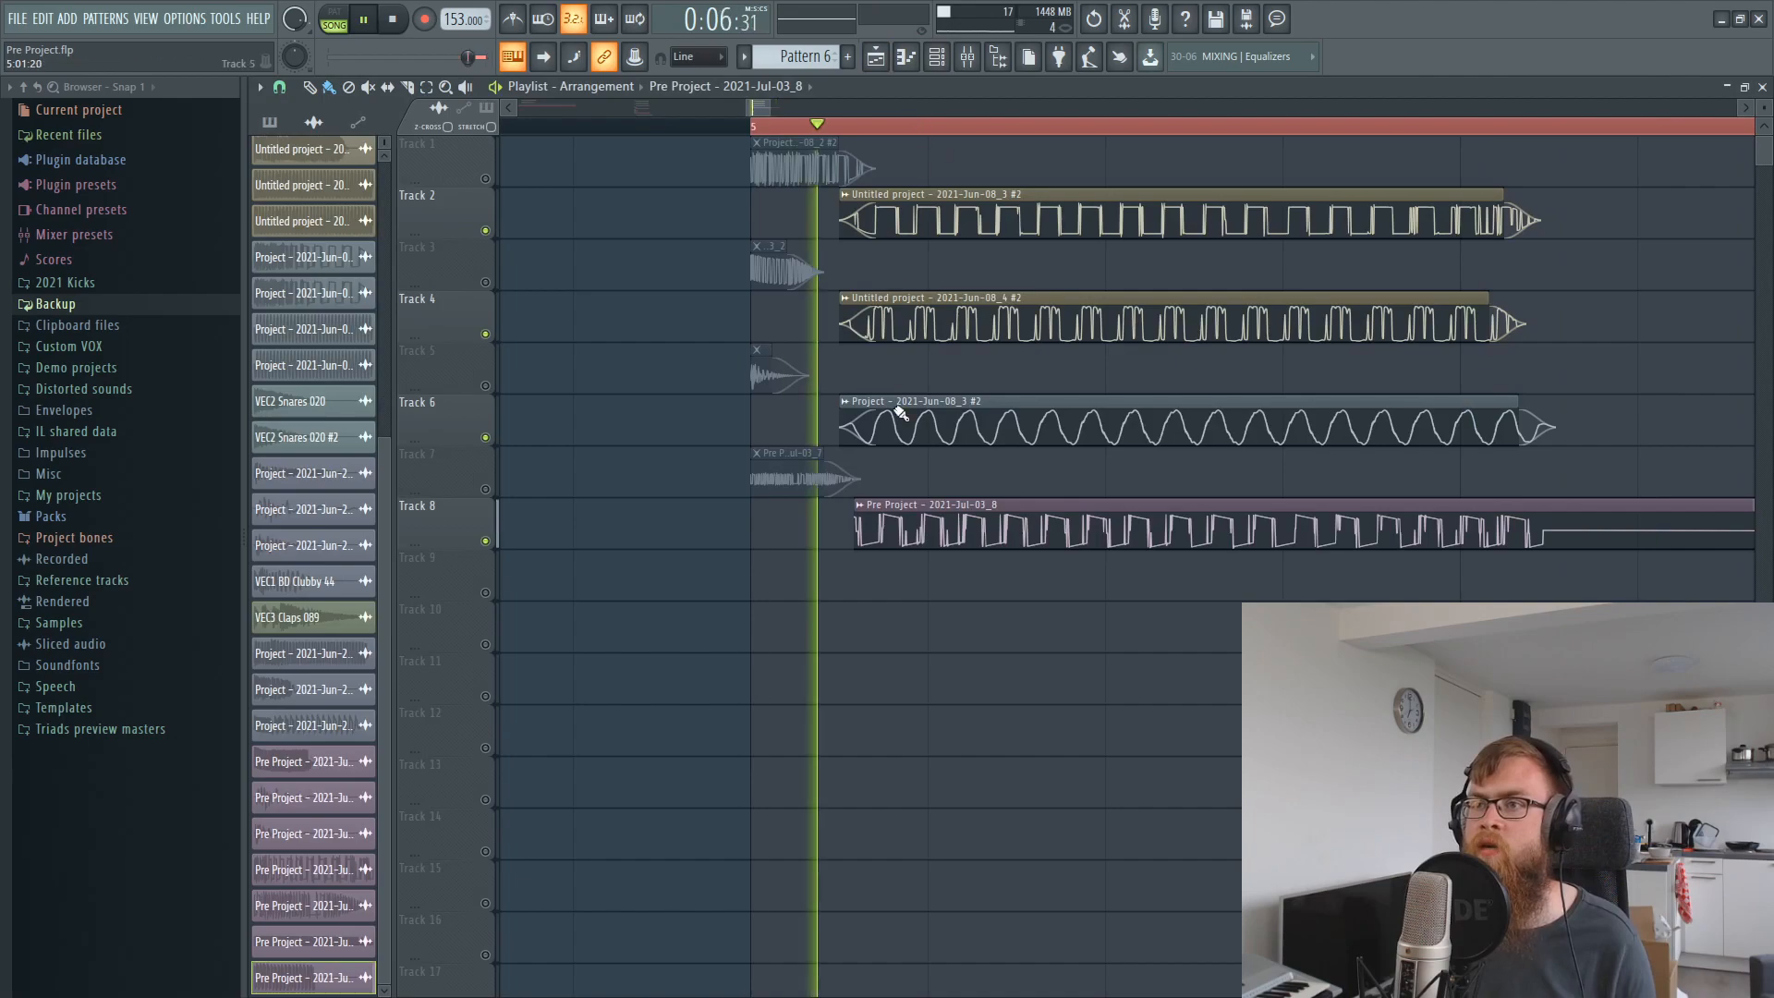
pyautogui.moveTo(923, 505); pyautogui.dragTo(915, 505)
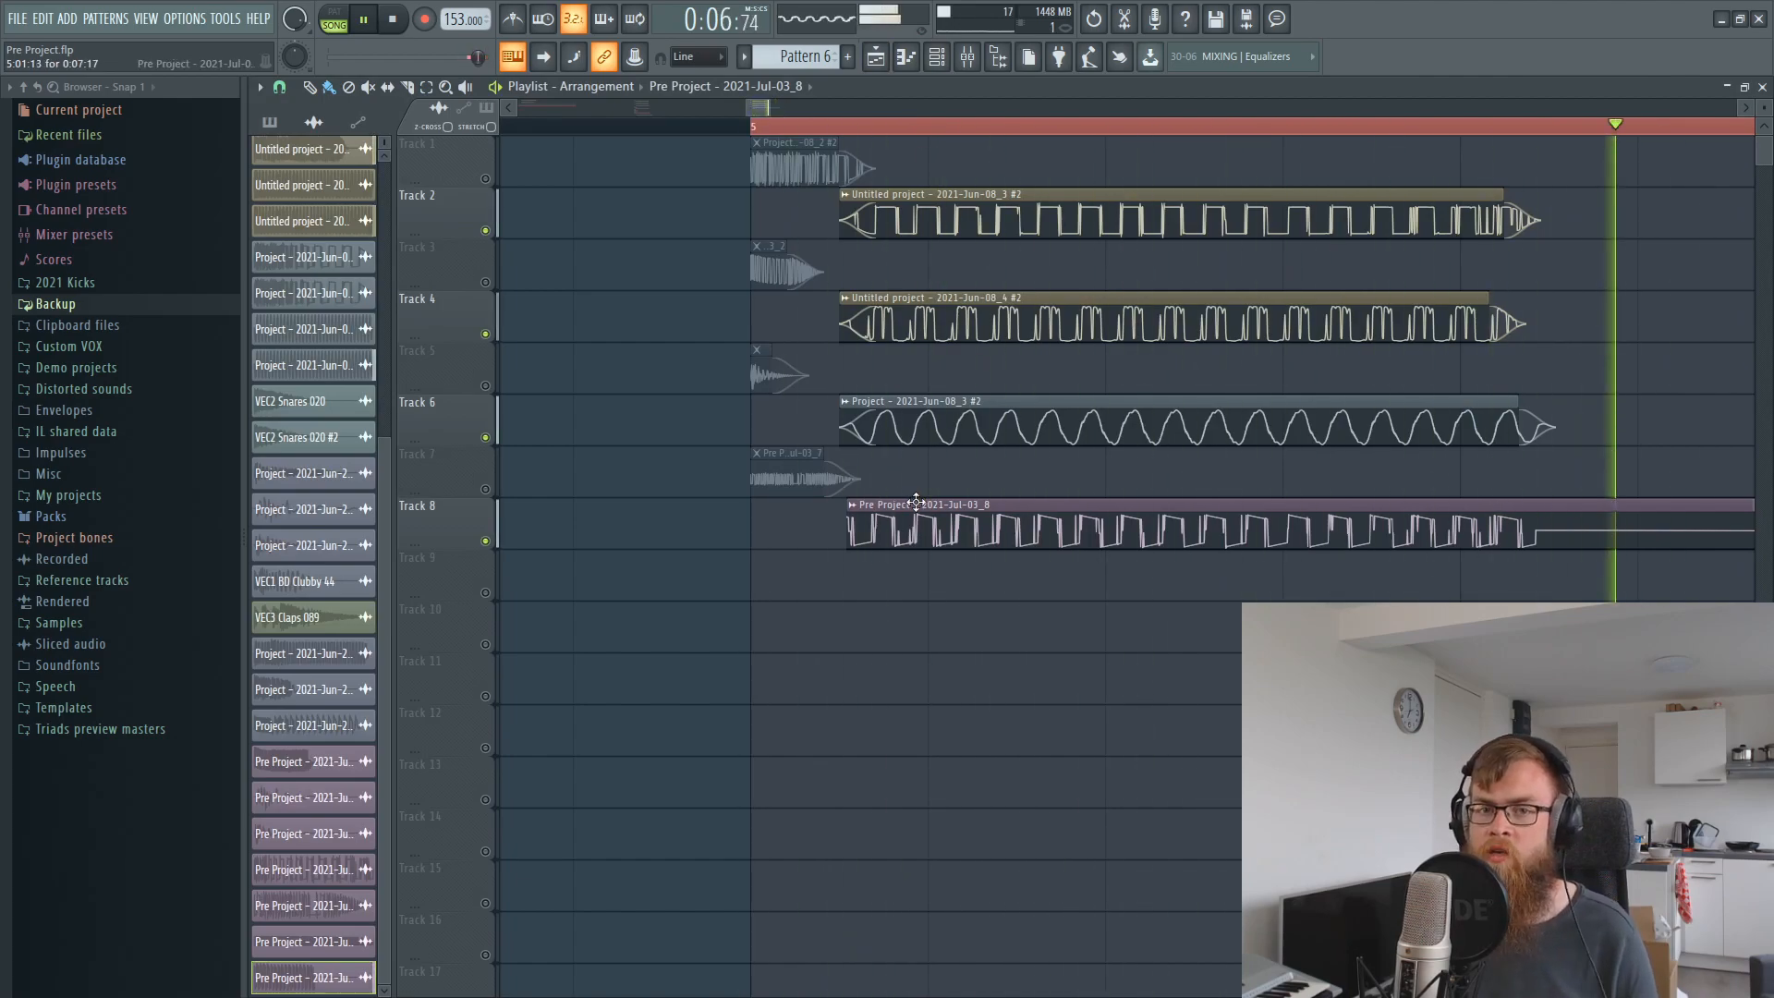
pyautogui.press('F9')
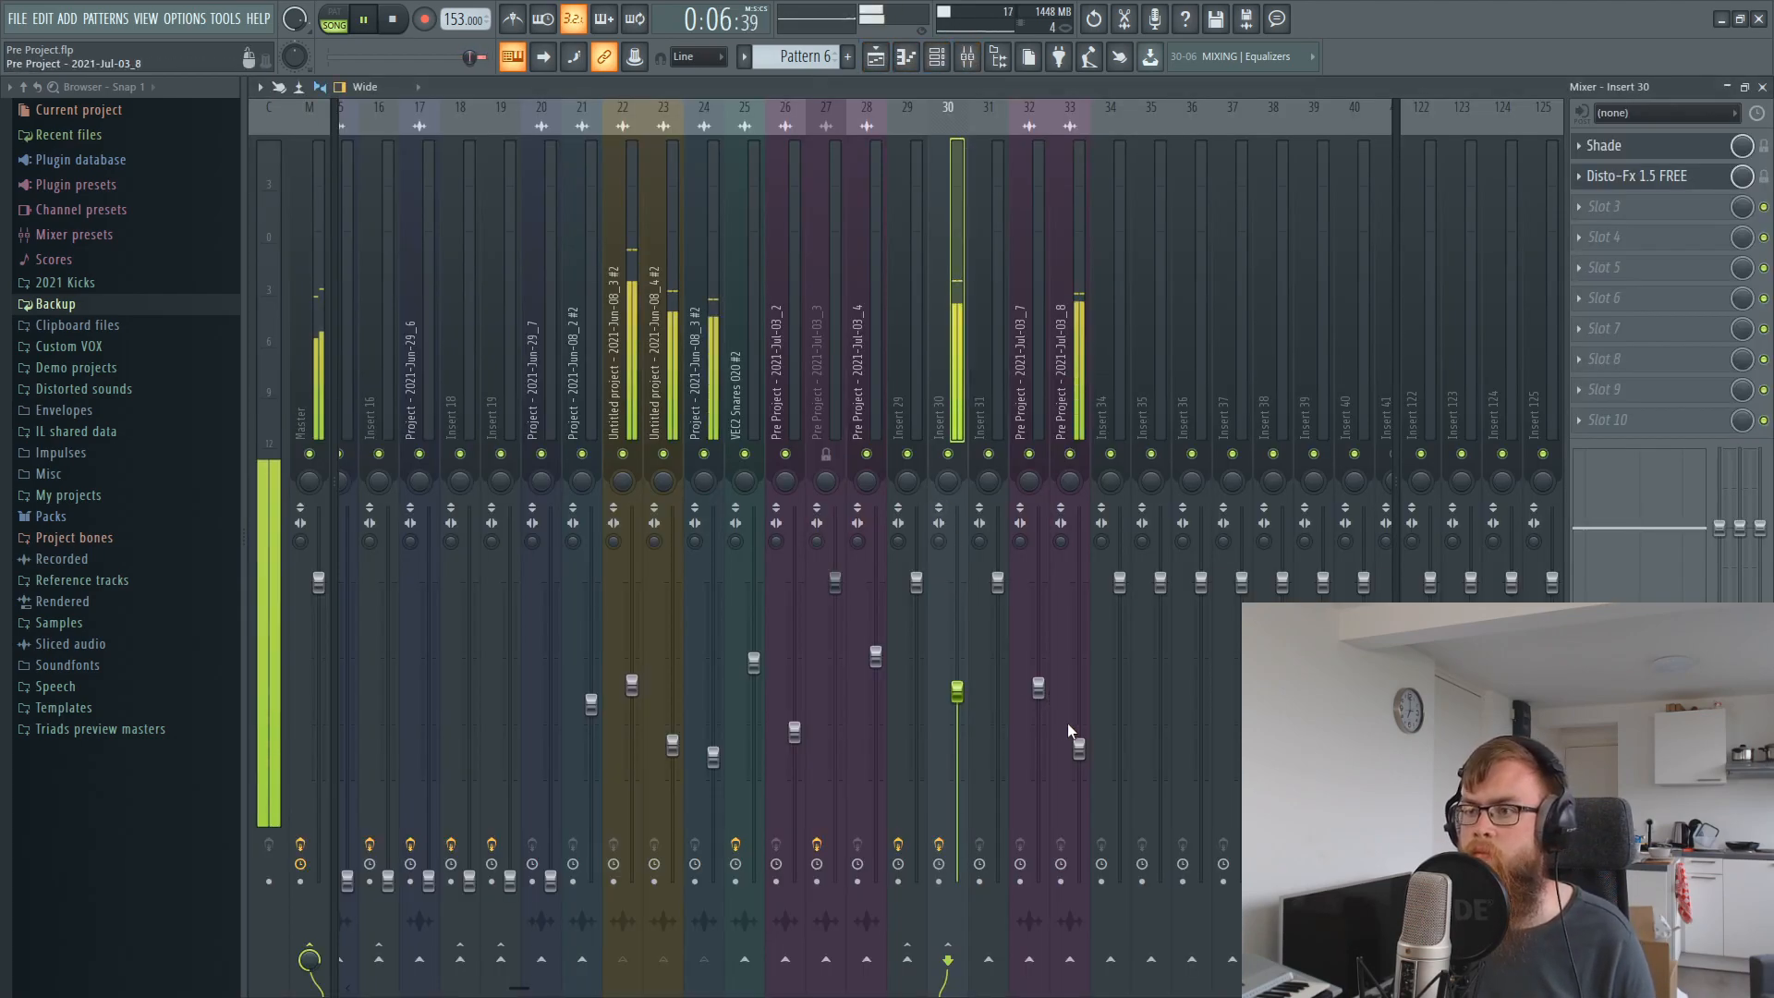
# Rebalance the tail layers with insert 30's fader at about -6.4 dB and insert 33's at about -10 dB.
pyautogui.moveTo(1078, 748); pyautogui.dragTo(1078, 770)
pyautogui.moveTo(957, 691); pyautogui.dragTo(957, 661)
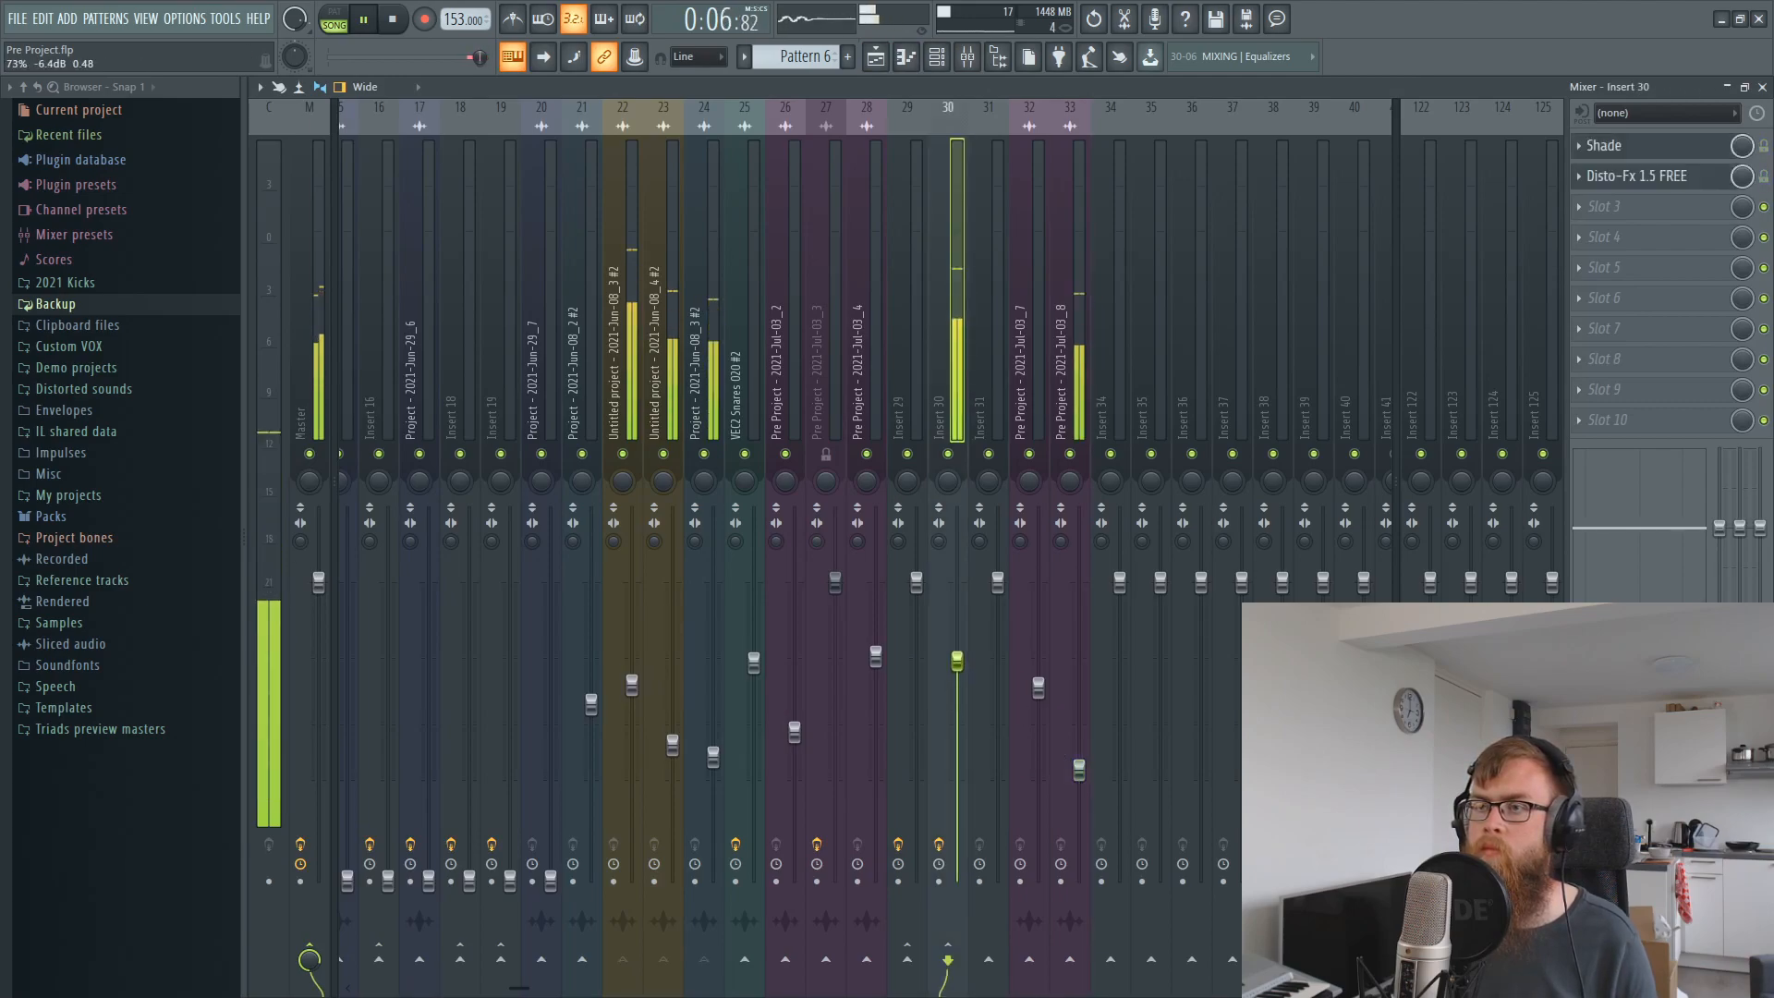
pyautogui.moveTo(1079, 770); pyautogui.dragTo(1078, 704)
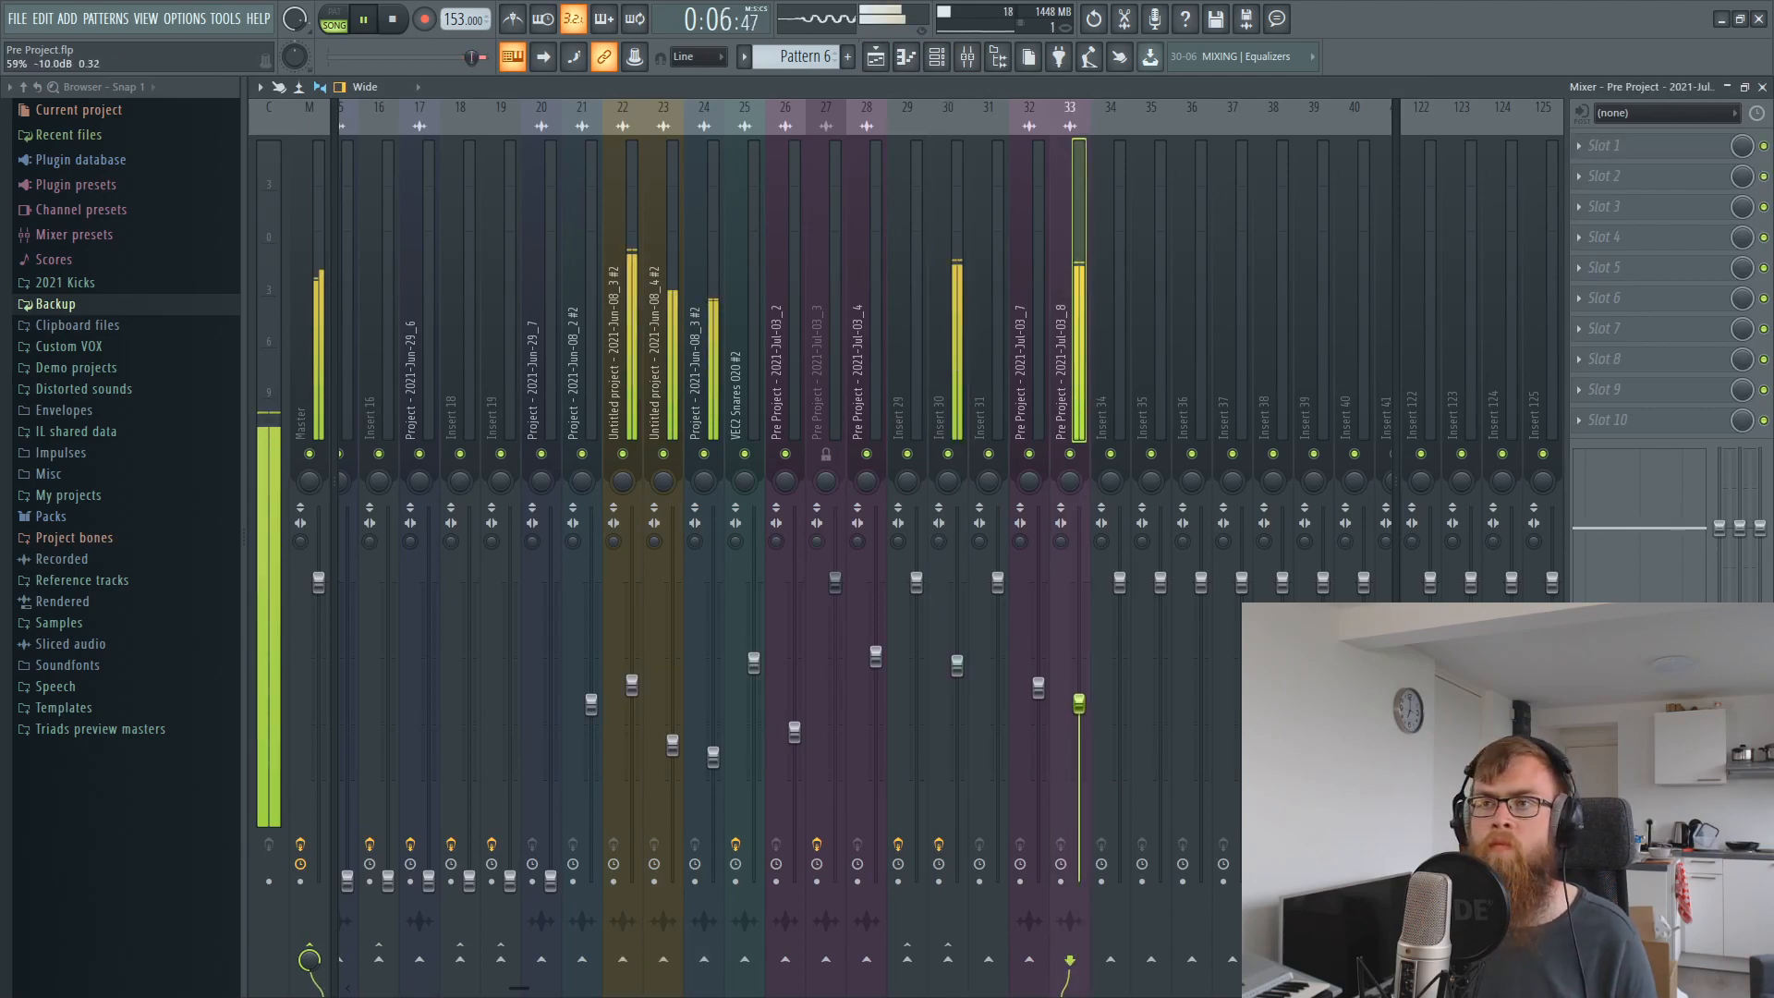
# Compare the kick tail during playback with insert 33 muted and unmuted.
pyautogui.click(1070, 453)
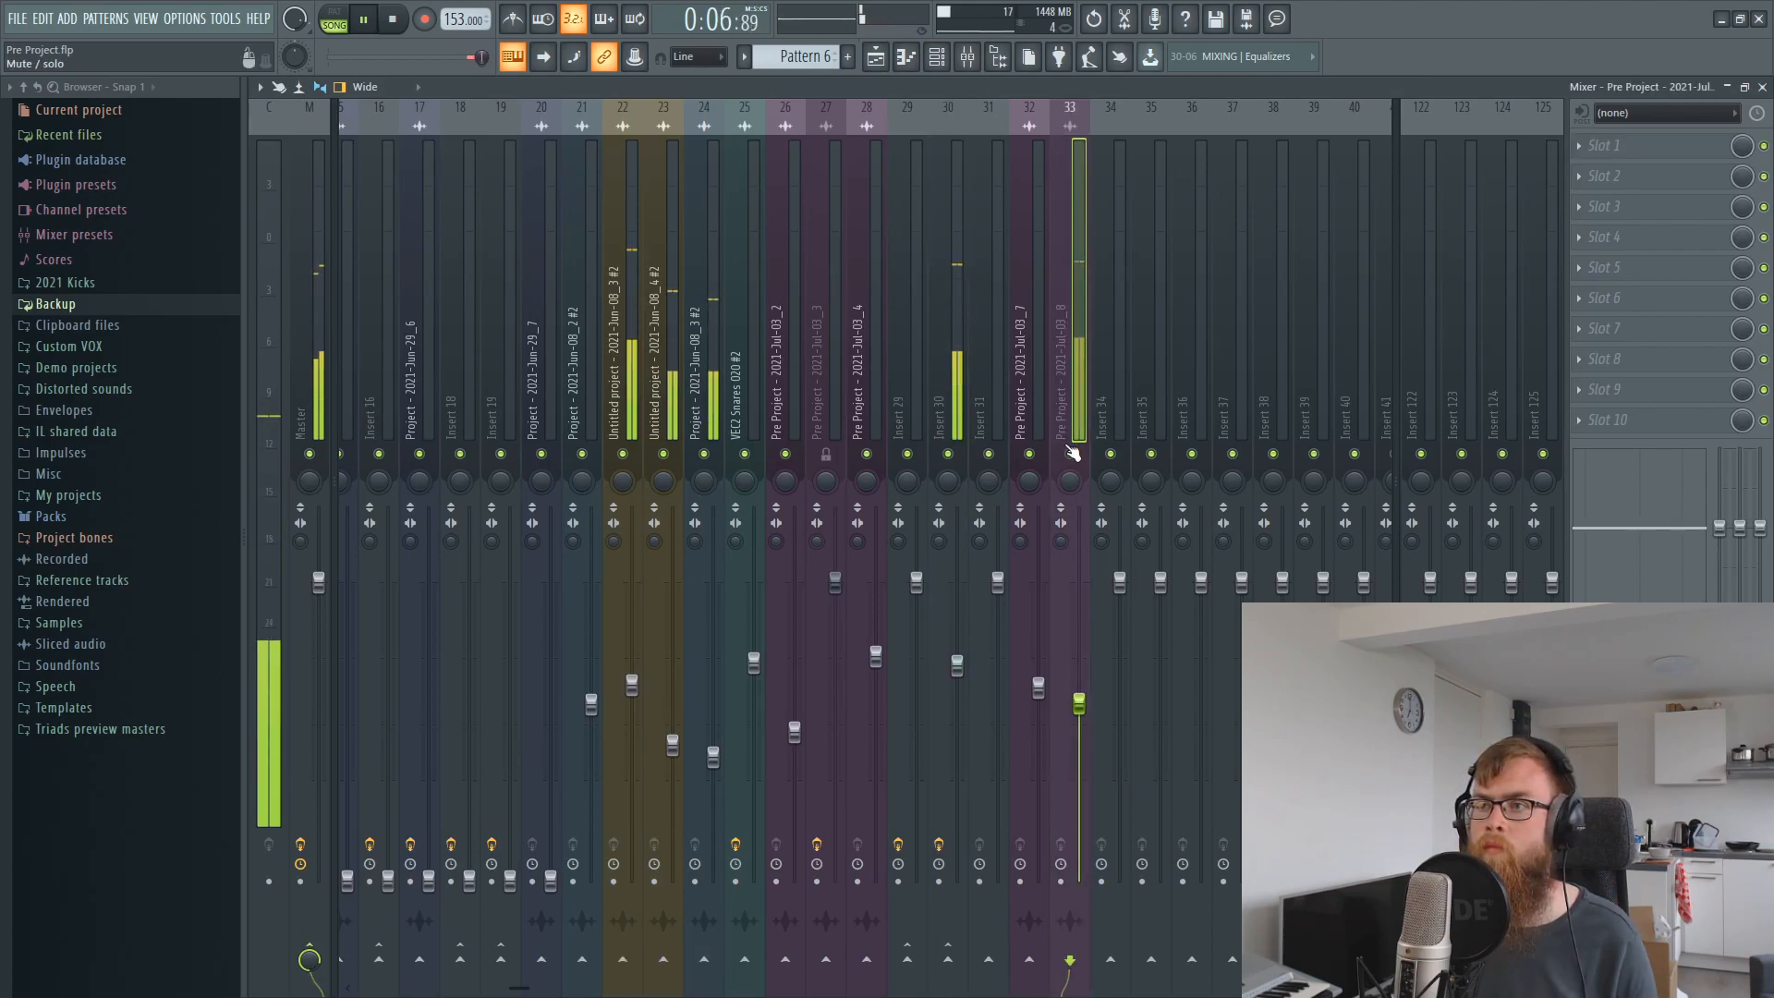
pyautogui.click(1070, 454)
pyautogui.press('space')
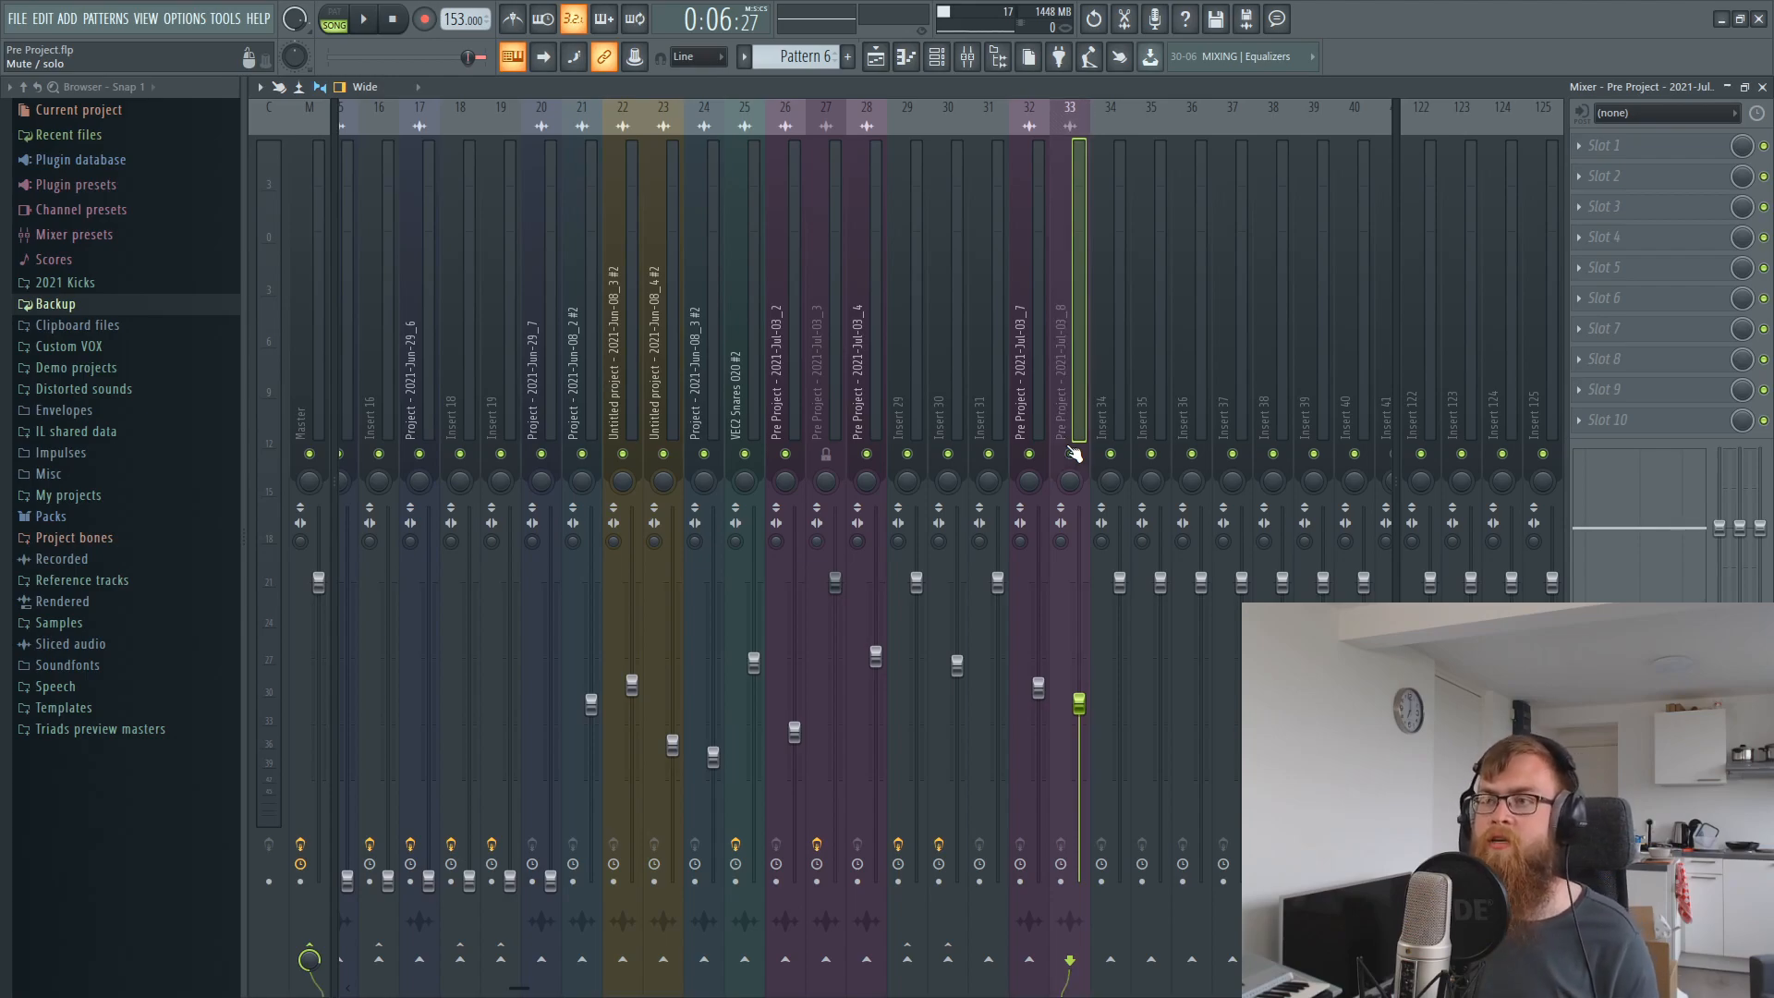
pyautogui.press('space')
pyautogui.press('space')
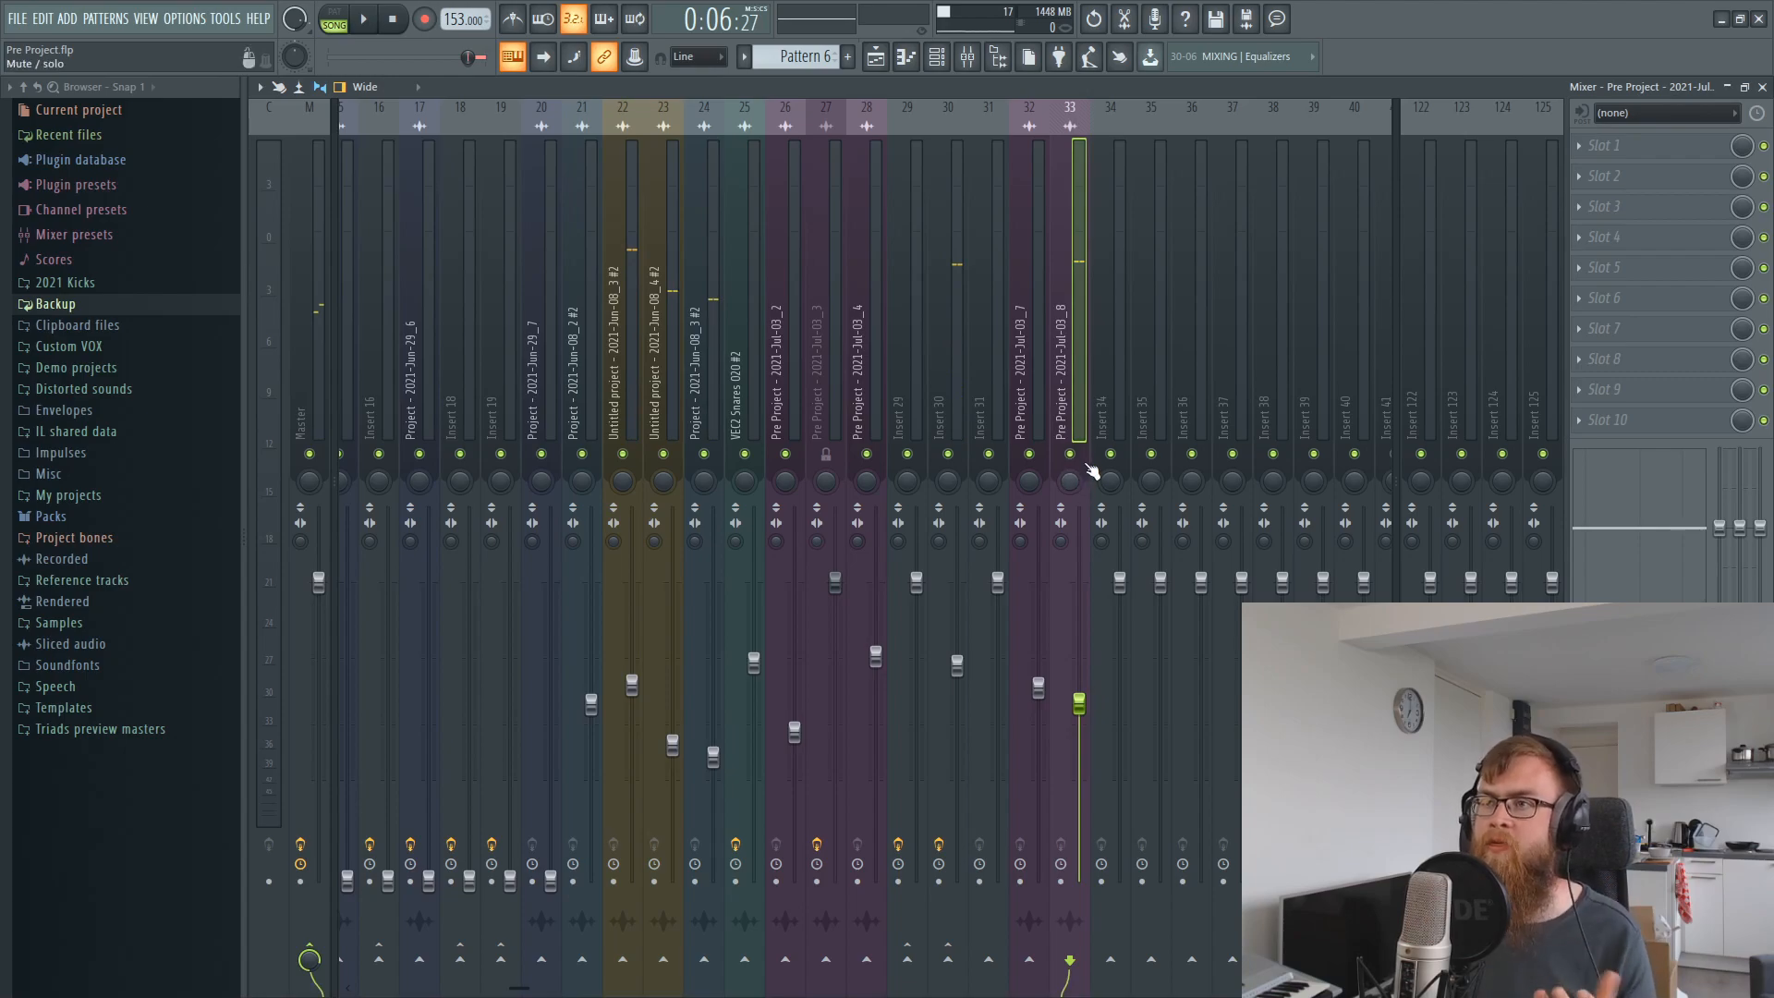
pyautogui.press('space')
pyautogui.press('space')
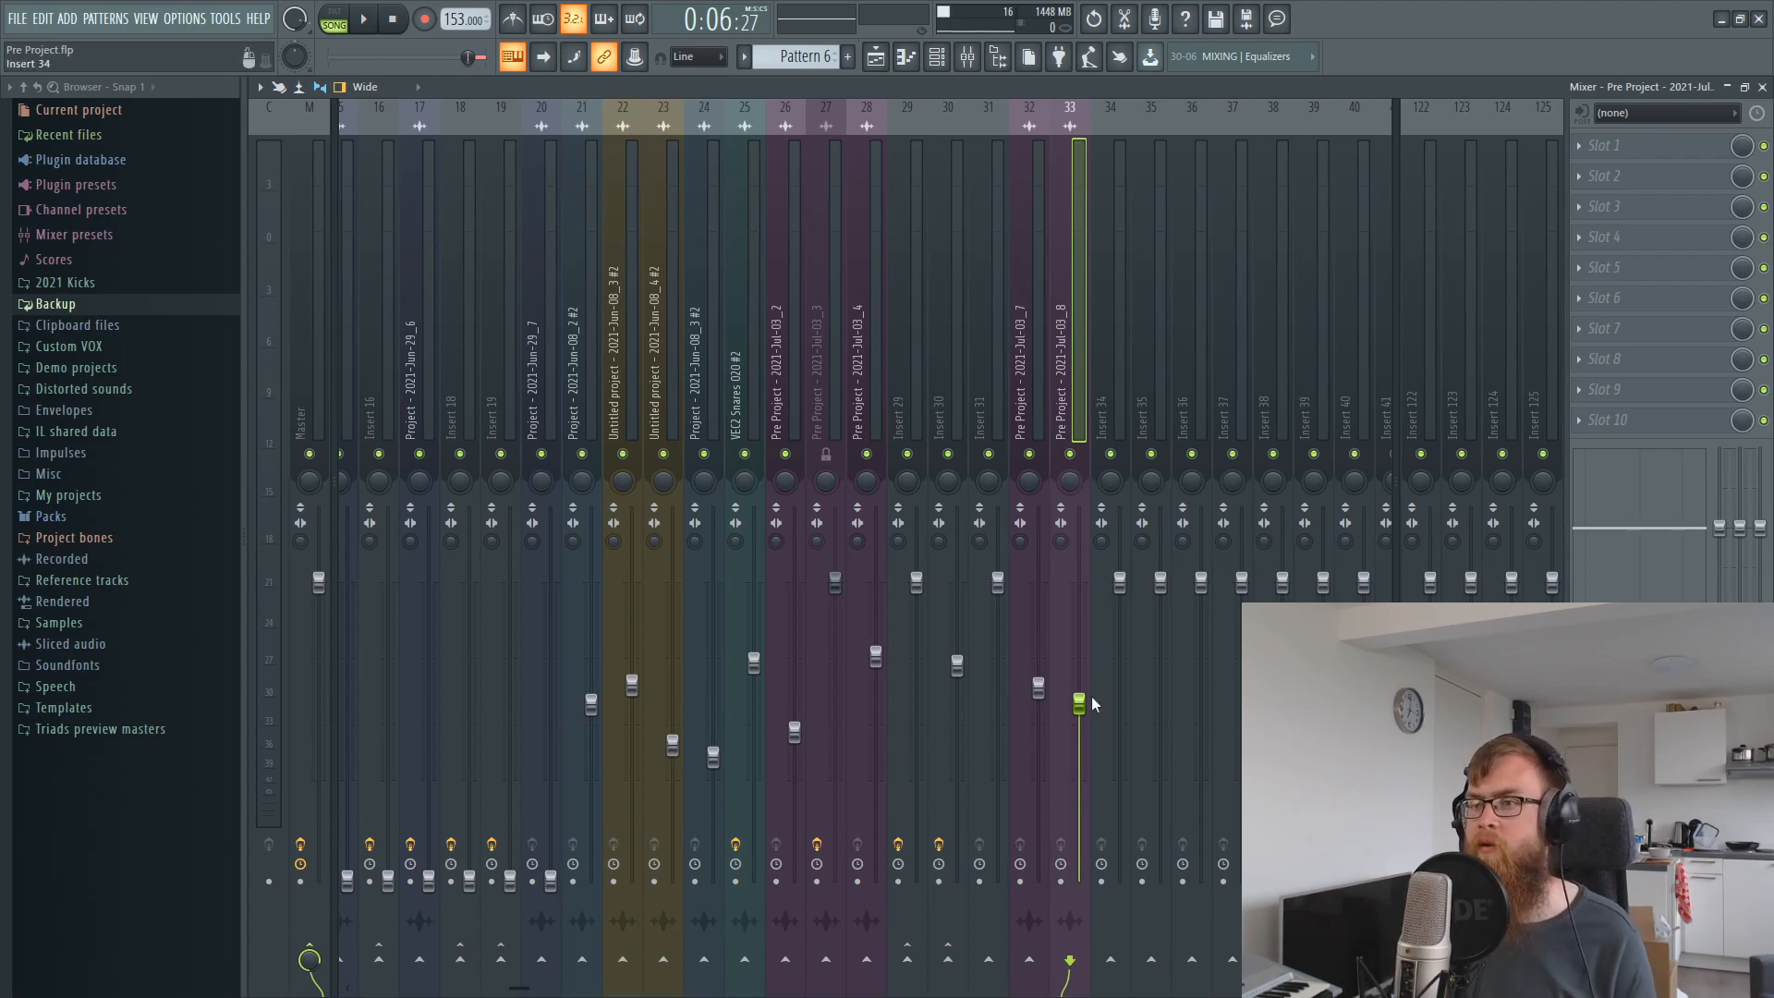
# Lower insert 33's fader slightly and replay the kick tail to check the balance.
pyautogui.press('space')
pyautogui.moveTo(1085, 715)
pyautogui.mouseDown()
pyautogui.moveTo(1084, 697)
pyautogui.moveTo(1082, 727)
pyautogui.mouseUp()
pyautogui.press('space')
pyautogui.press('space')
pyautogui.press('space')
pyautogui.press('space')
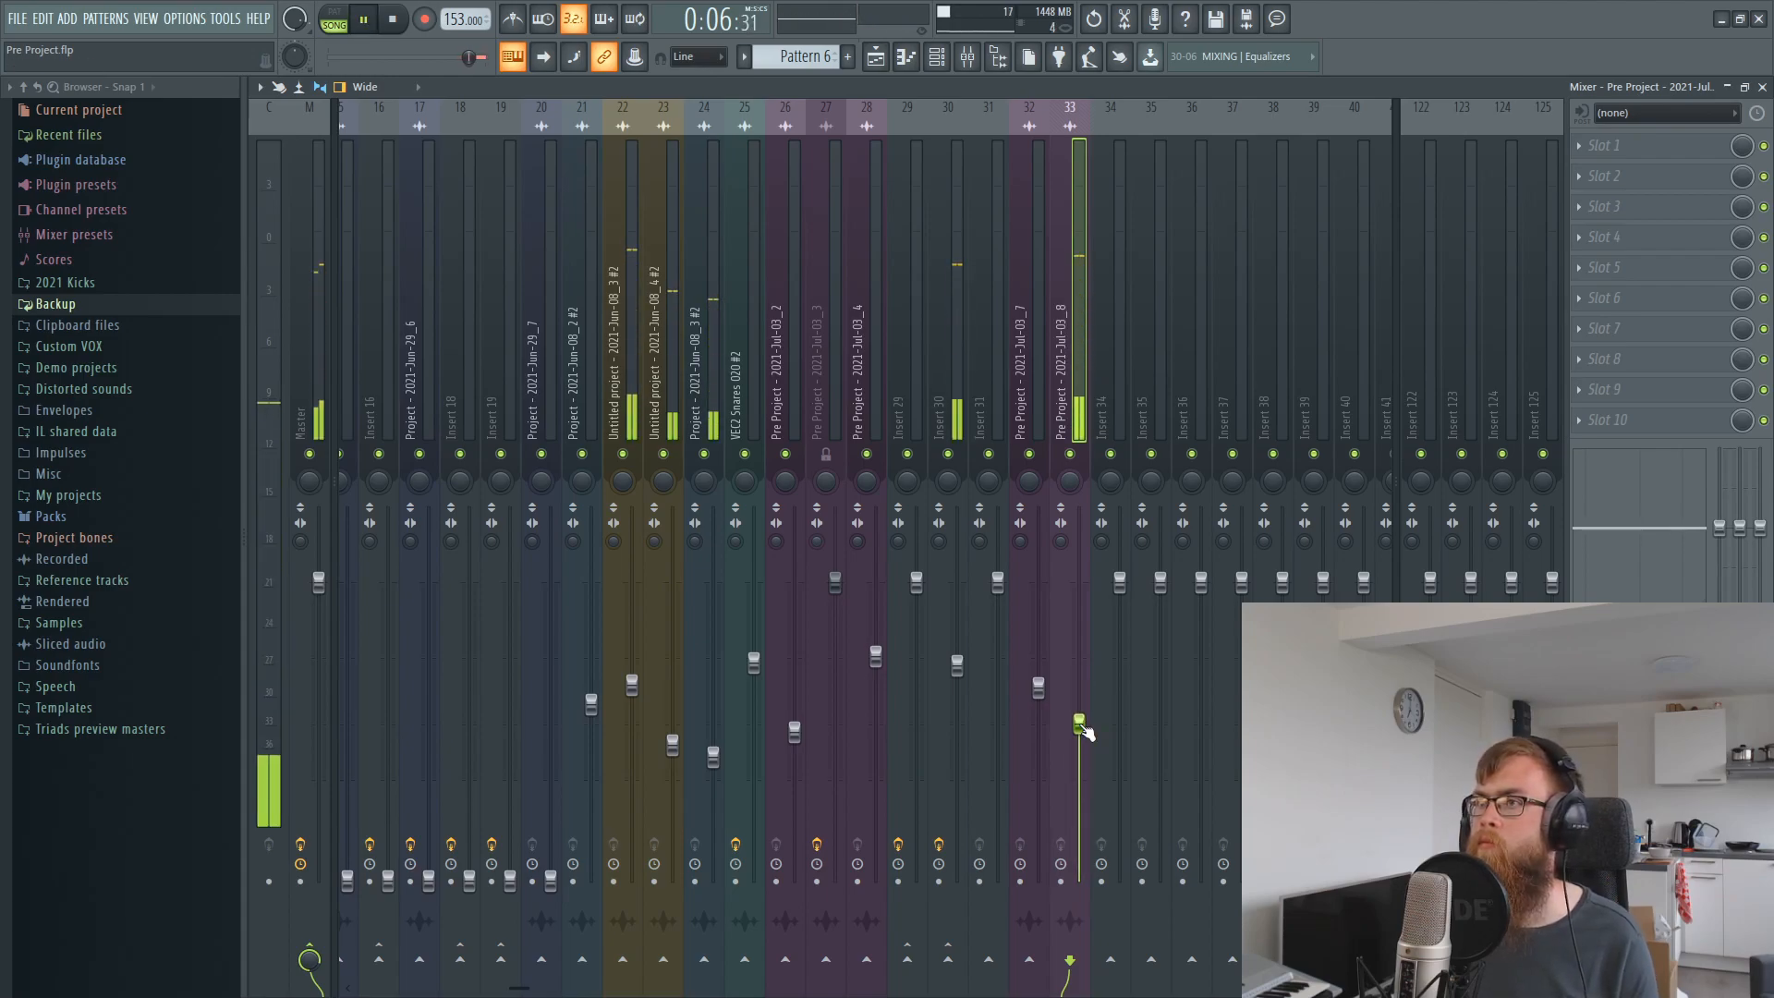
# Load FabFilter Pro-Q 2 in insert 33's first slot and add a bell boost of 0.95 dB at about 346 Hz.
pyautogui.click(1596, 148)
pyautogui.moveTo(1593, 170)
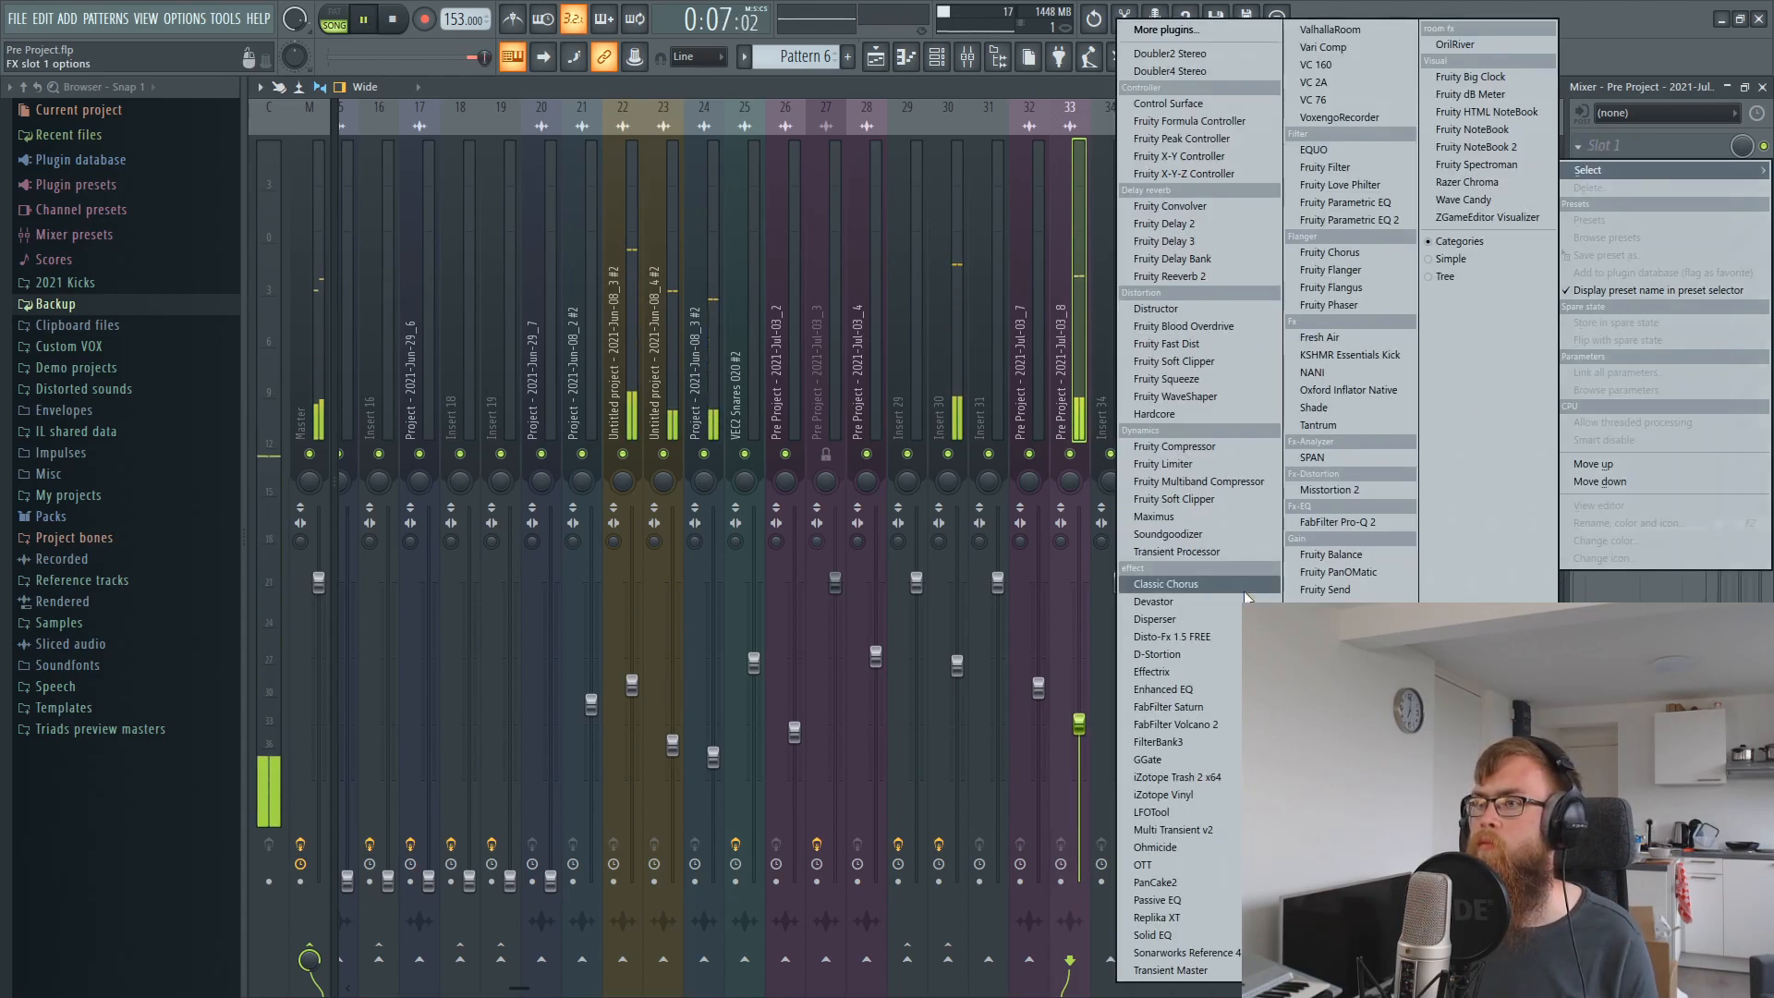
pyautogui.click(1346, 525)
pyautogui.moveTo(679, 443)
pyautogui.mouseDown()
pyautogui.moveTo(681, 408)
pyautogui.moveTo(681, 430)
pyautogui.mouseUp()
pyautogui.press('space')
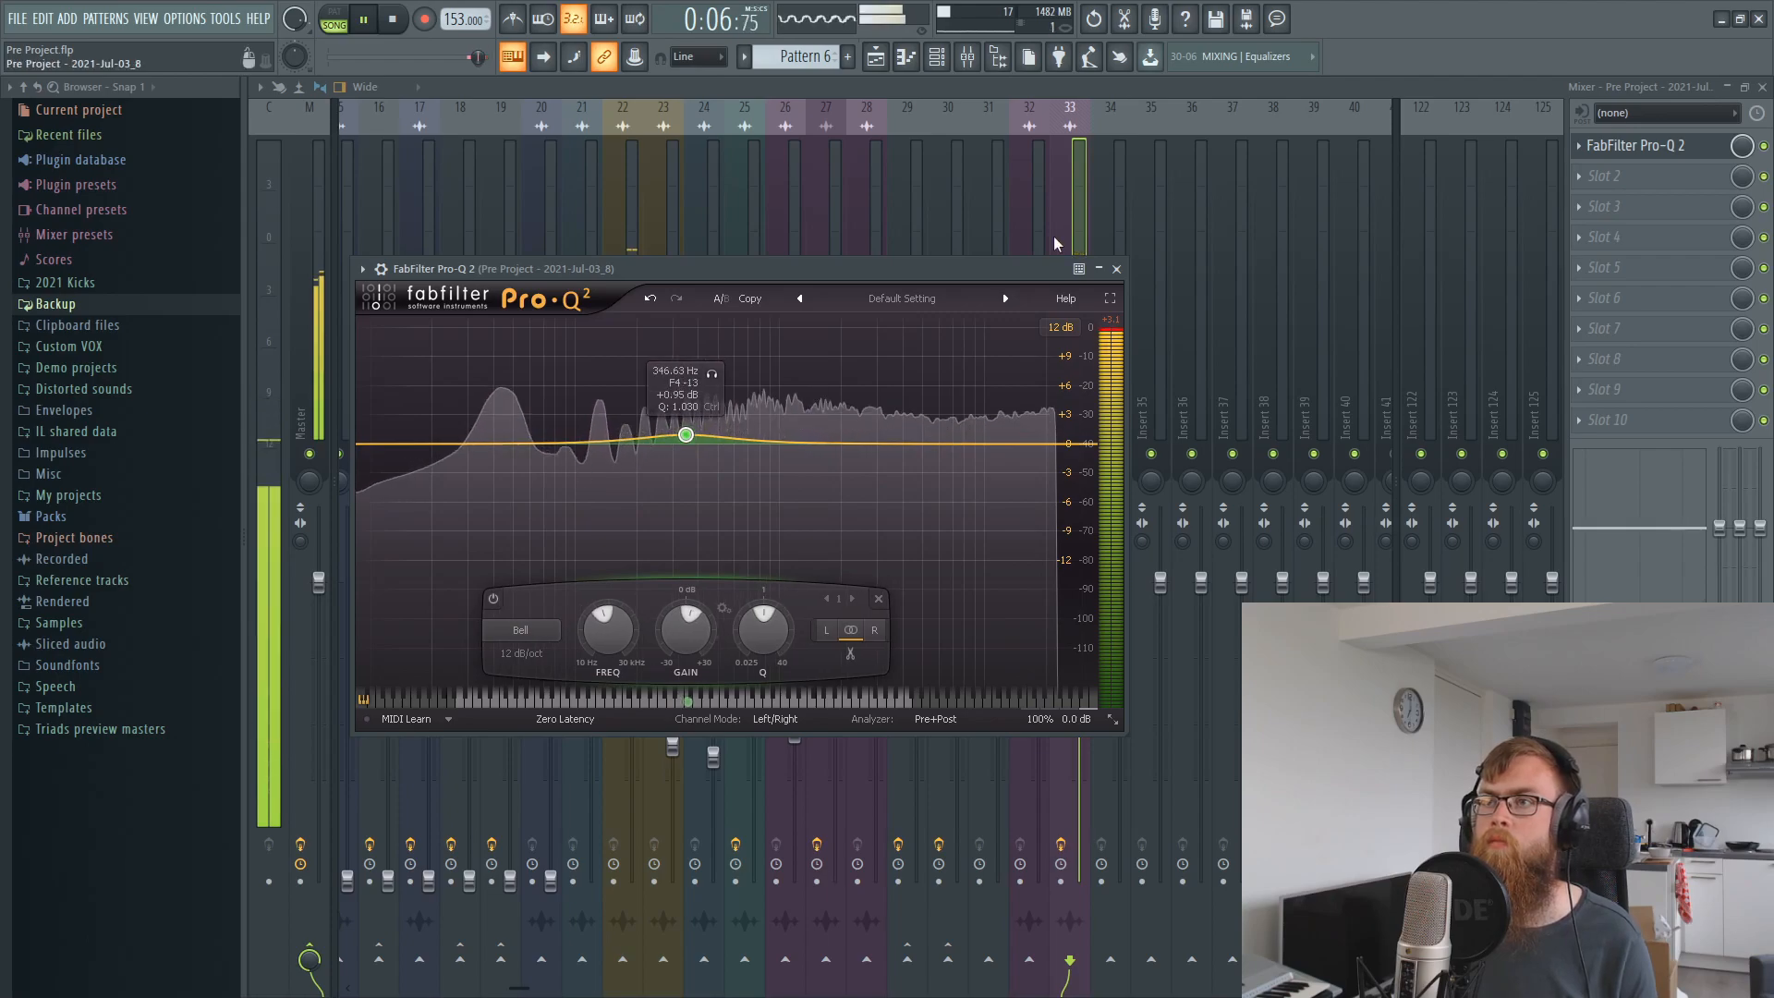
# Identify which mixer inserts carry the kick's layers by soloing playlist track 7, restoring all tracks and playing the full kick.
pyautogui.click(900, 81)
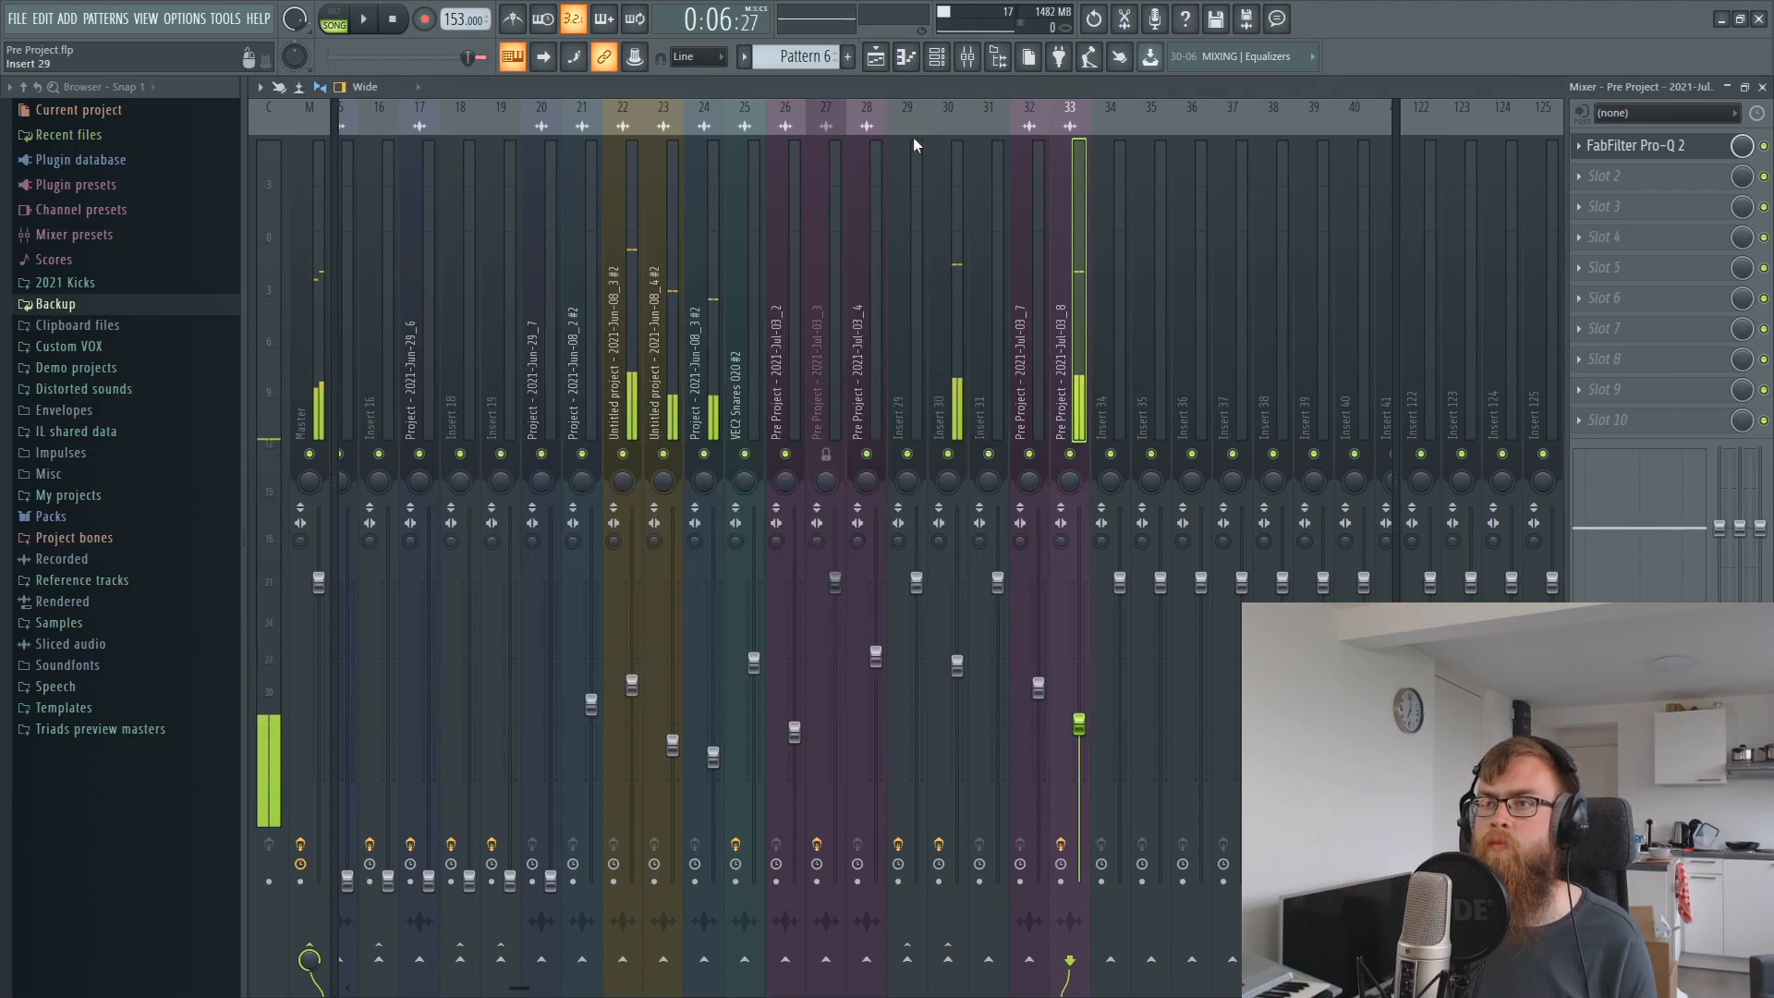
pyautogui.click(955, 369)
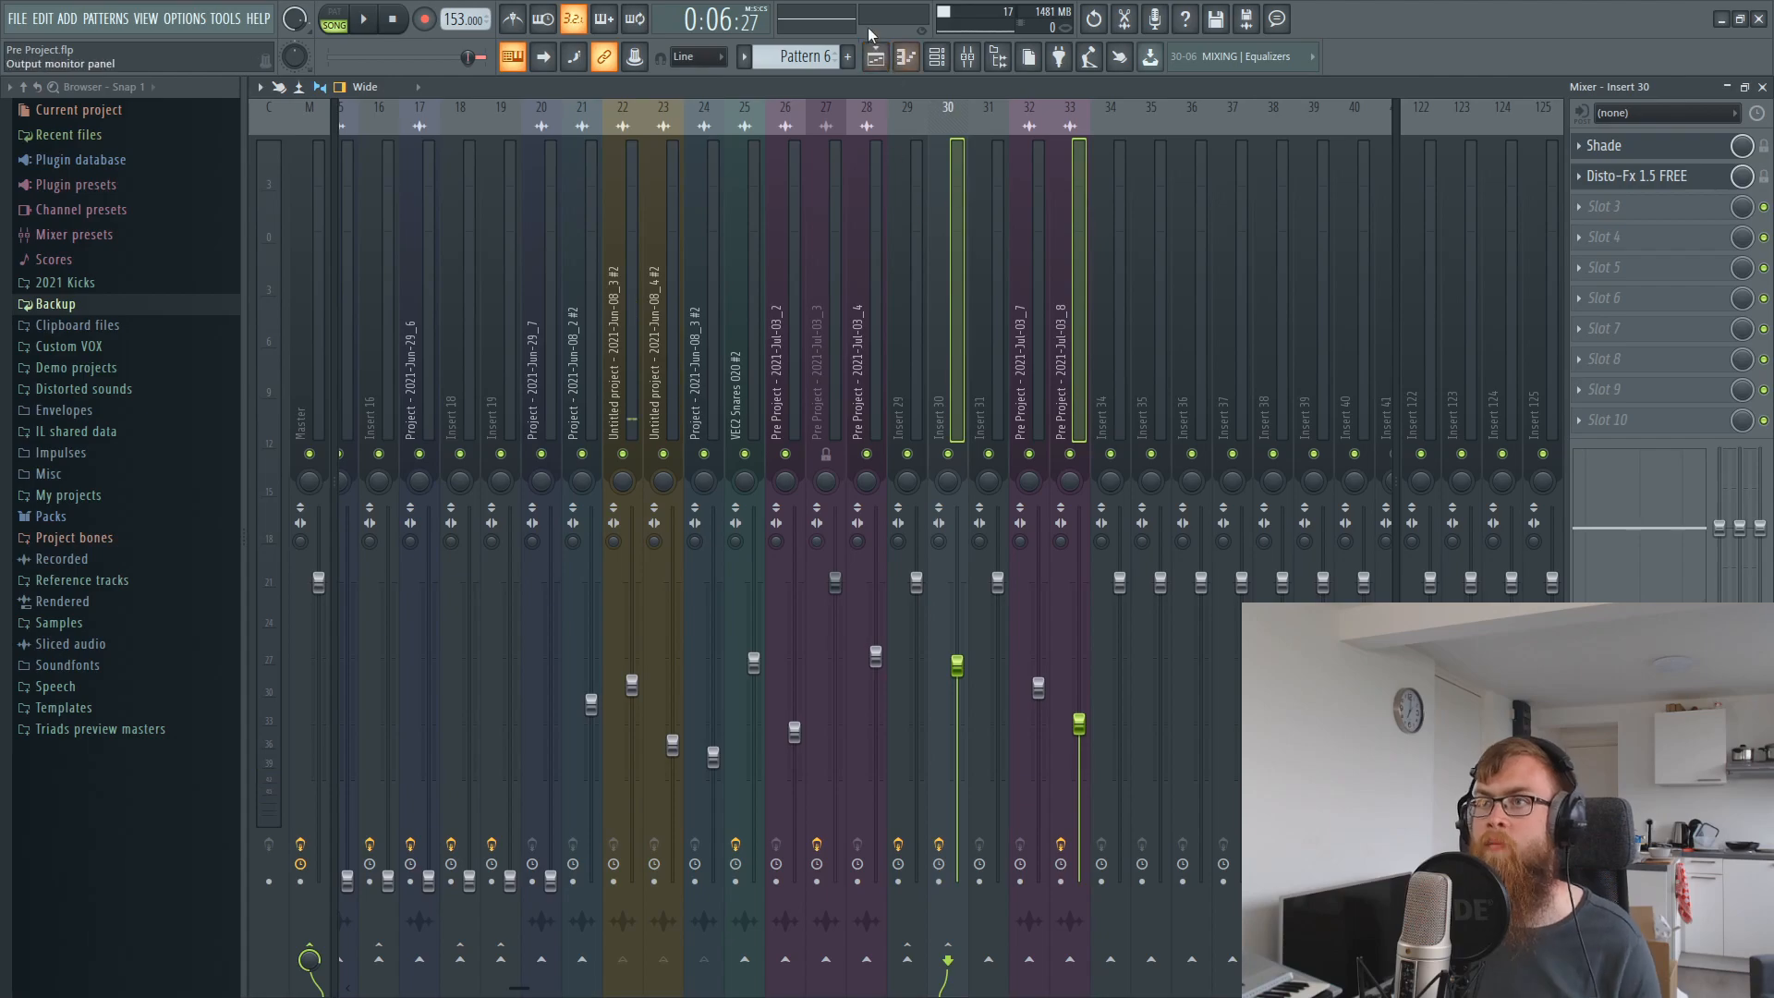
pyautogui.click(875, 56)
pyautogui.doubleClick(498, 502)
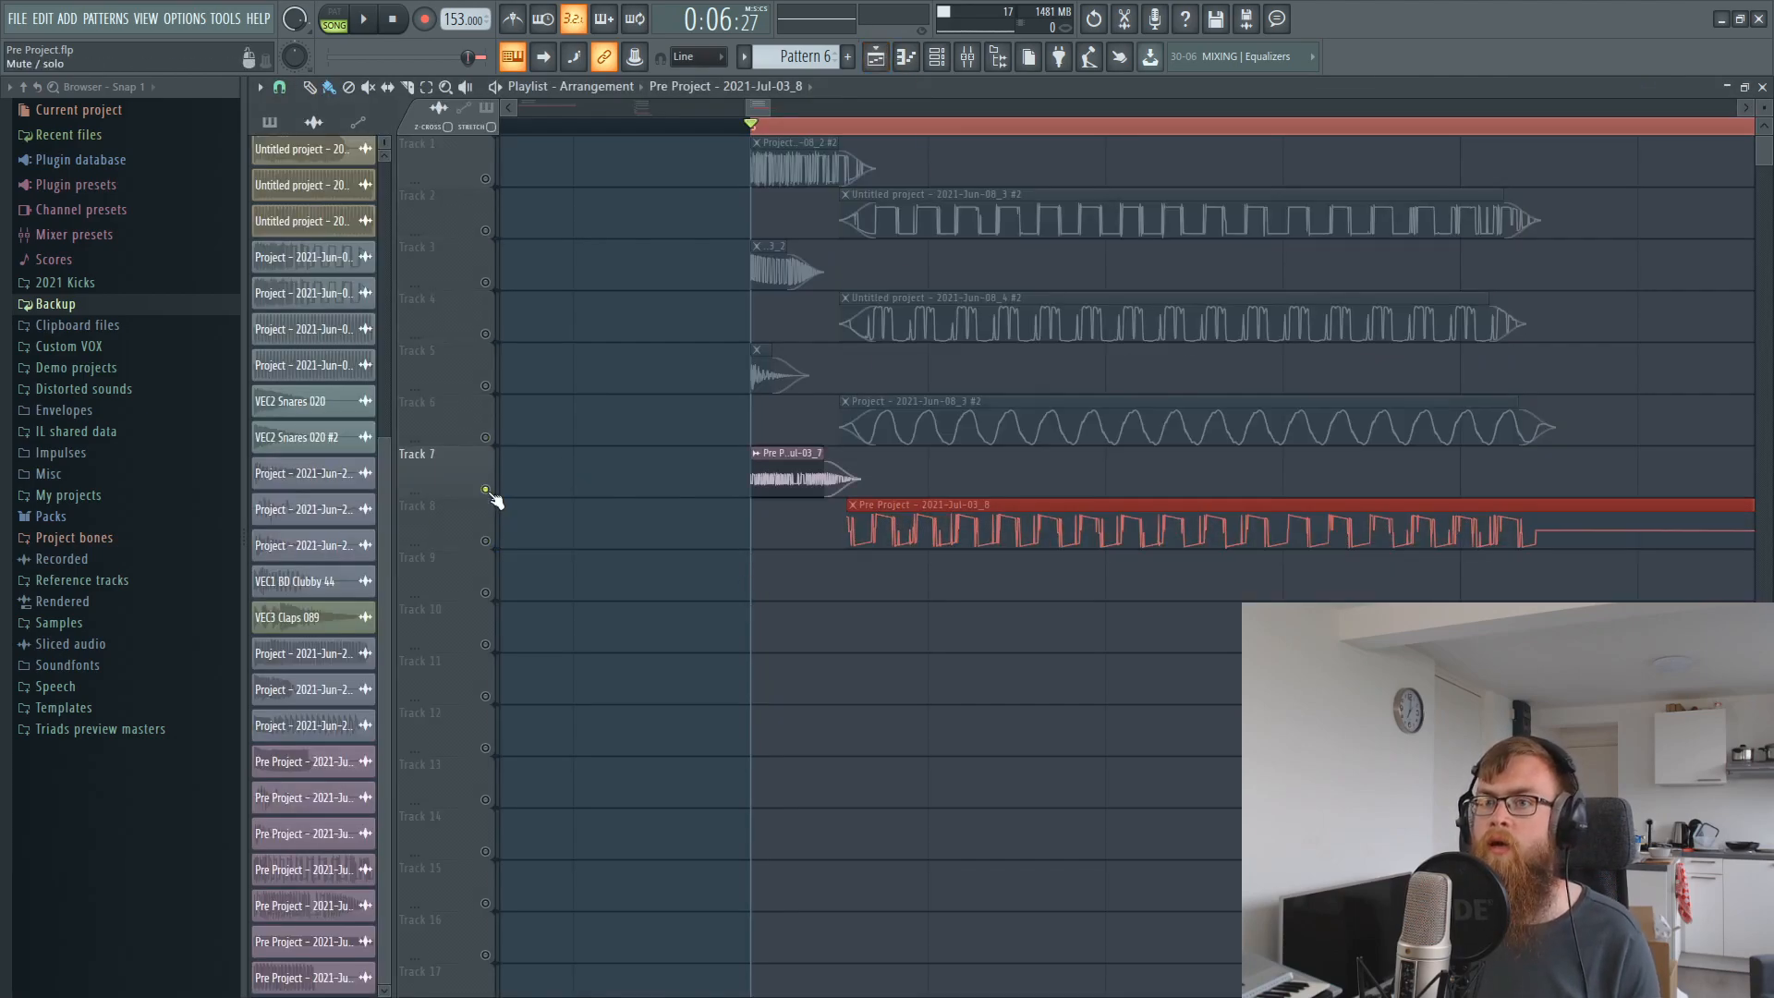
pyautogui.keyDown('ctrl'); pyautogui.click(487, 491); pyautogui.keyUp('ctrl')
pyautogui.rightClick(924, 814)
pyautogui.click(968, 56)
pyautogui.click(977, 399)
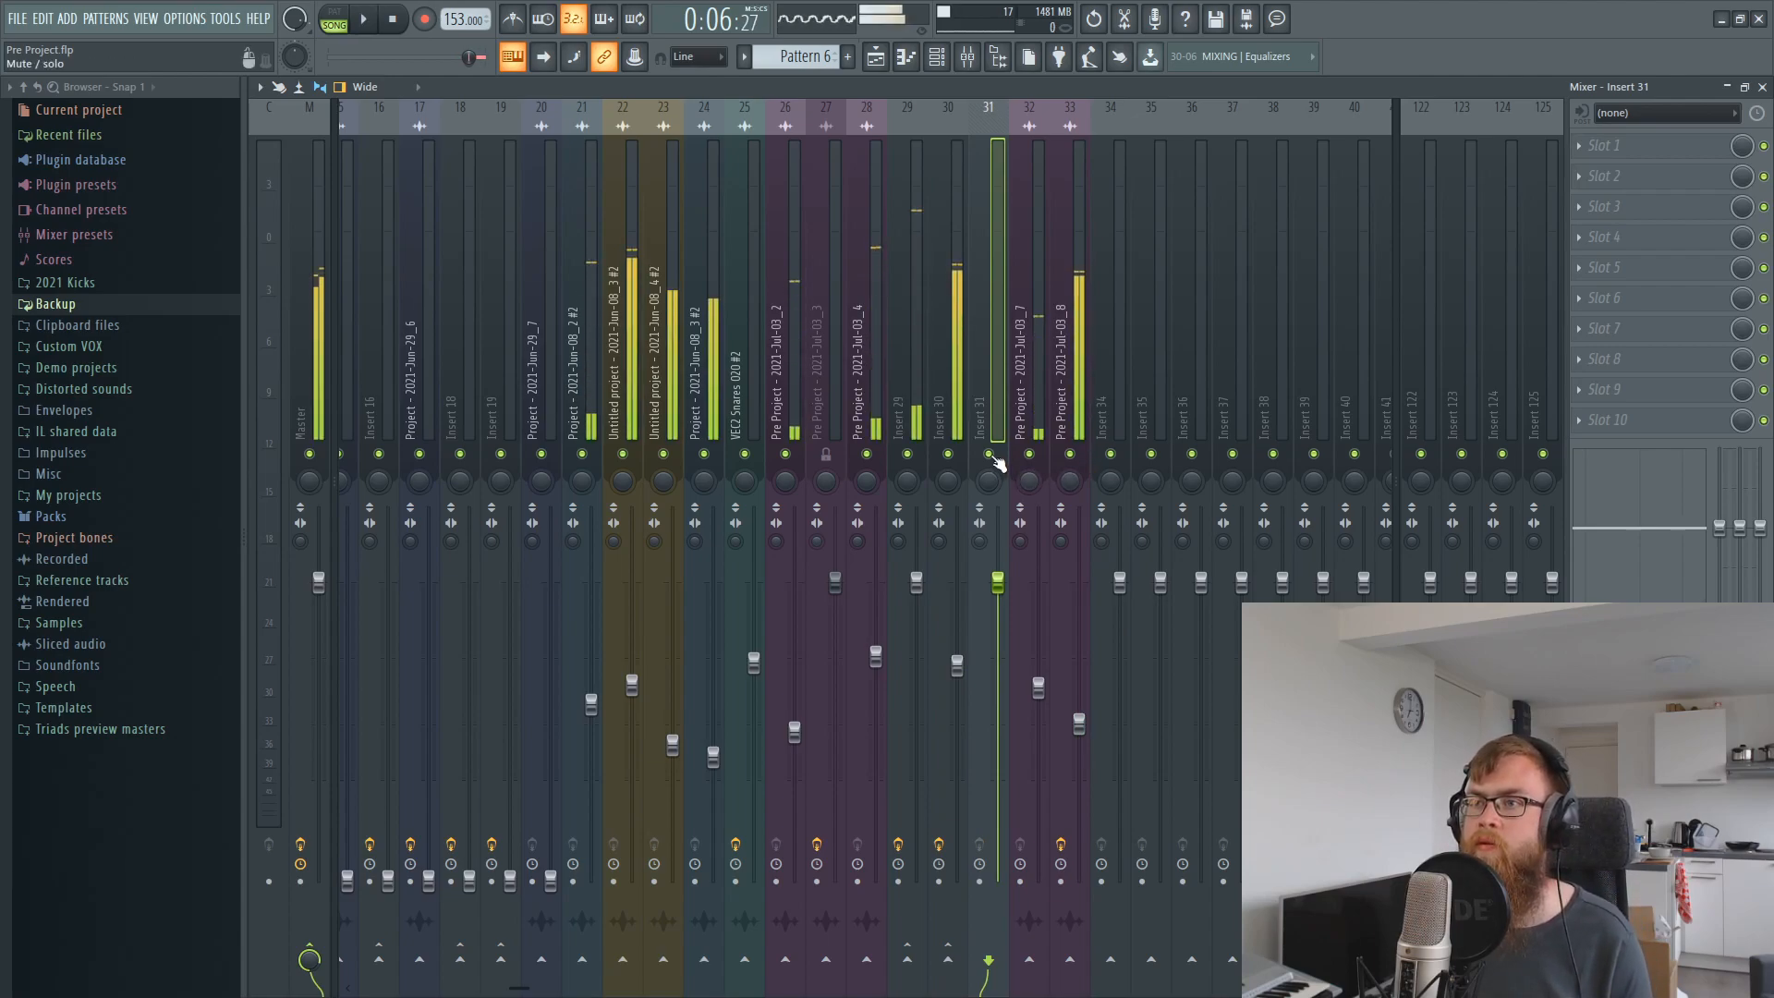
# Route inserts 29 and 32 only to insert 34, and inserts 30 and 33 only to insert 35.
pyautogui.click(899, 325)
pyautogui.keyDown('ctrl'); pyautogui.click(1035, 377); pyautogui.keyUp('ctrl')
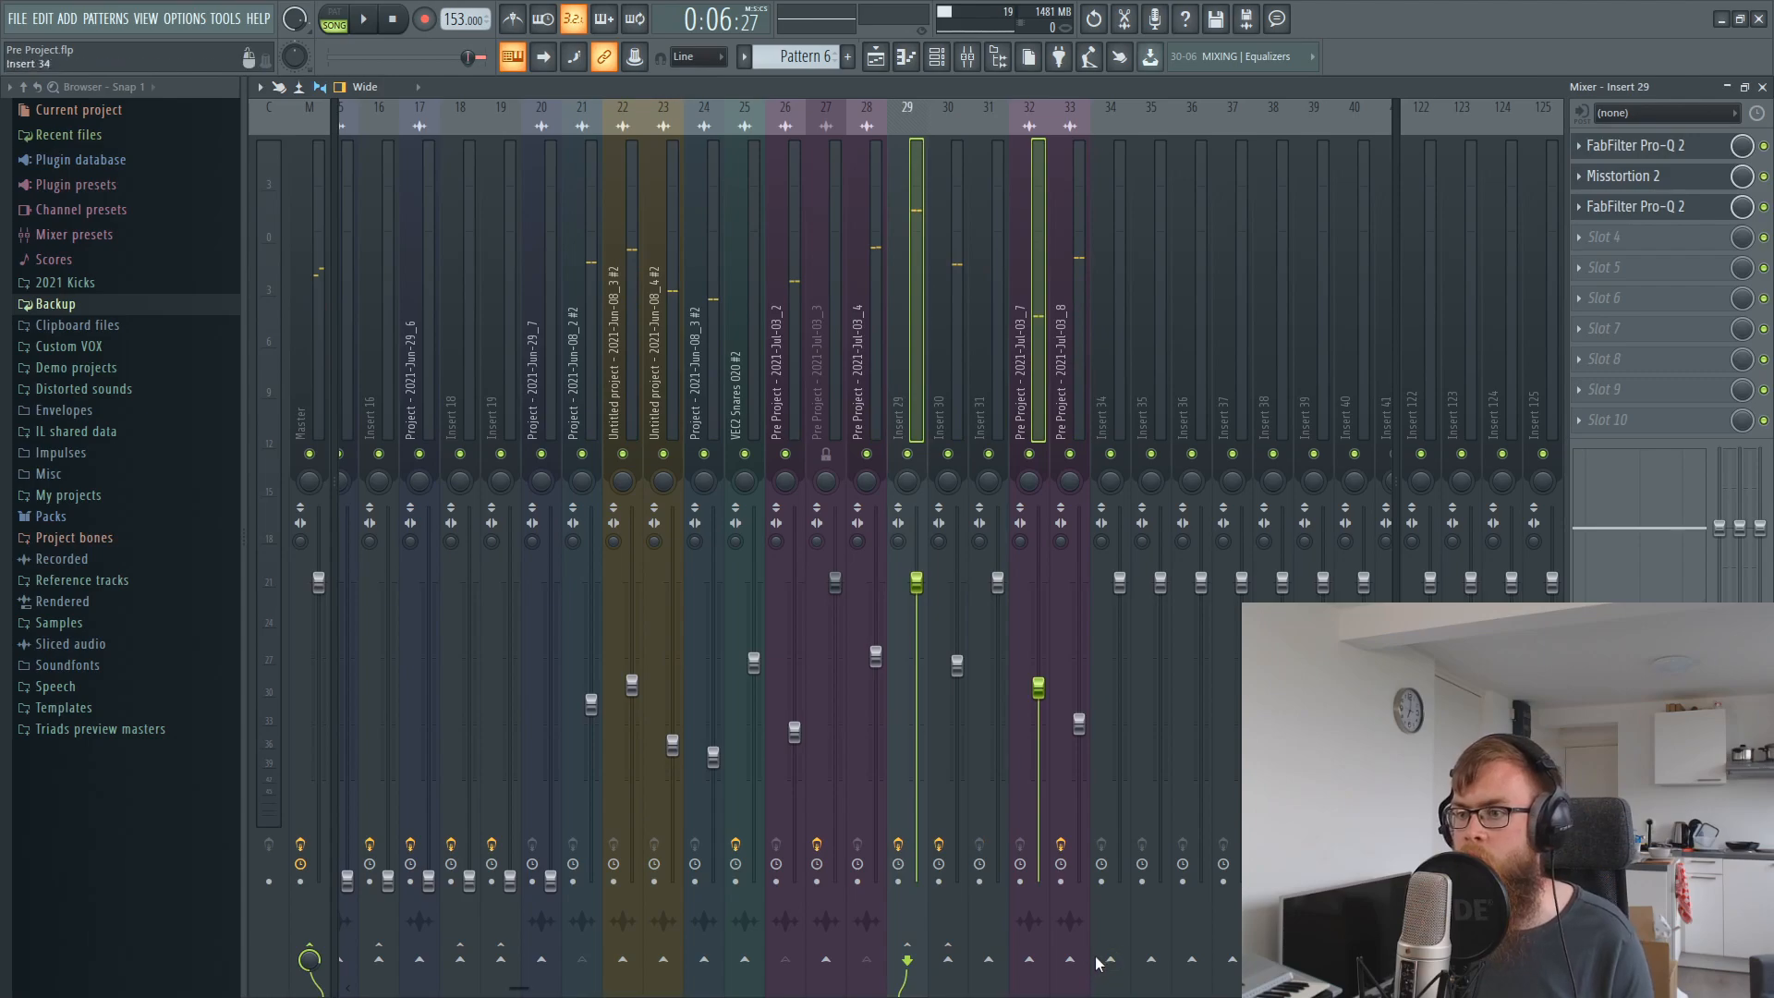
pyautogui.click(1062, 340)
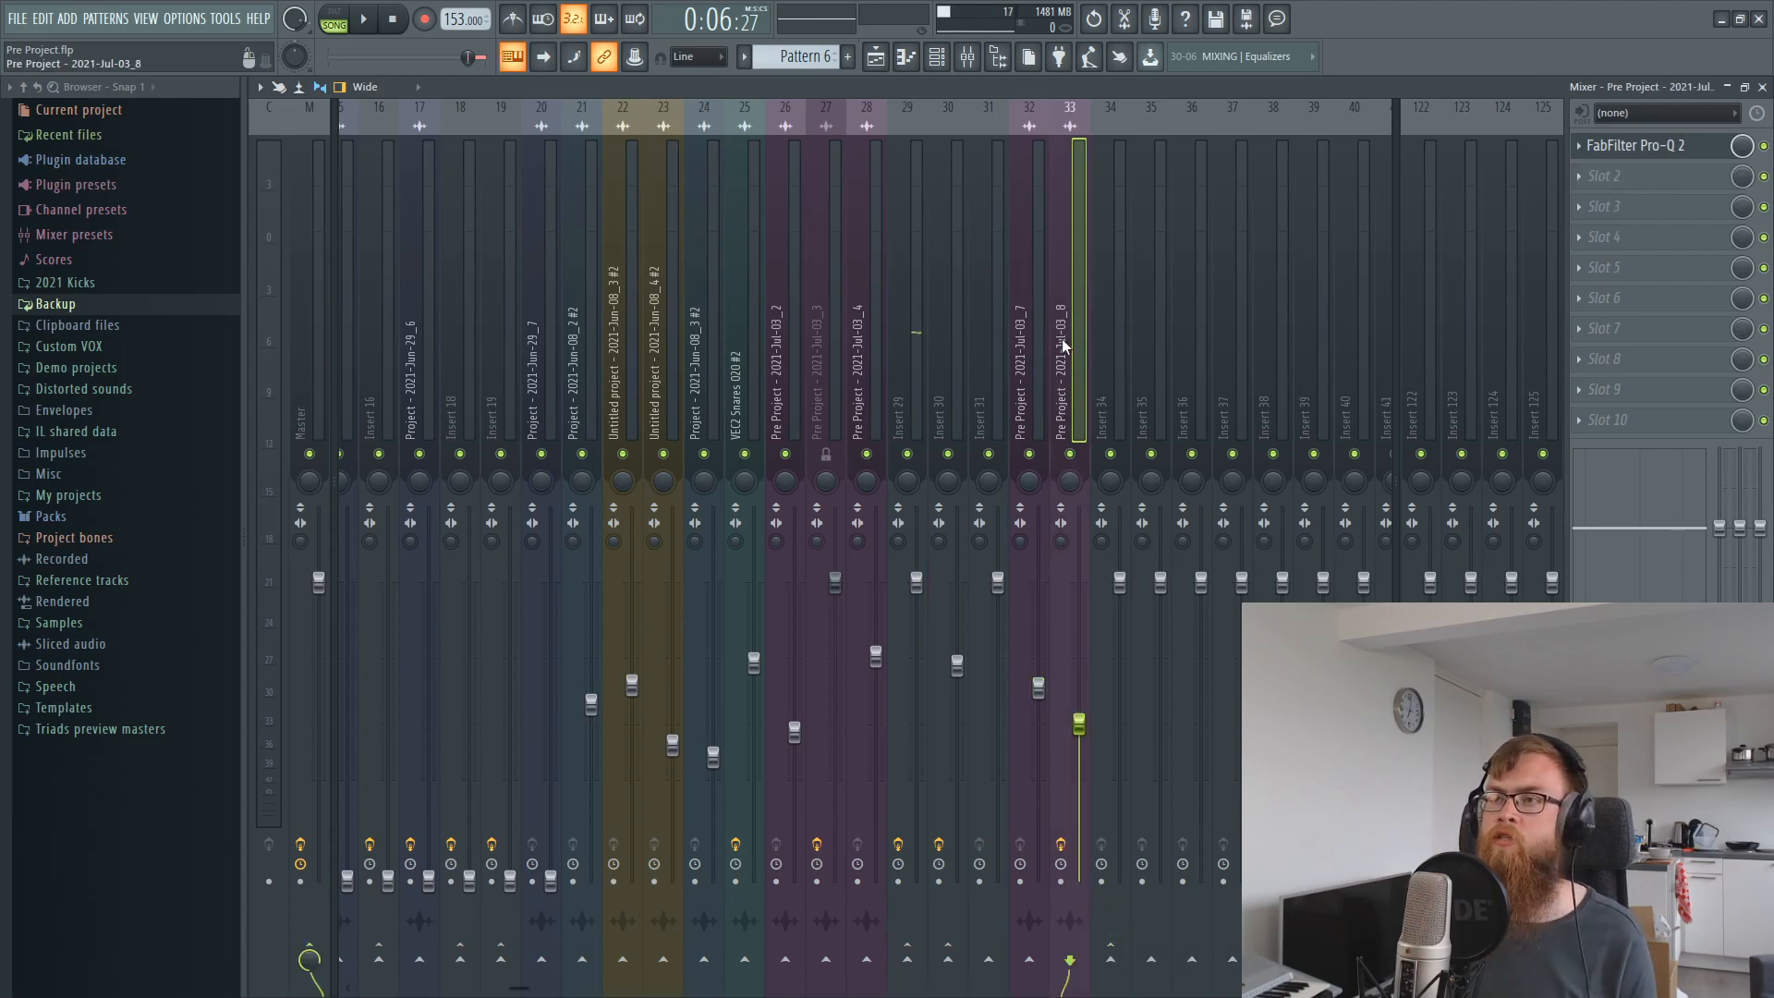
pyautogui.keyDown('ctrl'); pyautogui.click(951, 370); pyautogui.keyUp('ctrl')
pyautogui.rightClick(1159, 960)
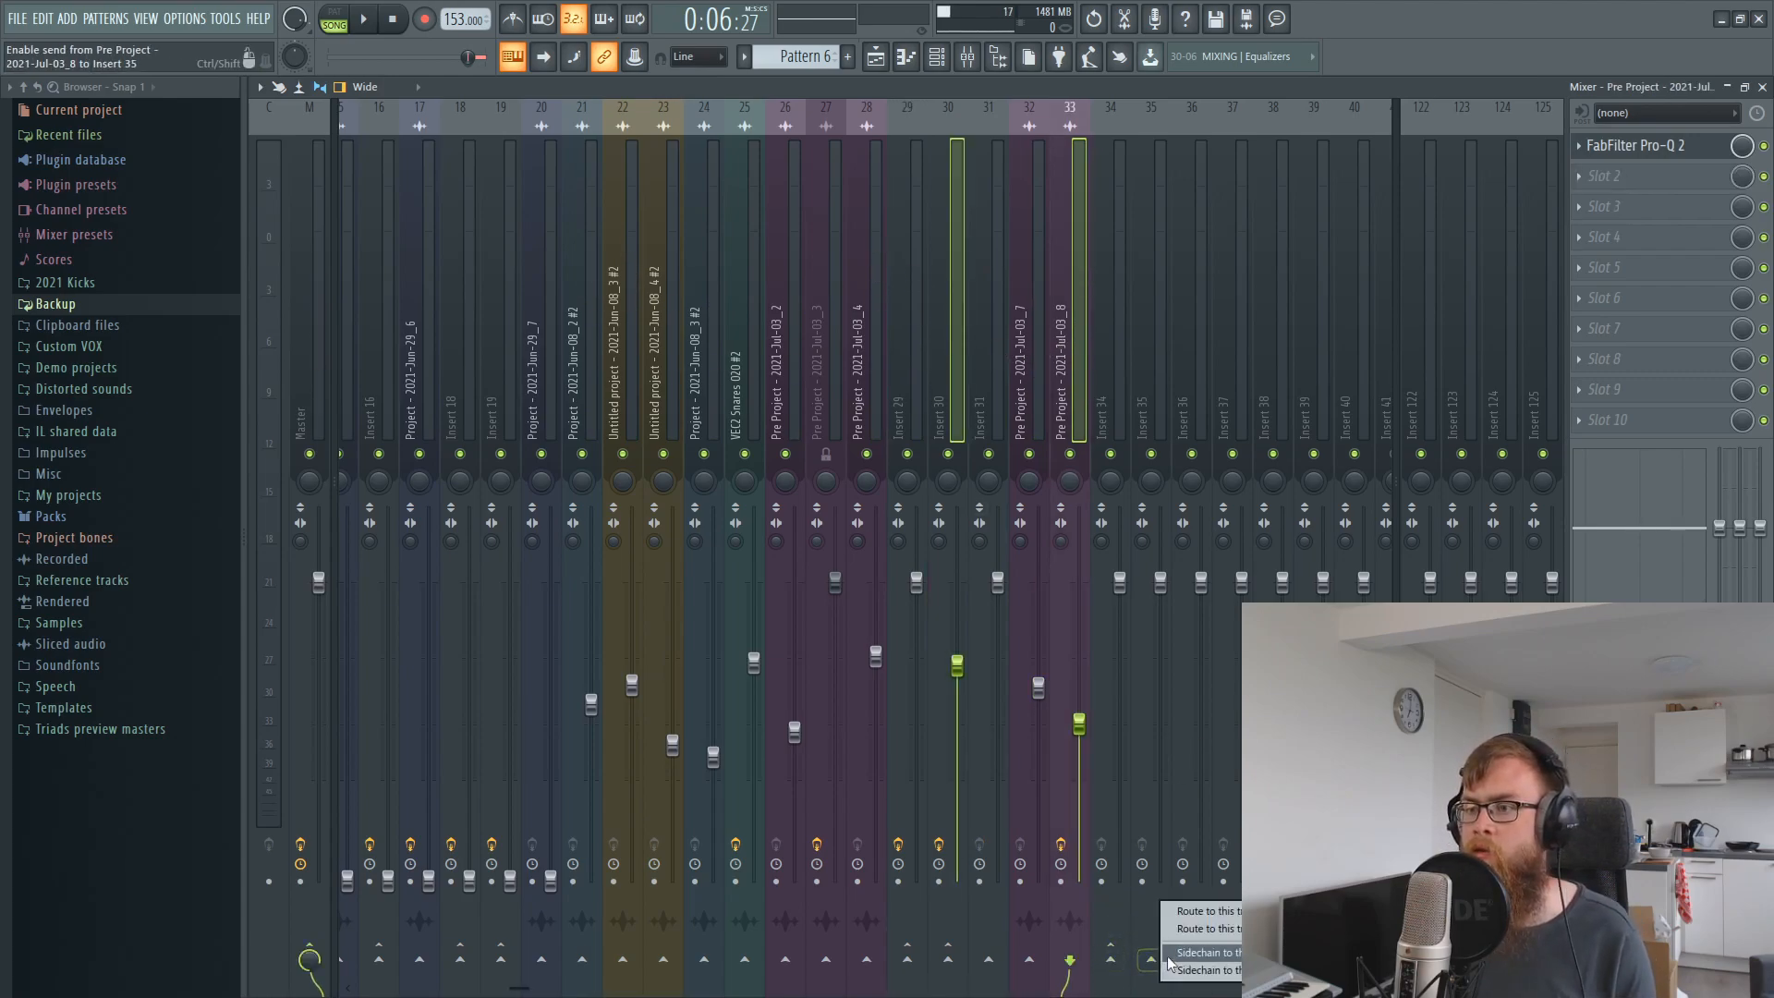
pyautogui.click(1192, 933)
# Play the kick to check the signal arriving at inserts 34 and 35.
pyautogui.click(1098, 396)
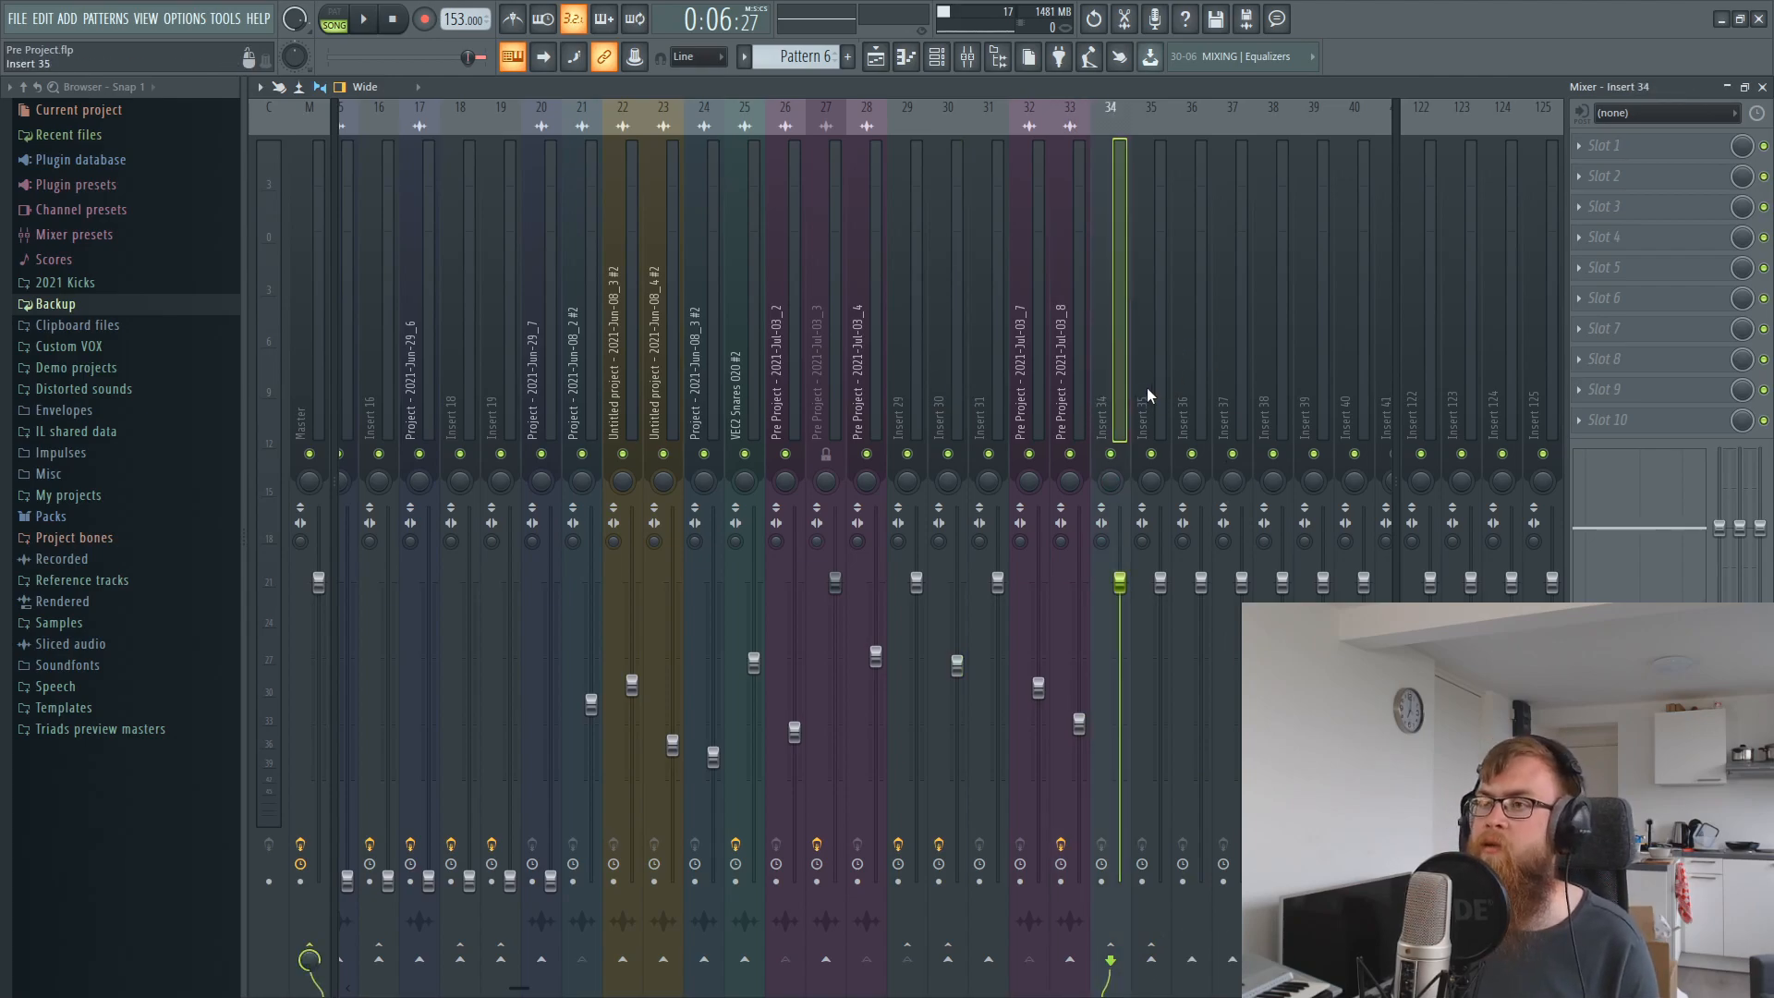
pyautogui.press('space')
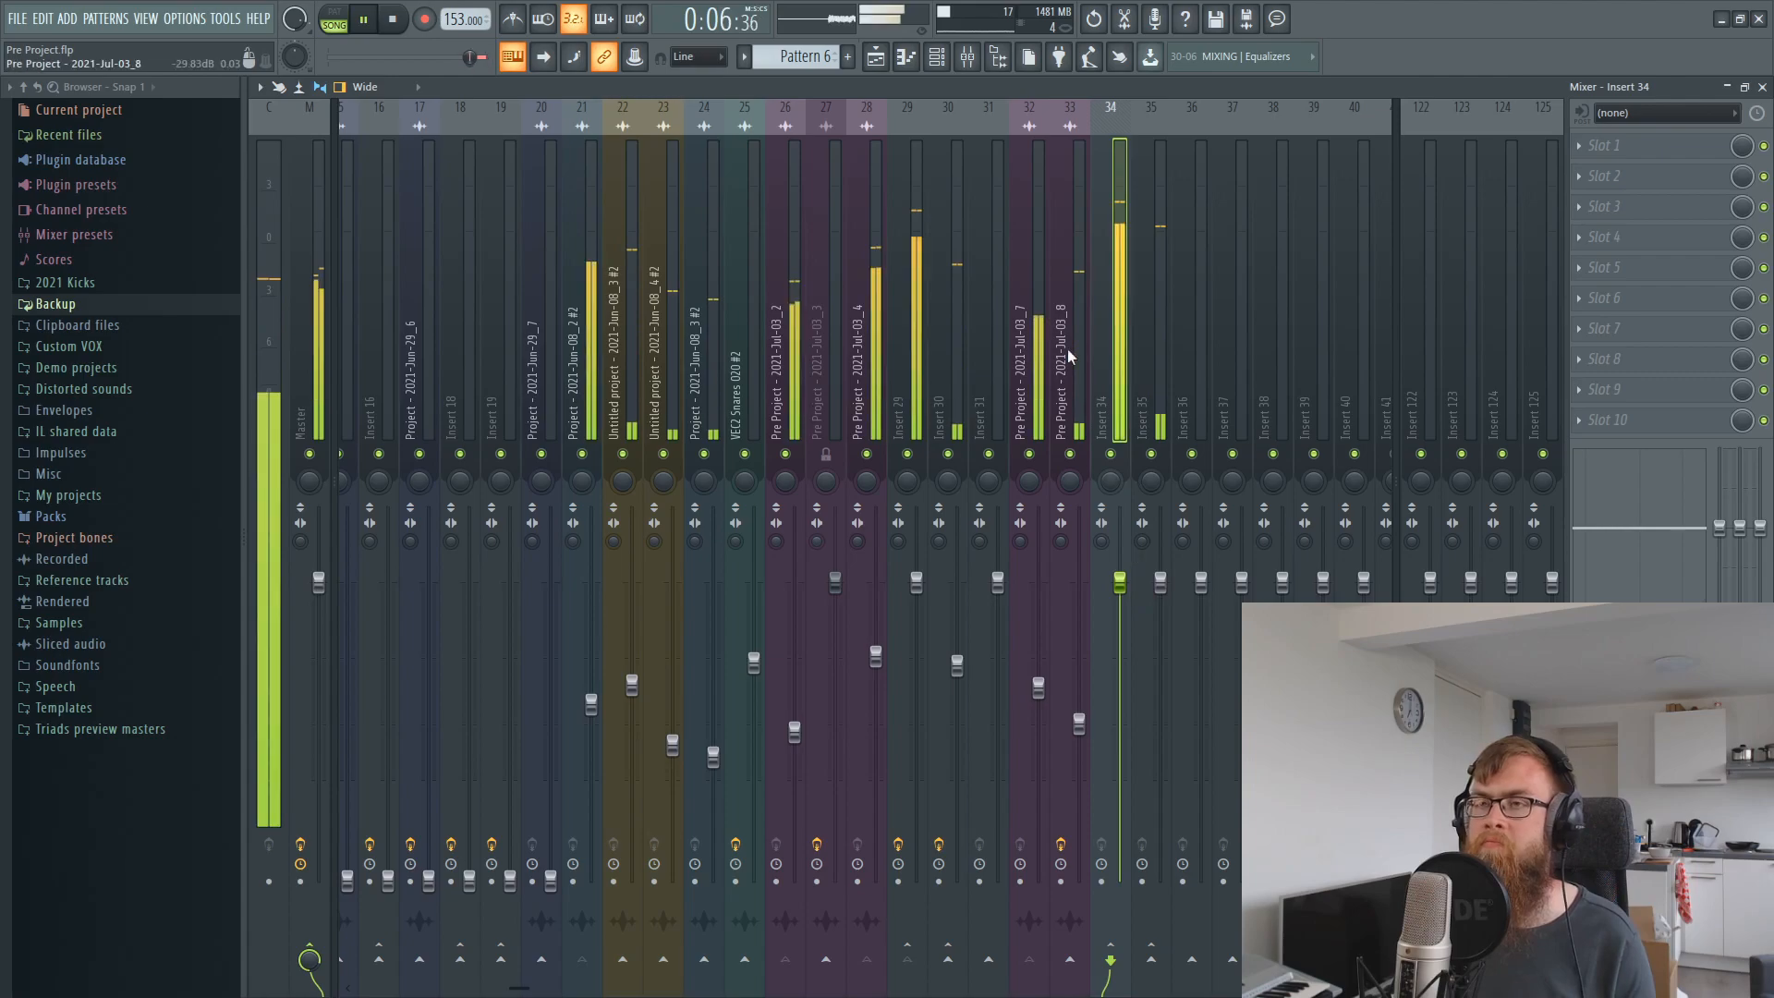
pyautogui.press('F5')
pyautogui.press('space')
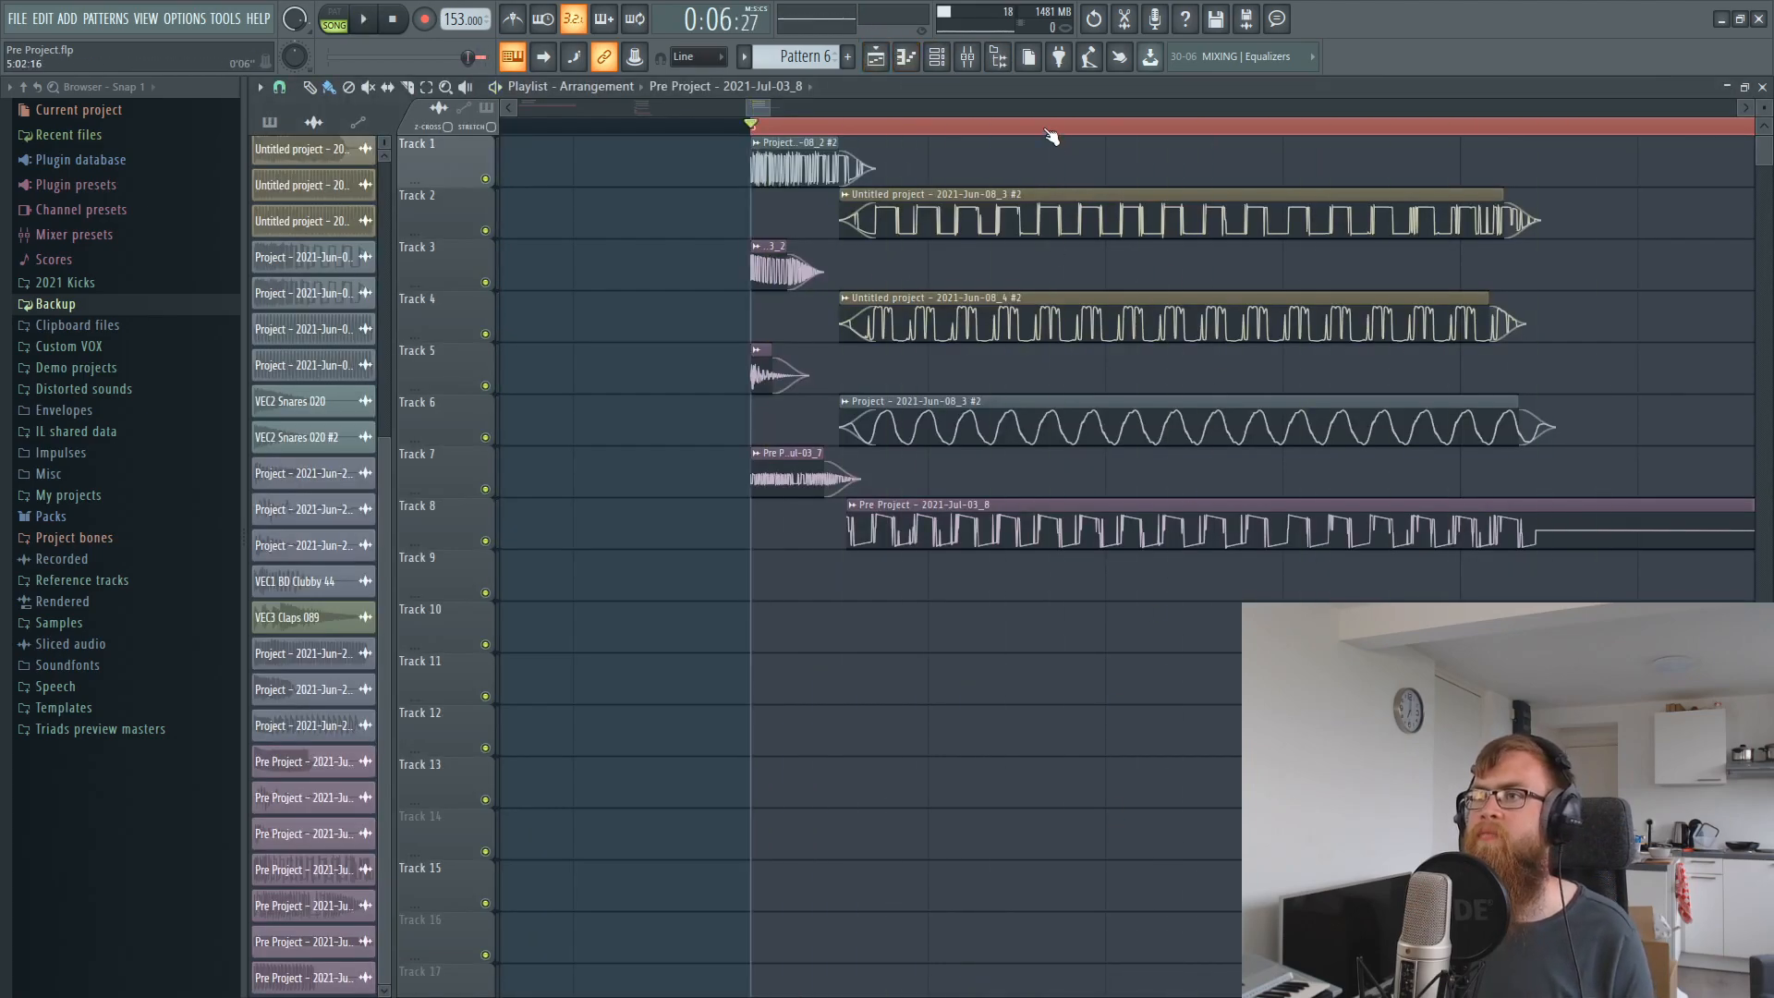
# Shorten the playlist loop range to end just before the tail clips finish and start playback.
pyautogui.scroll(-5, 1051, 136)
pyautogui.moveTo(1213, 126); pyautogui.dragTo(1180, 126)
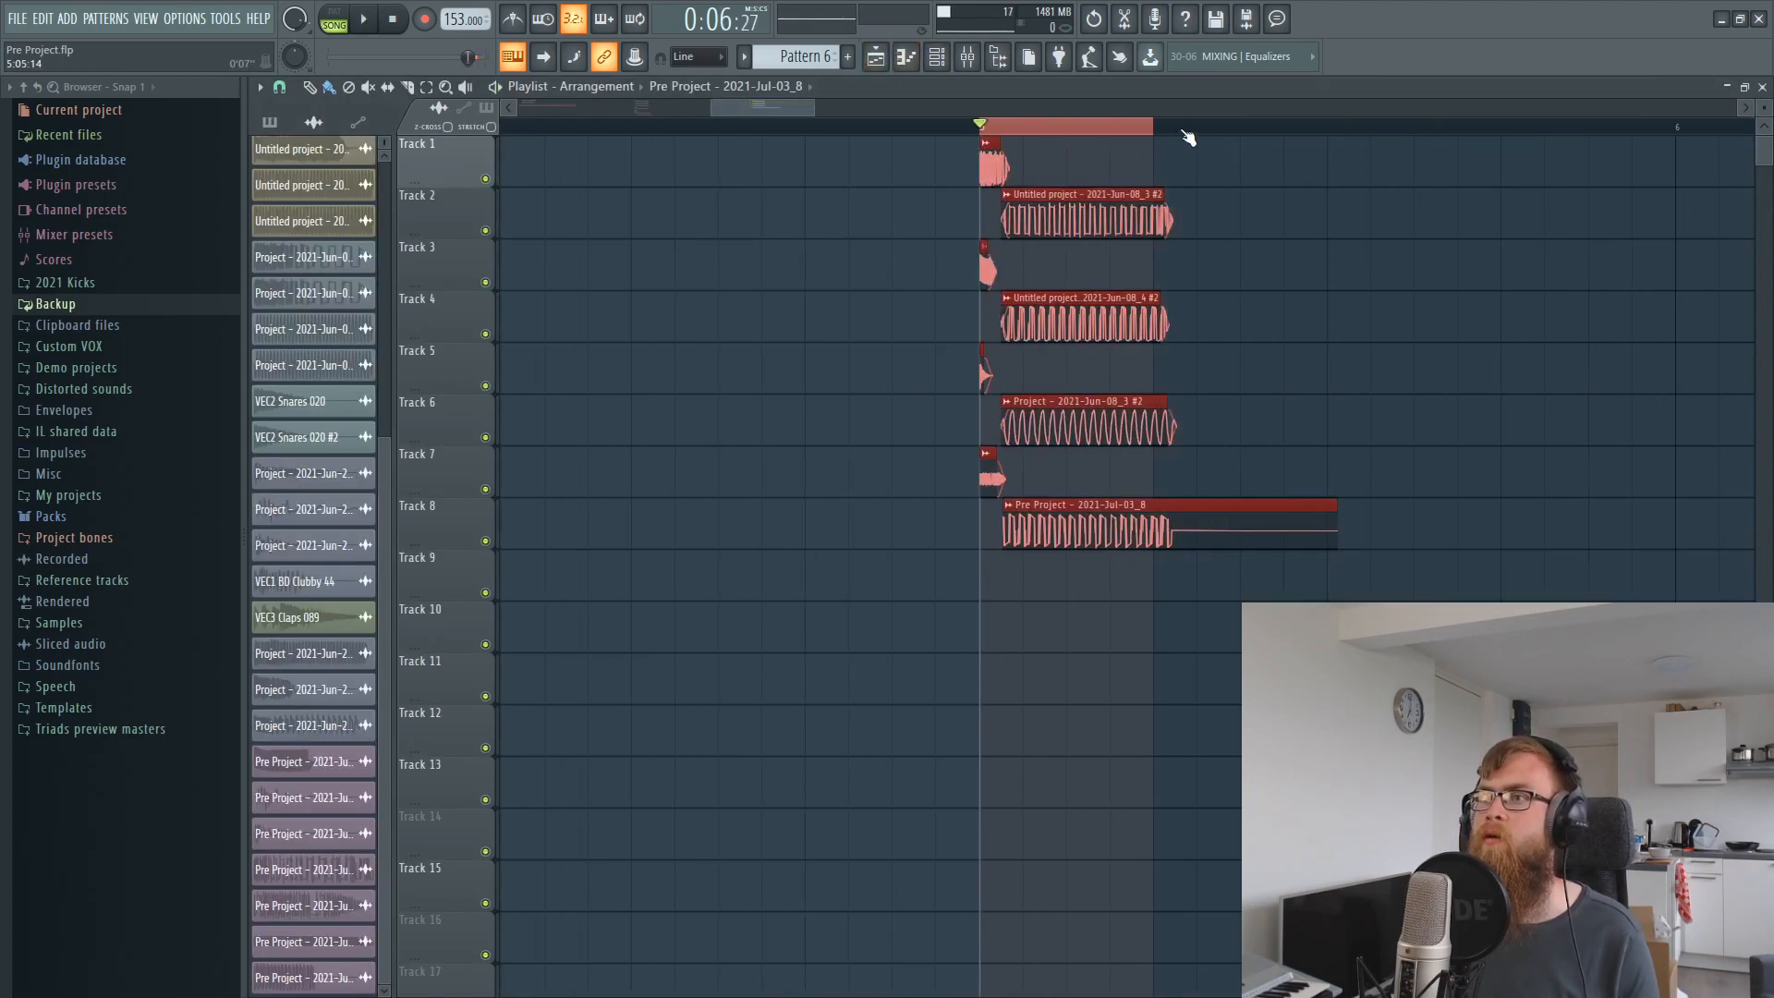
pyautogui.scroll(5, 1191, 131)
pyautogui.press('space')
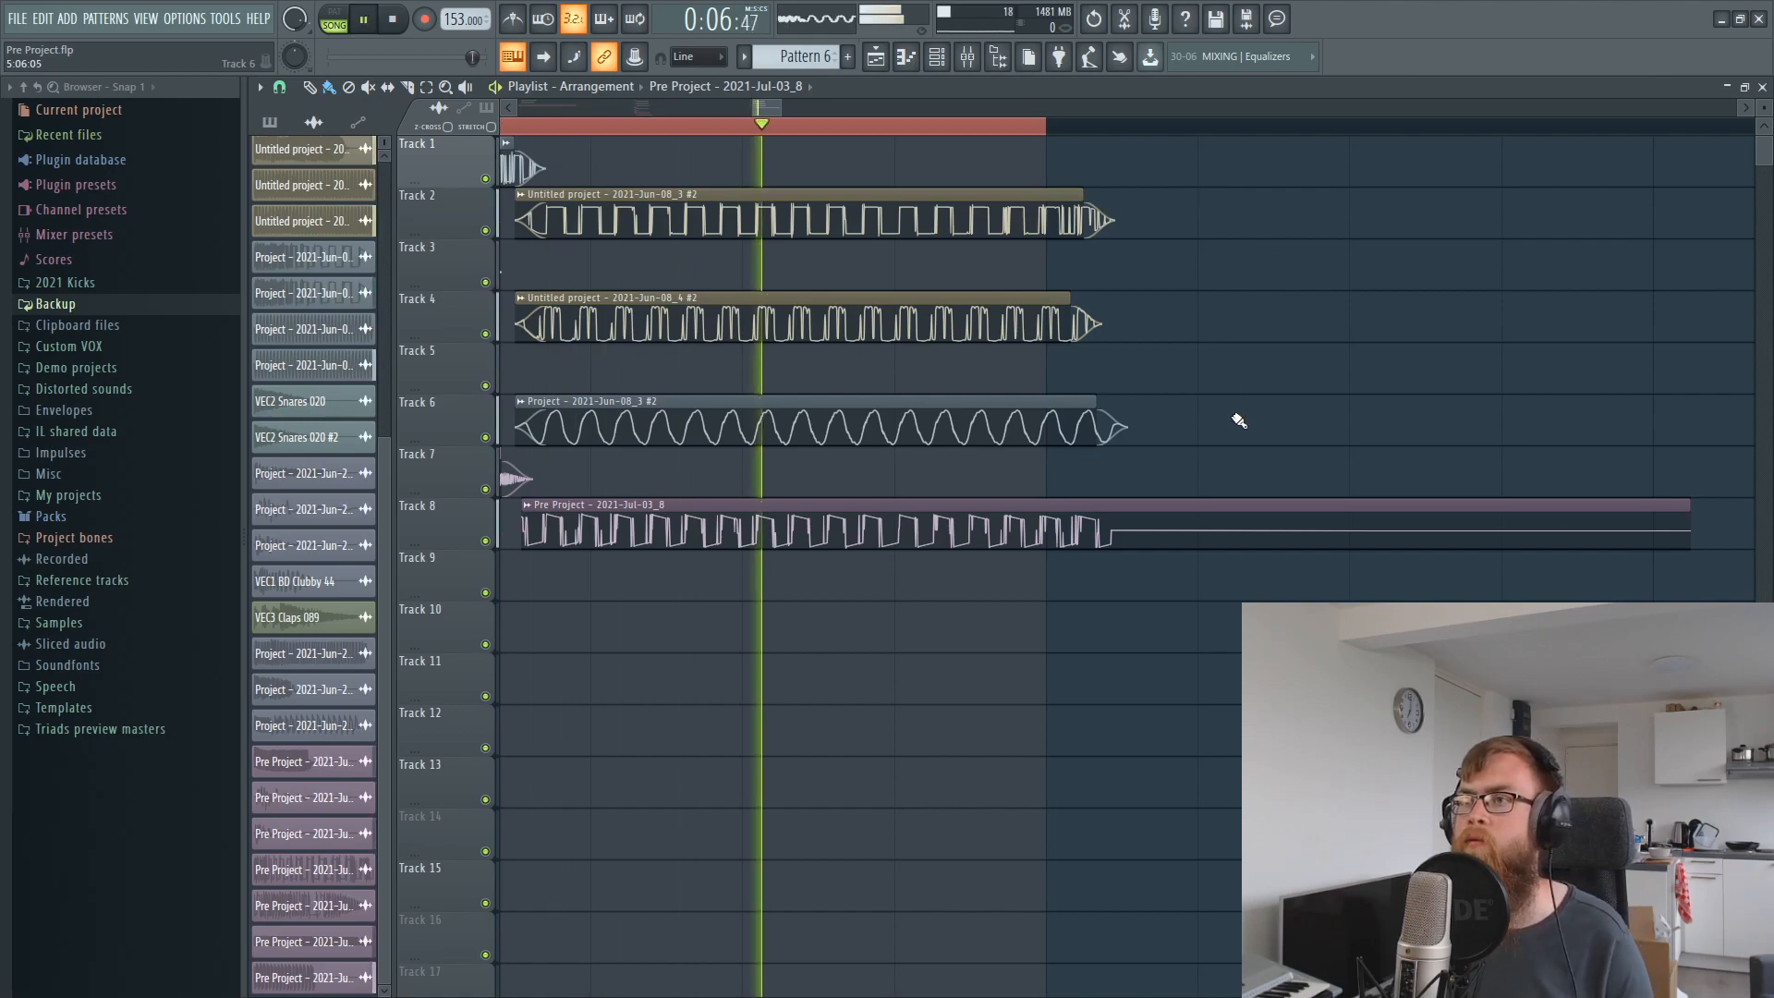
# Nudge the four tail clips on tracks 2, 4, 6 and 8 slightly earlier while the loop plays.
pyautogui.moveTo(1077, 658); pyautogui.dragTo(721, 124)
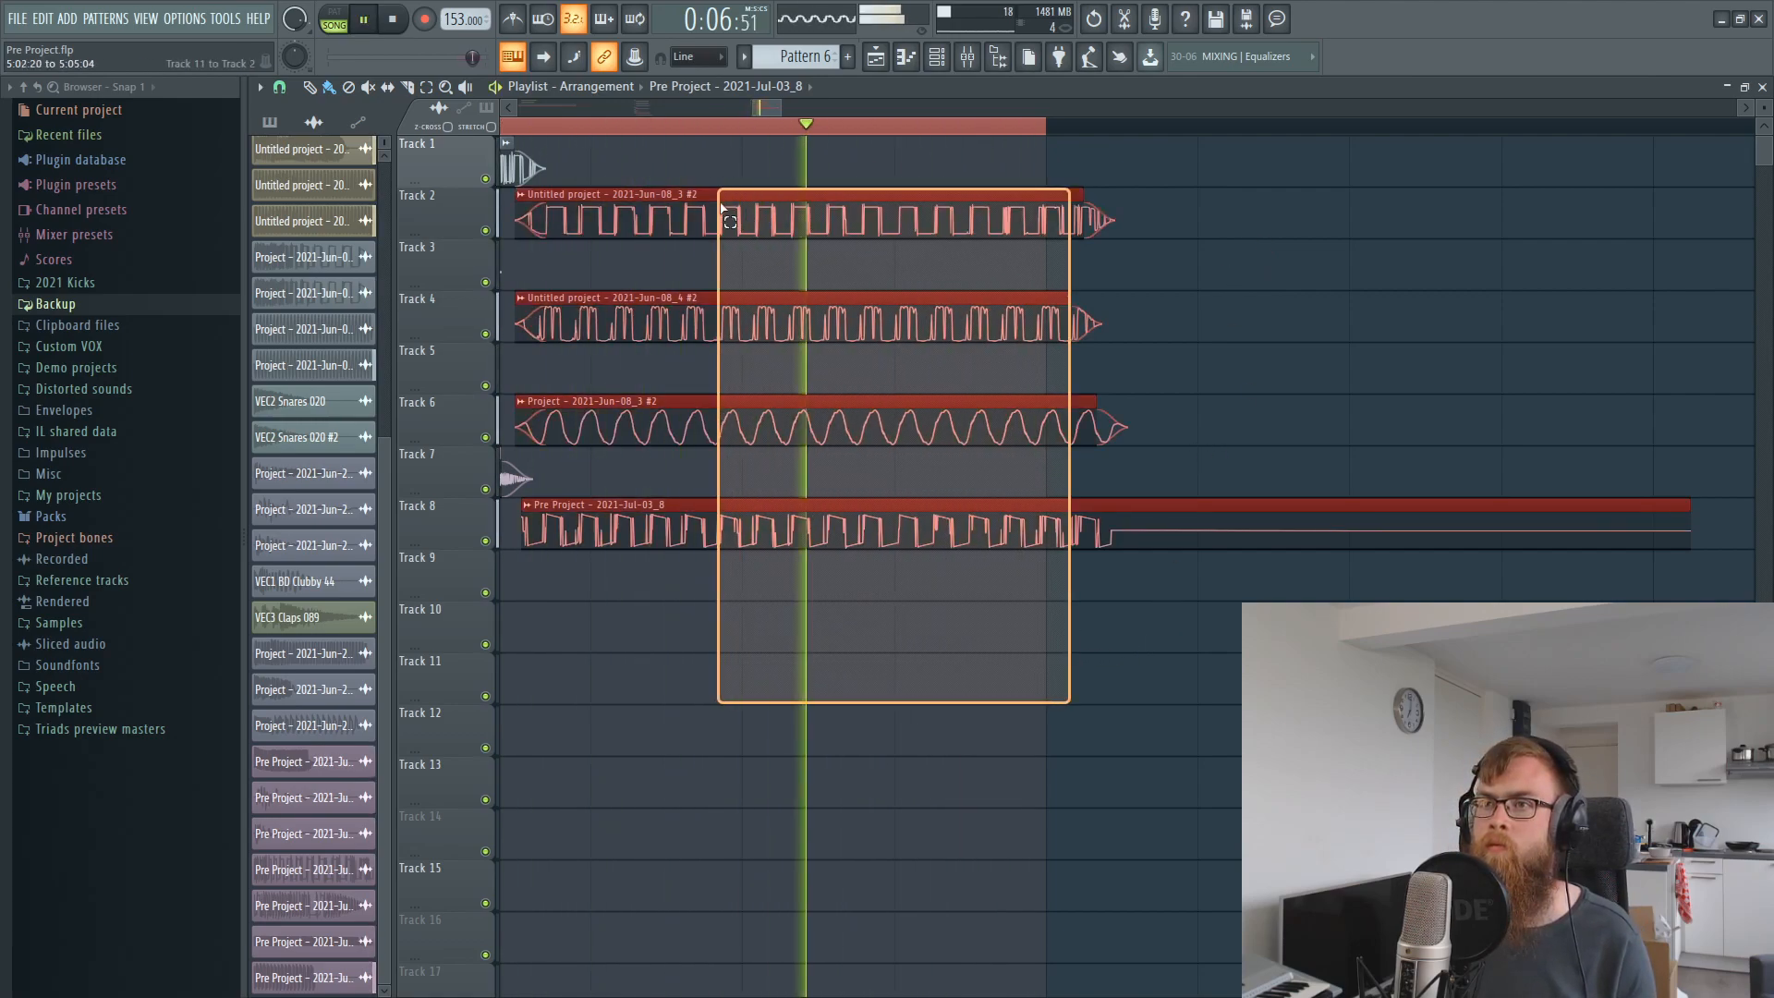
pyautogui.moveTo(716, 213); pyautogui.dragTo(722, 213)
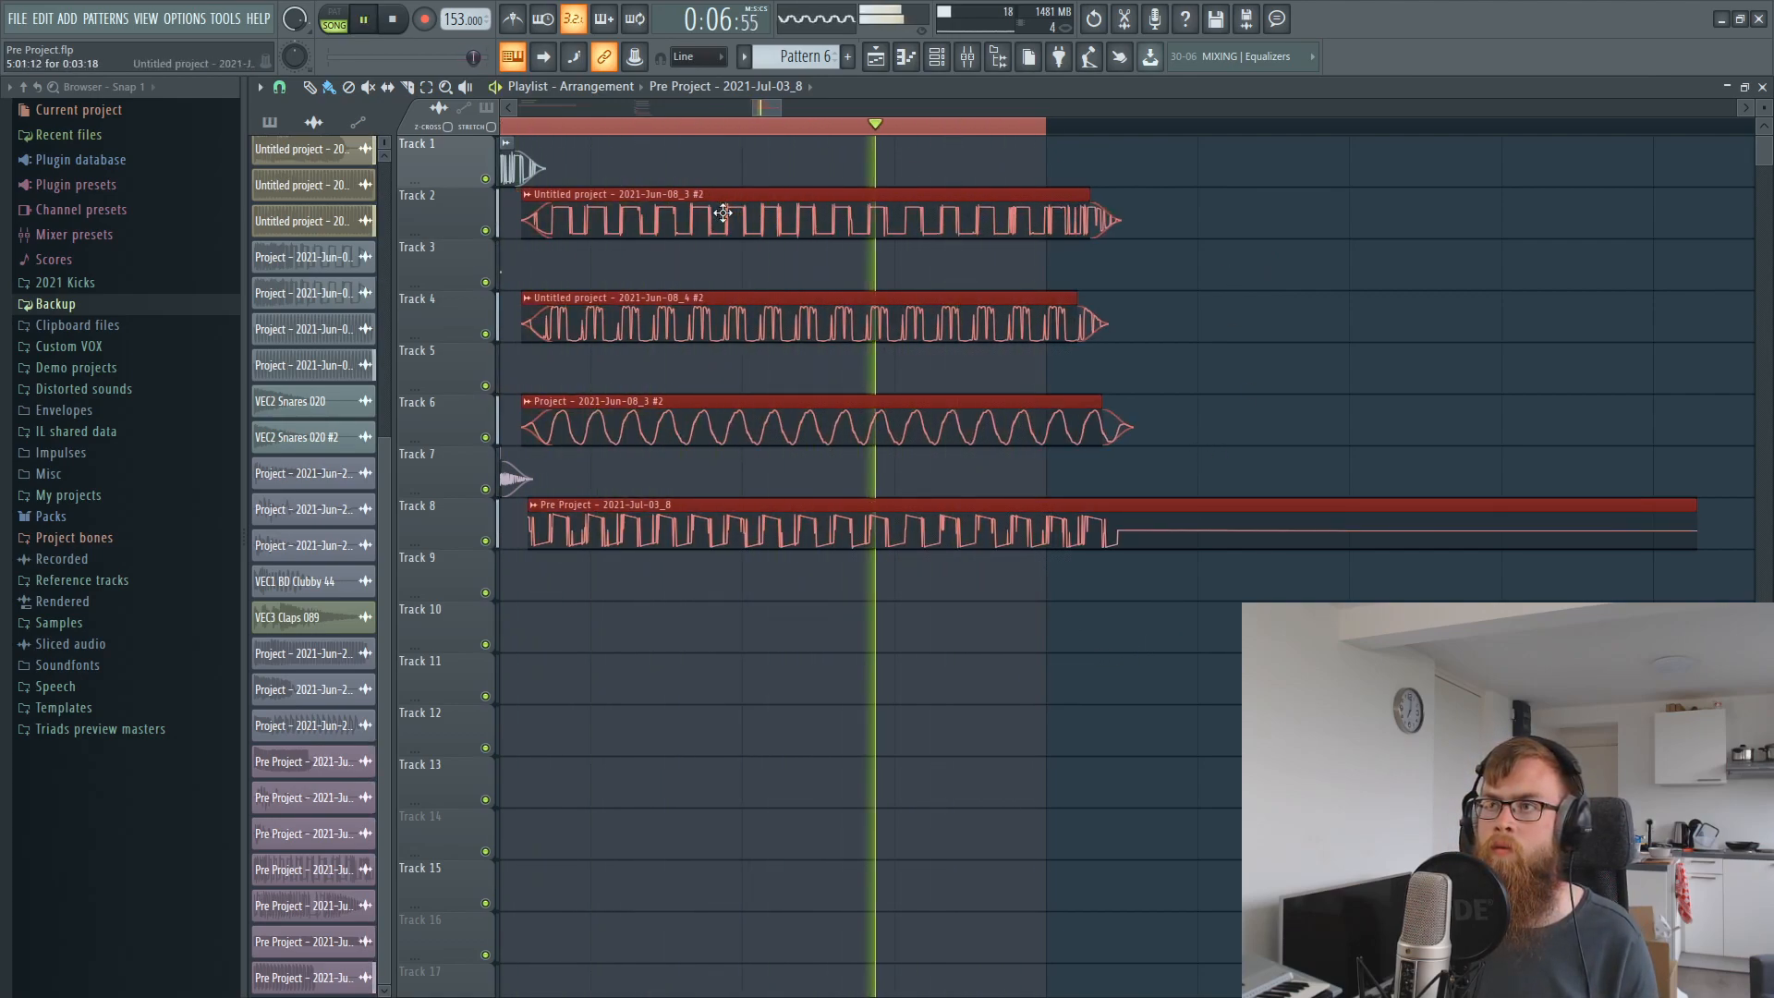
pyautogui.hotkey('shift', 'Right')
pyautogui.hotkey('shift', 'Left')
pyautogui.hotkey('shift', 'Left')
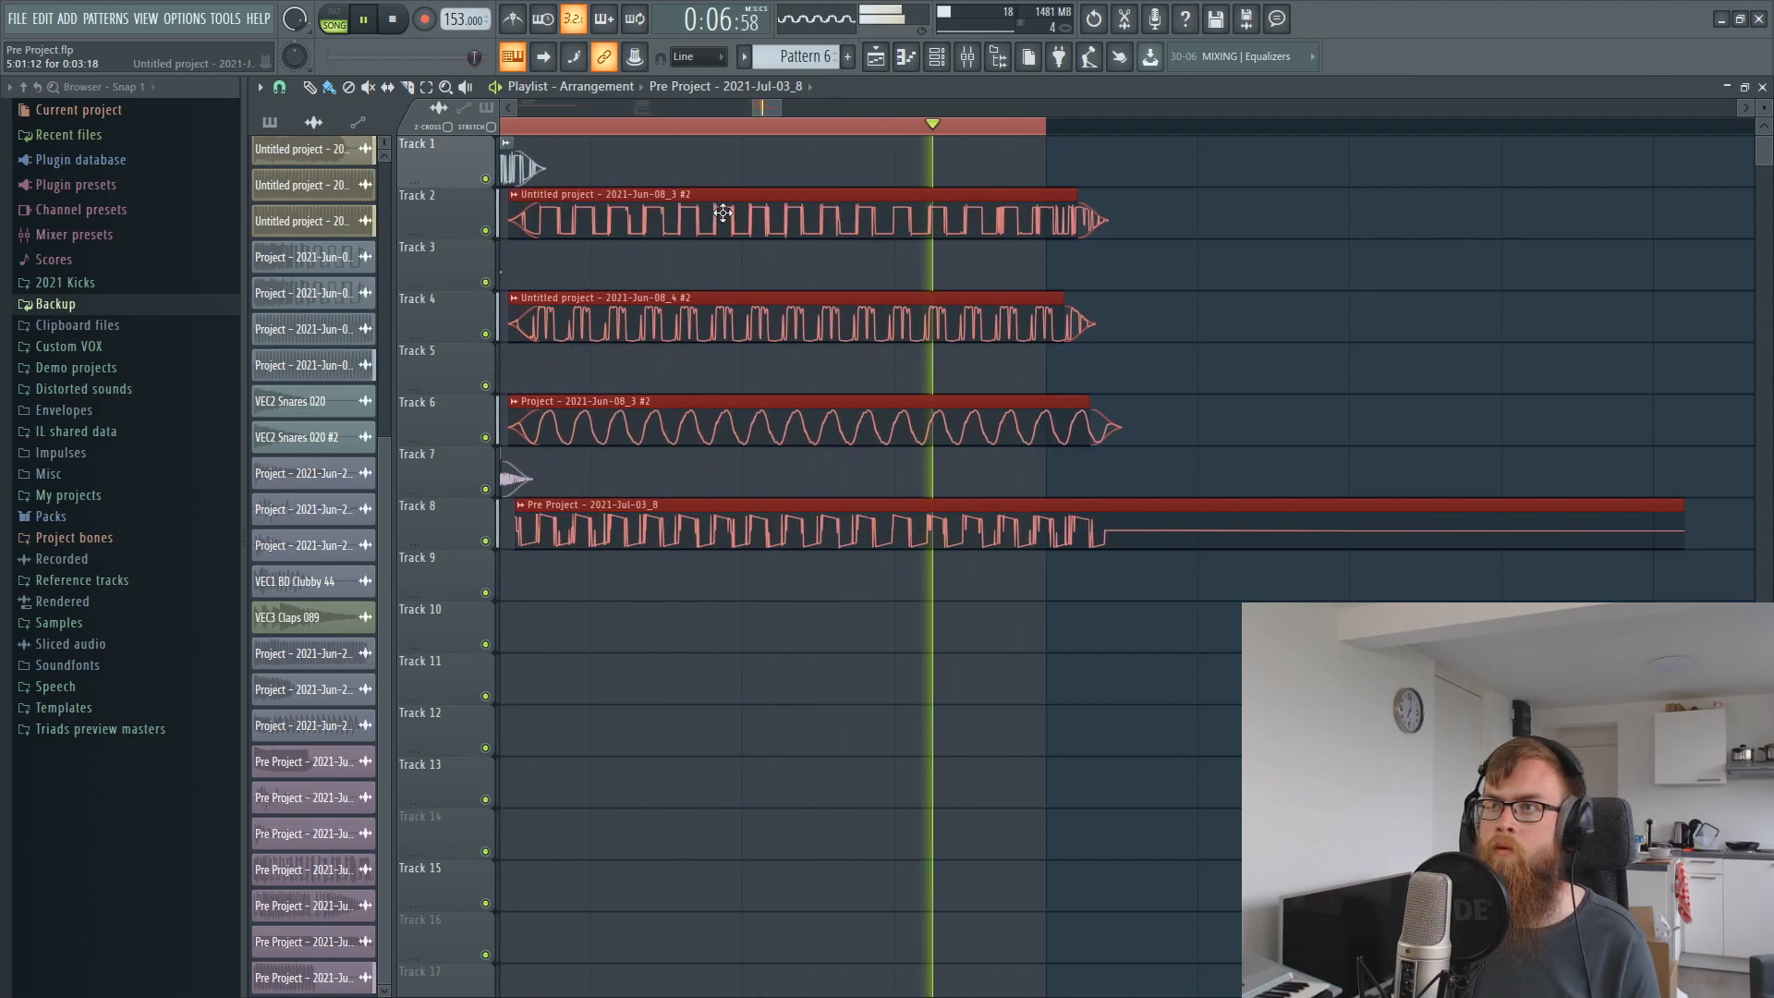
pyautogui.hotkey('shift', 'Left')
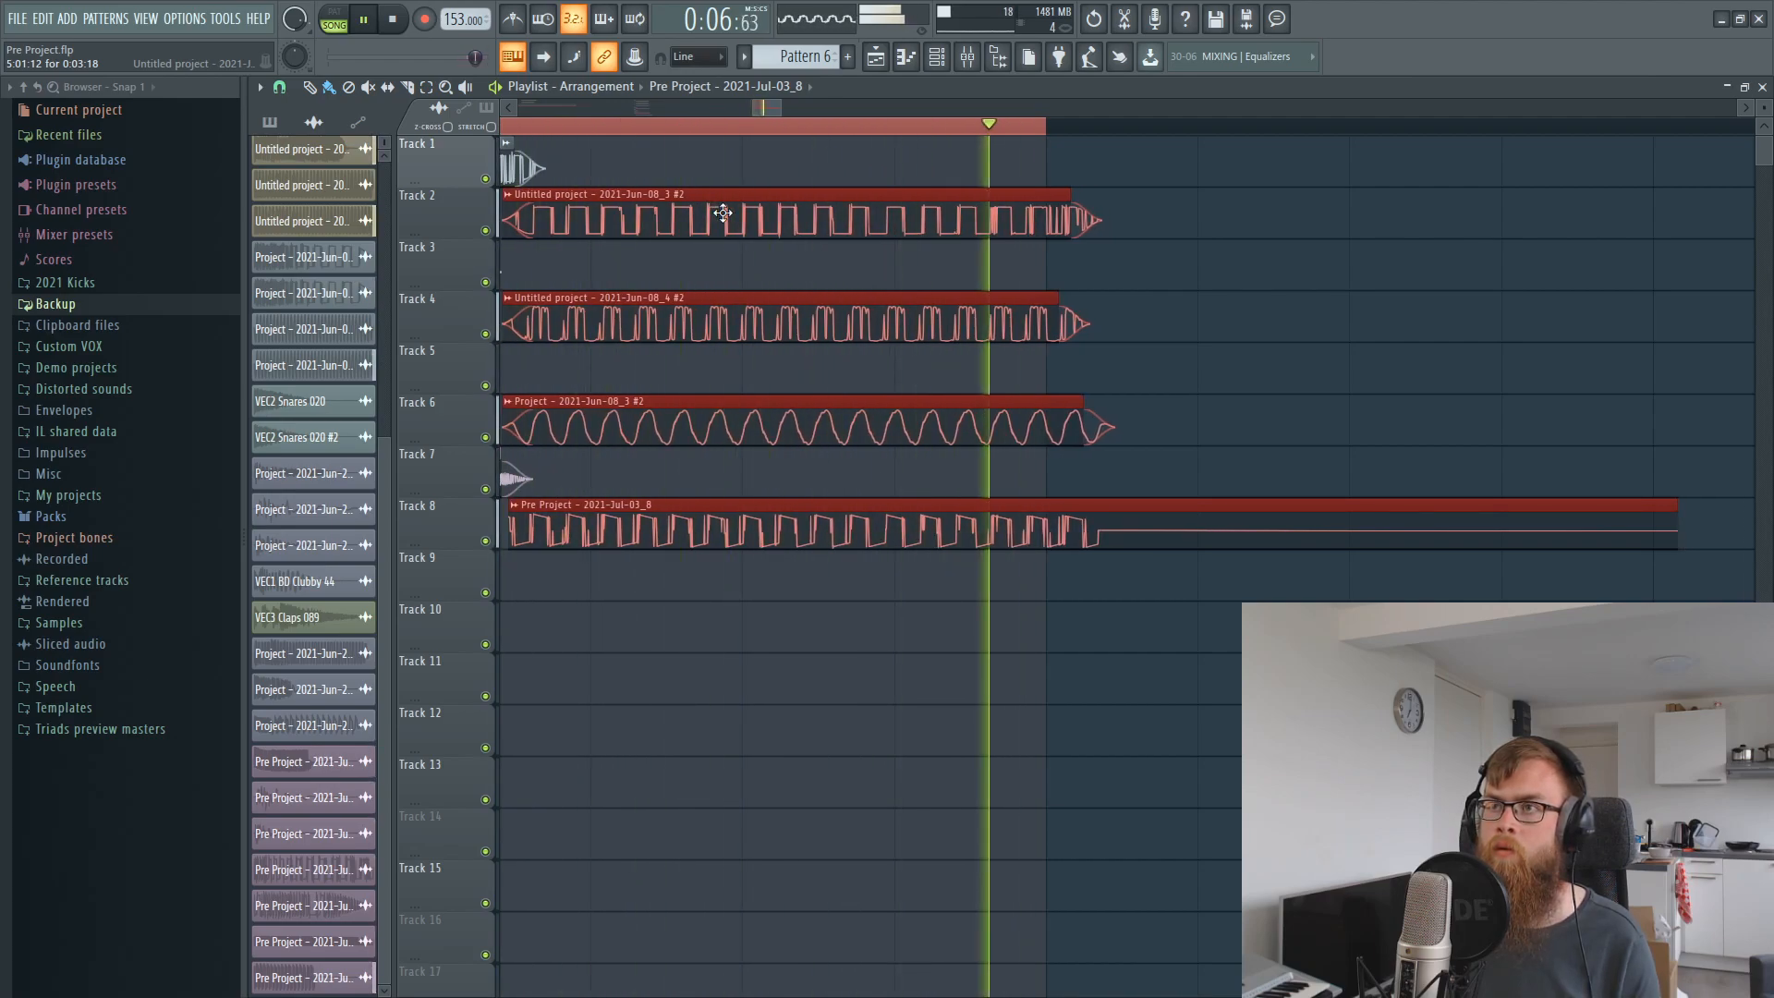
pyautogui.hotkey('shift', 'Right')
pyautogui.hotkey('shift', 'Right')
pyautogui.hotkey('shift', 'Right')
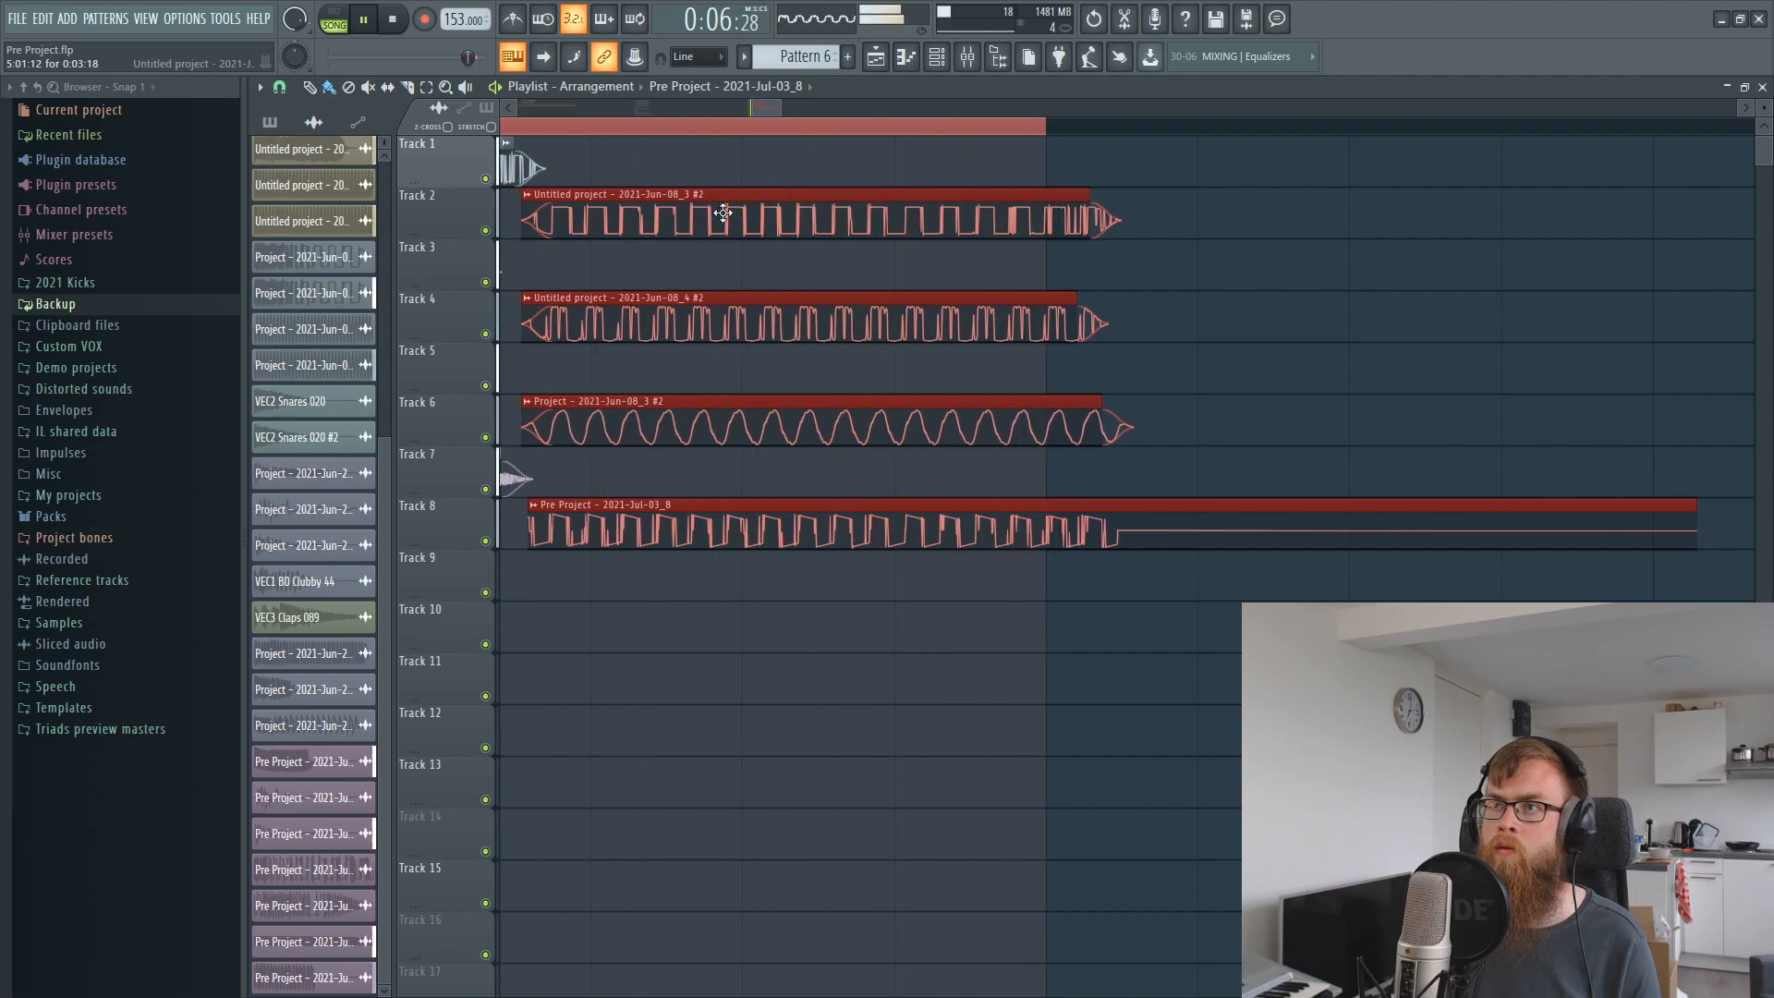
pyautogui.hotkey('shift', 'Left')
pyautogui.hotkey('shift', 'Left')
pyautogui.hotkey('shift', 'Left')
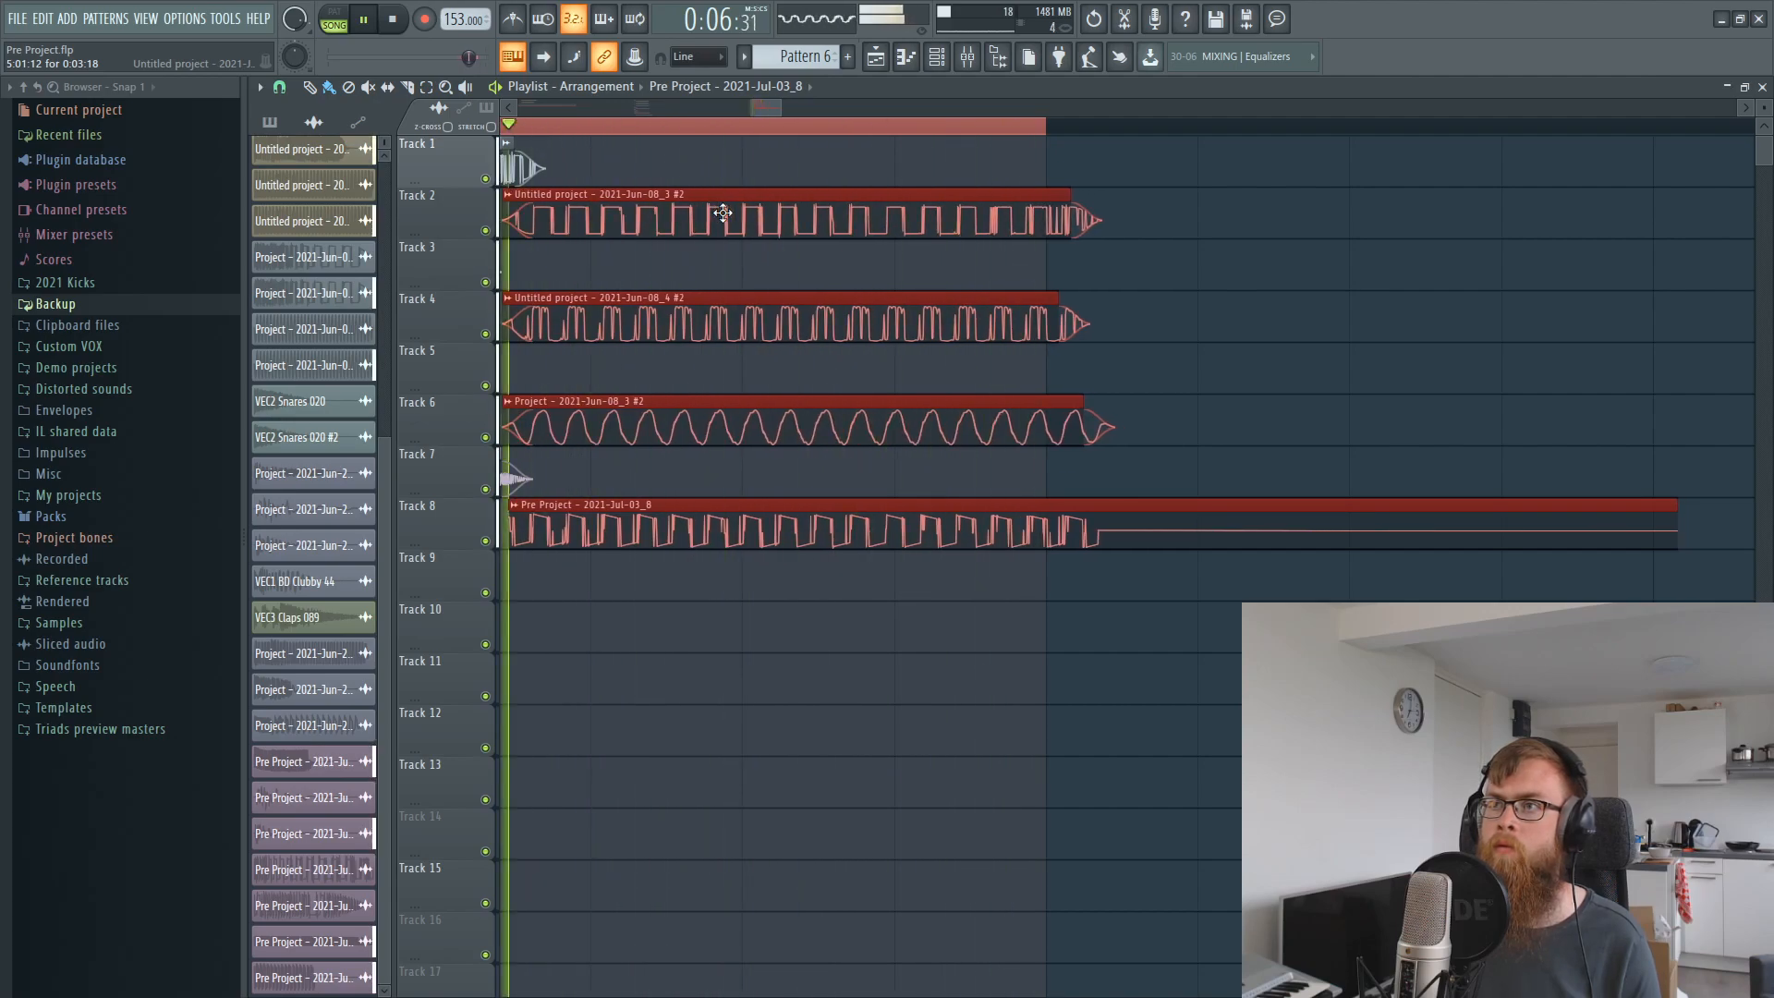
pyautogui.moveTo(771, 105); pyautogui.dragTo(766, 109)
pyautogui.press('space')
pyautogui.keyDown('ctrl'); pyautogui.click(821, 534); pyautogui.keyUp('ctrl')
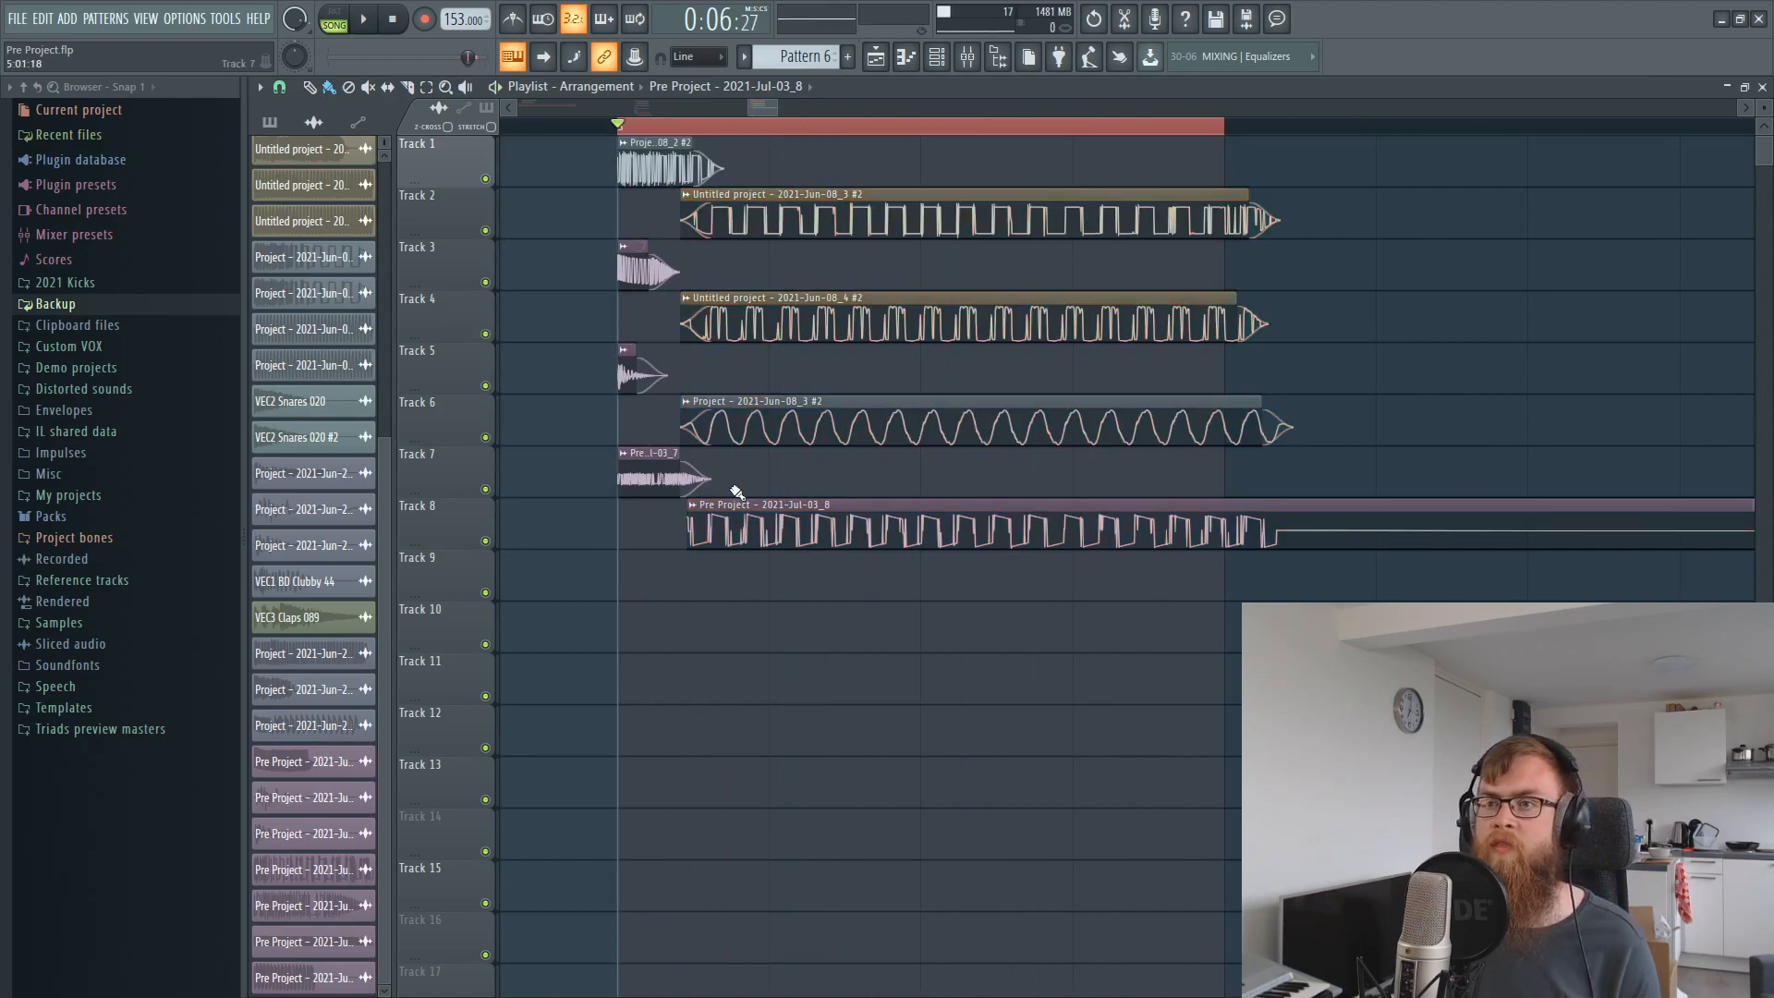
# Trim the starts of the tail clips on tracks 2, 4, 6 and 8 to one common, slightly later point.
pyautogui.moveTo(682, 428); pyautogui.dragTo(698, 212)
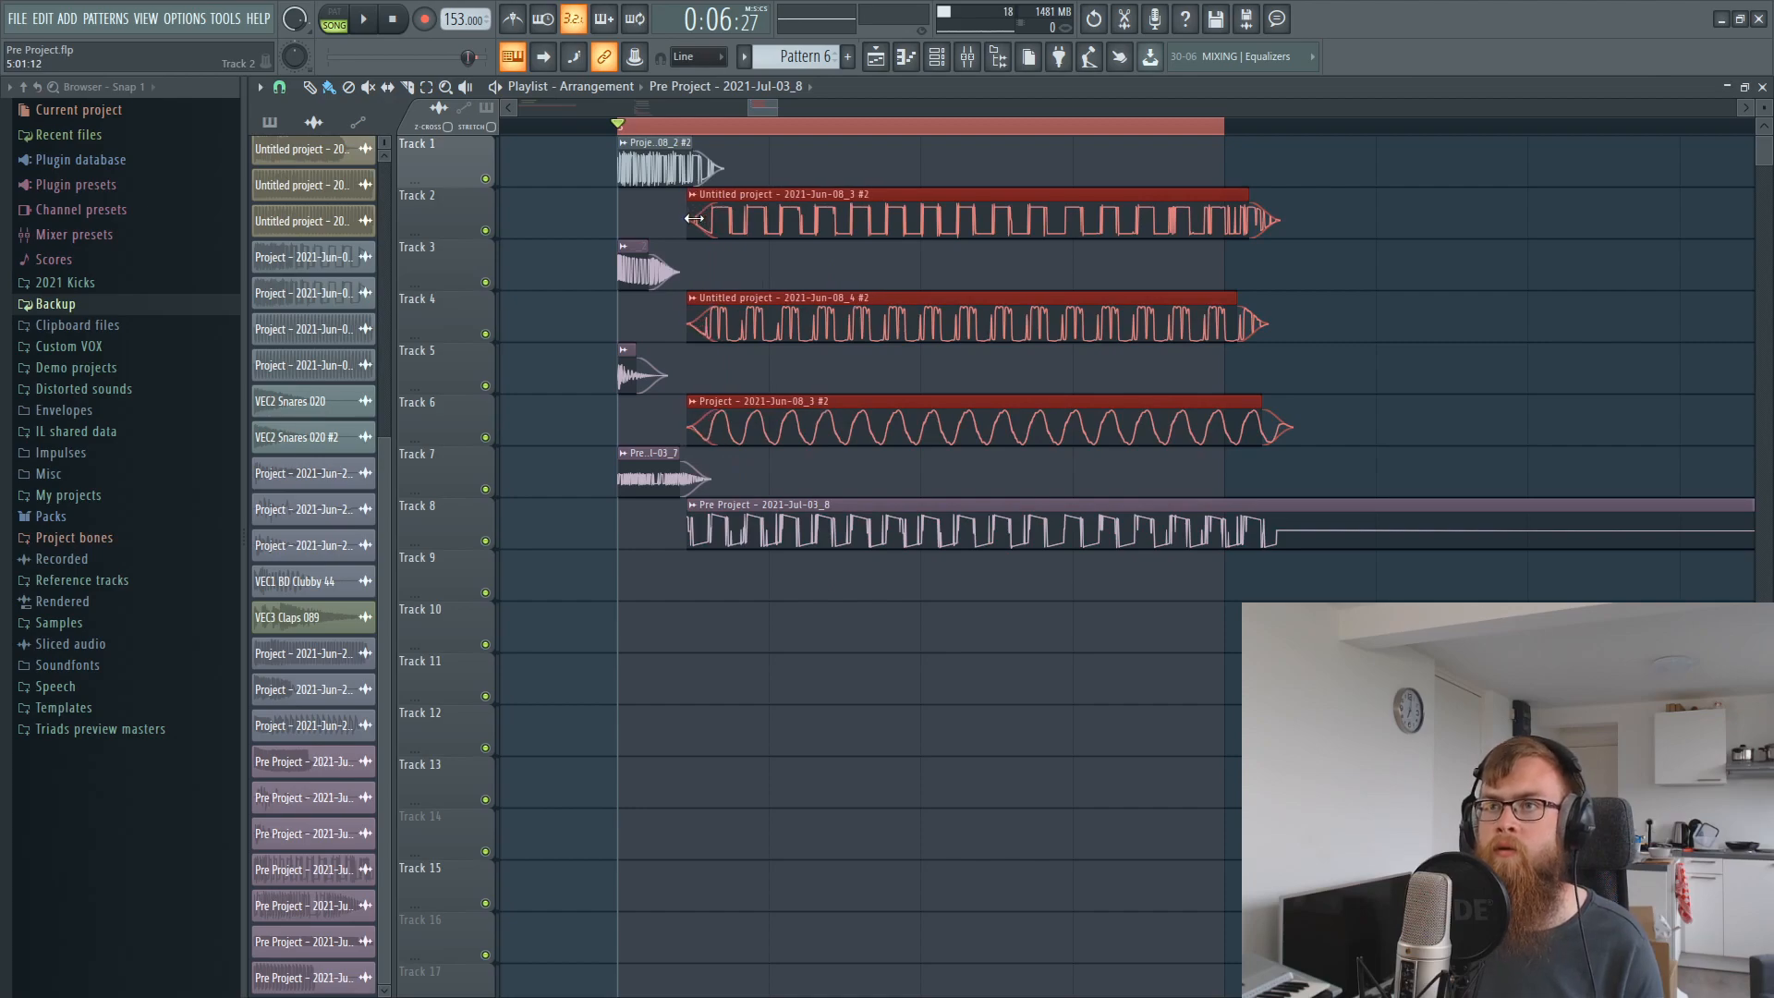
pyautogui.moveTo(688, 233); pyautogui.dragTo(698, 151)
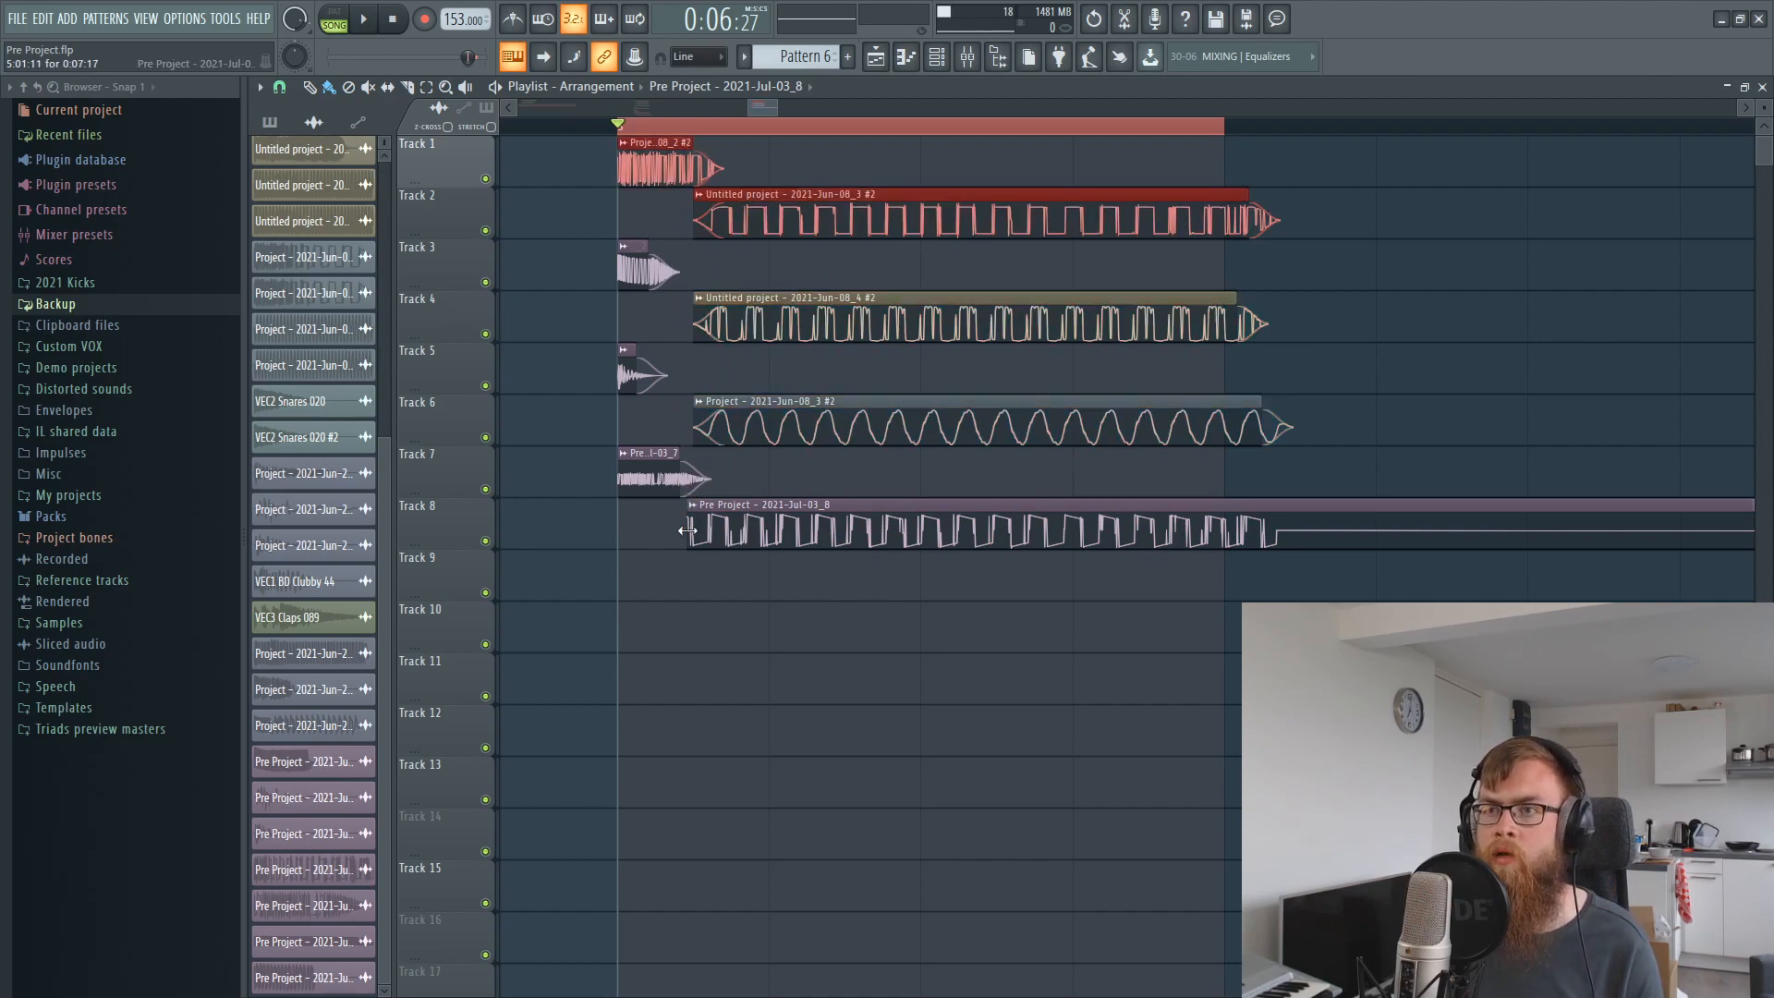
pyautogui.moveTo(687, 530); pyautogui.dragTo(692, 532)
# Set the declicking mode of the track 8 tail sample to Generic (bleeding) and play the kick back.
pyautogui.doubleClick(711, 533)
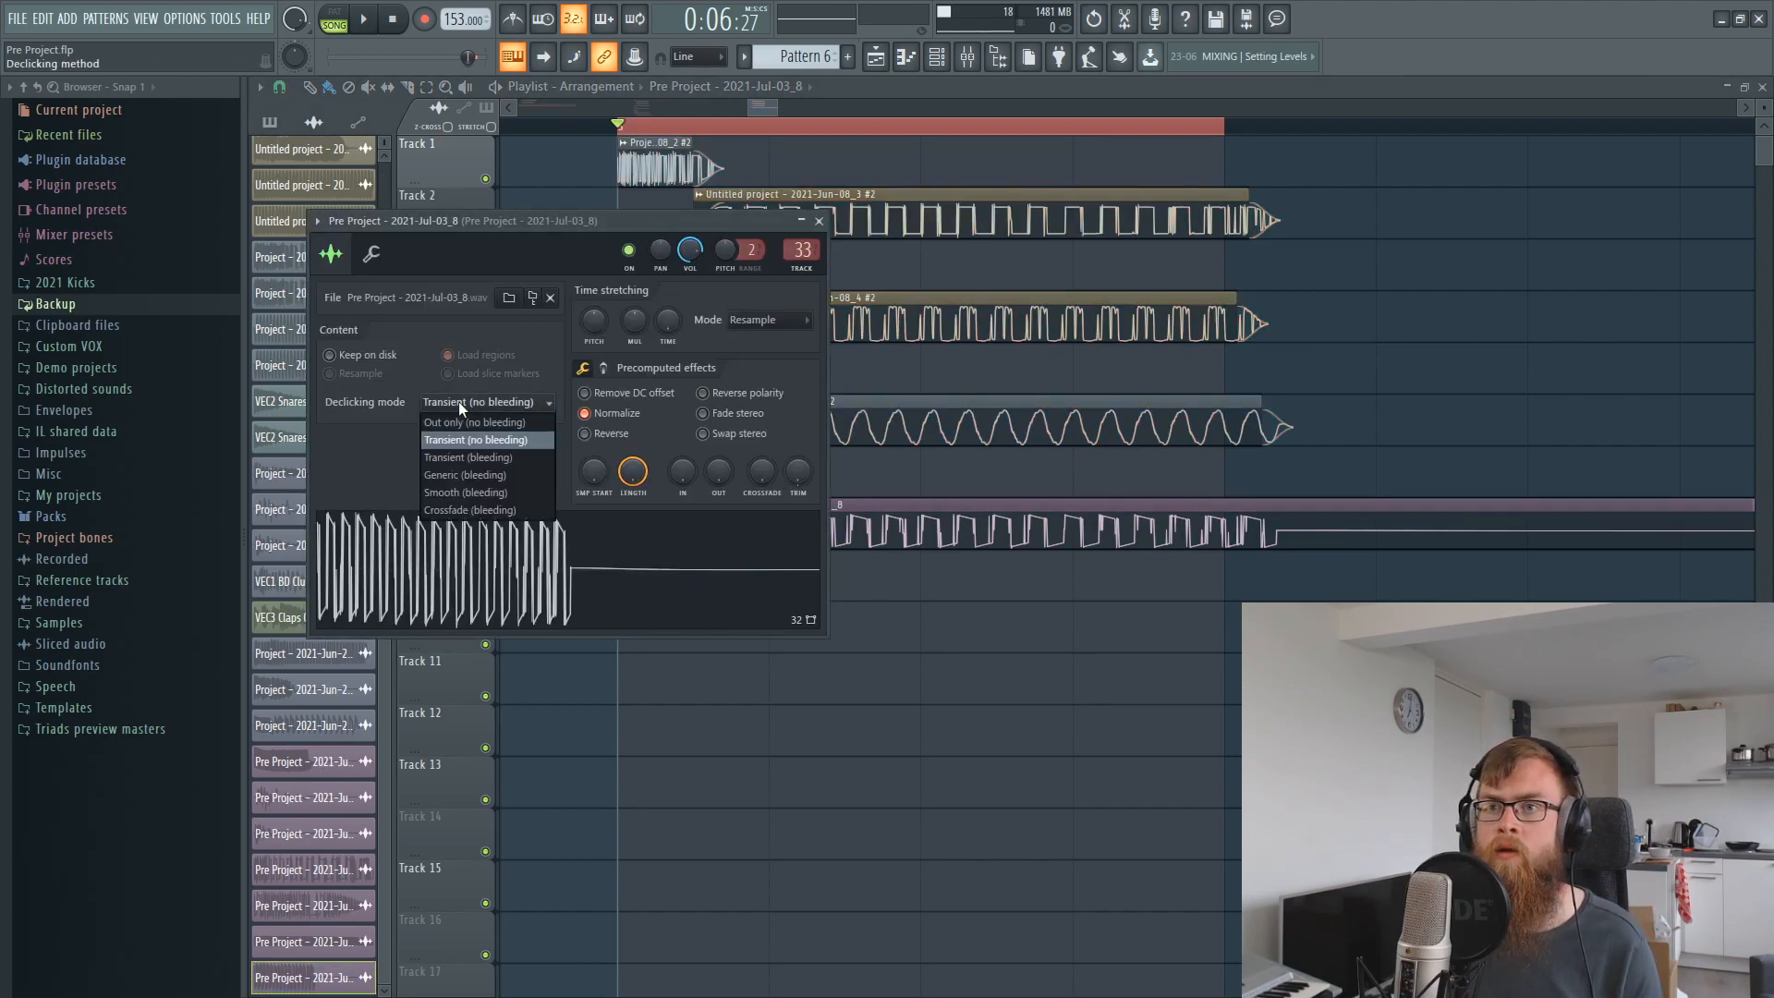
pyautogui.click(462, 475)
pyautogui.press('Escape')
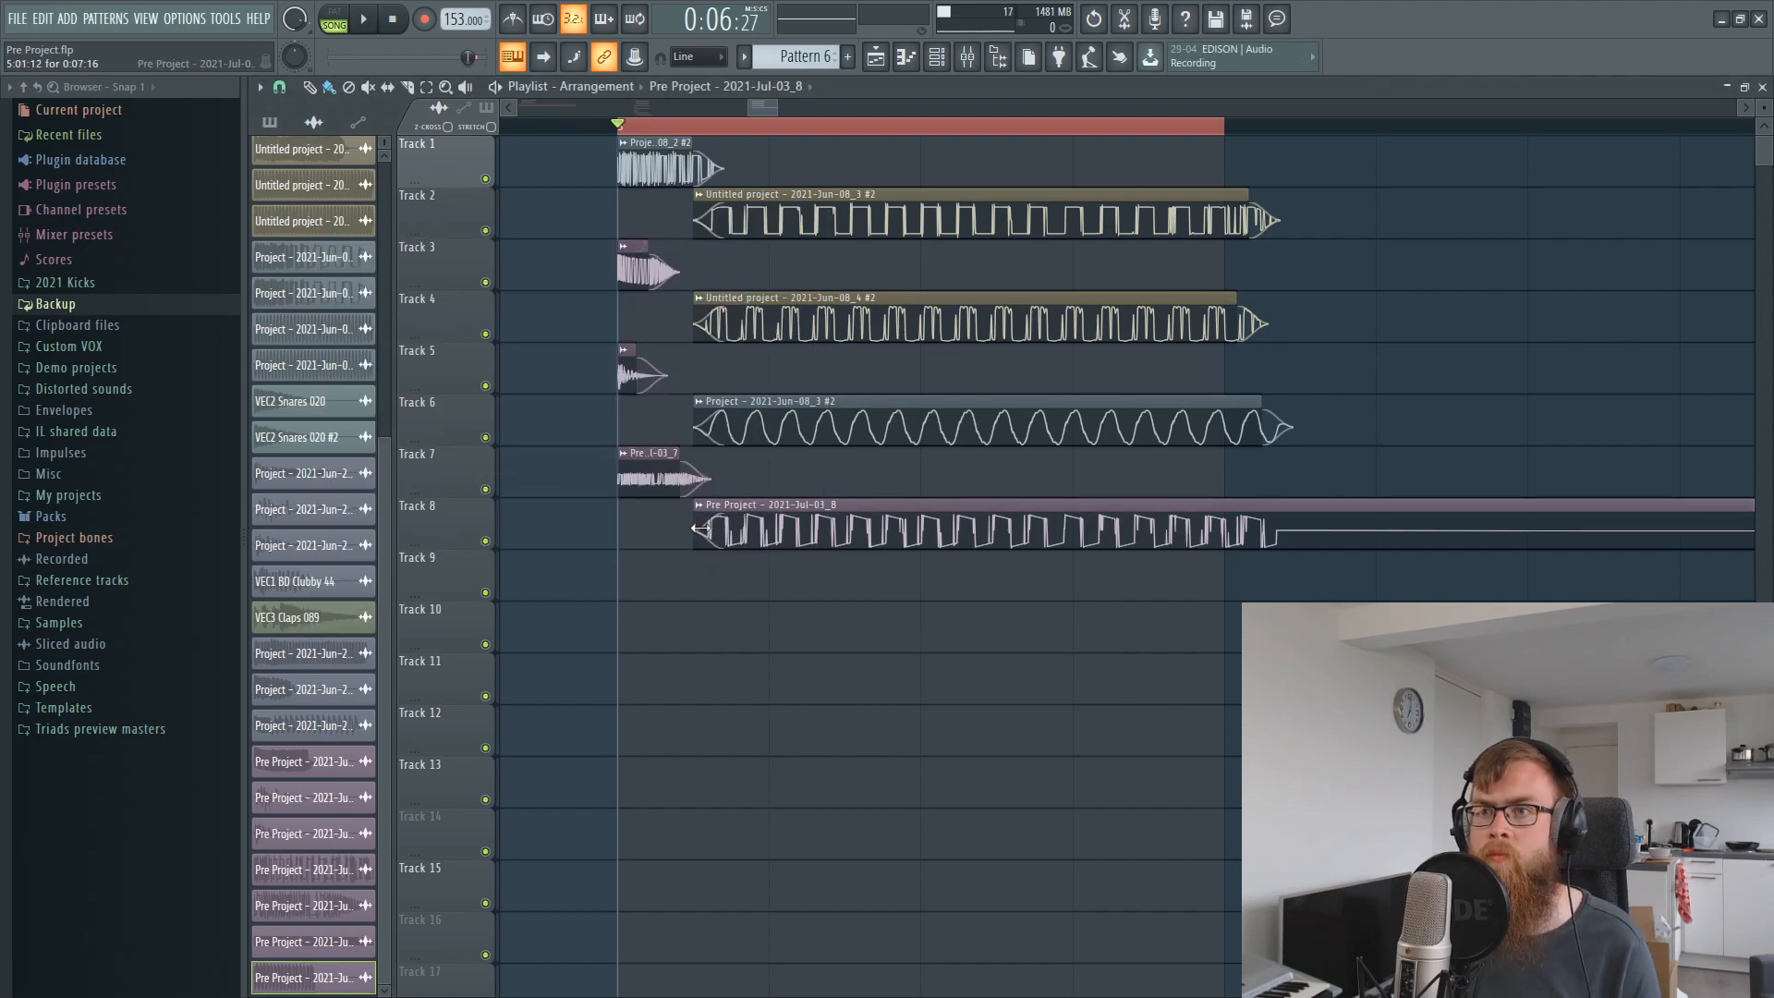
pyautogui.press('space')
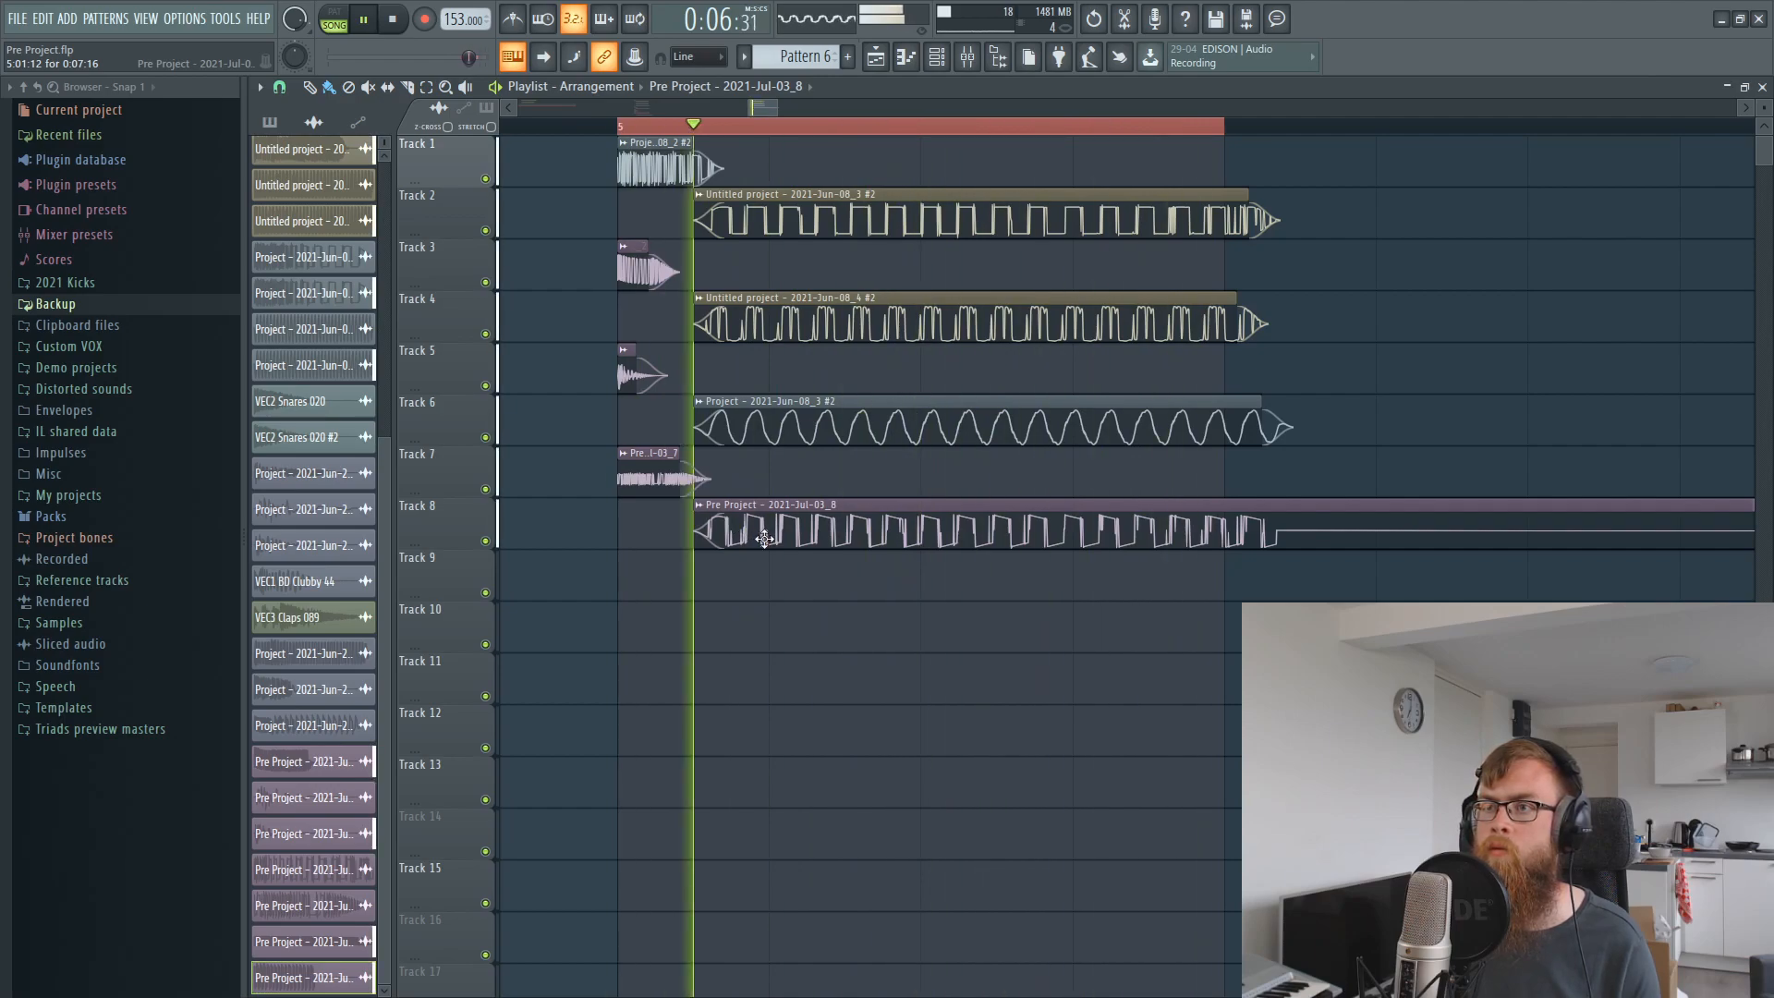
pyautogui.press('space')
pyautogui.press('space')
pyautogui.press('space')
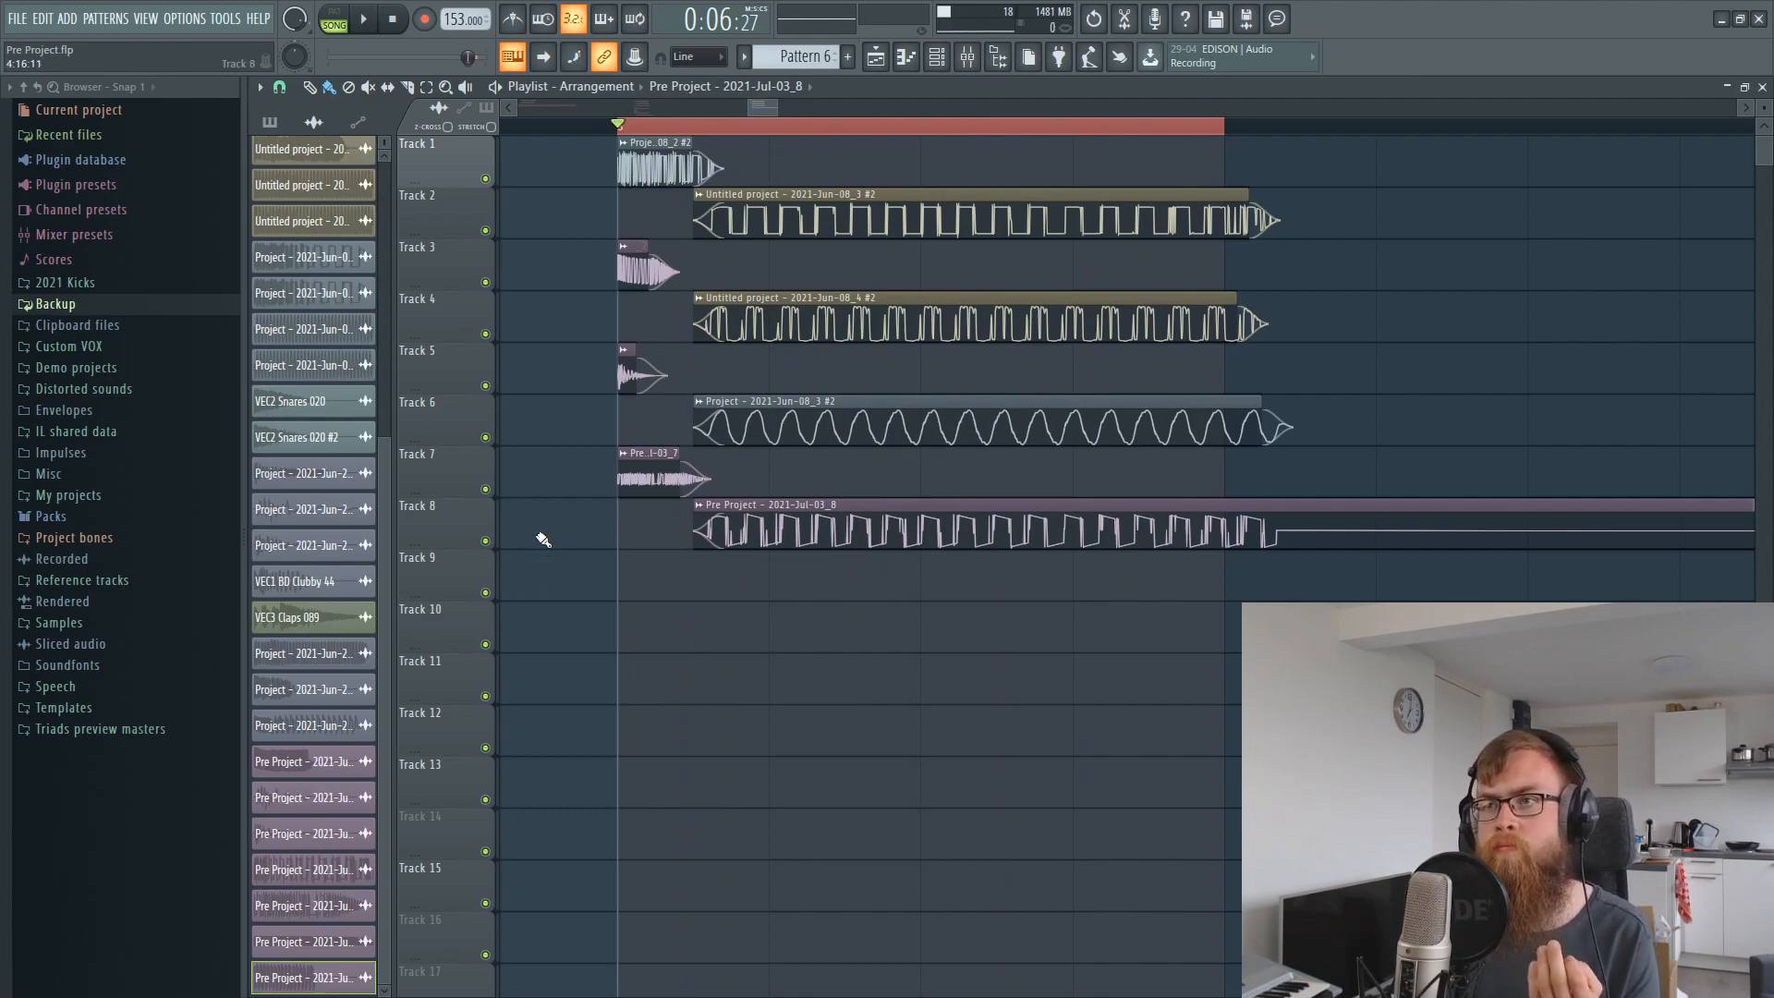
# Set the playlist loop range to cover the whole of bar 5, from the start of the kick.
pyautogui.scroll(-2, 1301, 127)
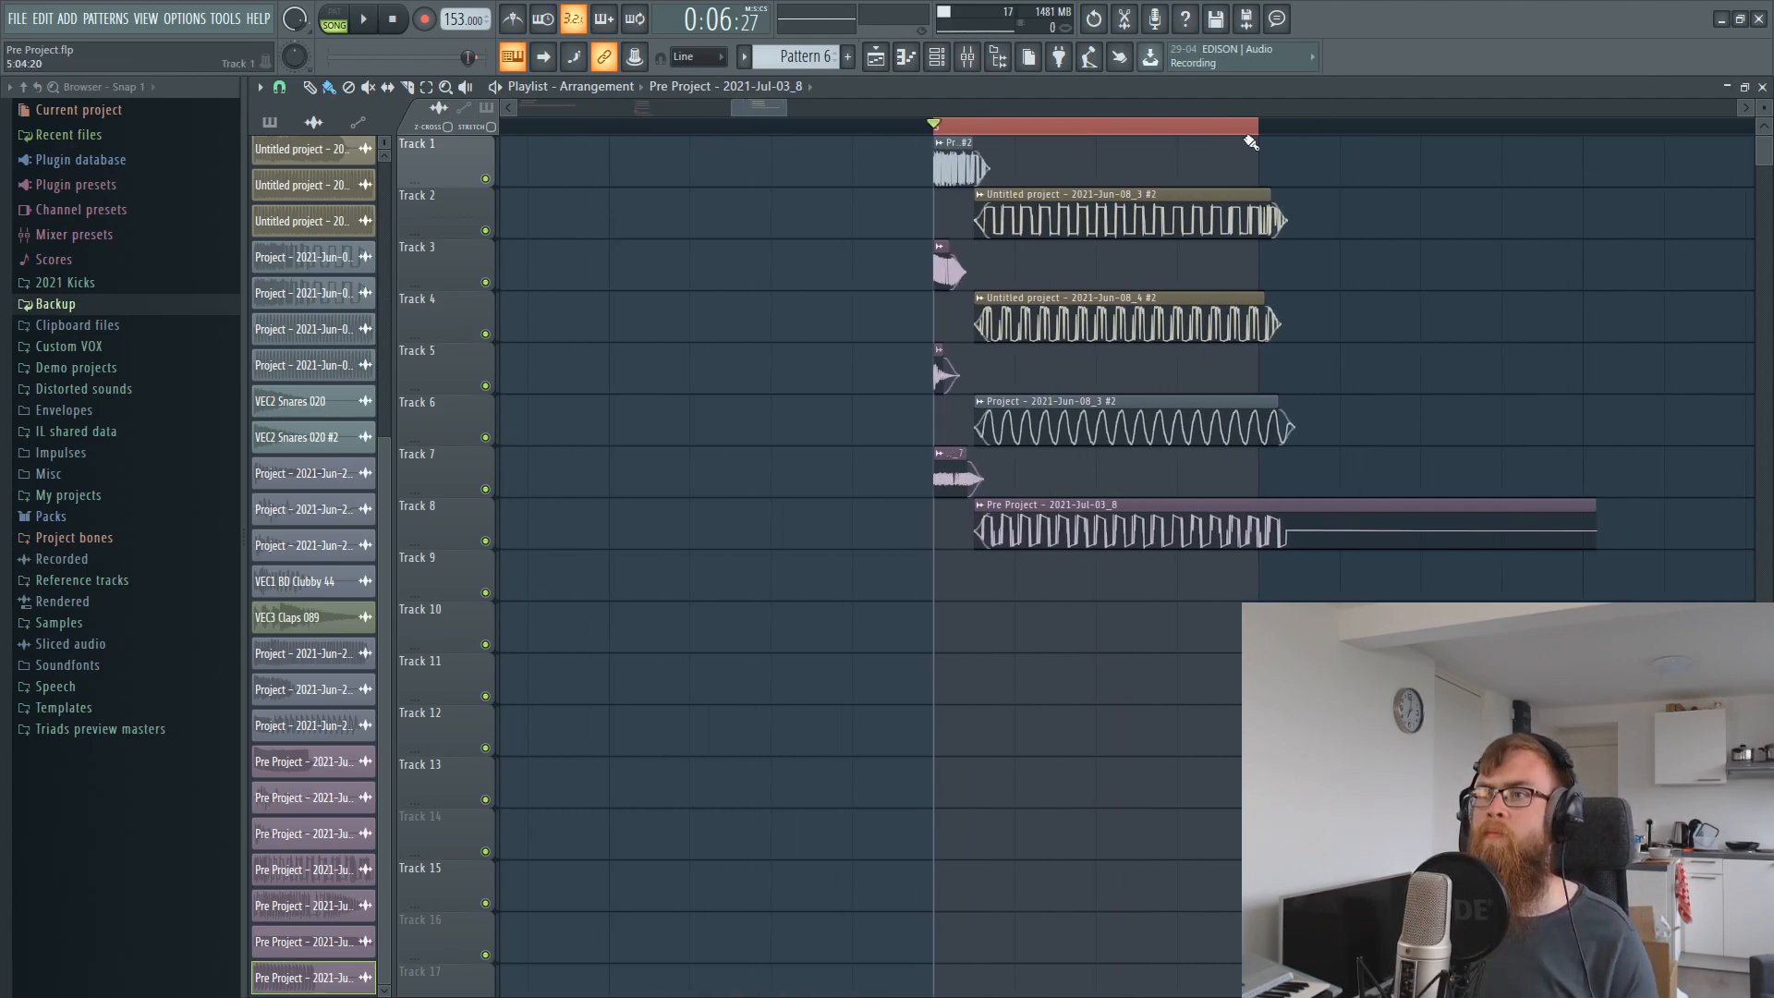
pyautogui.doubleClick(935, 127)
pyautogui.scroll(-2, 935, 129)
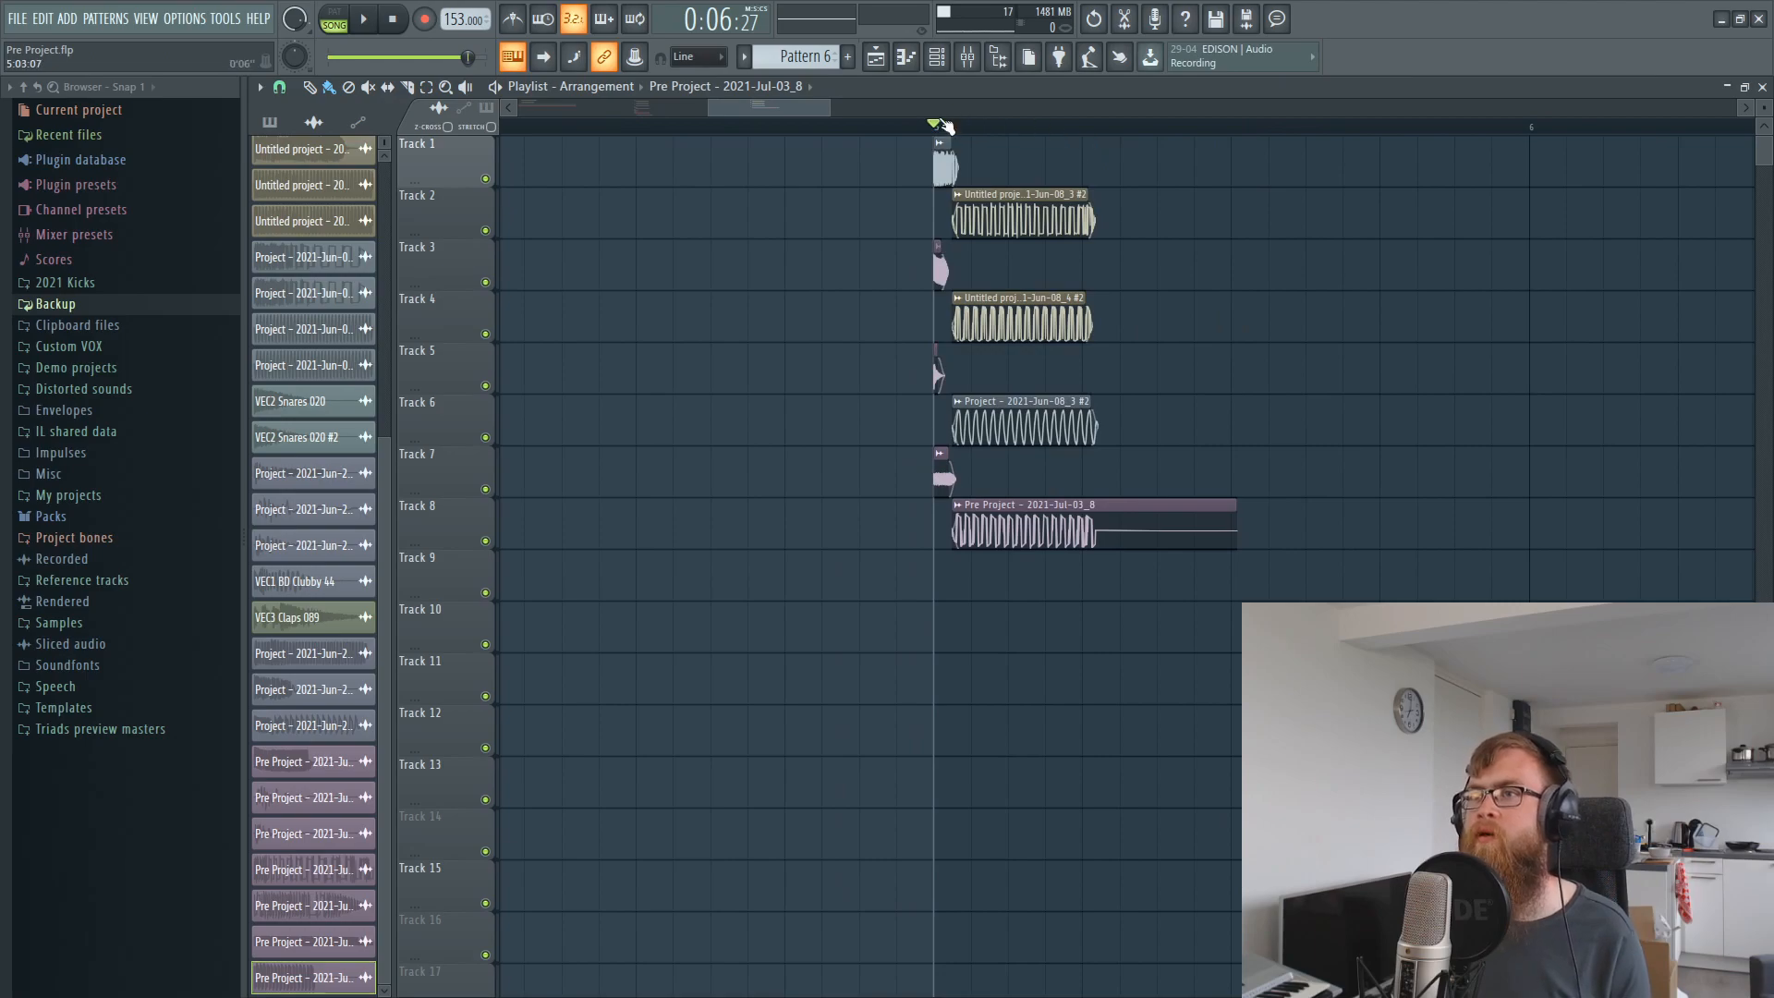
pyautogui.scroll(2, 939, 123)
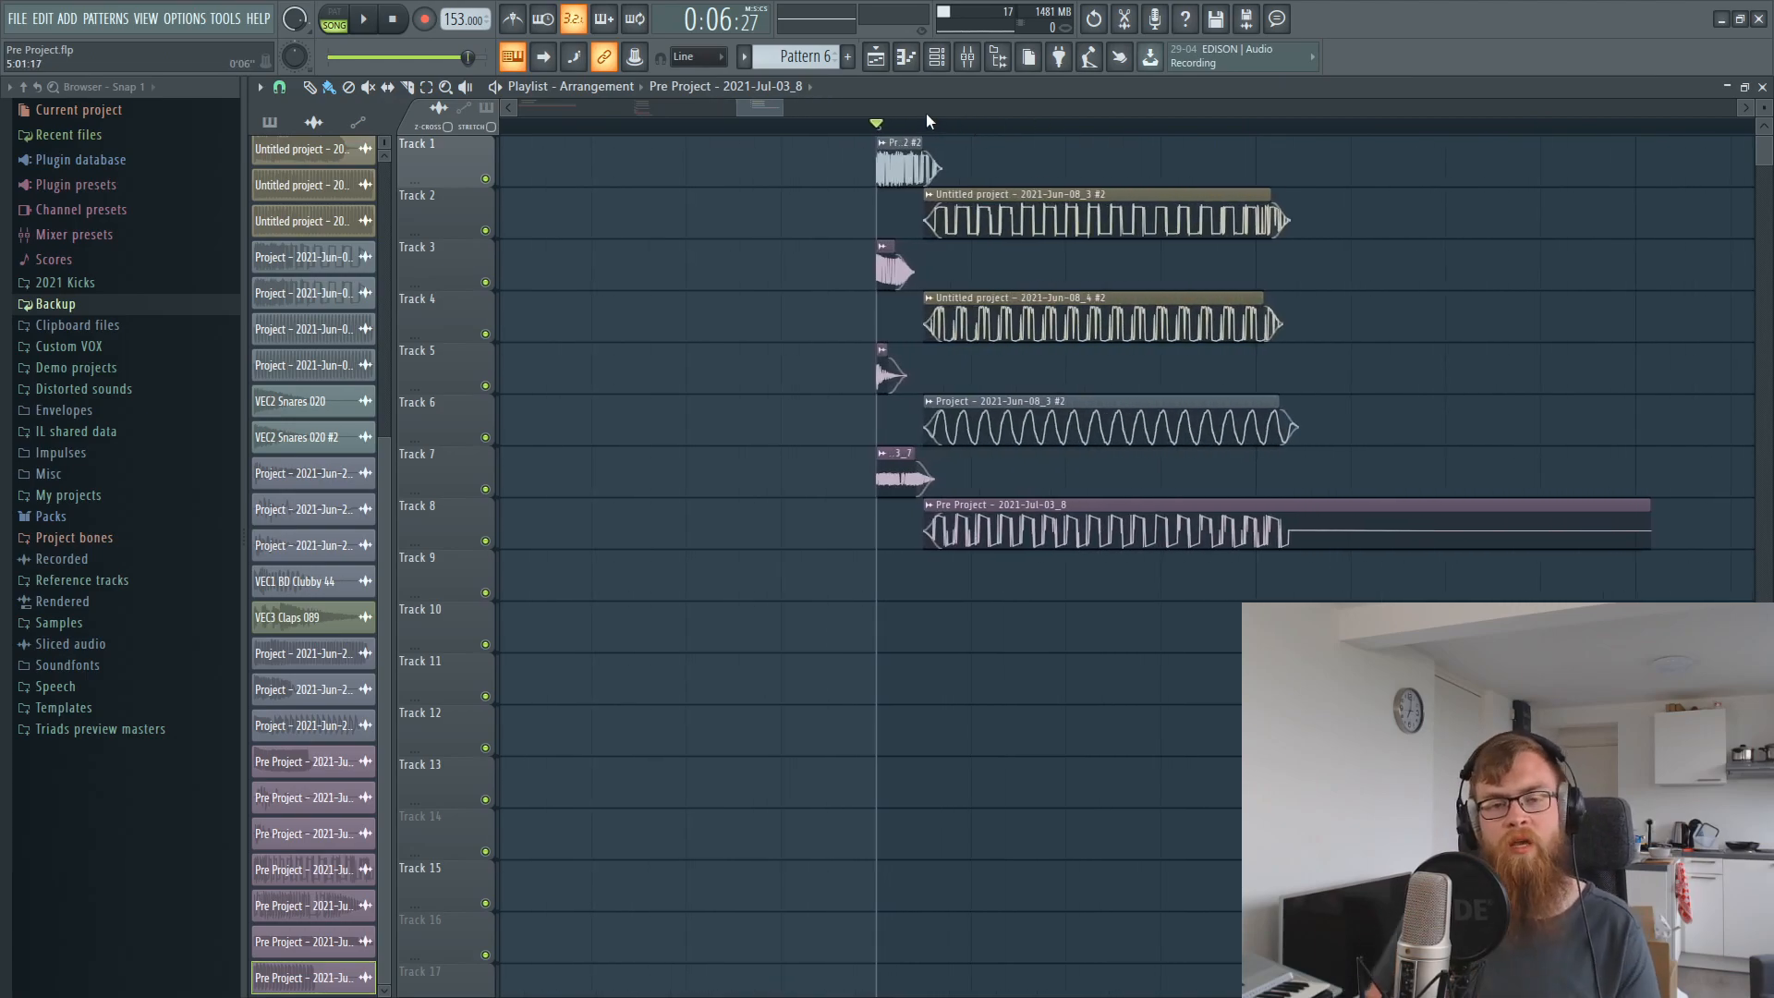
pyautogui.moveTo(879, 127); pyautogui.dragTo(1259, 185)
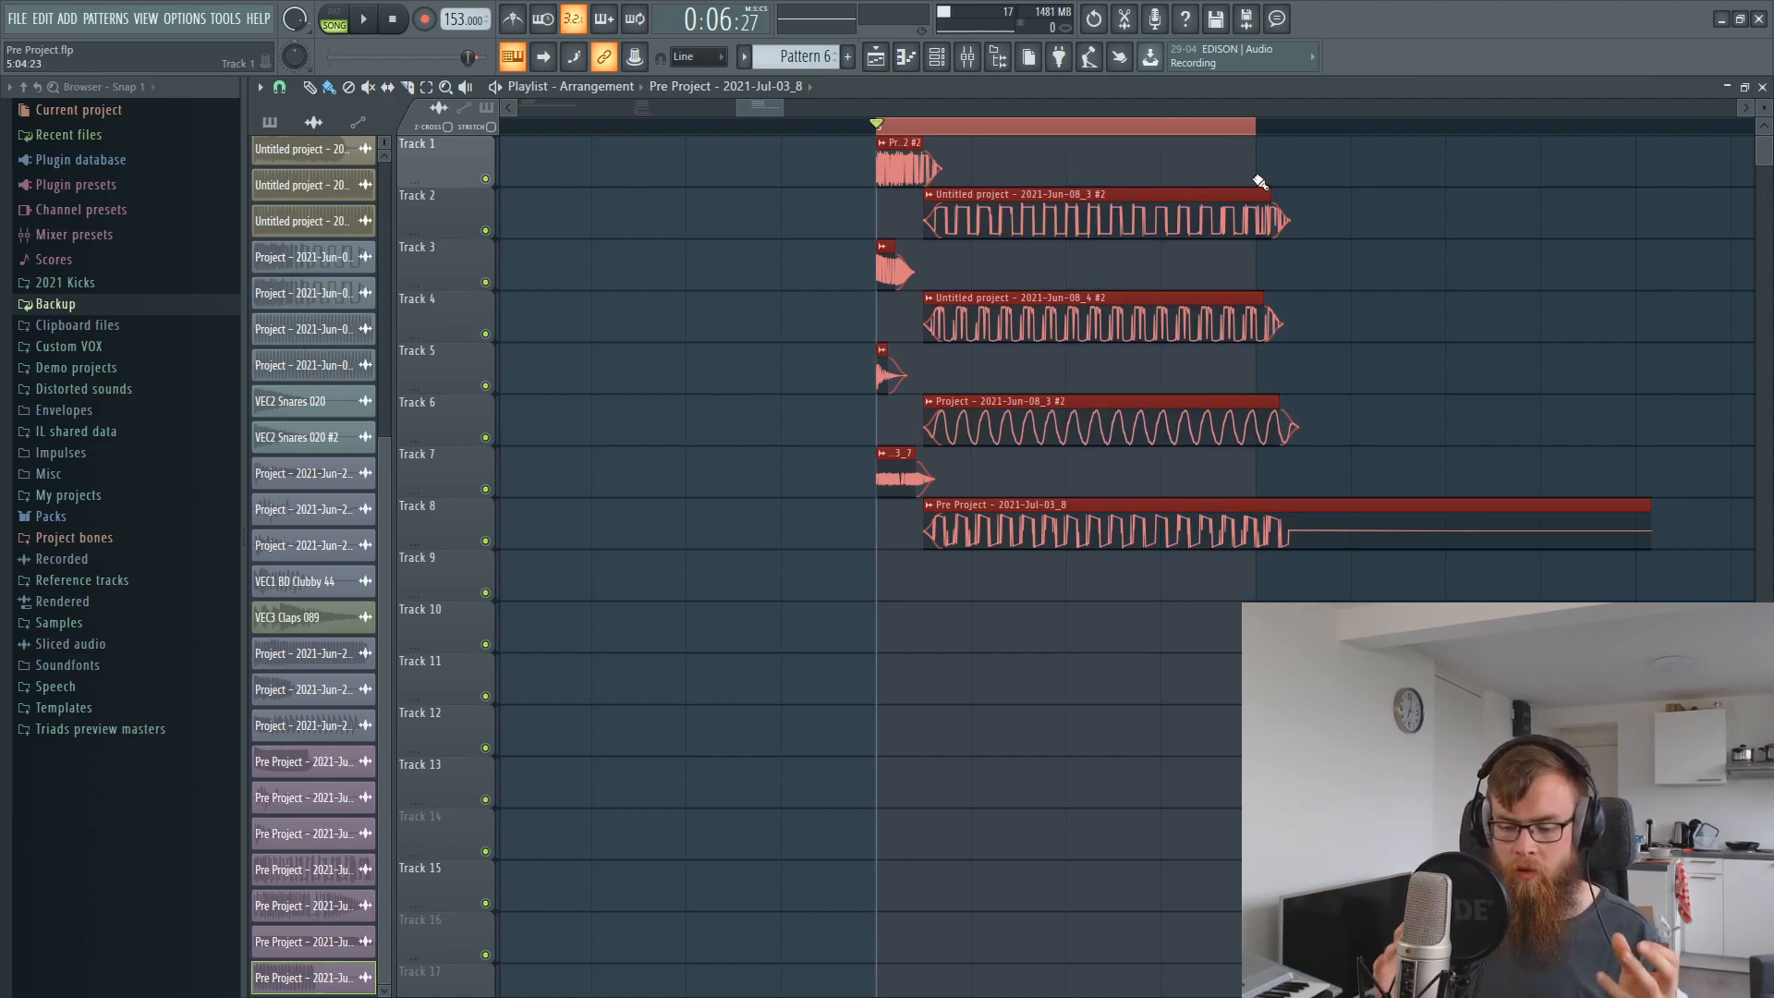
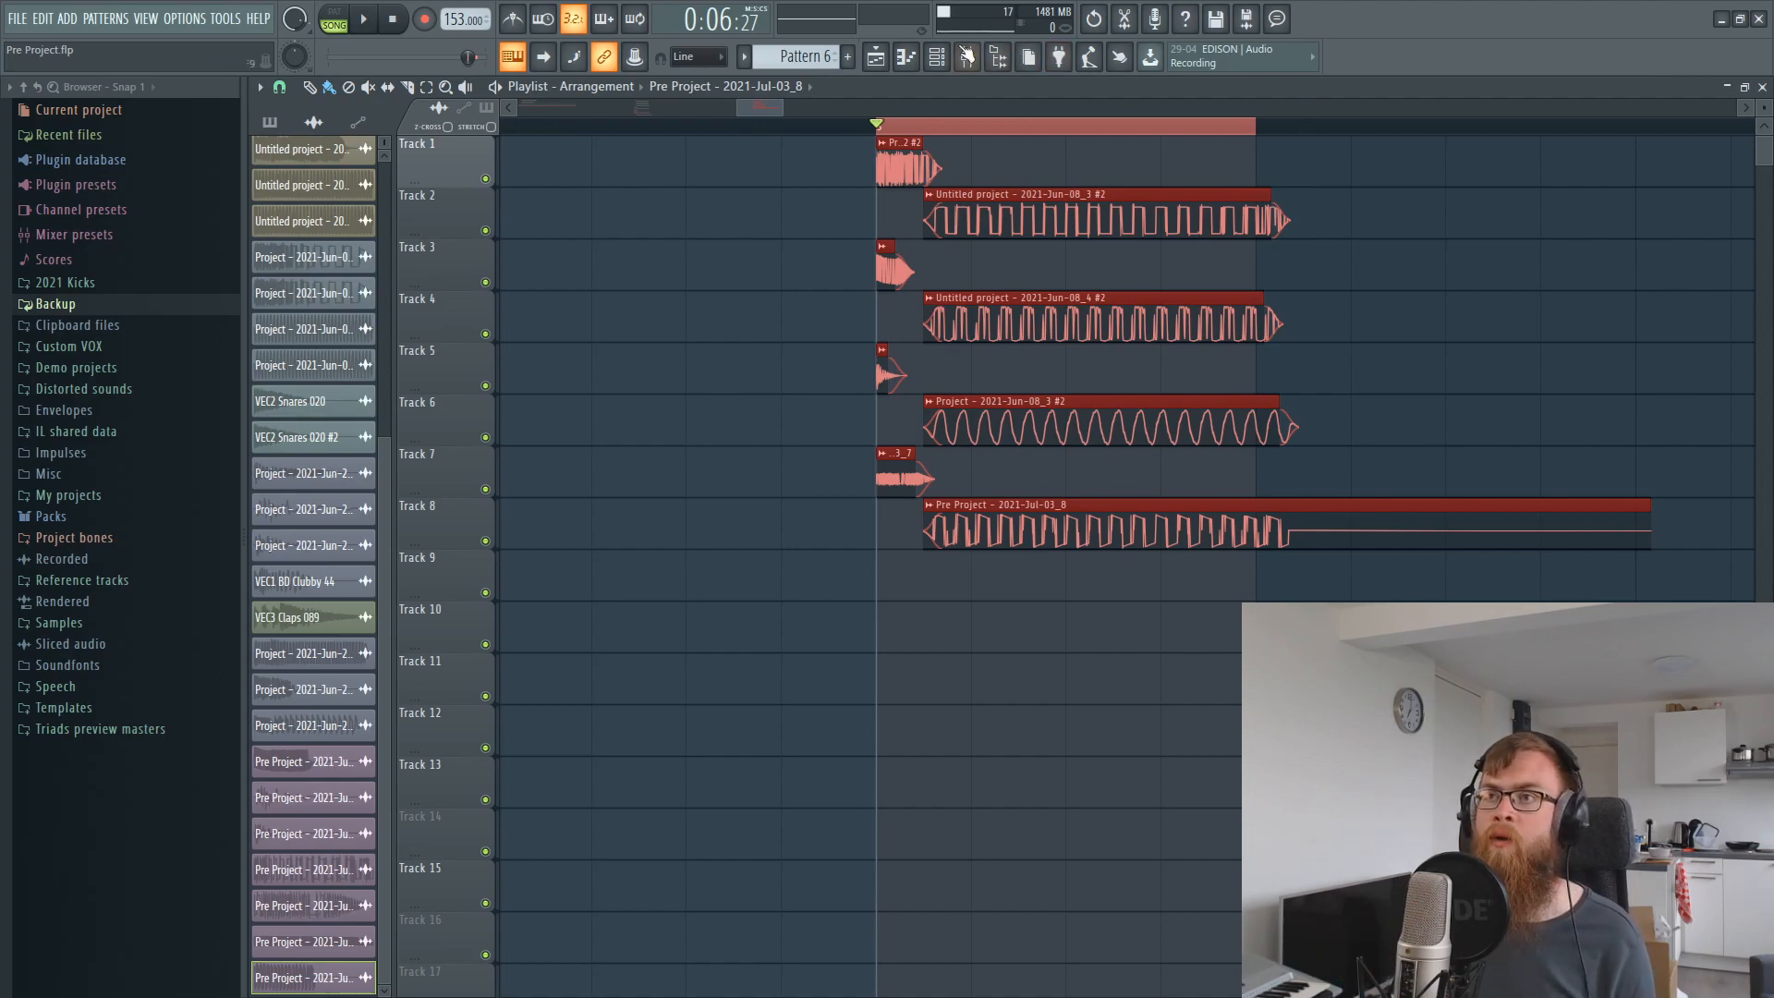
pyautogui.scroll(-3, 871, 136)
pyautogui.moveTo(1186, 133); pyautogui.dragTo(1478, 176)
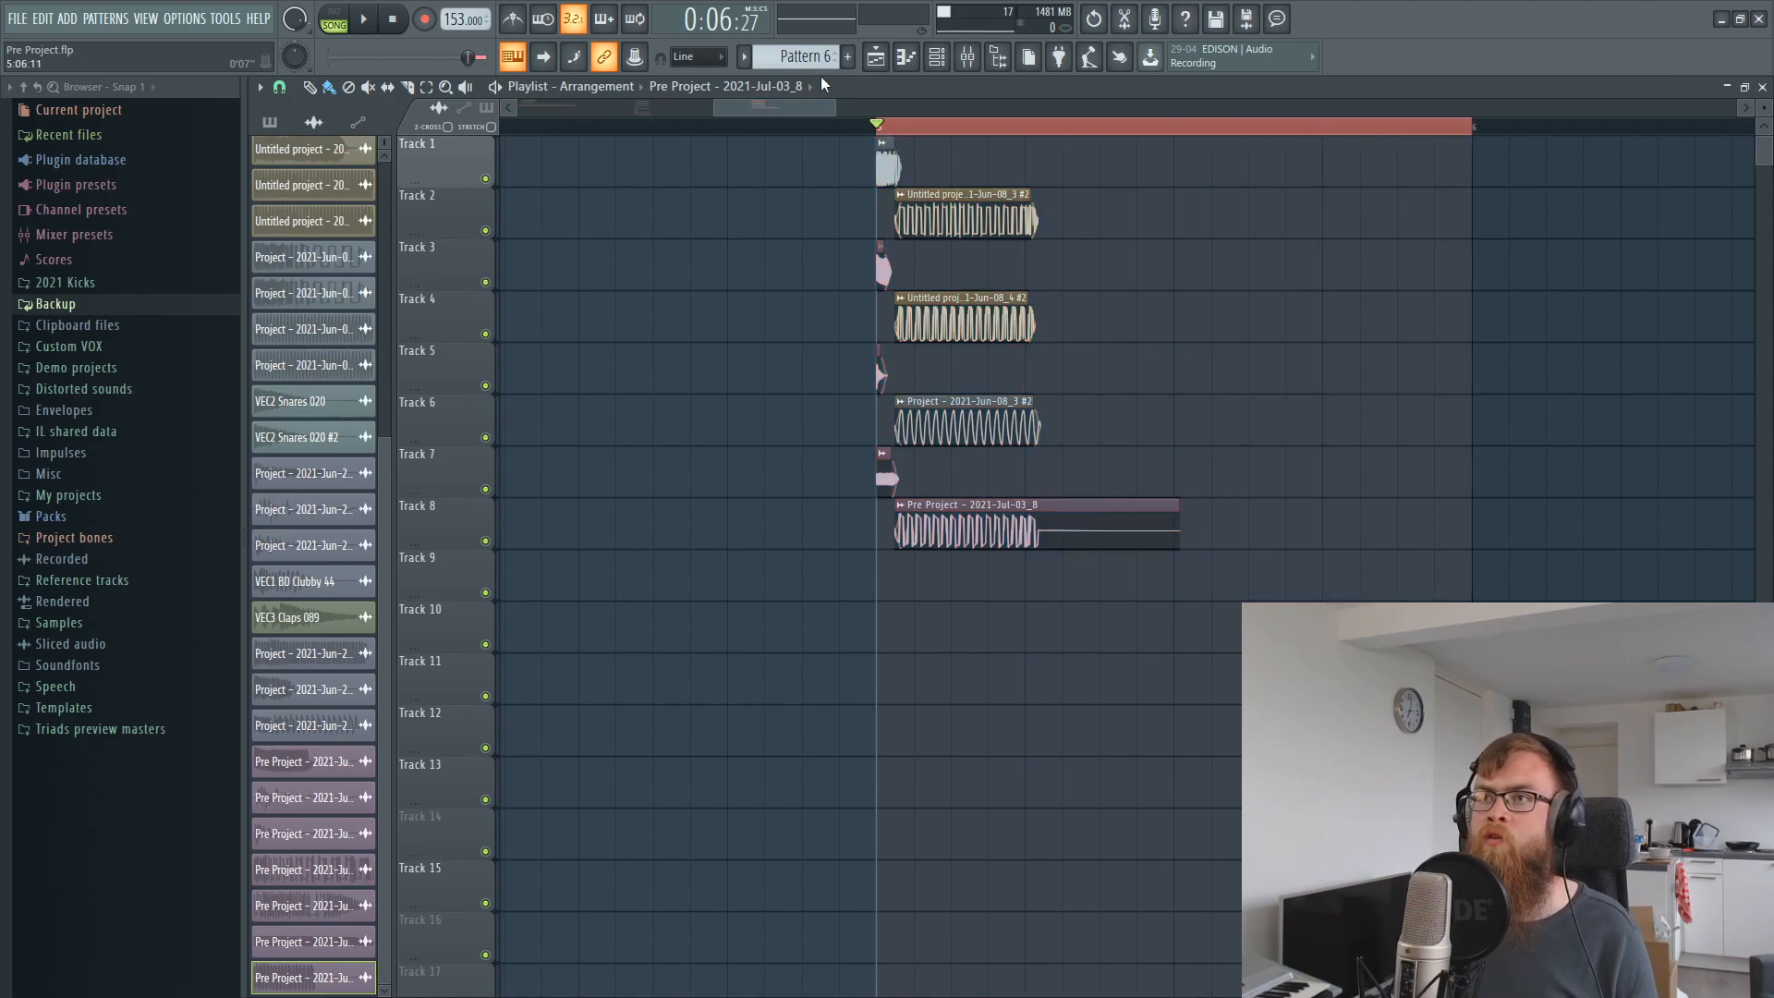
pyautogui.click(970, 59)
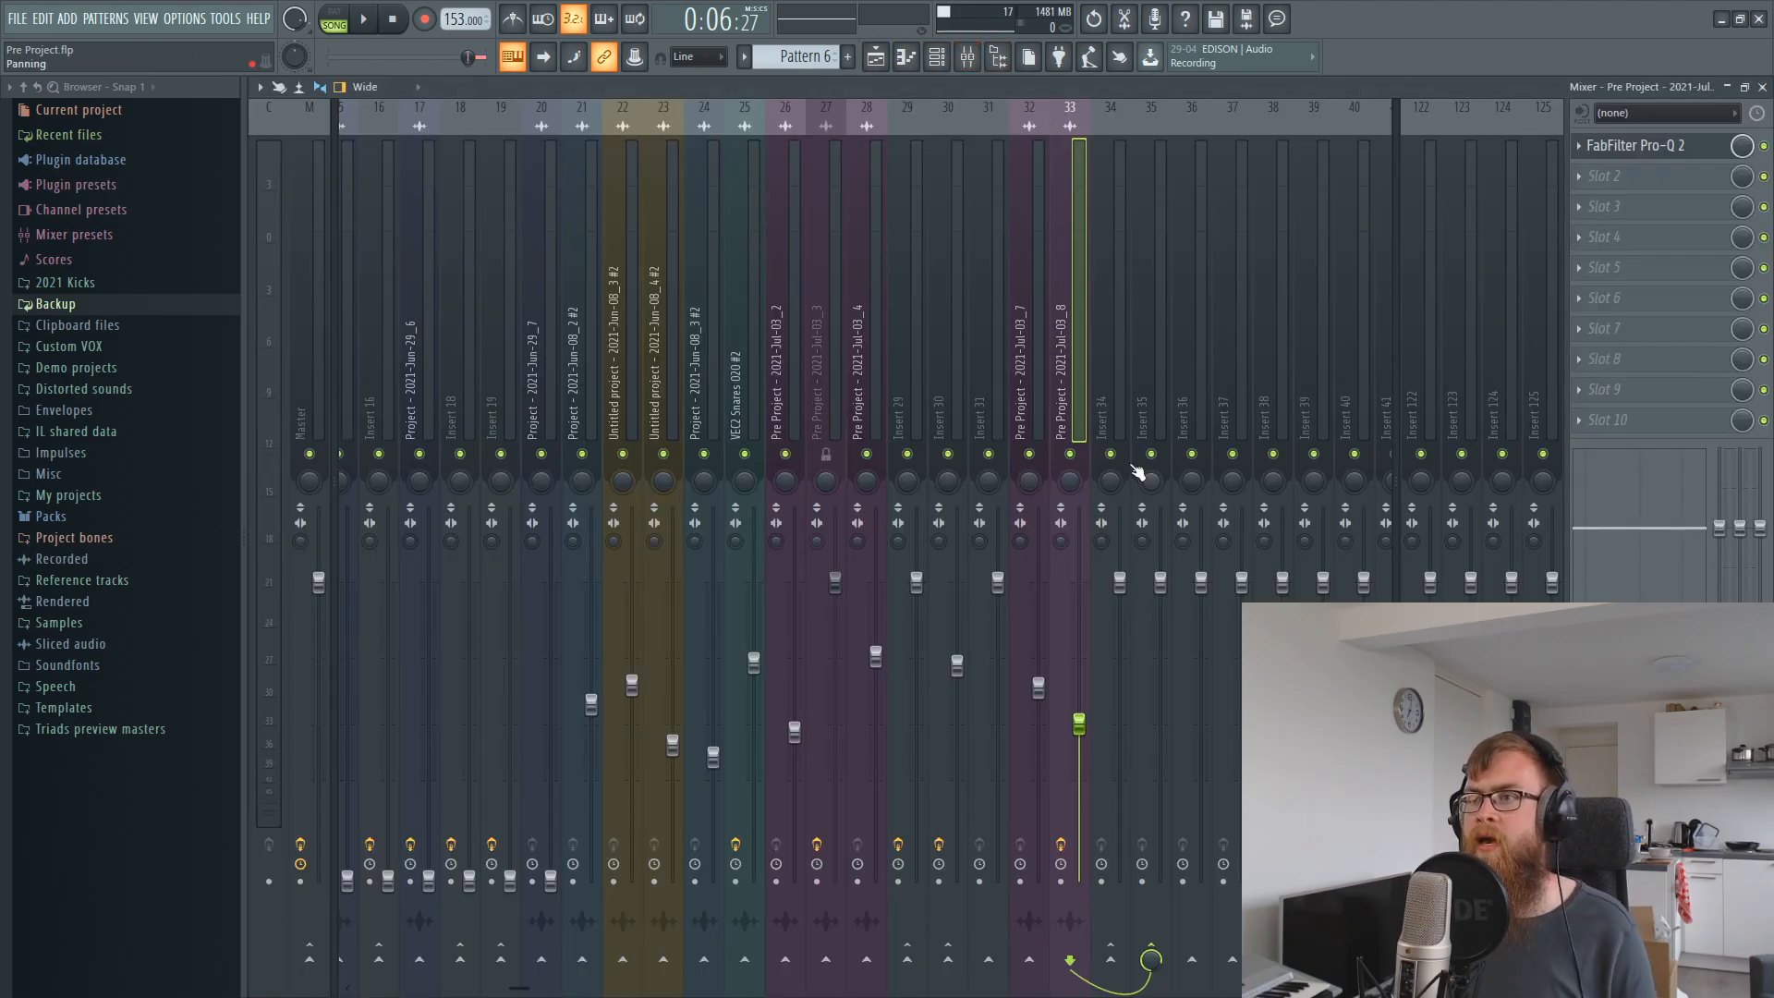
pyautogui.click(875, 57)
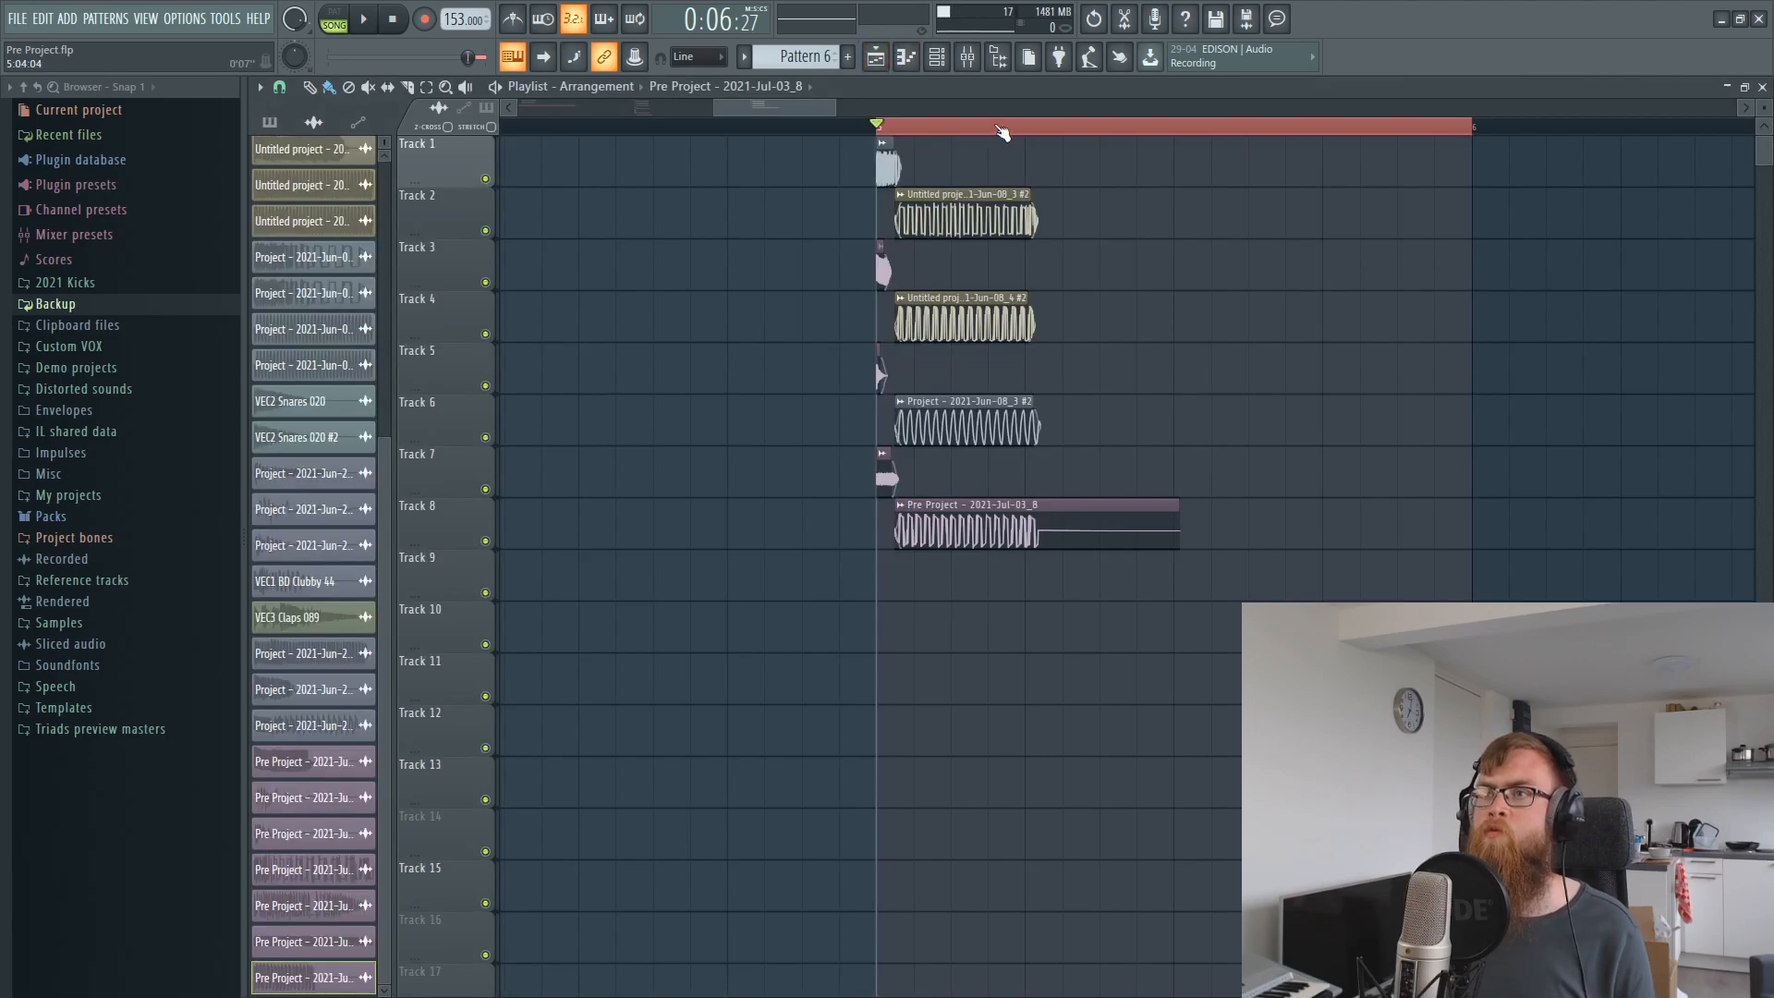
pyautogui.scroll(5, 998, 133)
pyautogui.moveTo(1077, 577); pyautogui.dragTo(1144, 181)
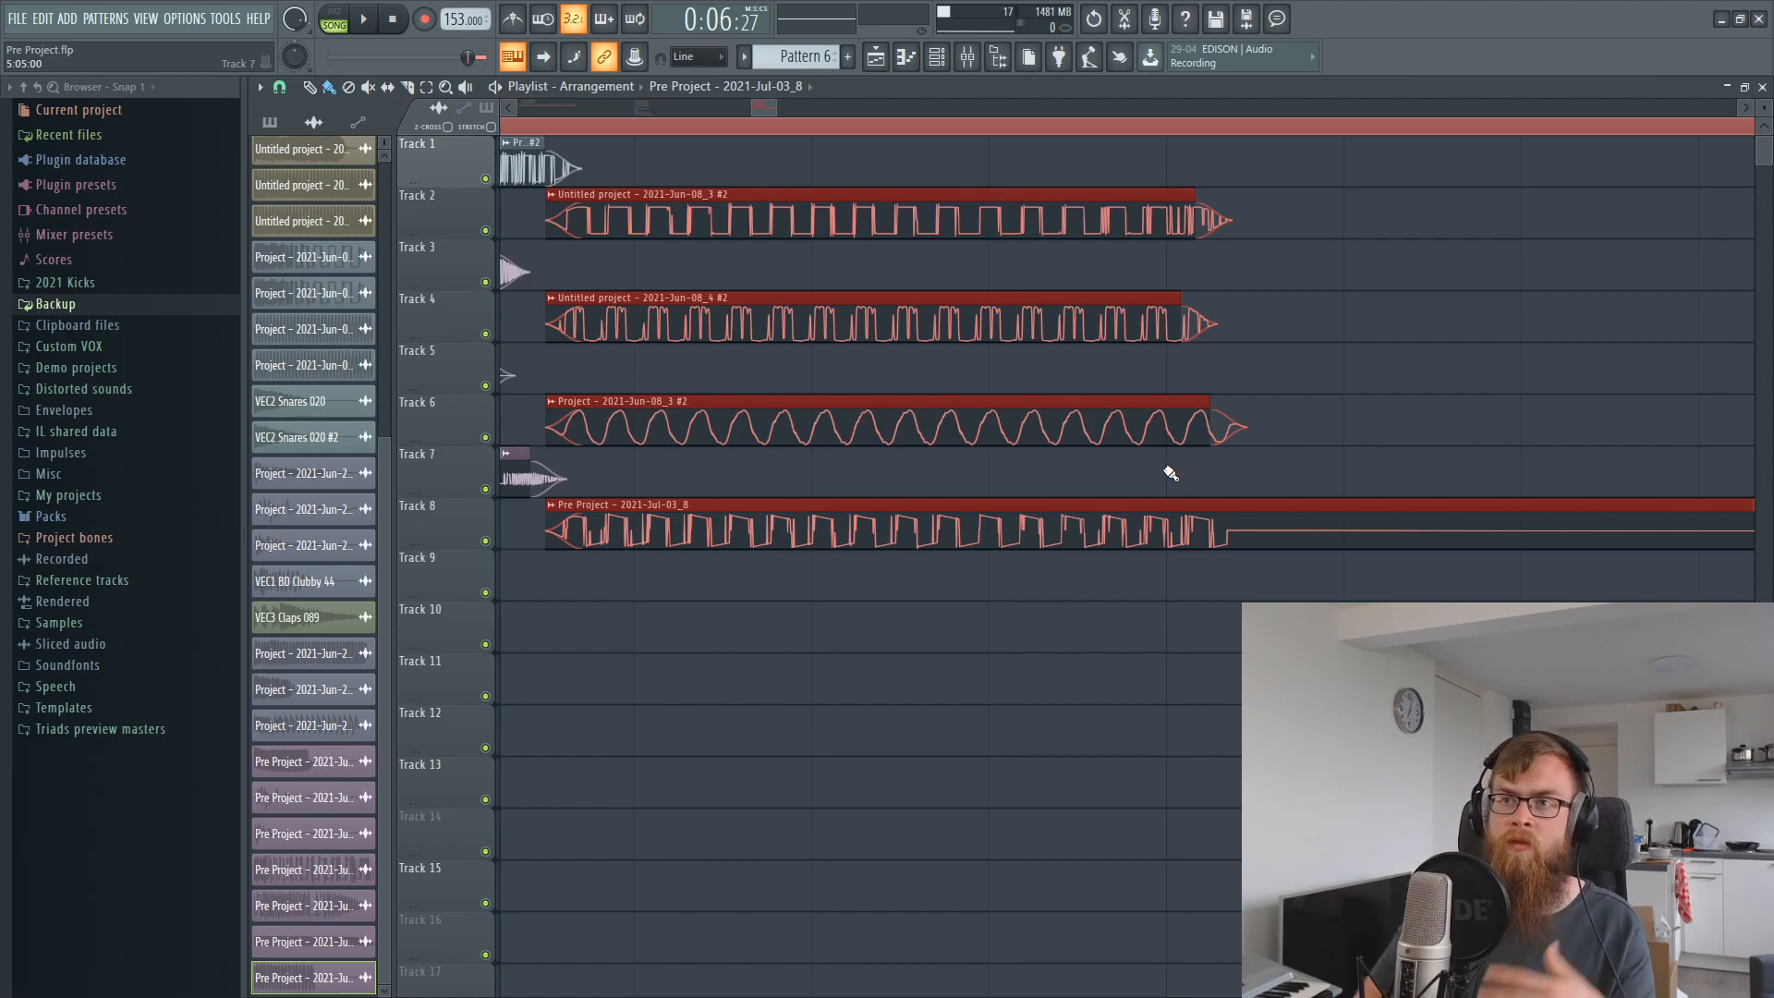
pyautogui.keyDown('ctrl'); pyautogui.click(1343, 274); pyautogui.keyUp('ctrl')
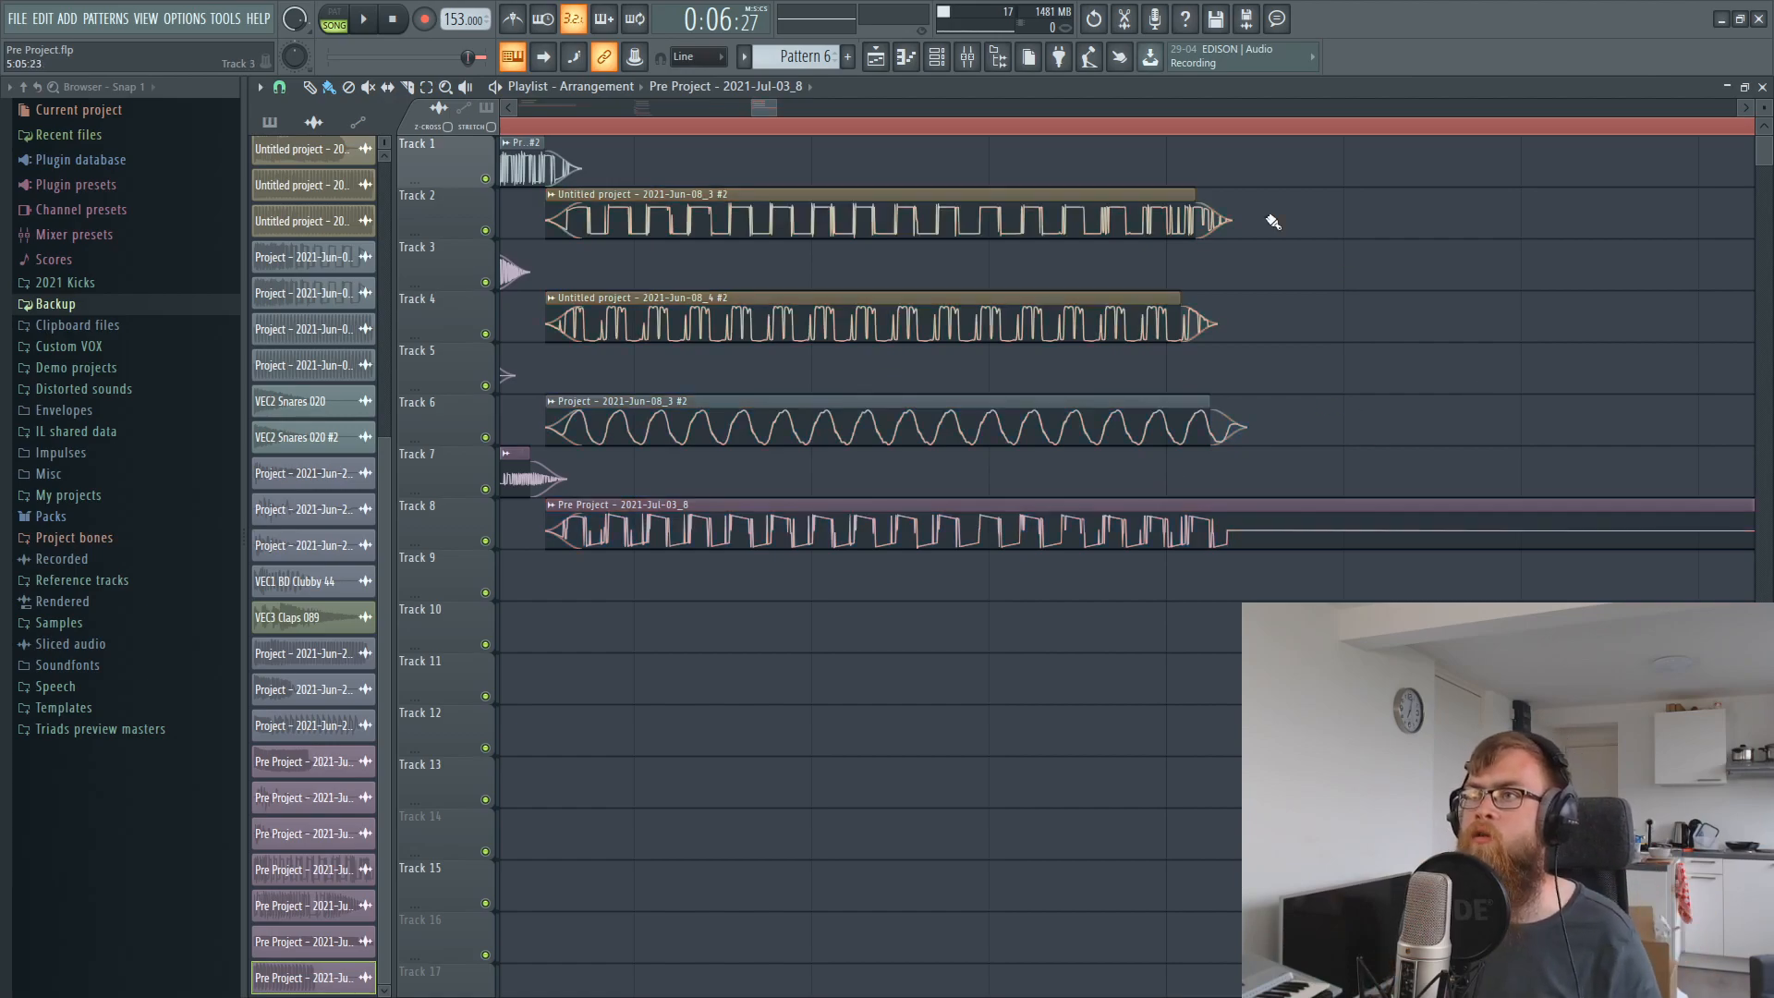
# Record the combined tail layers from the master in Edison and place the recording on playlist track 2 around the start of bar 6.
pyautogui.click(1126, 20)
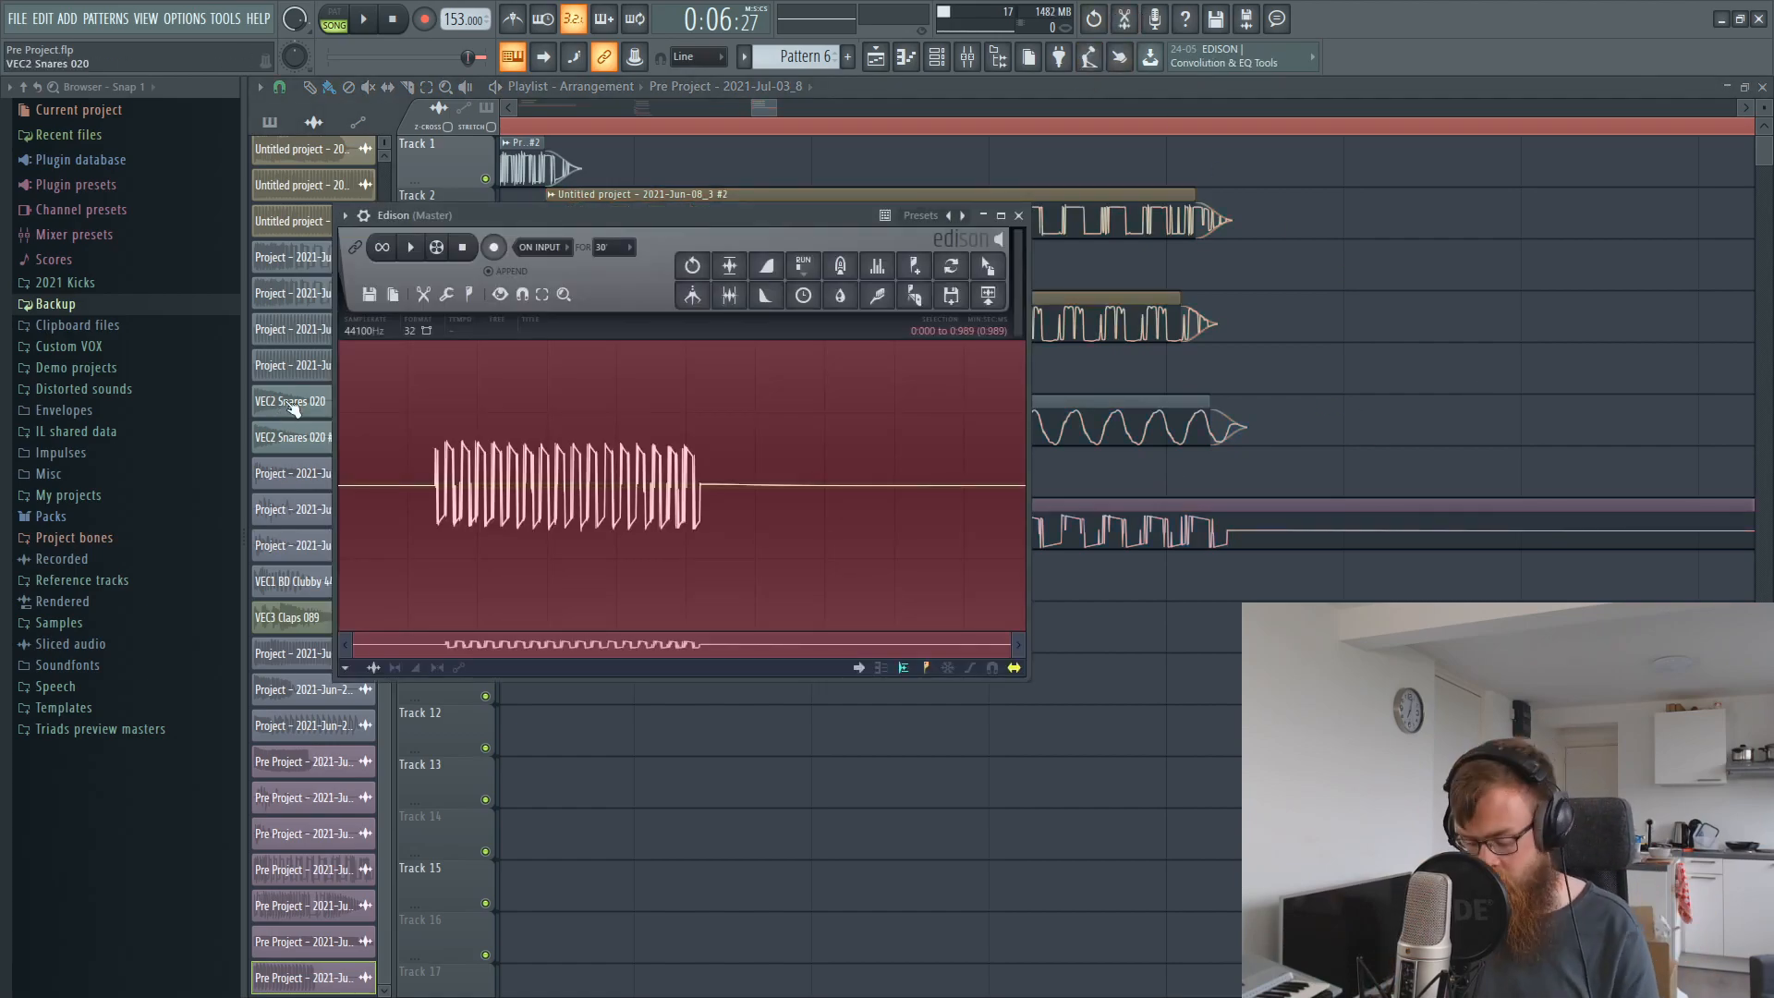
pyautogui.click(381, 26)
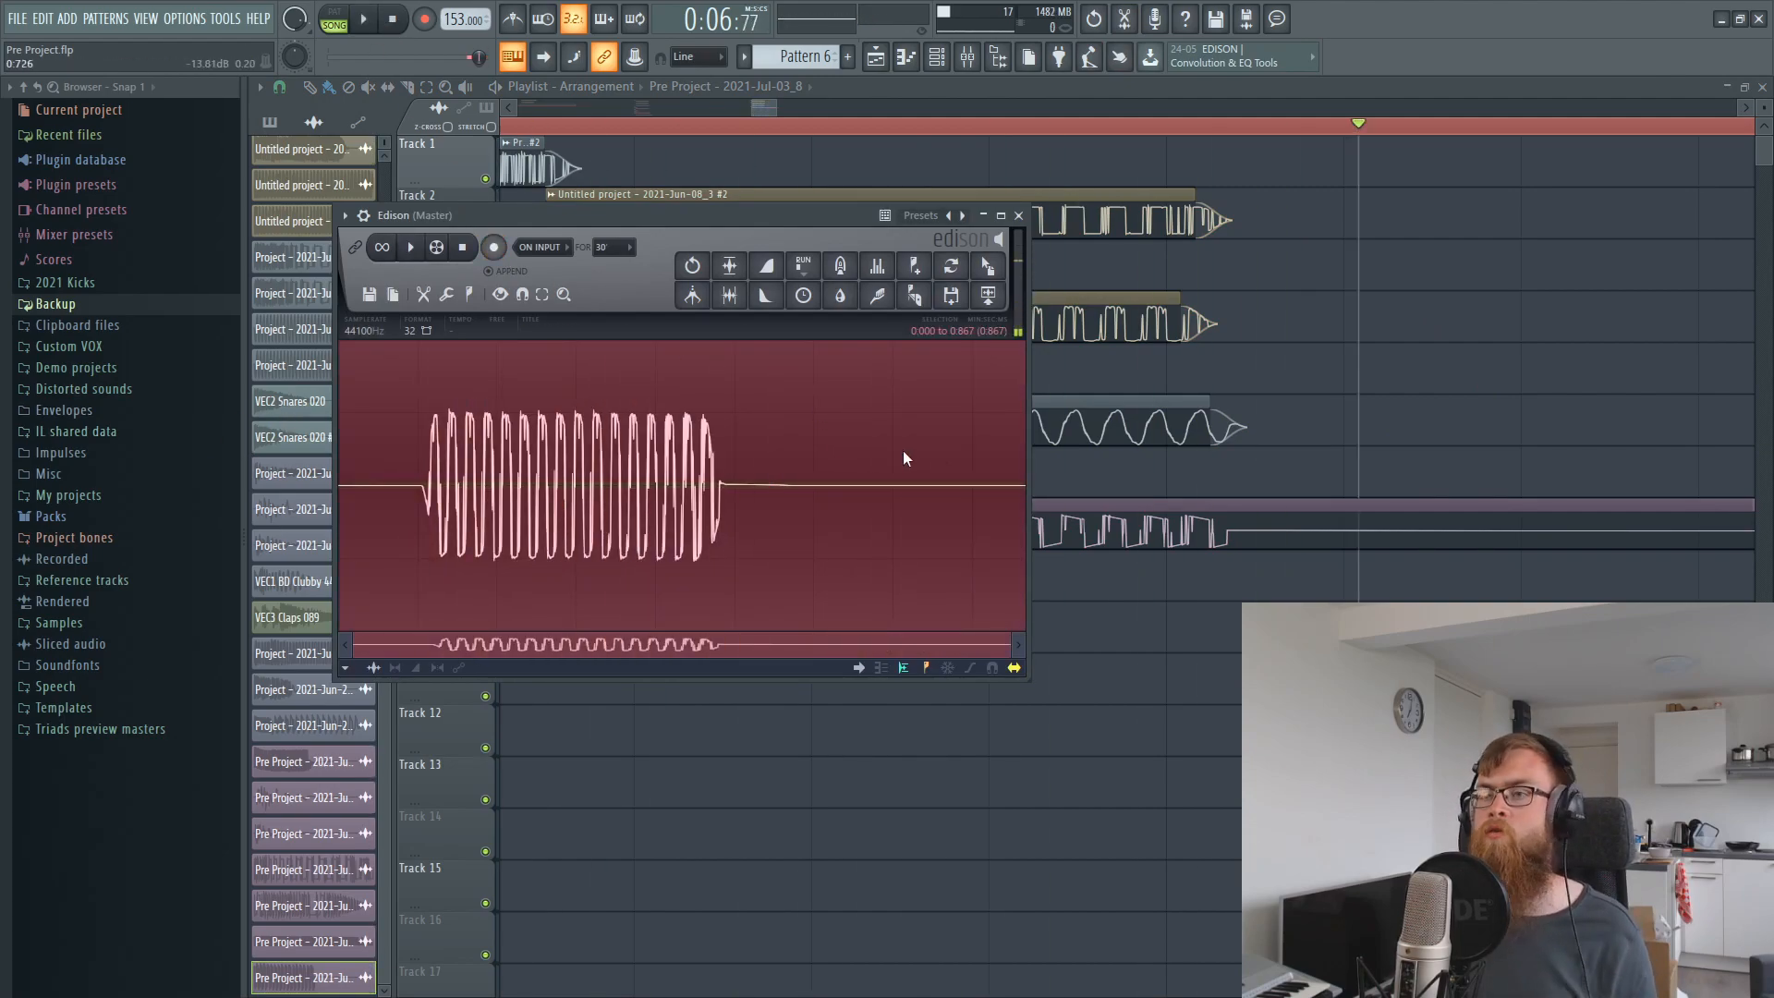
pyautogui.moveTo(987, 266); pyautogui.dragTo(572, 636)
pyautogui.scroll(-3, 770, 153)
pyautogui.moveTo(926, 584); pyautogui.dragTo(1746, 571)
pyautogui.rightClick(1312, 574)
pyautogui.rightClick(1653, 580)
pyautogui.moveTo(997, 623); pyautogui.dragTo(1579, 245)
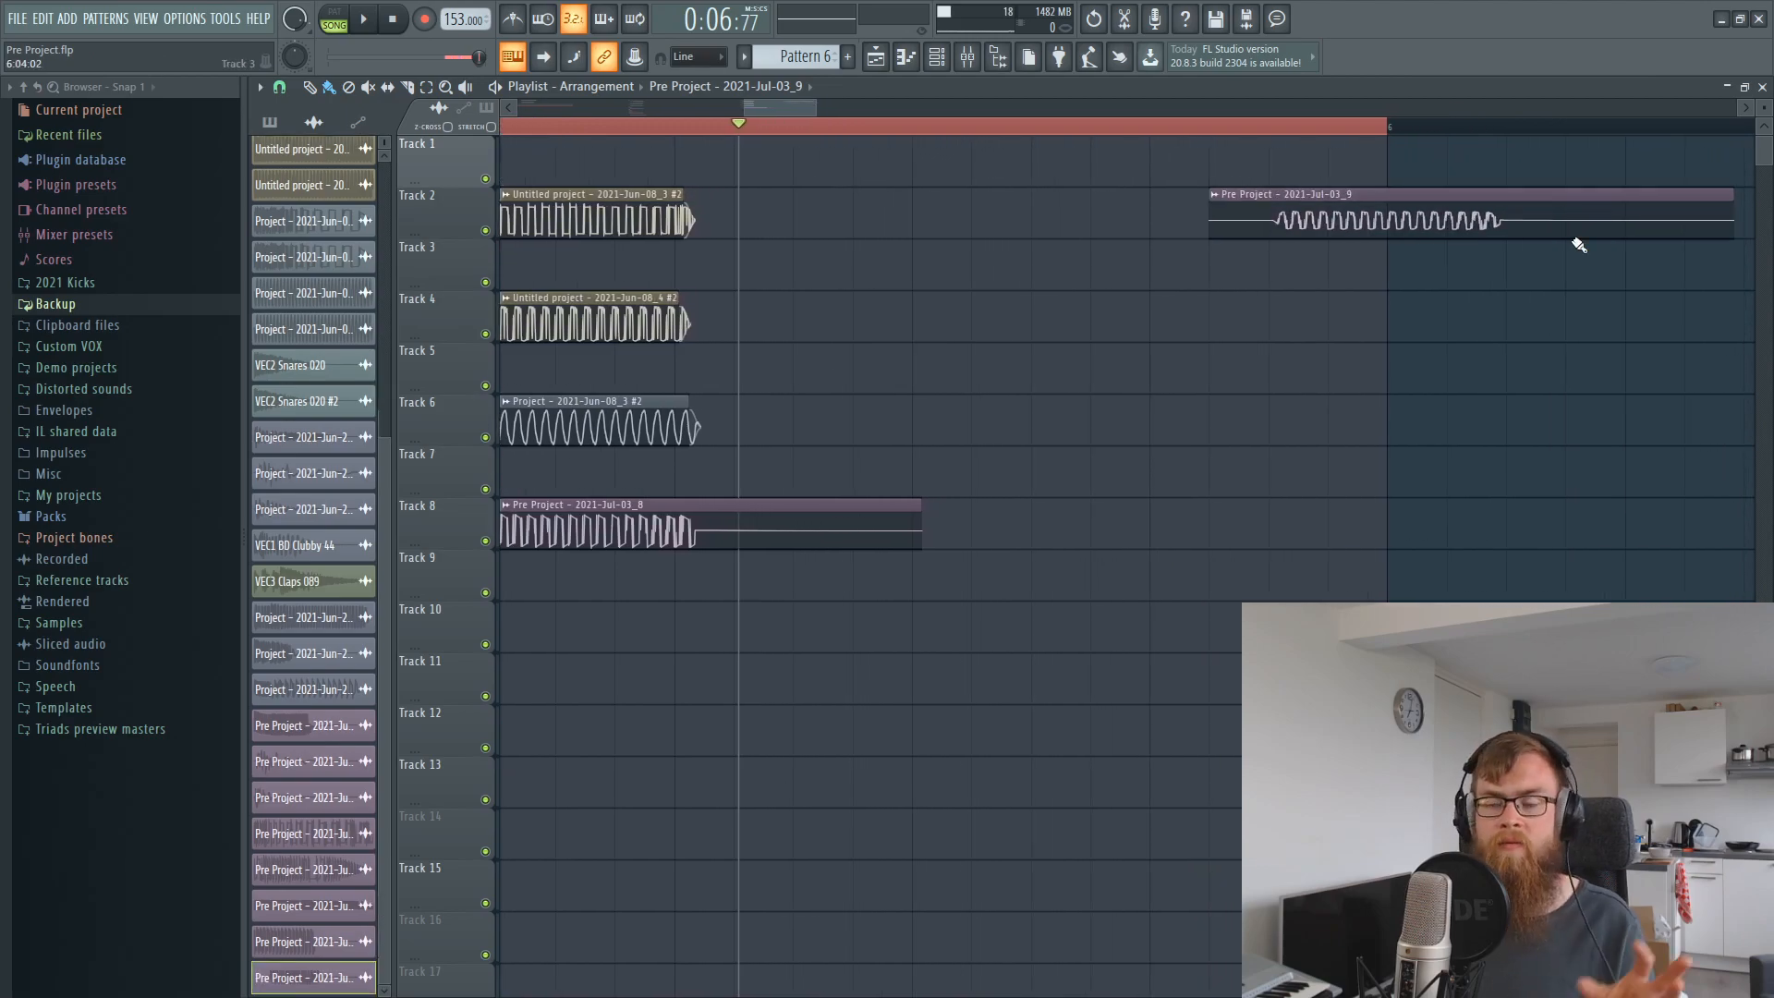
# Raise the trim of the recorded tail sample to cut away the silence before its waveform.
pyautogui.doubleClick(1517, 231)
pyautogui.moveTo(825, 495); pyautogui.dragTo(824, 488)
pyautogui.rightClick(1295, 432)
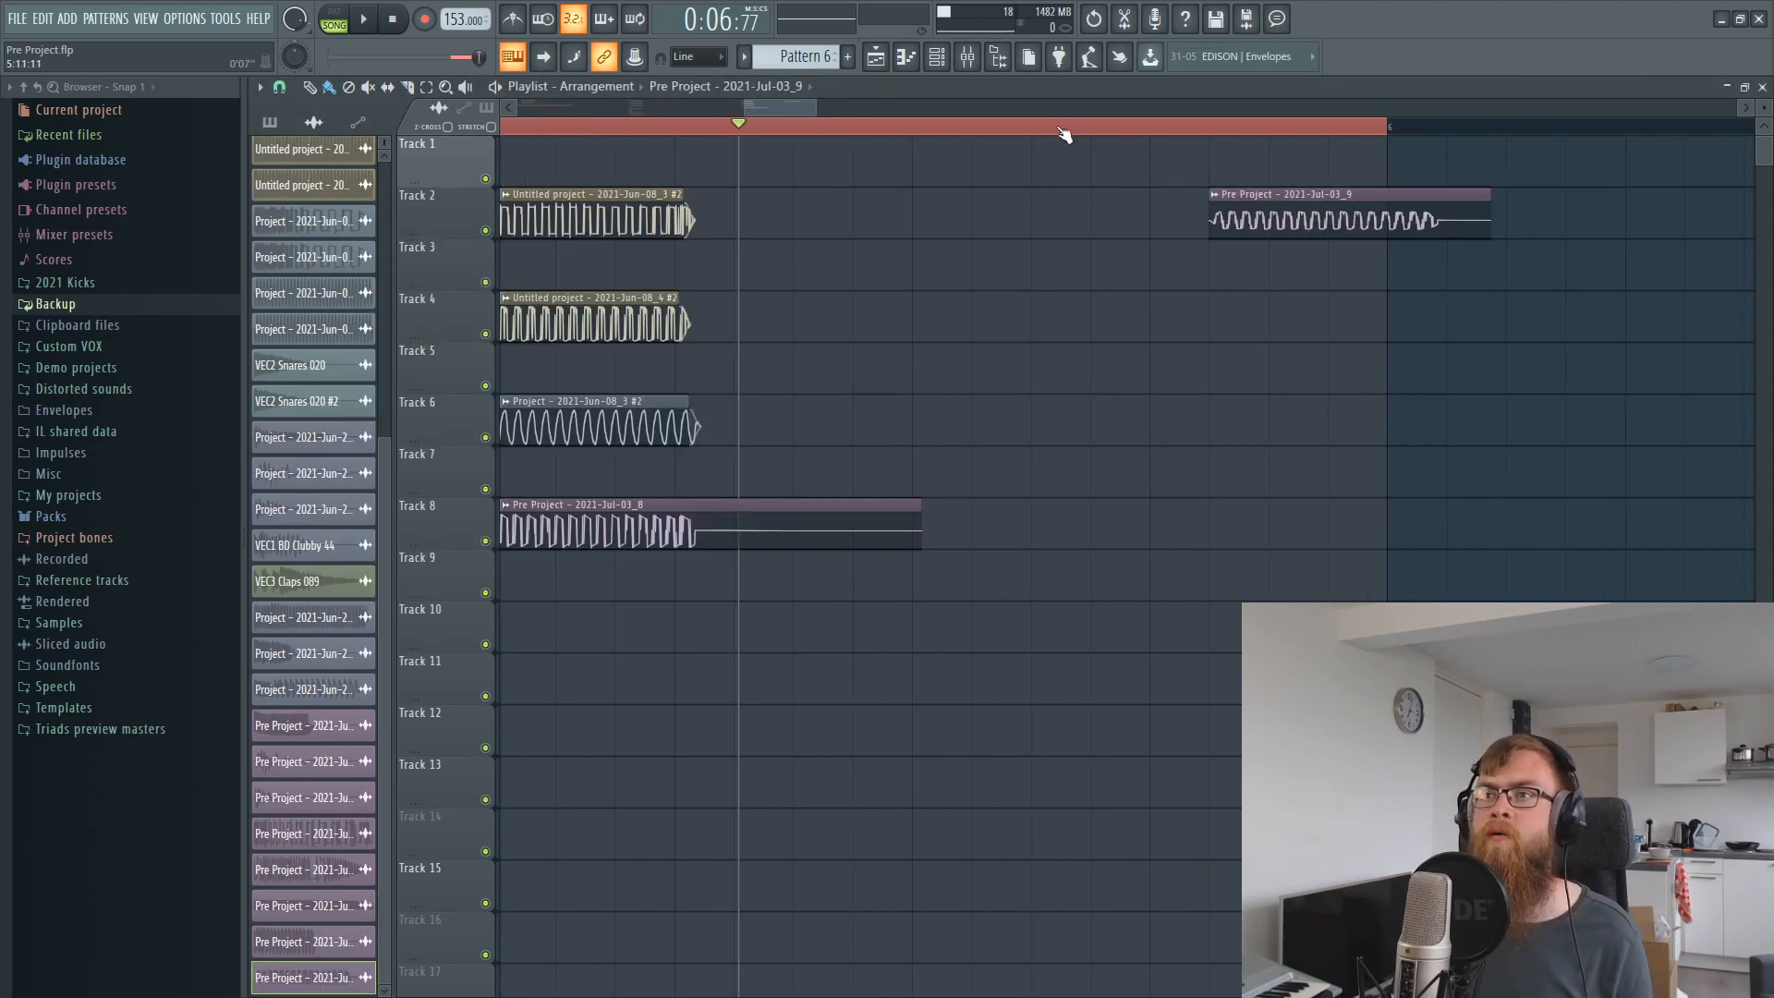
# Copy the punch clips on tracks 1, 3, 5 and 7 to the start of bar 6 and loop that bar's first beat.
pyautogui.scroll(-3, 1059, 135)
pyautogui.moveTo(680, 461); pyautogui.dragTo(728, 152)
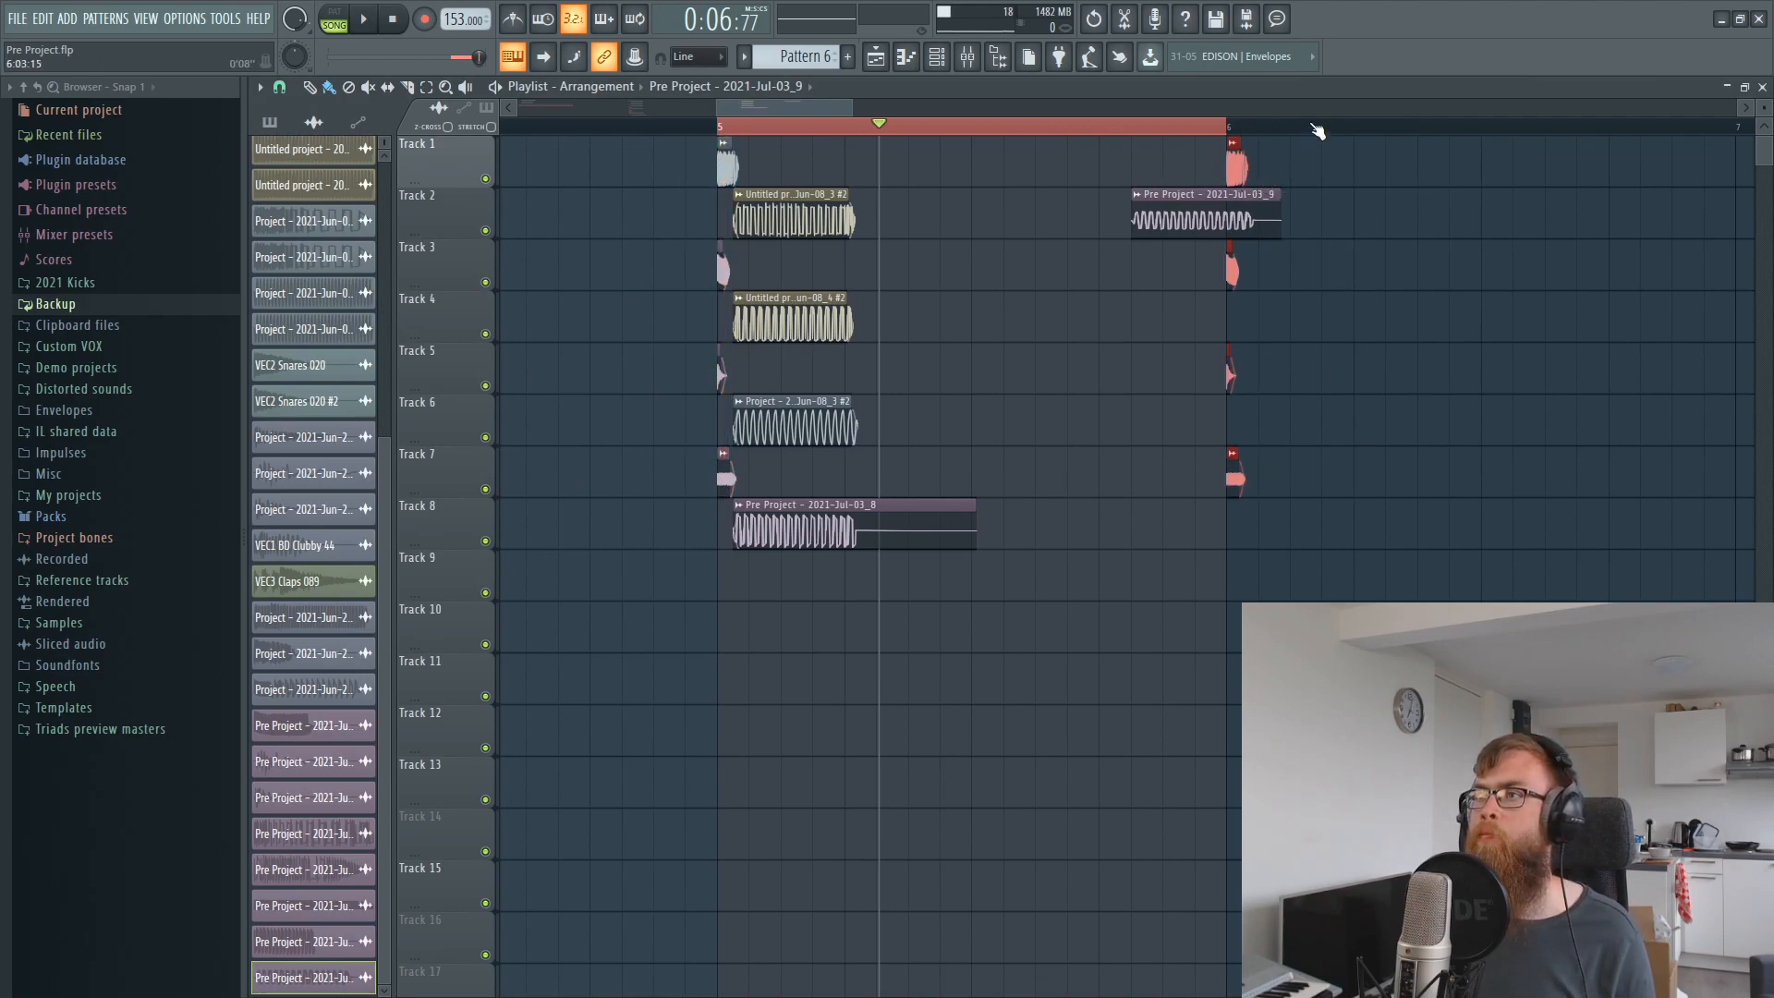
pyautogui.scroll(3, 1317, 132)
pyautogui.click(977, 132)
pyautogui.moveTo(1019, 129); pyautogui.dragTo(1432, 176)
# Move the recorded tail clip on track 2 so it starts right behind the copied punch in bar 6.
pyautogui.keyDown('ctrl'); pyautogui.click(1049, 265); pyautogui.keyUp('ctrl')
pyautogui.moveTo(1067, 227); pyautogui.dragTo(1411, 268)
pyautogui.moveTo(1031, 205); pyautogui.dragTo(1142, 205)
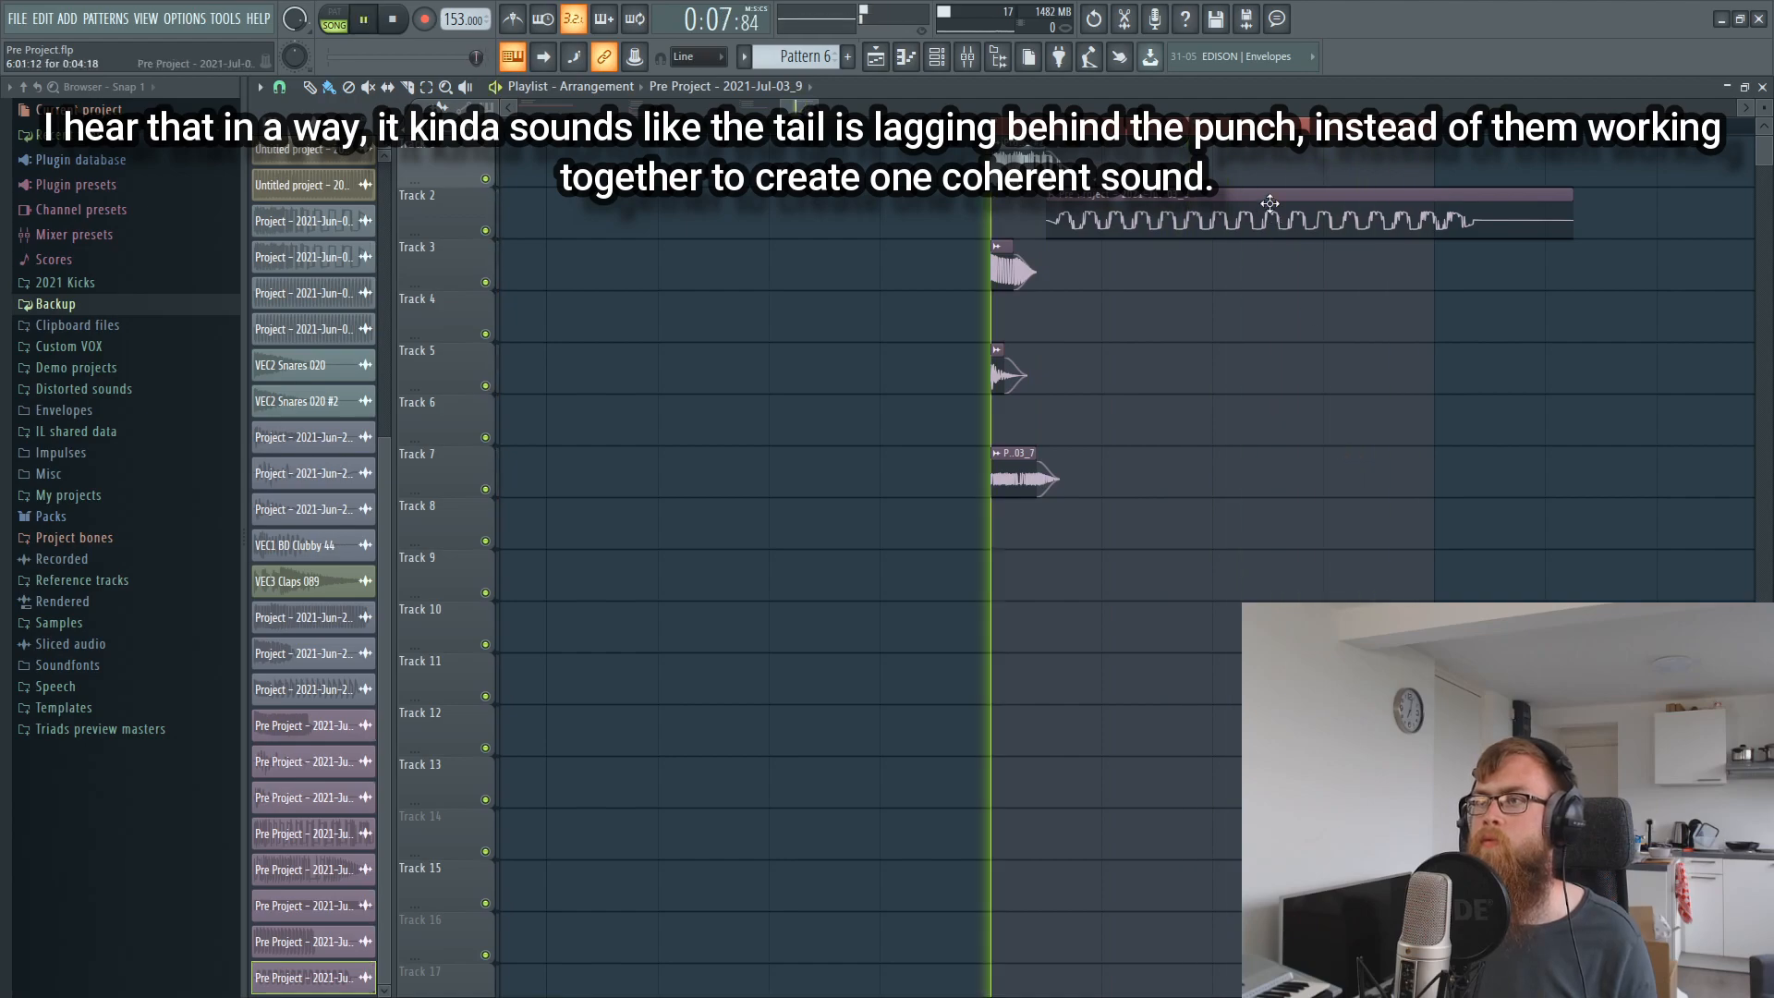
# Play back the punch with the resampled tail and check the levels in the mixer.
pyautogui.click(970, 55)
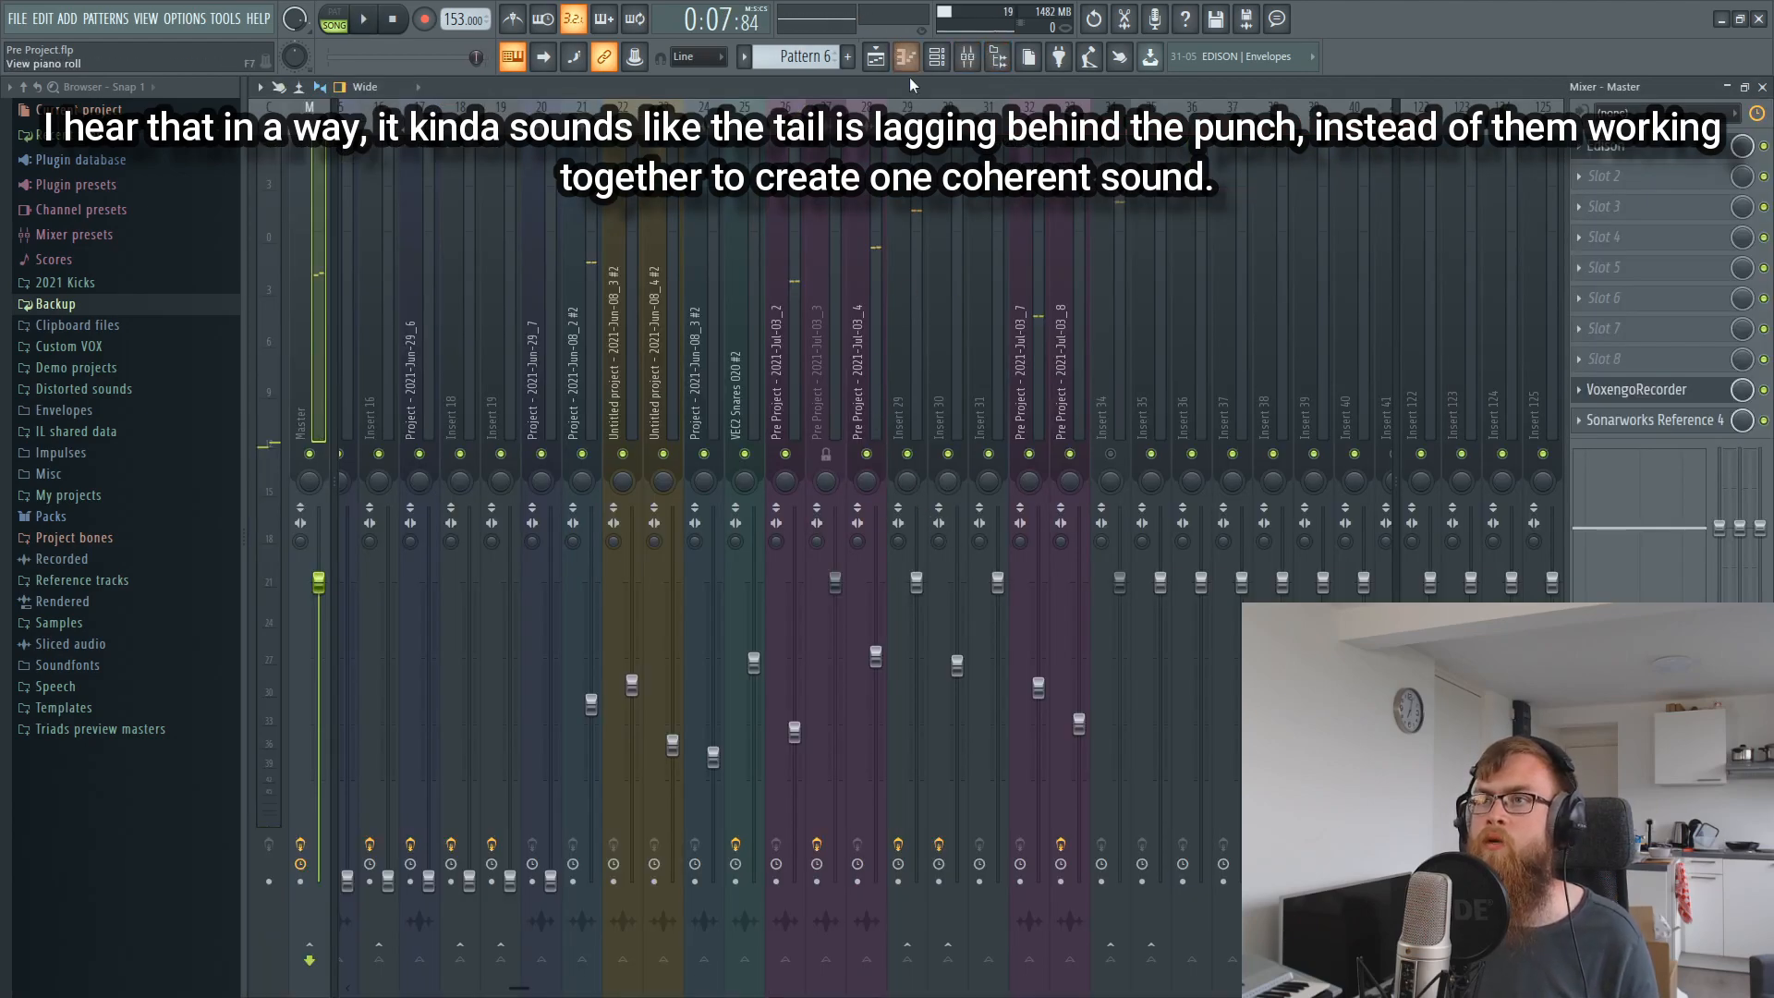
pyautogui.press('space')
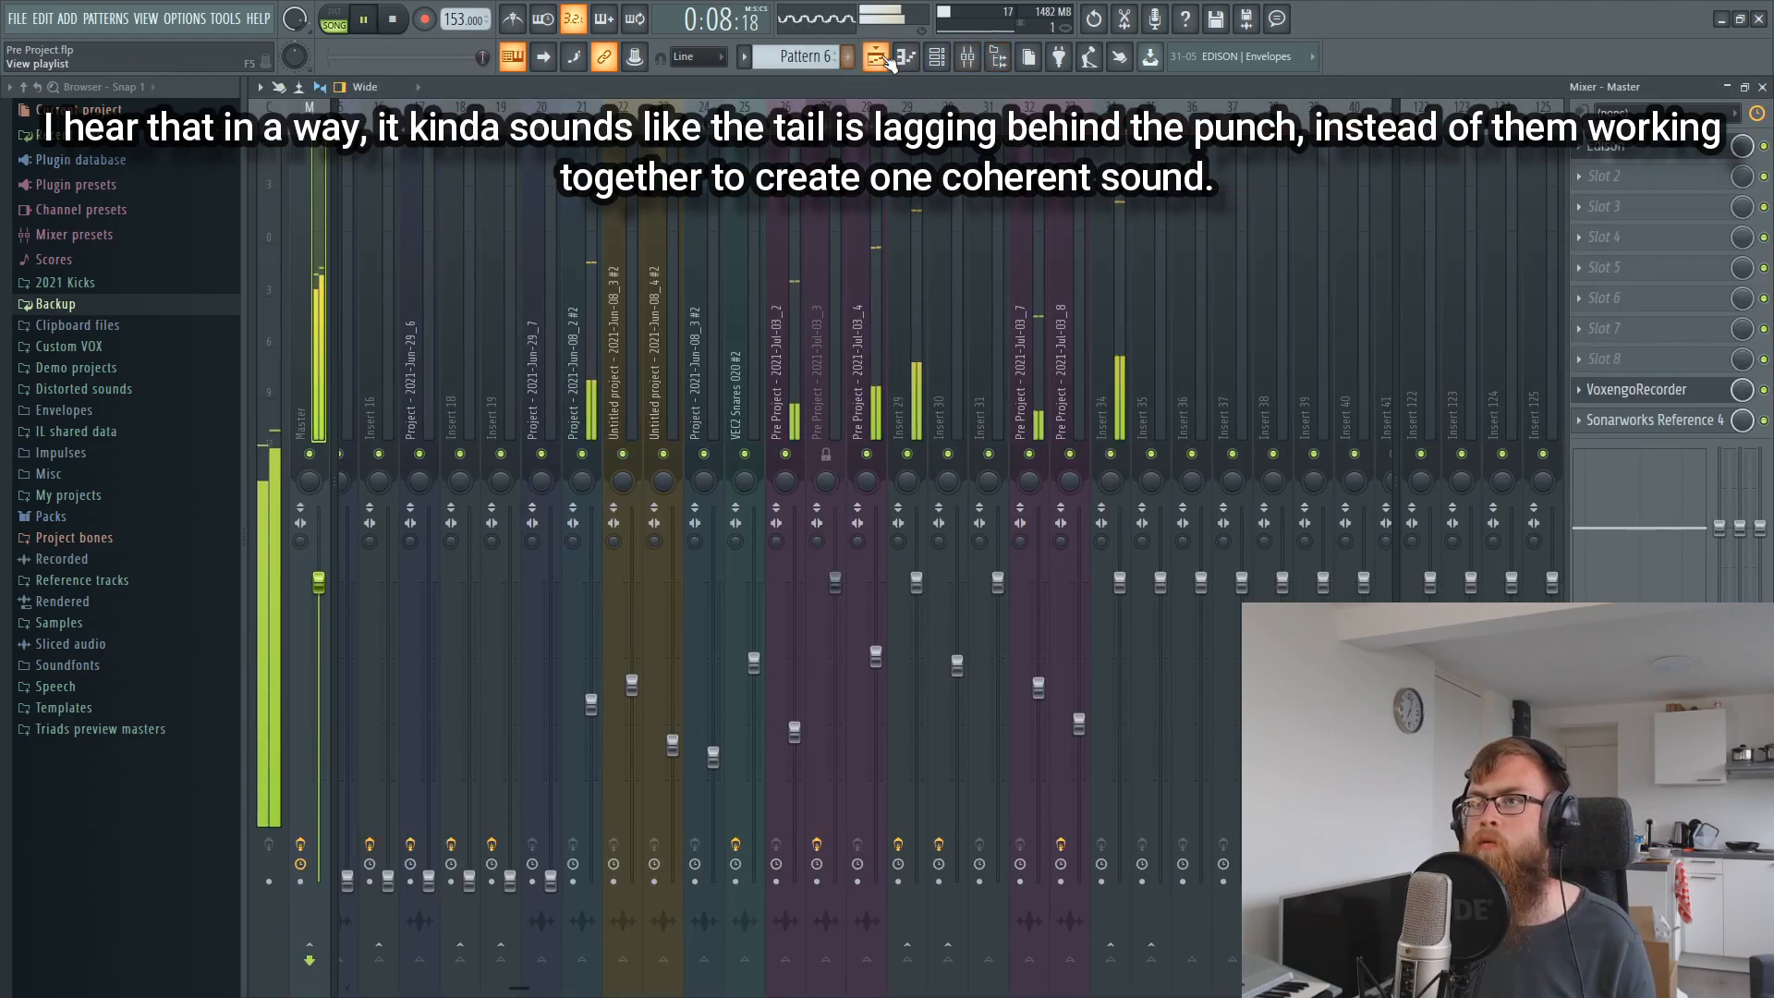
pyautogui.click(875, 57)
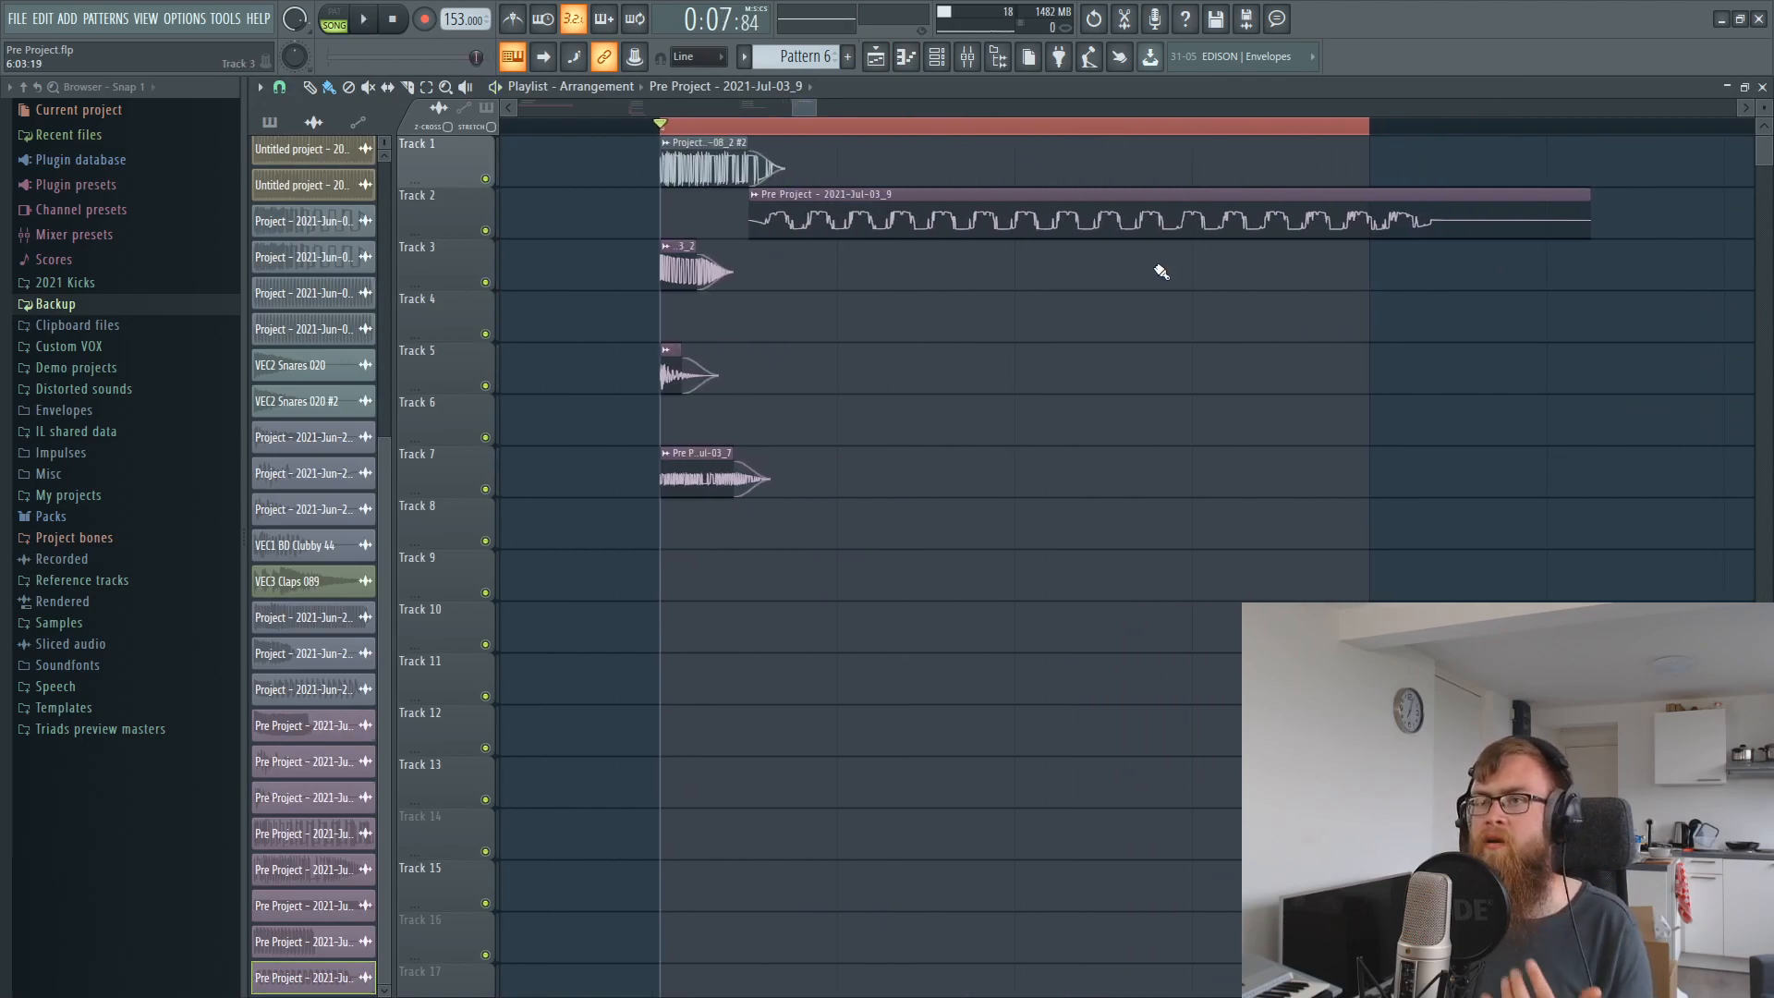
pyautogui.press('space')
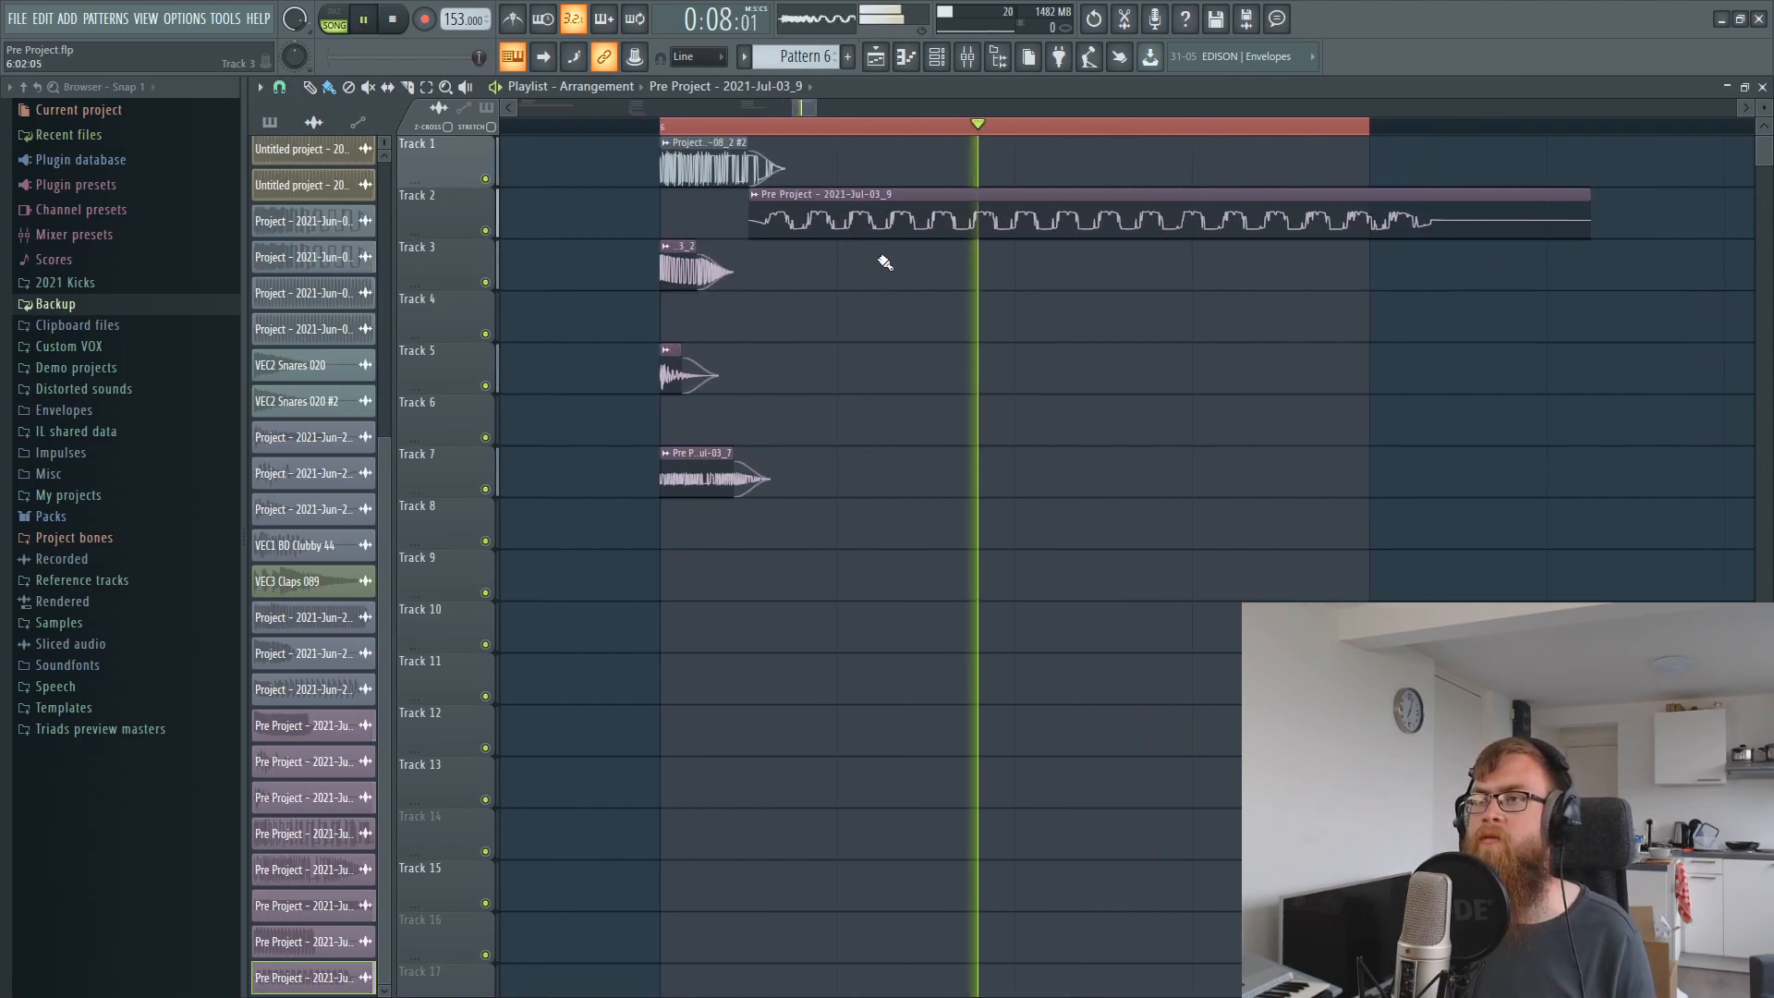
pyautogui.press('space')
# Set the track 2 tail sample to e3 mono stretching with a slightly longer time multiplier and Generic (bleeding) declicking.
pyautogui.doubleClick(1155, 223)
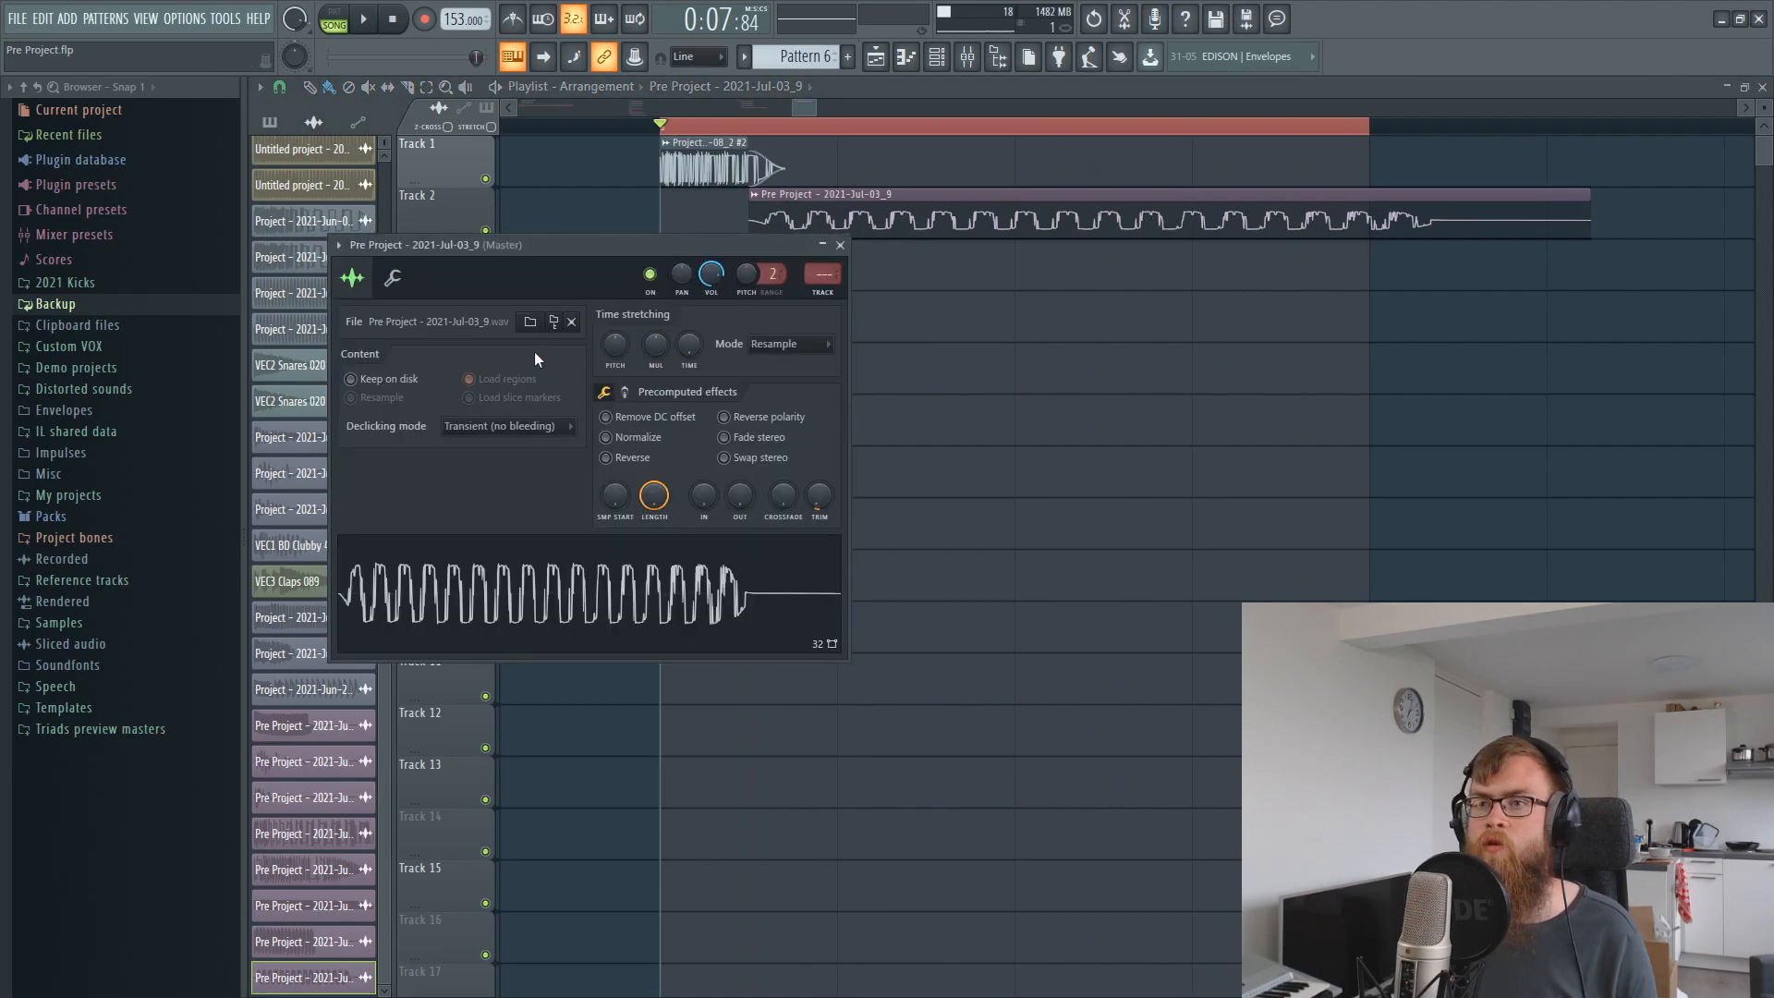
pyautogui.click(776, 344)
pyautogui.click(775, 428)
pyautogui.press('space')
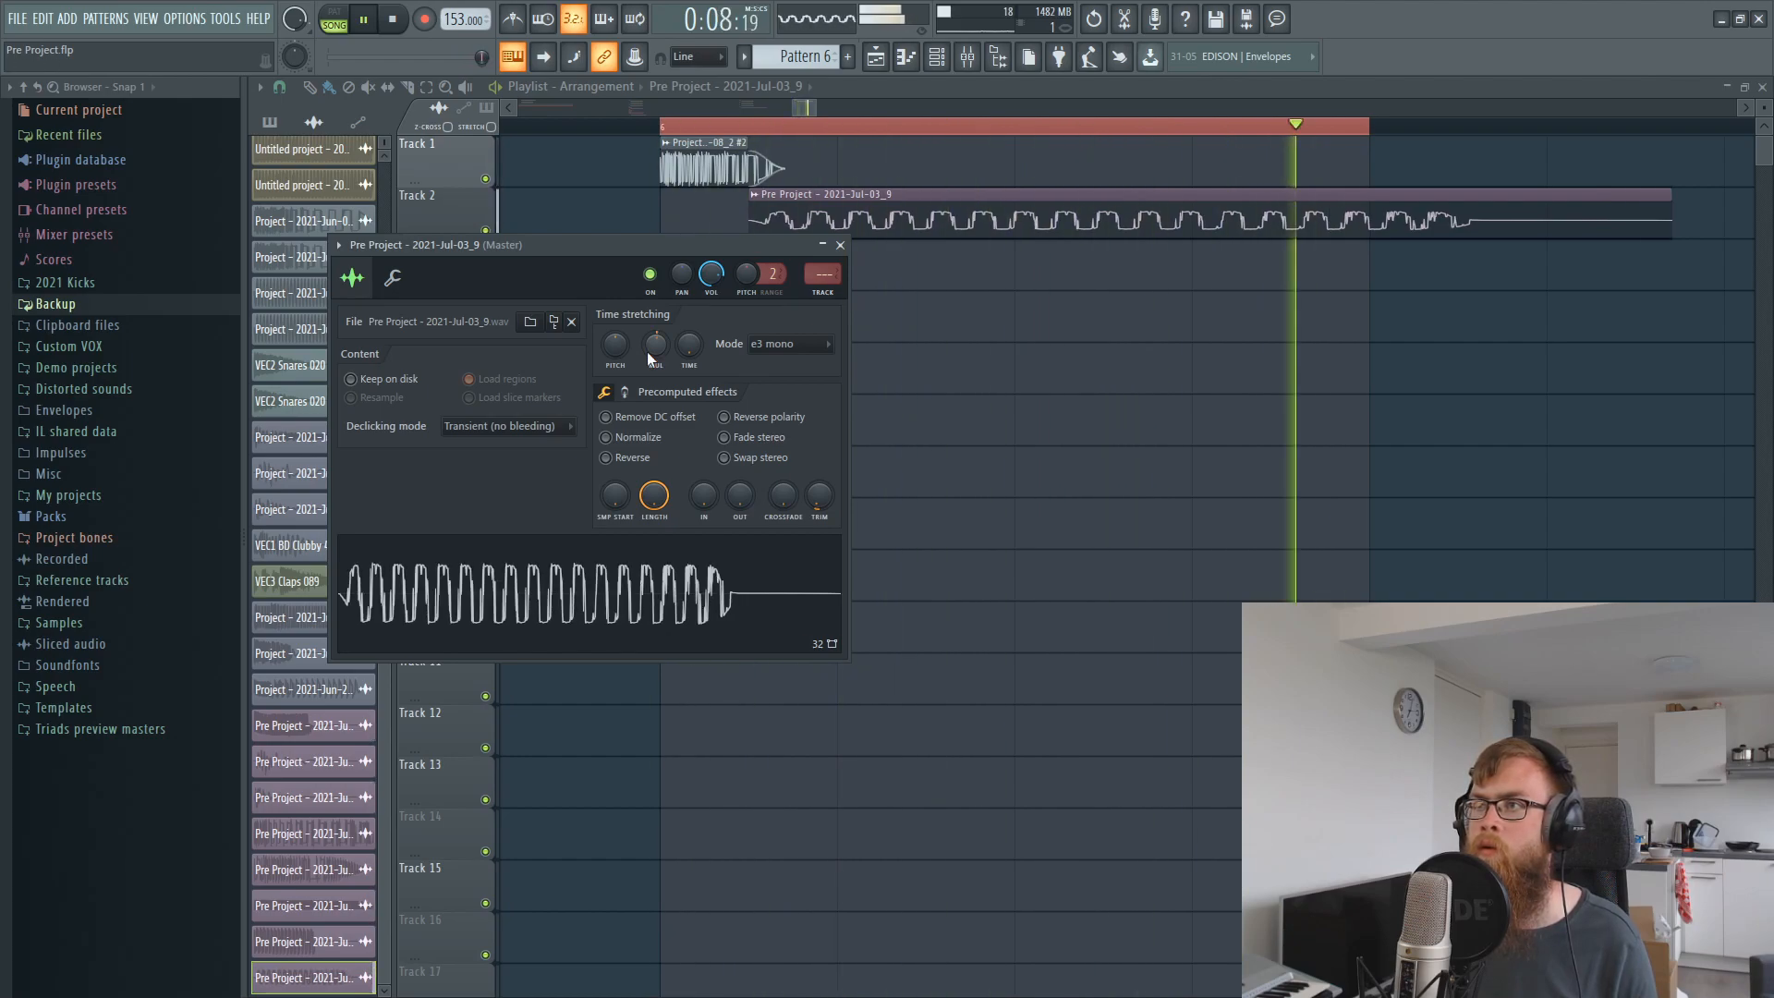
pyautogui.scroll(1, 648, 354)
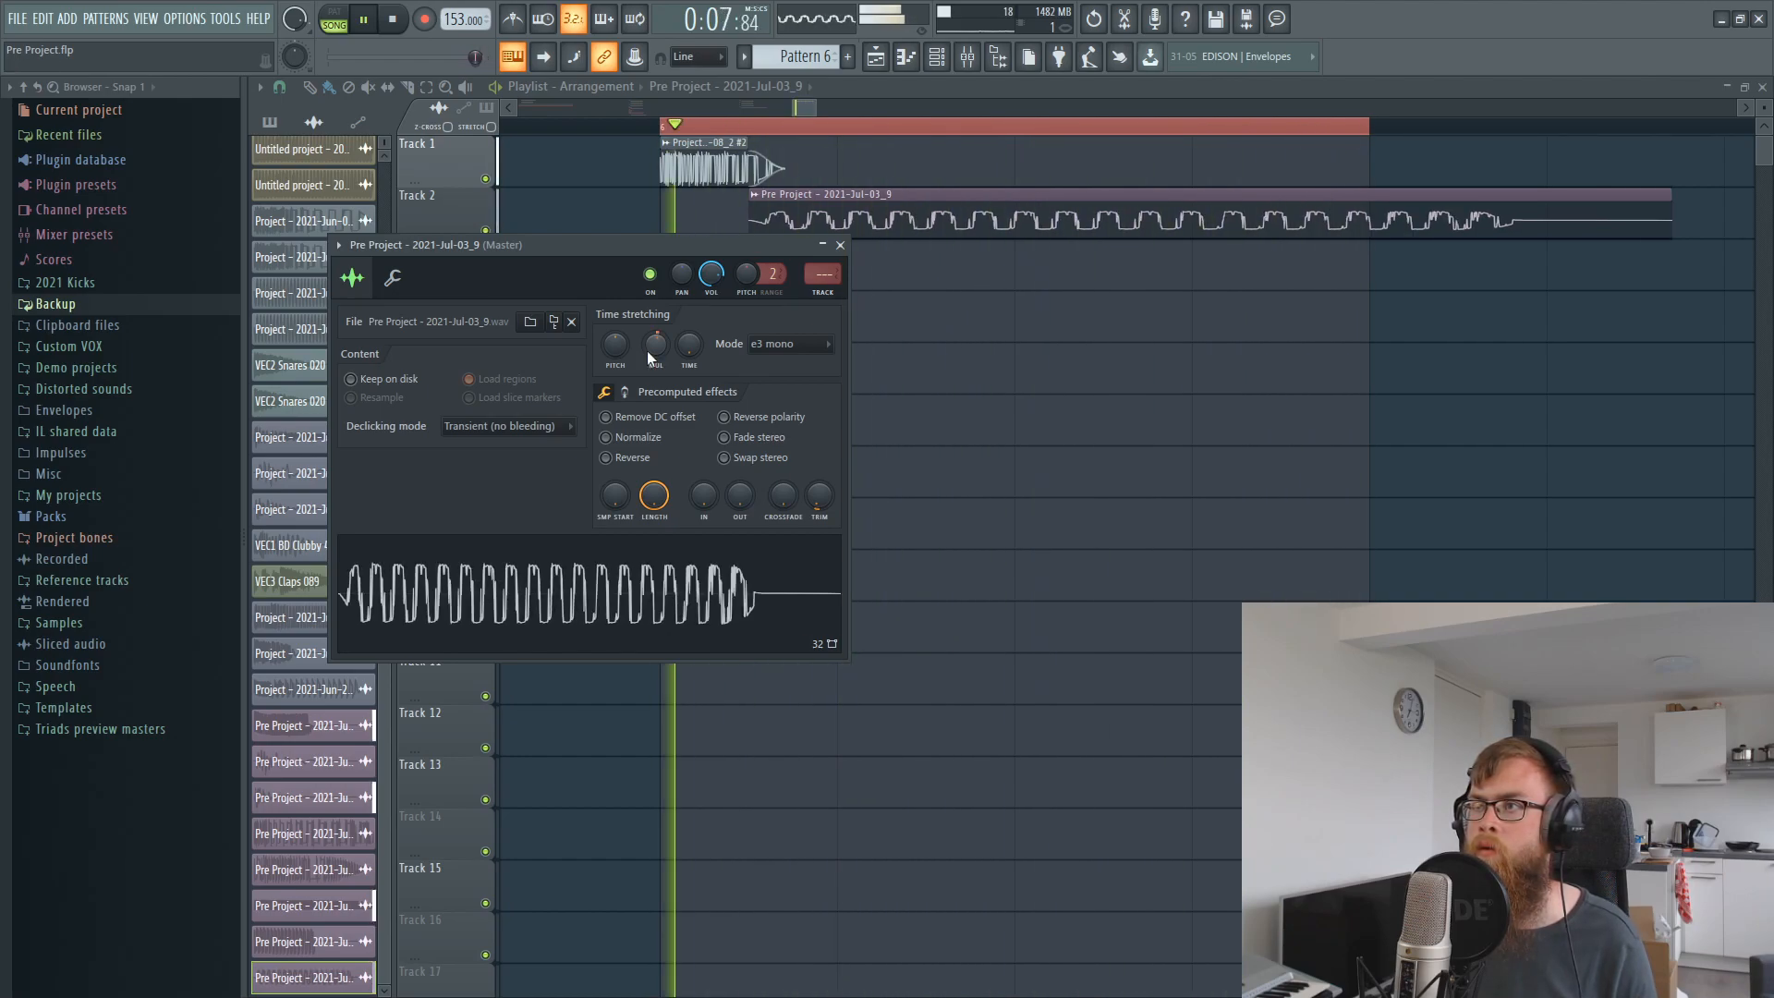
pyautogui.moveTo(844, 200); pyautogui.dragTo(844, 200)
pyautogui.press('space')
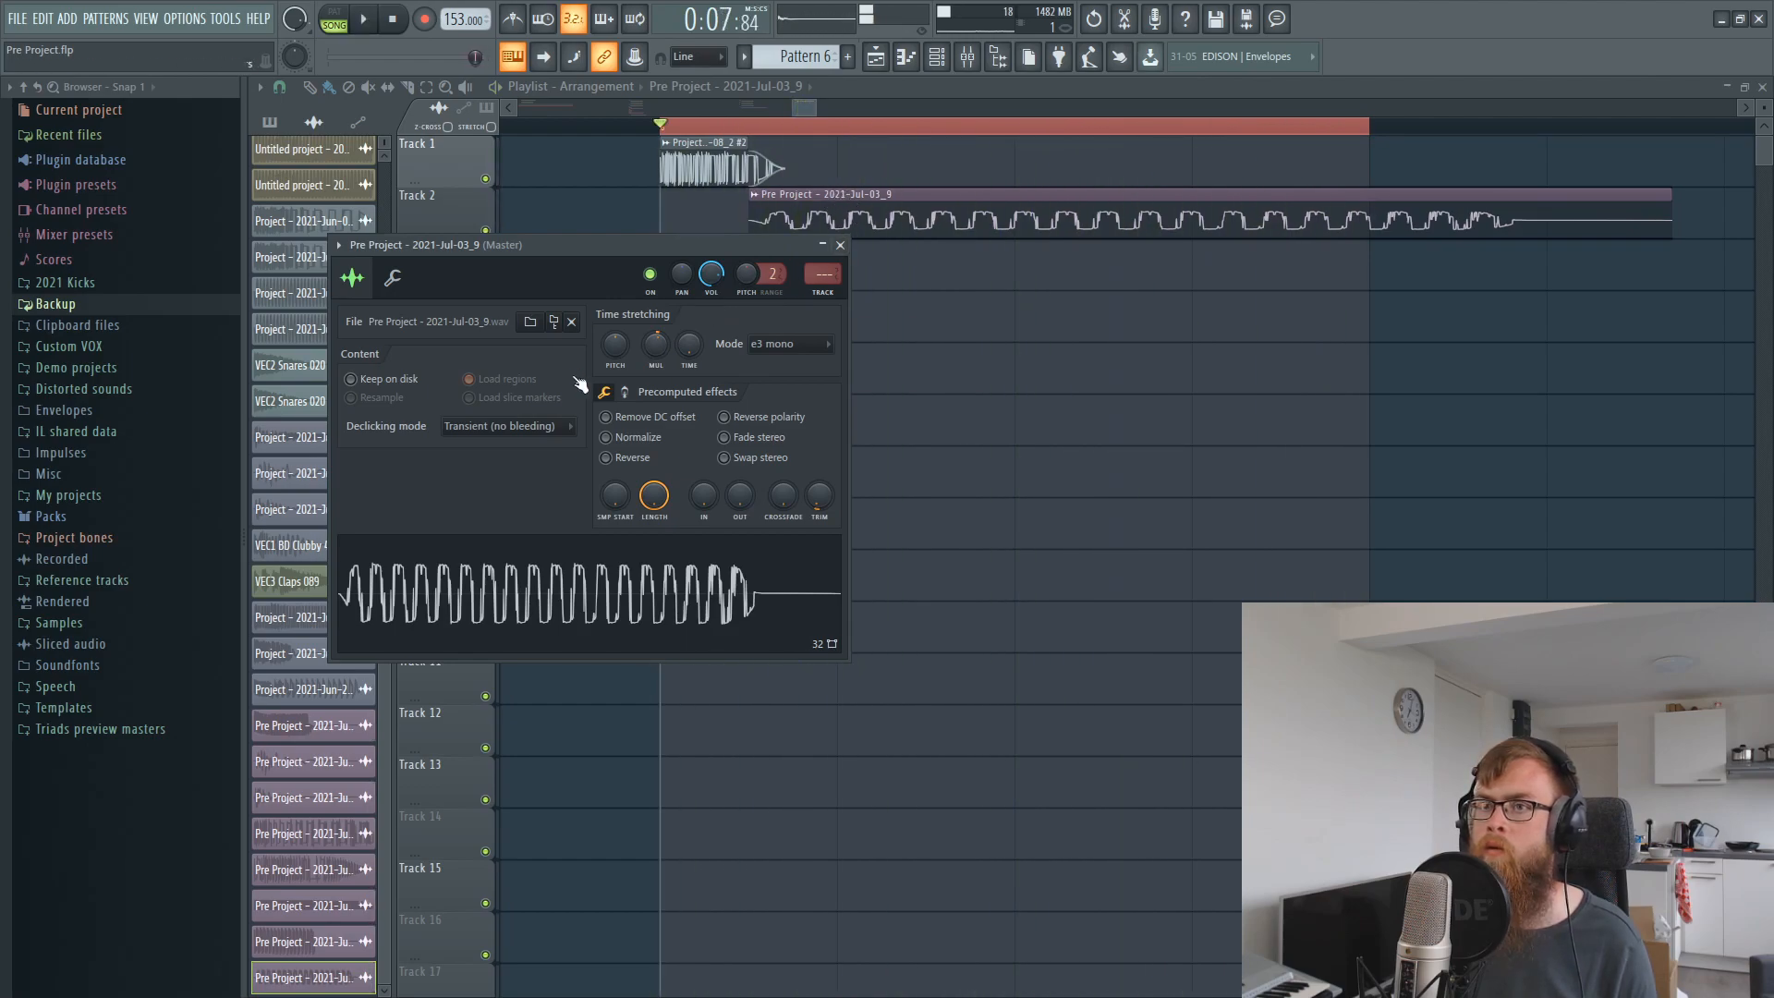
pyautogui.click(483, 515)
pyautogui.click(840, 244)
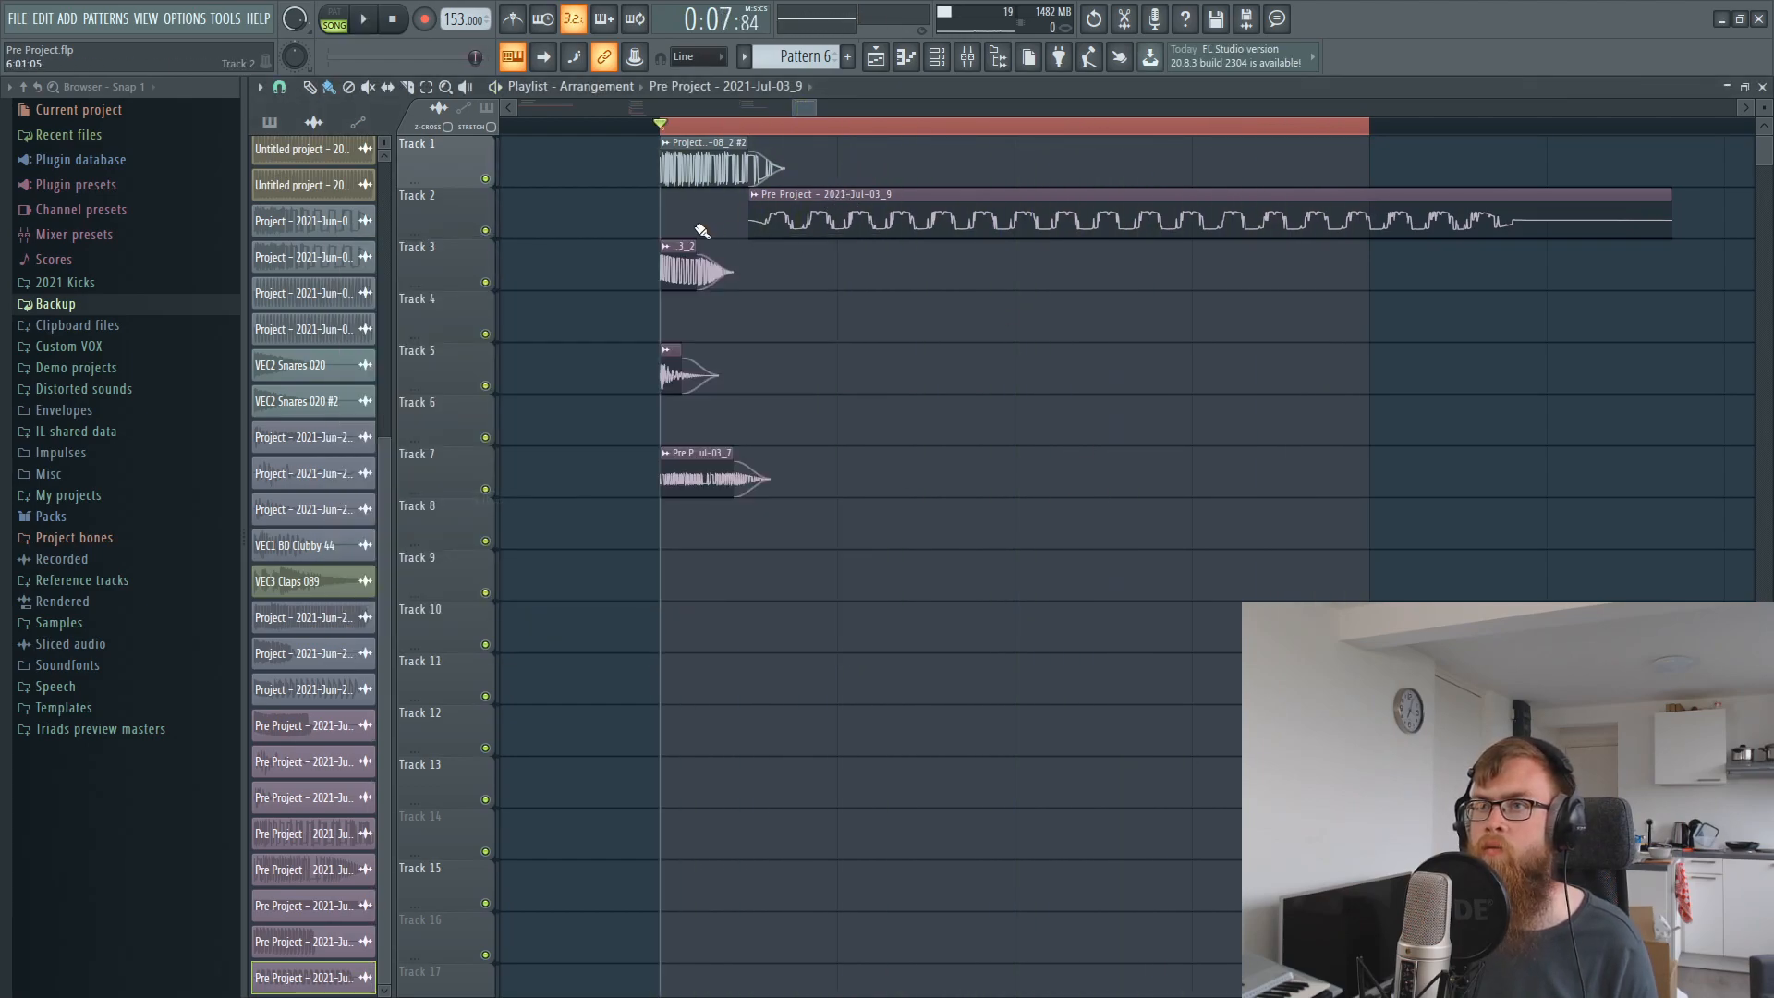
# Try trimming the start of the track 2 tail clip slightly later during playback and undo the trim.
pyautogui.press('space')
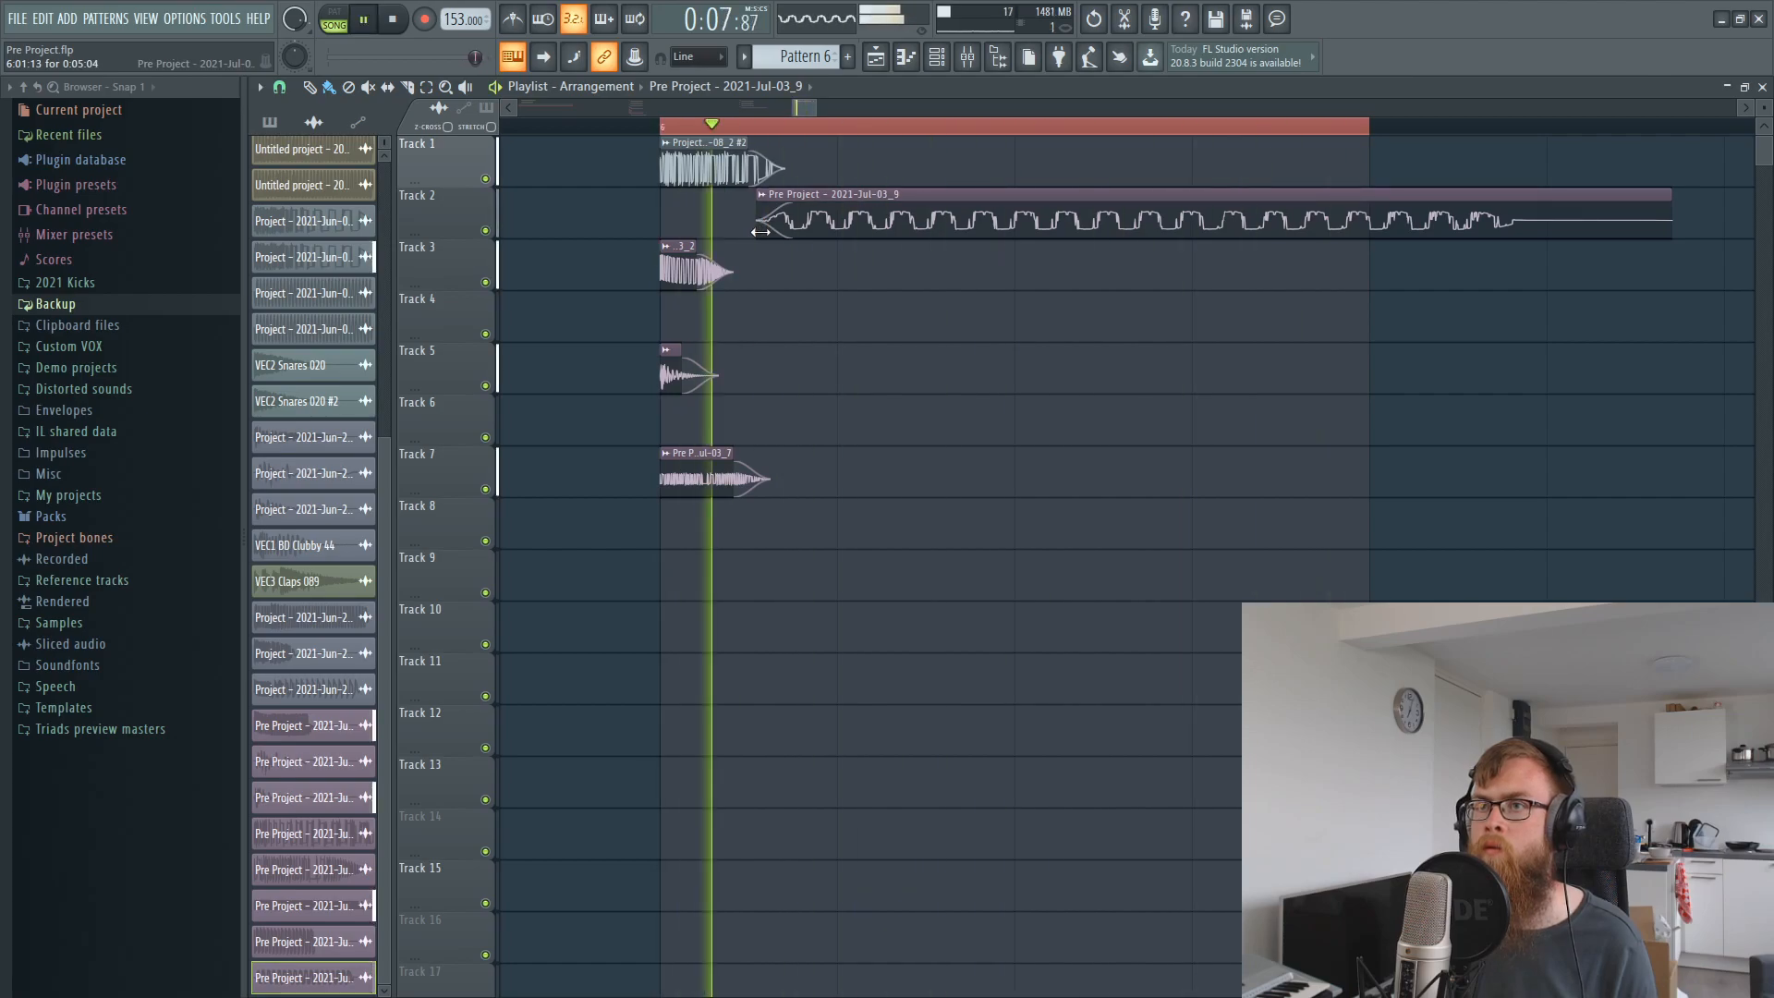
pyautogui.moveTo(816, 195); pyautogui.dragTo(810, 195)
pyautogui.hotkey('ctrl', 'z')
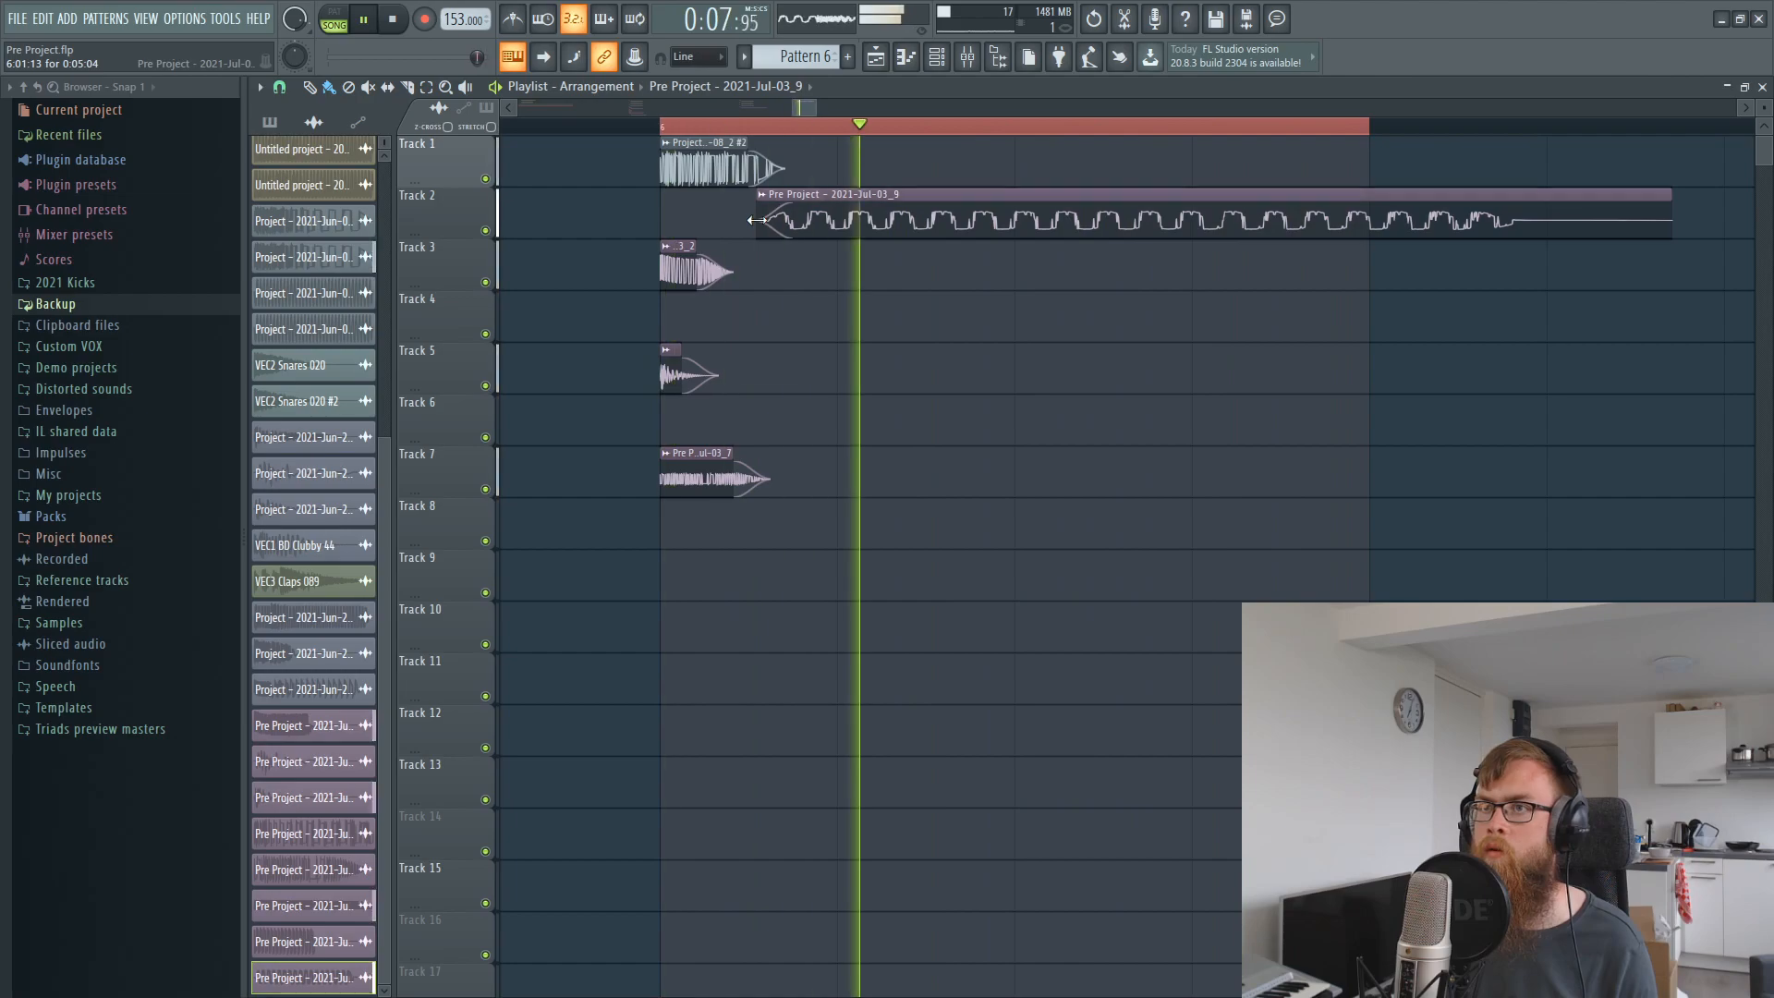
pyautogui.hotkey('ctrl', 'z')
pyautogui.press('space')
pyautogui.press('space')
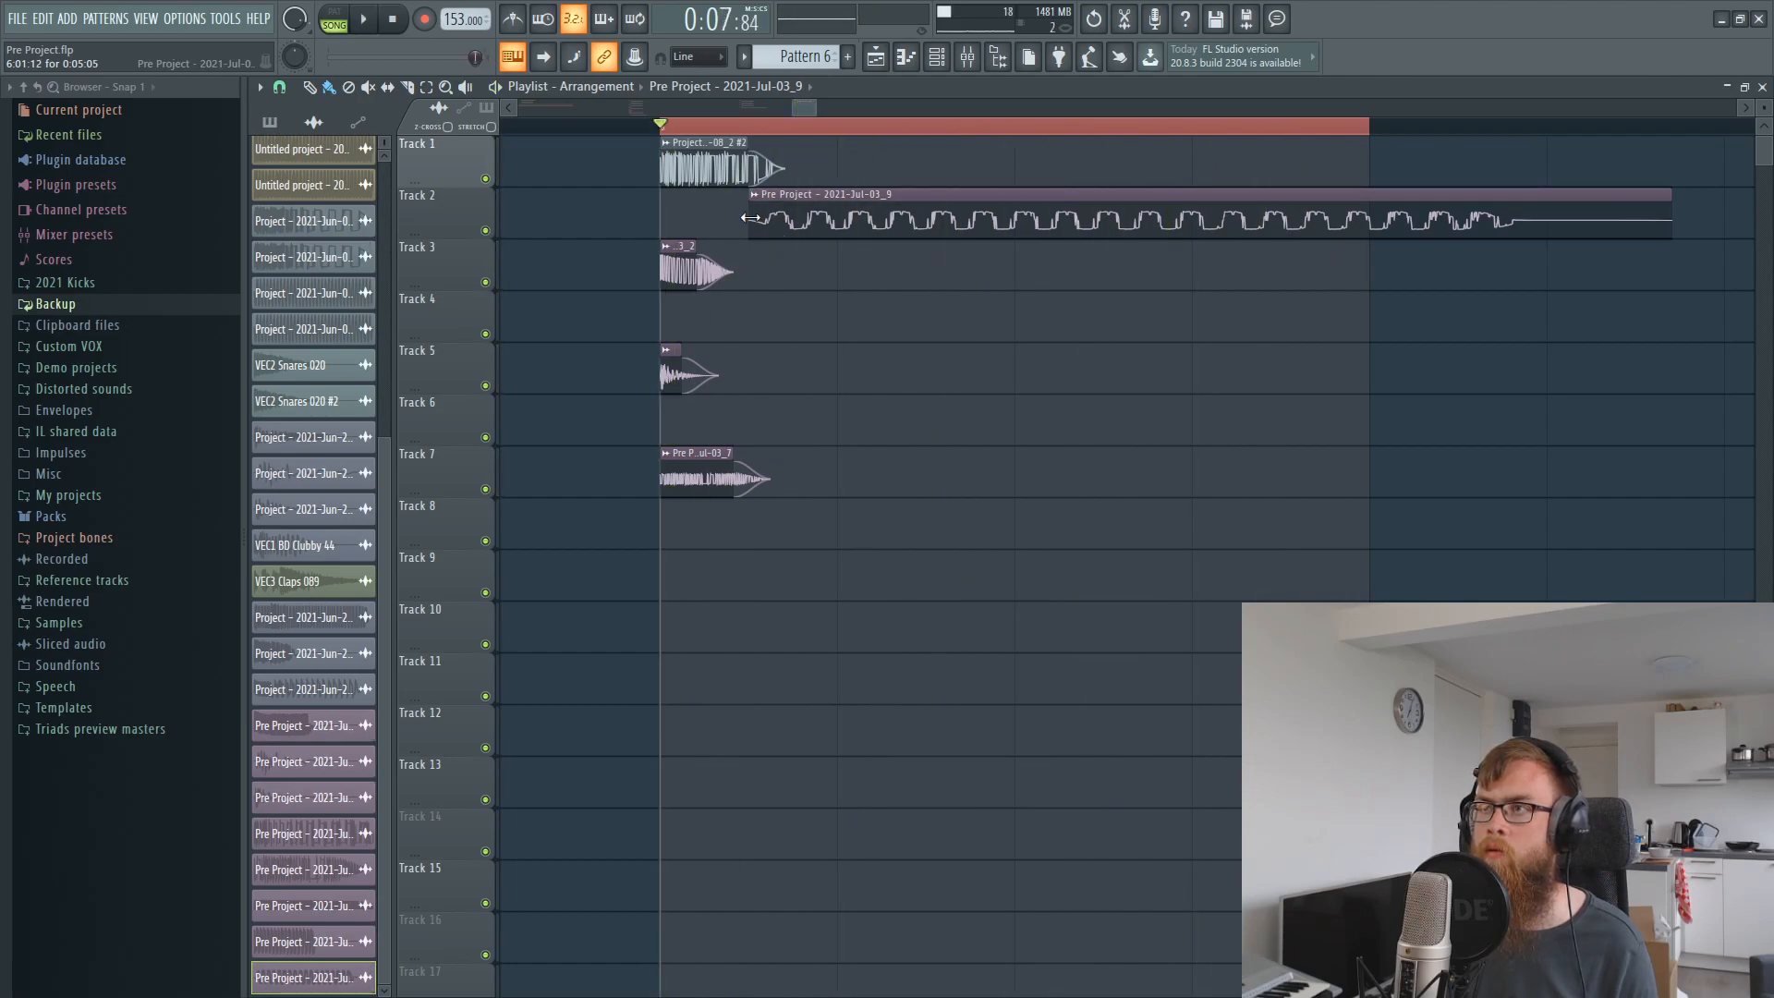
# Slip the audio inside the track 2 tail clip slightly earlier and play the loop.
pyautogui.press('space')
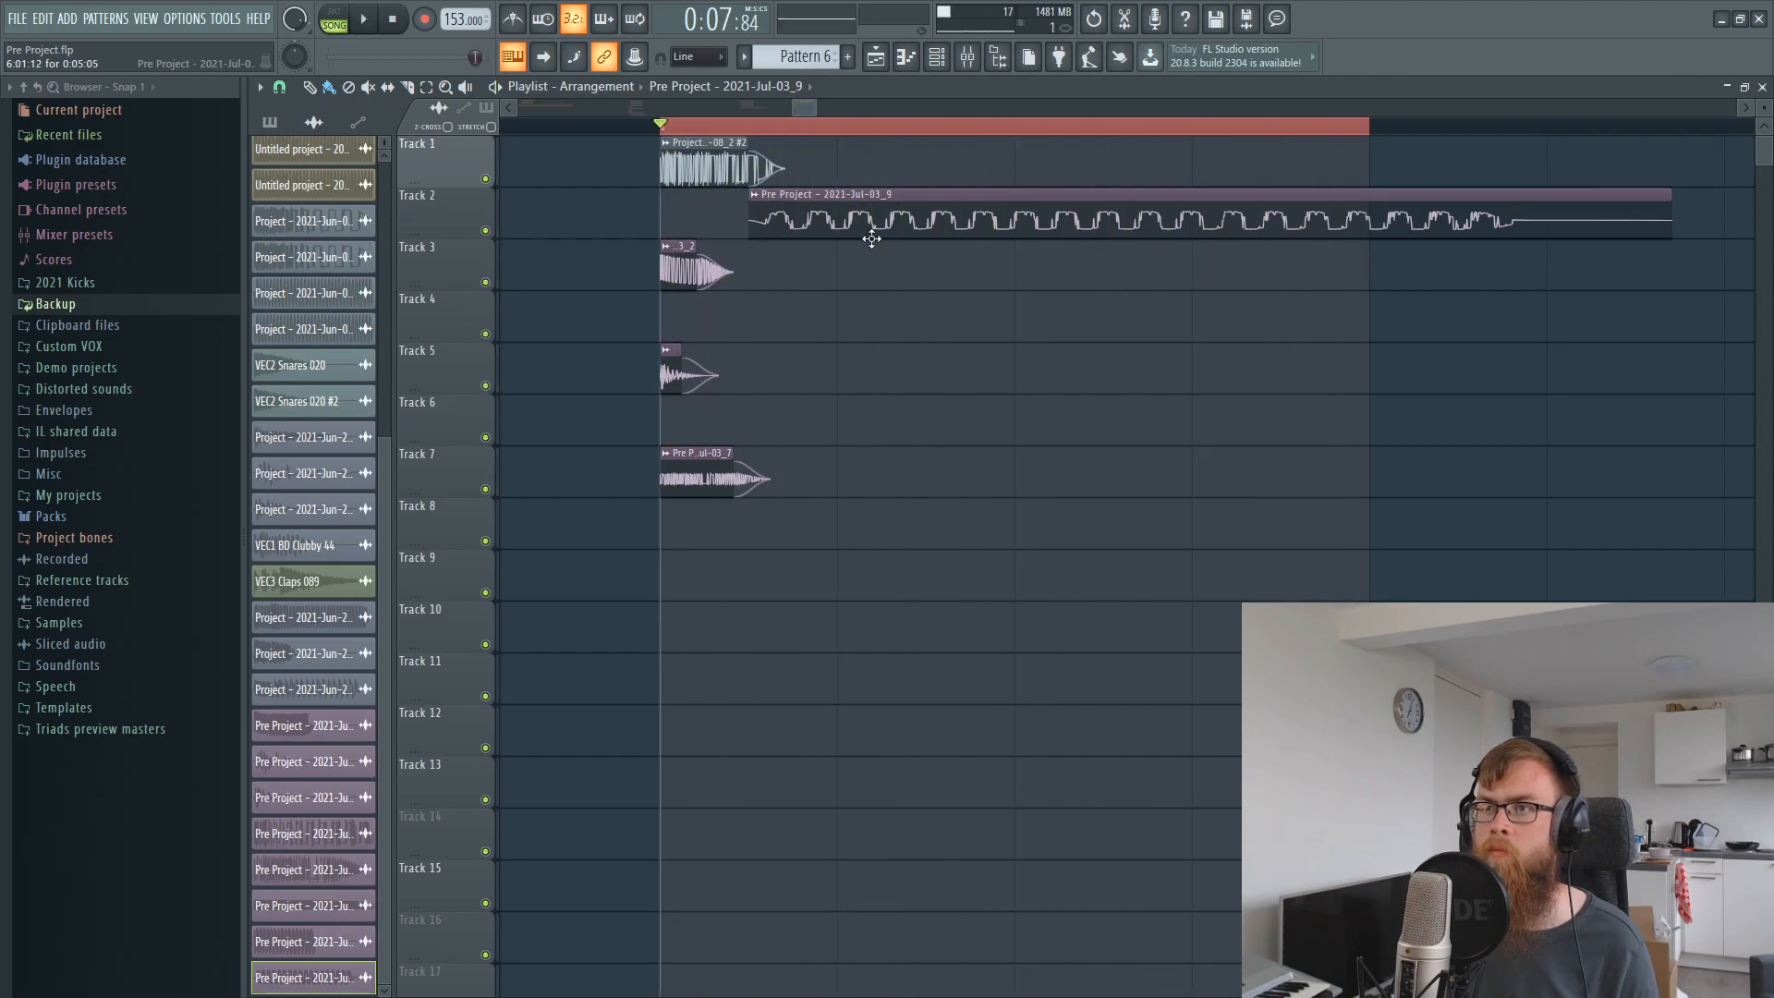
pyautogui.moveTo(877, 237); pyautogui.dragTo(872, 238)
pyautogui.press('space')
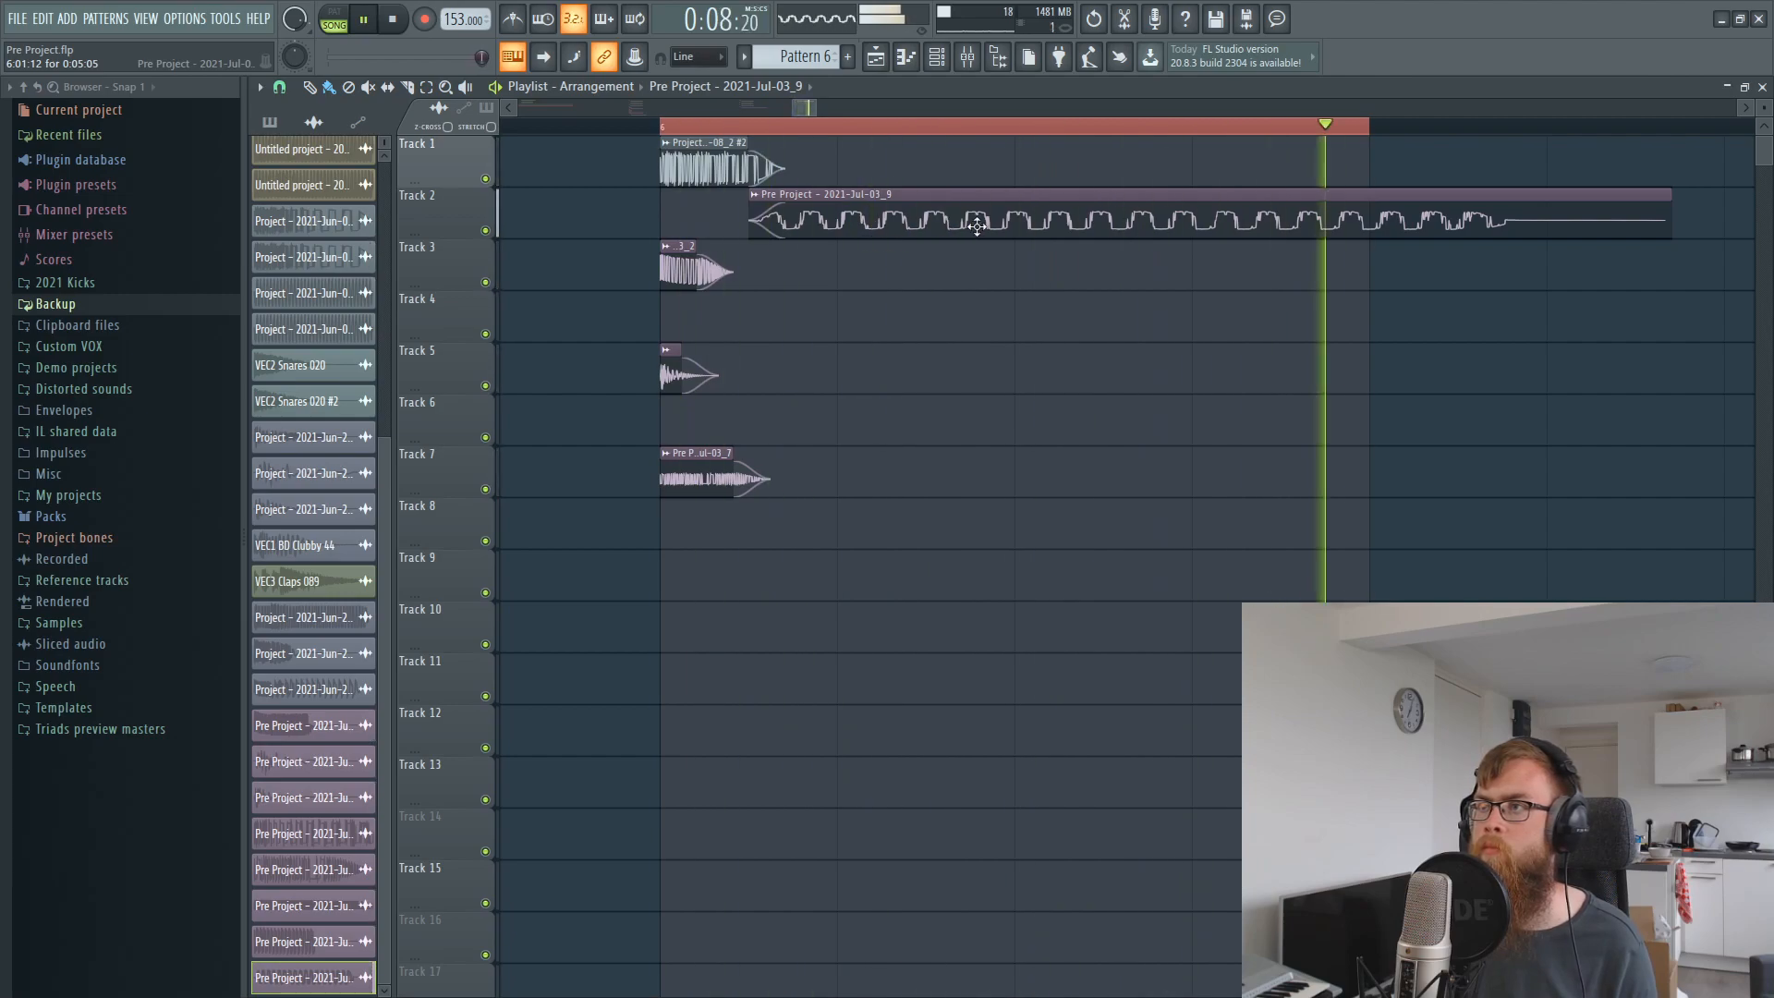
# Try small changes to the time-stretch multiplier of the track 2 tail sample while the loop plays.
pyautogui.doubleClick(872, 238)
pyautogui.click(663, 350)
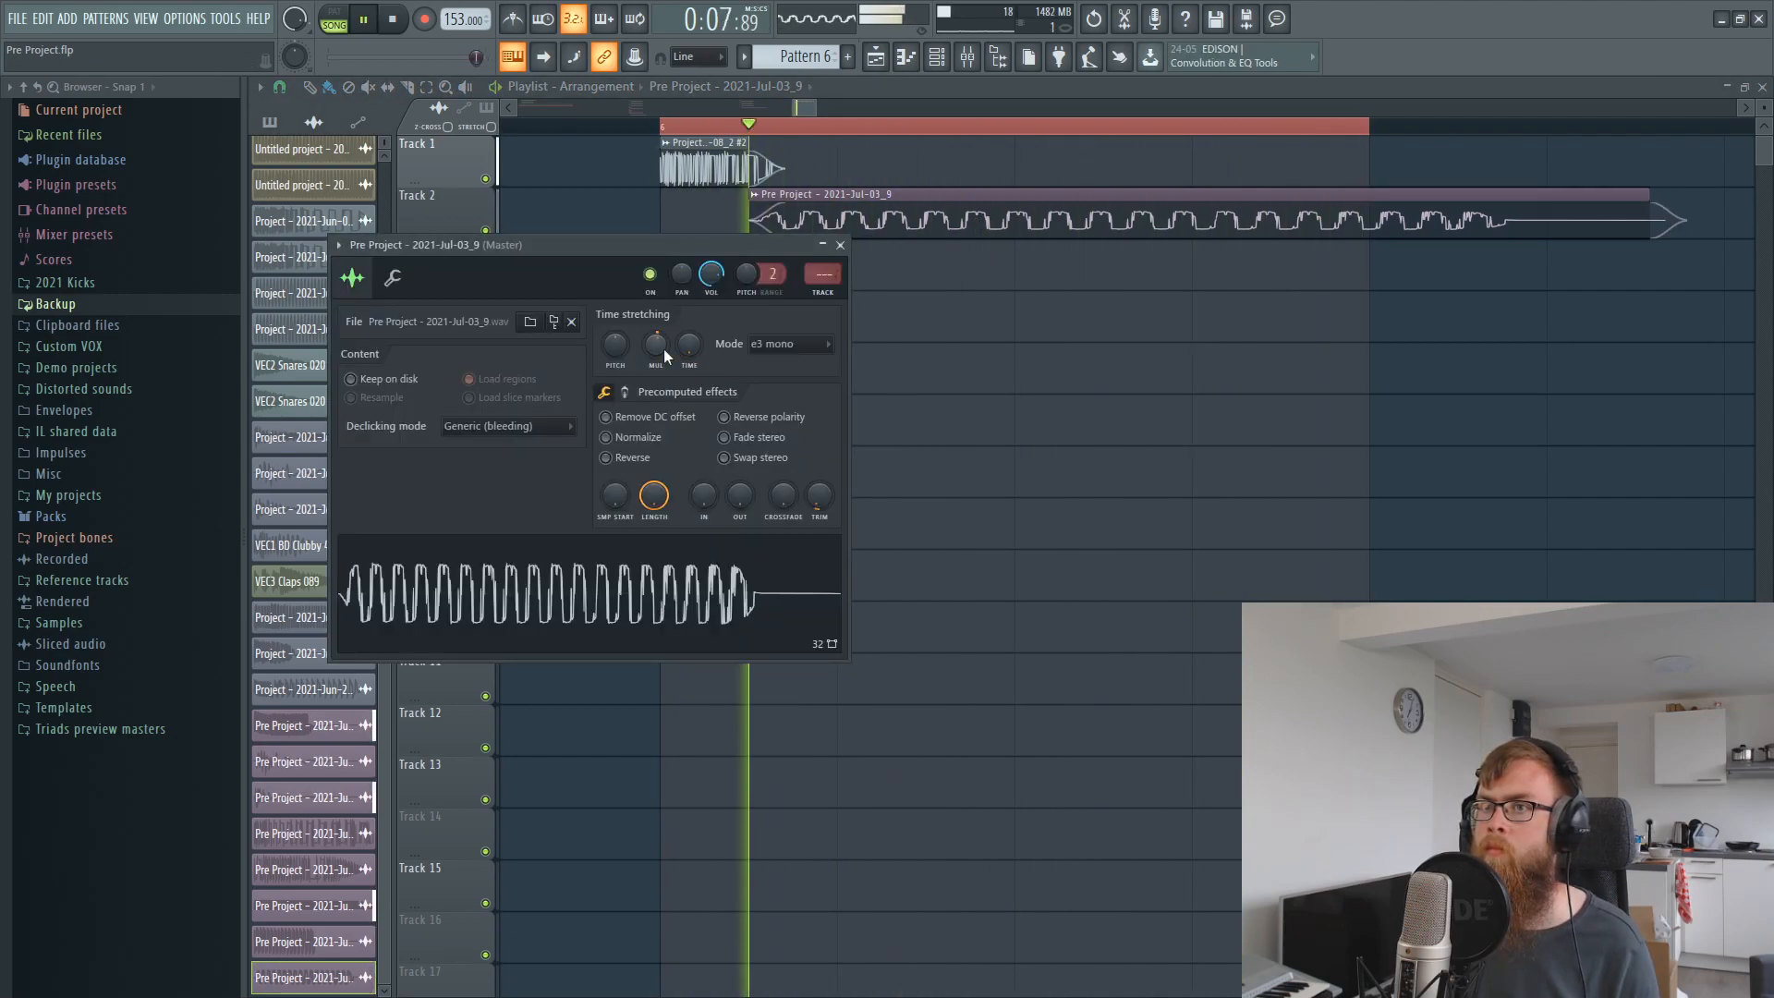
pyautogui.moveTo(662, 347); pyautogui.dragTo(657, 342)
pyautogui.scroll(2, 657, 342)
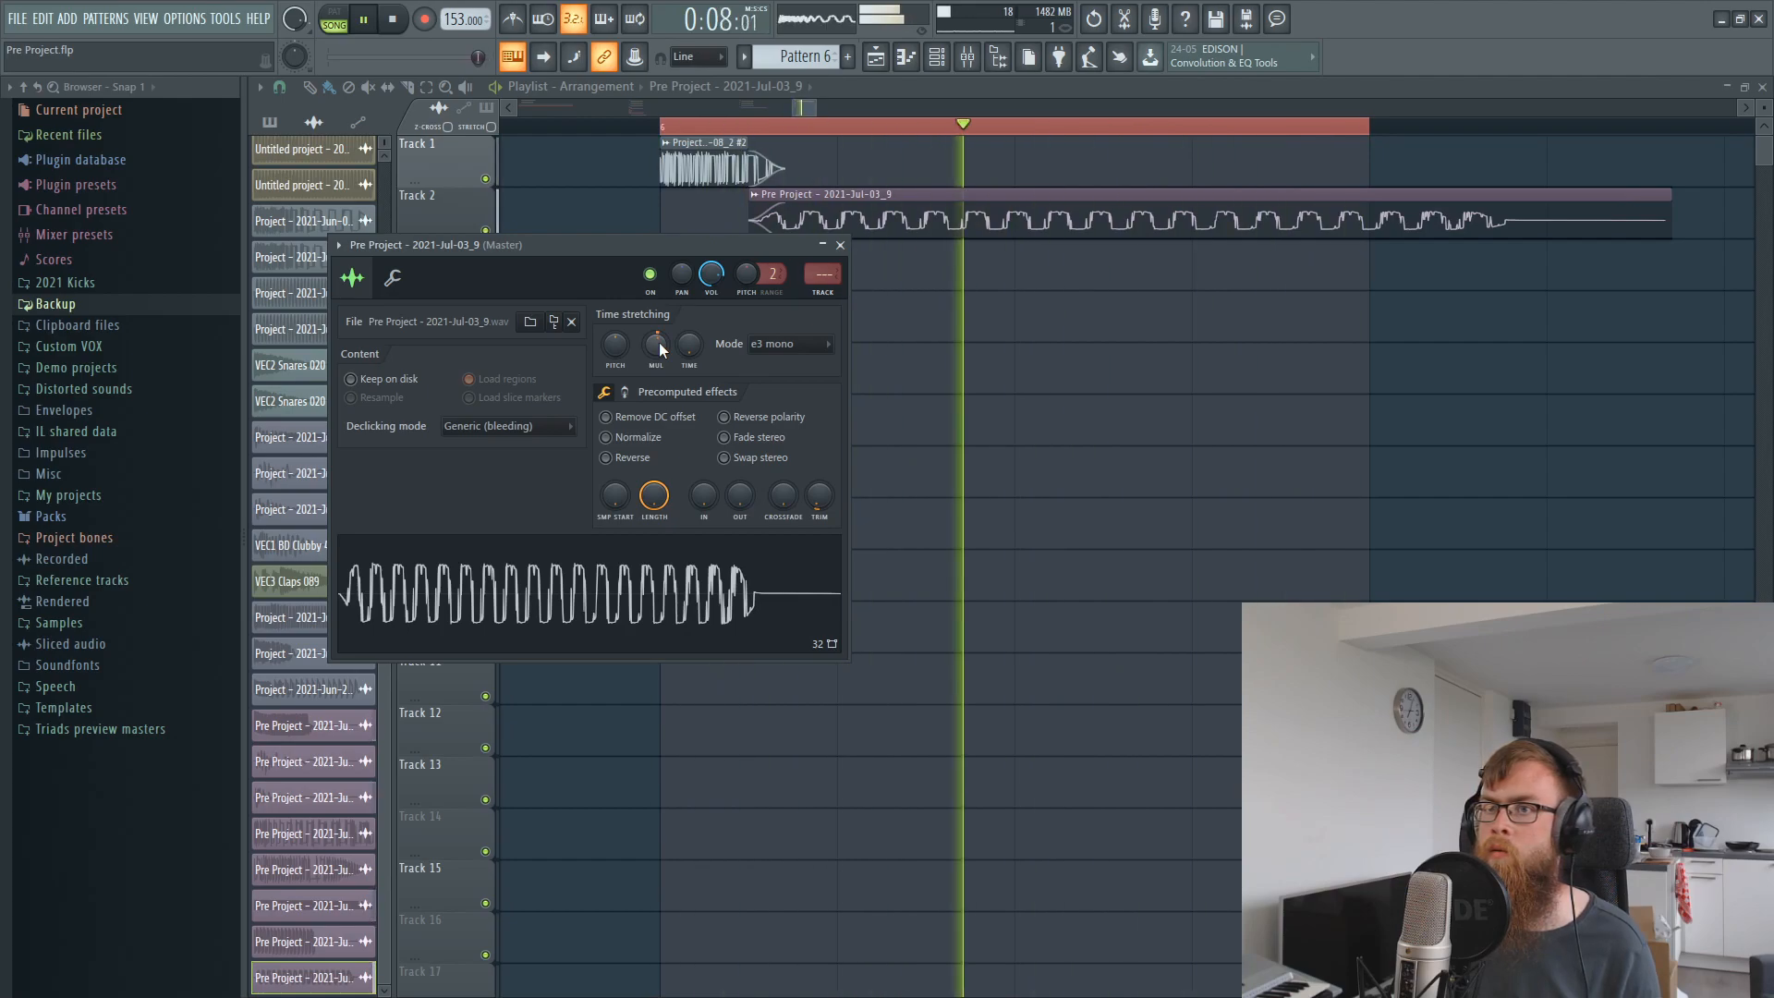
pyautogui.moveTo(659, 348); pyautogui.dragTo(660, 347)
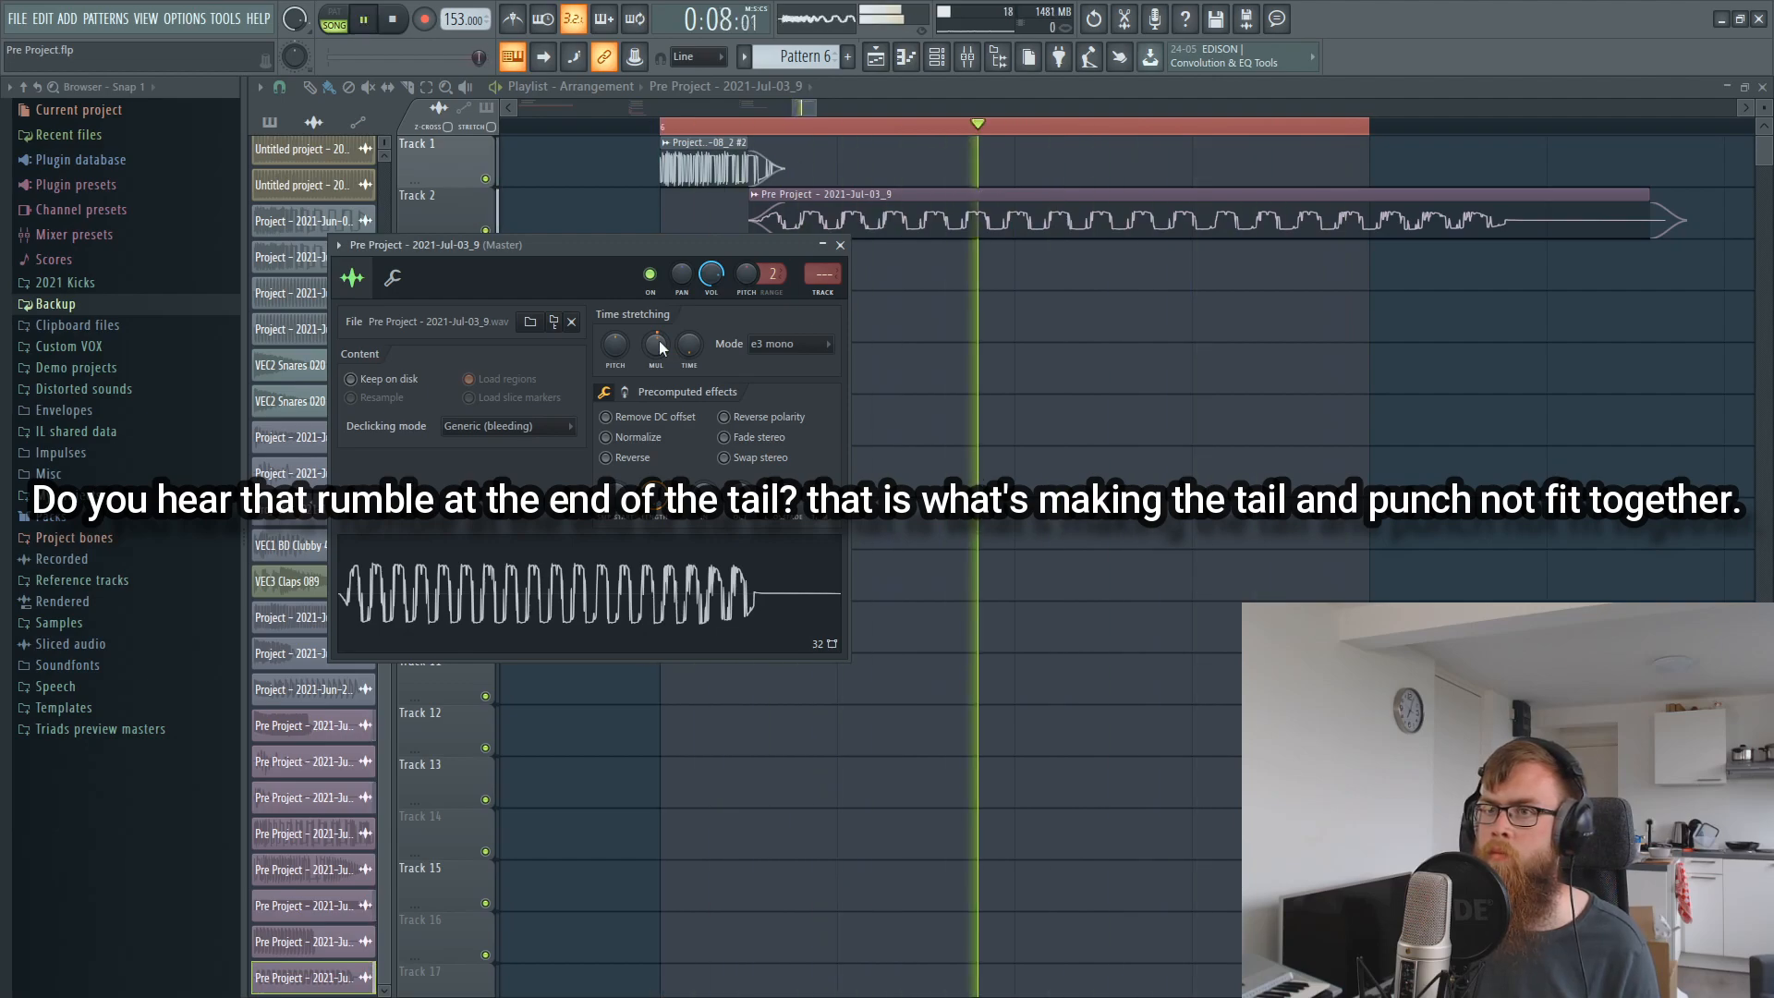
# Try shorter time-stretch multipliers on the track 2 tail, comparing them by playback, and lengthen it again in small increments.
pyautogui.press('space')
pyautogui.scroll(-1, 660, 345)
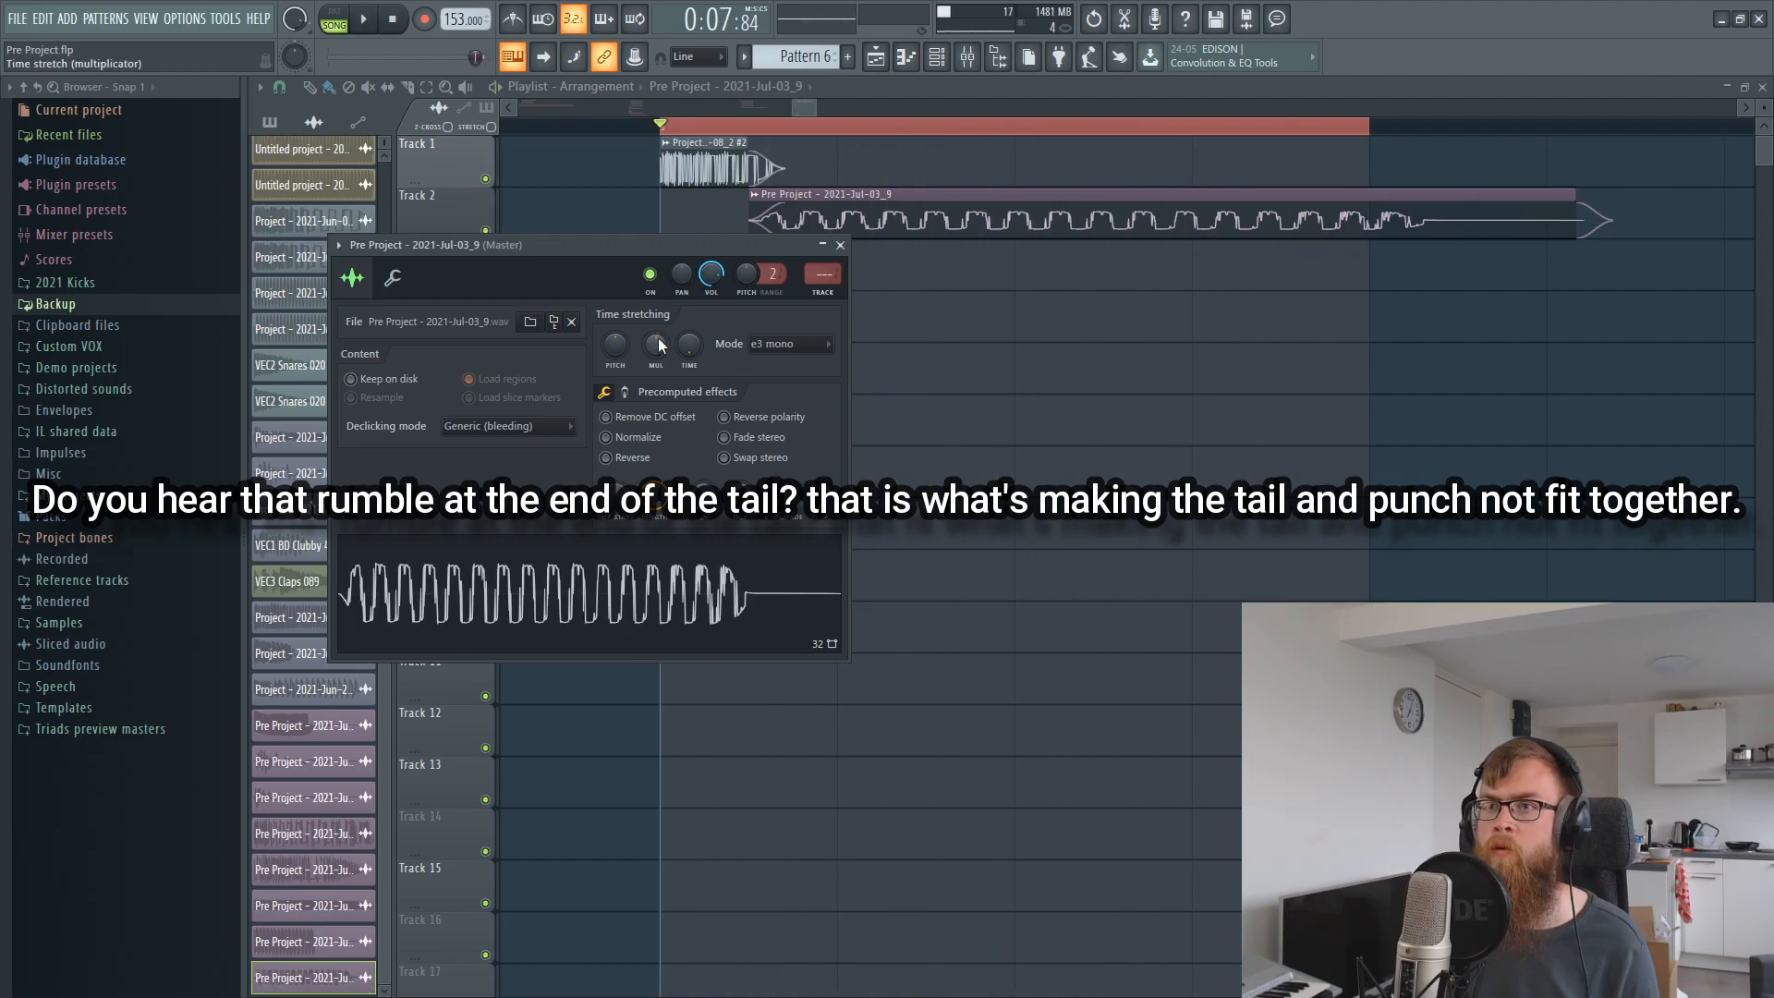
pyautogui.scroll(-1, 660, 346)
pyautogui.press('space')
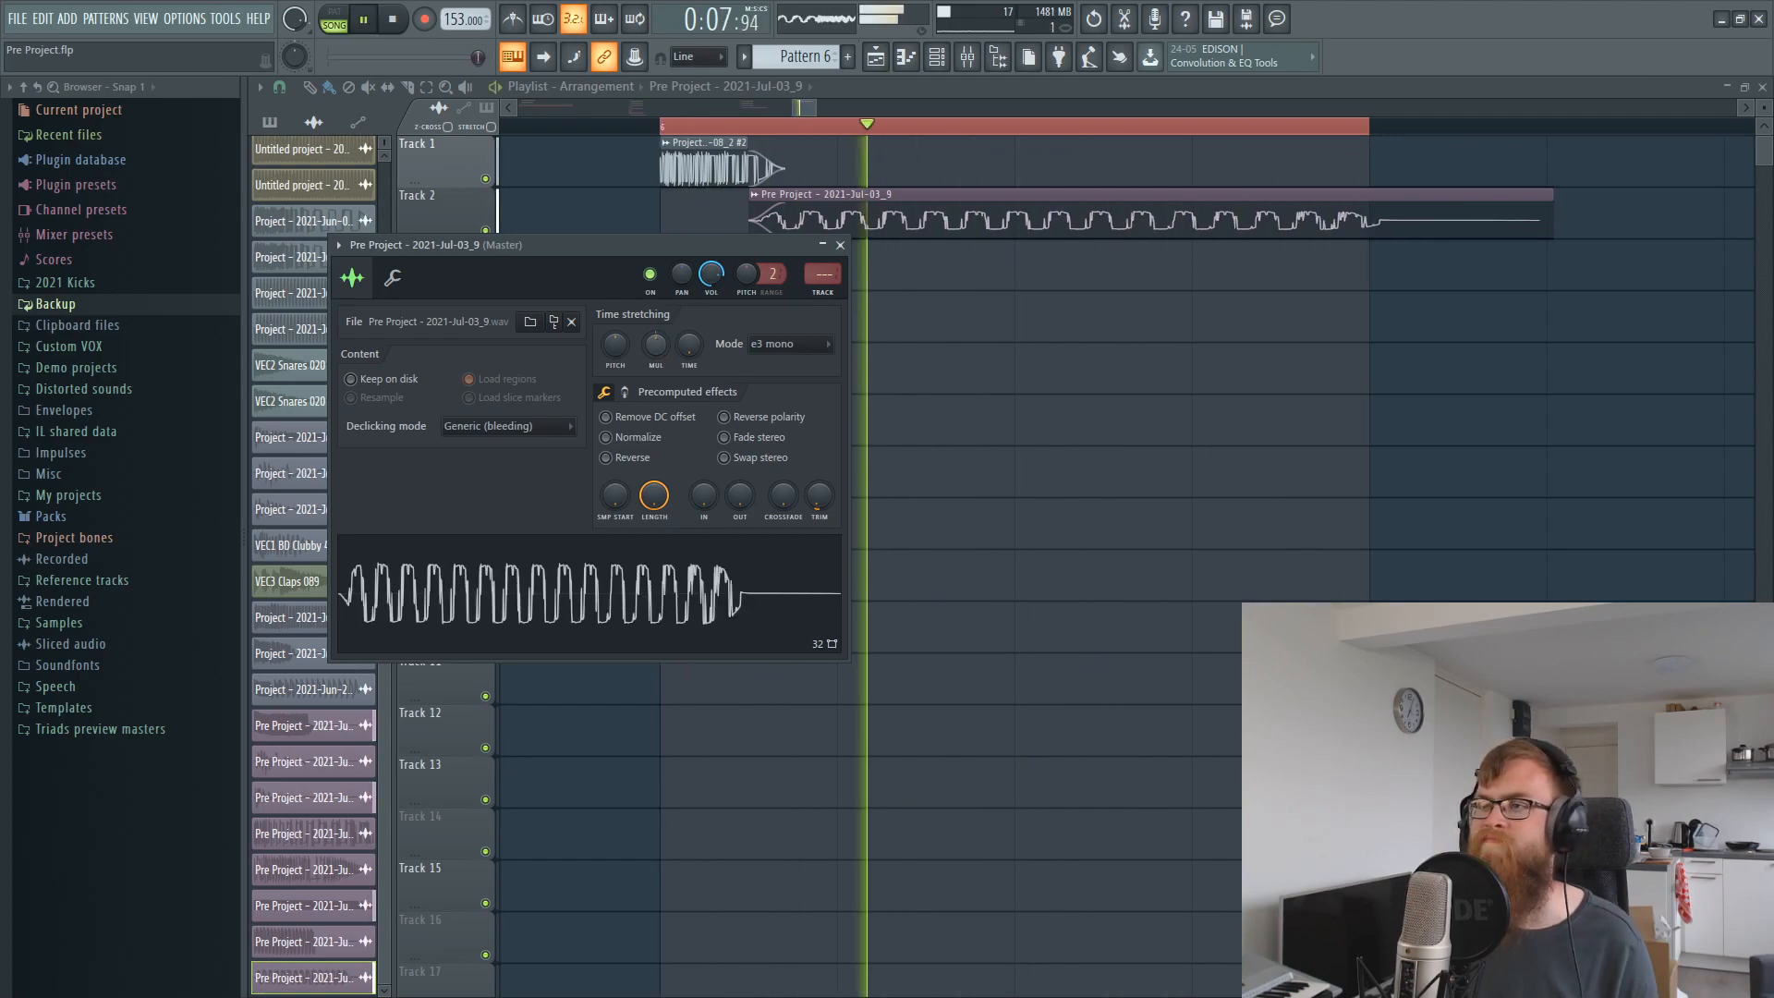
pyautogui.scroll(1, 660, 348)
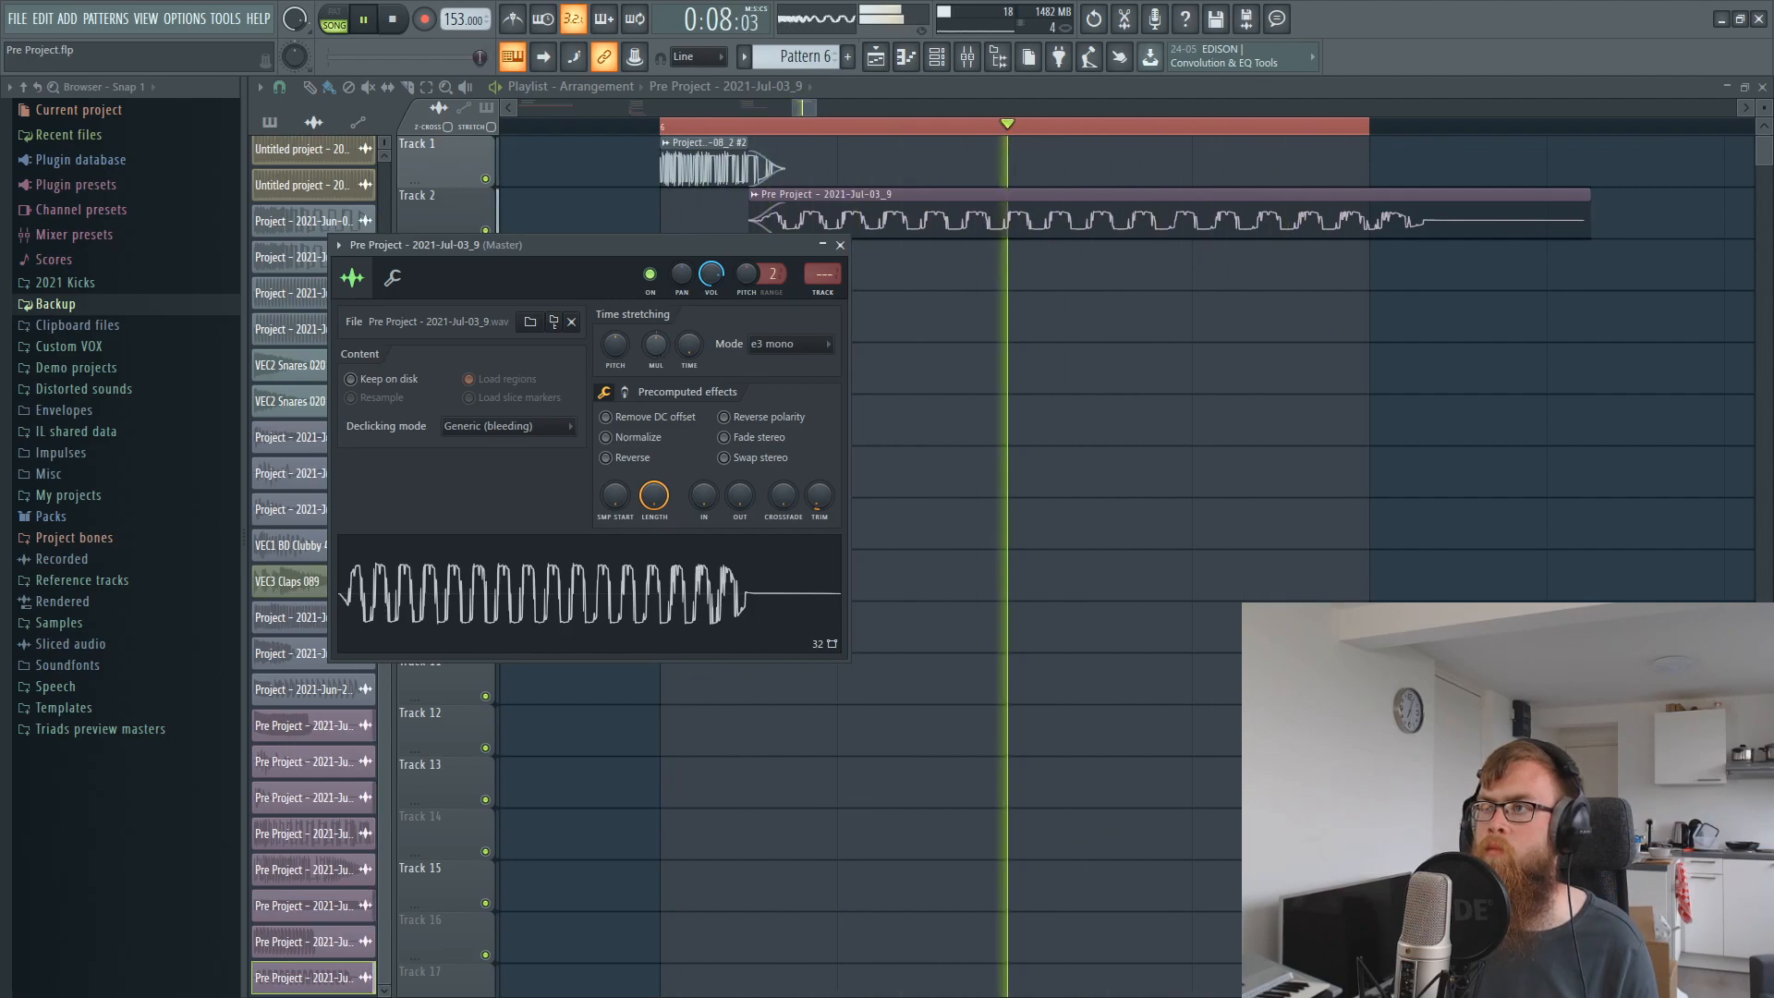
pyautogui.scroll(1, 660, 347)
pyautogui.scroll(-1, 660, 348)
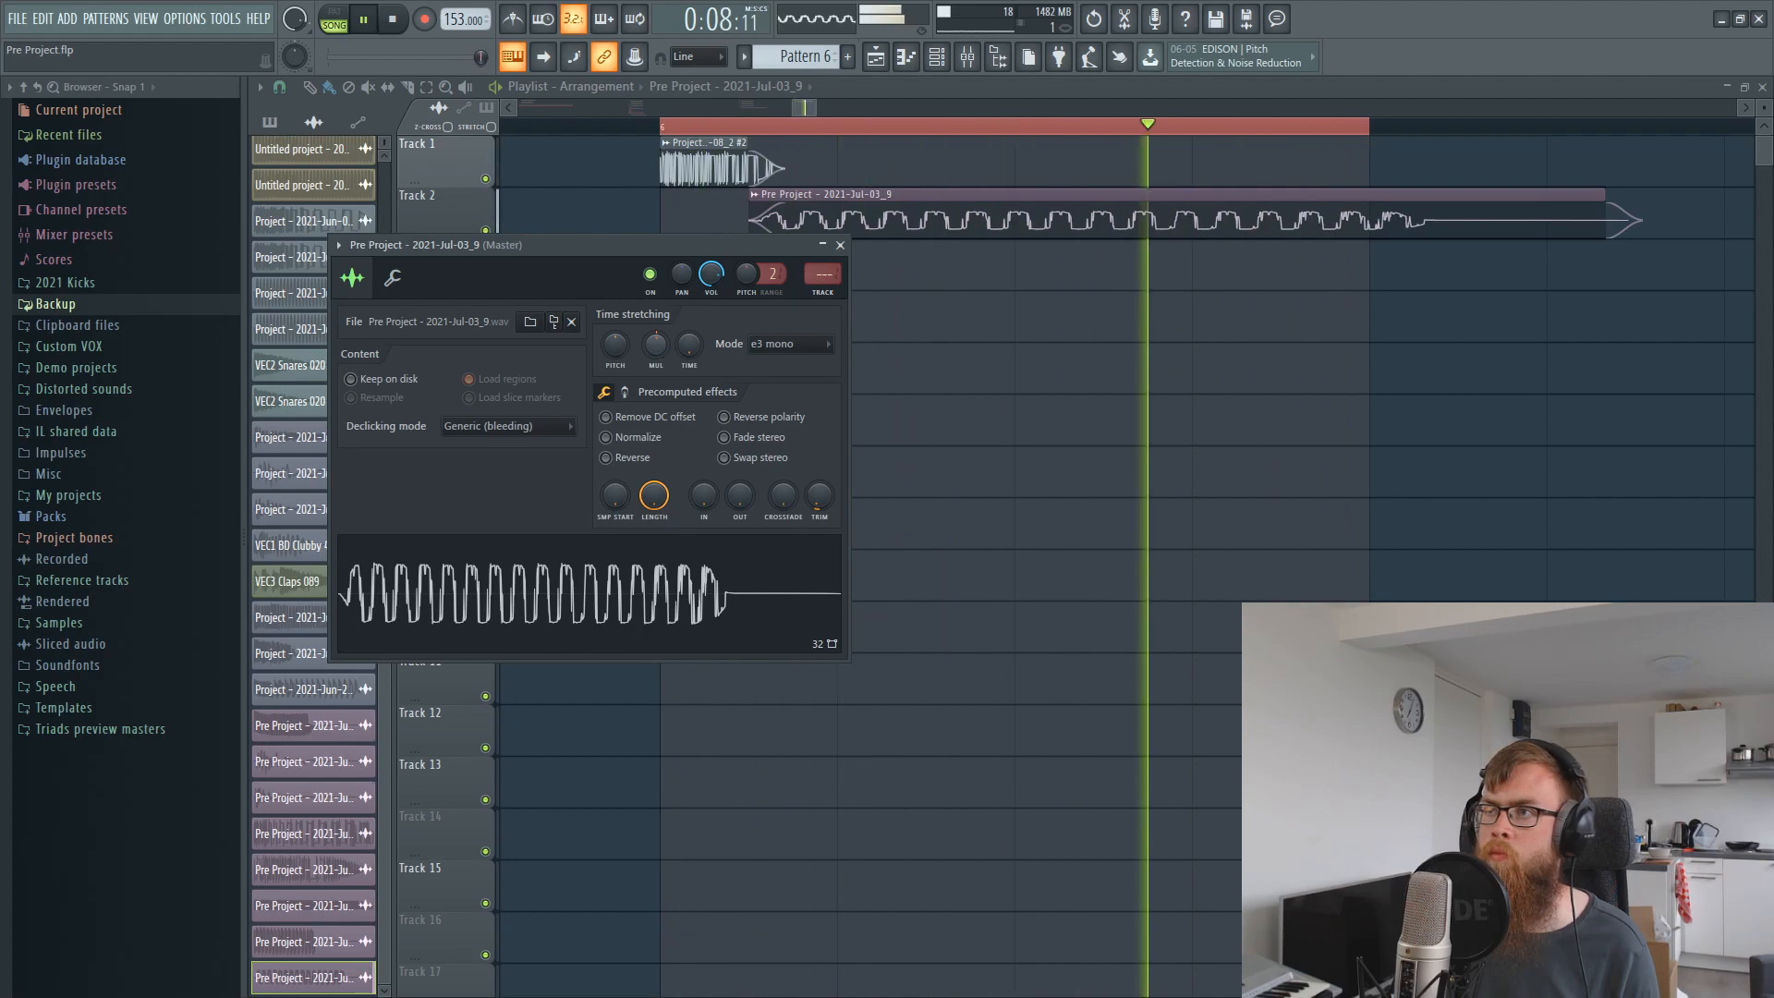
pyautogui.scroll(1, 660, 347)
pyautogui.press('space')
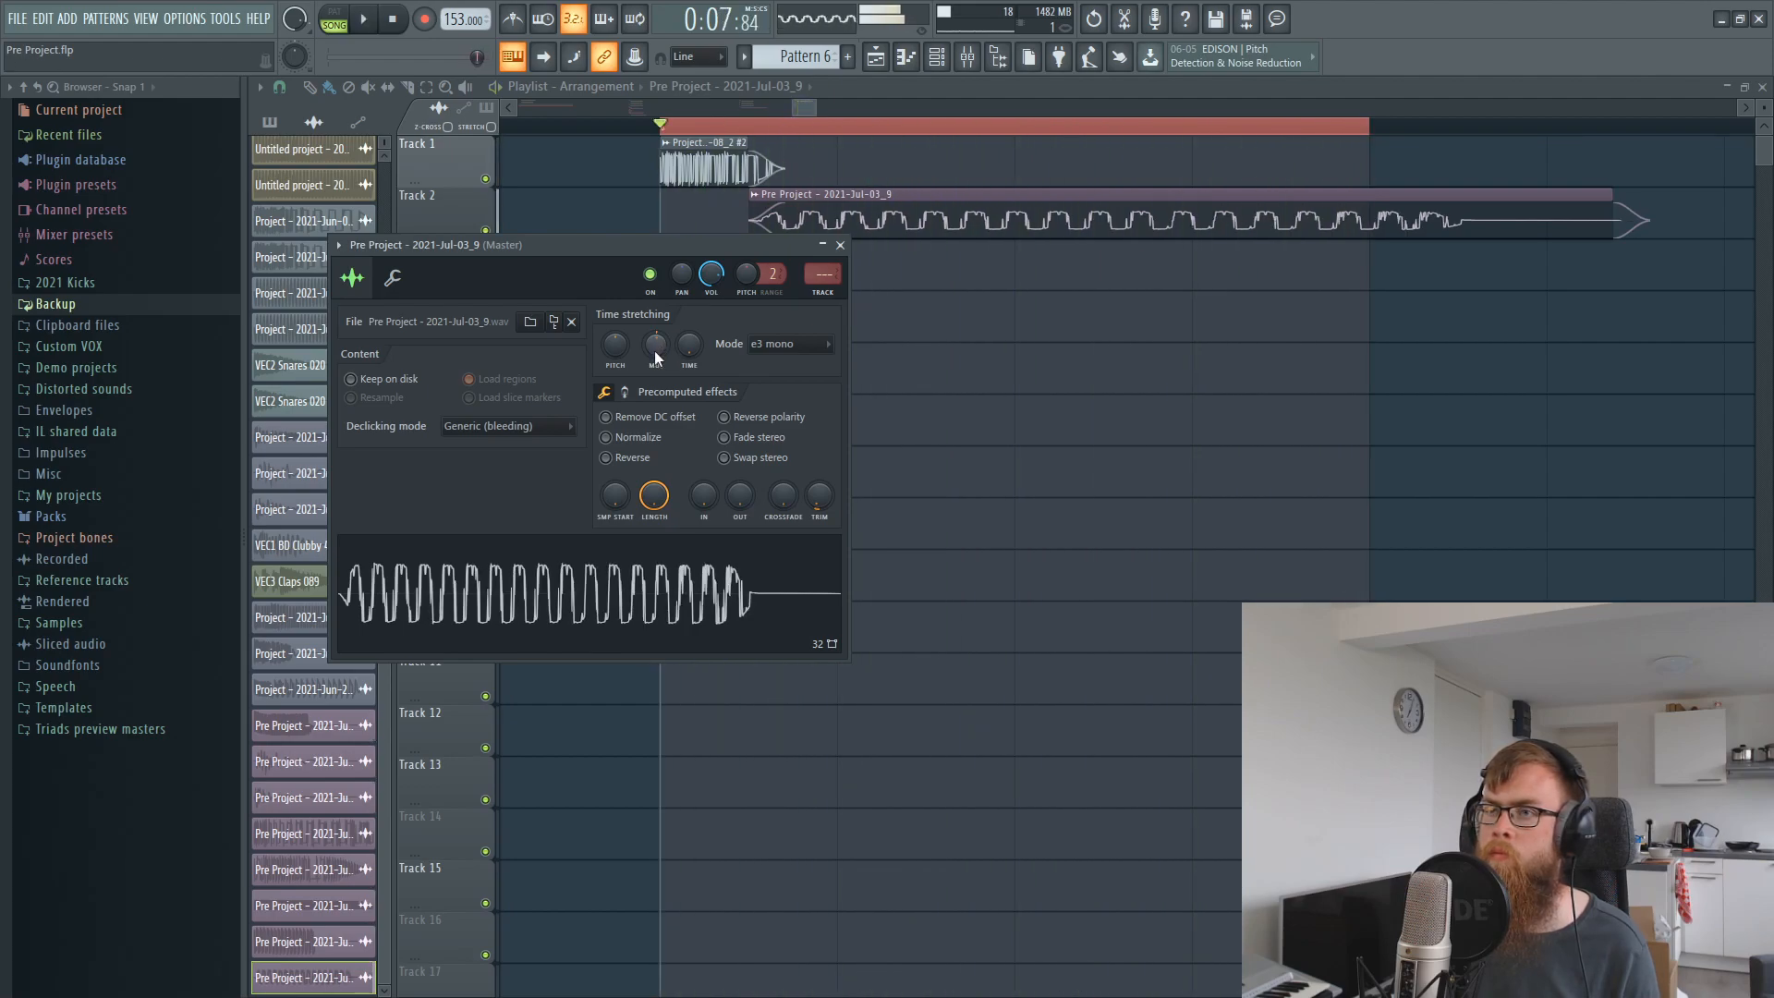
pyautogui.scroll(1, 654, 351)
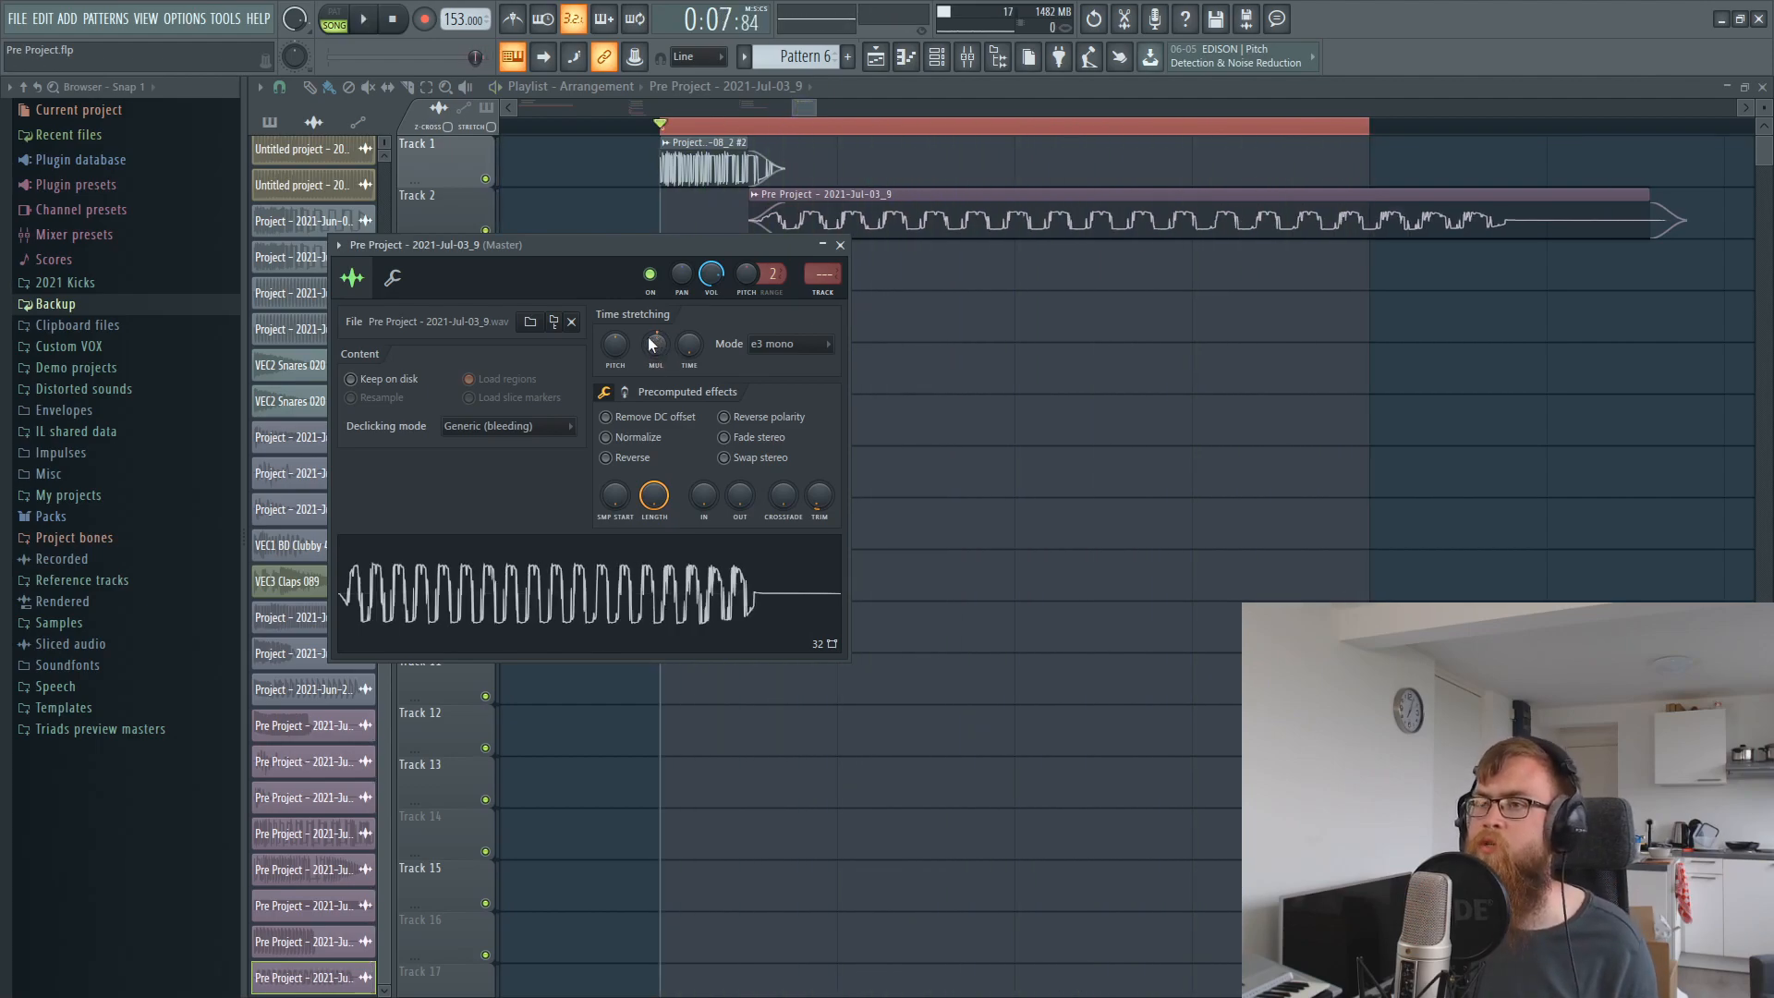
# Fine-tune the tail's time-stretch multiplier against the punch during playback, ending slightly longer, and close the sample settings.
pyautogui.press('space')
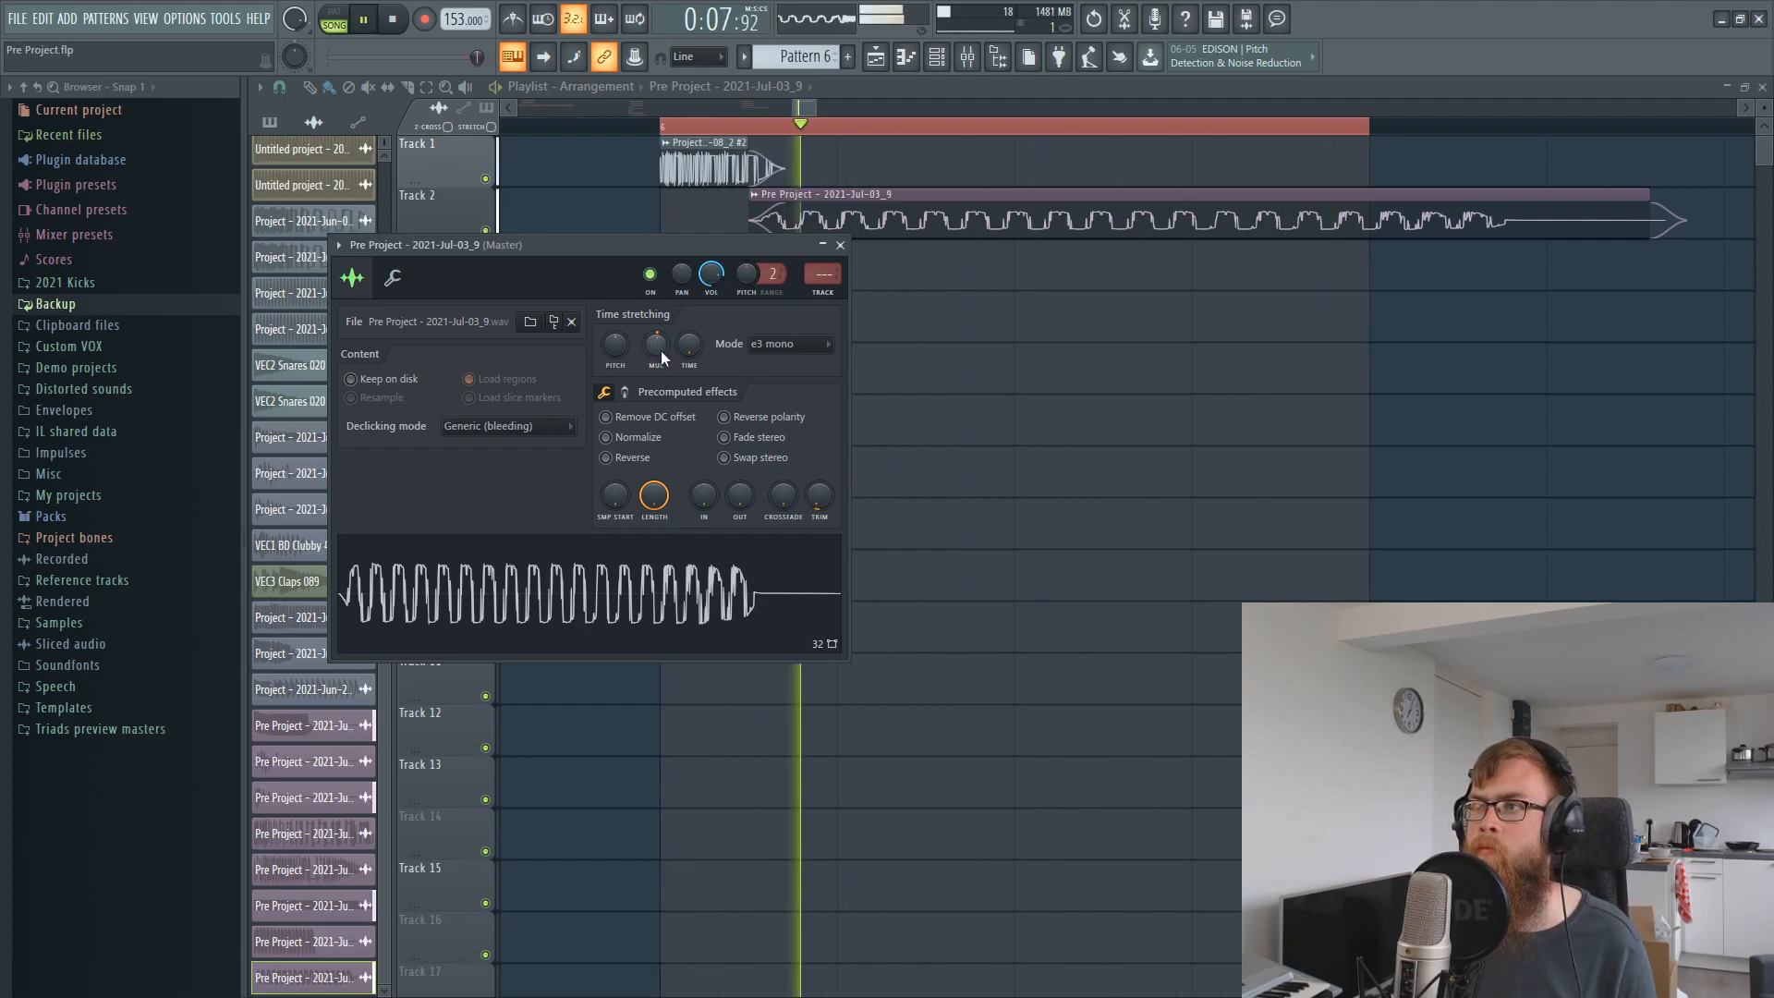
pyautogui.scroll(-1, 661, 351)
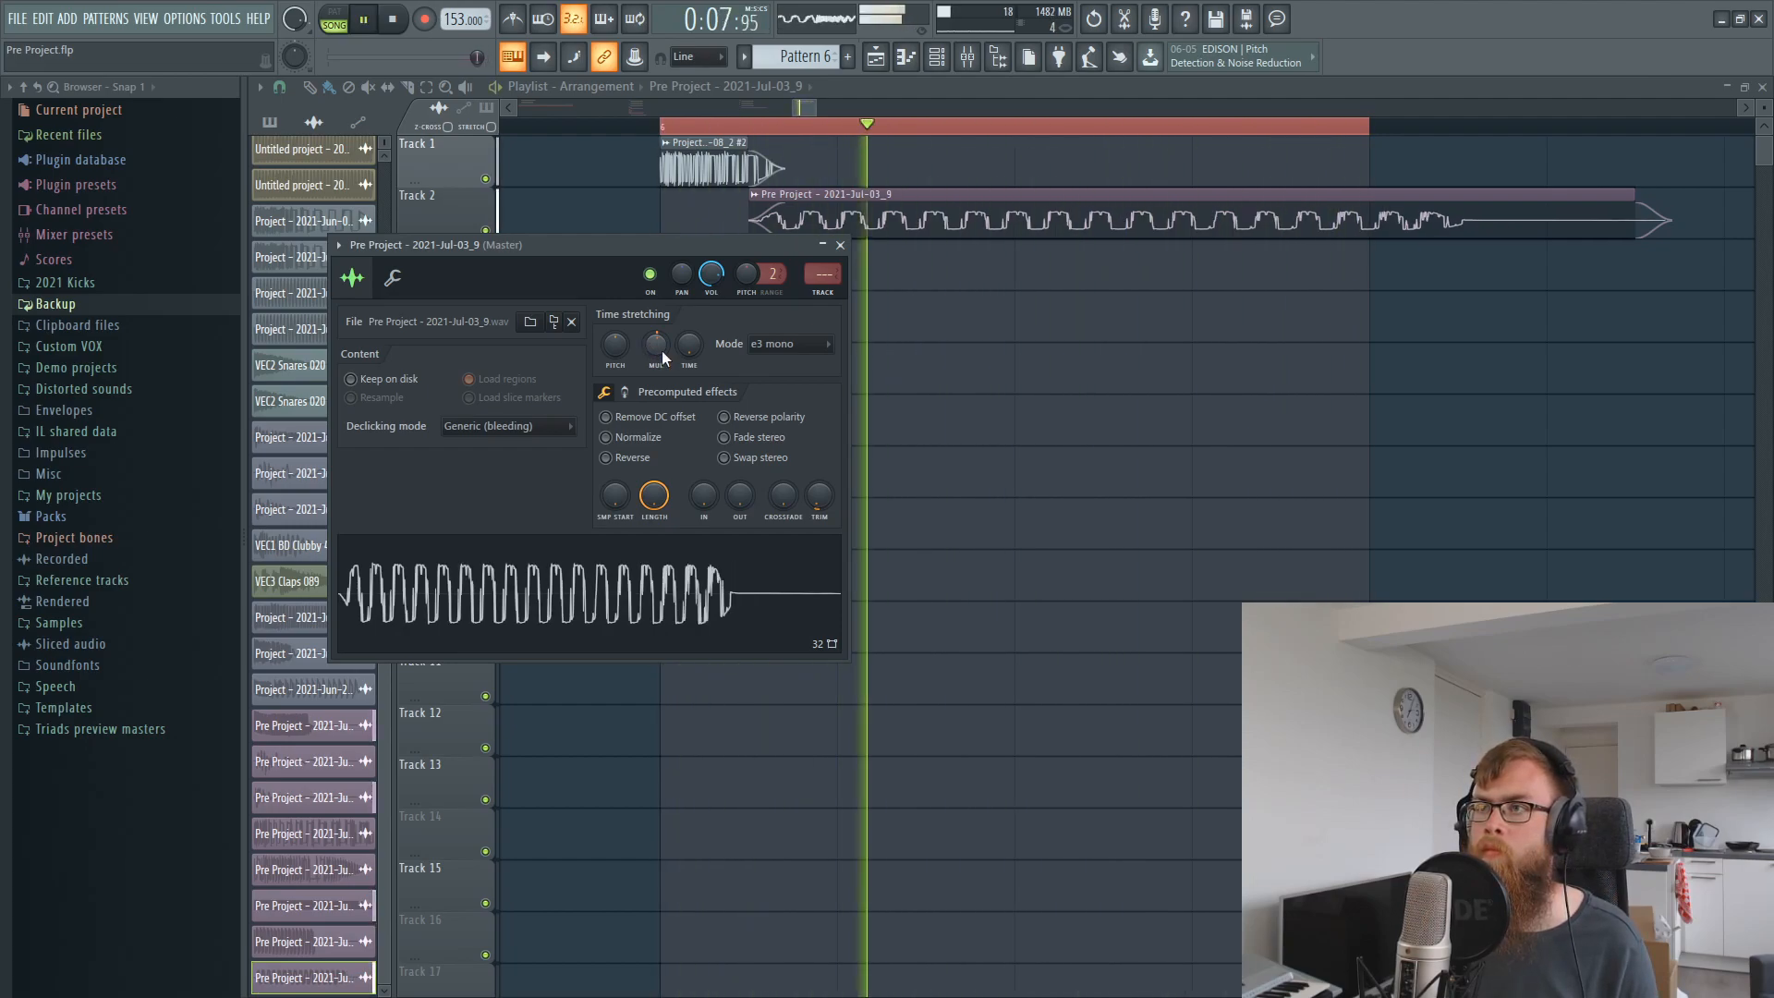
pyautogui.moveTo(661, 351); pyautogui.dragTo(661, 349)
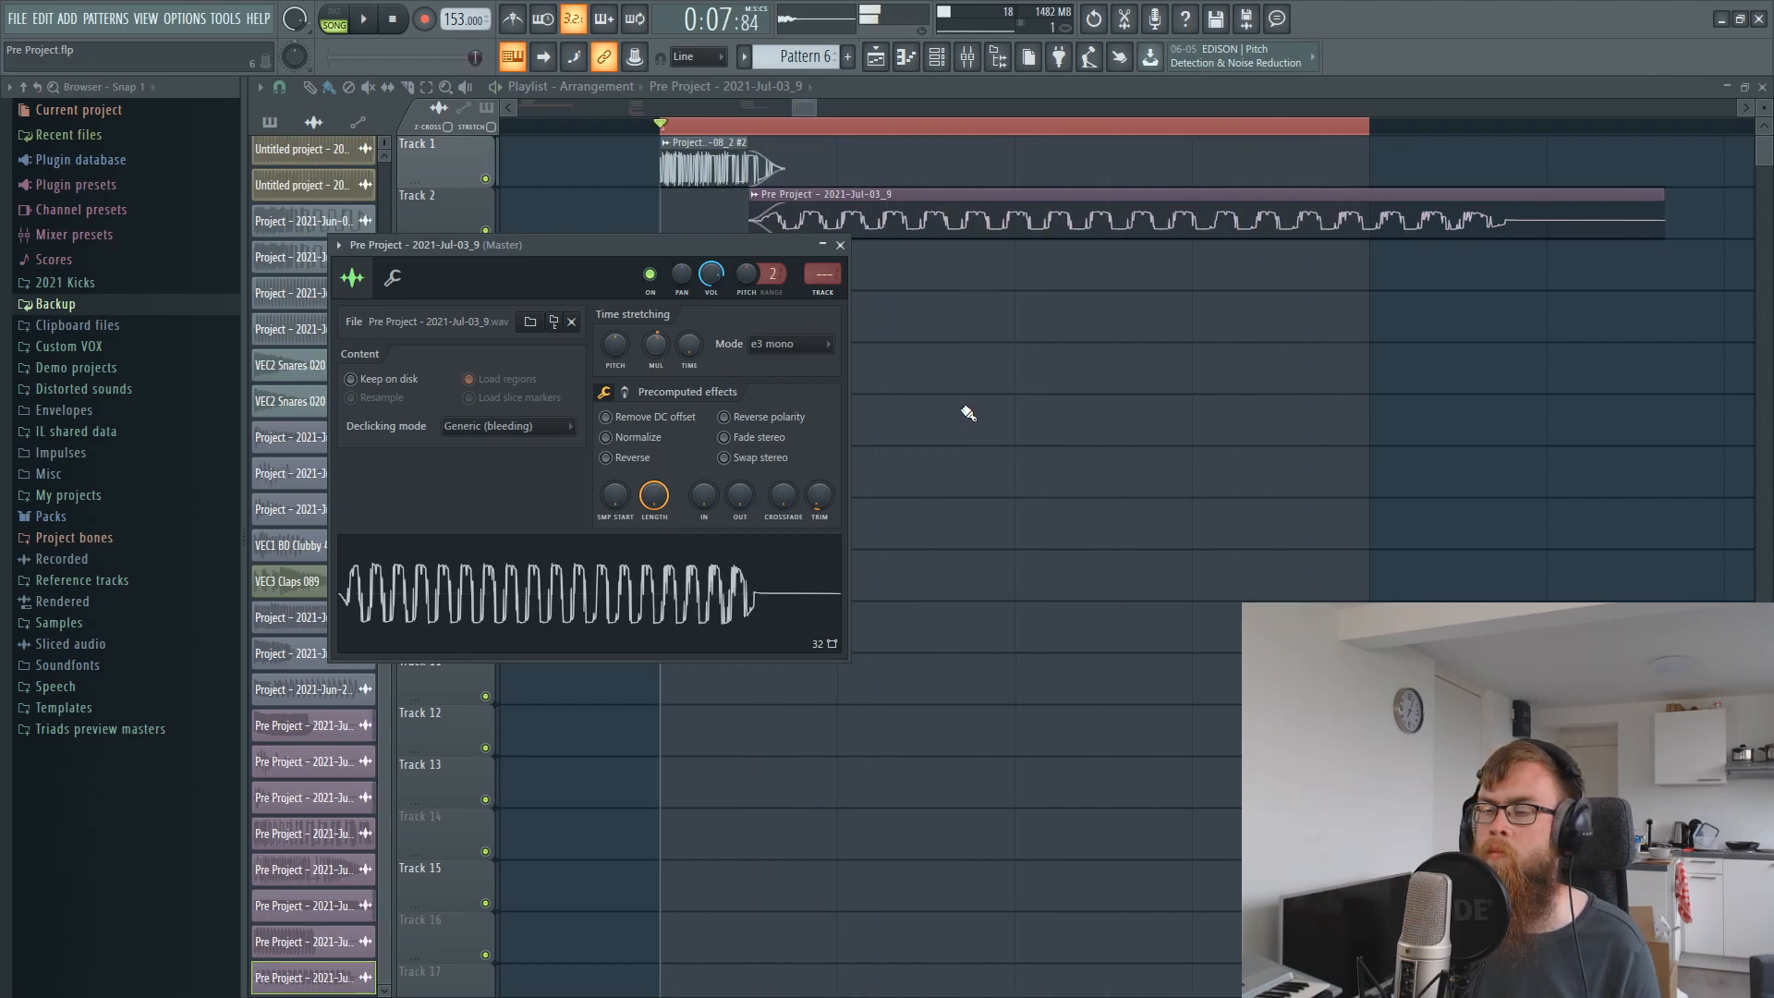
pyautogui.click(840, 244)
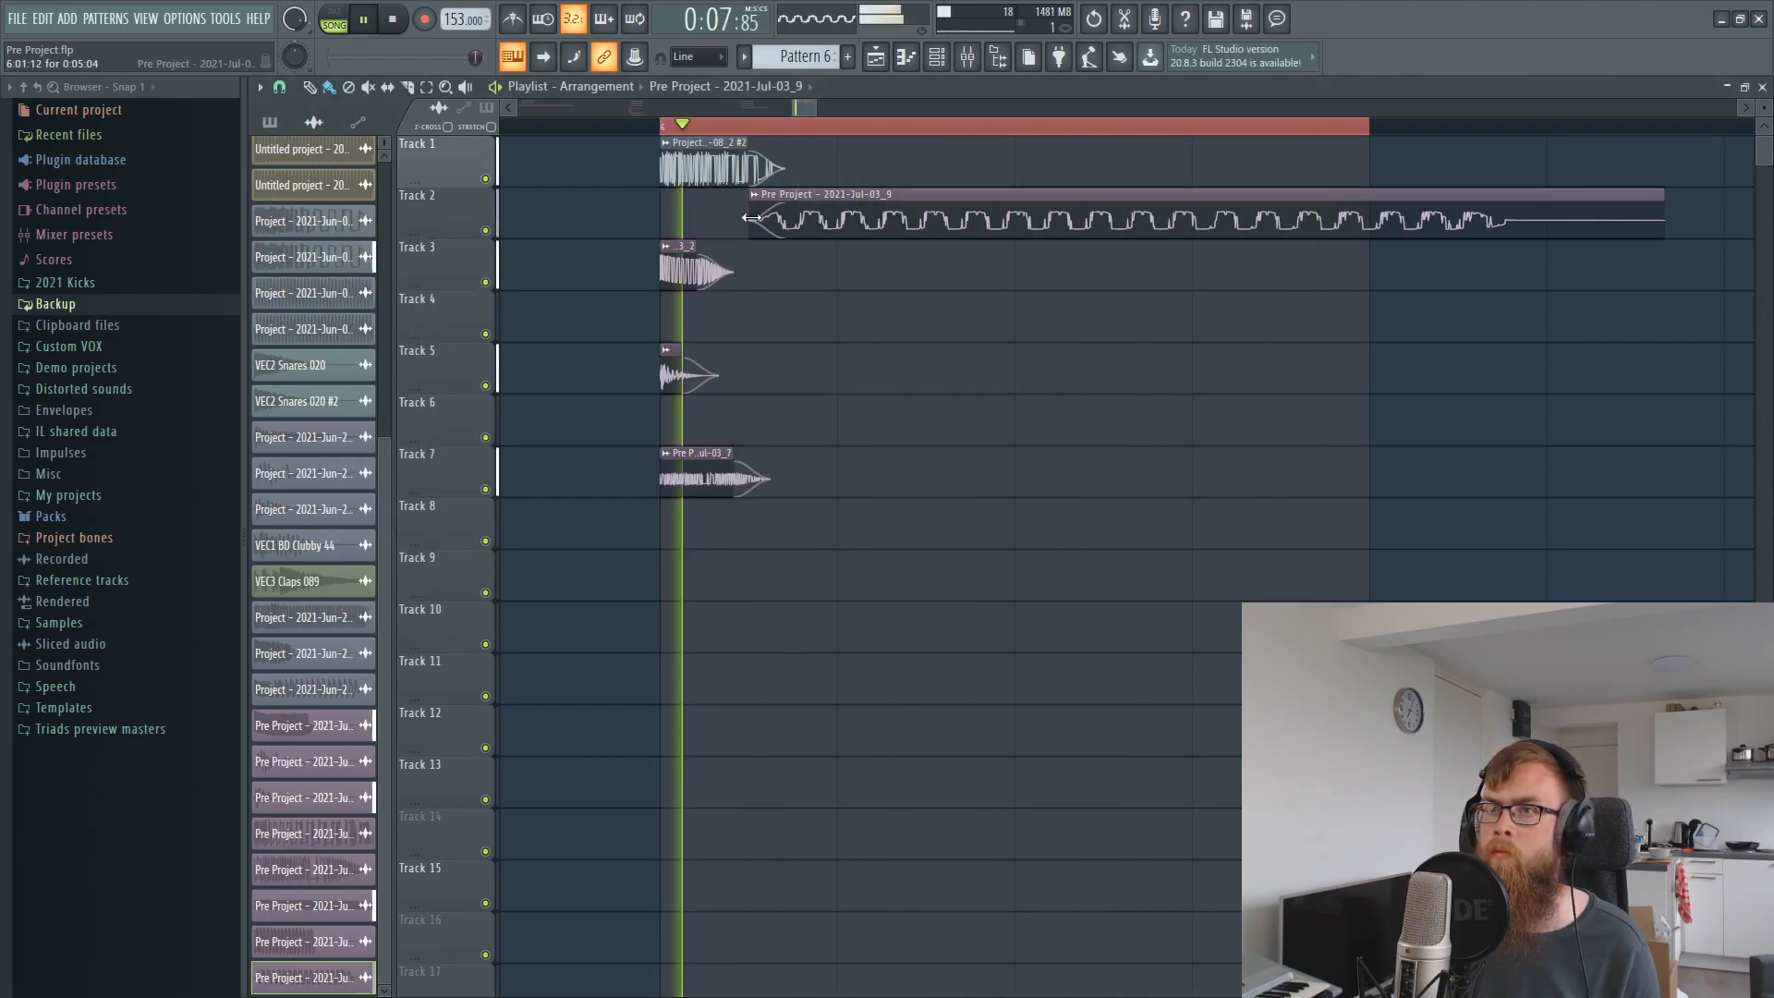
# Reopen the track 2 tail's sample settings and try longer and shorter time-stretch multipliers during playback.
pyautogui.doubleClick(874, 191)
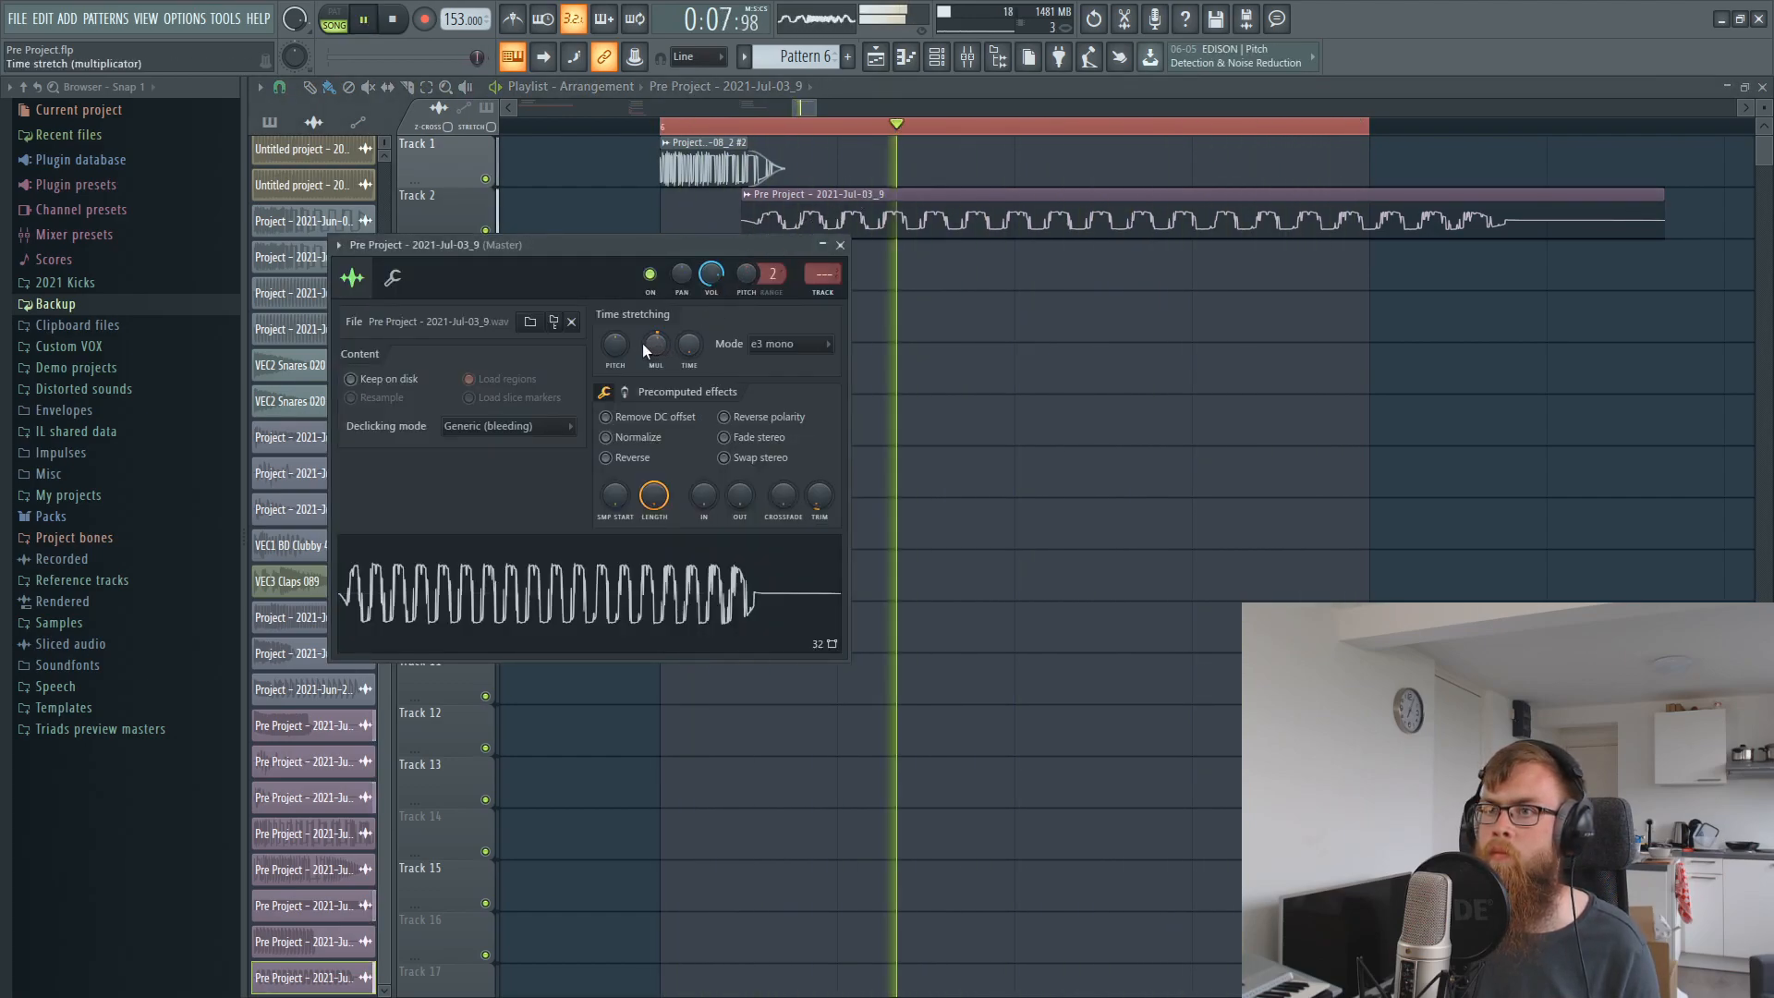
pyautogui.scroll(-2, 654, 344)
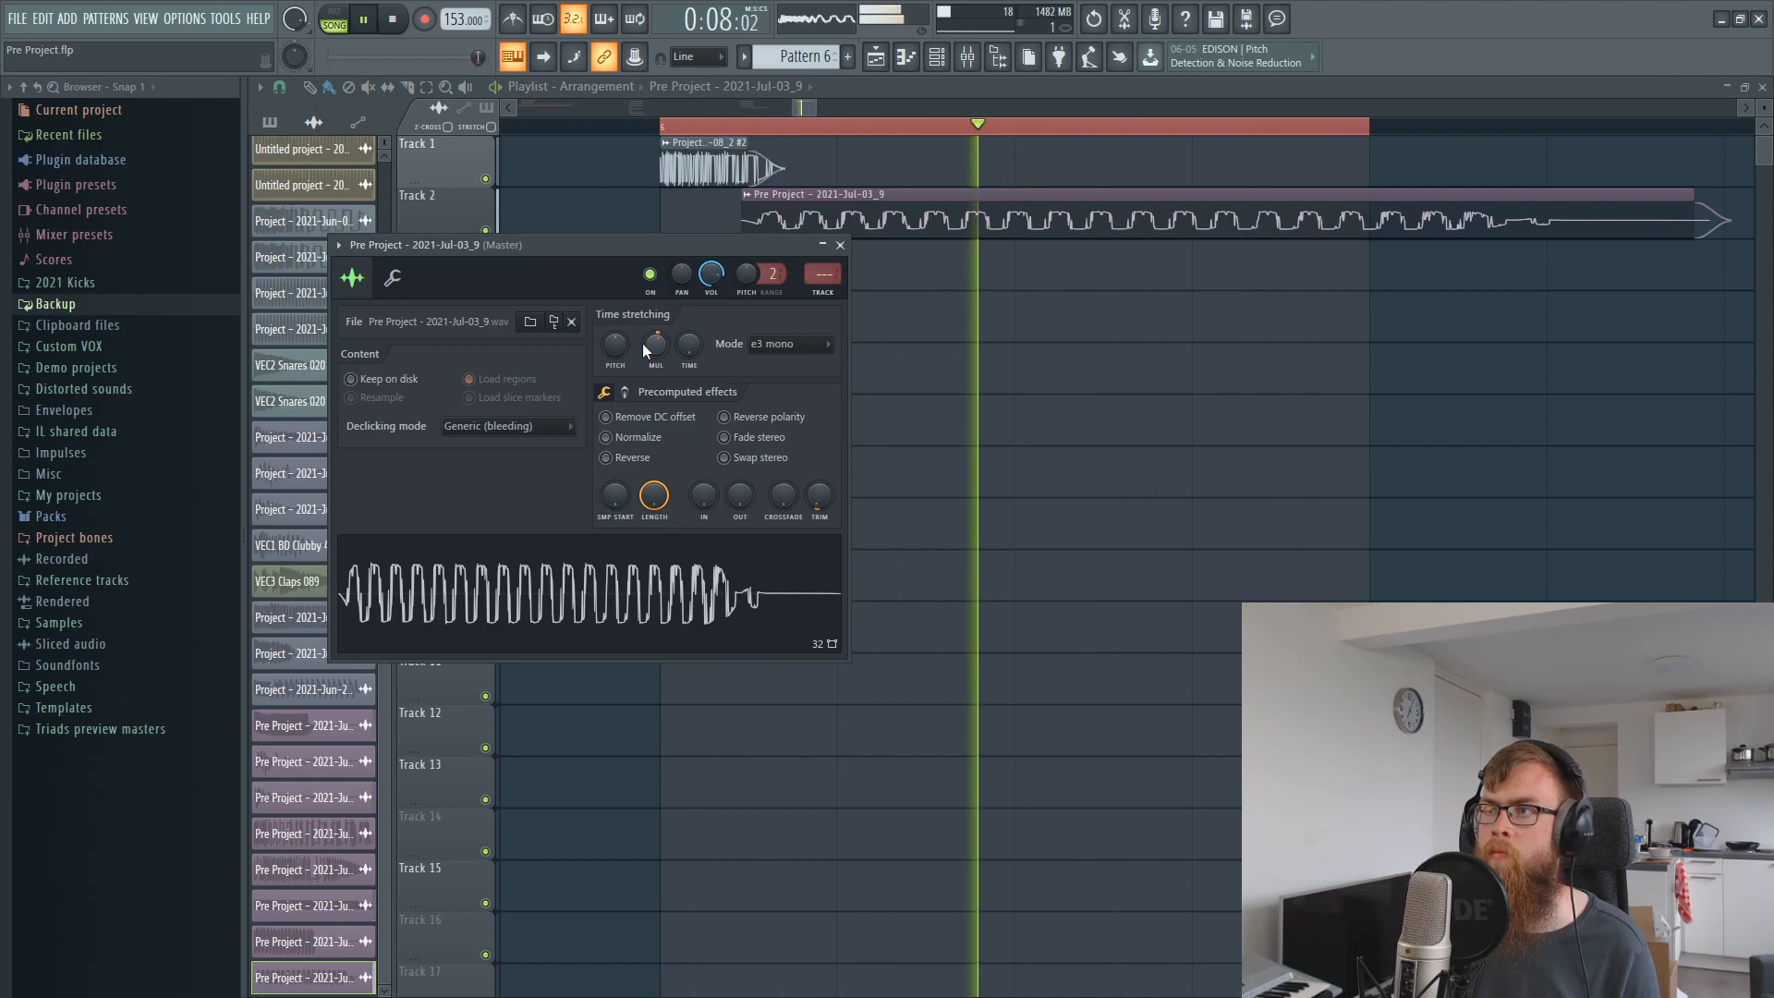
pyautogui.moveTo(655, 344); pyautogui.dragTo(644, 345)
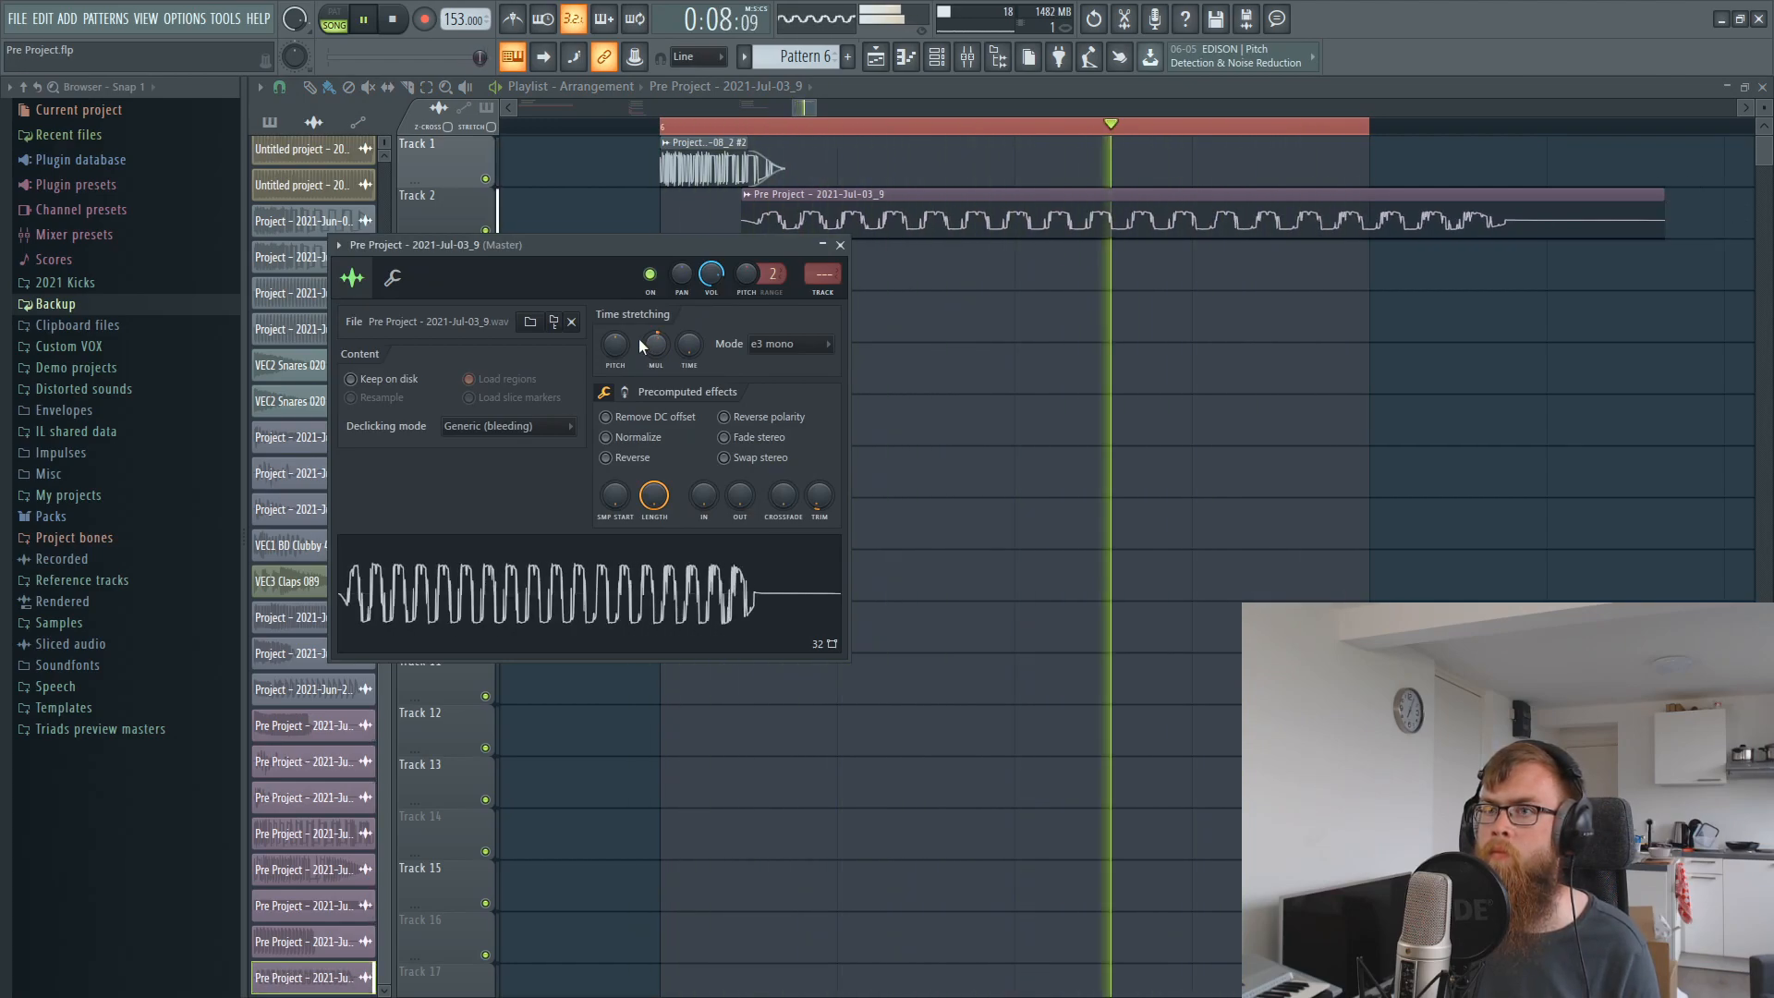
pyautogui.moveTo(651, 345); pyautogui.dragTo(646, 346)
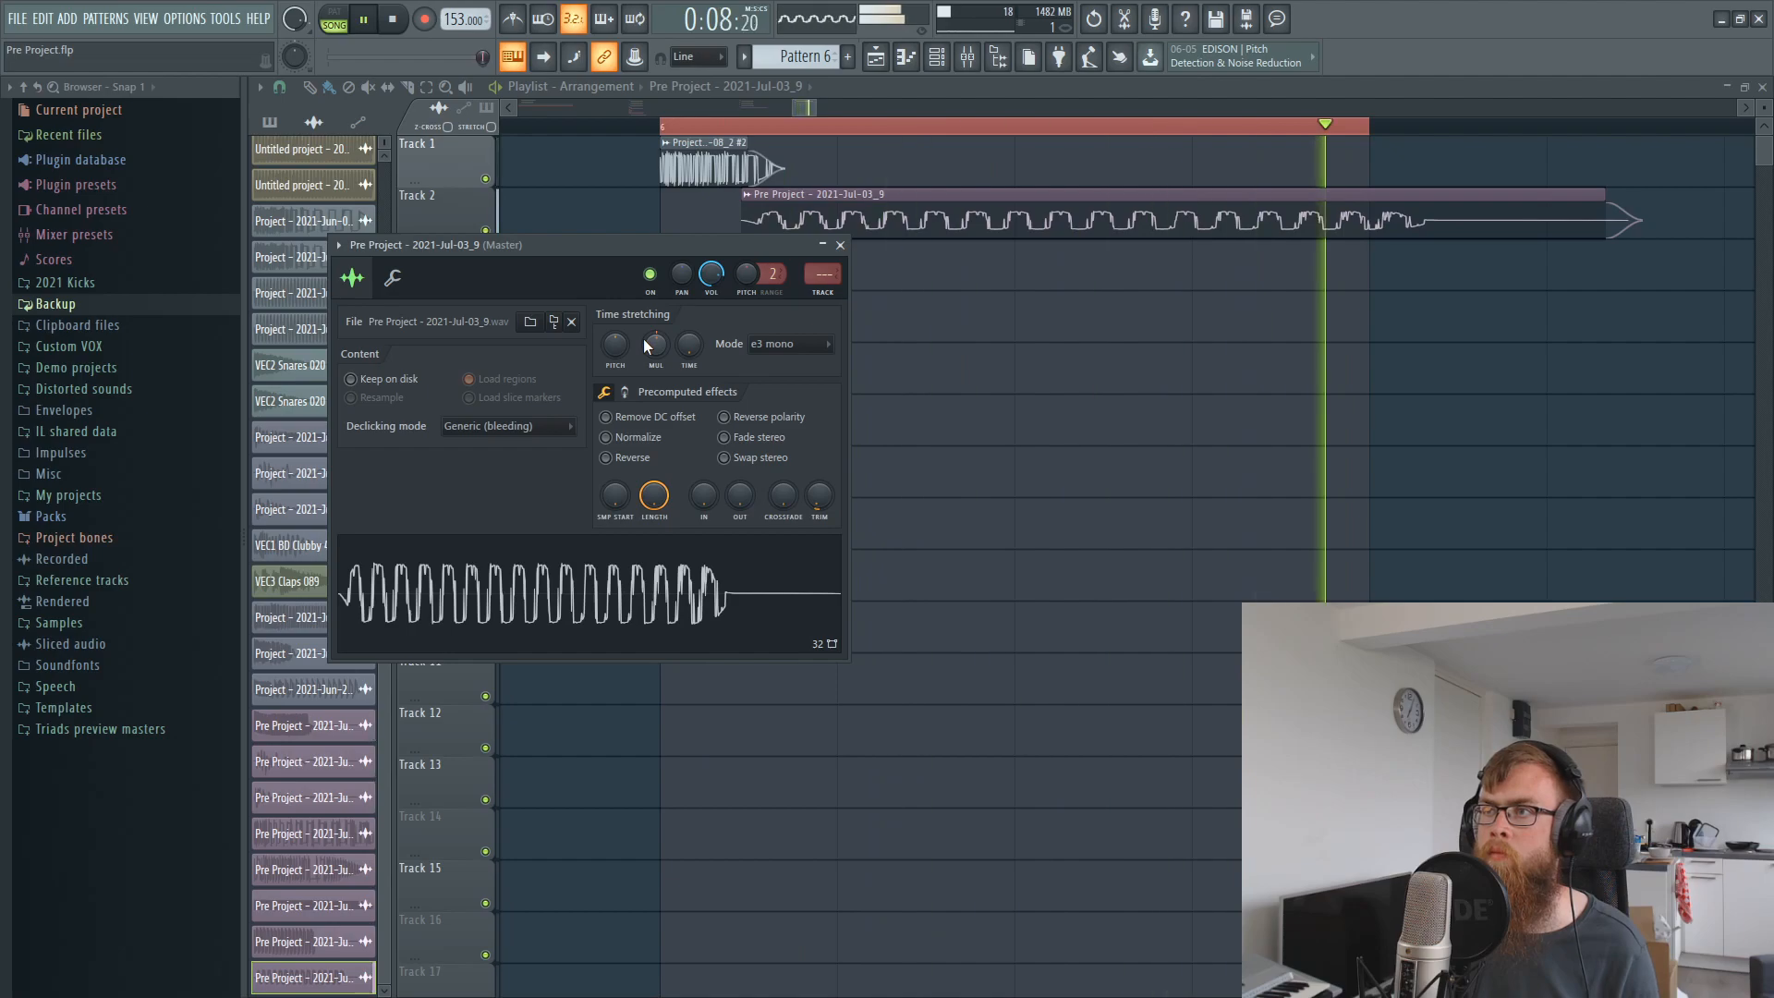
pyautogui.moveTo(646, 345); pyautogui.dragTo(646, 346)
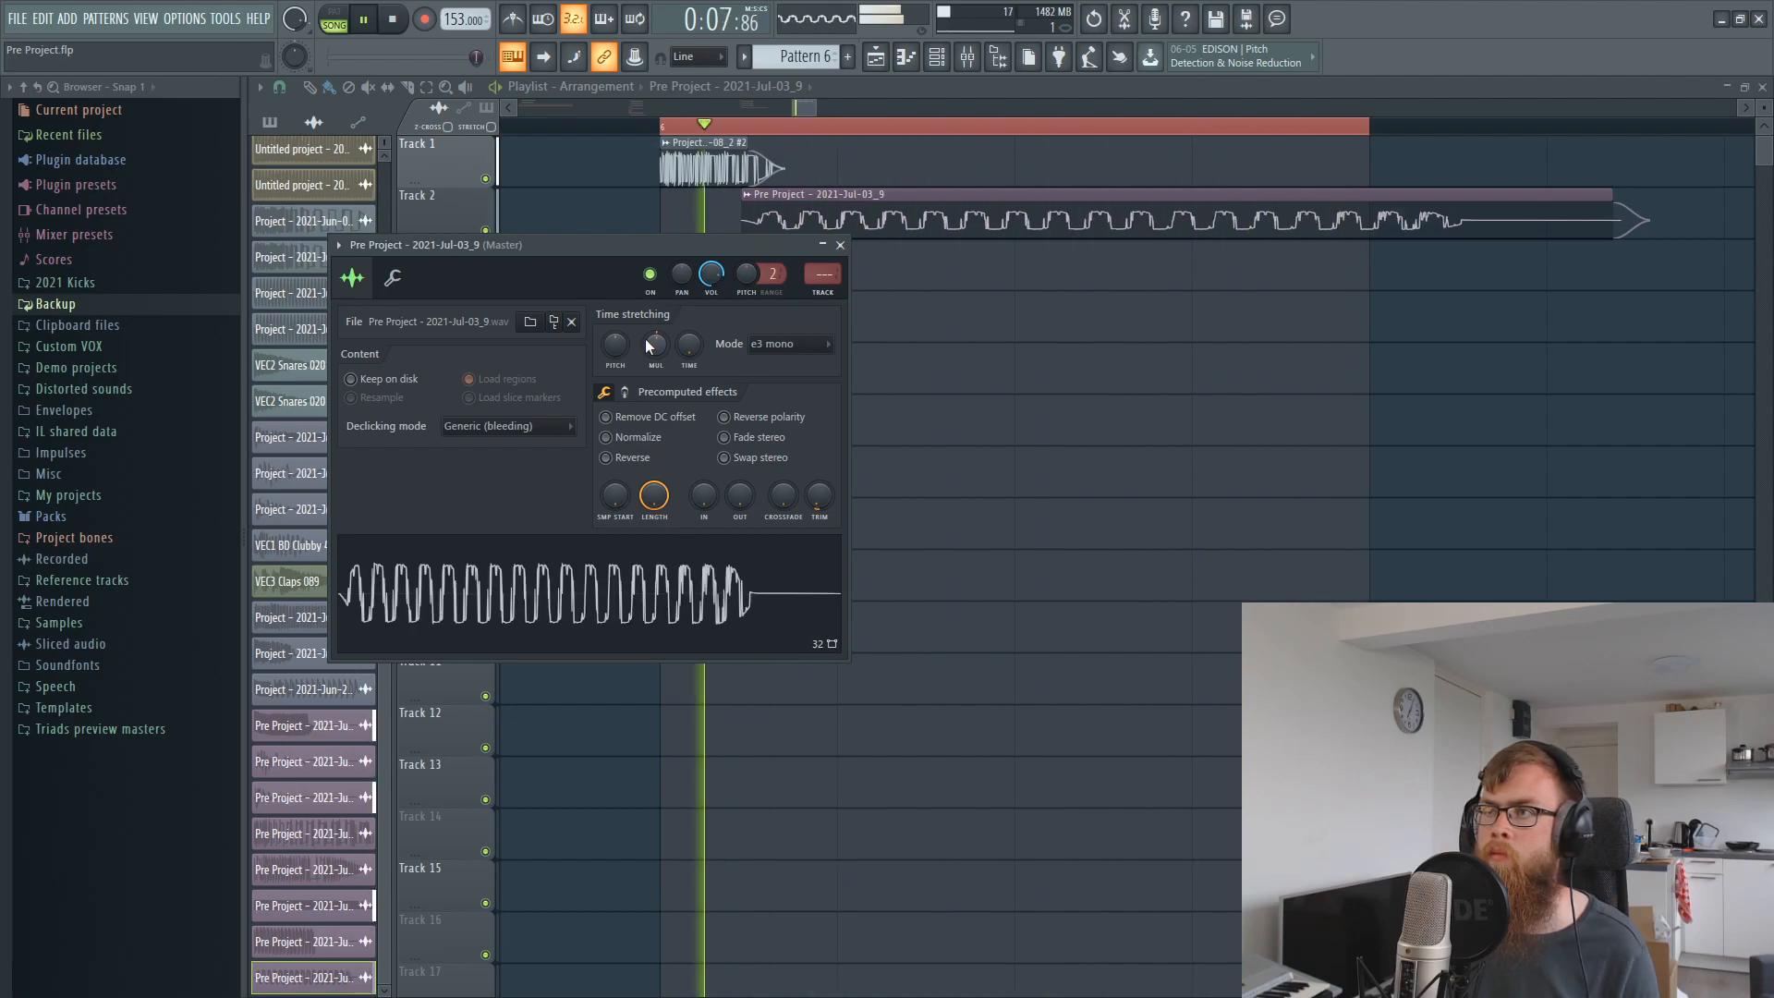
pyautogui.press('space')
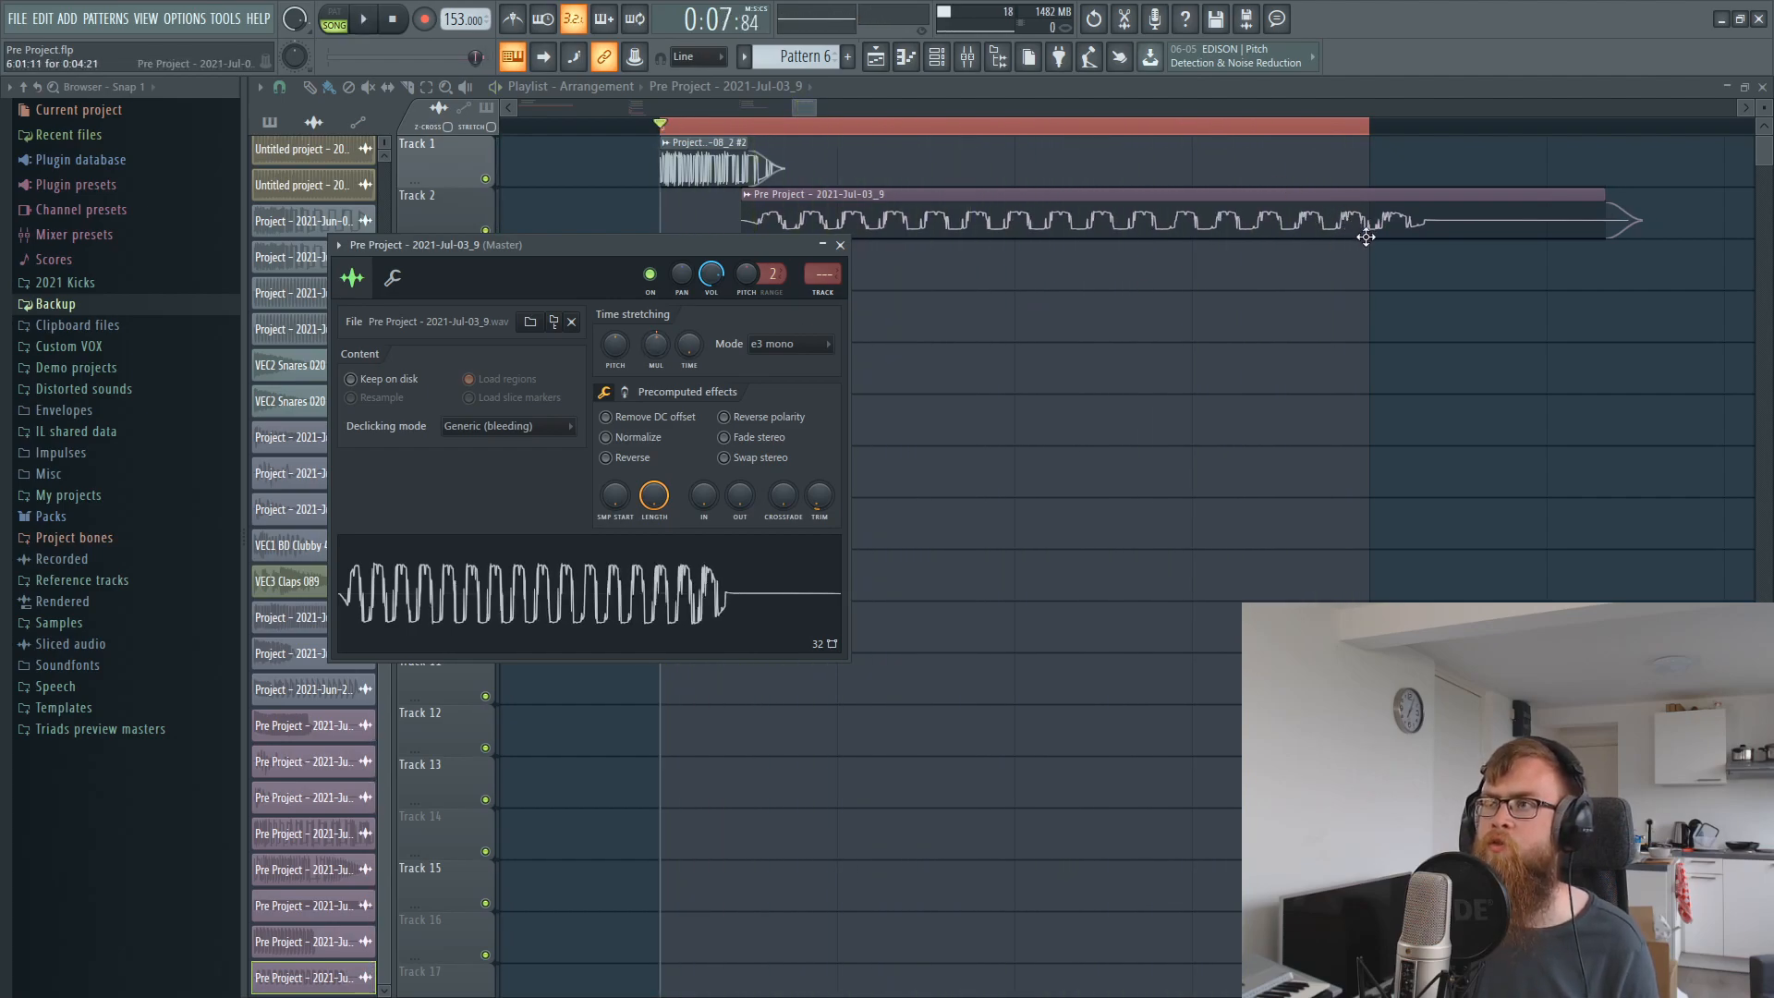
# Shift the track 2 tail clip slightly later against the punch.
pyautogui.moveTo(1362, 274); pyautogui.dragTo(1395, 328)
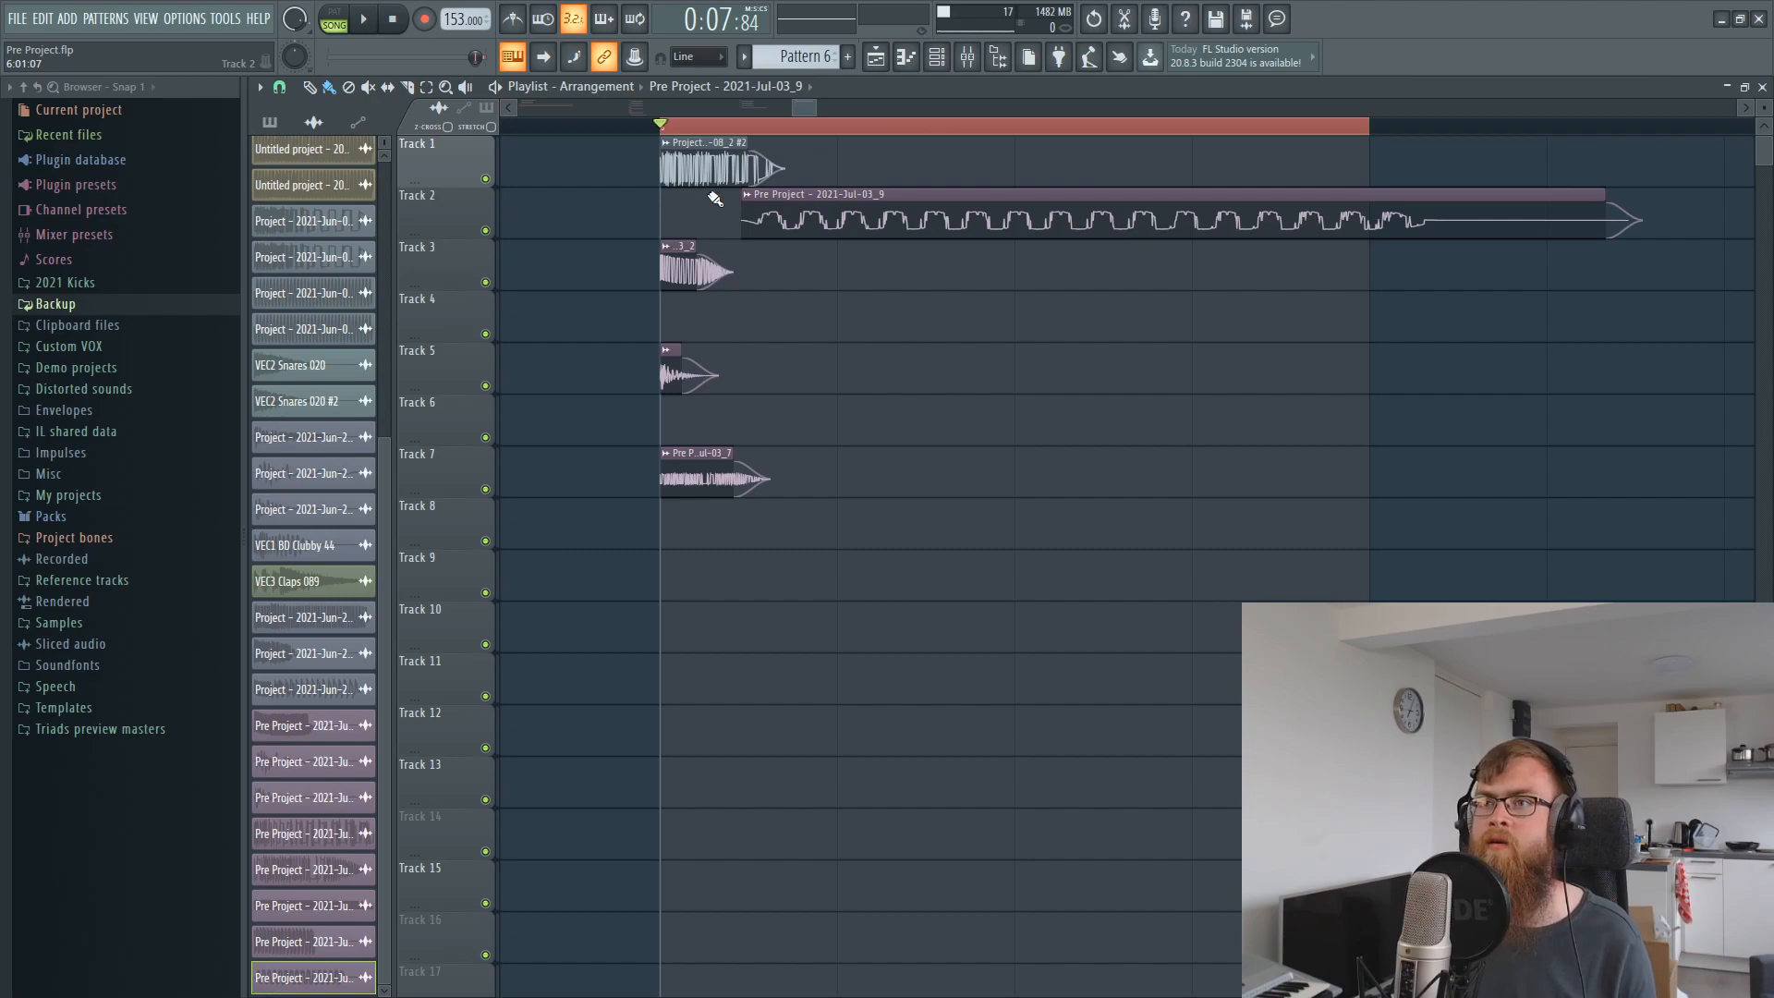
pyautogui.moveTo(760, 195); pyautogui.dragTo(771, 195)
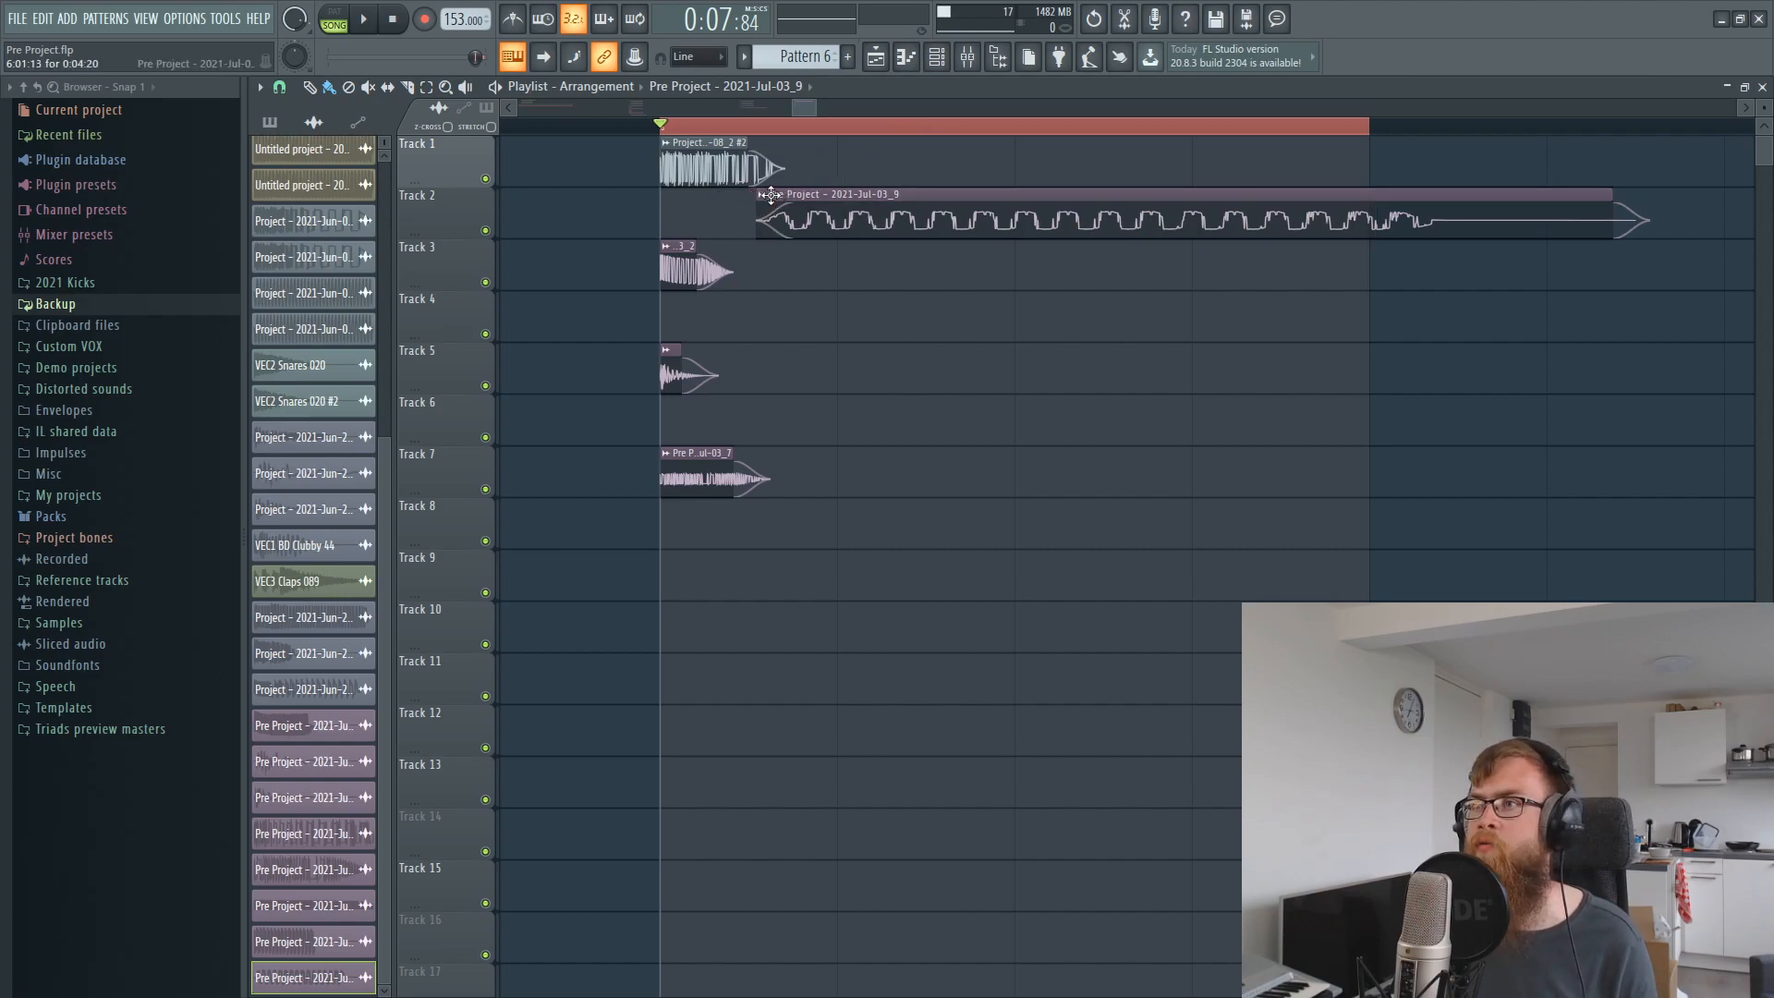
pyautogui.scroll(-1, 874, 210)
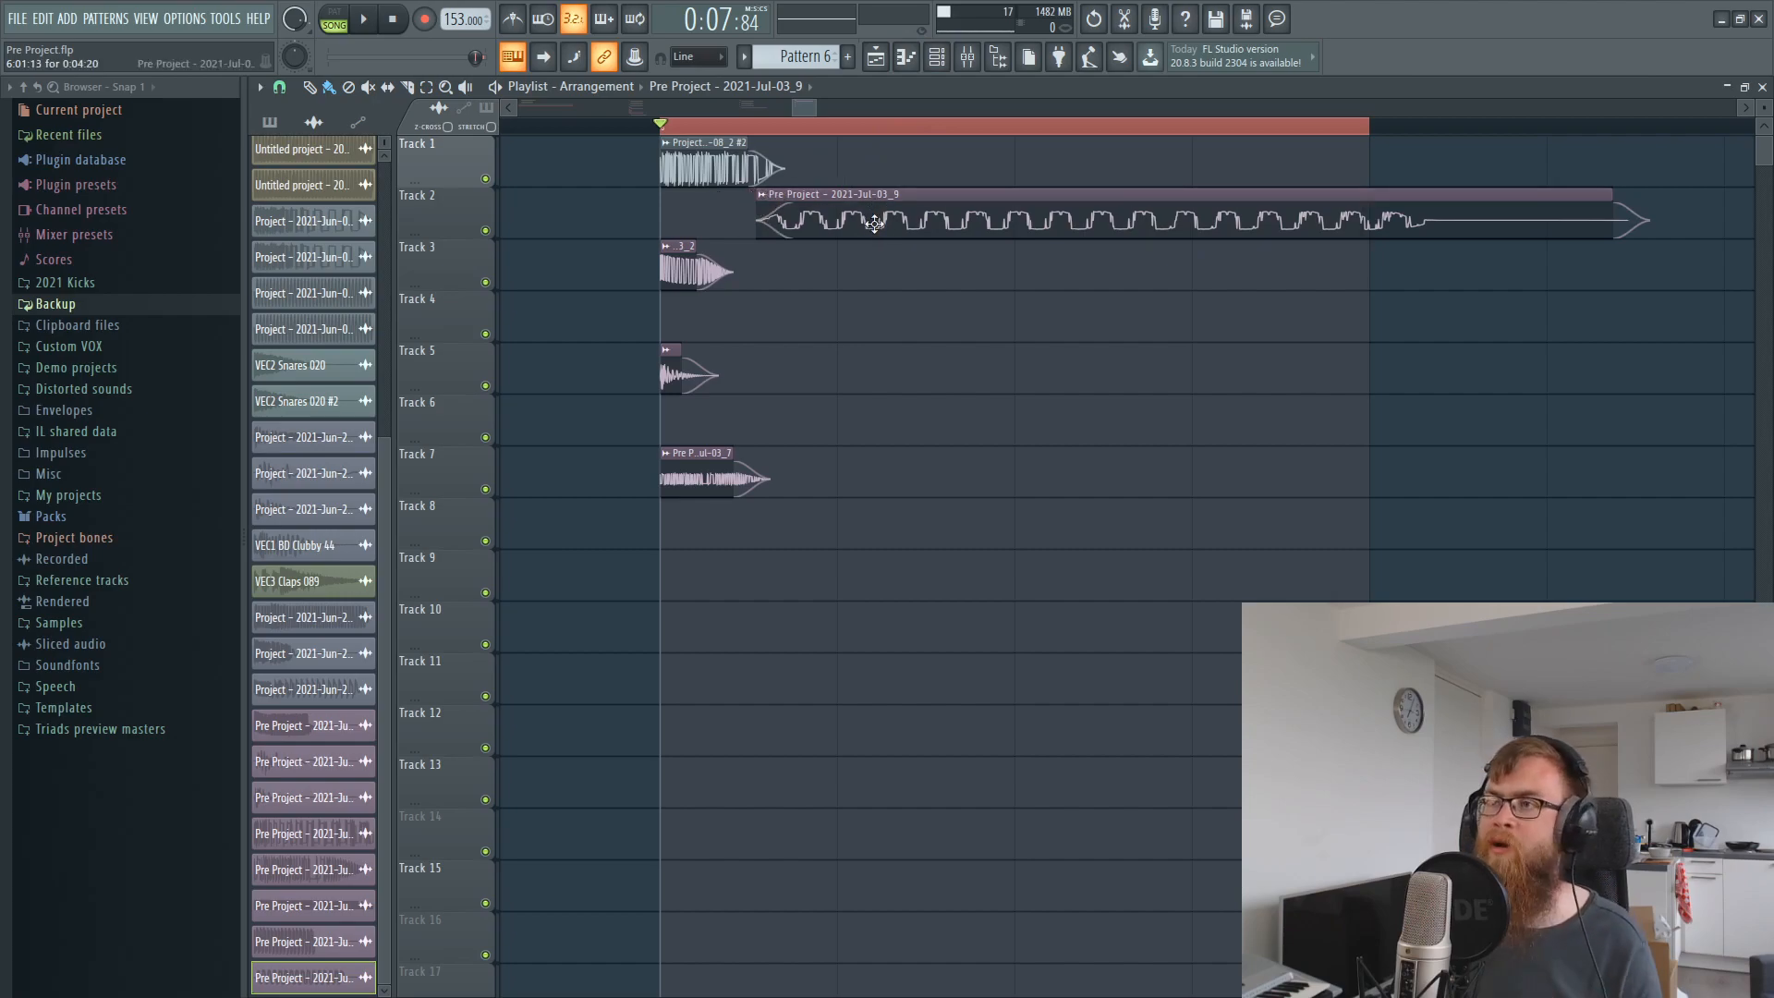
# Fine-tune the shifted tail's time-stretch multiplier during playback, leaving the sample slightly longer.
pyautogui.doubleClick(874, 219)
pyautogui.press('space')
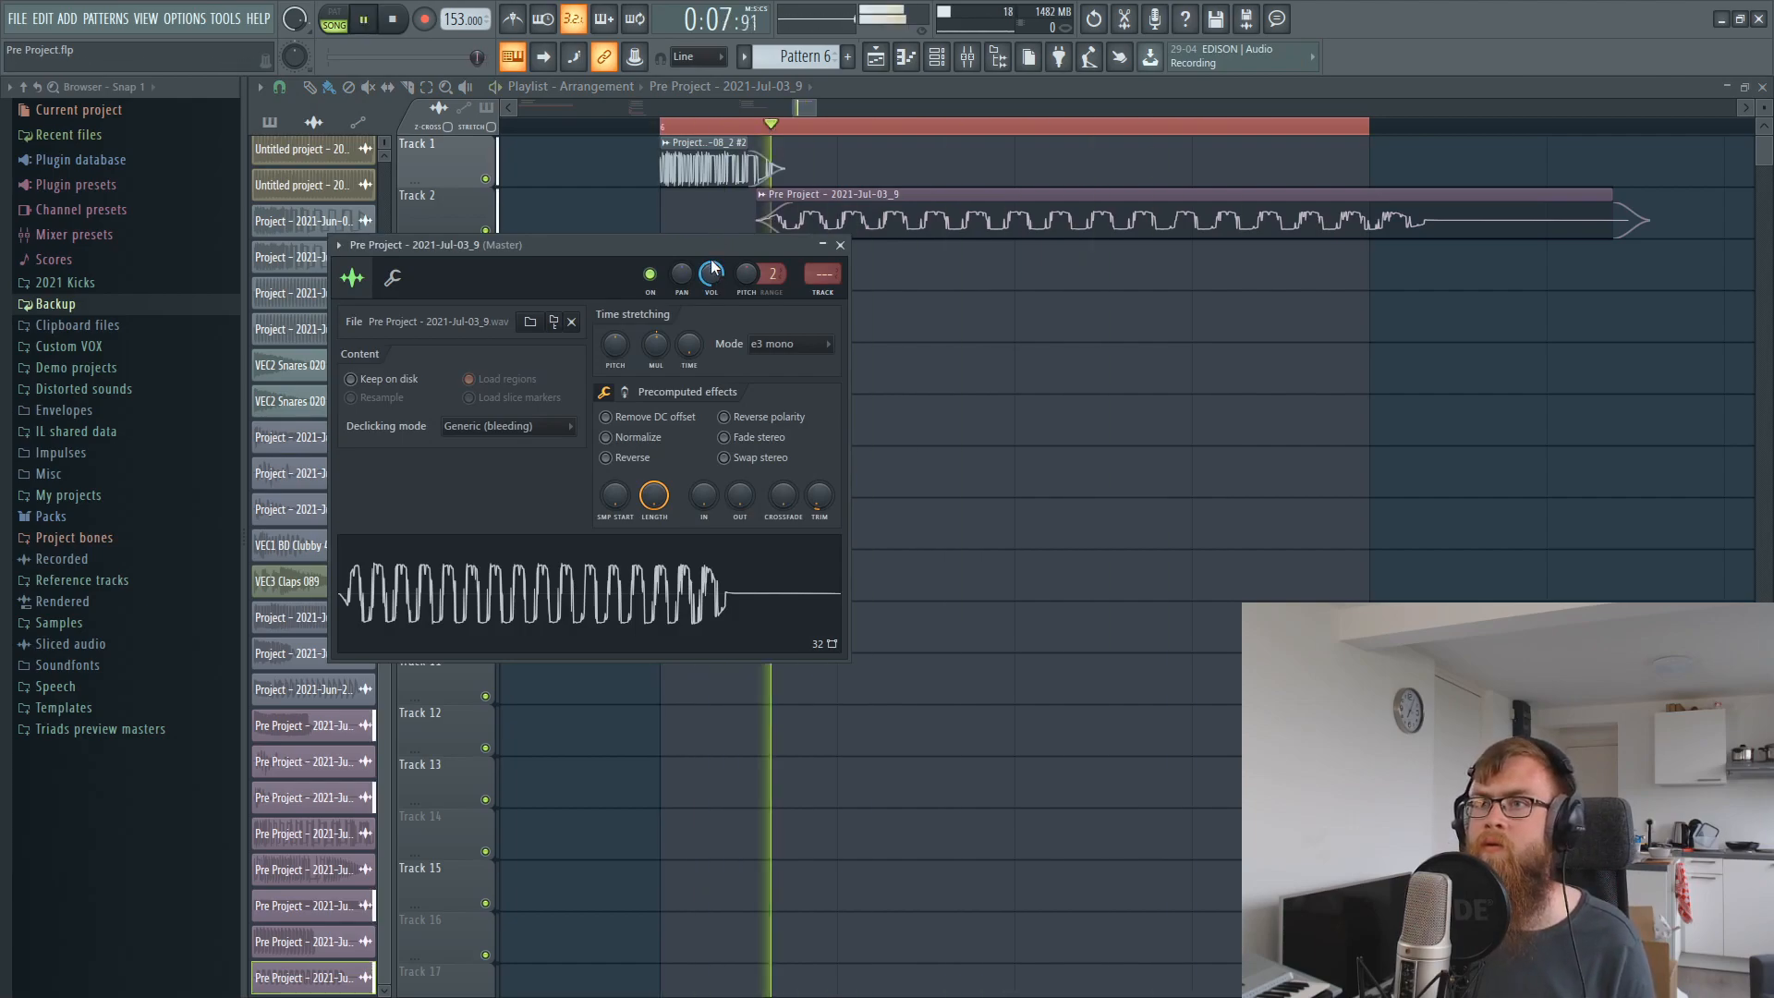
pyautogui.press('space')
pyautogui.scroll(1, 652, 347)
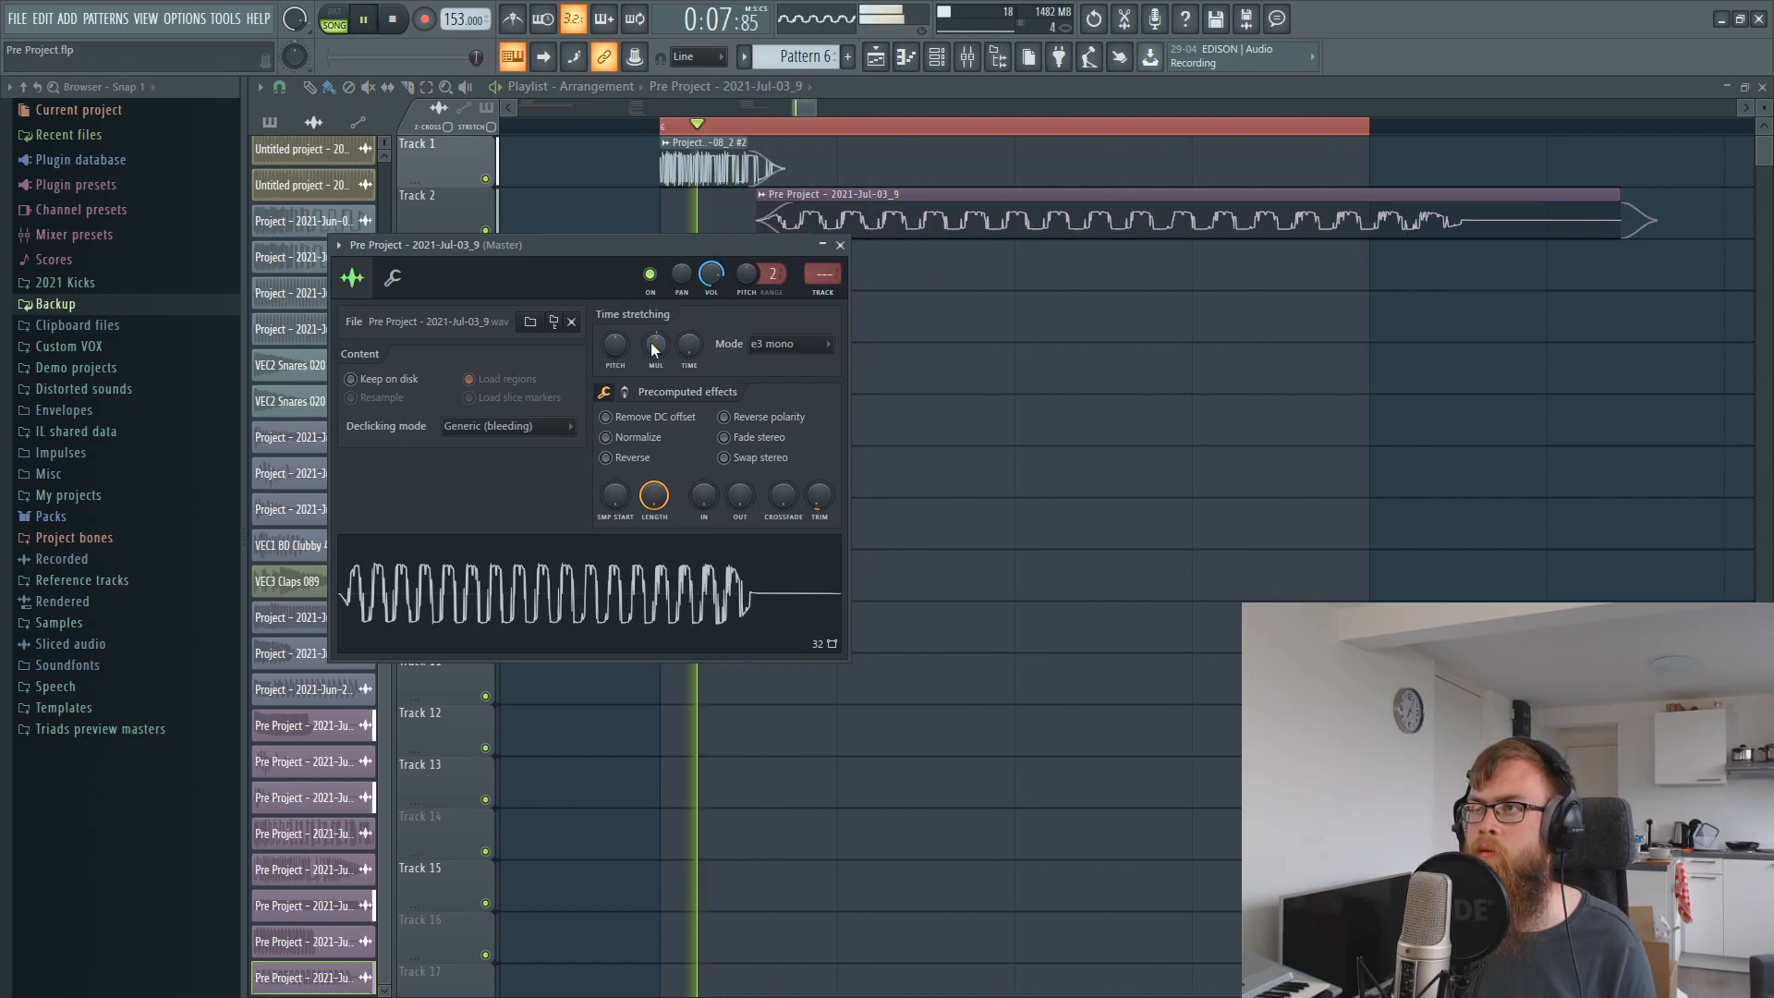
pyautogui.scroll(-1, 652, 348)
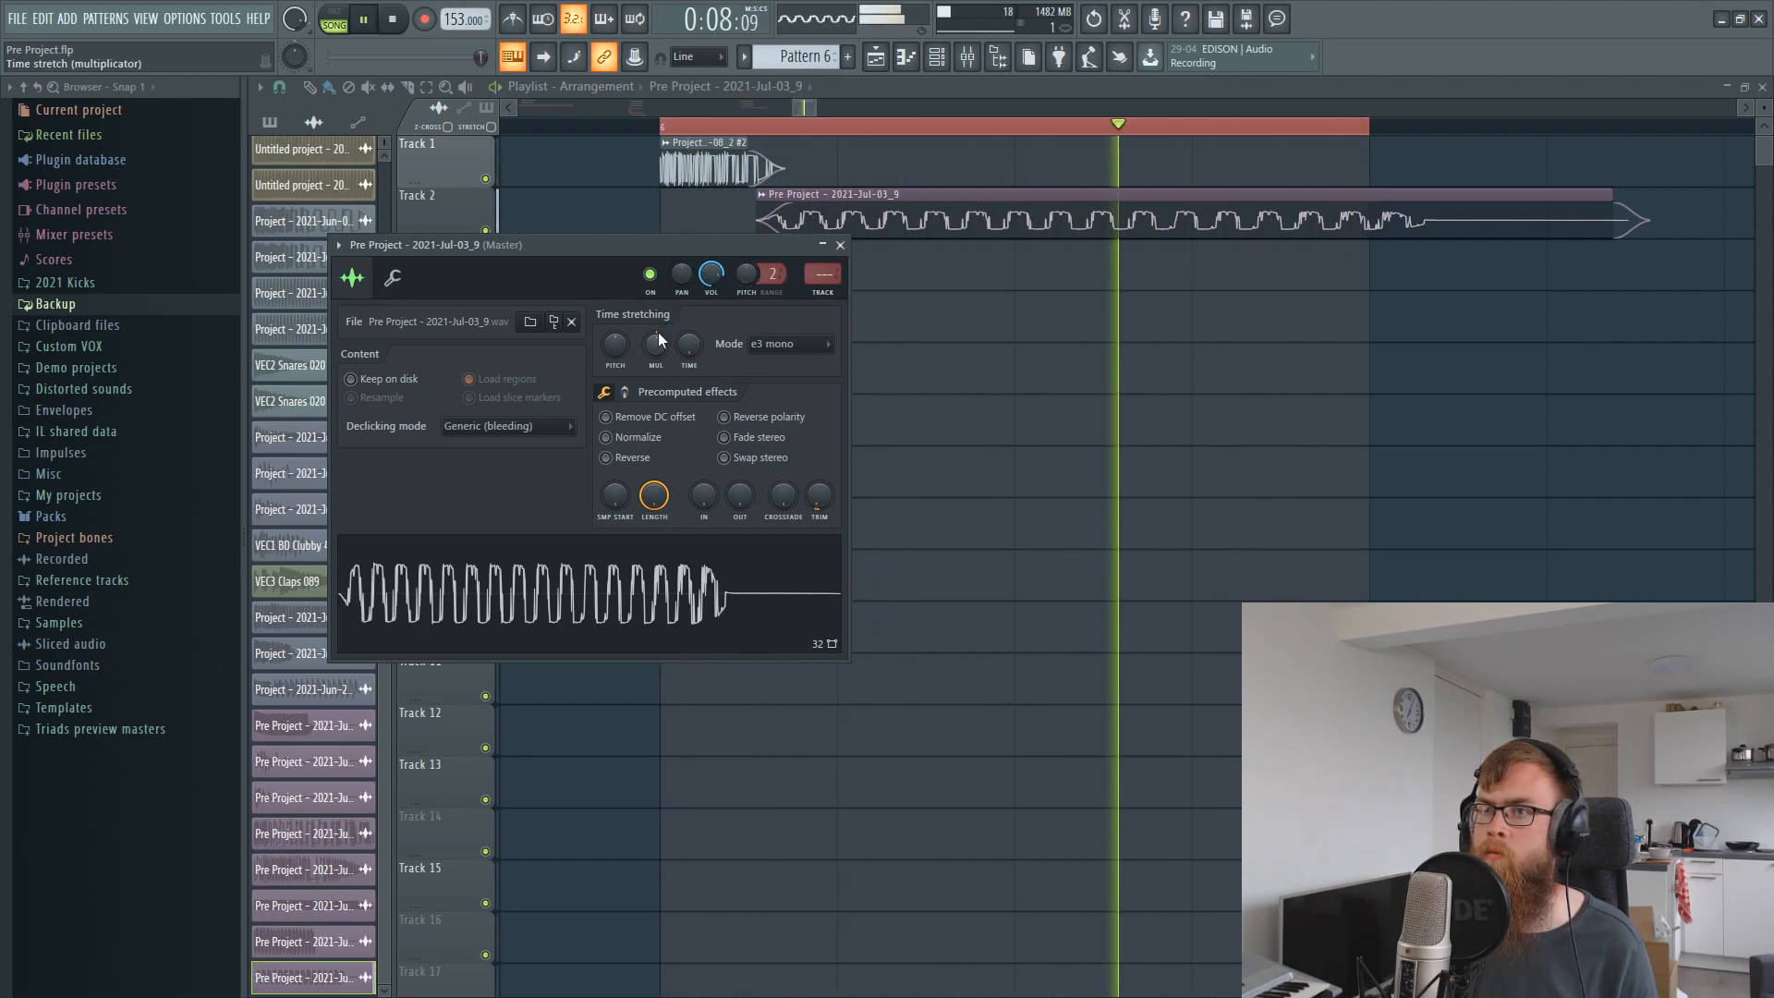
pyautogui.moveTo(657, 338); pyautogui.dragTo(657, 331)
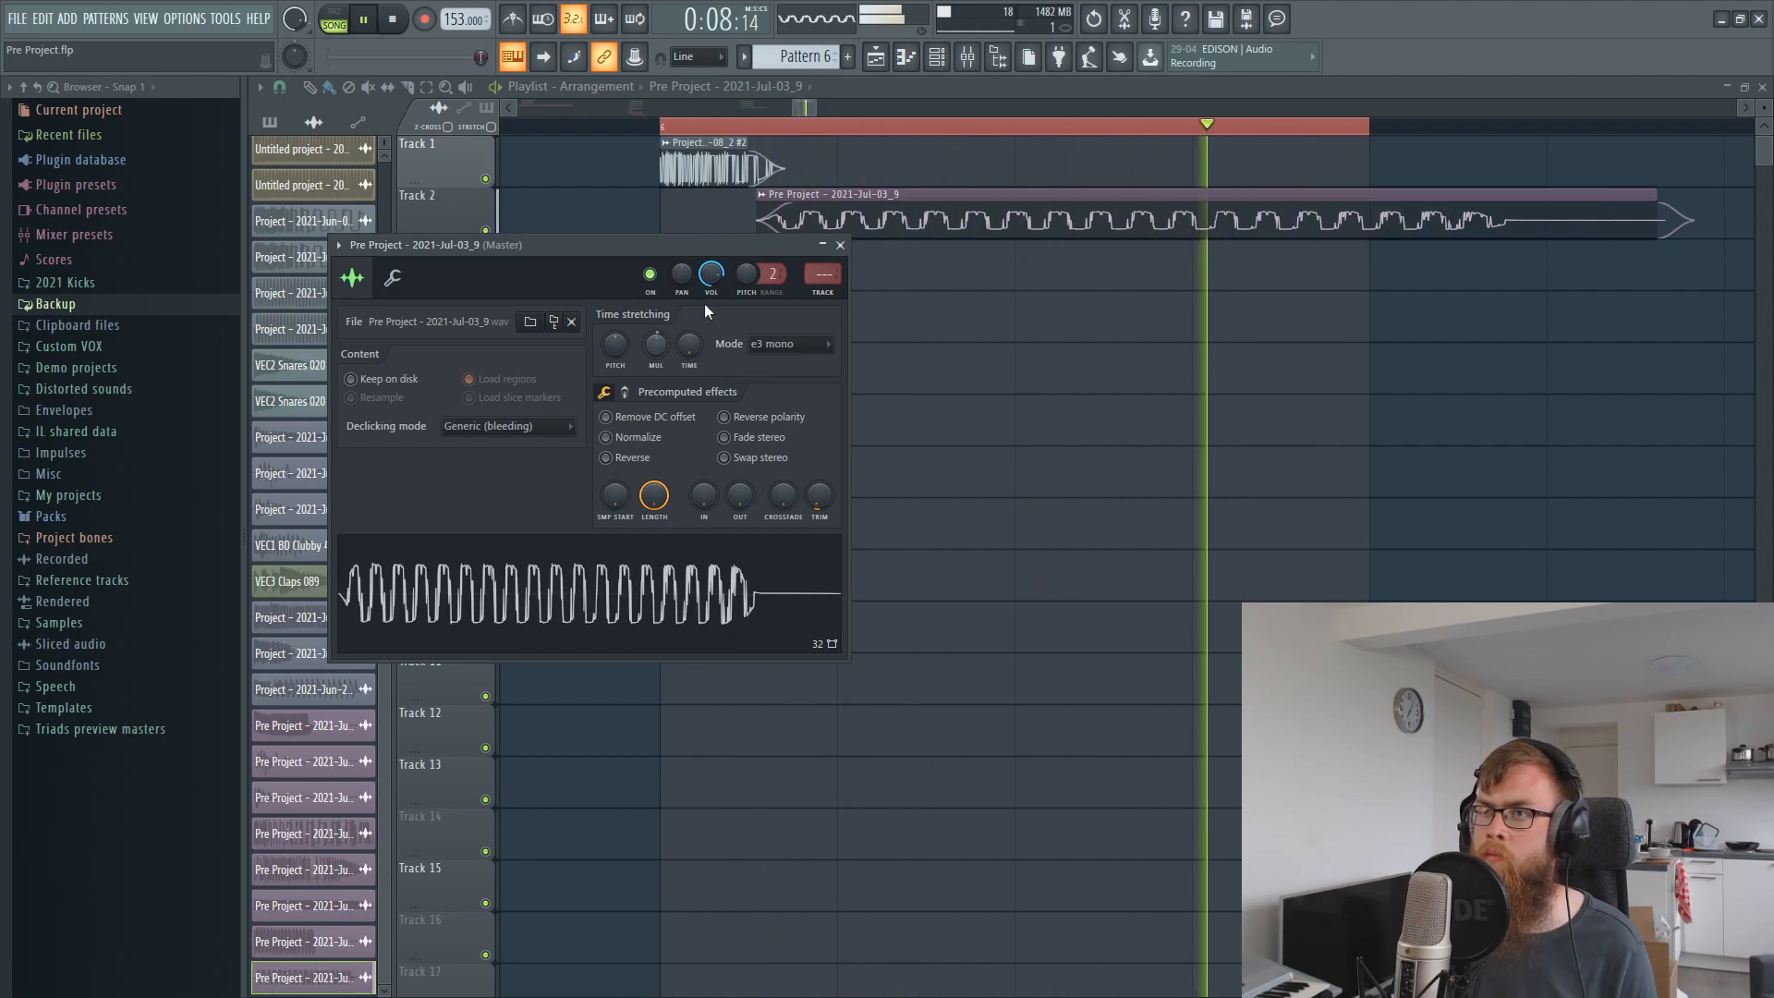
# Extend the start of the track 2 tail clip earlier, trim it back slightly, and stop playback.
pyautogui.moveTo(759, 220); pyautogui.dragTo(737, 218)
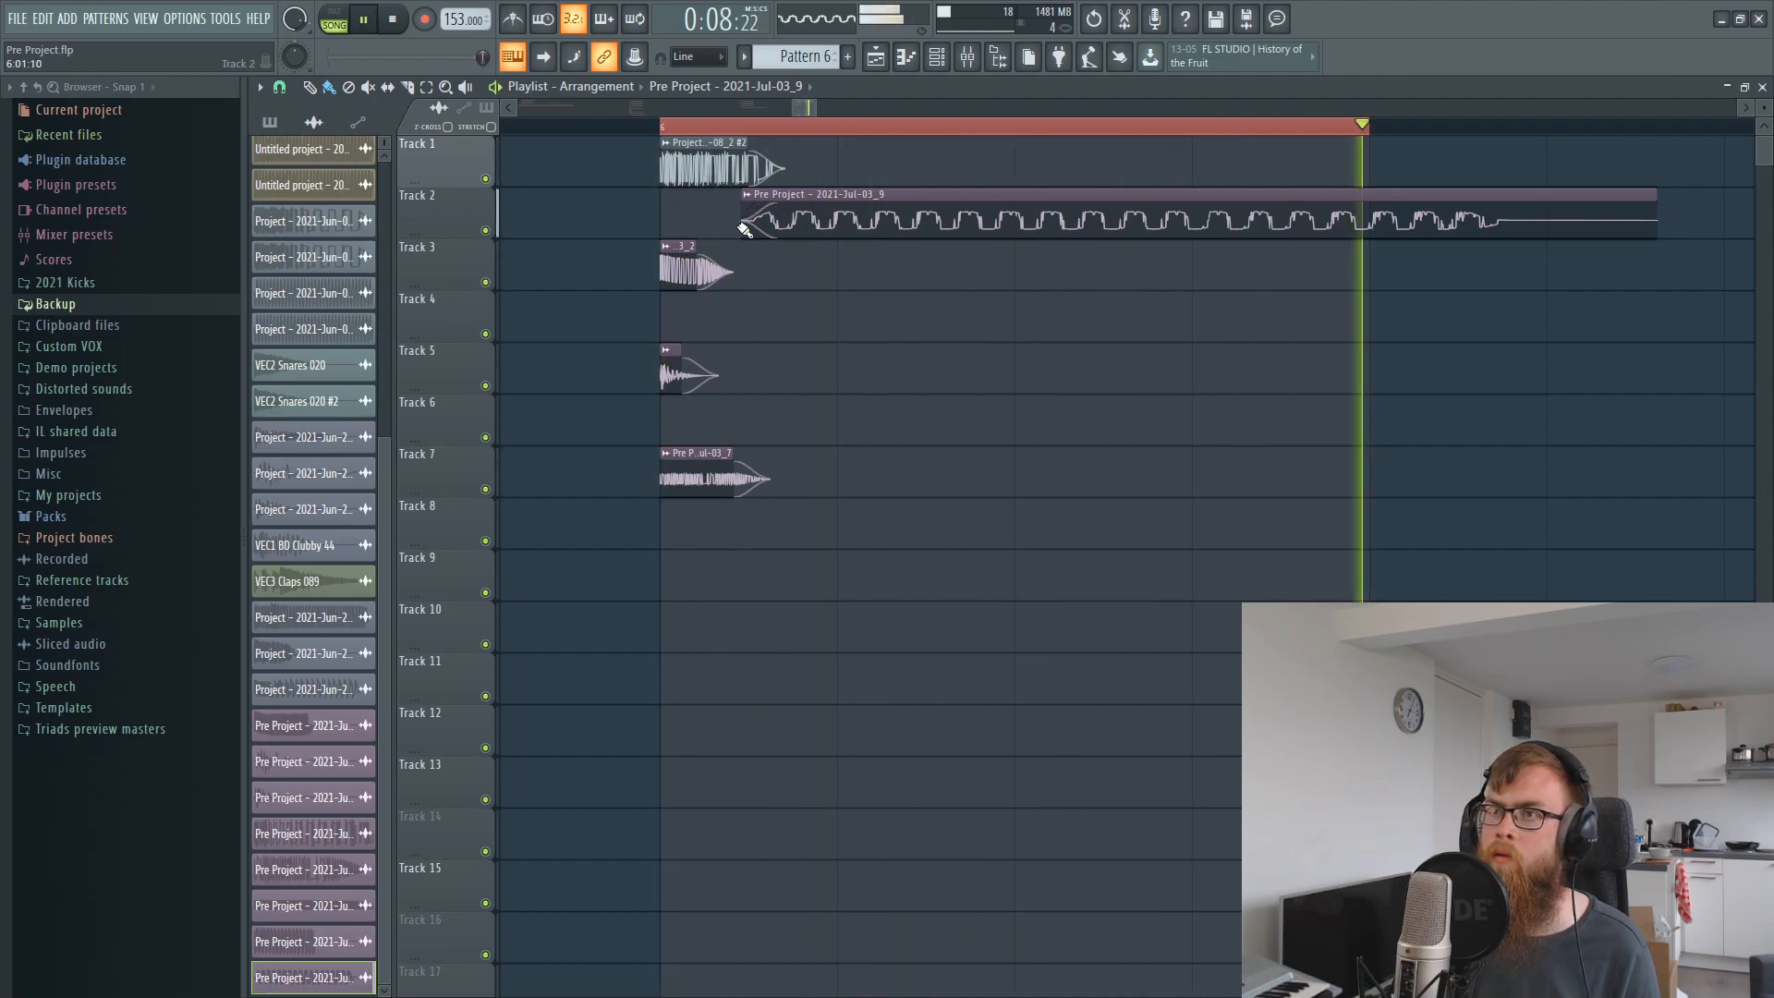
pyautogui.moveTo(742, 229); pyautogui.dragTo(750, 228)
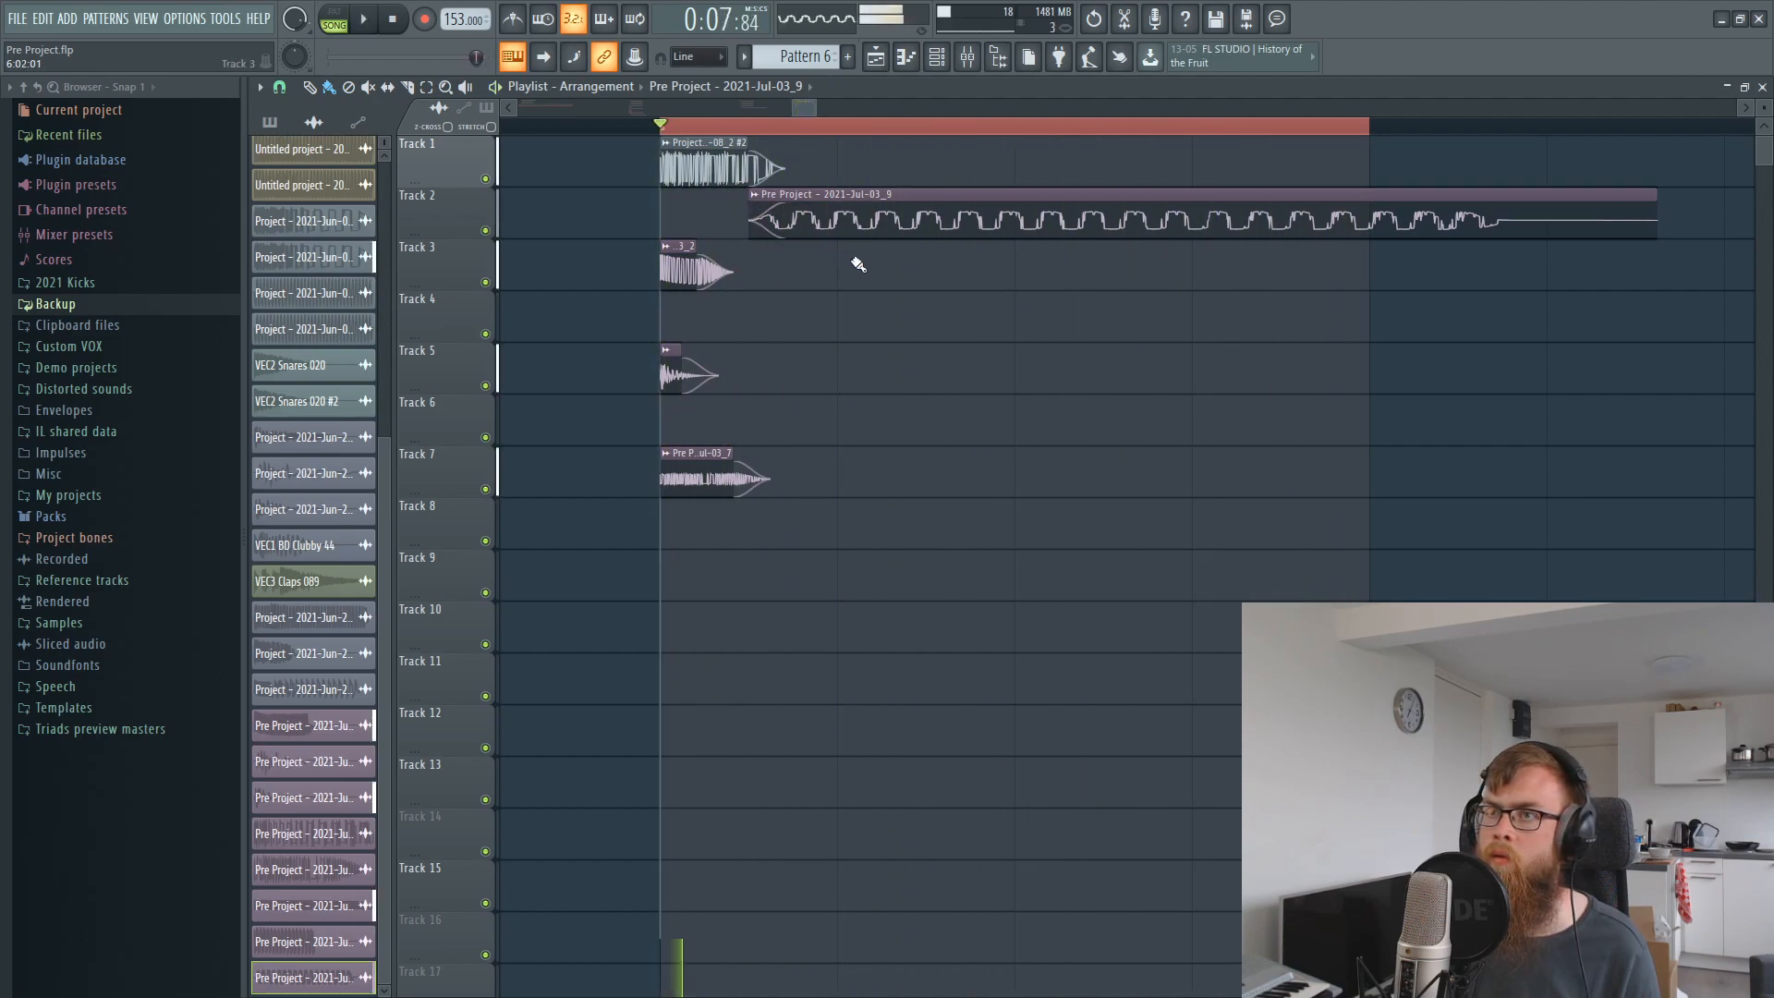
pyautogui.press('space')
# Extend the playlist time selection well past the end of the tail clip and play the full kick.
pyautogui.scroll(-2, 663, 124)
pyautogui.scroll(-3, 664, 126)
pyautogui.click(815, 110)
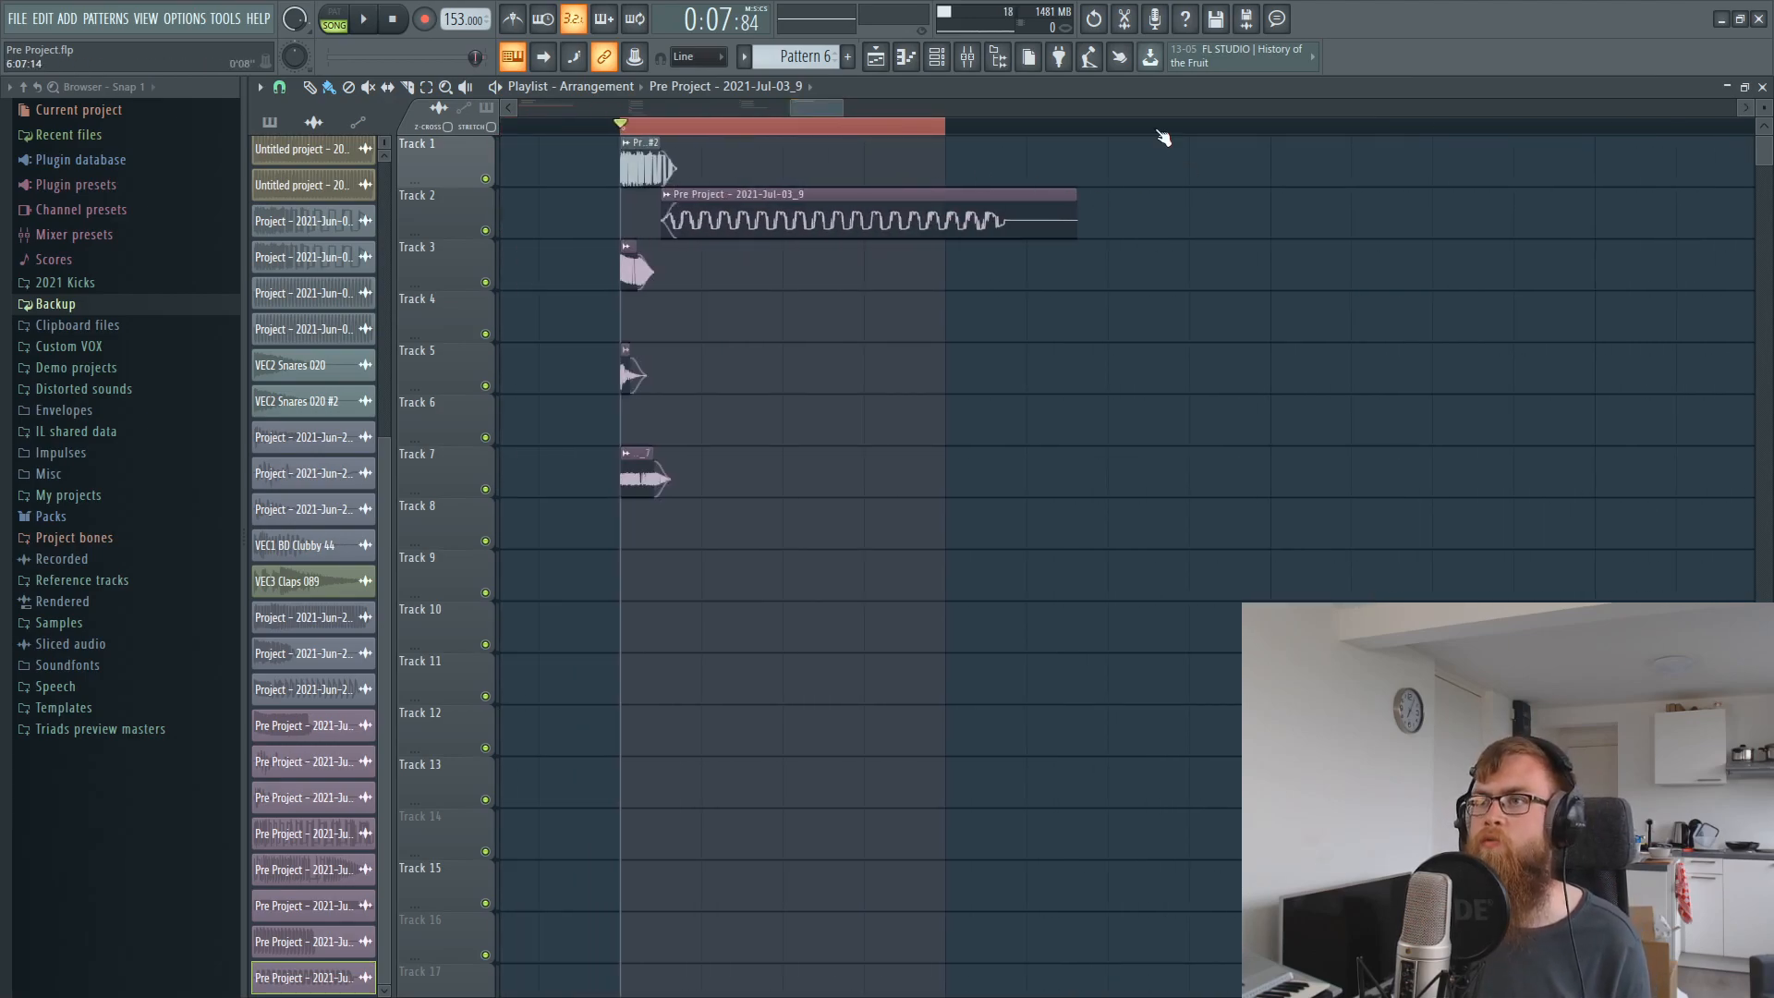
pyautogui.moveTo(1459, 130); pyautogui.dragTo(1588, 131)
pyautogui.press('space')
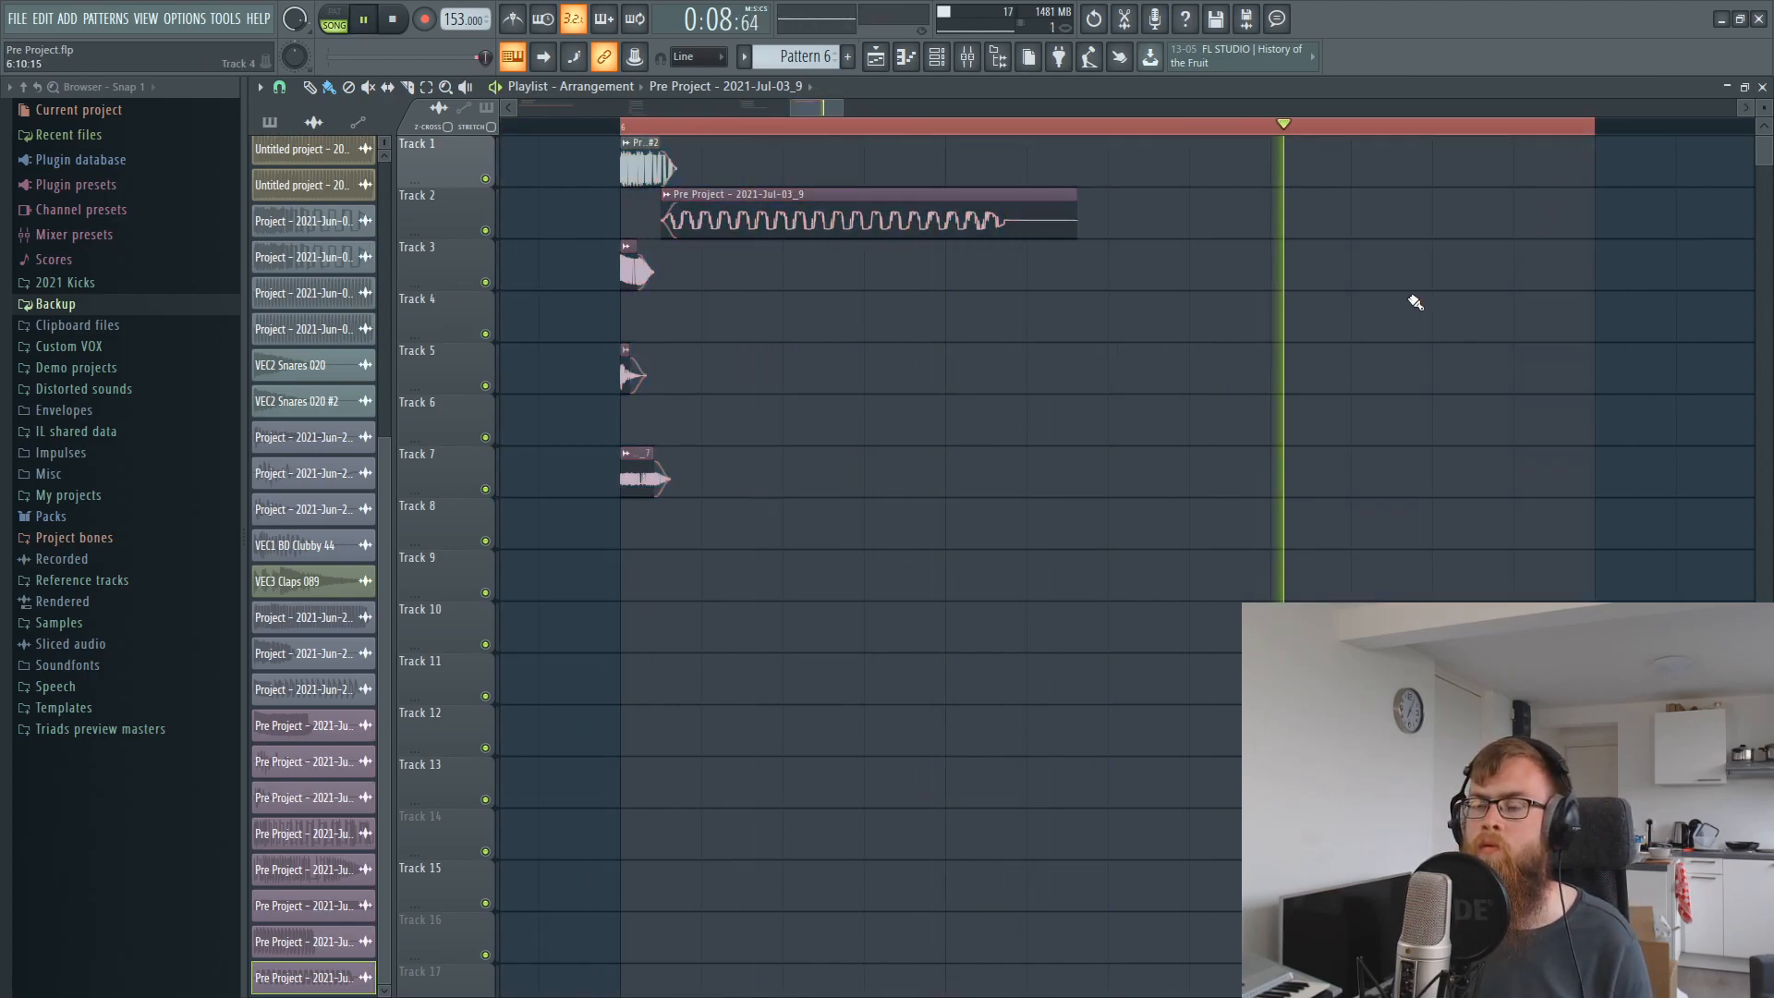
pyautogui.press('space')
# Normalize the resampled tail clip on track 2.
pyautogui.scroll(2, 656, 137)
pyautogui.click(965, 57)
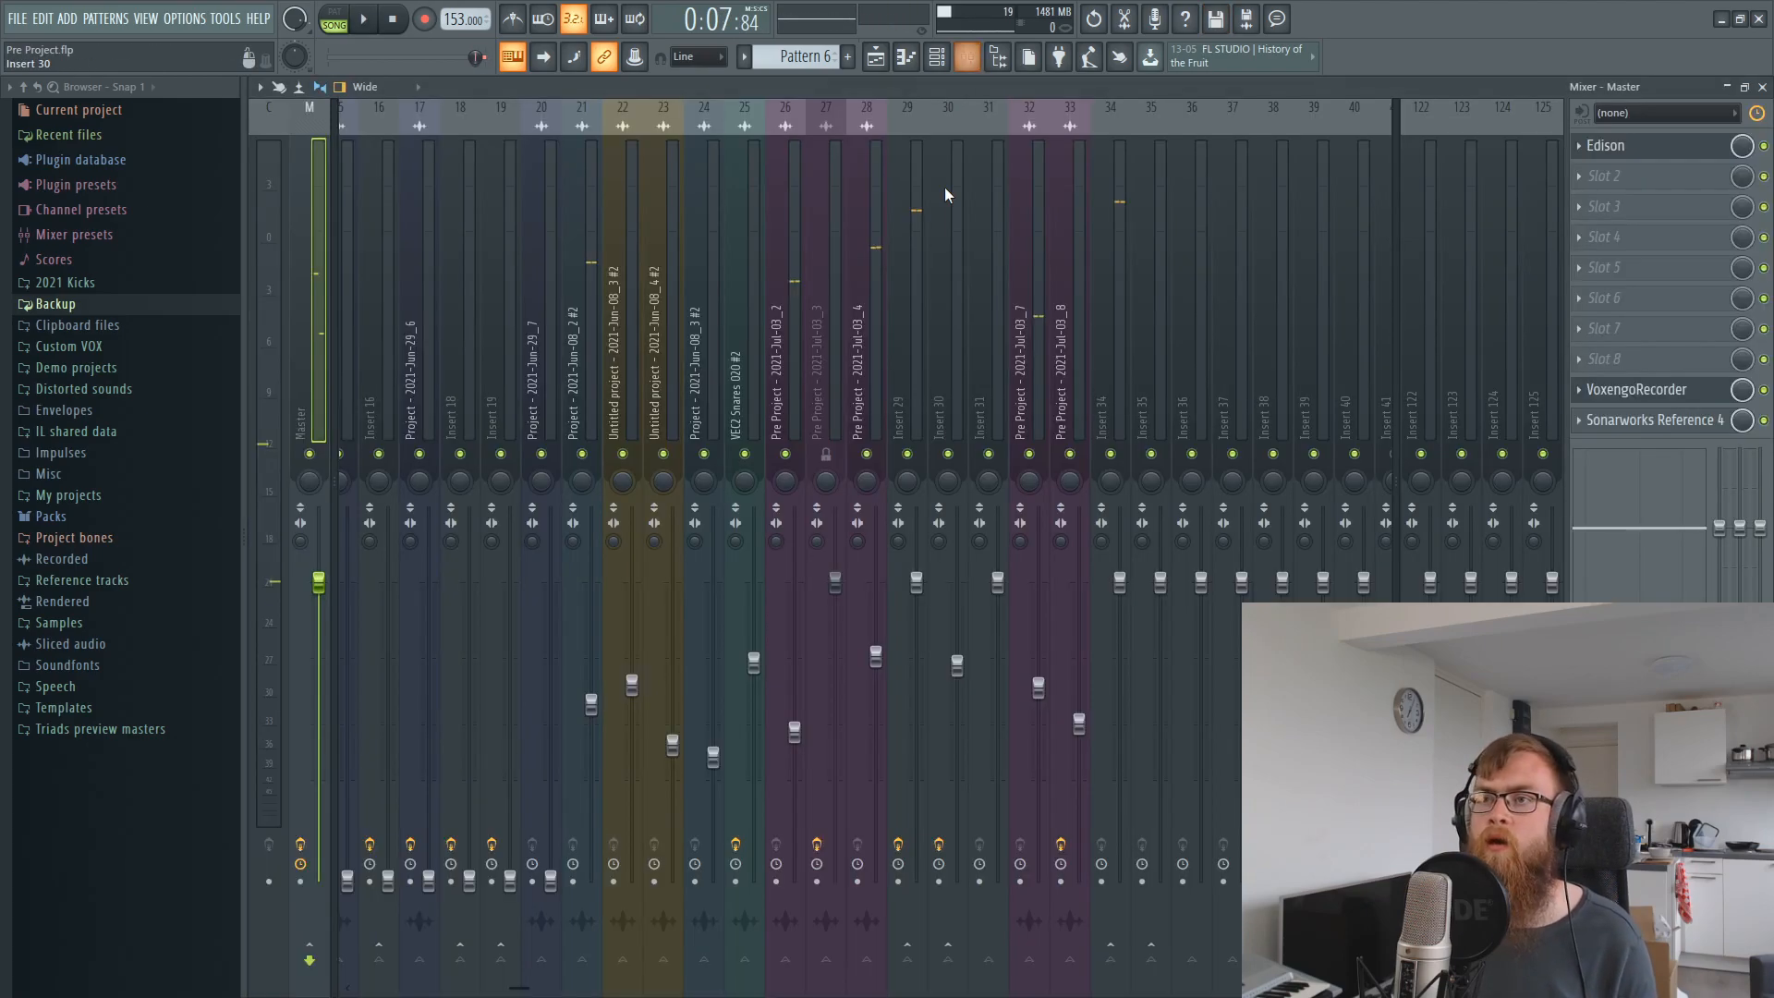
pyautogui.click(876, 58)
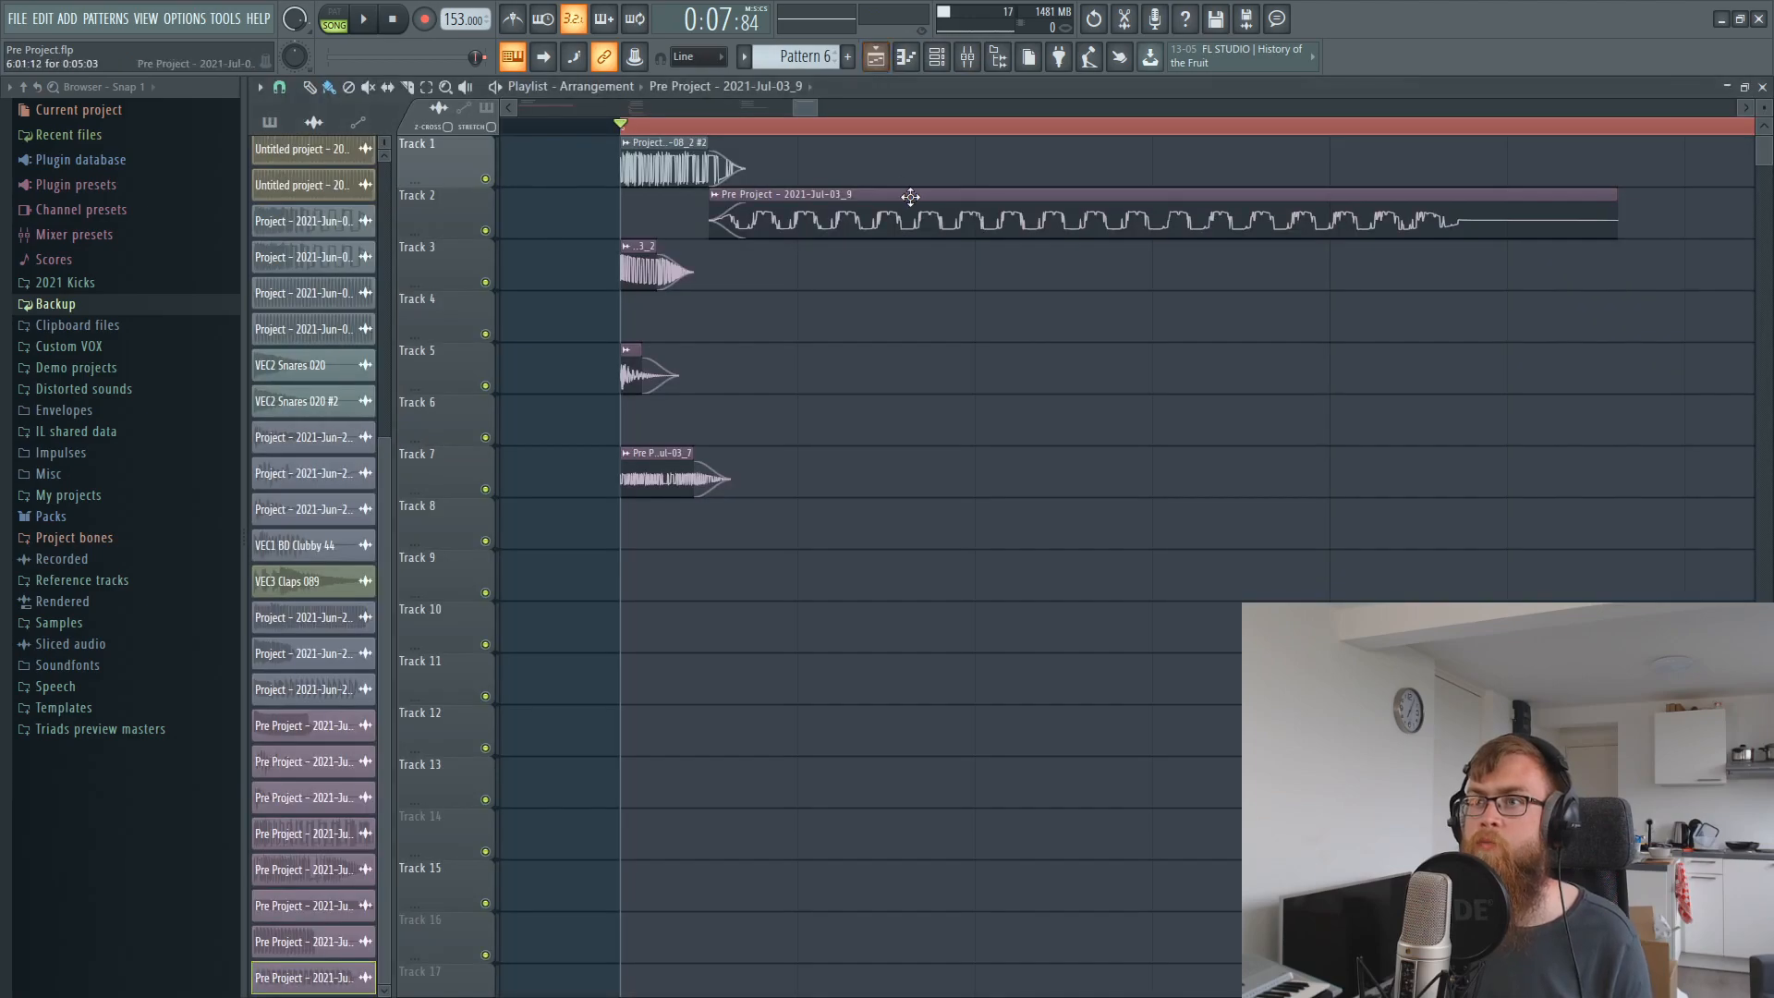
pyautogui.doubleClick(907, 195)
pyautogui.click(607, 438)
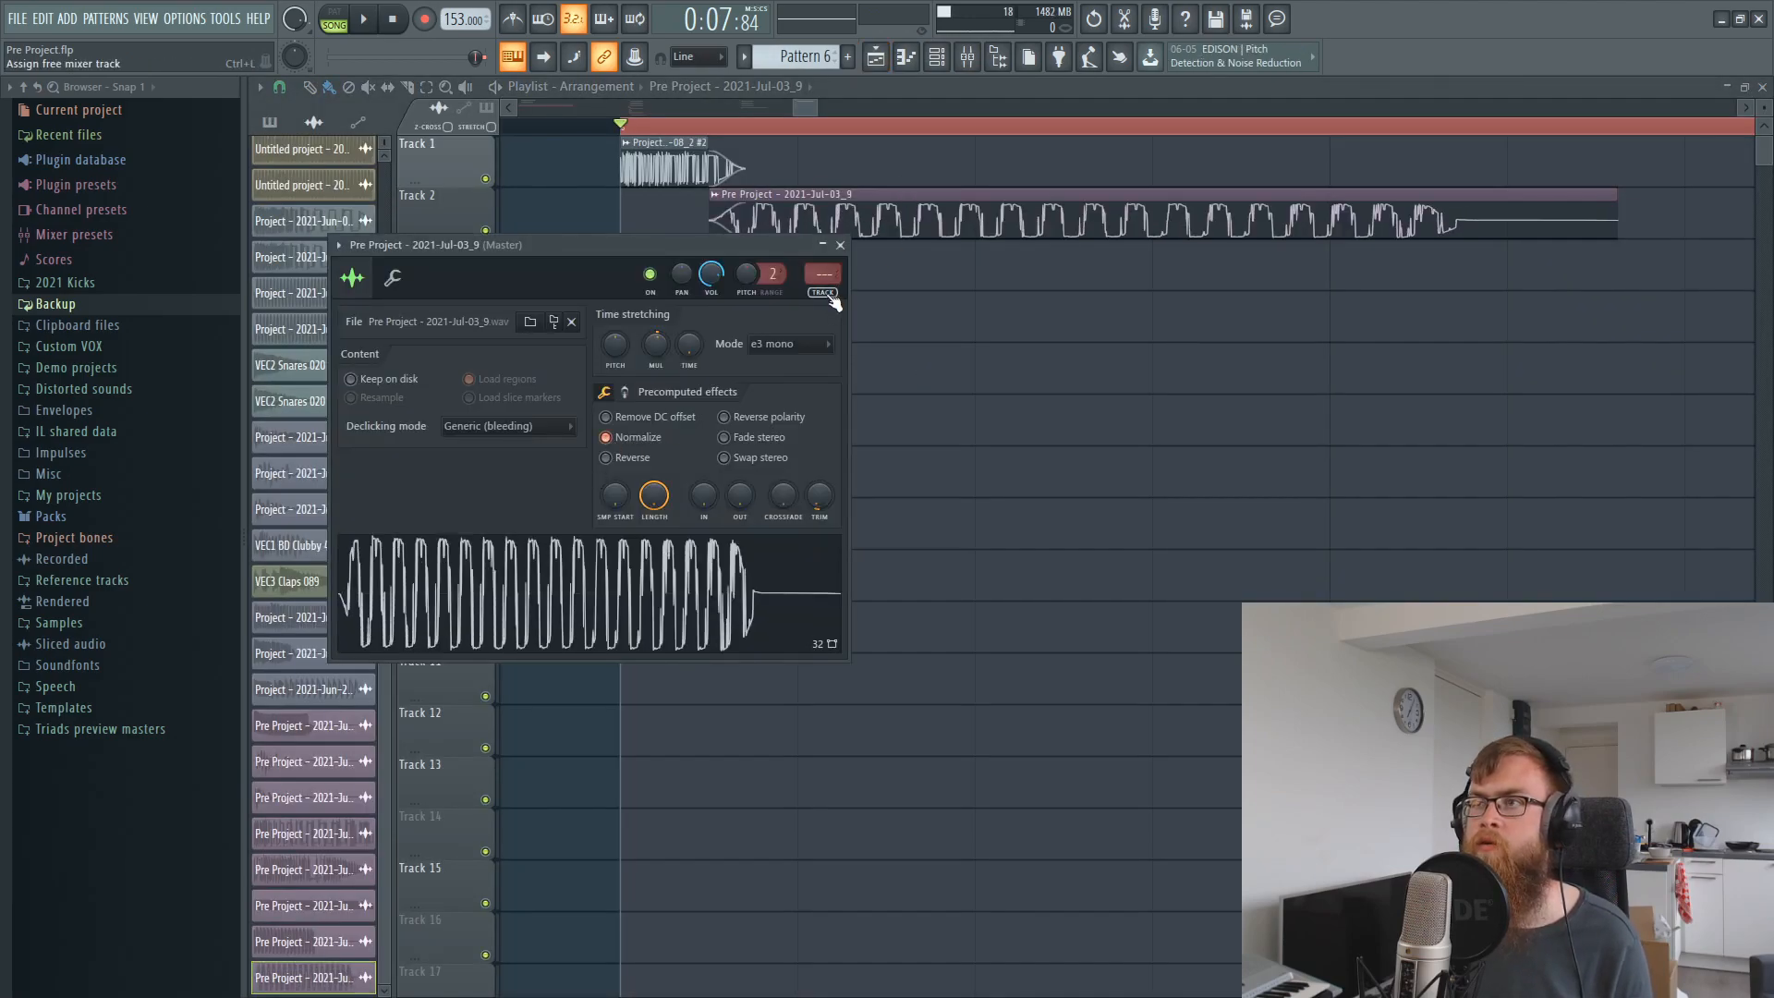
# Route the tail sample to a free mixer track and lower its level to about -7.2 dB during playback.
pyautogui.click(832, 294)
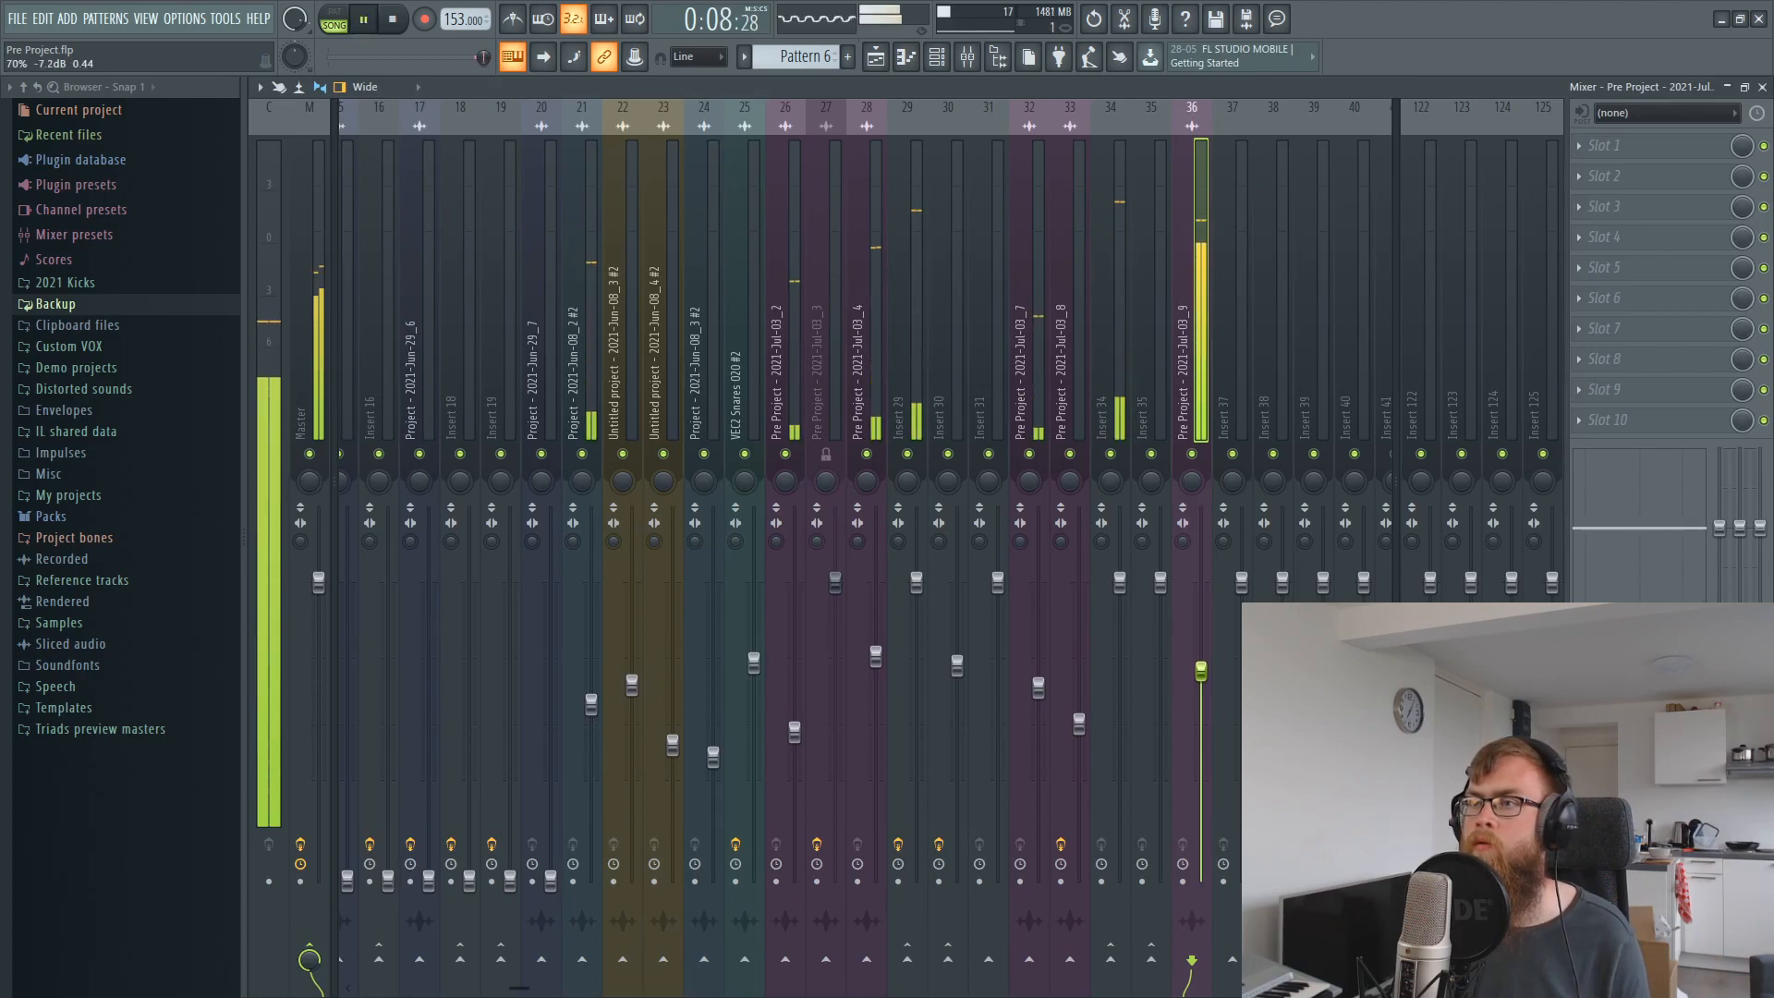
pyautogui.click(1763, 86)
pyautogui.press('Escape')
pyautogui.press('space')
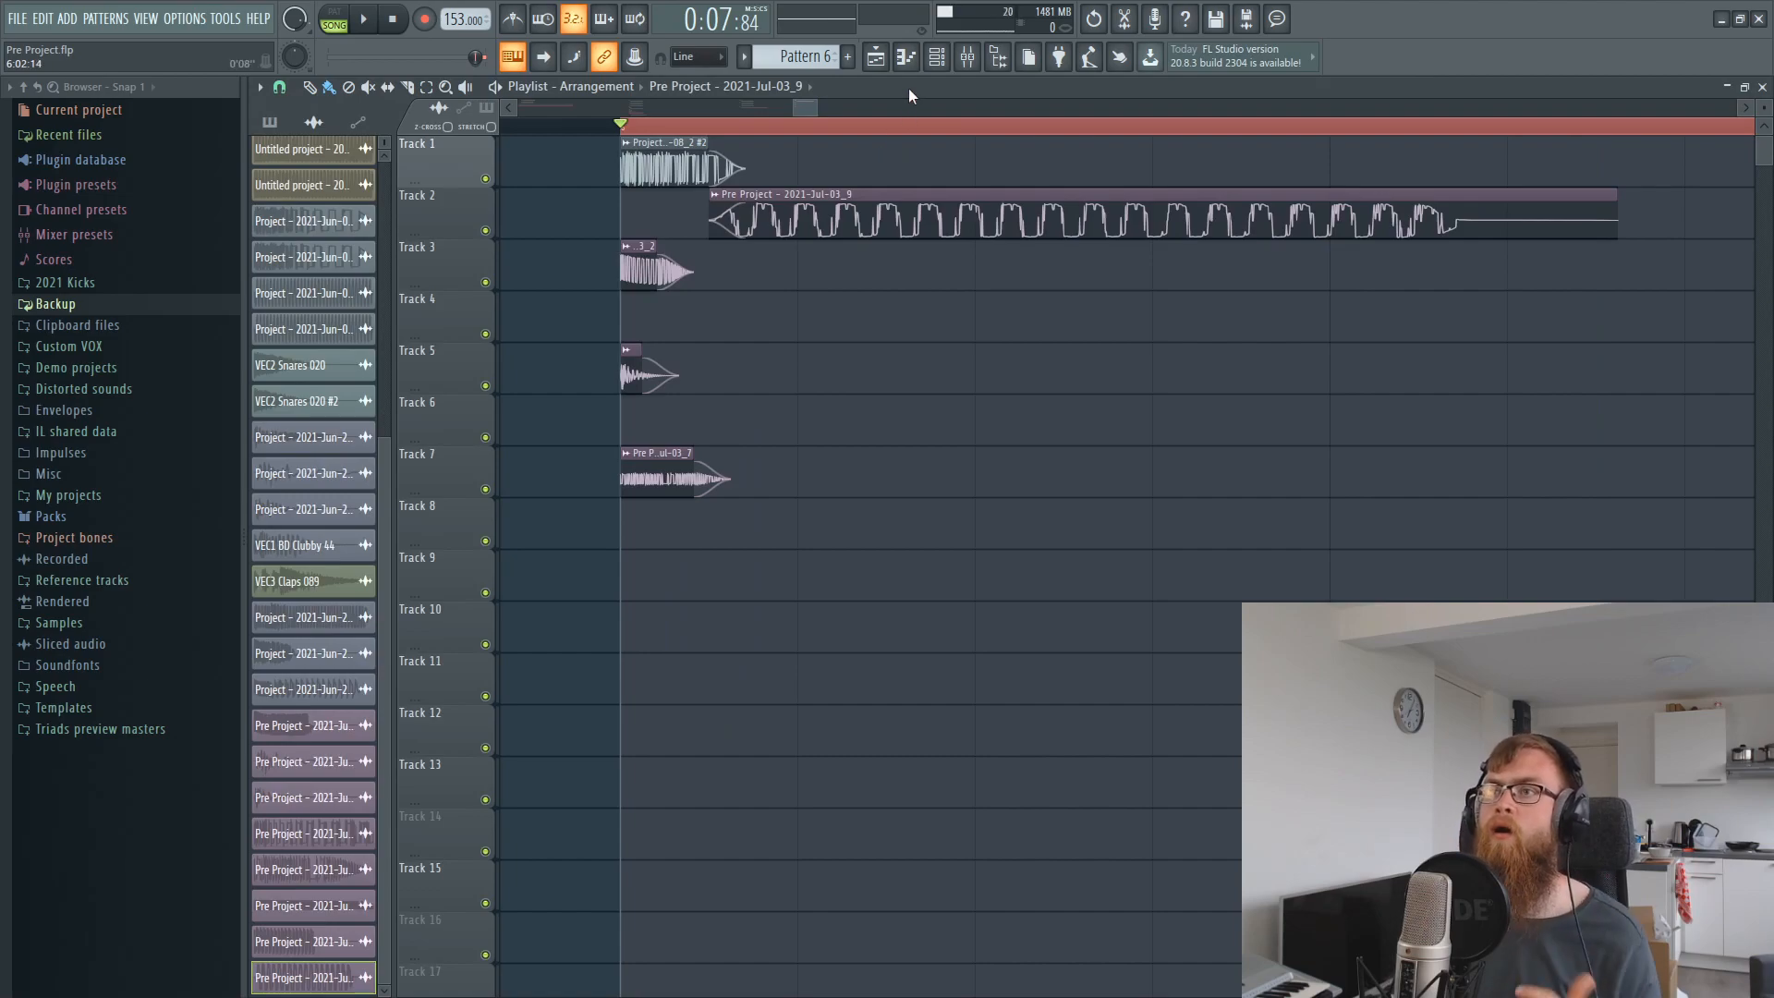
# Open the channel rack and filter it to the Unsorted channels.
pyautogui.click(950, 56)
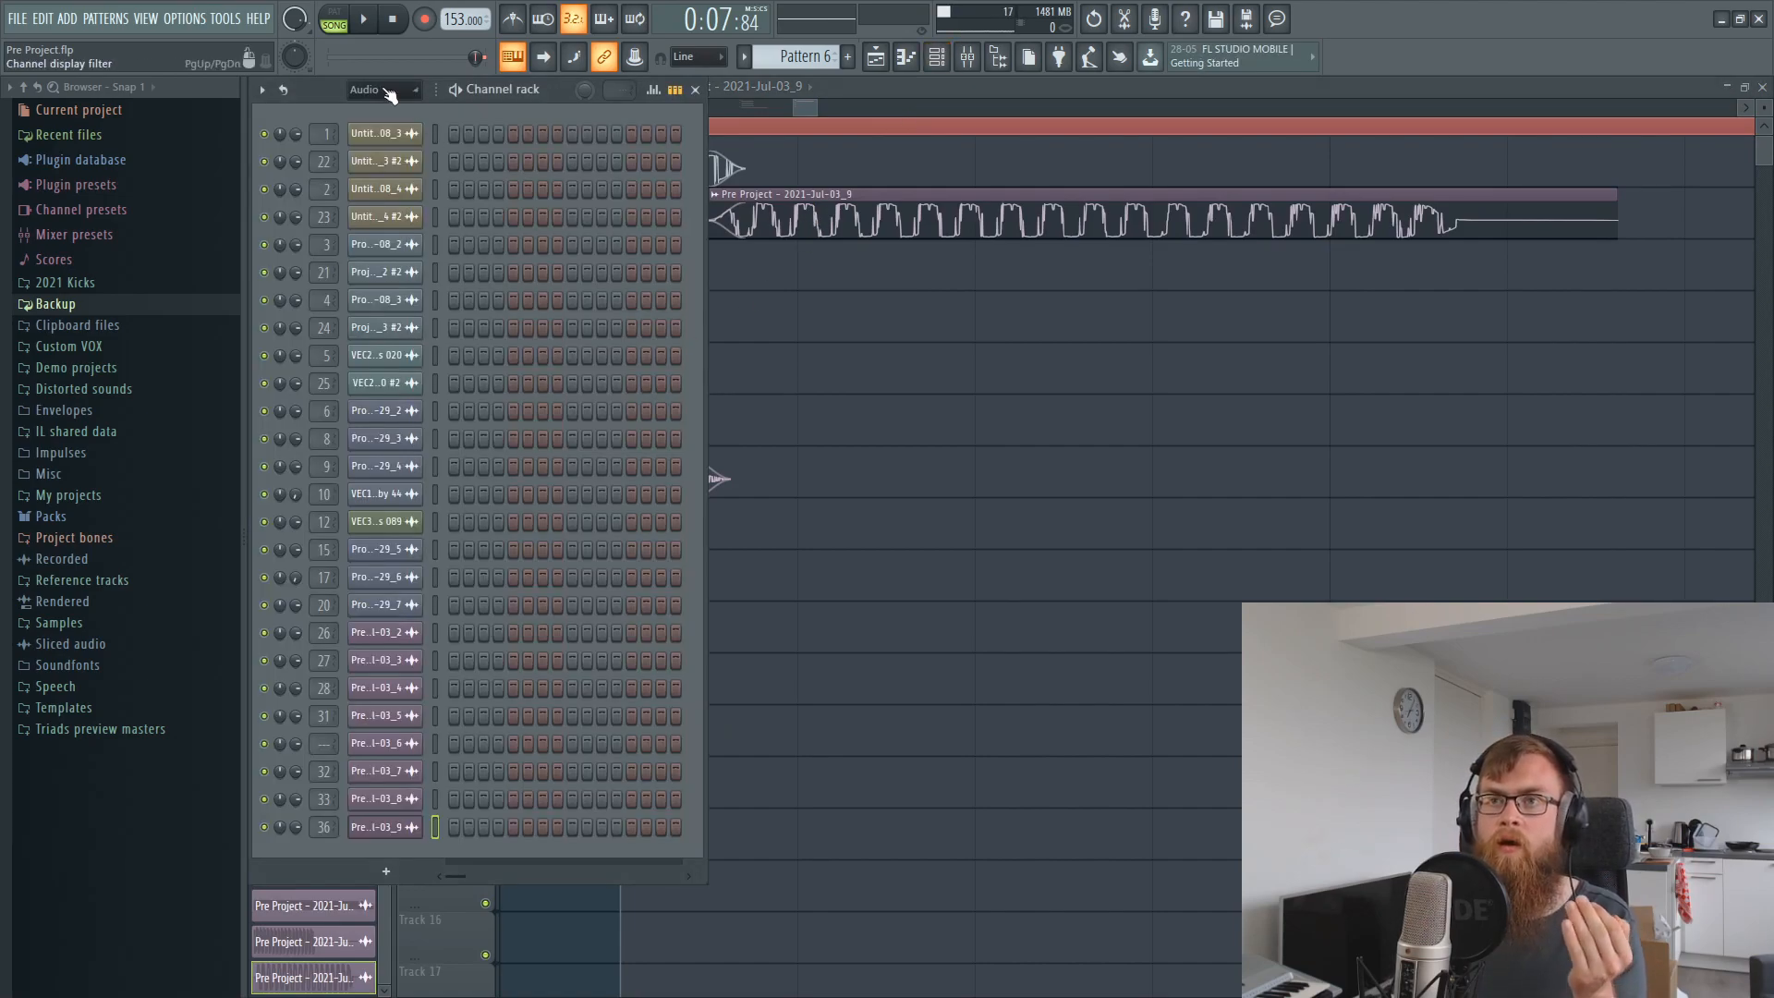
pyautogui.click(398, 170)
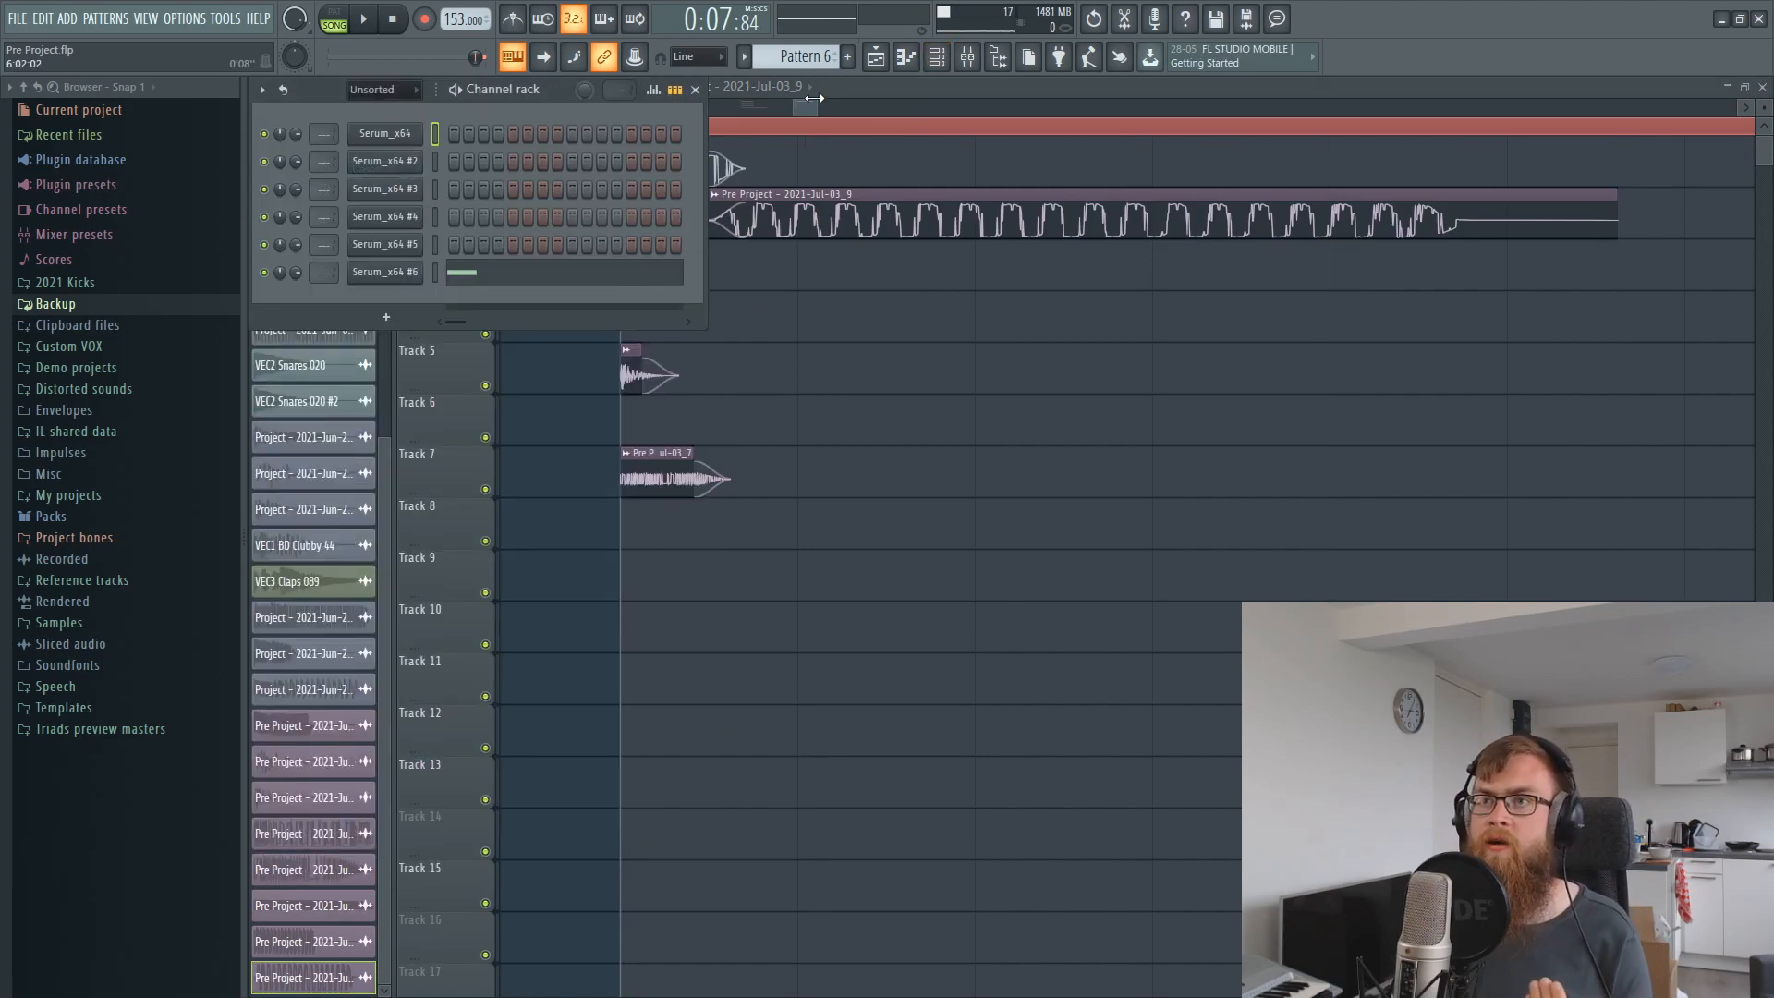
# Open the VEC4 Clubby Kicks sample folder within FL Samples etc, VENGEANCE, Essential Club Sounds Vol.4, VEC4 Bassdrums.
pyautogui.press('F6')
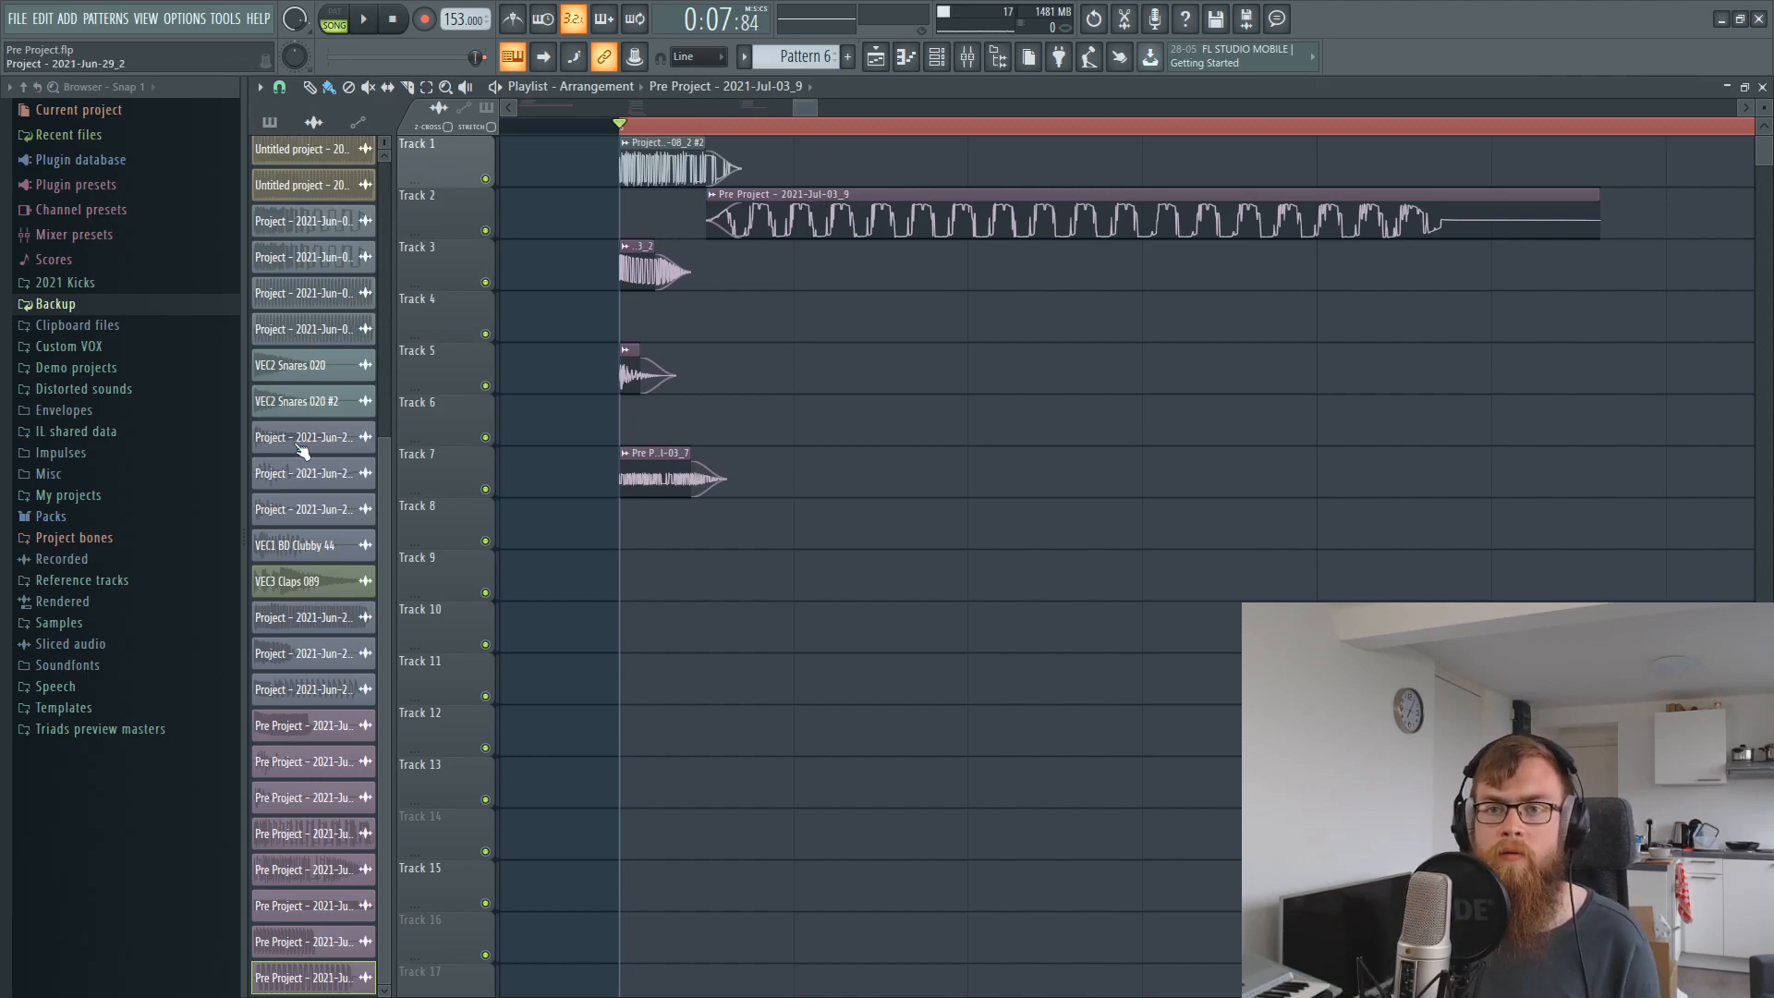
pyautogui.click(87, 624)
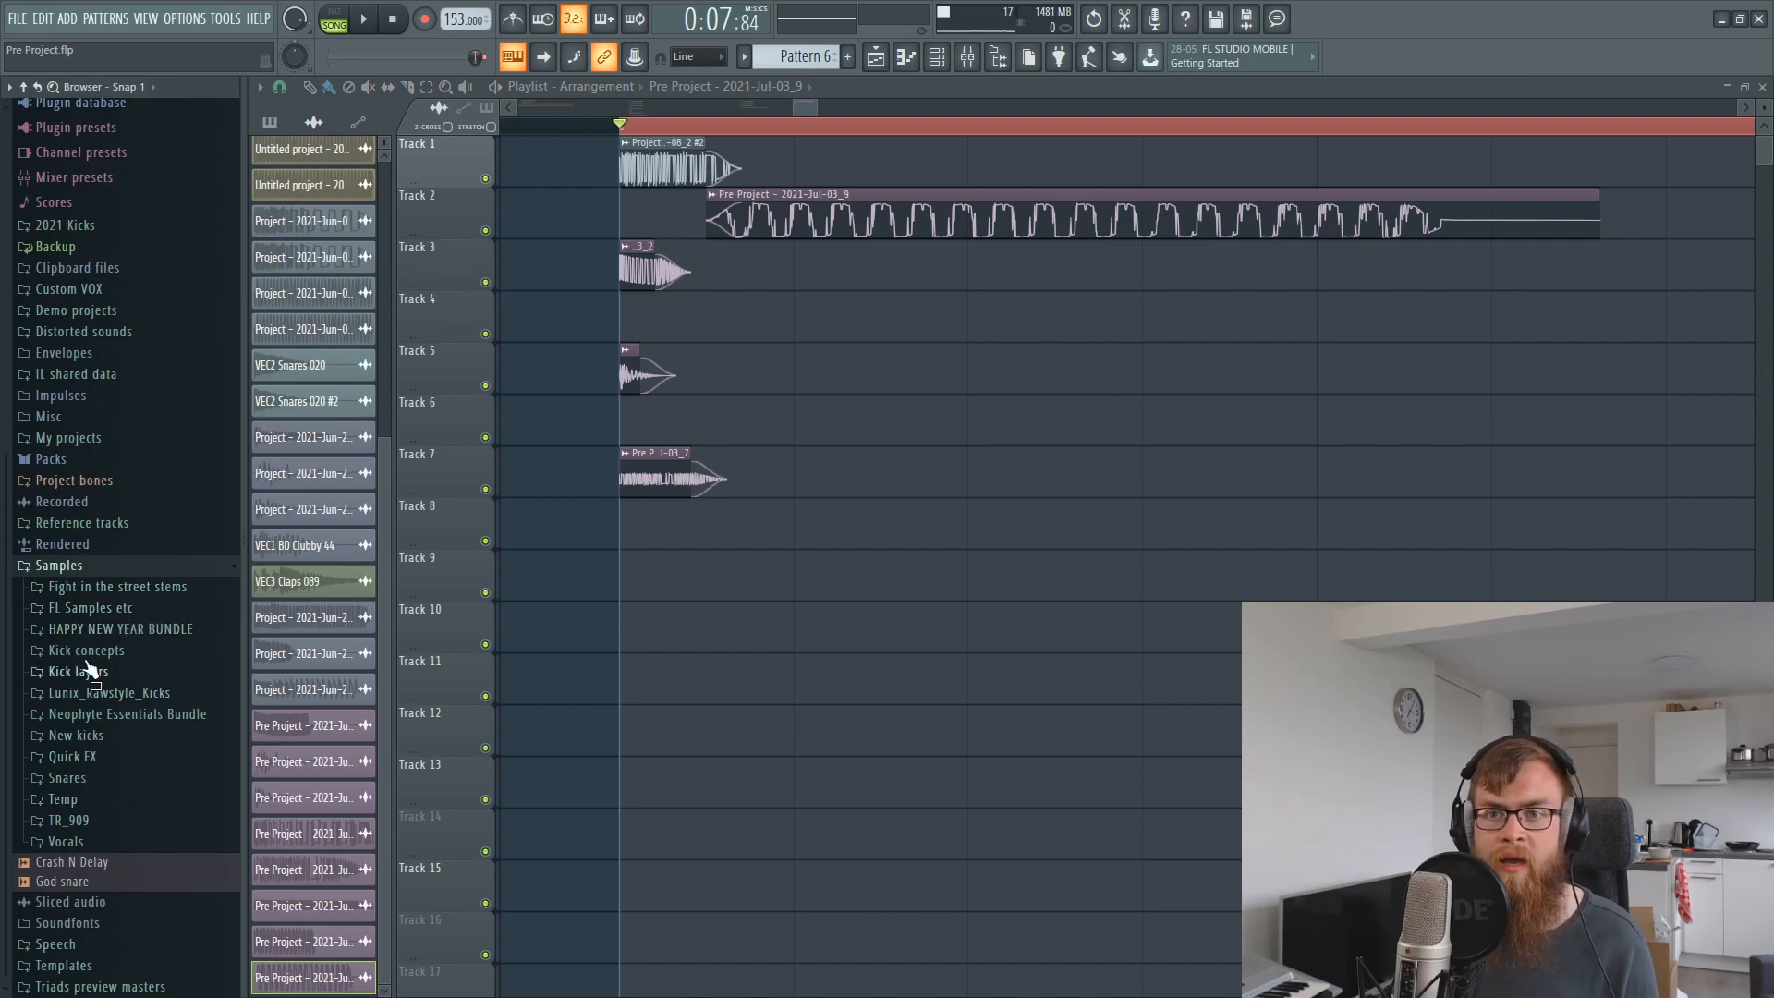
pyautogui.click(102, 610)
pyautogui.click(103, 740)
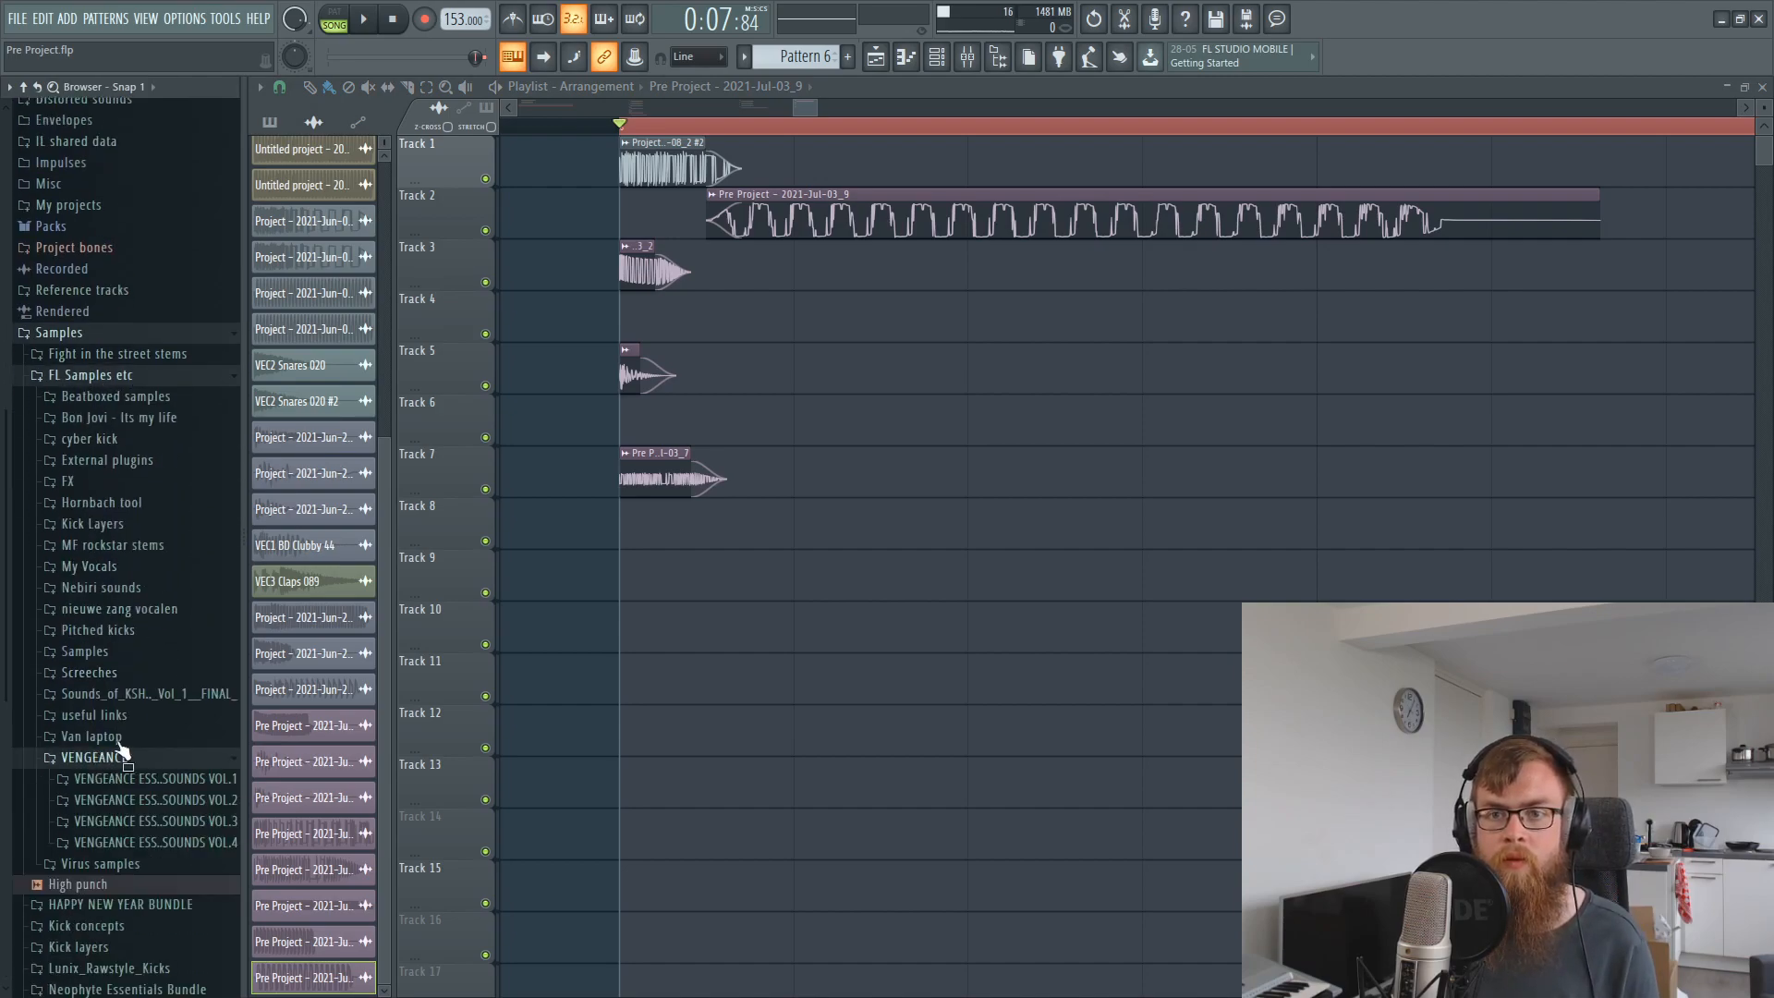
pyautogui.click(169, 571)
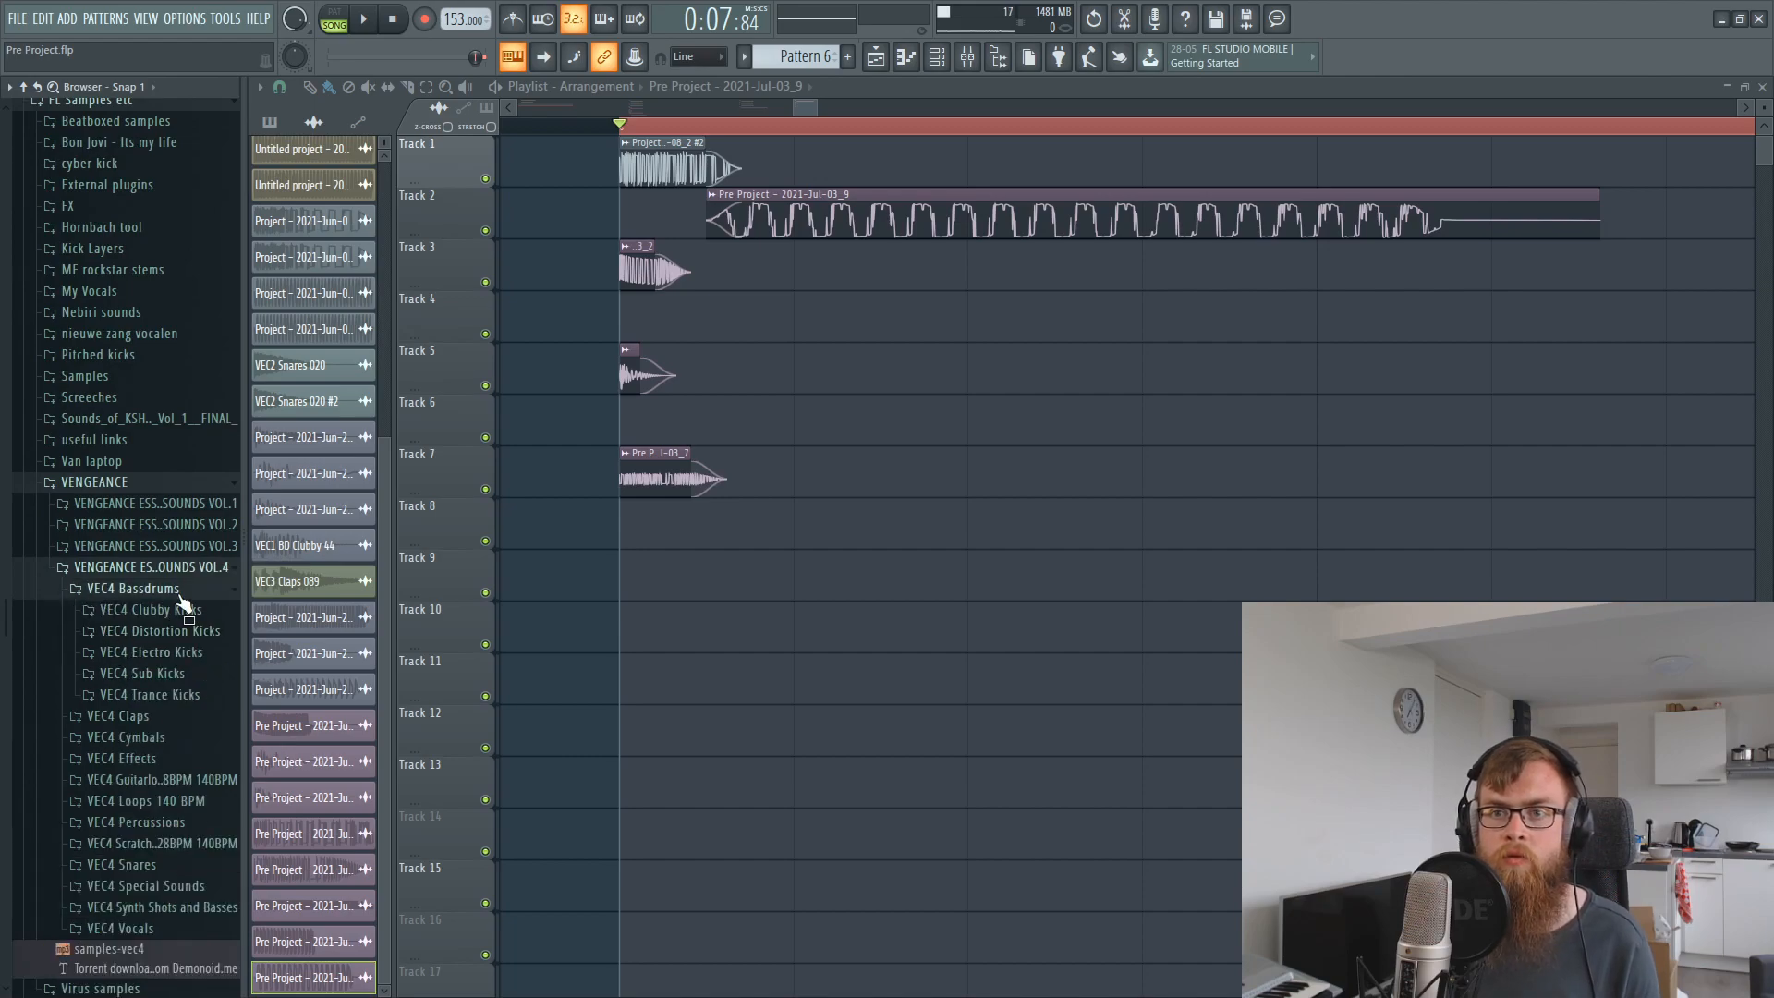
pyautogui.click(168, 591)
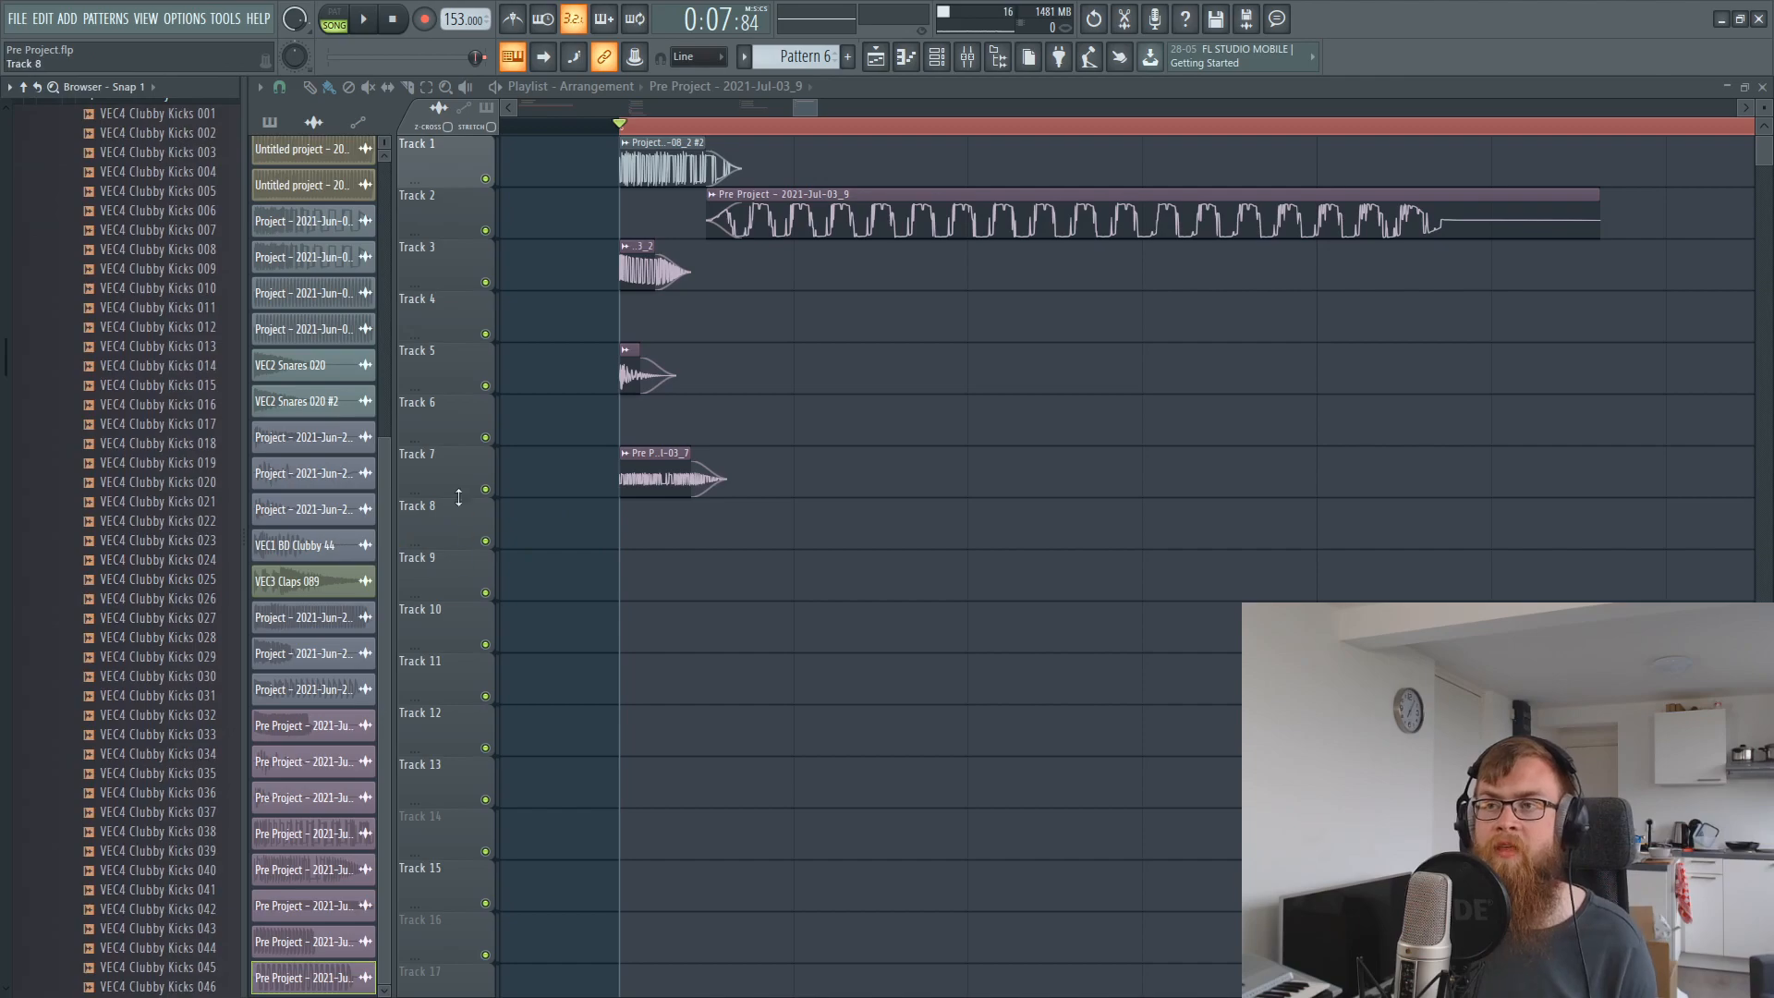
# Mute playlist Track 2 and audition several VEC4 Clubby Kicks samples, including 024, 007 and 039.
pyautogui.click(485, 230)
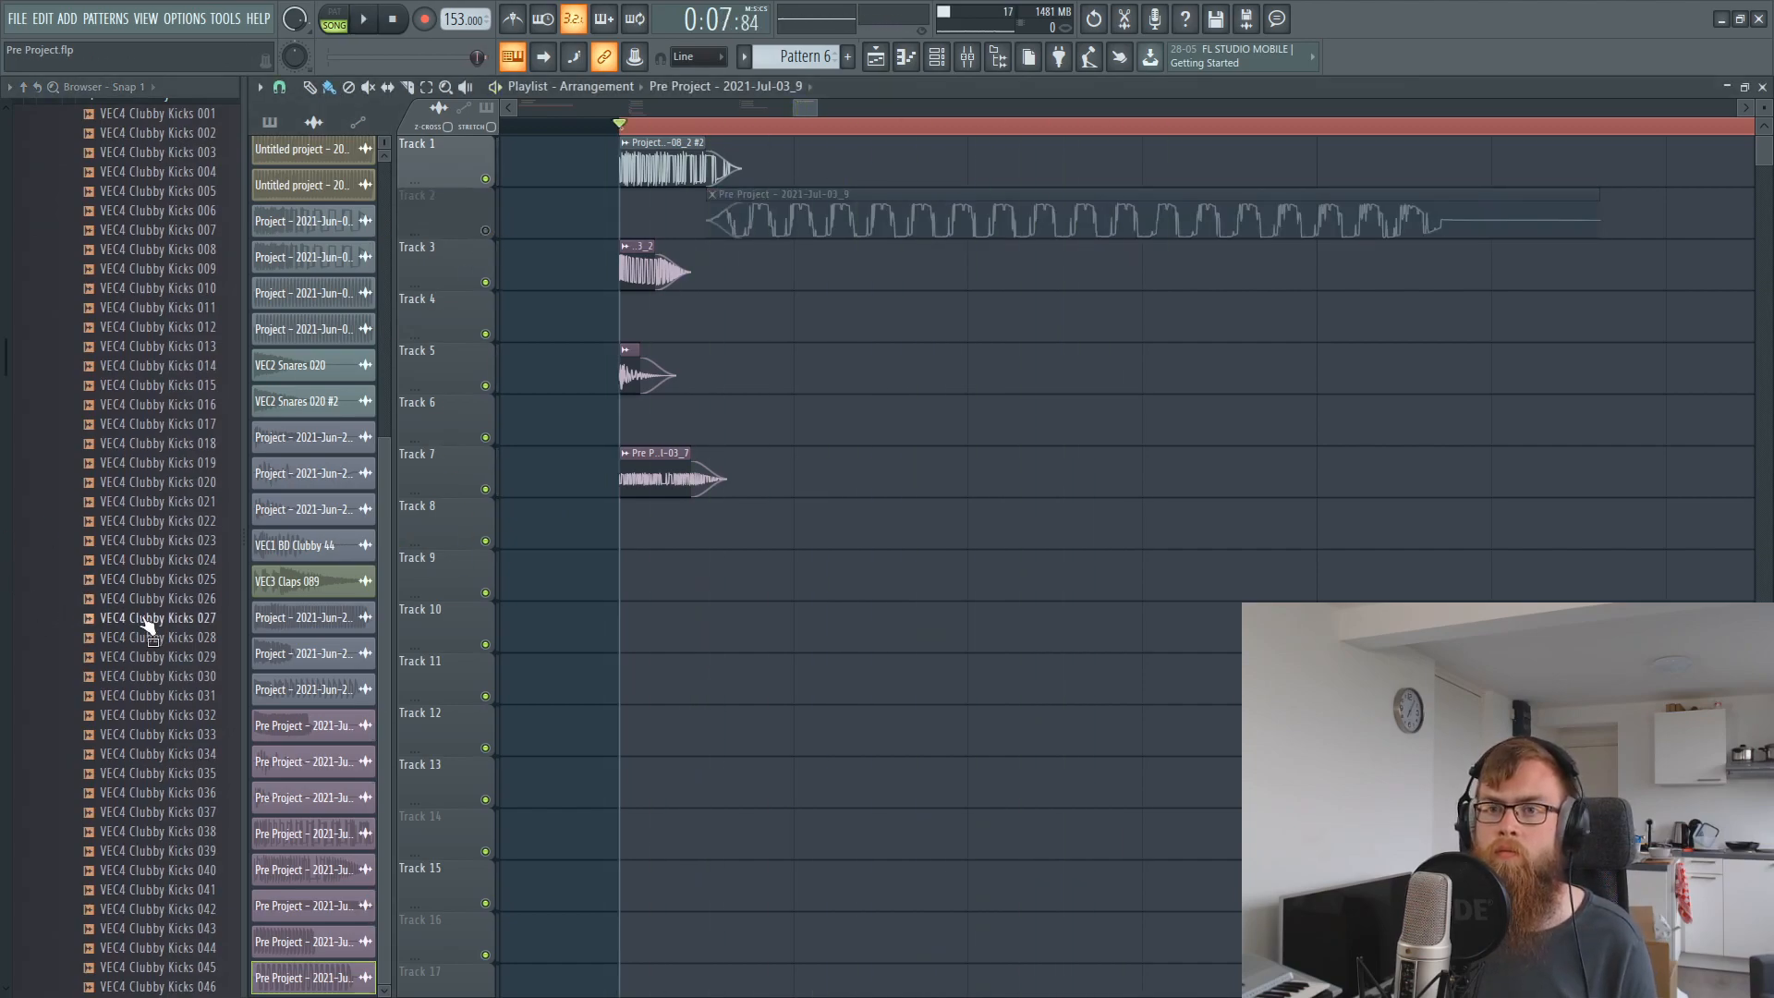
pyautogui.press('Up')
pyautogui.press('Up')
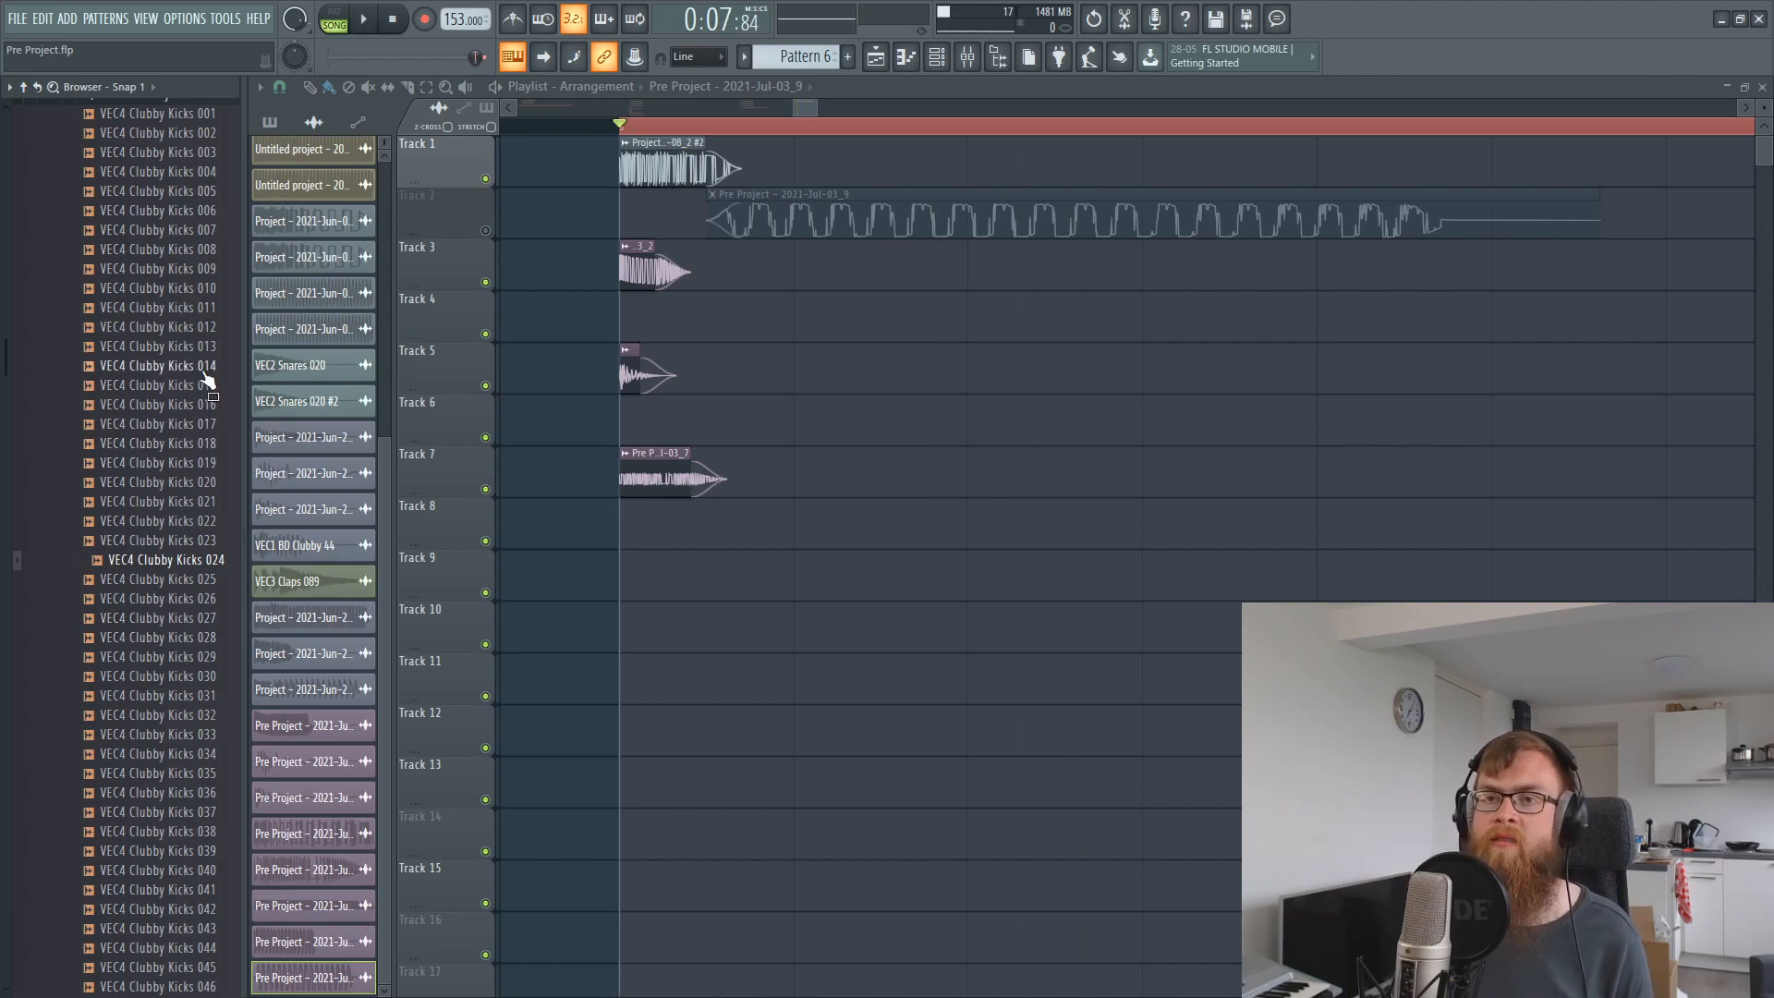
pyautogui.scroll(2, 190, 411)
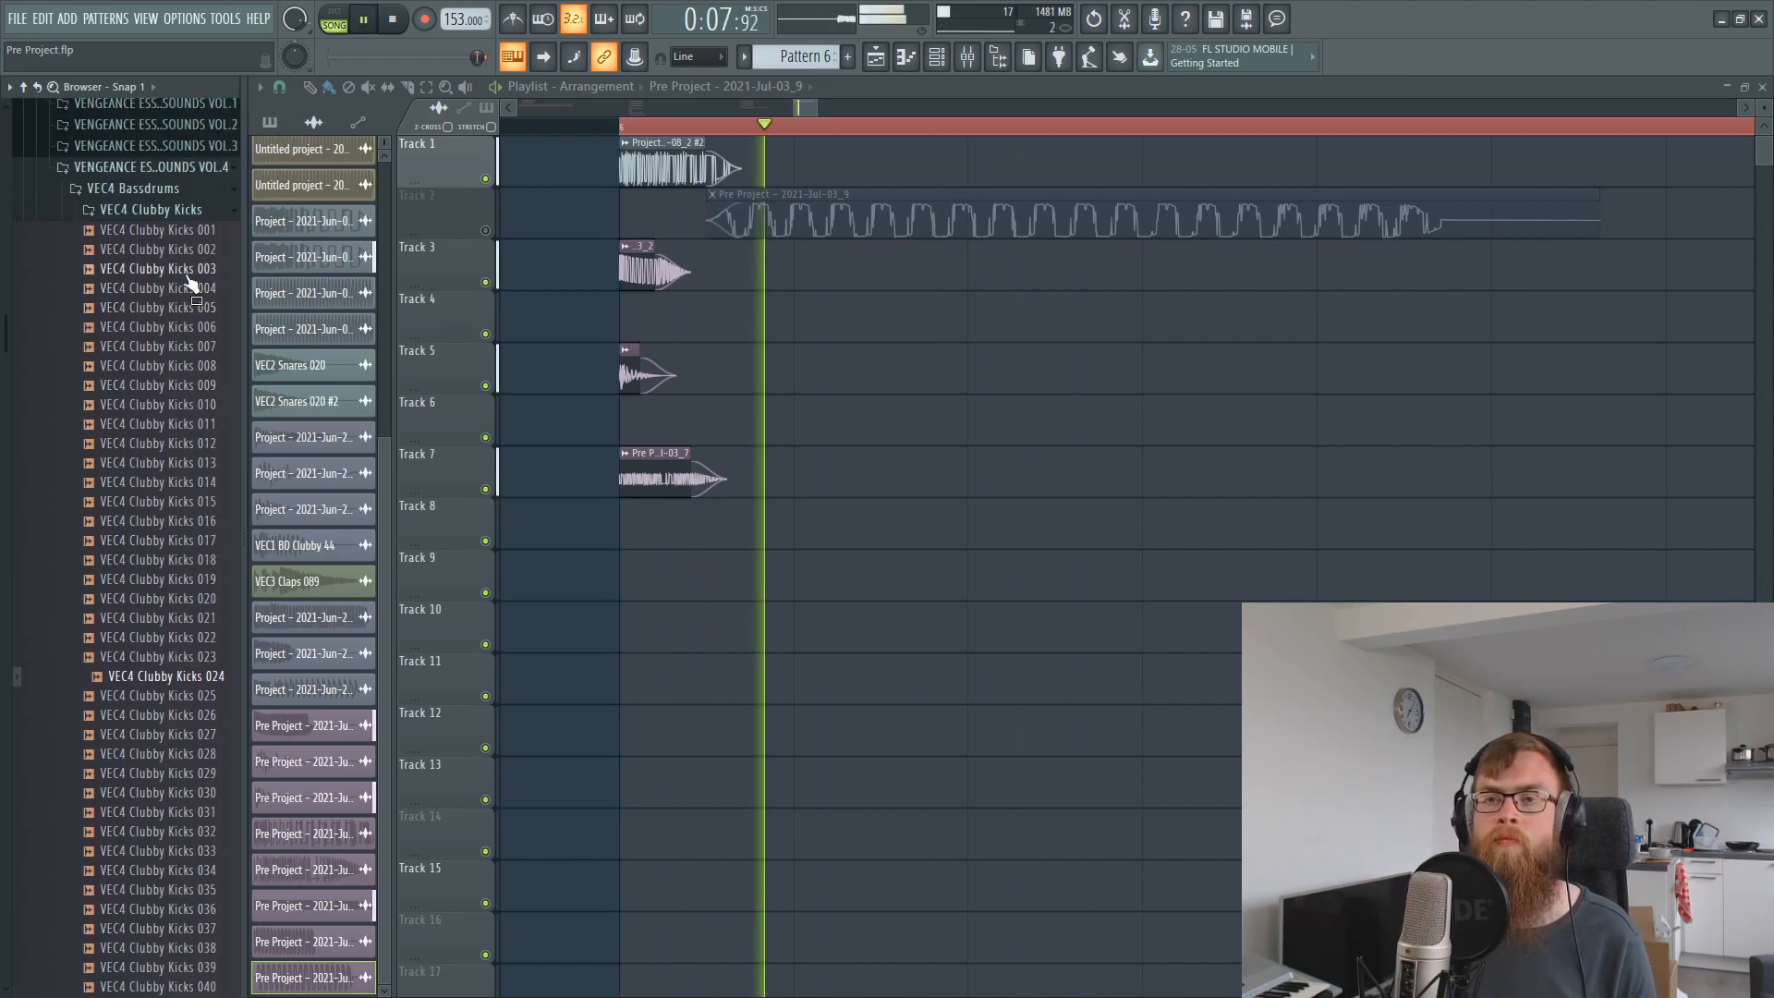
pyautogui.click(179, 310)
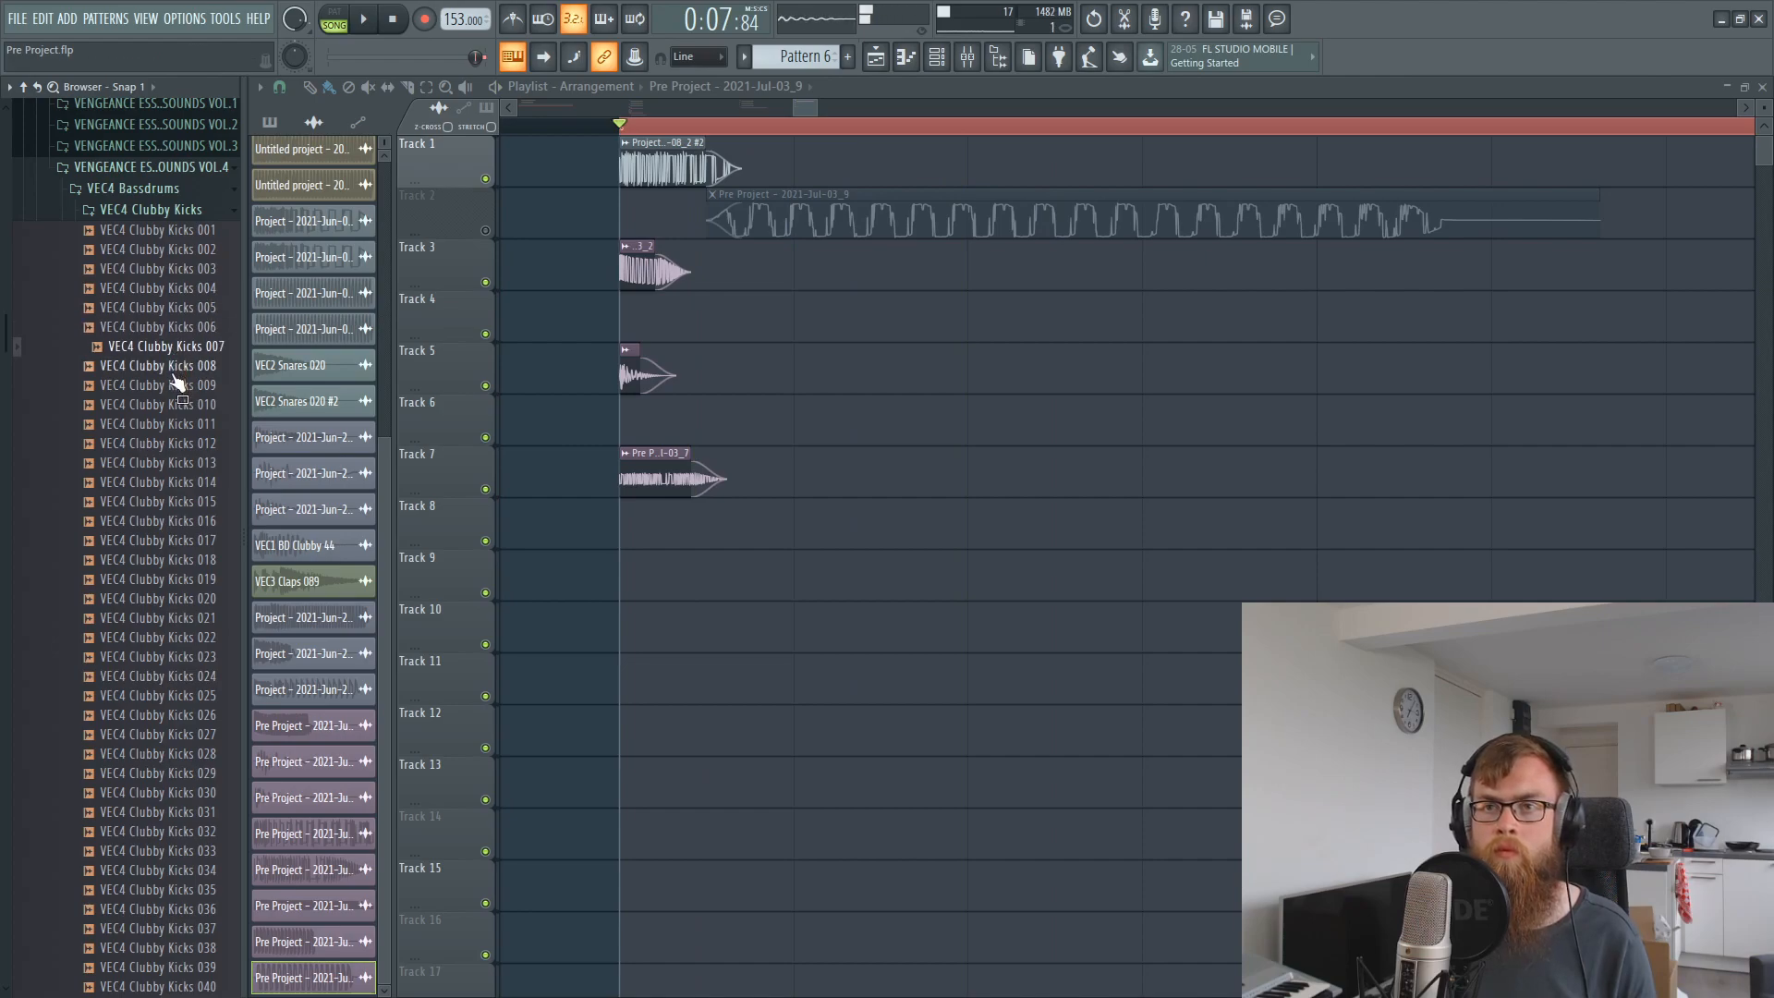
pyautogui.scroll(-6, 169, 536)
pyautogui.click(169, 538)
pyautogui.click(177, 615)
pyautogui.click(188, 617)
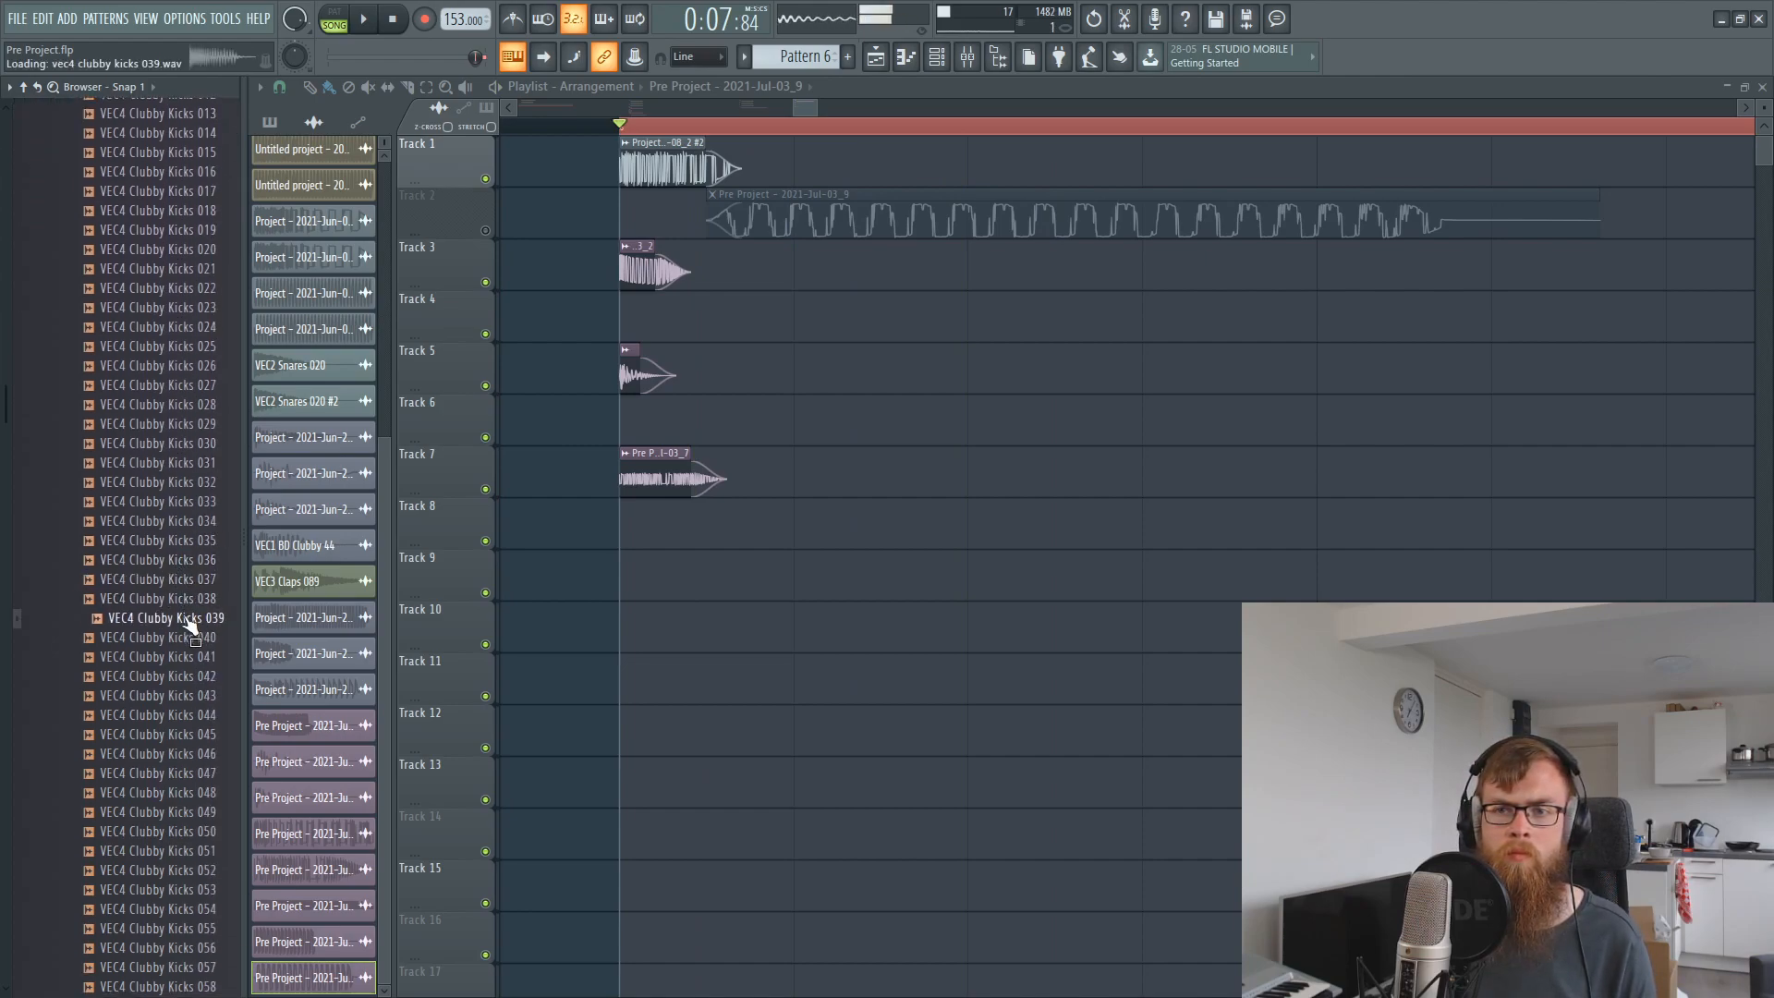
# Place a shortened VEC4 Clubby Kicks 039 clip on Track 9 beneath the other layers and set its declicking mode to Generic (bleeding).
pyautogui.moveTo(191, 621); pyautogui.dragTo(662, 582)
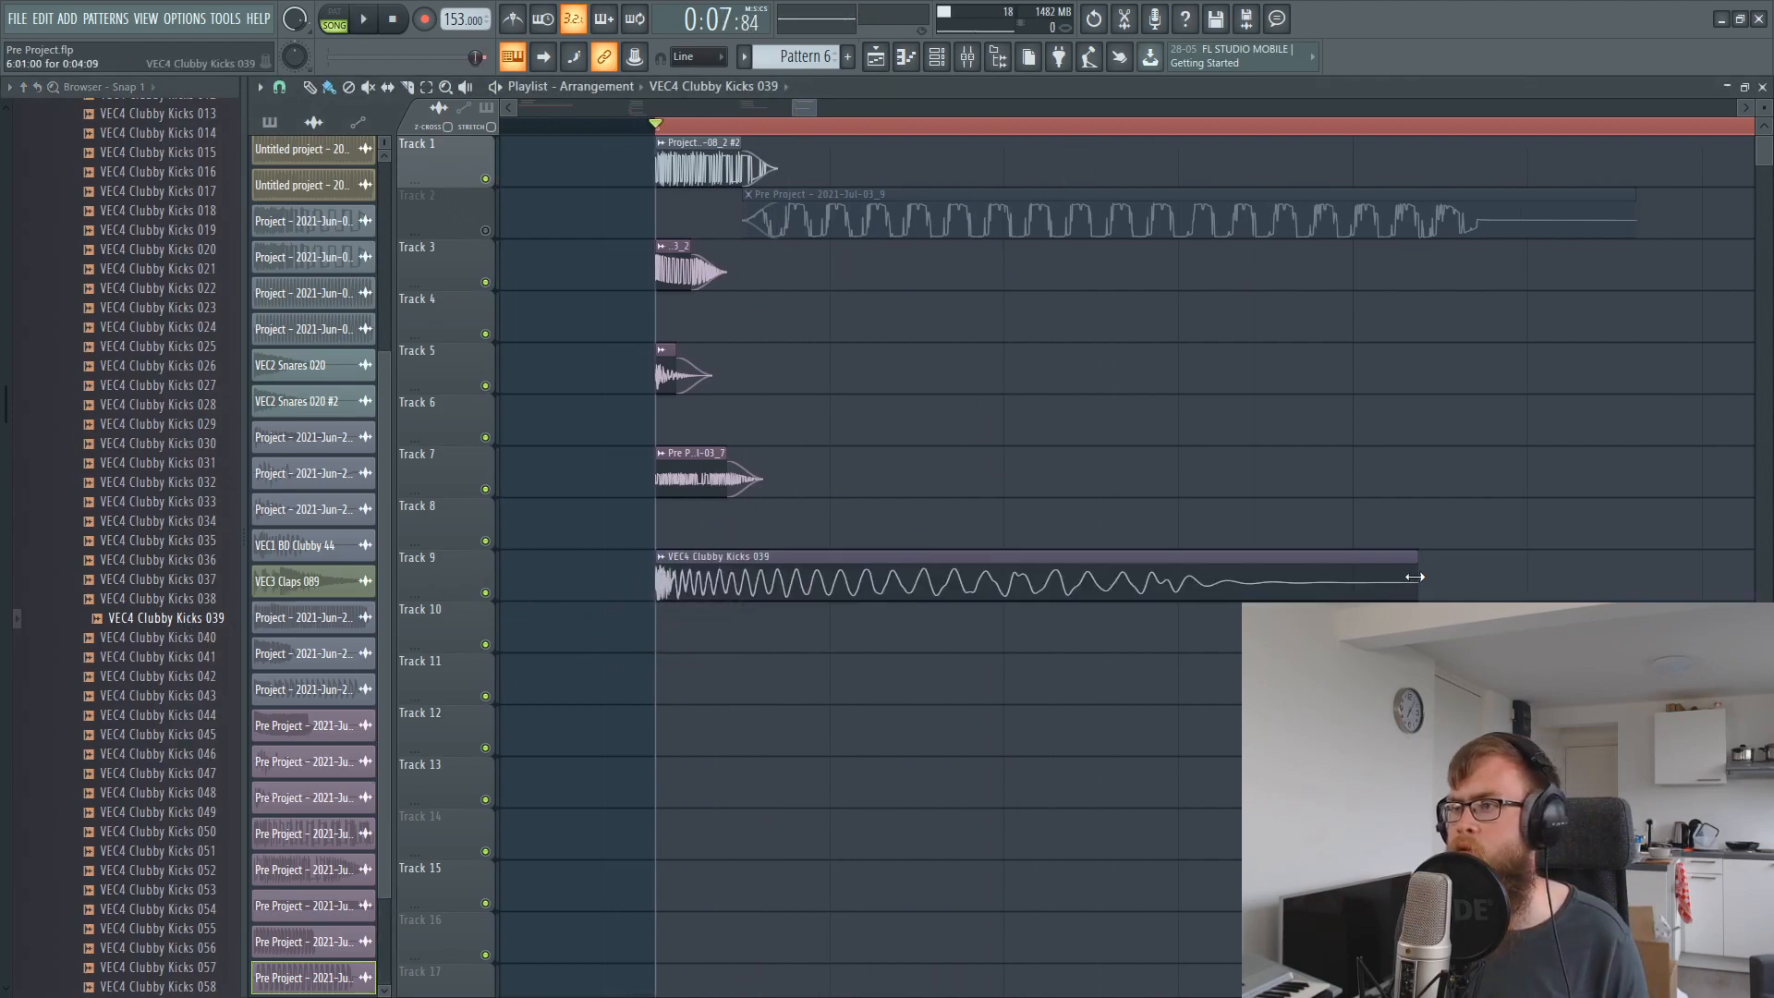
pyautogui.moveTo(1414, 577); pyautogui.dragTo(702, 571)
pyautogui.doubleClick(728, 572)
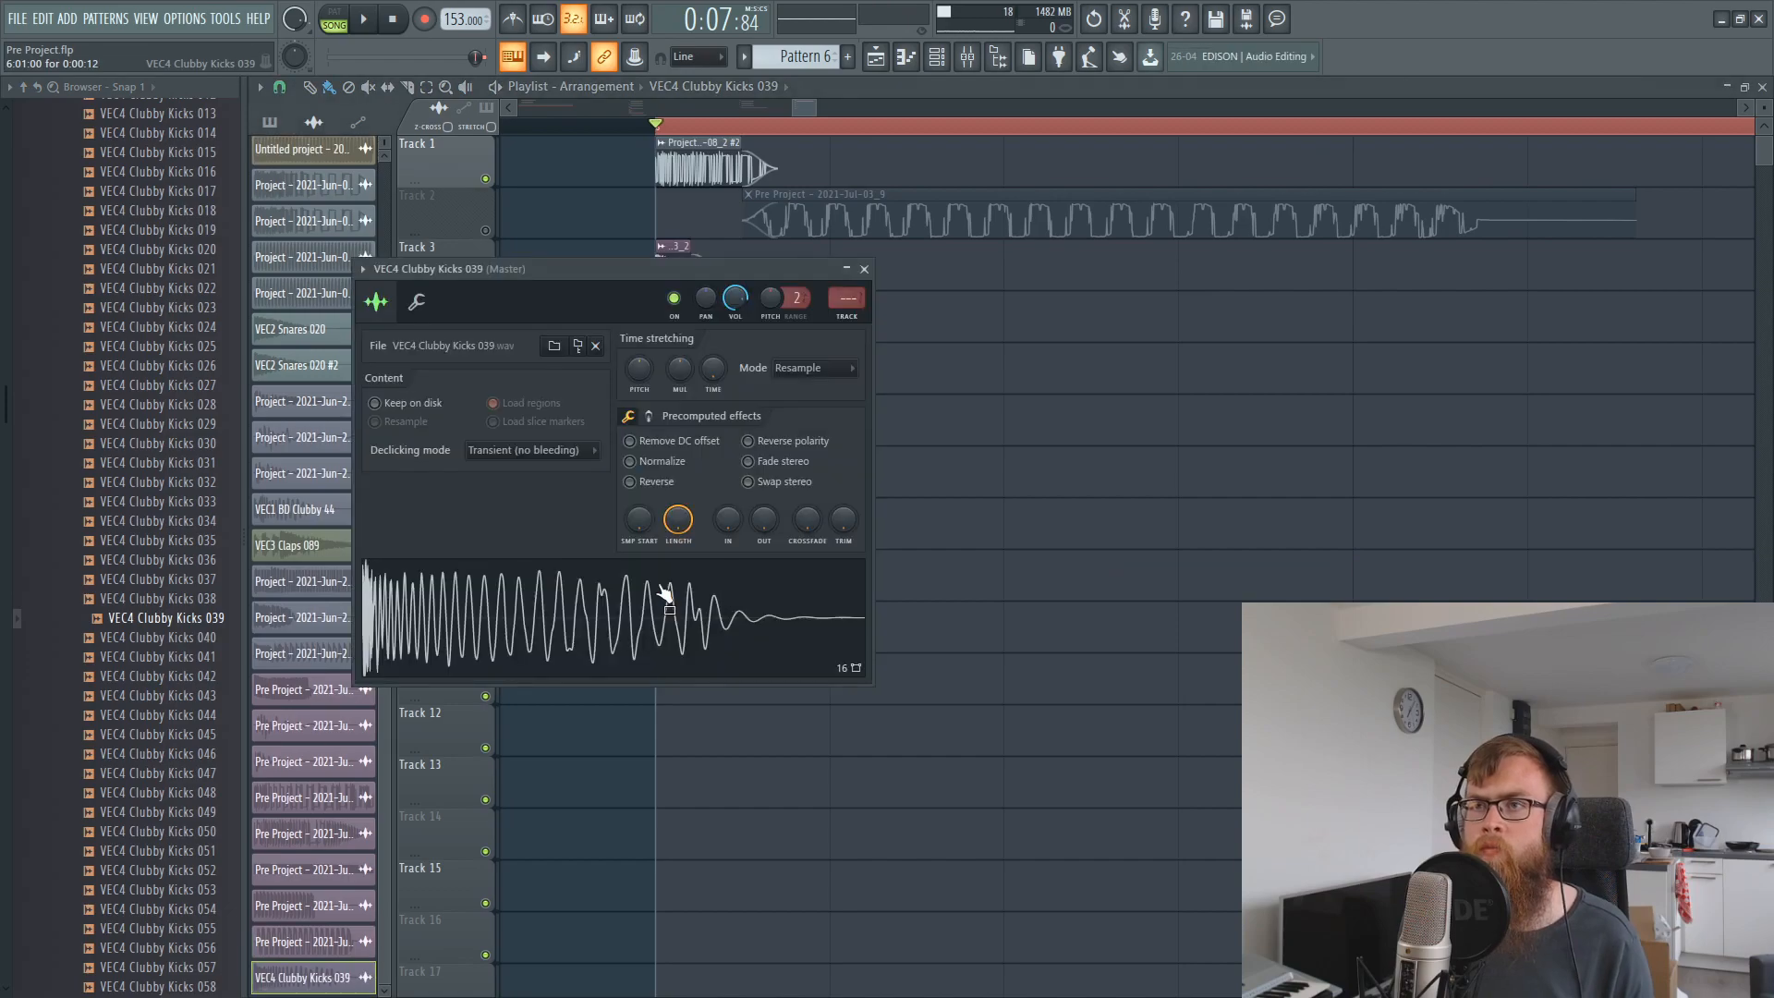
pyautogui.click(508, 450)
pyautogui.click(503, 523)
pyautogui.press('Escape')
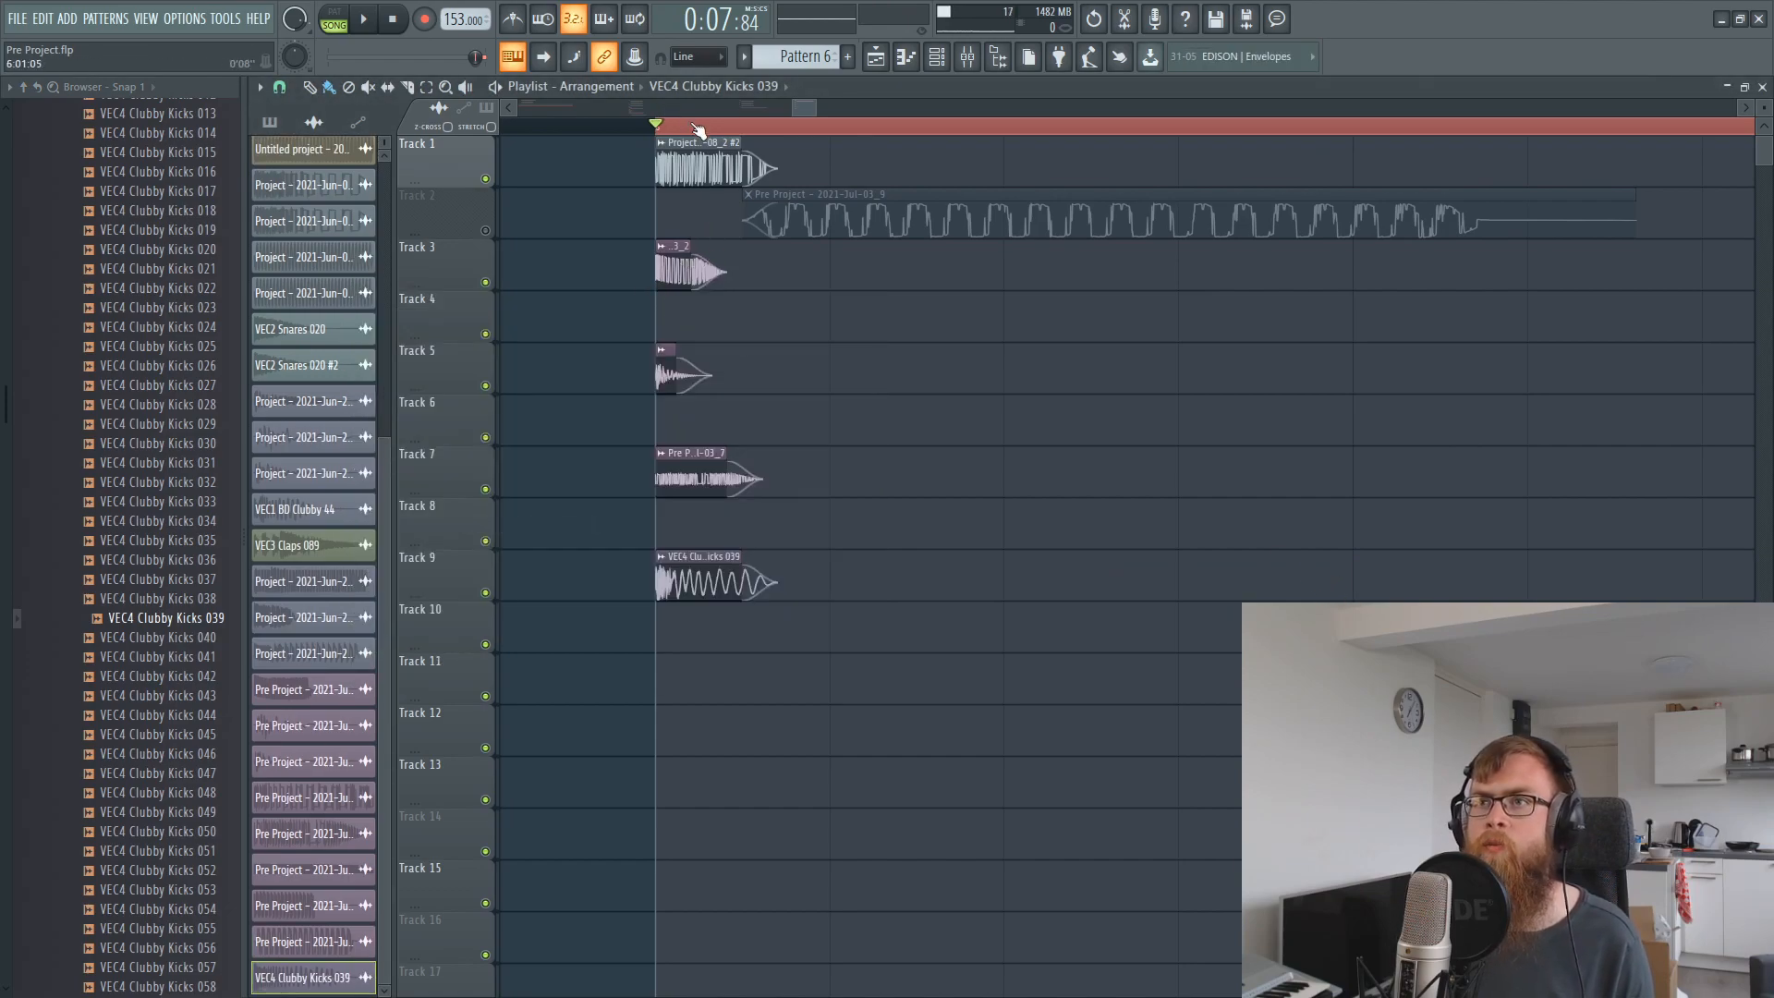
# Audition the layered clips, then route the kick sample to free mixer track 37 and lower that track's fader.
pyautogui.moveTo(698, 129); pyautogui.dragTo(688, 137)
pyautogui.press('space')
pyautogui.press('space')
pyautogui.press('space')
pyautogui.press('space')
pyautogui.doubleClick(682, 594)
pyautogui.press('space')
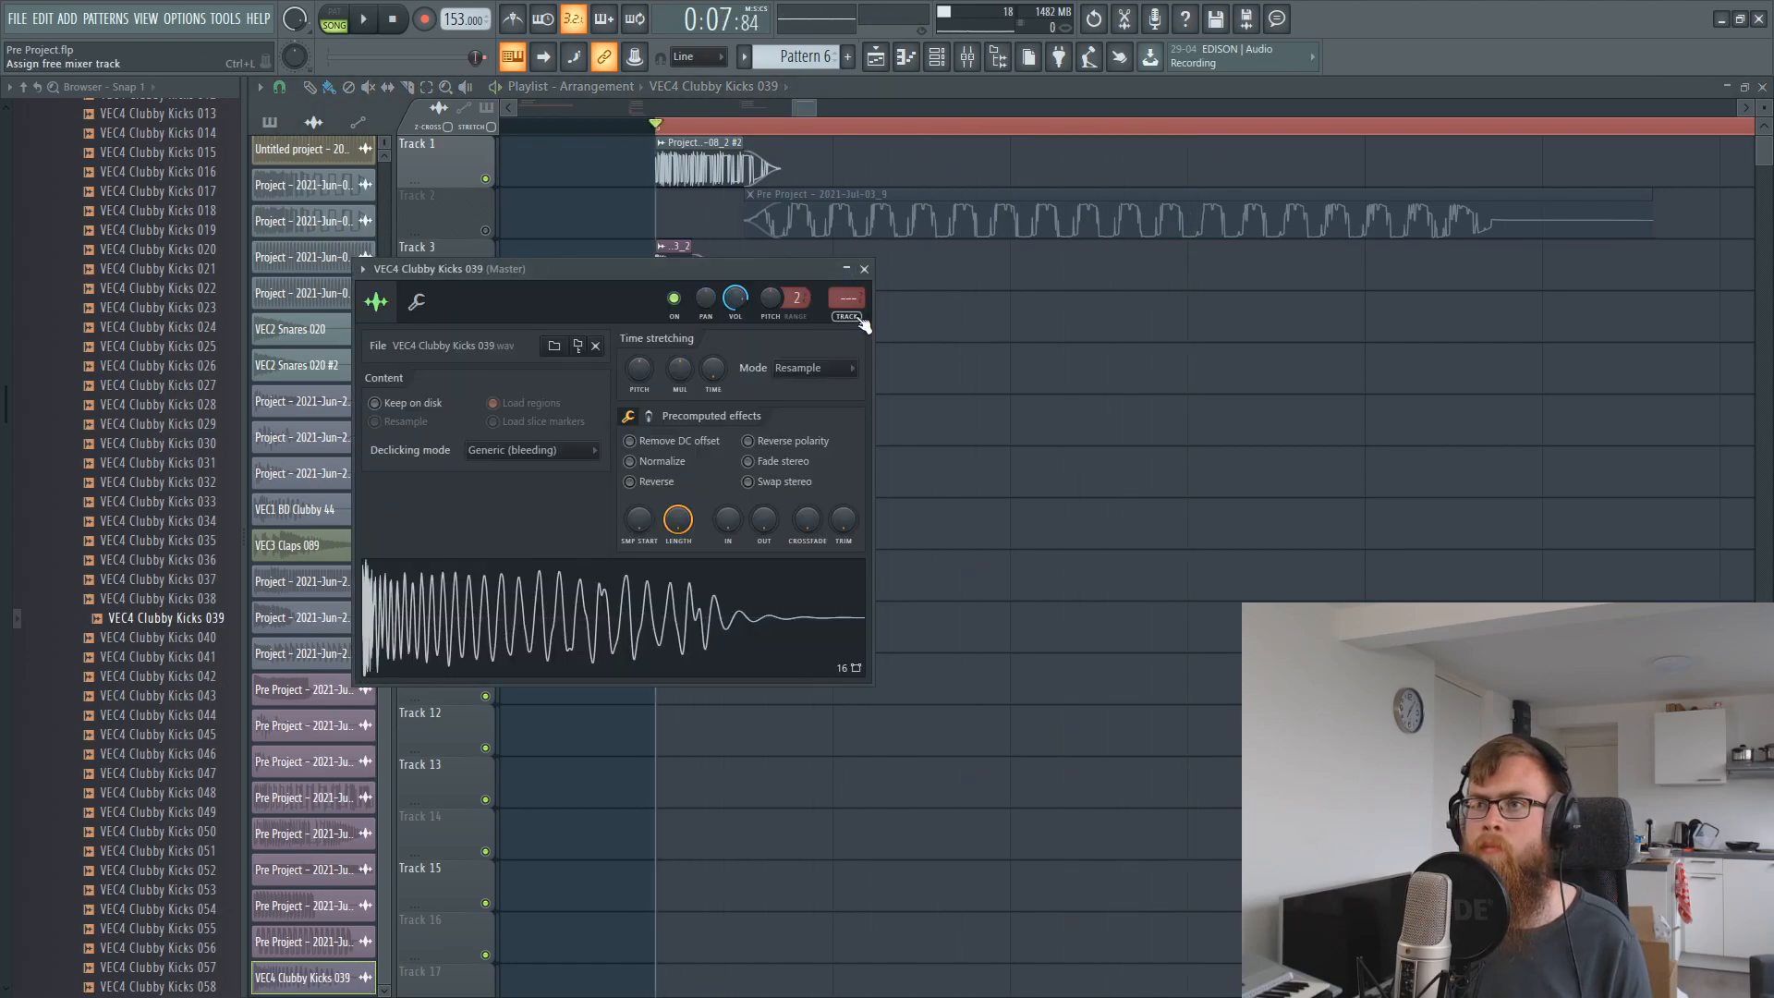
pyautogui.press('space')
pyautogui.press('F9')
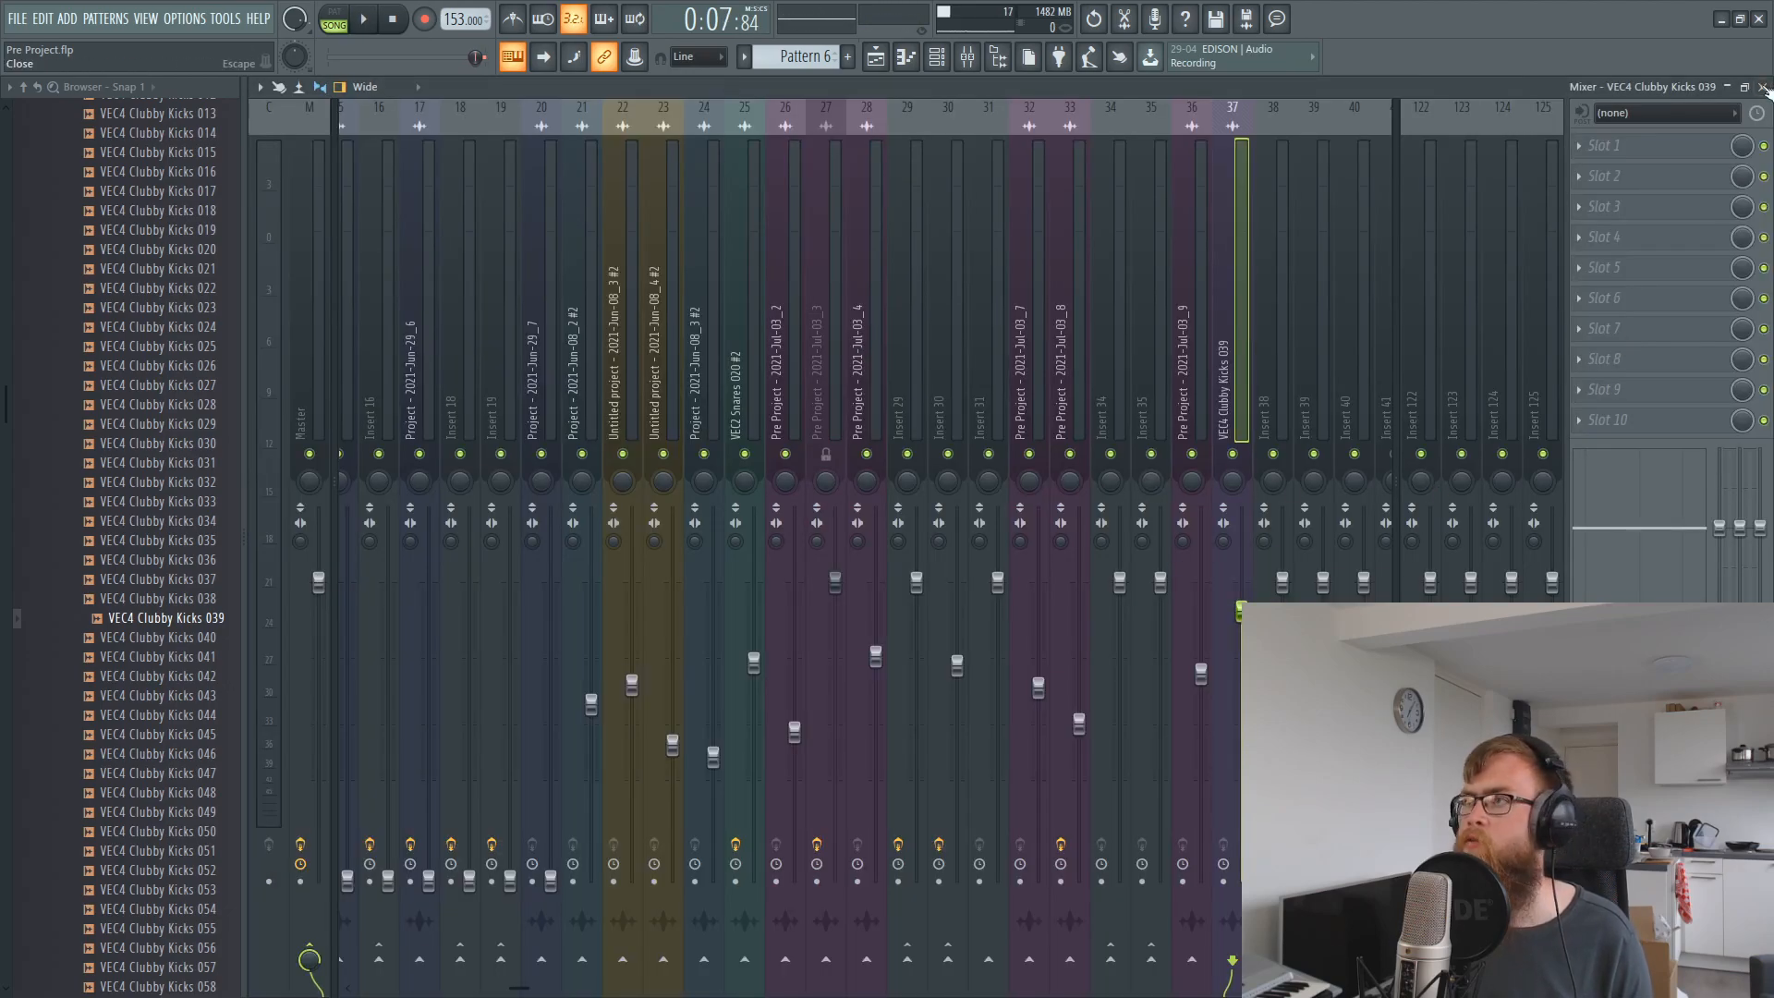
pyautogui.click(1762, 87)
pyautogui.click(852, 269)
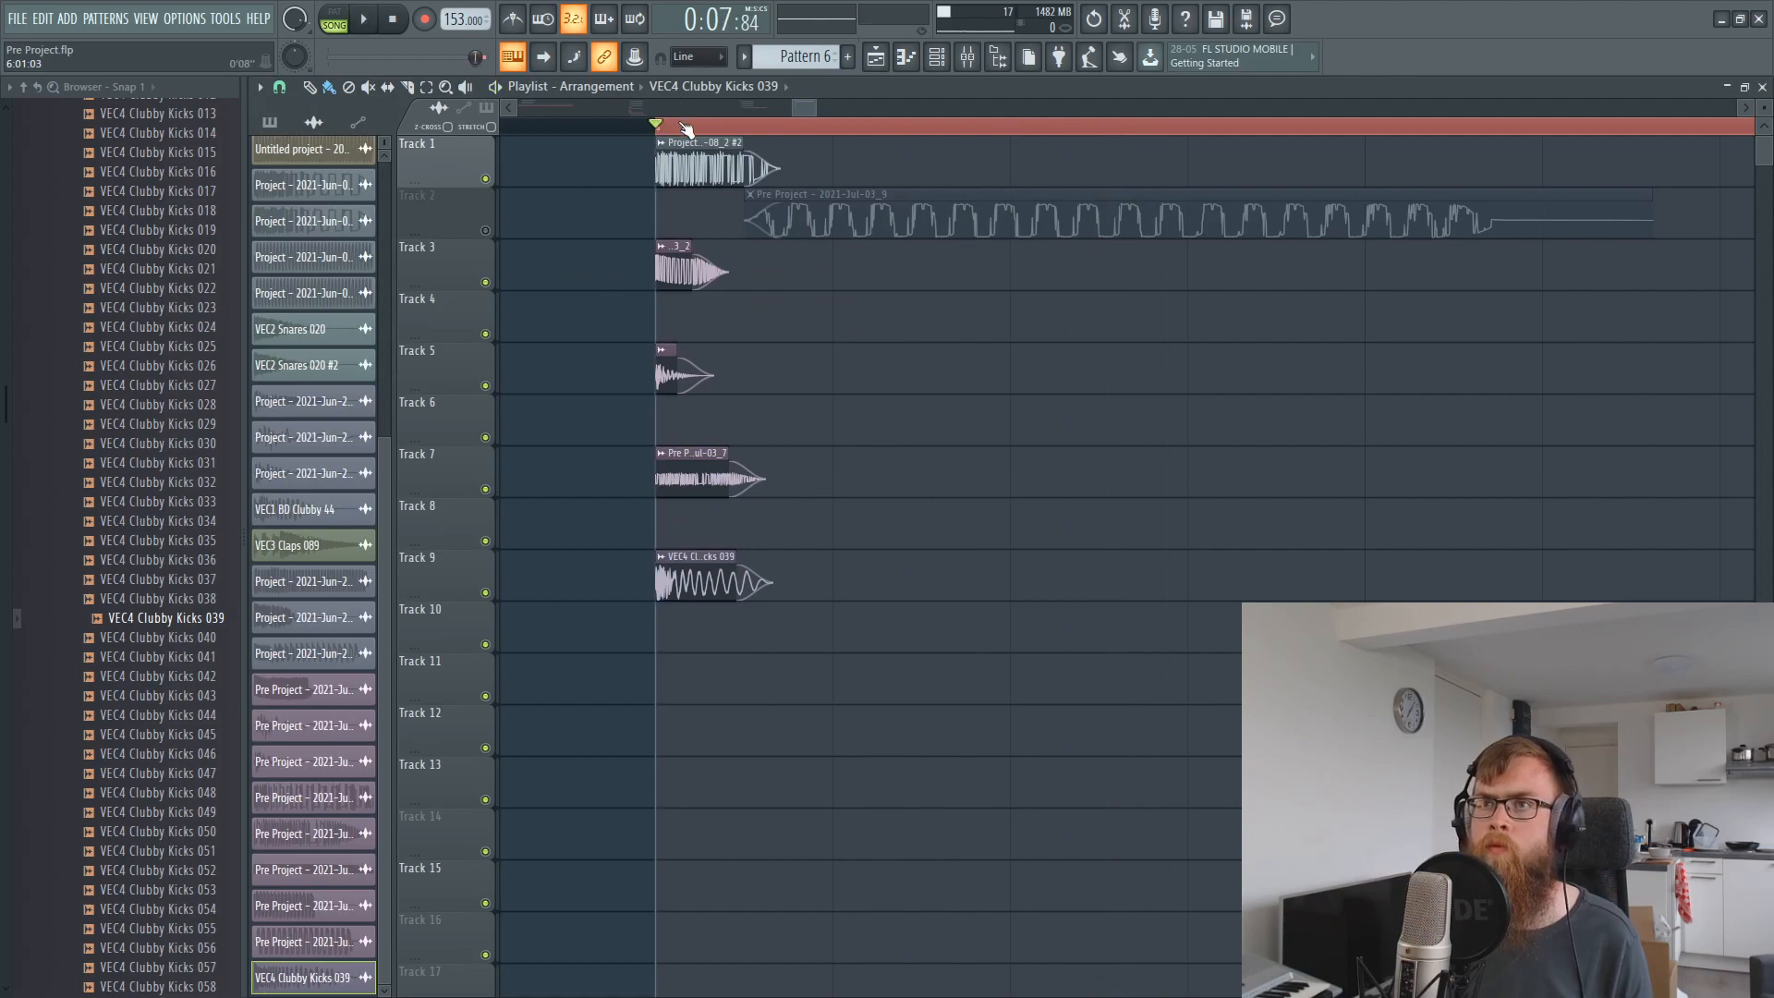
# Open the kick clip's sampler beside the layers and try the Pogo precomputed effect while playing the section.
pyautogui.doubleClick(700, 574)
pyautogui.moveTo(710, 277); pyautogui.dragTo(1222, 321)
pyautogui.click(1174, 481)
pyautogui.moveTo(1355, 583); pyautogui.dragTo(1348, 589)
pyautogui.press('space')
pyautogui.press('space')
pyautogui.press('space')
pyautogui.press('space')
pyautogui.press('space')
pyautogui.press('space')
pyautogui.press('space')
pyautogui.press('space')
pyautogui.press('space')
pyautogui.press('space')
pyautogui.moveTo(1349, 584); pyautogui.dragTo(1355, 589)
# Raise the kick sample's pitch by ear while repeatedly playing it with the other layers.
pyautogui.press('space')
pyautogui.press('space')
pyautogui.press('space')
pyautogui.press('space')
pyautogui.press('space')
pyautogui.press('space')
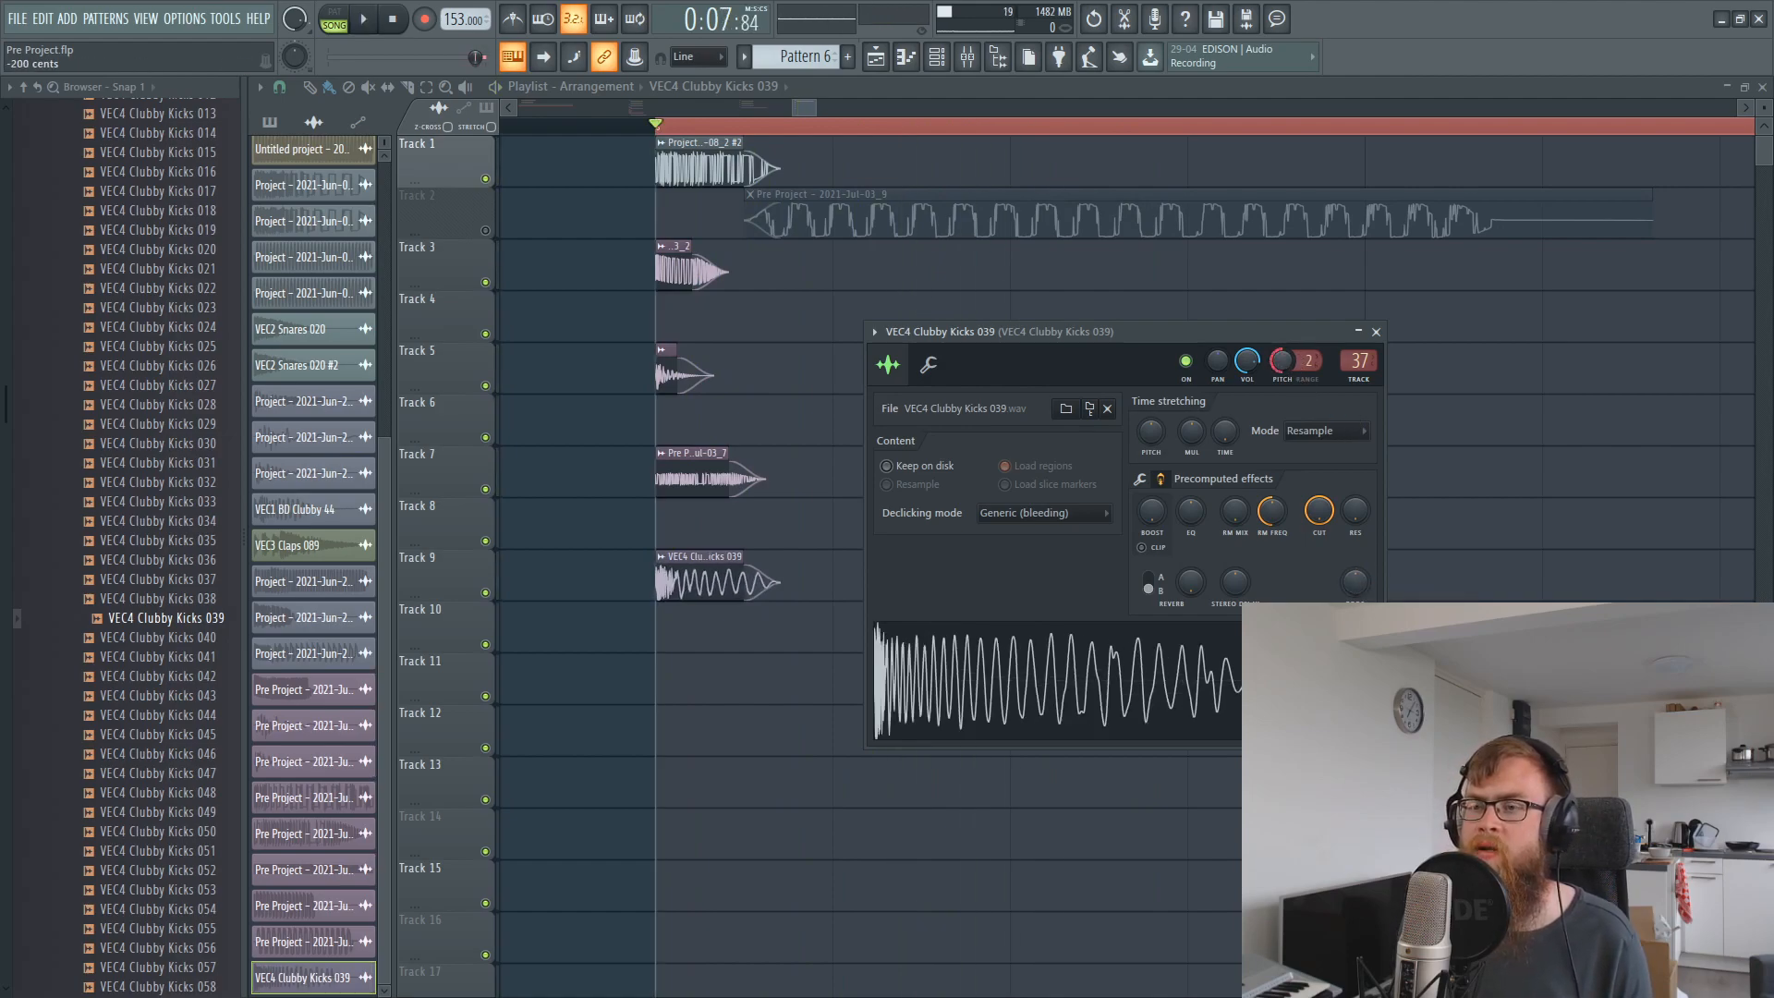
pyautogui.press('space')
pyautogui.press('space')
pyautogui.press('space')
pyautogui.press('space')
pyautogui.press('space')
pyautogui.press('space')
pyautogui.press('space')
pyautogui.press('space')
pyautogui.press('space')
pyautogui.press('space')
pyautogui.press('space')
pyautogui.moveTo(1284, 359); pyautogui.dragTo(1284, 358)
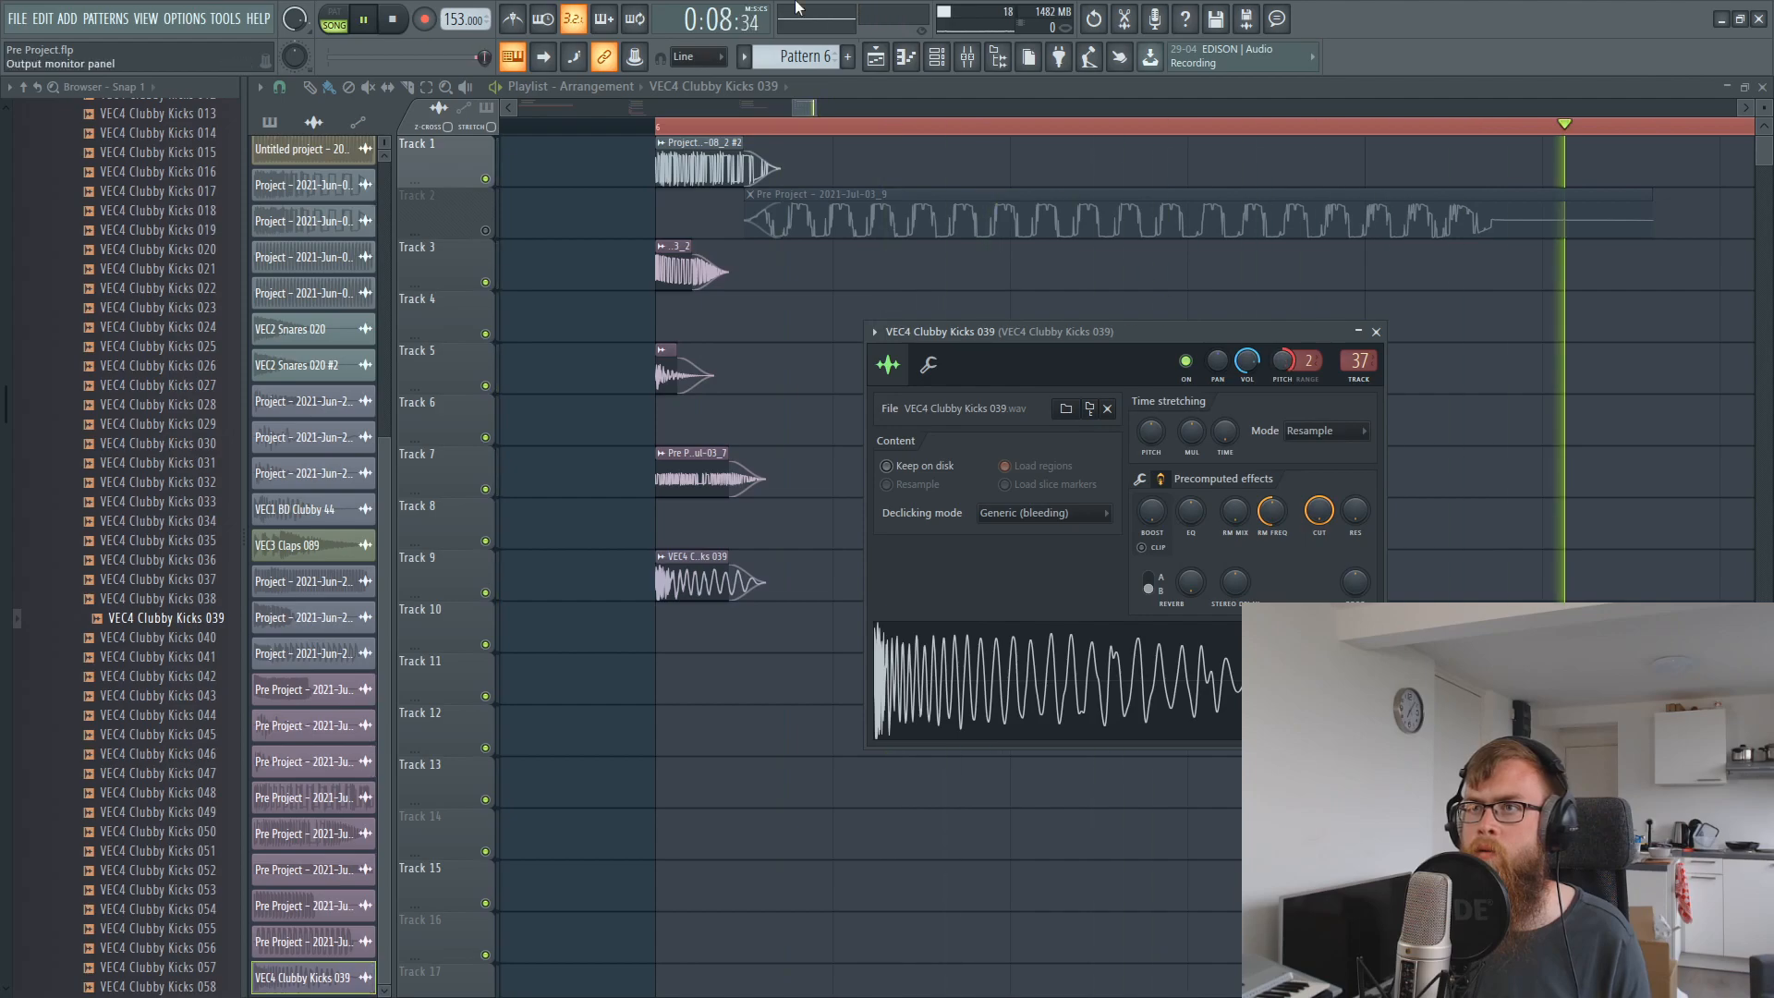
# Set the fader of mixer track 37 to 94% (-1.4 dB).
pyautogui.click(967, 58)
pyautogui.moveTo(1240, 610); pyautogui.dragTo(1242, 591)
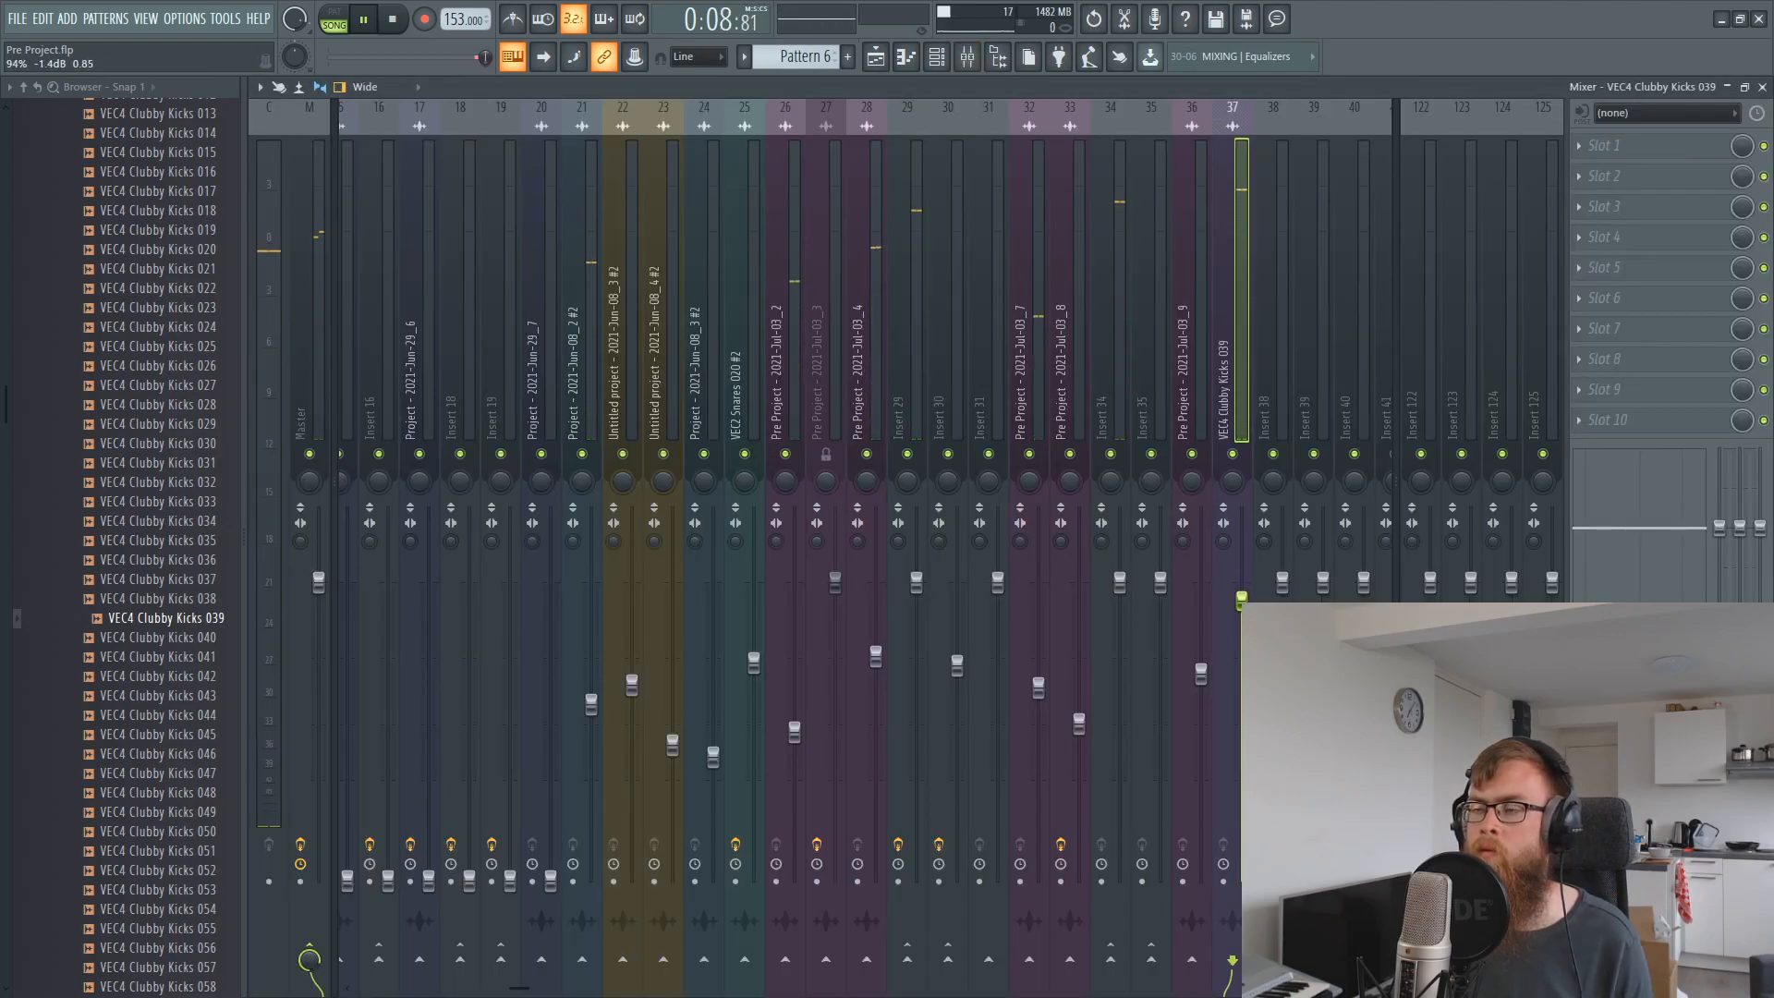
pyautogui.press('F9')
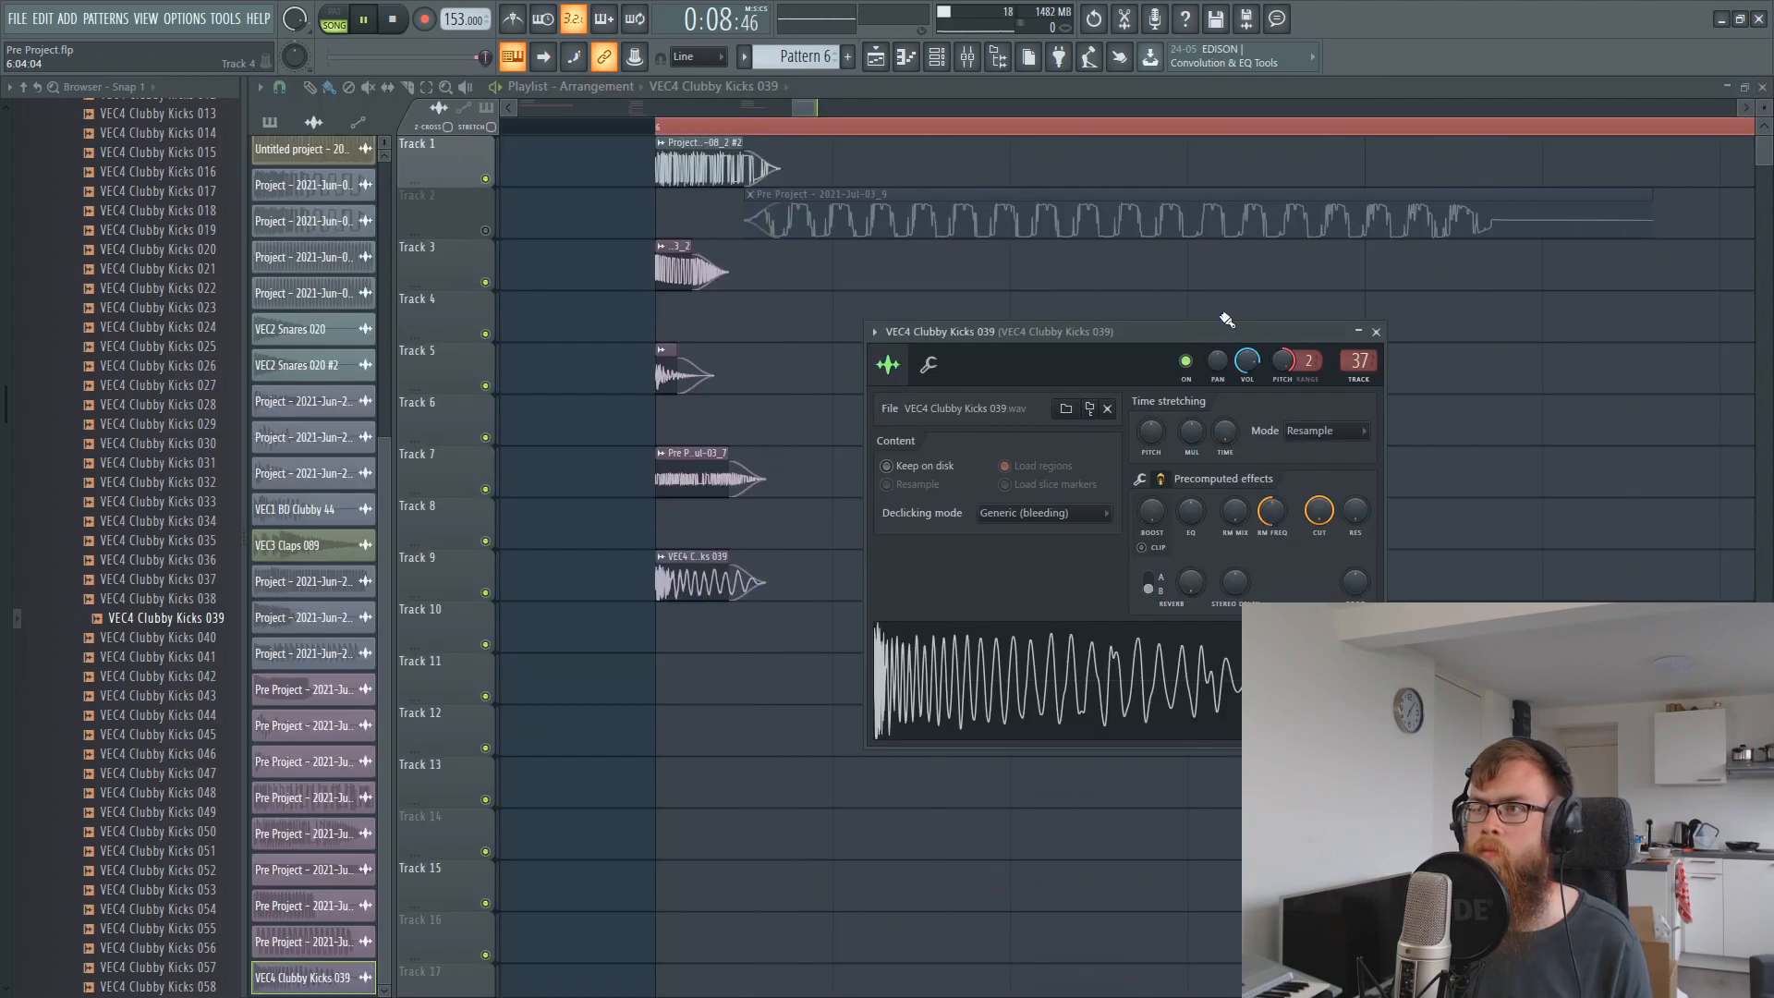
# Widen the kick sample's pitch range to 4 and set its Pogo precomputed effect to -52%.
pyautogui.moveTo(1308, 361); pyautogui.dragTo(1284, 358)
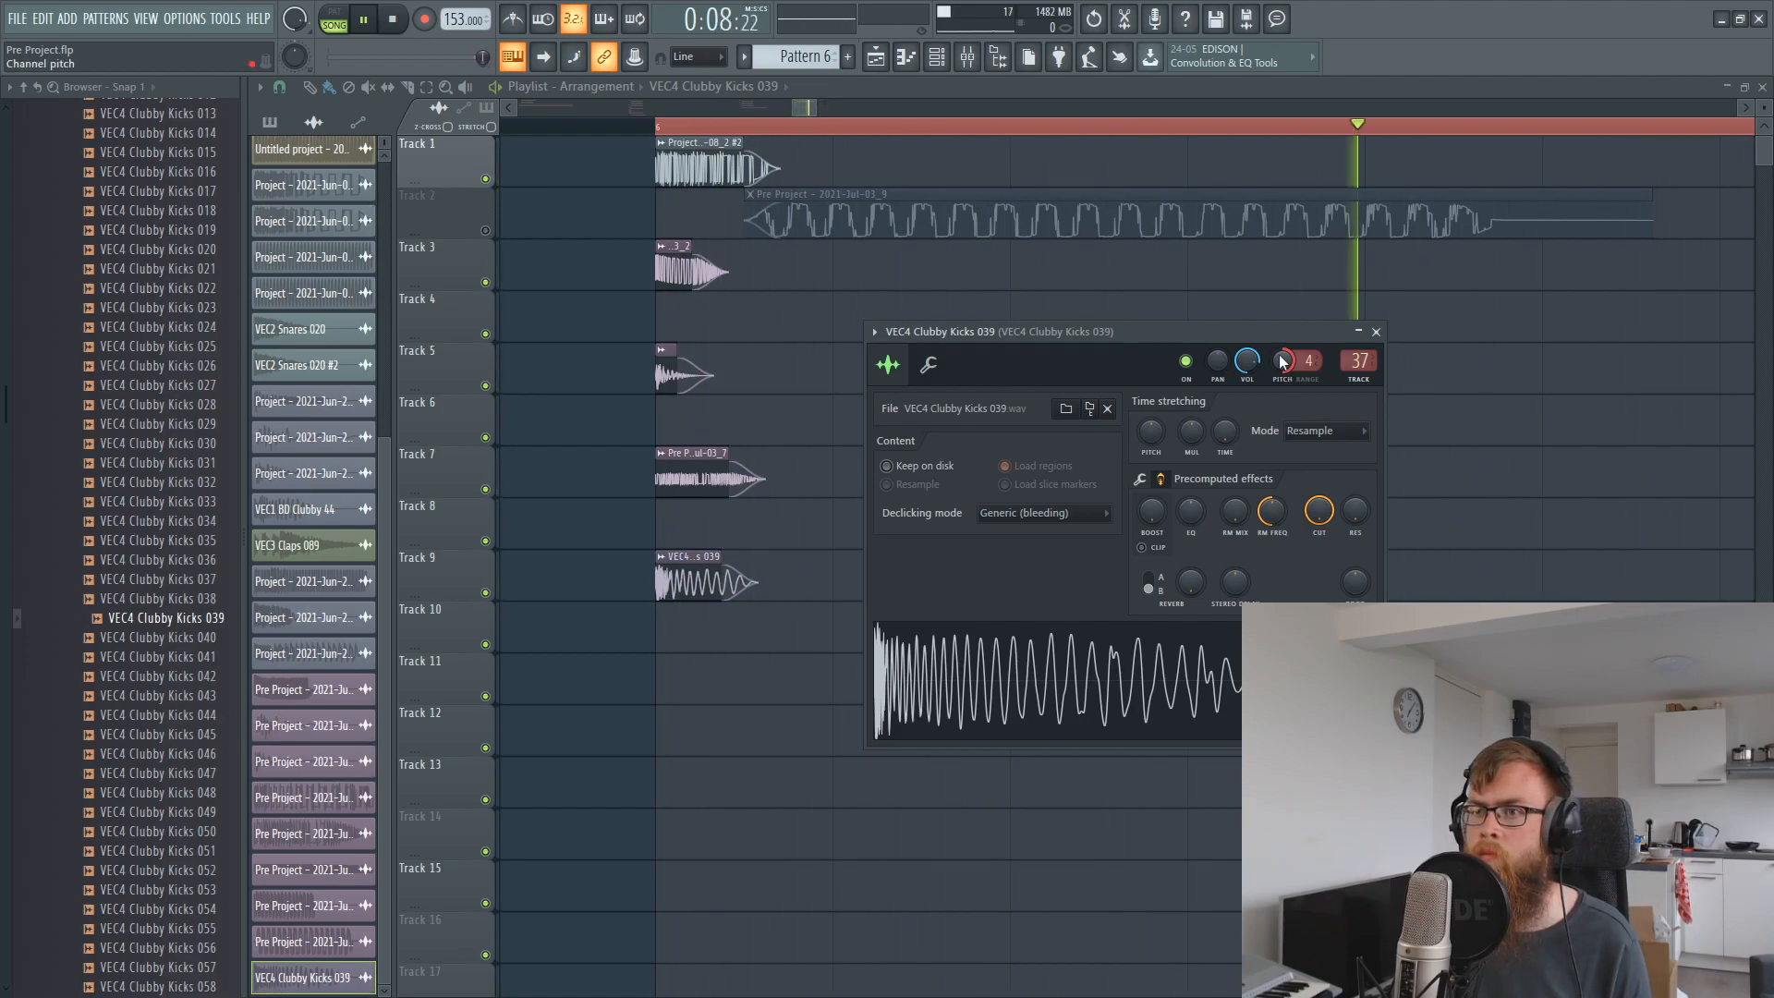
pyautogui.scroll(3, 1253, 516)
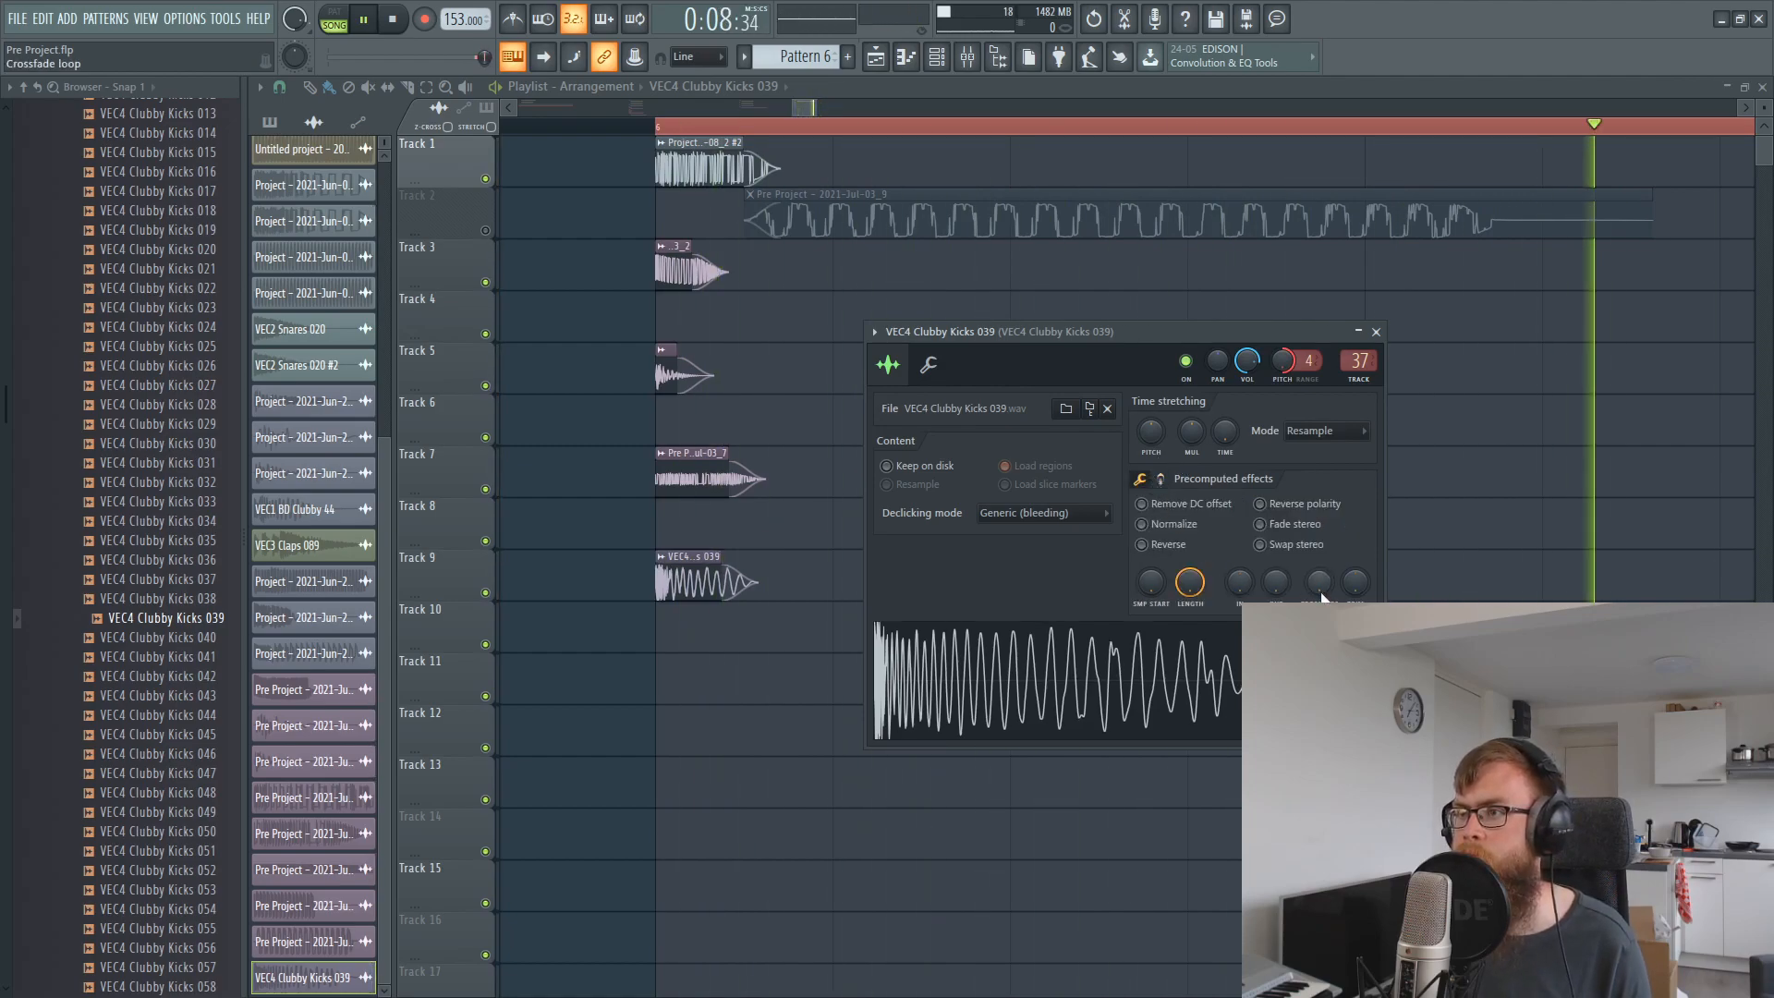
pyautogui.scroll(-3, 1323, 596)
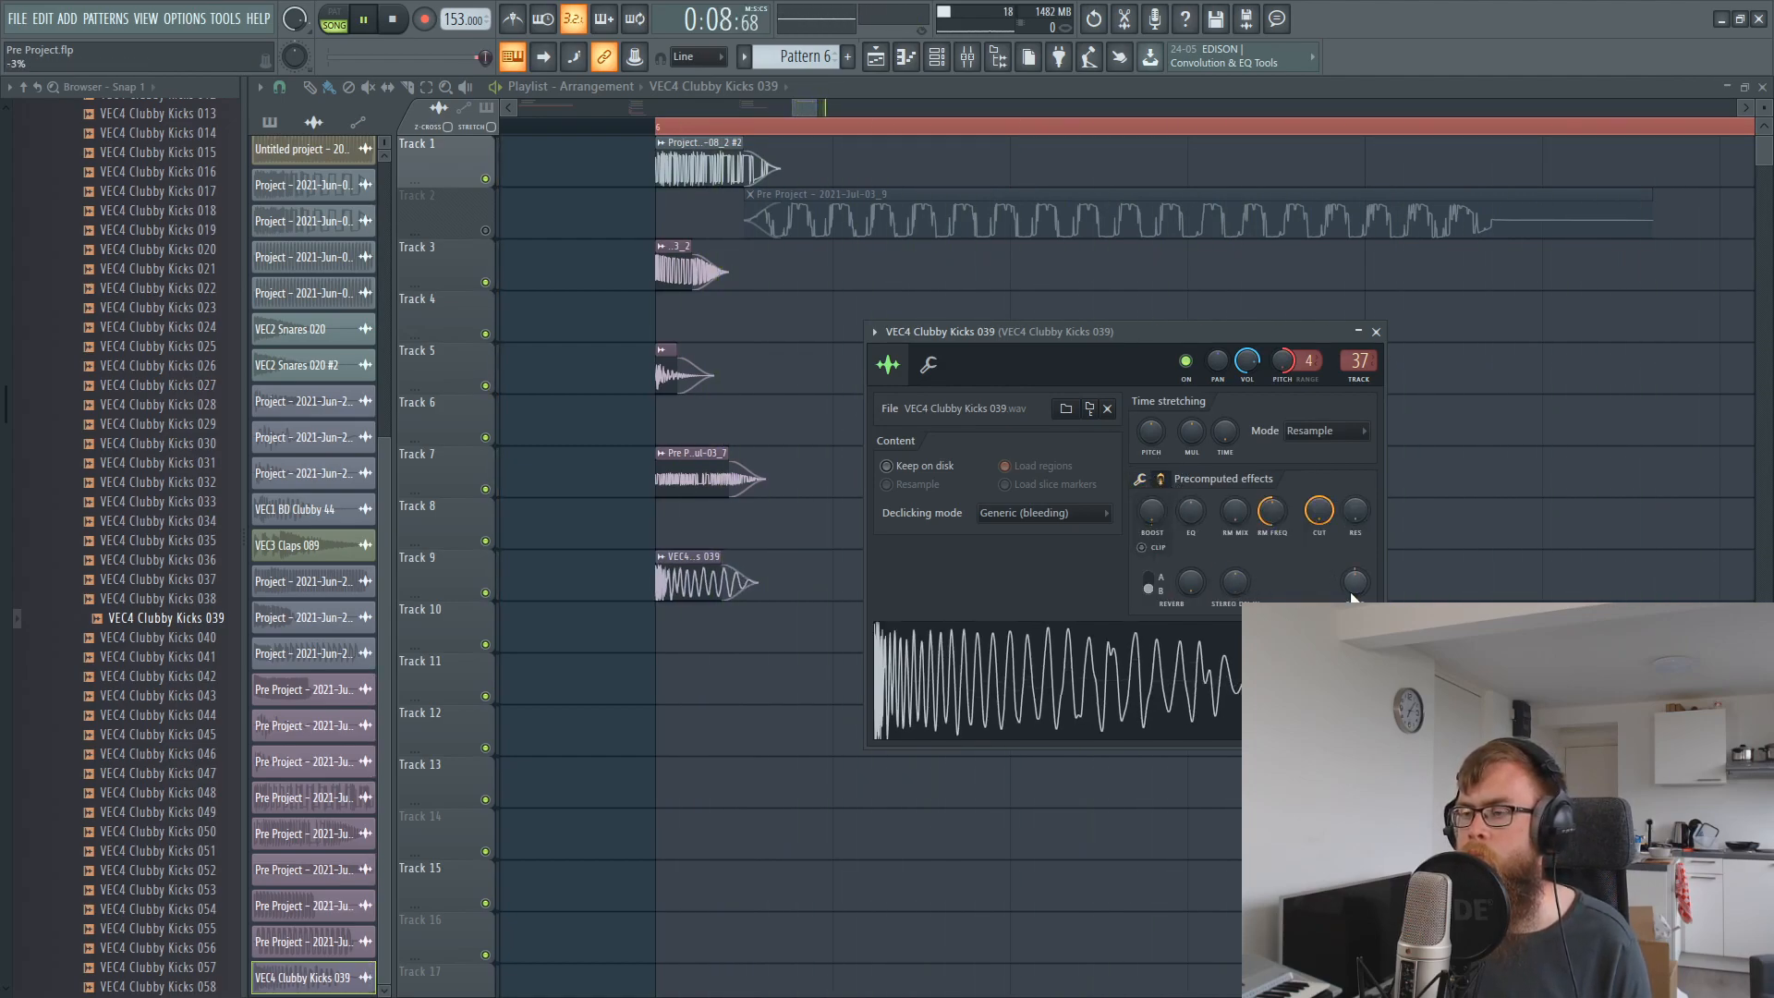
pyautogui.moveTo(1352, 597); pyautogui.dragTo(1351, 582)
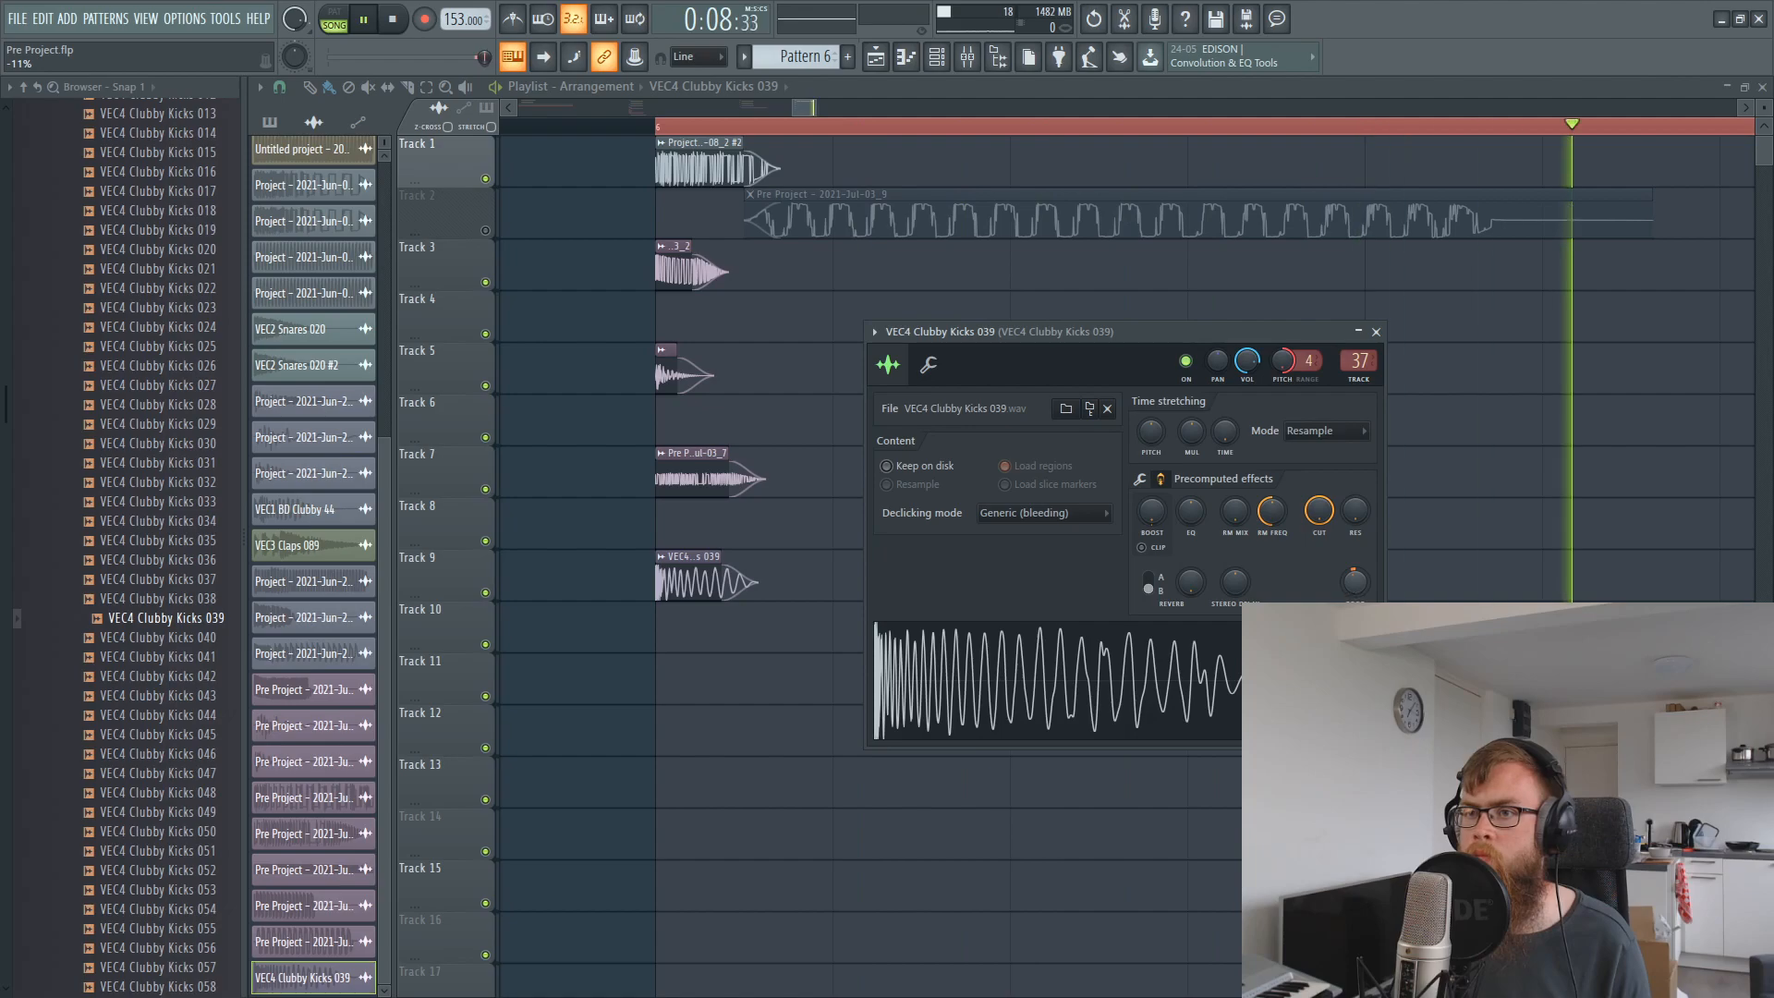
pyautogui.scroll(-2, 1351, 598)
pyautogui.moveTo(1349, 590); pyautogui.dragTo(1349, 601)
pyautogui.scroll(2, 1348, 586)
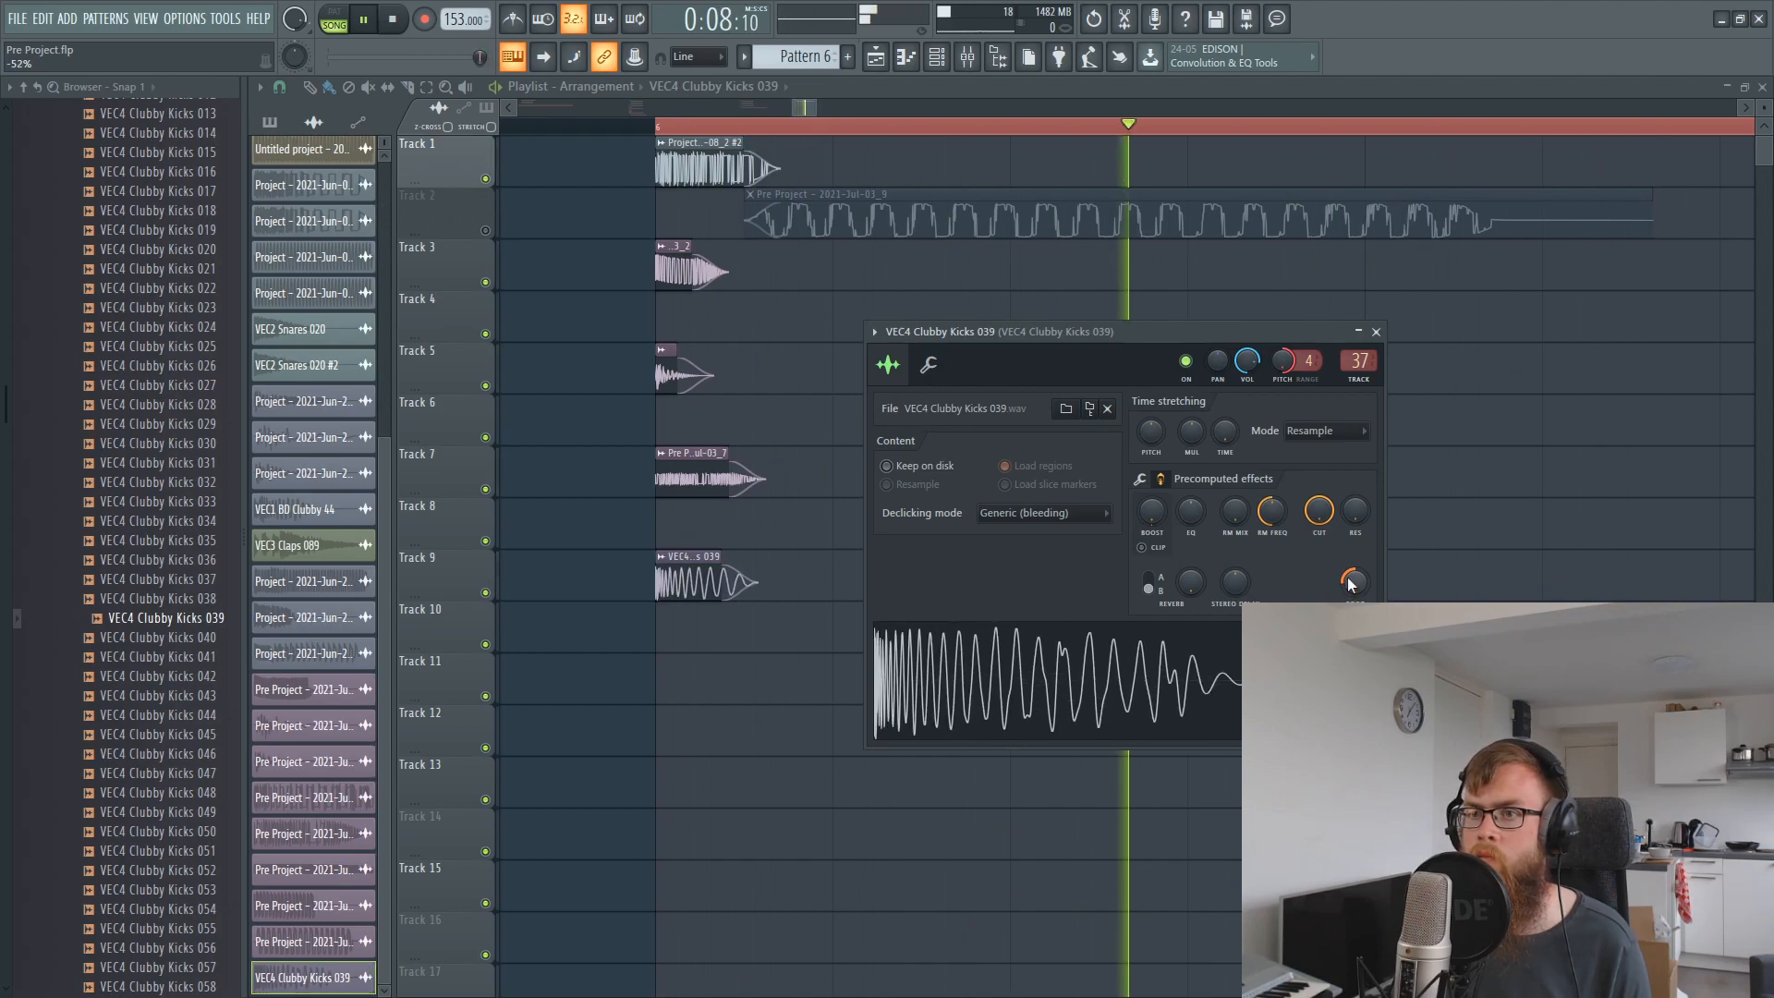
# Fine-tune the kick sample's pitch to +348 cents while the layers play.
pyautogui.doubleClick(967, 75)
pyautogui.click(964, 68)
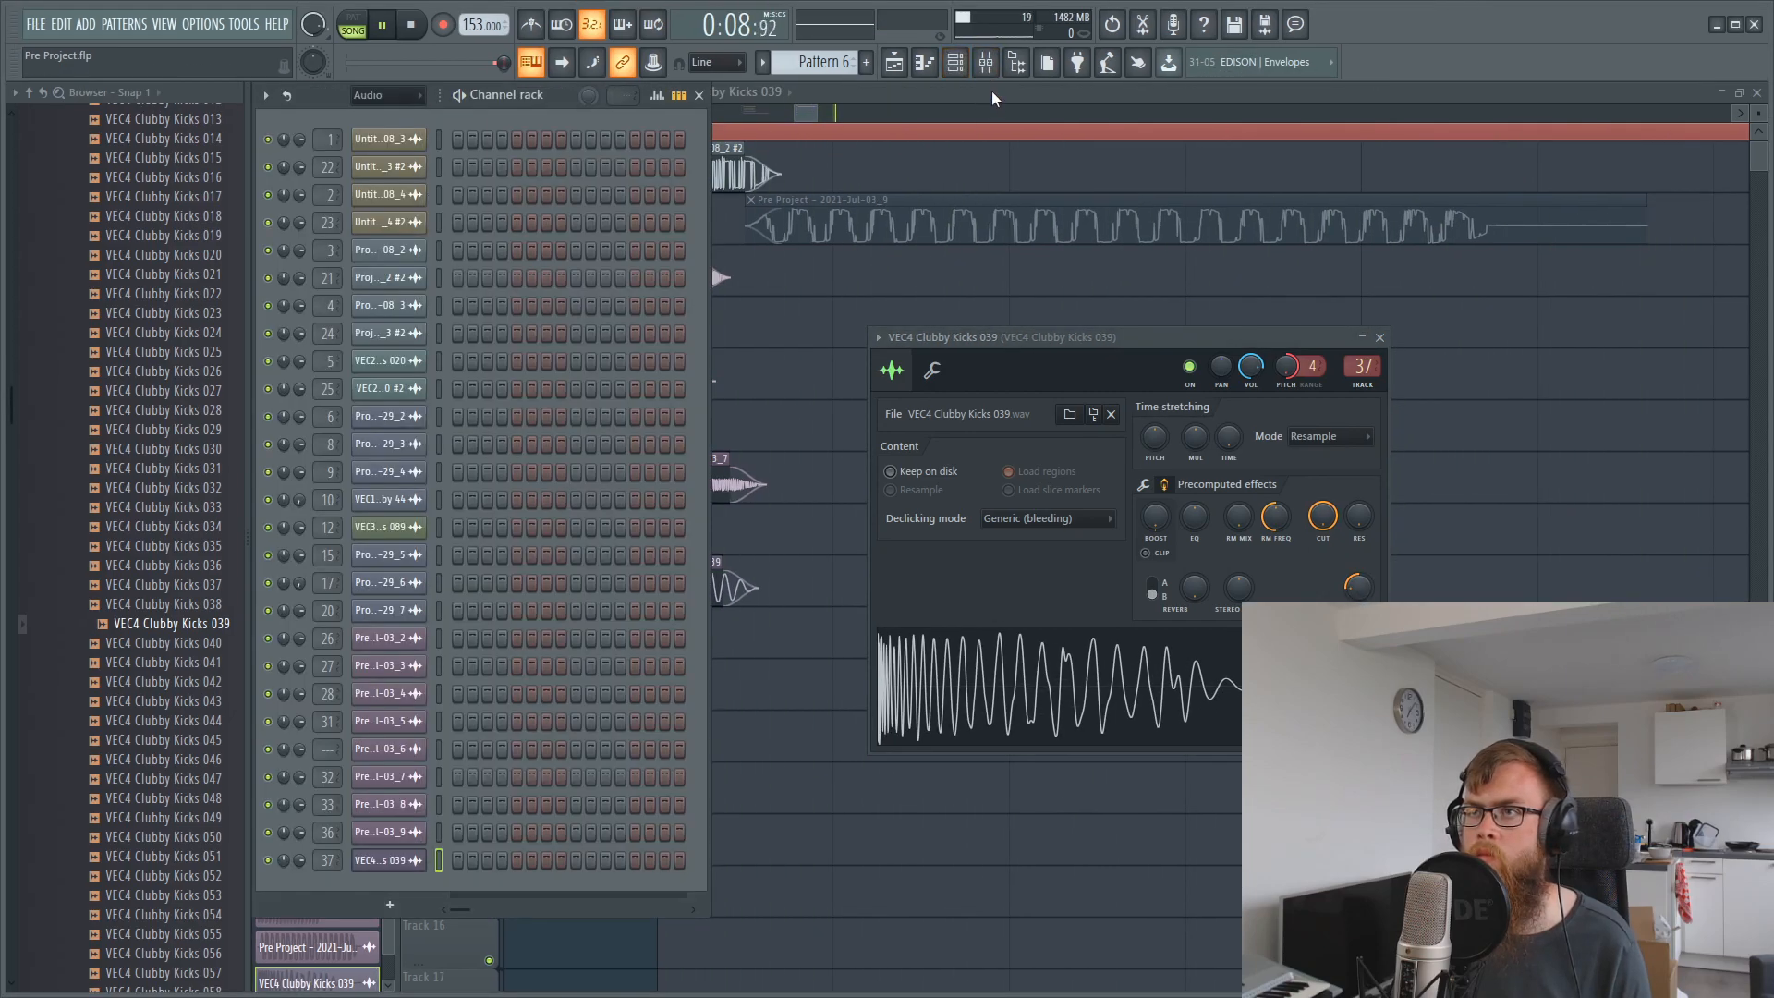
pyautogui.doubleClick(1449, 47)
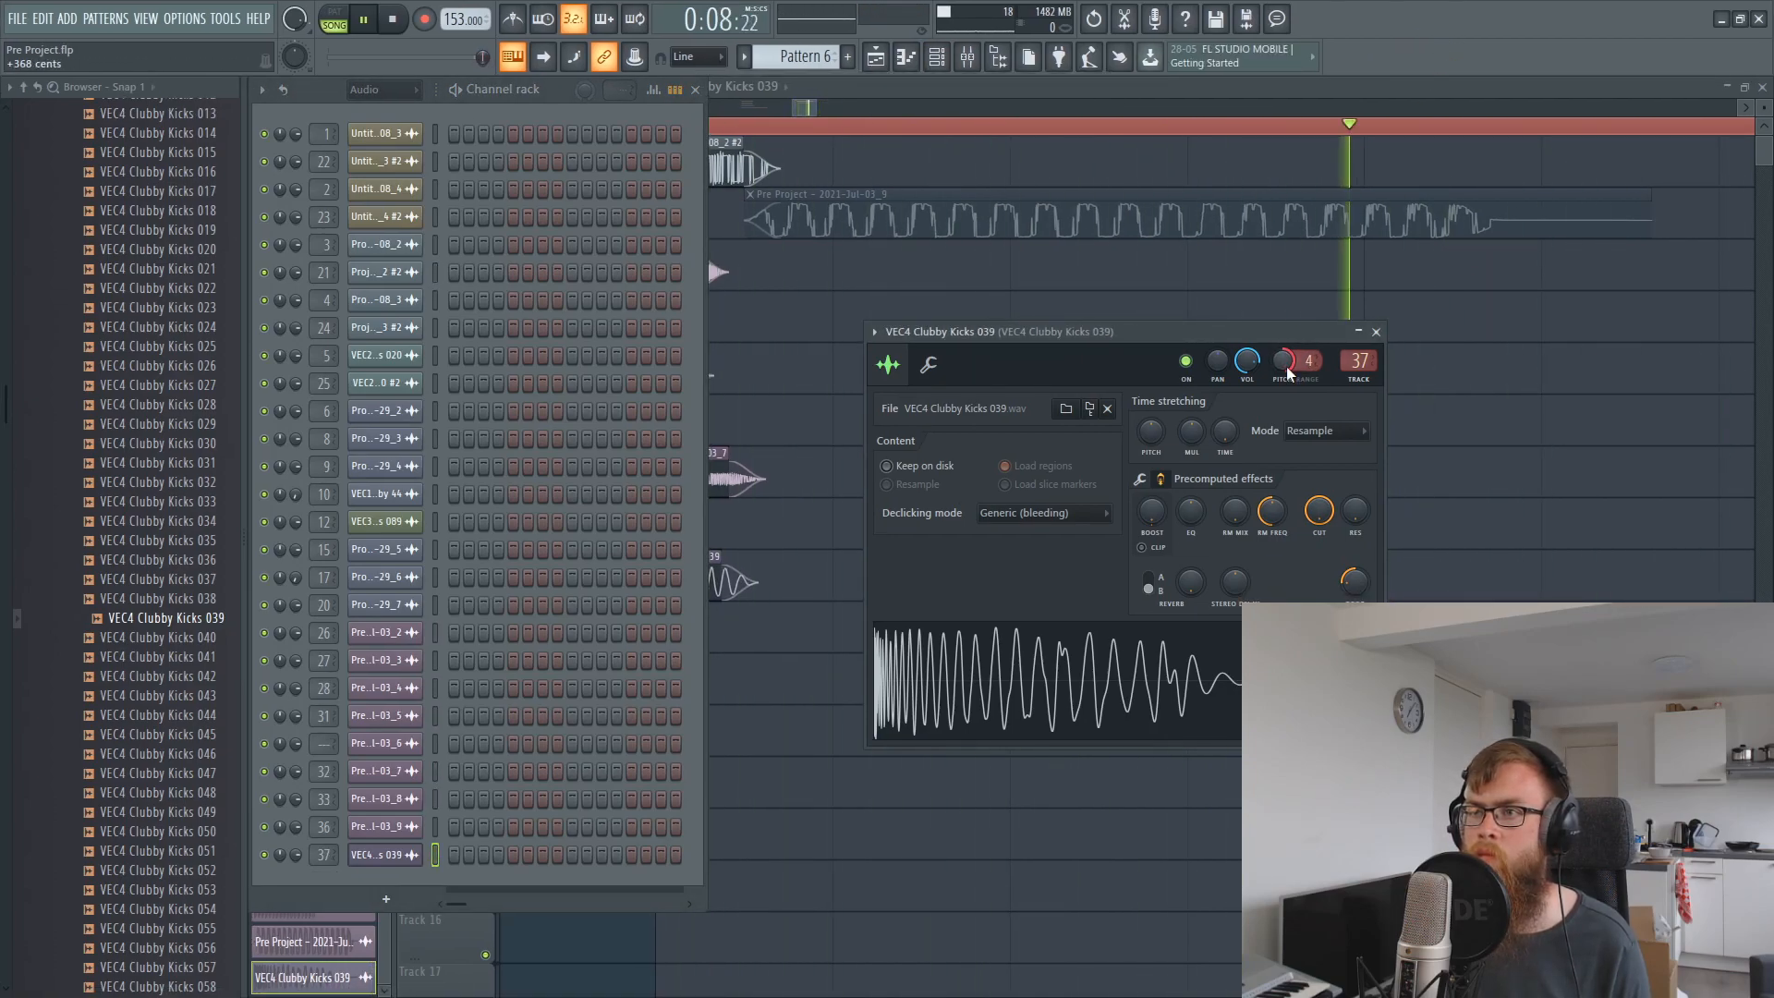
pyautogui.moveTo(1288, 364); pyautogui.dragTo(1283, 356)
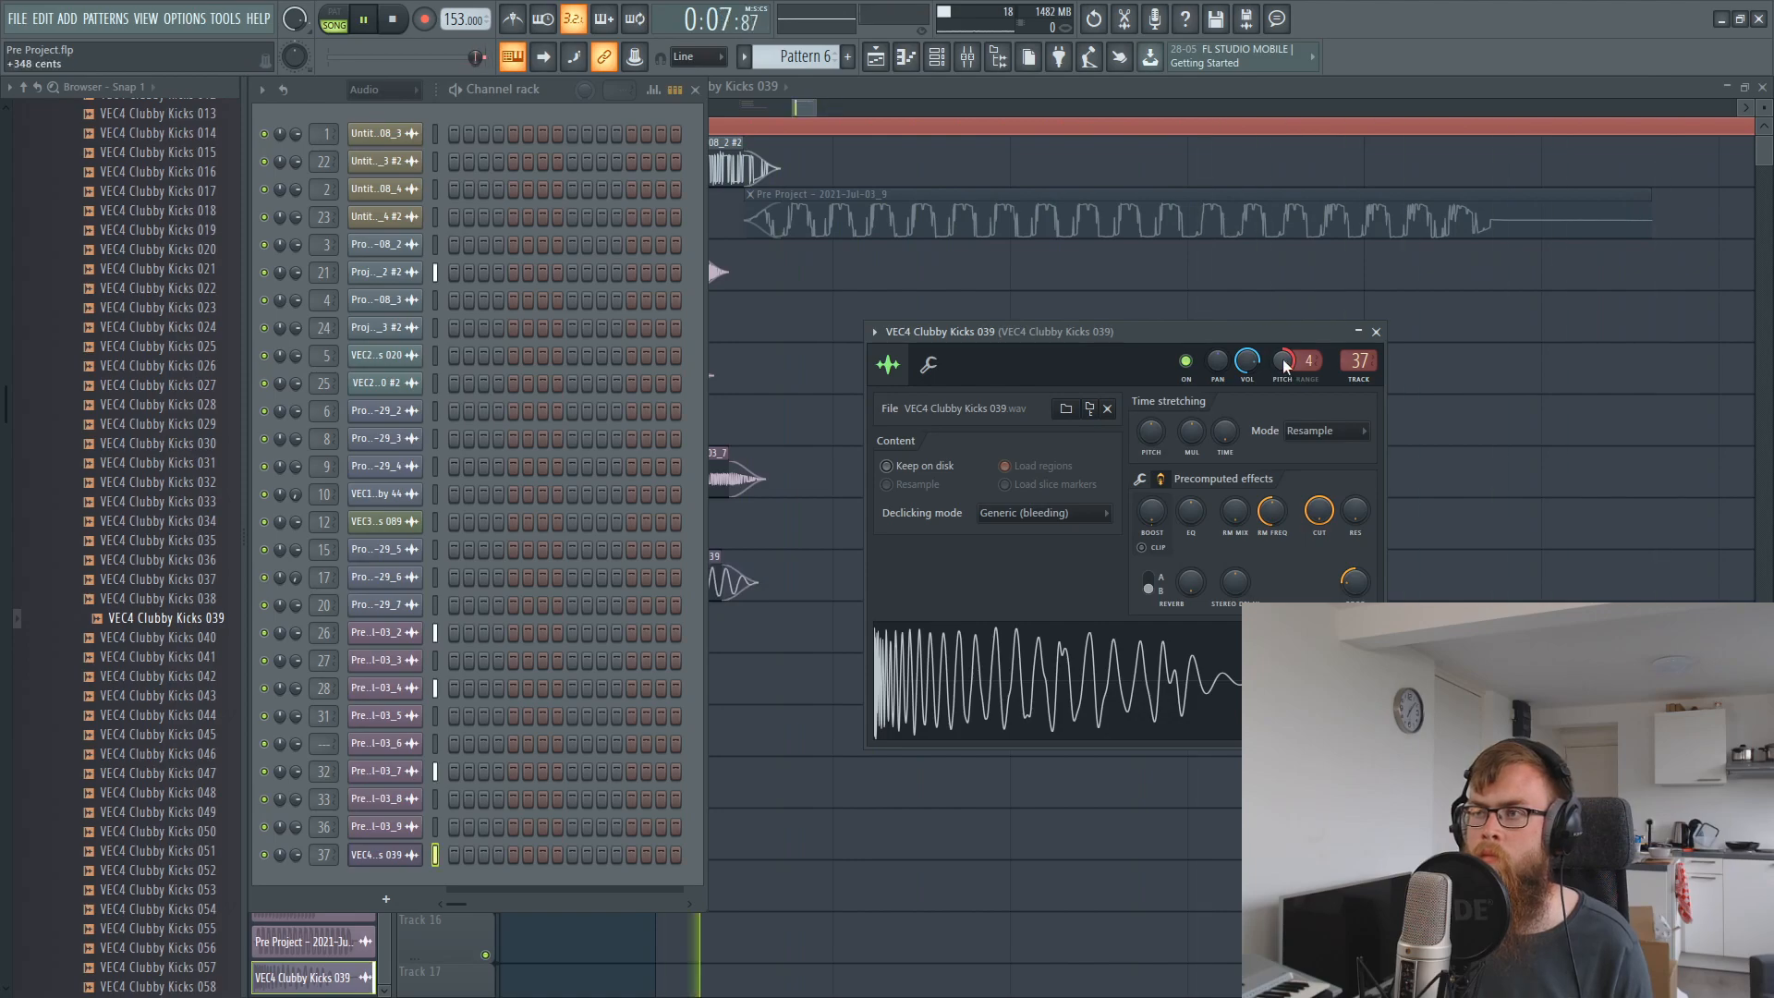
# Lower the kick's fader on mixer track 37 to about 81% (-4.6 dB) during playback.
pyautogui.click(968, 65)
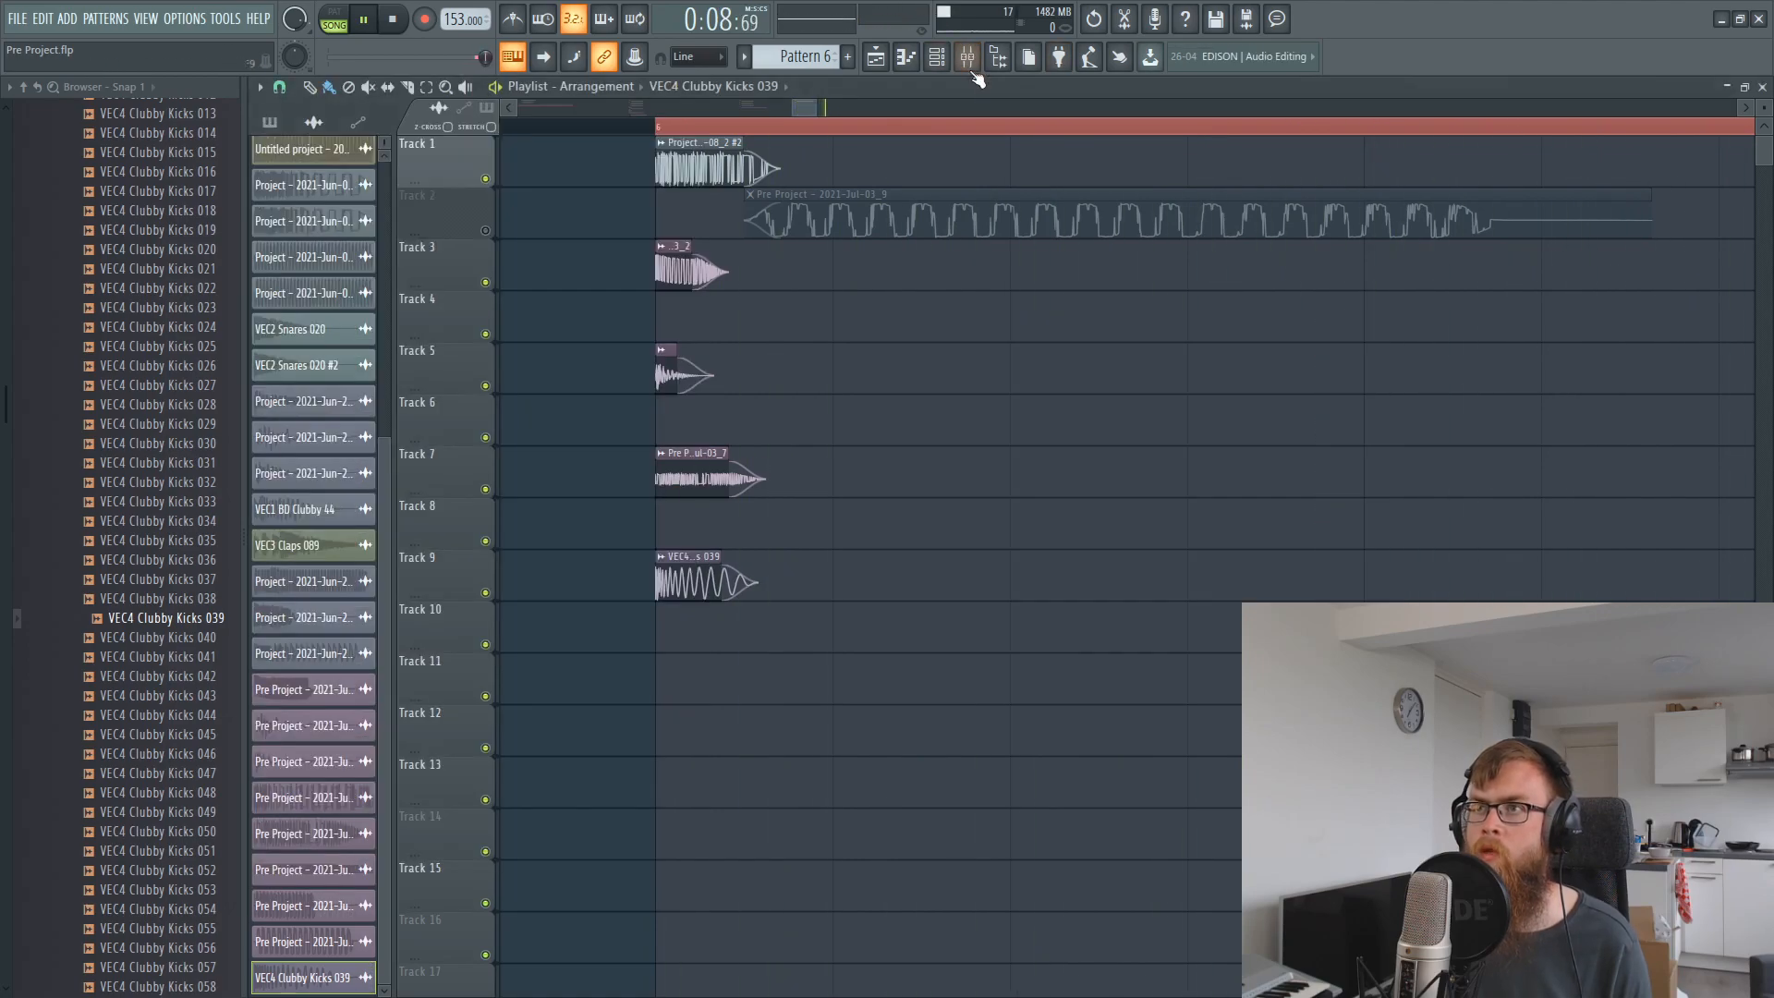
pyautogui.press('space')
pyautogui.click(969, 65)
pyautogui.press('space')
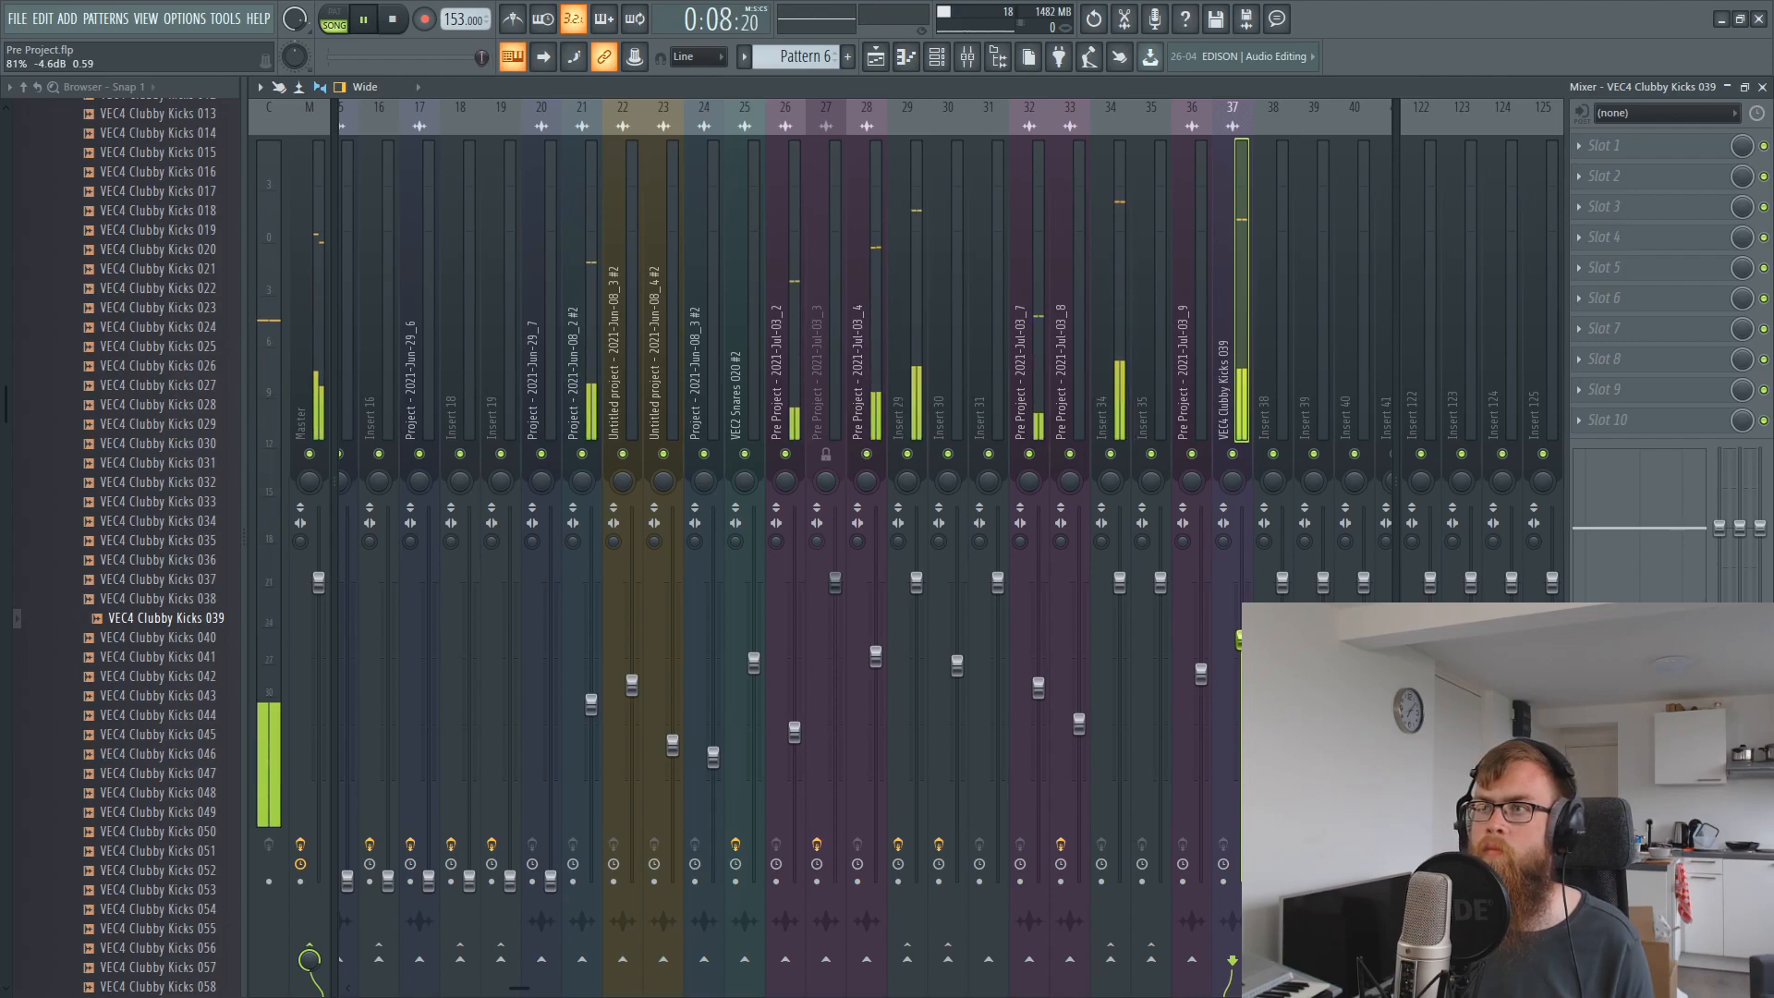
pyautogui.press('space')
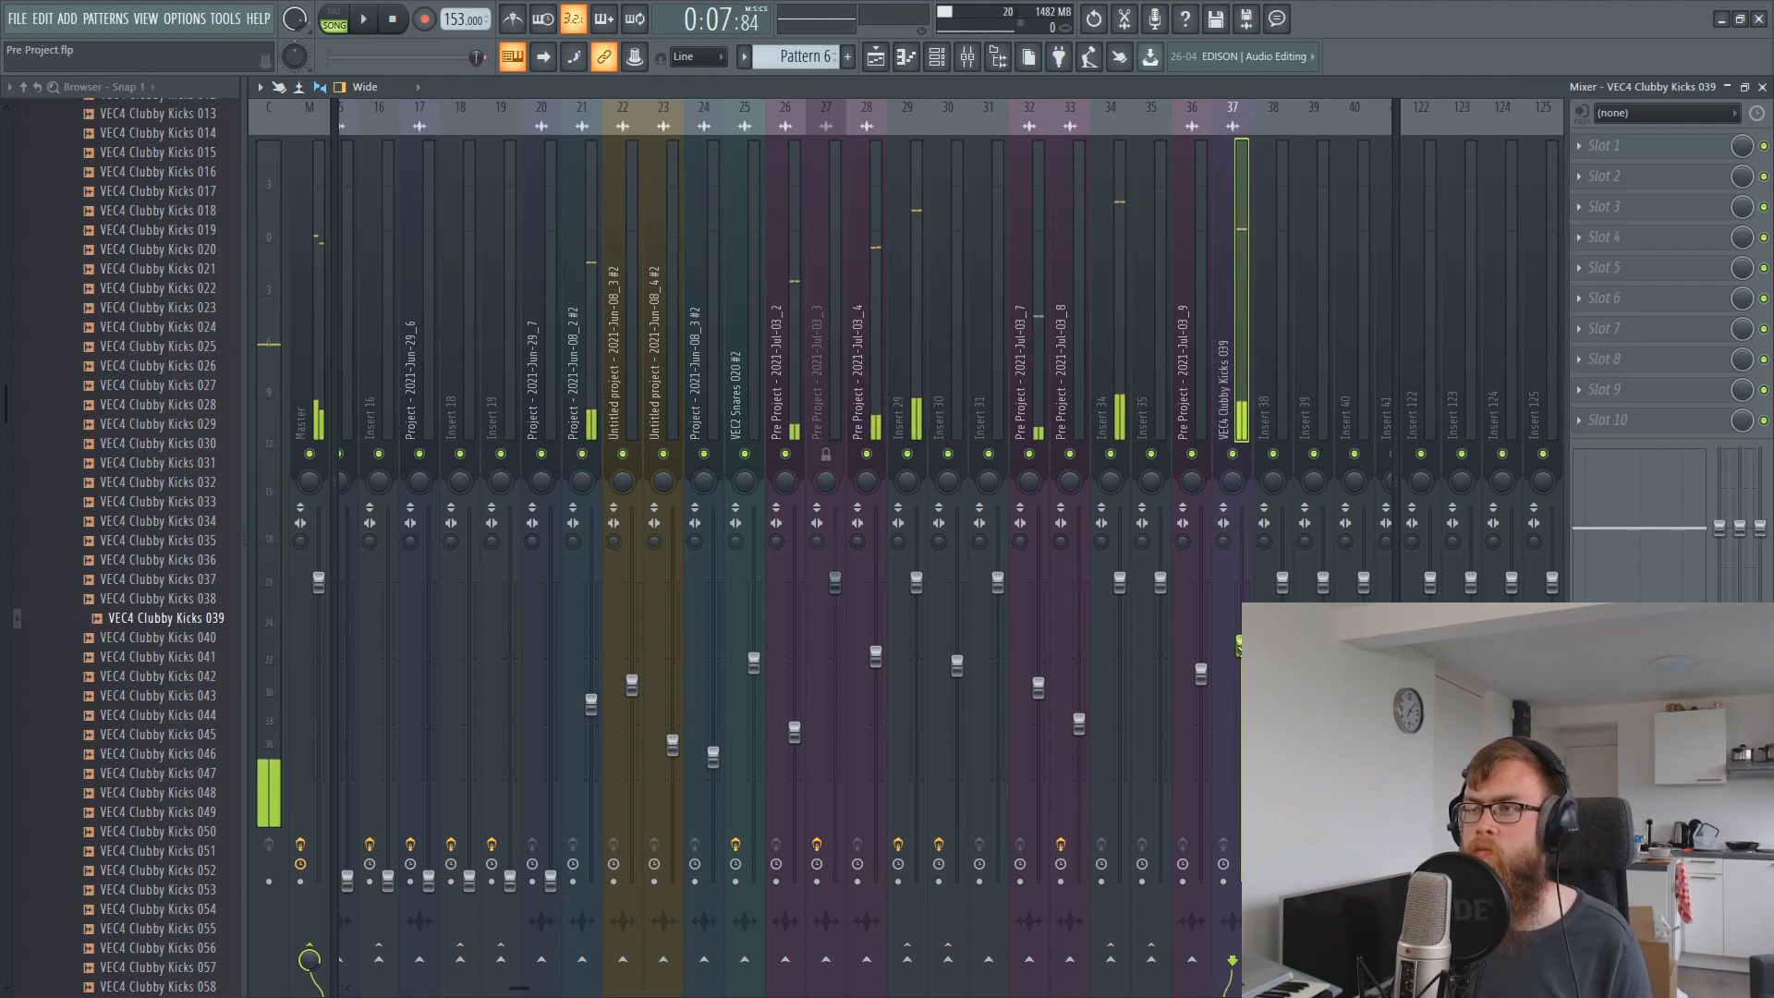
# Mute the VEC4 Clubby Kicks 039 mixer track and check the layers in the playlist and mixer.
pyautogui.click(1234, 454)
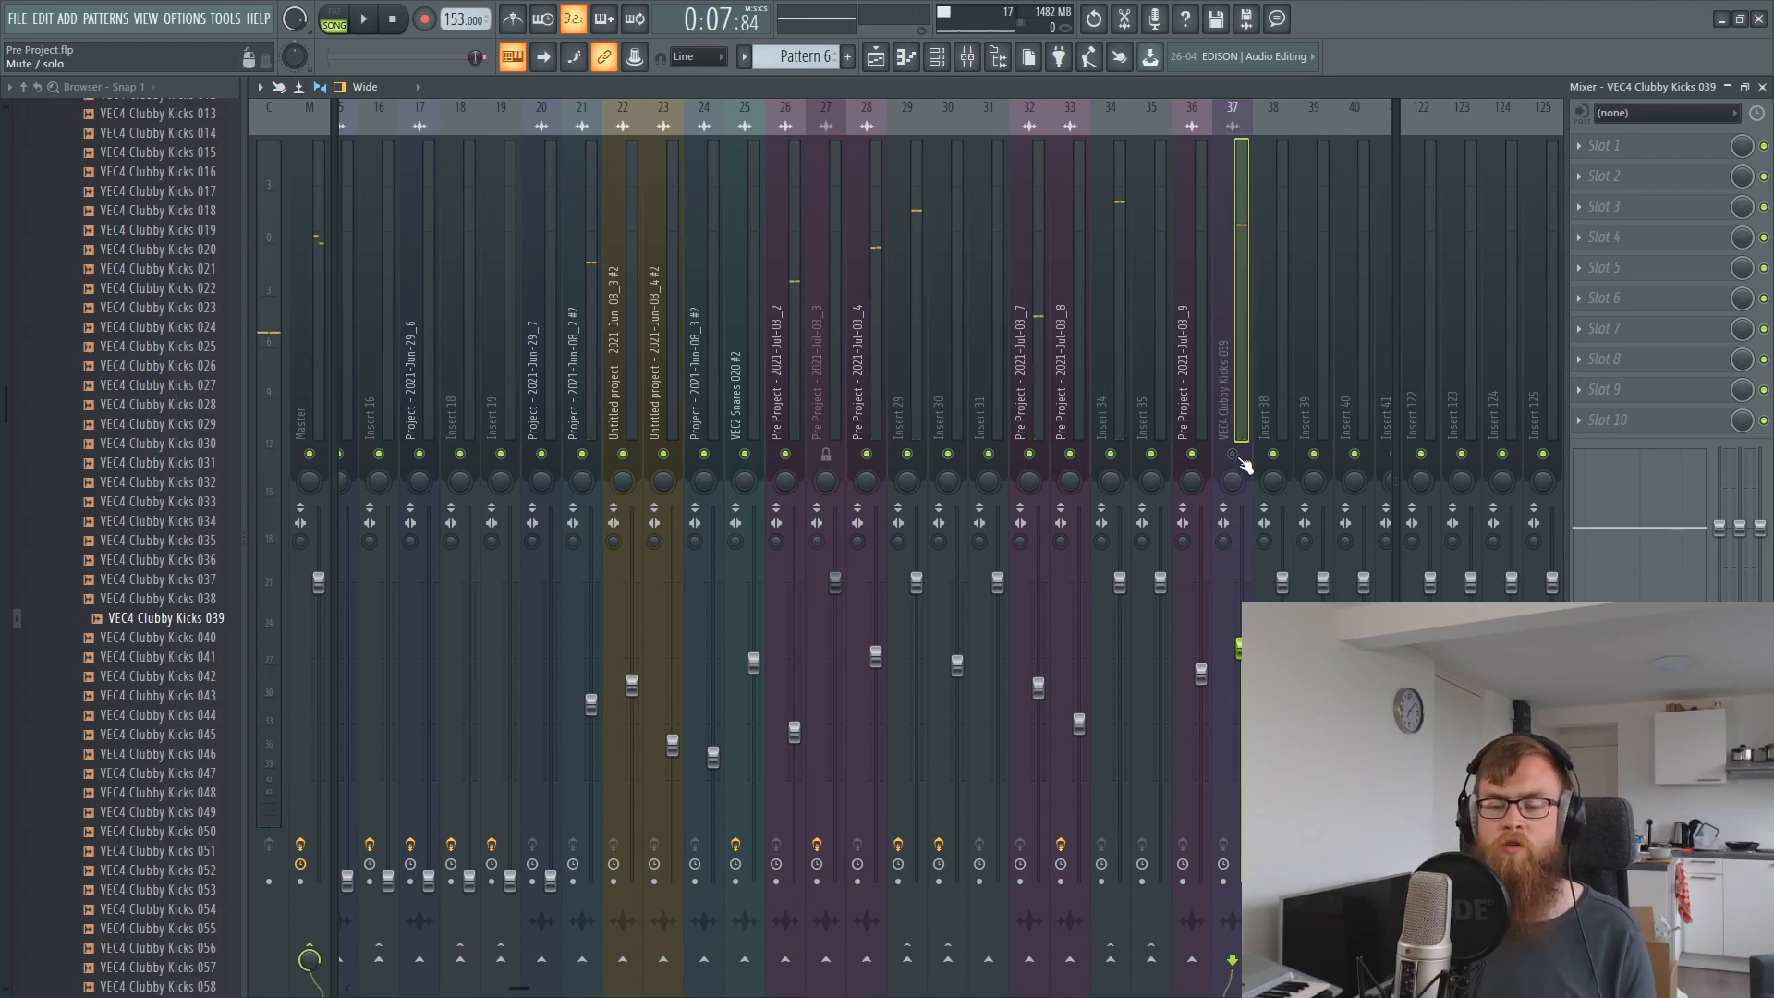
pyautogui.click(878, 54)
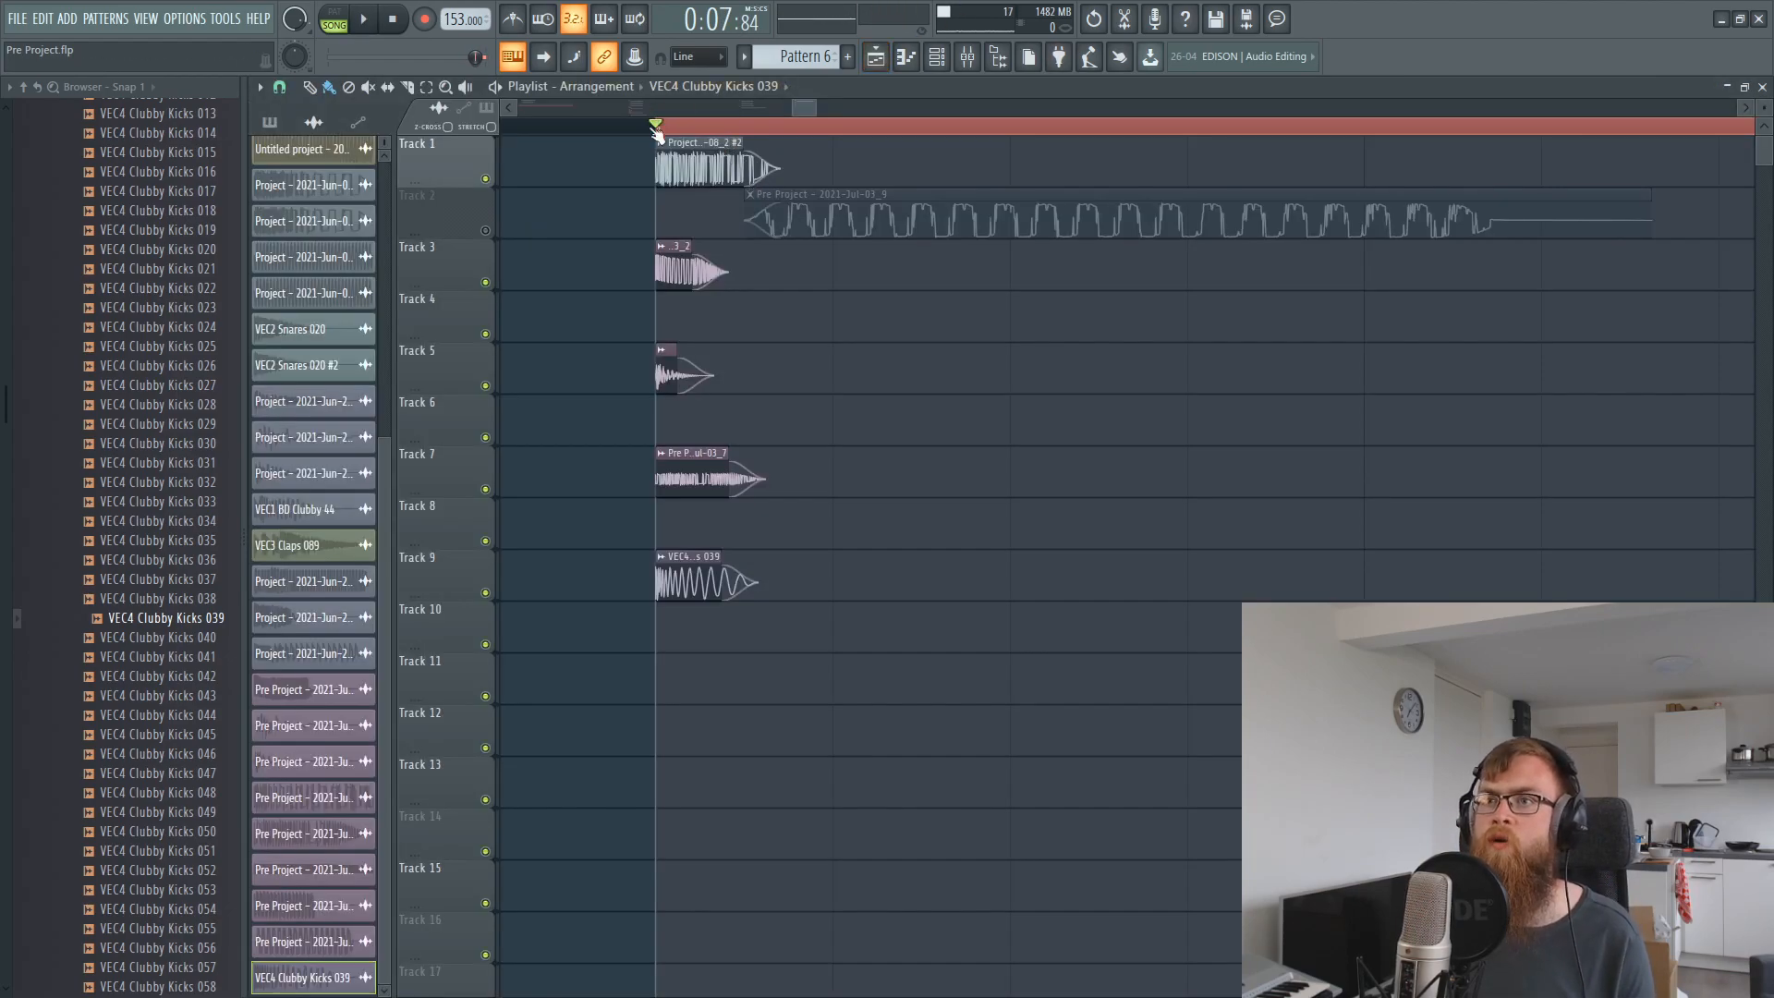
pyautogui.click(967, 56)
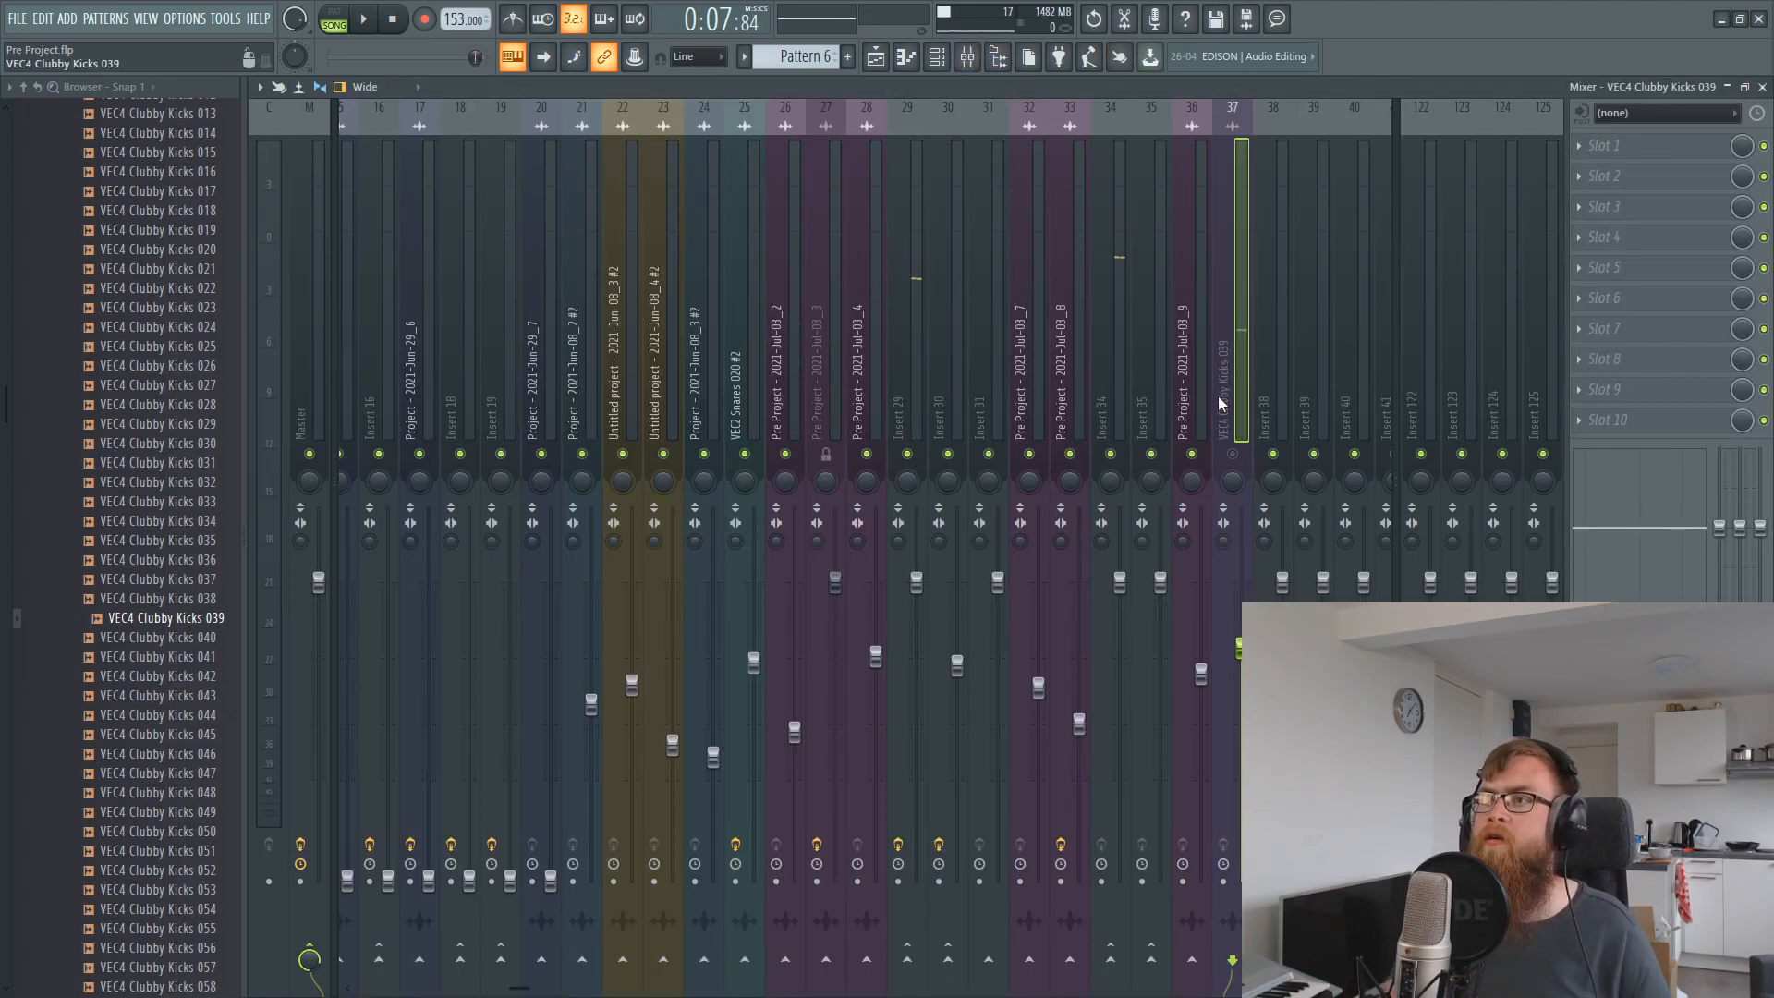
# Collapse the VENGEANCE sample folder in the browser.
pyautogui.scroll(7, 51, 375)
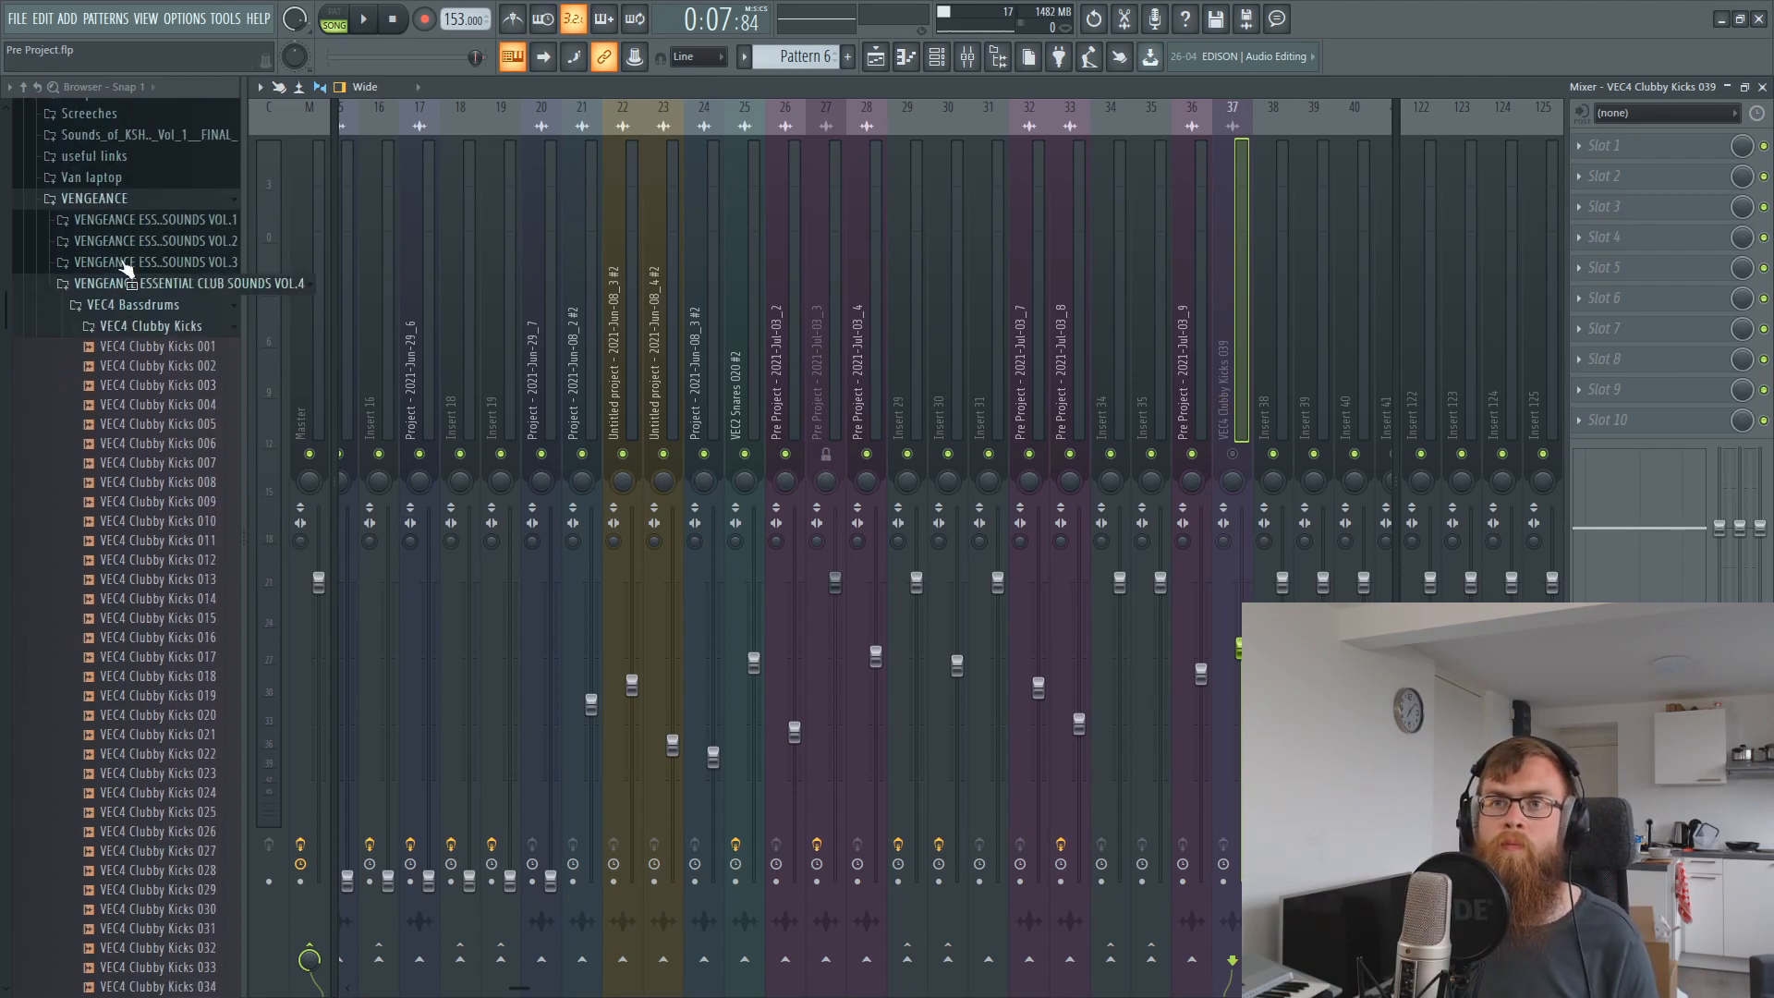
pyautogui.click(125, 202)
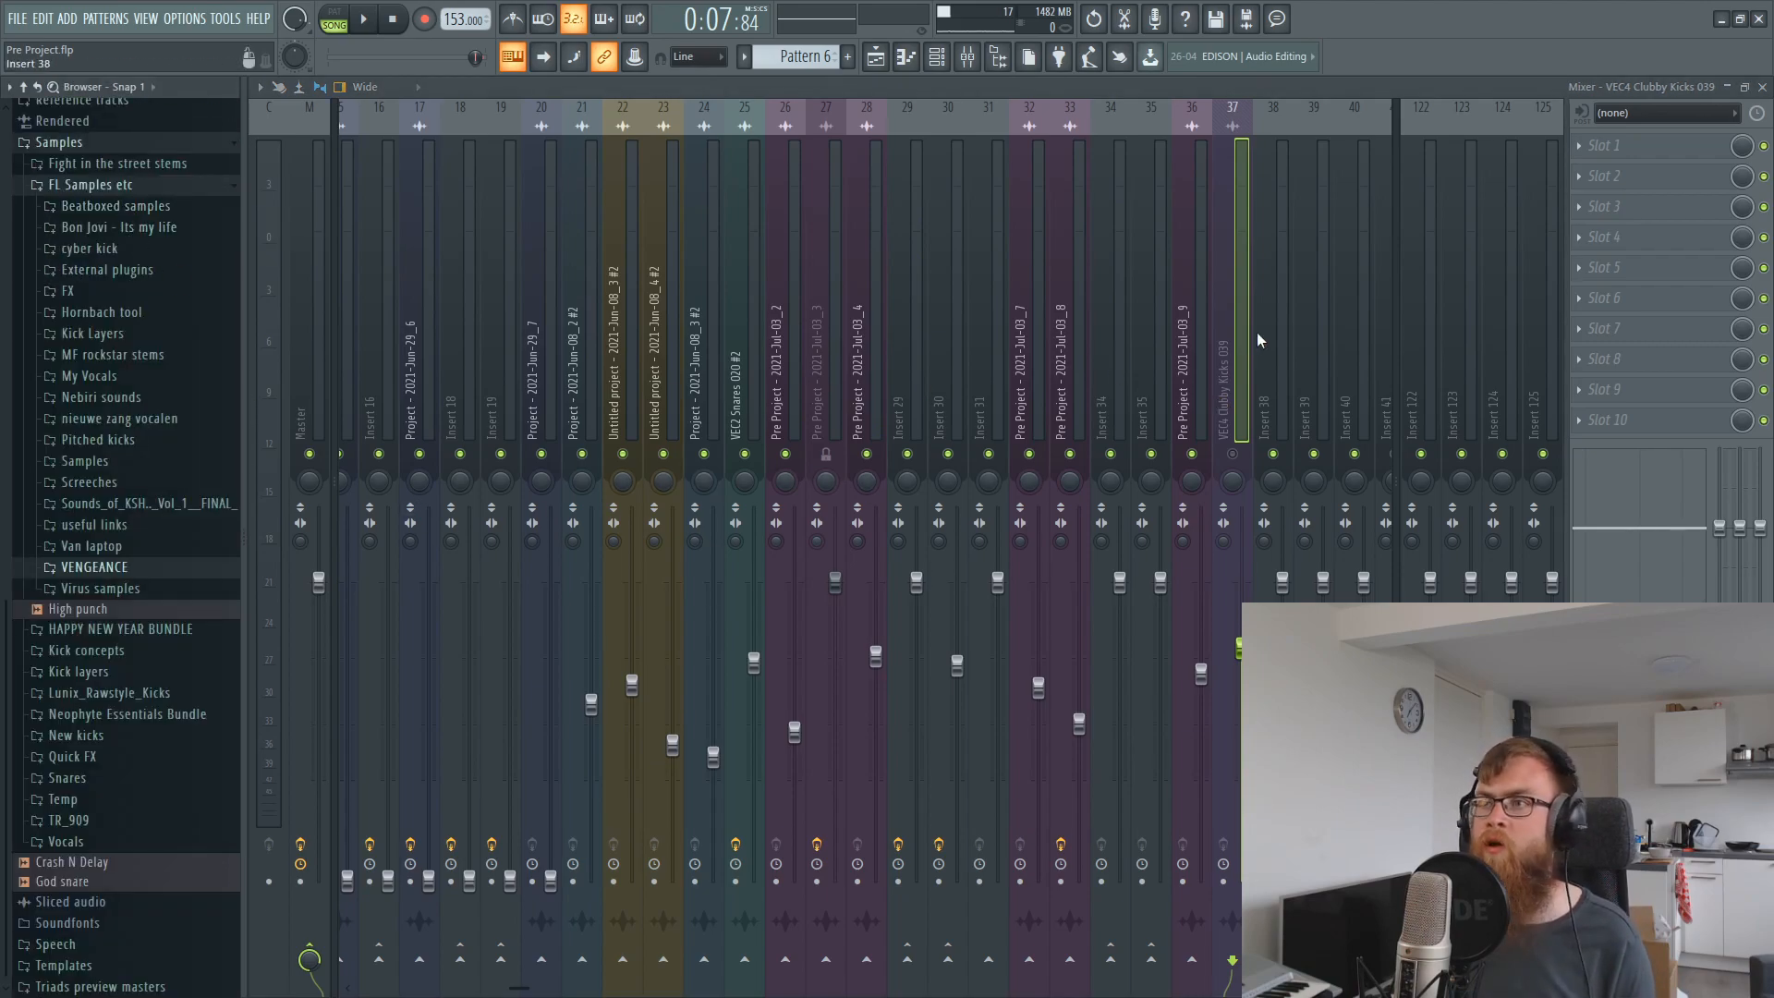
# Compare the layers with VEC4 Clubby Kicks 039 muted and unmuted during playback, leaving its mixer track unmuted.
pyautogui.press('space')
pyautogui.click(1233, 454)
pyautogui.click(1236, 456)
pyautogui.click(1236, 455)
pyautogui.click(1236, 456)
pyautogui.press('space')
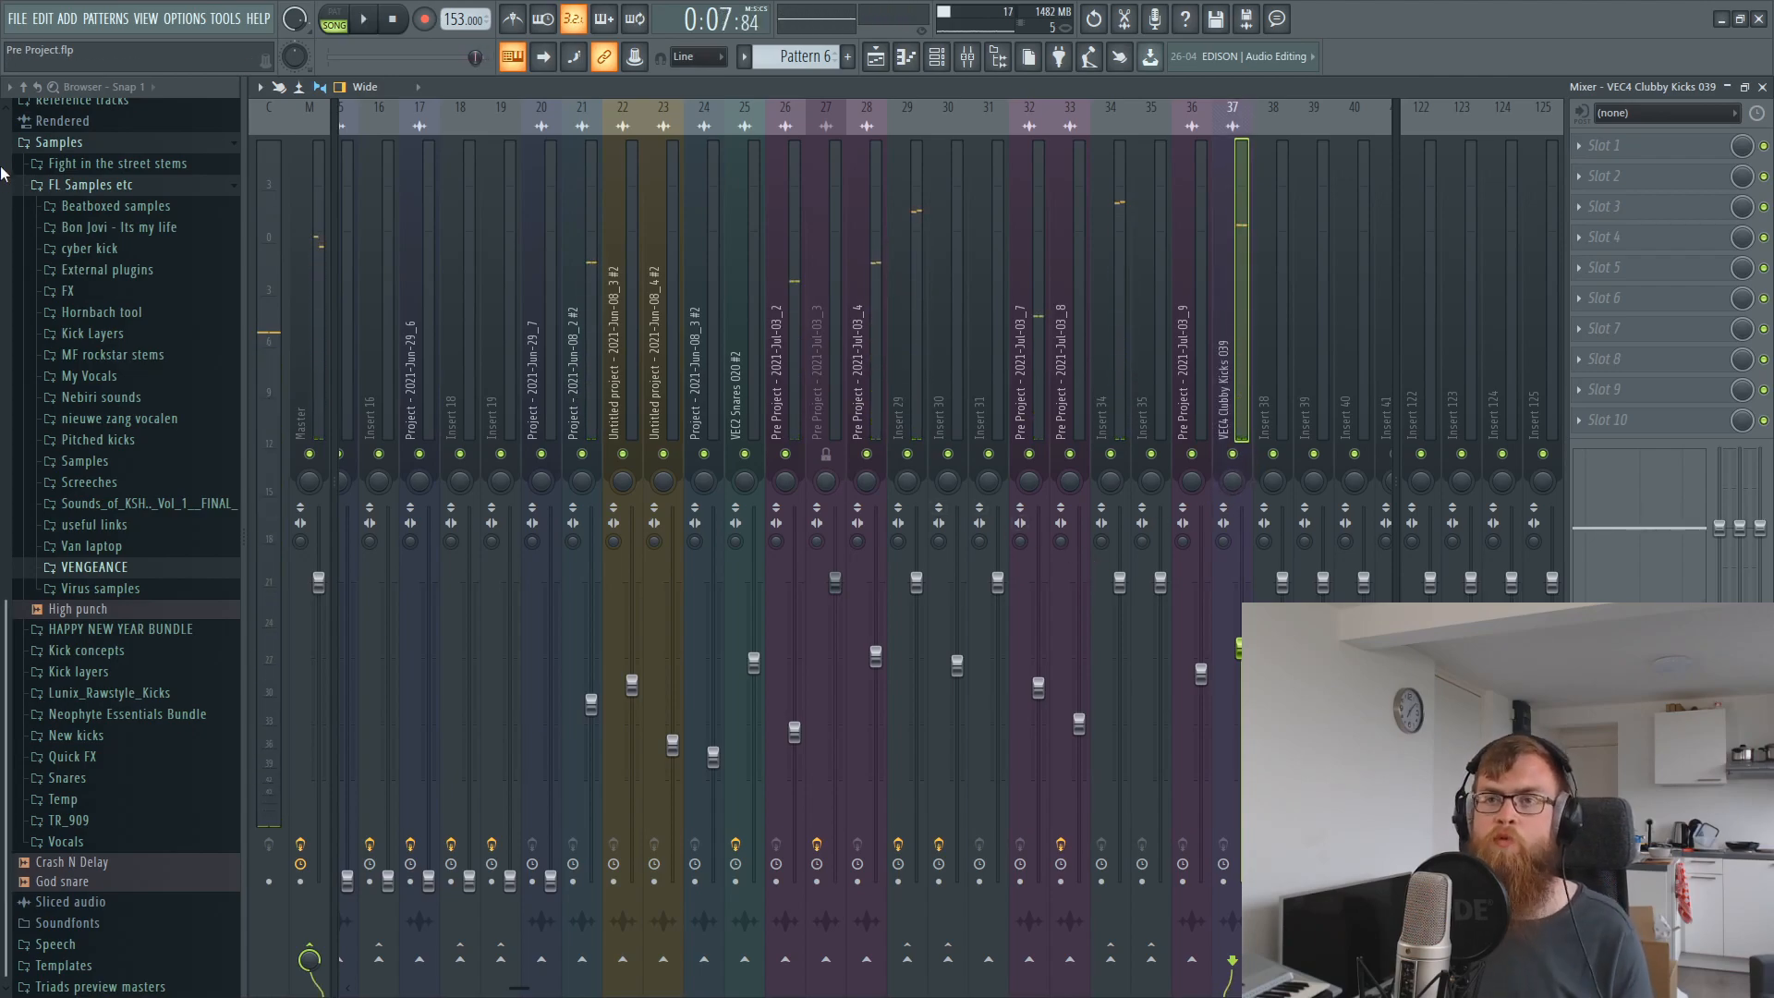
# Collapse the whole Samples folder in the browser.
pyautogui.scroll(1, 70, 148)
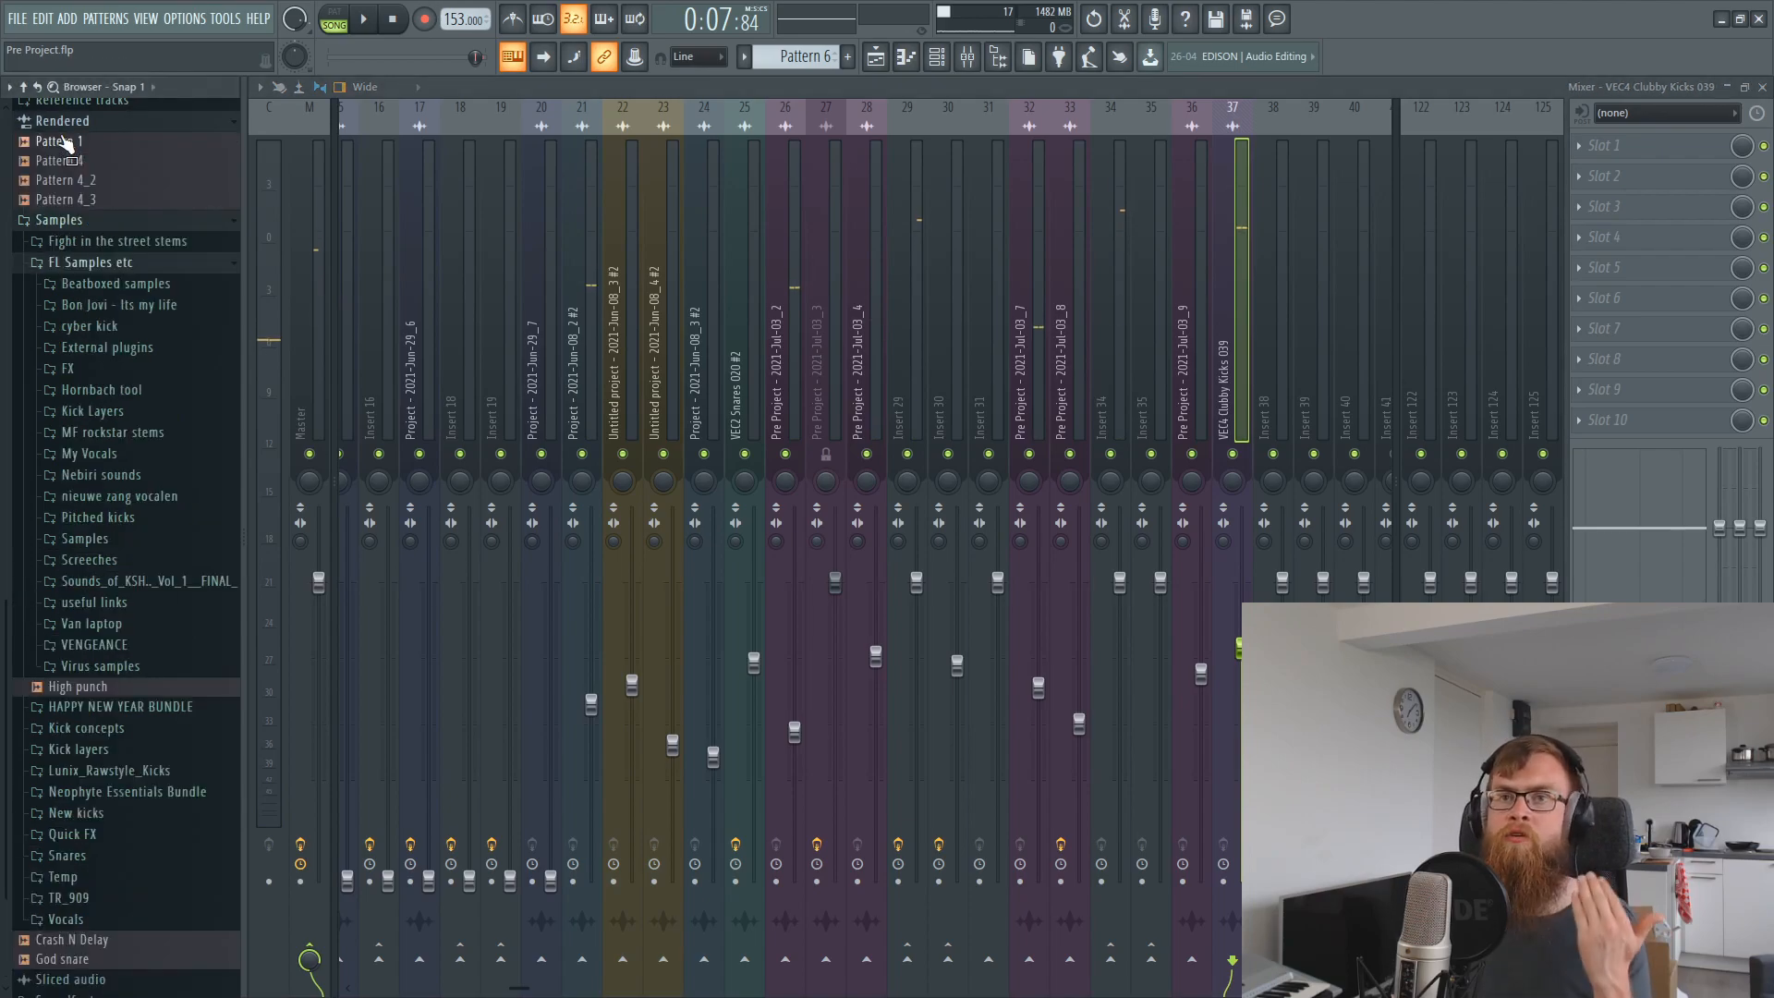
pyautogui.scroll(-1, 69, 146)
pyautogui.click(67, 143)
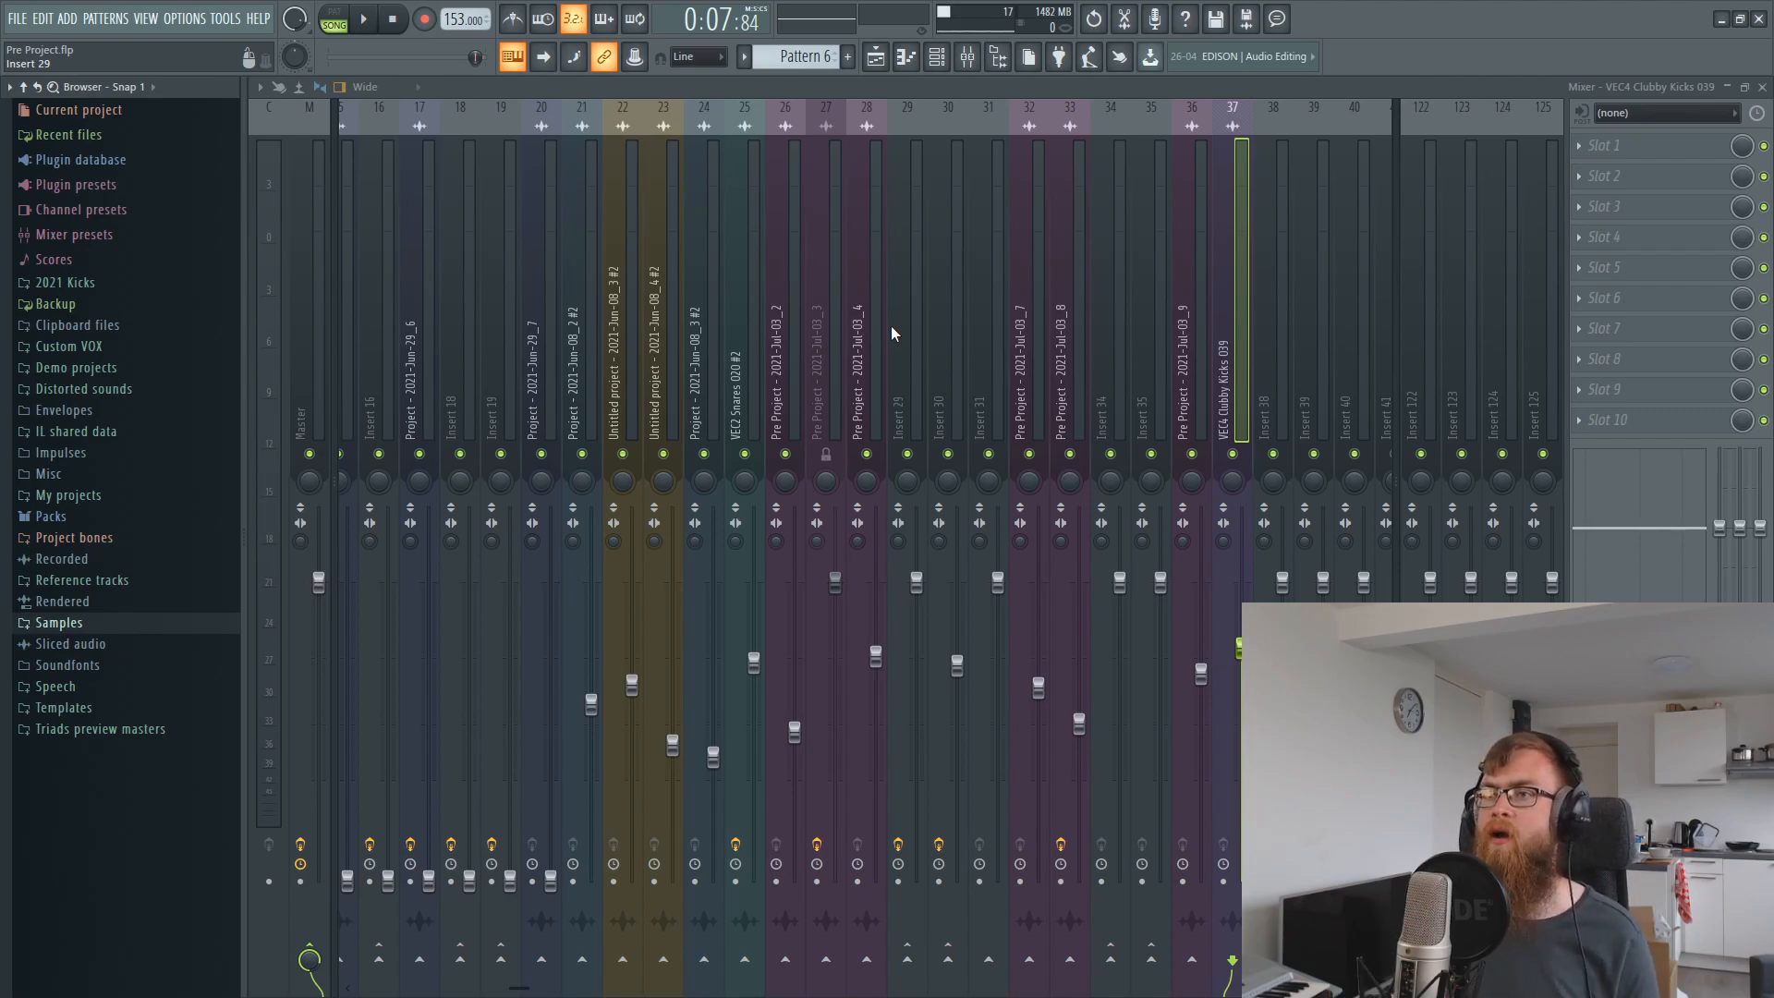
# Play the combined kick layers, and unmute Track 2 in the playlist.
pyautogui.press('space')
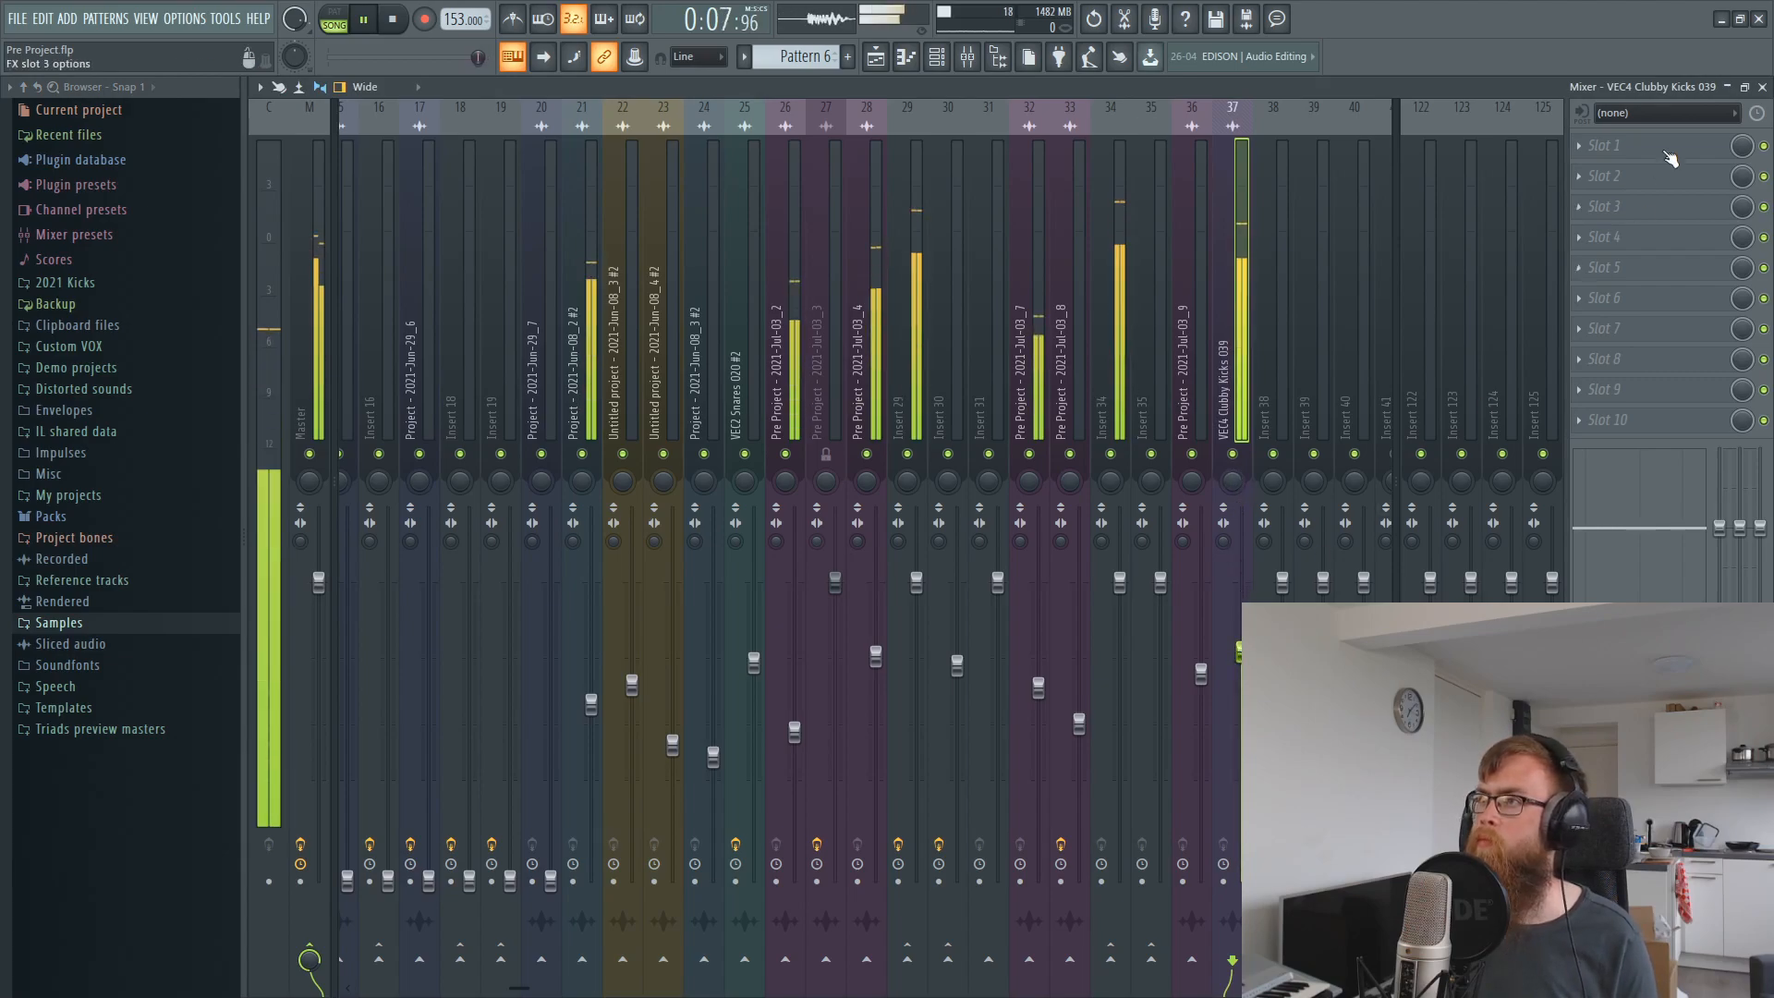
pyautogui.press('space')
pyautogui.press('F5')
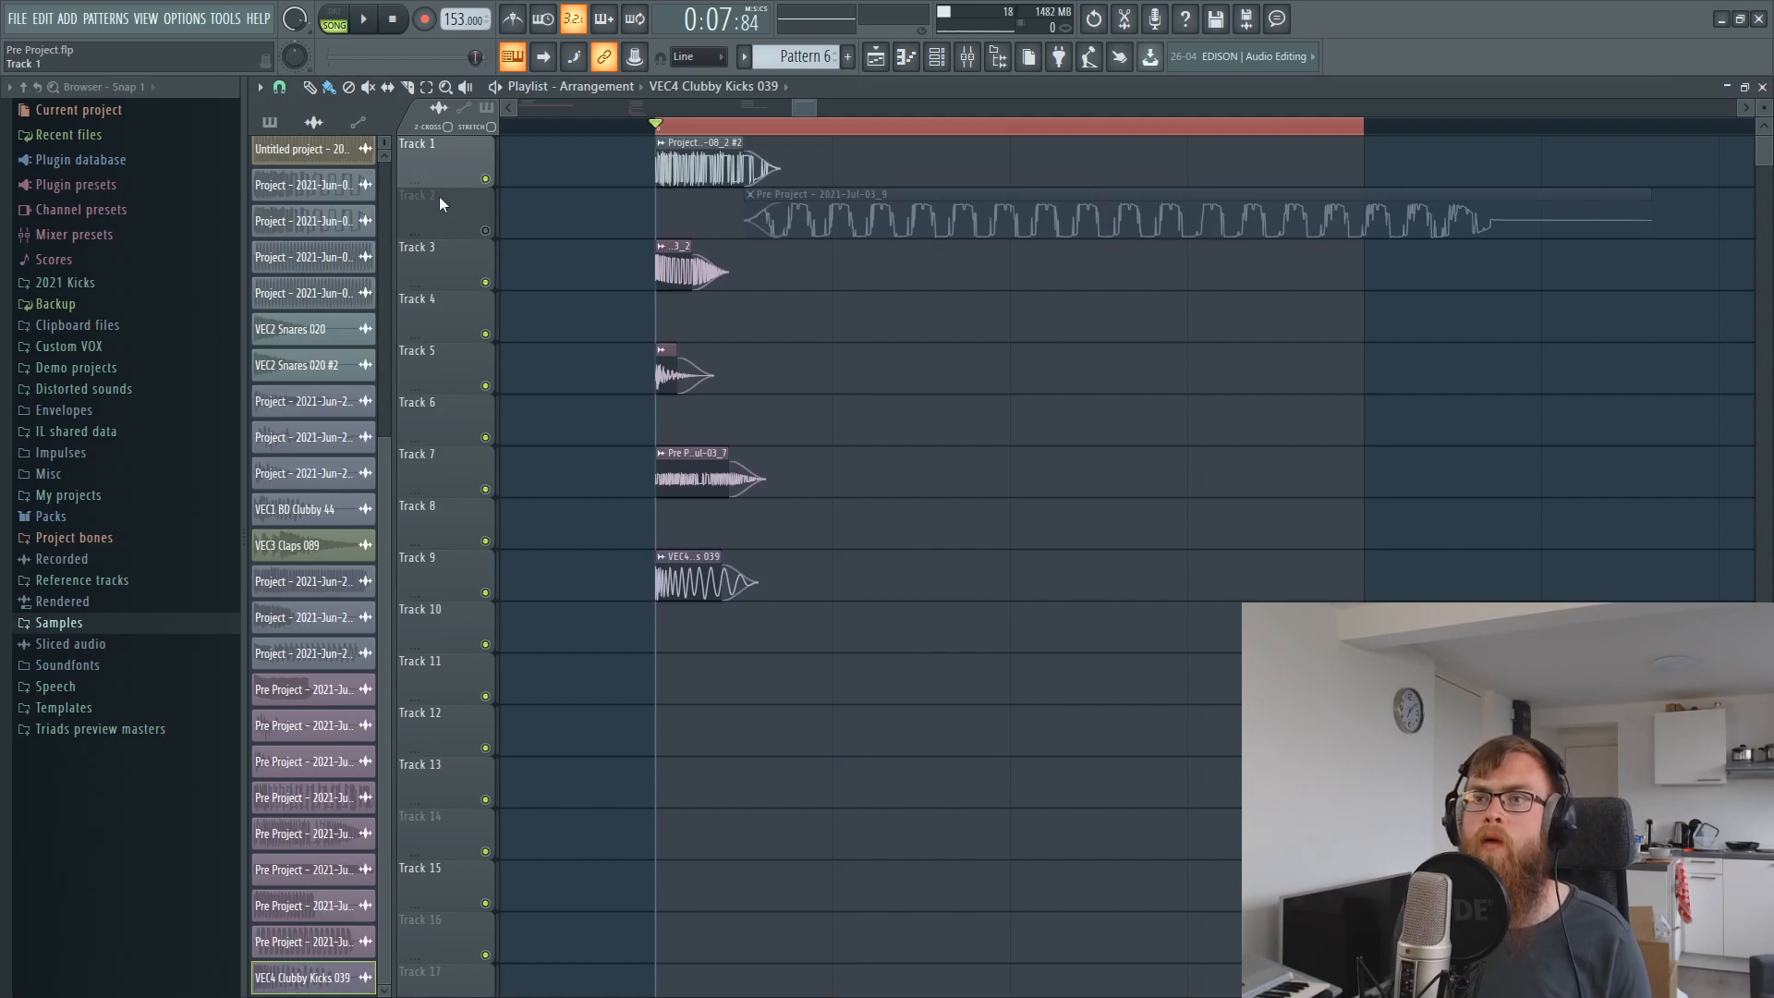
pyautogui.click(485, 231)
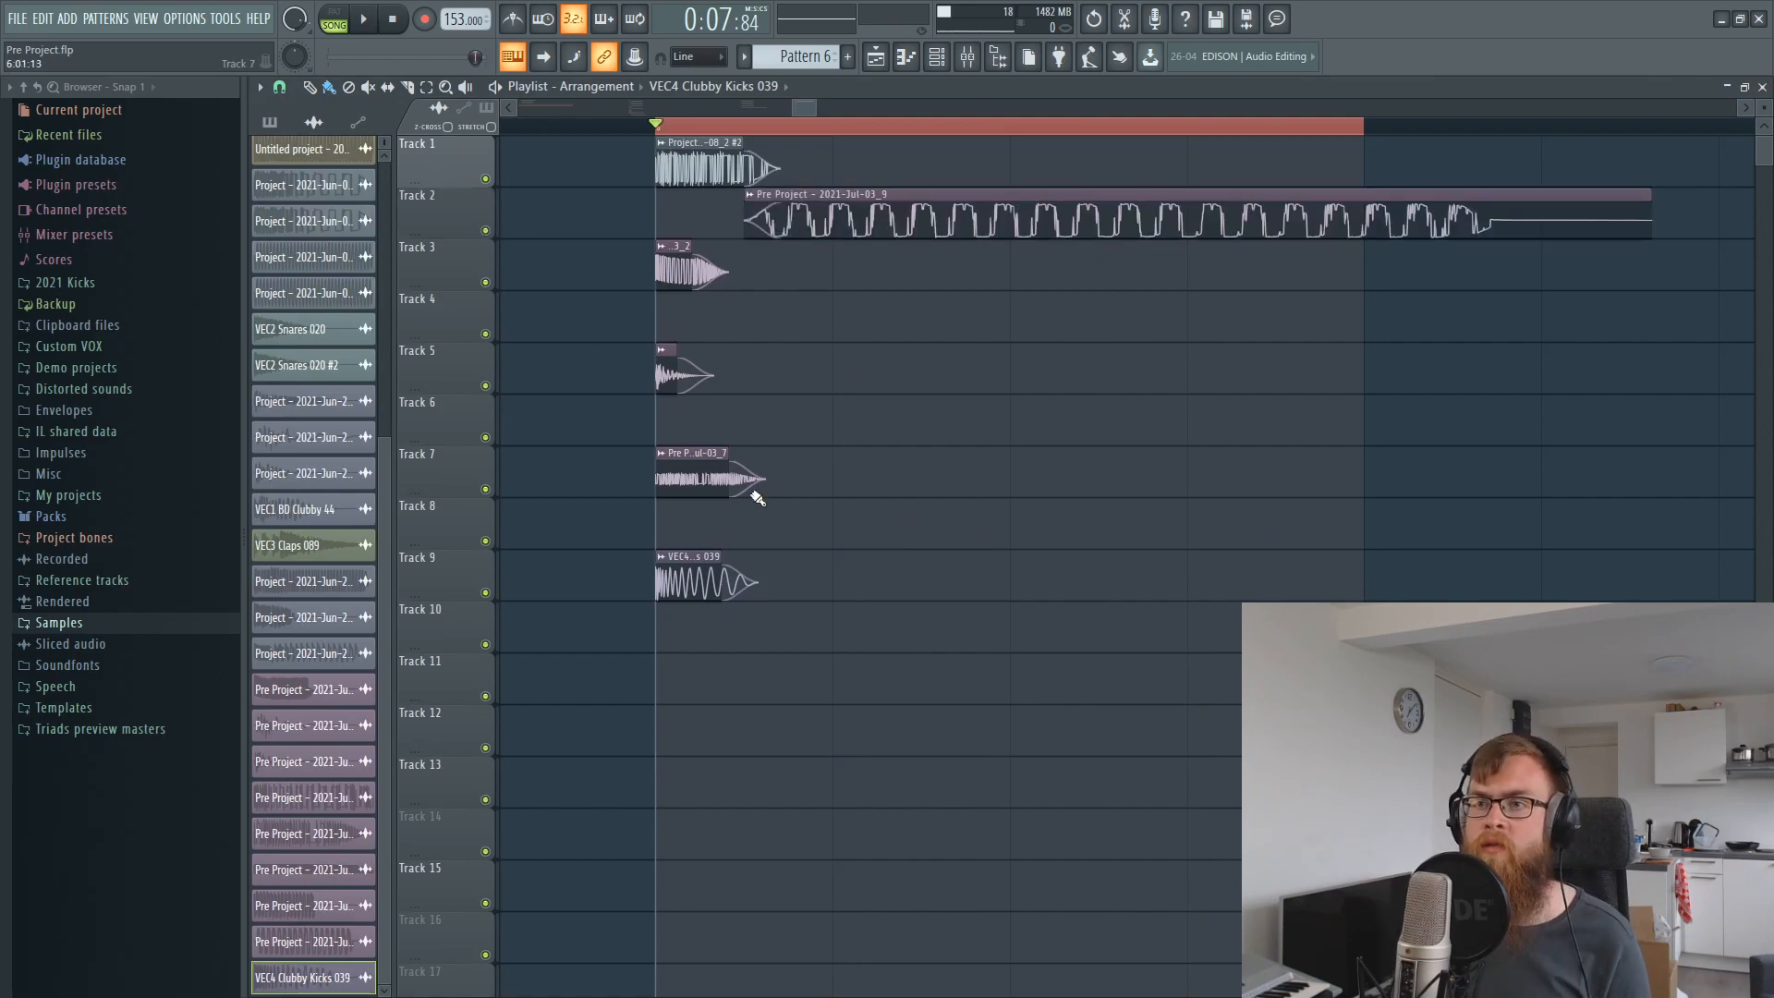
pyautogui.moveTo(733, 562); pyautogui.dragTo(730, 205)
pyautogui.hotkey('ctrl', 'd')
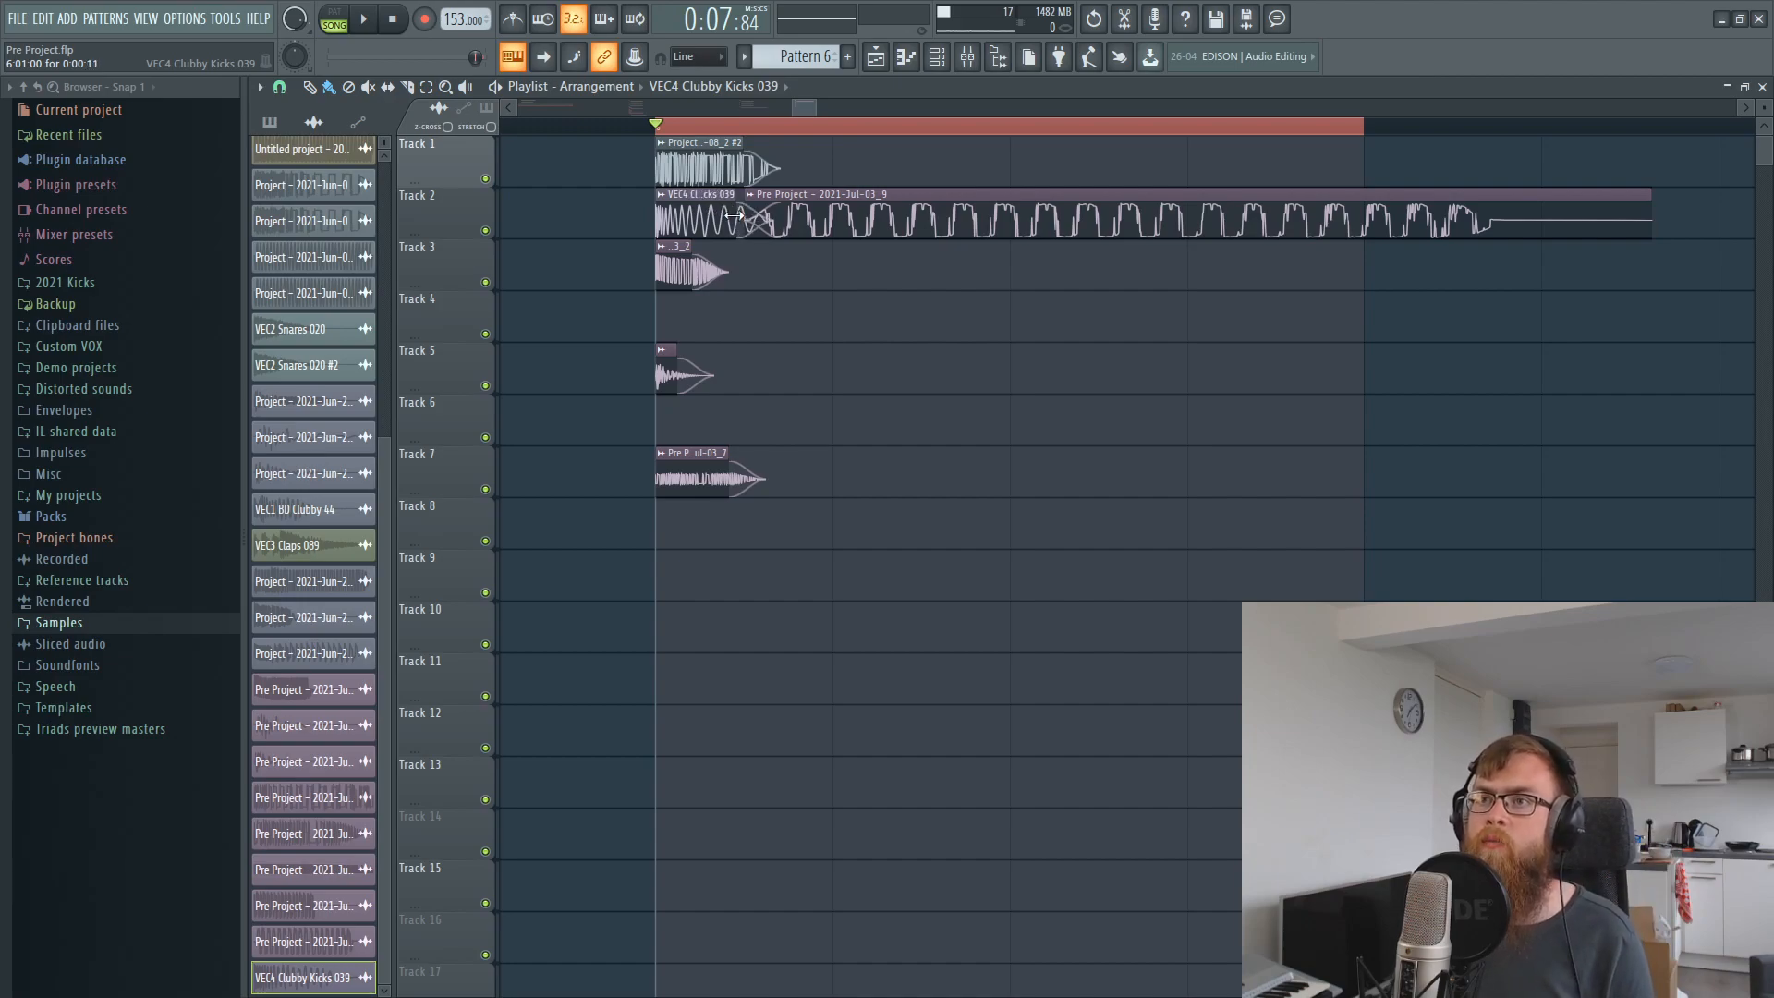
pyautogui.moveTo(707, 211); pyautogui.dragTo(714, 573)
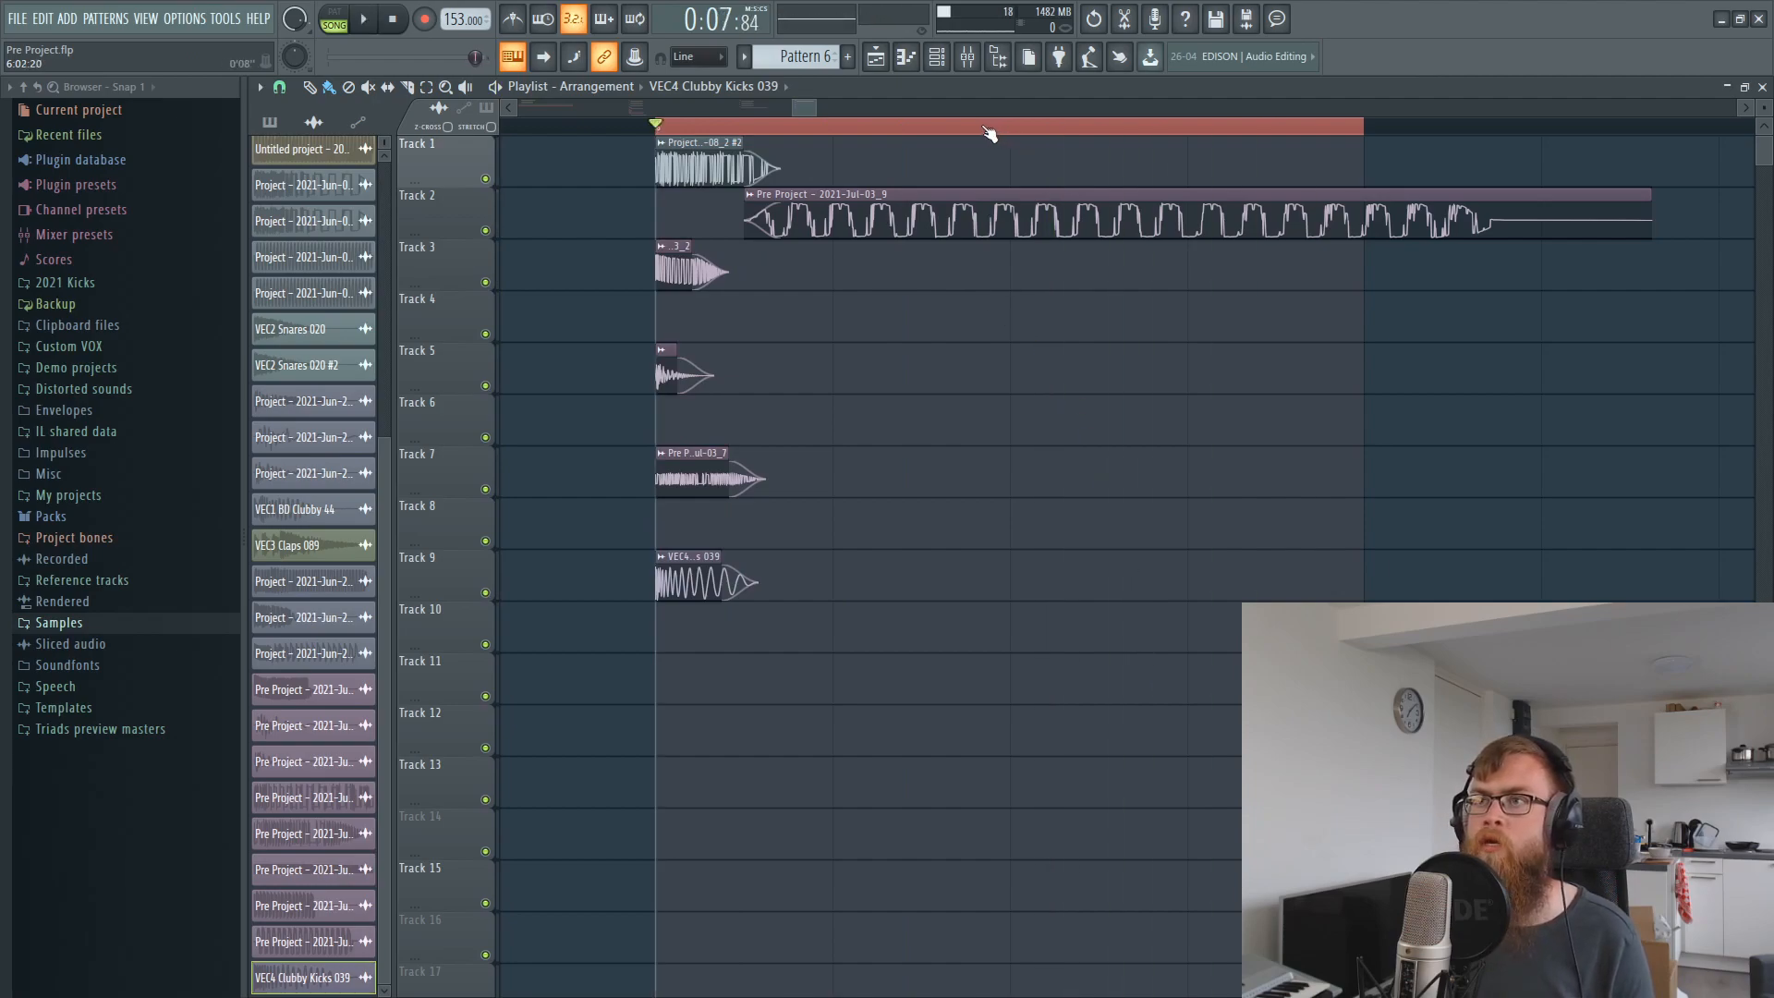
# Try a loop region extended past the end of the Track 2 clip during playback, and restore its shorter length.
pyautogui.scroll(-3, 989, 130)
pyautogui.moveTo(874, 127); pyautogui.dragTo(1354, 150)
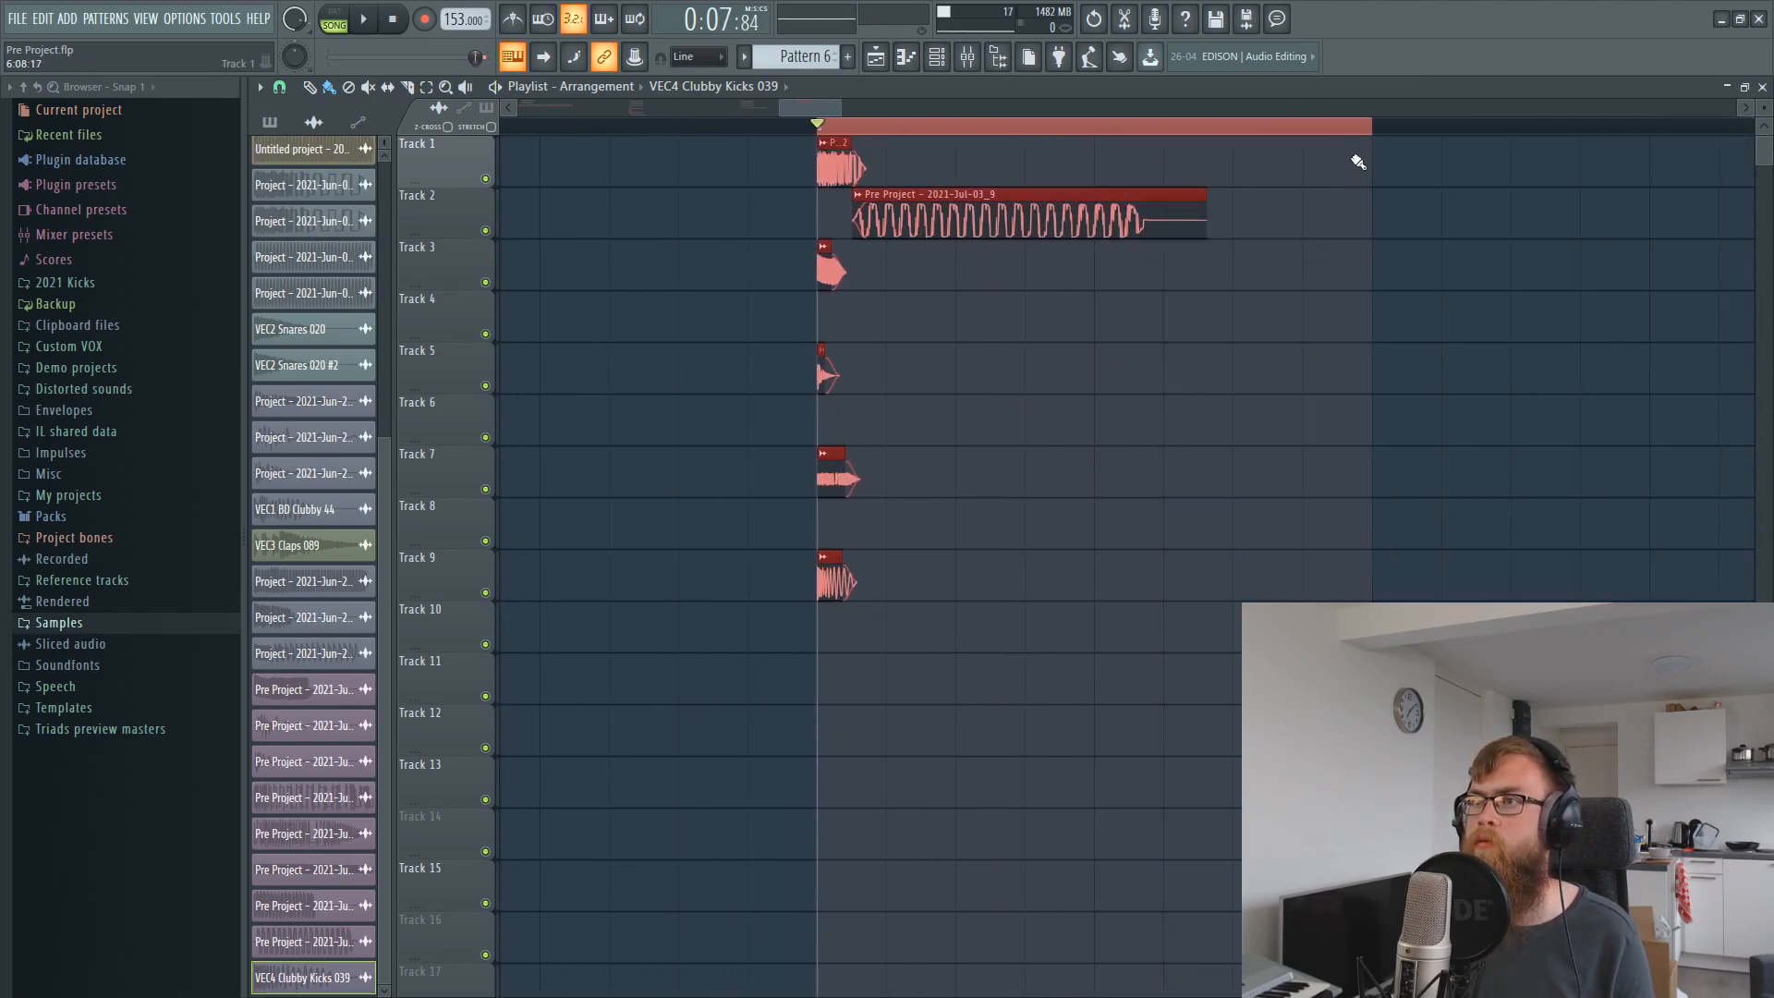
pyautogui.press('space')
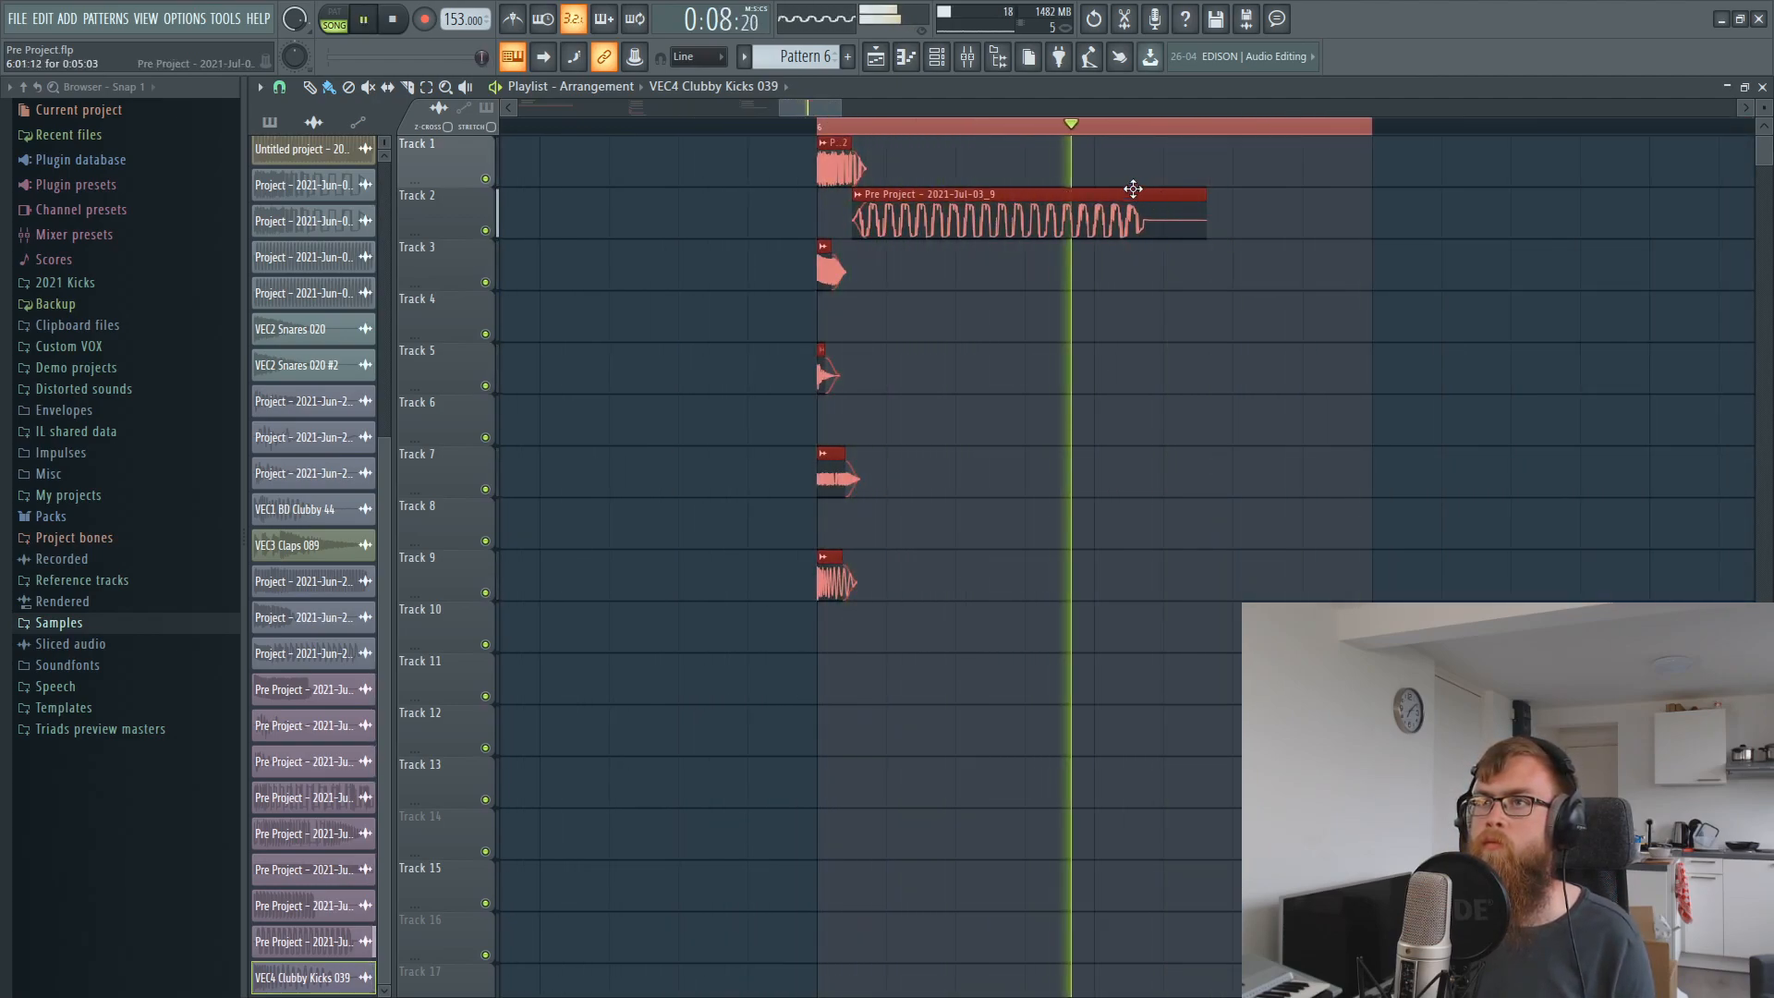
pyautogui.press('space')
pyautogui.moveTo(1371, 127); pyautogui.dragTo(1108, 138)
pyautogui.scroll(3, 1094, 134)
pyautogui.keyDown('ctrl'); pyautogui.click(995, 394); pyautogui.keyUp('ctrl')
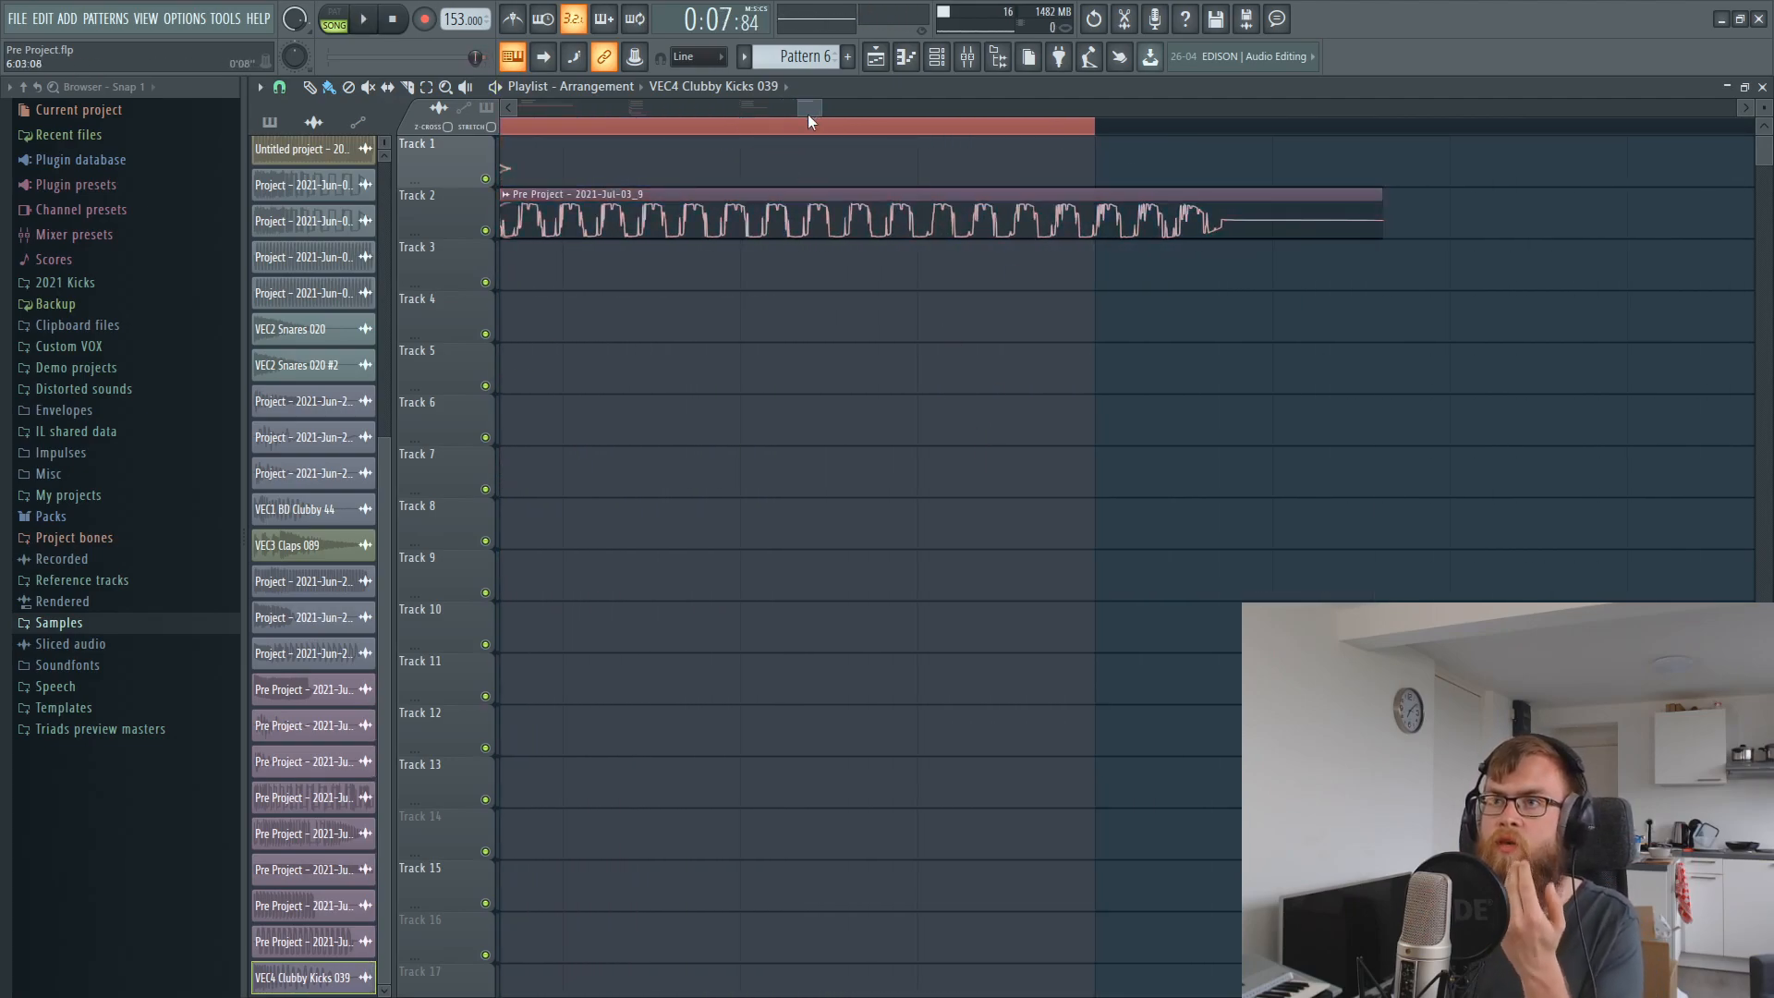
pyautogui.moveTo(807, 114); pyautogui.dragTo(800, 114)
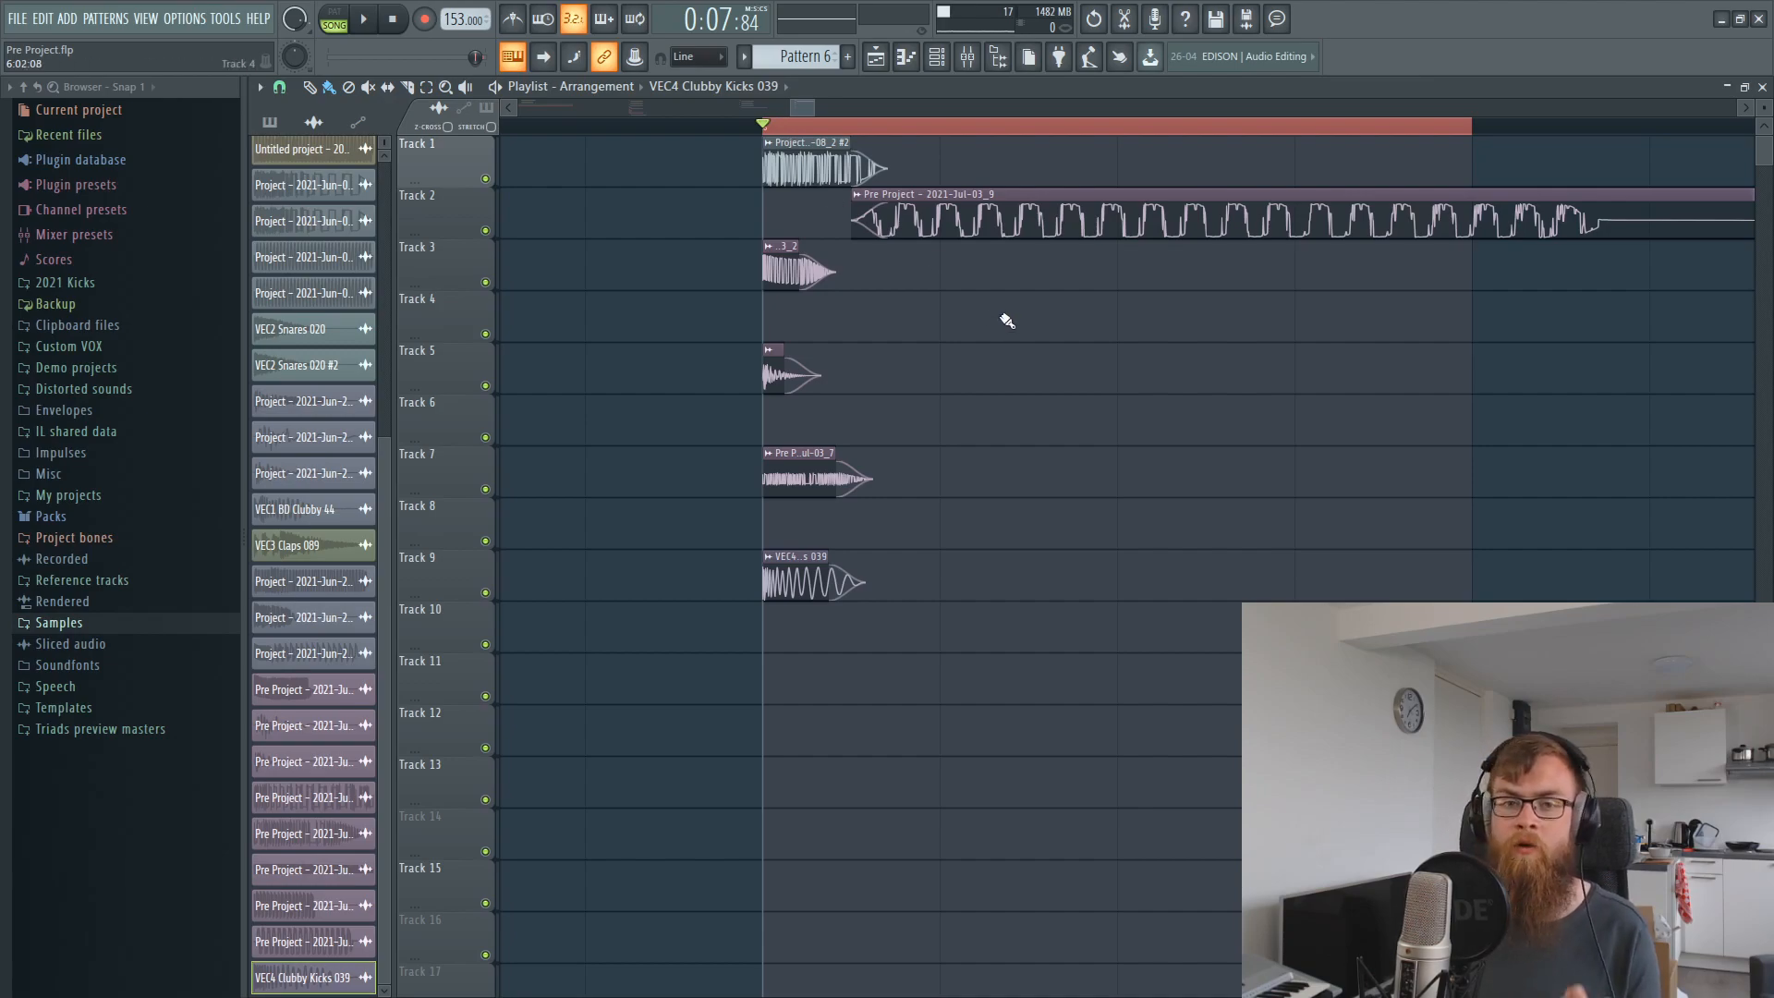
# Try a different time-stretch multiplier on the Pre Project - 2021-Jul-03_9 sample during playback, and restore the copied 53% value.
pyautogui.press('space')
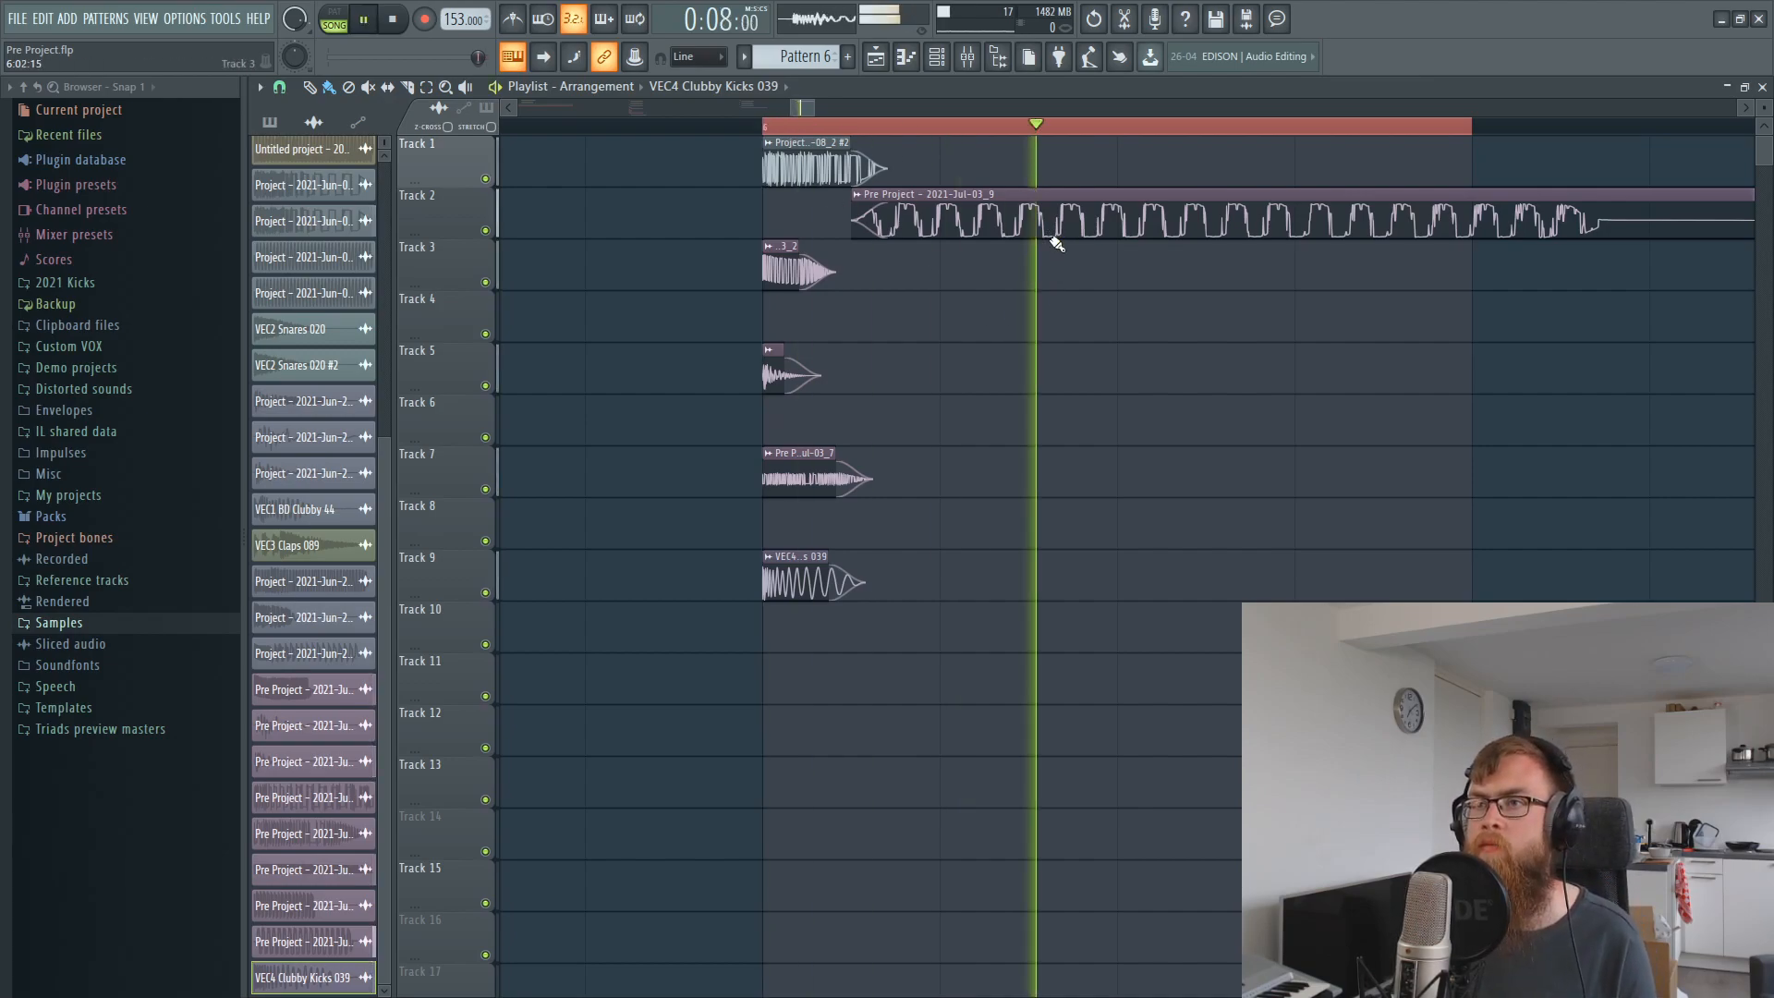
pyautogui.doubleClick(1031, 228)
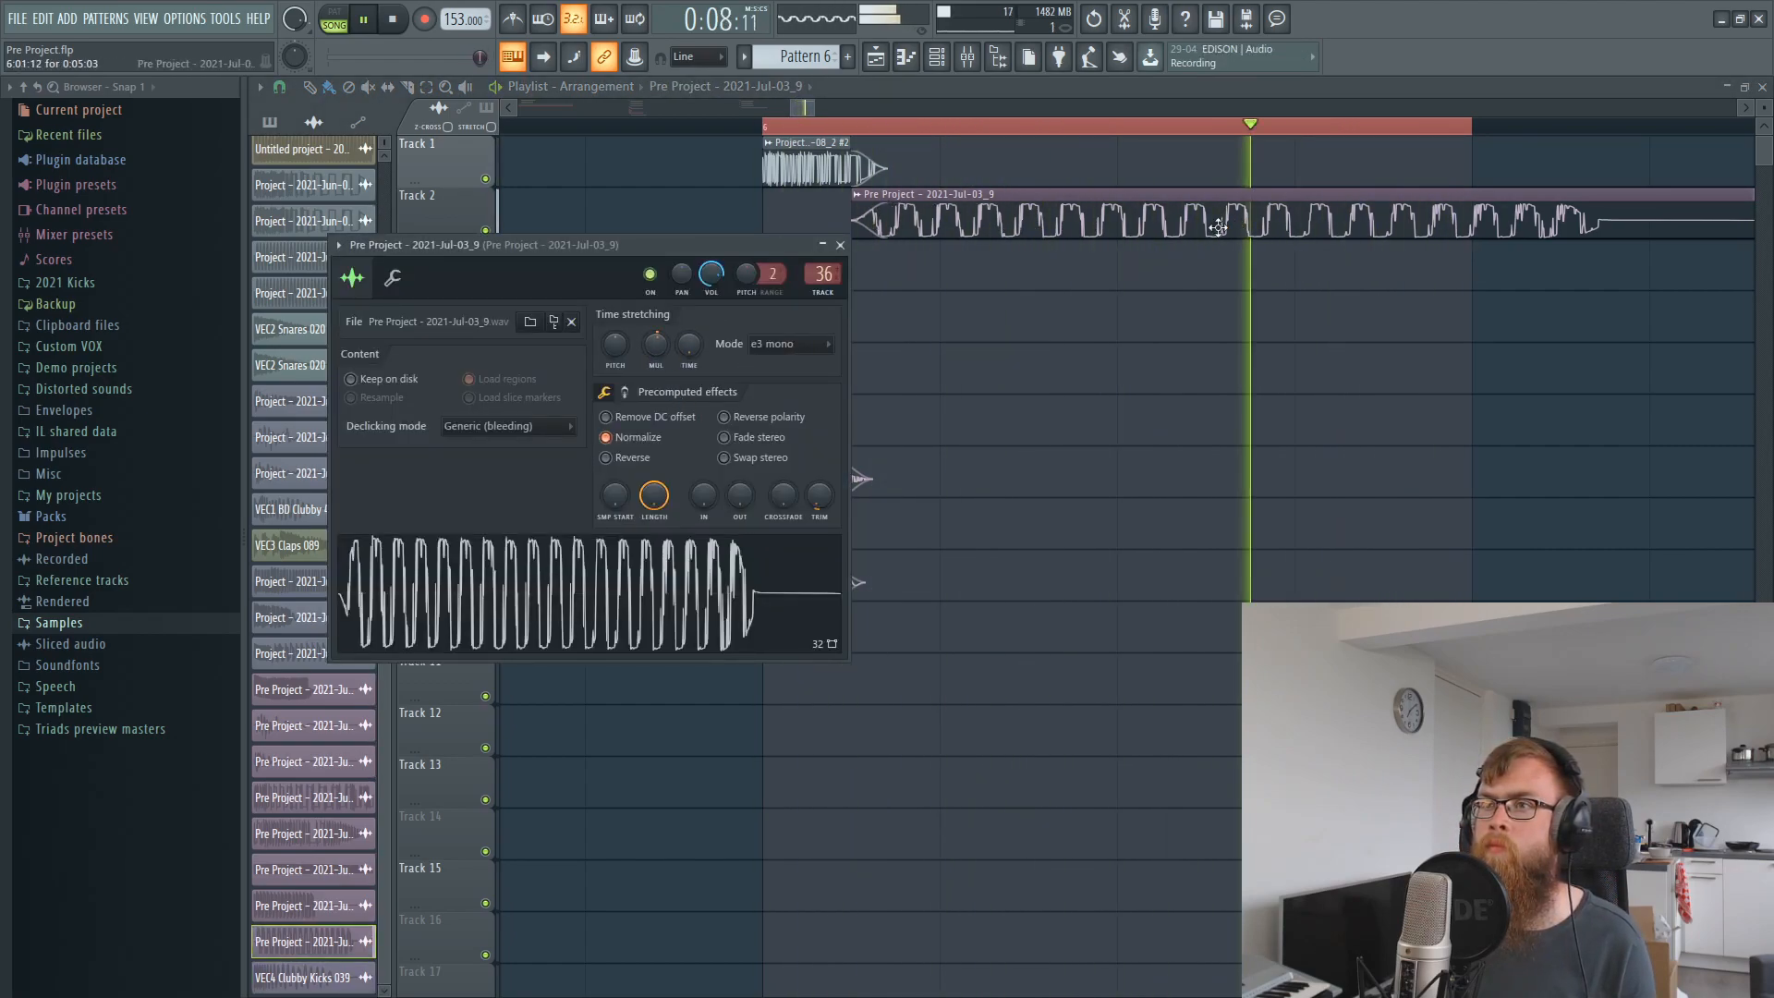
pyautogui.rightClick(656, 343)
pyautogui.click(686, 368)
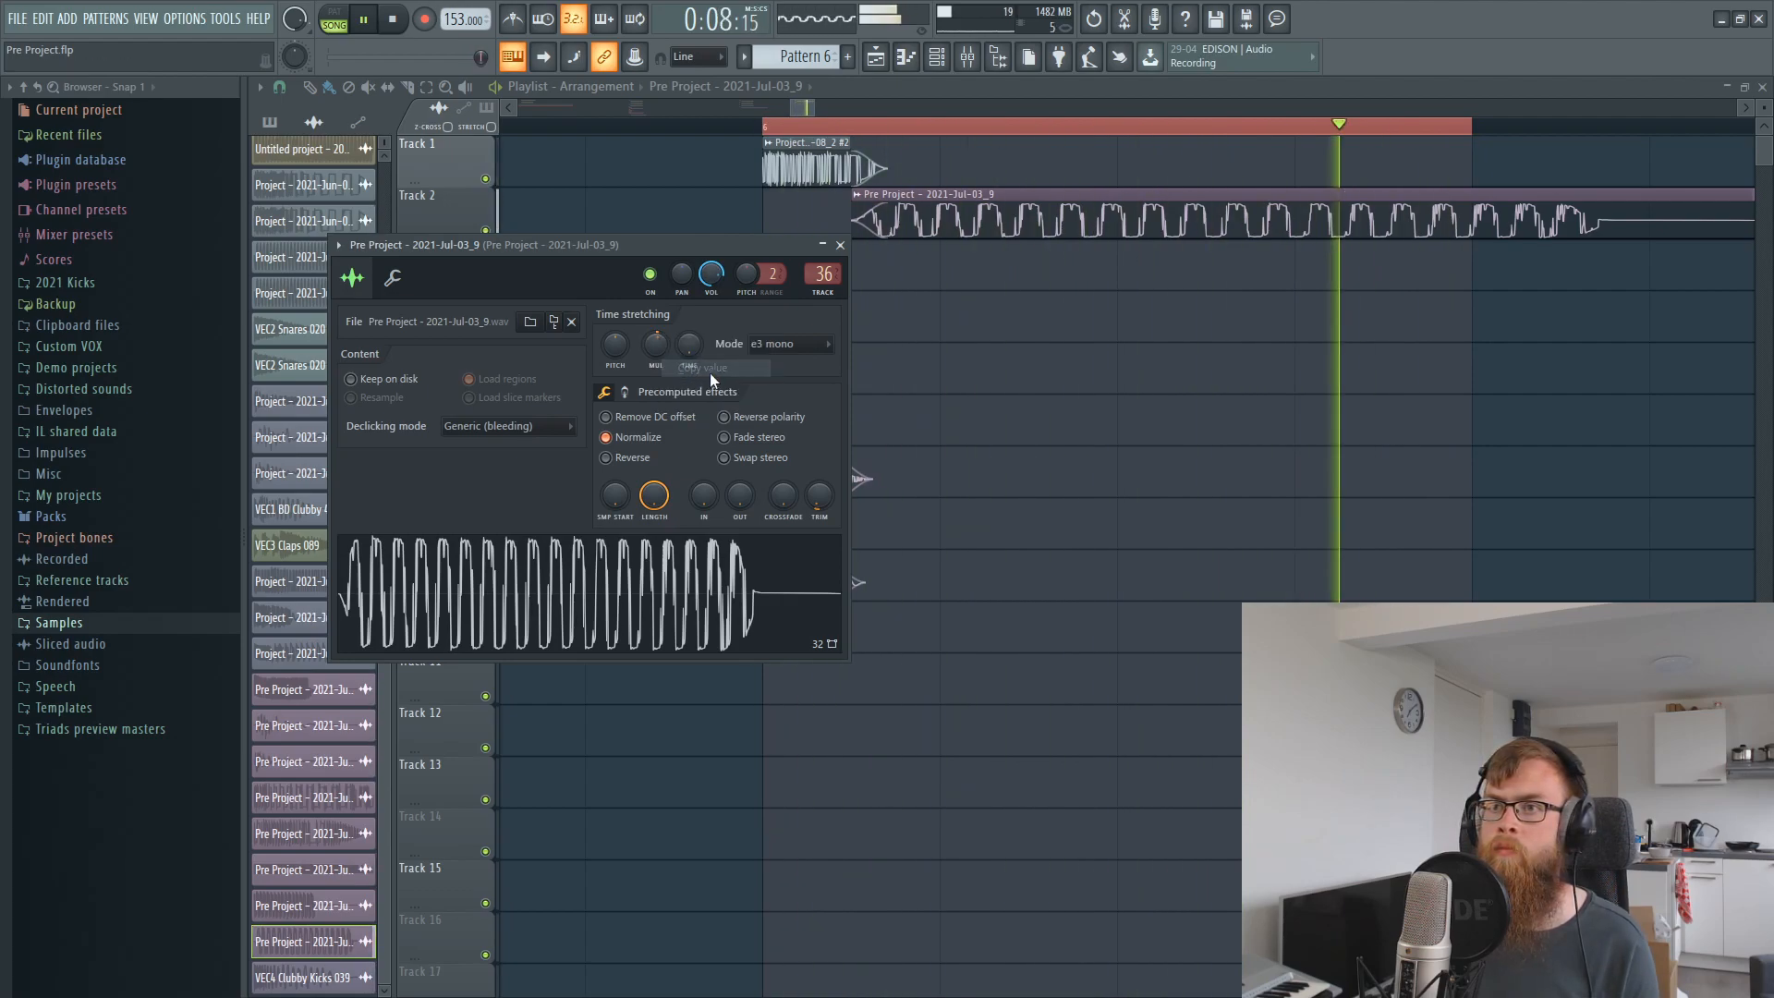
pyautogui.rightClick(662, 348)
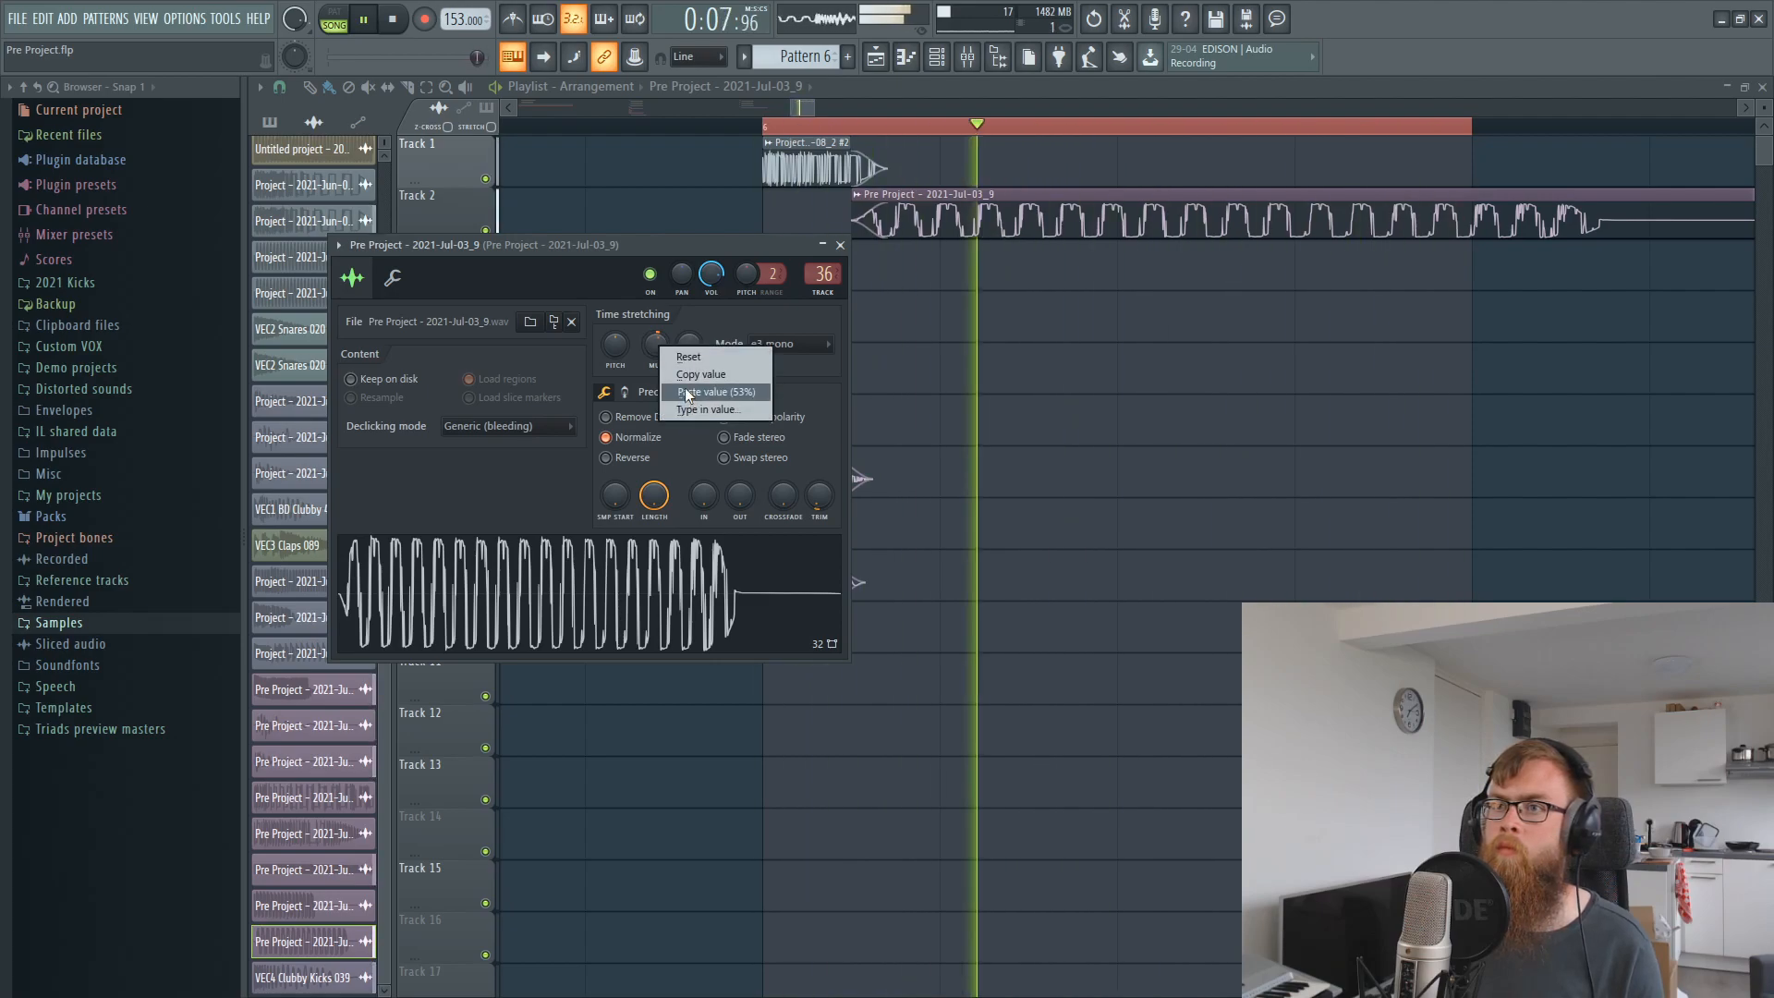
pyautogui.click(685, 387)
pyautogui.press('Escape')
pyautogui.press('space')
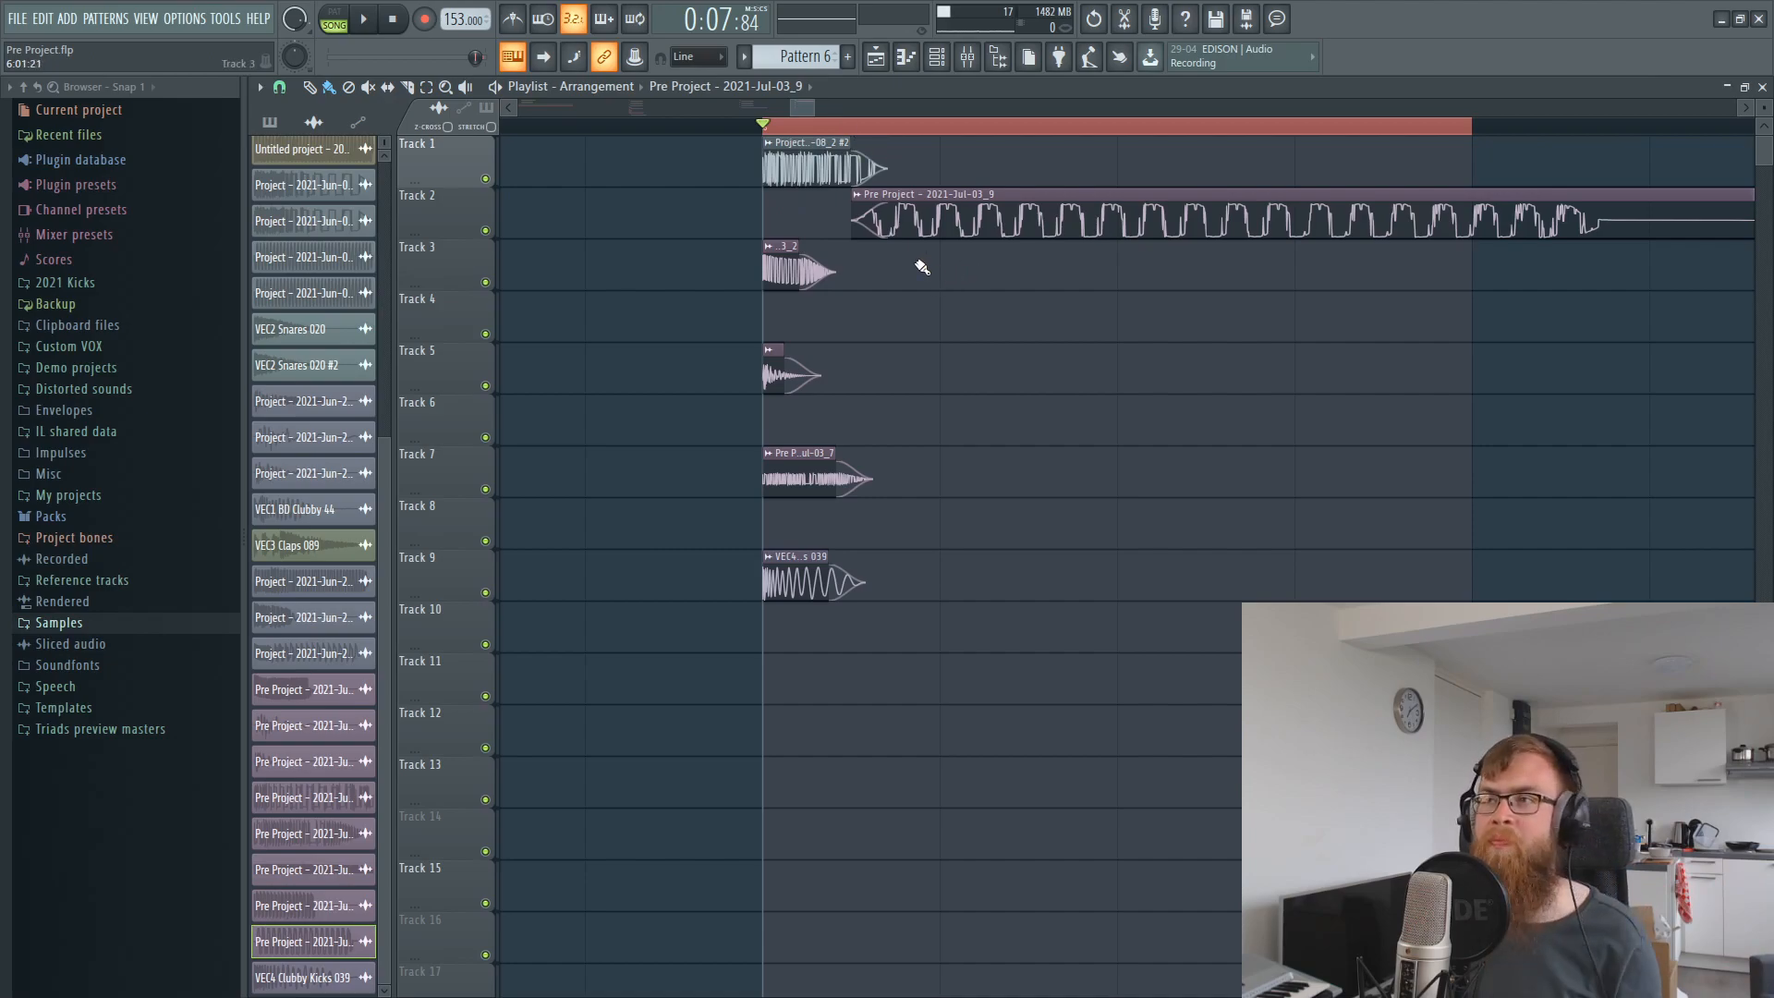
# Fine-tune the time-stretch multiplier of the Pre Project - 2021-Jul-03_9 sample during playback, and audition the layered kick.
pyautogui.press('space')
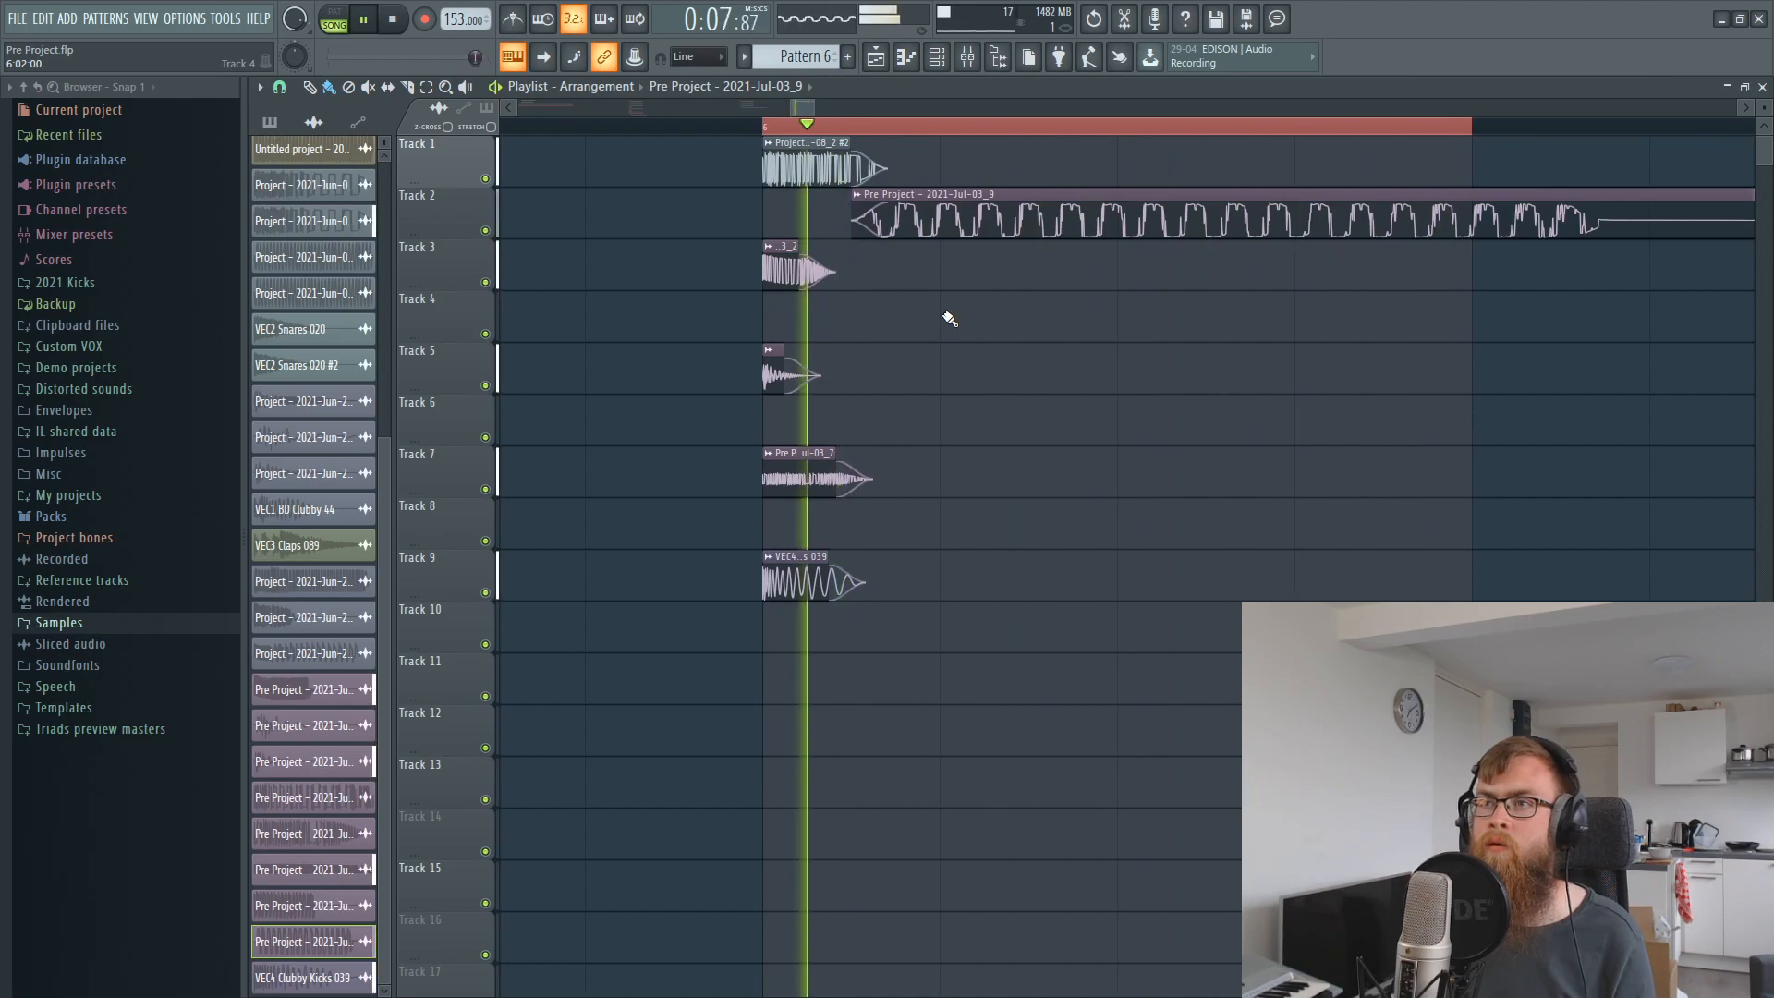
pyautogui.press('space')
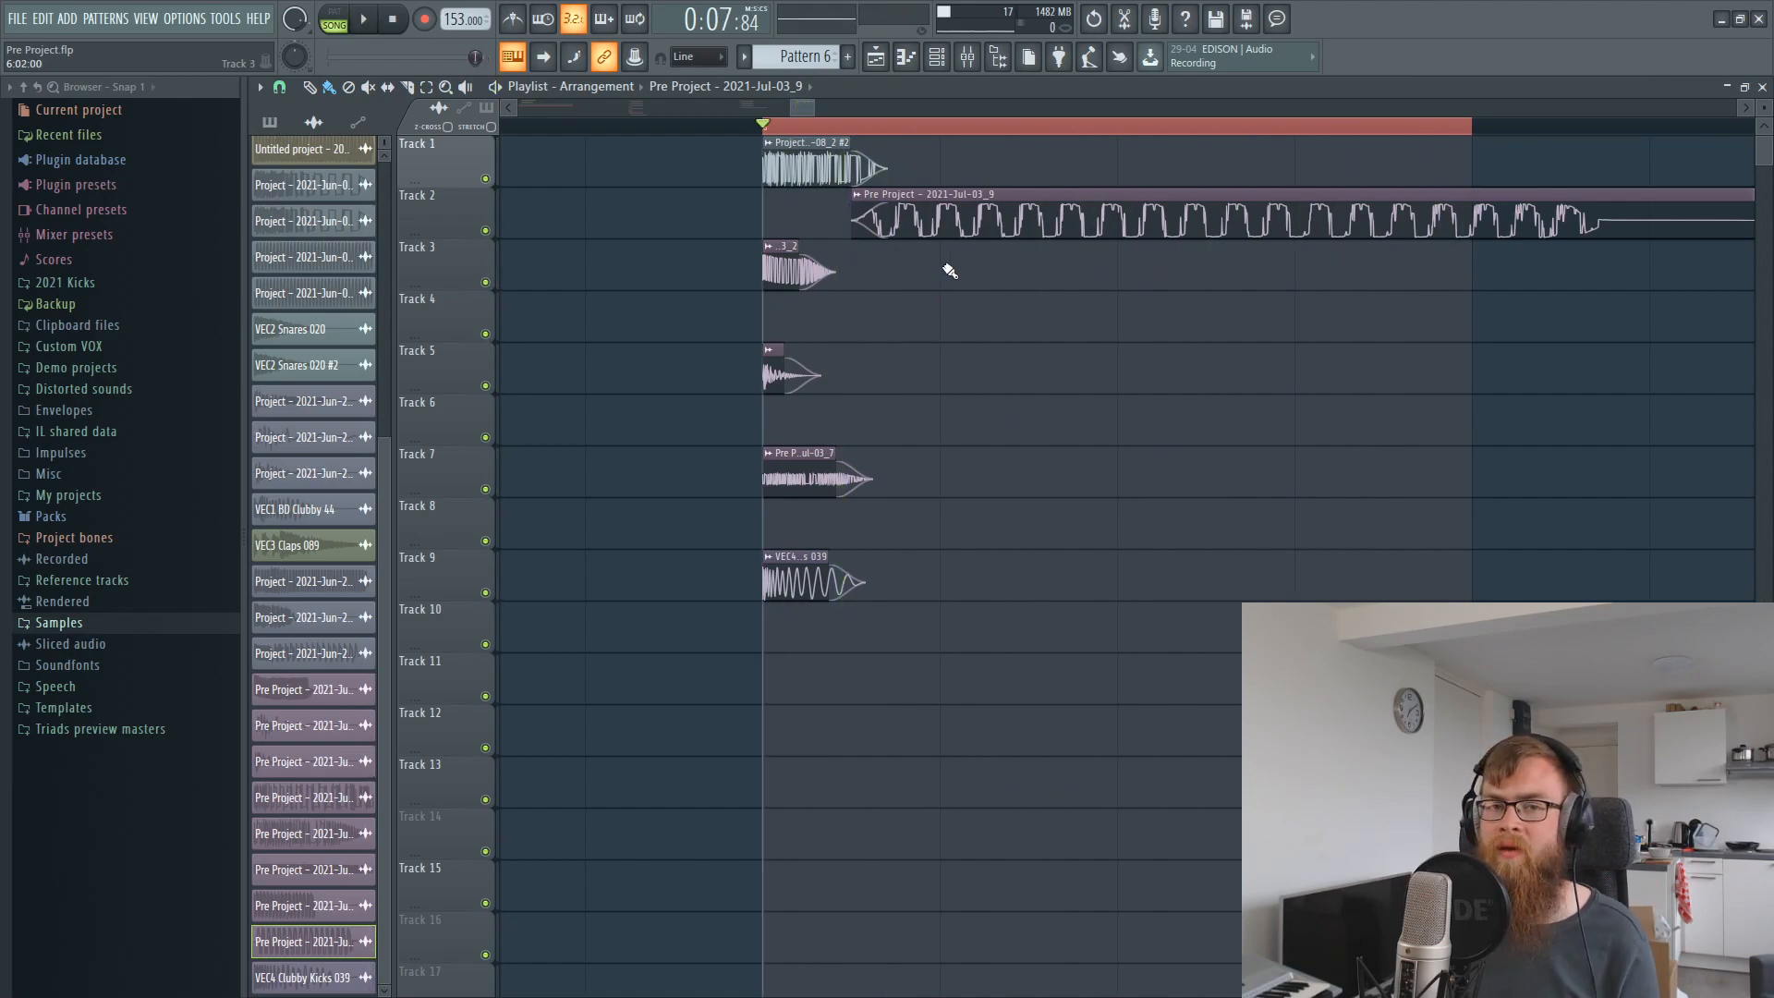
pyautogui.doubleClick(930, 213)
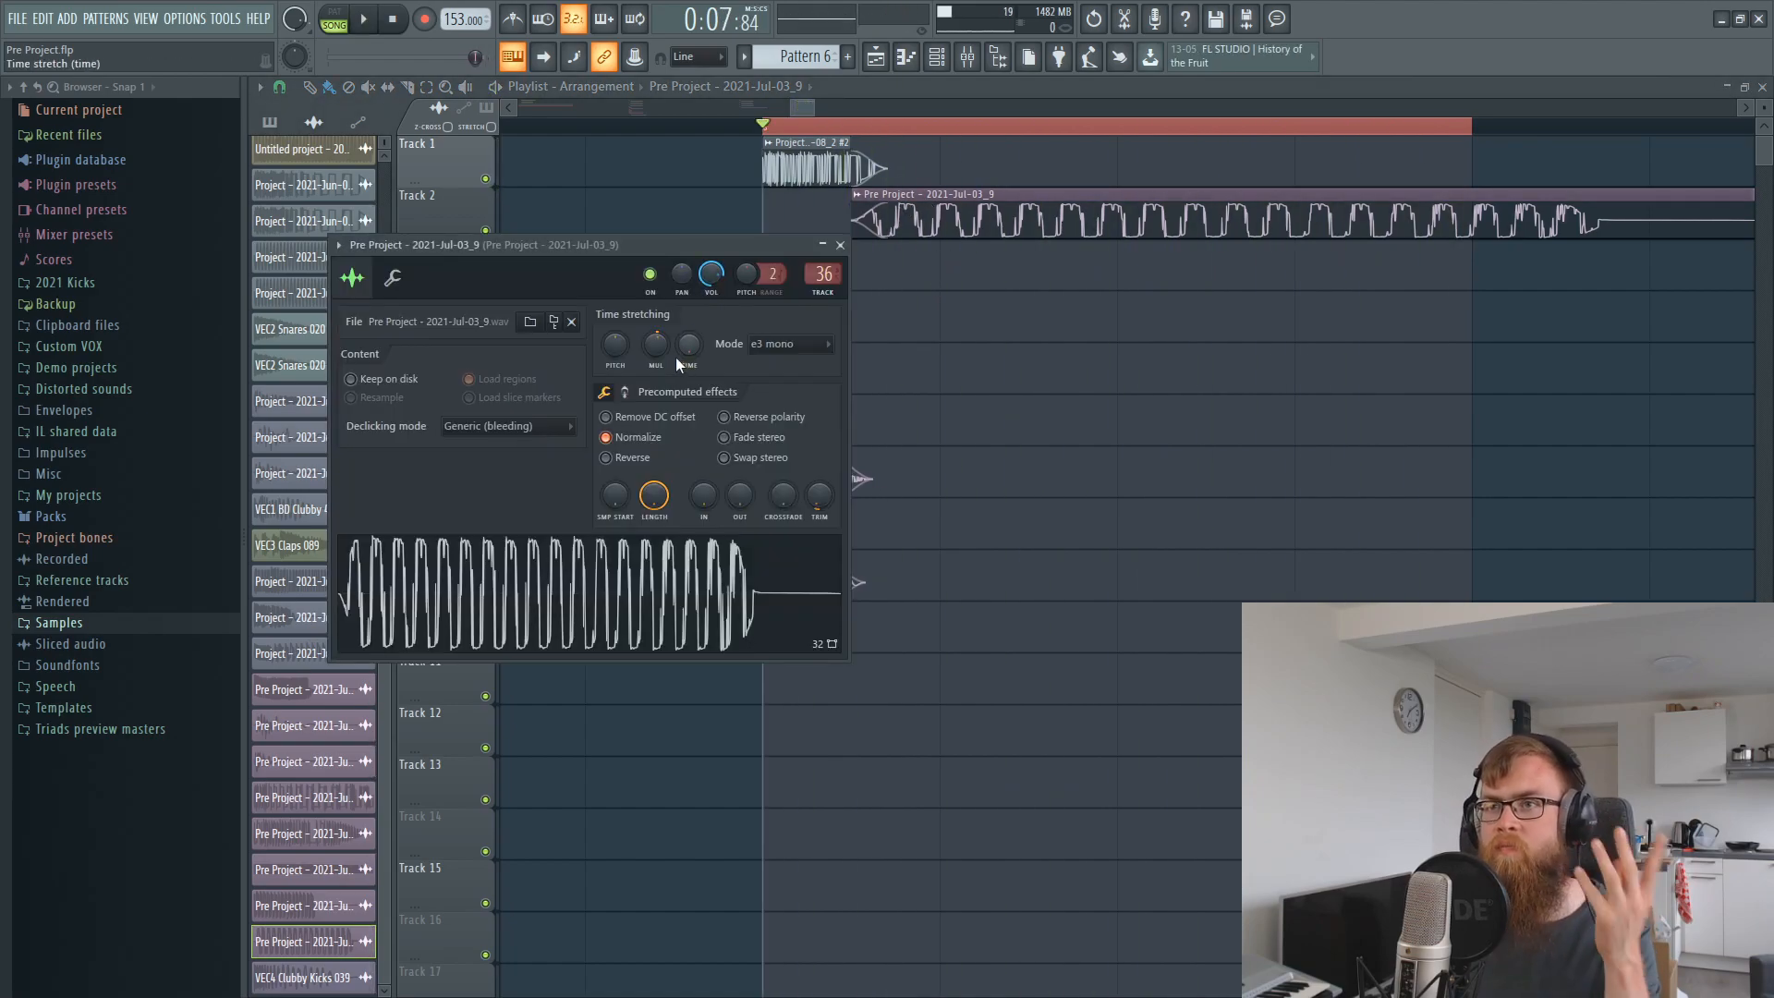
pyautogui.press('space')
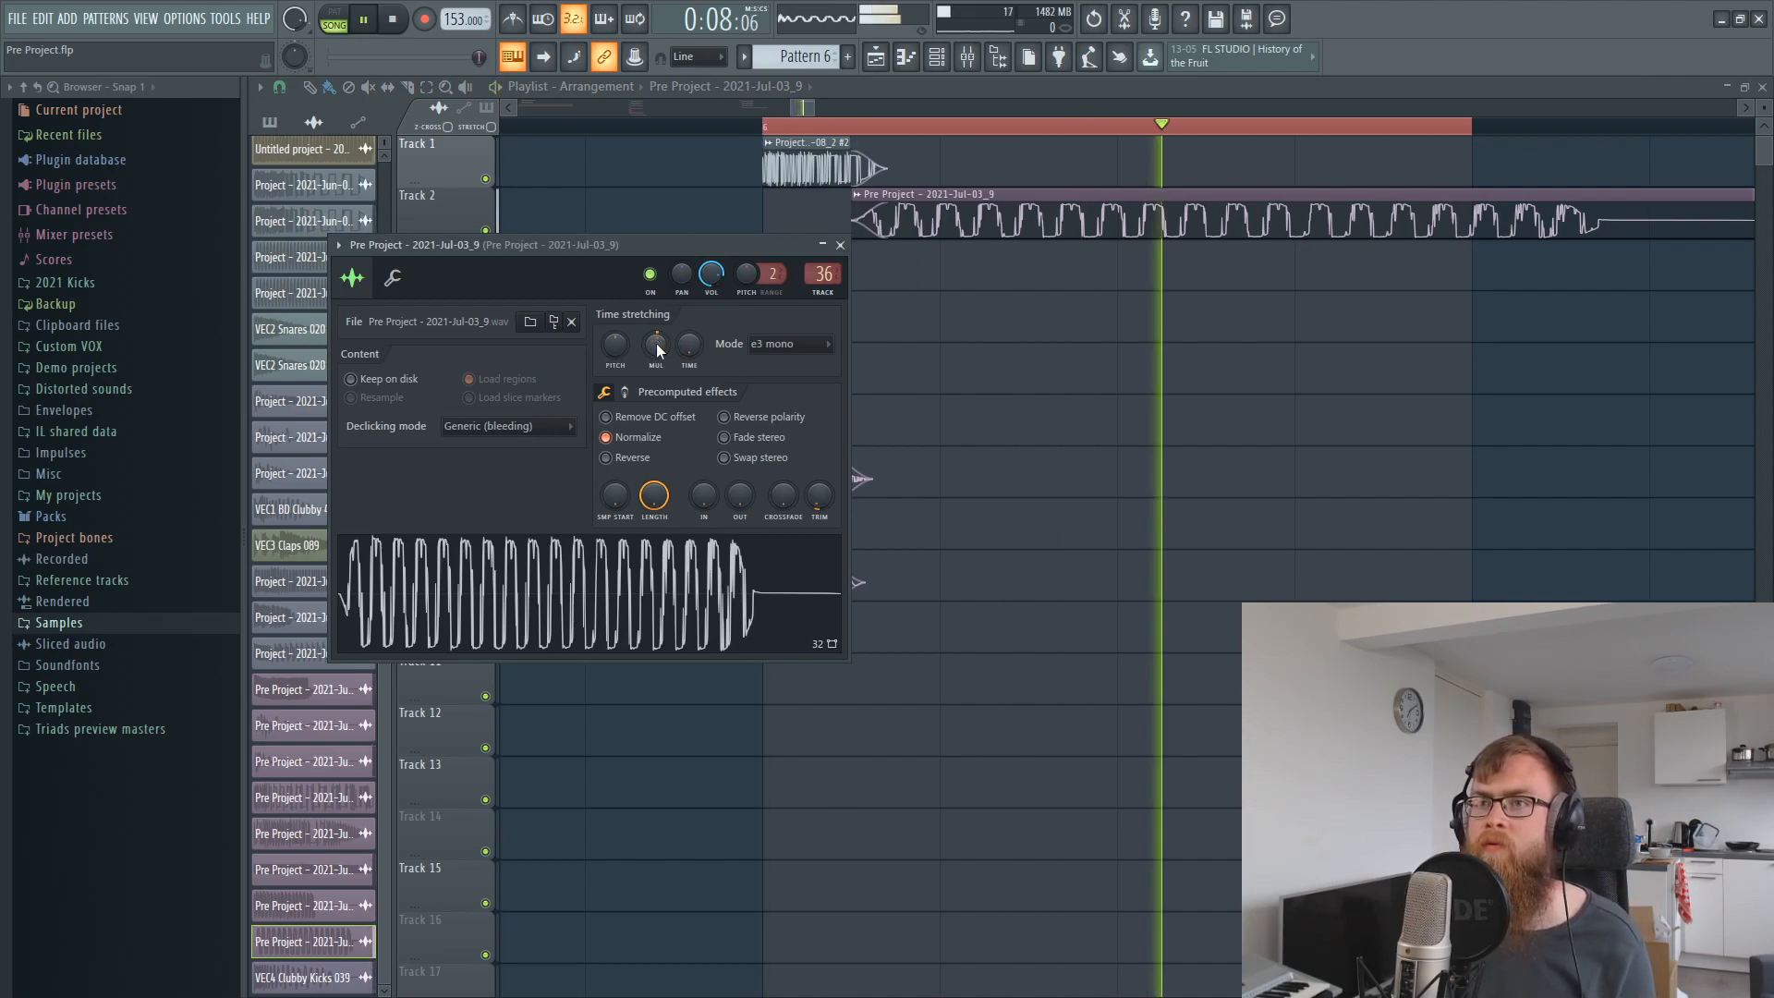
pyautogui.moveTo(652, 347); pyautogui.dragTo(652, 346)
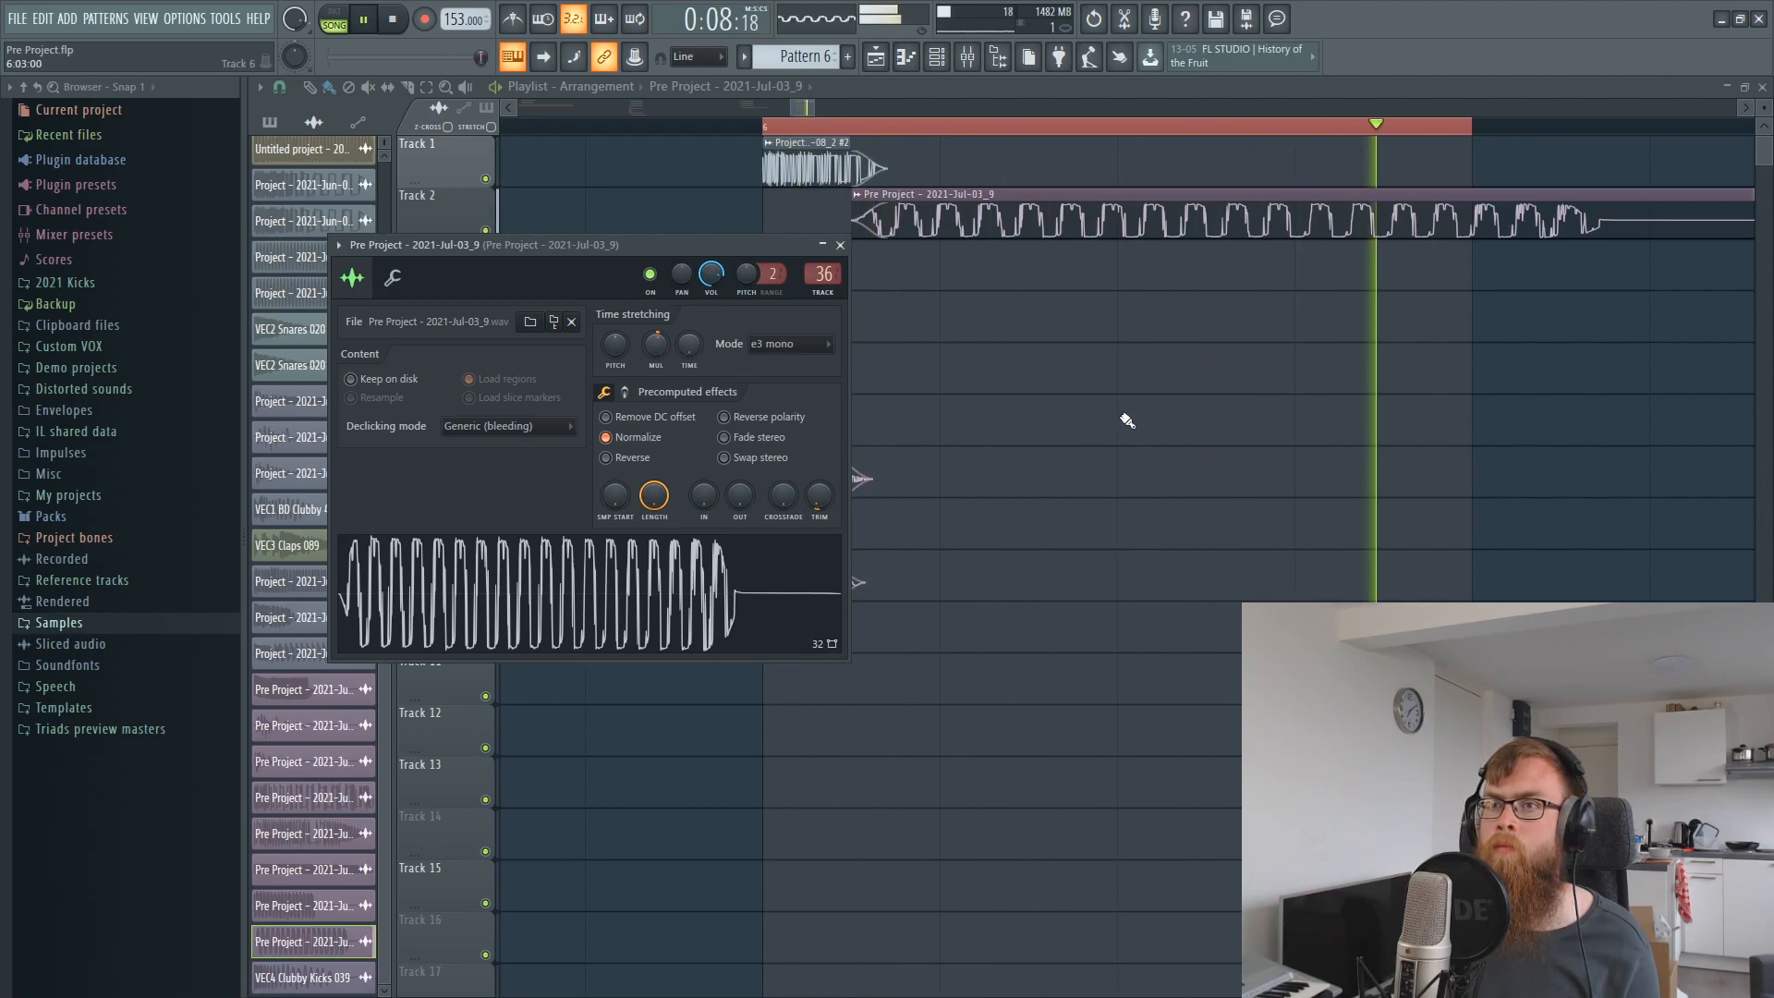
pyautogui.rightClick(652, 345)
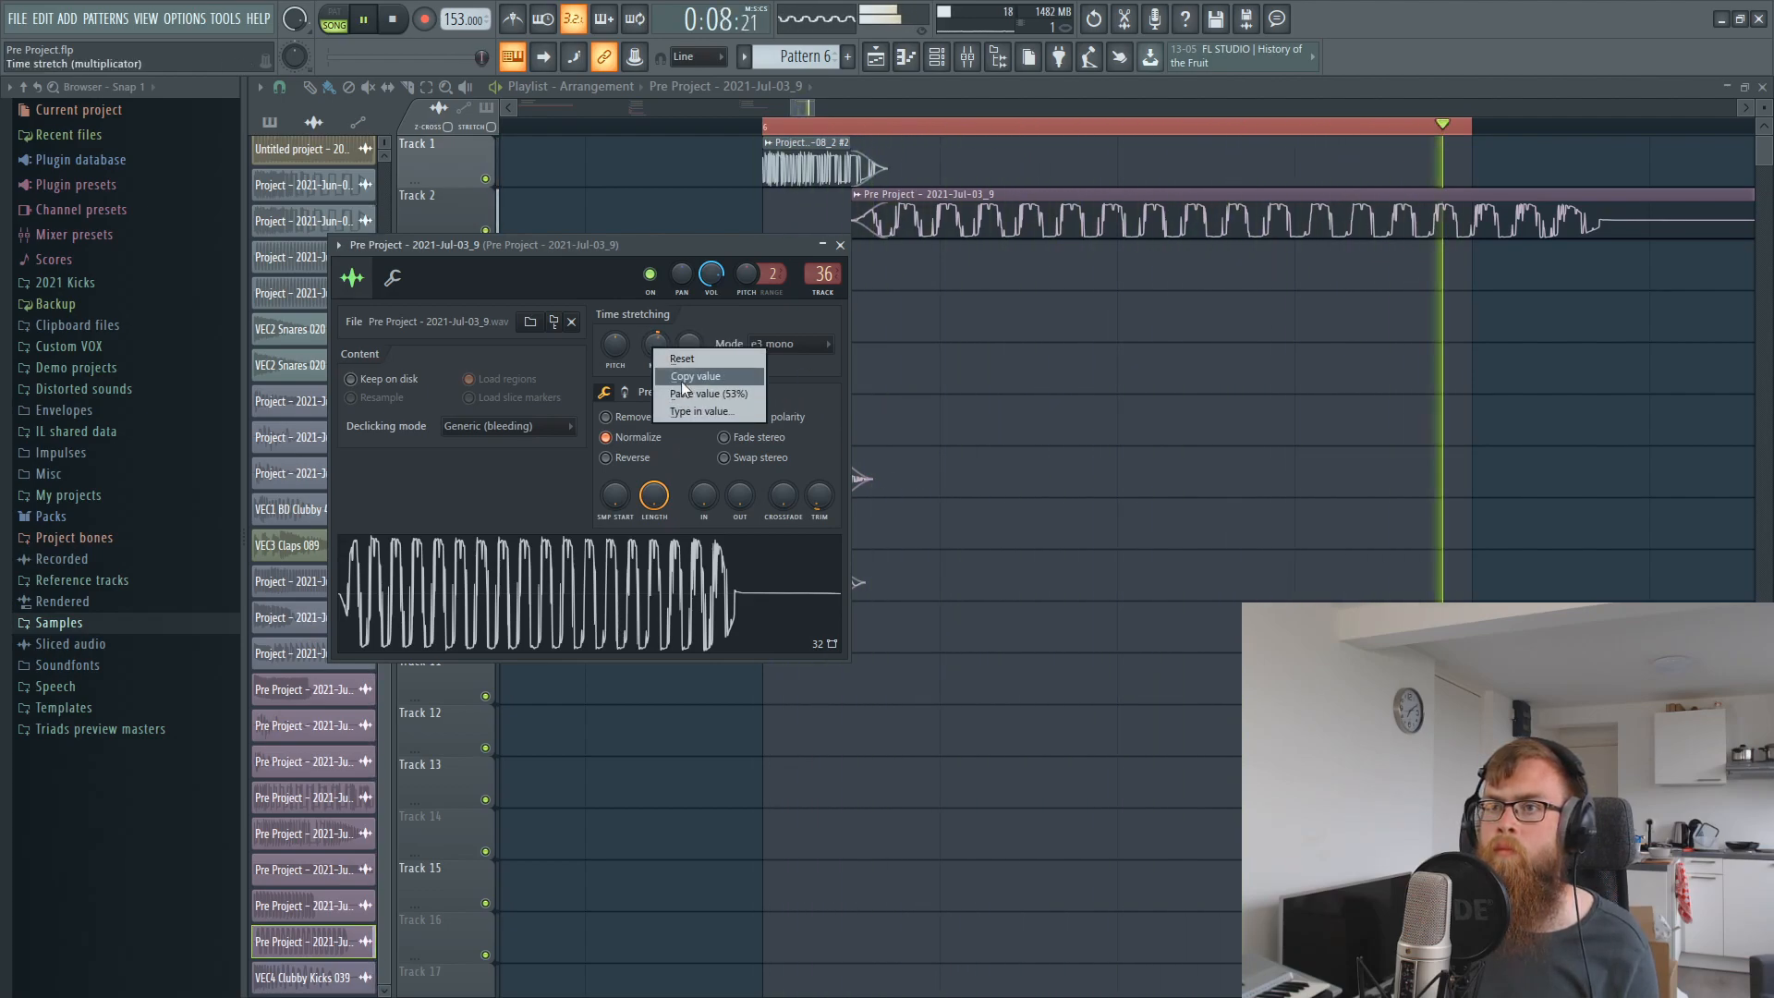
pyautogui.press('space')
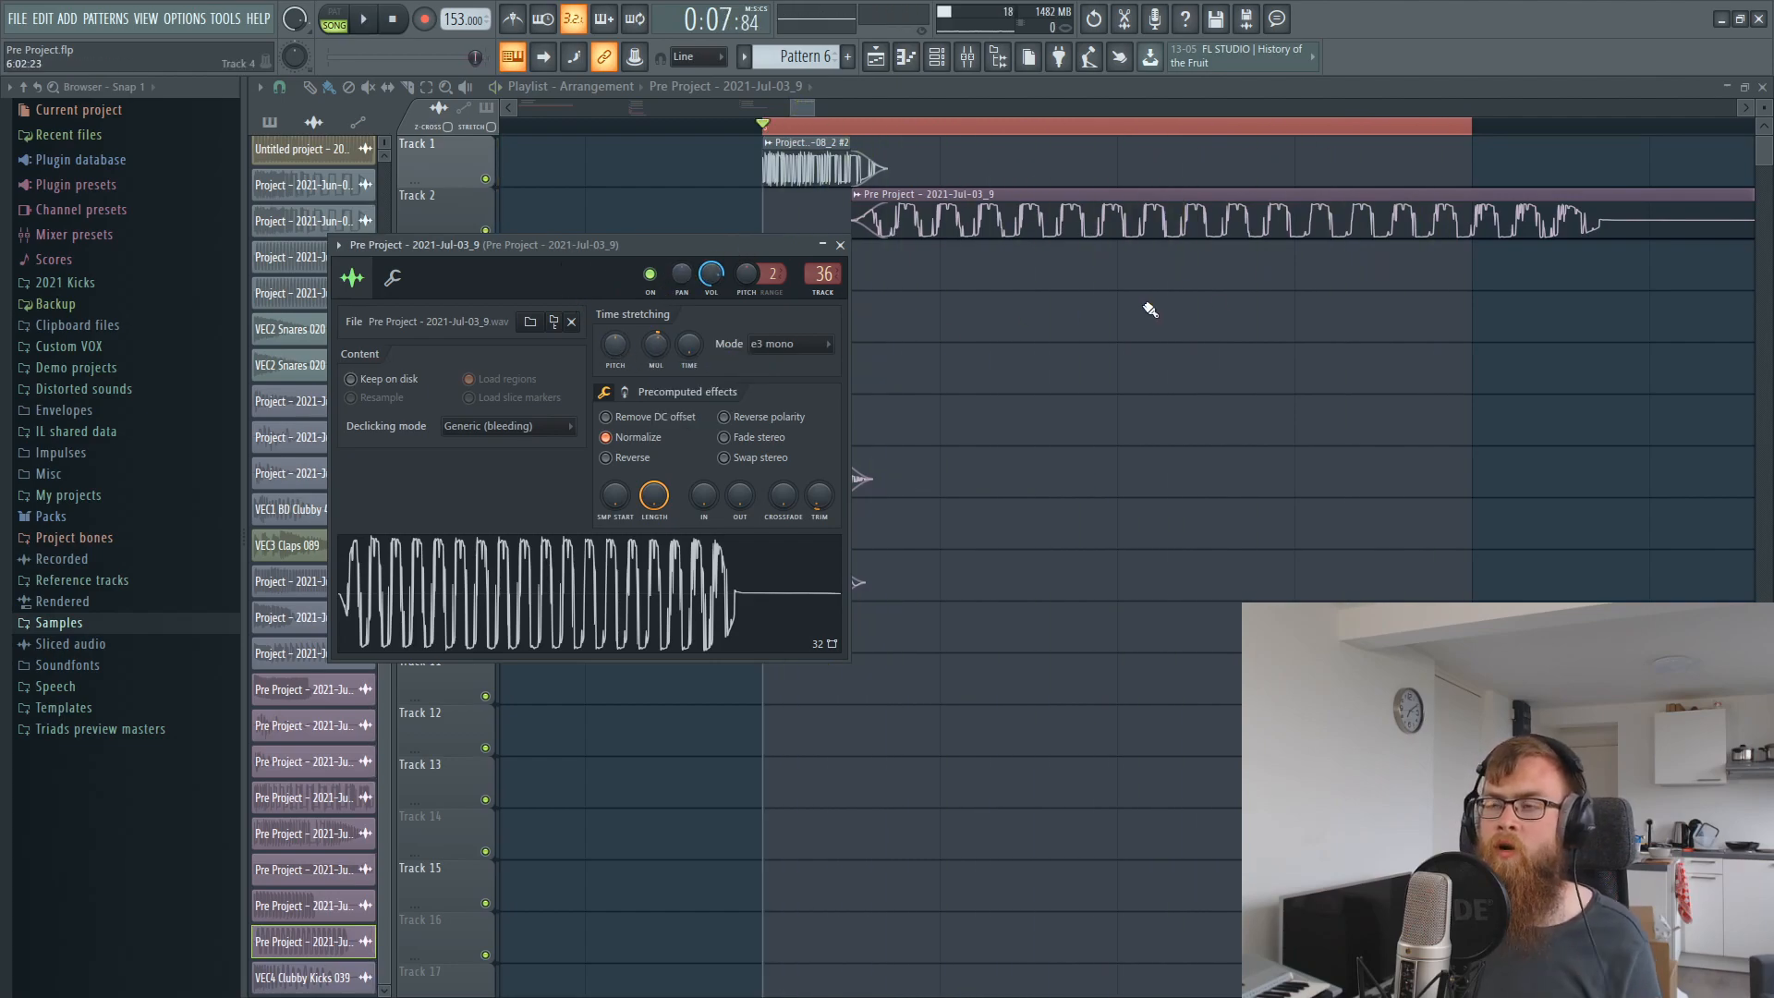
pyautogui.press('Escape')
pyautogui.press('space')
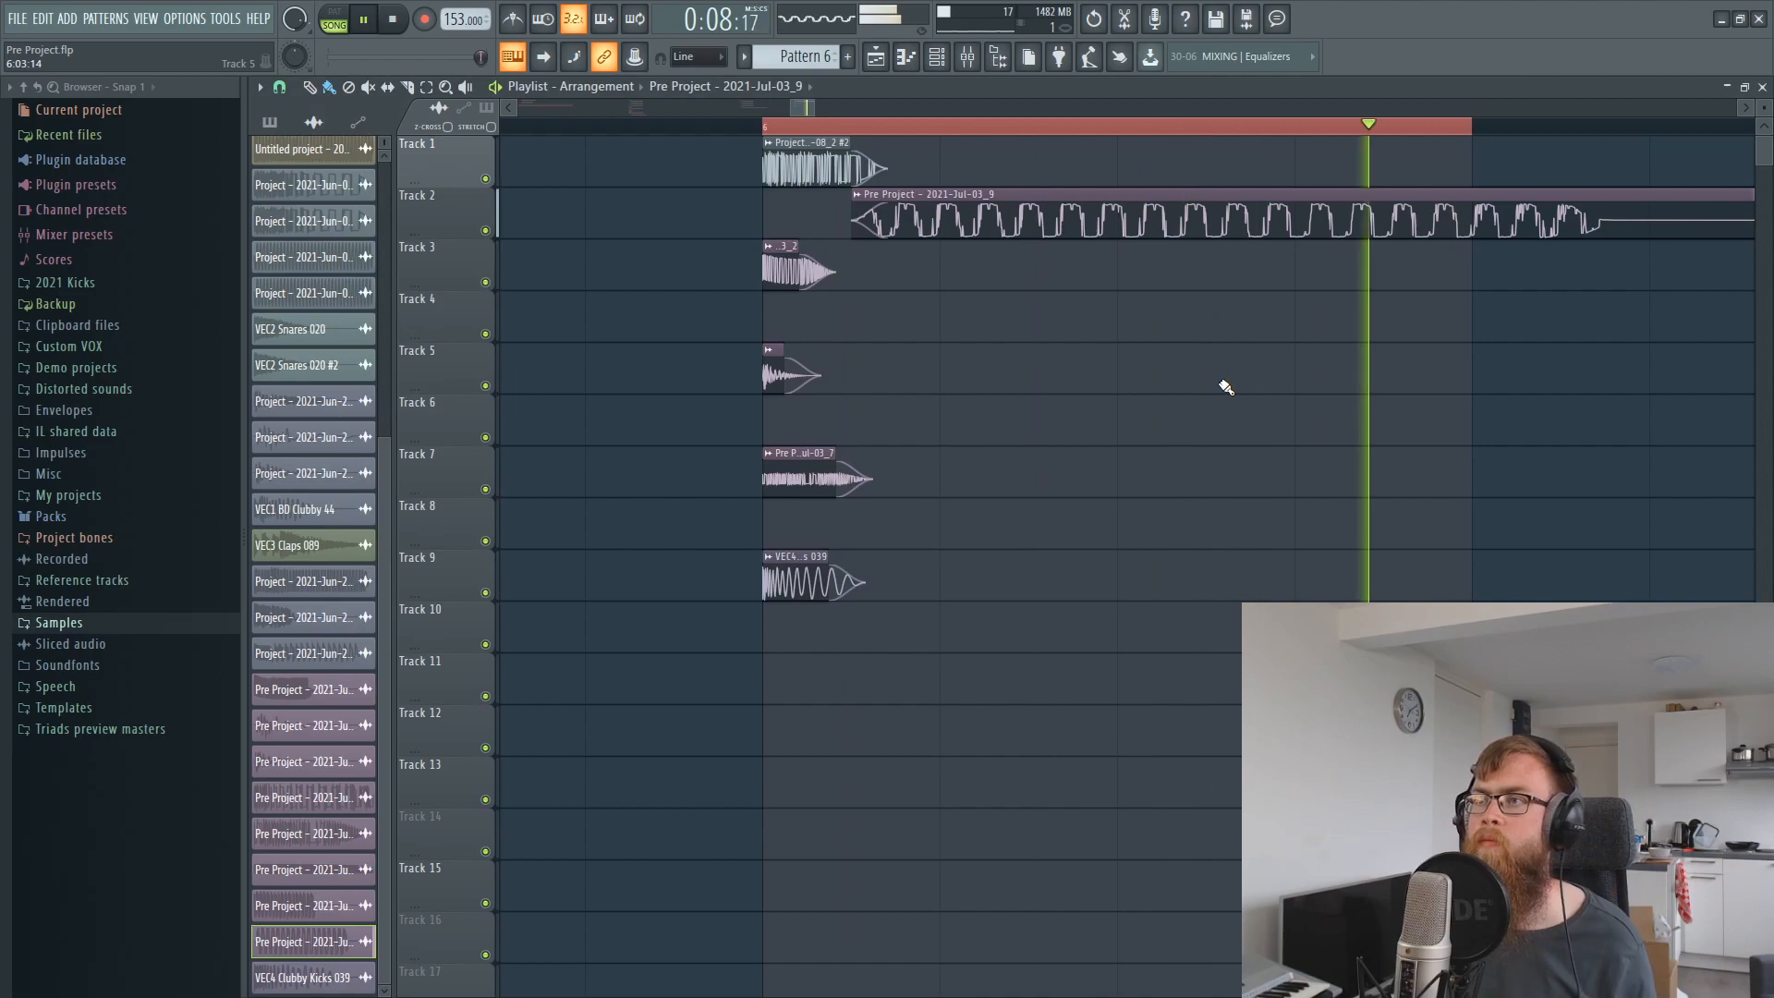
pyautogui.press('space')
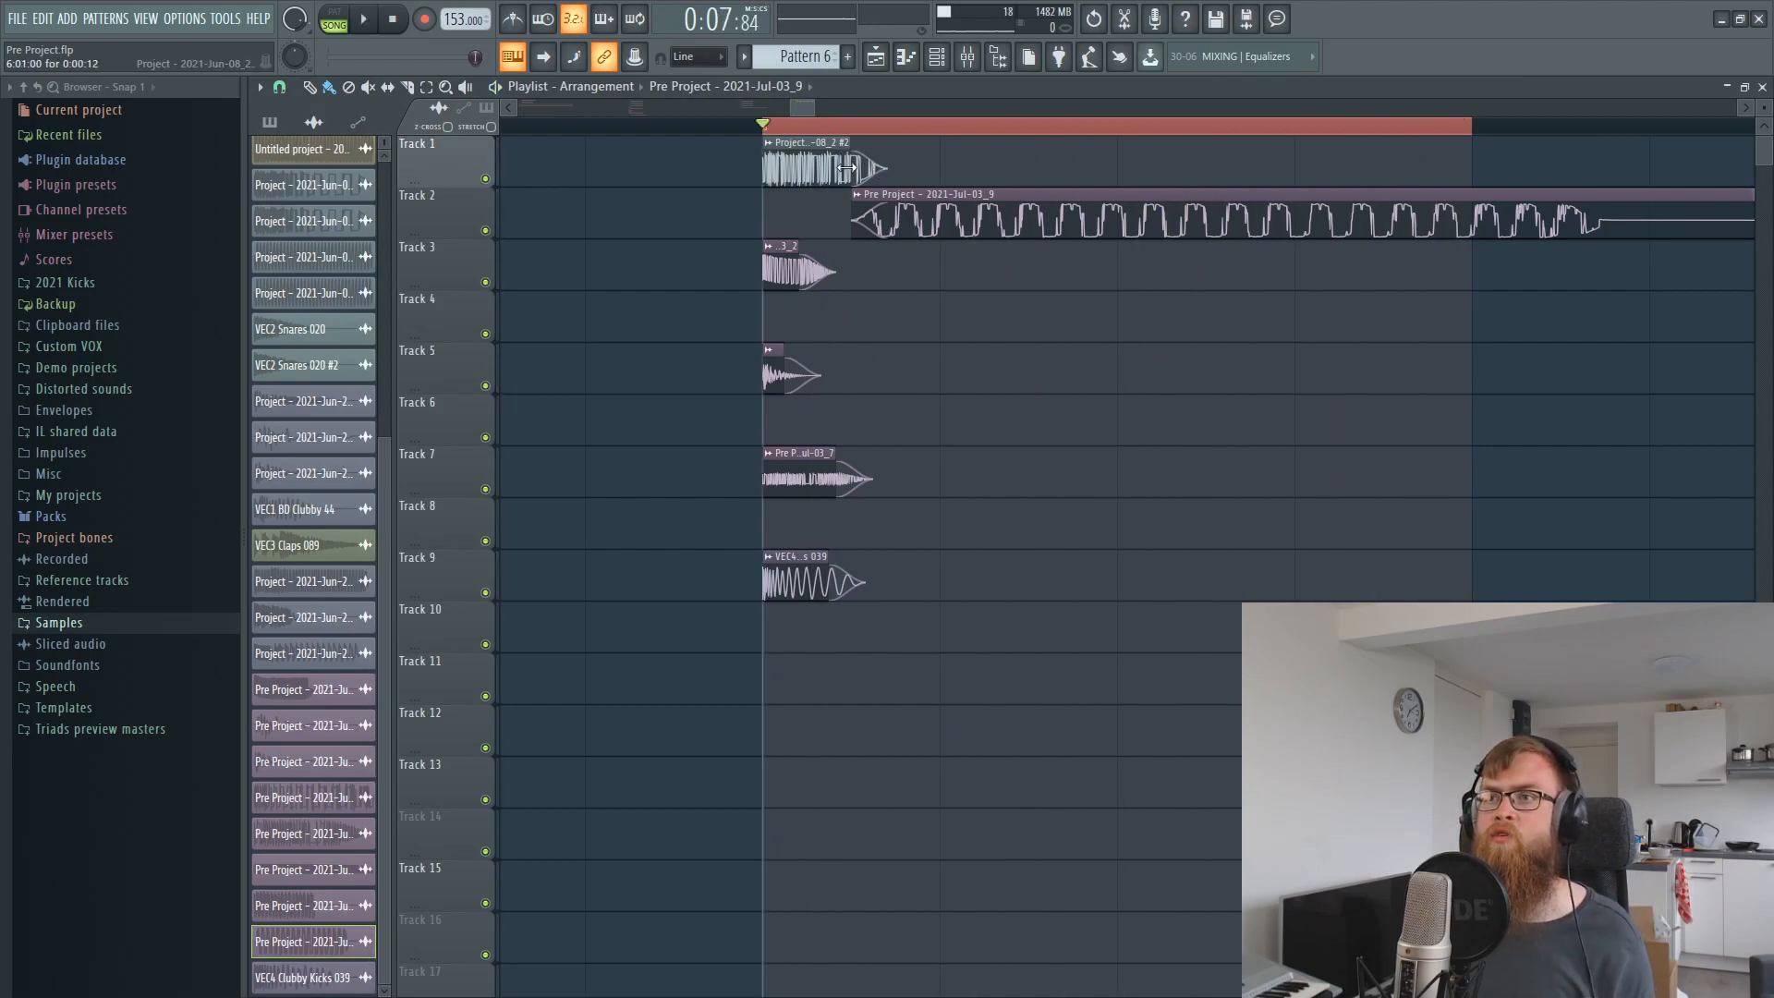
# Extend the playlist loop region past the end of the Track 2 clip and play the full kick.
pyautogui.scroll(-3, 903, 142)
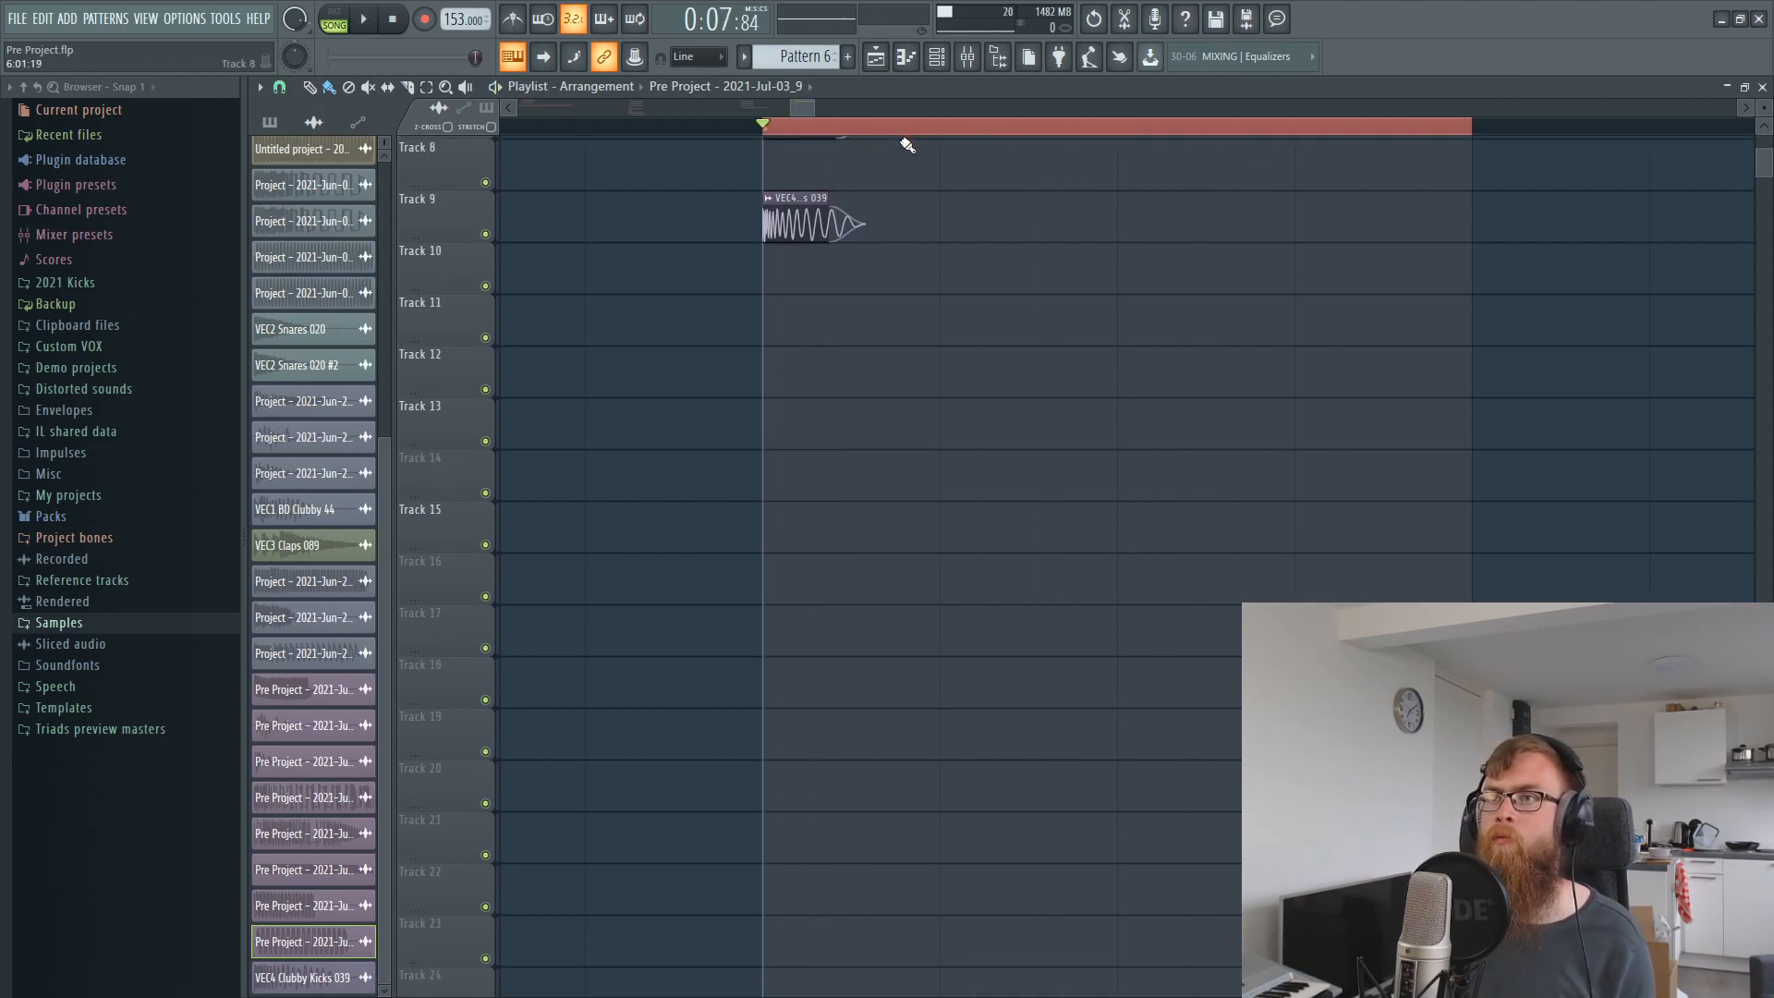
pyautogui.scroll(-4, 939, 167)
pyautogui.scroll(3, 1293, 397)
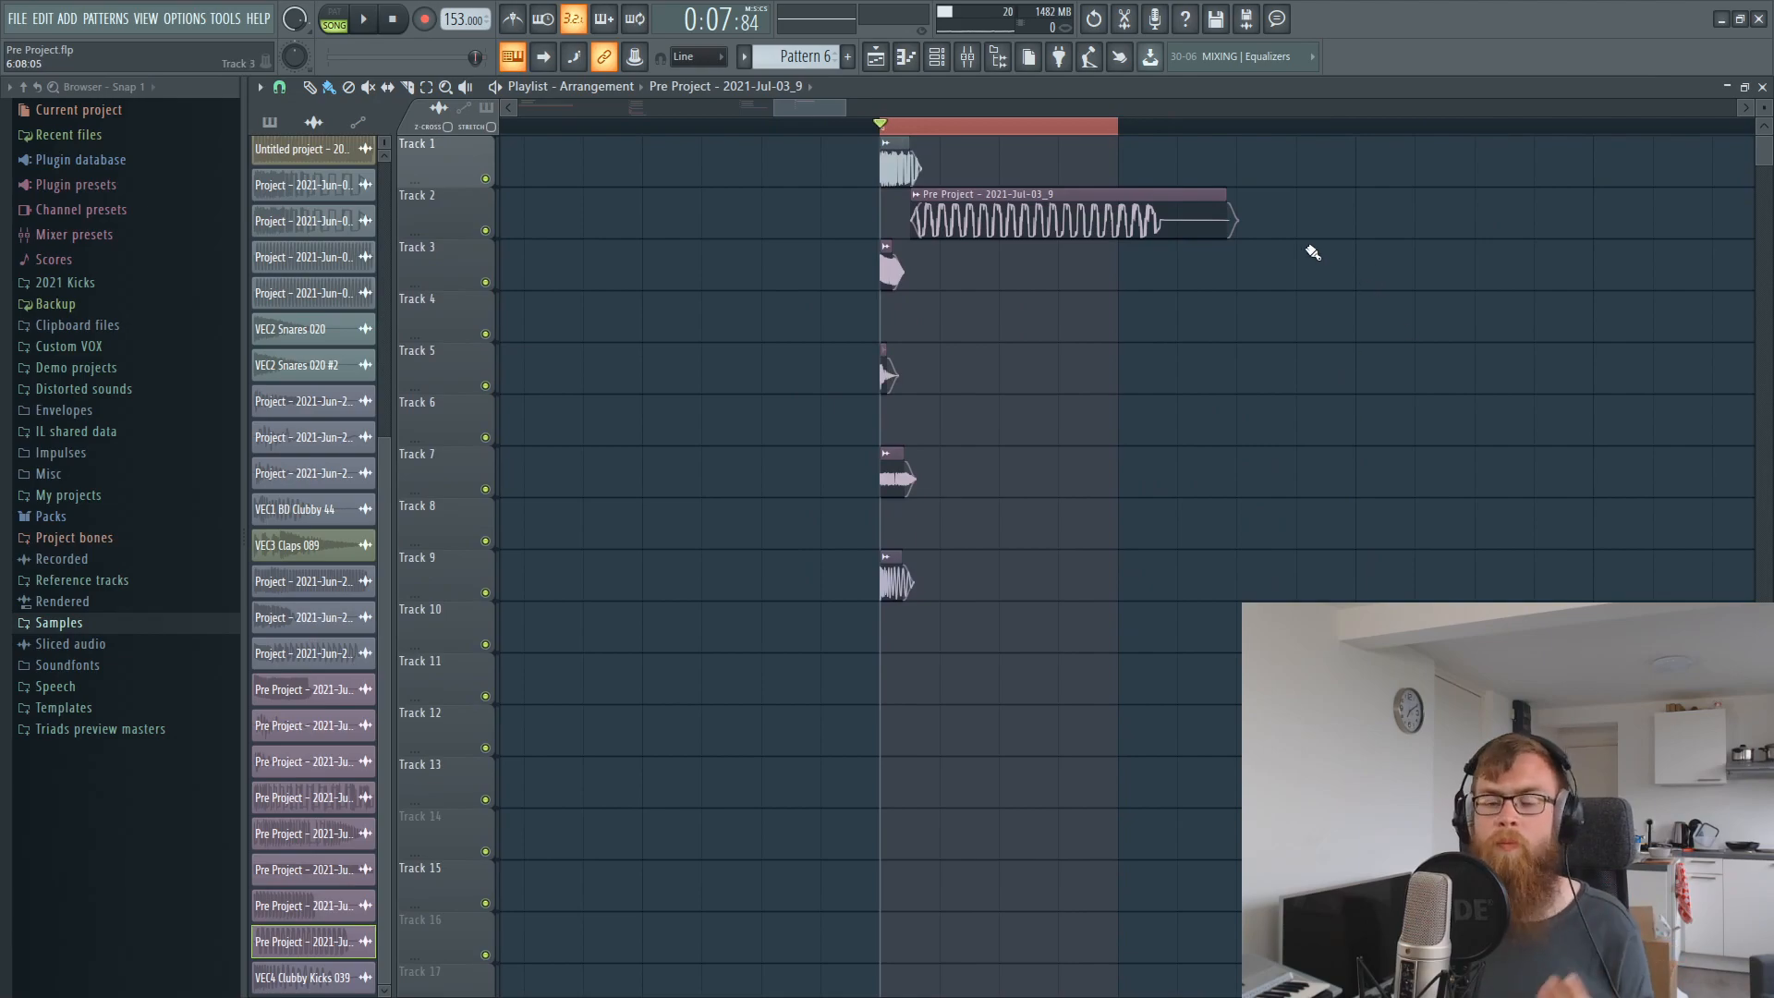
pyautogui.keyDown('ctrl'); pyautogui.keyDown('shift'); pyautogui.click(1358, 132); pyautogui.keyUp('shift'); pyautogui.keyUp('ctrl')
pyautogui.press('space')
pyautogui.press('space')
pyautogui.press('F9')
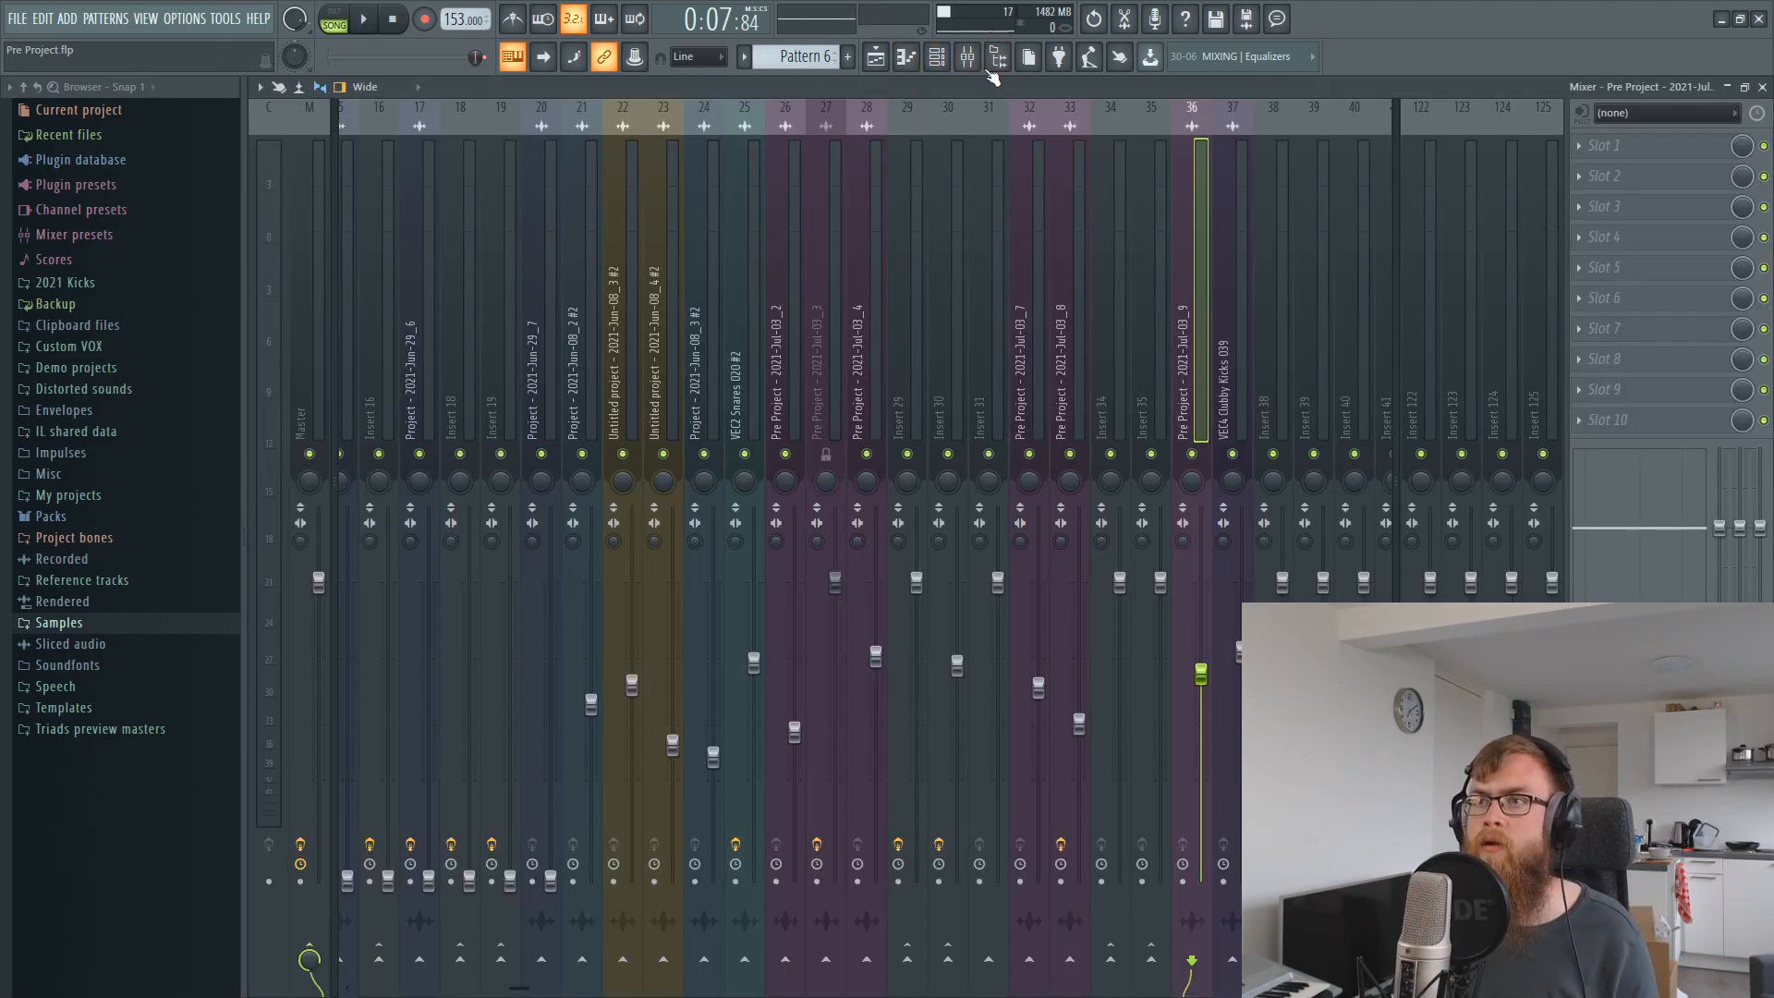
pyautogui.click(881, 61)
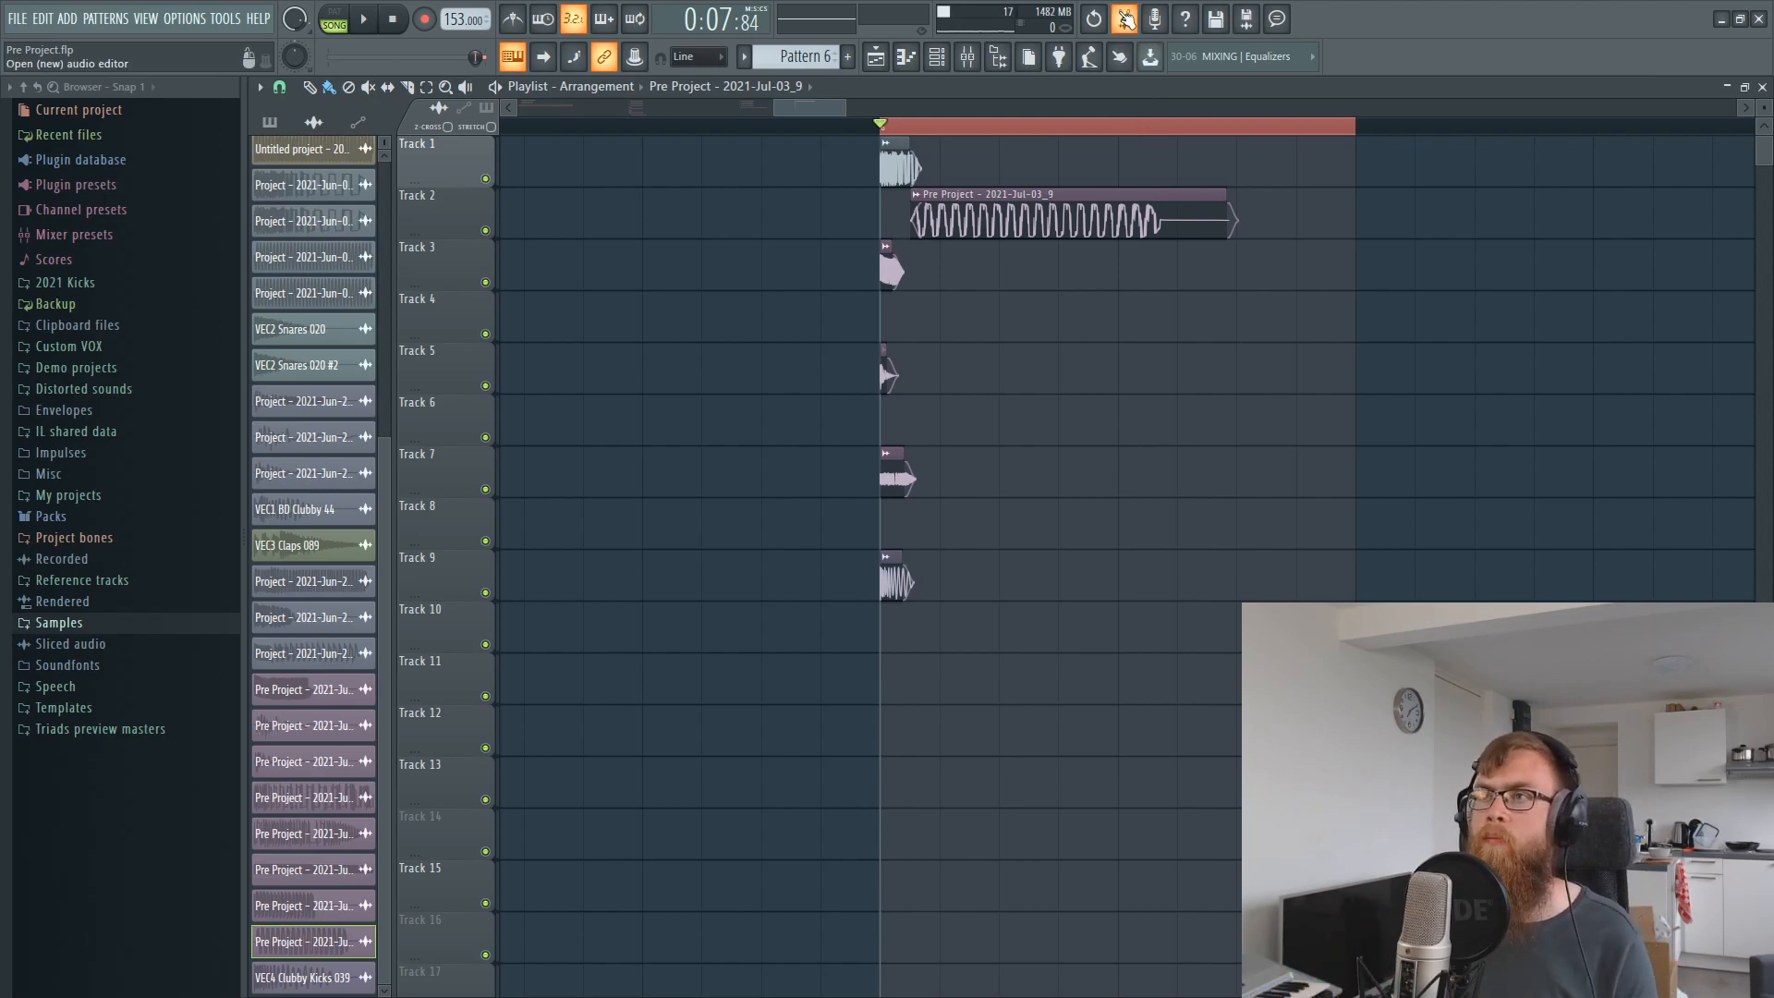
# Open the Edison audio editor on the Master track, armed to record on input.
pyautogui.click(1150, 58)
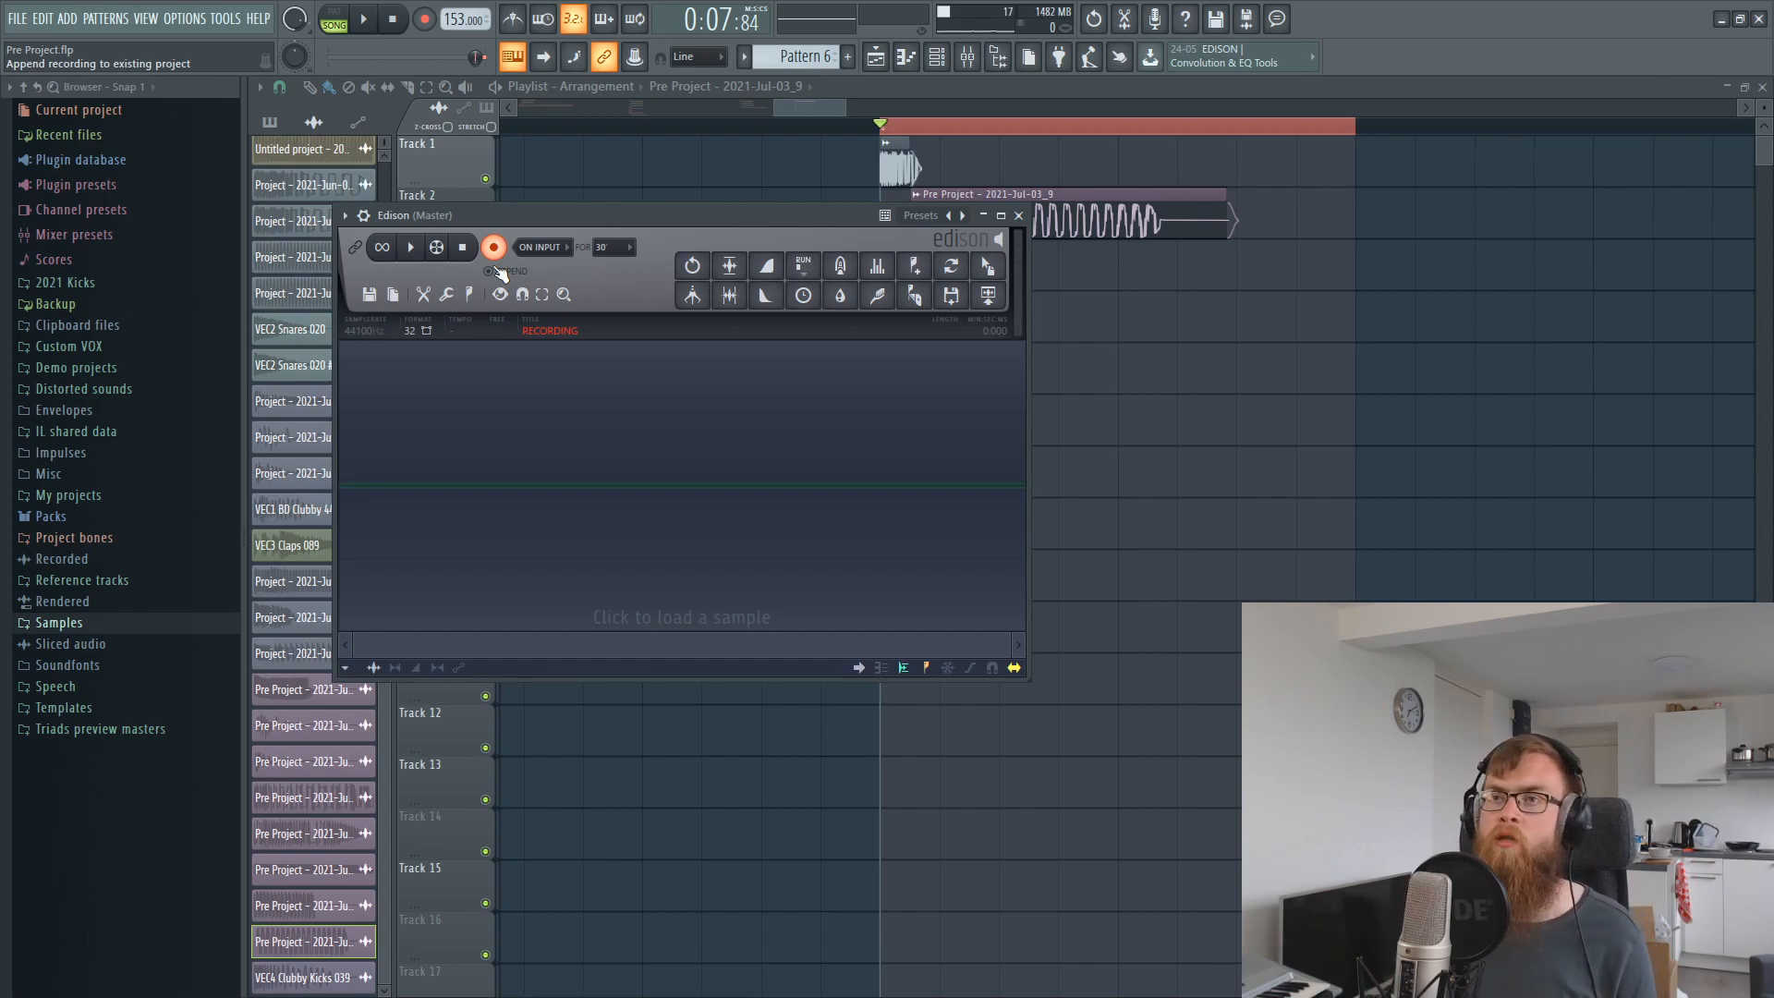
pyautogui.rightClick(466, 139)
pyautogui.click(1046, 104)
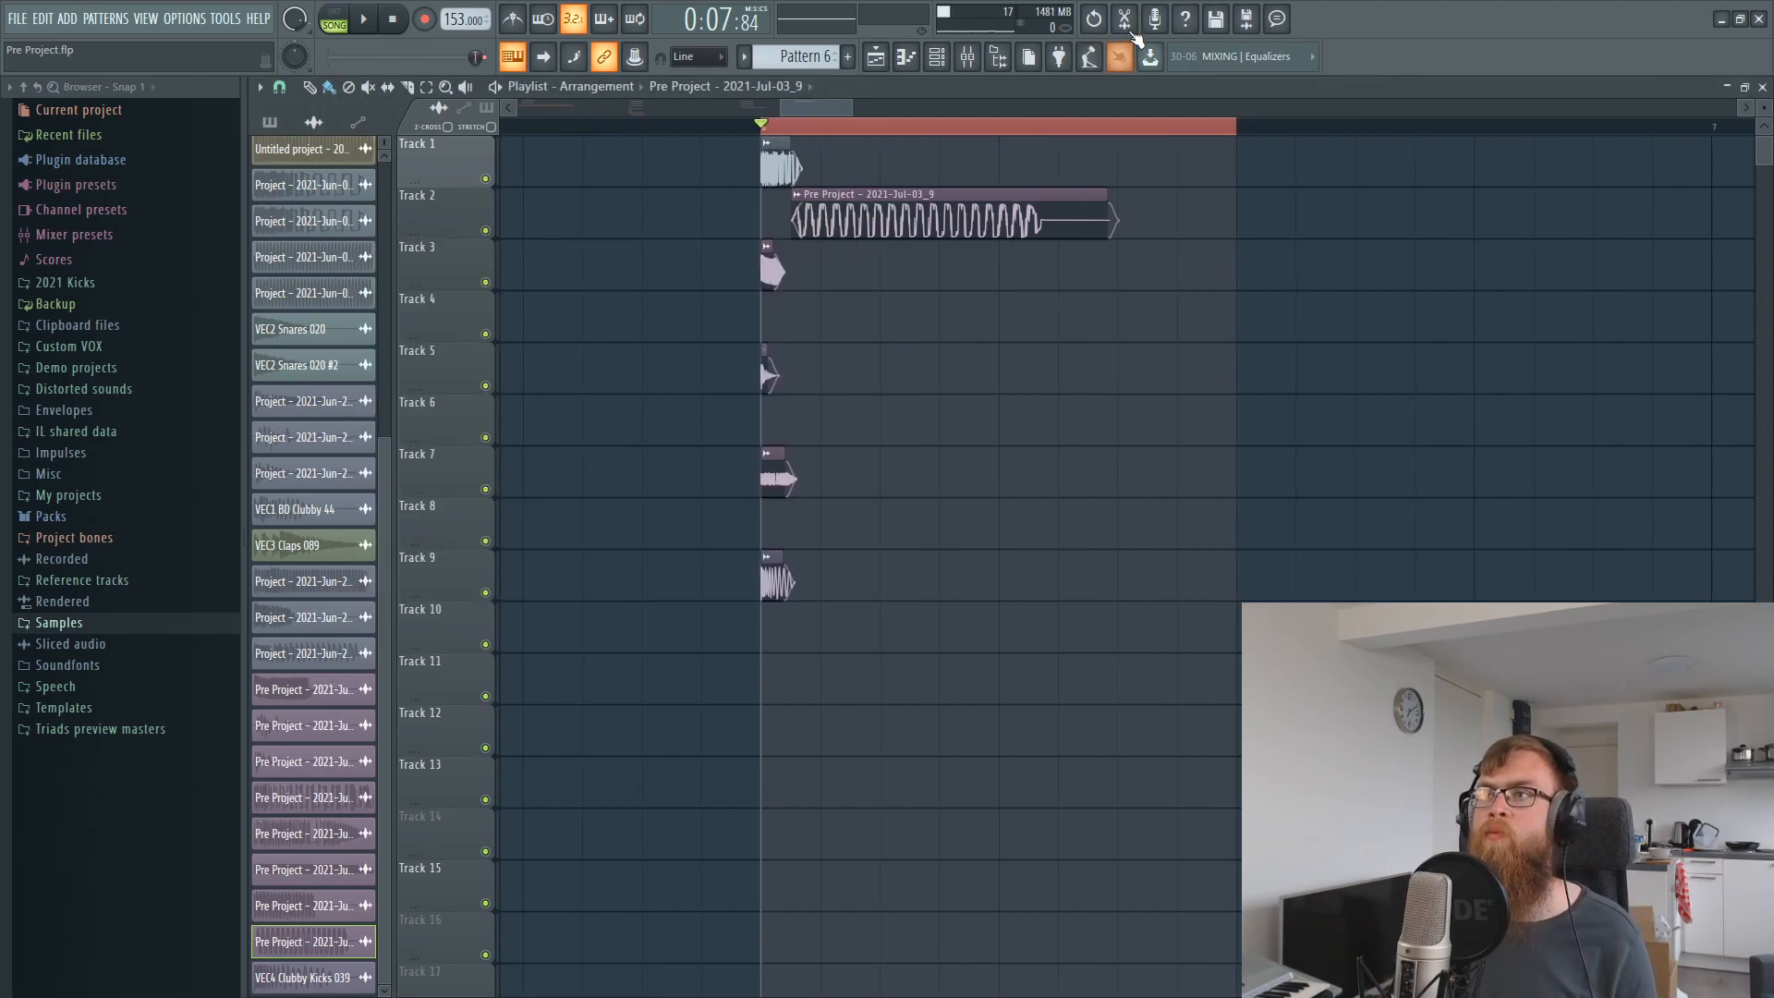
pyautogui.click(1124, 20)
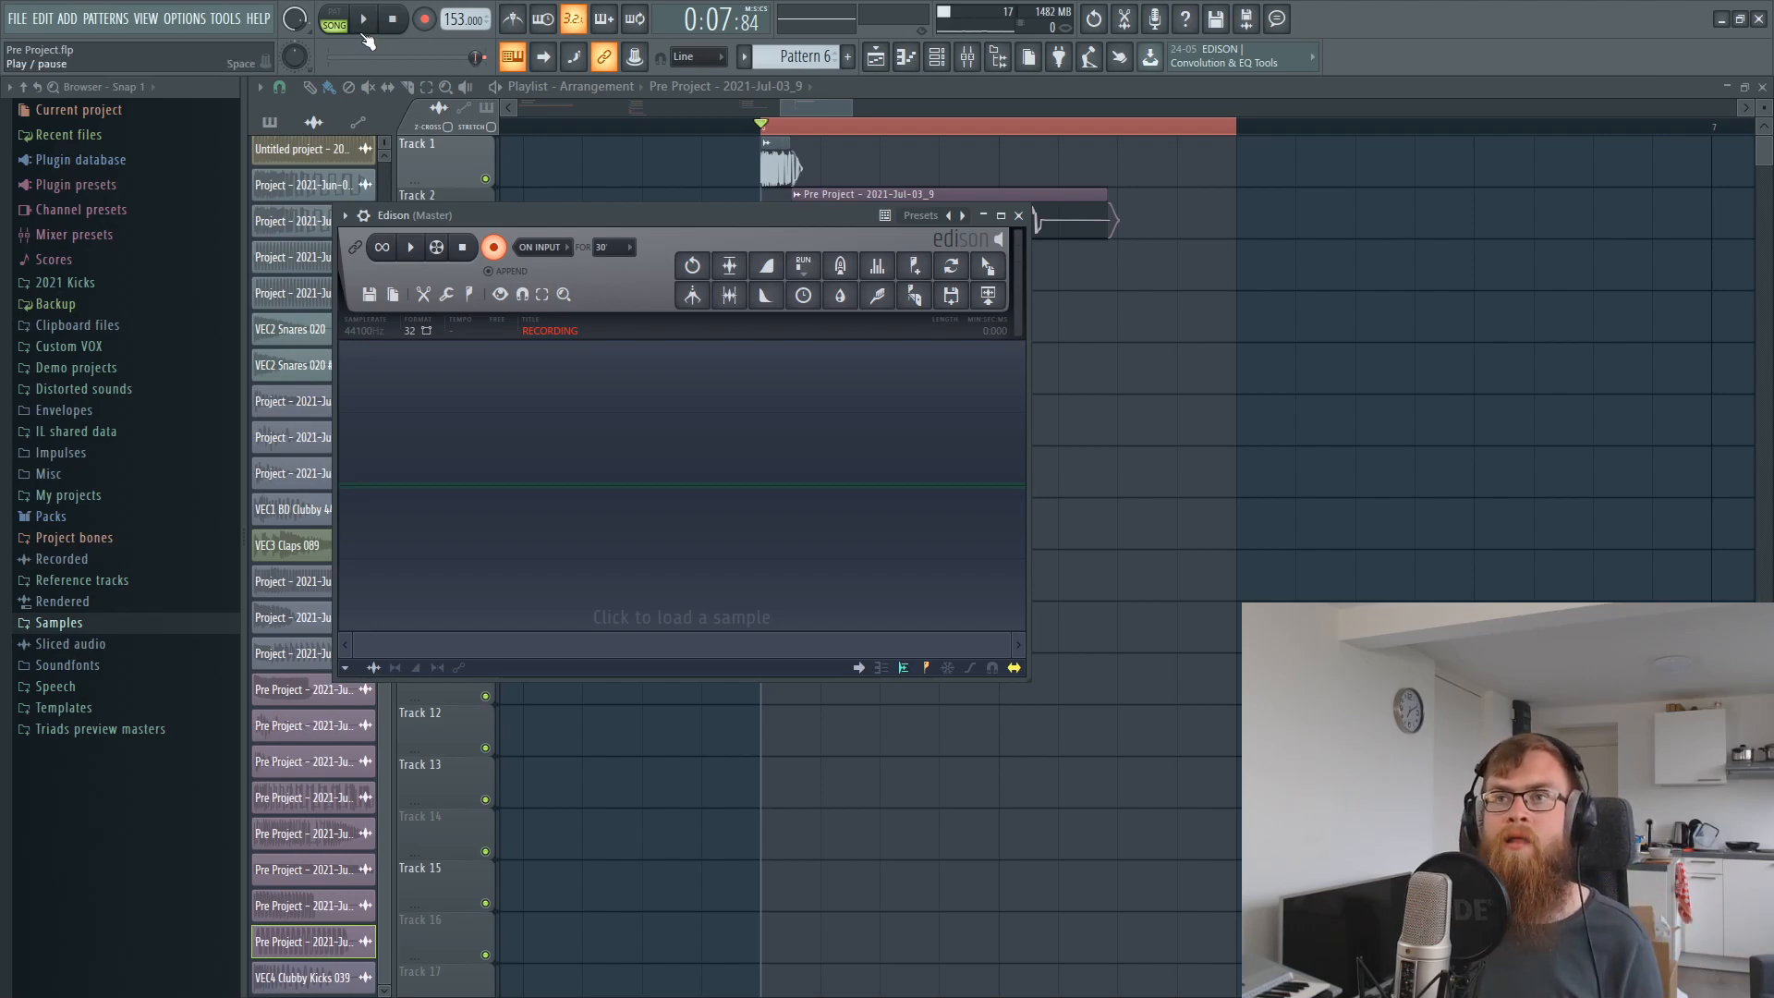
# Record the layered kick into Edison and examine the waveform where the attack runs into the tail.
pyautogui.click(364, 28)
pyautogui.press('space')
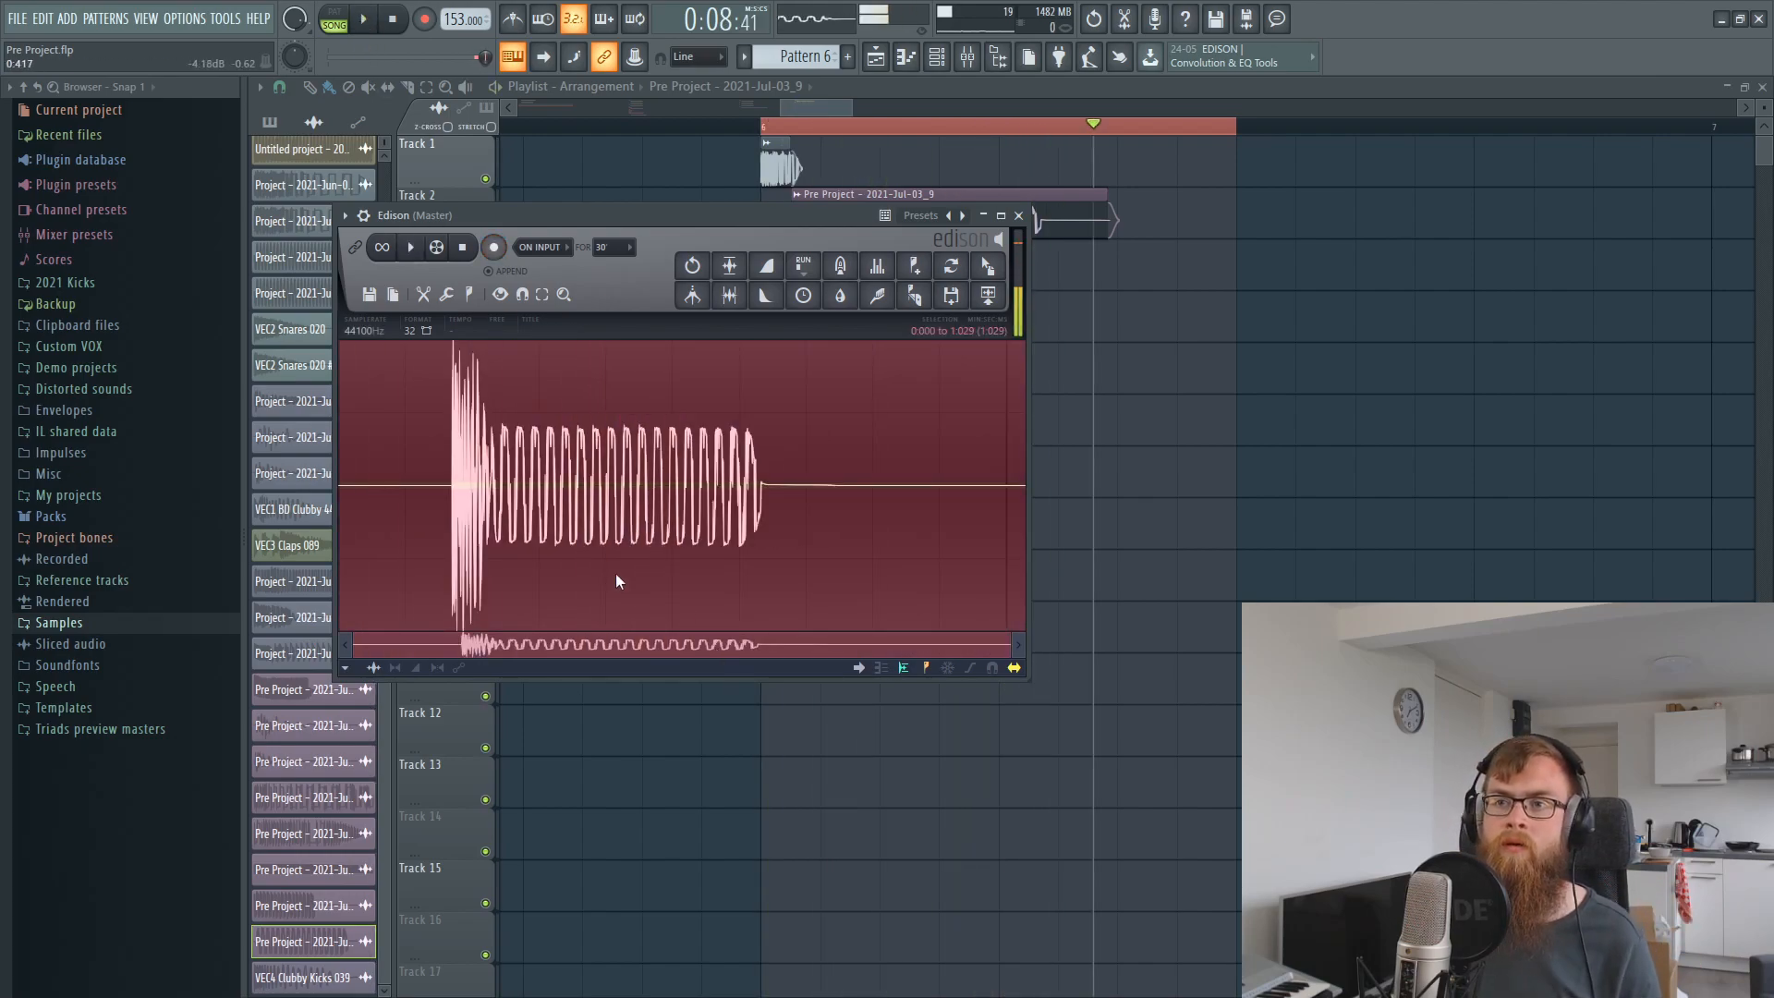
pyautogui.moveTo(450, 498); pyautogui.dragTo(512, 512)
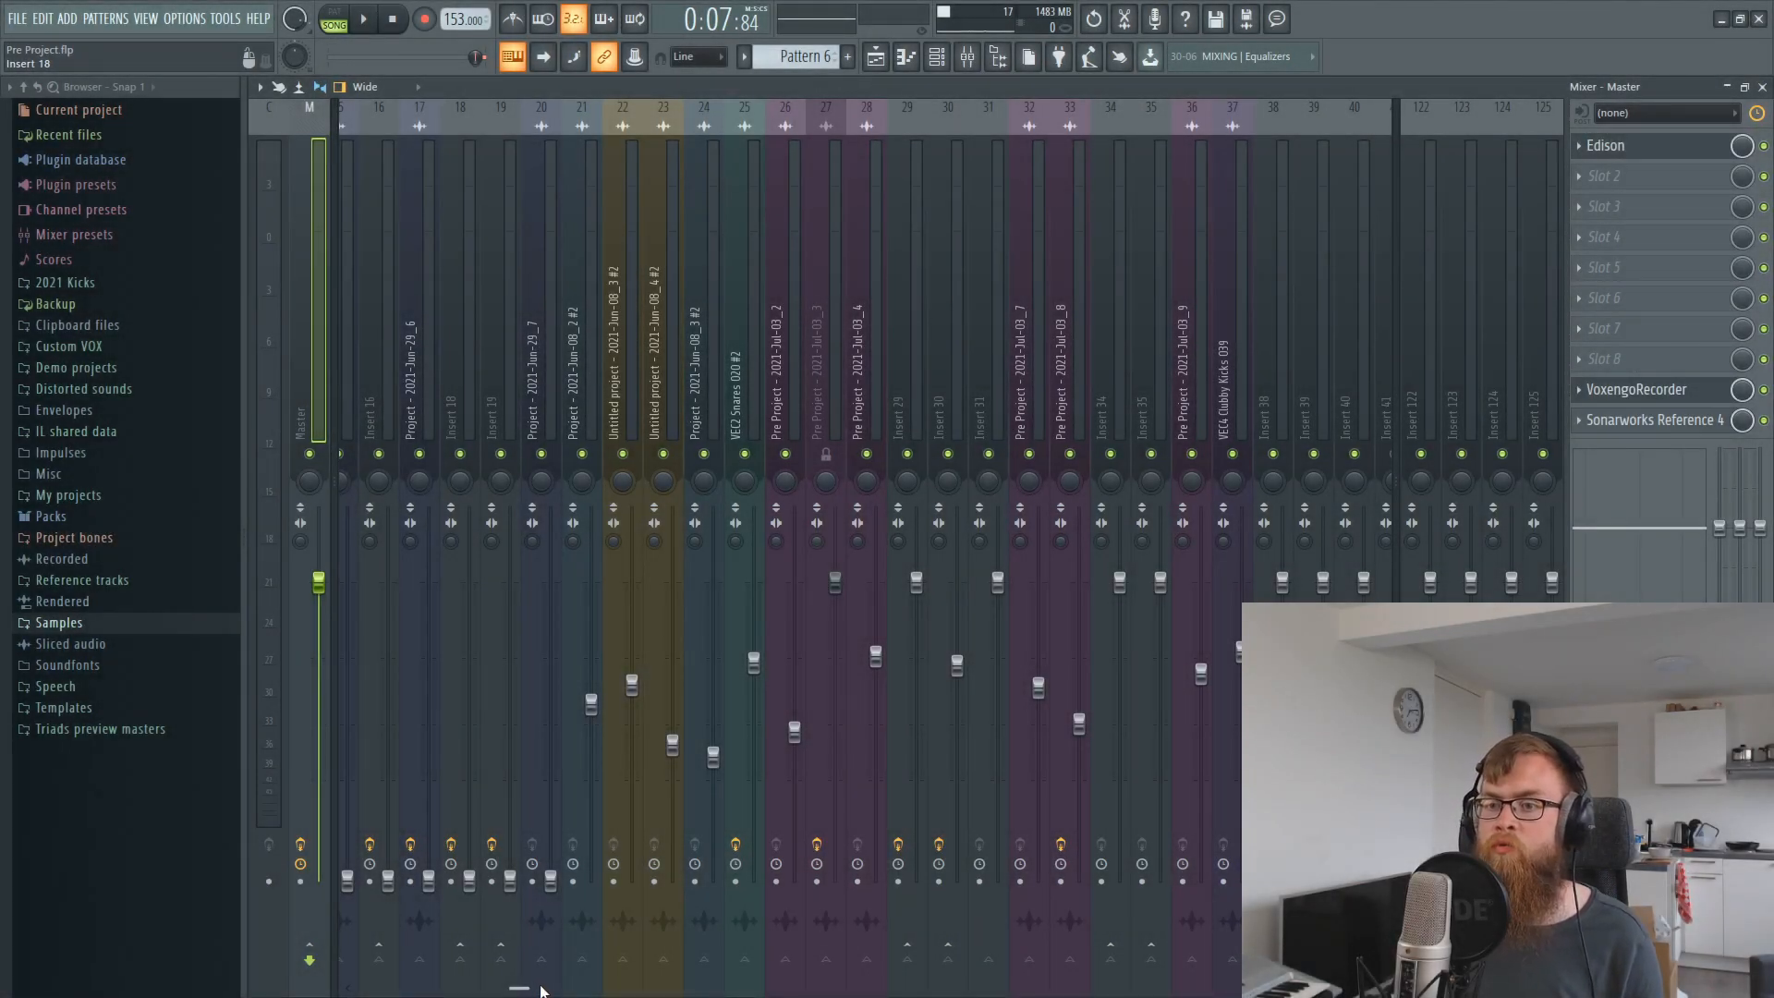
# Find the Pre Project - 2021-Jul-03_9 mixer track and audition the kick while toggling that track's mute.
pyautogui.moveTo(540, 991); pyautogui.dragTo(687, 990)
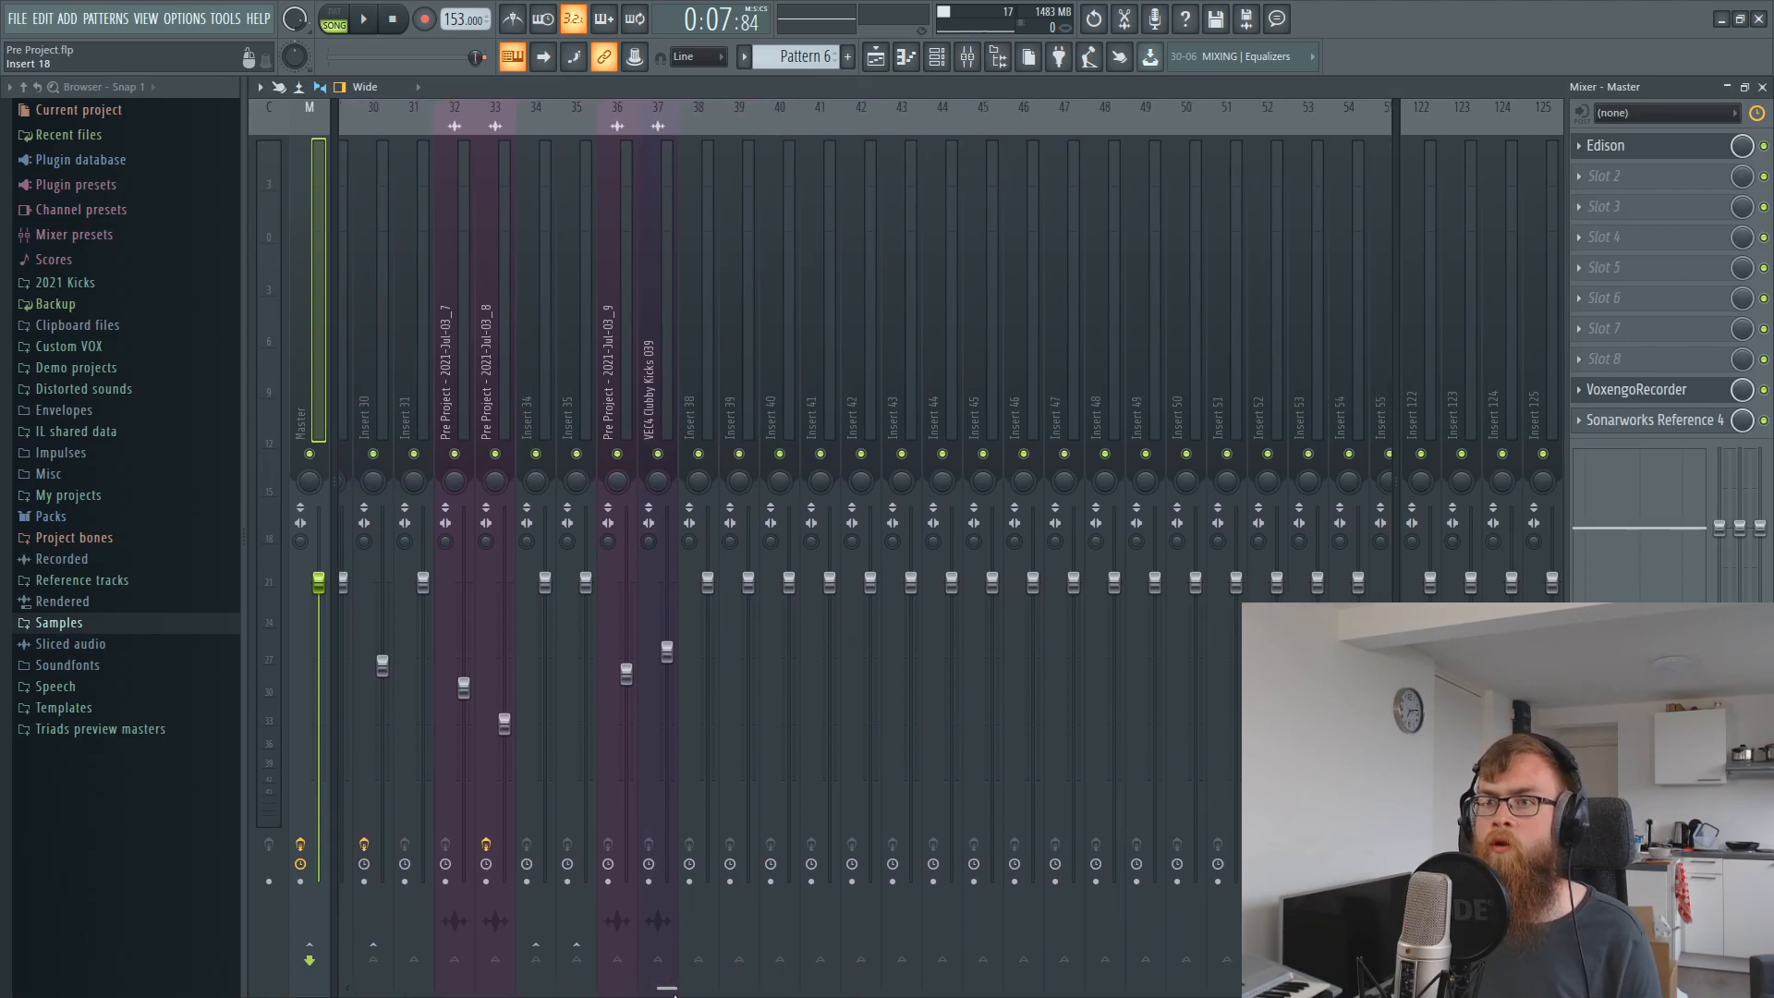
pyautogui.click(619, 420)
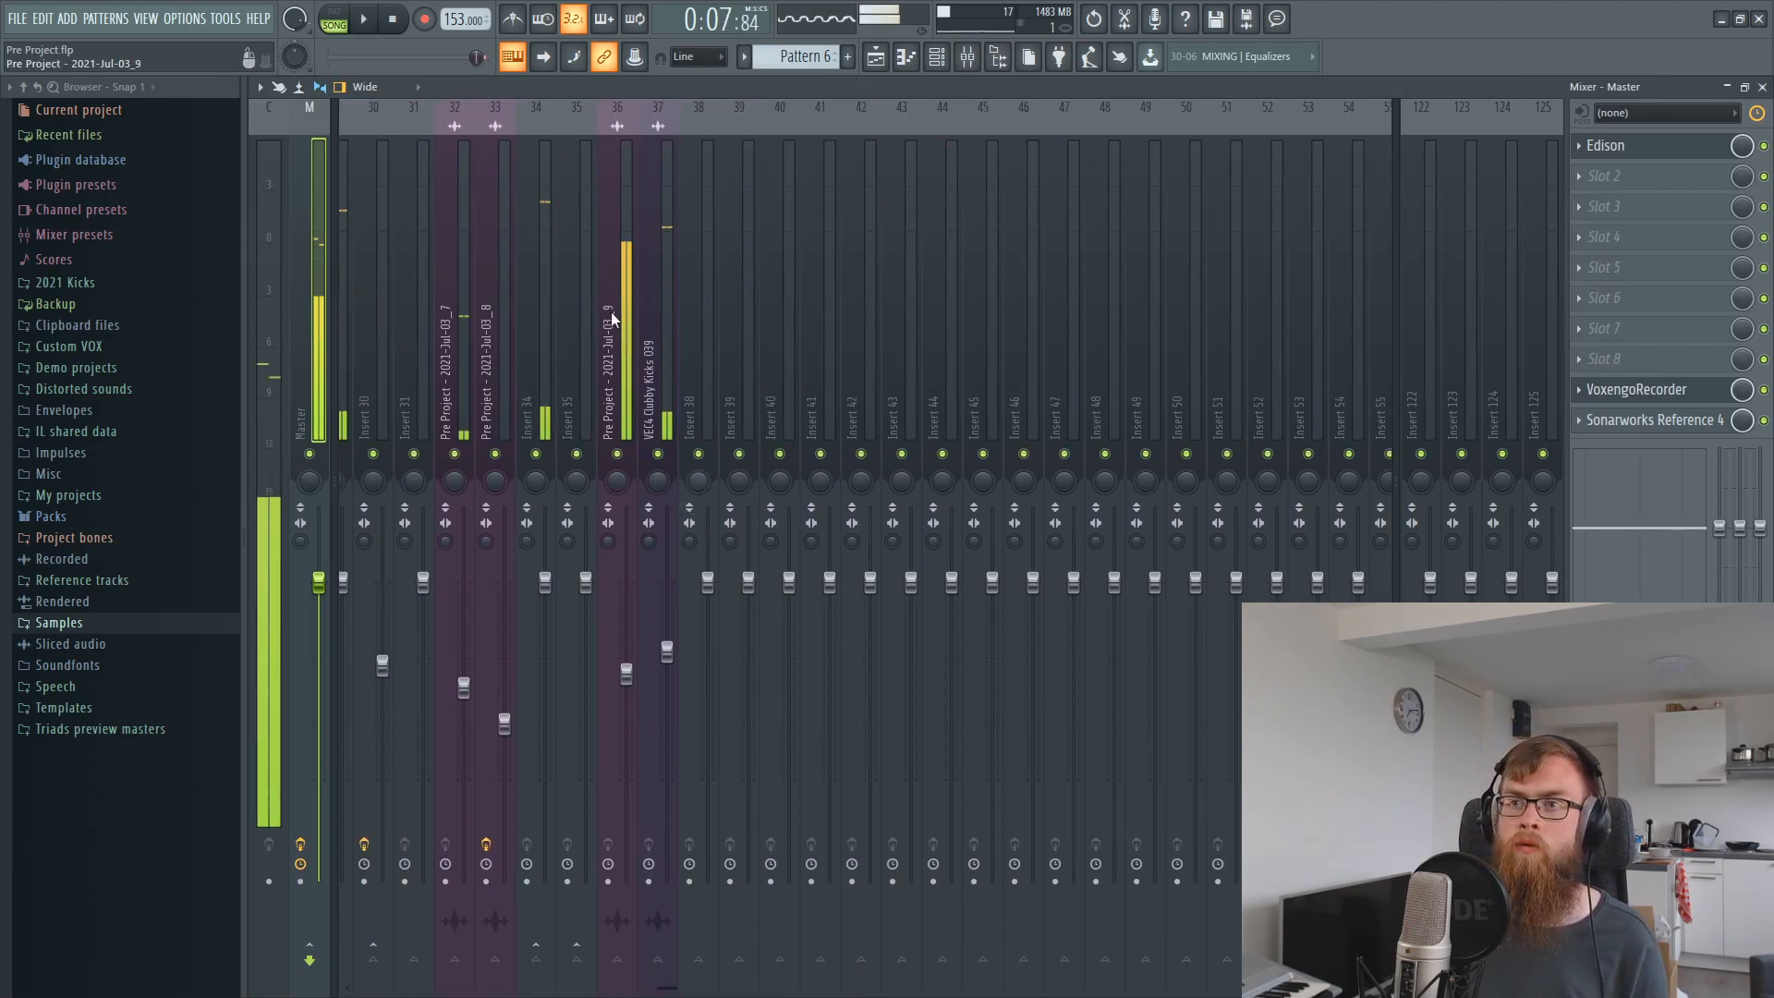
pyautogui.click(617, 455)
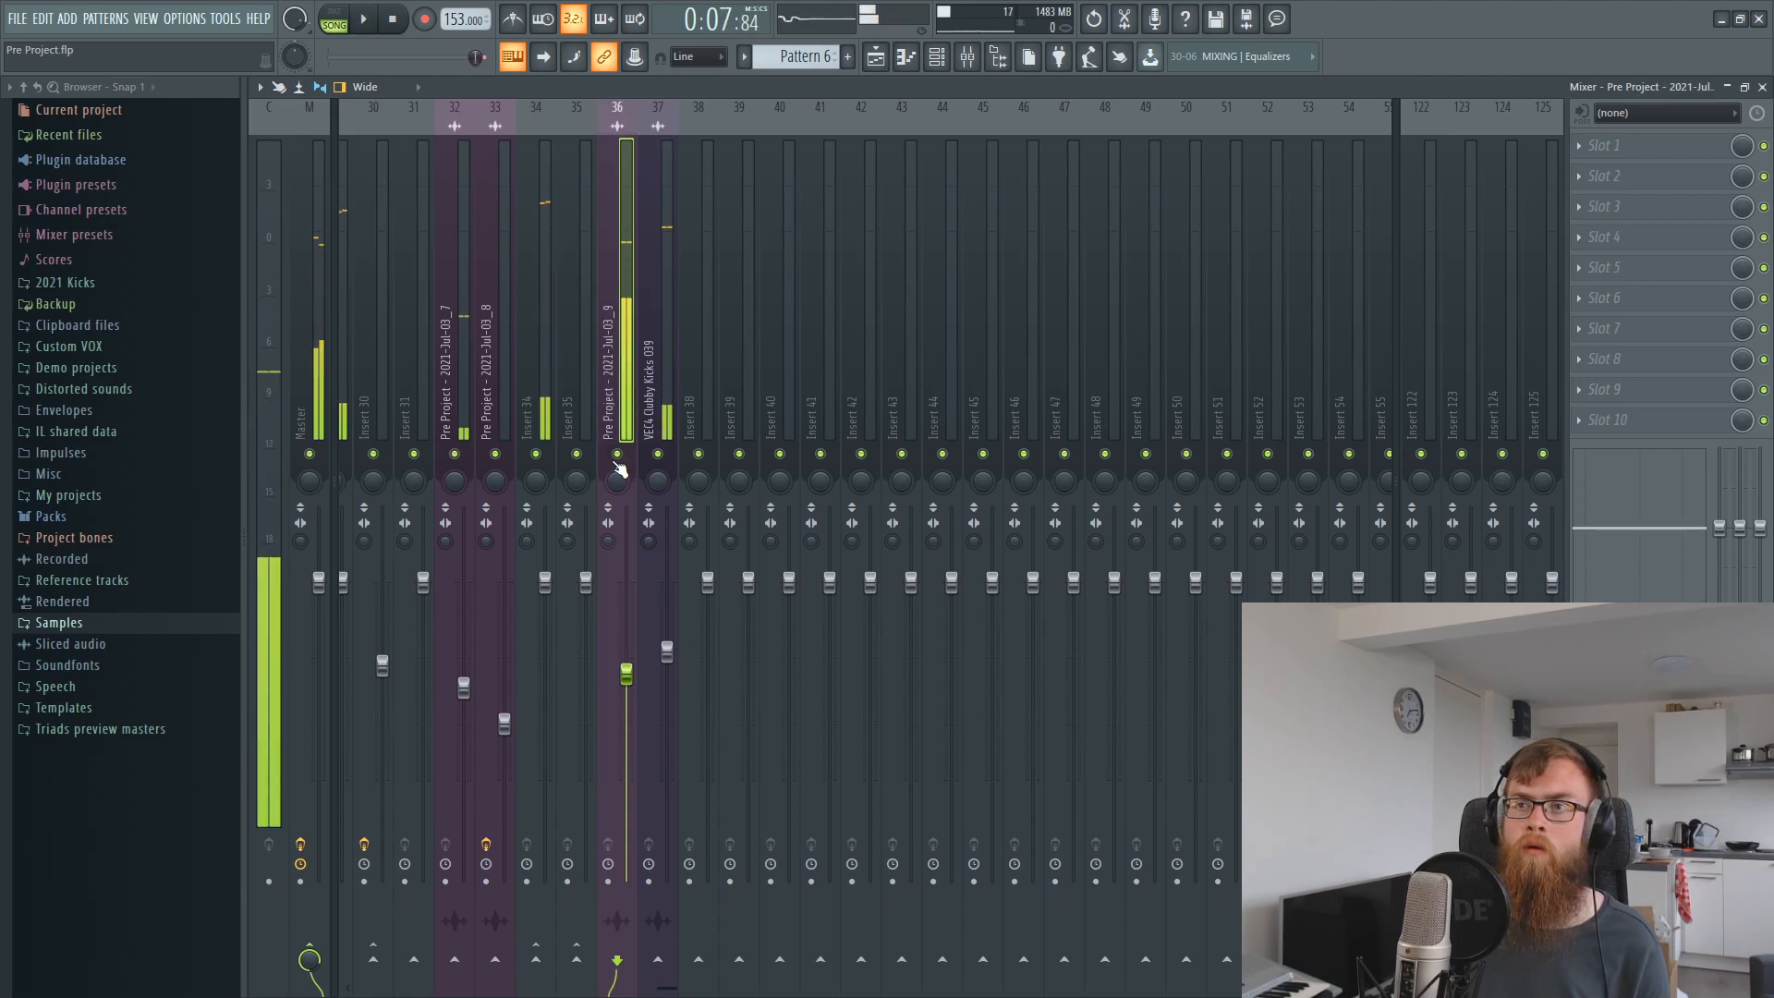
pyautogui.click(617, 455)
pyautogui.press('space')
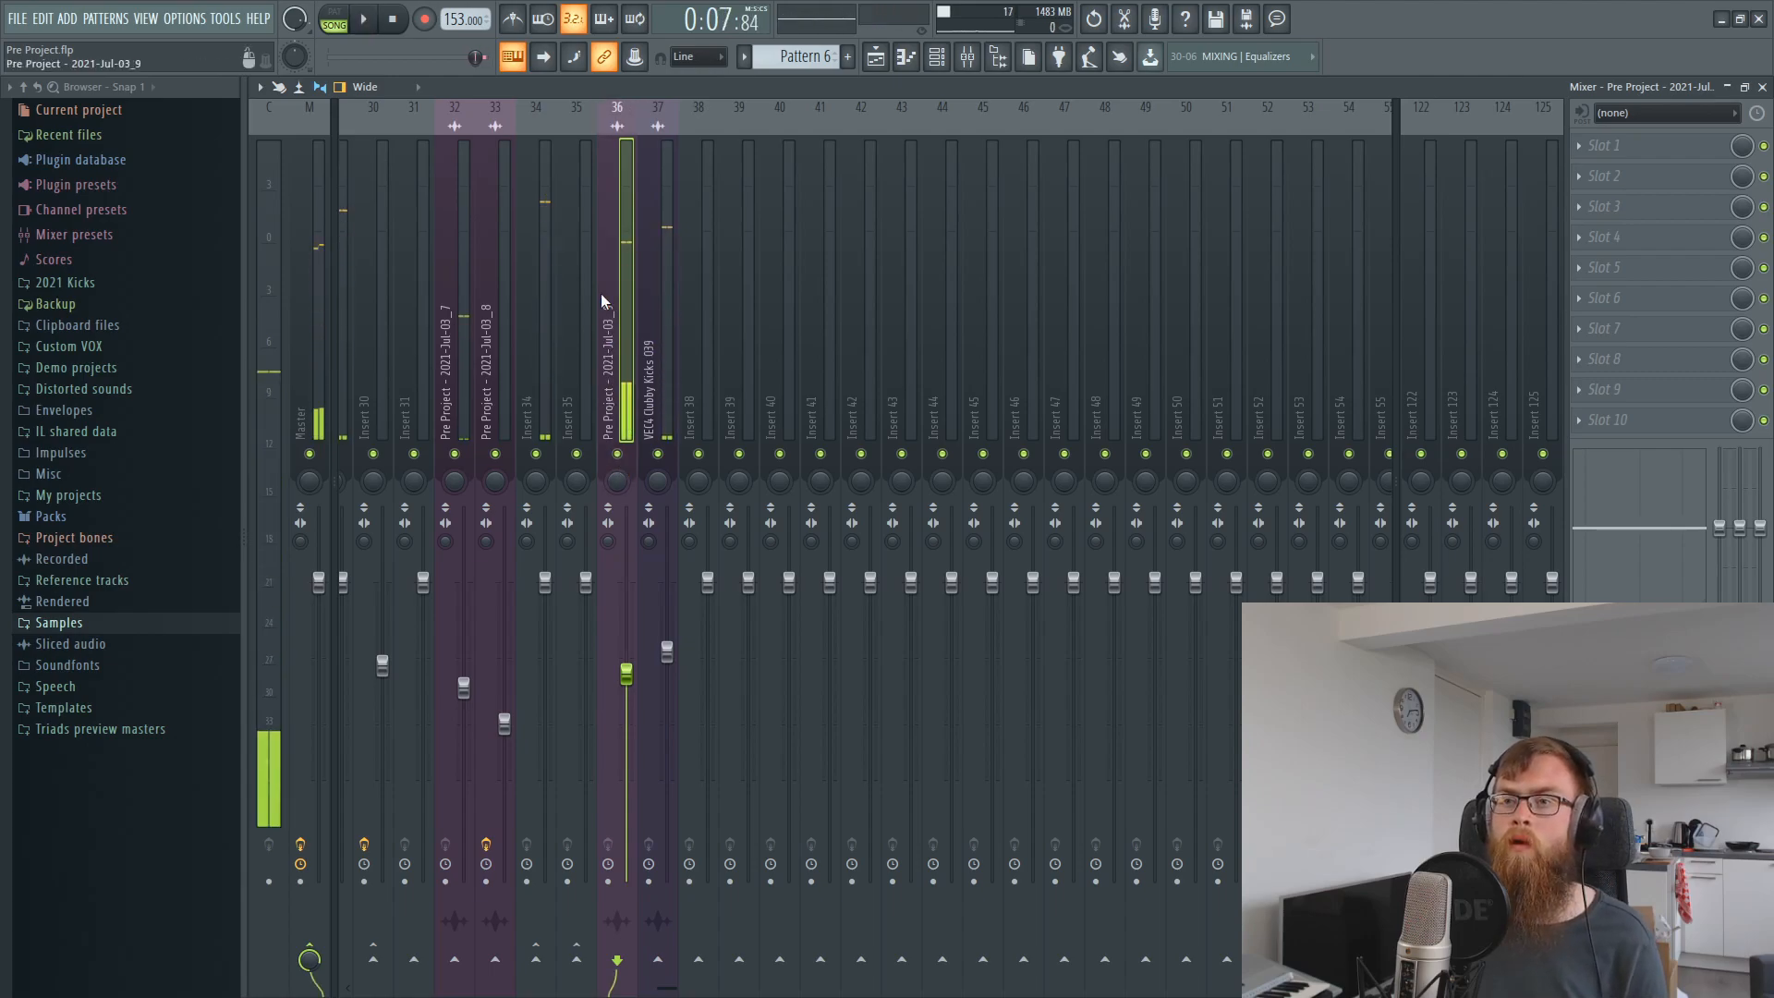
# Route the VEC4 Clubby Kicks 039 mixer track only to Insert 34.
pyautogui.click(549, 316)
pyautogui.click(656, 365)
pyautogui.click(547, 353)
pyautogui.click(647, 370)
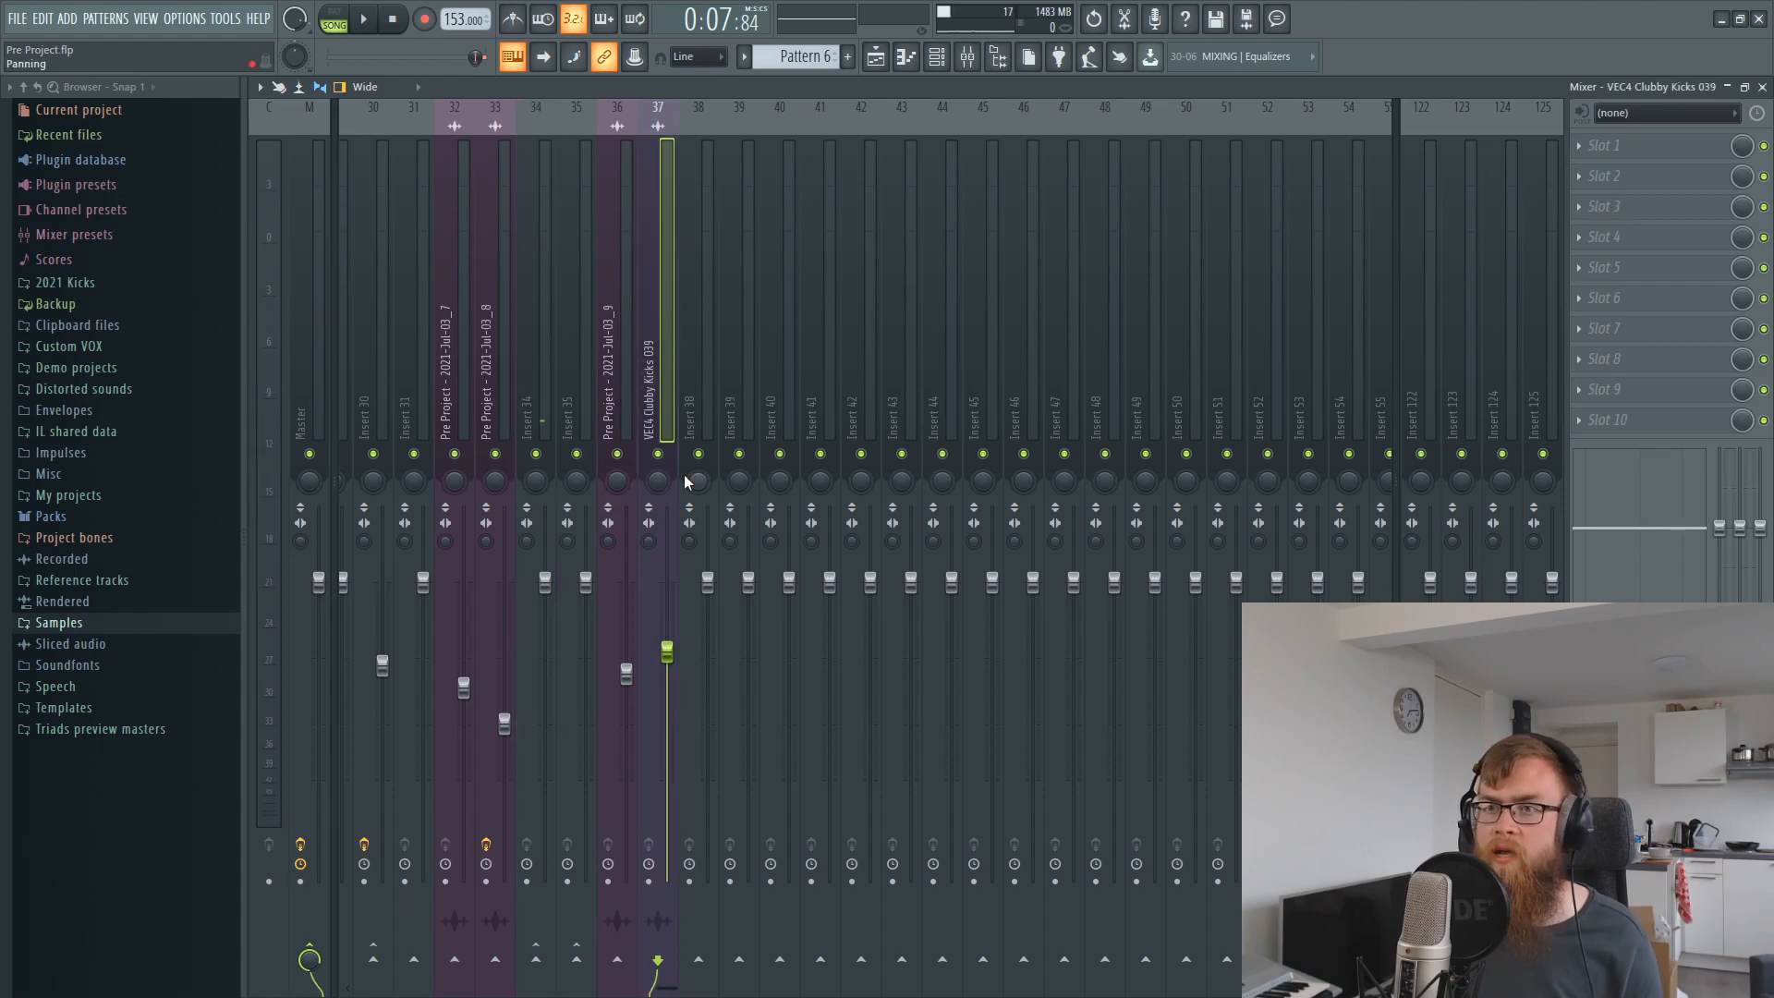
pyautogui.rightClick(544, 979)
pyautogui.click(521, 273)
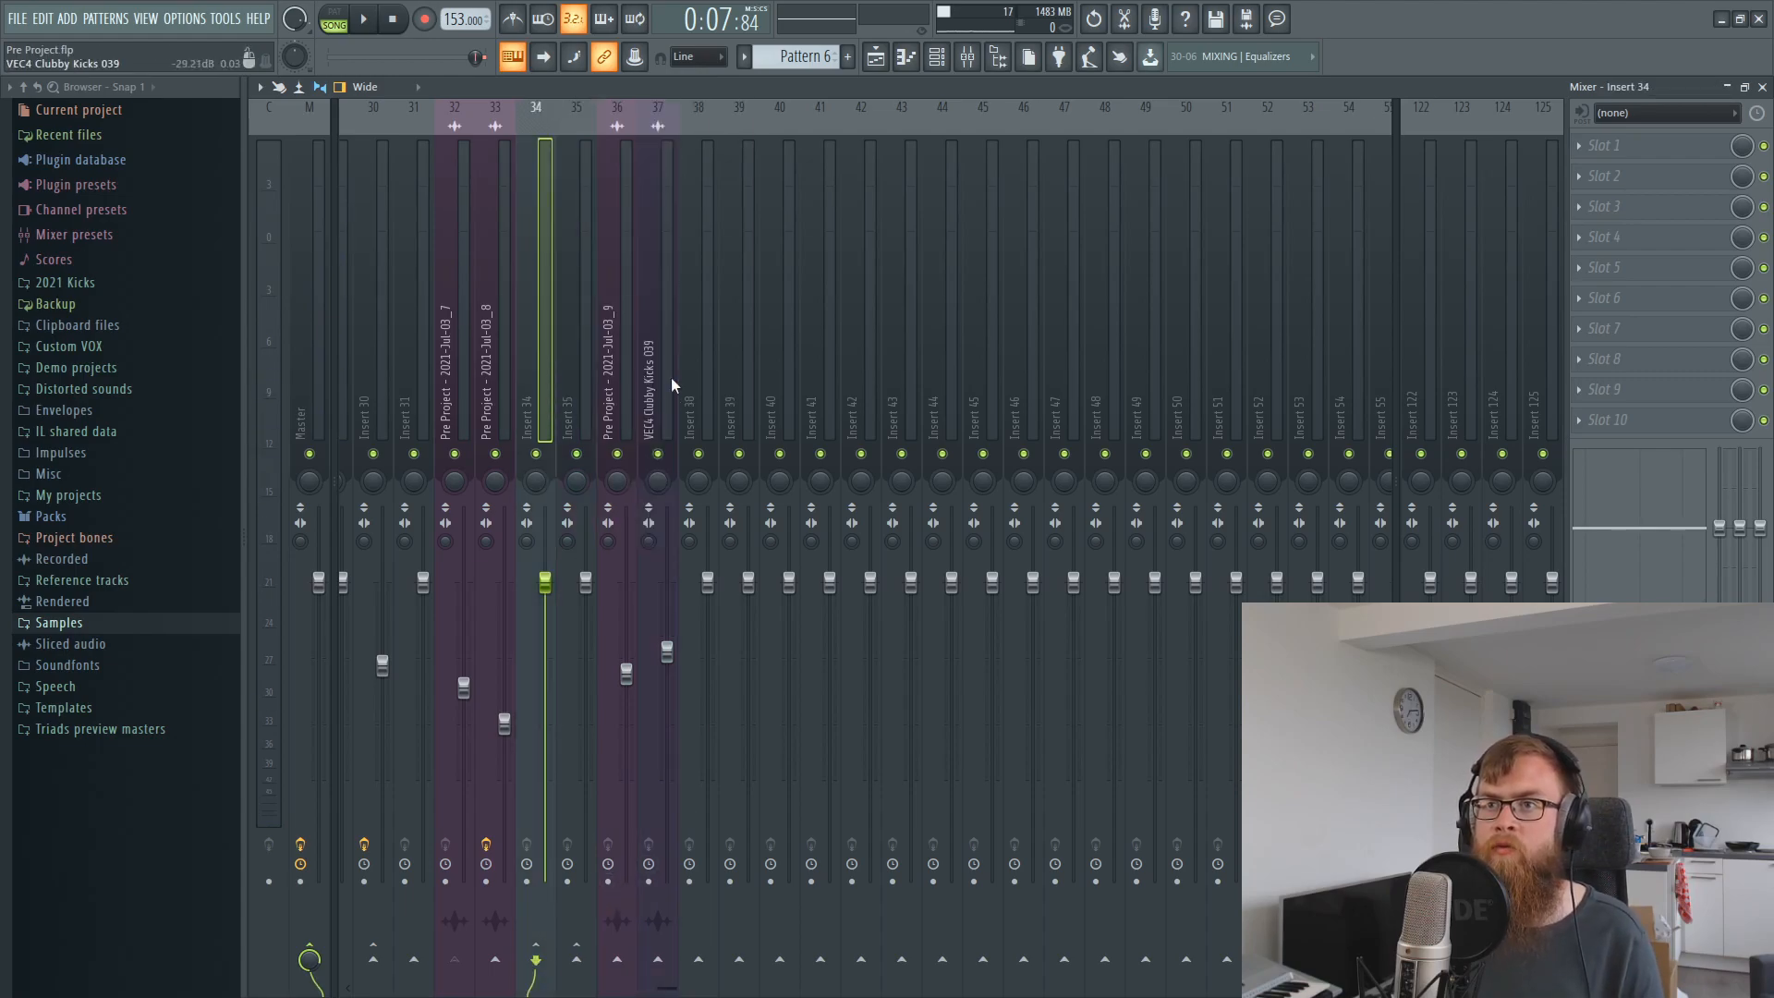
pyautogui.click(671, 385)
pyautogui.rightClick(536, 959)
pyautogui.click(605, 928)
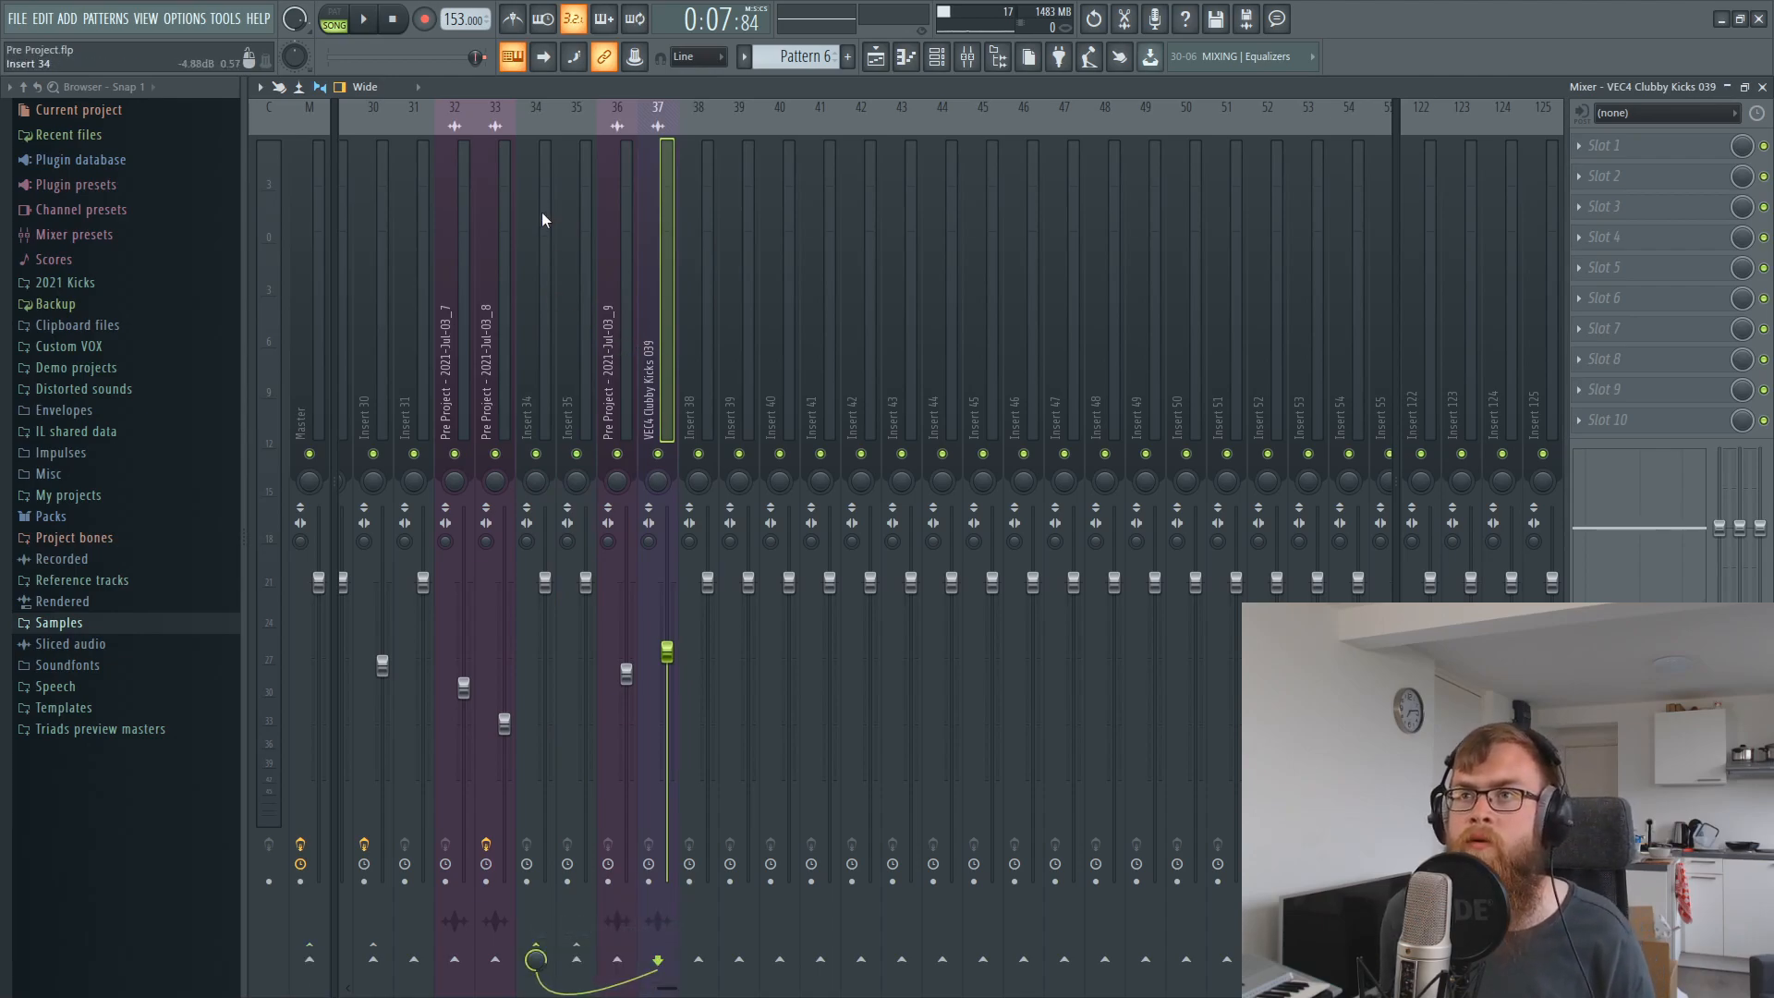
# Play the layered kick several times and check the mixer levels with the new routing.
pyautogui.press('space')
pyautogui.press('space')
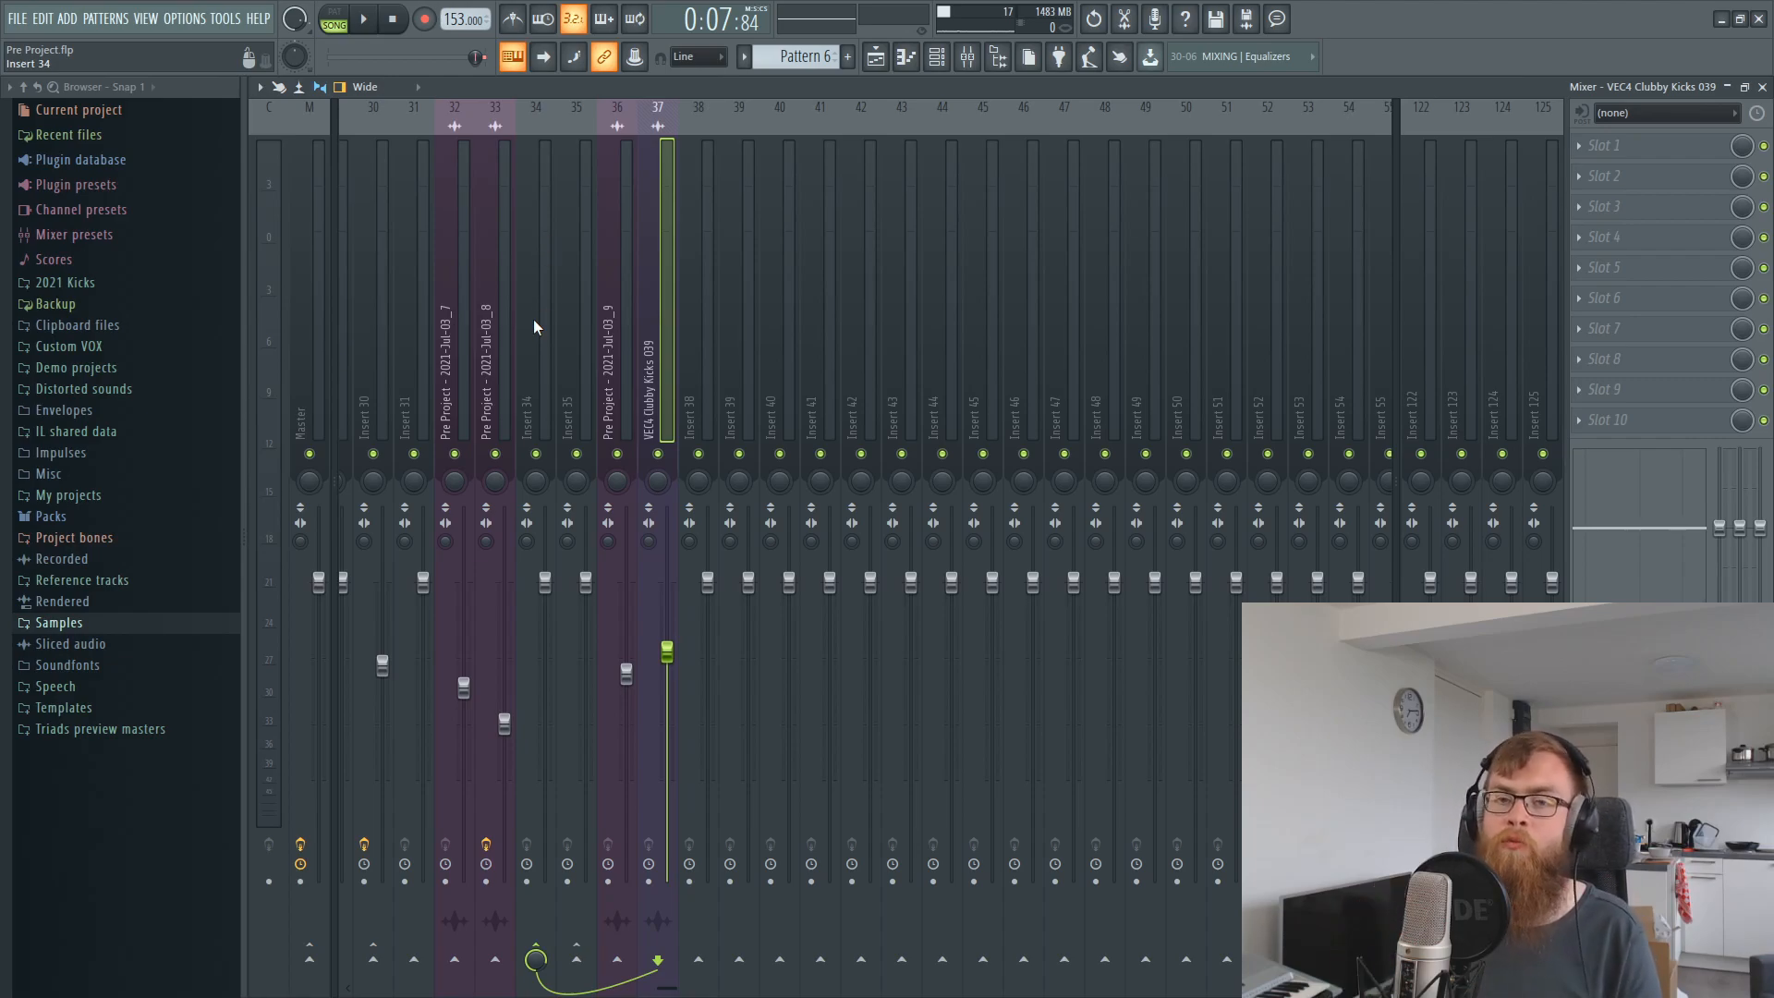
pyautogui.press('space')
pyautogui.press('space')
pyautogui.press('space')
pyautogui.press('space')
pyautogui.press('space')
pyautogui.press('space')
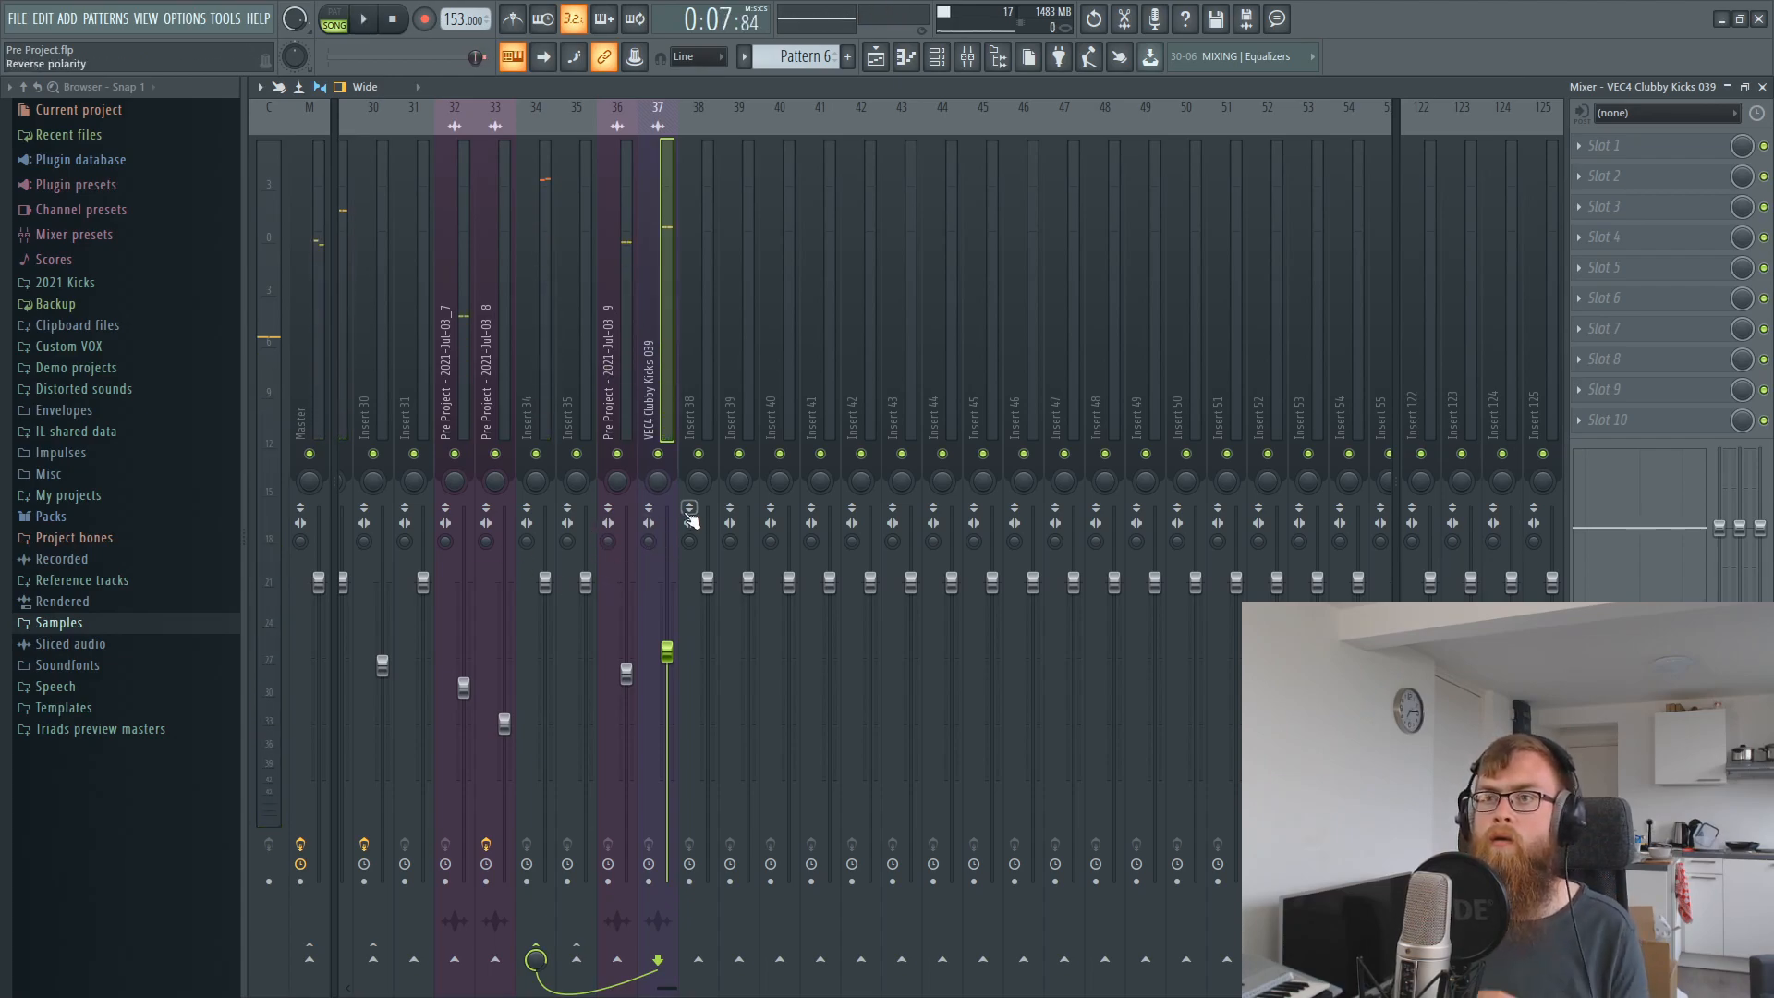
# Try raising the Pre Project - 2021-Jul-03_9 mixer volume close to the level of the Insert 34 fader, and audition the kick.
pyautogui.click(621, 412)
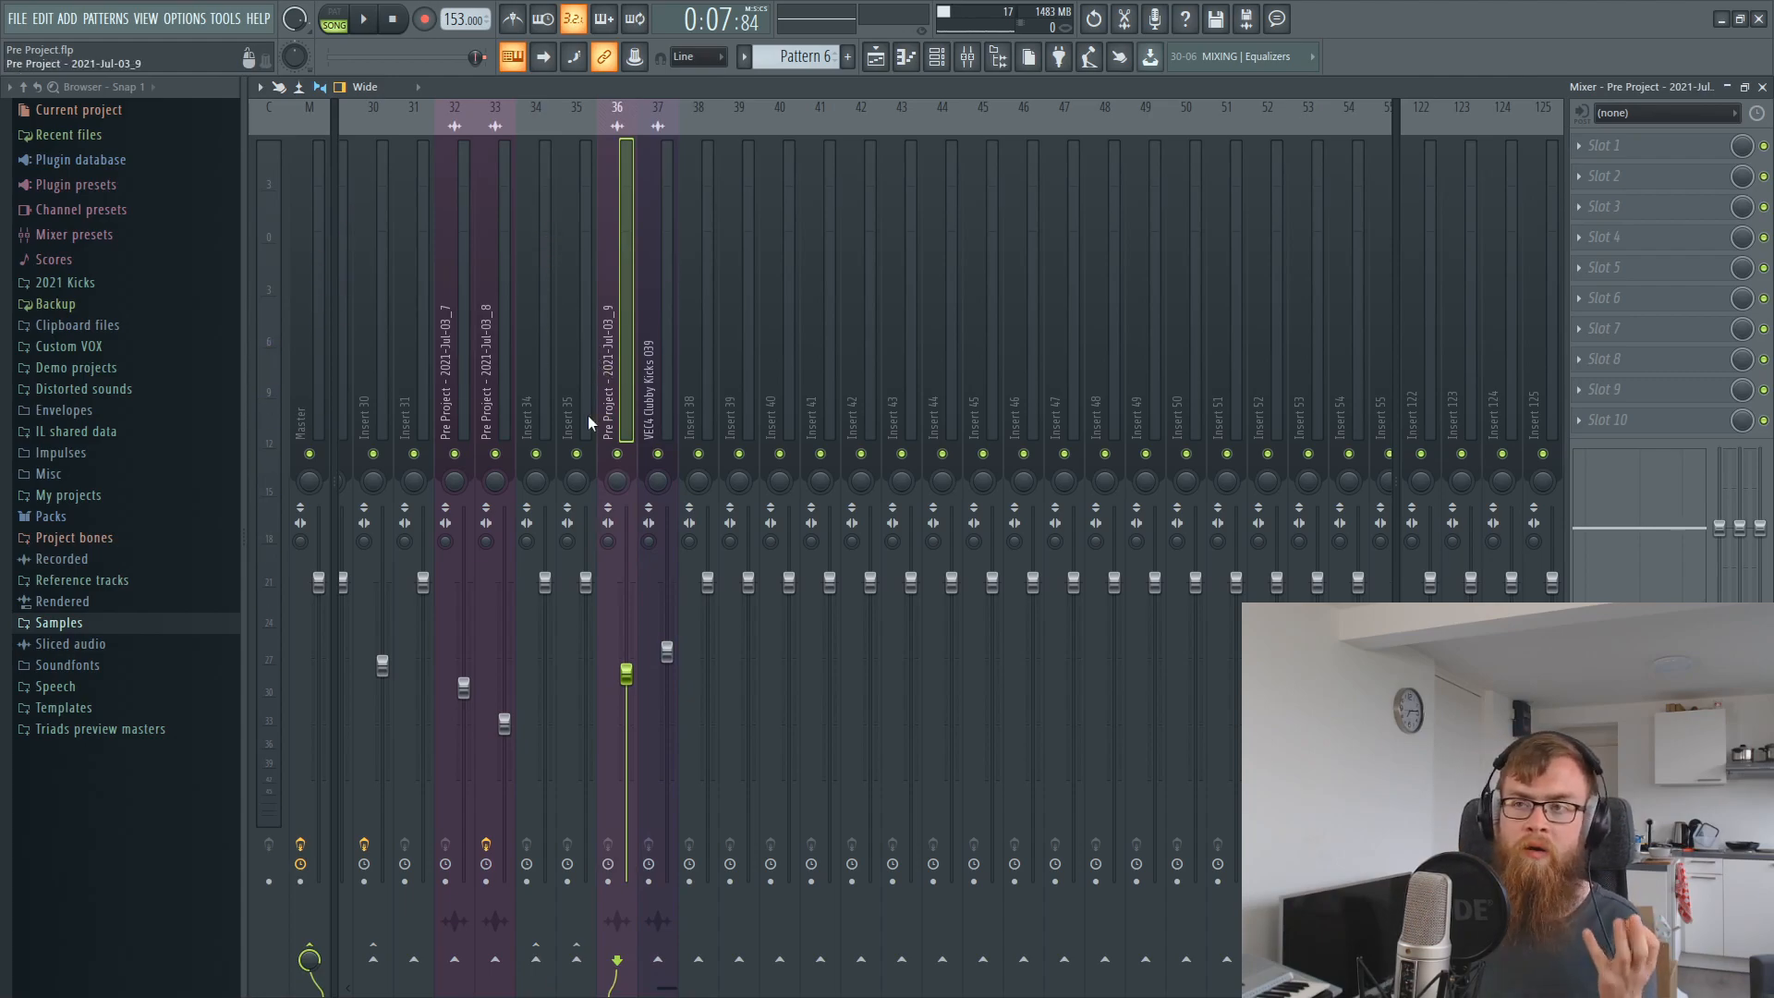
pyautogui.moveTo(628, 679); pyautogui.dragTo(628, 607)
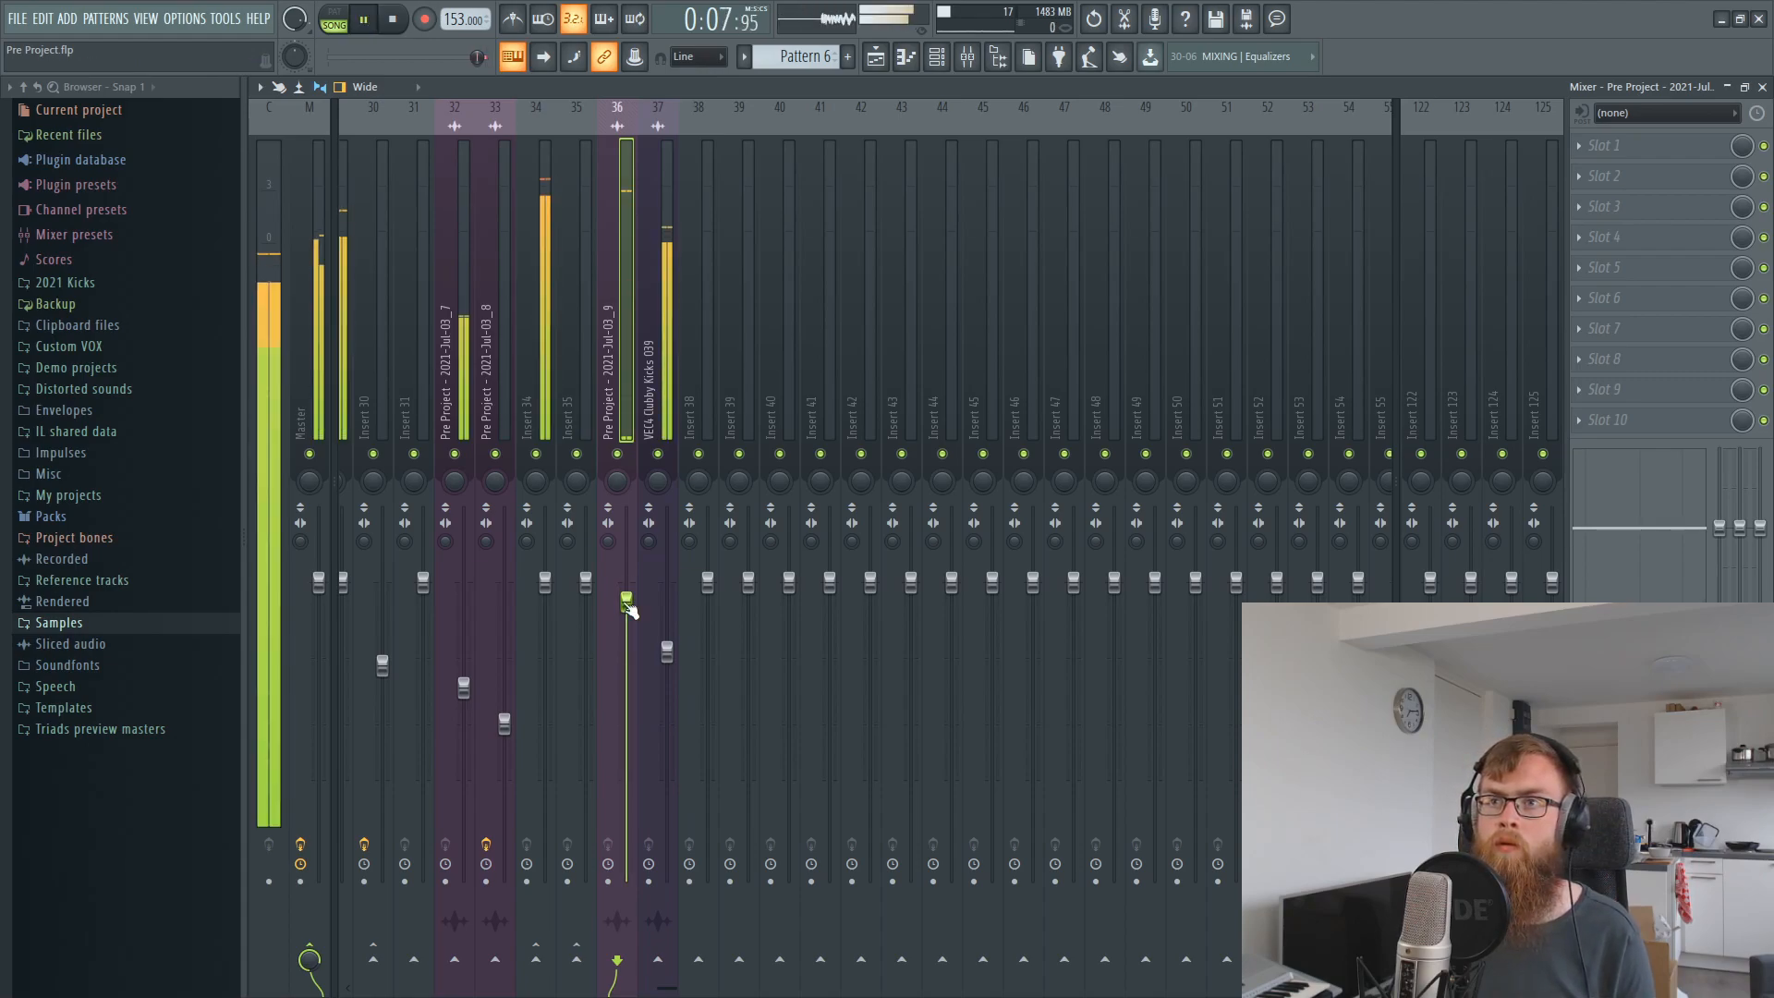
pyautogui.press('space')
pyautogui.press('space')
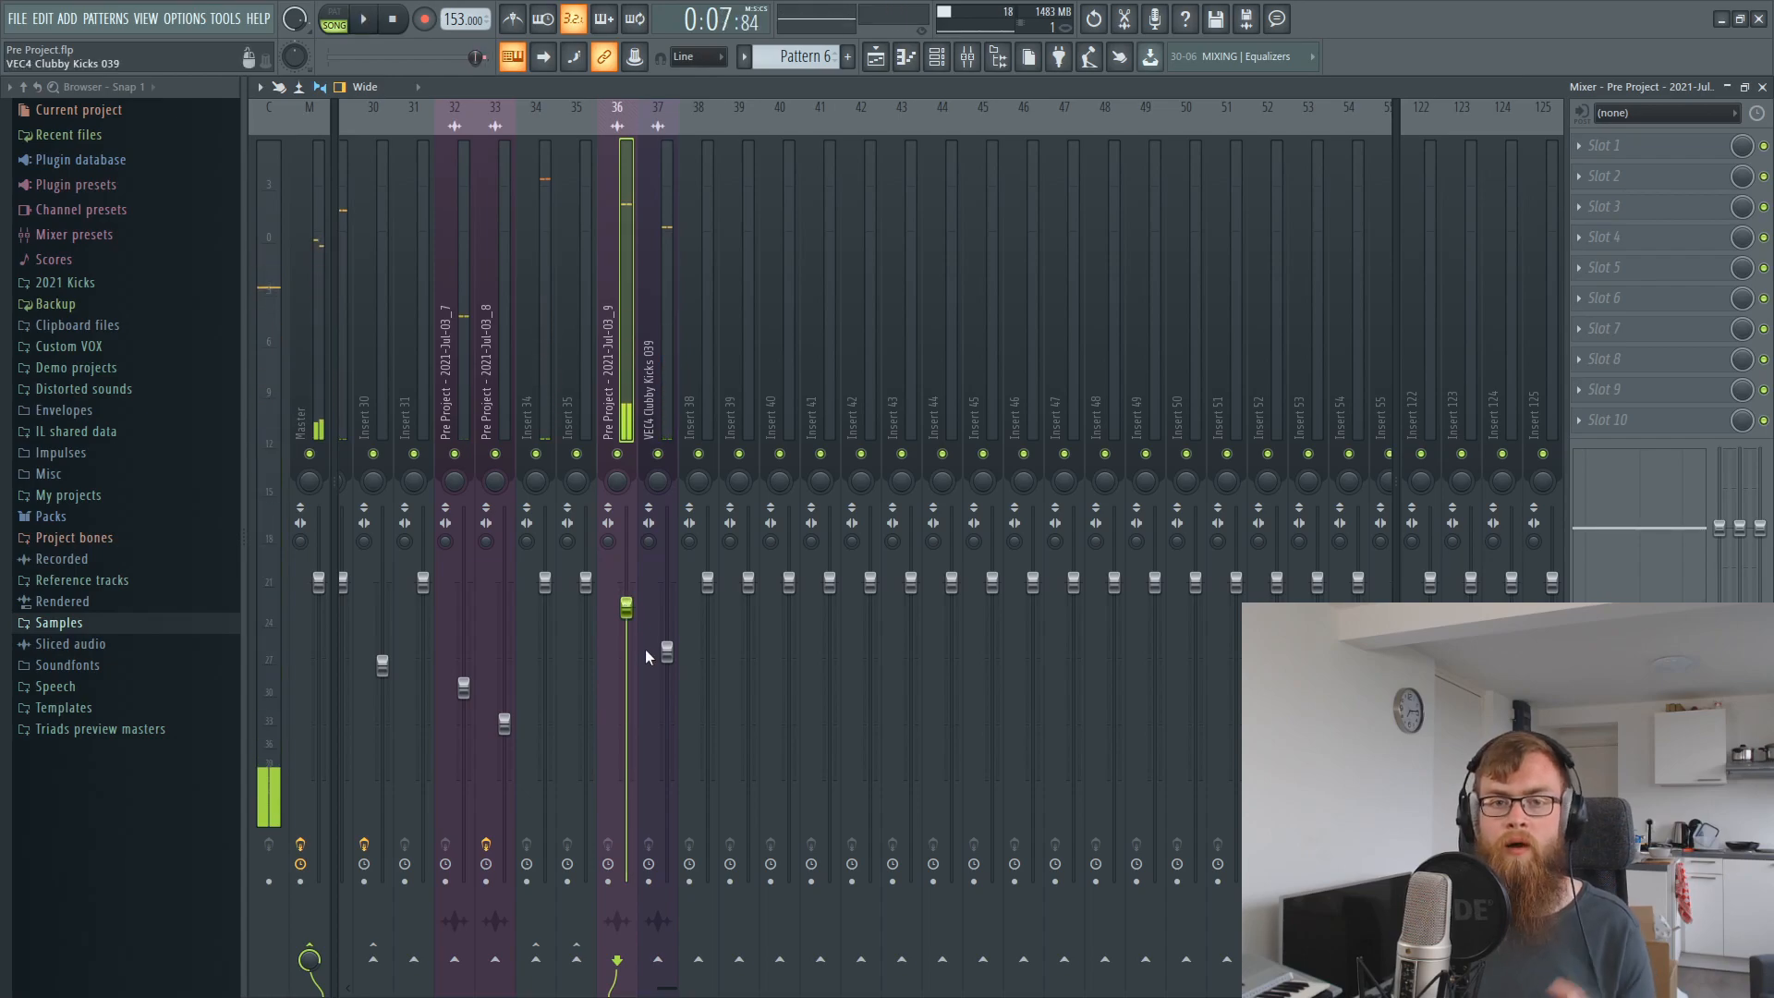
pyautogui.click(539, 181)
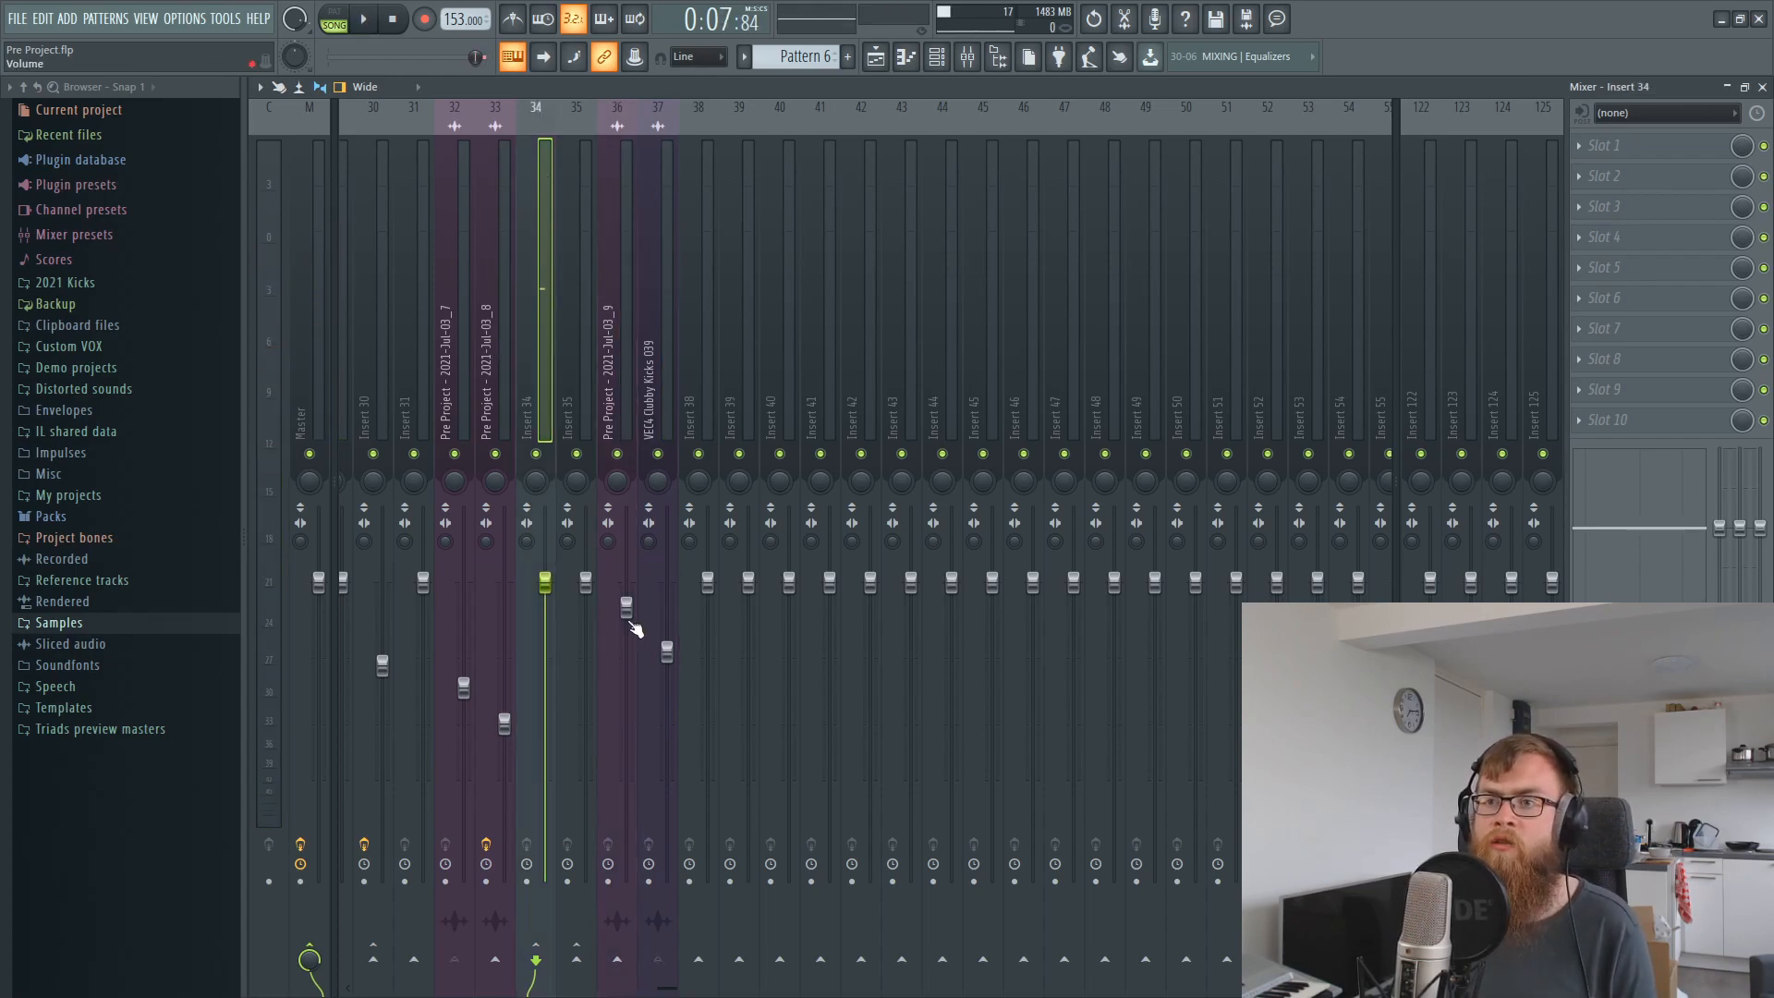
pyautogui.moveTo(631, 625); pyautogui.dragTo(636, 592)
pyautogui.press('space')
pyautogui.press('space')
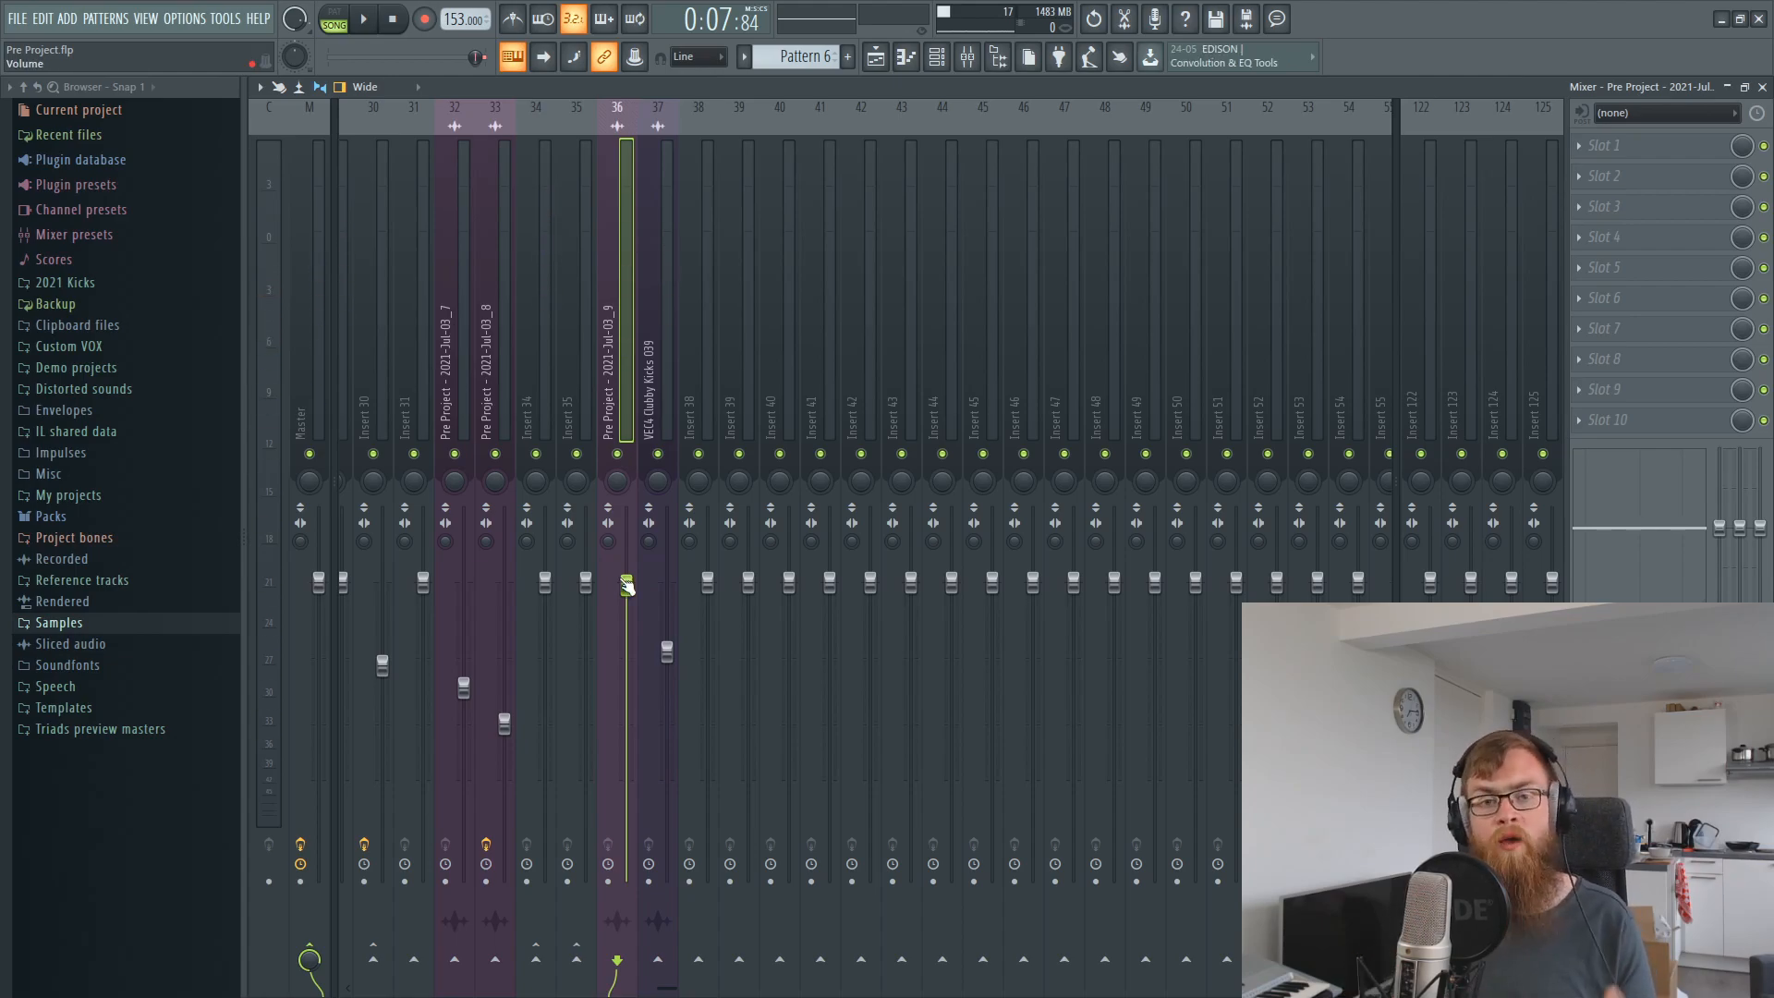
# Try a lower volume on the Pre Project - 2021-Jul-03_9 mixer track, auditioning the kick between adjustments.
pyautogui.moveTo(626, 585); pyautogui.dragTo(626, 617)
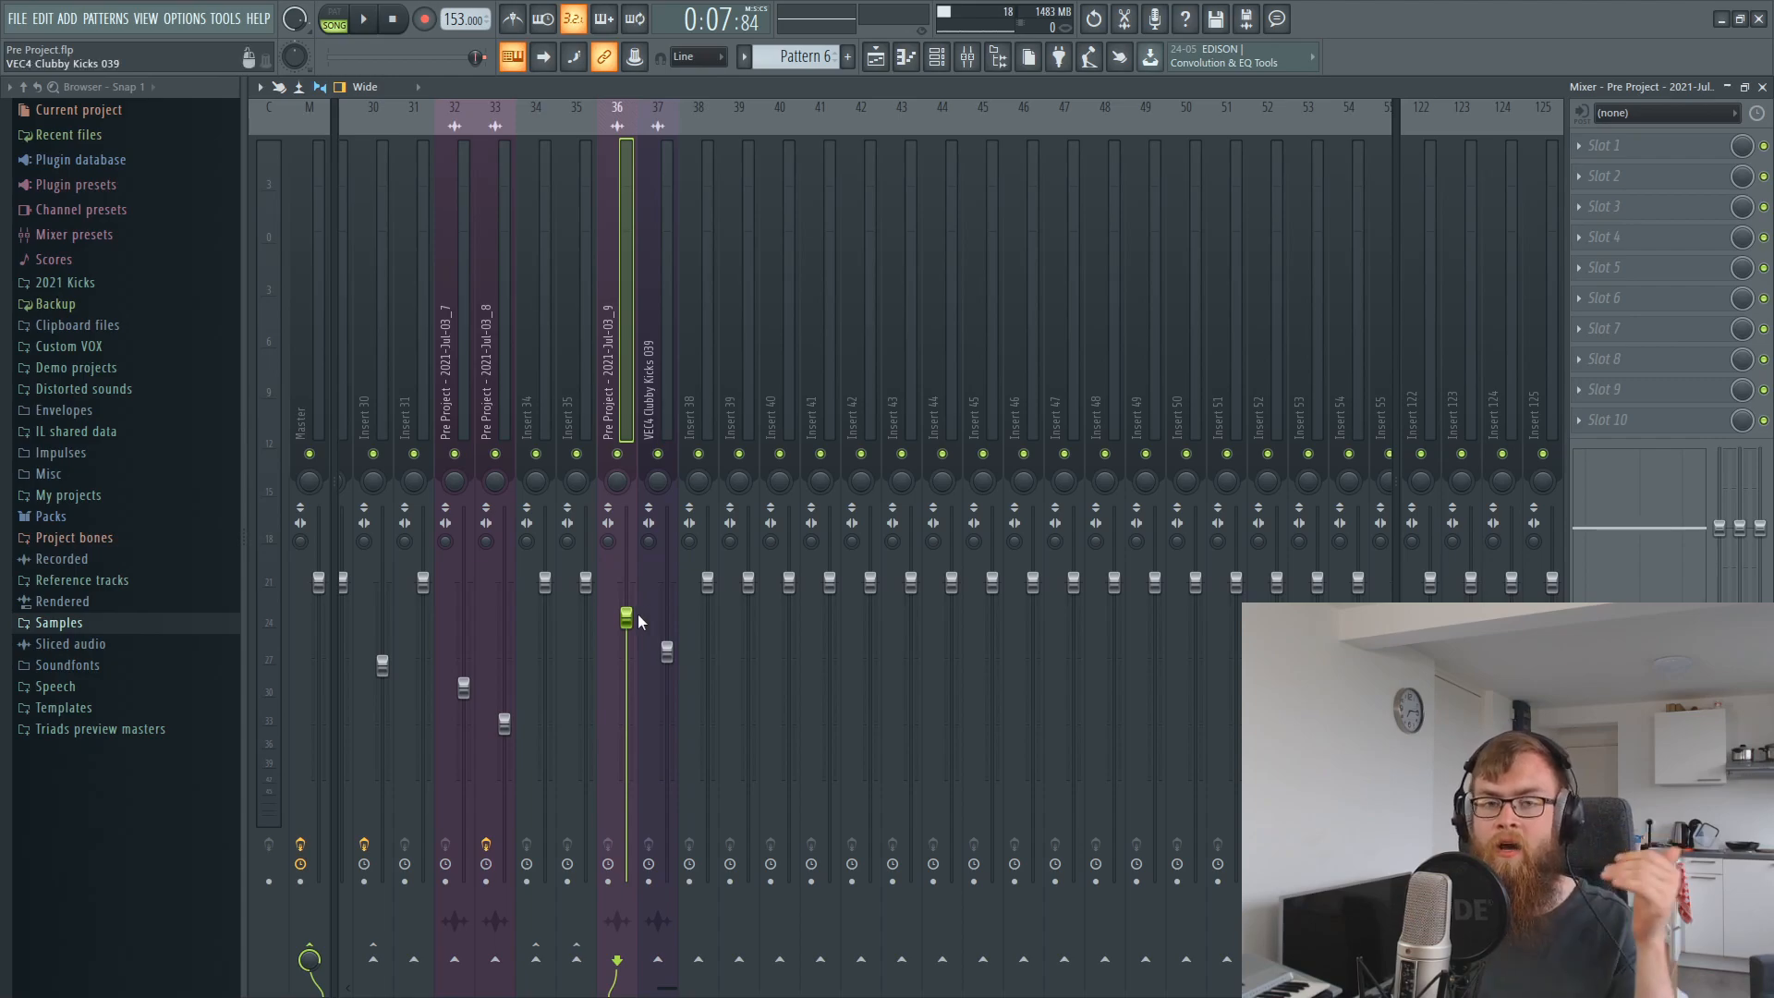
pyautogui.press('space')
pyautogui.press('space')
pyautogui.moveTo(633, 622); pyautogui.dragTo(634, 621)
pyautogui.press('space')
pyautogui.press('space')
pyautogui.press('space')
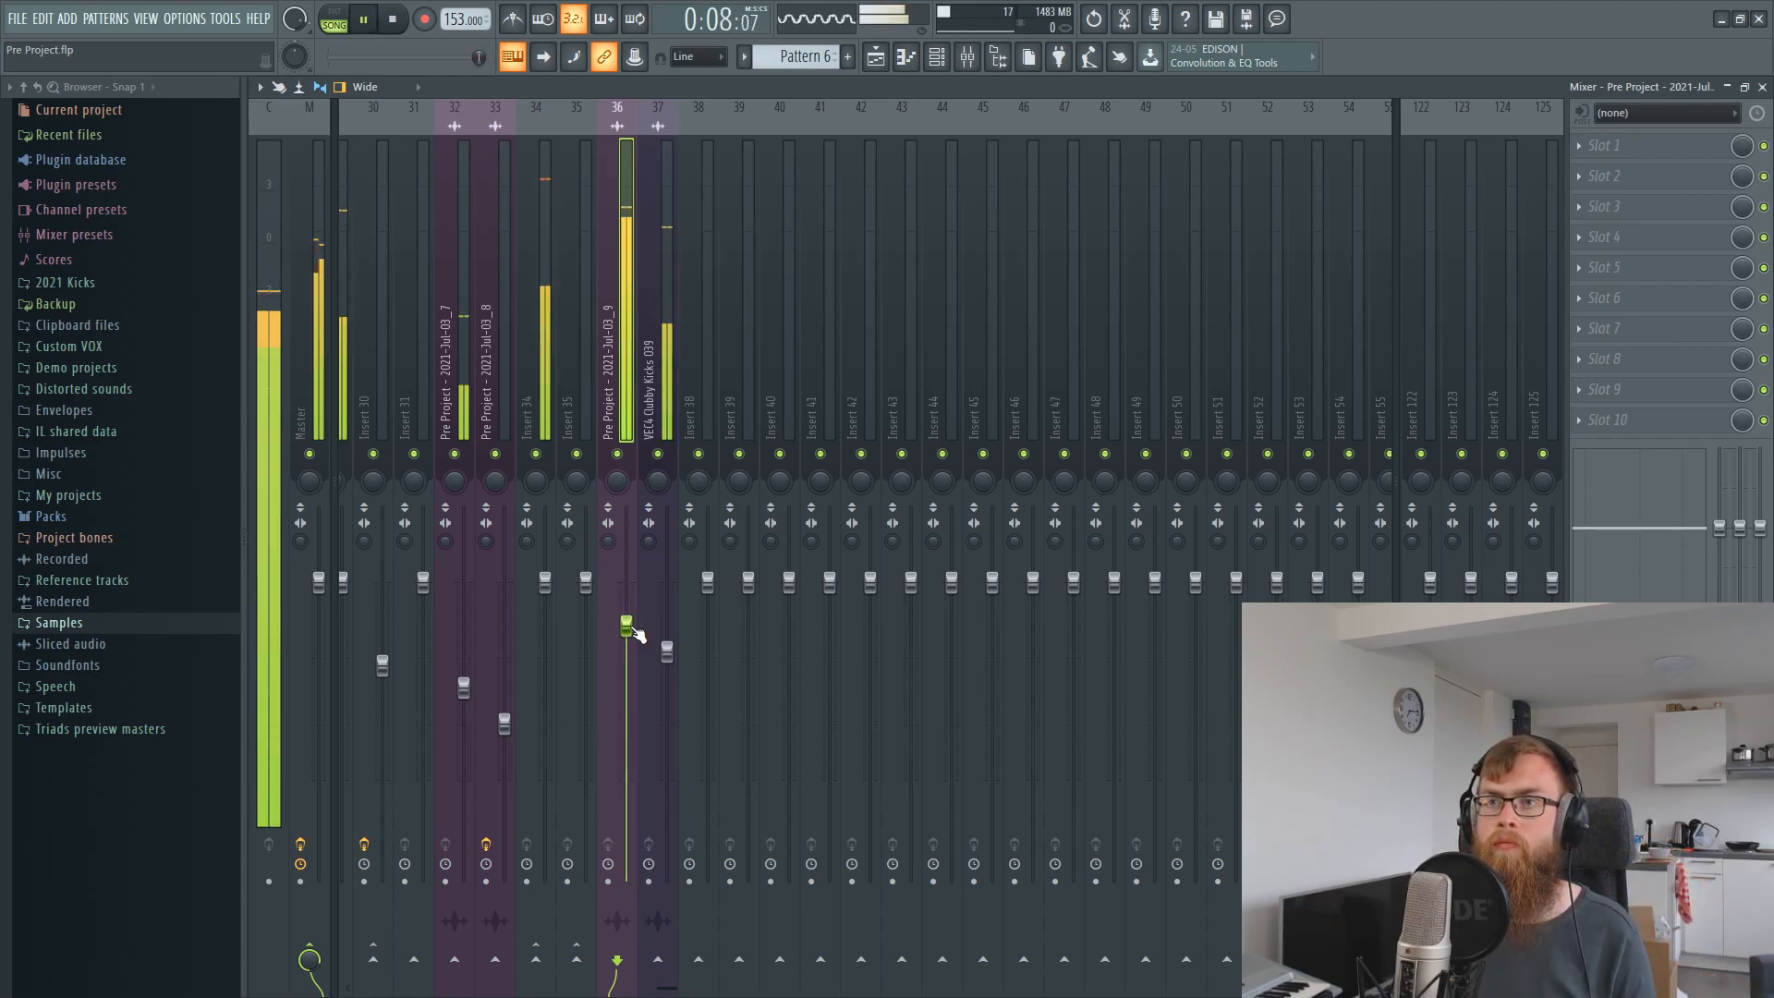
pyautogui.press('space')
# Fine-tune the Pre Project - 2021-Jul-03_9 mixer volume to 91% (-2.0 dB) while repeatedly auditioning the kick.
pyautogui.moveTo(634, 634); pyautogui.dragTo(629, 617)
pyautogui.press('space')
pyautogui.press('space')
pyautogui.press('space')
pyautogui.press('space')
pyautogui.press('space')
pyautogui.press('space')
pyautogui.press('space')
pyautogui.press('space')
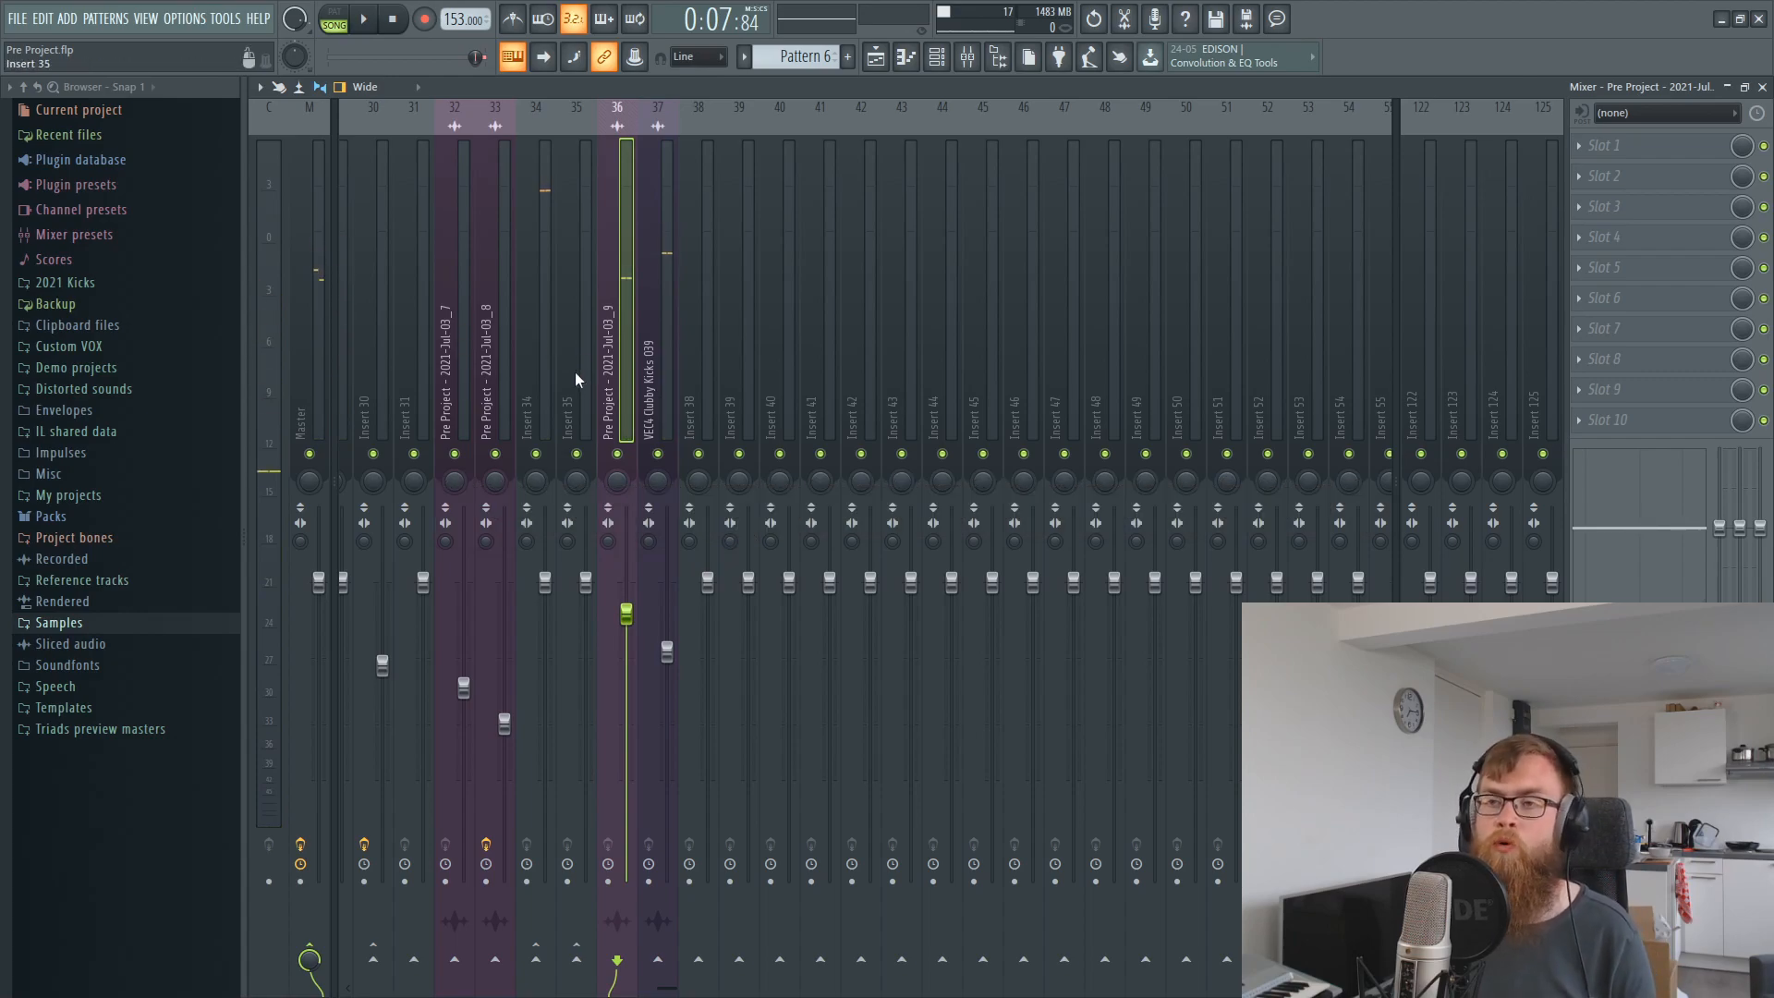
pyautogui.press('space')
pyautogui.press('space')
pyautogui.moveTo(626, 615); pyautogui.dragTo(626, 610)
pyautogui.press('space')
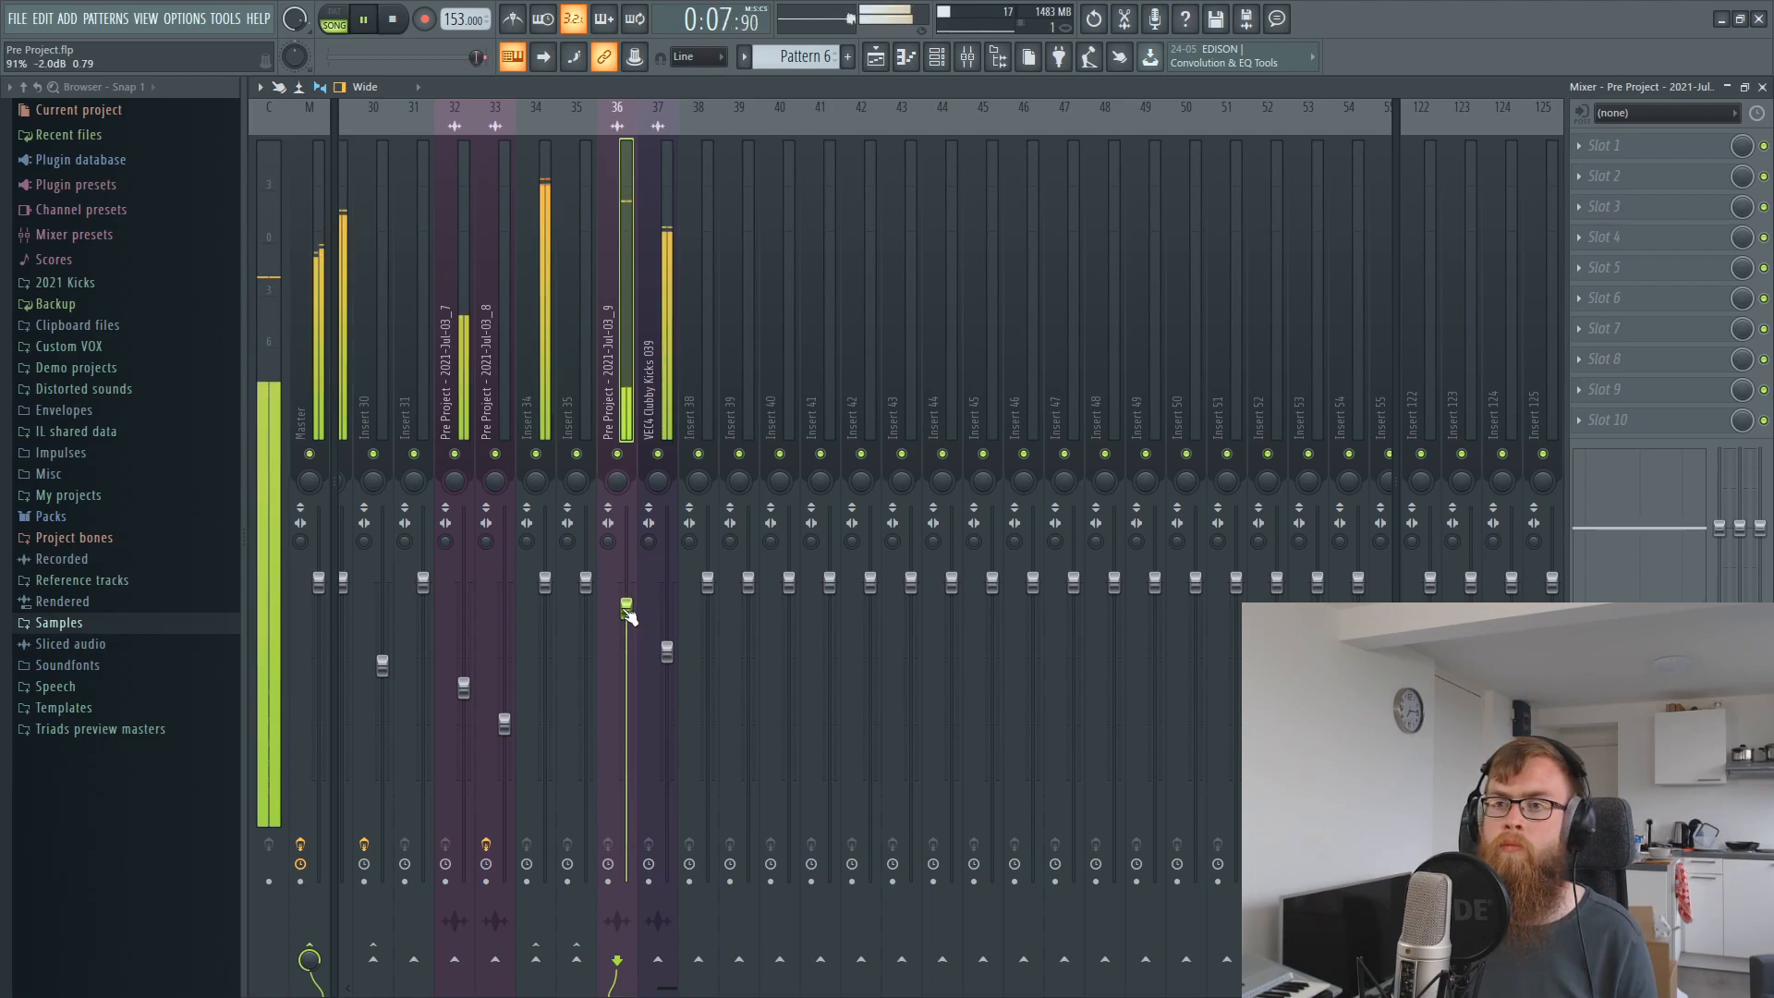
# Load FabFilter Pro-Q 2 in the first effect slot of Insert 34.
pyautogui.click(504, 283)
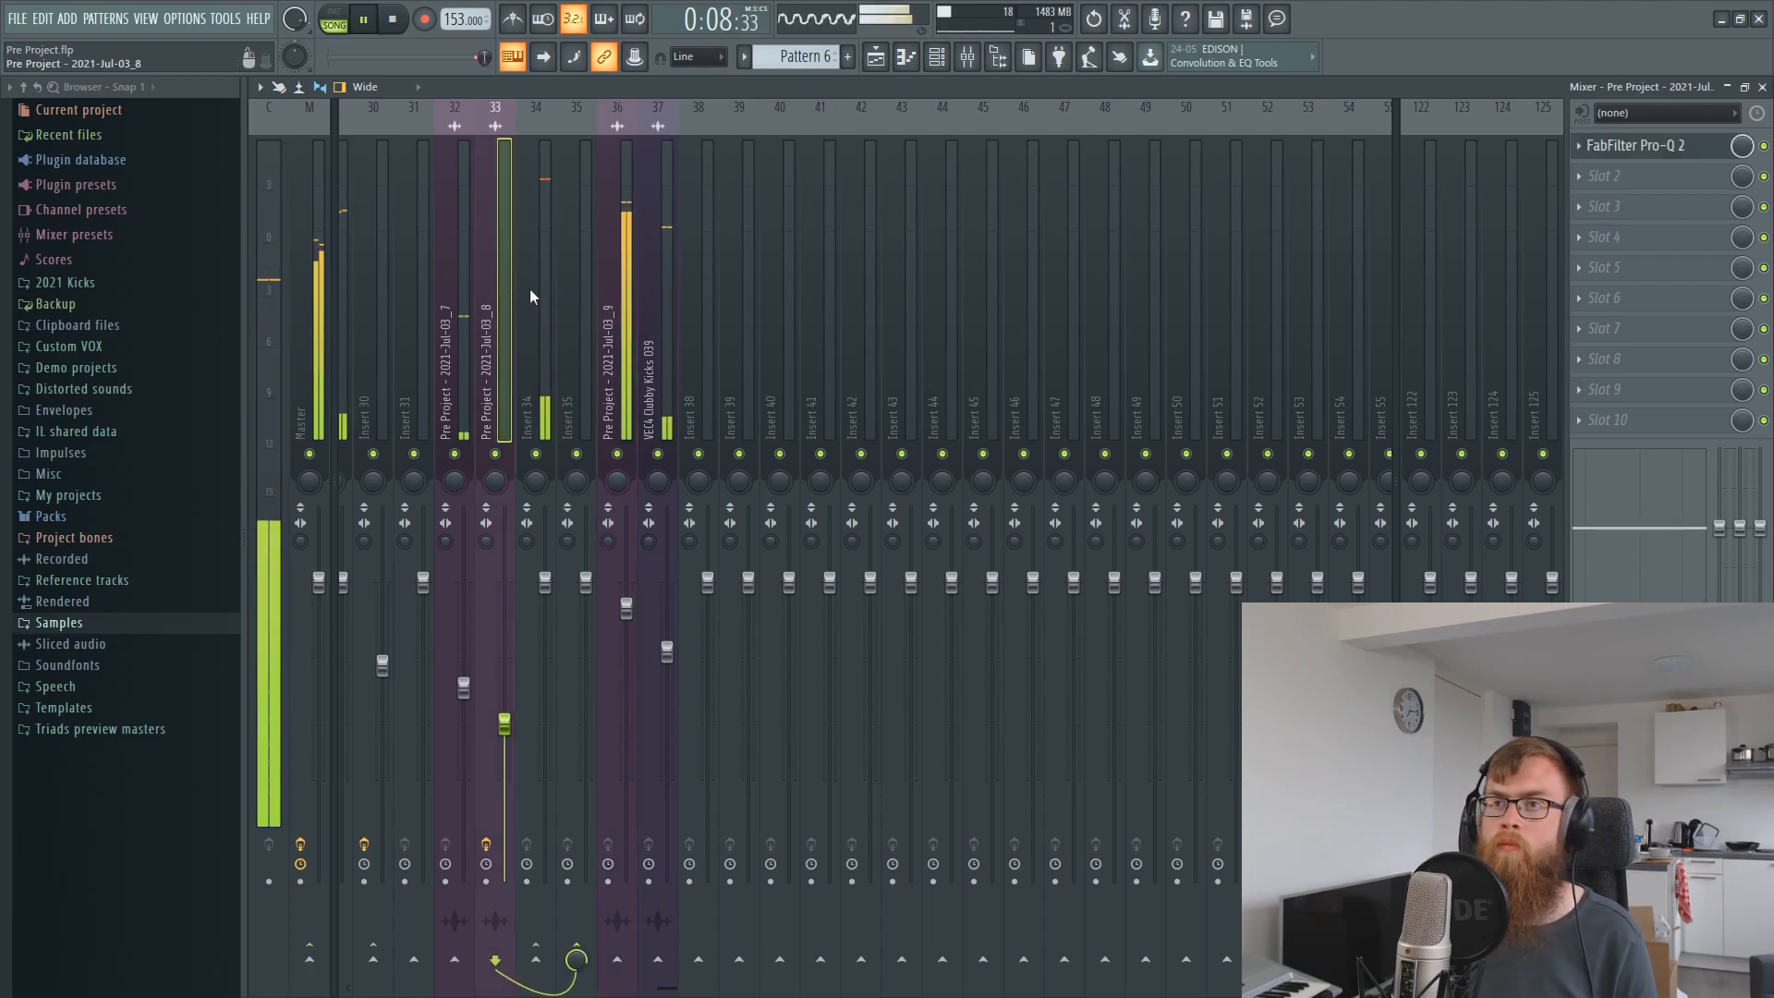
pyautogui.press('space')
pyautogui.click(528, 248)
pyautogui.click(1584, 146)
pyautogui.click(1340, 523)
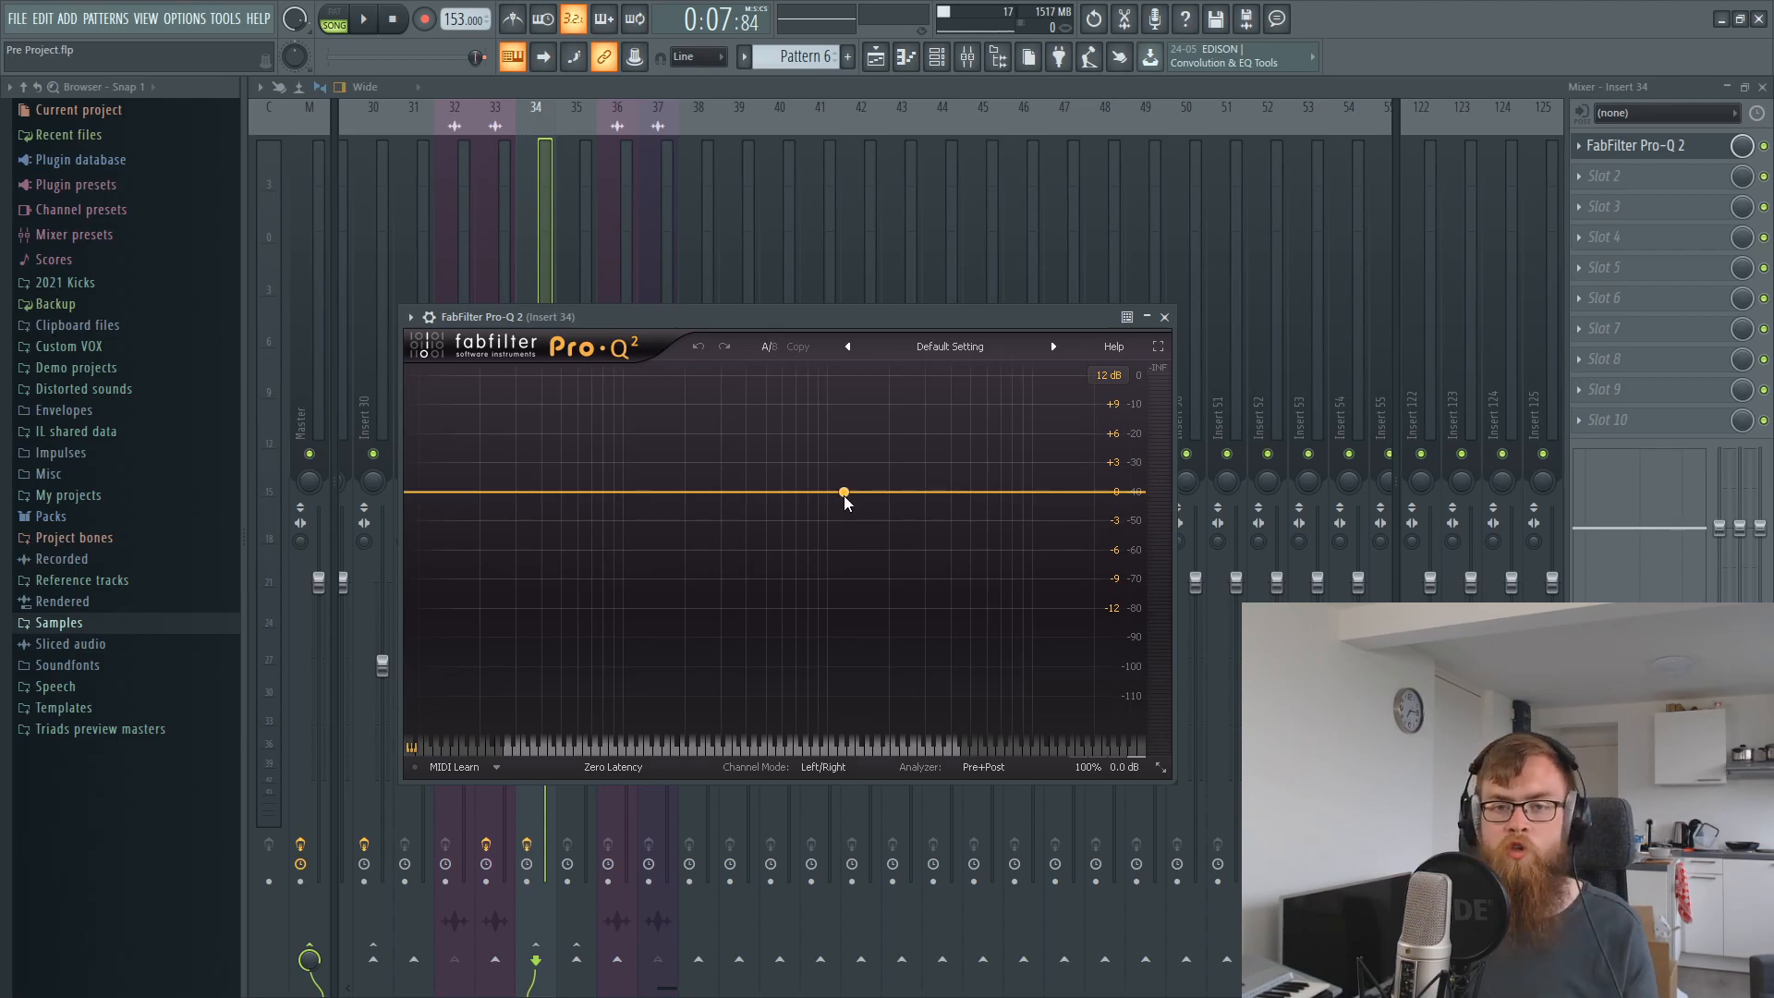
# Add gentle Pro-Q 2 bell boosts of about 1 dB near 1.9 kHz and 1.33 dB at 10069 Hz during playback, and close the equalizer.
pyautogui.moveTo(845, 493); pyautogui.dragTo(893, 487)
pyautogui.press('space')
pyautogui.press('space')
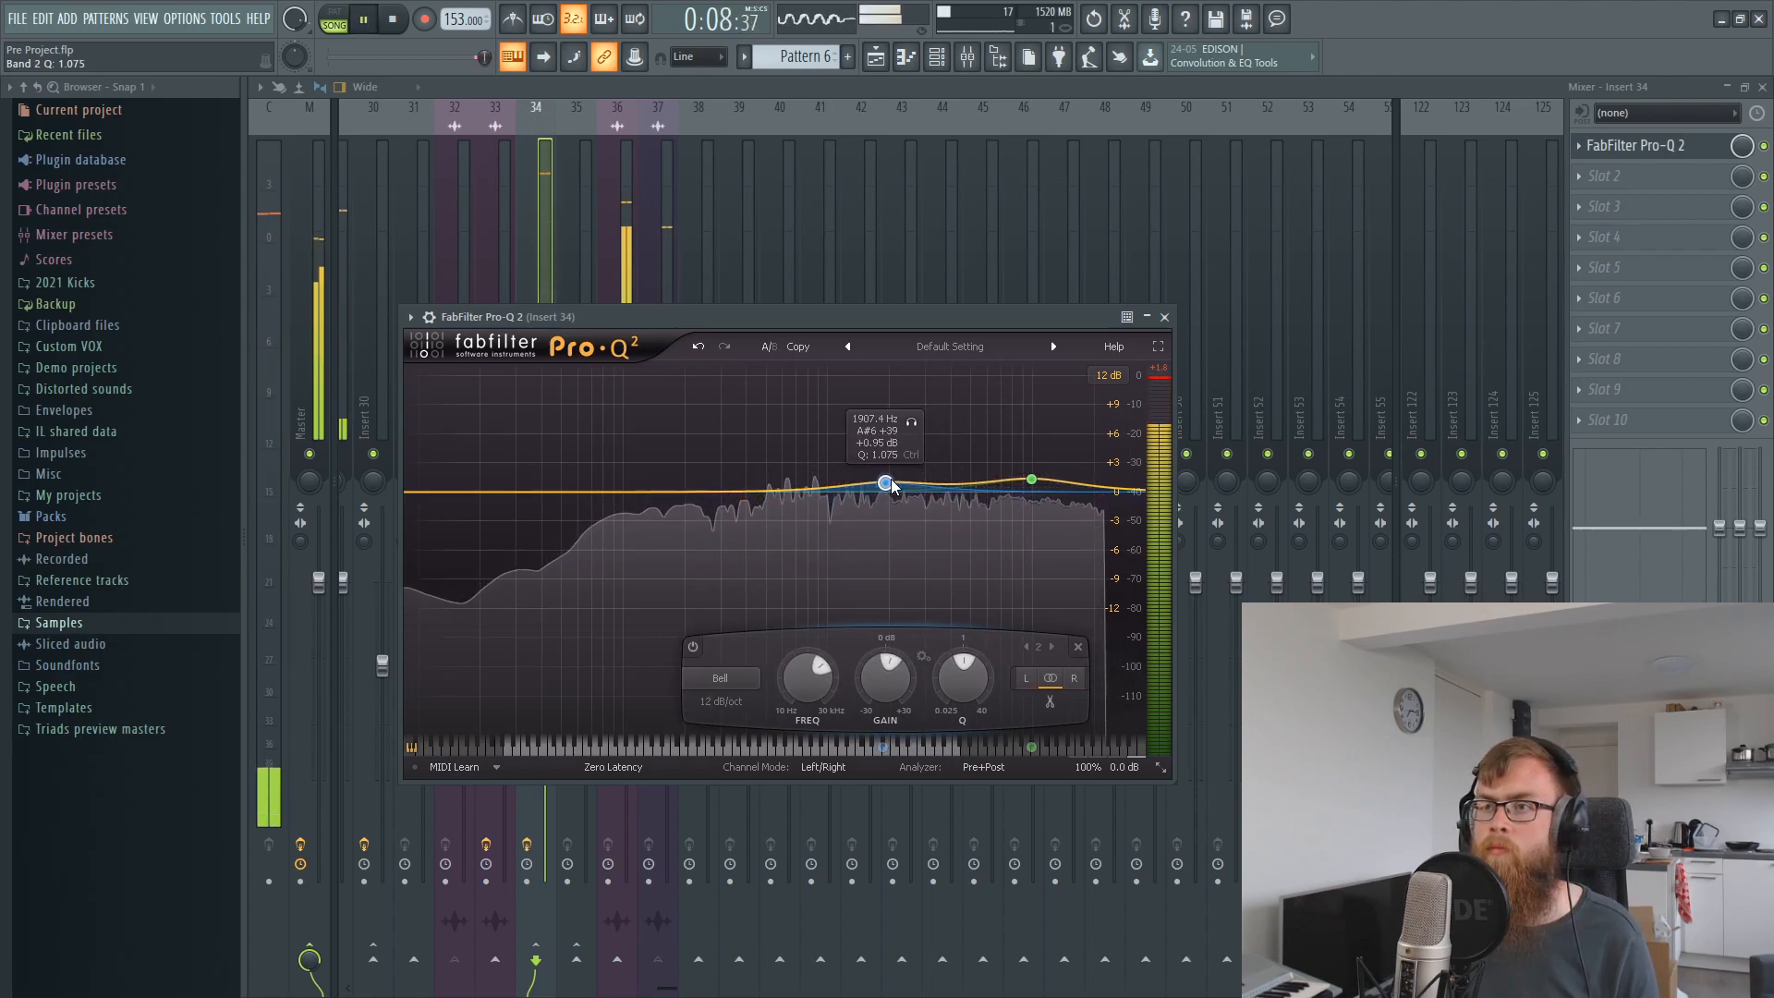
pyautogui.moveTo(1032, 484); pyautogui.dragTo(1037, 487)
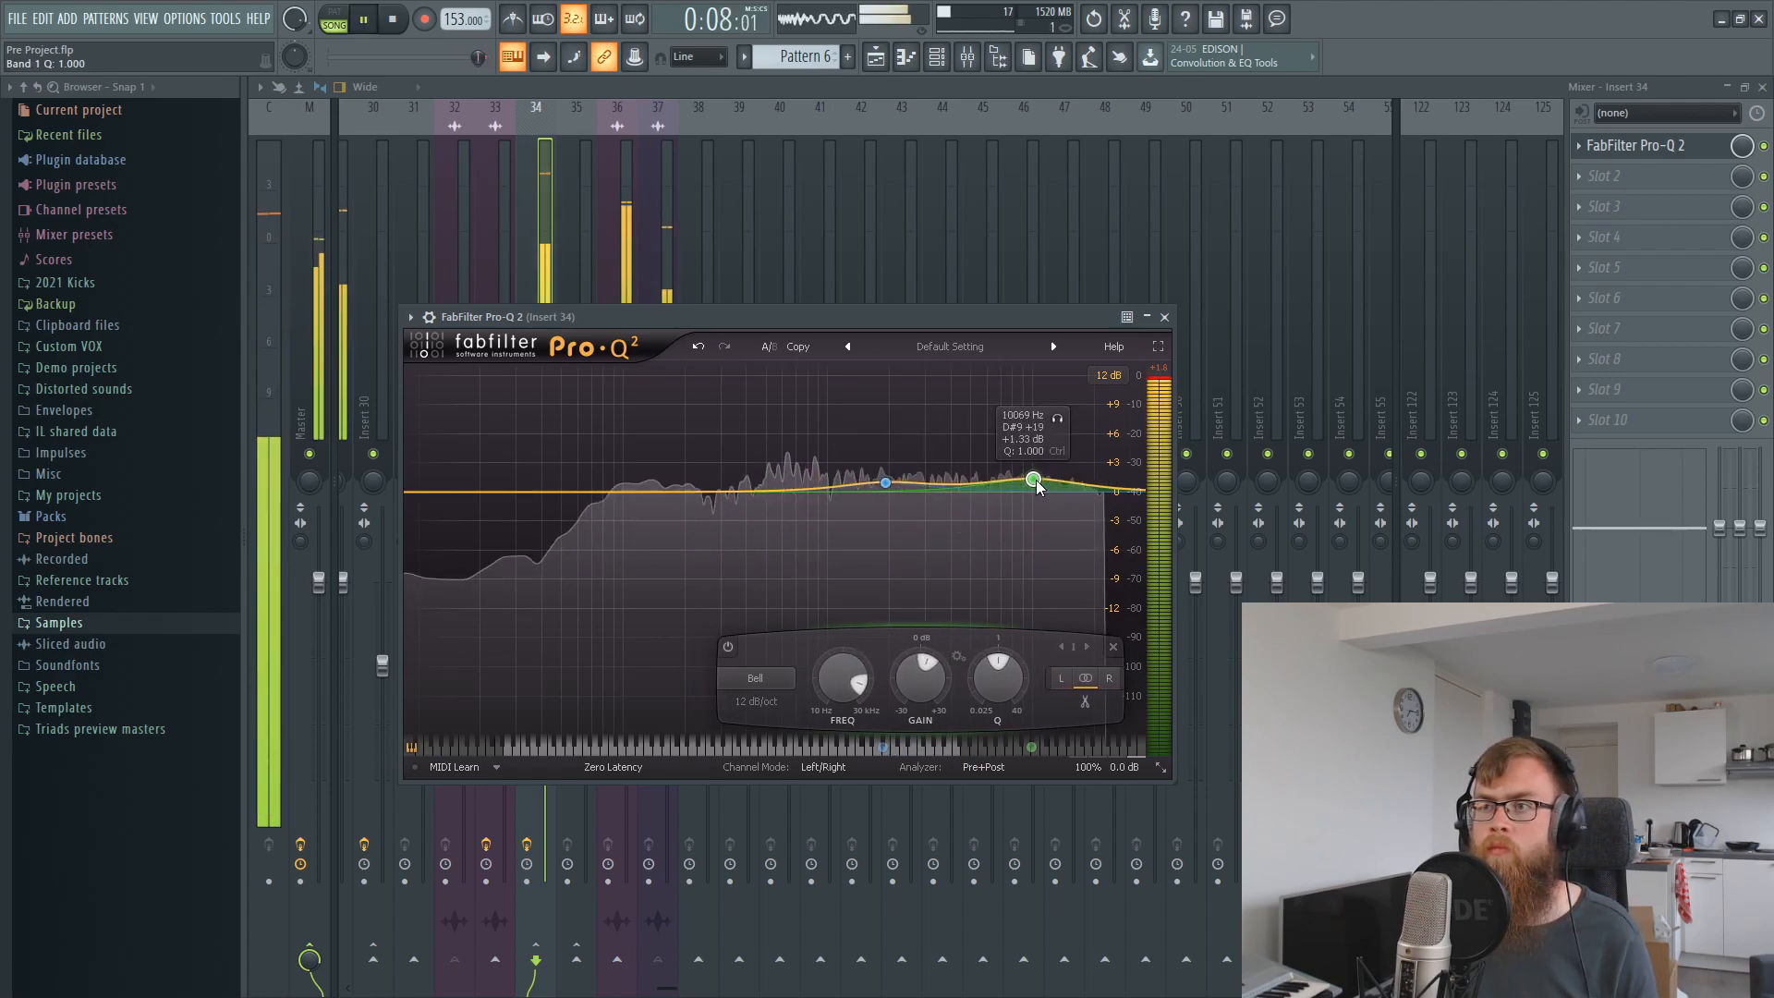
pyautogui.moveTo(887, 486); pyautogui.dragTo(891, 487)
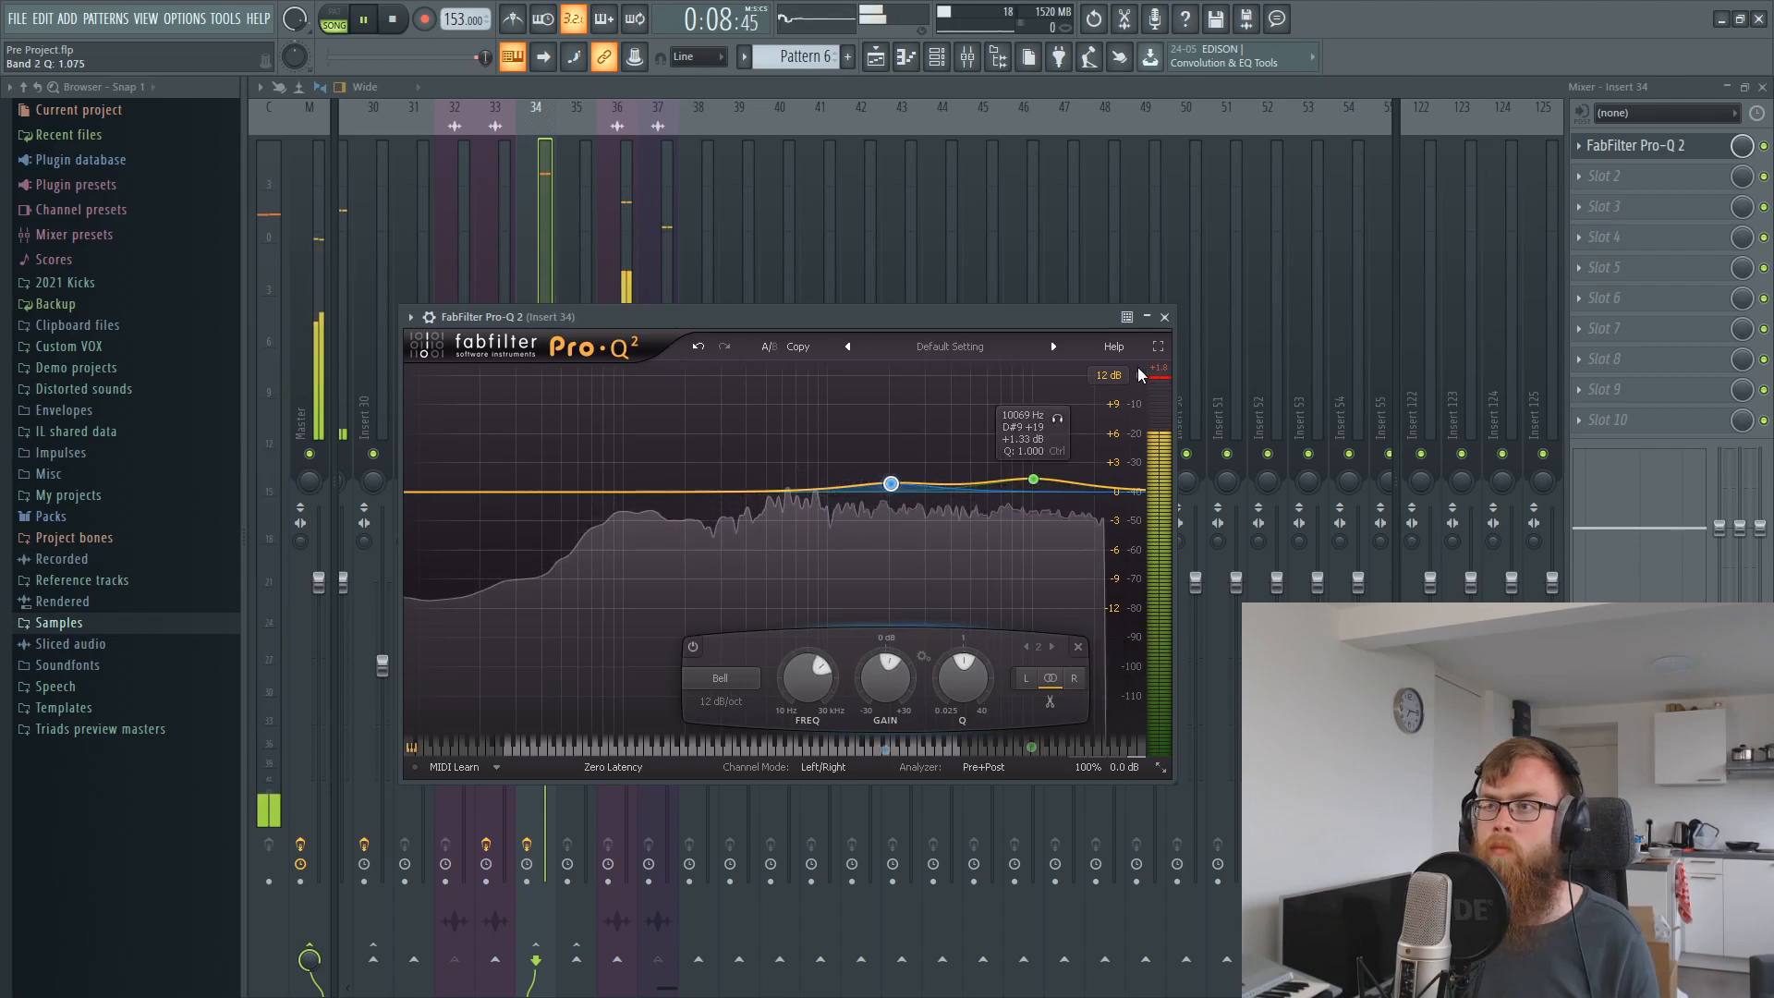
pyautogui.click(1164, 317)
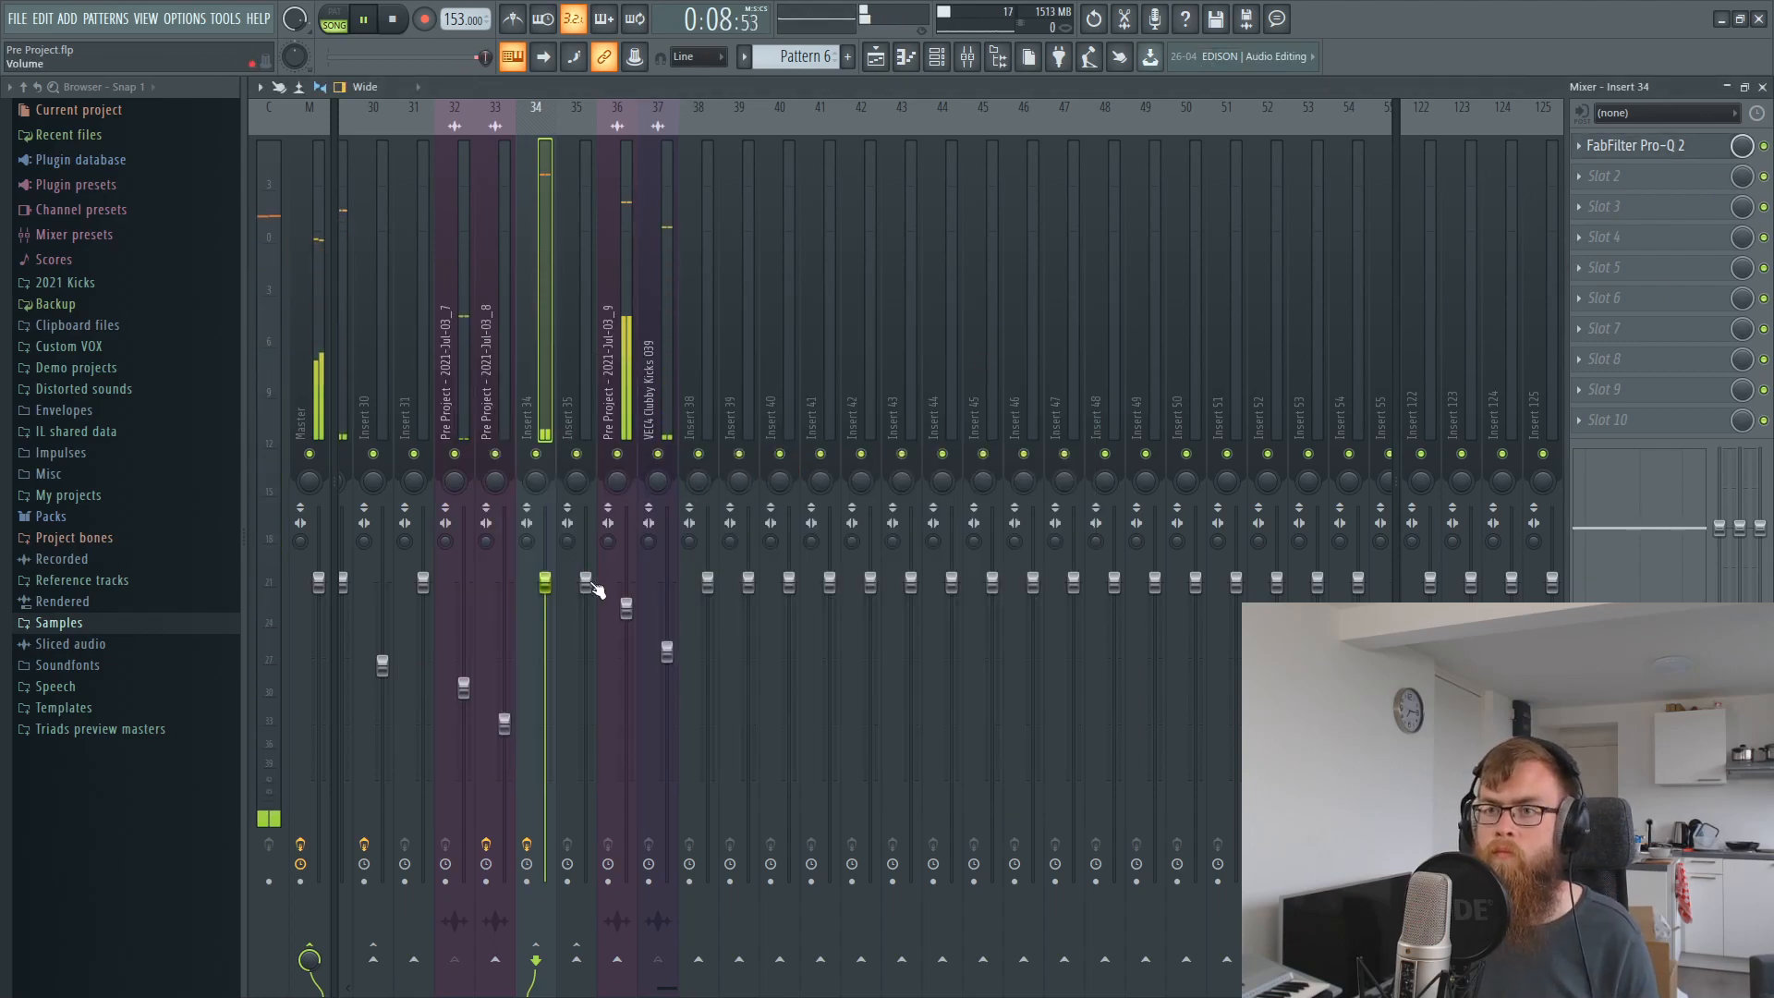
# Recheck the Pre Project - 2021-Jul-03_9 mixer volume during playback, leaving it at about 91% (-2.0 dB).
pyautogui.click(626, 607)
pyautogui.moveTo(626, 607); pyautogui.dragTo(626, 613)
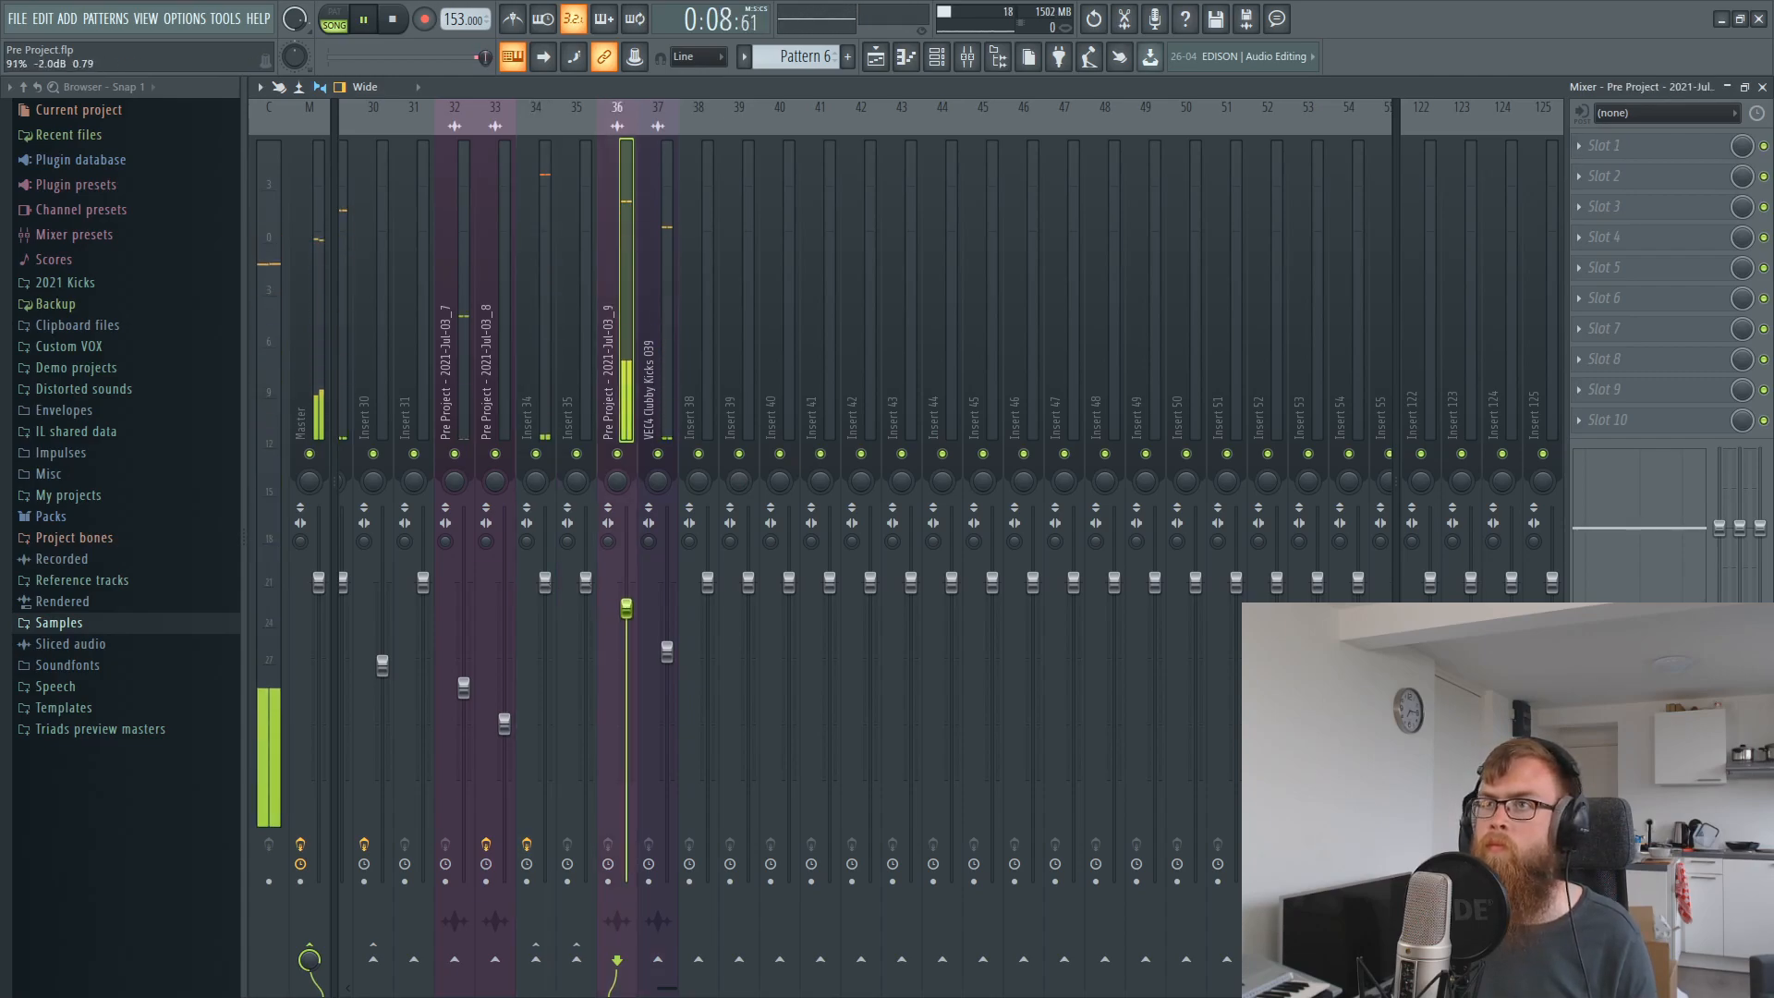
pyautogui.press('space')
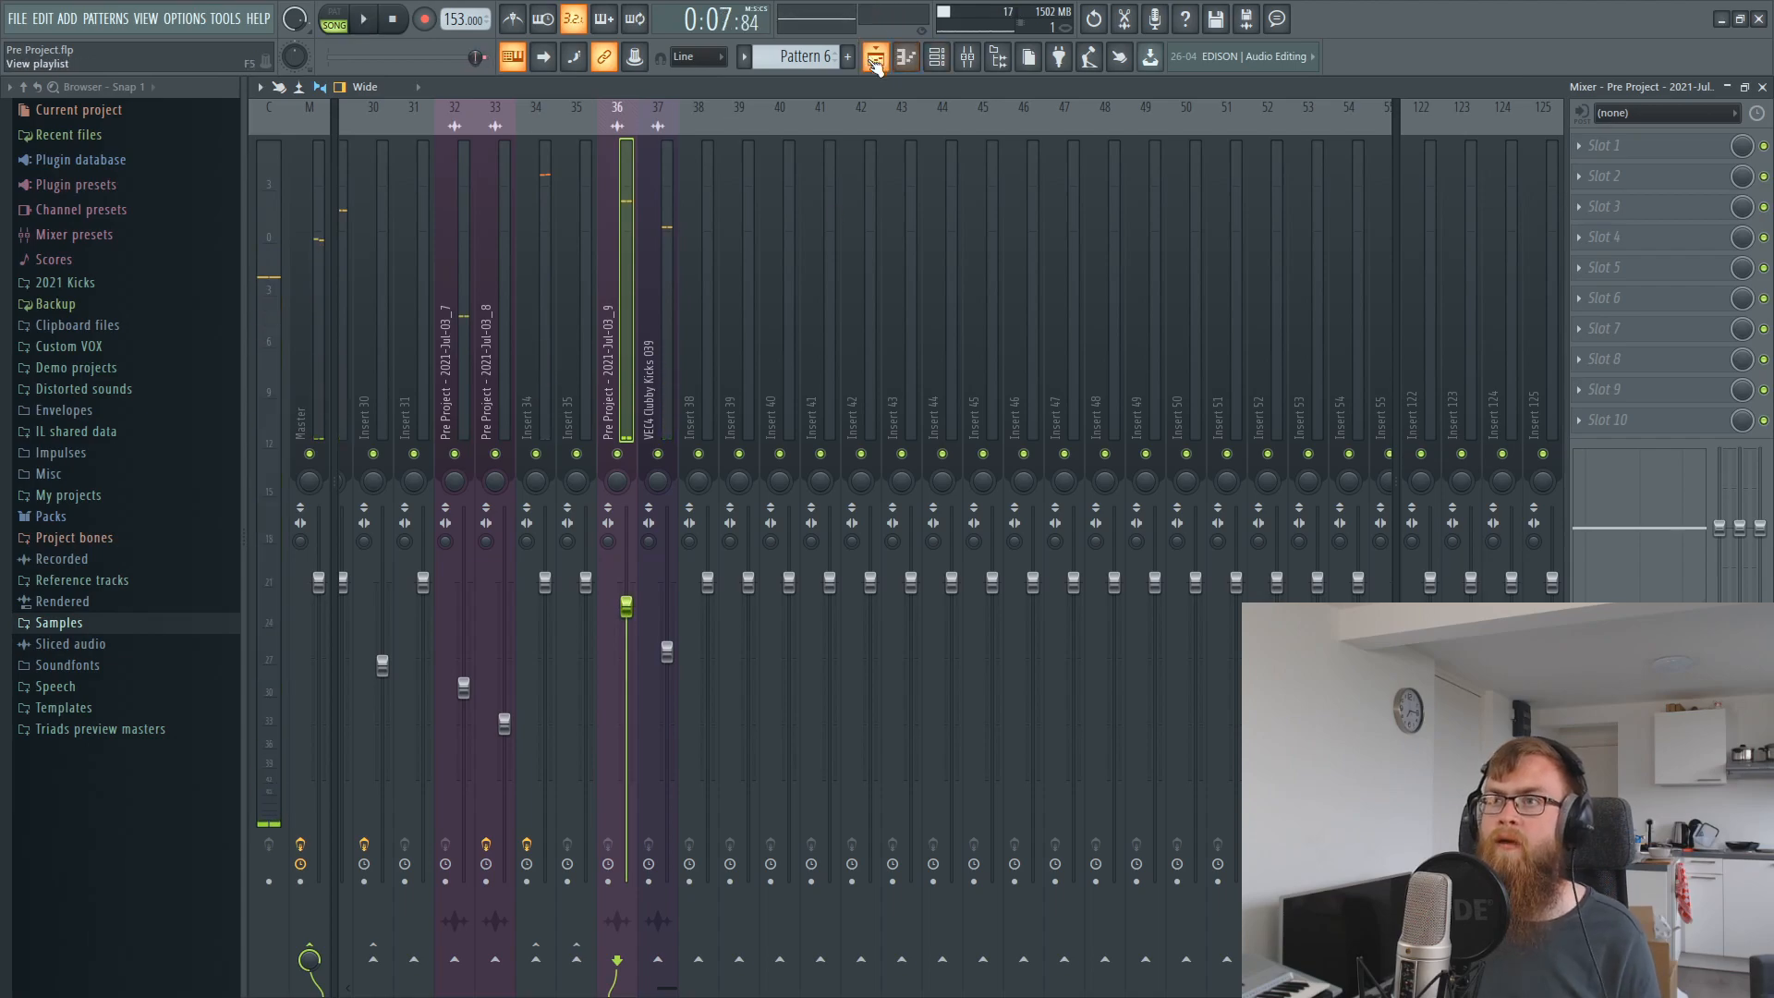
# Return to the playlist and close the empty Edison window.
pyautogui.click(875, 59)
pyautogui.click(1088, 56)
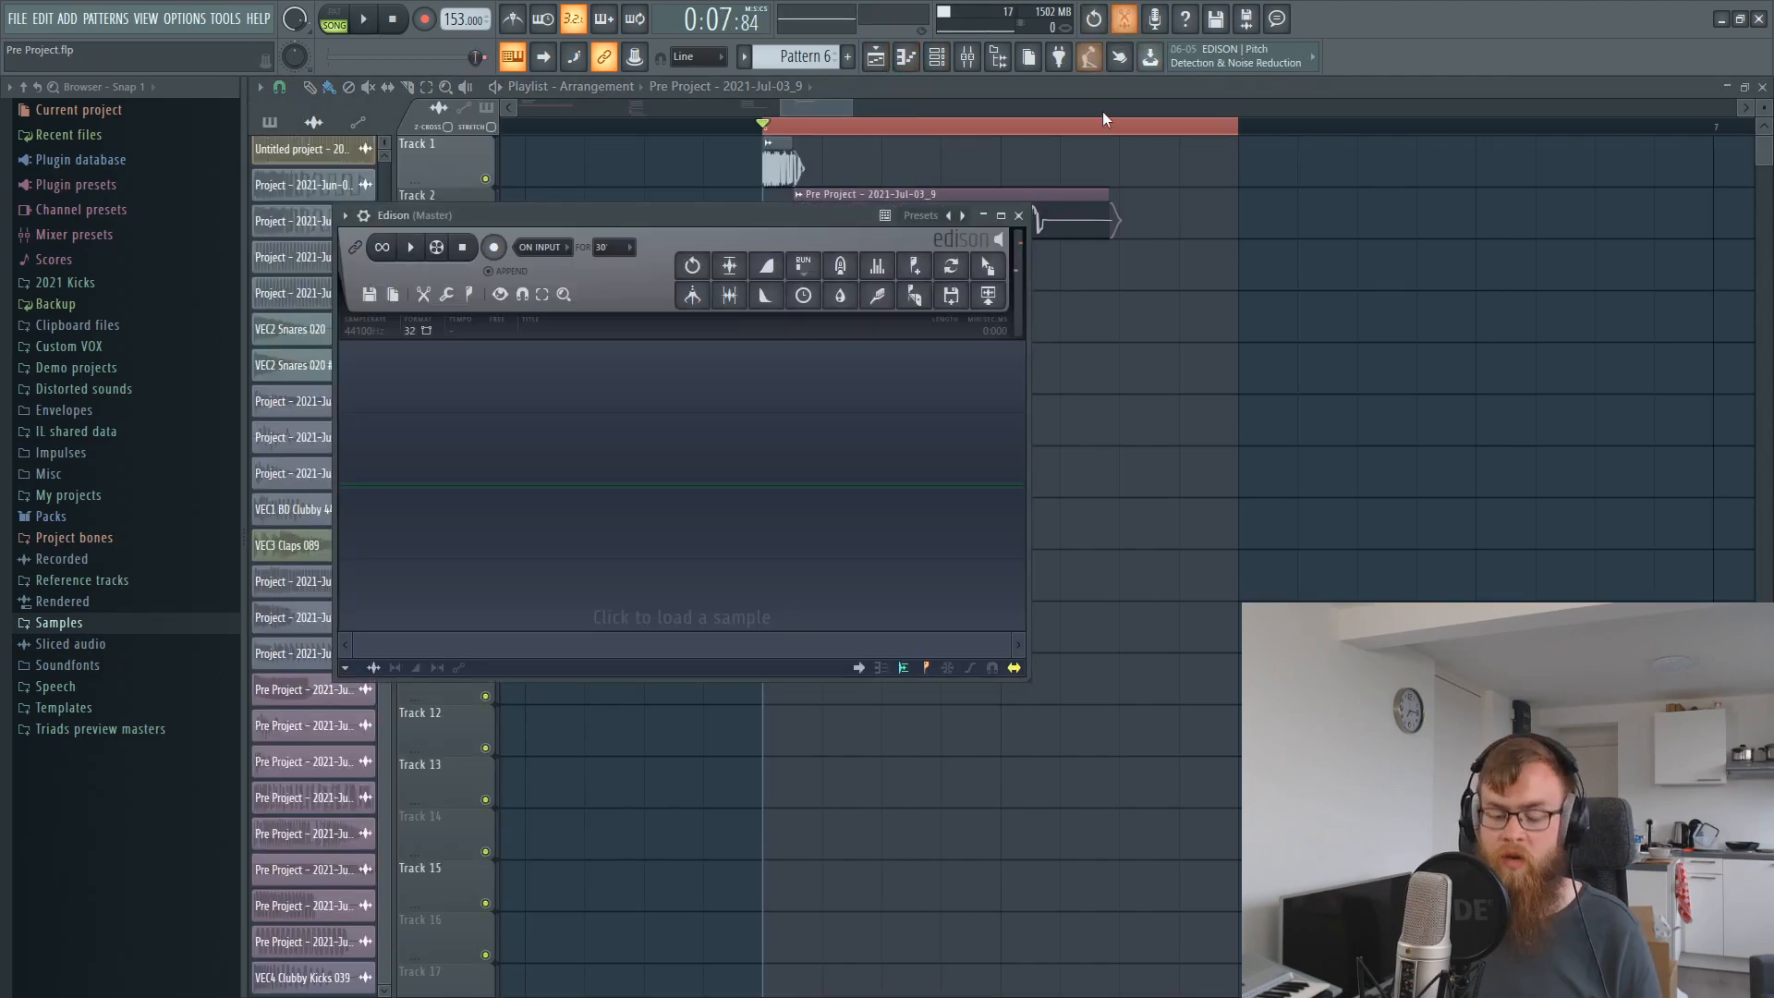
pyautogui.hotkey('ctrl', 'z')
pyautogui.hotkey('ctrl', 'z')
pyautogui.click(1019, 215)
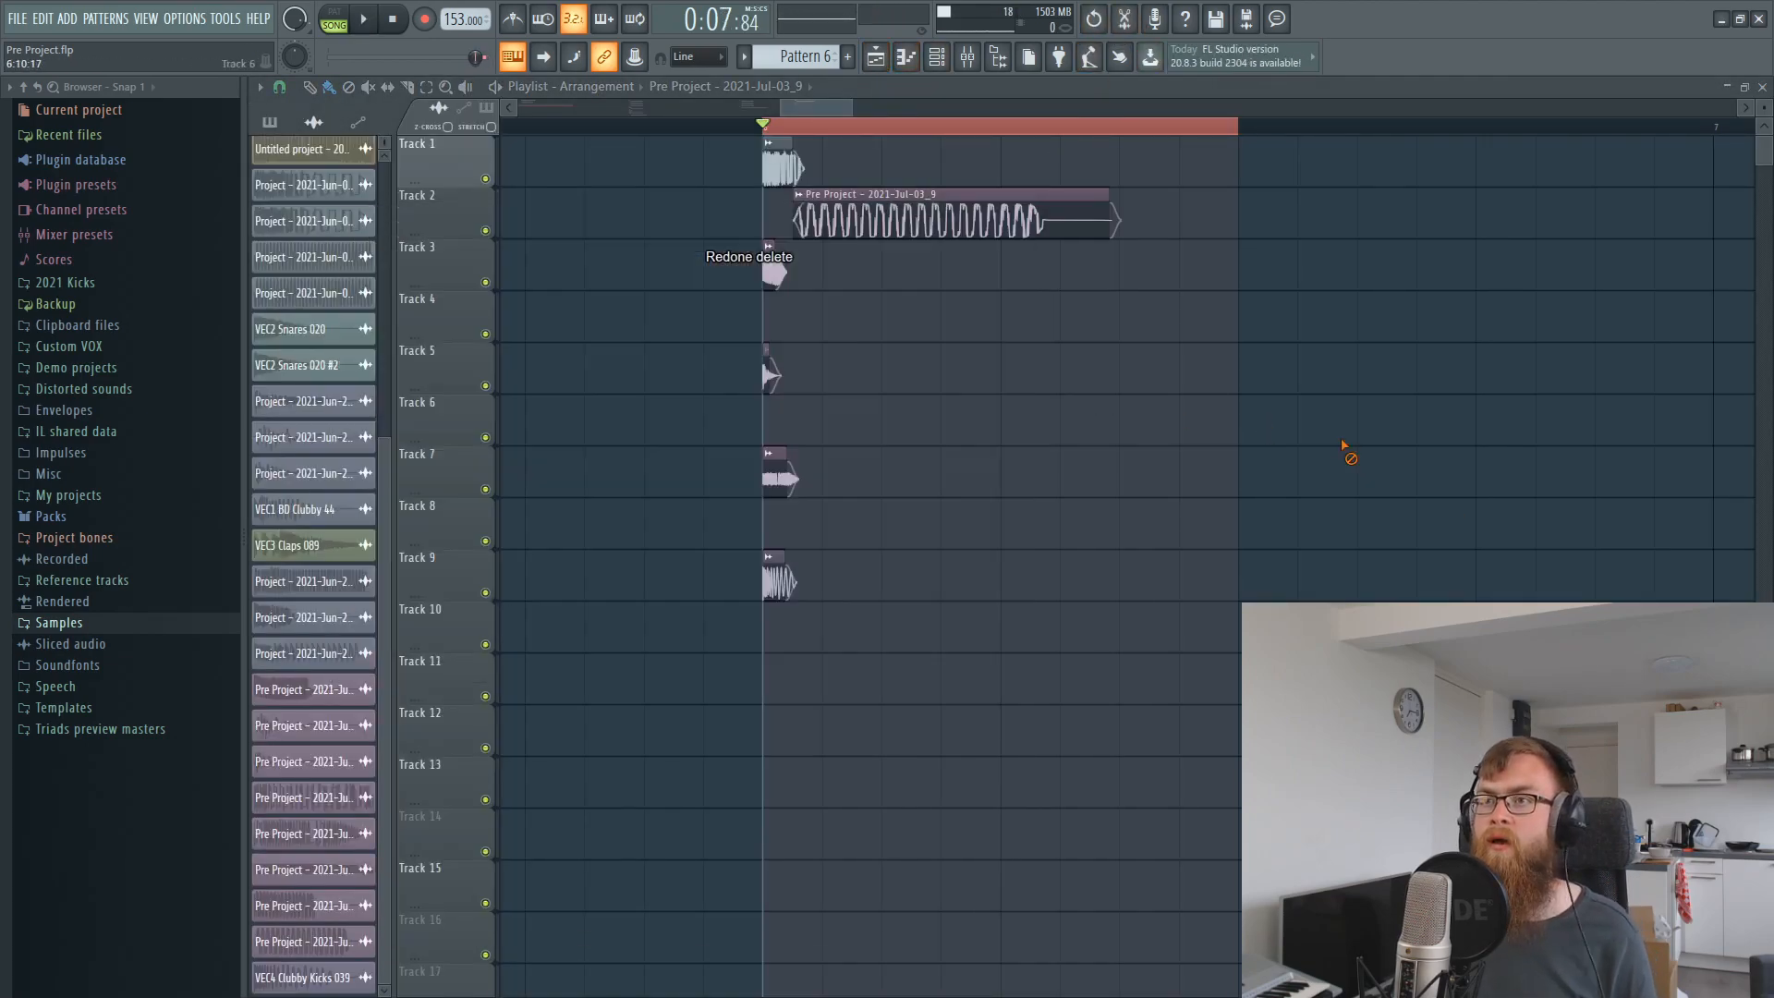
# Open Edison on the Master track, armed to record on input, and record the full layered kick.
pyautogui.click(1125, 24)
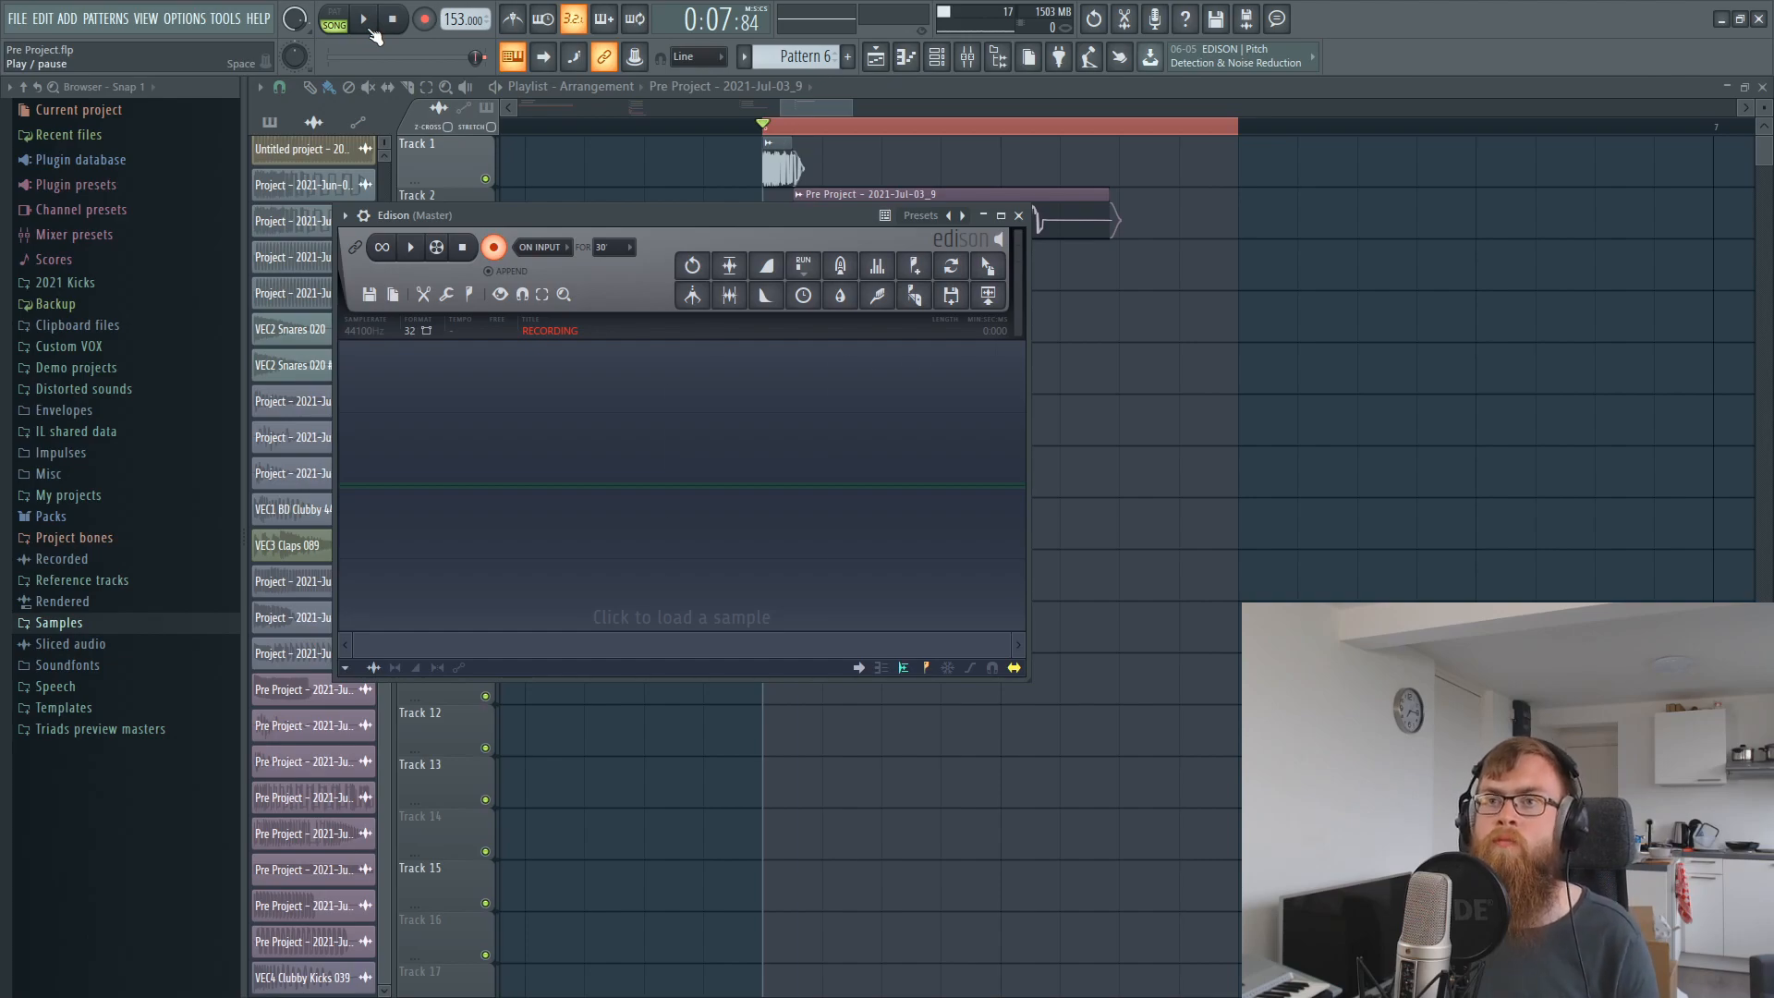
pyautogui.click(369, 28)
pyautogui.press('space')
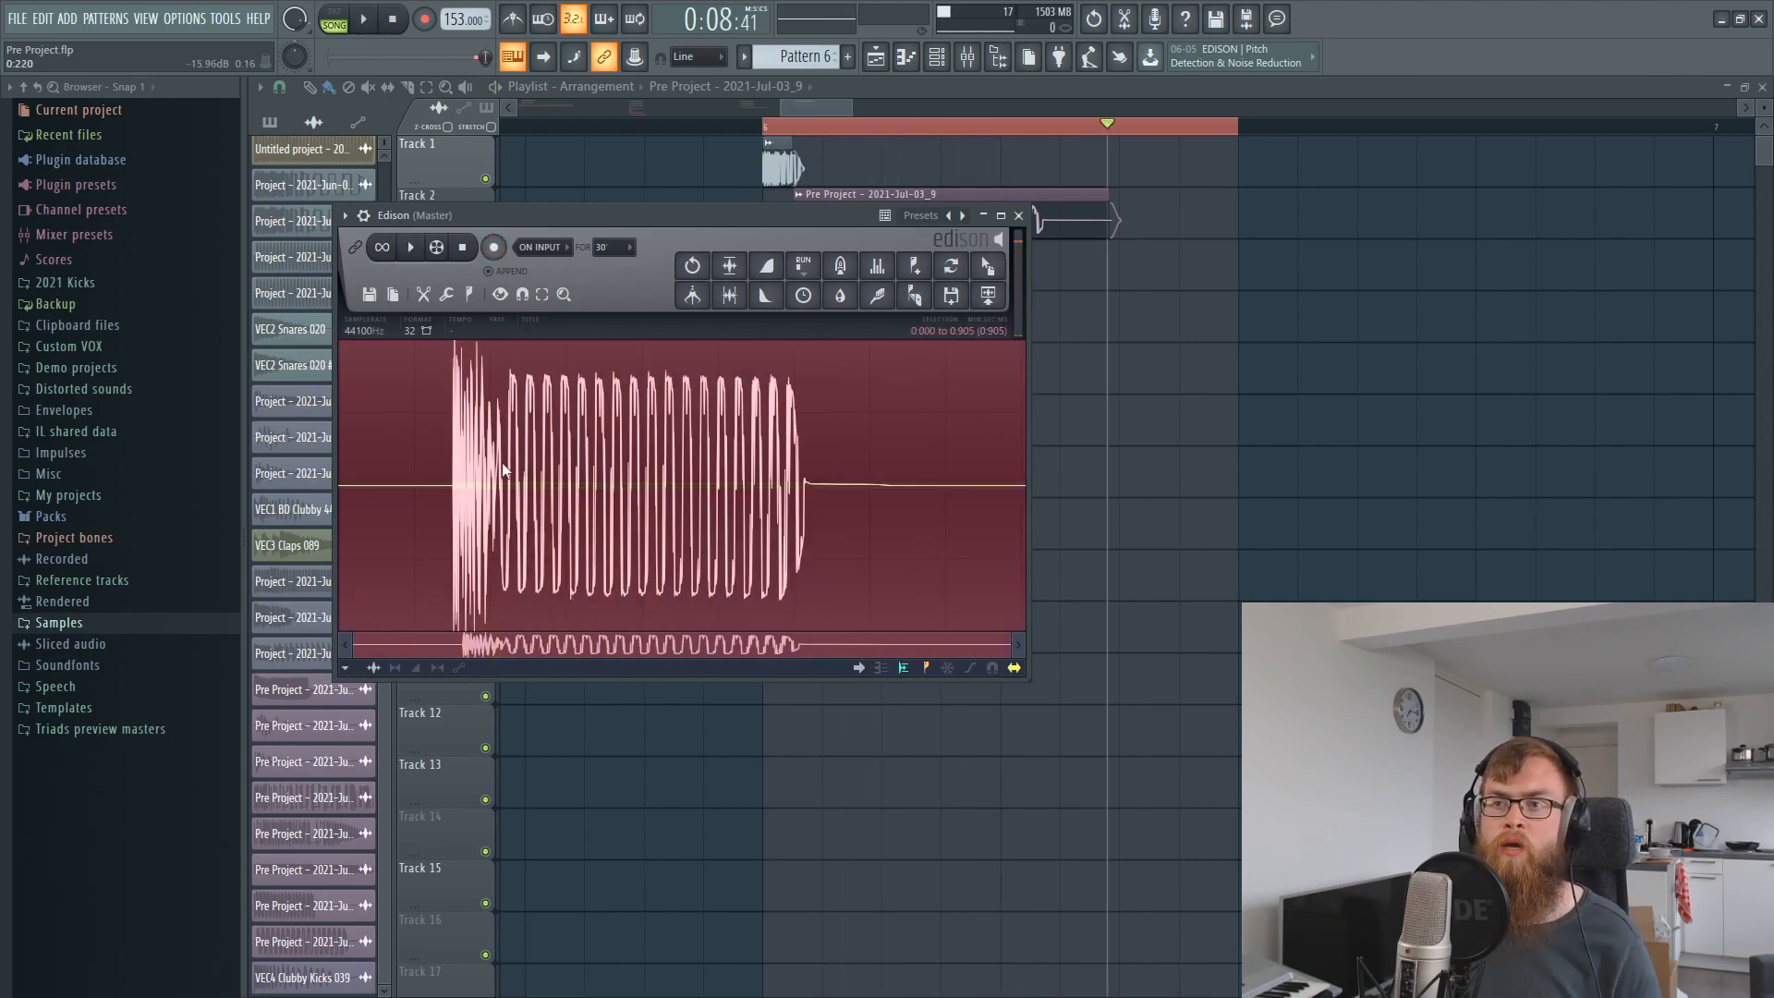
# Select the kick from 0:150 to 0:613 in the Edison recording, examine its transition into the tail, and close Edison.
pyautogui.scroll(6, 463, 523)
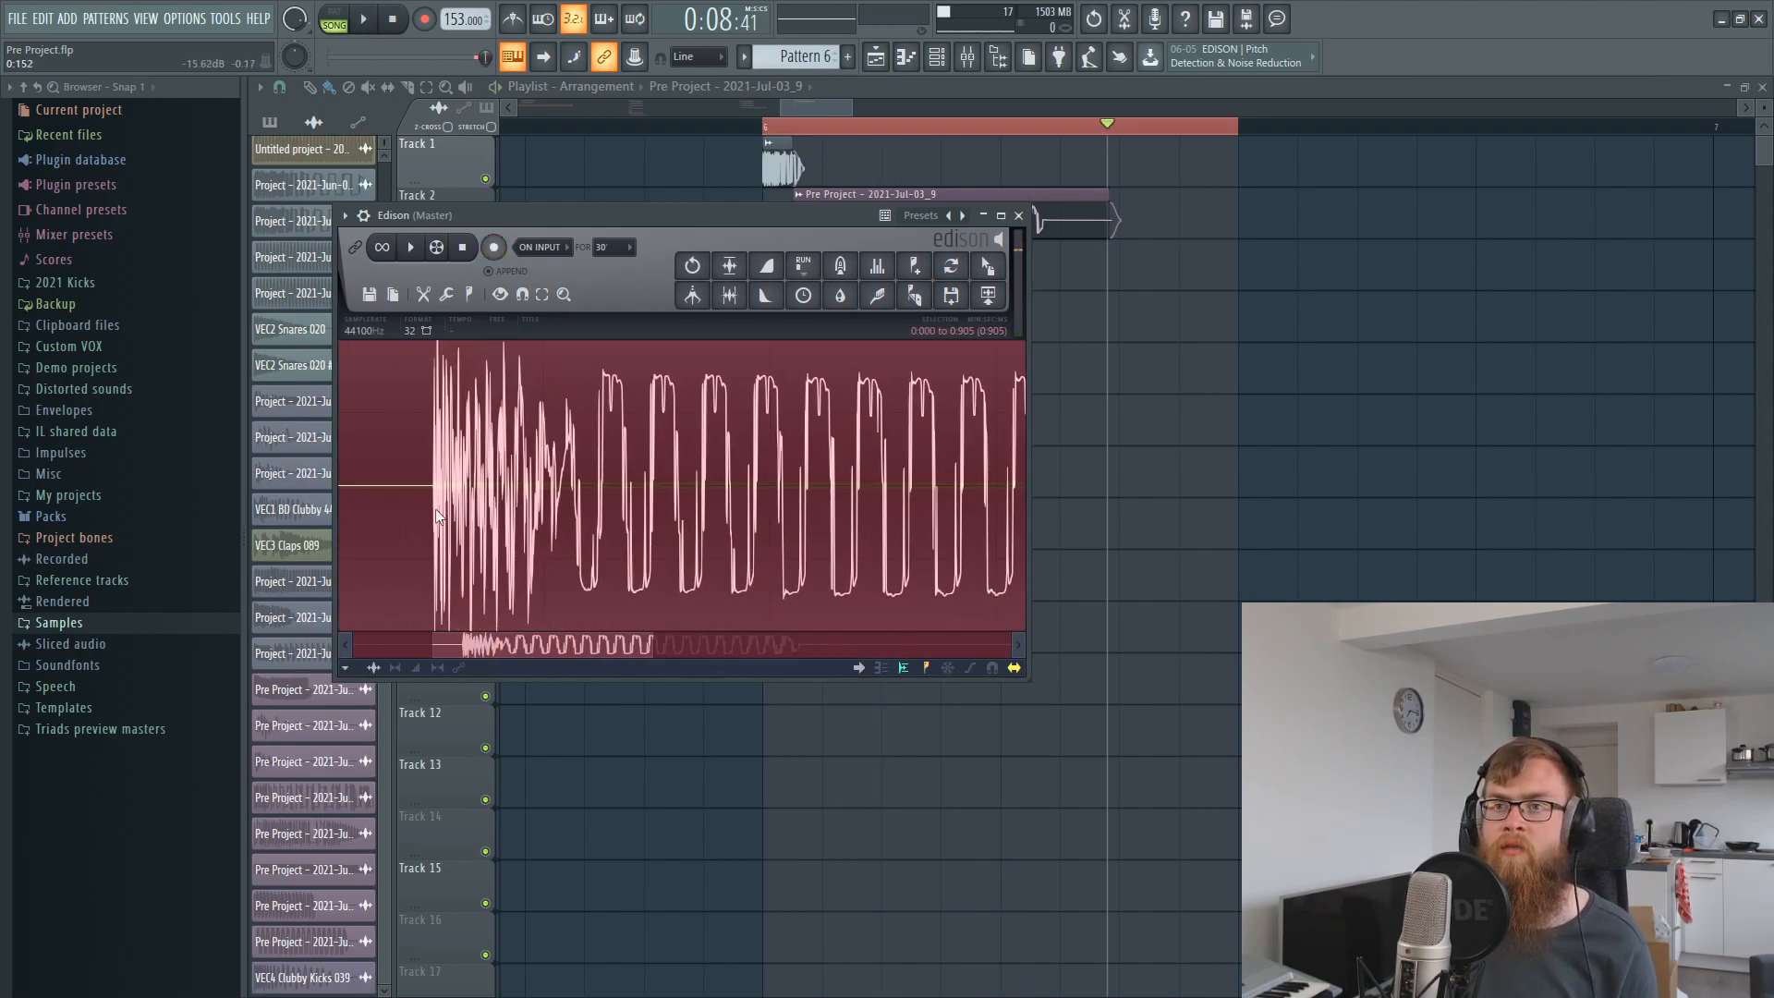
pyautogui.moveTo(423, 368); pyautogui.dragTo(453, 355)
pyautogui.scroll(-5, 462, 466)
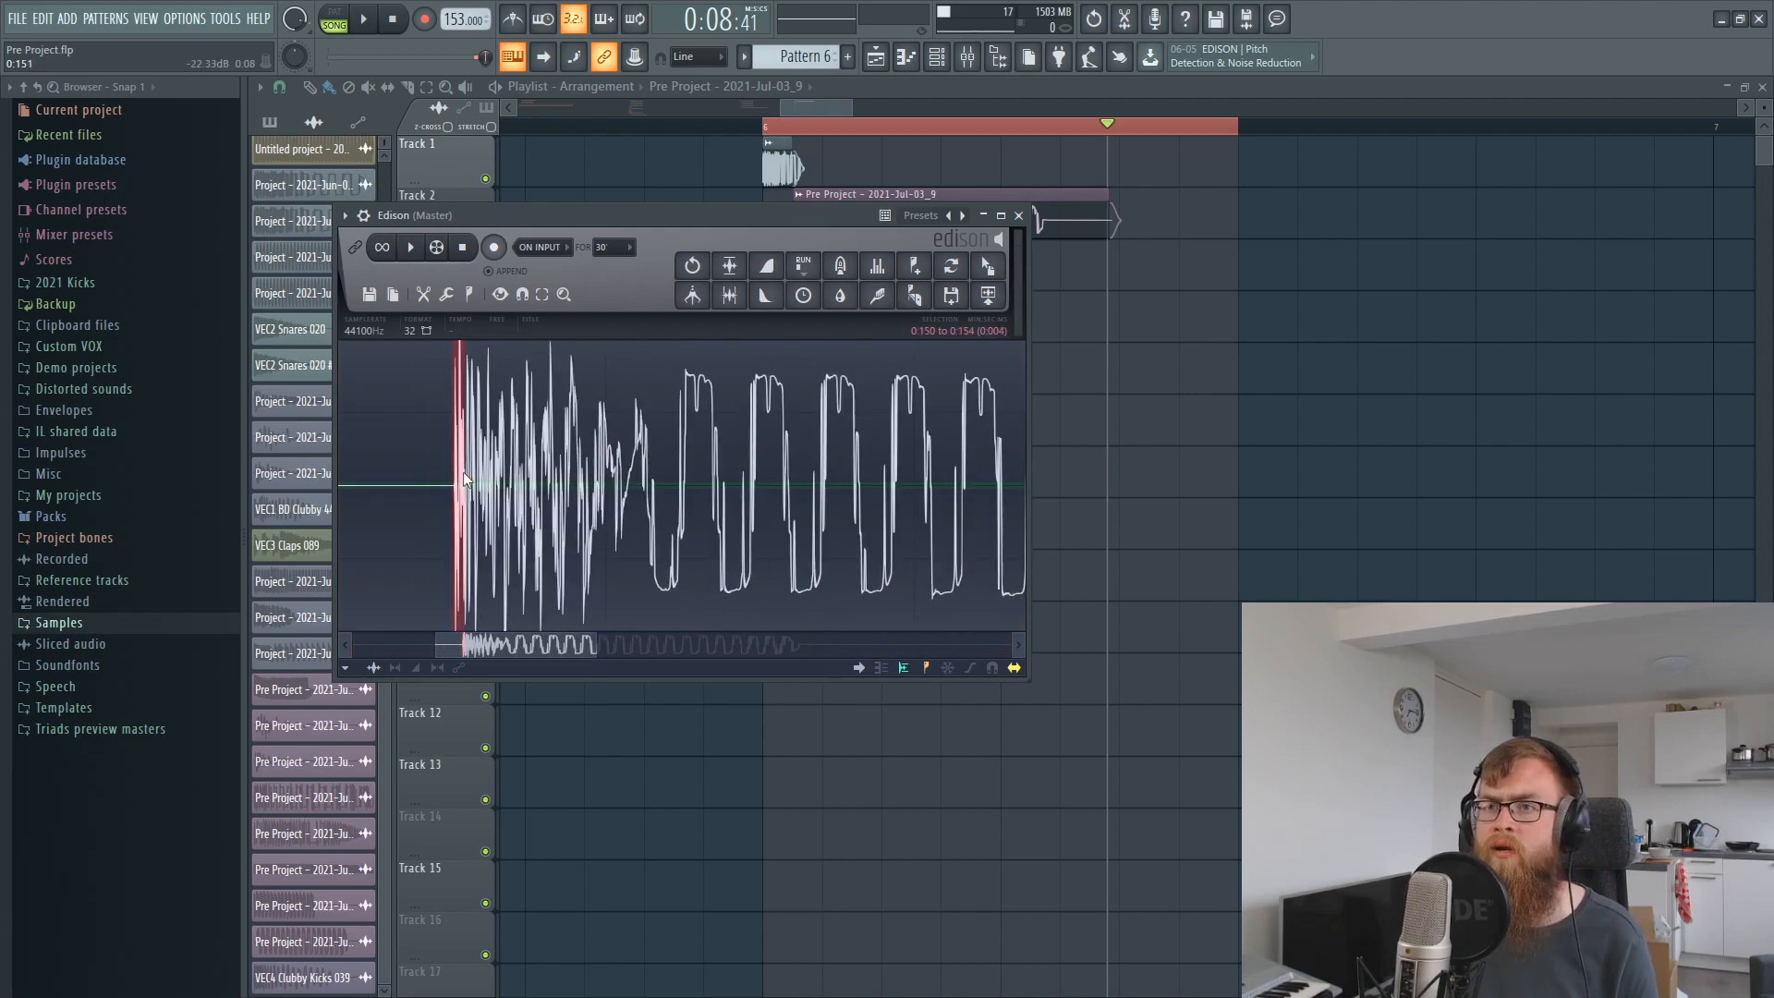
pyautogui.moveTo(484, 454); pyautogui.dragTo(1229, 543)
pyautogui.scroll(-1, 588, 481)
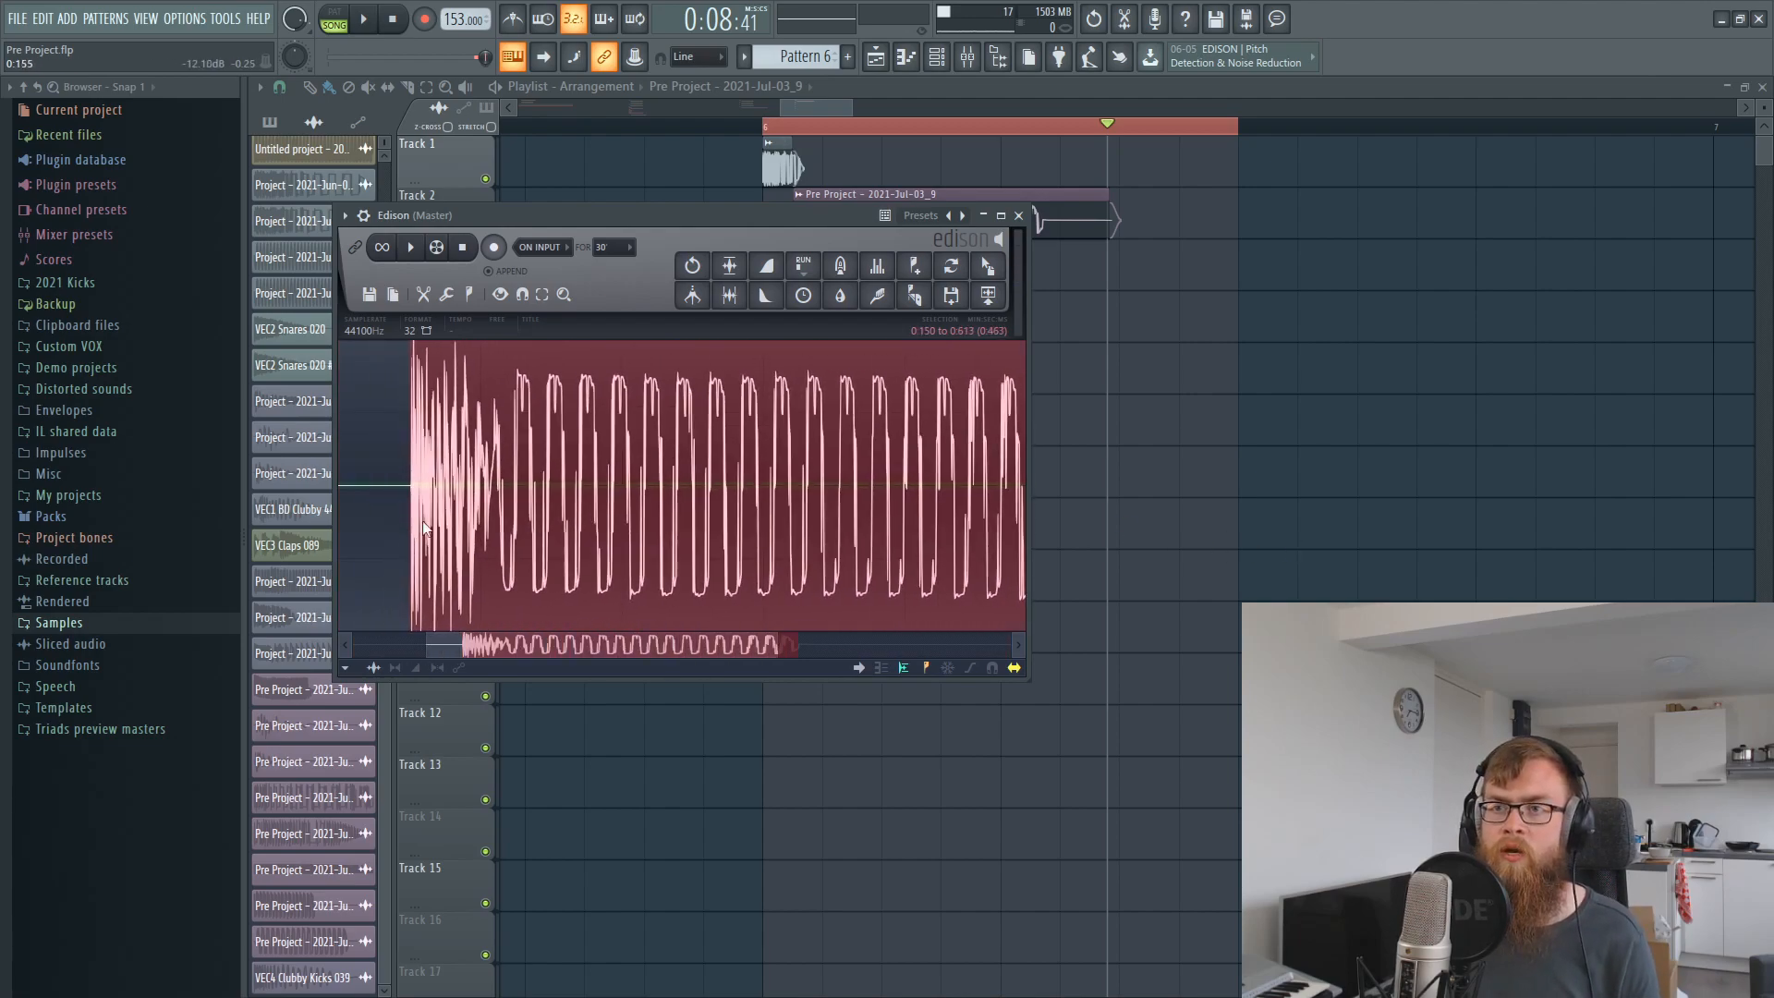
pyautogui.scroll(4, 434, 524)
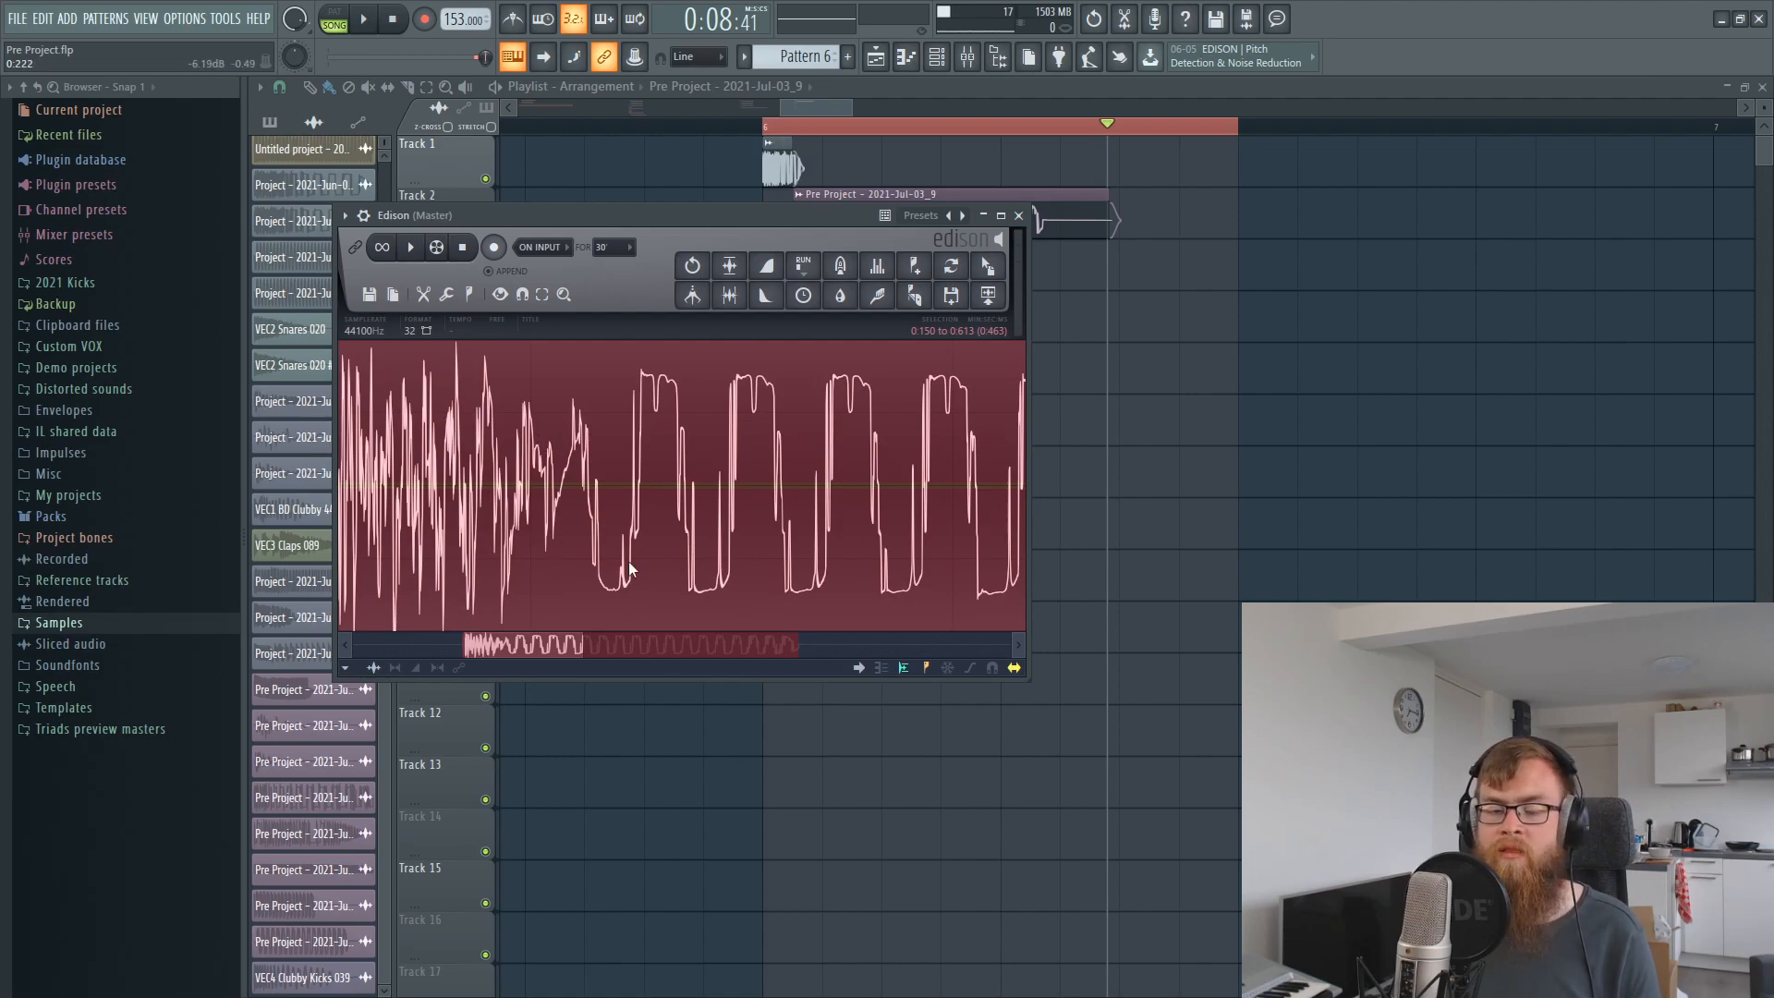
pyautogui.scroll(-2, 669, 481)
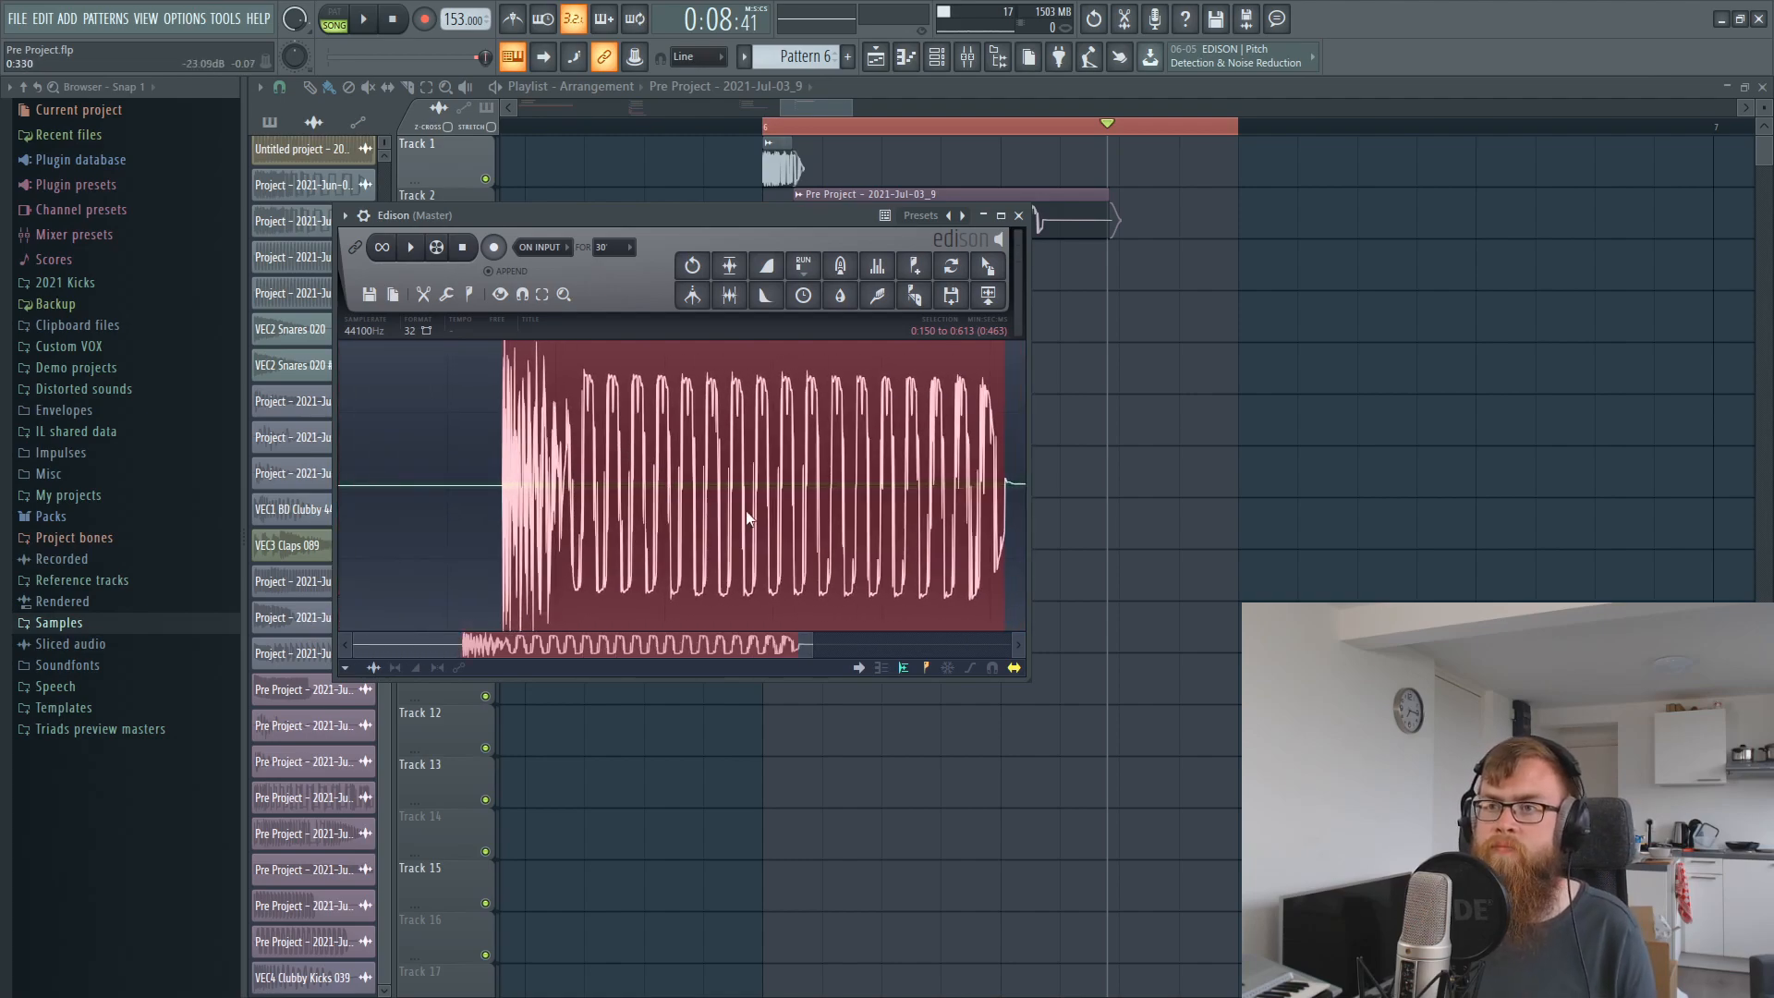
pyautogui.scroll(-2, 816, 506)
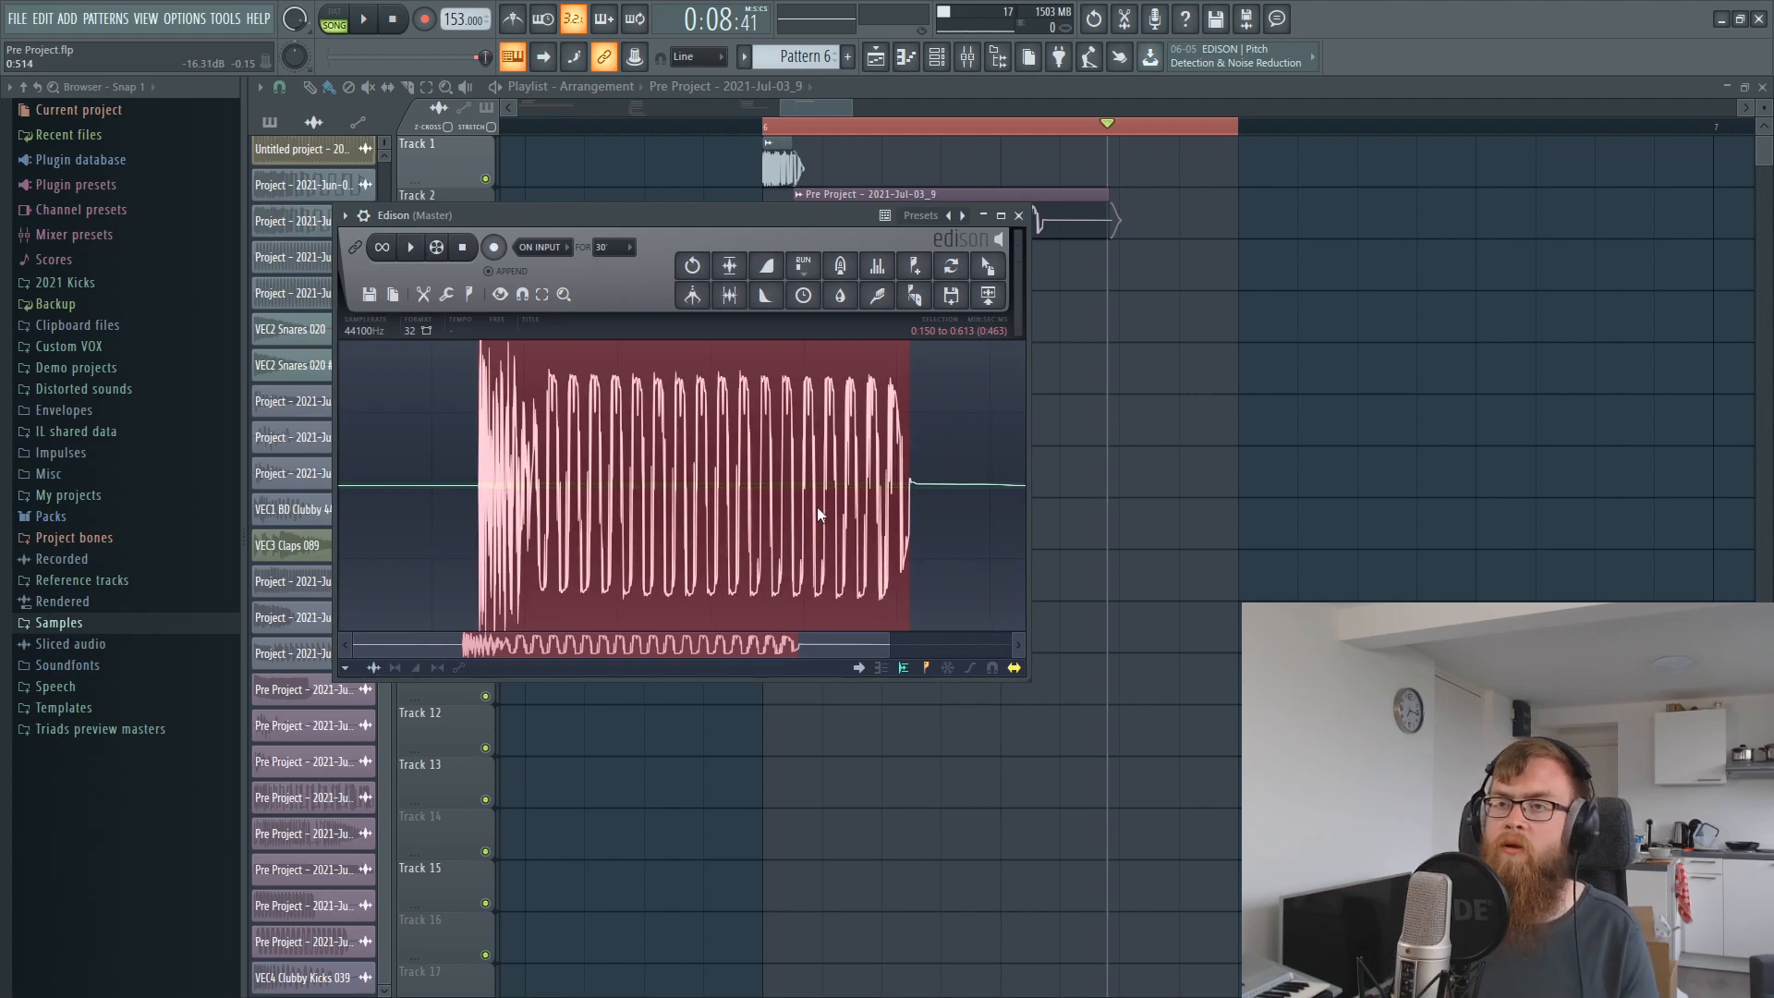
pyautogui.click(1018, 215)
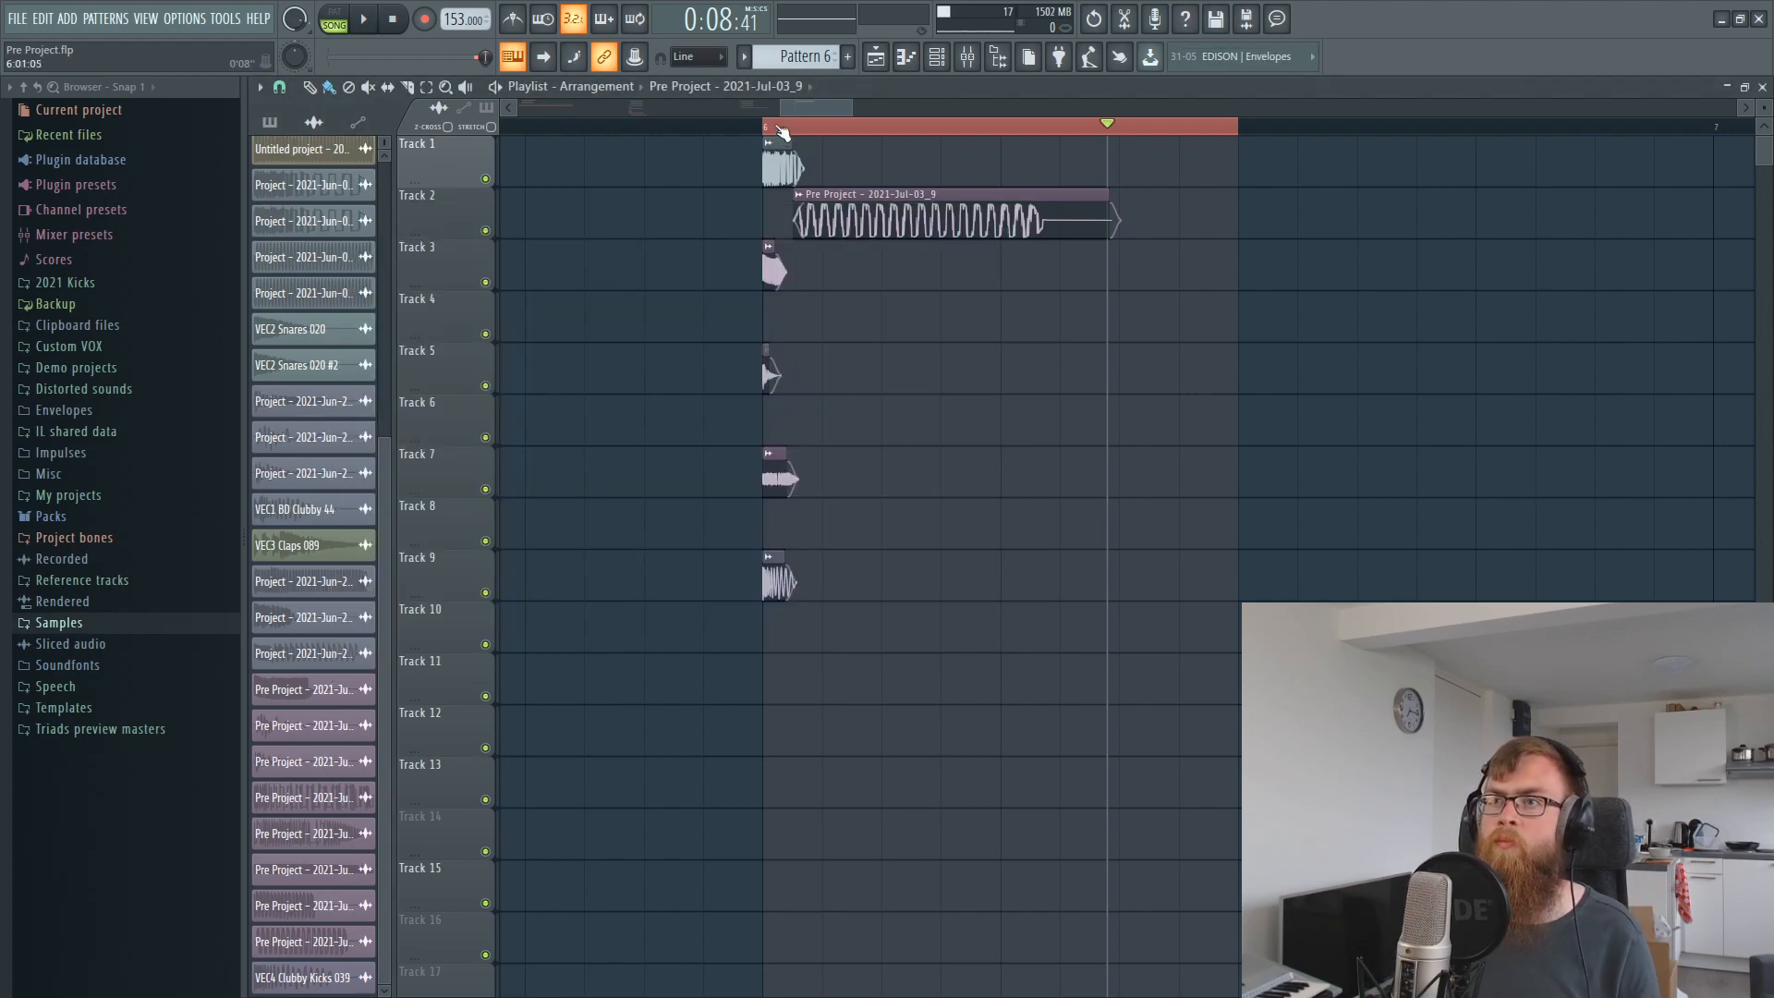
# Audition the layered kick repeatedly, examining where the Track 1 punch overlaps the start of the Track 2 tail.
pyautogui.scroll(3, 791, 127)
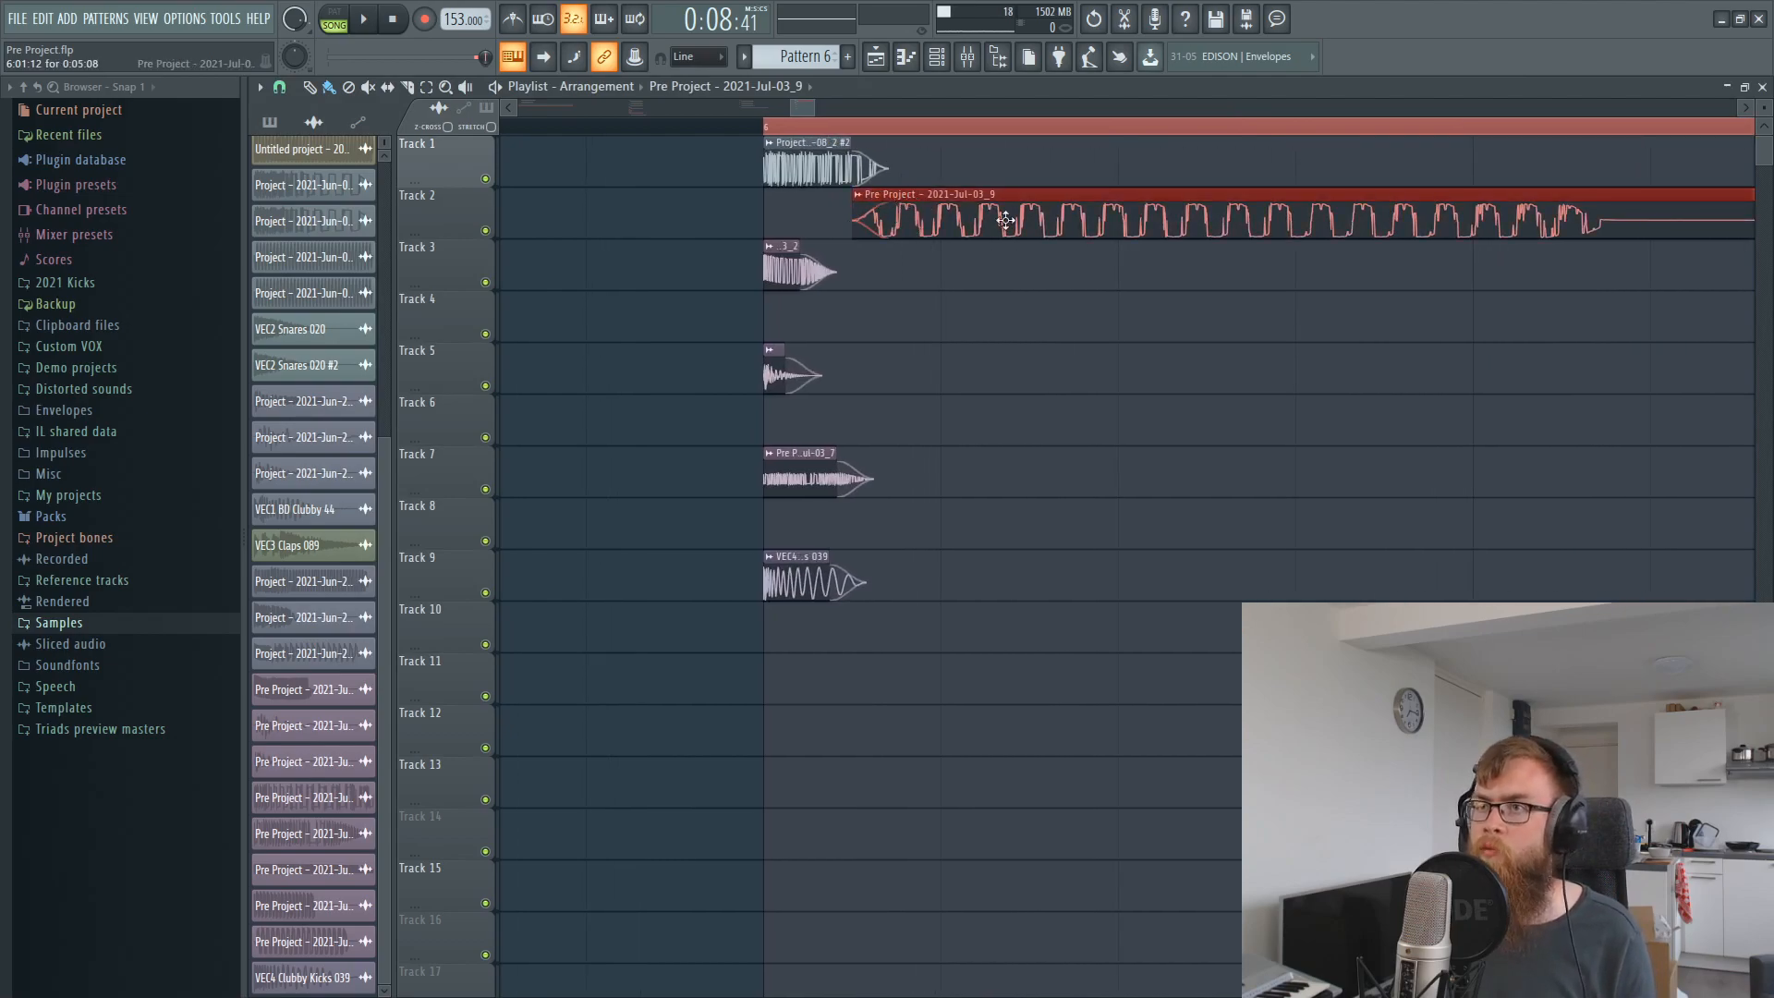
pyautogui.moveTo(851, 162); pyautogui.dragTo(842, 154)
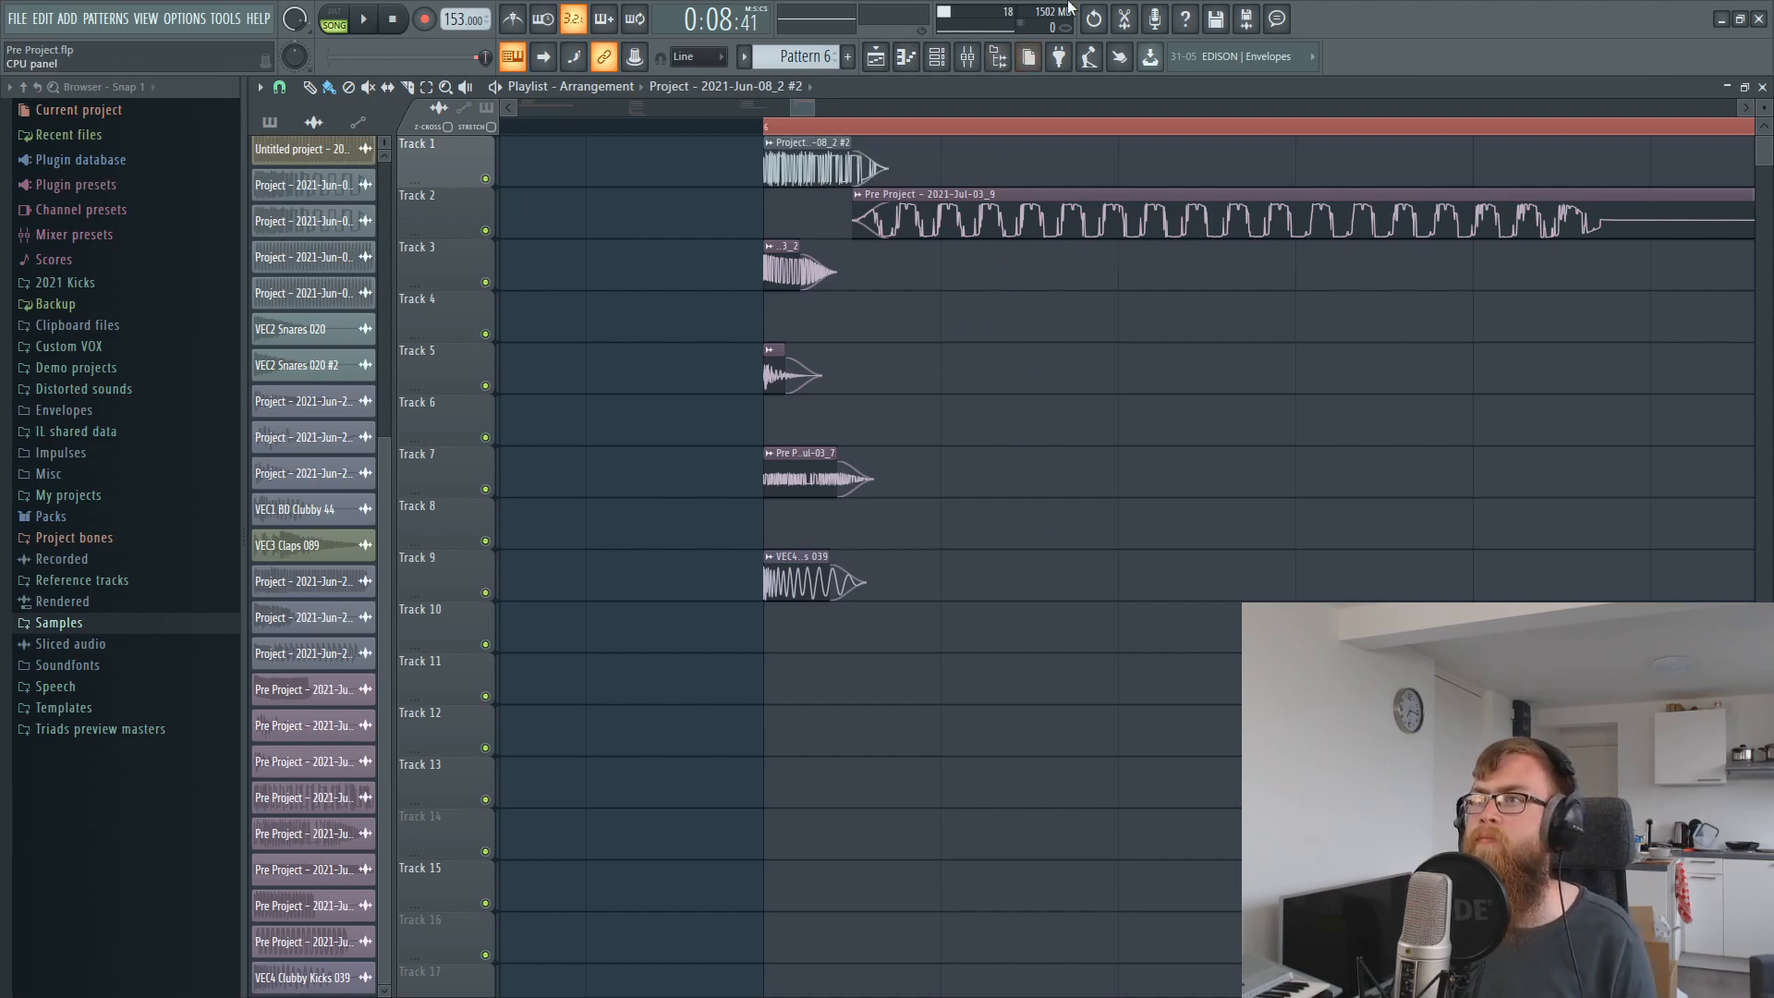
pyautogui.press('space')
pyautogui.press('space')
pyautogui.scroll(-3, 938, 130)
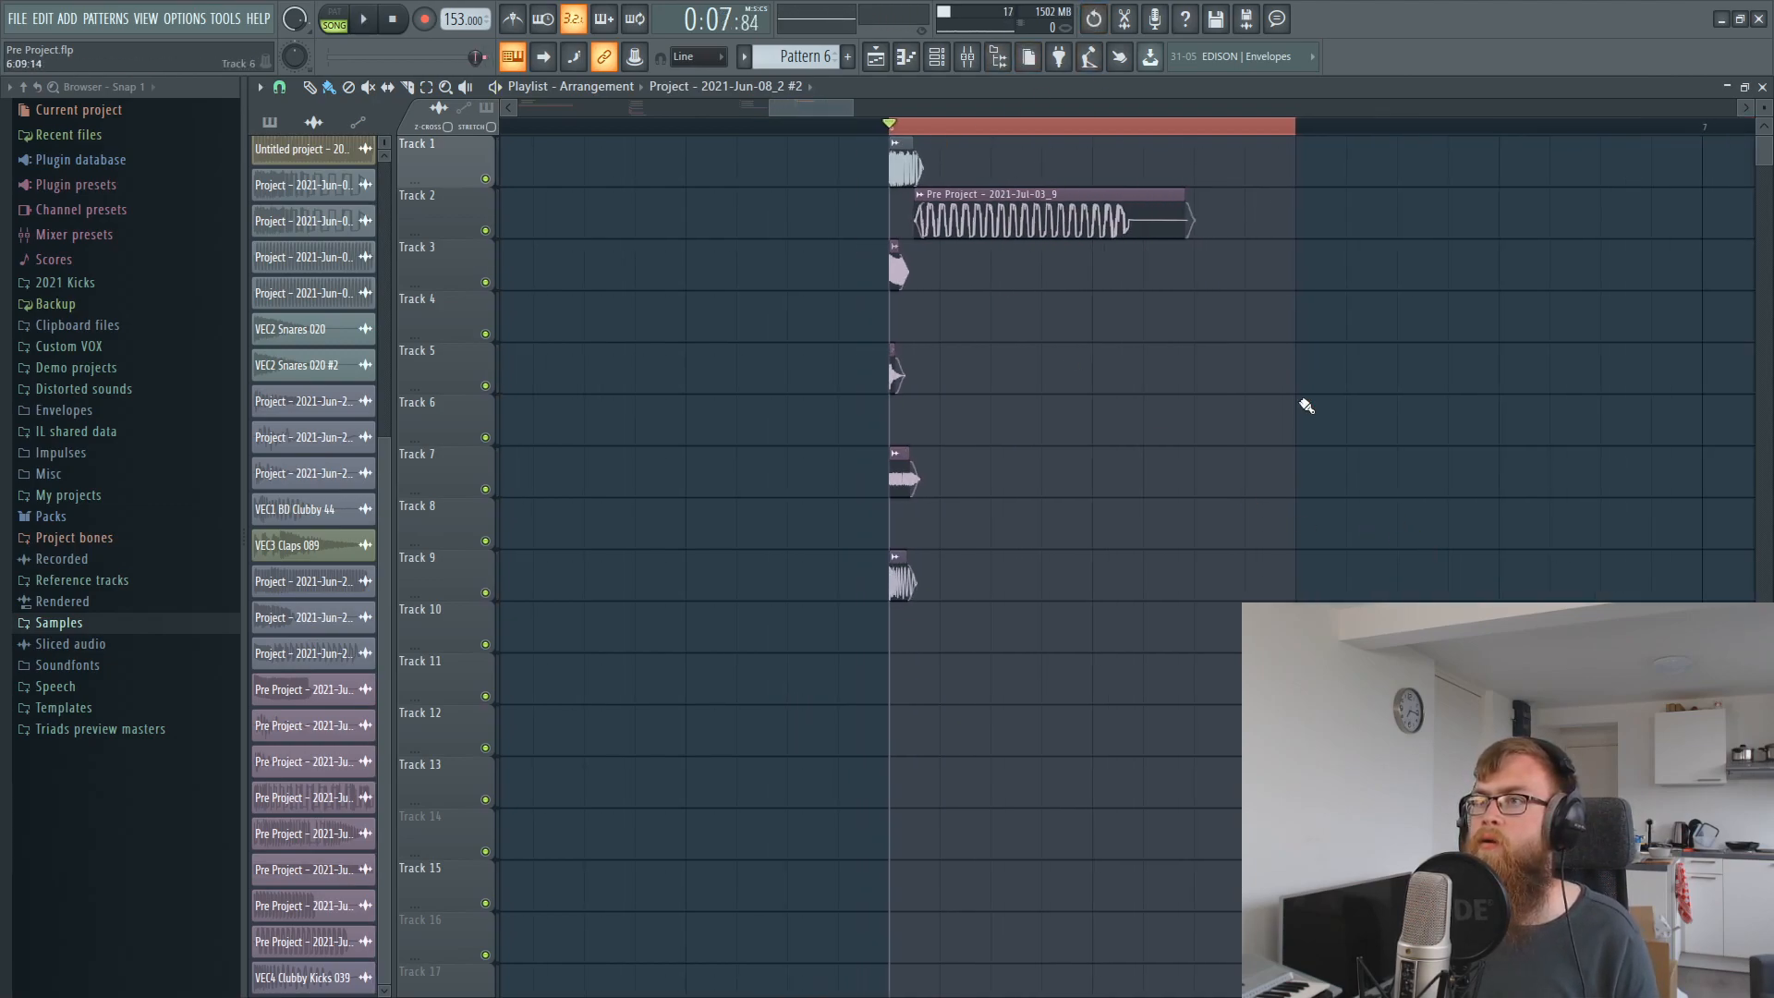
pyautogui.scroll(3, 980, 124)
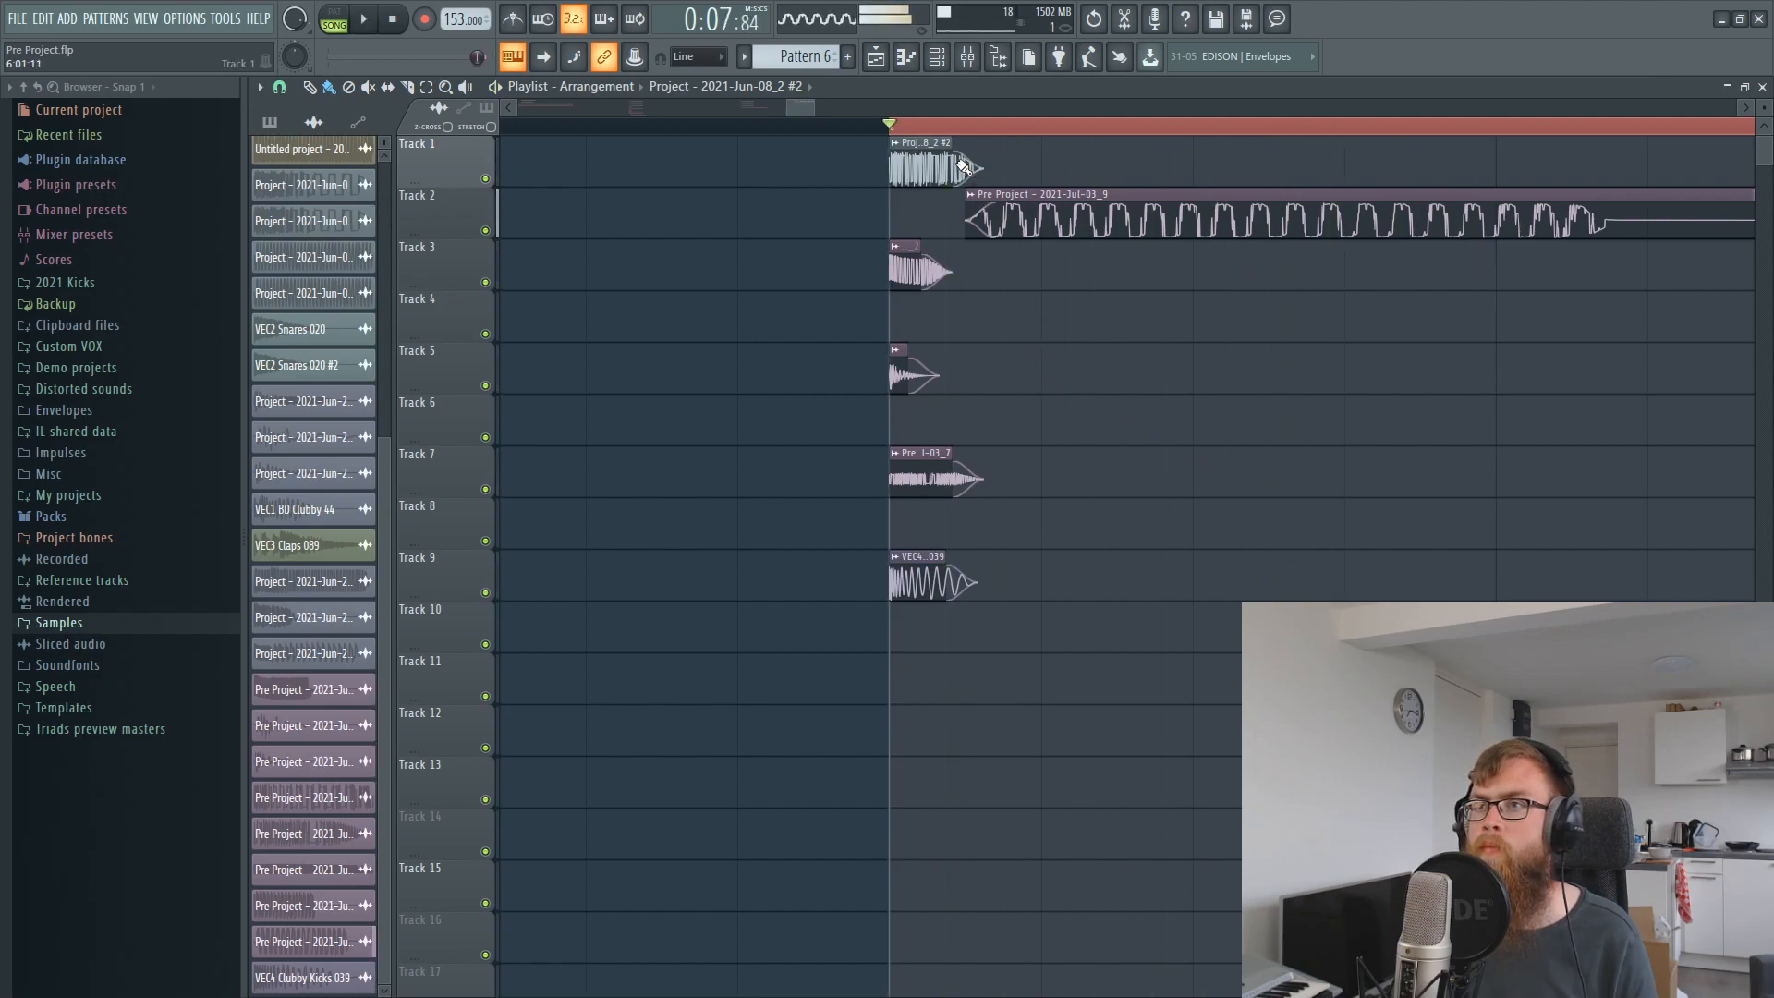
pyautogui.press('space')
pyautogui.press('space')
pyautogui.press('space')
pyautogui.press('space')
pyautogui.scroll(-3, 884, 124)
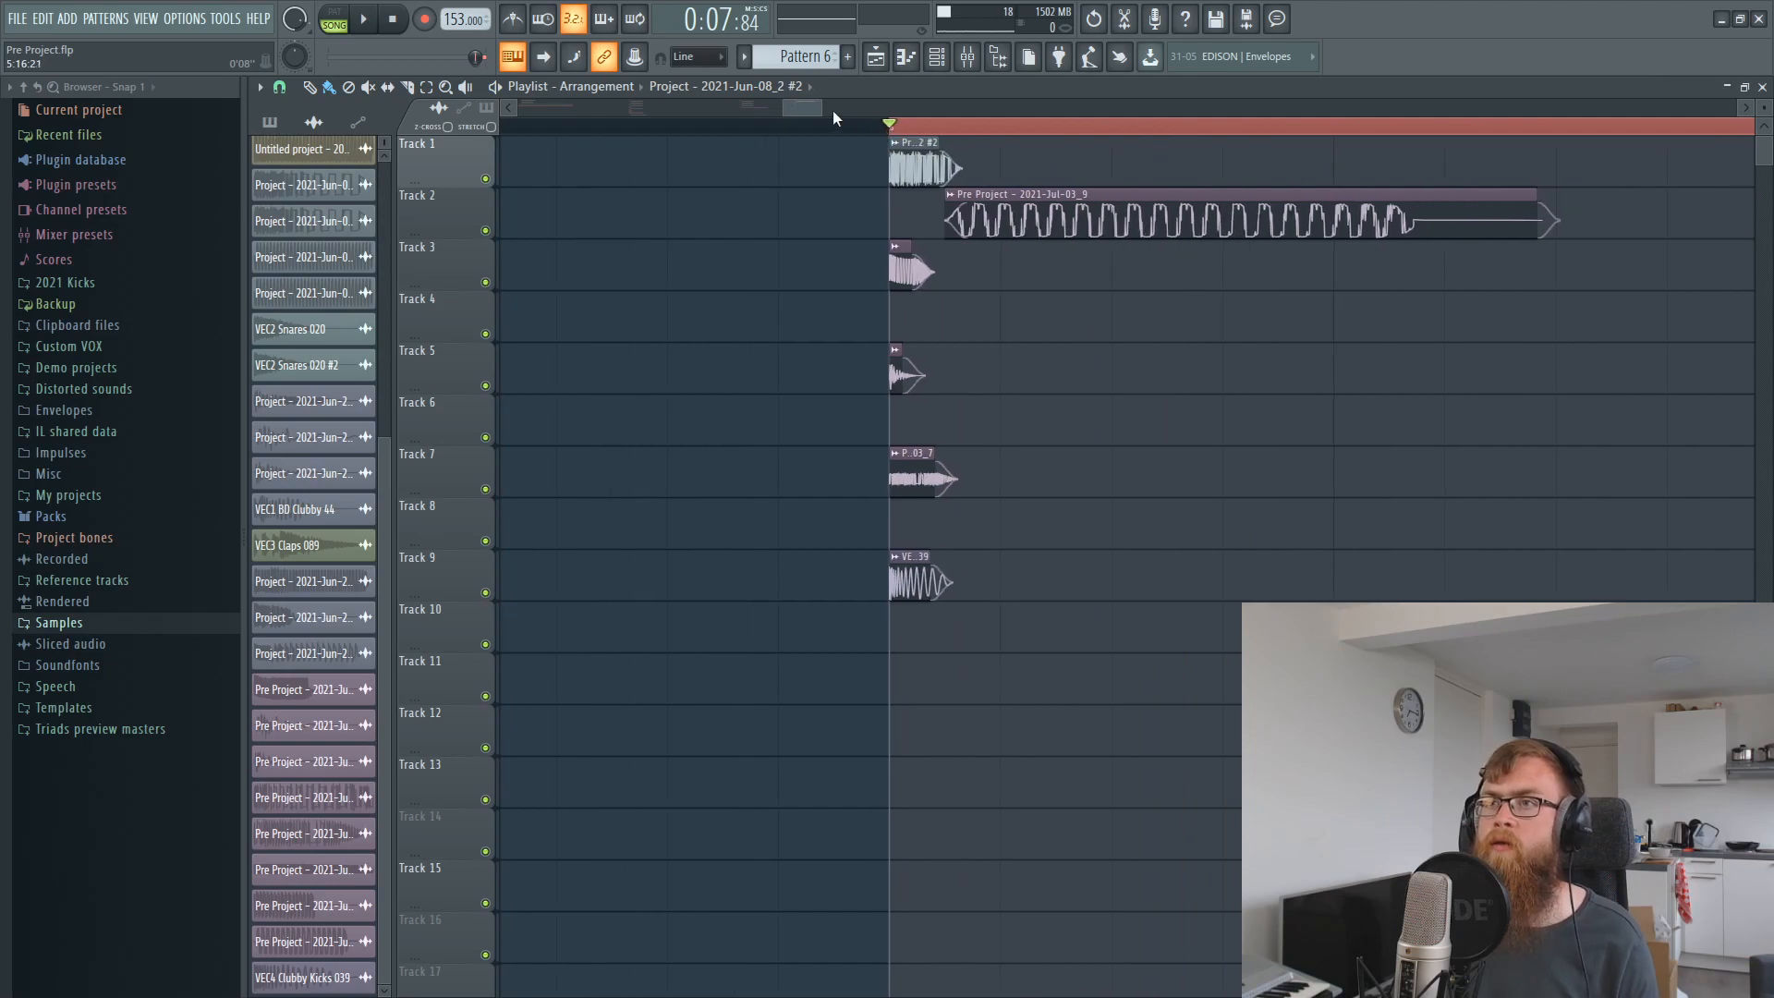
# Open the VEC4 Clubby Kicks 039 channel settings from its Track 9 clip and create an automation clip for the channel volume.
pyautogui.scroll(2, 806, 127)
pyautogui.scroll(1, 806, 127)
pyautogui.moveTo(784, 113); pyautogui.dragTo(808, 119)
pyautogui.moveTo(753, 568)
pyautogui.mouseDown()
pyautogui.moveTo(738, 201)
pyautogui.moveTo(740, 577)
pyautogui.mouseUp()
pyautogui.doubleClick(740, 578)
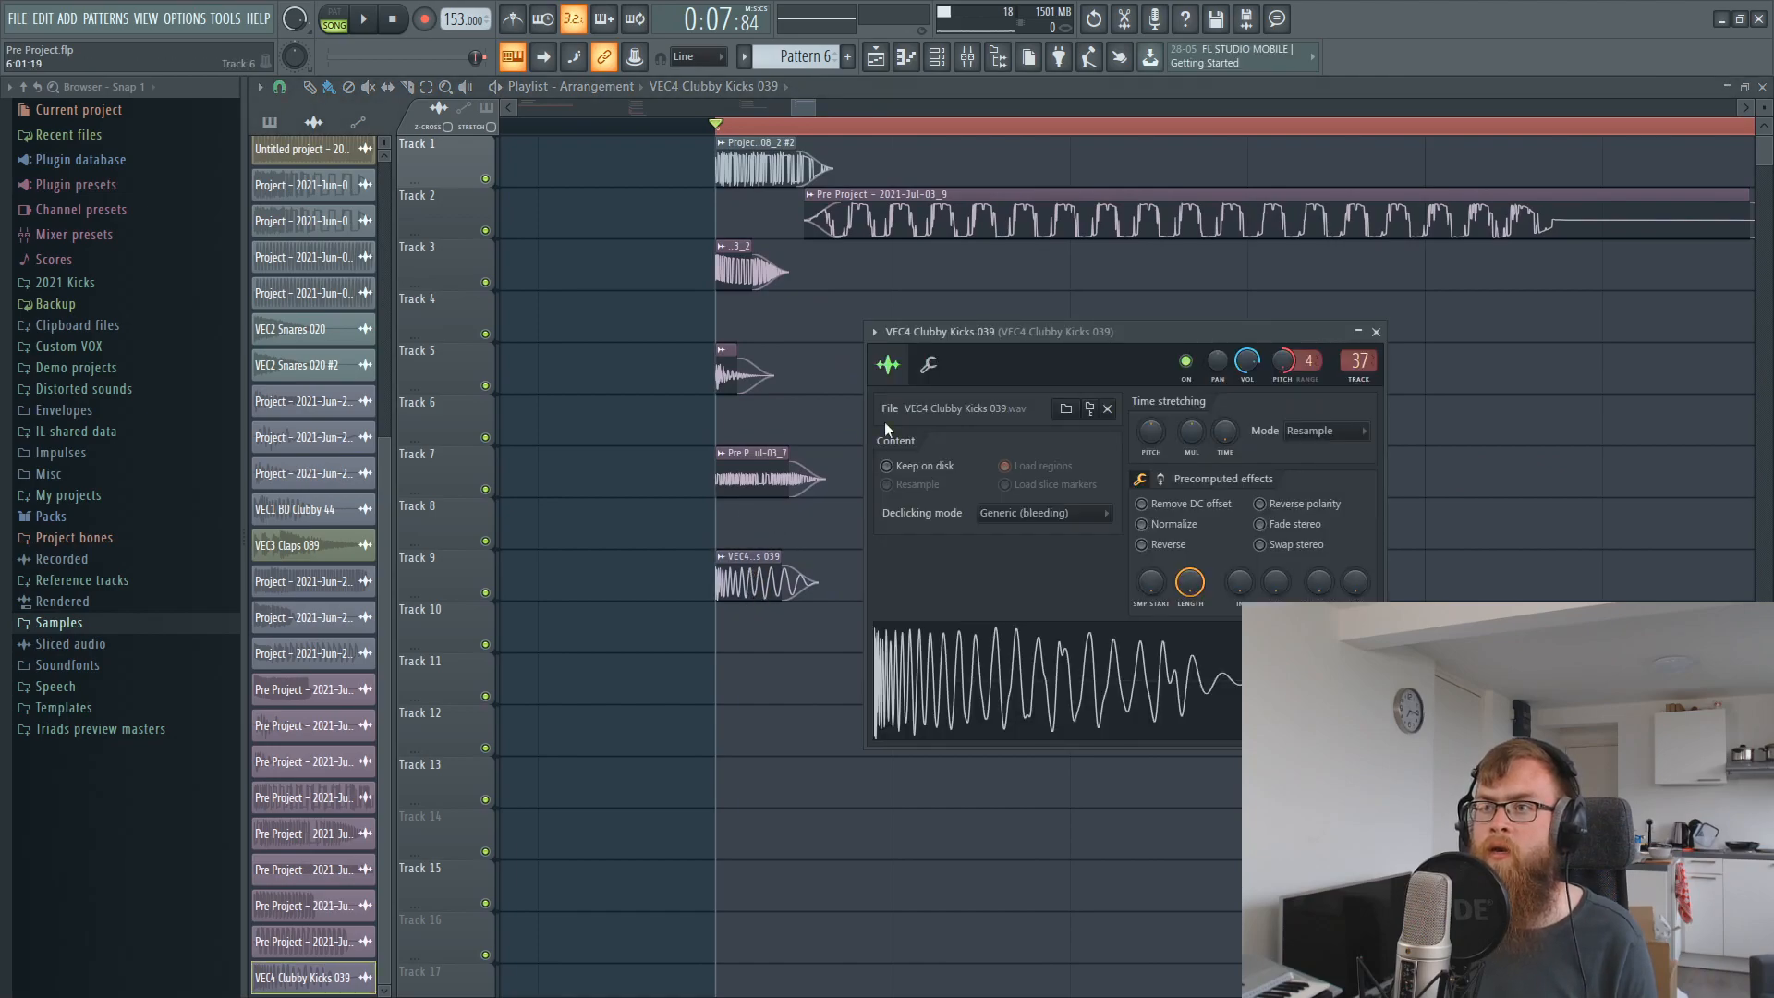
pyautogui.rightClick(1242, 368)
pyautogui.click(1273, 535)
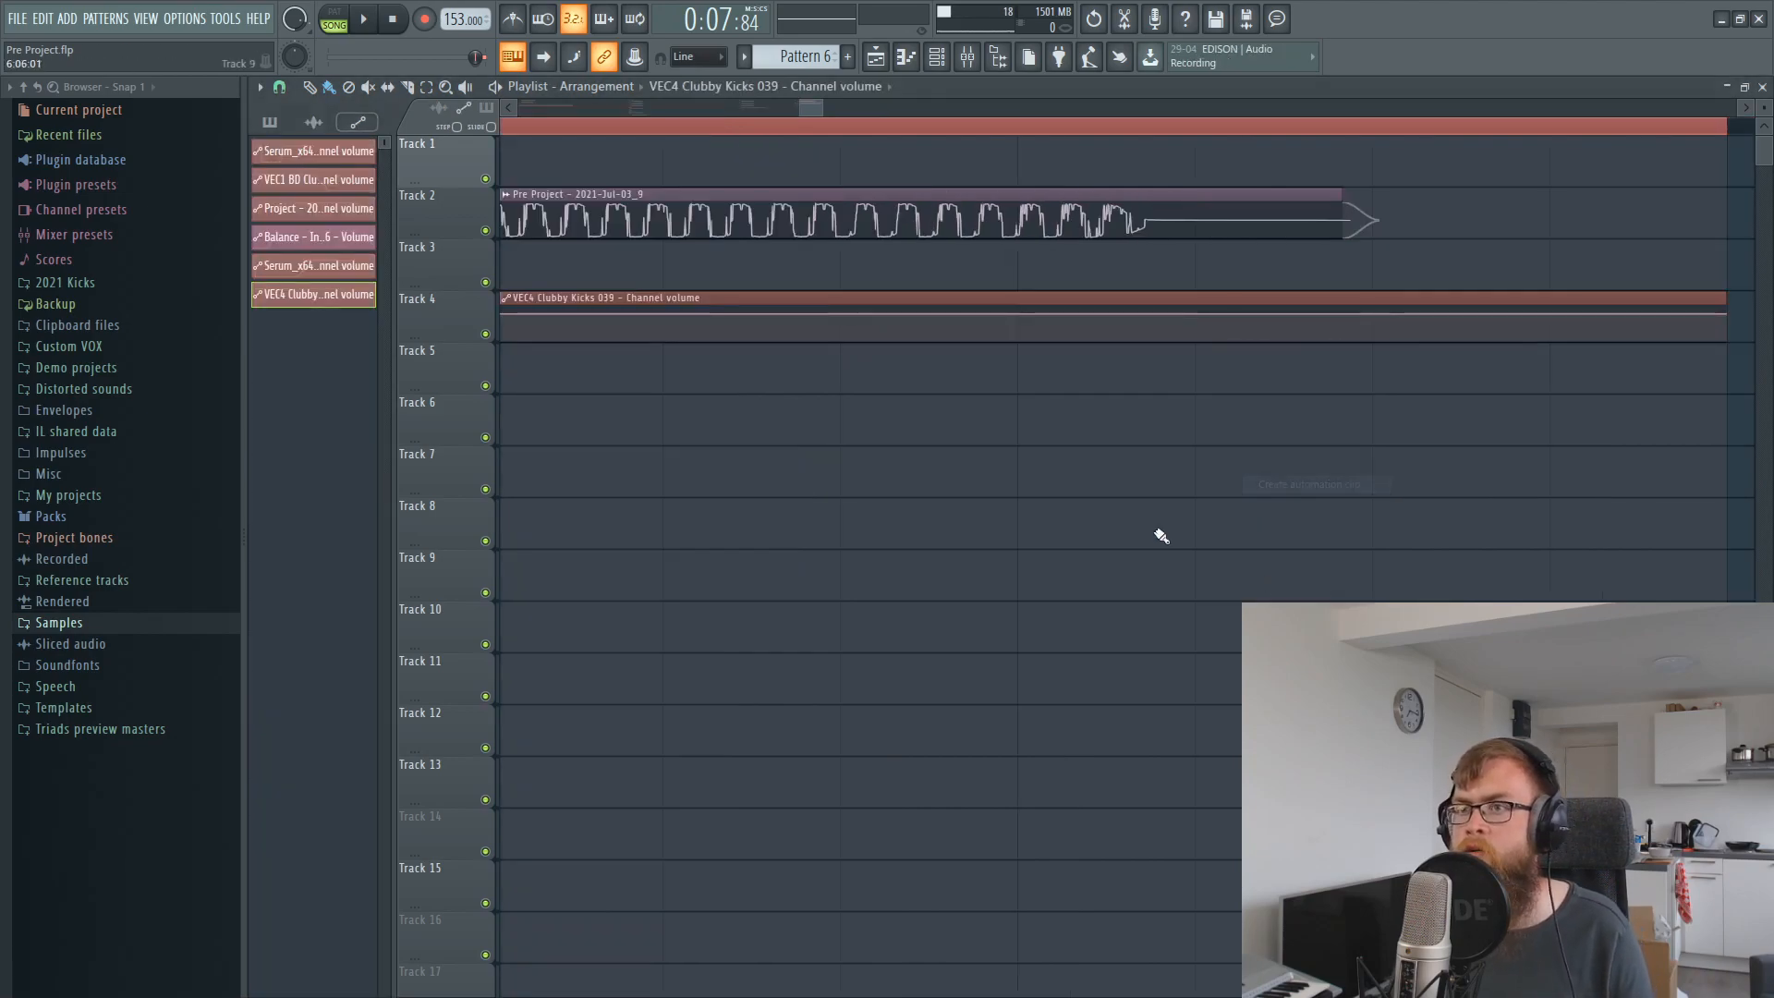
# Place the VEC4 volume automation clip on Track 10 and shape its curve to fall to the bottom near the tail's start.
pyautogui.moveTo(823, 297); pyautogui.dragTo(828, 658)
pyautogui.moveTo(810, 109)
pyautogui.mouseDown()
pyautogui.moveTo(764, 109)
pyautogui.moveTo(800, 113)
pyautogui.mouseUp()
pyautogui.moveTo(984, 651); pyautogui.dragTo(907, 658)
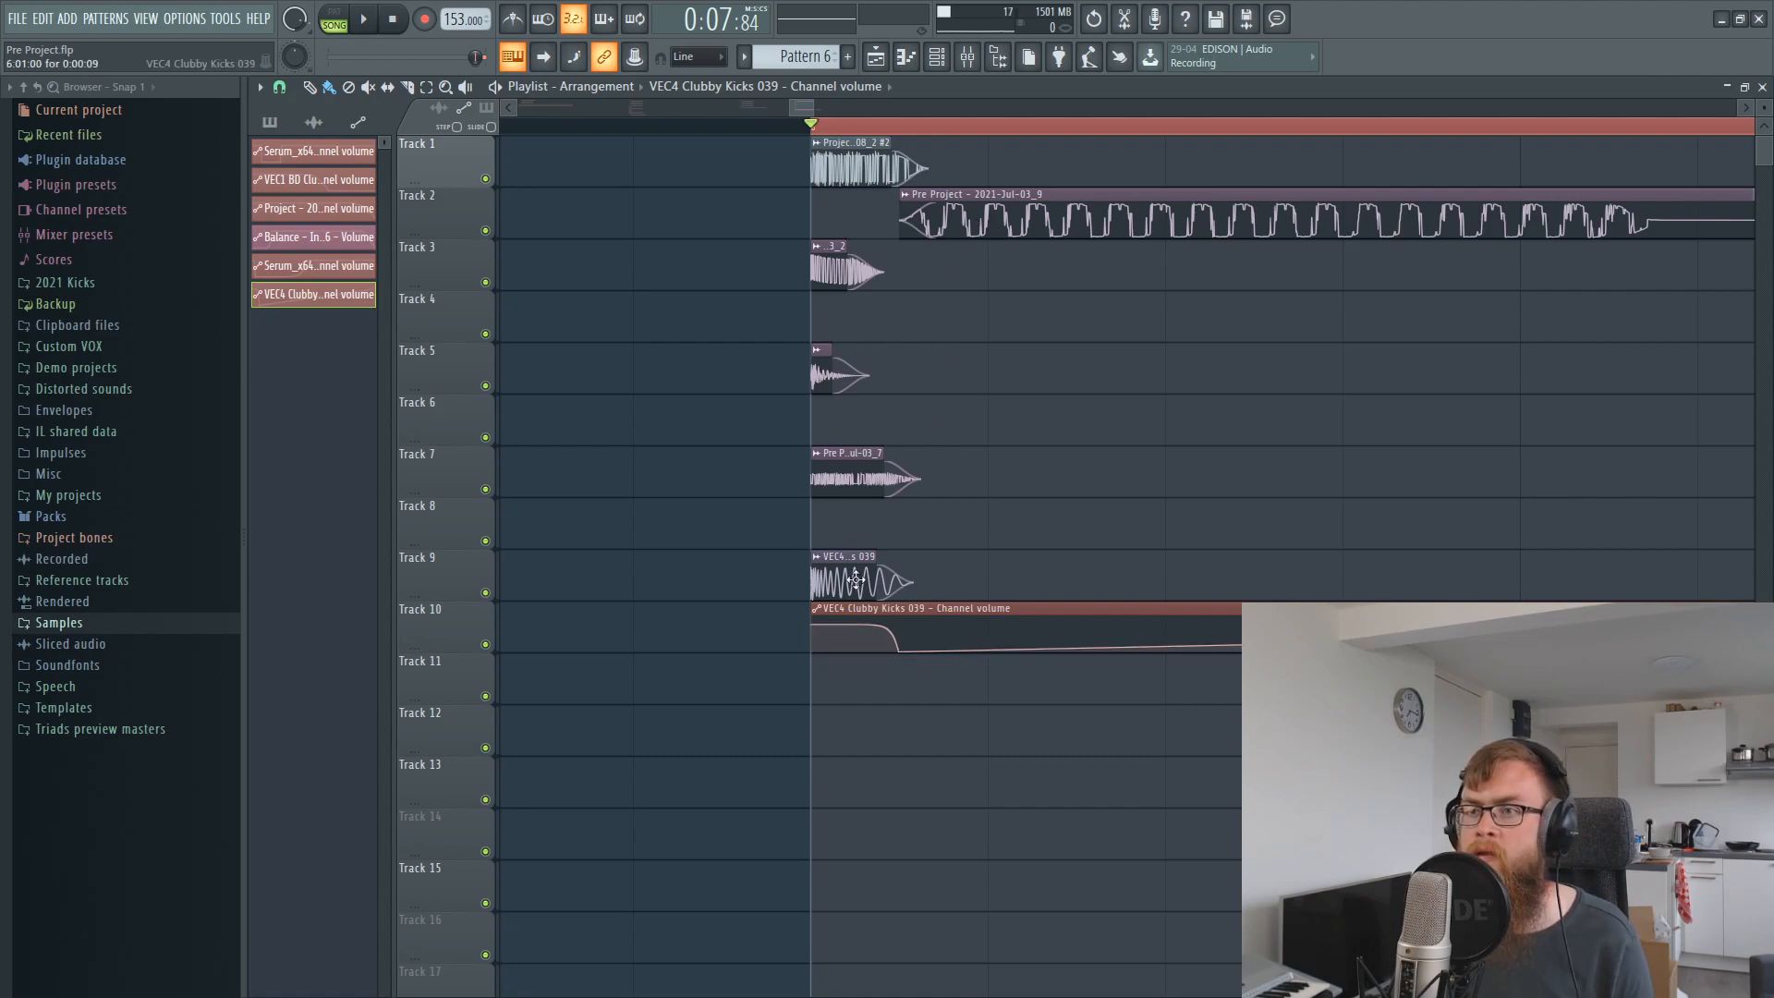
# Try moving the VEC4 volume automation clip up to Track 4, and undo the move.
pyautogui.moveTo(915, 607); pyautogui.dragTo(956, 310)
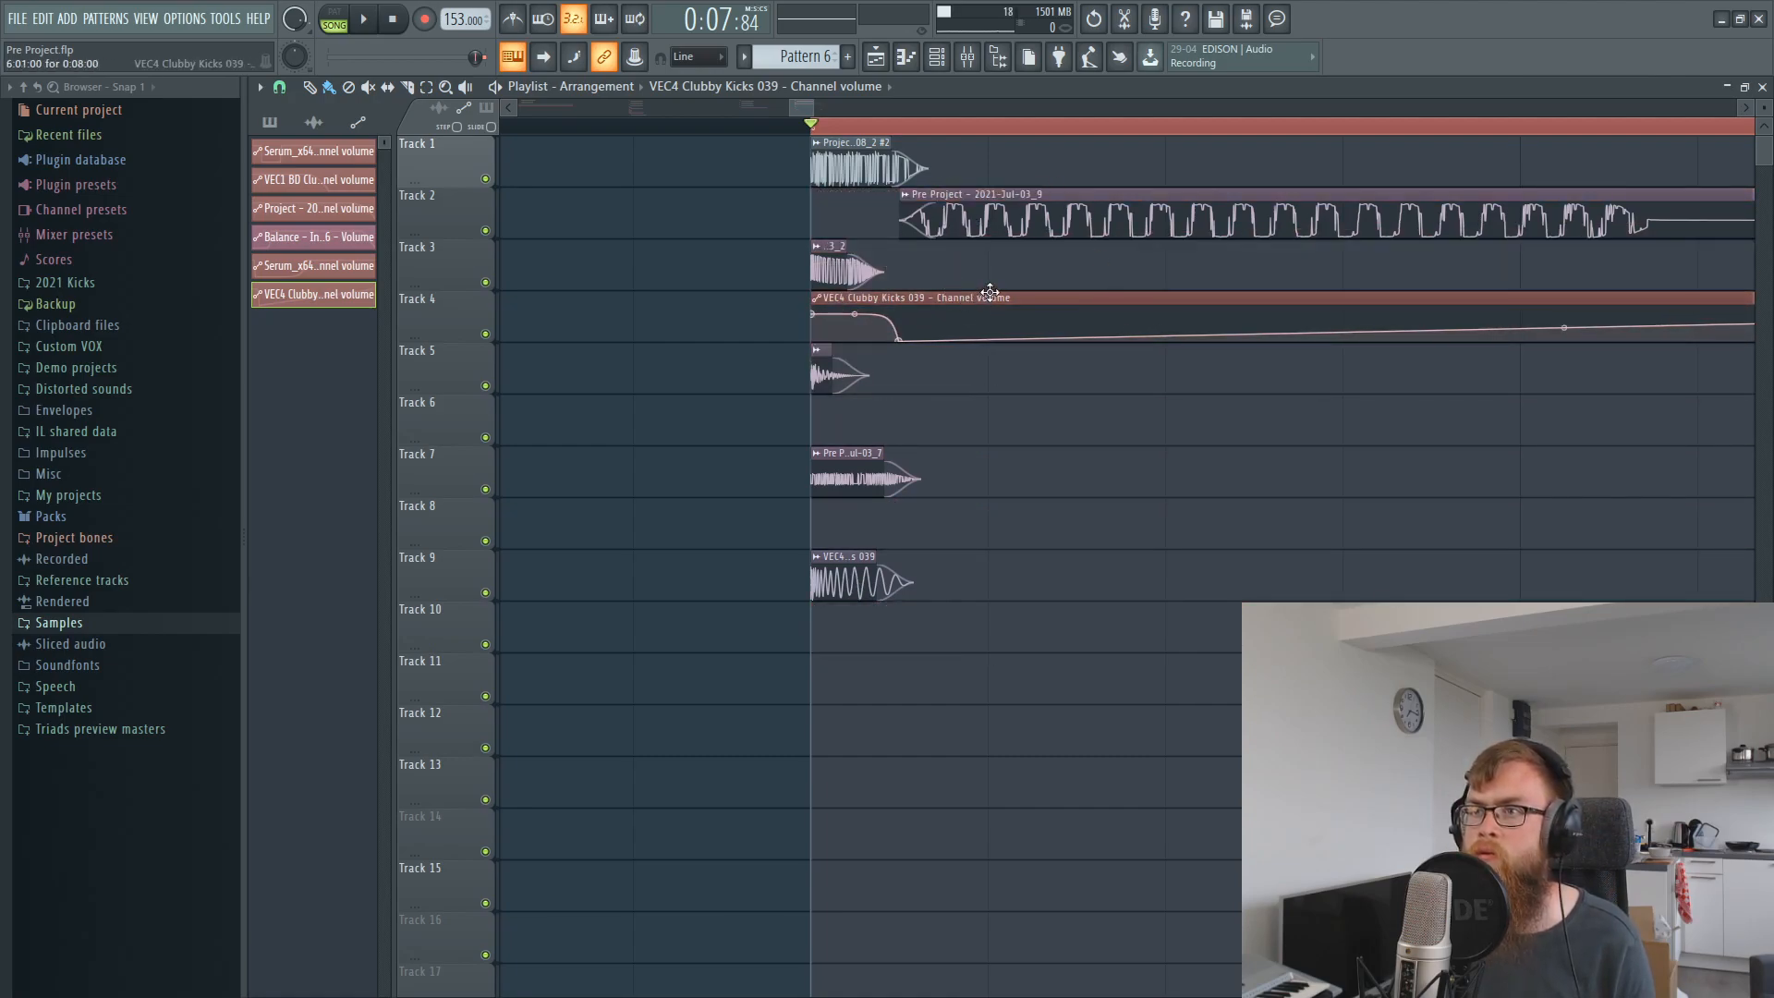
pyautogui.hotkey('ctrl', 'z')
pyautogui.moveTo(889, 585); pyautogui.dragTo(831, 570)
# Extend the start of the Pre Project - 2021-Jul-03_9 tail clip slightly earlier on Track 2 and audition the kick.
pyautogui.moveTo(899, 198); pyautogui.dragTo(891, 198)
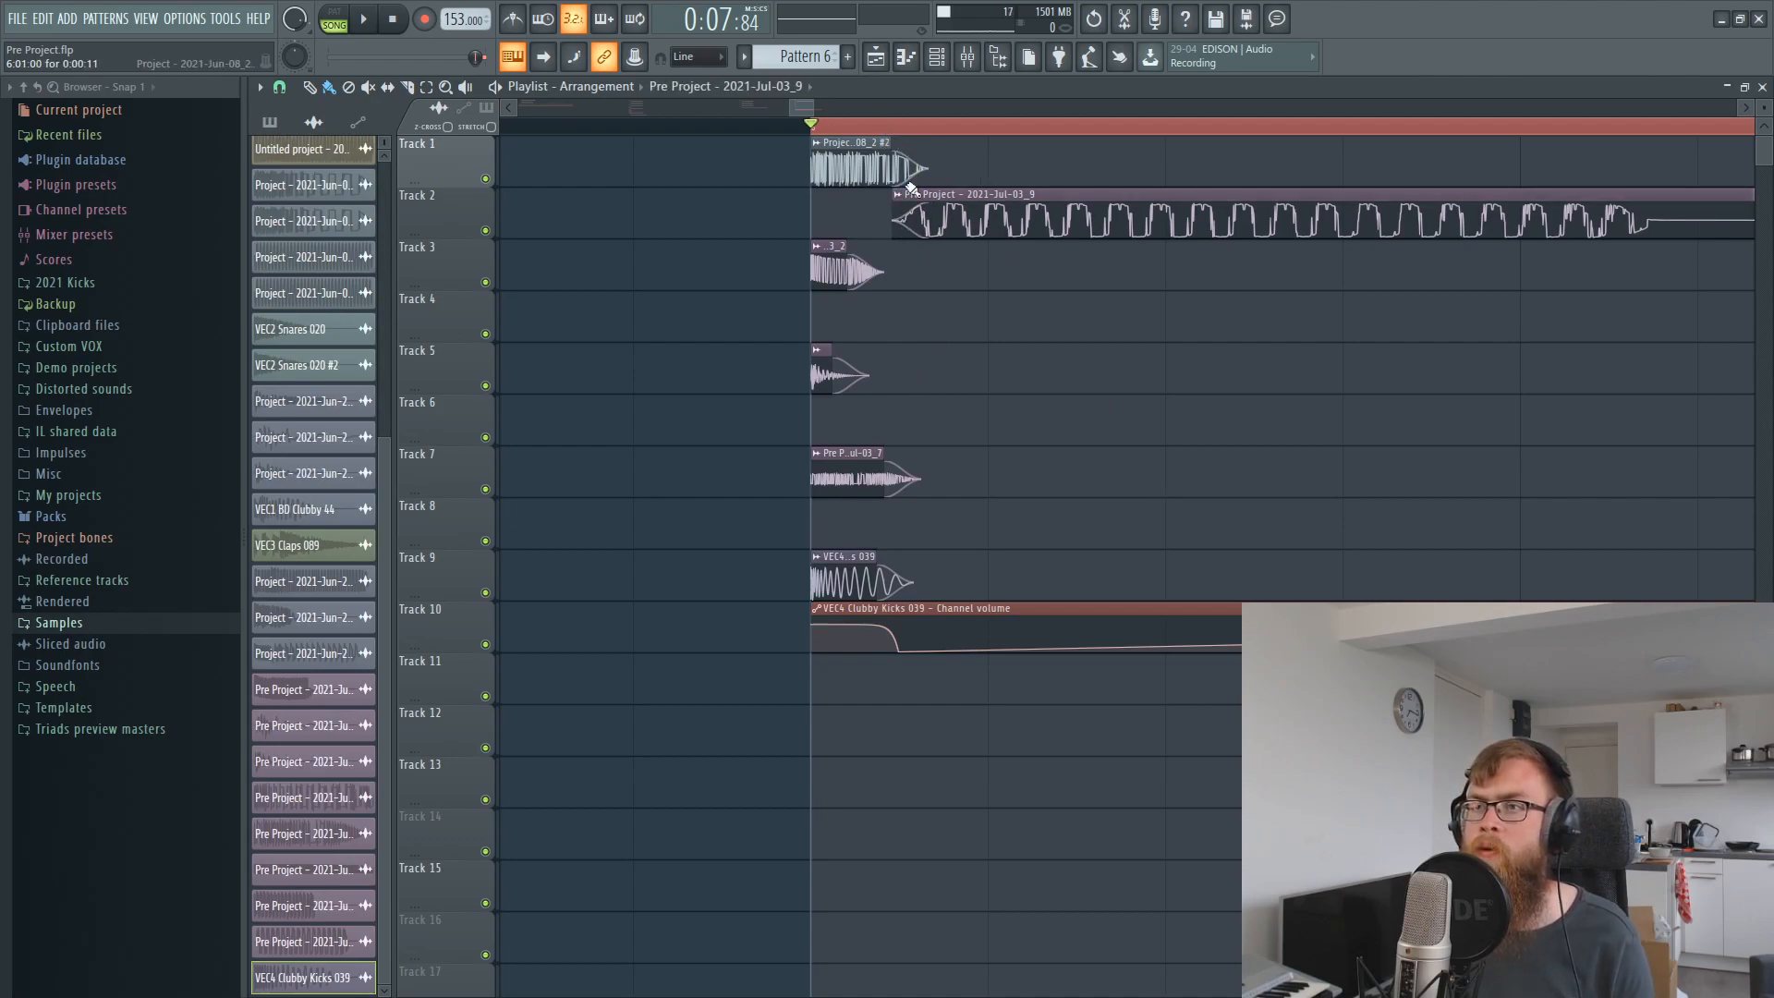
pyautogui.press('space')
pyautogui.press('space')
pyautogui.press('space')
pyautogui.press('space')
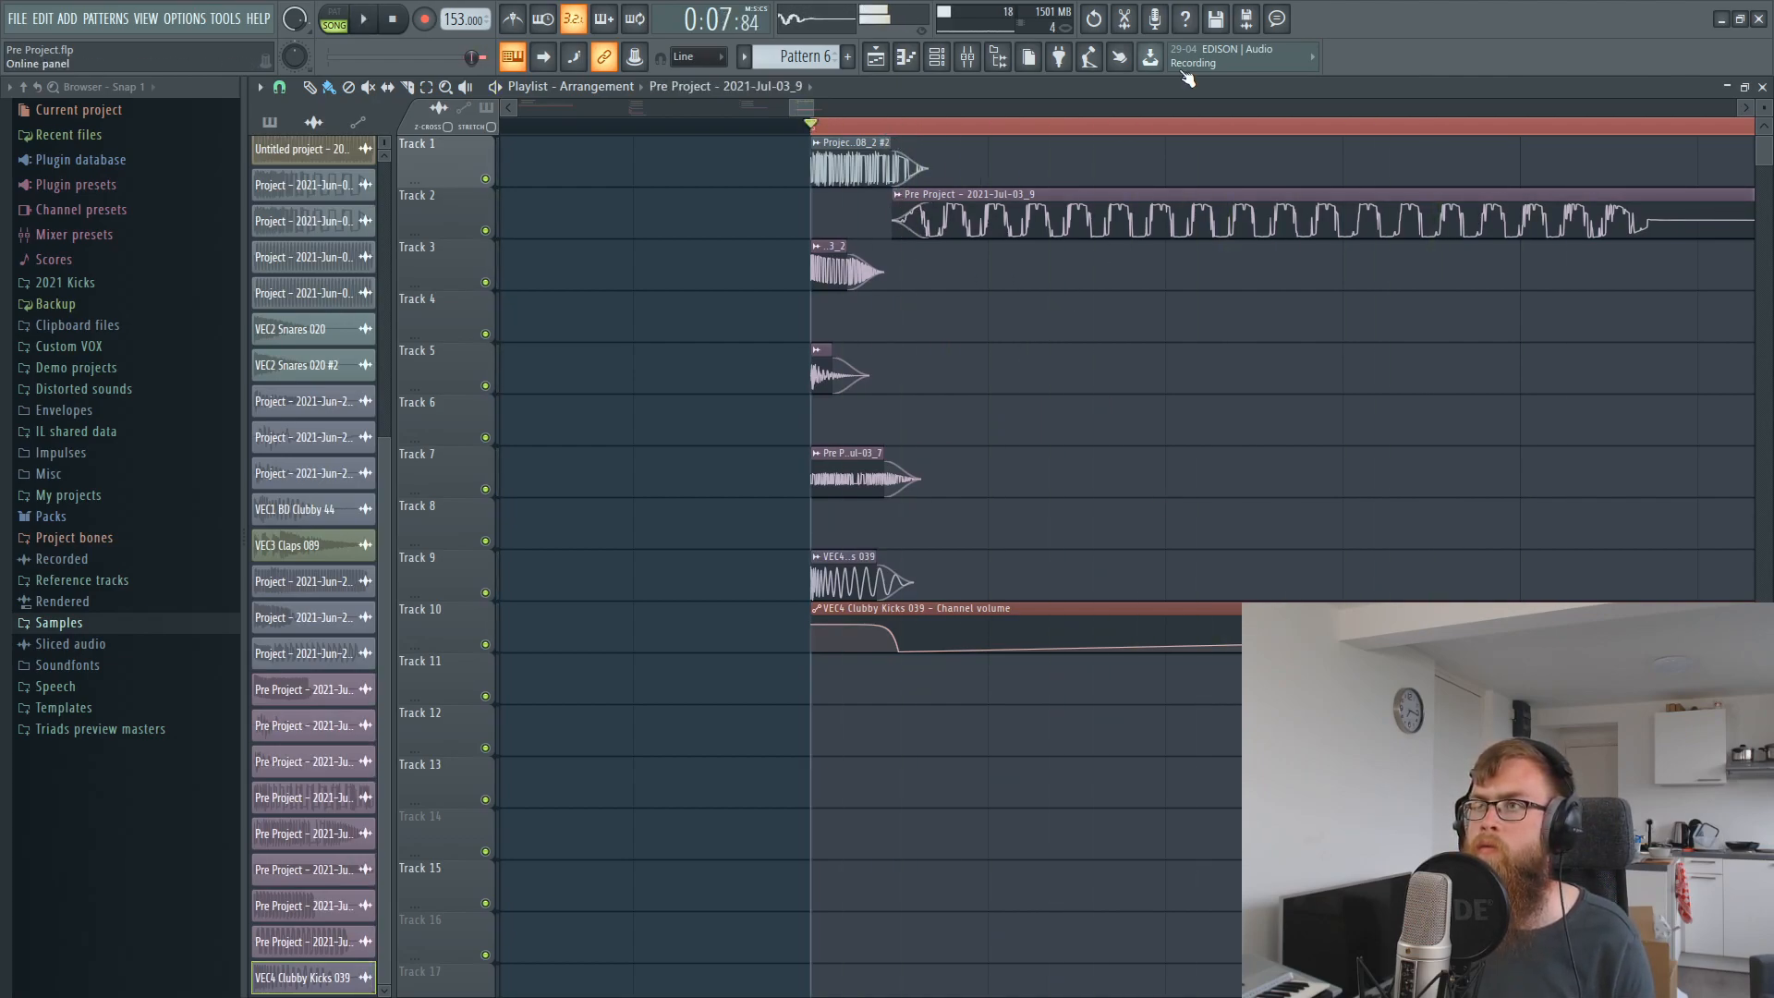
# Record the layered kick into Edison on the Master, examine the transition into the tail, then discard the take and close Edison.
pyautogui.click(1124, 20)
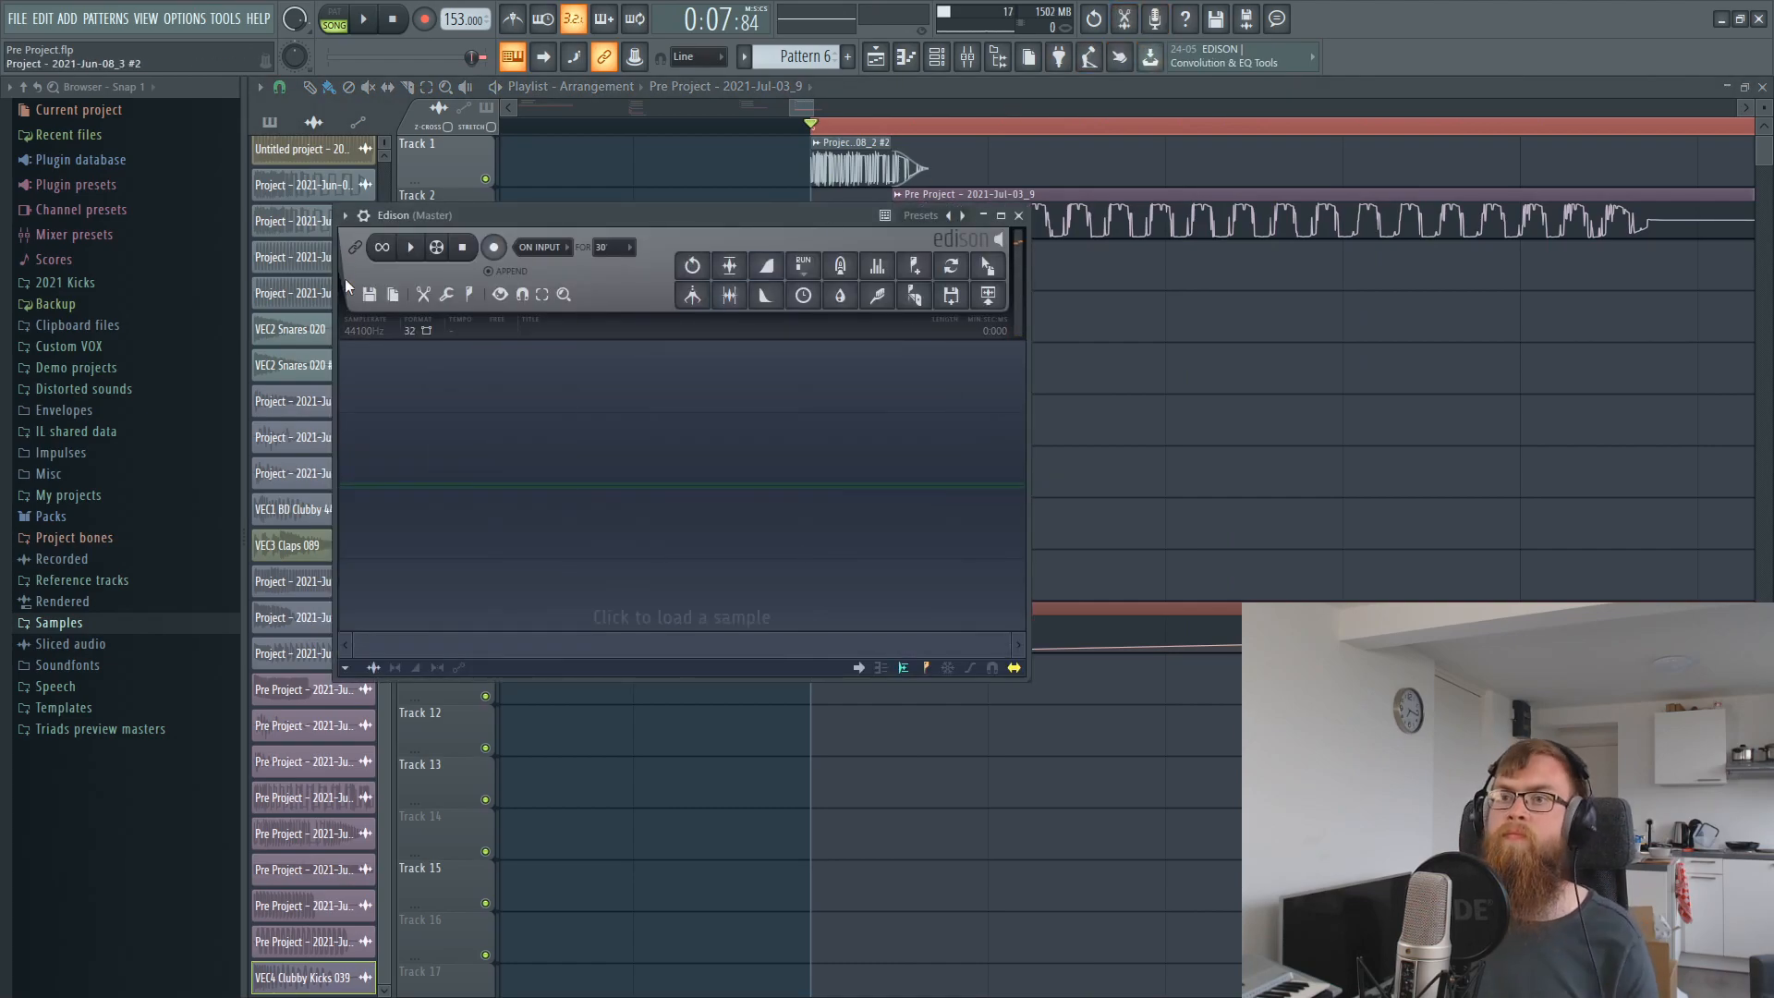
pyautogui.press('space')
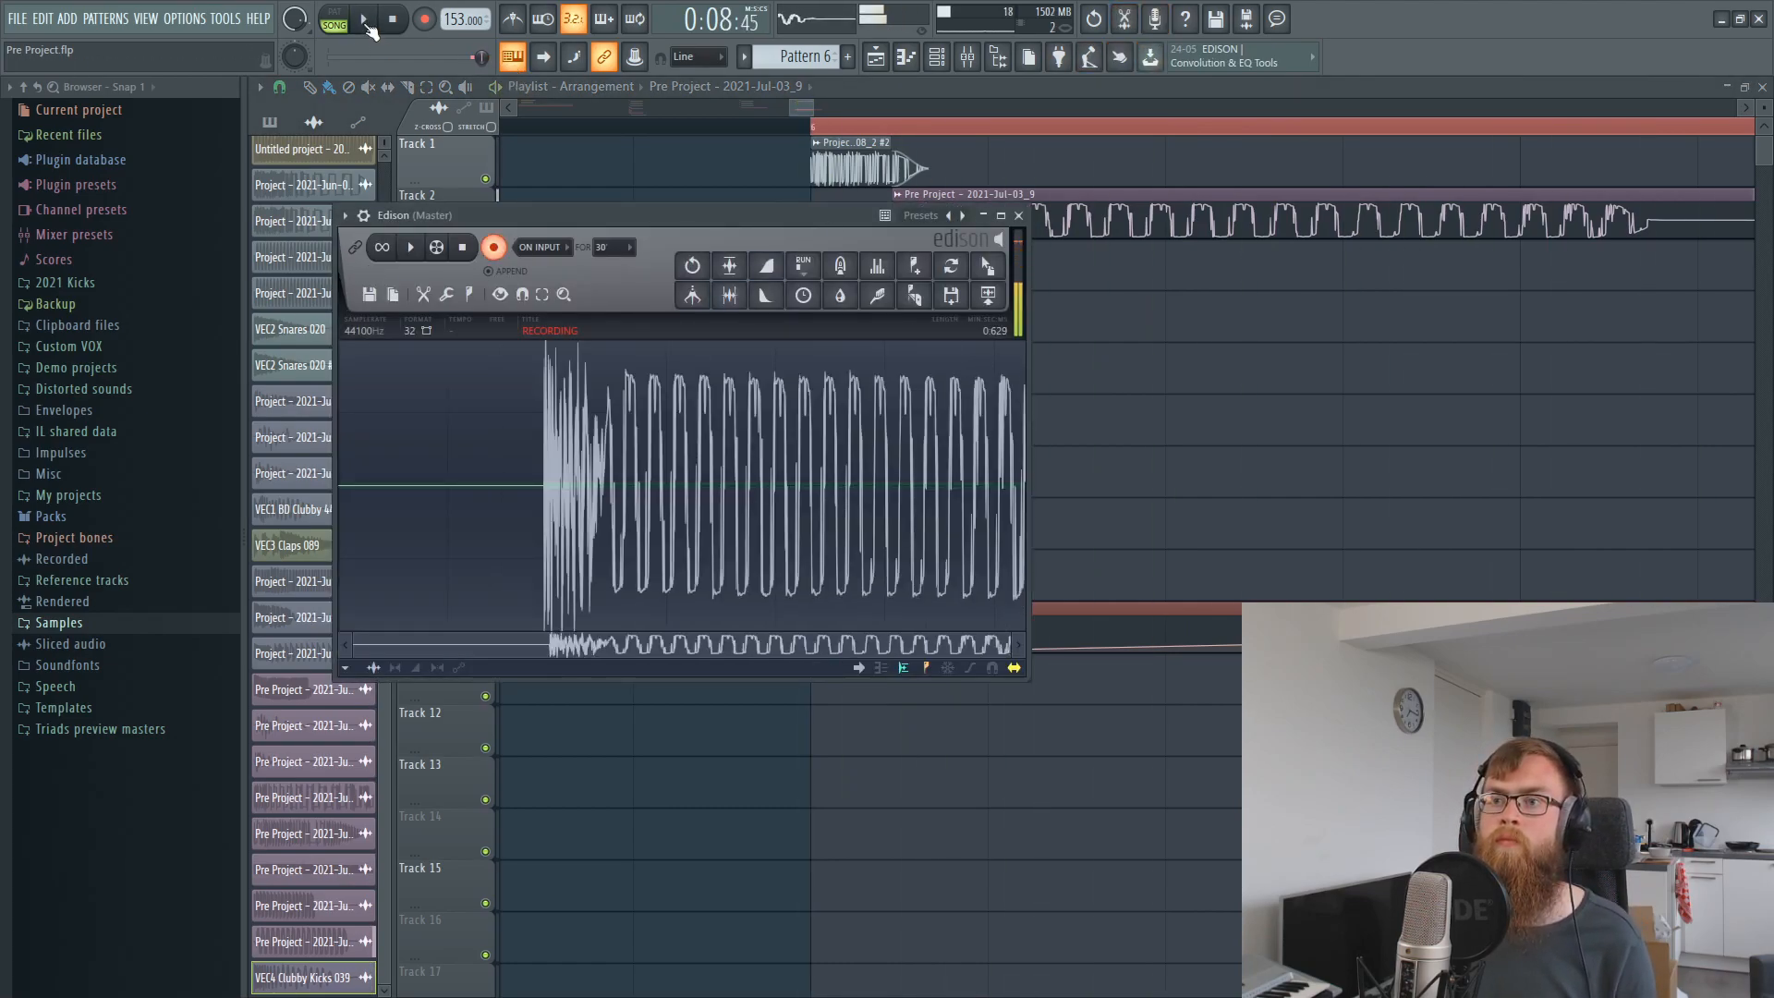
pyautogui.press('space')
pyautogui.scroll(6, 545, 486)
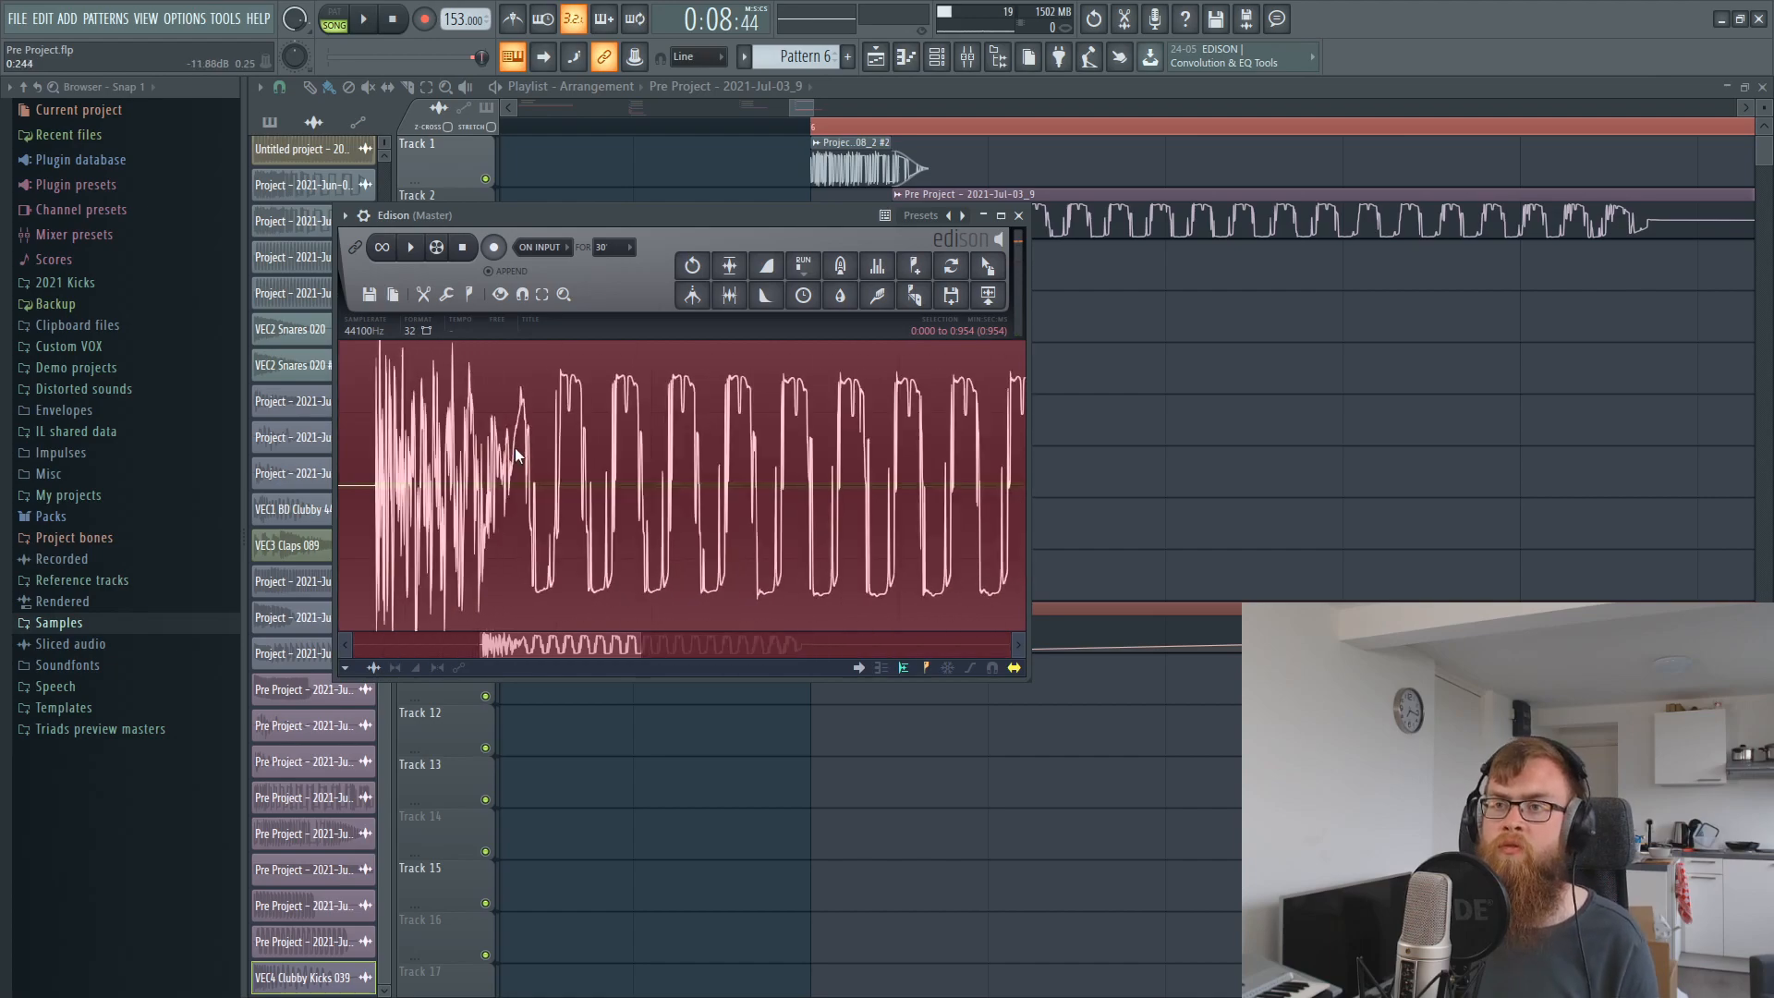
pyautogui.scroll(-3, 526, 471)
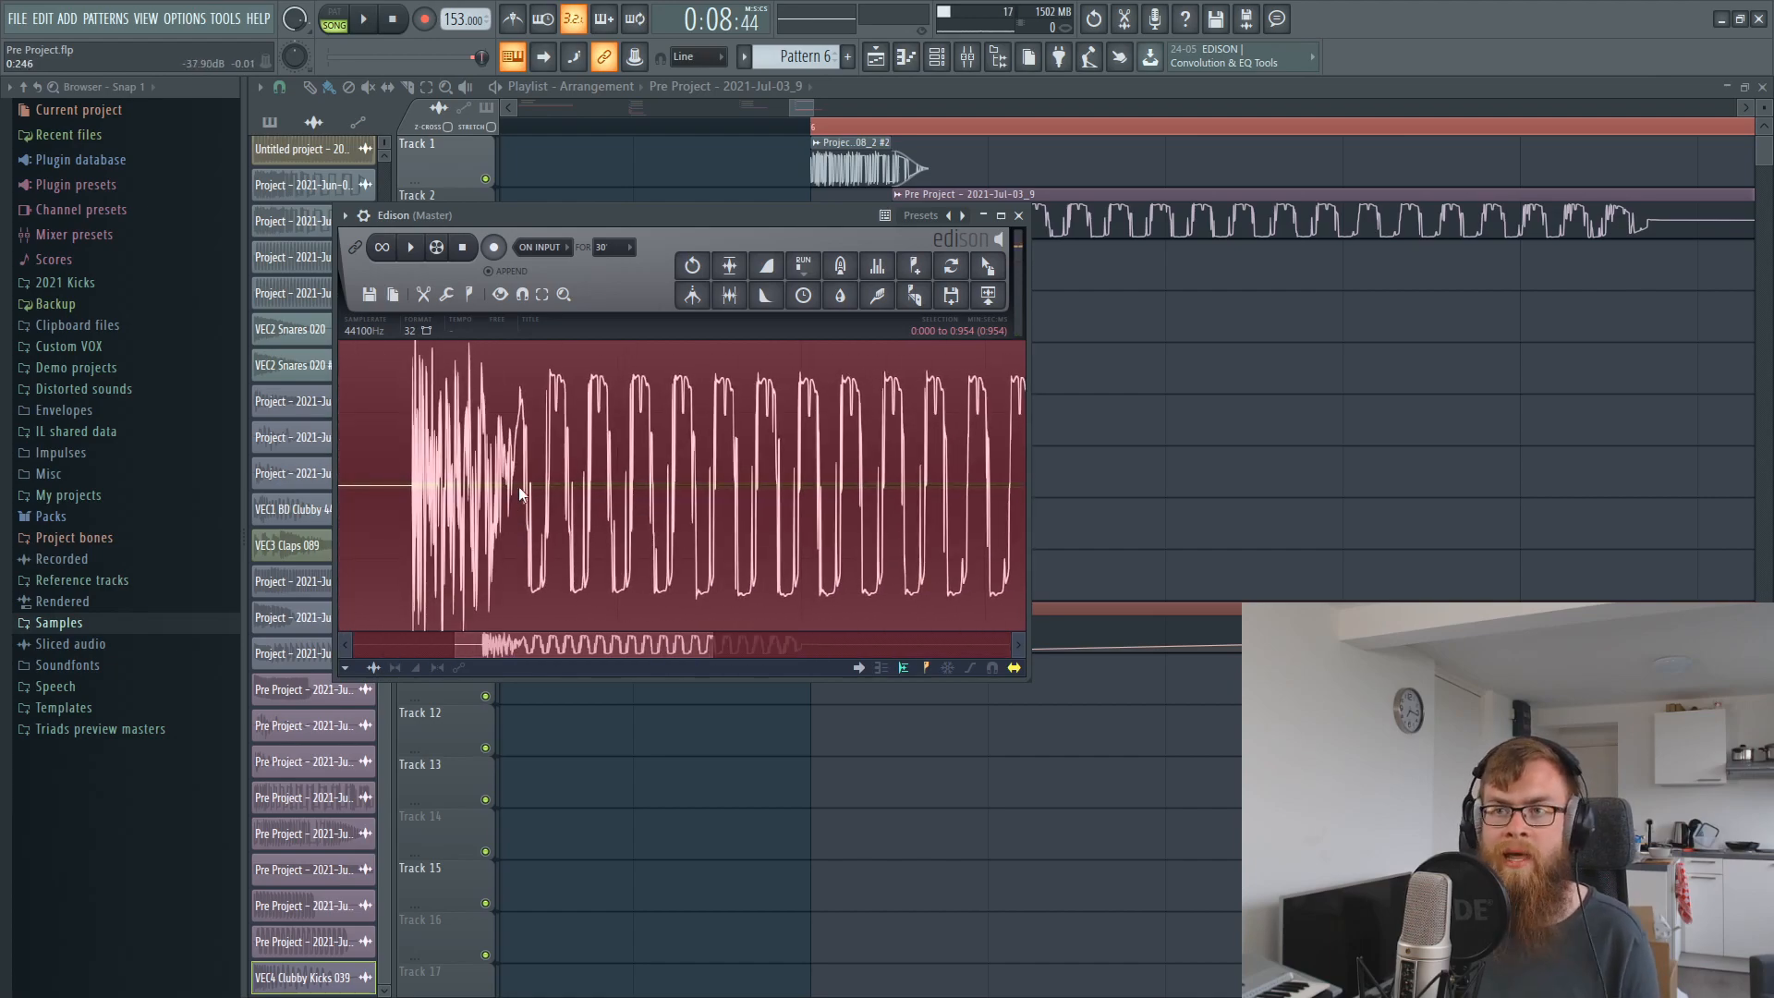
pyautogui.press('Delete')
pyautogui.click(1018, 215)
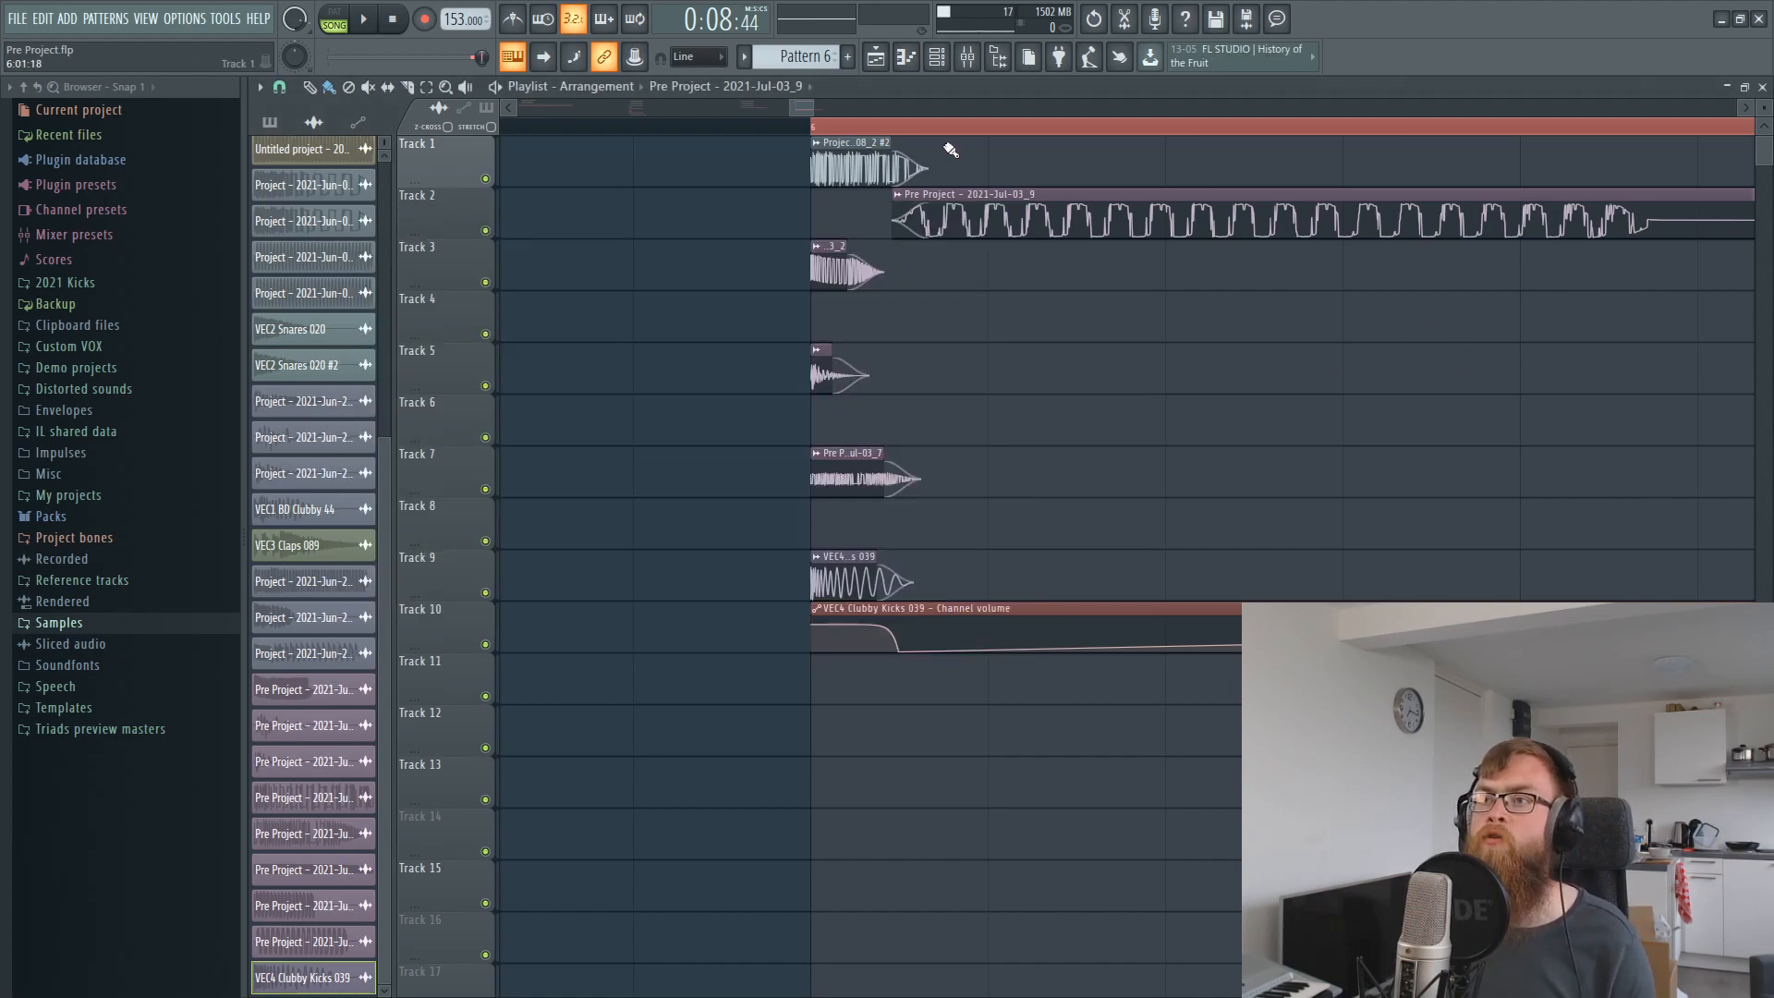
# Return the Track 2 tail clip to its later start and add a point to steepen the drop in the VEC4 volume automation.
pyautogui.moveTo(890, 223); pyautogui.dragTo(900, 224)
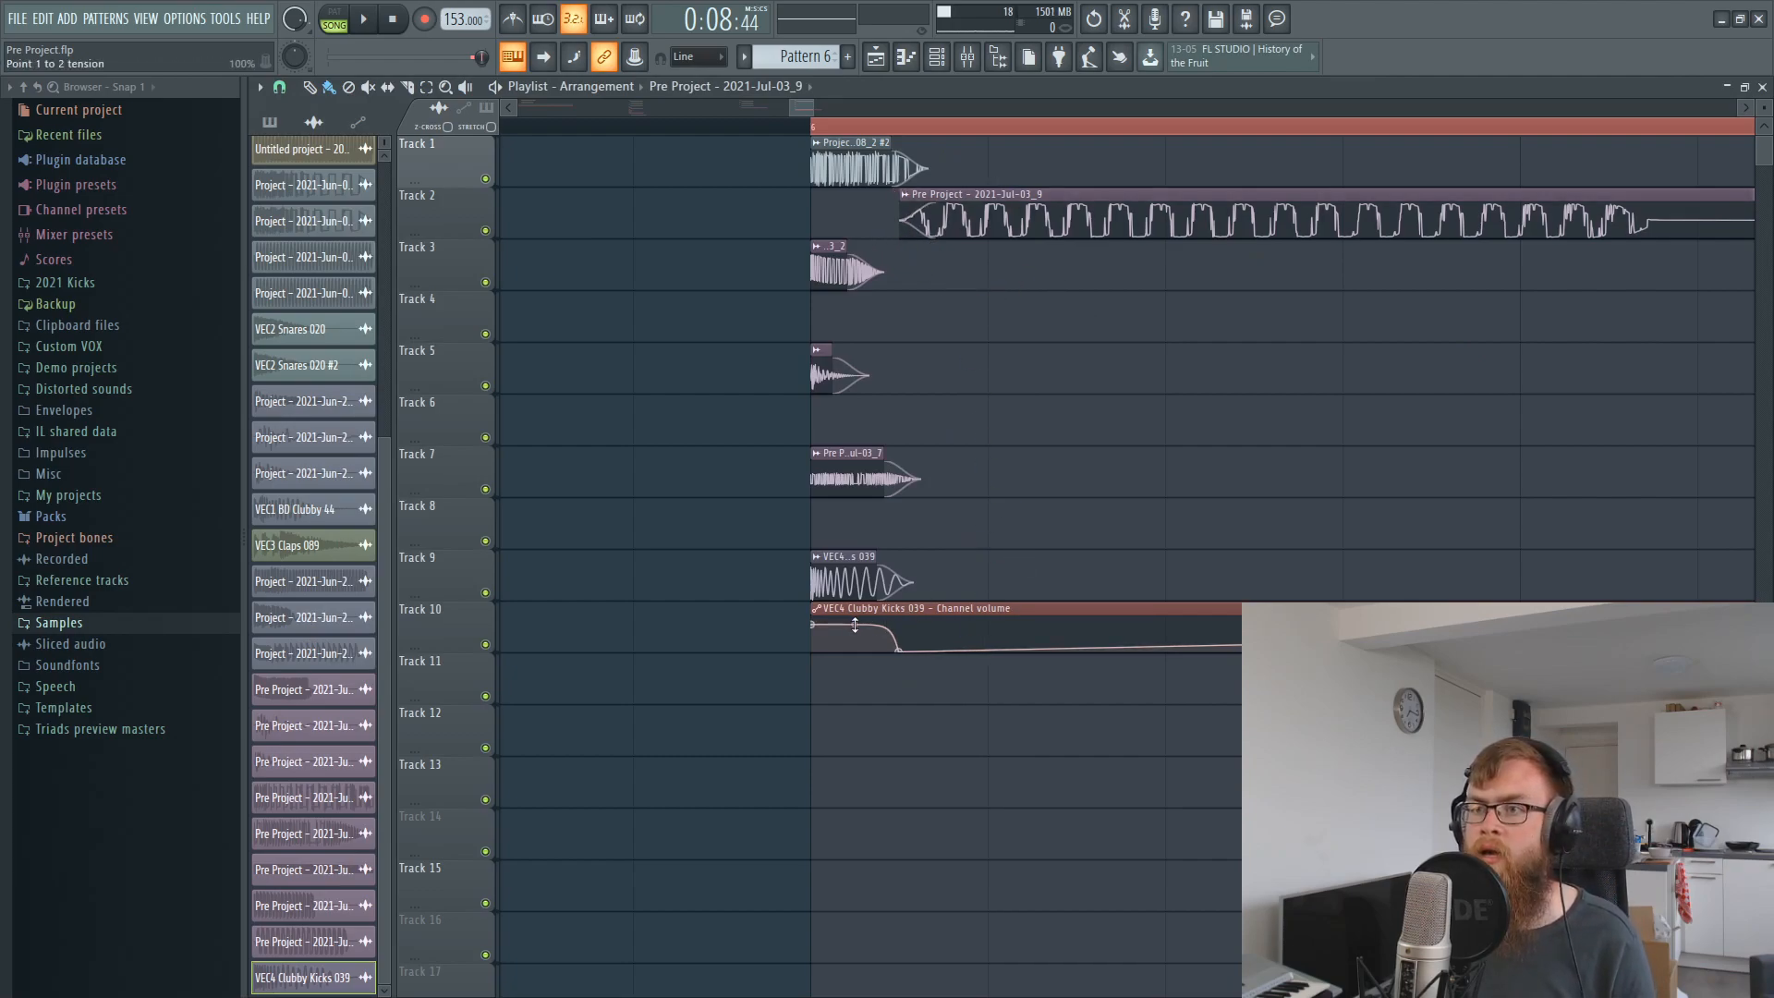
pyautogui.moveTo(900, 650); pyautogui.dragTo(876, 626)
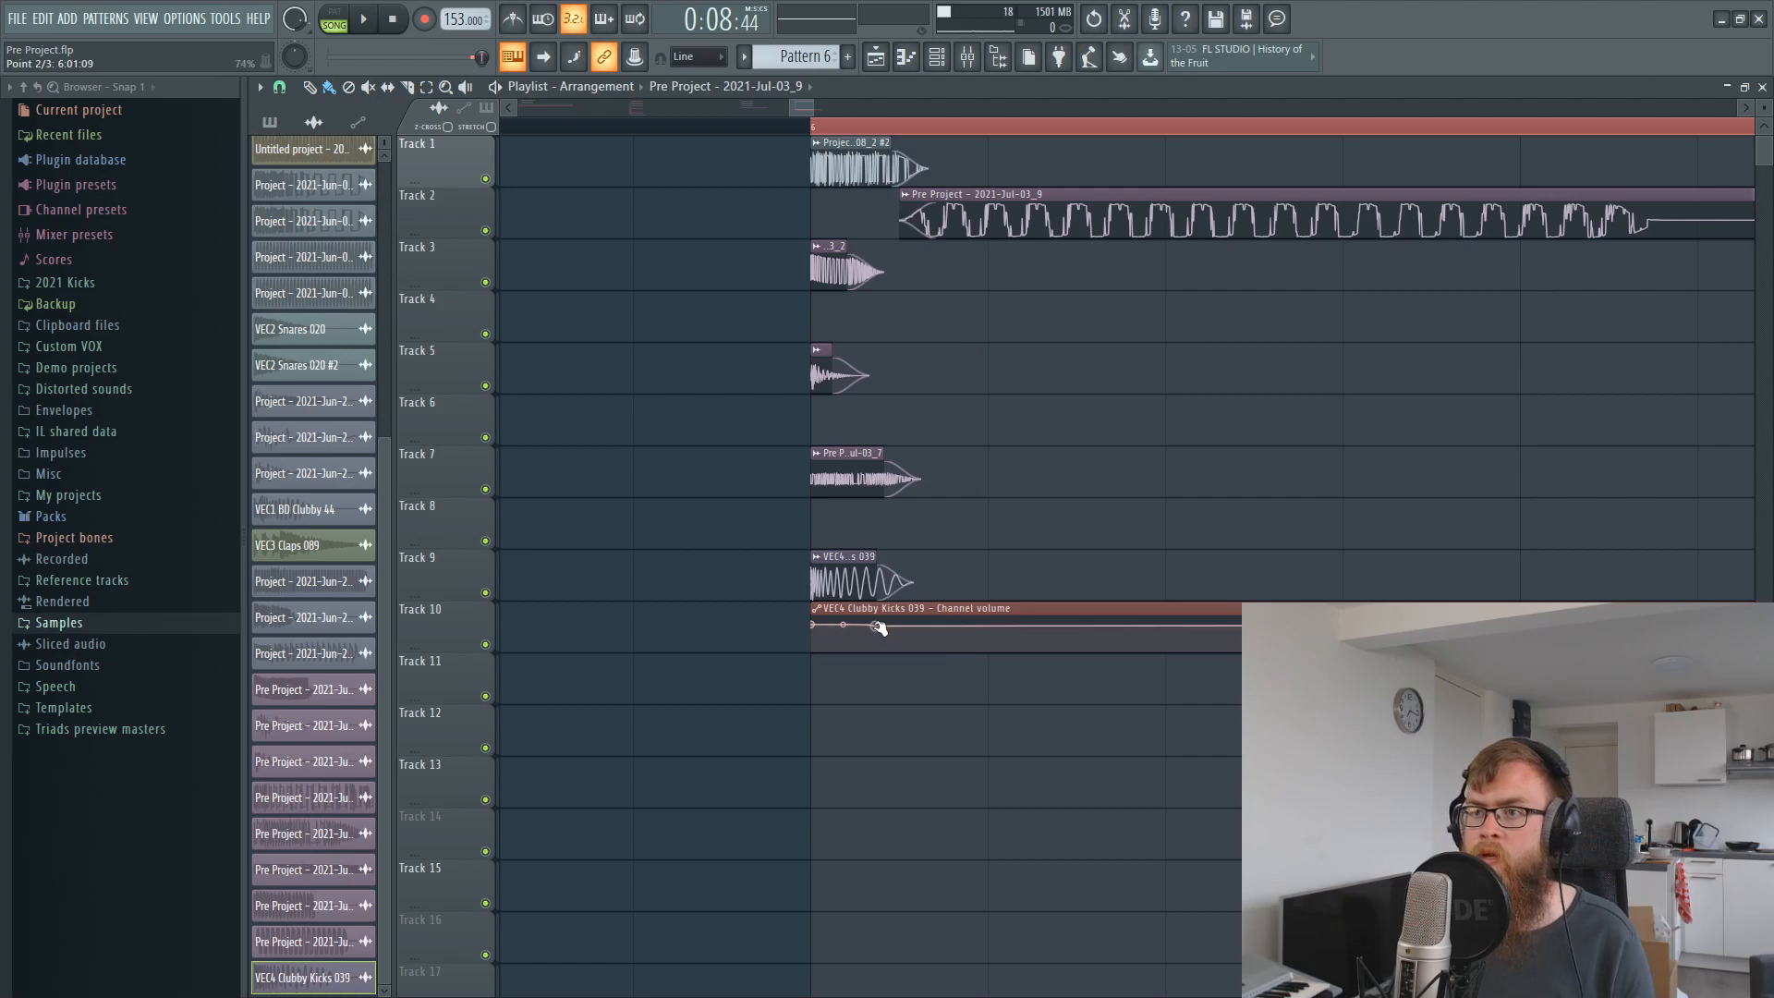
pyautogui.rightClick(917, 643)
pyautogui.moveTo(991, 653); pyautogui.dragTo(893, 654)
# Copy the first point's value in the VEC4 volume automation and paste it onto the point just before the drop.
pyautogui.rightClick(812, 625)
pyautogui.click(873, 920)
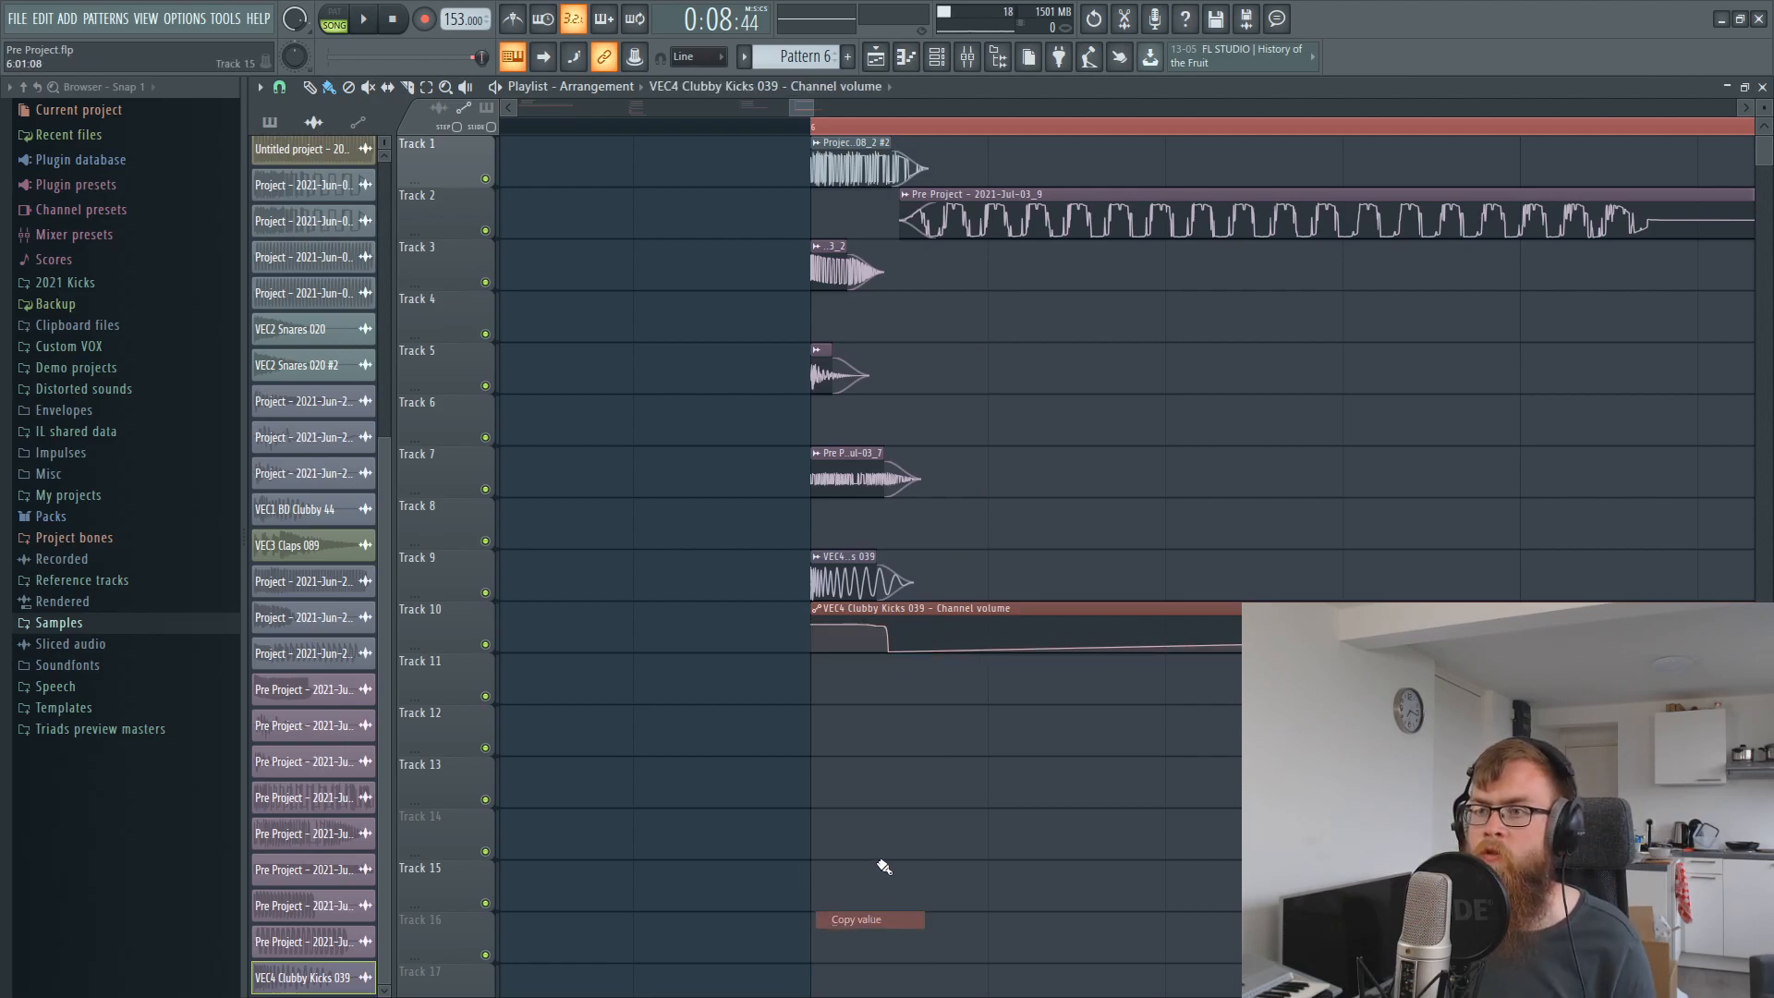
pyautogui.rightClick(876, 627)
pyautogui.click(949, 936)
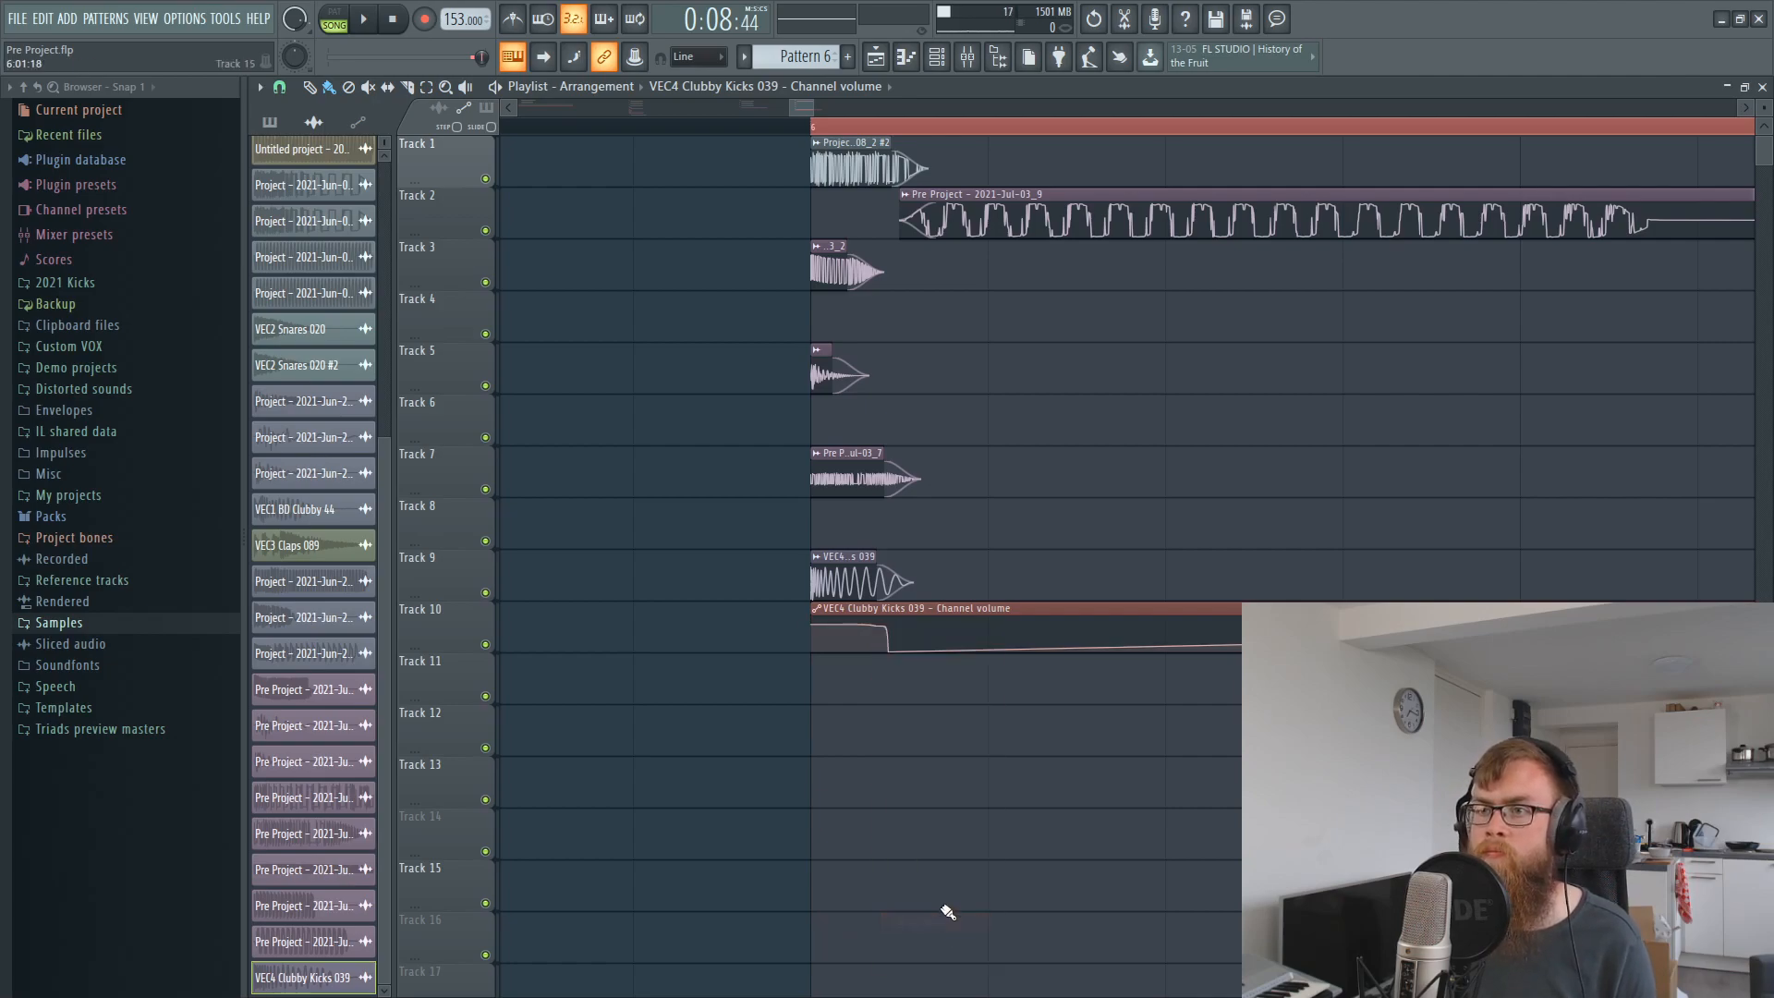
pyautogui.rightClick(812, 625)
pyautogui.click(900, 924)
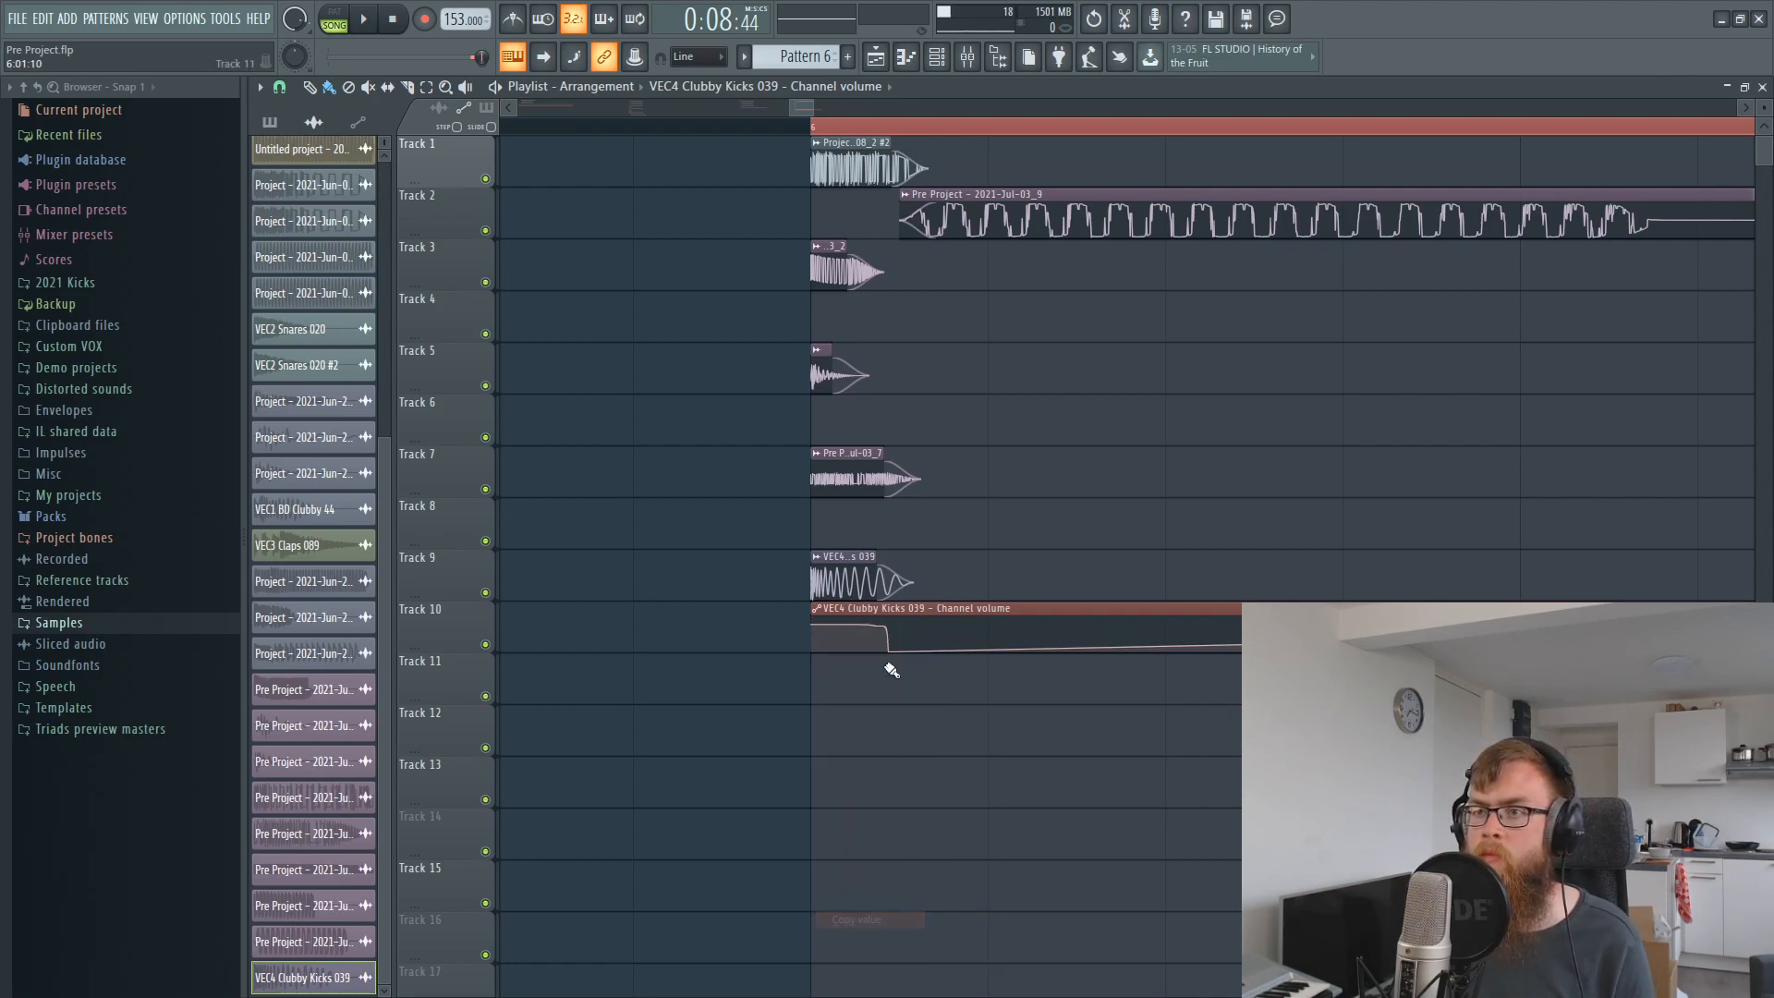
pyautogui.rightClick(878, 629)
pyautogui.click(940, 939)
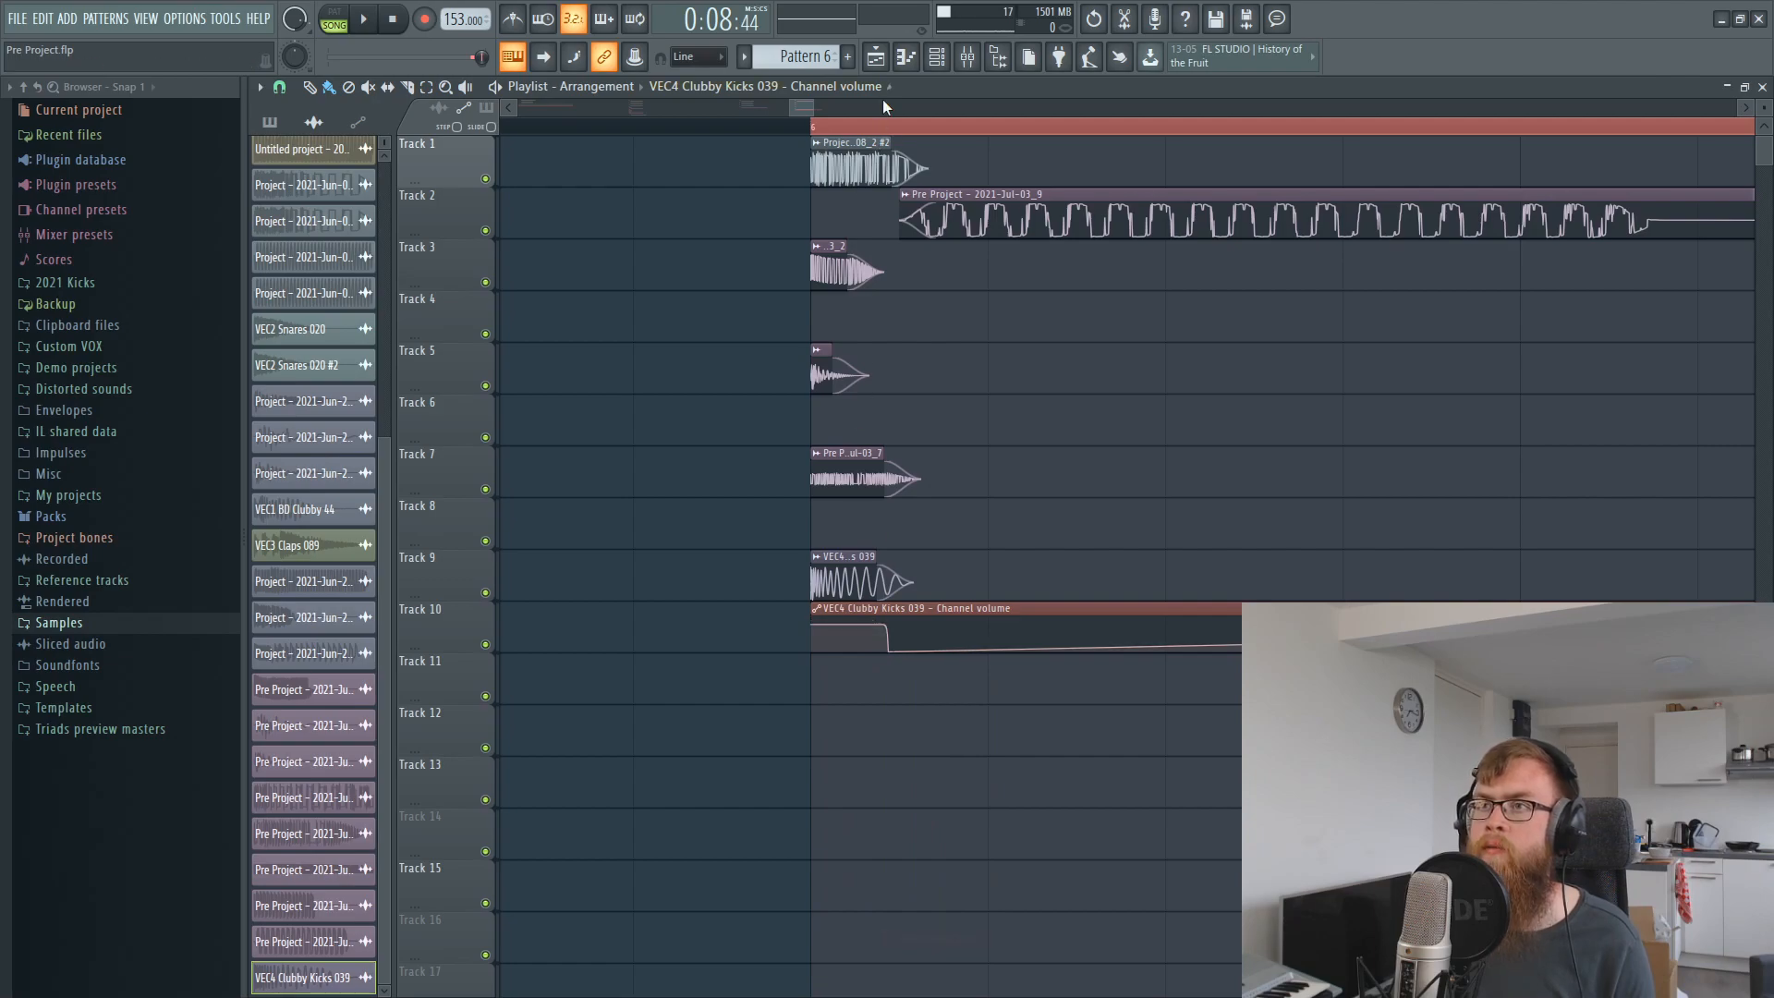
# Straighten the drop in the VEC4 volume automation and paste the copied 78% value onto its second point.
pyautogui.scroll(3, 881, 114)
pyautogui.moveTo(678, 109); pyautogui.dragTo(811, 142)
pyautogui.moveTo(804, 107); pyautogui.dragTo(798, 106)
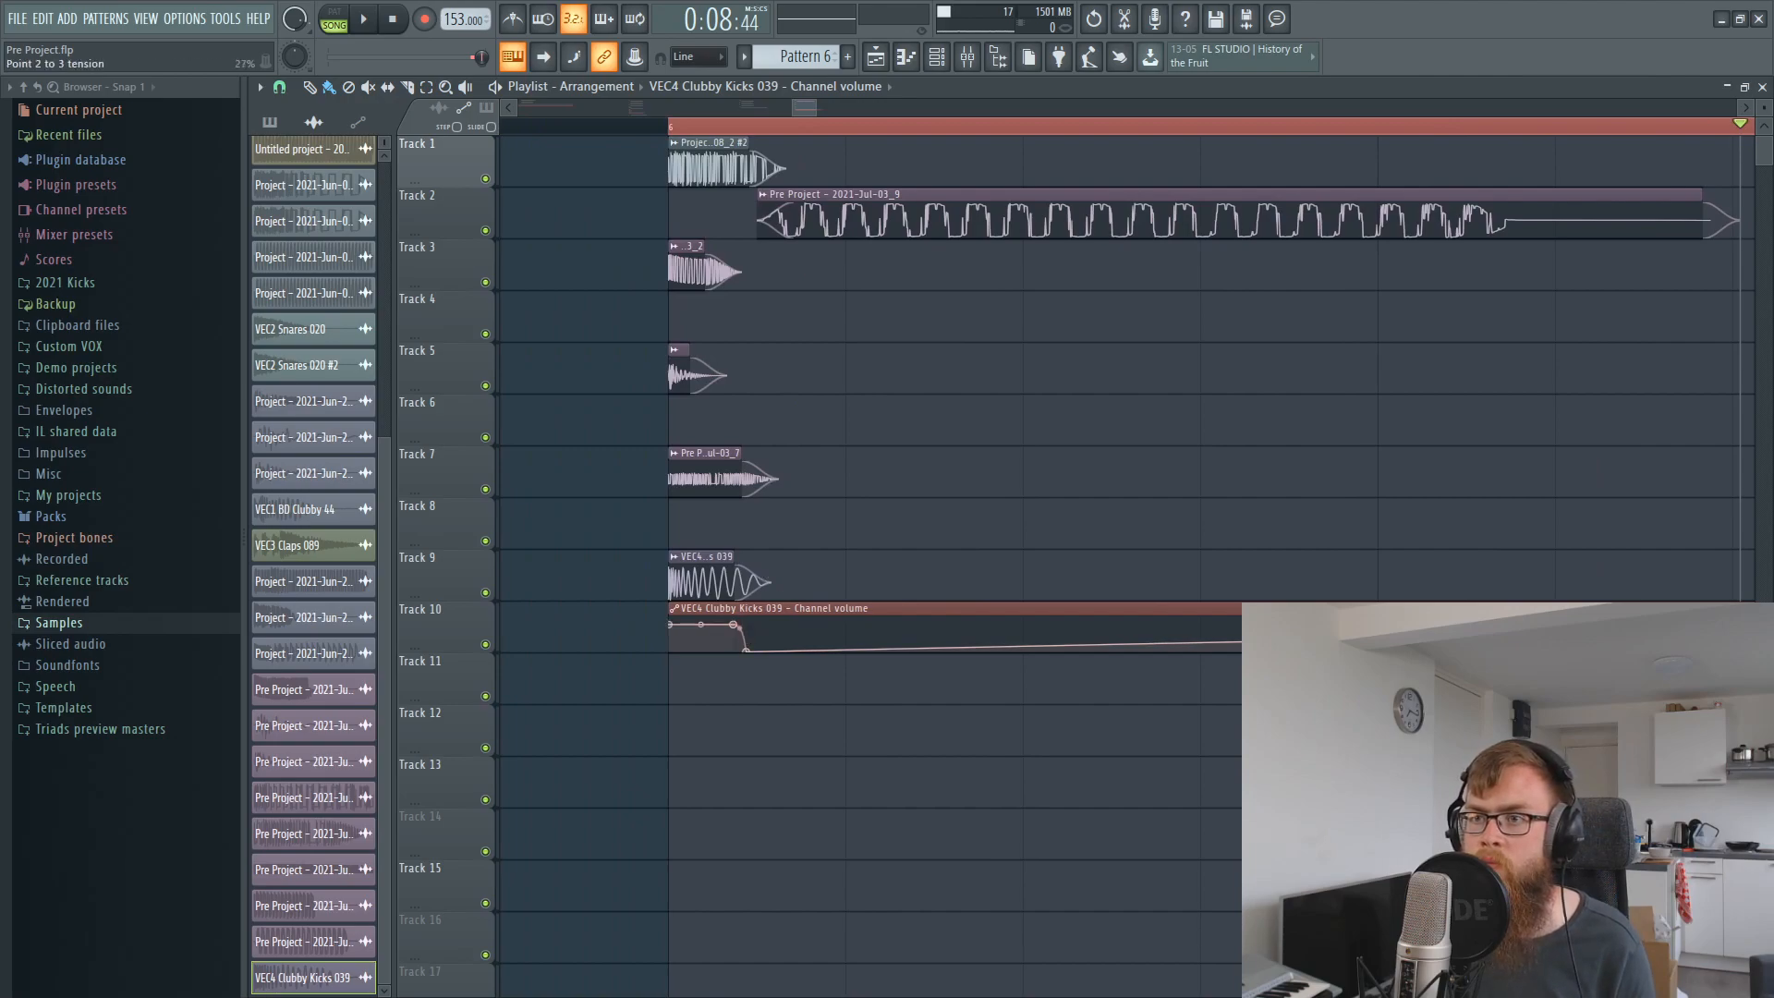
pyautogui.moveTo(765, 624)
pyautogui.mouseDown()
pyautogui.moveTo(769, 168)
pyautogui.moveTo(779, 646)
pyautogui.moveTo(753, 647)
pyautogui.mouseUp()
pyautogui.rightClick(741, 626)
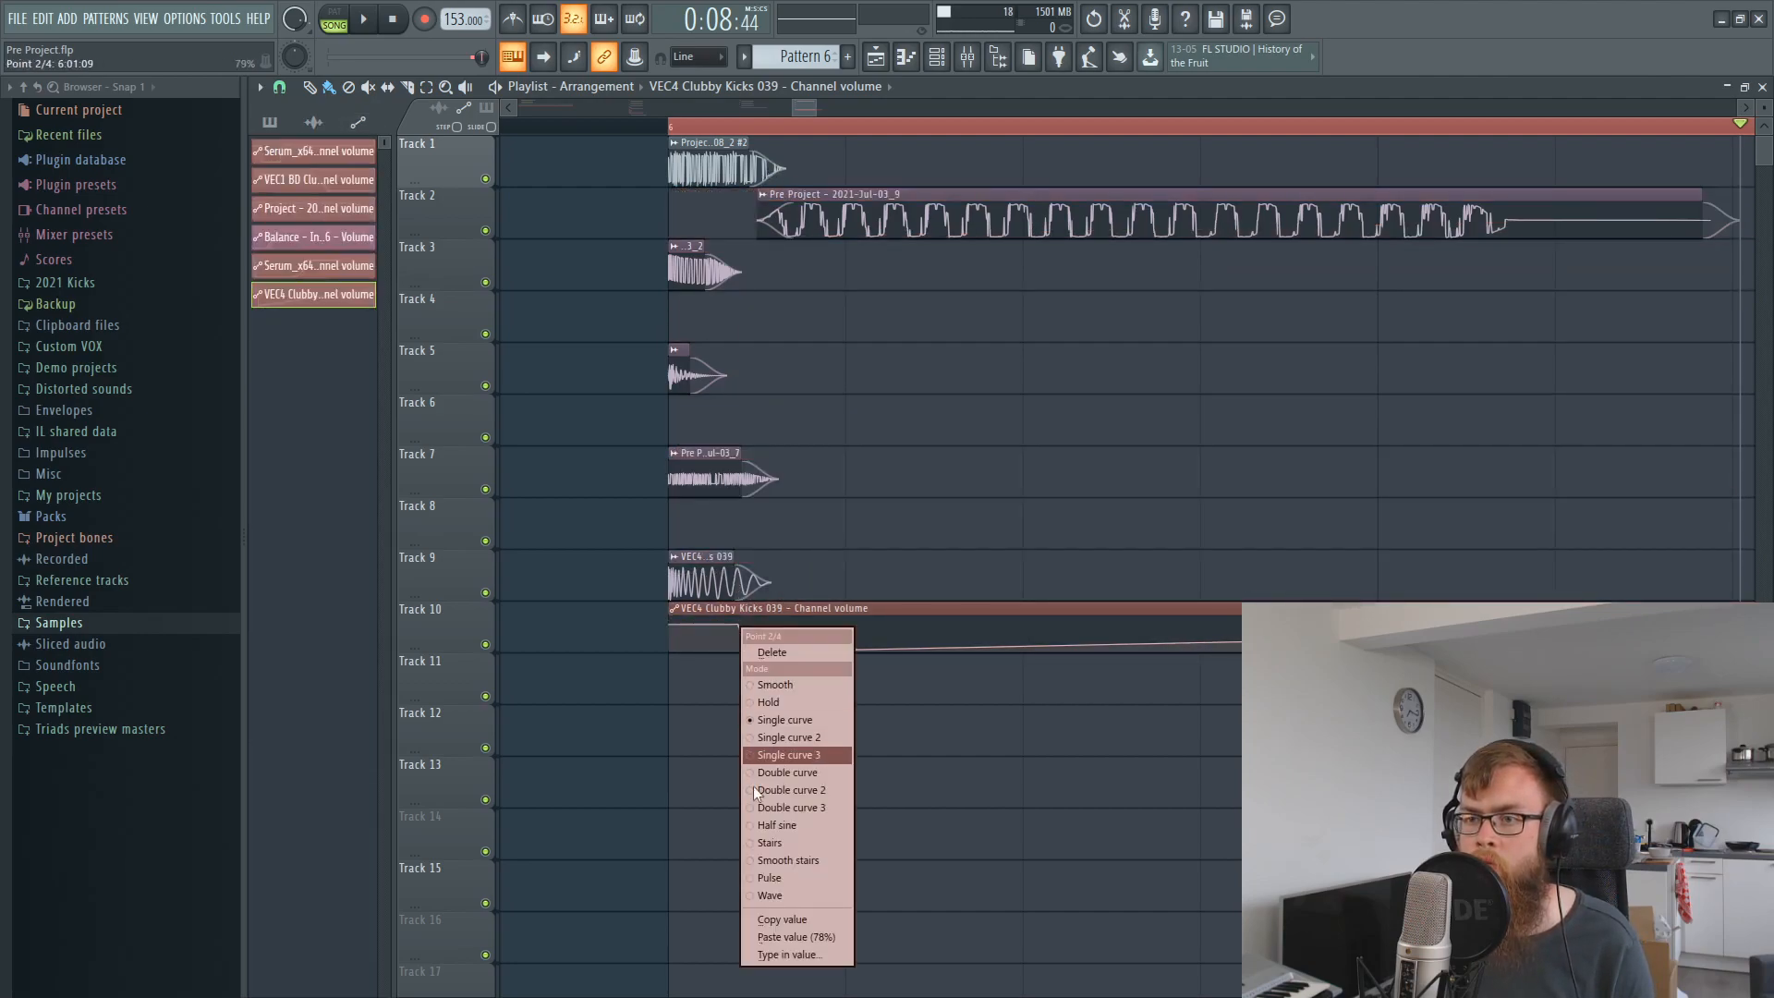
pyautogui.click(834, 939)
pyautogui.moveTo(784, 646)
pyautogui.mouseDown()
pyautogui.moveTo(797, 179)
pyautogui.moveTo(780, 674)
pyautogui.mouseUp()
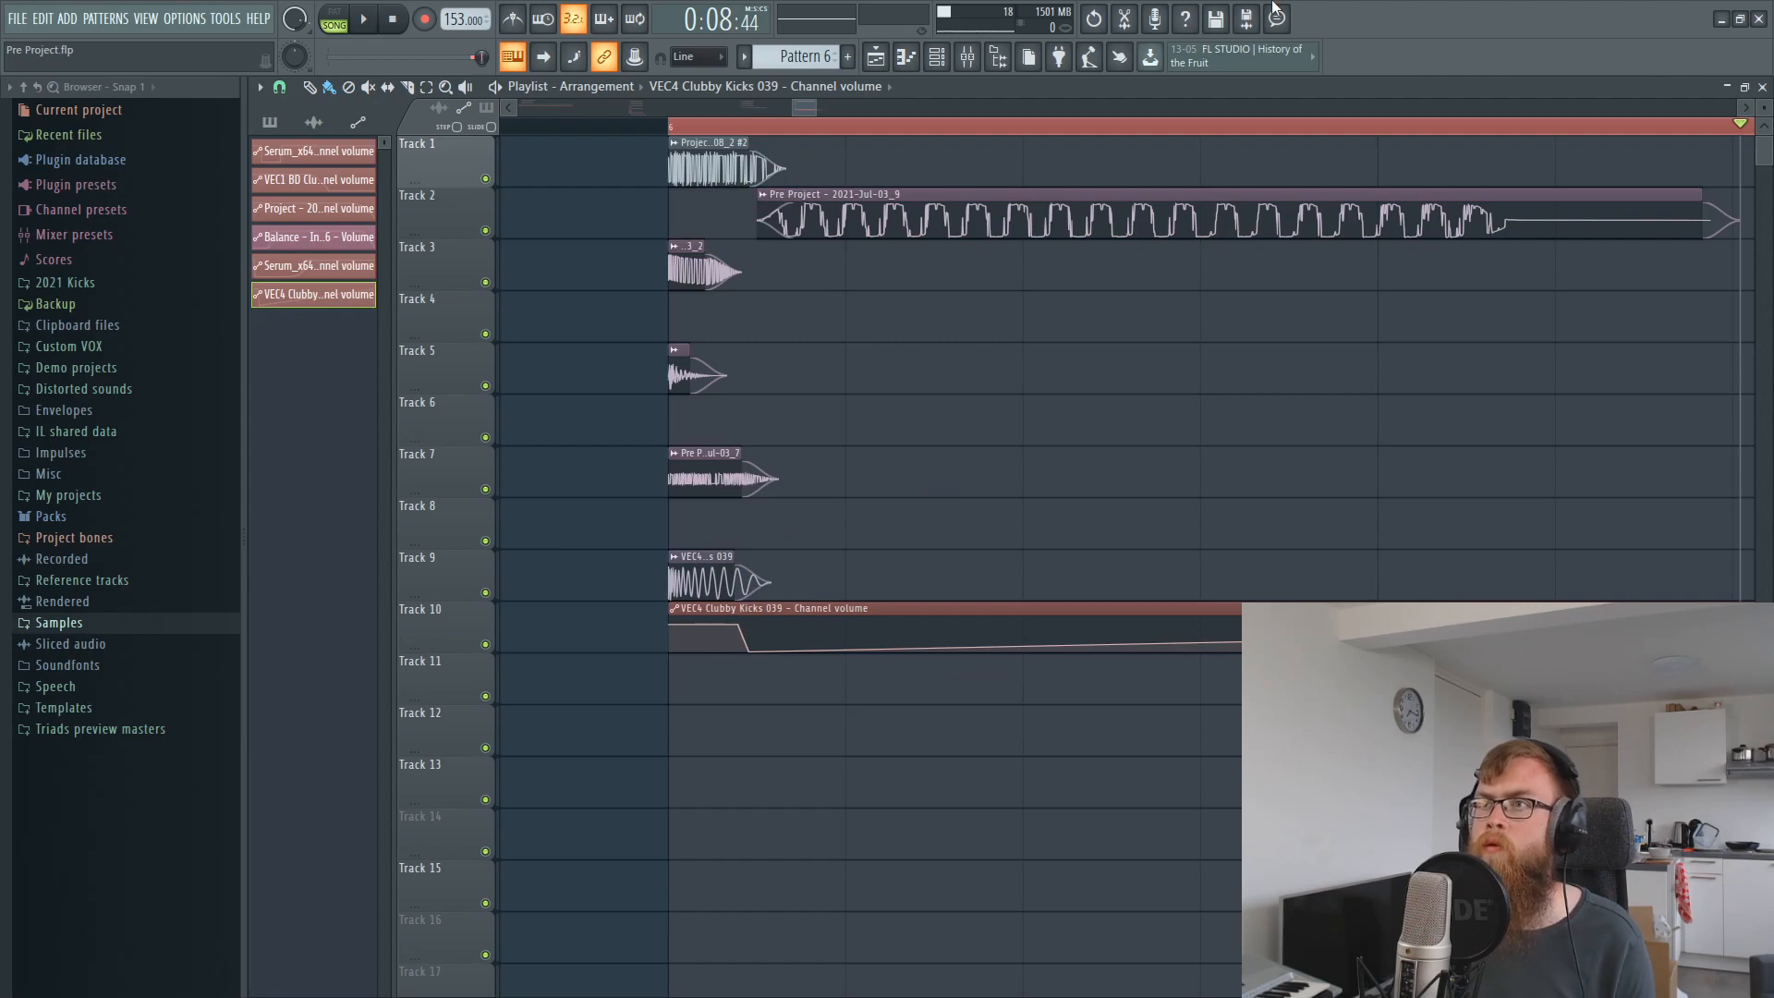
# Record the full layered kick again into Edison on the Master, armed on input, and inspect the transition into the tail.
pyautogui.click(1123, 18)
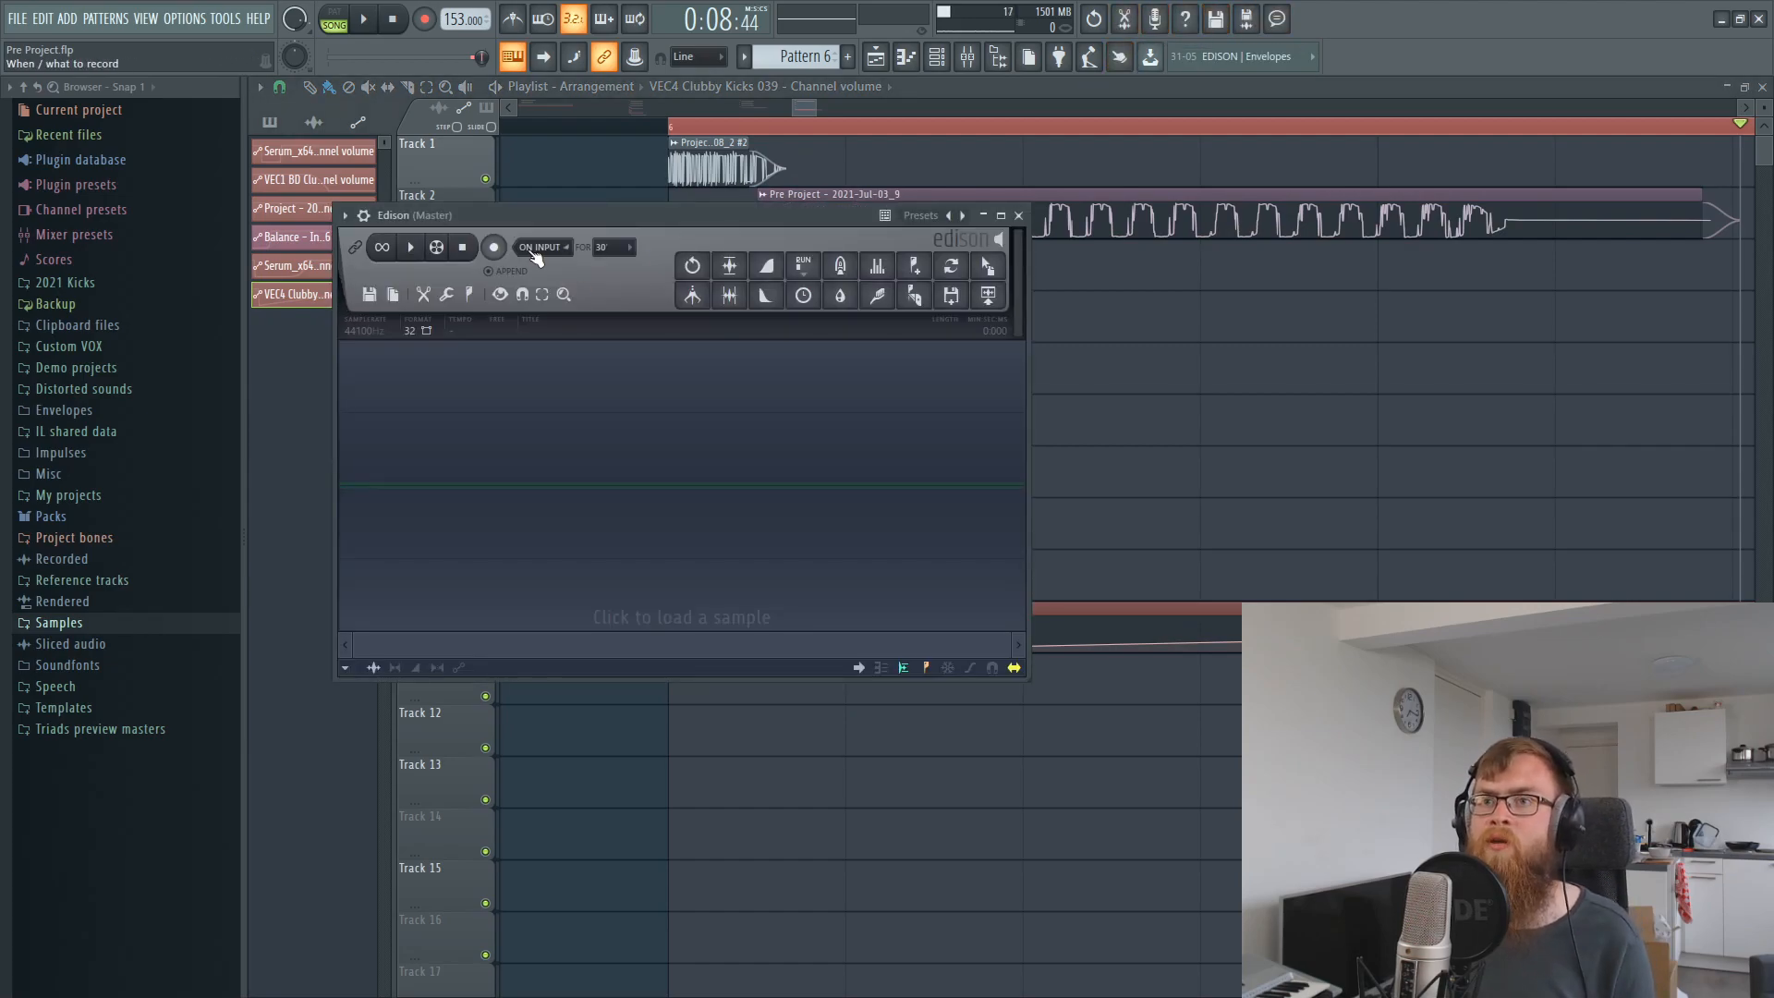
pyautogui.click(502, 249)
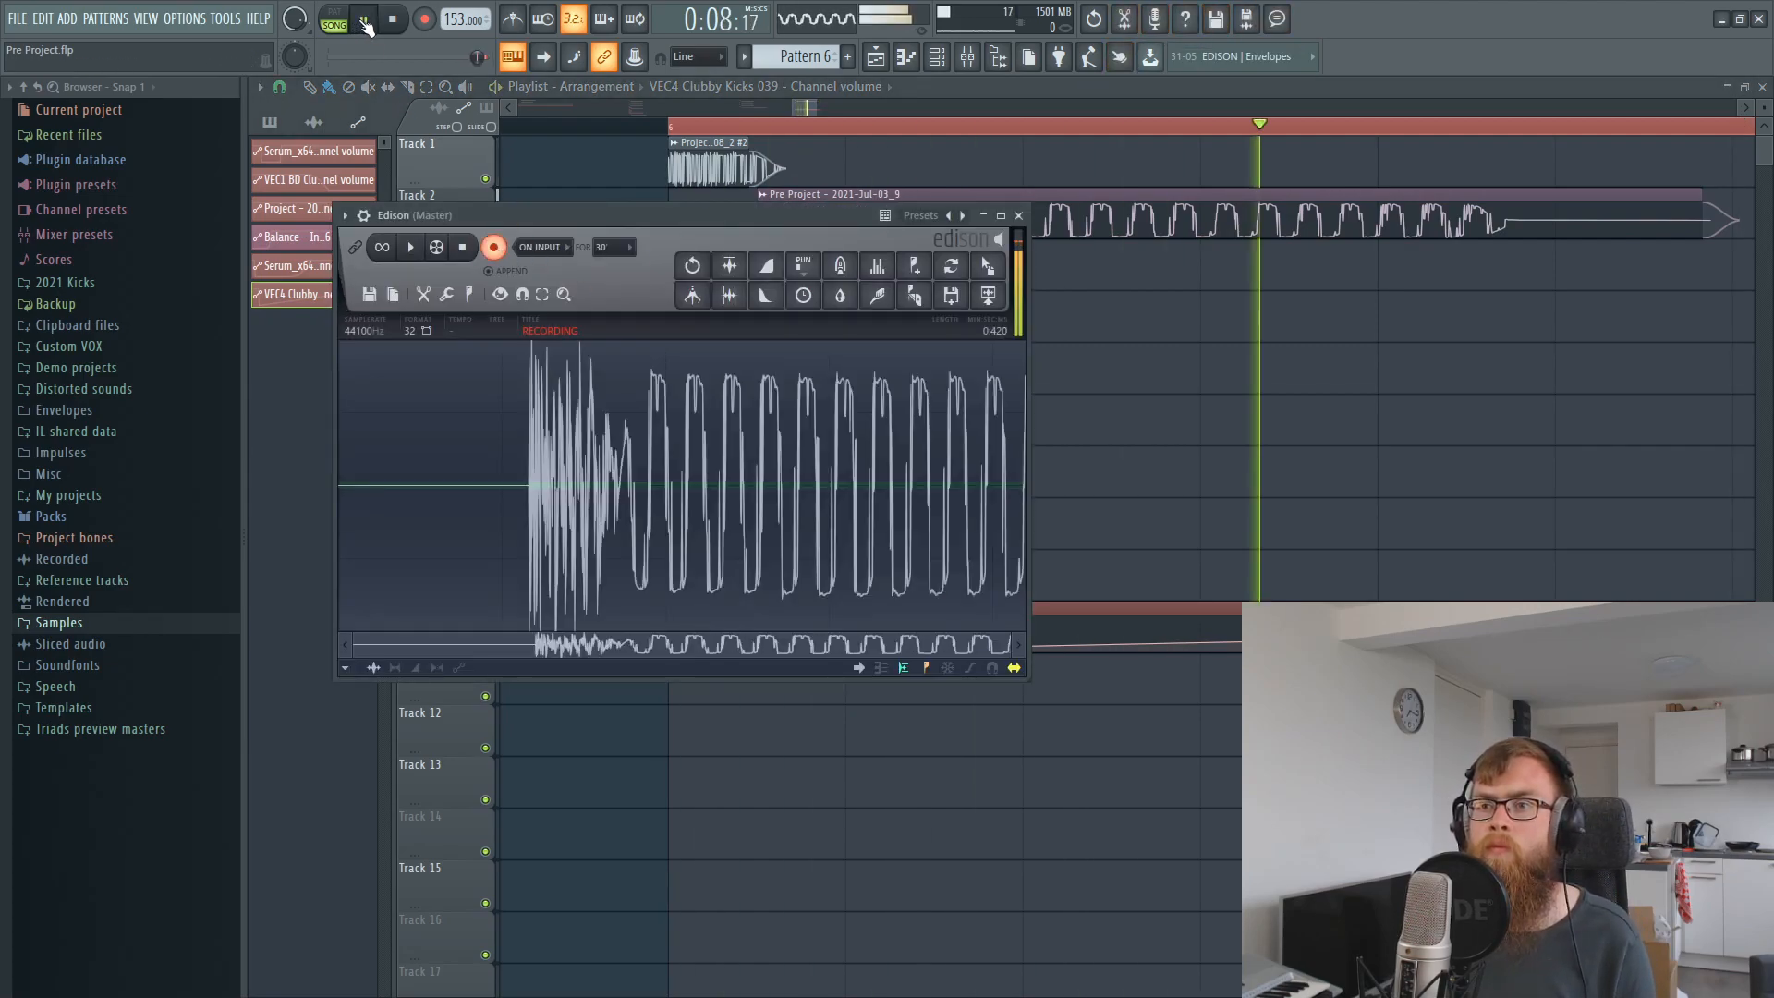
pyautogui.click(368, 26)
pyautogui.click(495, 249)
pyautogui.scroll(4, 478, 495)
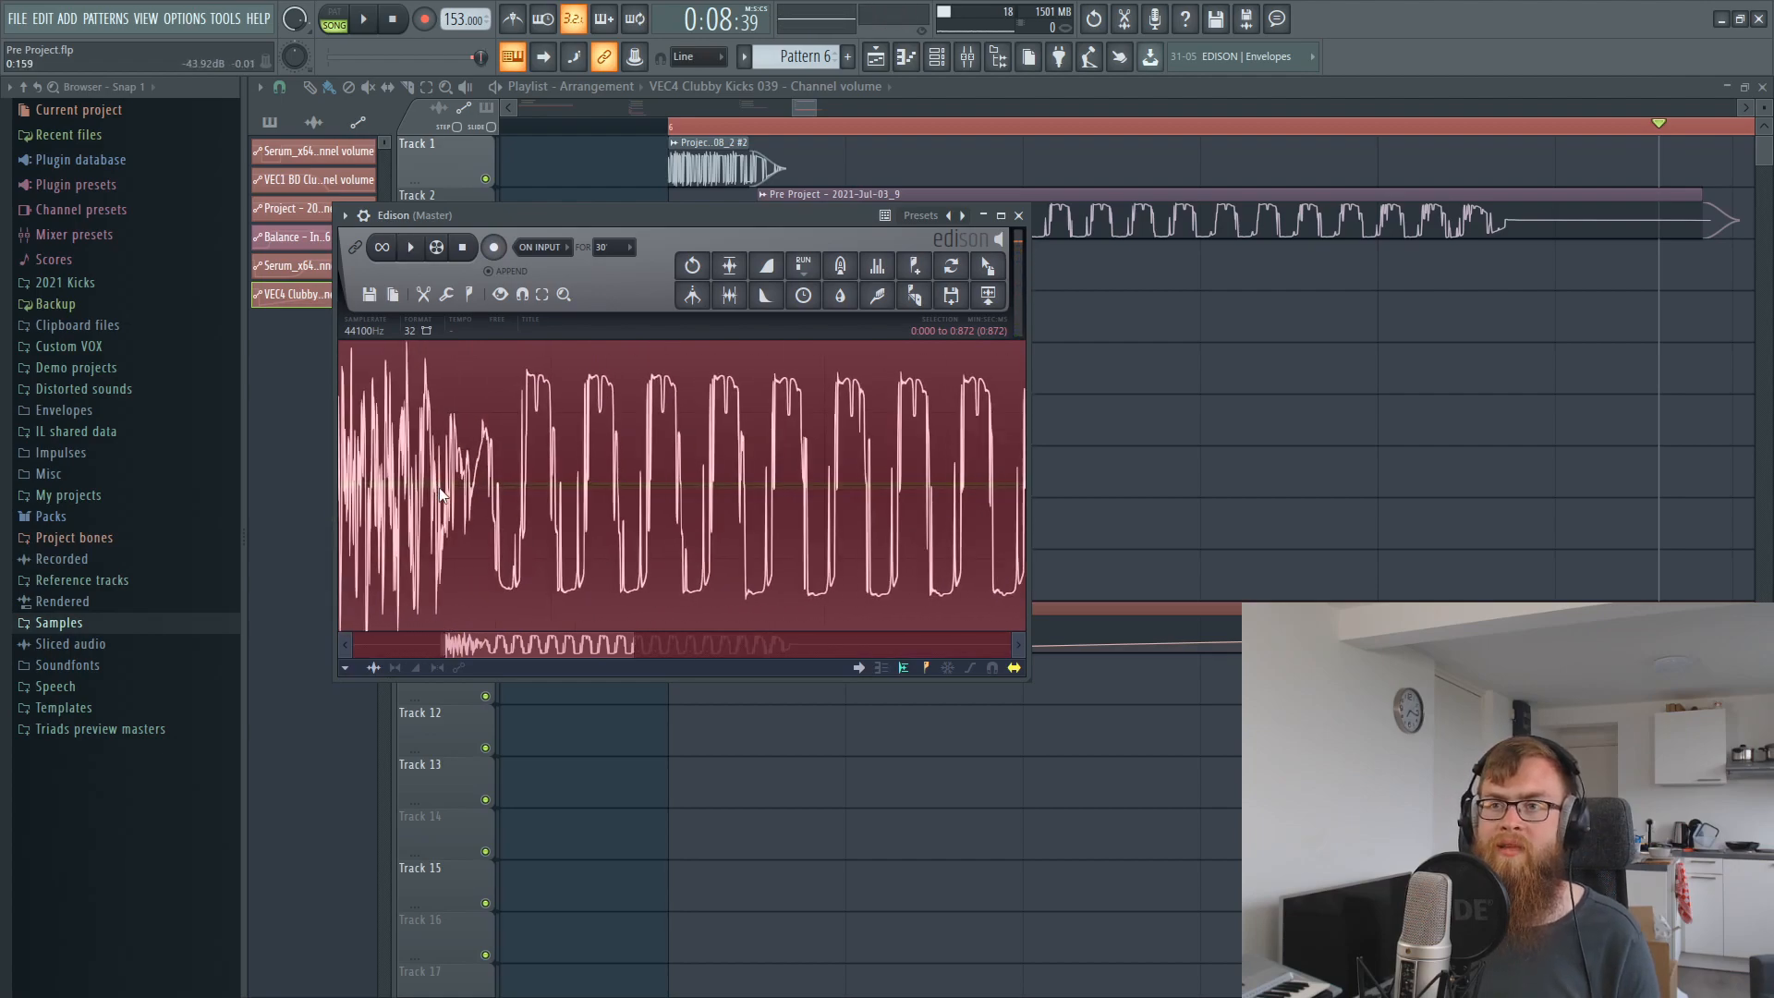
# Close Edison and create a channel volume automation clip for the tail sample on Track 2.
pyautogui.rightClick(1297, 458)
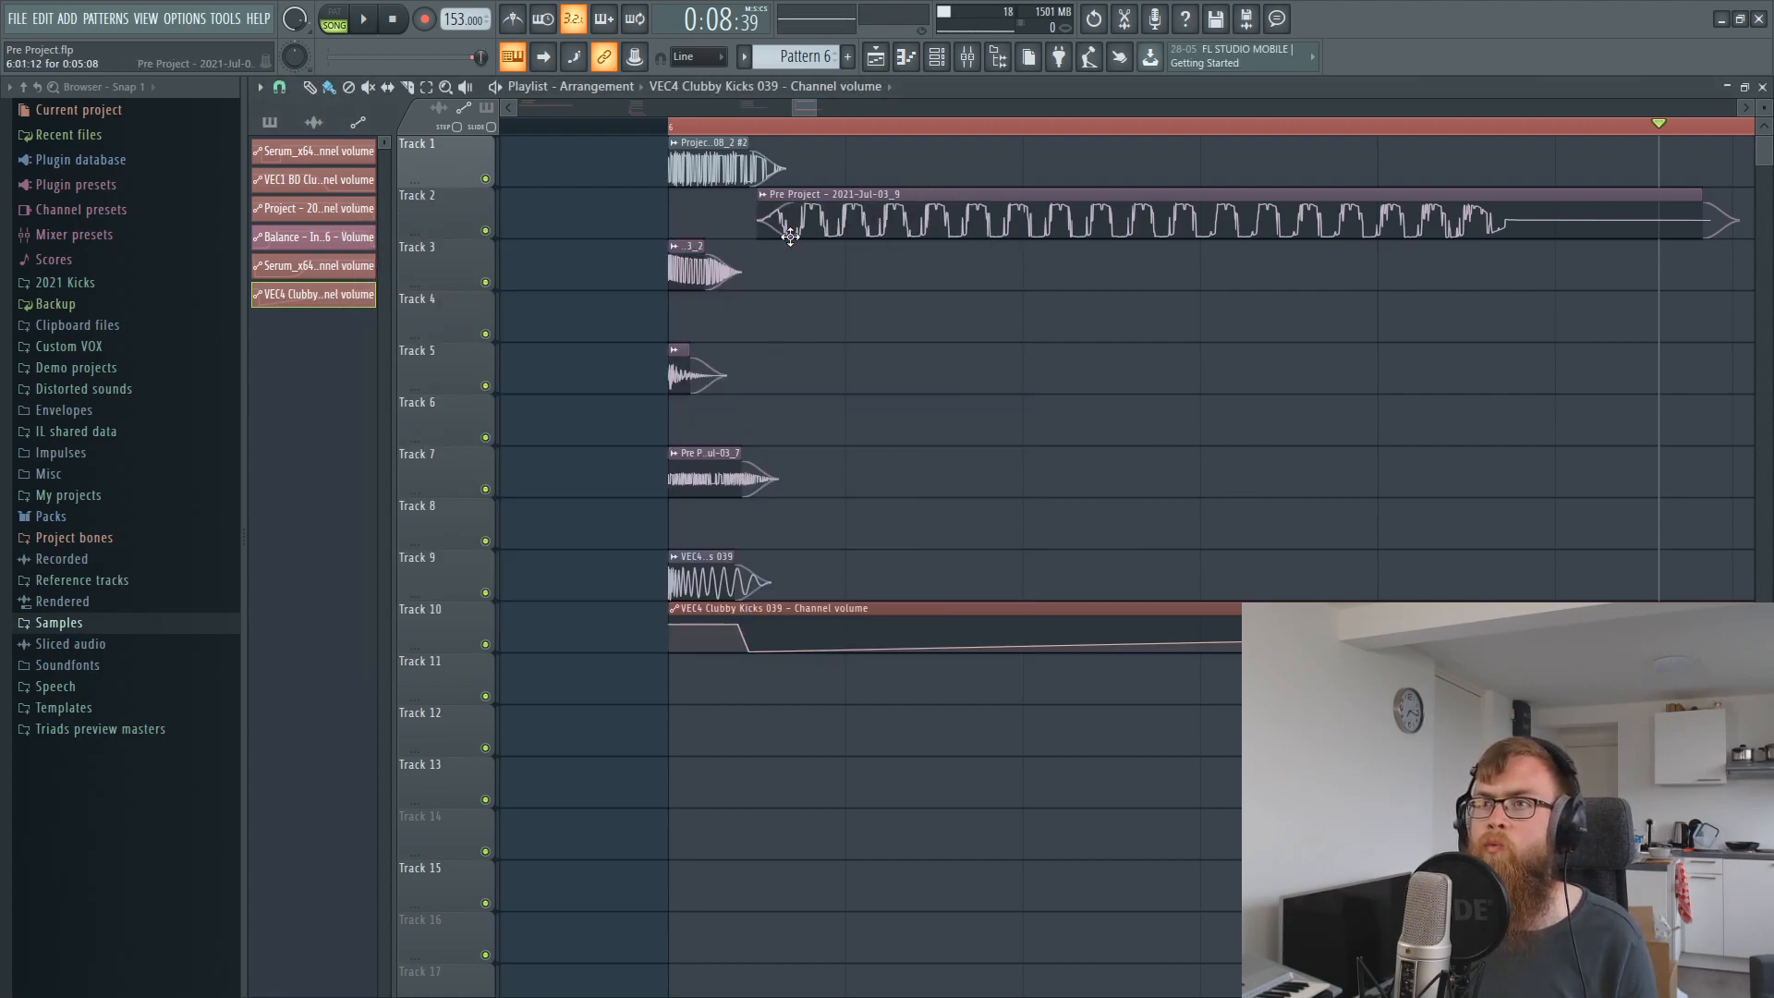
pyautogui.doubleClick(907, 197)
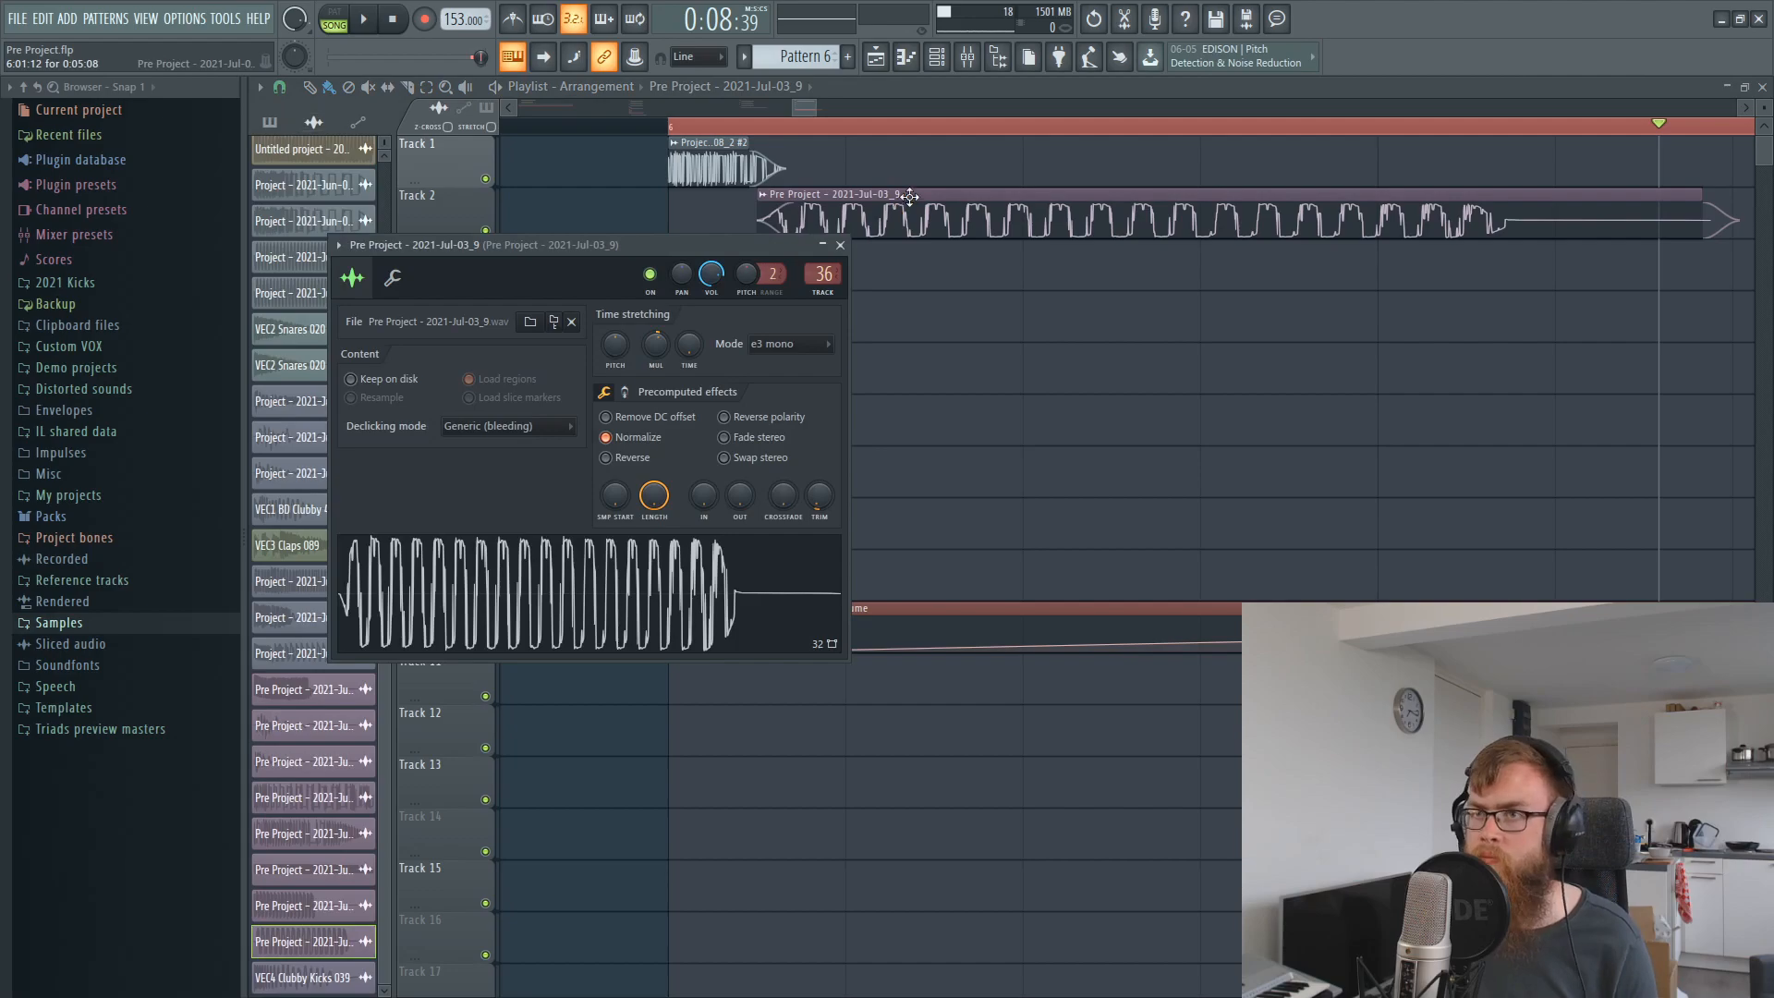
pyautogui.rightClick(711, 274)
pyautogui.click(756, 399)
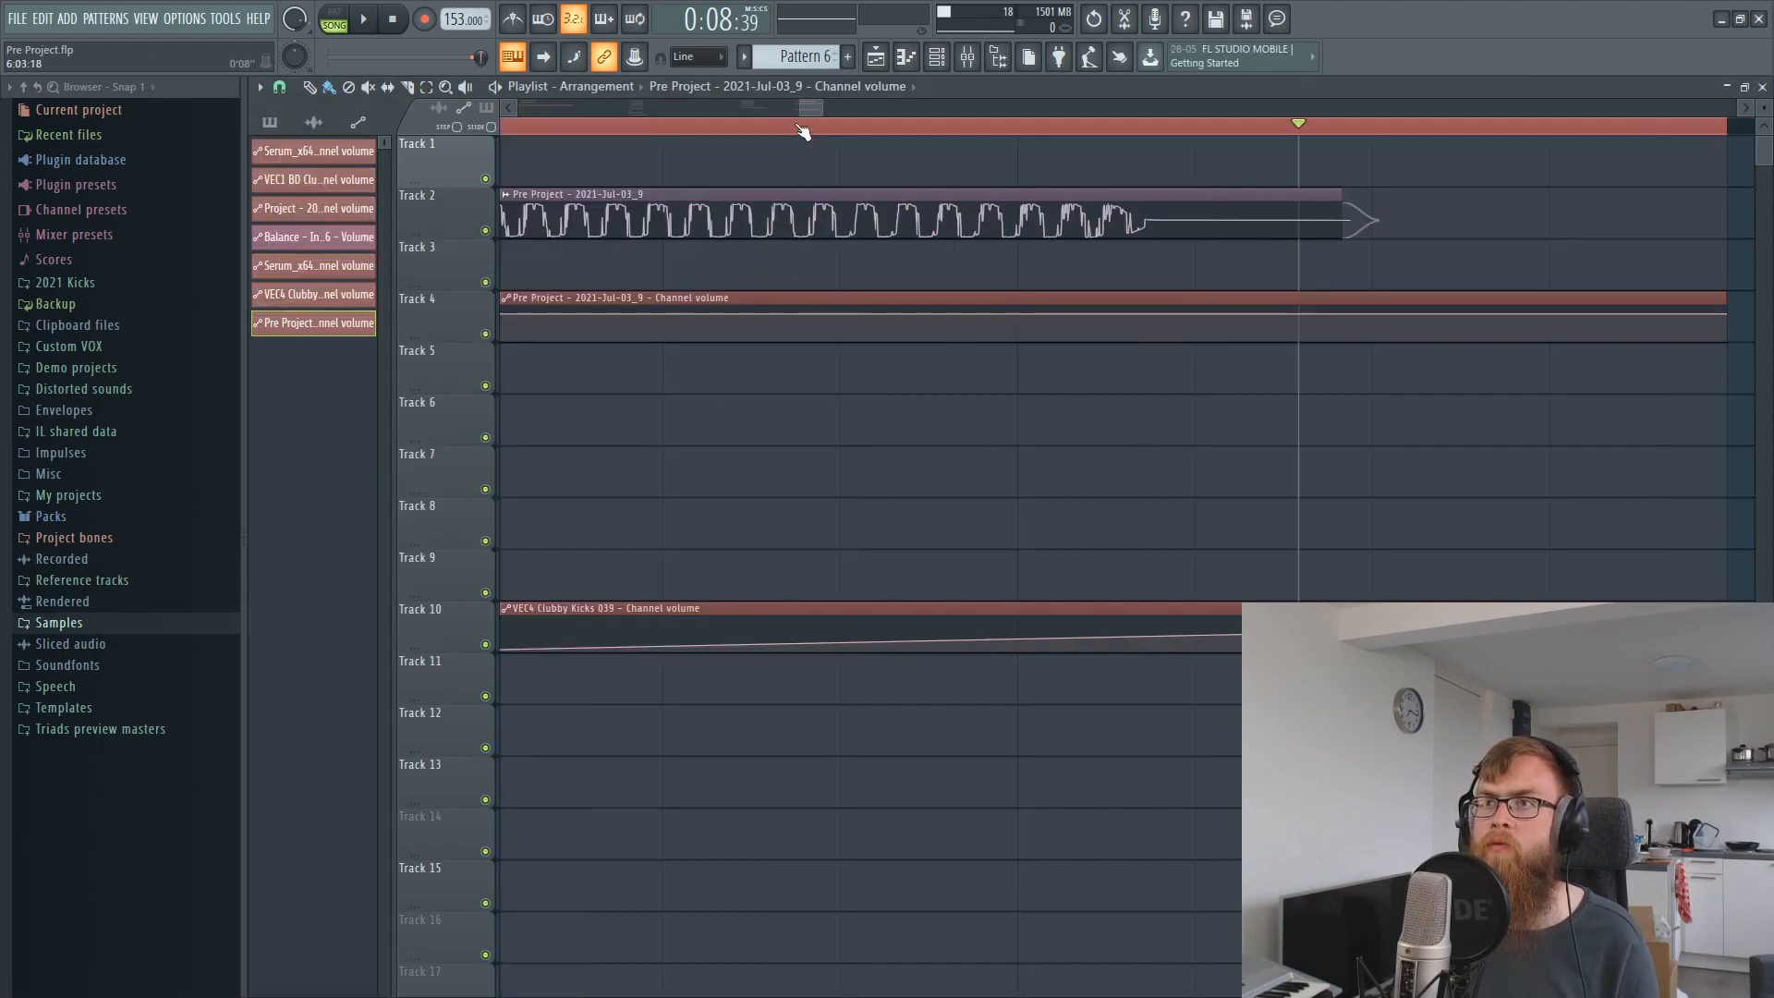
pyautogui.moveTo(814, 110)
pyautogui.mouseDown()
pyautogui.moveTo(773, 116)
pyautogui.moveTo(801, 115)
pyautogui.mouseUp()
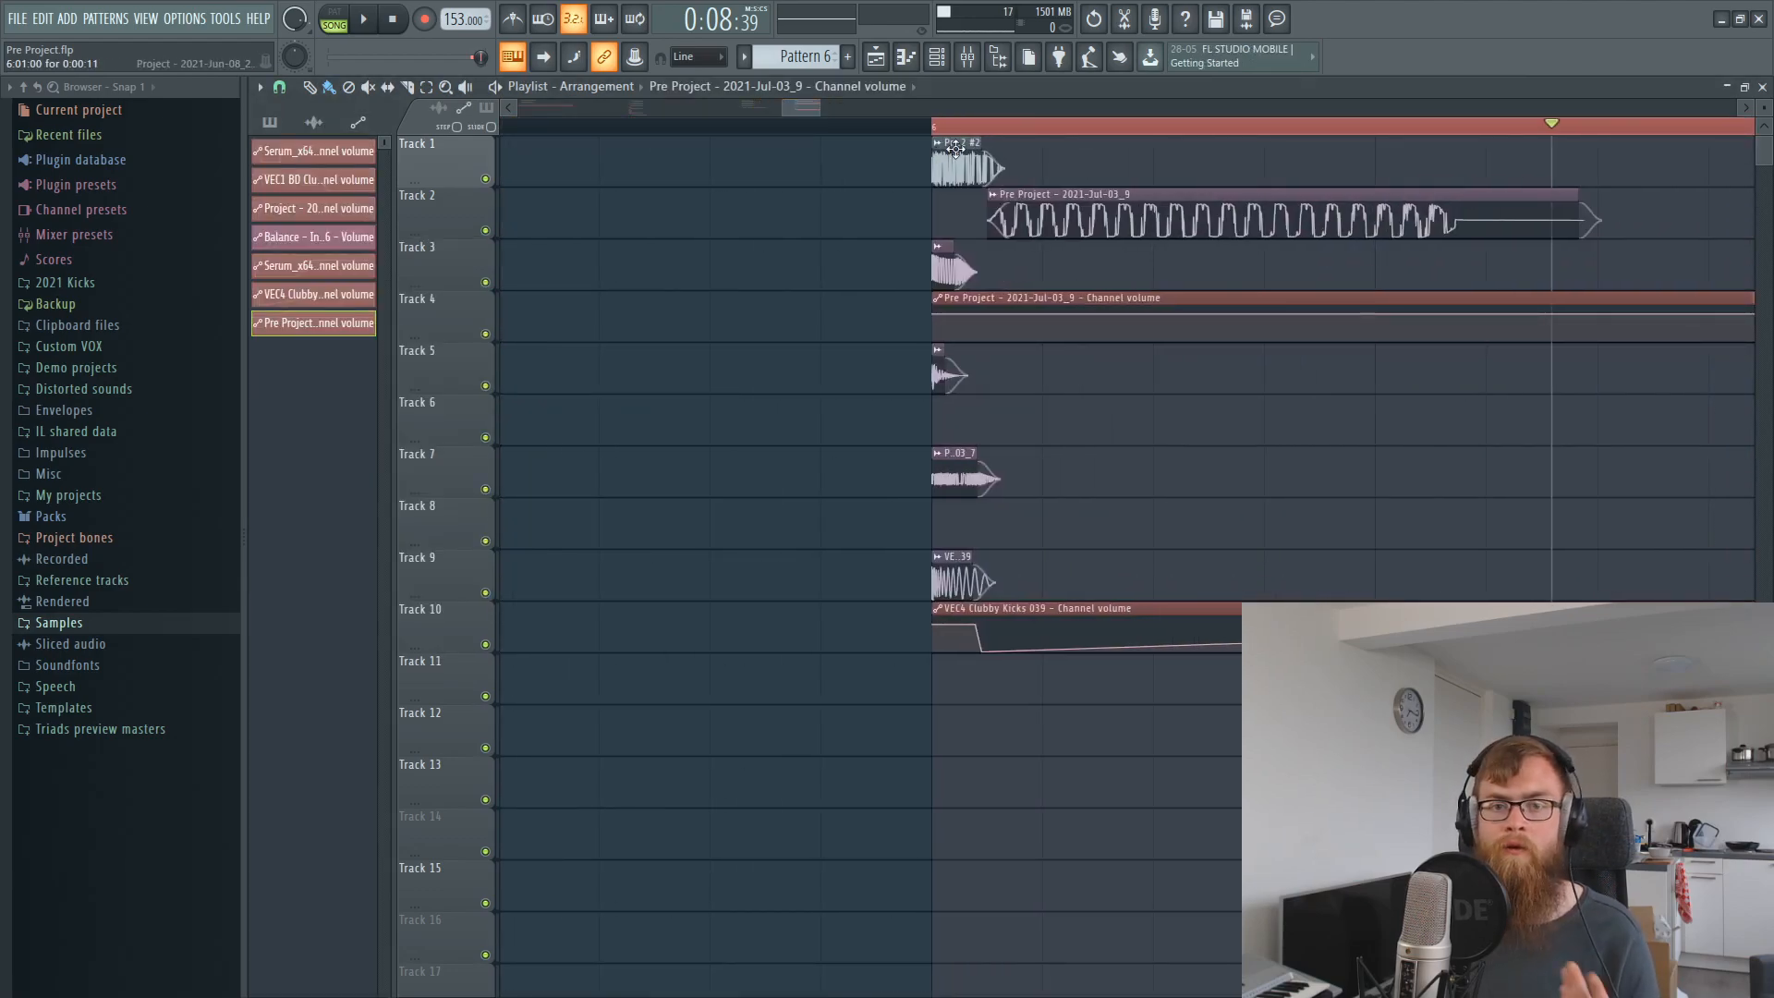
# Drop the start of the tail's volume automation to zero and add zero-level points at the tail's start and near its end.
pyautogui.scroll(2, 1048, 143)
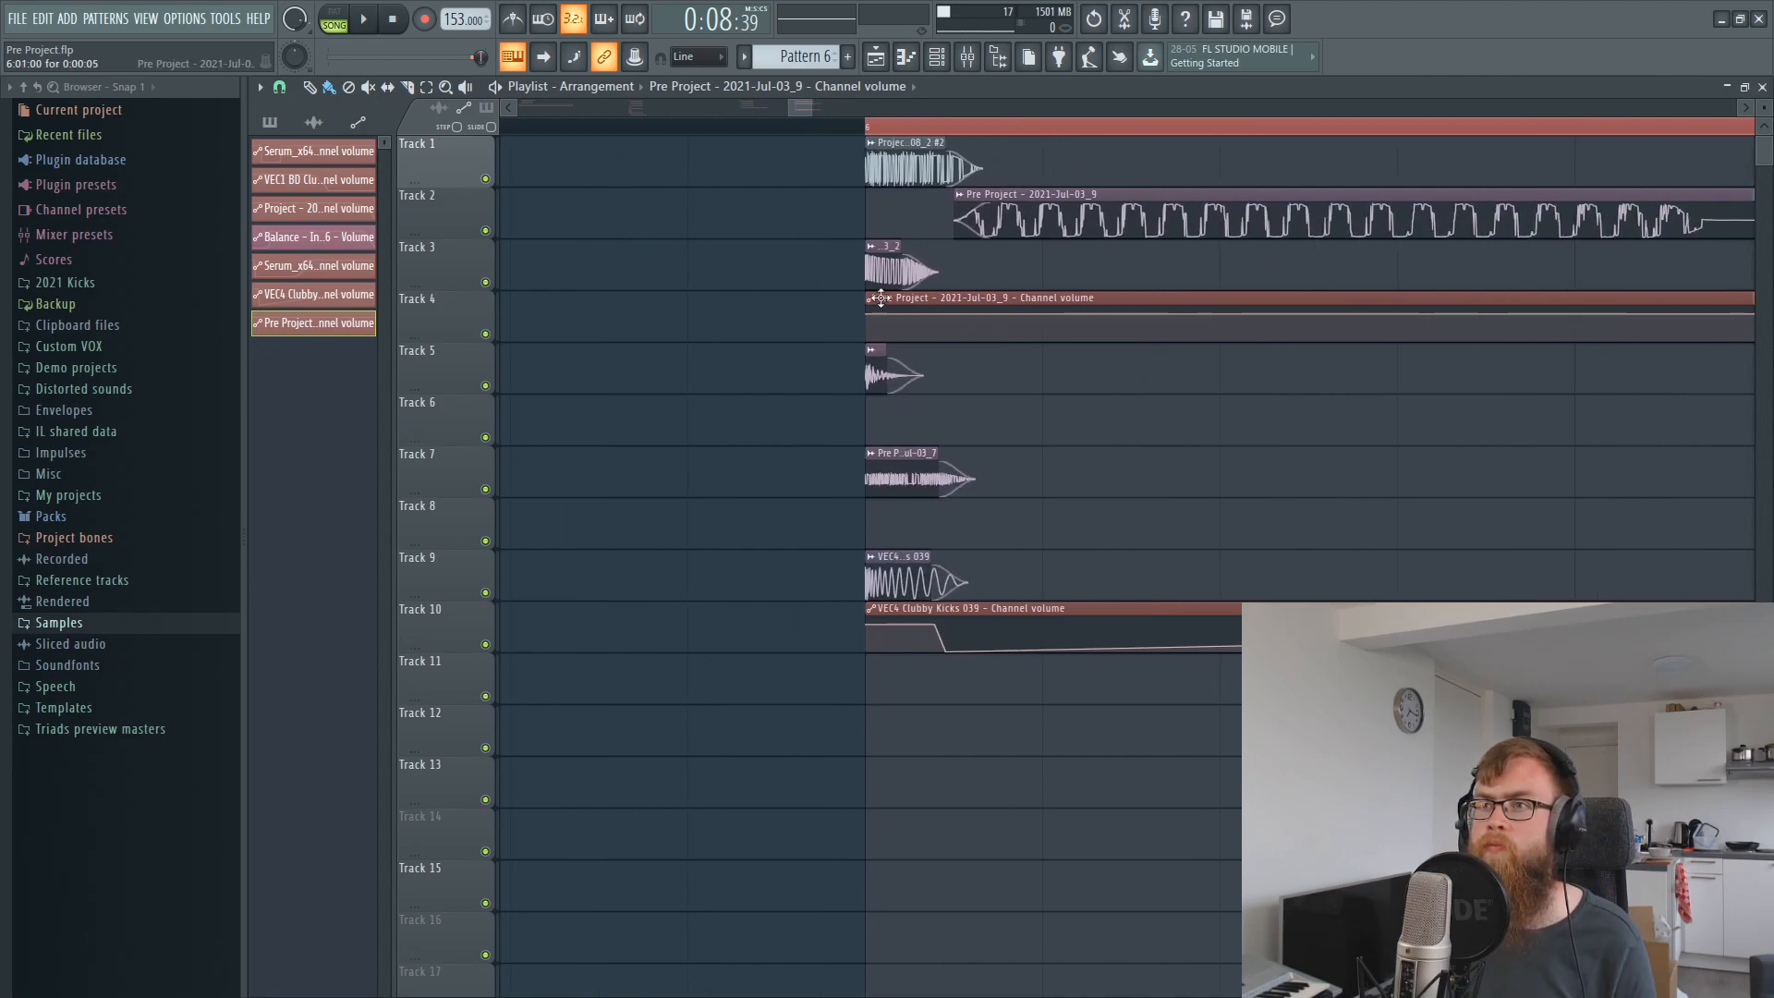
pyautogui.moveTo(868, 313); pyautogui.dragTo(862, 409)
pyautogui.rightClick(1061, 334)
pyautogui.moveTo(1061, 334); pyautogui.dragTo(952, 347)
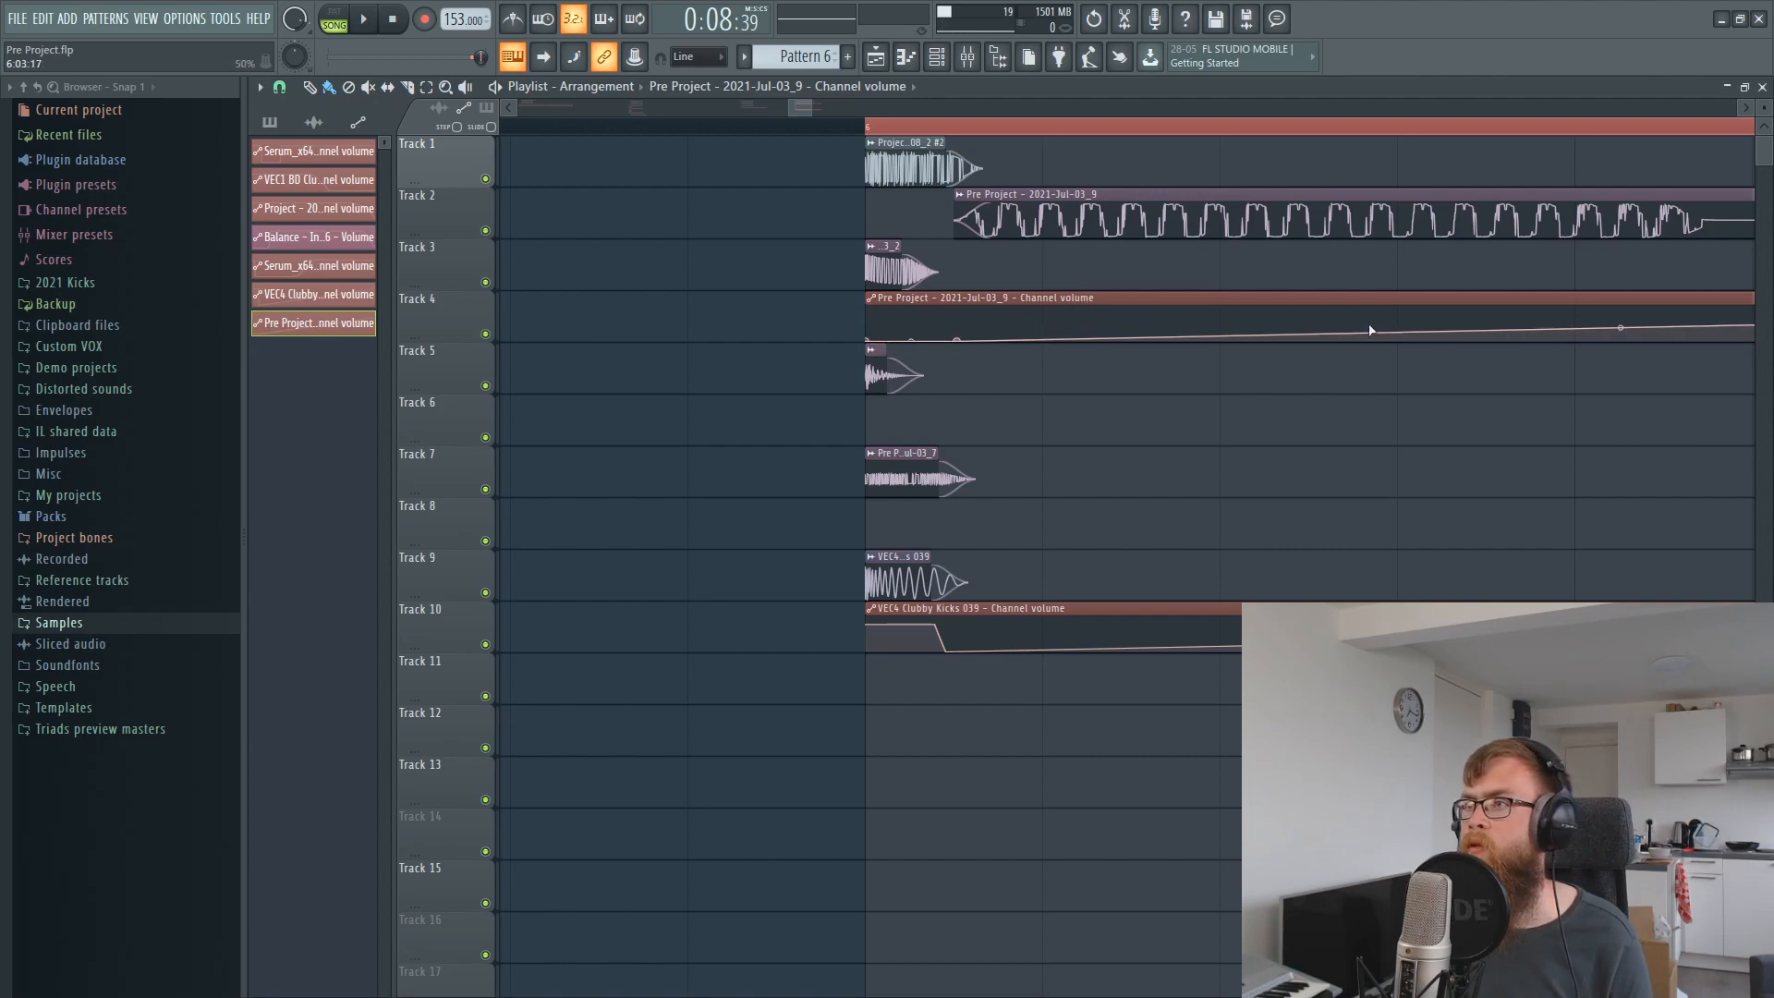
pyautogui.moveTo(1752, 326); pyautogui.dragTo(1737, 374)
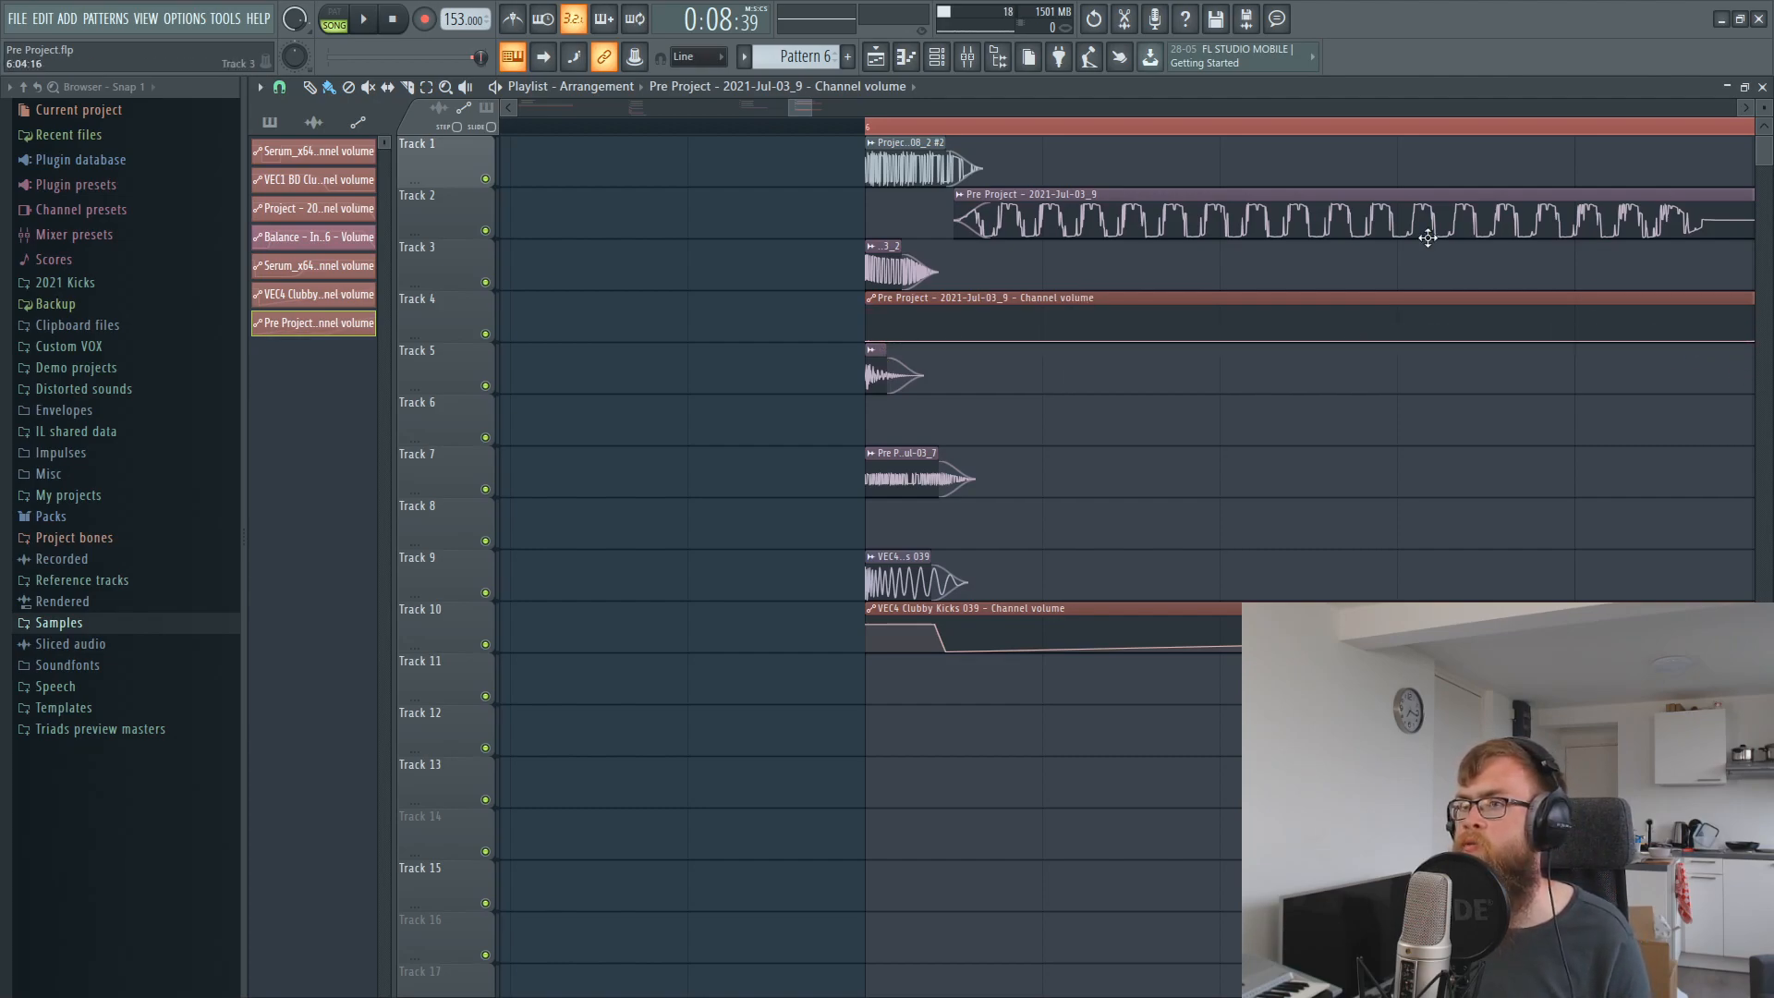
# Add two 78% points between the zero-level points of the tail's volume automation and curve the rise so it climbs faster.
pyautogui.rightClick(1046, 317)
pyautogui.rightClick(1042, 314)
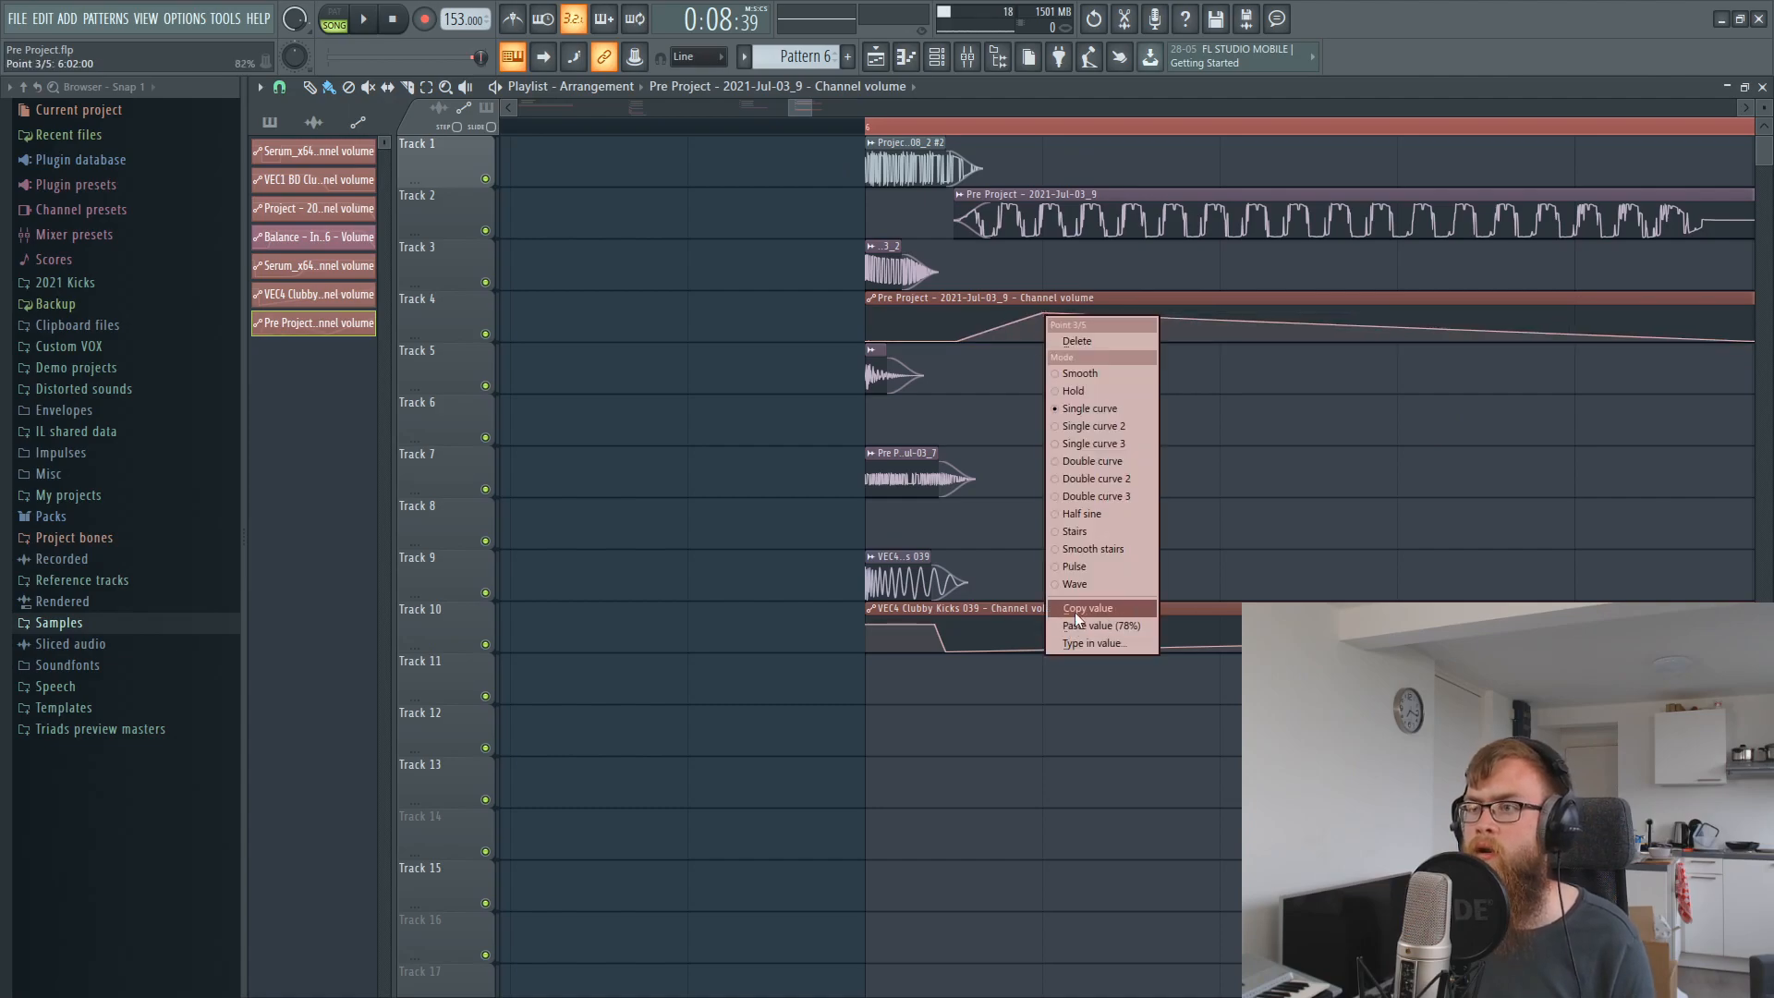
pyautogui.click(1100, 626)
pyautogui.rightClick(1578, 317)
pyautogui.rightClick(1574, 318)
pyautogui.click(1612, 645)
pyautogui.moveTo(1000, 328); pyautogui.dragTo(1001, 294)
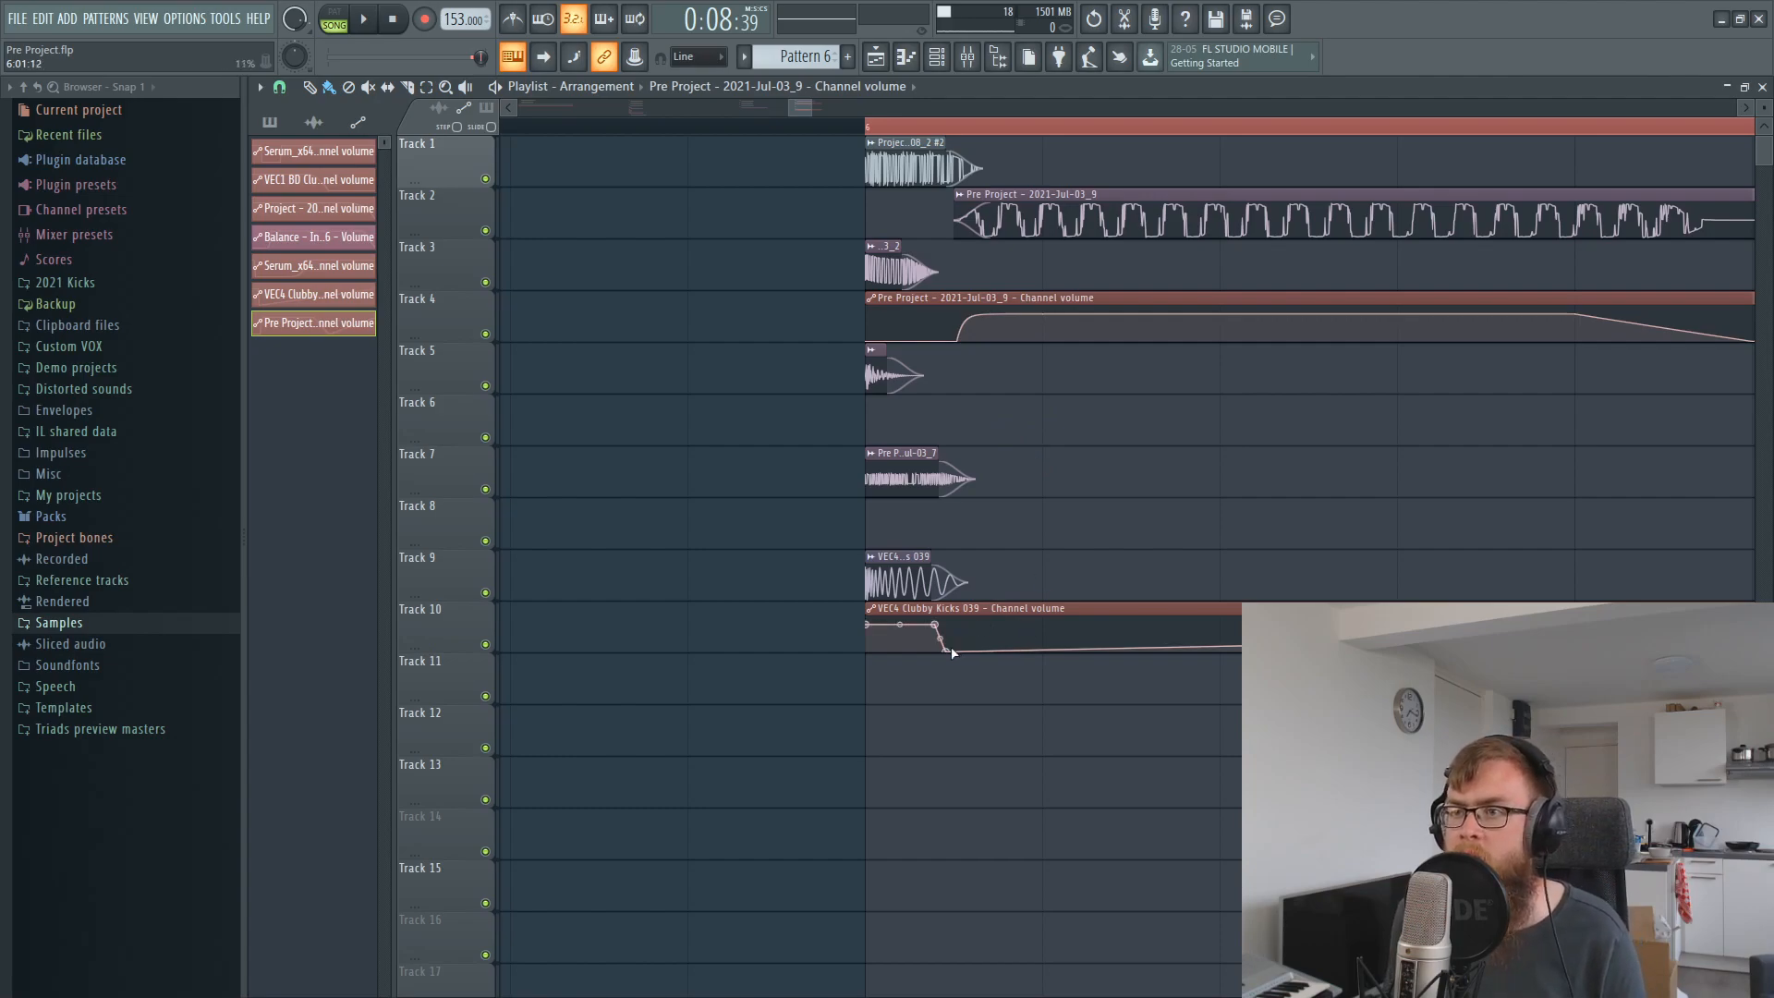
# Shift the VEC4 channel volume automation clip on Track 10 slightly later and clear the clip selection.
pyautogui.moveTo(970, 607)
pyautogui.mouseDown()
pyautogui.moveTo(1008, 288)
pyautogui.moveTo(1002, 606)
pyautogui.mouseUp()
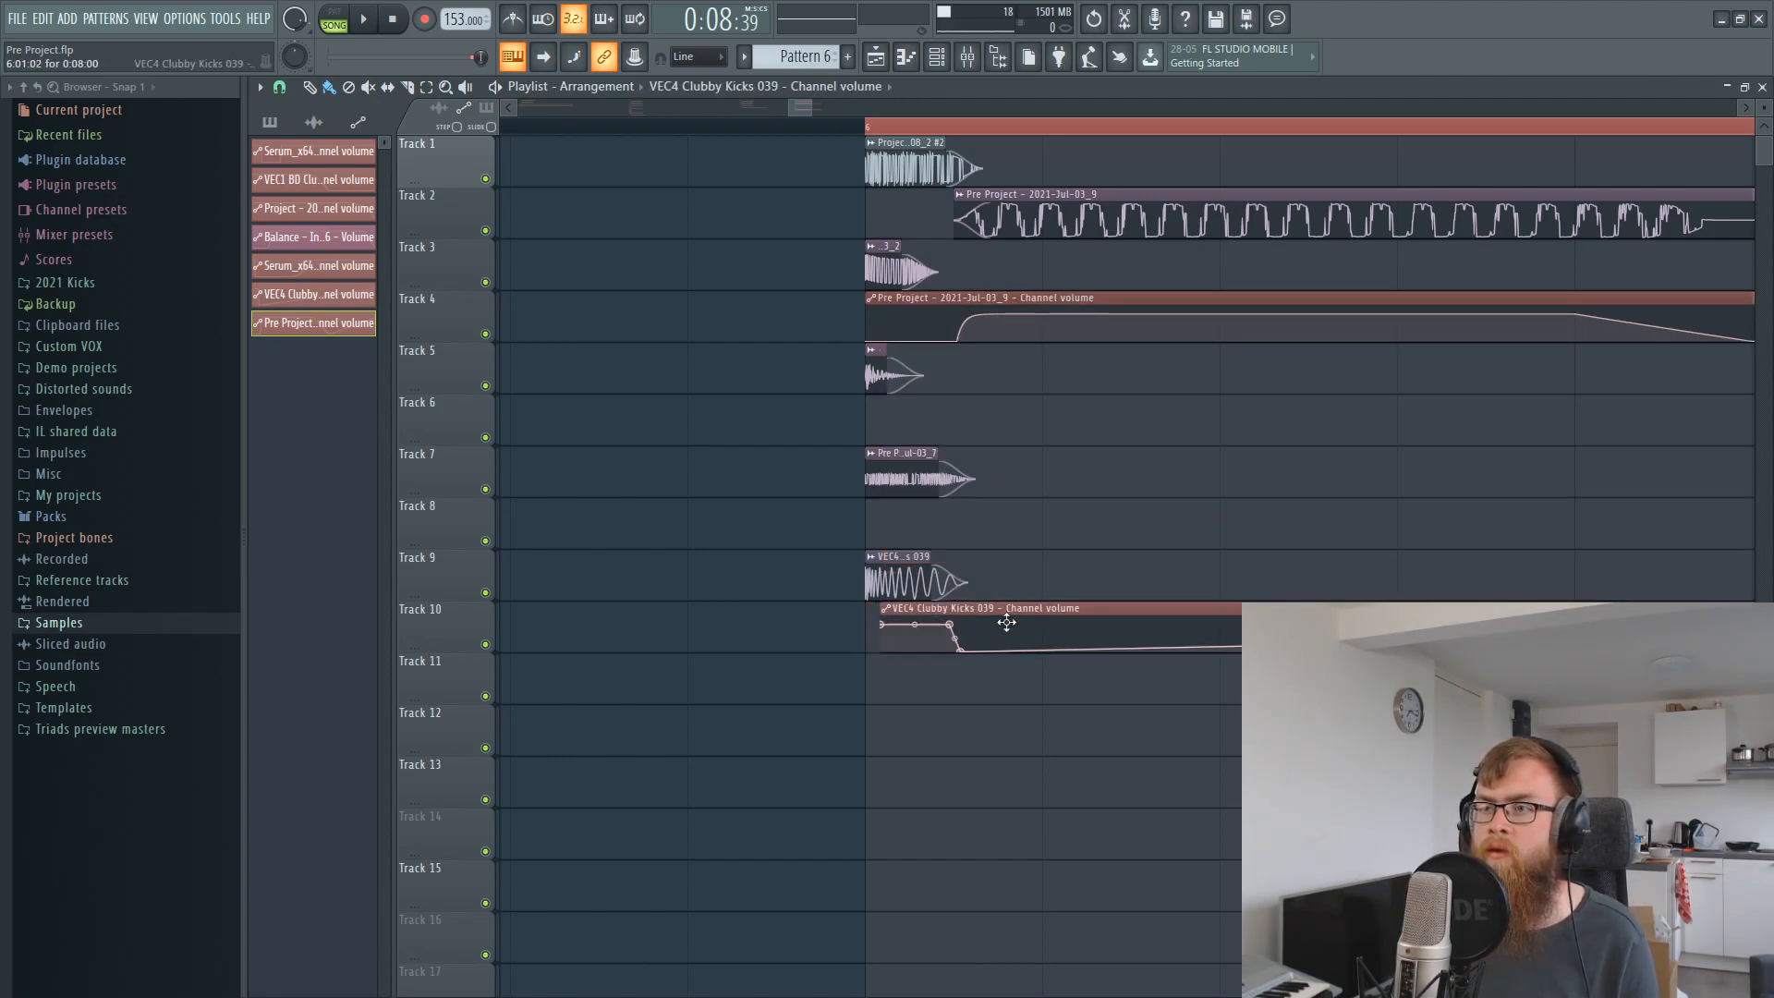
pyautogui.moveTo(845, 612); pyautogui.dragTo(858, 647)
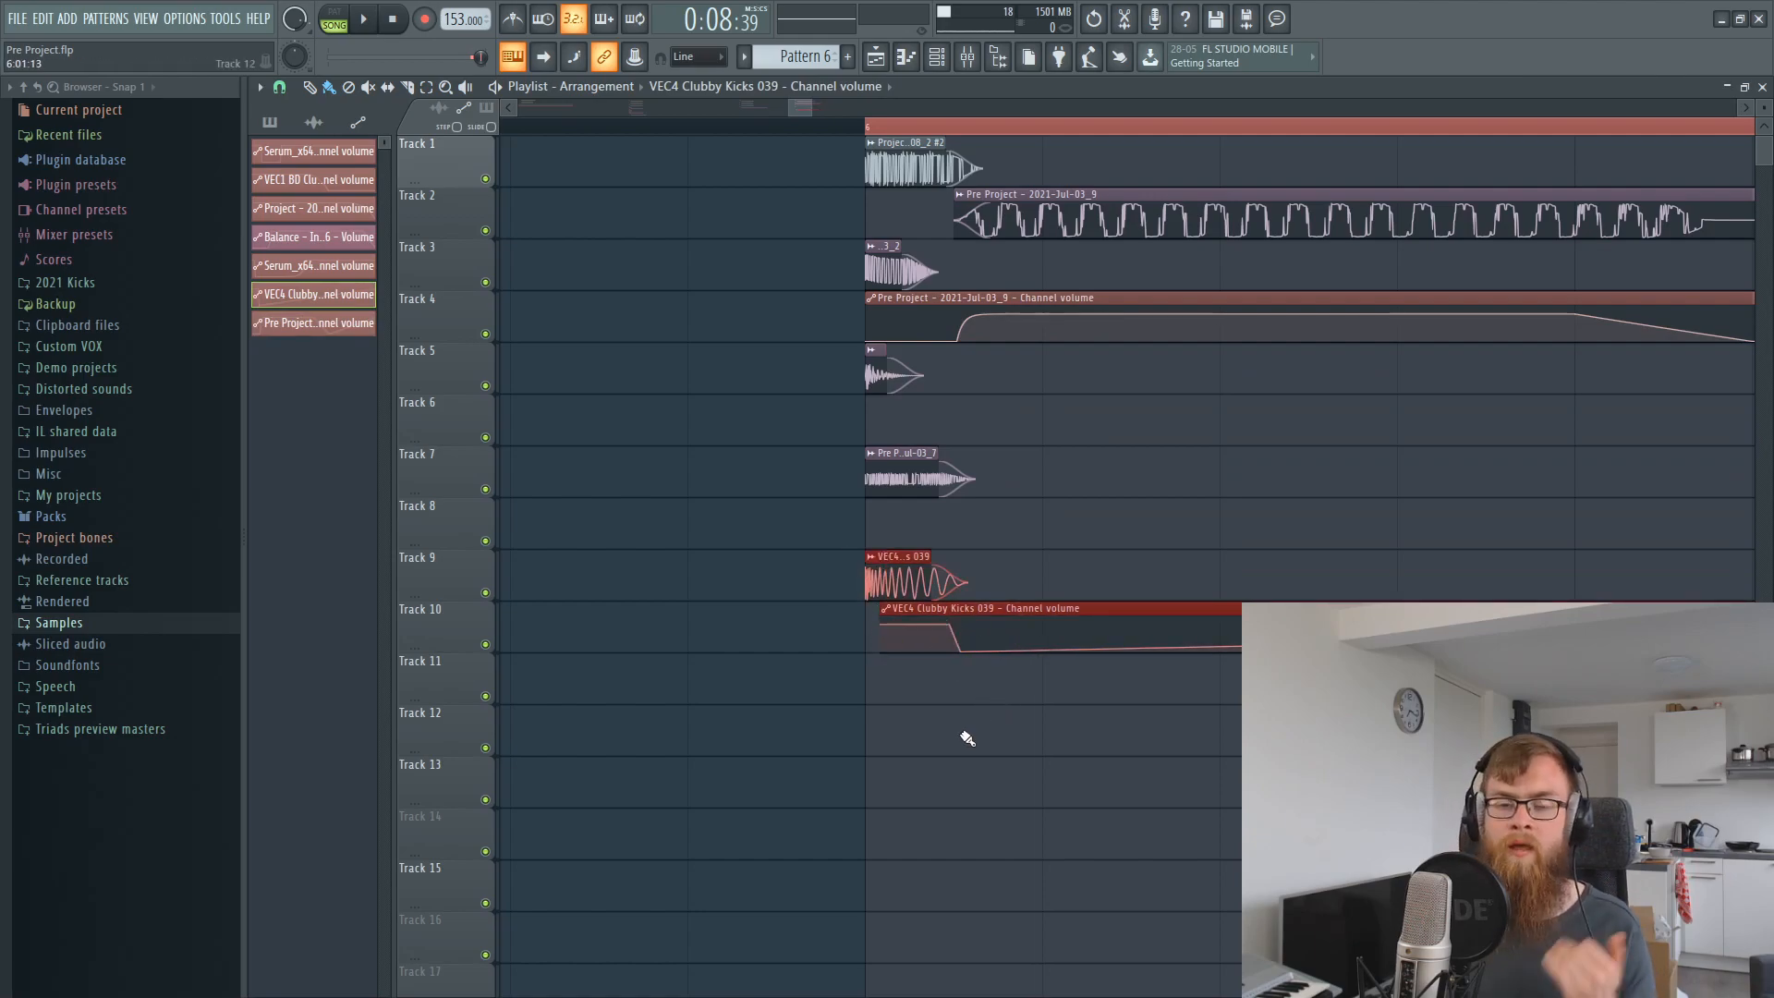
pyautogui.keyDown('ctrl'); pyautogui.click(993, 827); pyautogui.keyUp('ctrl')
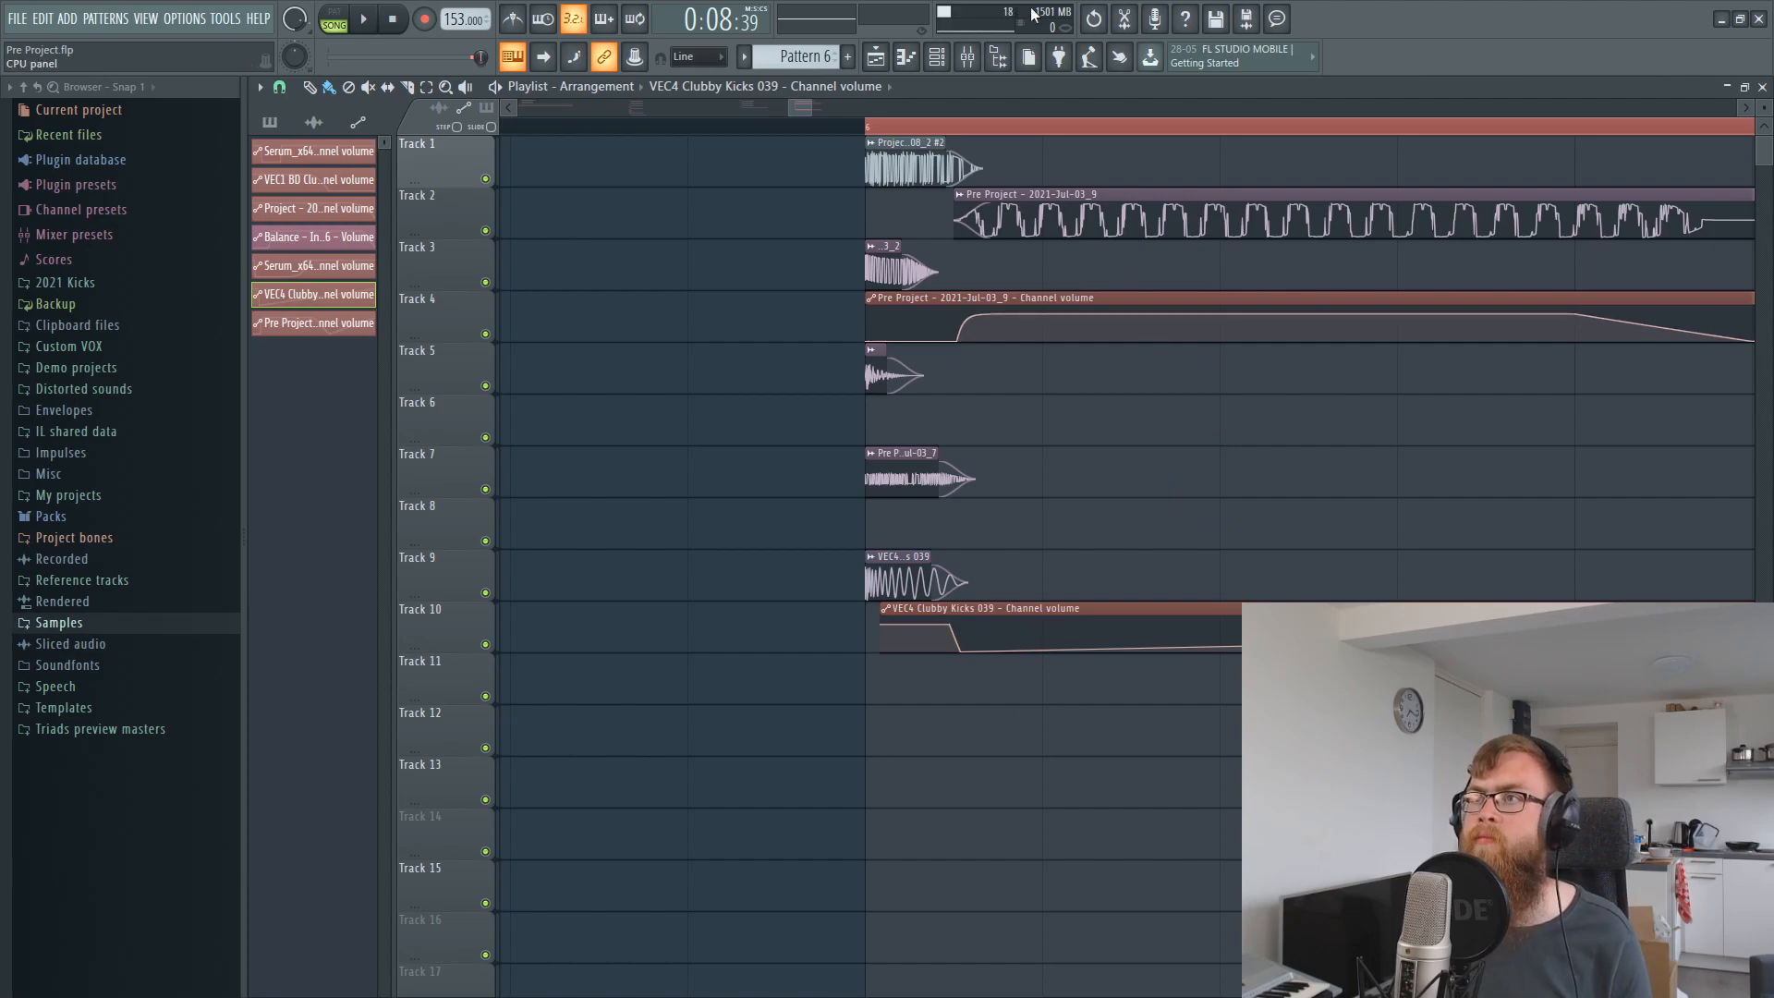
# Replace the take in Edison on the Master with a new recording of the layered kick and inspect its transition.
pyautogui.click(1124, 18)
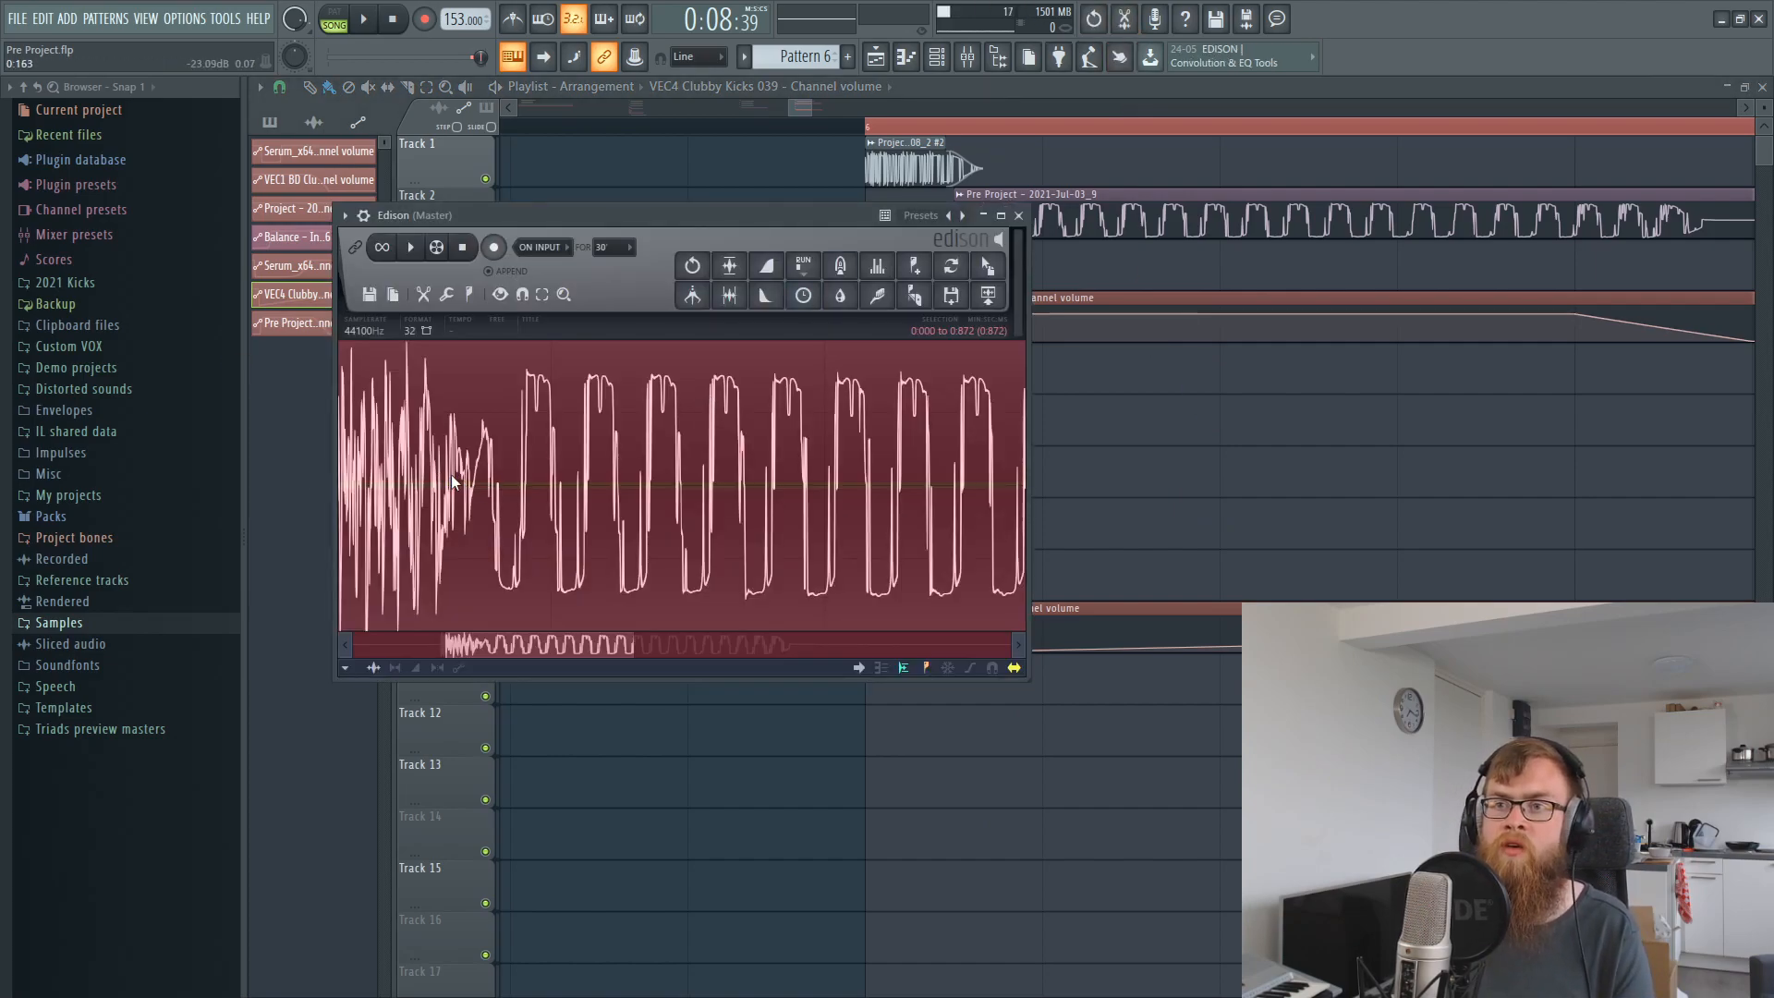
pyautogui.press('Delete')
pyautogui.click(497, 249)
pyautogui.click(374, 18)
pyautogui.press('space')
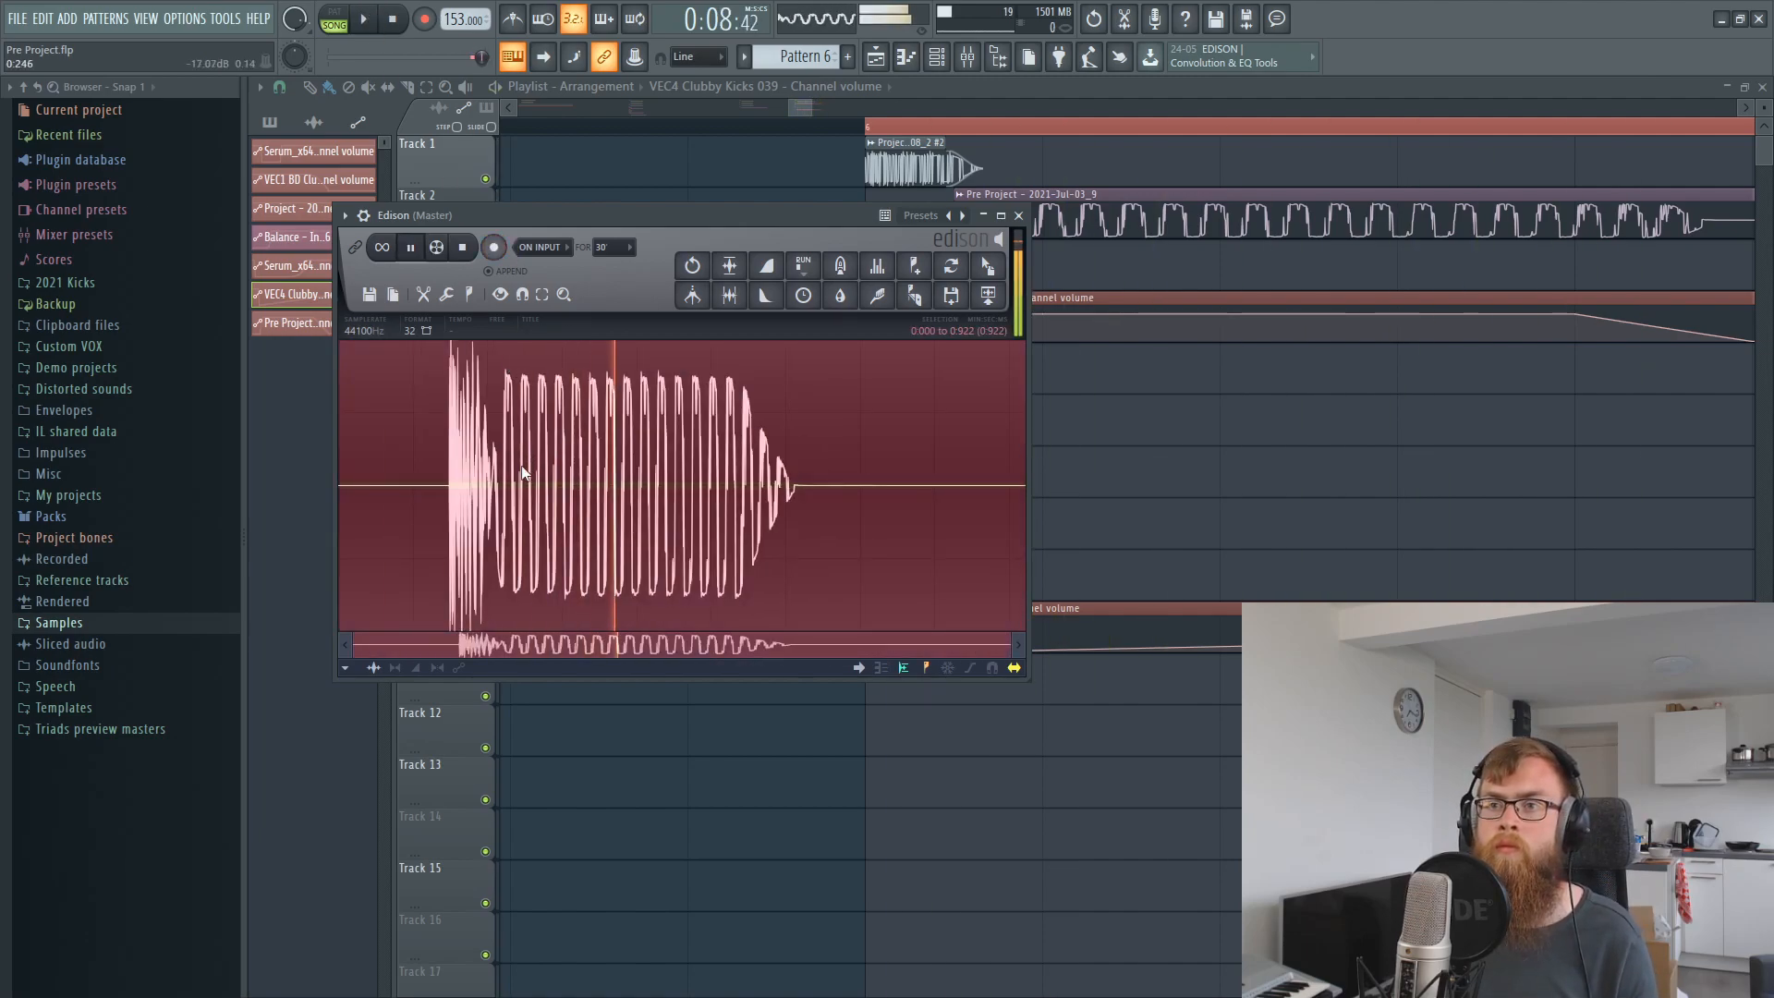
pyautogui.scroll(-6, 499, 478)
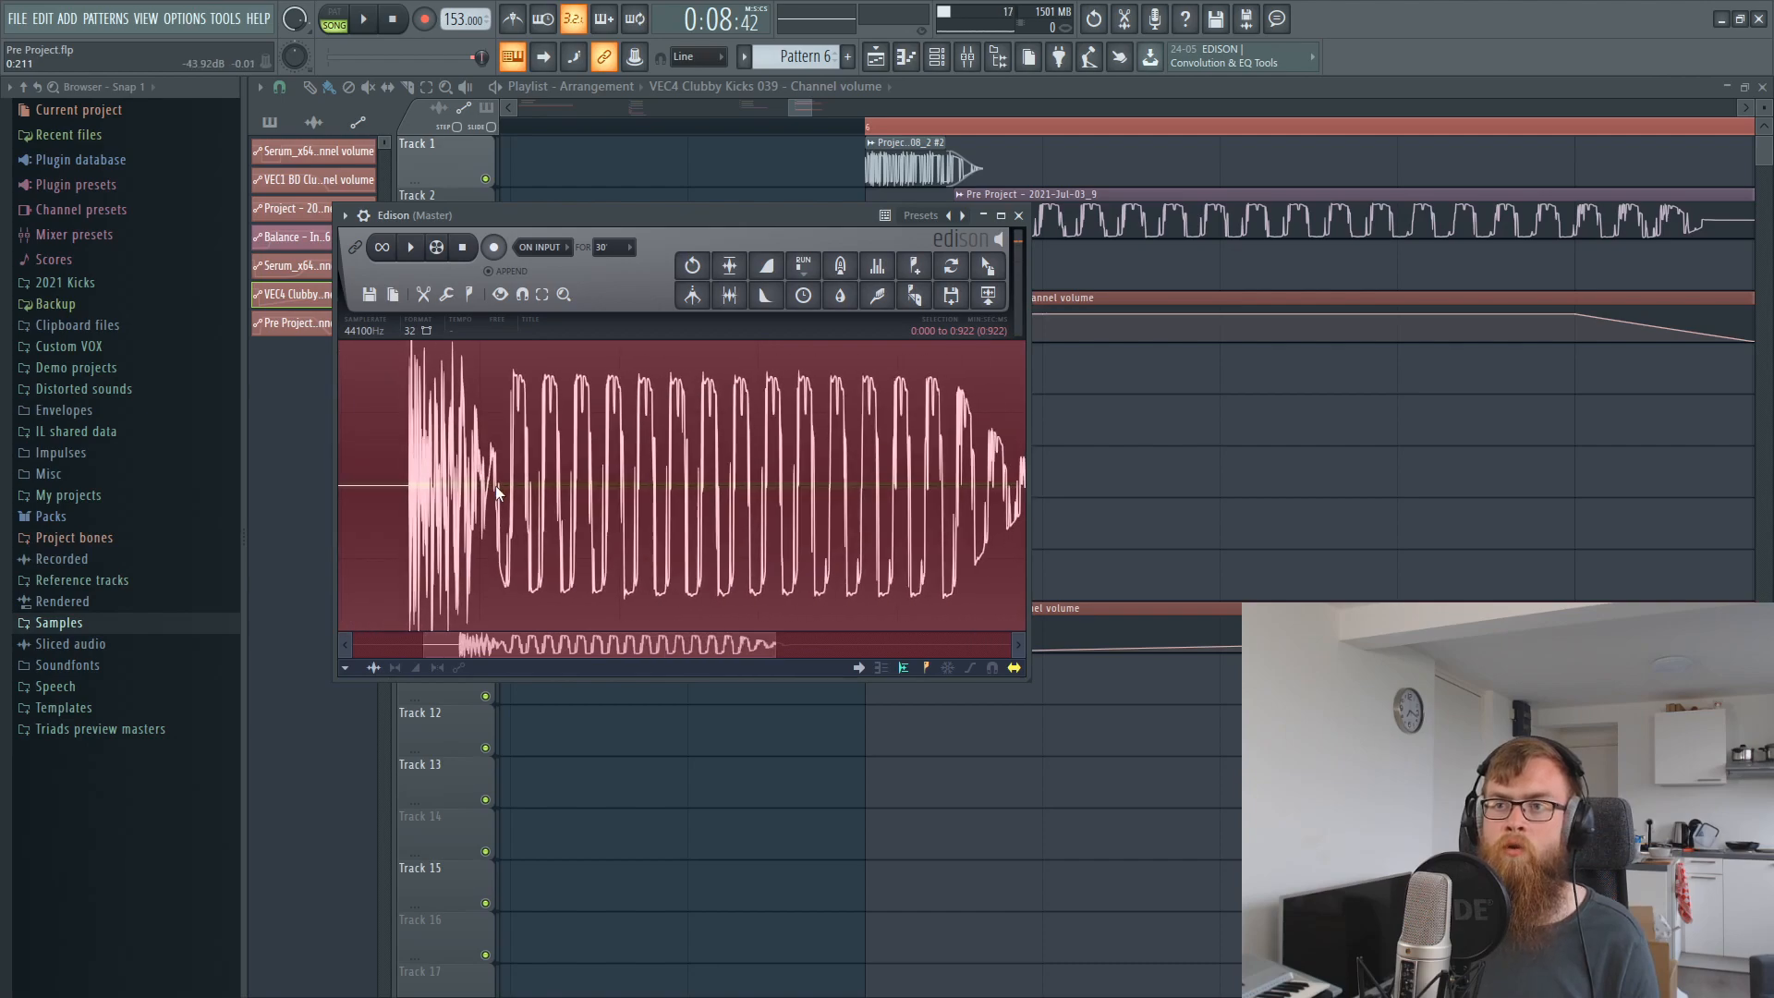
pyautogui.scroll(-2, 495, 480)
pyautogui.click(1018, 215)
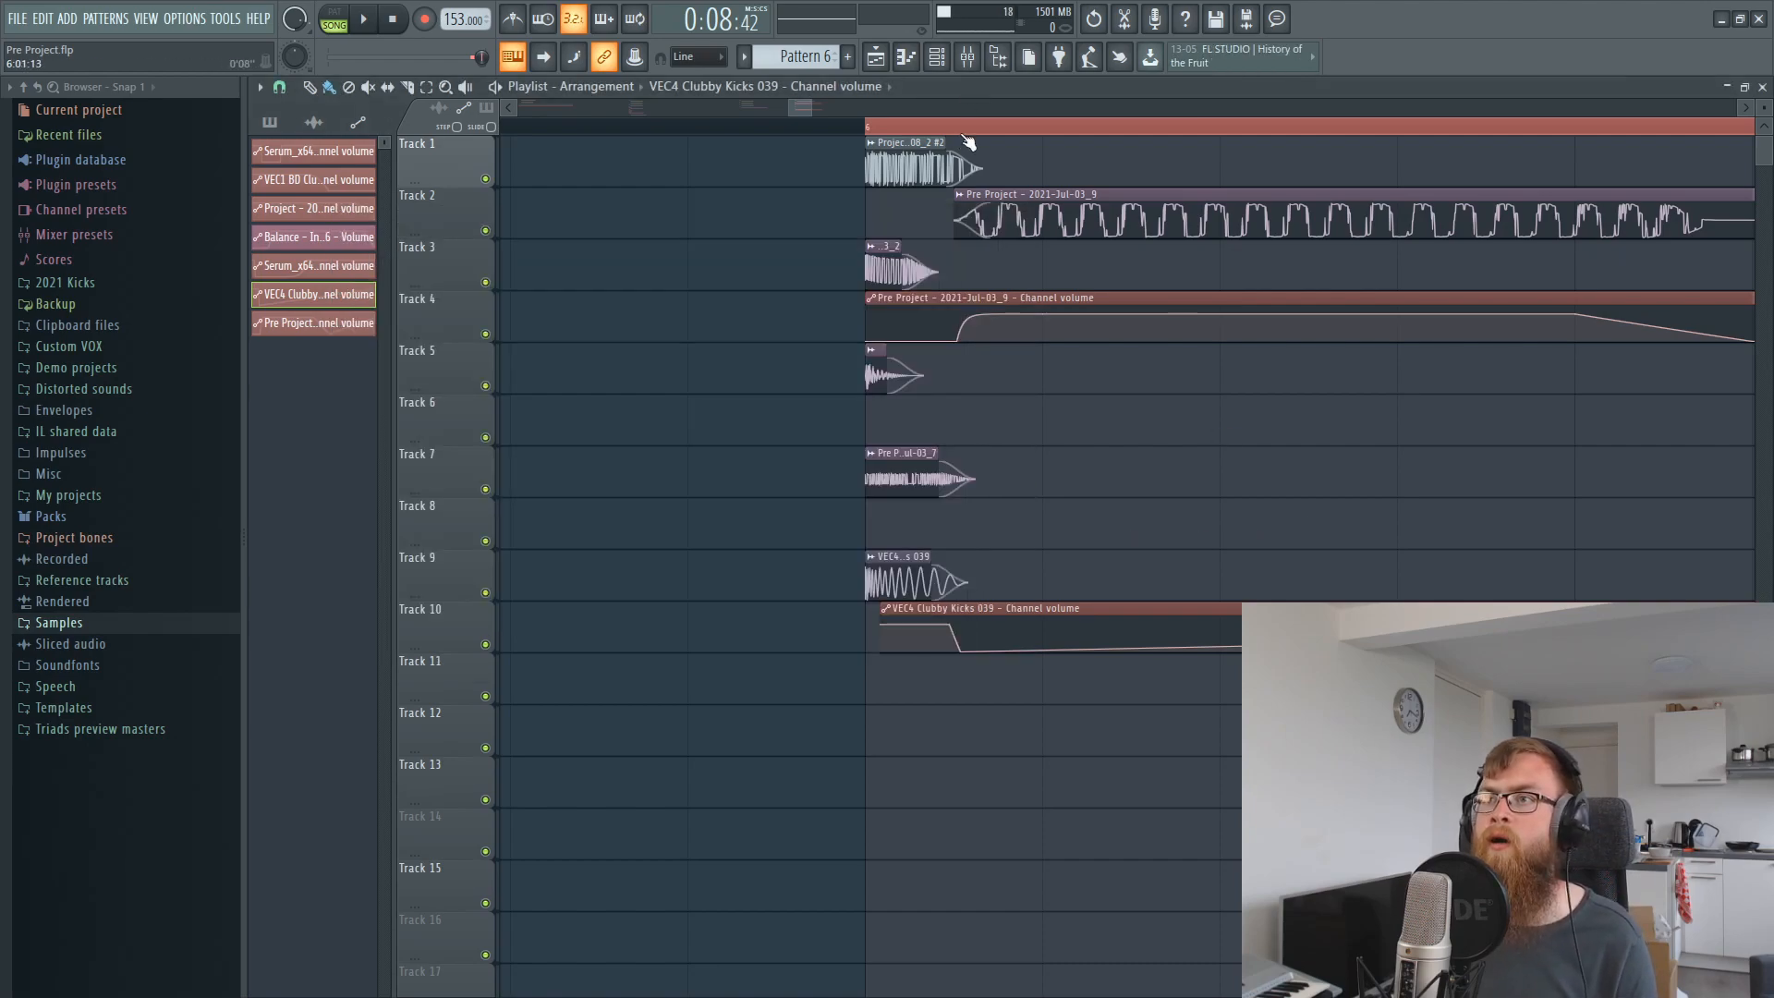
# Lengthen the Track 1 clip slightly and move the first 78% point of the tail's volume automation earlier, pasting its value back.
pyautogui.moveTo(944, 159); pyautogui.dragTo(949, 160)
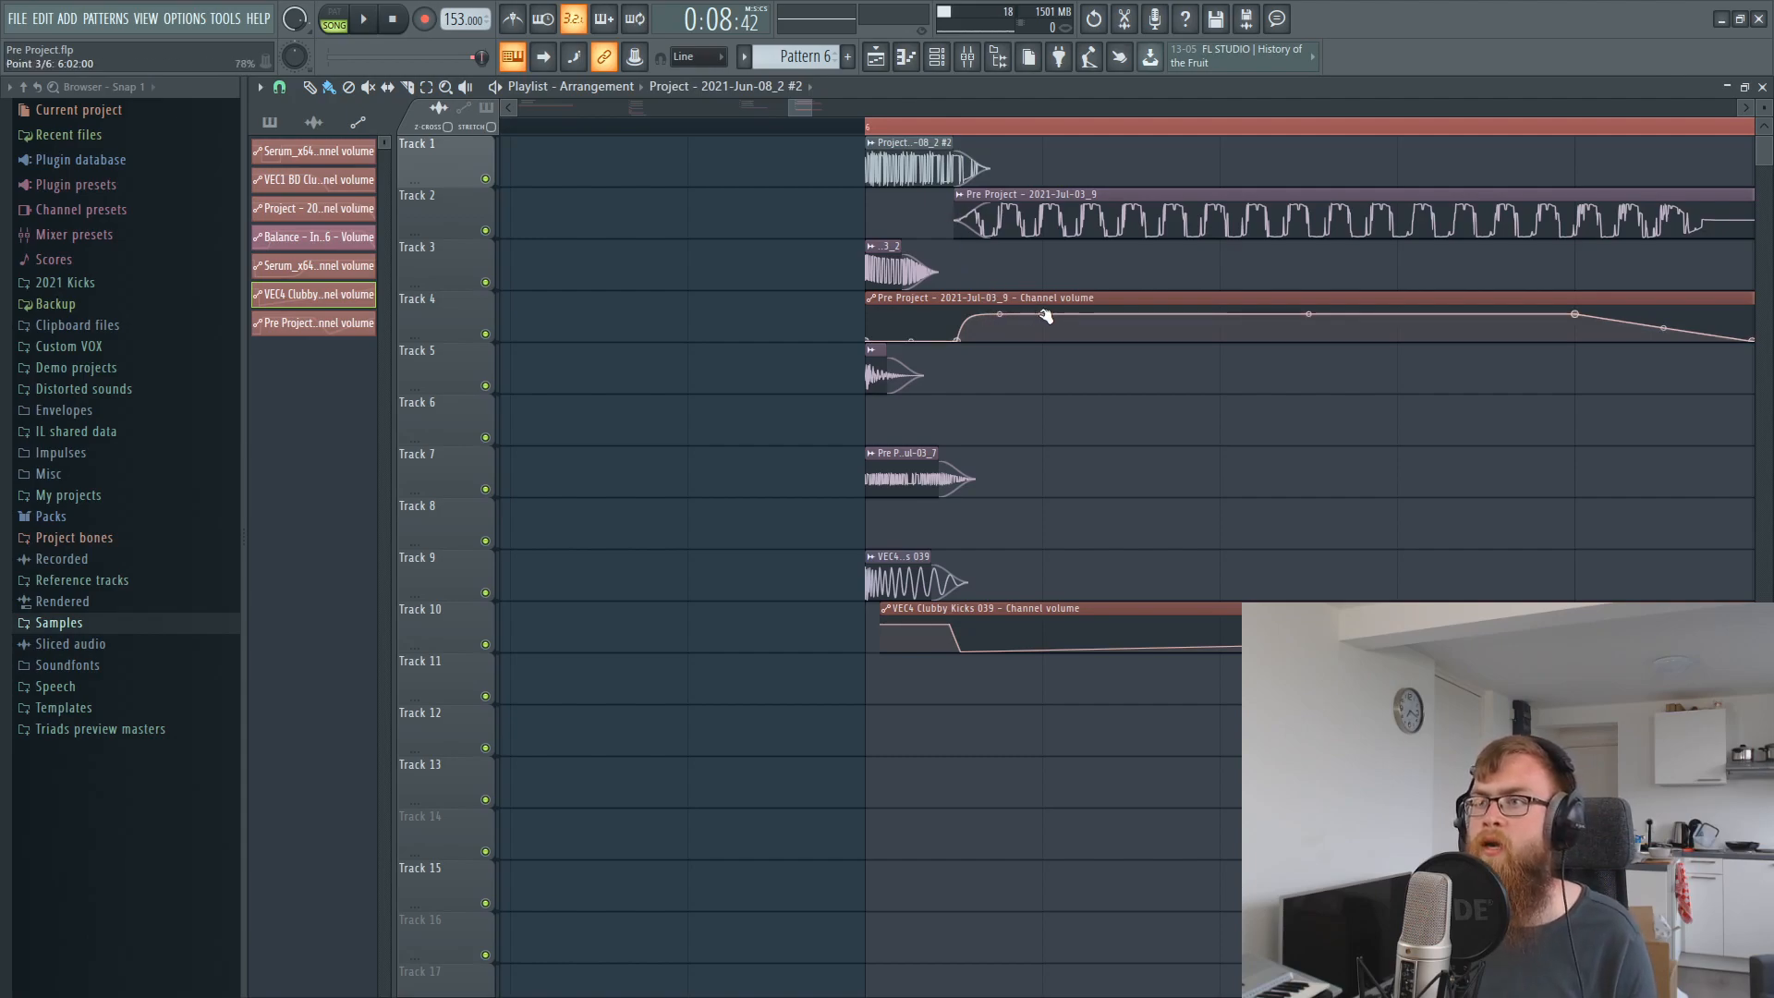
pyautogui.moveTo(1034, 316); pyautogui.dragTo(1001, 315)
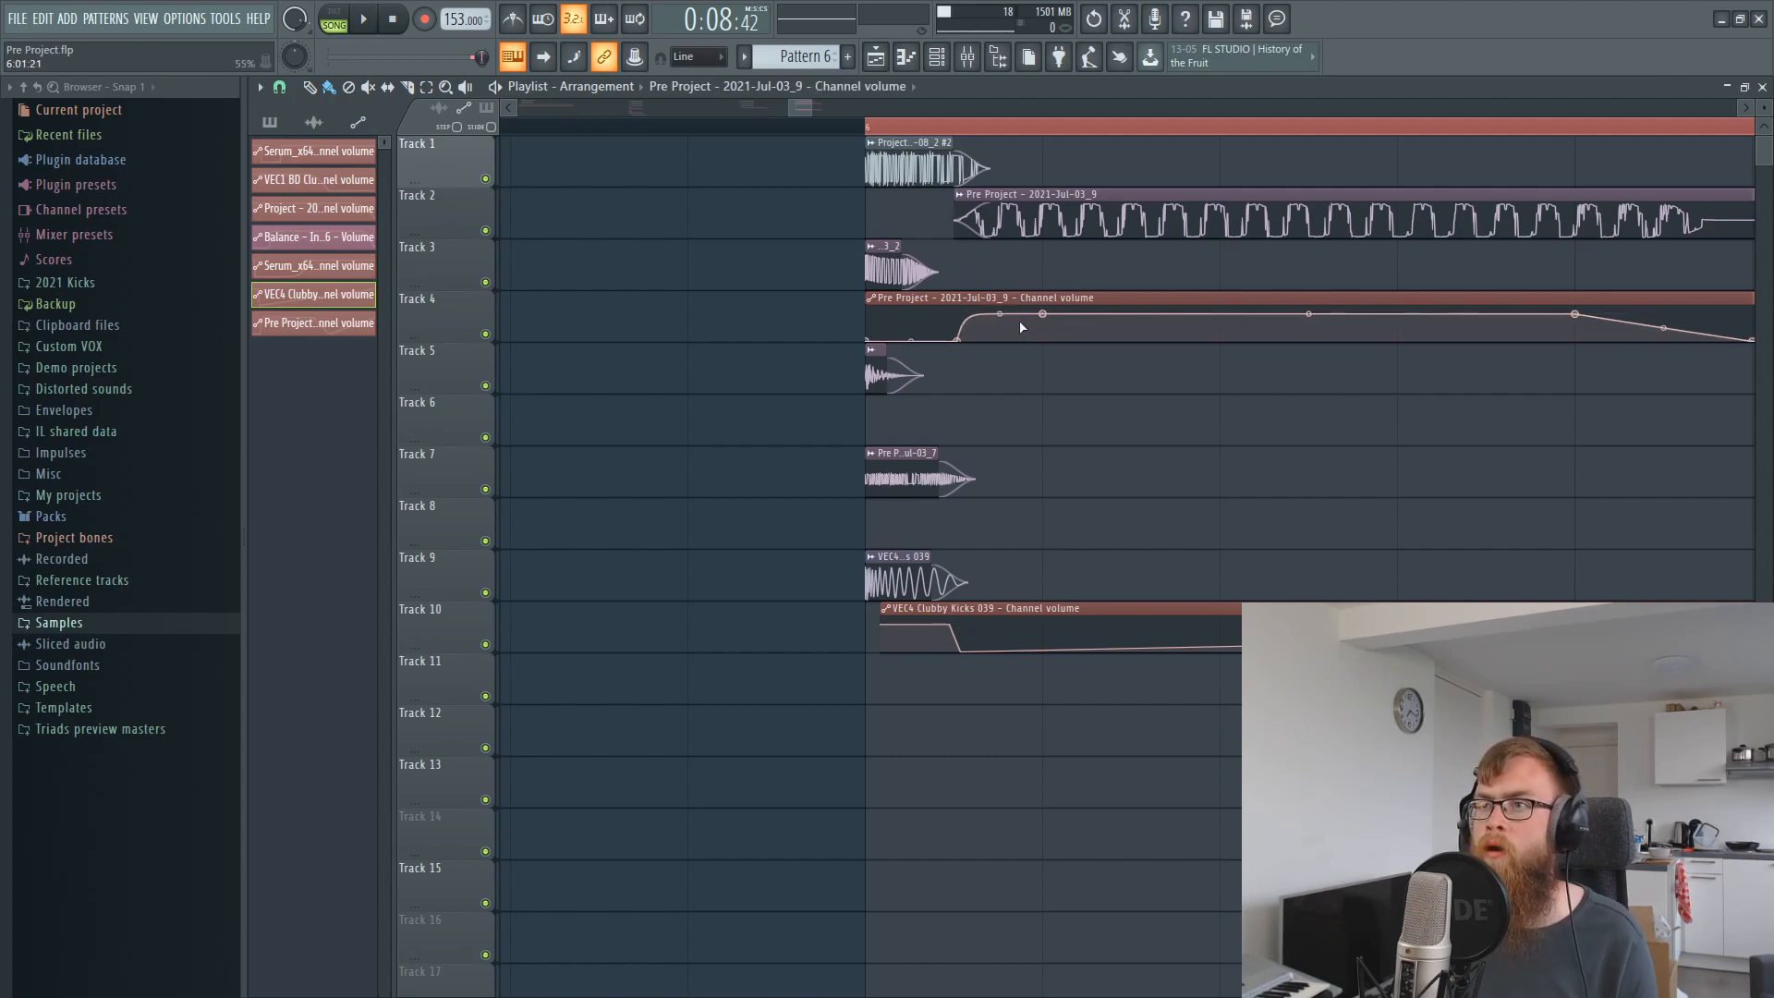
pyautogui.rightClick(996, 316)
pyautogui.click(1052, 628)
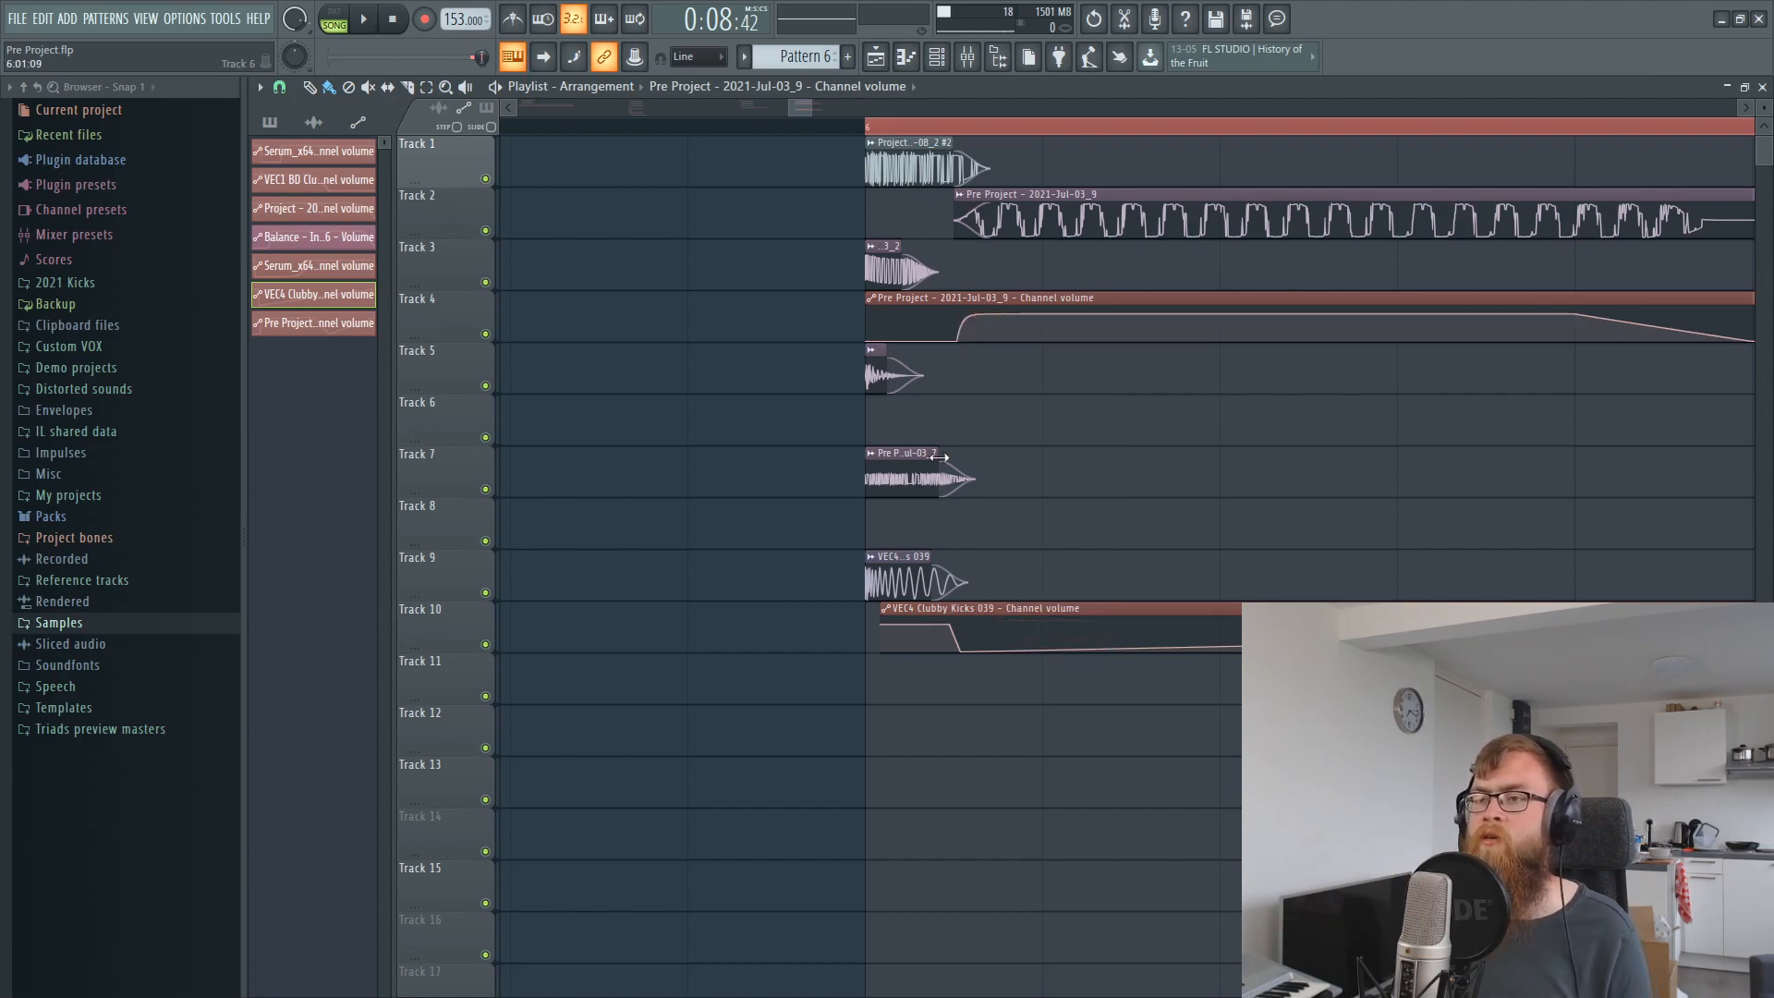
# Shorten the Track 7 clip slightly and record the kick into a cleared Edison to inspect the transition, discarding the take.
pyautogui.moveTo(935, 462)
pyautogui.mouseDown()
pyautogui.moveTo(932, 195)
pyautogui.moveTo(934, 476)
pyautogui.moveTo(961, 478)
pyautogui.mouseUp()
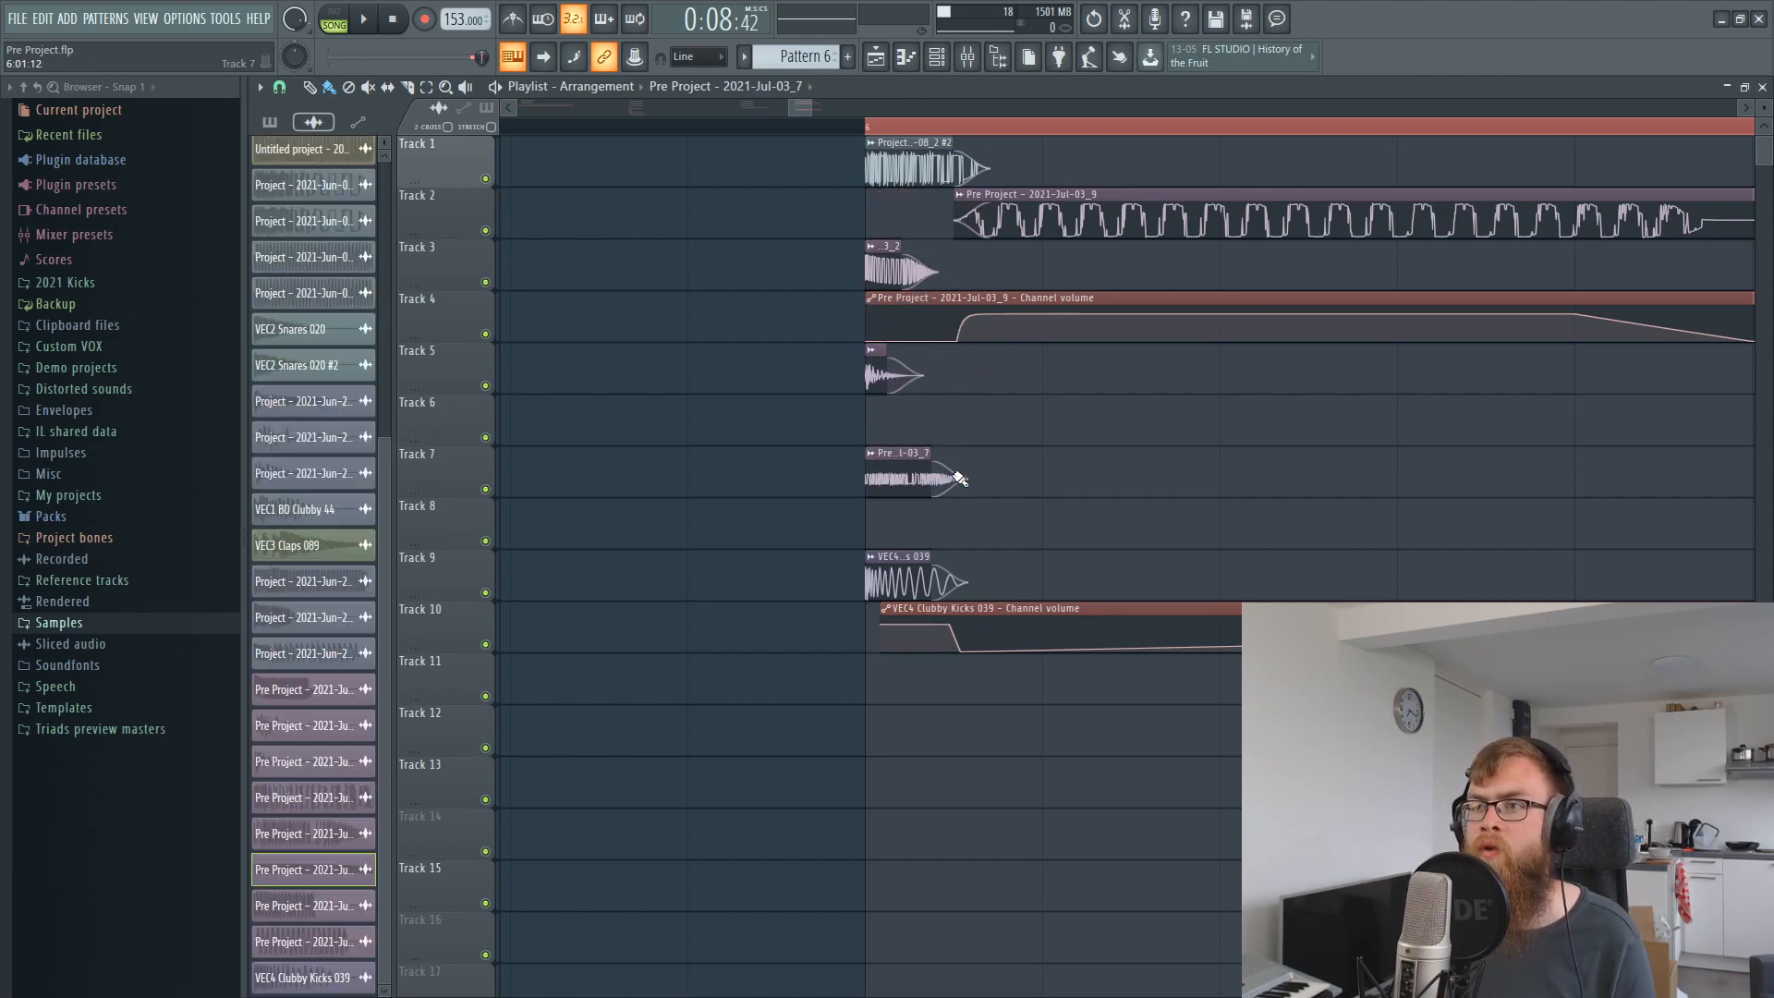
pyautogui.click(1124, 20)
pyautogui.hotkey('ctrl', 'n')
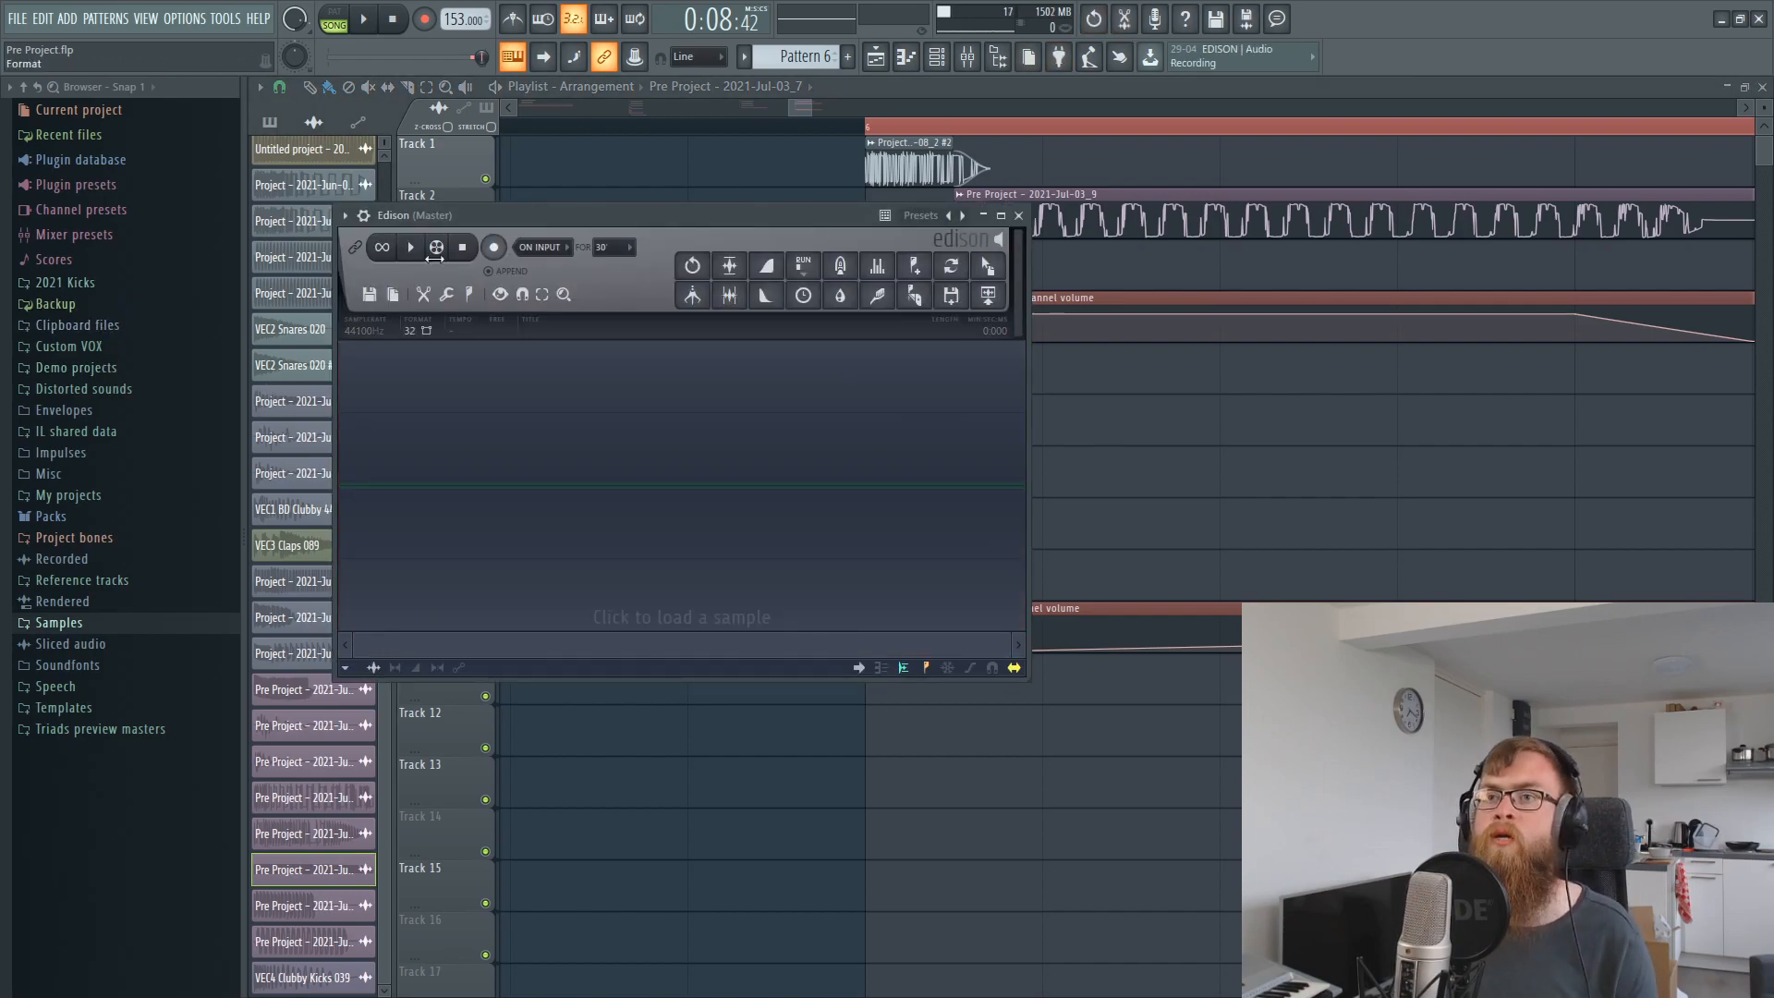
pyautogui.click(371, 26)
pyautogui.click(370, 26)
pyautogui.press('space')
pyautogui.press('space')
pyautogui.scroll(3, 518, 478)
pyautogui.scroll(-3, 522, 479)
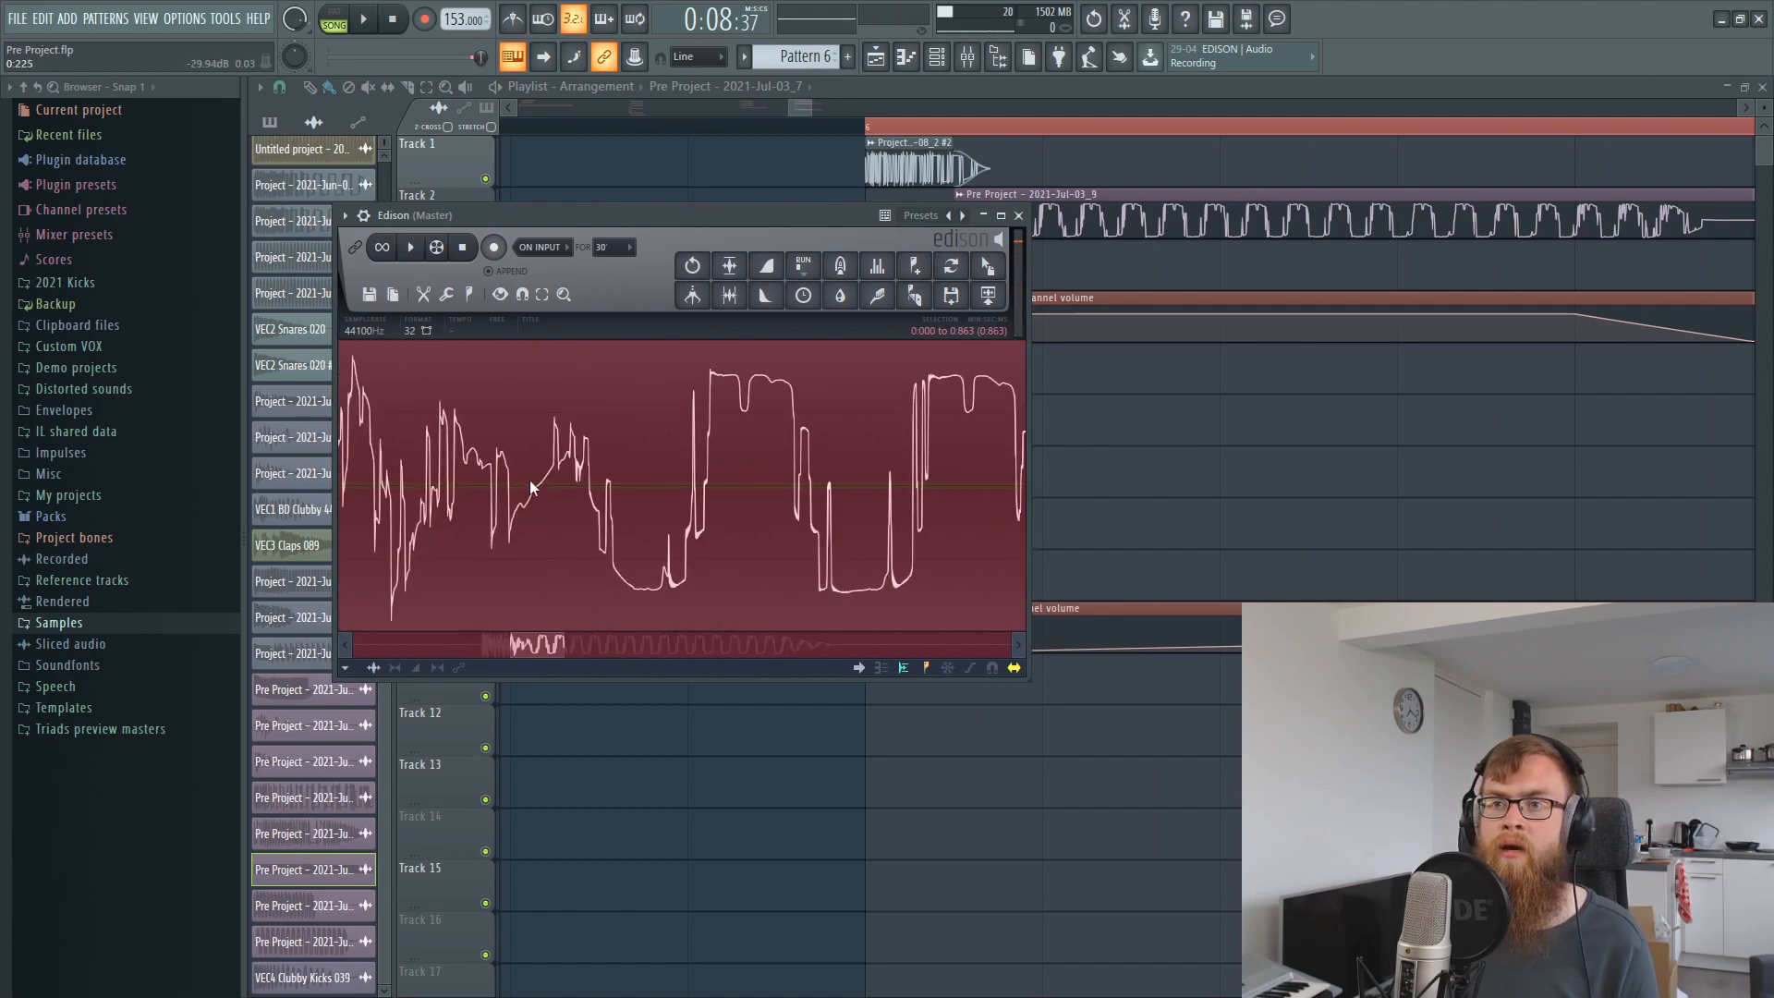
pyautogui.press('Delete')
pyautogui.click(1018, 215)
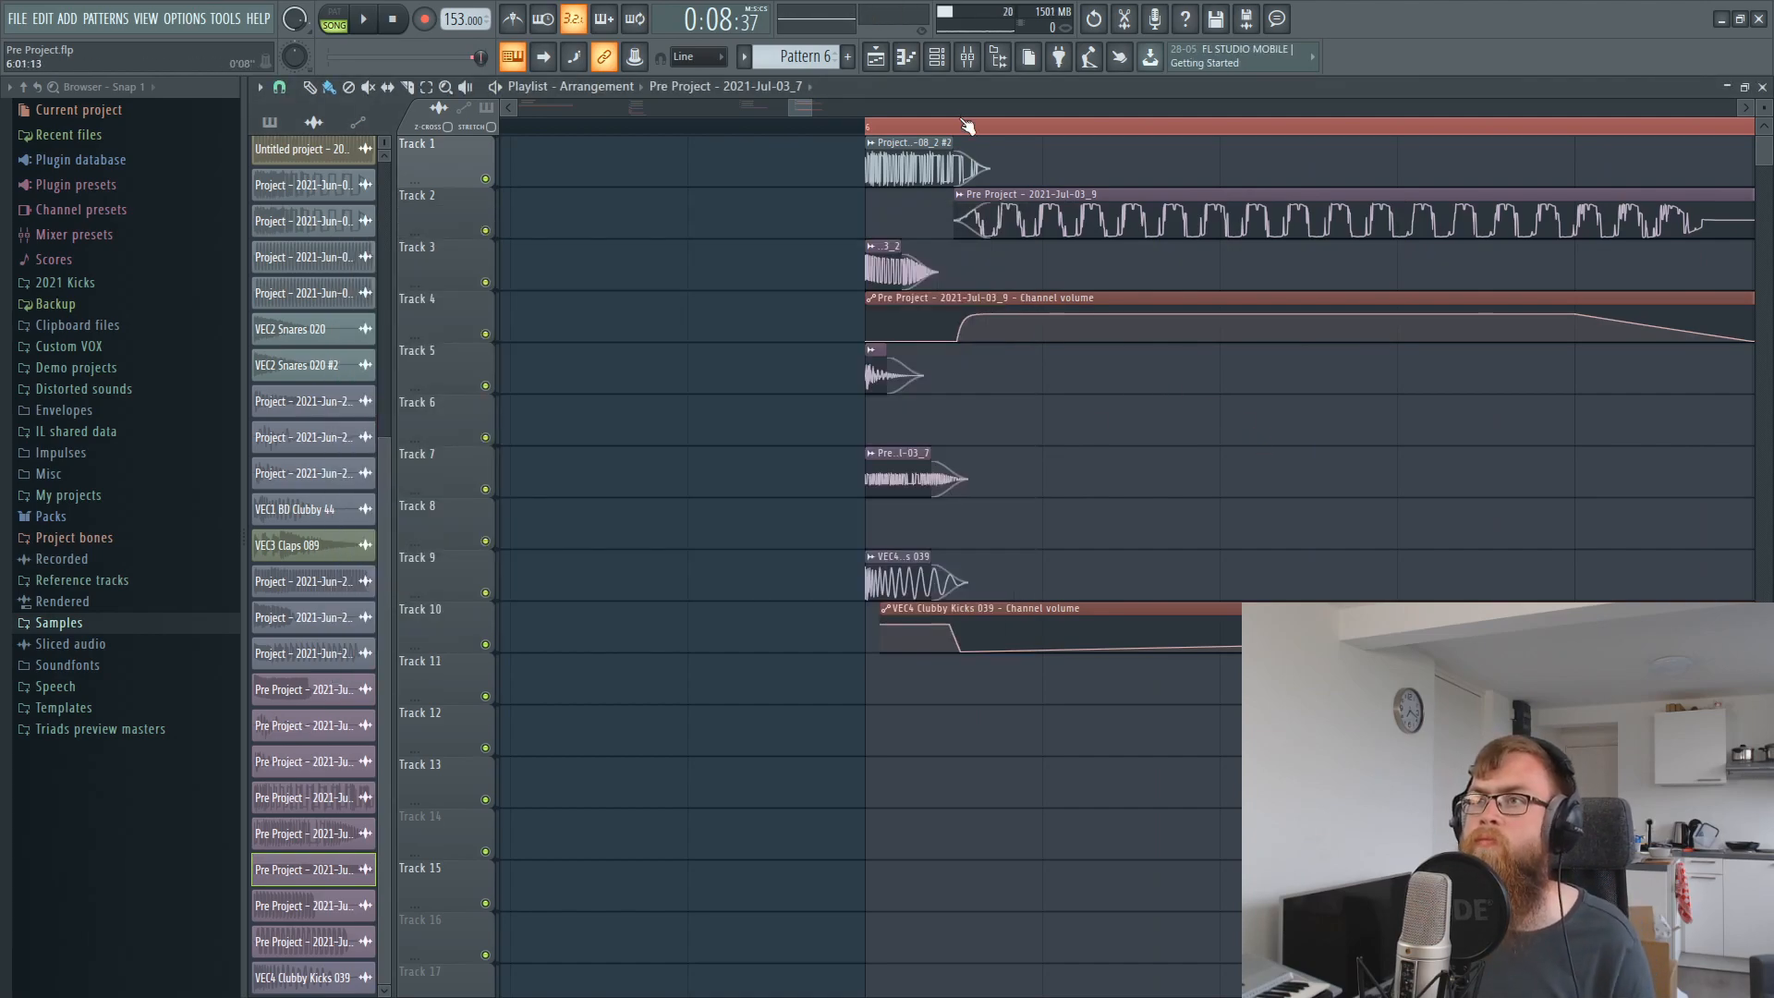
# Audition the kick repeatedly while making the rise at the start of the tail's volume automation steeper.
pyautogui.press('space')
pyautogui.press('space')
pyautogui.press('space')
pyautogui.press('space')
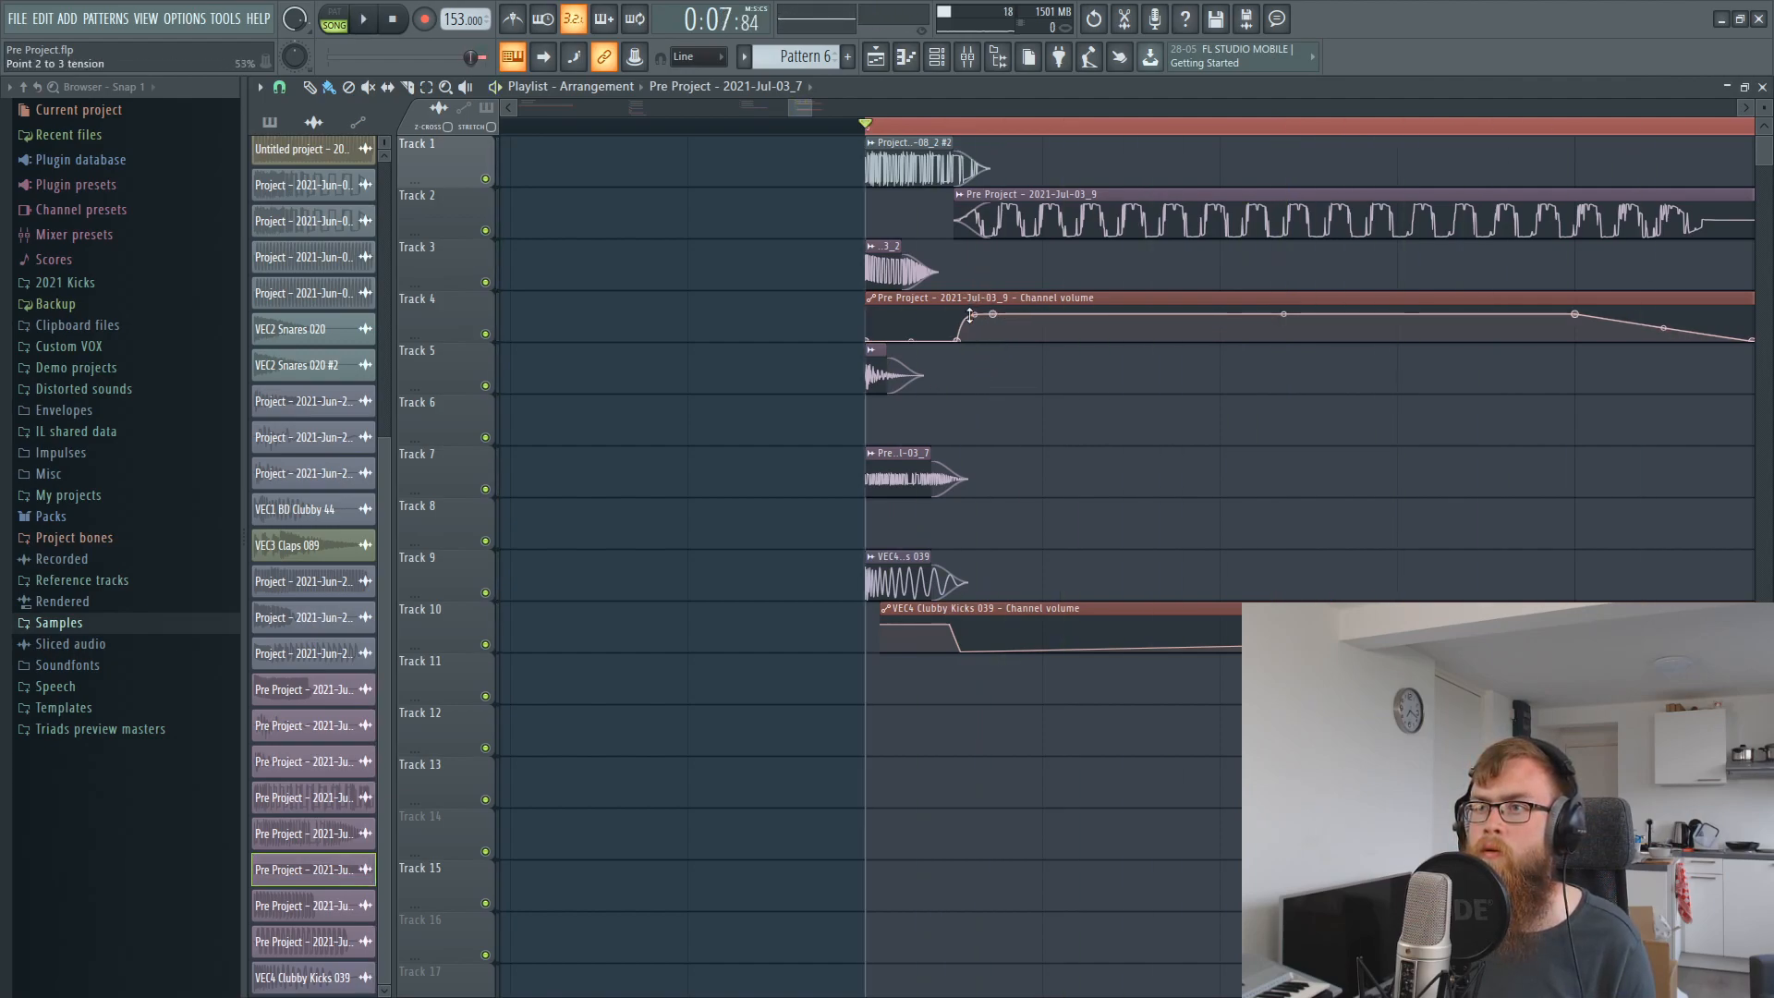
pyautogui.press('space')
pyautogui.press('space')
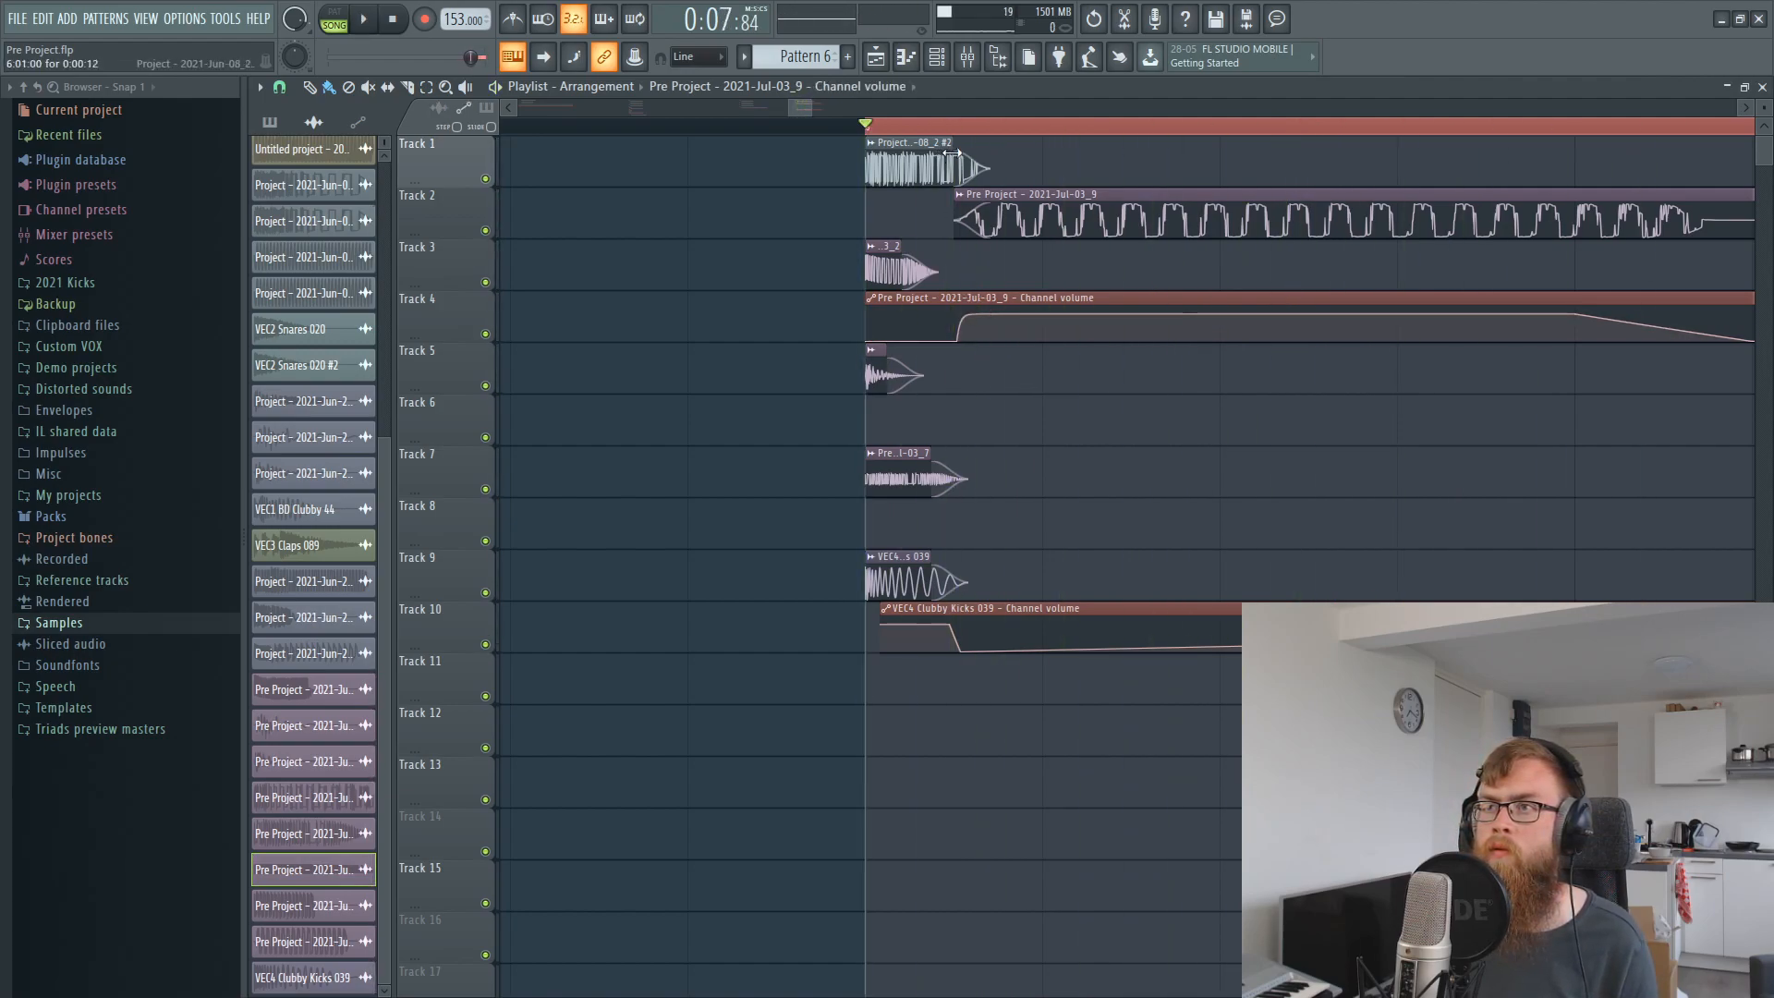
pyautogui.press('space')
pyautogui.press('space')
# Try a slightly later start for the VEC4 volume automation clip, move it back and audition the kick.
pyautogui.moveTo(940, 655); pyautogui.dragTo(968, 609)
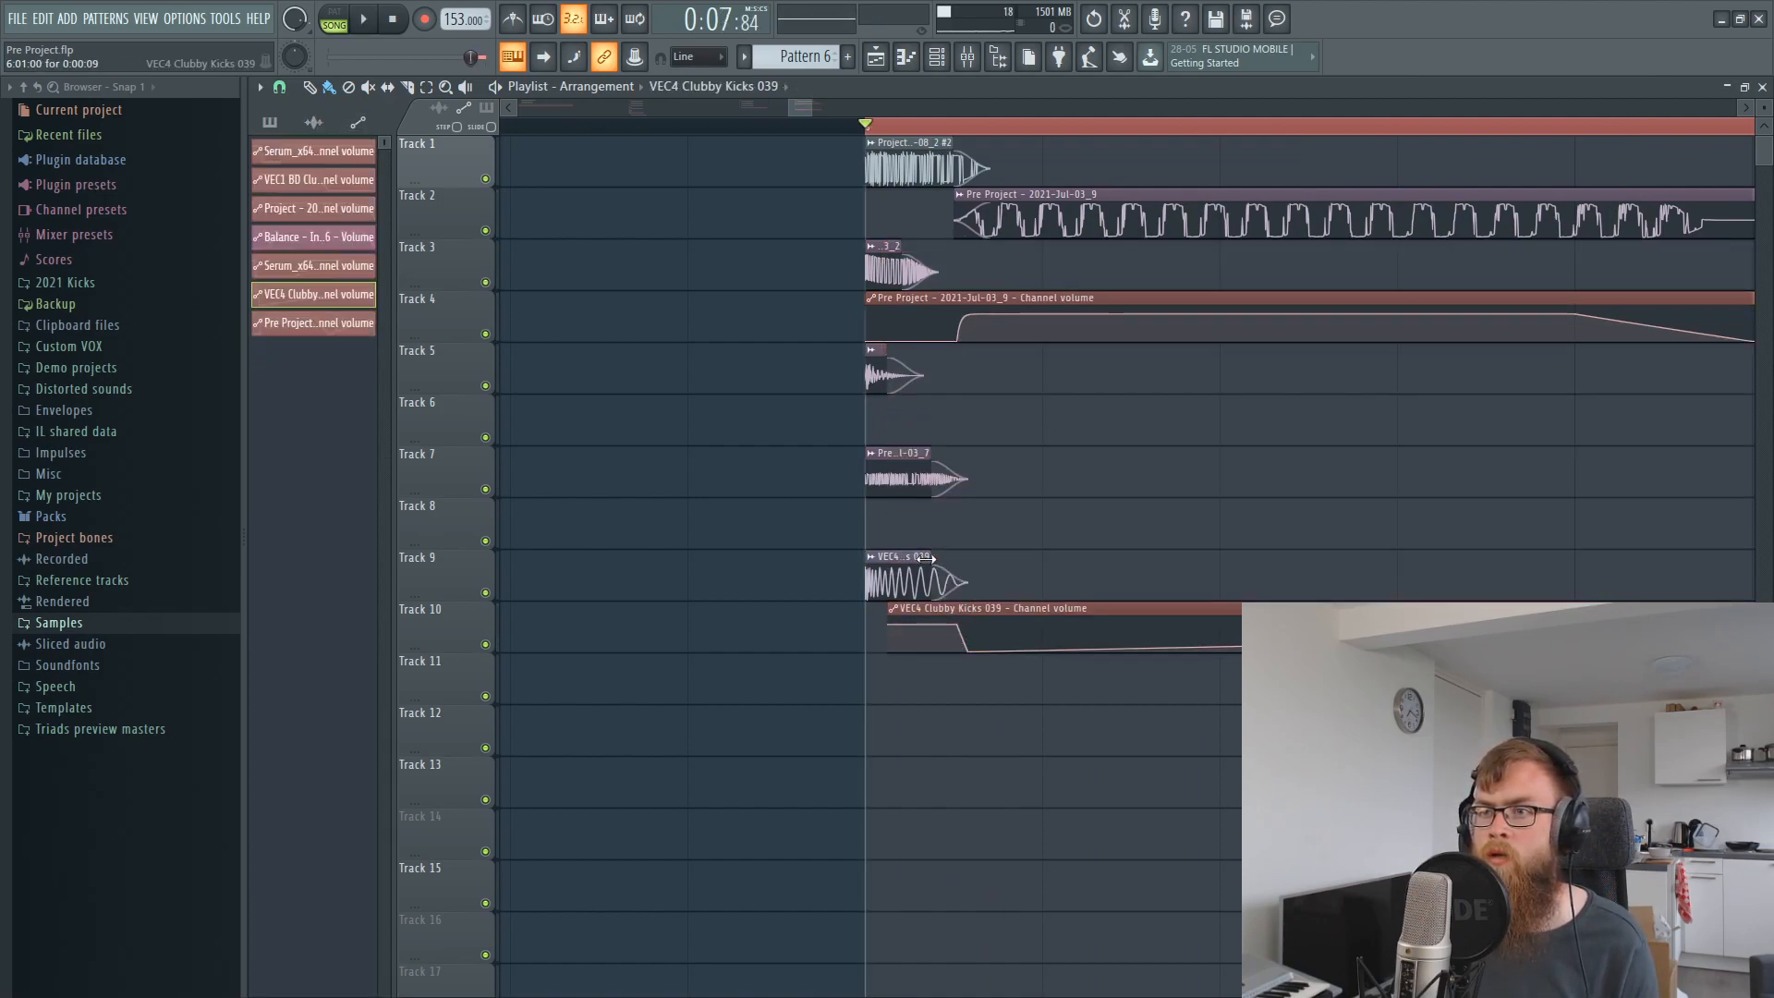
pyautogui.moveTo(985, 607); pyautogui.dragTo(977, 605)
pyautogui.press('space')
pyautogui.press('space')
pyautogui.press('space')
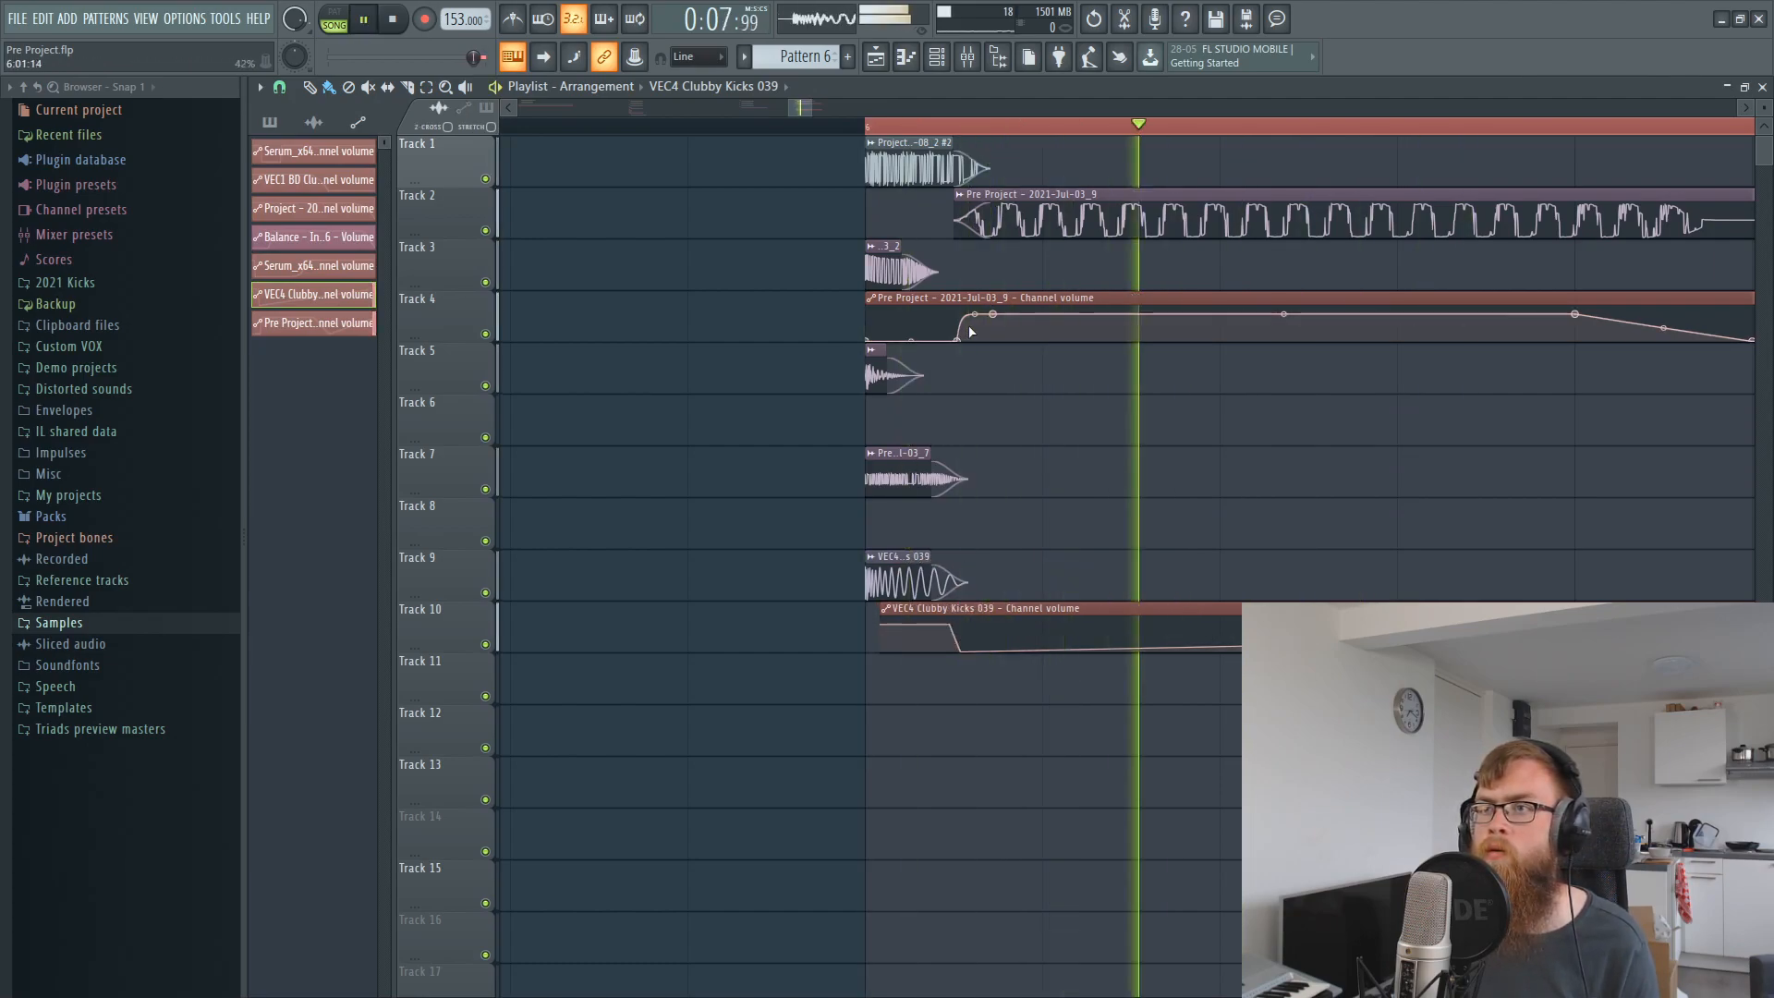
pyautogui.press('space')
pyautogui.scroll(-2, 933, 231)
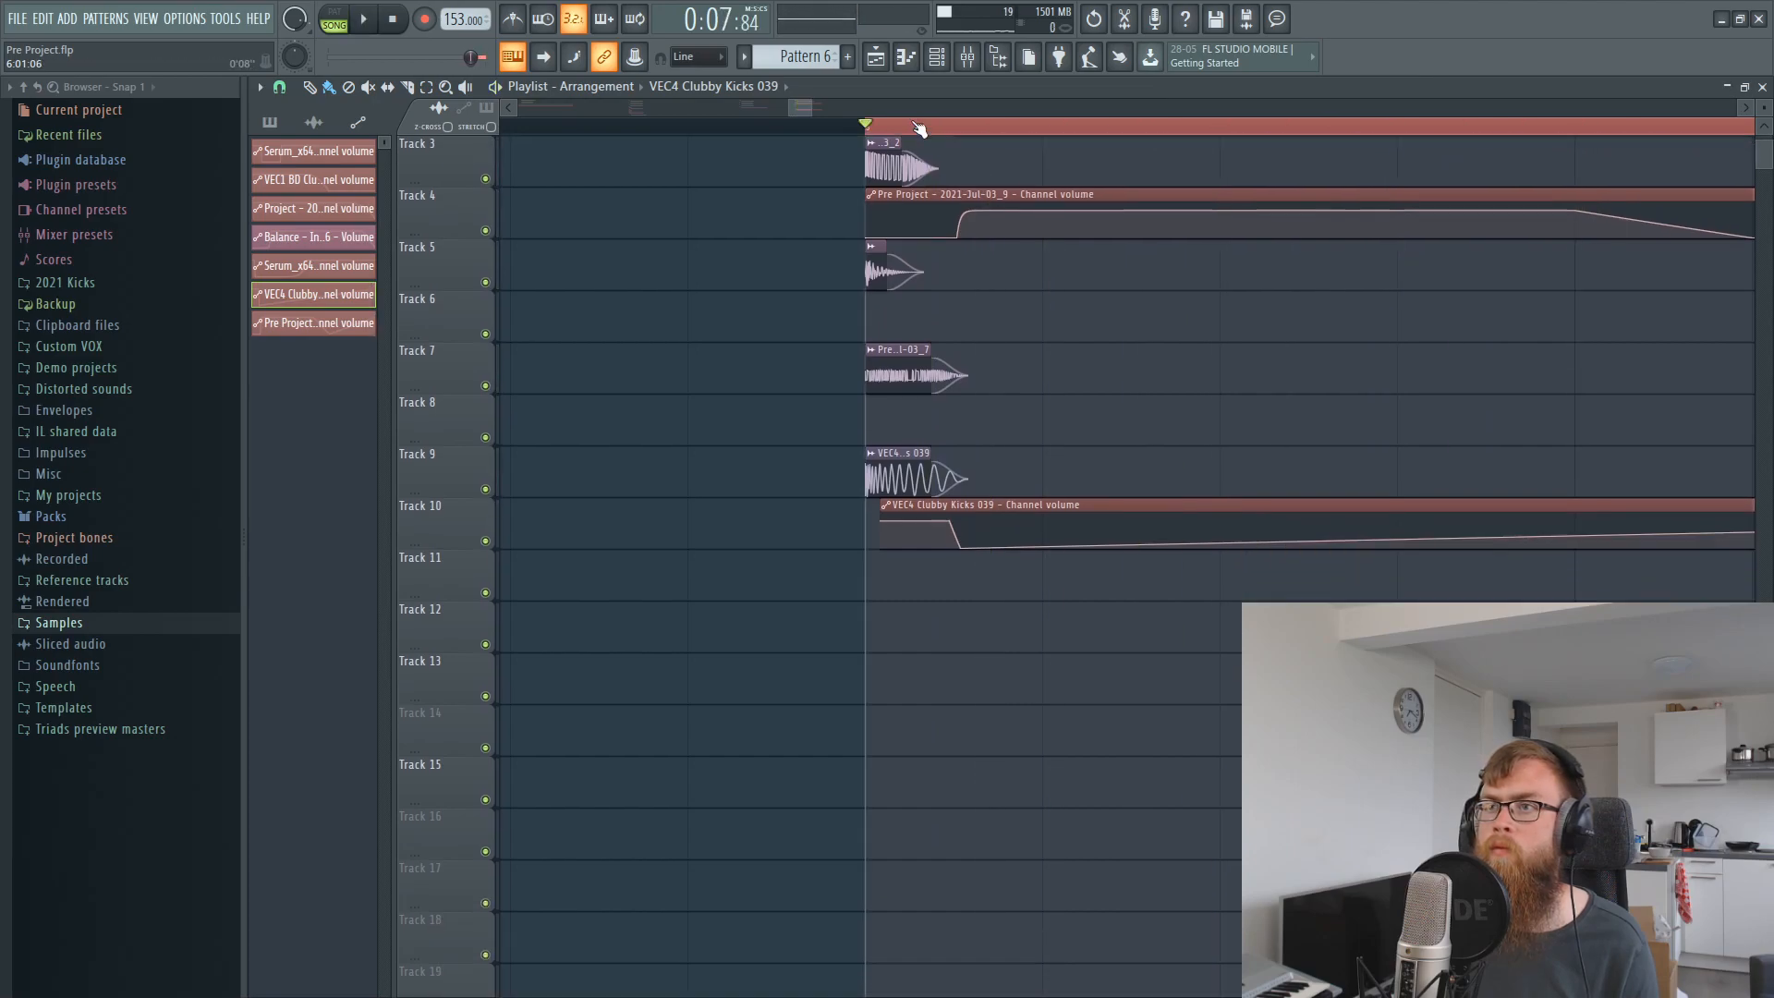
pyautogui.press('space')
pyautogui.press('space')
# Record the full layered kick into Edison on the Master, armed on input, and inspect the transition into the tail.
pyautogui.scroll(-3, 865, 127)
pyautogui.scroll(2, 1109, 259)
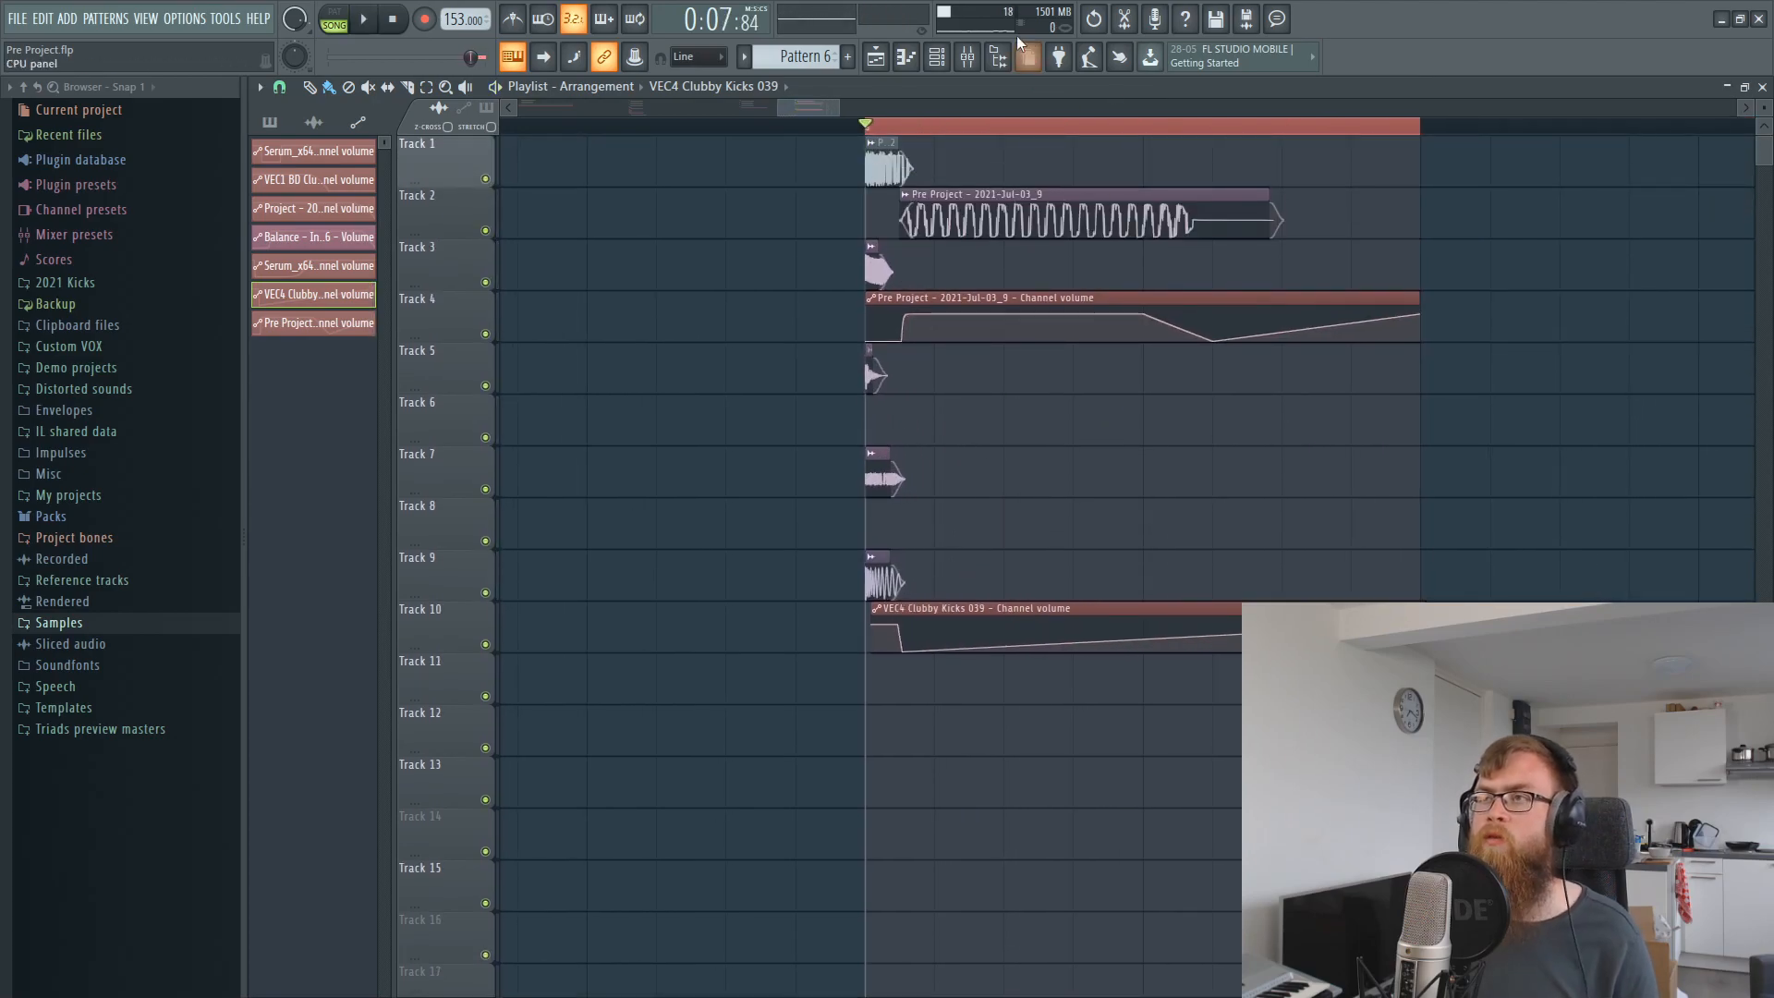
pyautogui.click(1124, 18)
pyautogui.click(494, 247)
pyautogui.click(365, 20)
pyautogui.click(365, 19)
pyautogui.scroll(4, 514, 506)
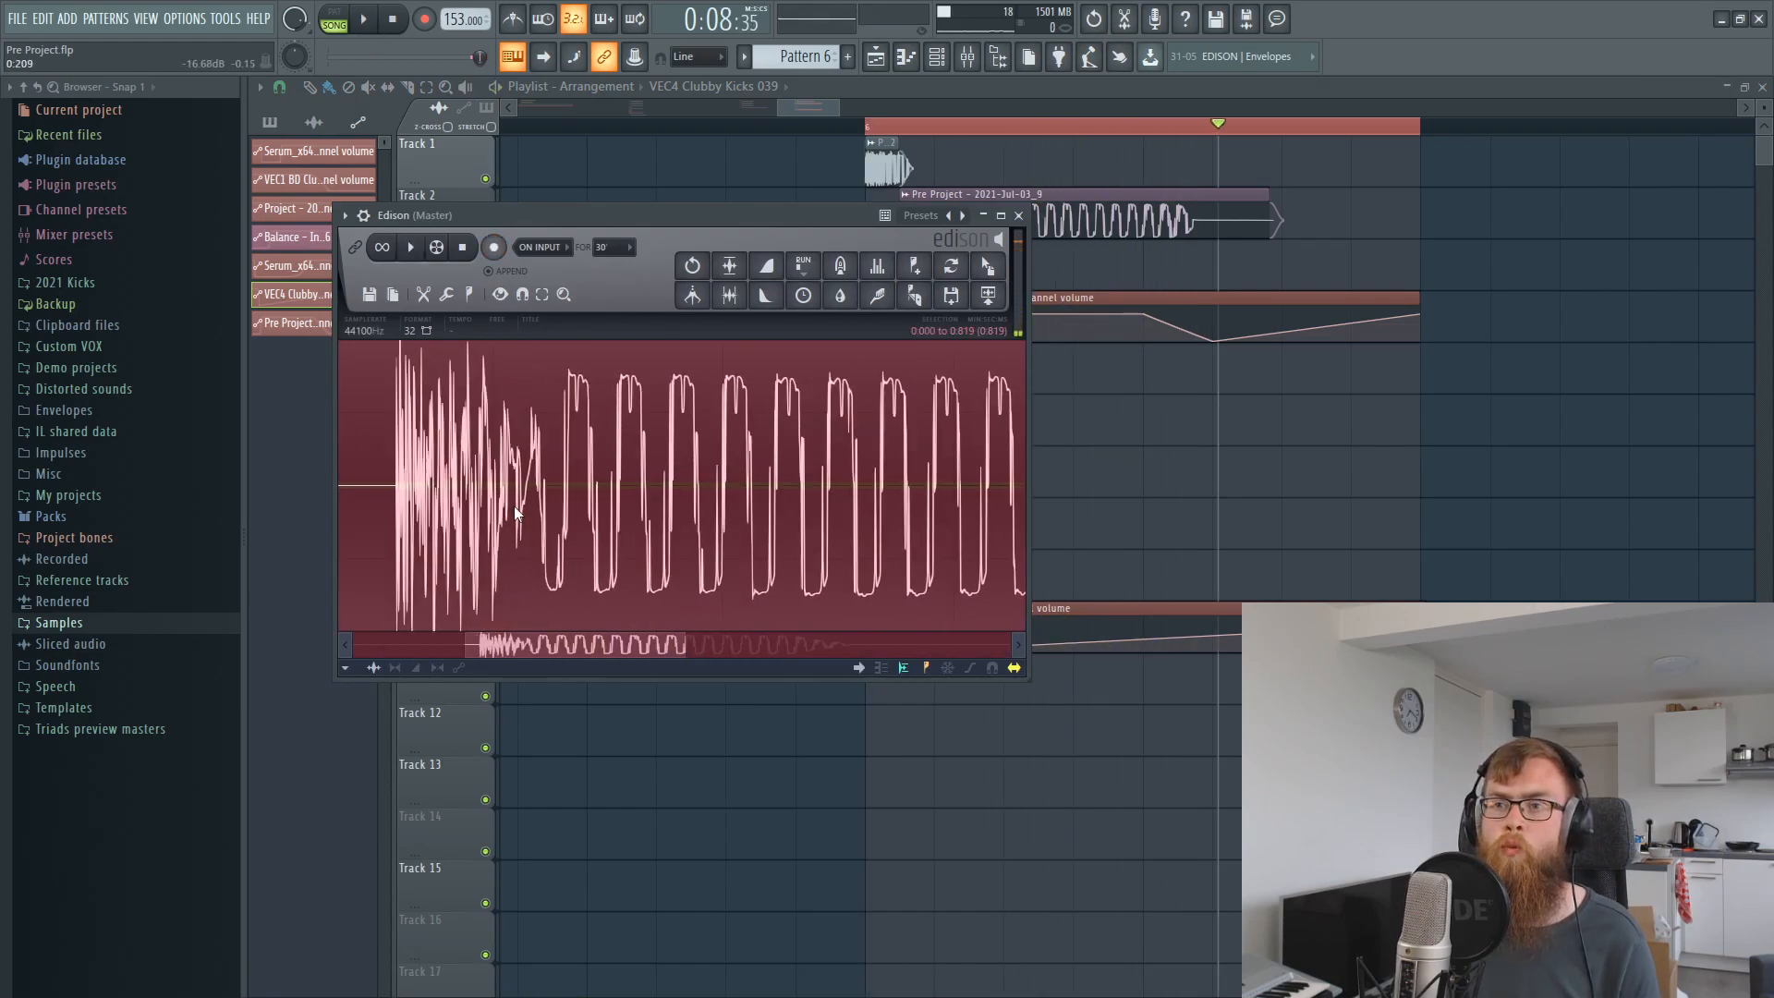
pyautogui.scroll(-5, 514, 506)
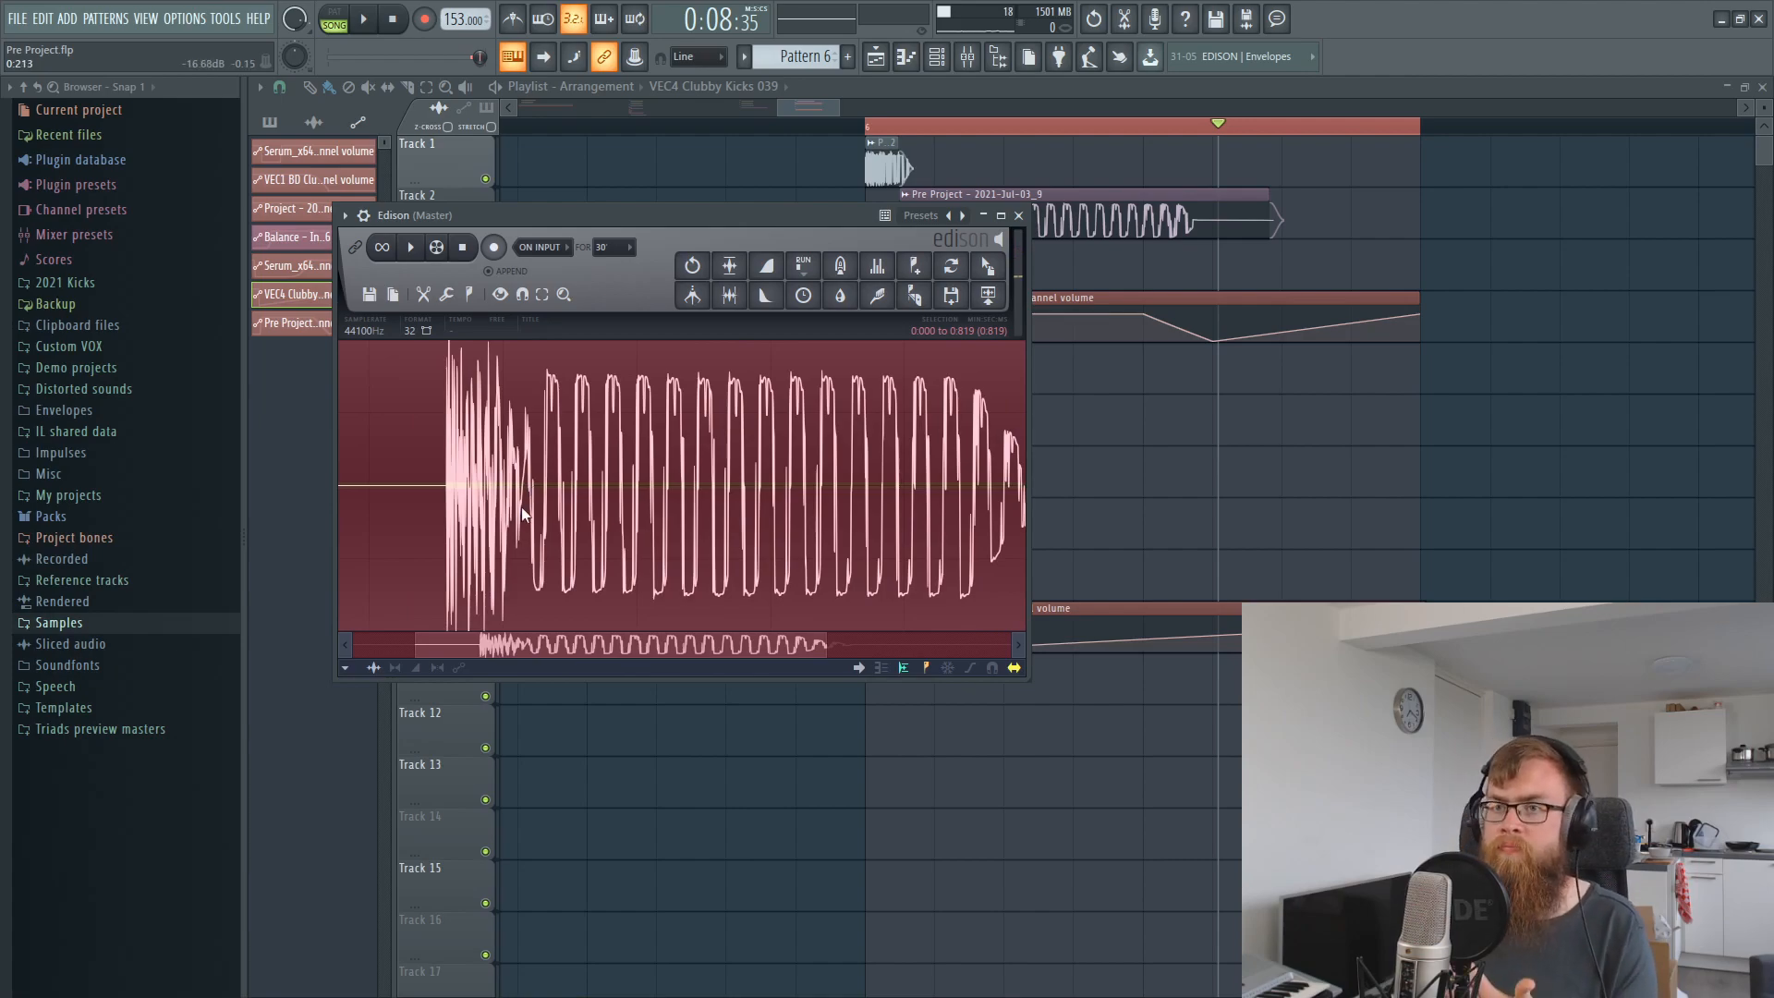
pyautogui.click(1019, 215)
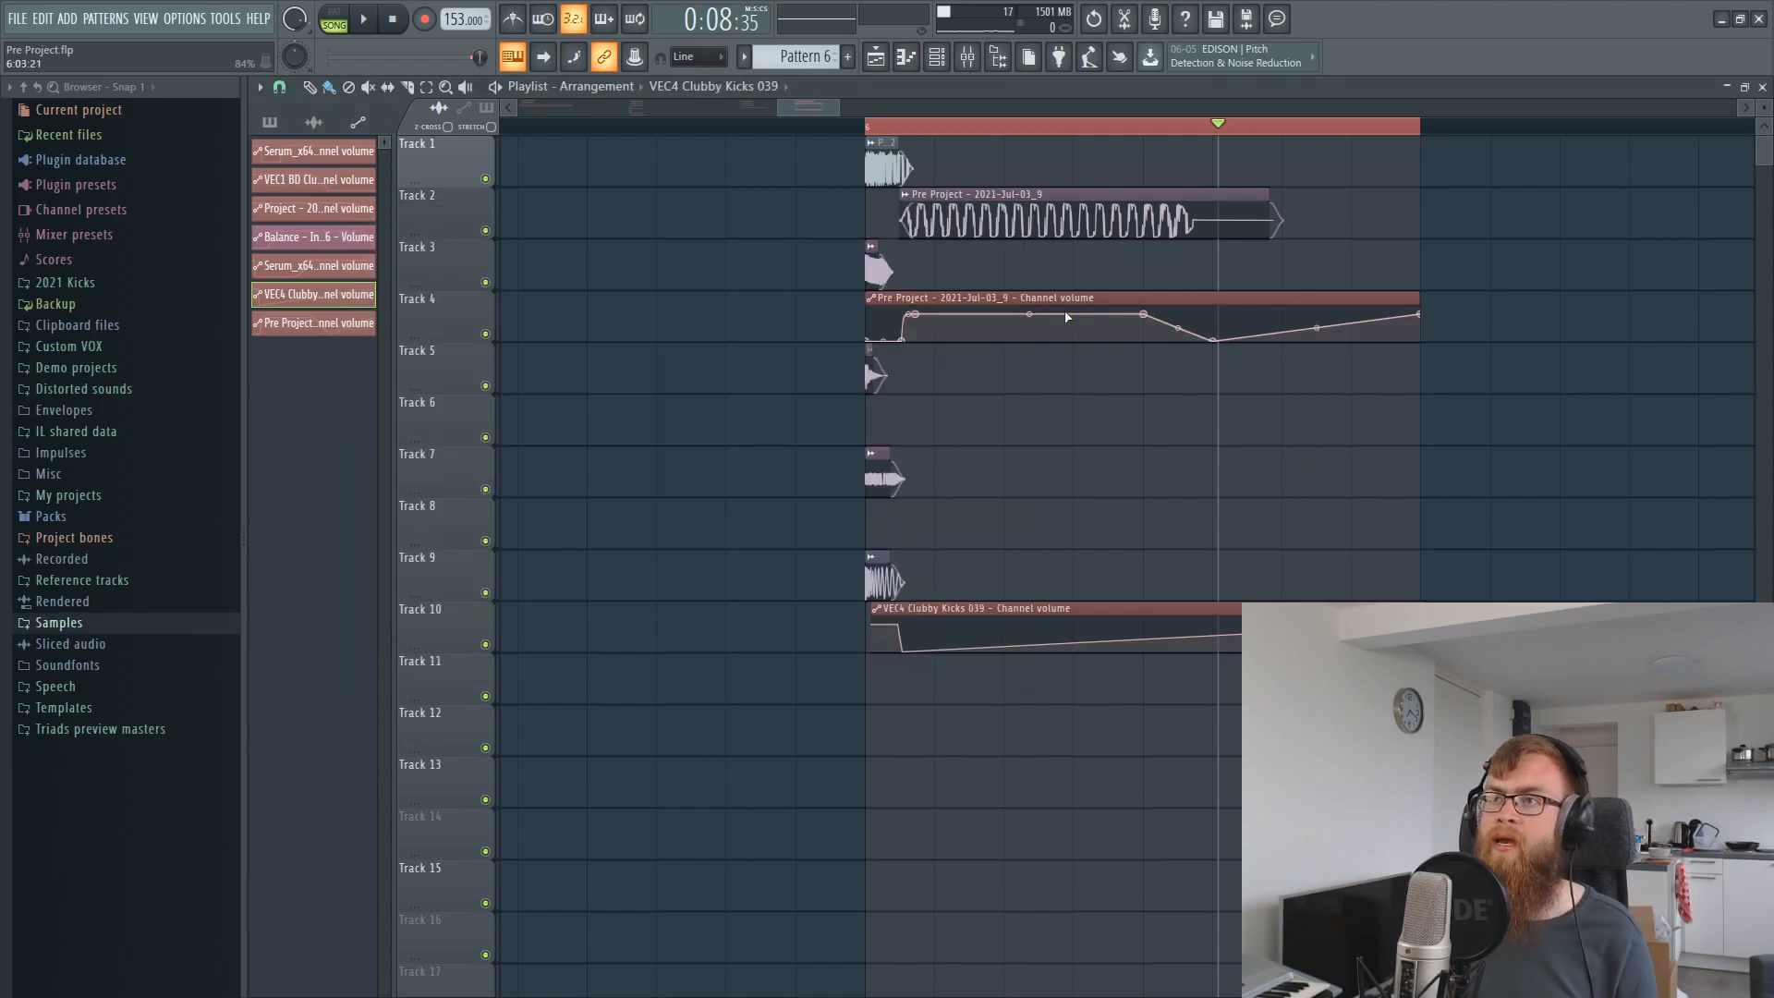
# Mute the tail on Track 2 and record the remaining kick layers into a cleared Edison, discarding the take.
pyautogui.click(485, 231)
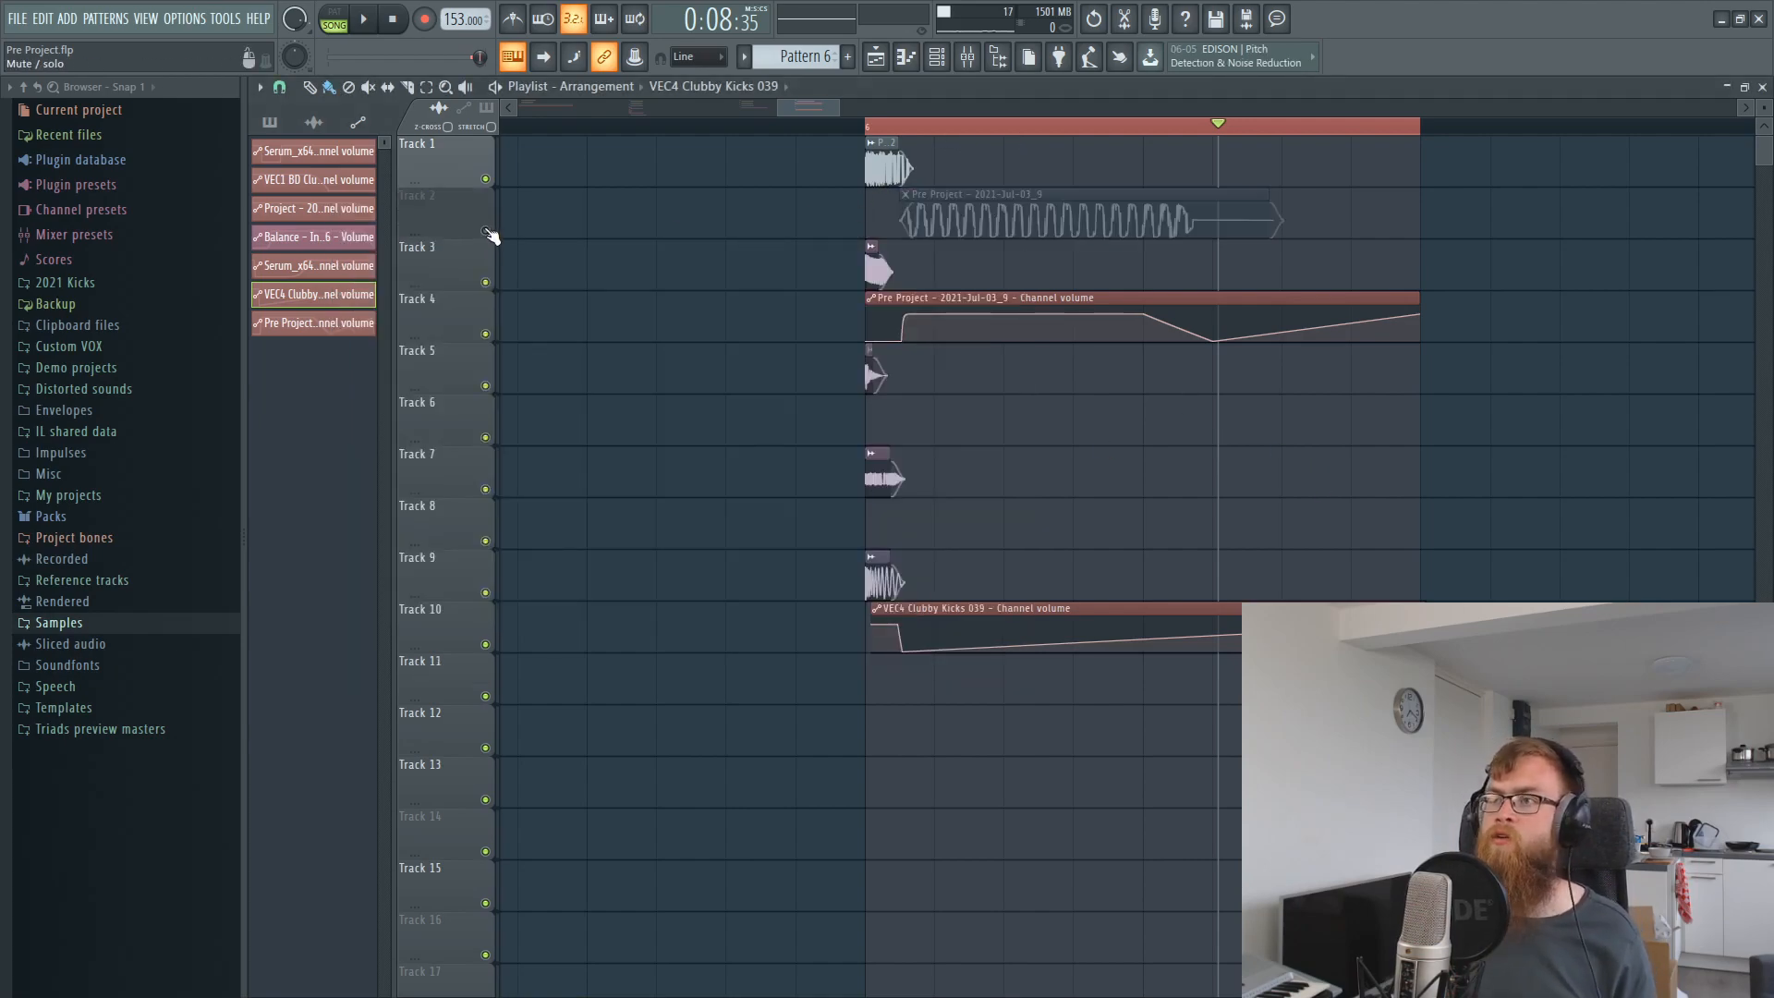
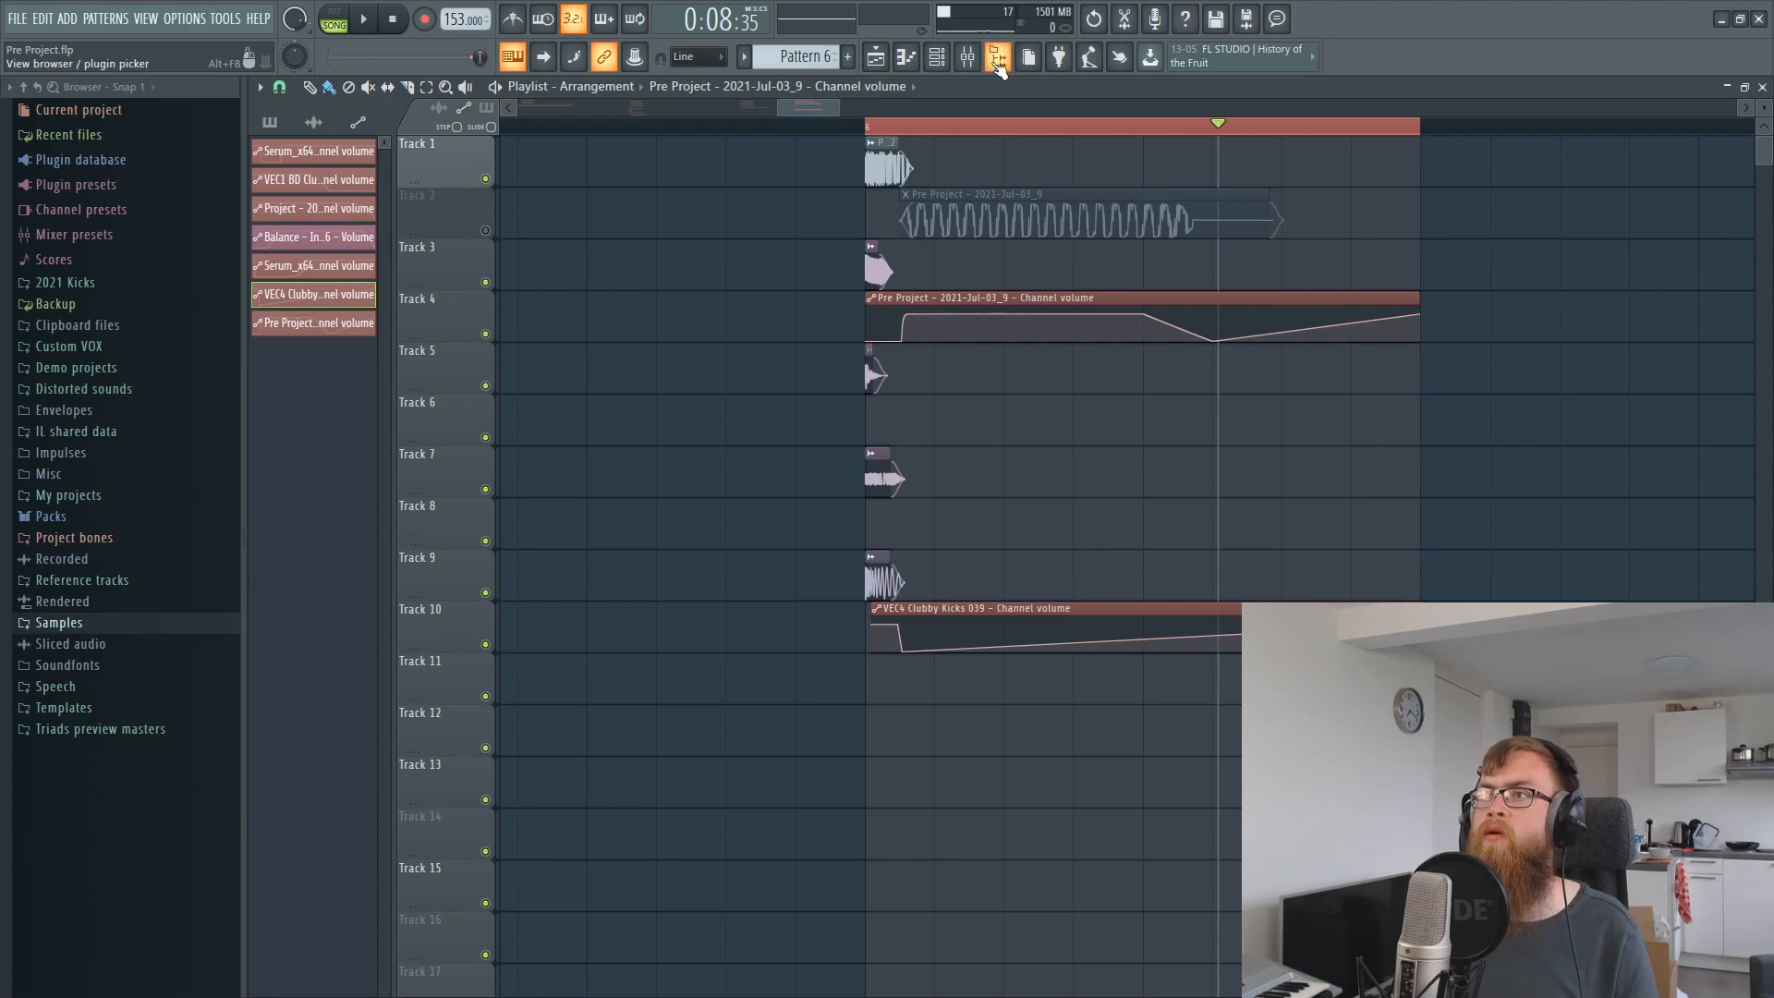
pyautogui.click(1125, 19)
pyautogui.scroll(-1, 887, 175)
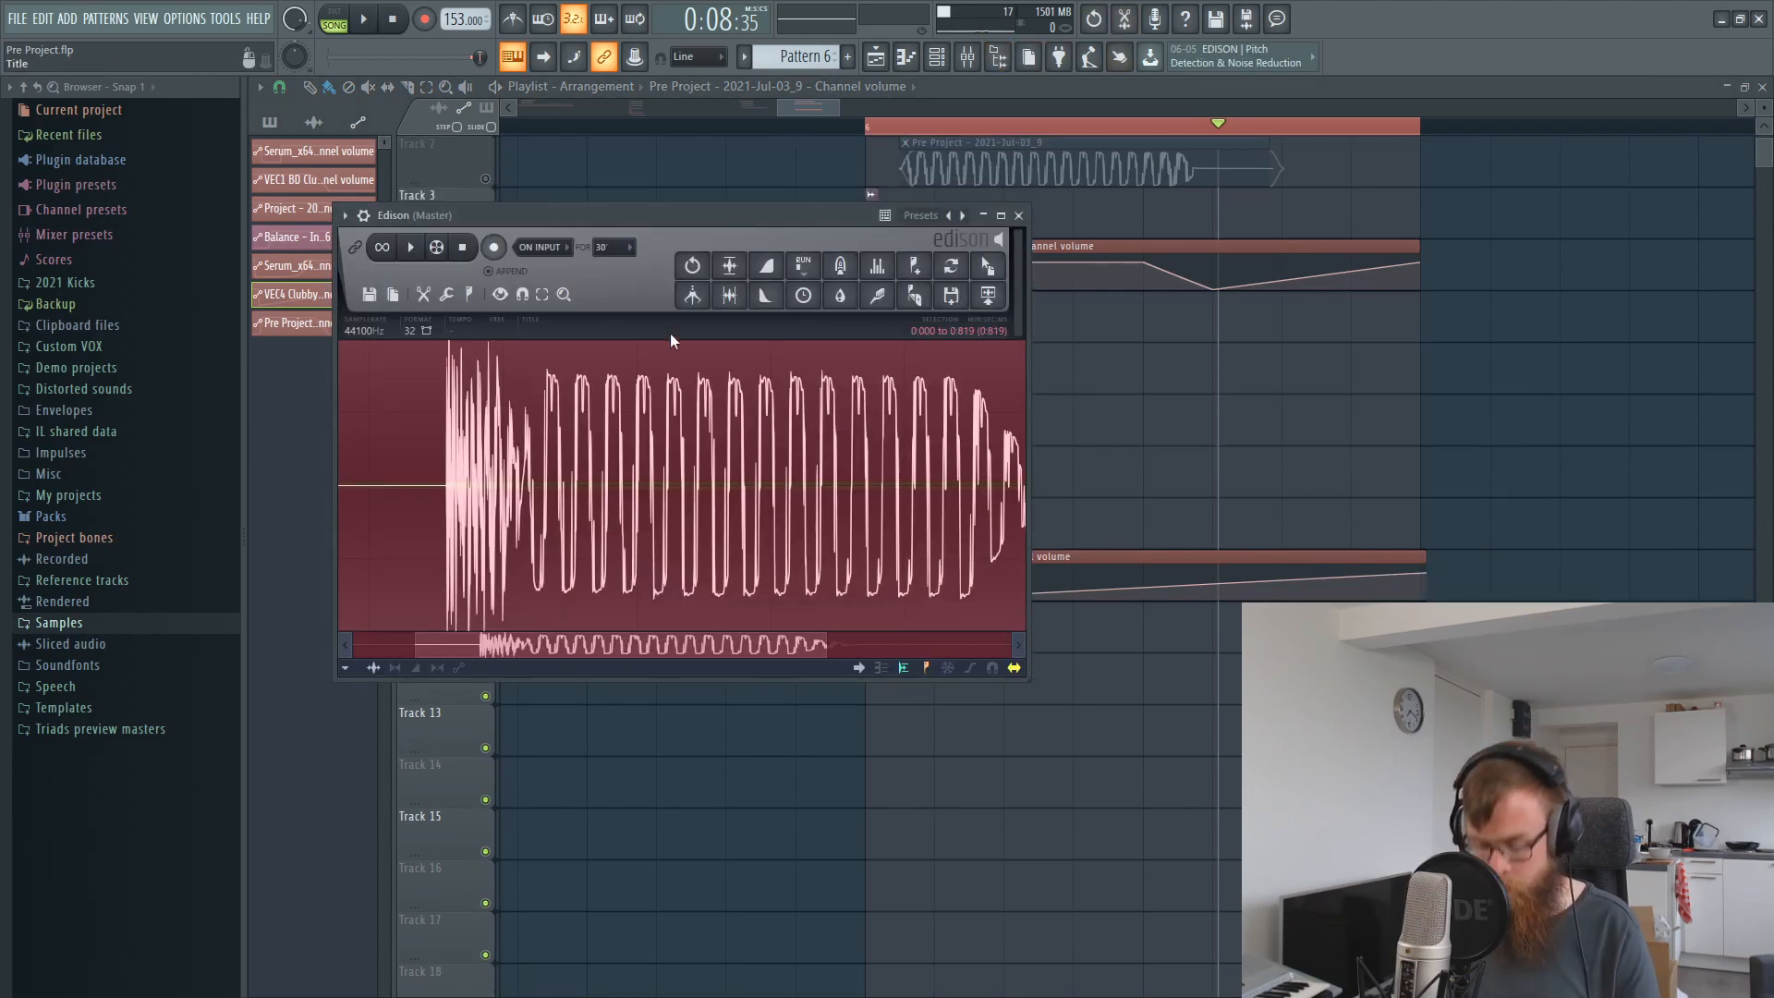
pyautogui.press('Delete')
pyautogui.click(493, 247)
pyautogui.press('space')
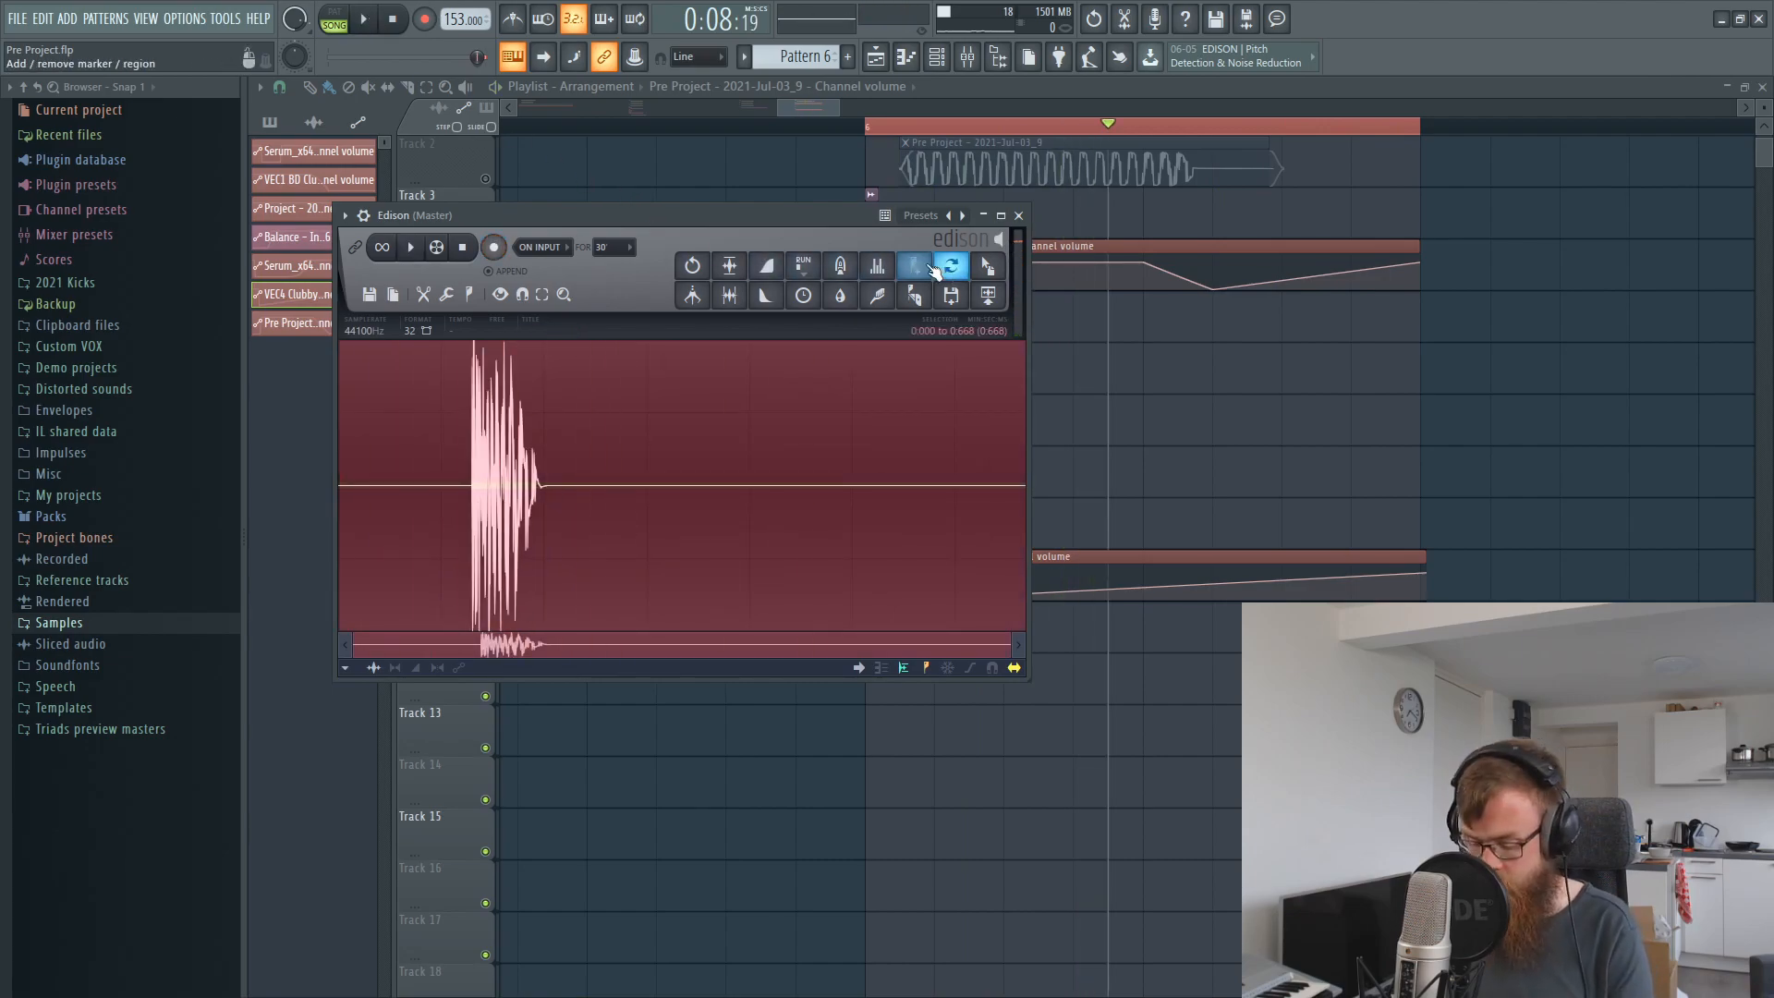
pyautogui.press('Delete')
# Lower the mixer faders of Insert 34 and Pre Project - 2021-Jul-03_9 together slightly and audition the kick.
pyautogui.click(967, 59)
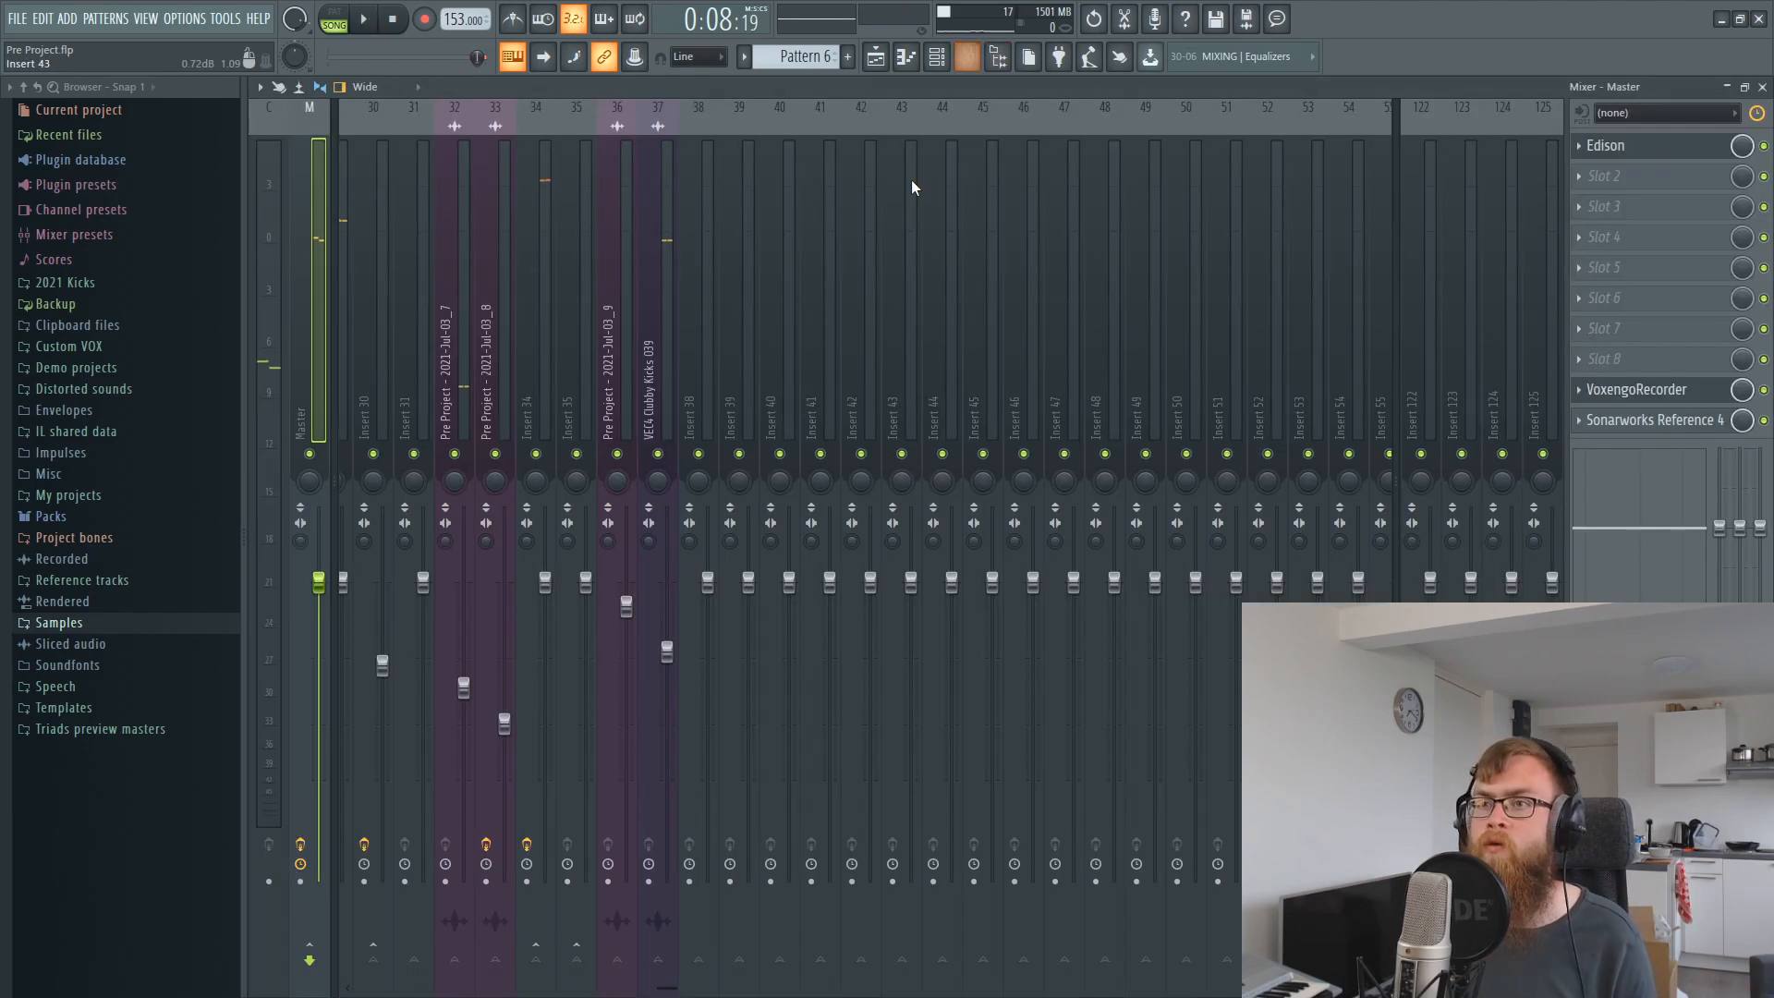
pyautogui.click(537, 412)
pyautogui.moveTo(628, 636); pyautogui.dragTo(628, 640)
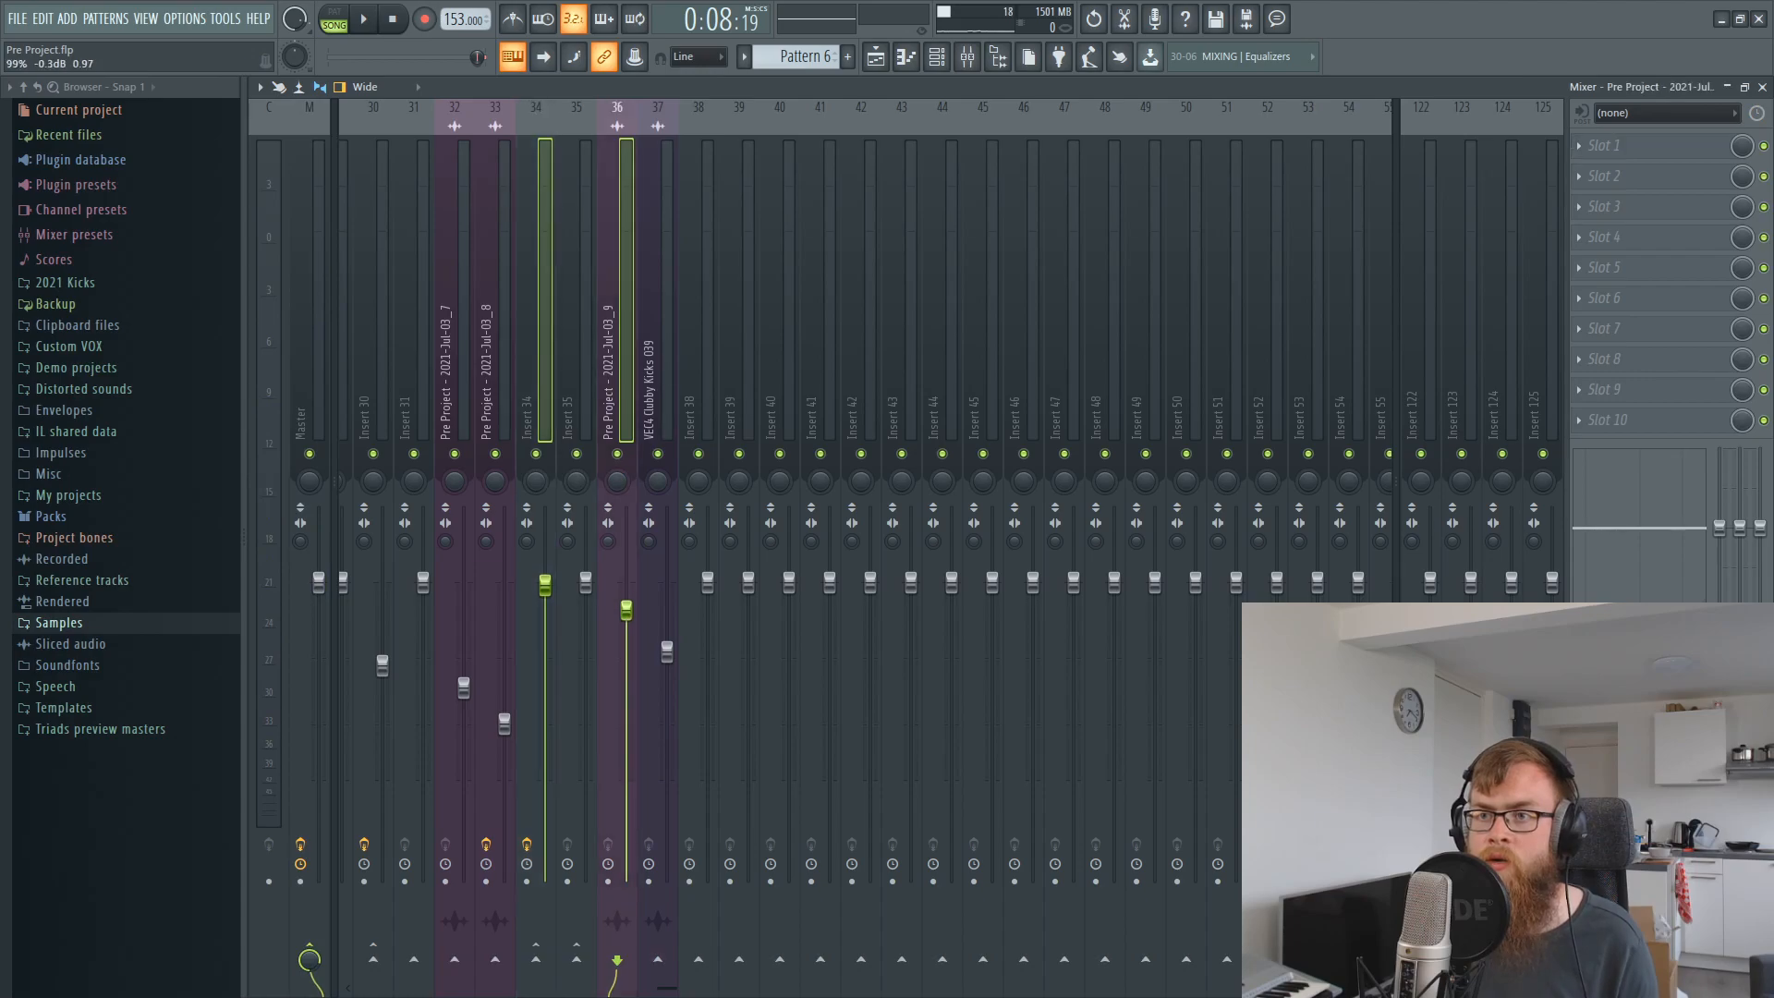
pyautogui.press('space')
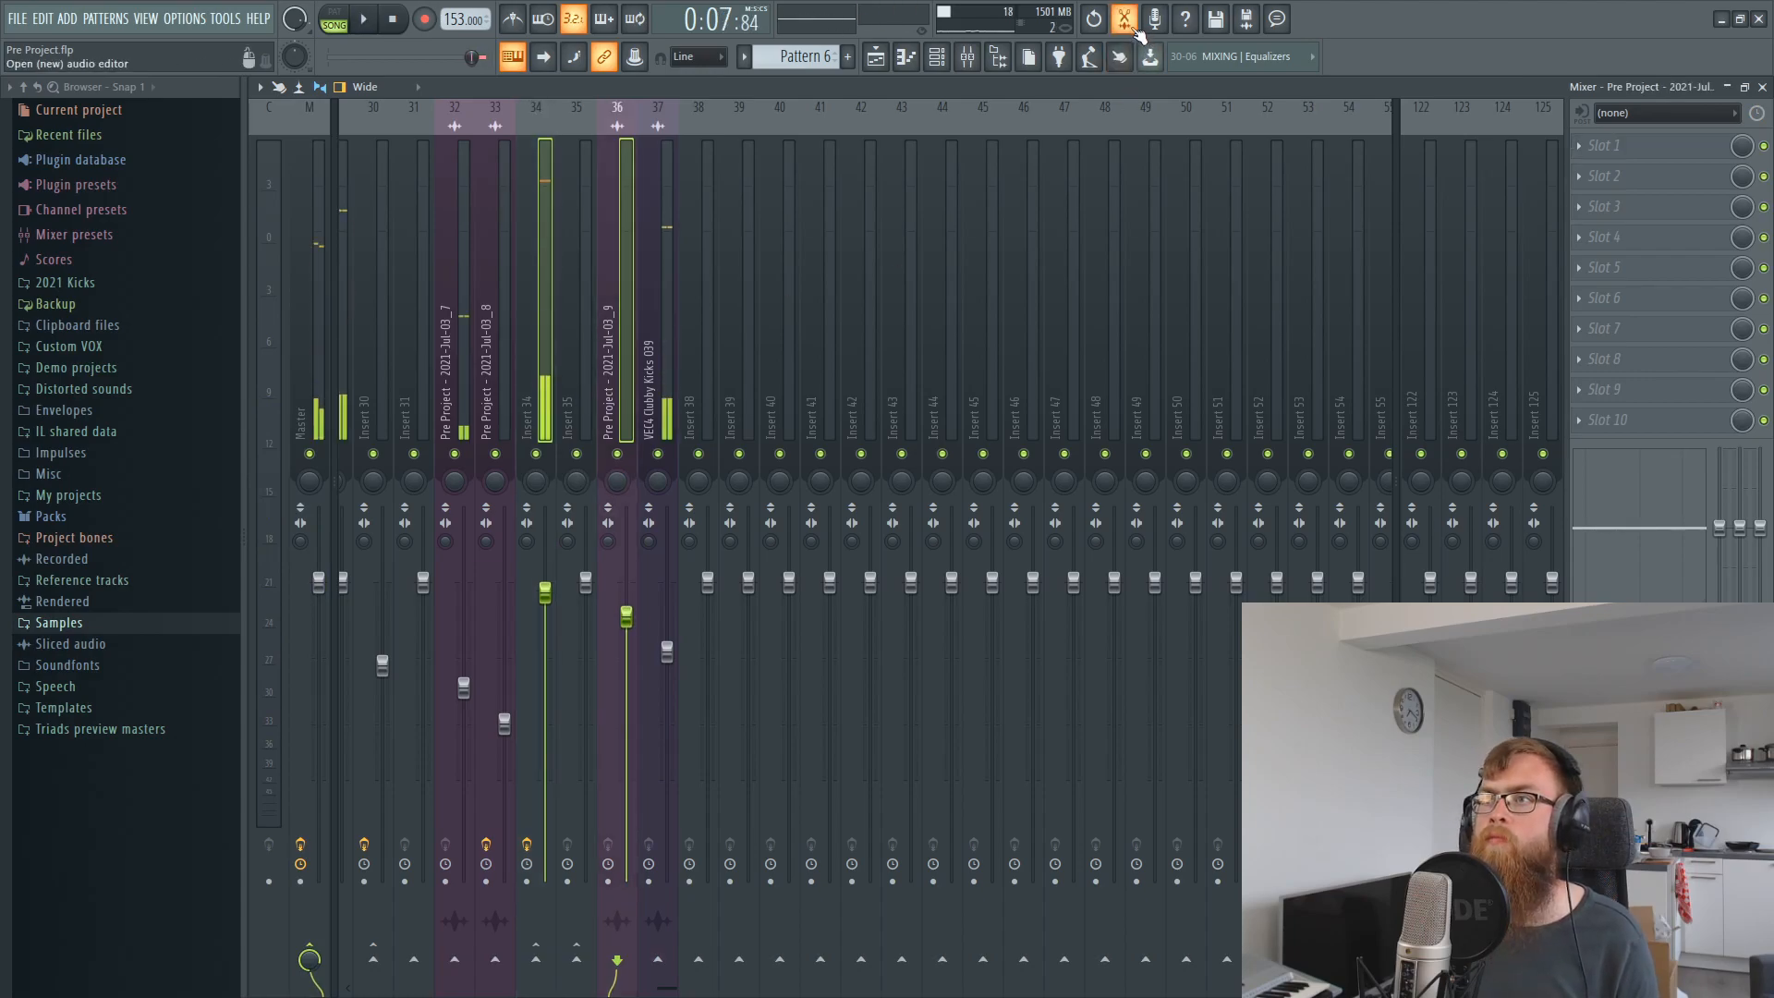
# Record the quieter kick layers into Edison on the Master to check the level, discard the take and close Edison.
pyautogui.click(1129, 23)
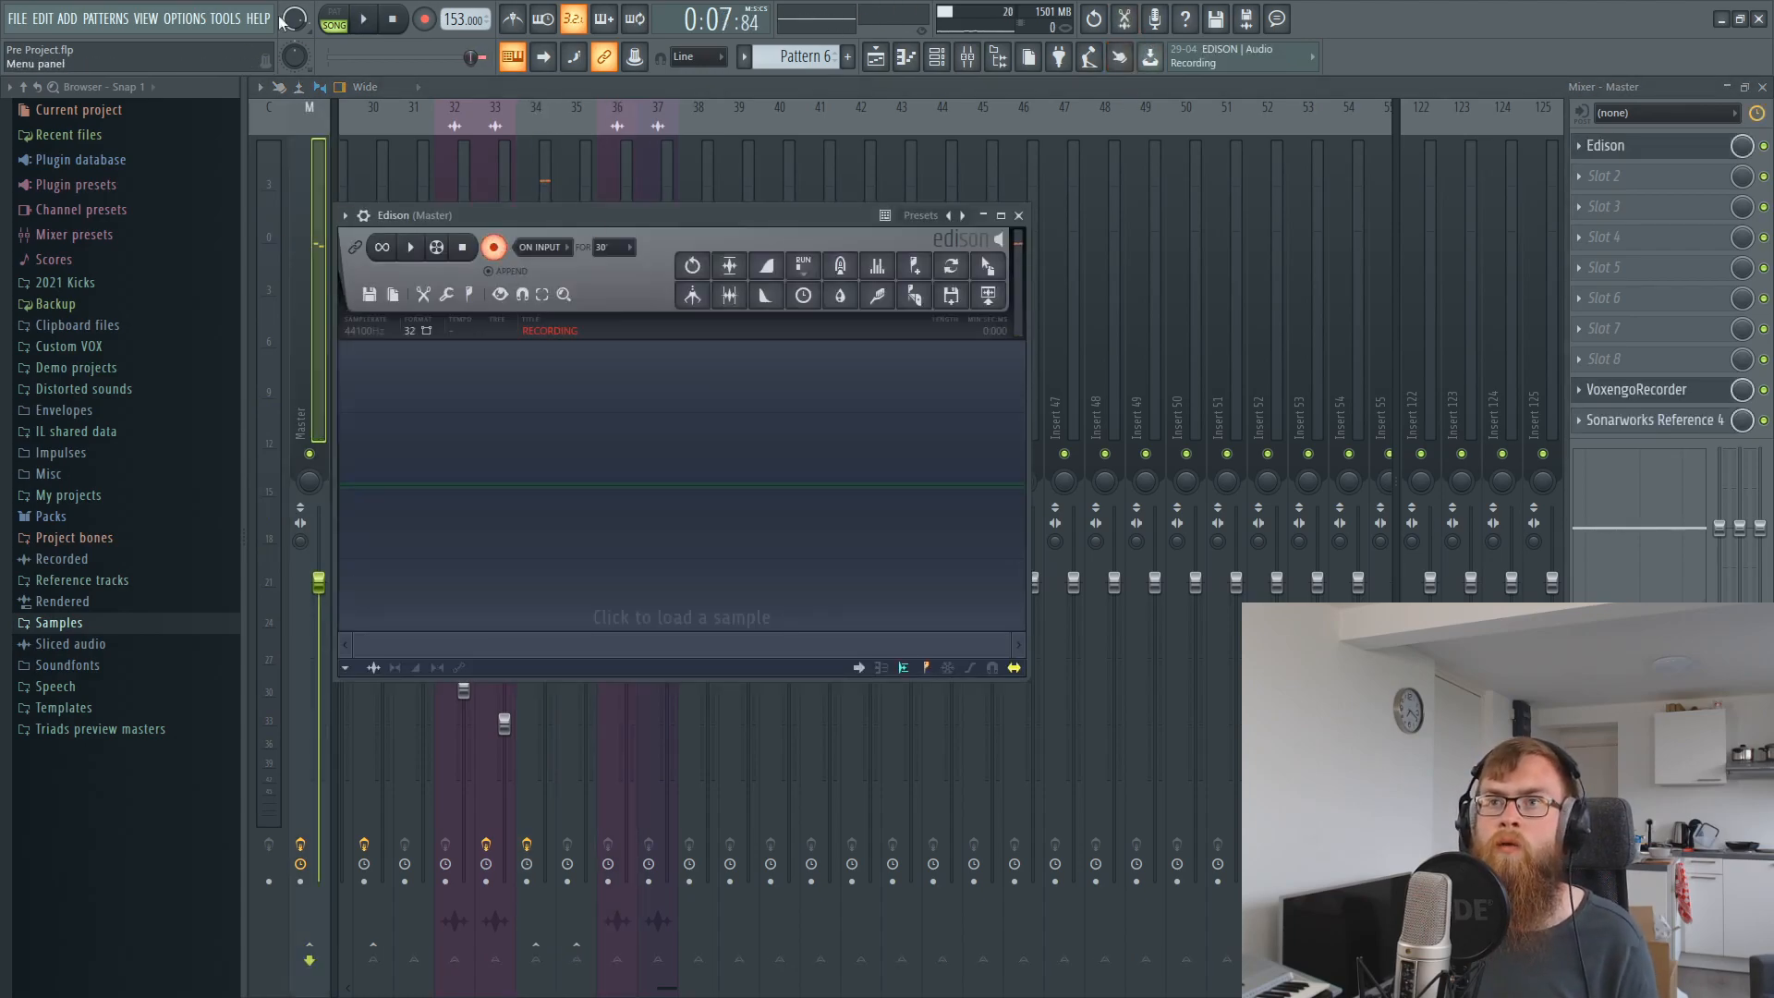
pyautogui.click(364, 20)
pyautogui.press('space')
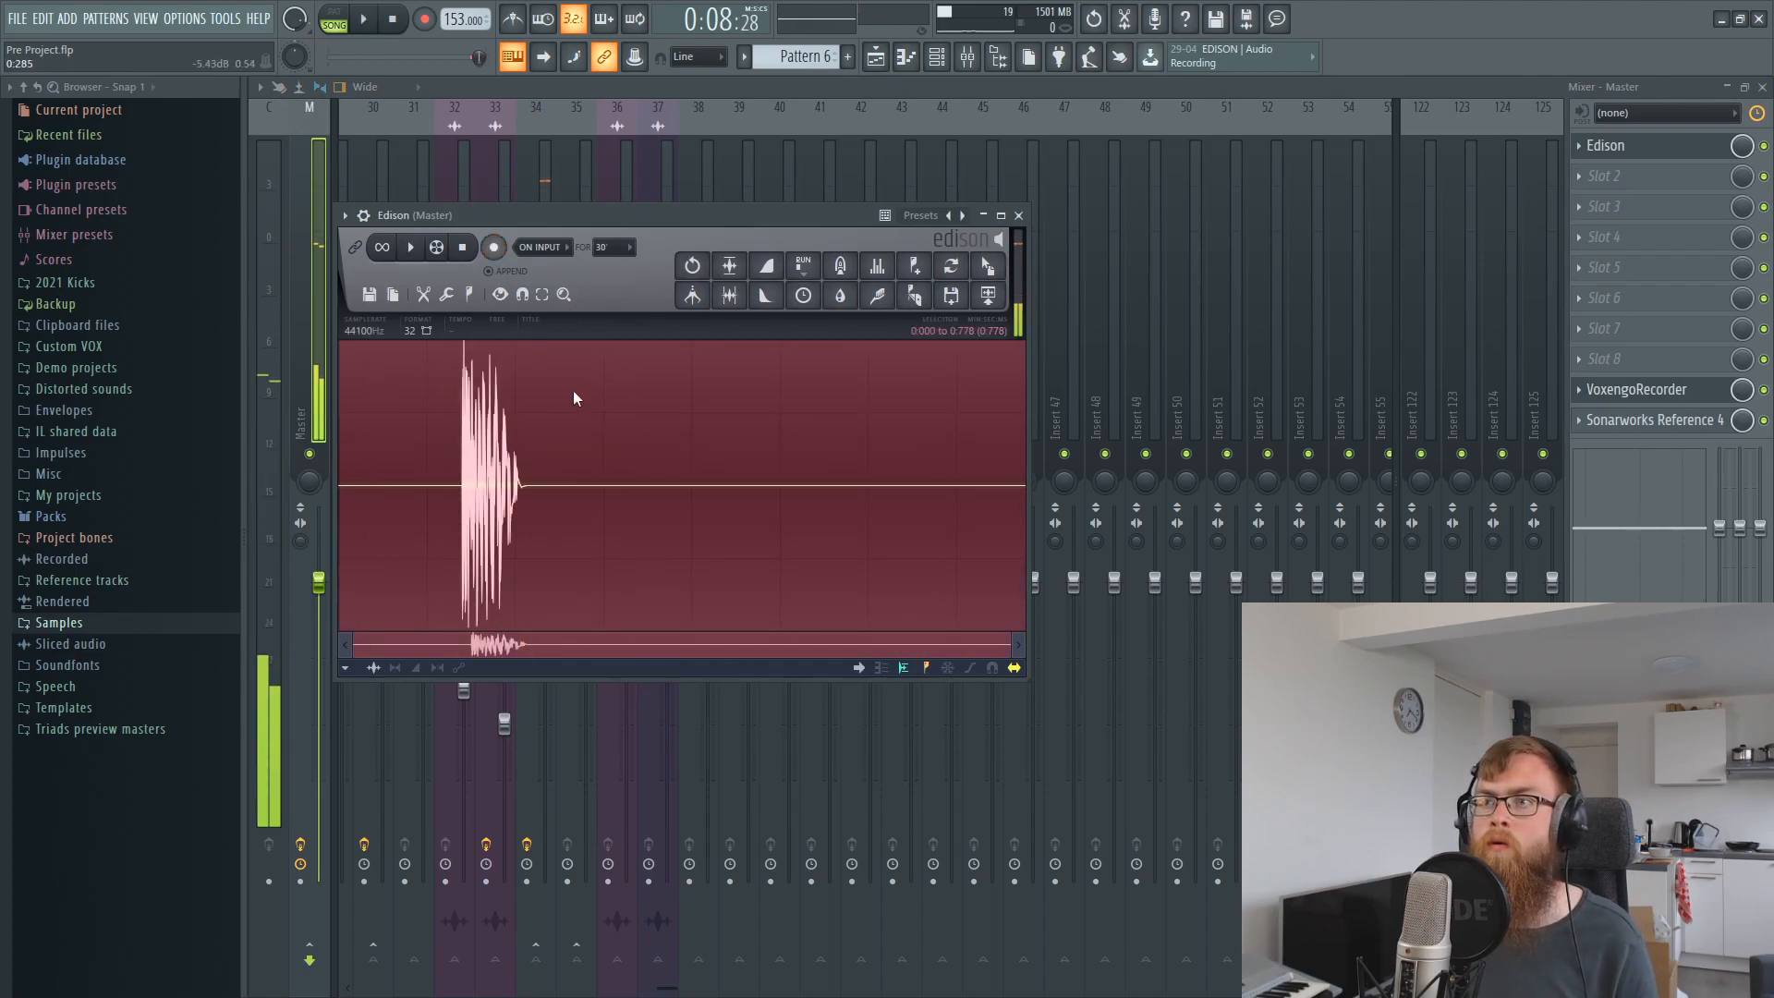
pyautogui.press('Delete')
pyautogui.click(1018, 215)
# Lower the Insert 34 and Pre Project - 2021-Jul-03_9 faders together further and play the kick.
pyautogui.click(525, 321)
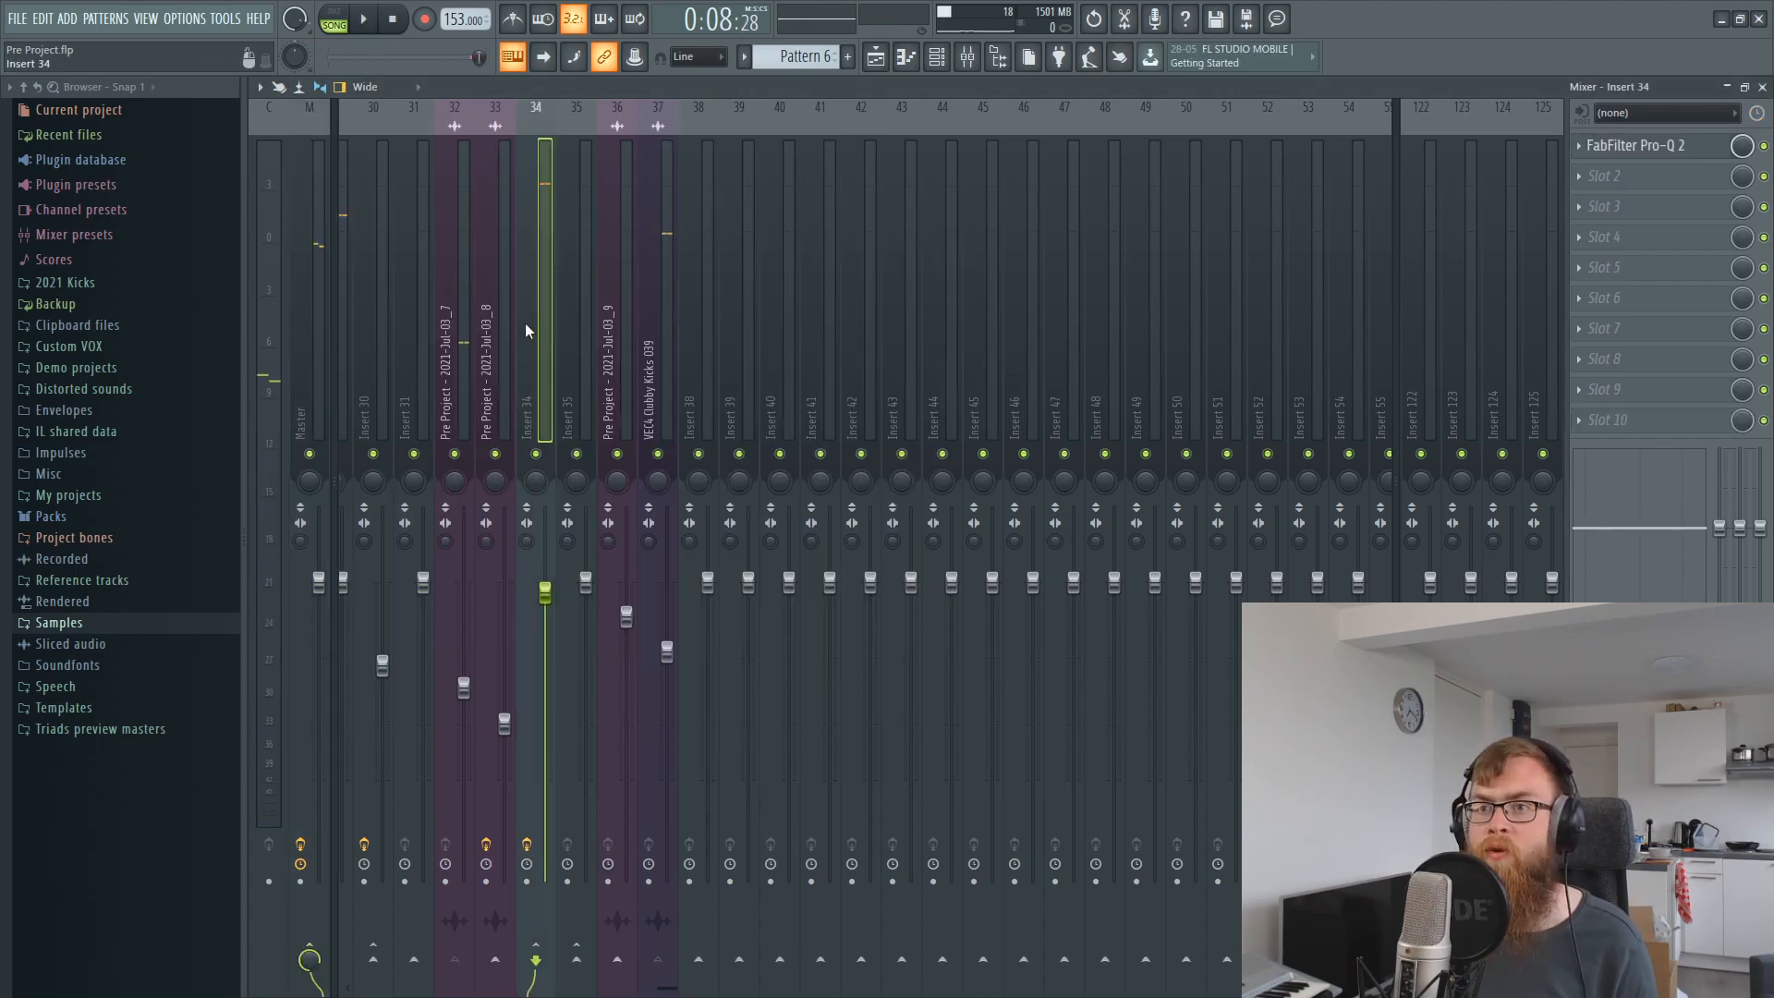
pyautogui.keyDown('ctrl'); pyautogui.click(621, 371); pyautogui.keyUp('ctrl')
pyautogui.moveTo(633, 616); pyautogui.dragTo(633, 621)
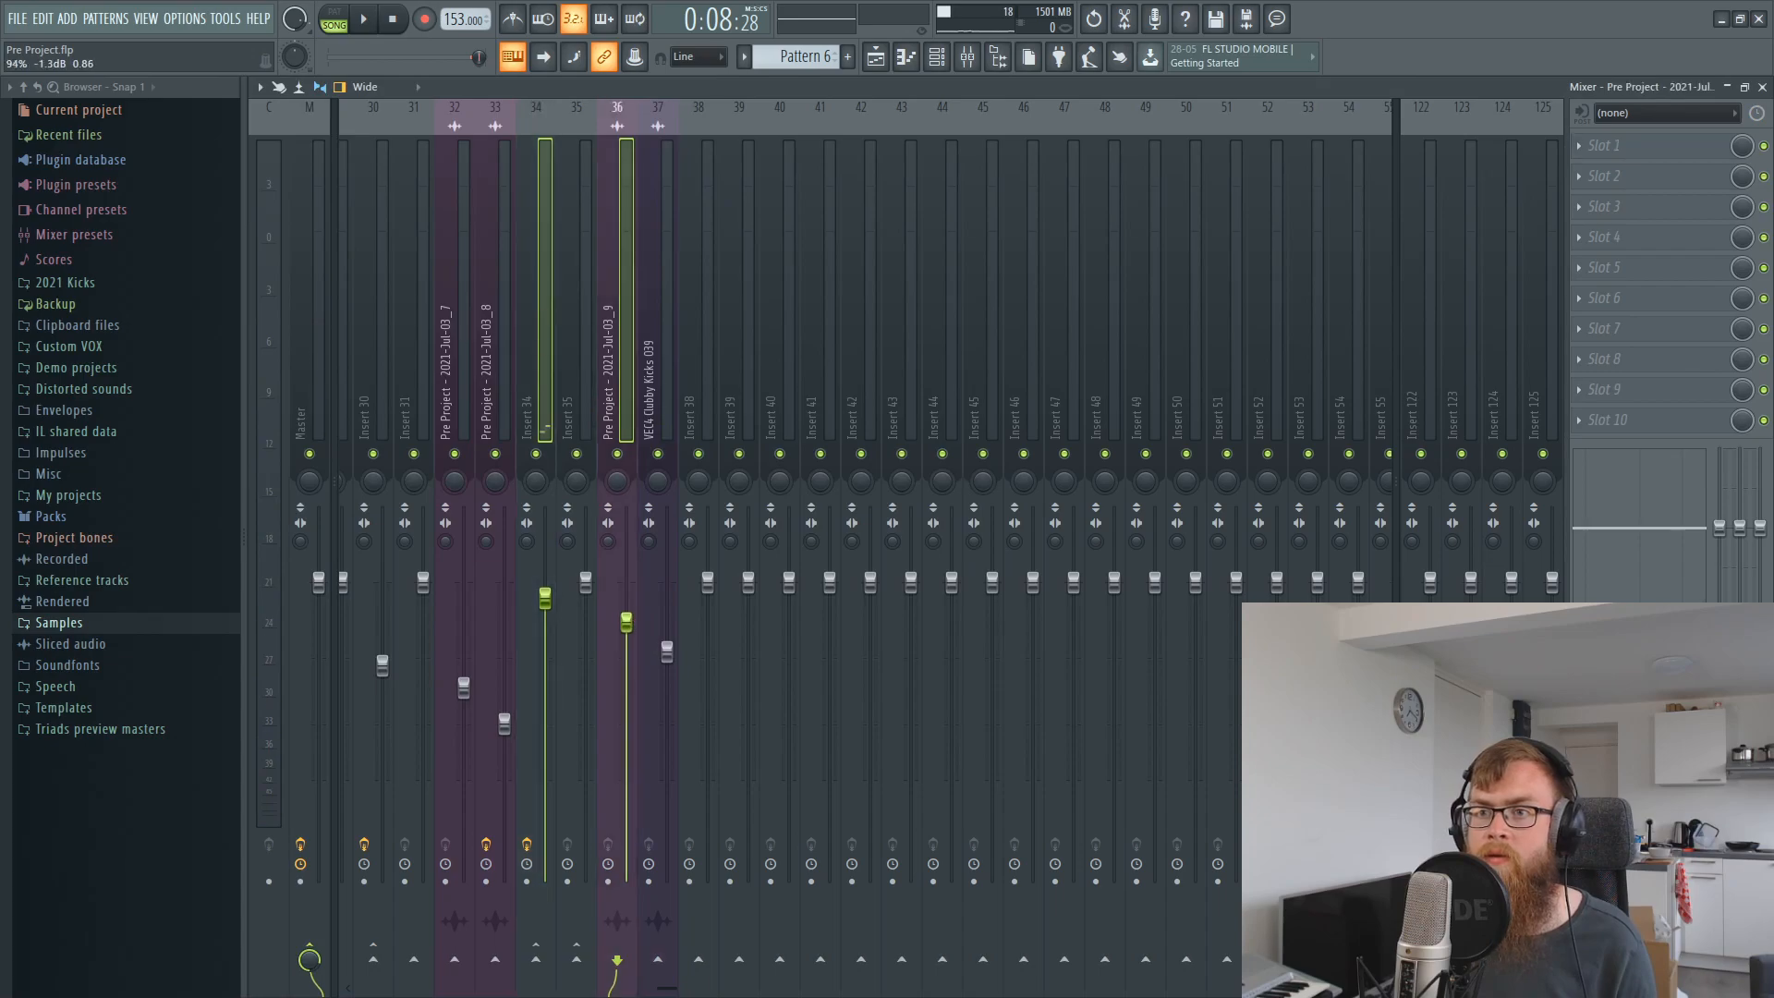
pyautogui.press('space')
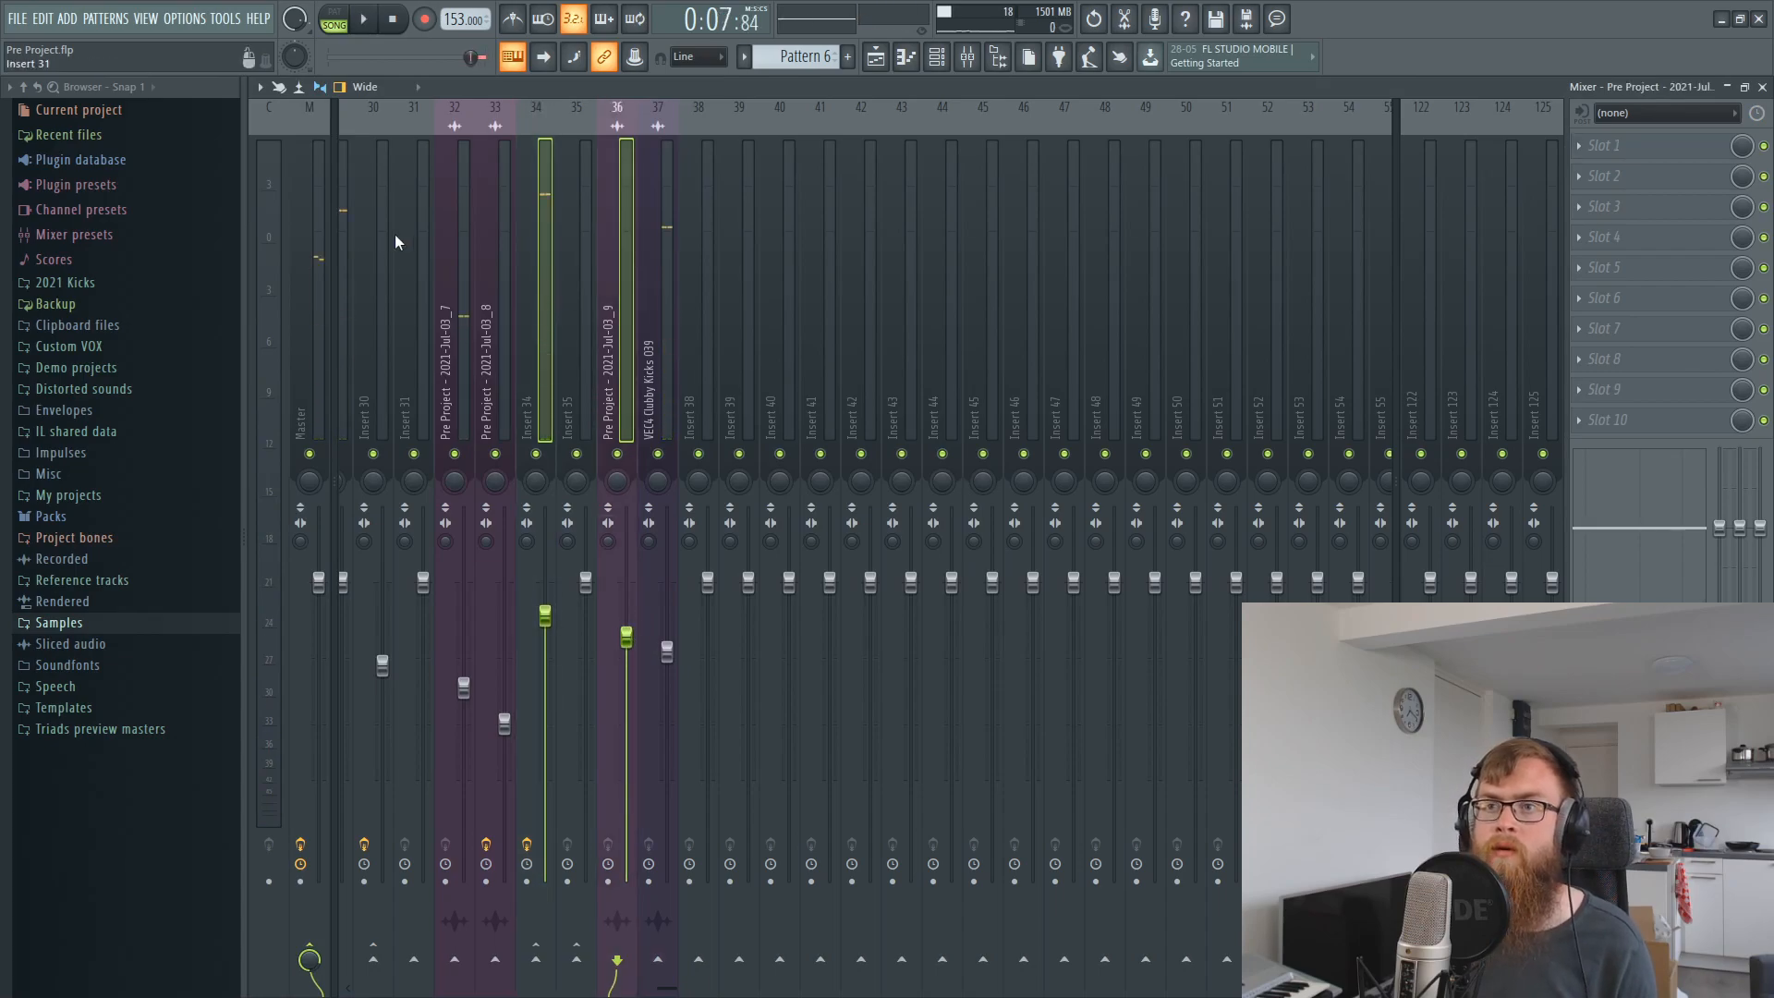
# Record the kick without its tail into Edison on the Master, check its peaks and clear the take.
pyautogui.click(322, 285)
pyautogui.click(1612, 145)
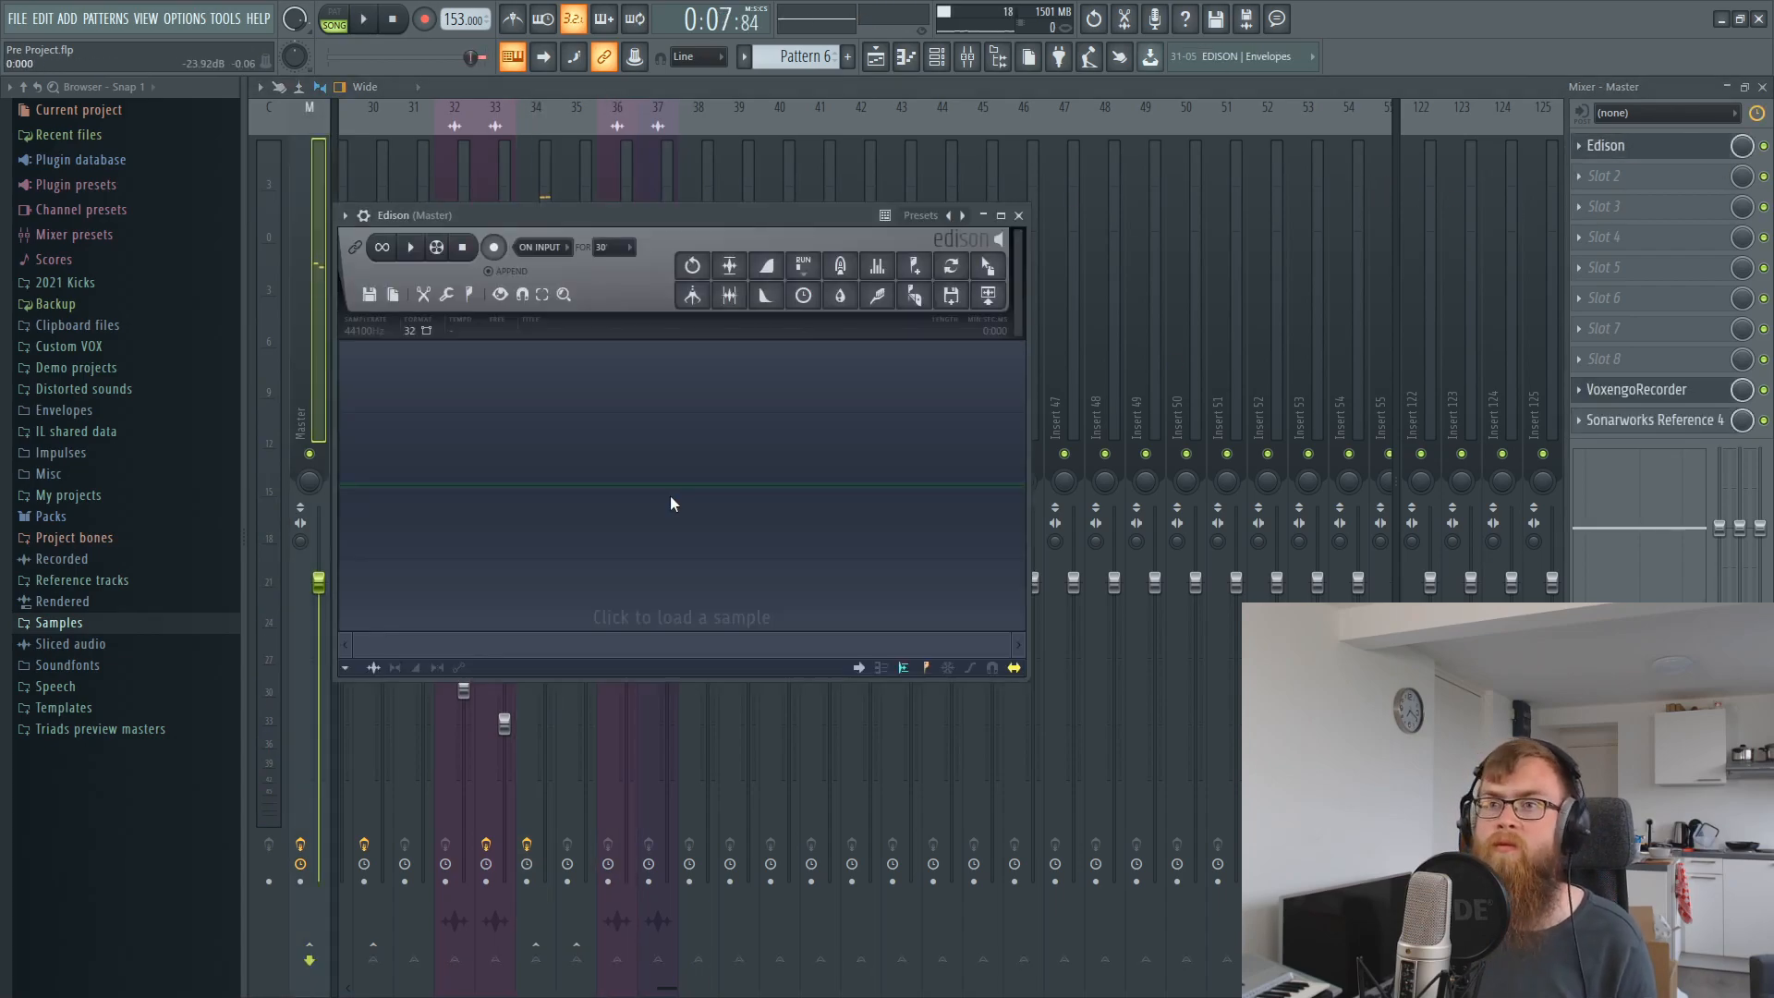
pyautogui.click(363, 20)
pyautogui.click(363, 20)
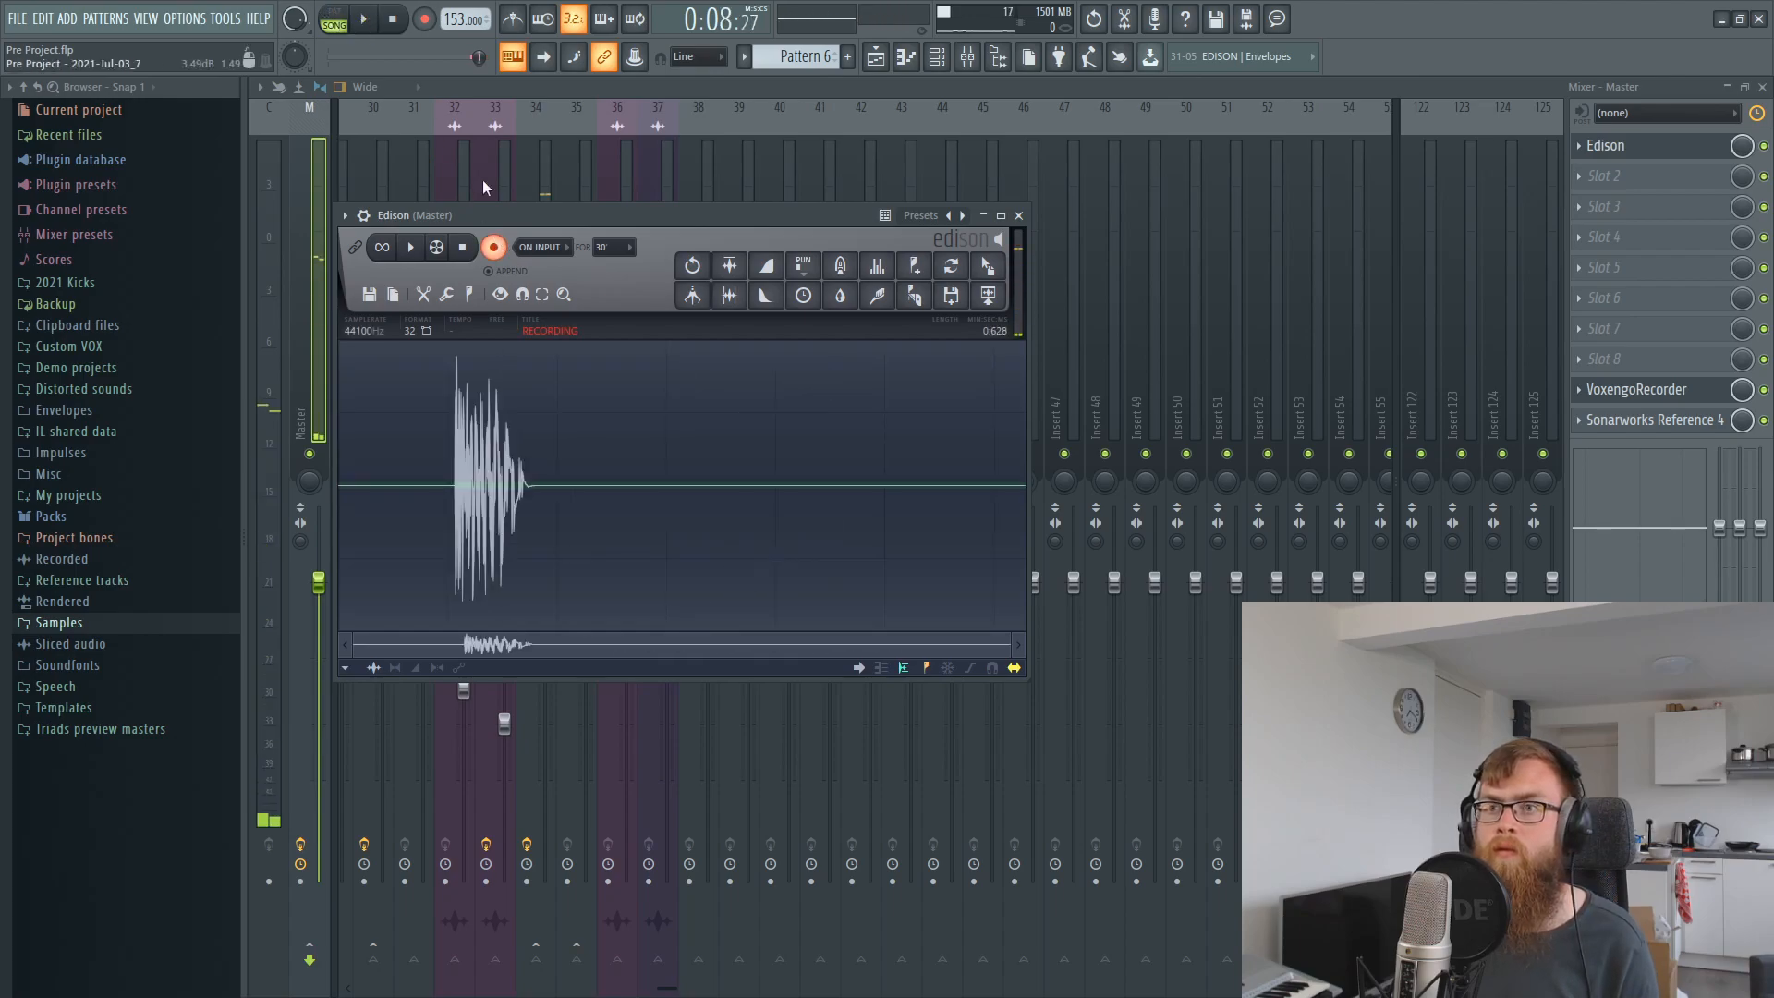
pyautogui.press('space')
pyautogui.press('space')
pyautogui.press('space')
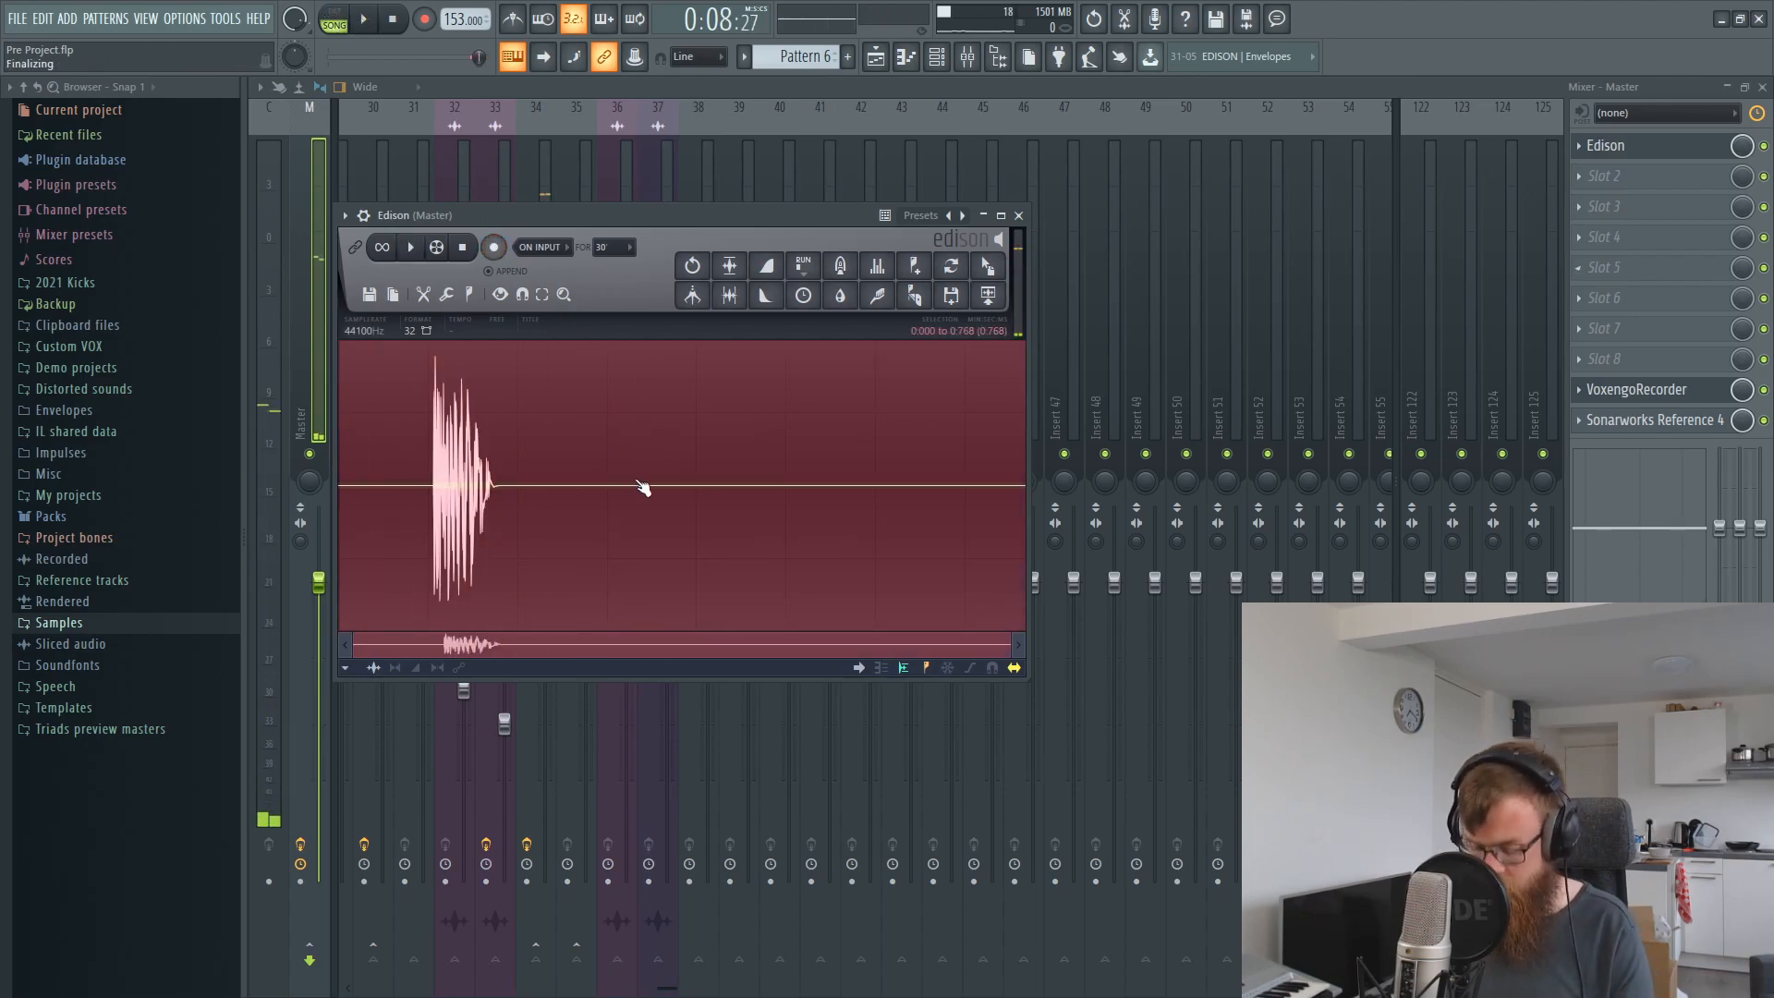
pyautogui.press('Delete')
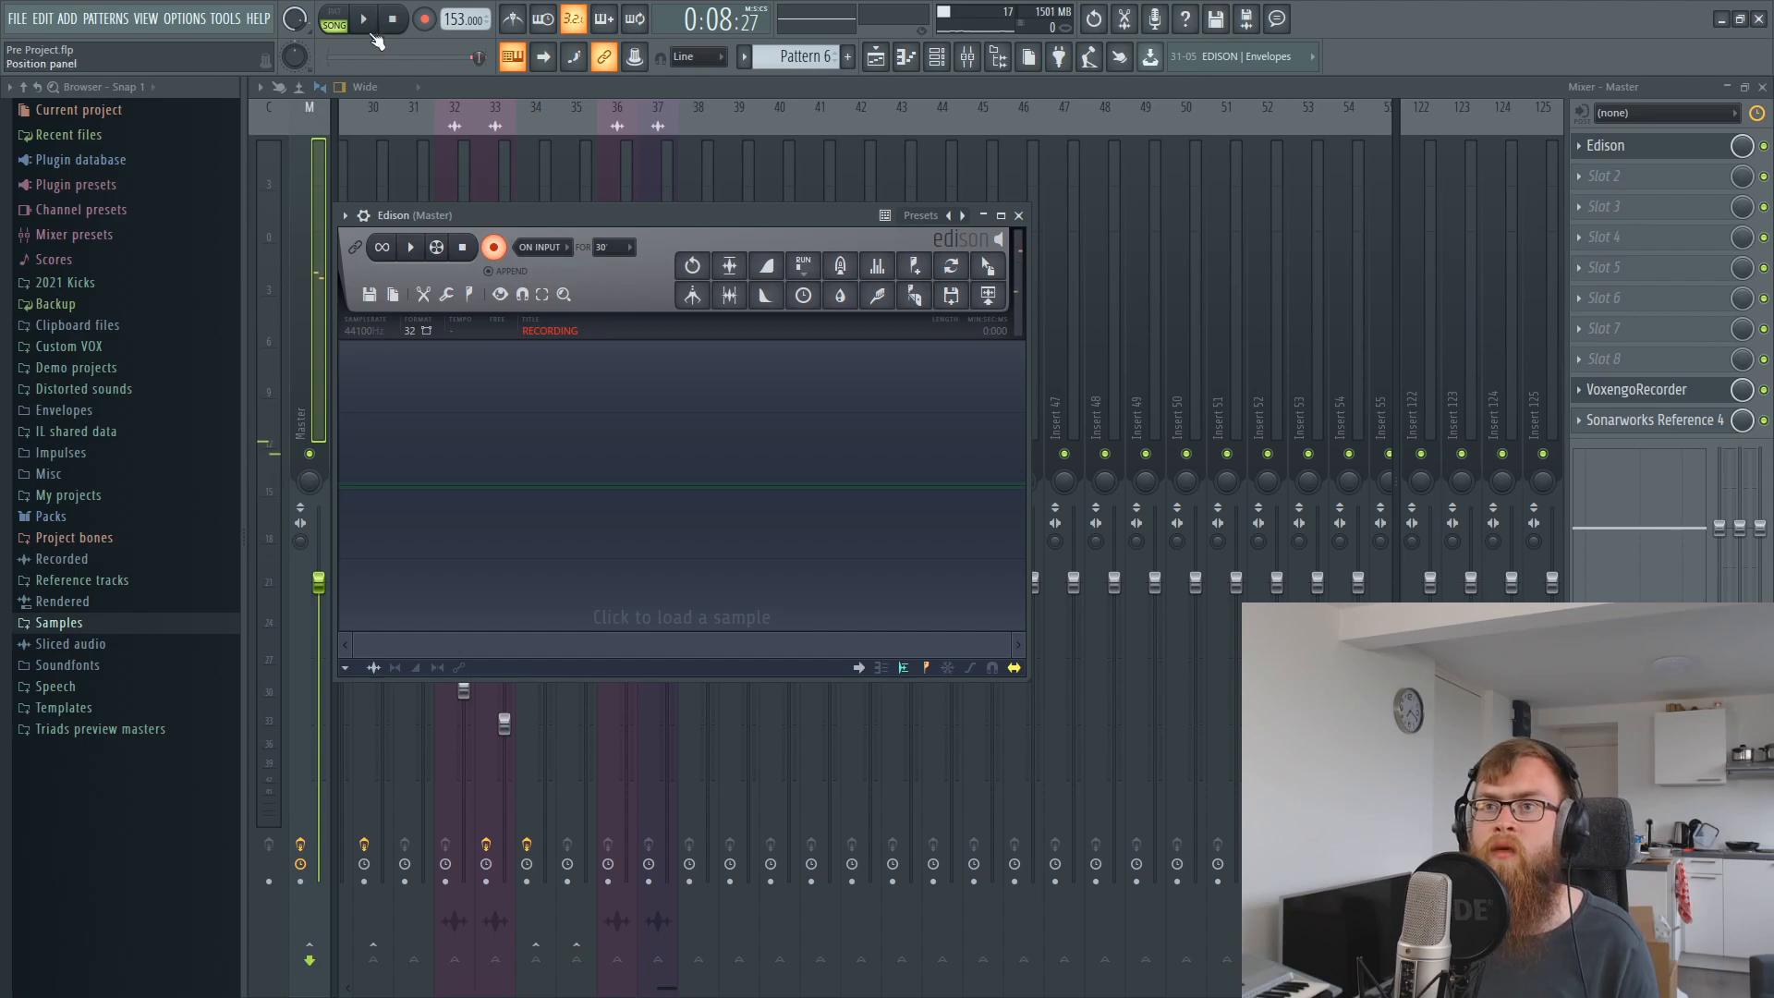
# Record a fresh take of the tail-less kick layers into the armed Edison and keep it.
pyautogui.click(363, 23)
pyautogui.press('space')
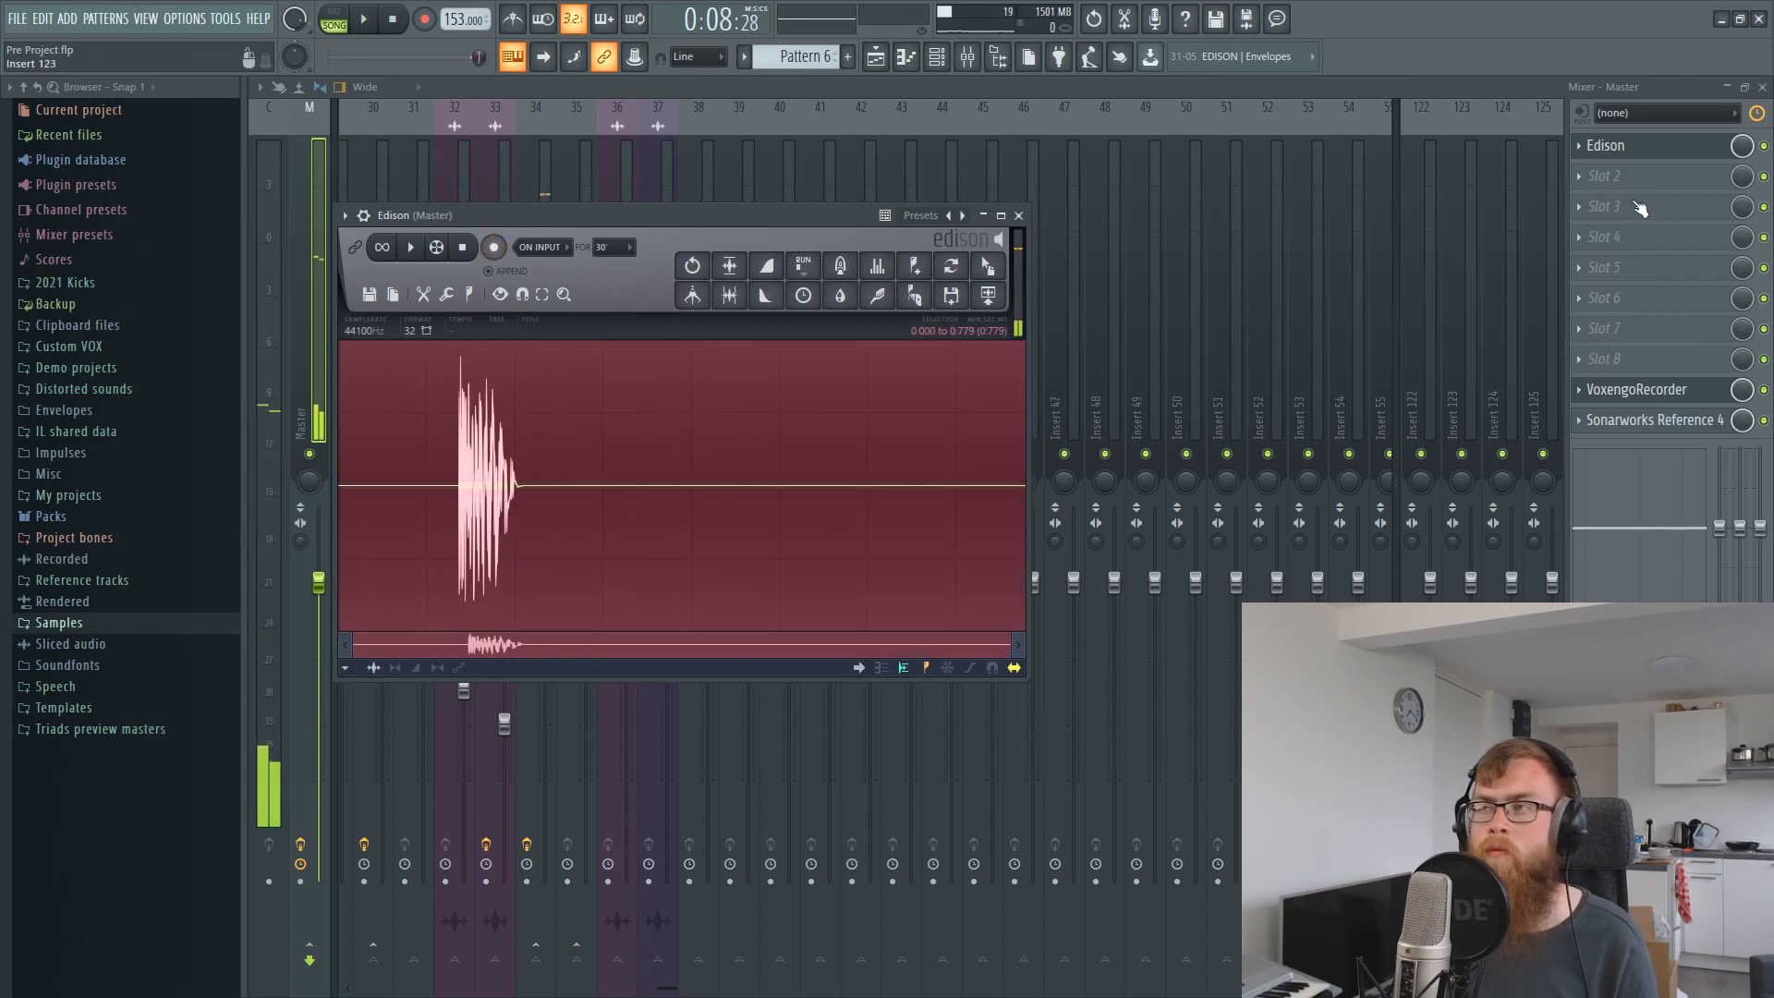
pyautogui.press('space')
# Place the Edison recording on playlist Track 12 and trim its leading silence so the kick begins at the clip's start.
pyautogui.click(1762, 87)
pyautogui.moveTo(988, 266); pyautogui.dragTo(1007, 670)
pyautogui.doubleClick(986, 674)
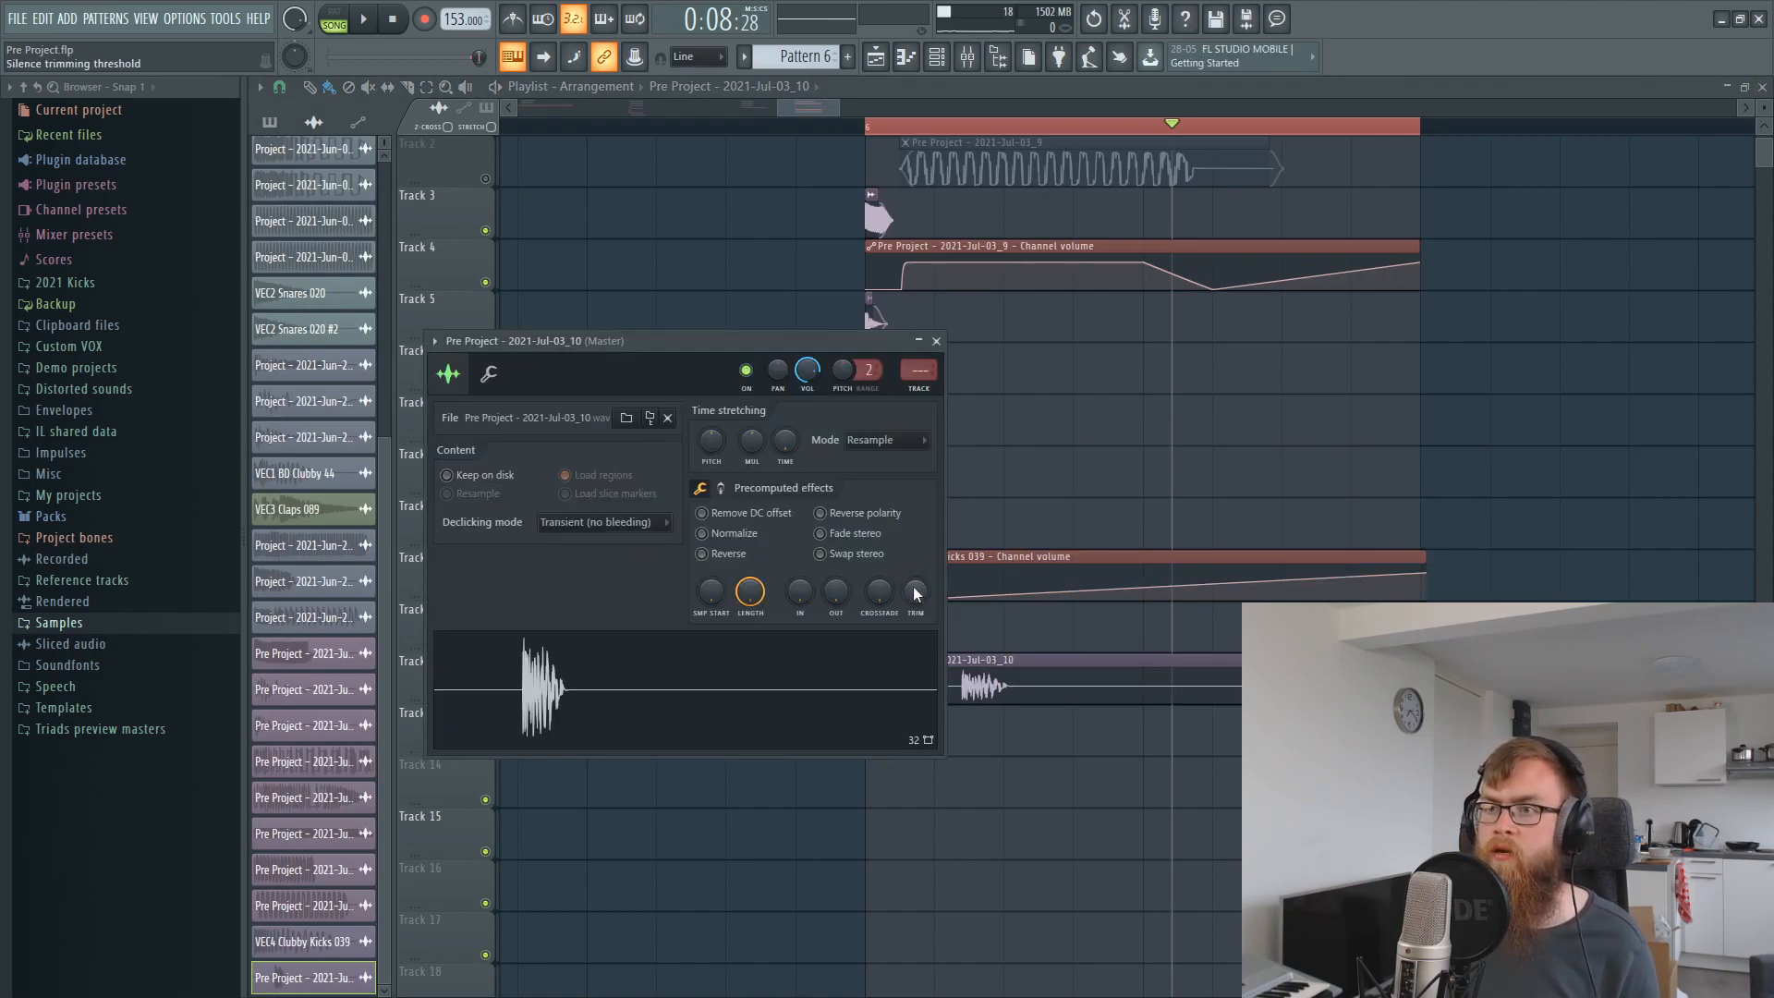
pyautogui.press('Escape')
pyautogui.scroll(-2, 1118, 582)
pyautogui.scroll(2, 894, 136)
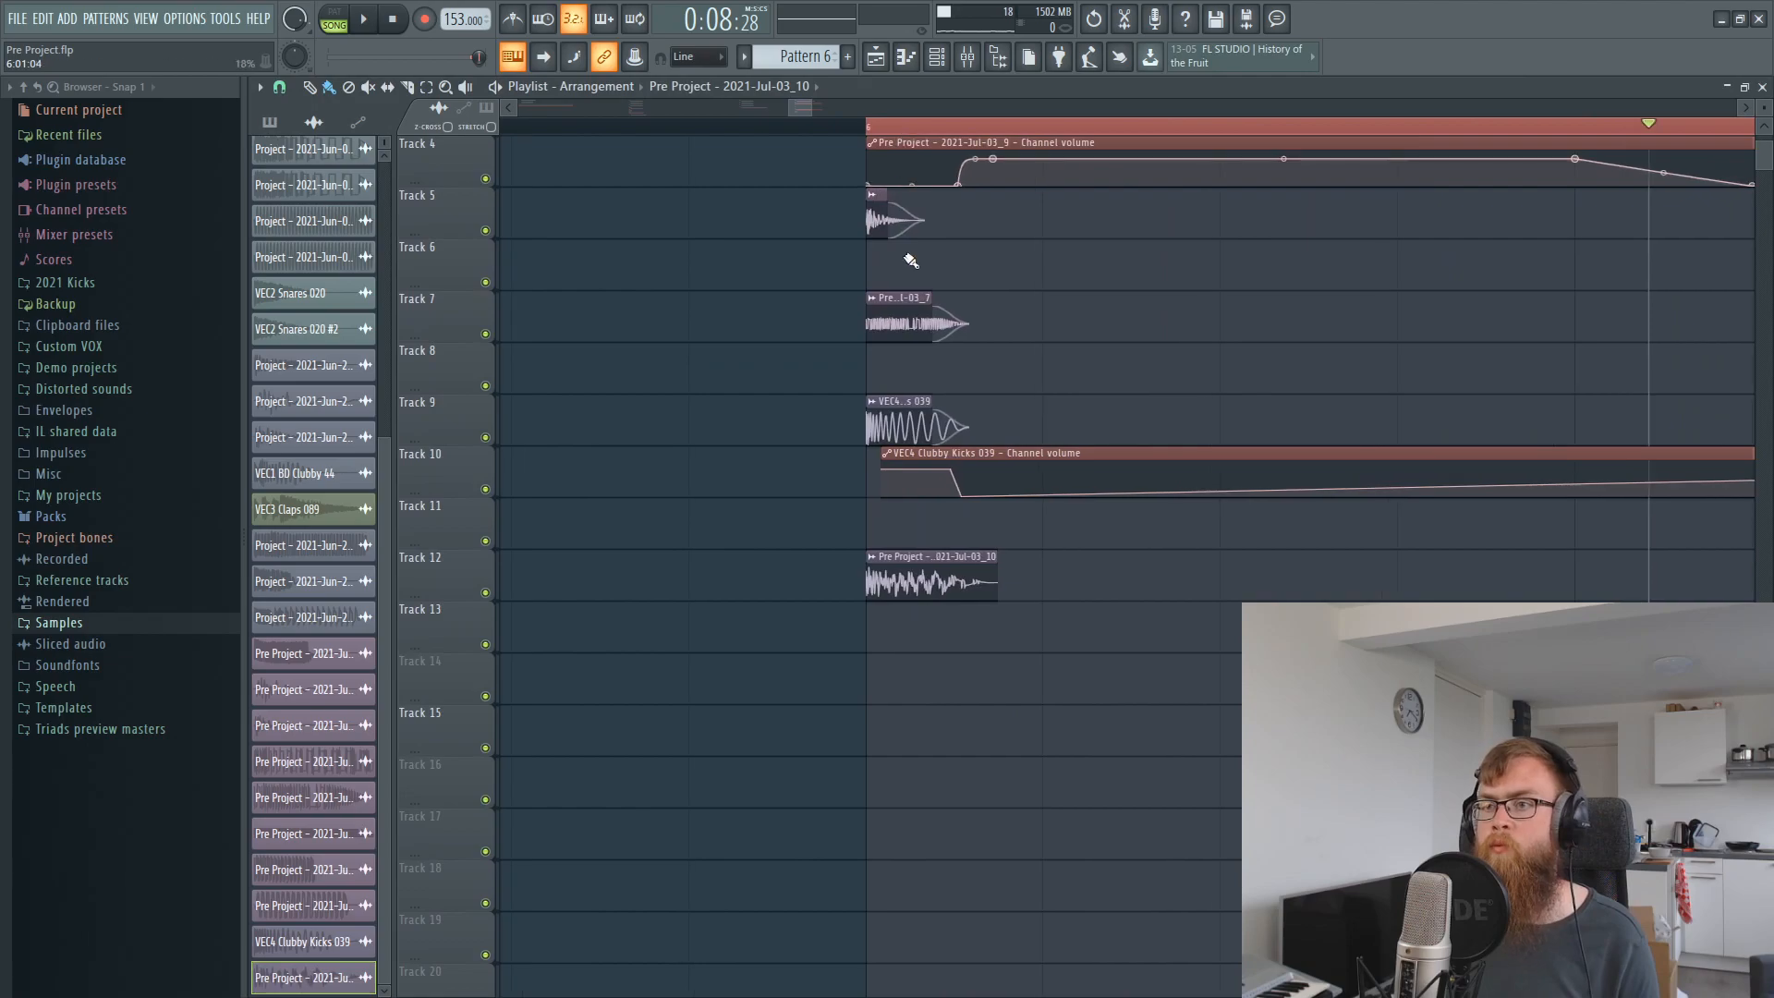
# Solo Track 12 and route the recorded kick clip to free mixer track 38.
pyautogui.rightClick(487, 593)
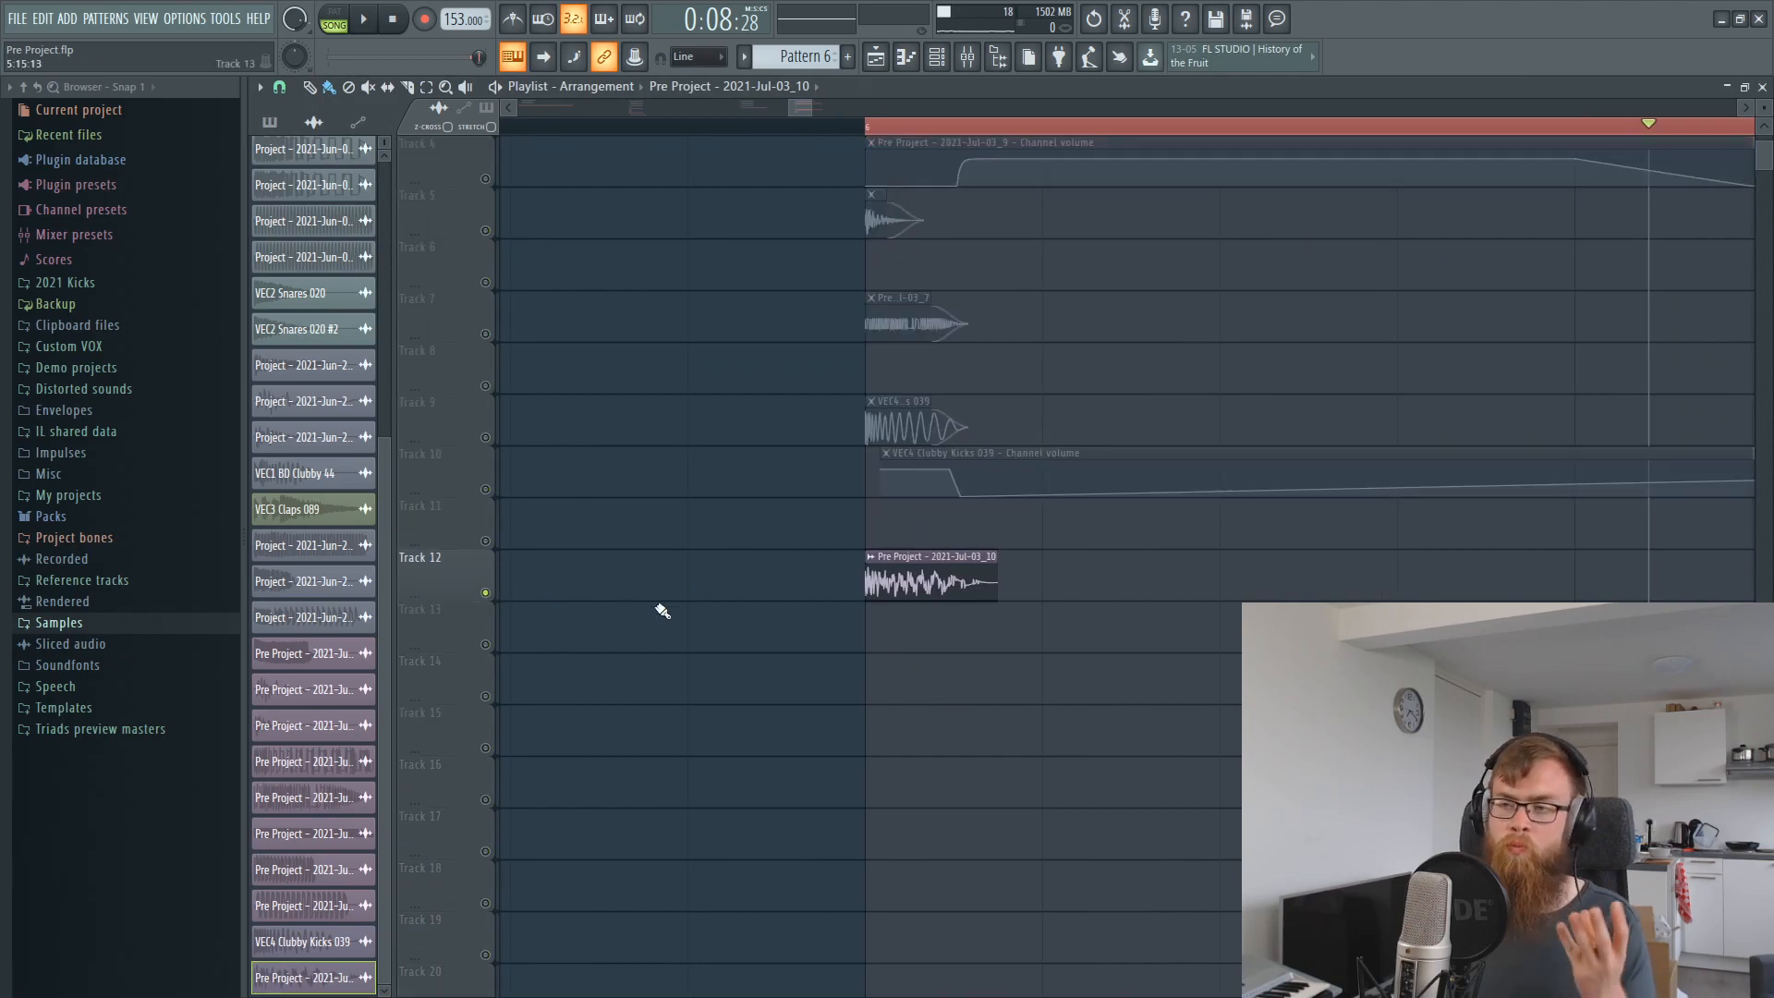
pyautogui.doubleClick(961, 586)
pyautogui.click(921, 395)
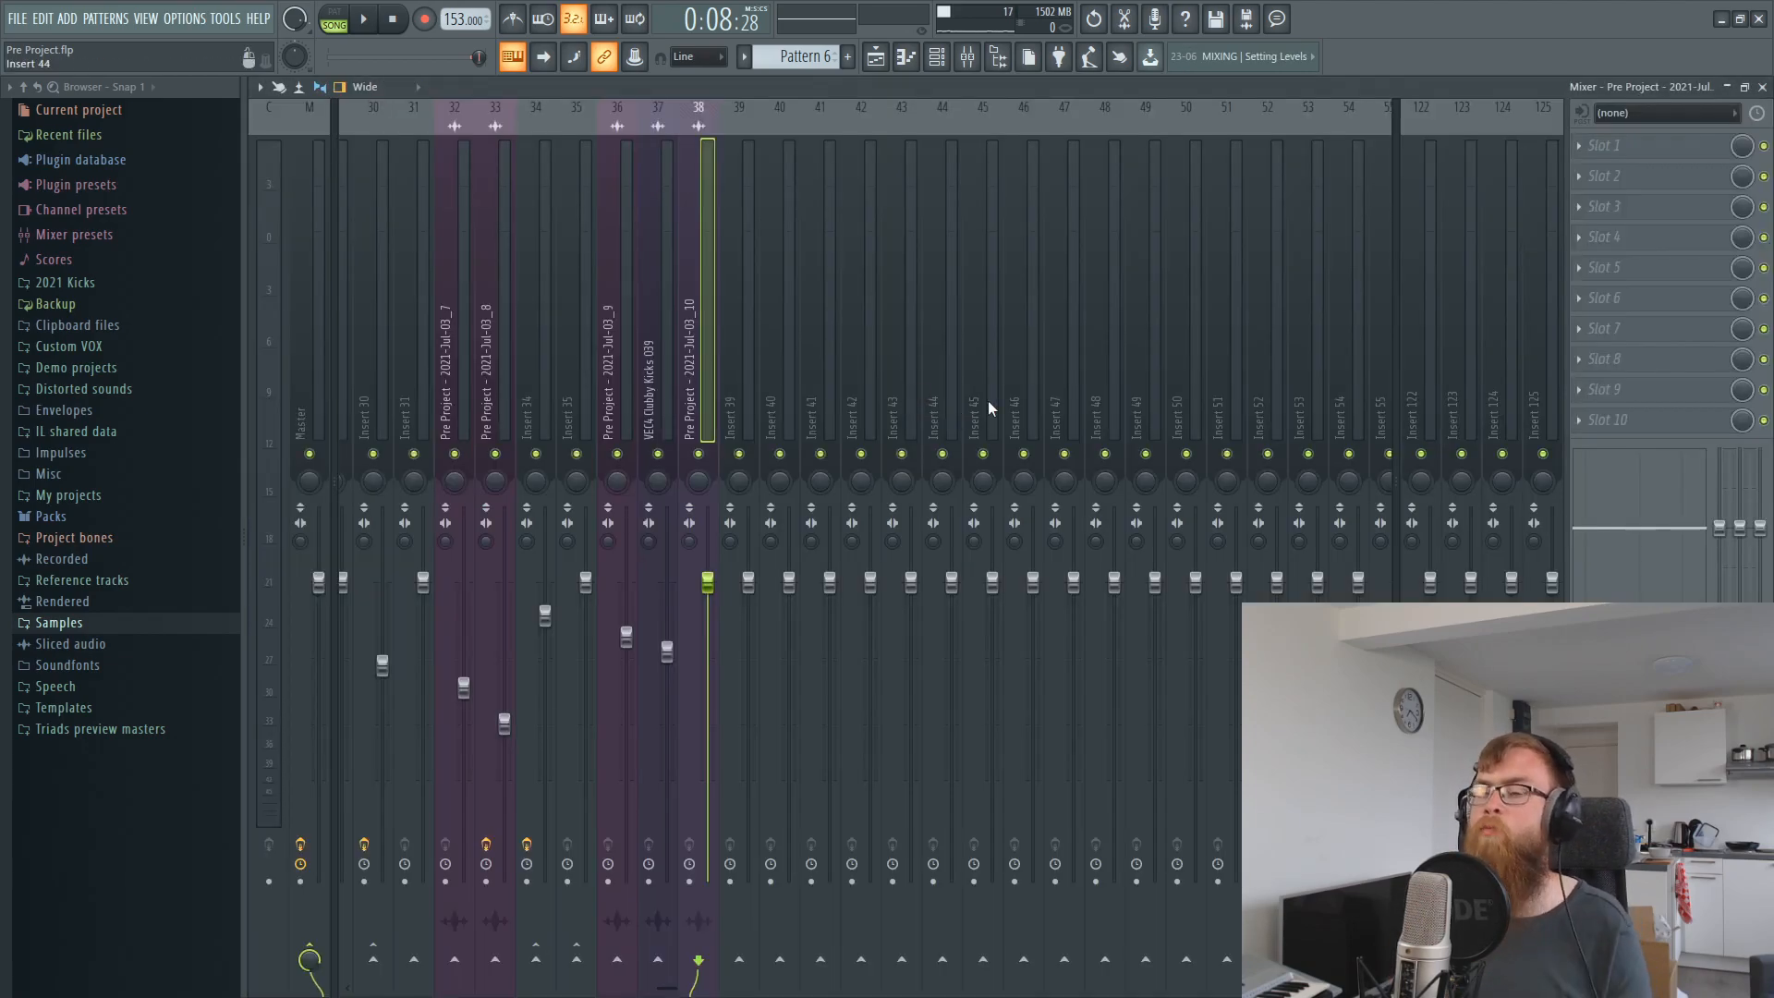
# Load FabFilter Pro-Q 2 in the first effect slot of mixer track 38 and boost a bell about 14 dB near 531 Hz.
pyautogui.click(1608, 146)
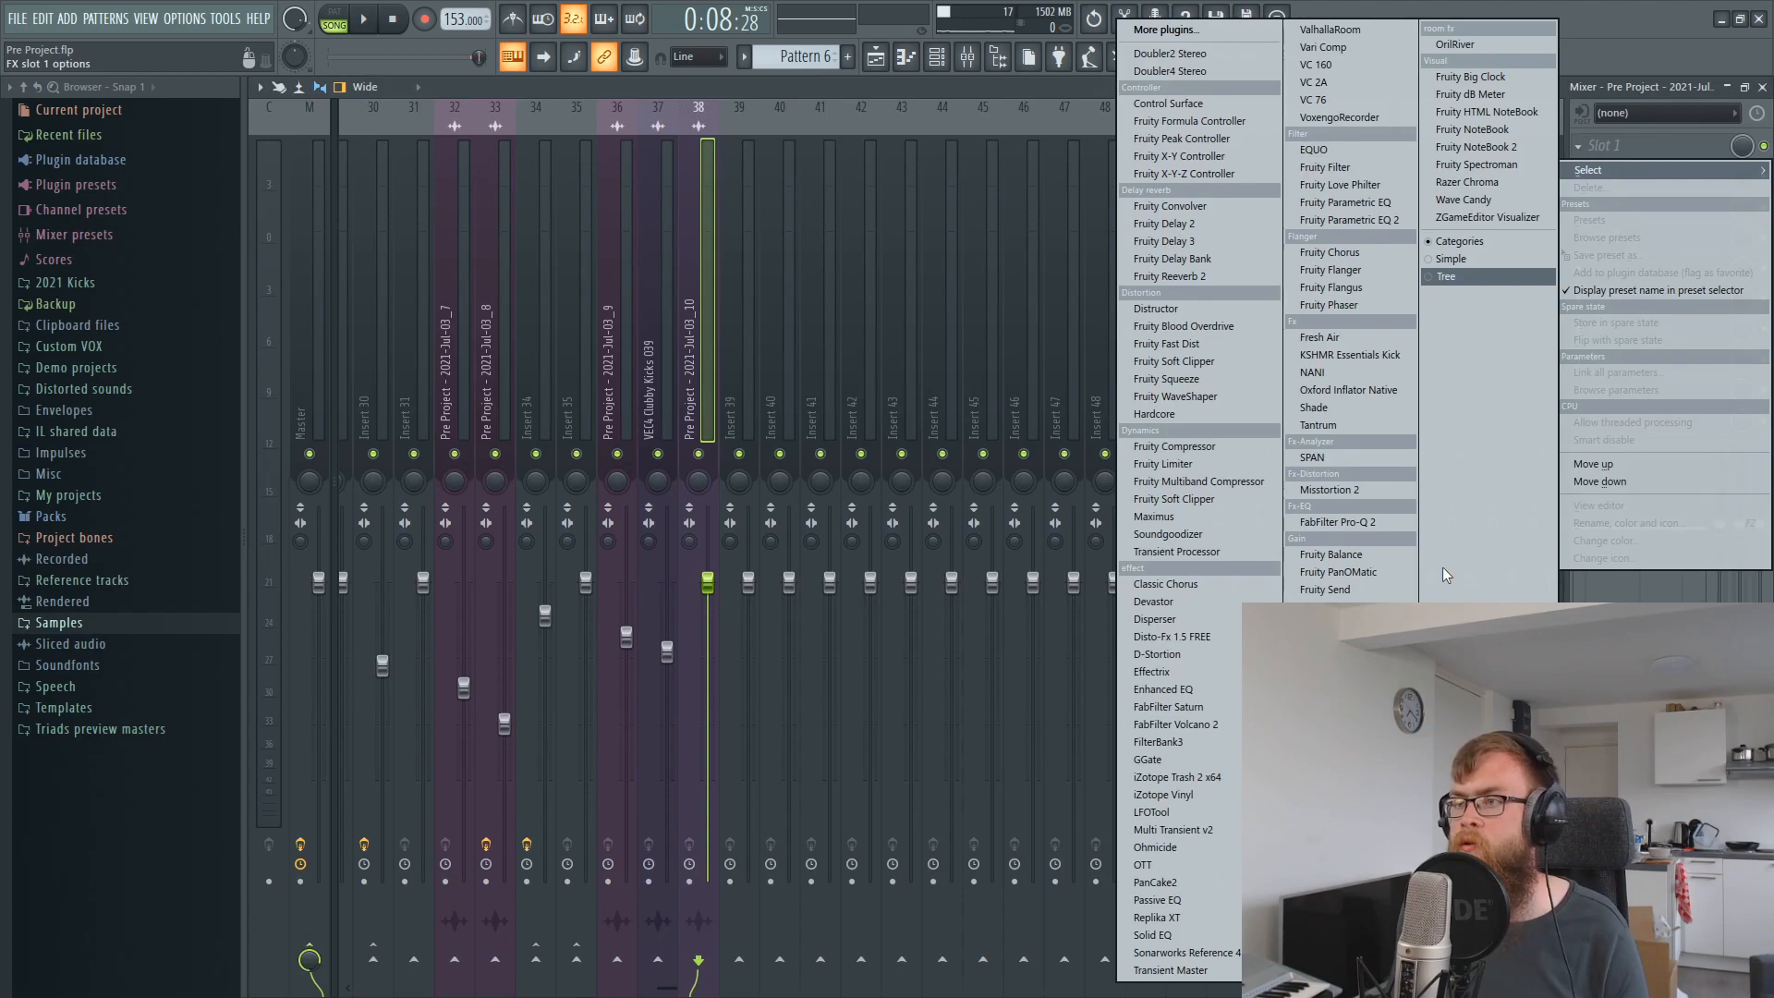
pyautogui.click(1378, 523)
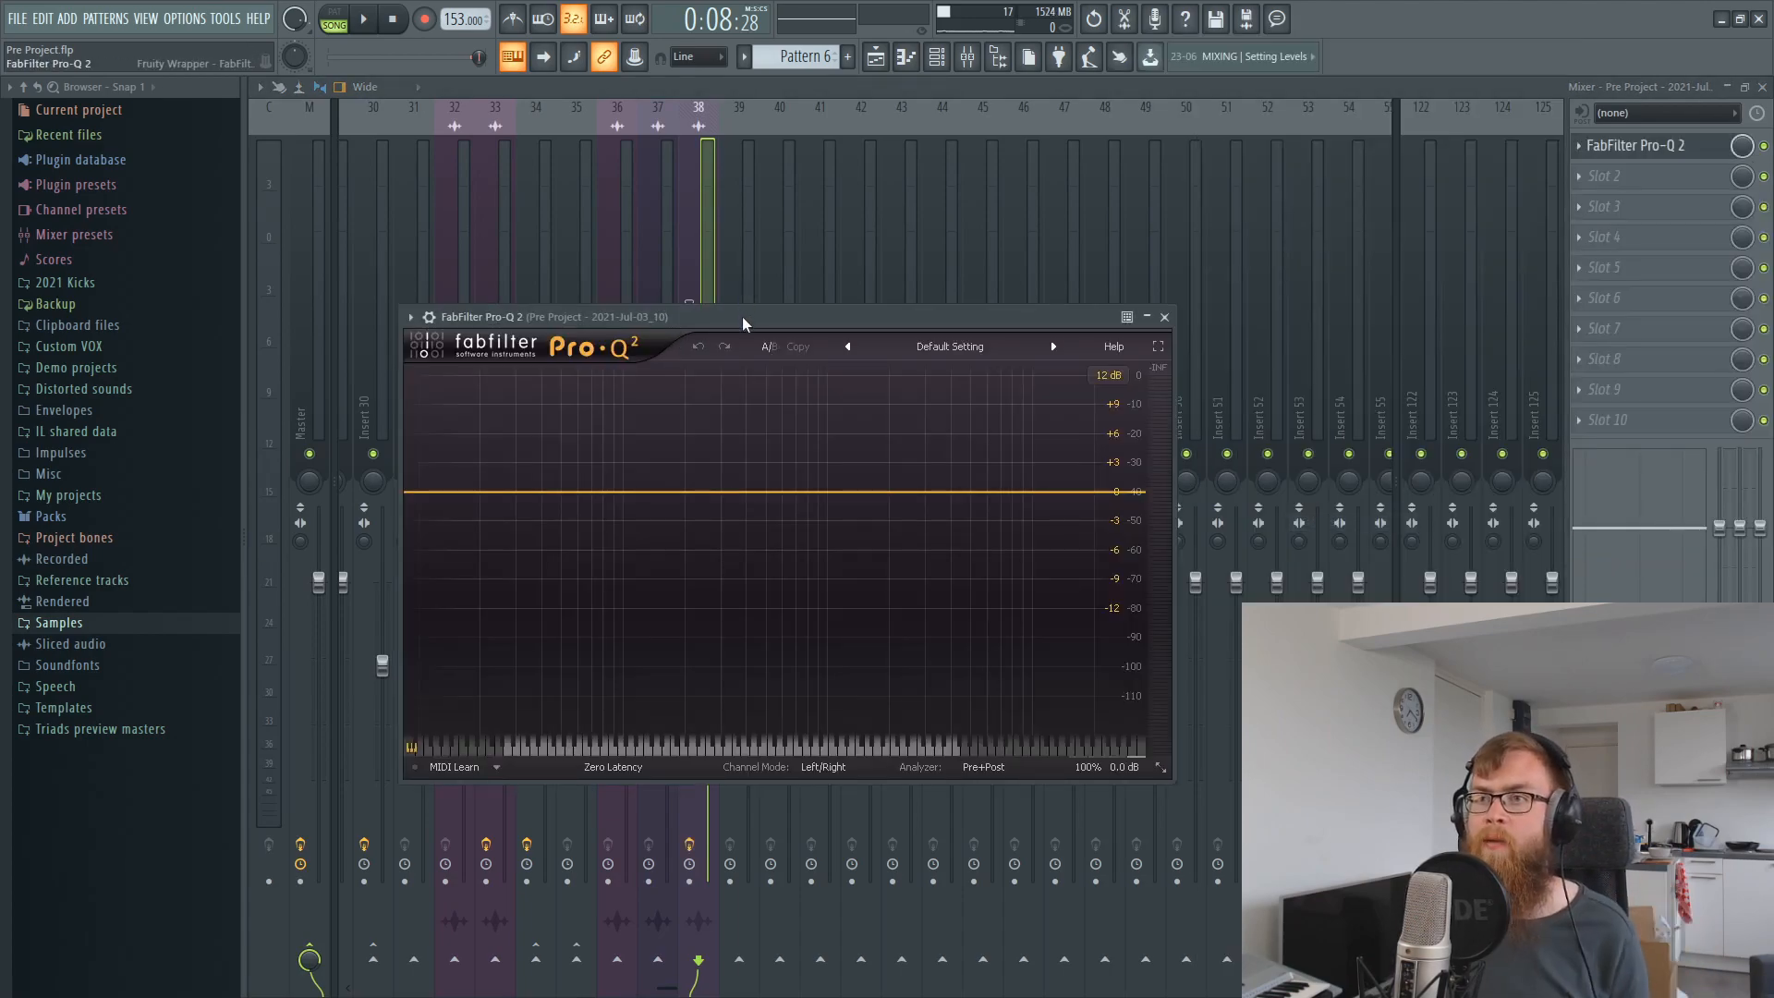
pyautogui.moveTo(740, 317); pyautogui.dragTo(820, 230)
pyautogui.moveTo(838, 406); pyautogui.dragTo(856, 242)
pyautogui.press('space')
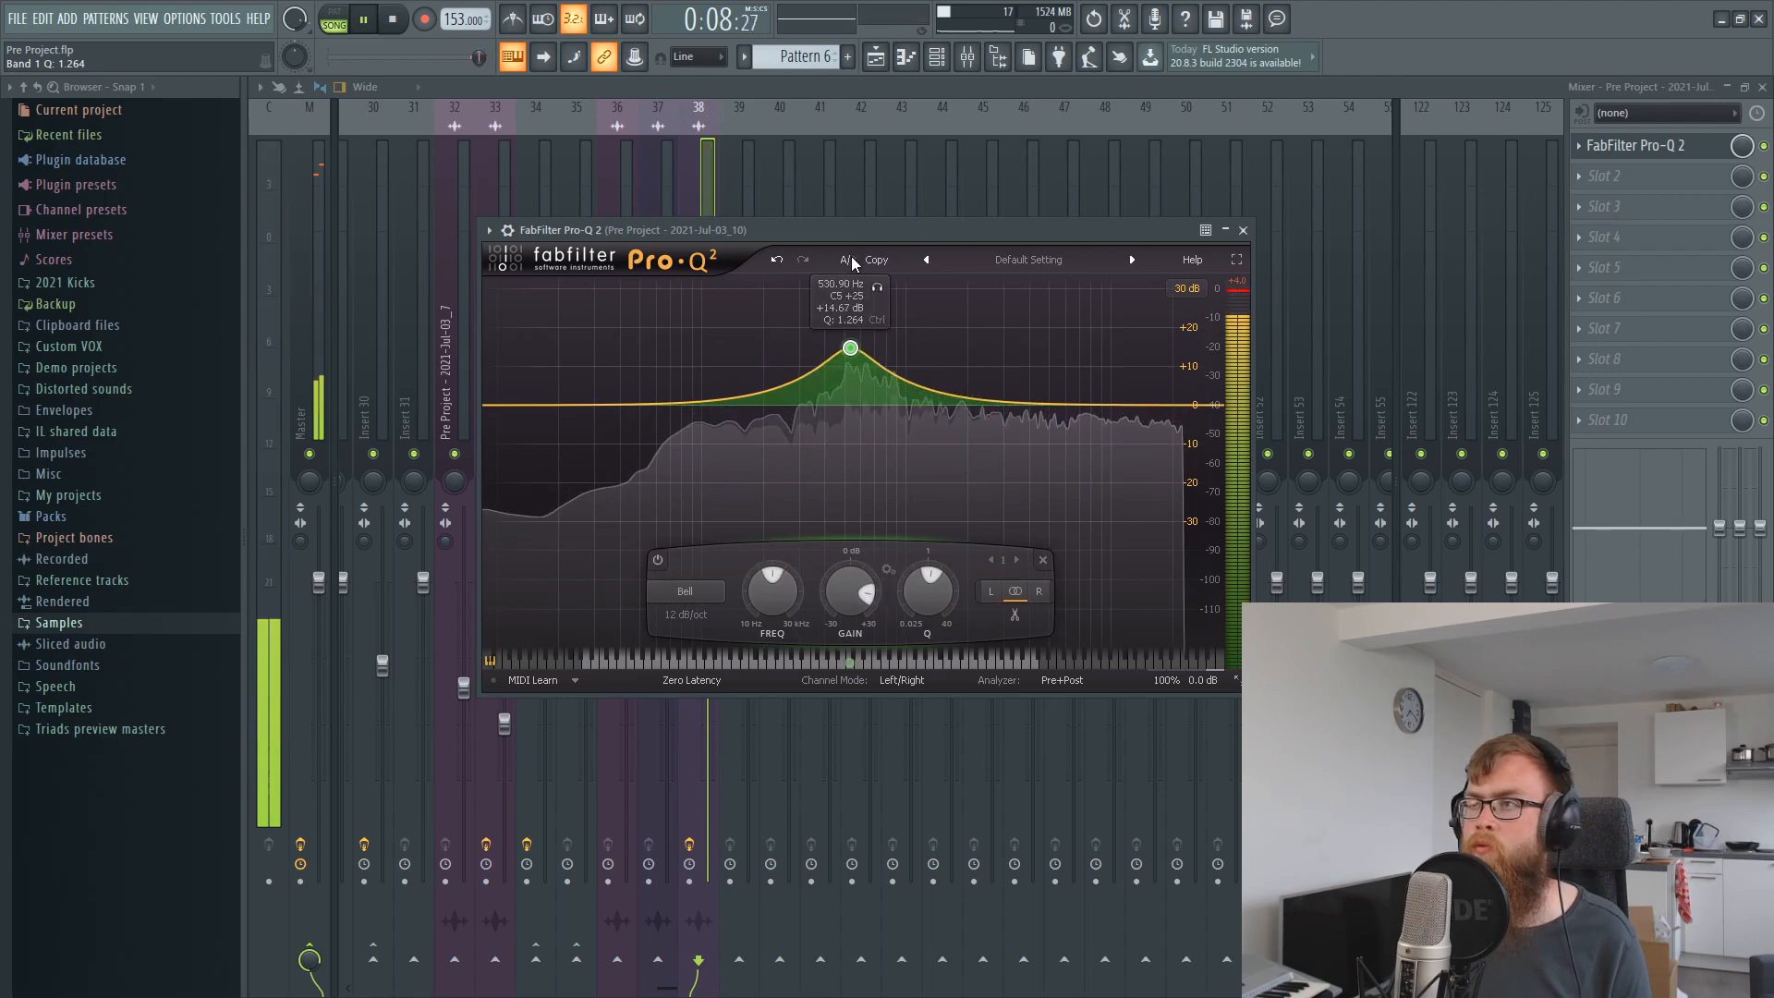
pyautogui.press('space')
# Add D-Stortion after the EQ, narrow the 531 Hz boost to a Q of about 2.5 and audition the distorted kick.
pyautogui.click(1604, 176)
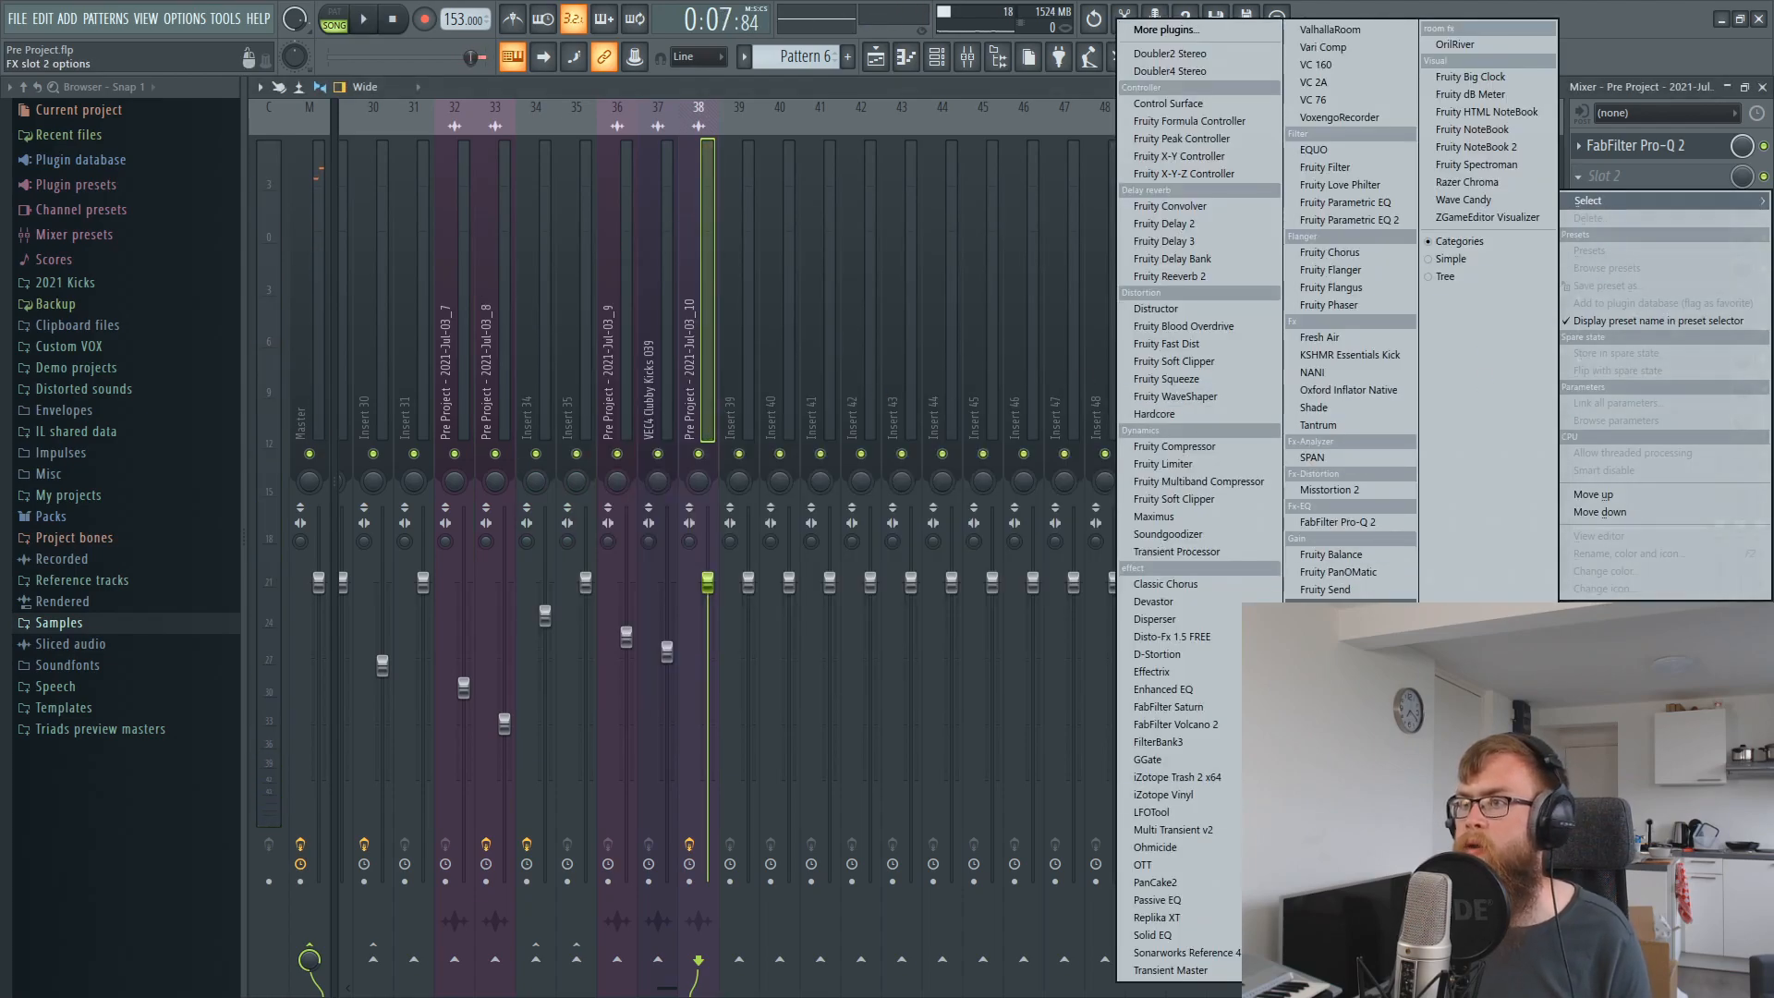
pyautogui.click(1186, 656)
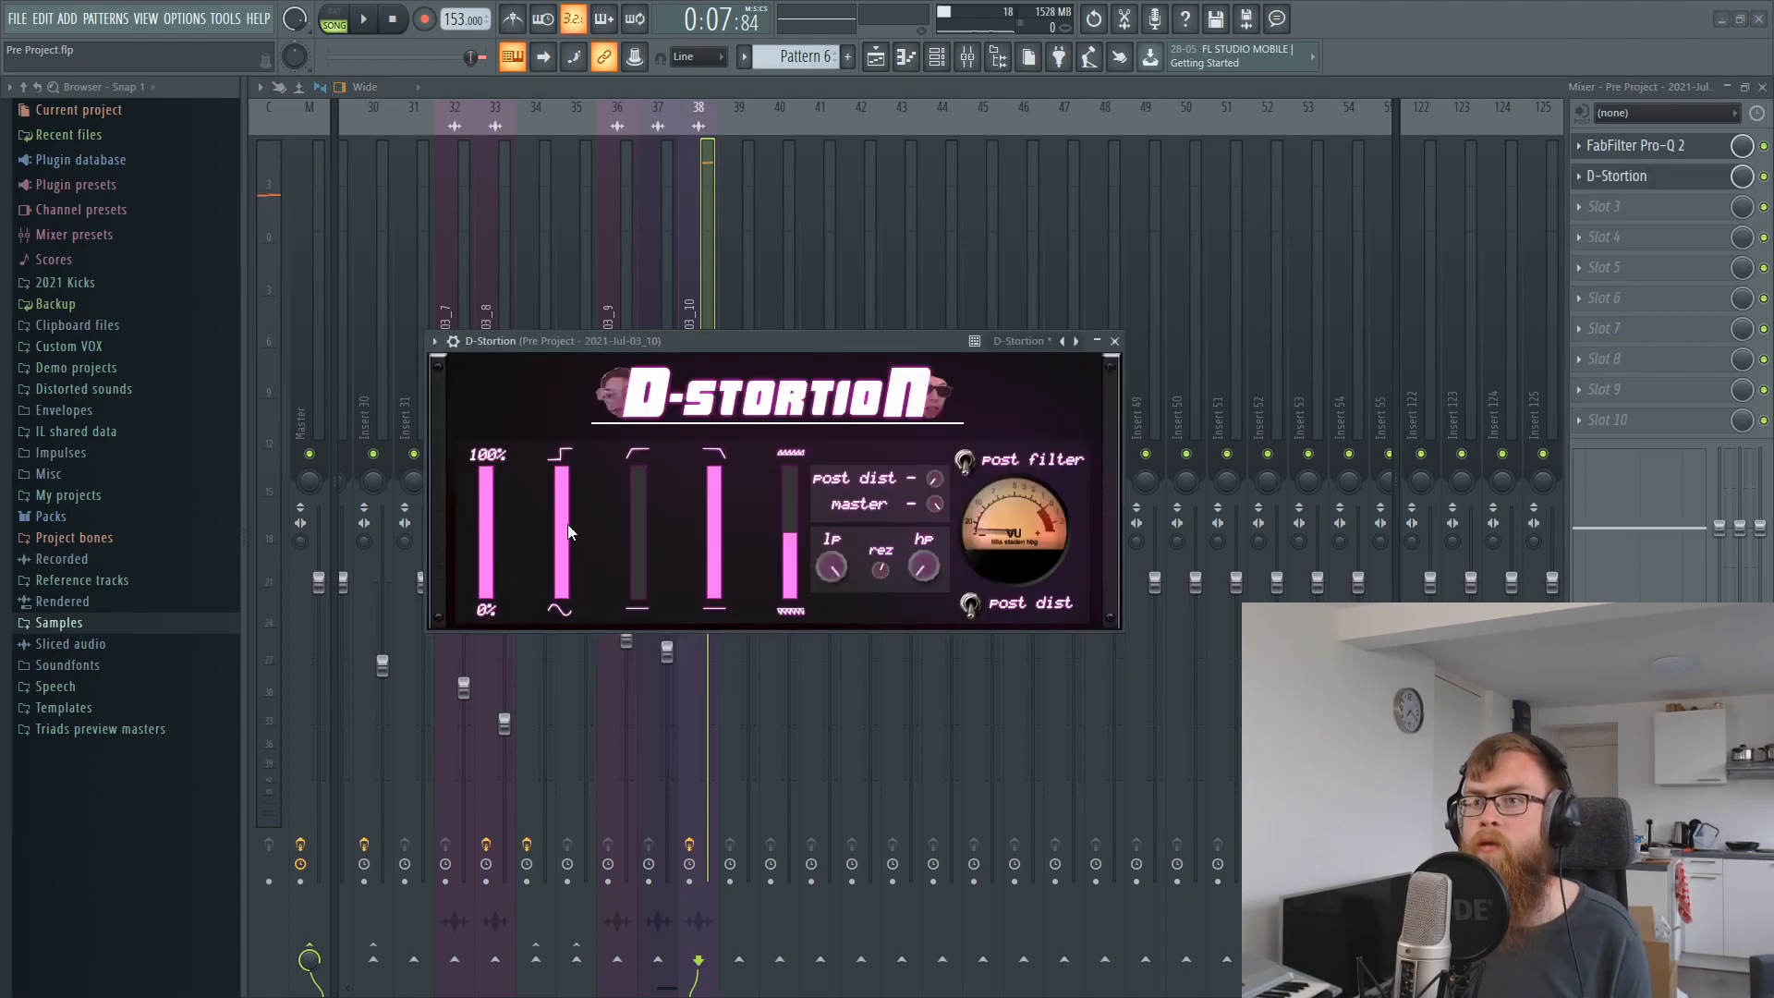
pyautogui.click(1630, 145)
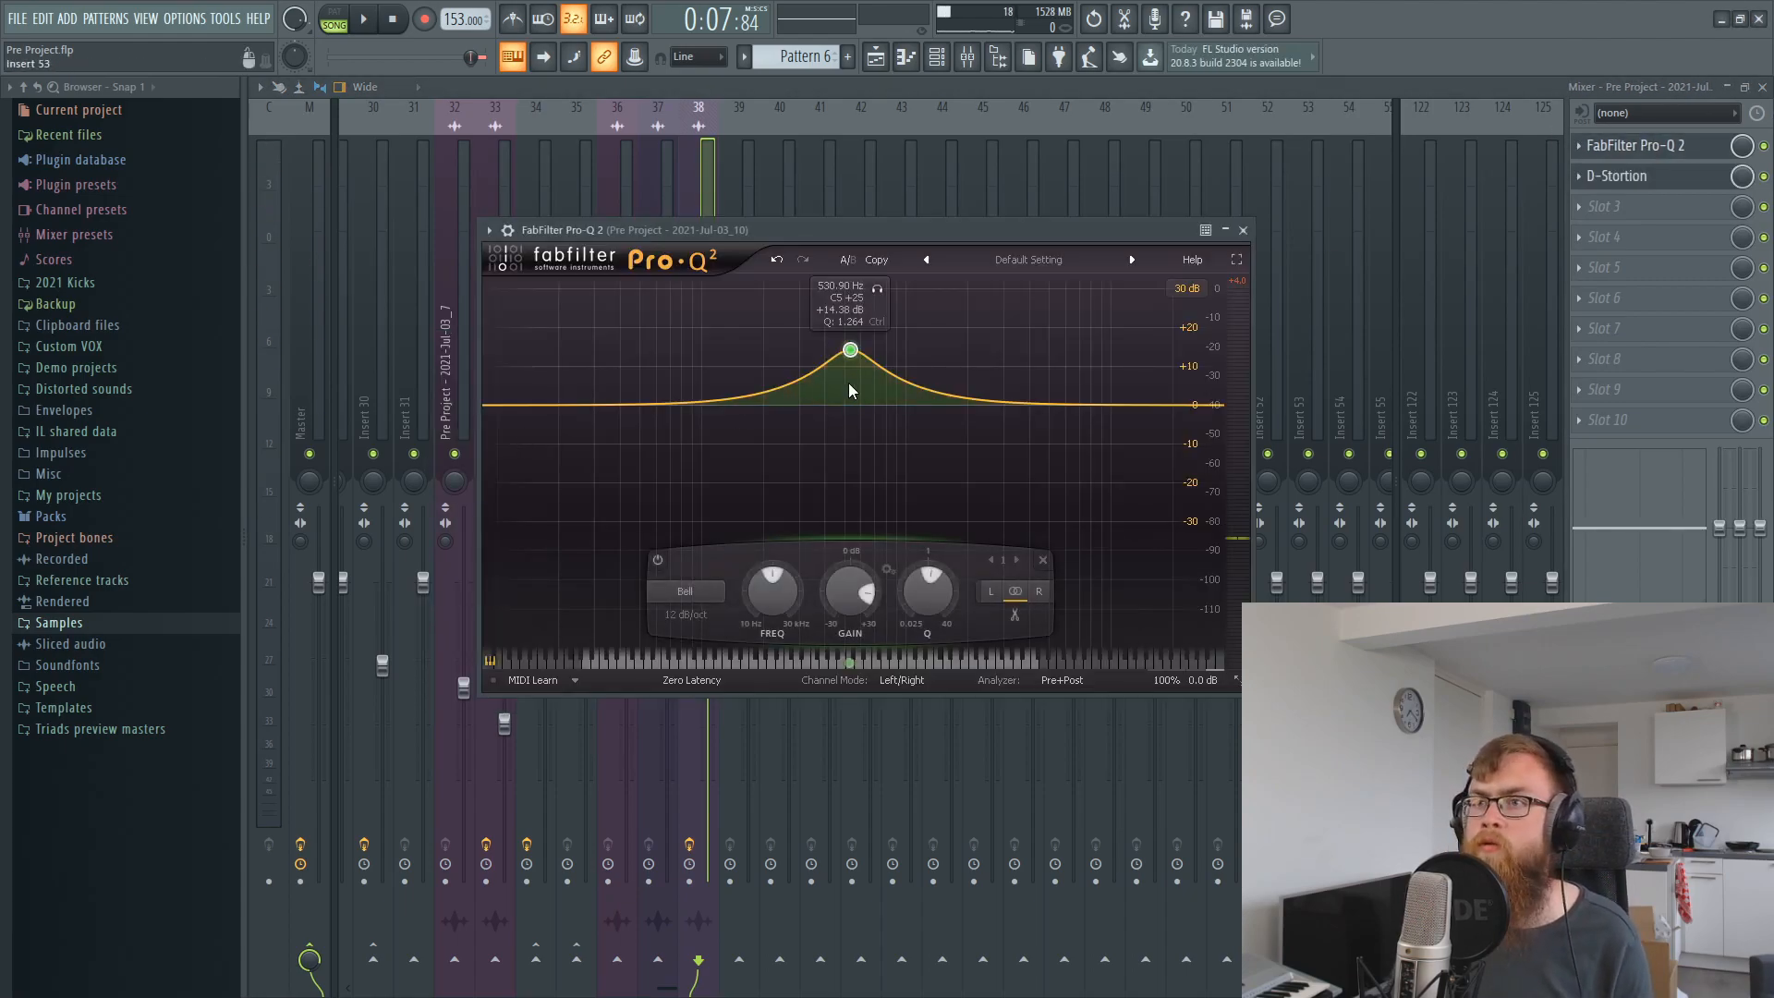
pyautogui.scroll(-5, 851, 358)
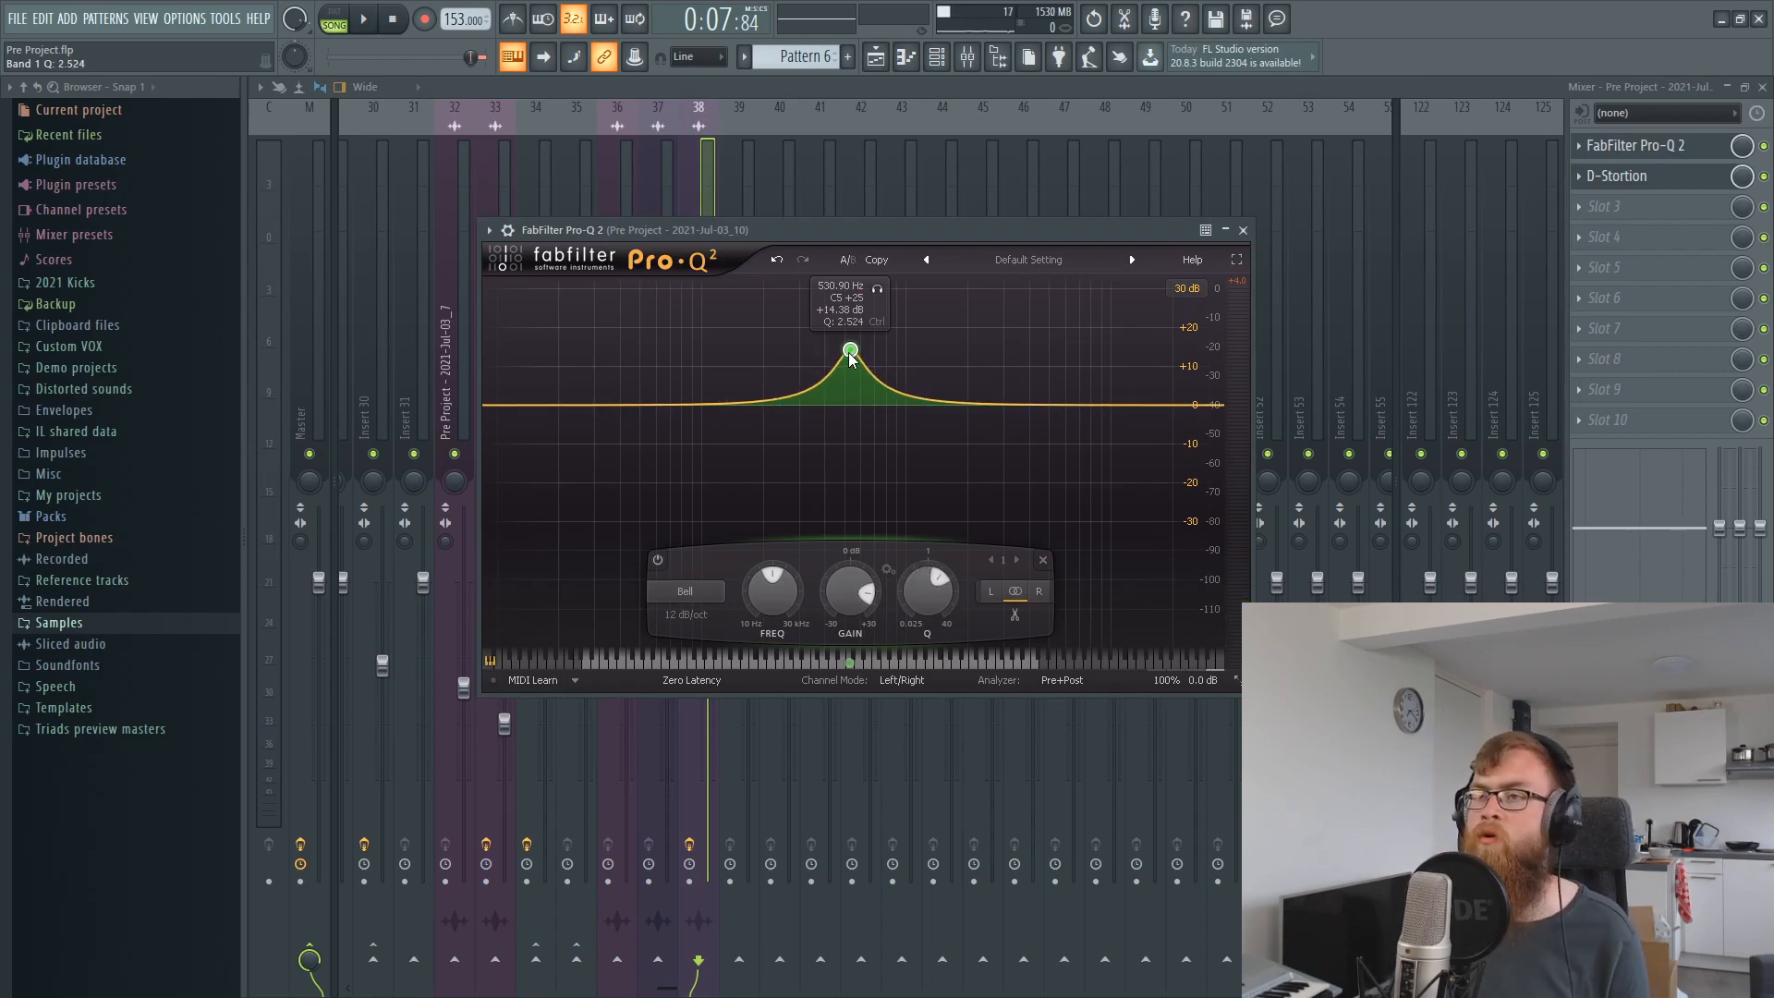
pyautogui.press('space')
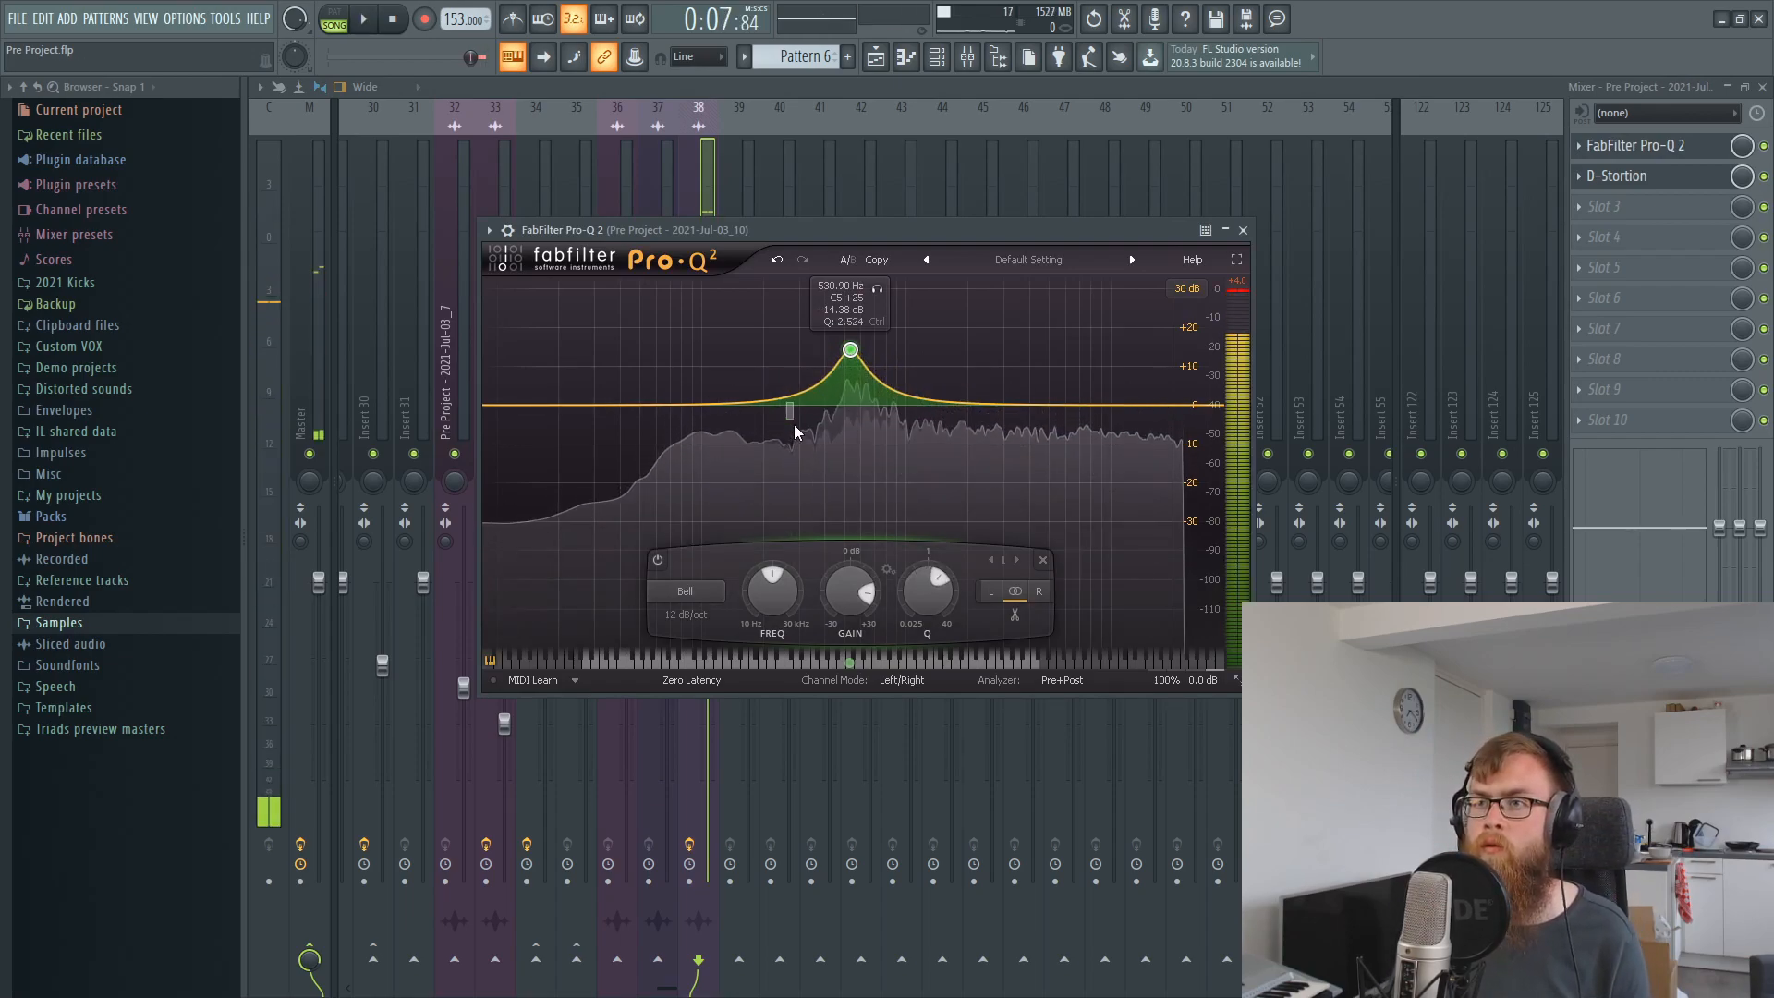
pyautogui.press('space')
# Add an EQ cut of about 14 dB near 381 Hz and set the neighbouring boost to about +14.4 dB near 520 Hz while auditioning.
pyautogui.moveTo(783, 409); pyautogui.dragTo(822, 458)
pyautogui.press('space')
pyautogui.moveTo(852, 362); pyautogui.dragTo(849, 346)
pyautogui.moveTo(858, 598)
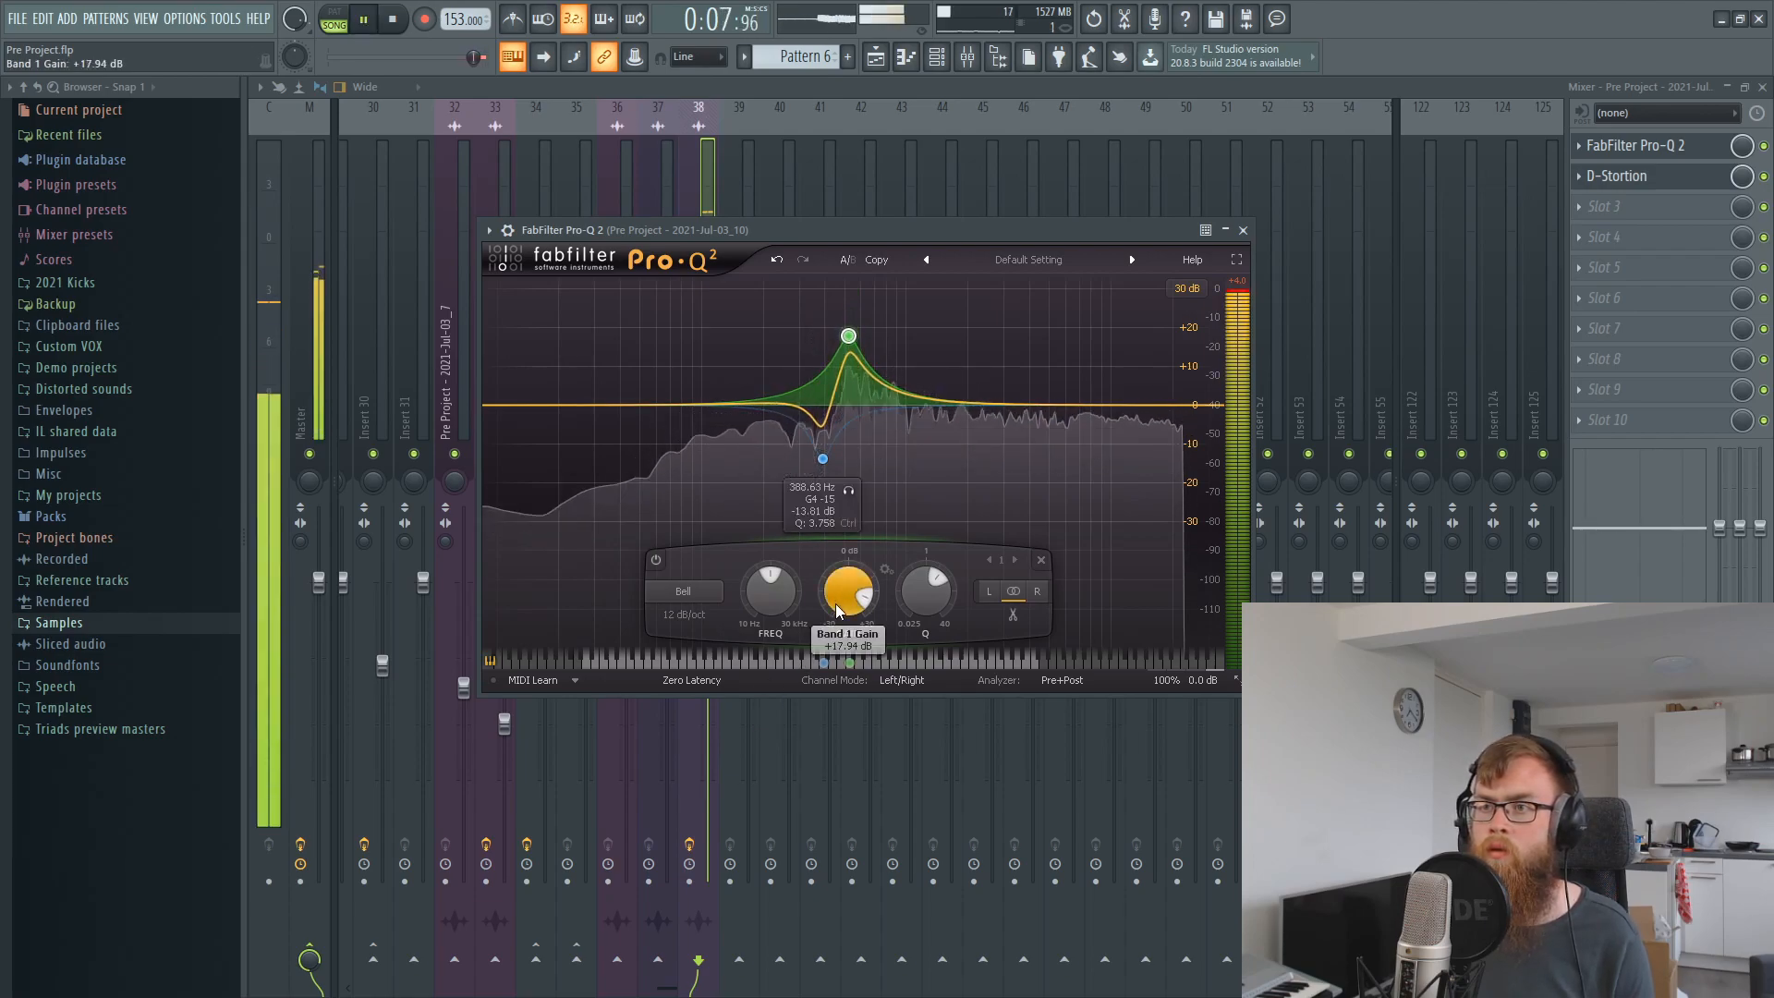
pyautogui.moveTo(836, 610); pyautogui.dragTo(836, 621)
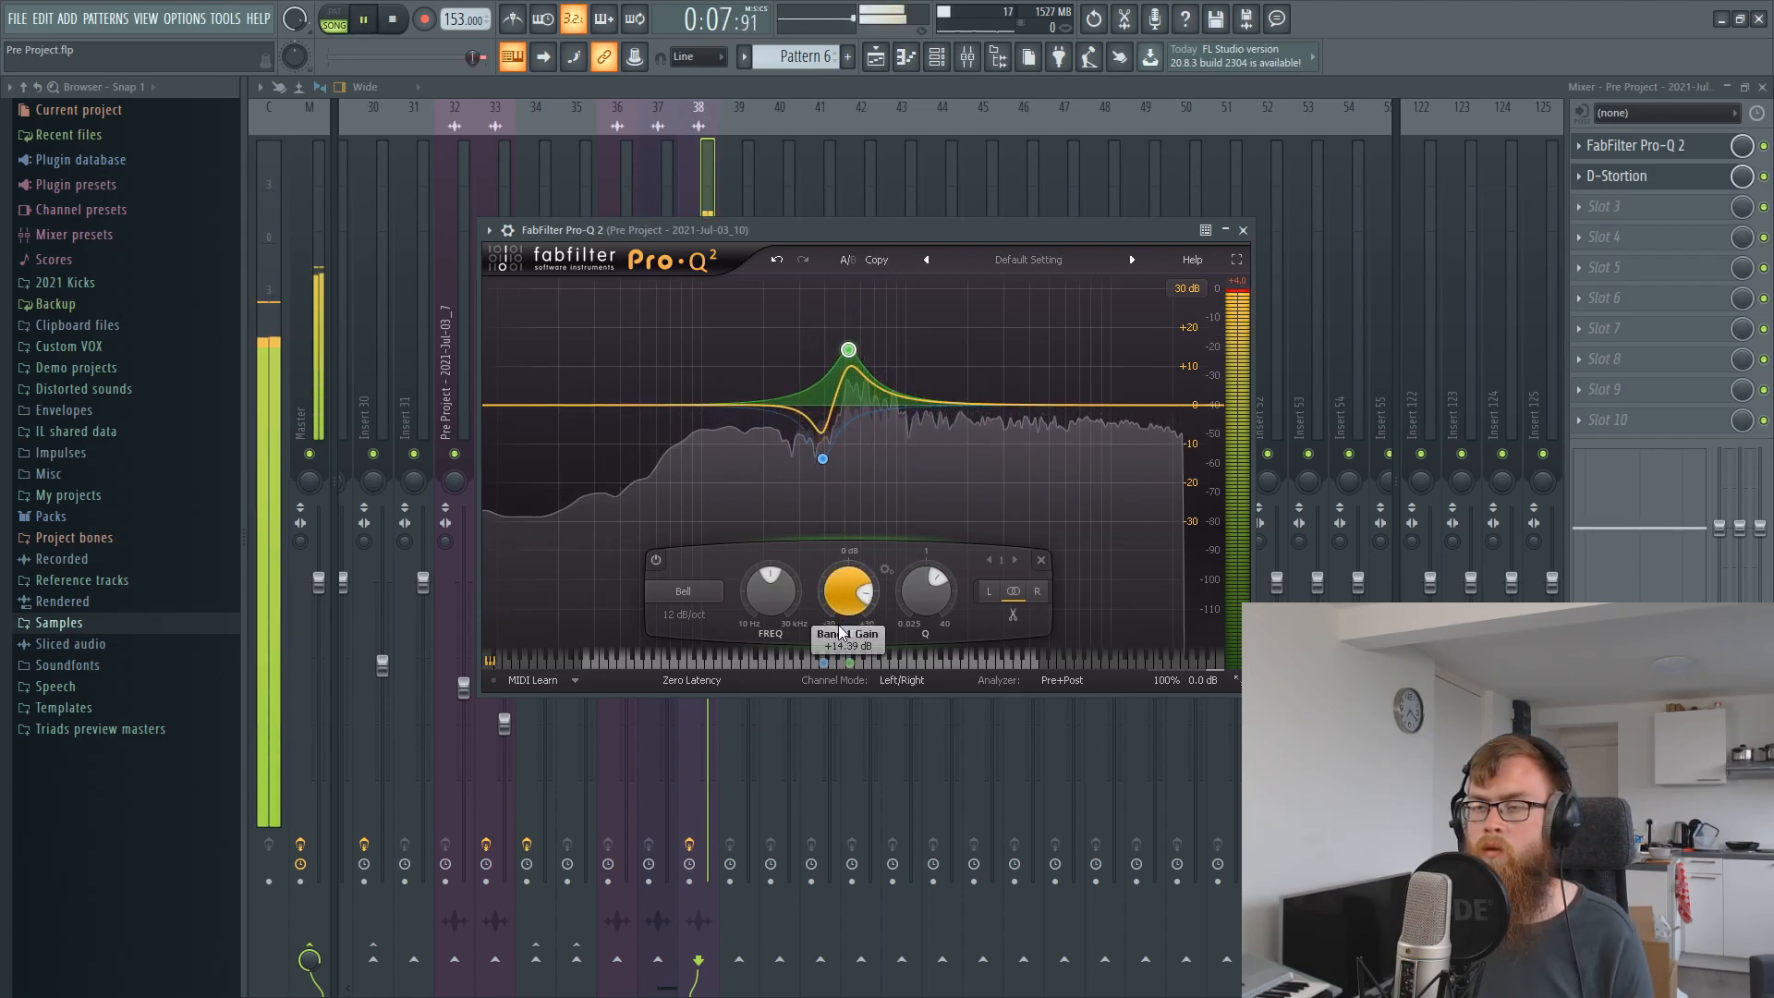
pyautogui.press('space')
# Add a third EQ band cutting about 20 dB below the 381 Hz dip, adjust its width and audition the kick.
pyautogui.moveTo(698, 441); pyautogui.dragTo(753, 481)
pyautogui.scroll(3, 693, 385)
pyautogui.press('space')
pyautogui.press('space')
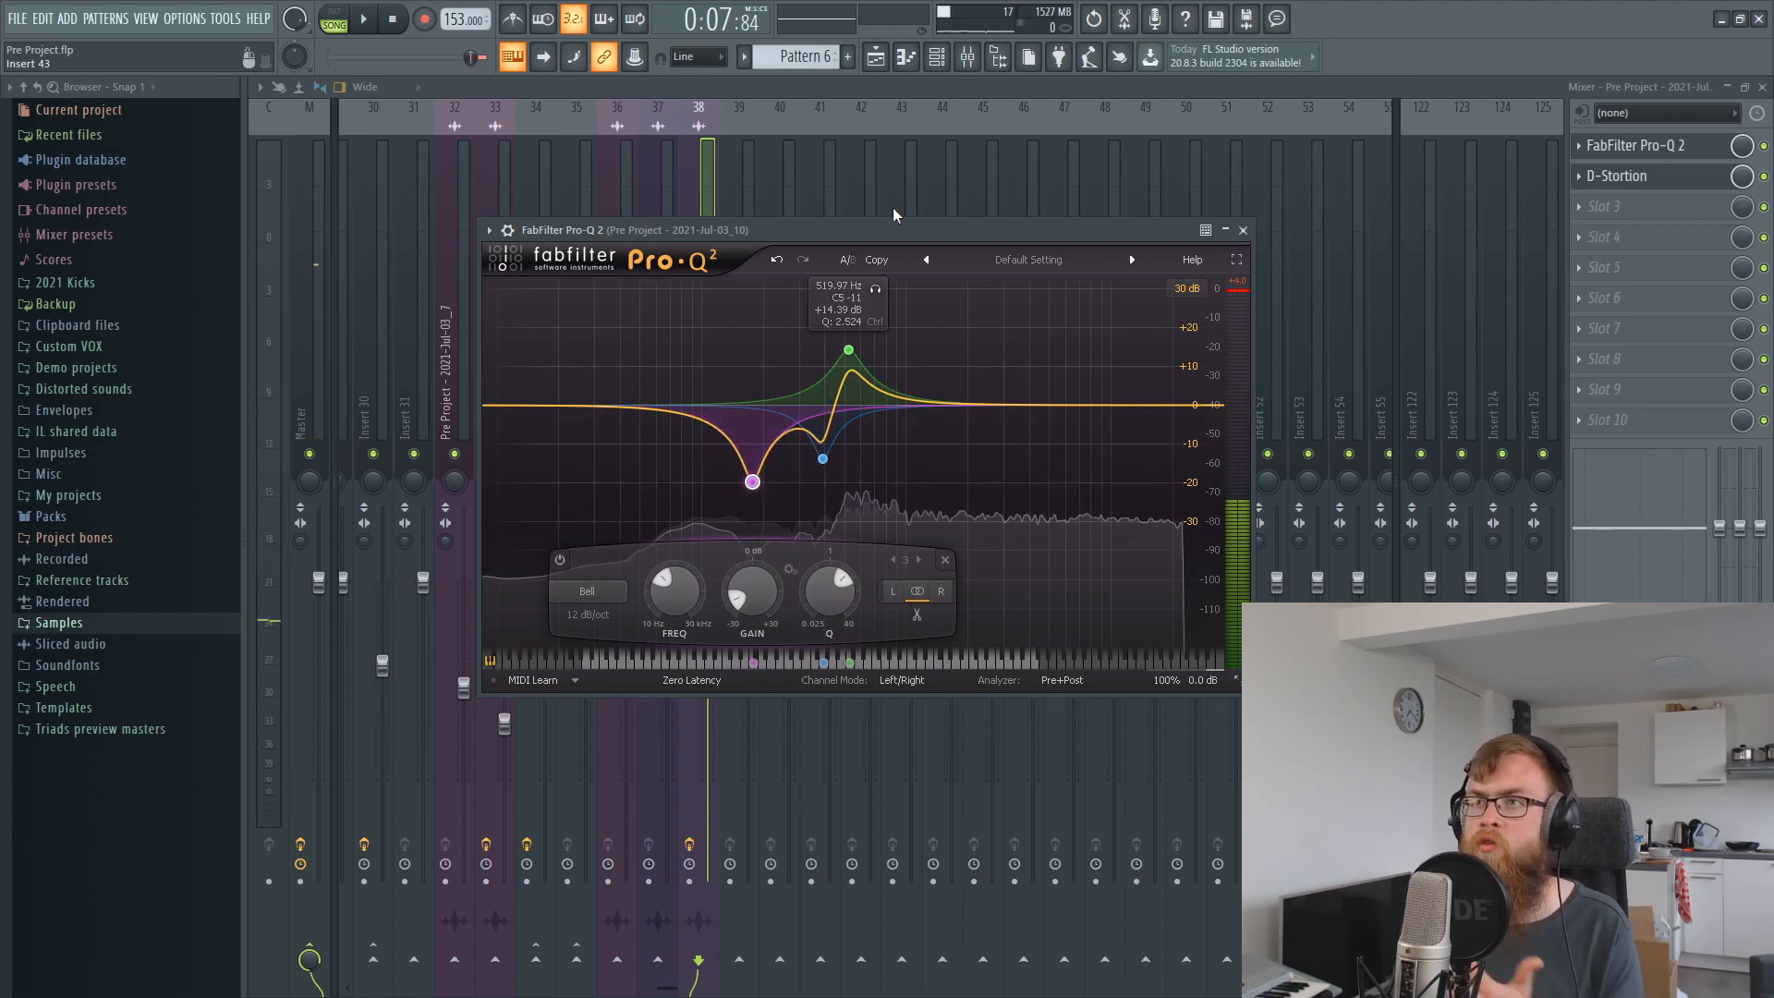
# Open Edison on the Master and clear the previous recording.
pyautogui.click(988, 83)
pyautogui.click(1124, 18)
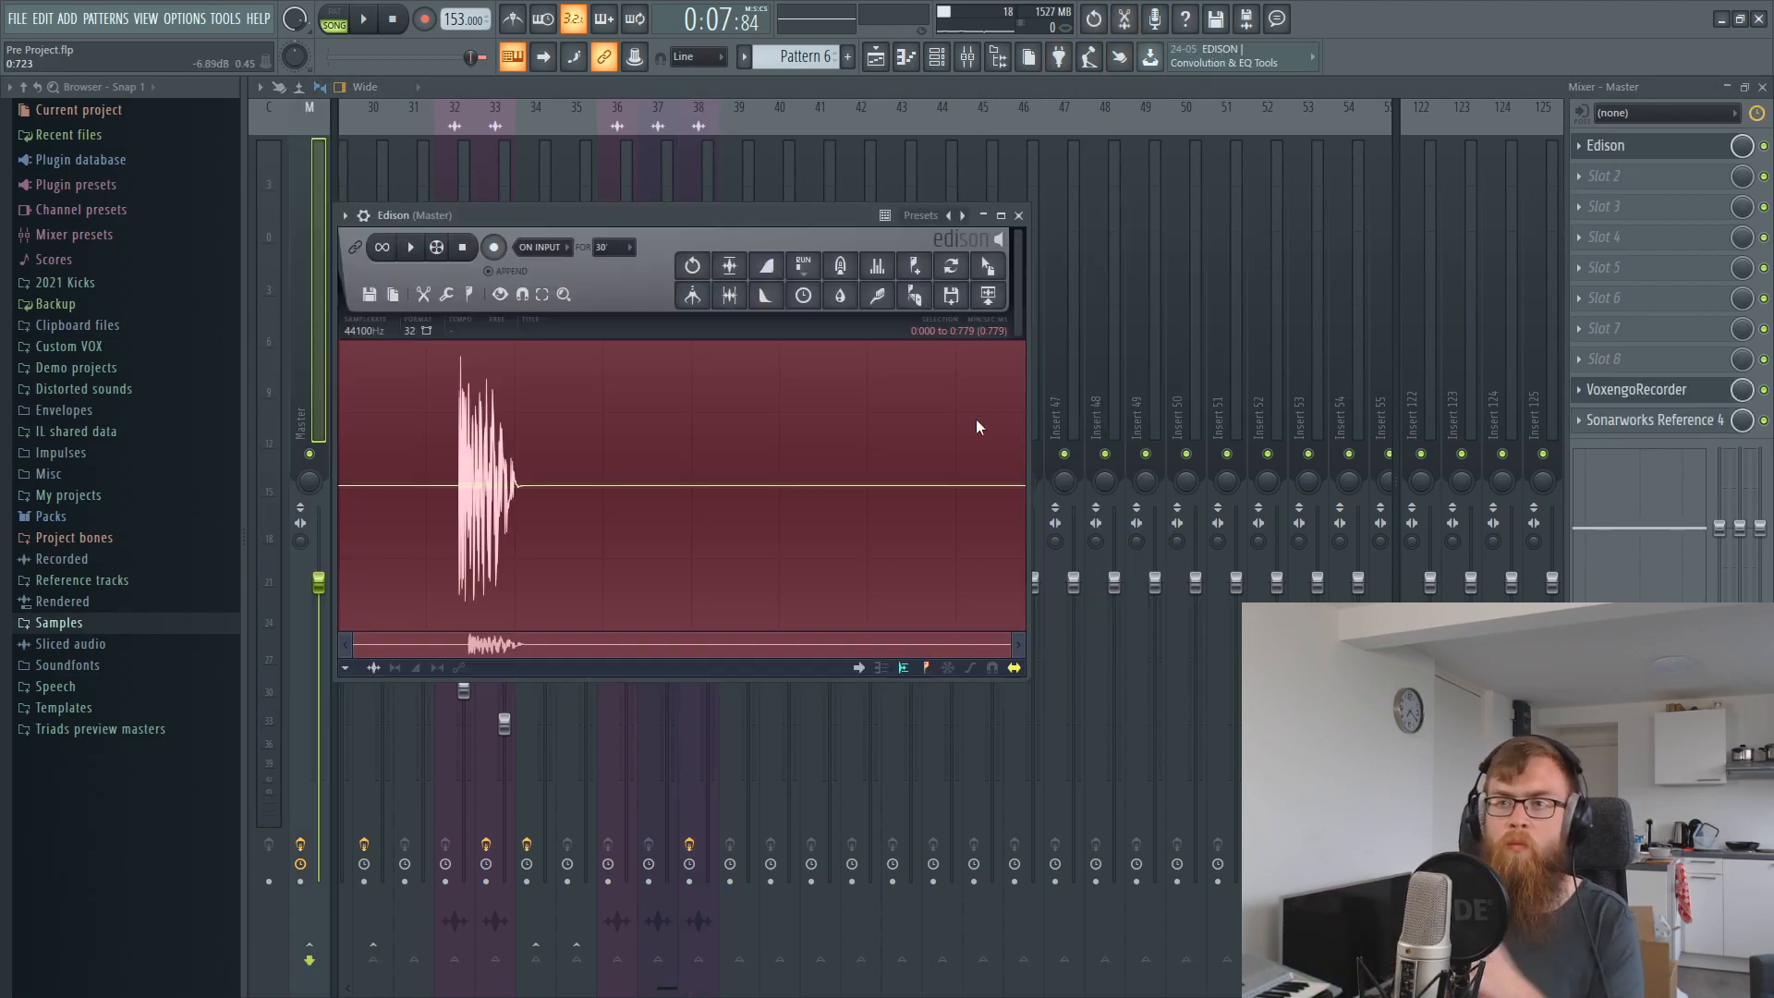
pyautogui.press('Delete')
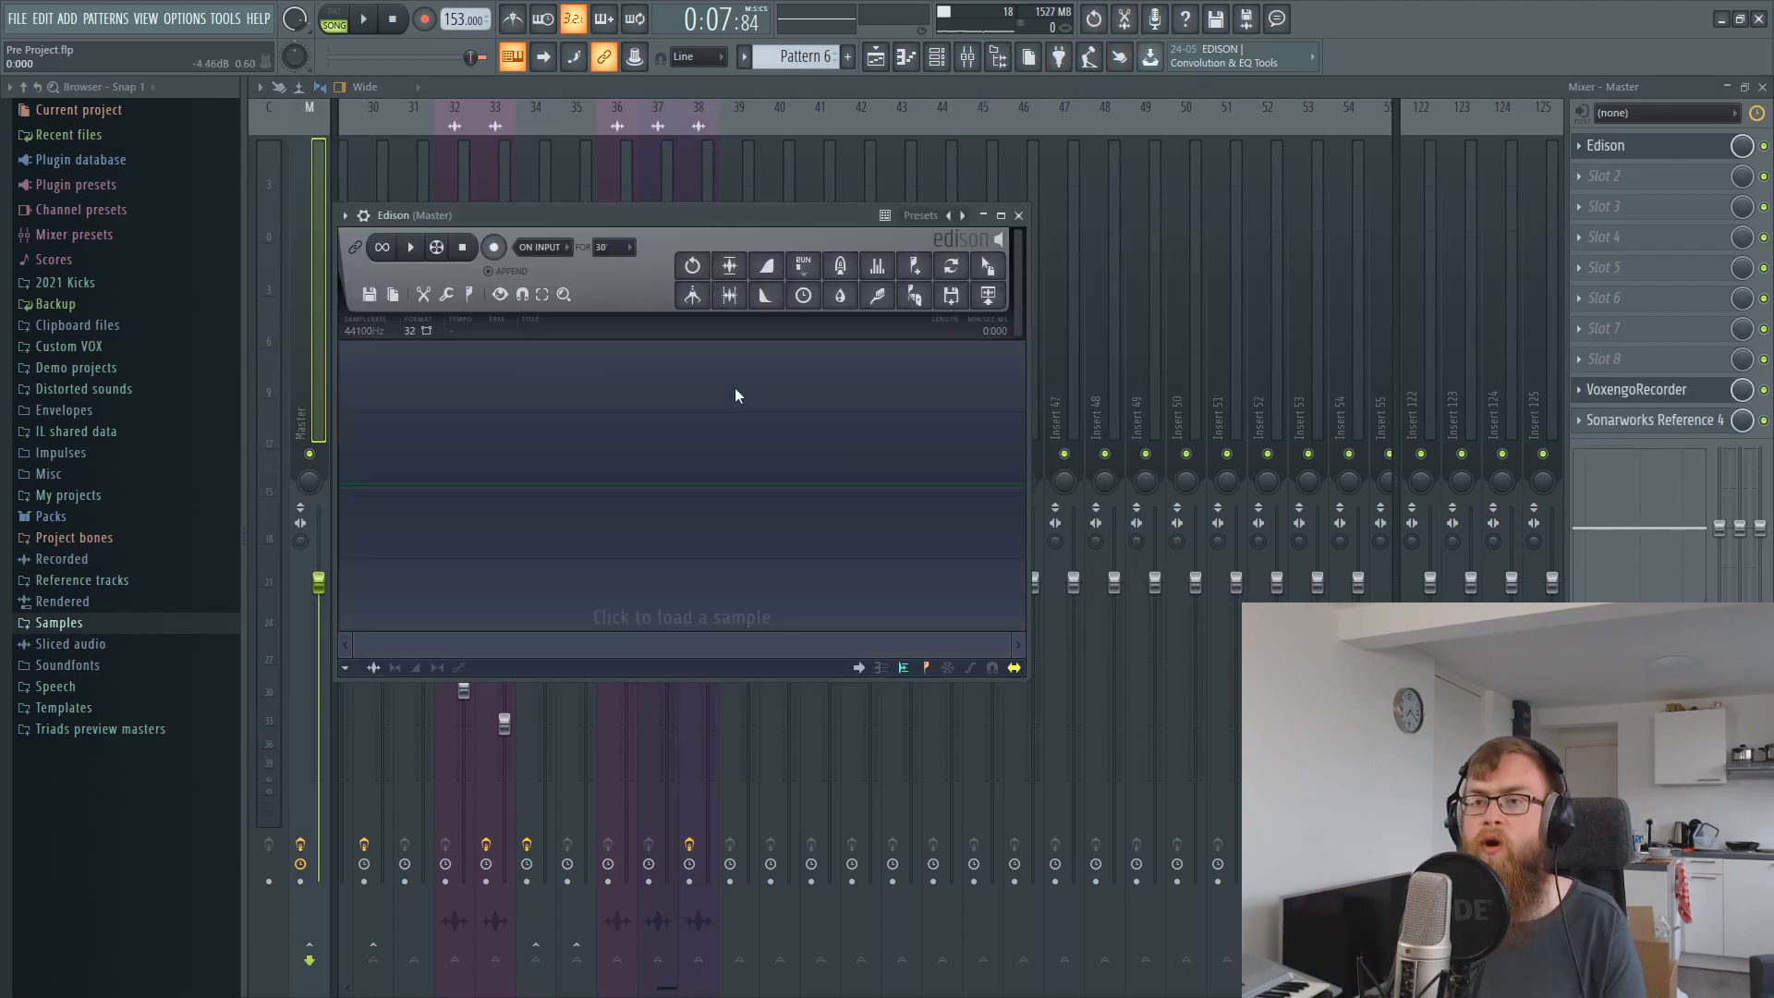
# Change the time-stretching mode of the recorded kick clip on Track 12 in its channel settings.
pyautogui.click(890, 58)
pyautogui.doubleClick(932, 598)
pyautogui.click(916, 441)
pyautogui.click(883, 545)
pyautogui.click(936, 342)
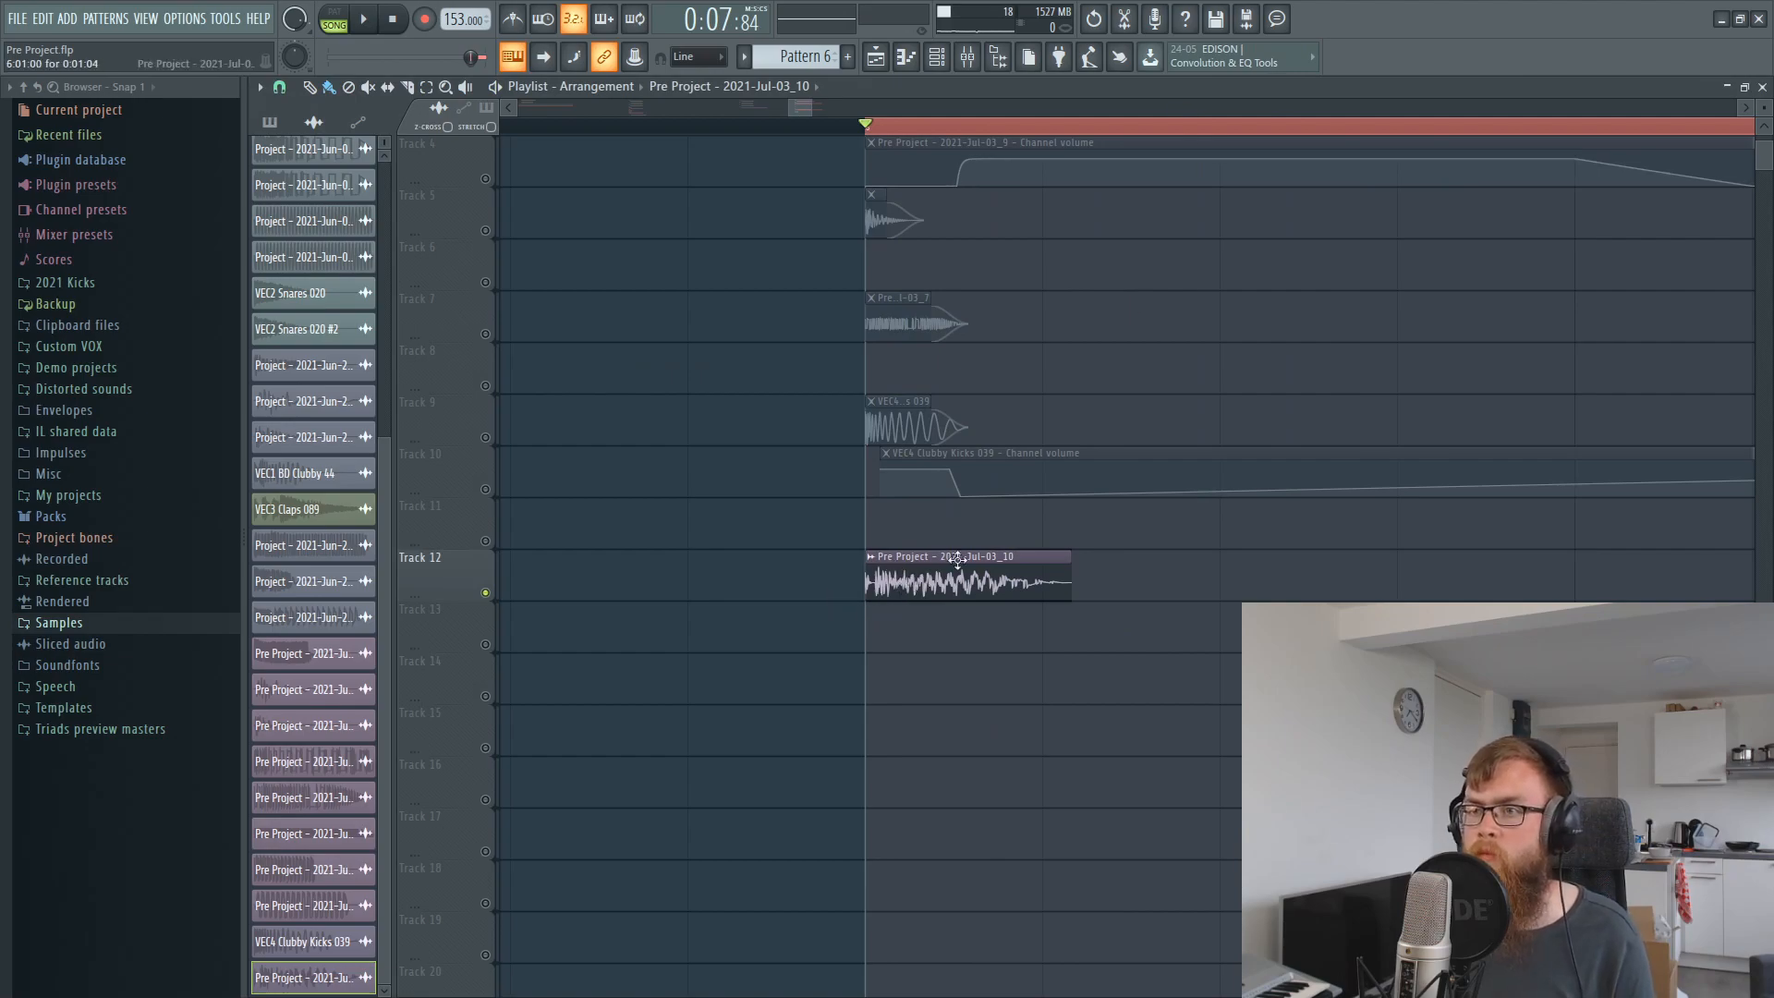
# Reduce the time-stretch multiplier of the recorded kick clip on Track 12 in its channel settings.
pyautogui.doubleClick(930, 574)
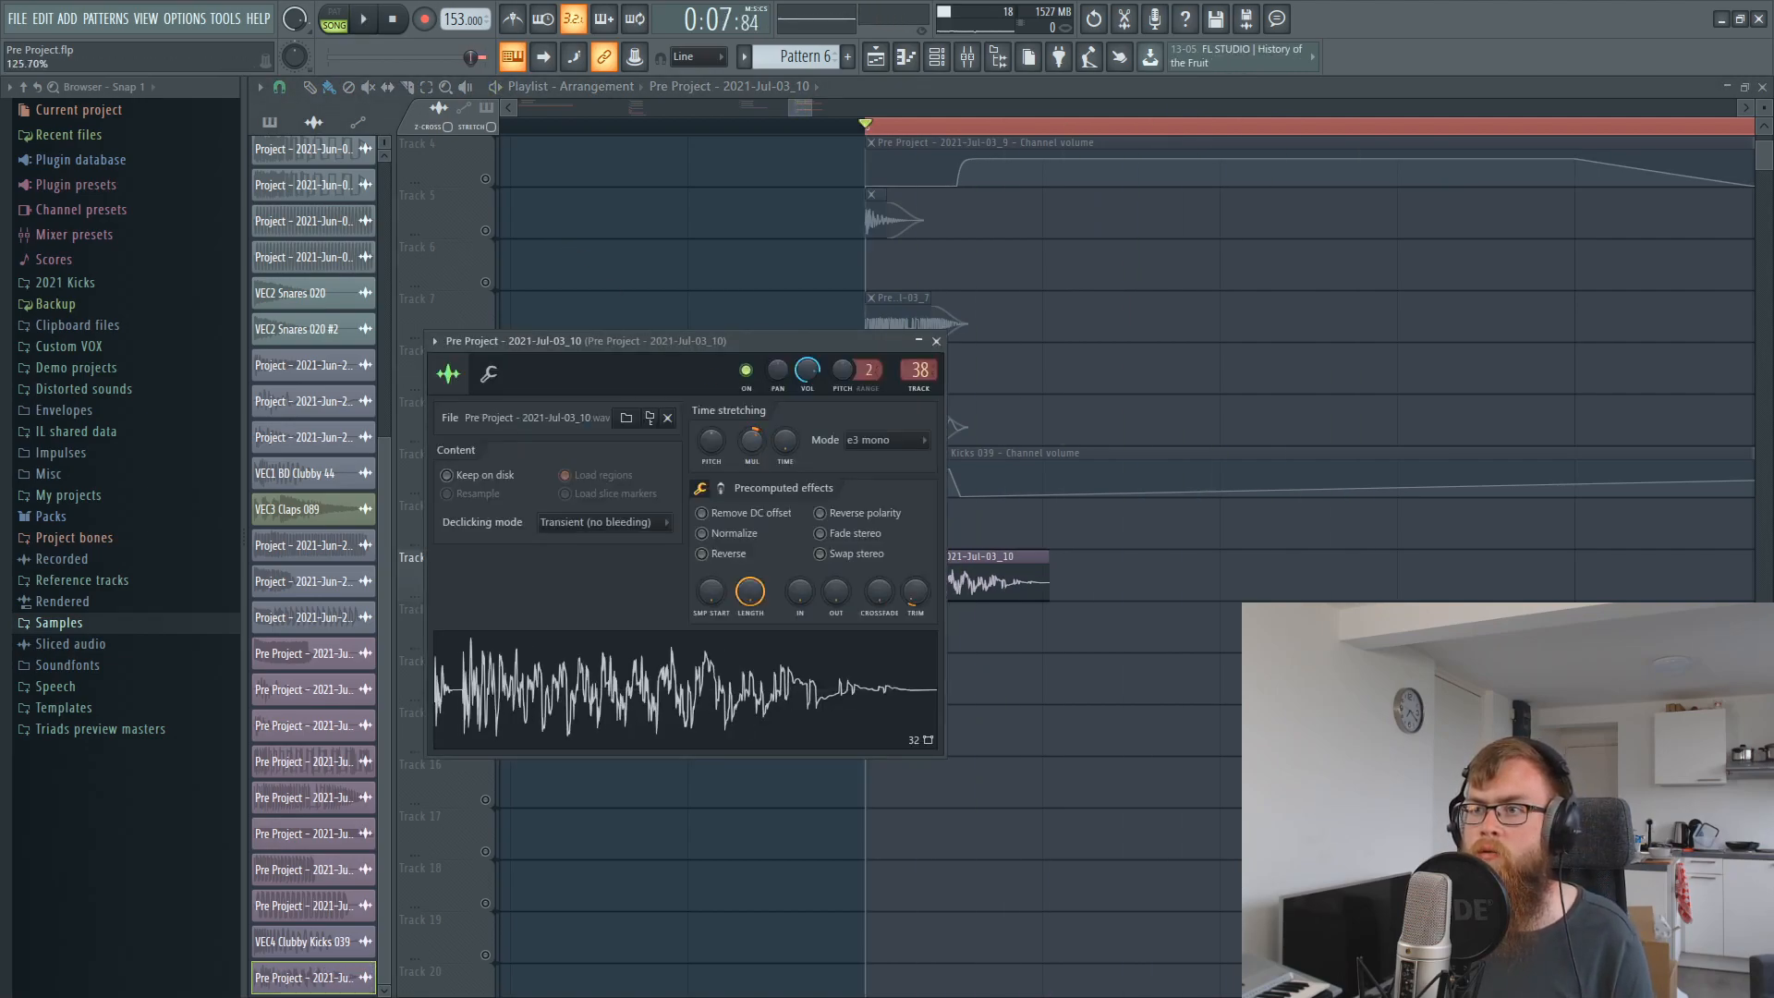
pyautogui.moveTo(752, 443); pyautogui.dragTo(751, 455)
pyautogui.click(936, 342)
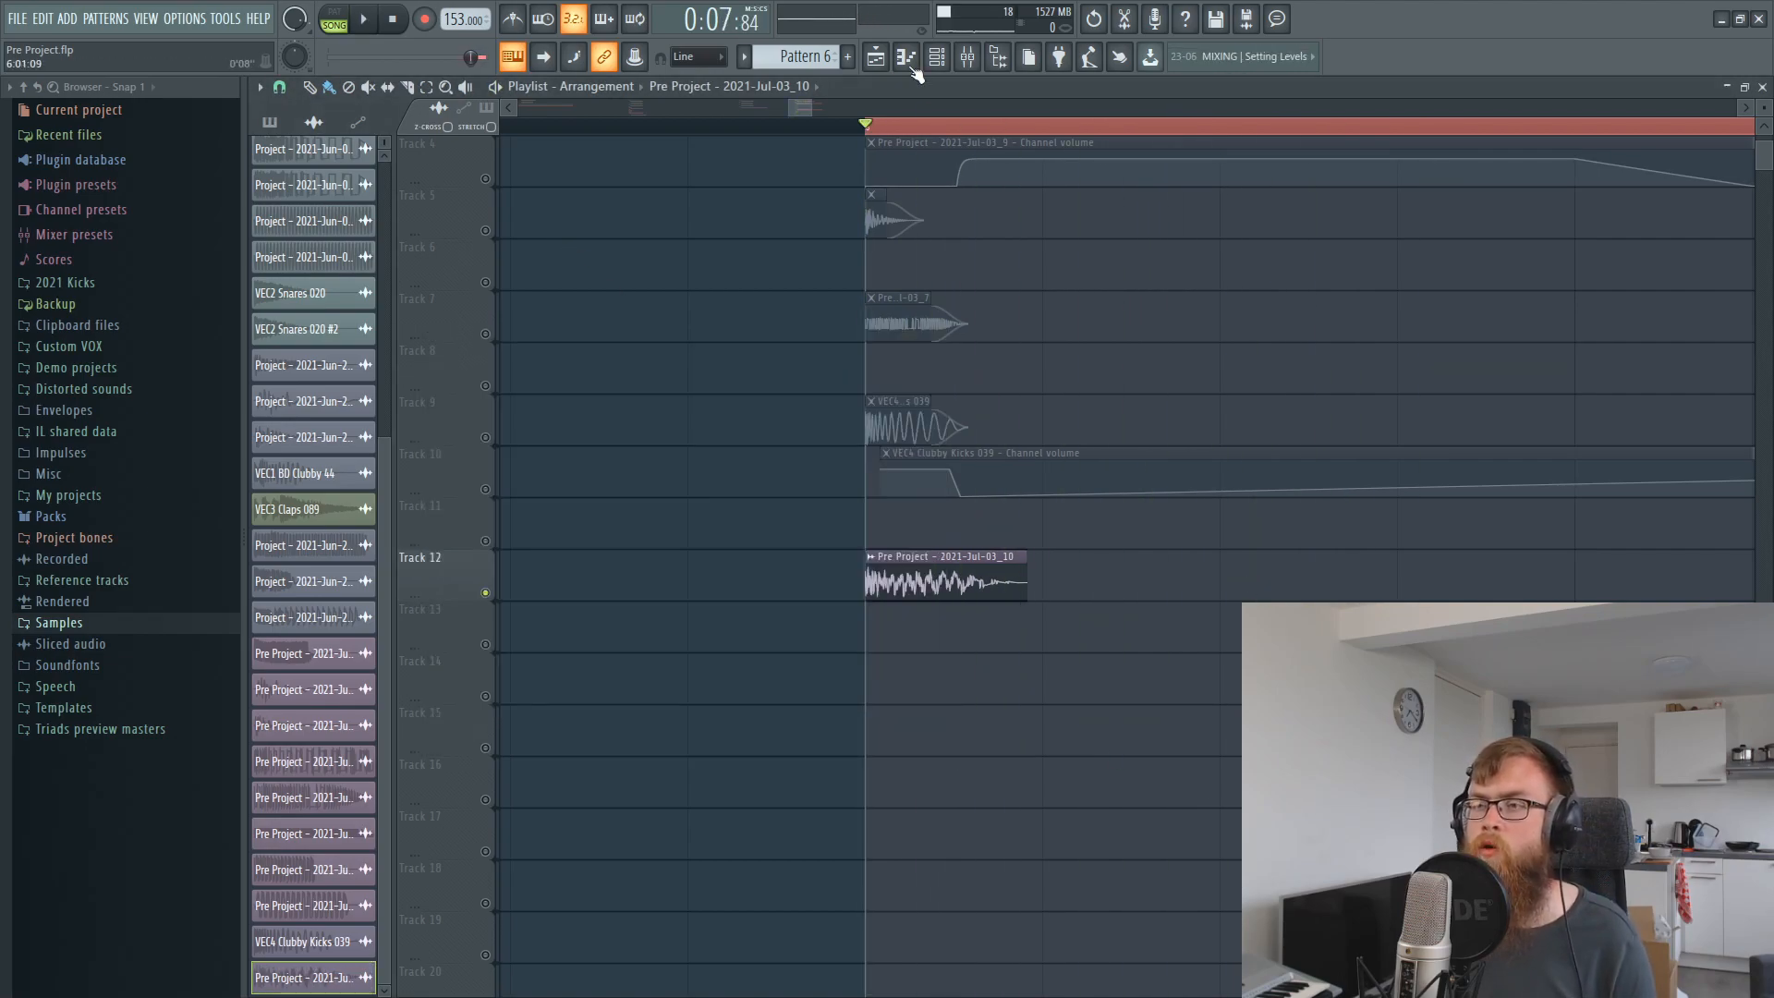
# Resample the stretched kick in Edison onto Track 13 and remove the old clip from Track 12.
pyautogui.click(1155, 22)
pyautogui.click(366, 25)
pyautogui.moveTo(914, 295); pyautogui.dragTo(962, 665)
pyautogui.rightClick(917, 587)
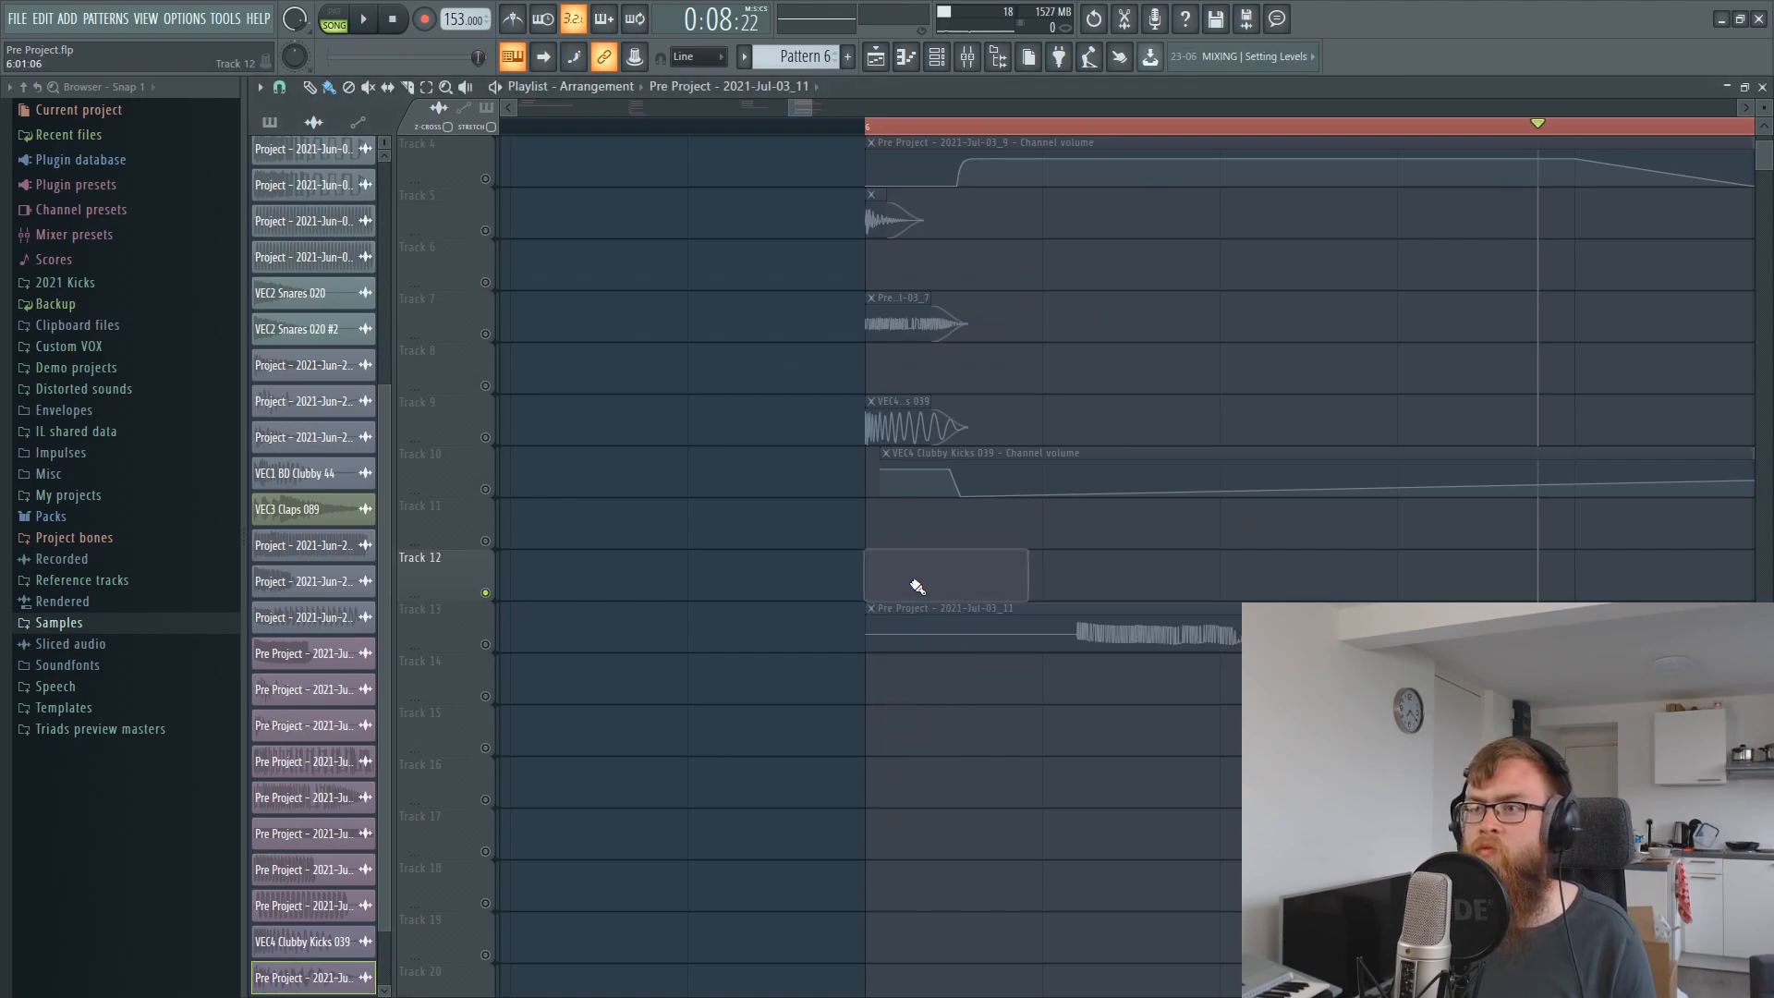
# Trim the leading silence from the new recording and place it on Track 12, aligned with the other kick layers' start.
pyautogui.doubleClick(1026, 621)
pyautogui.moveTo(745, 423); pyautogui.dragTo(744, 403)
pyautogui.moveTo(987, 630); pyautogui.dragTo(976, 247)
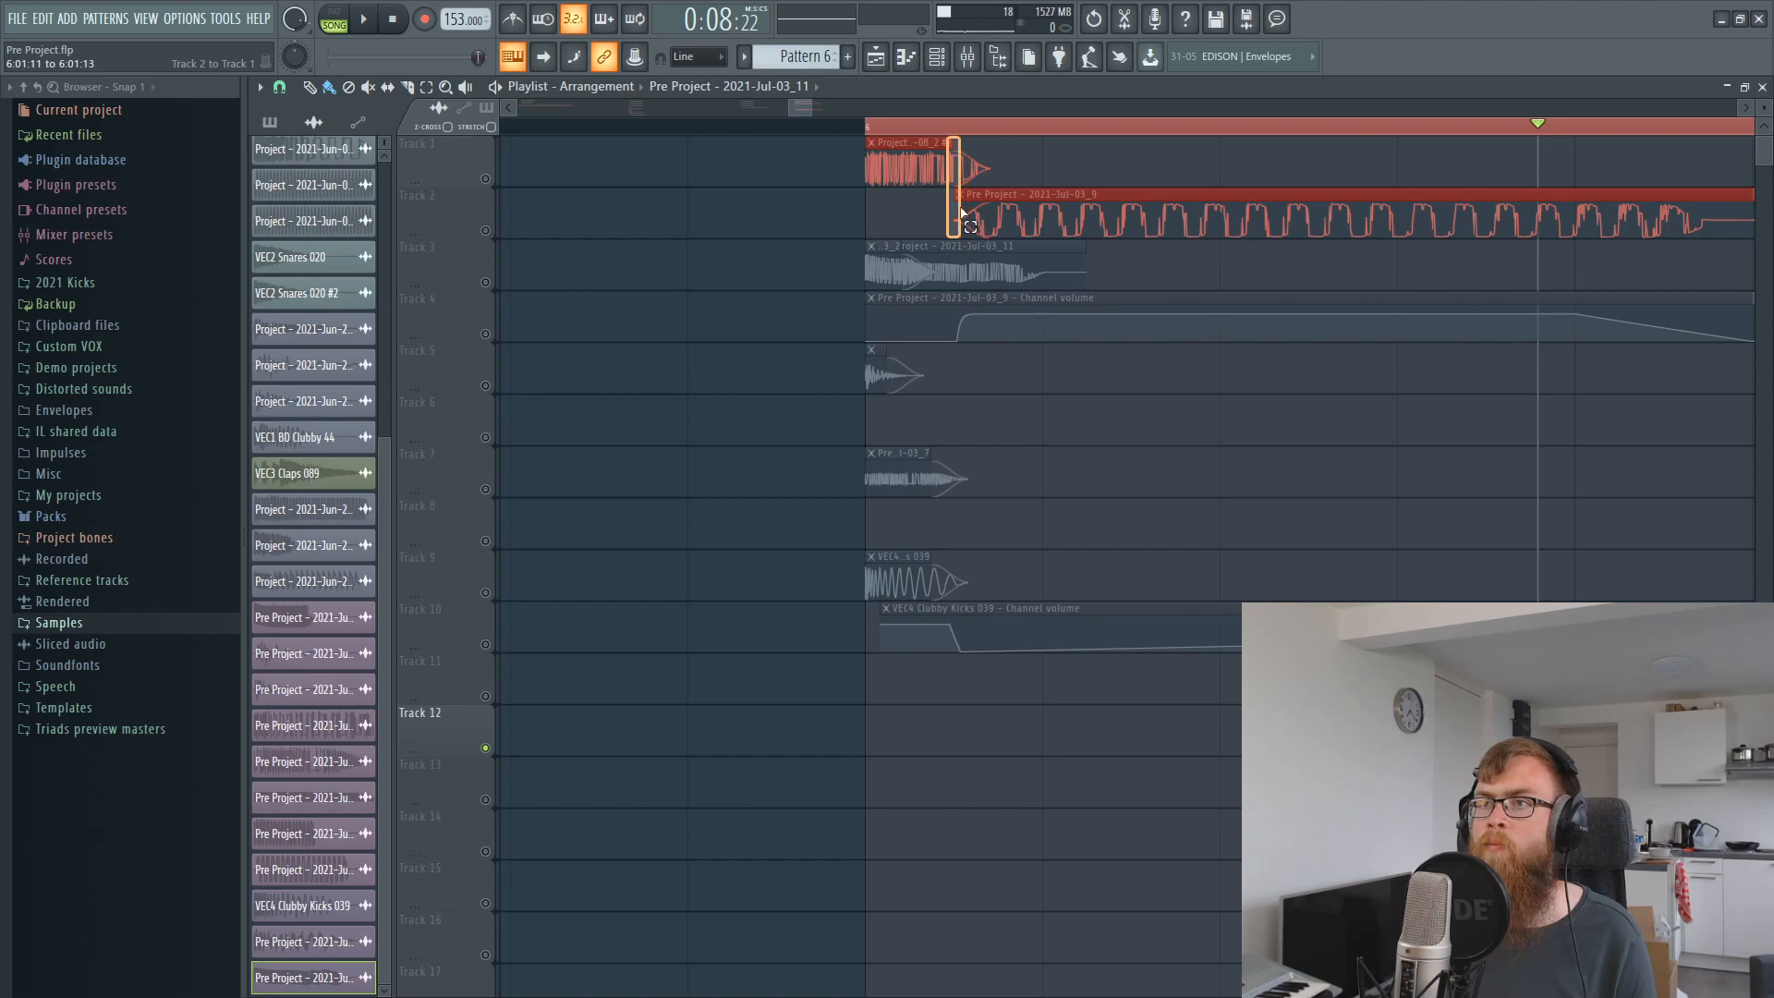
pyautogui.moveTo(959, 256); pyautogui.dragTo(918, 727)
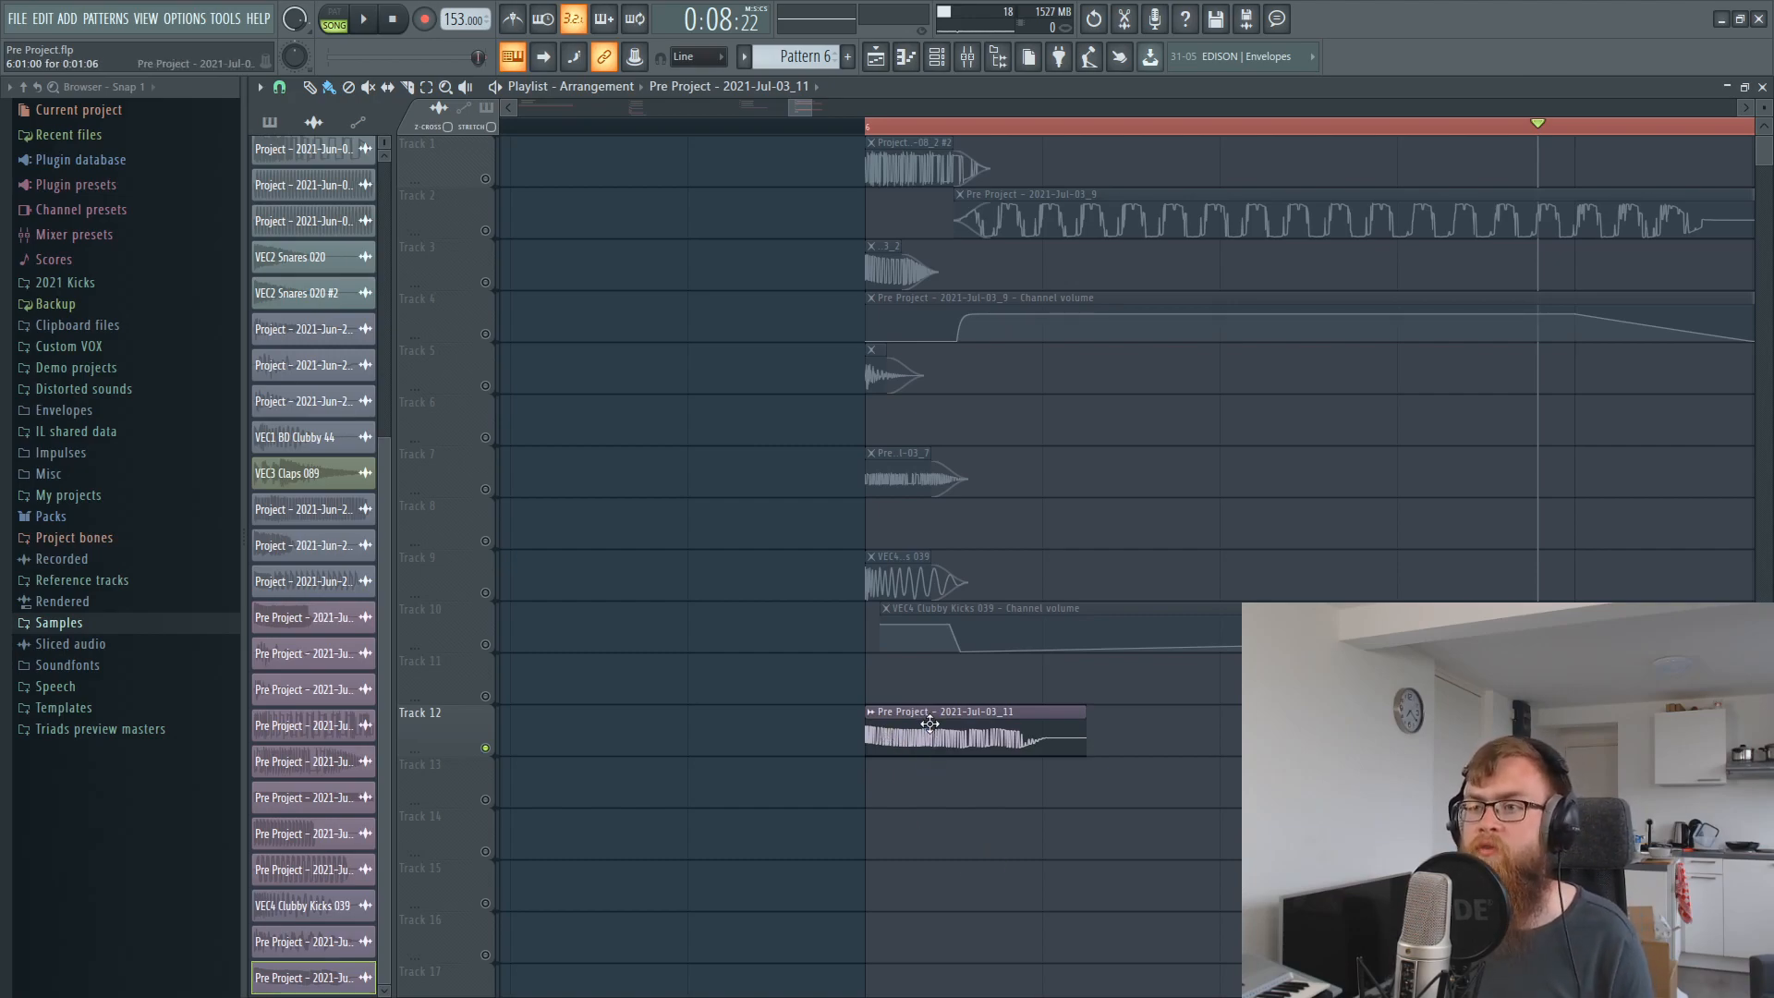
# Route the new recording on Track 12 to mixer track 39 and lower its volume to about -12 dB.
pyautogui.doubleClick(929, 726)
pyautogui.doubleClick(750, 202)
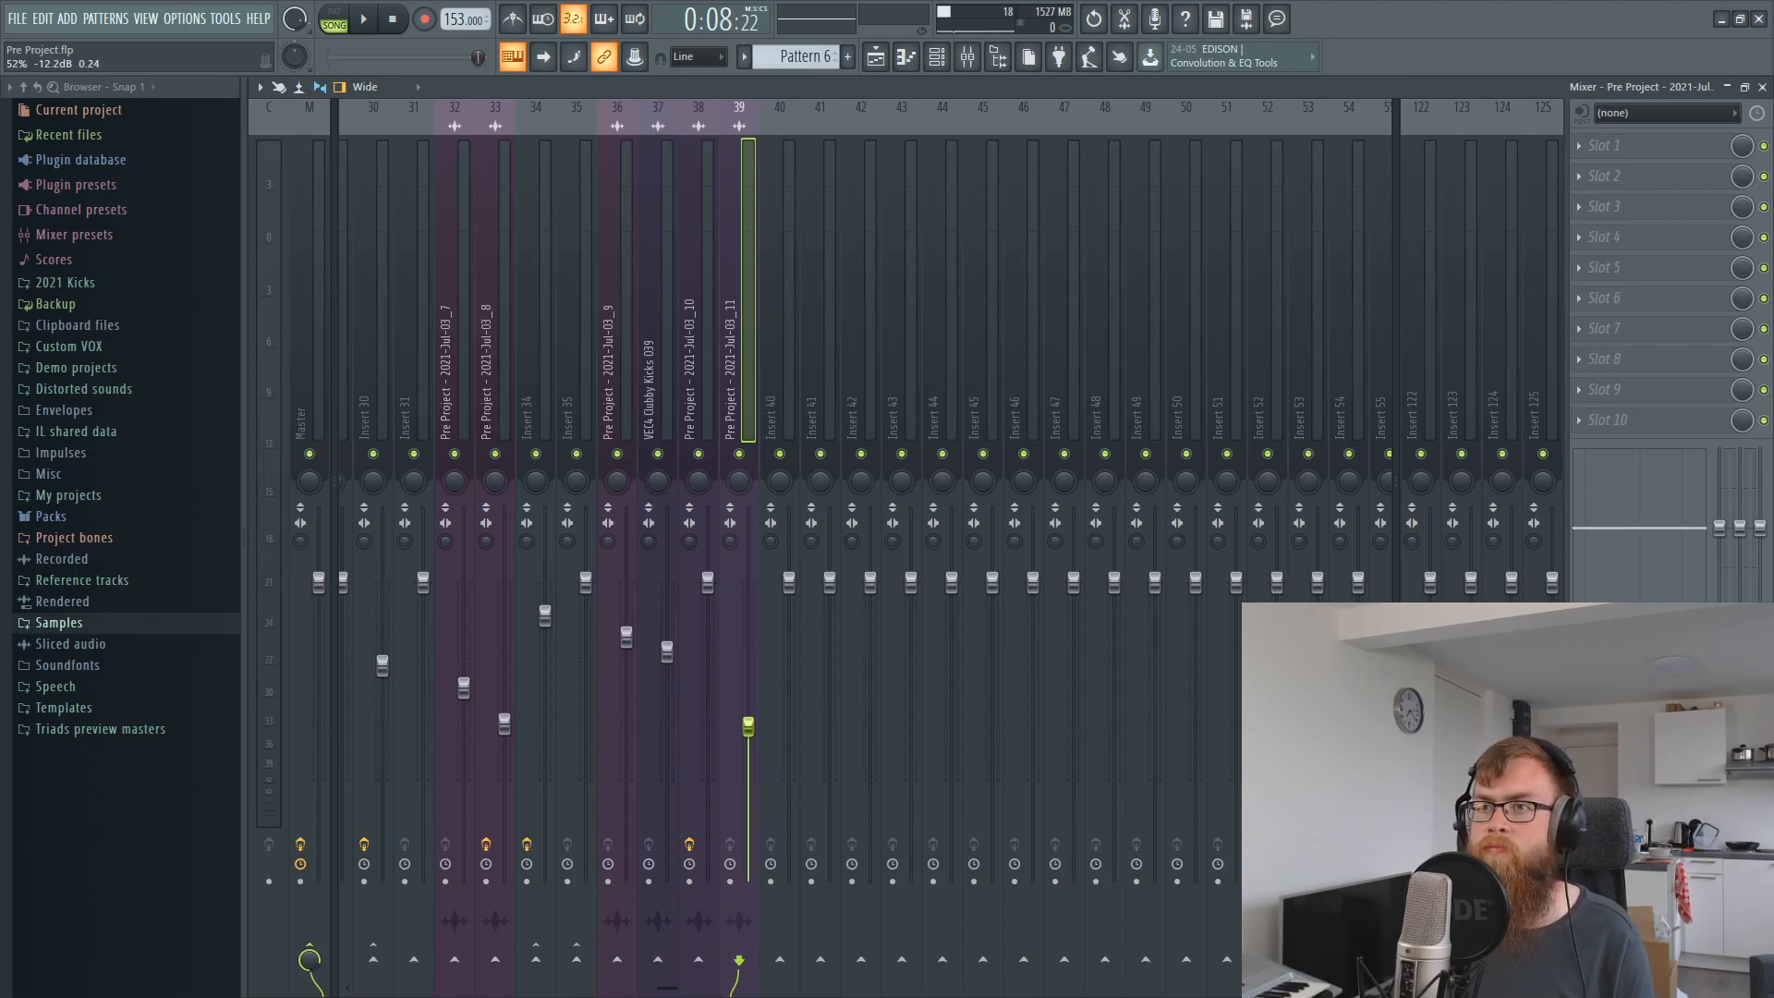
# Add FabFilter Pro-Q 2 to mixer track 39 with a 24 dB/oct low cut around 167 Hz and audition it.
pyautogui.click(1617, 162)
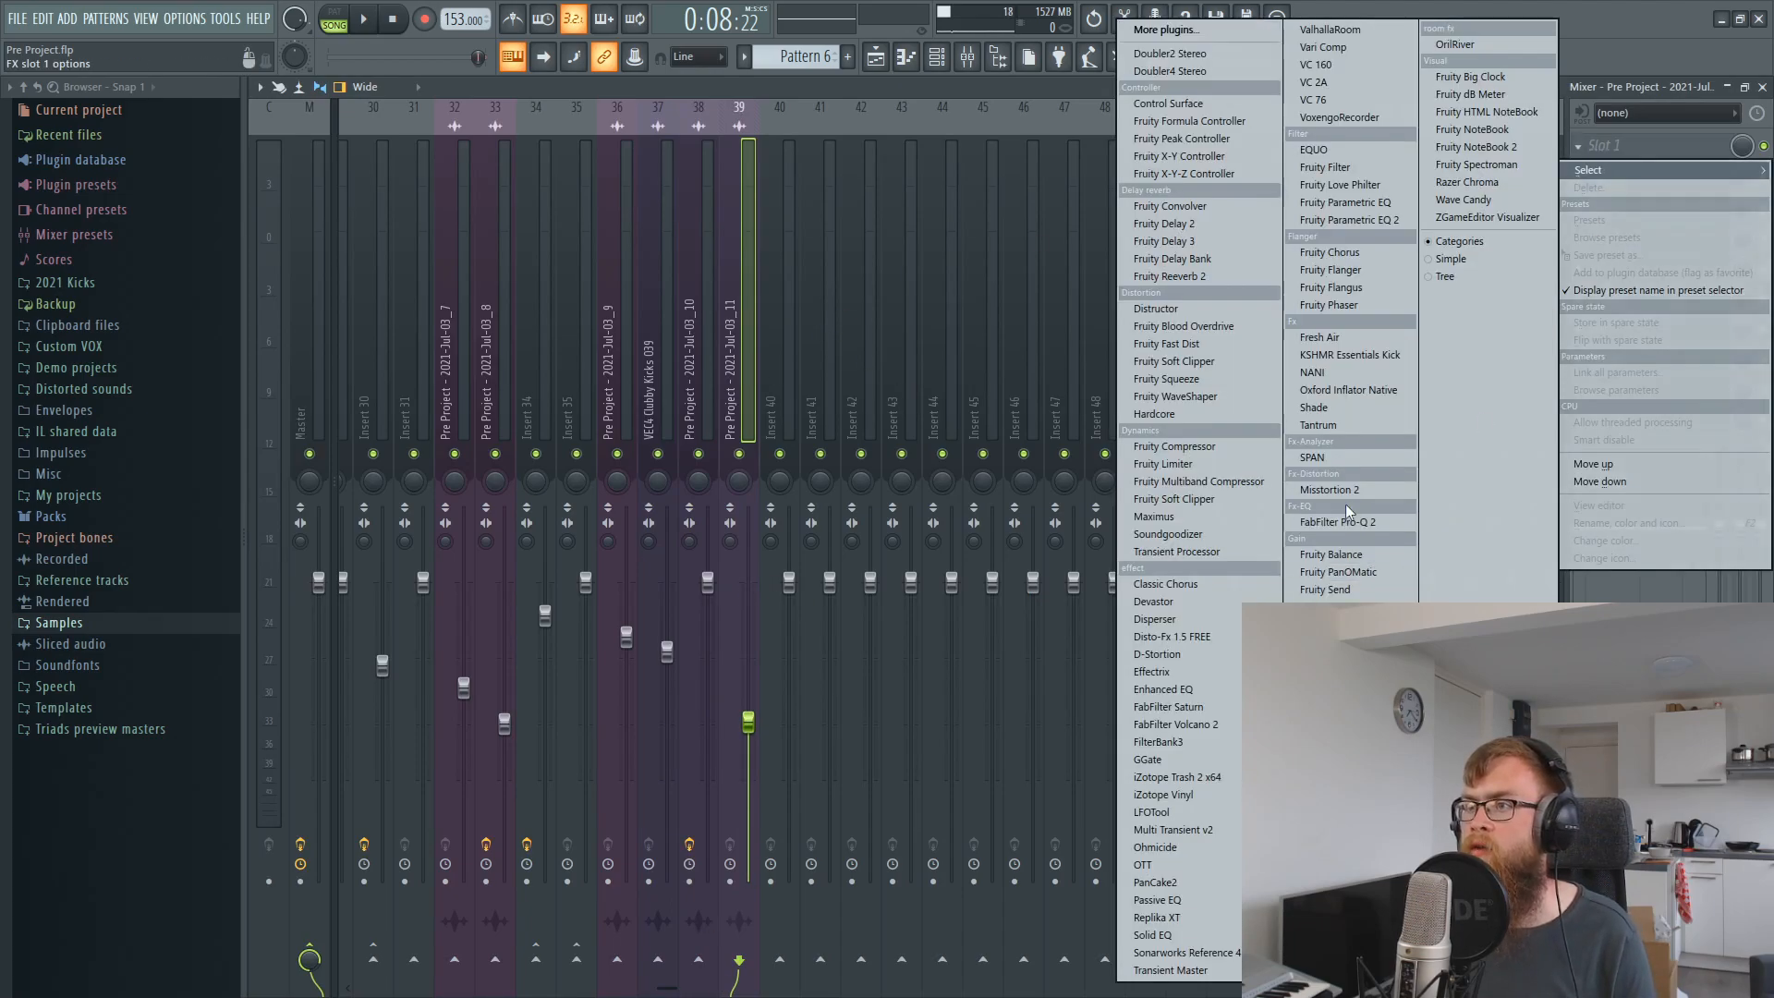
pyautogui.click(1340, 519)
pyautogui.doubleClick(525, 348)
pyautogui.click(359, 533)
pyautogui.click(365, 602)
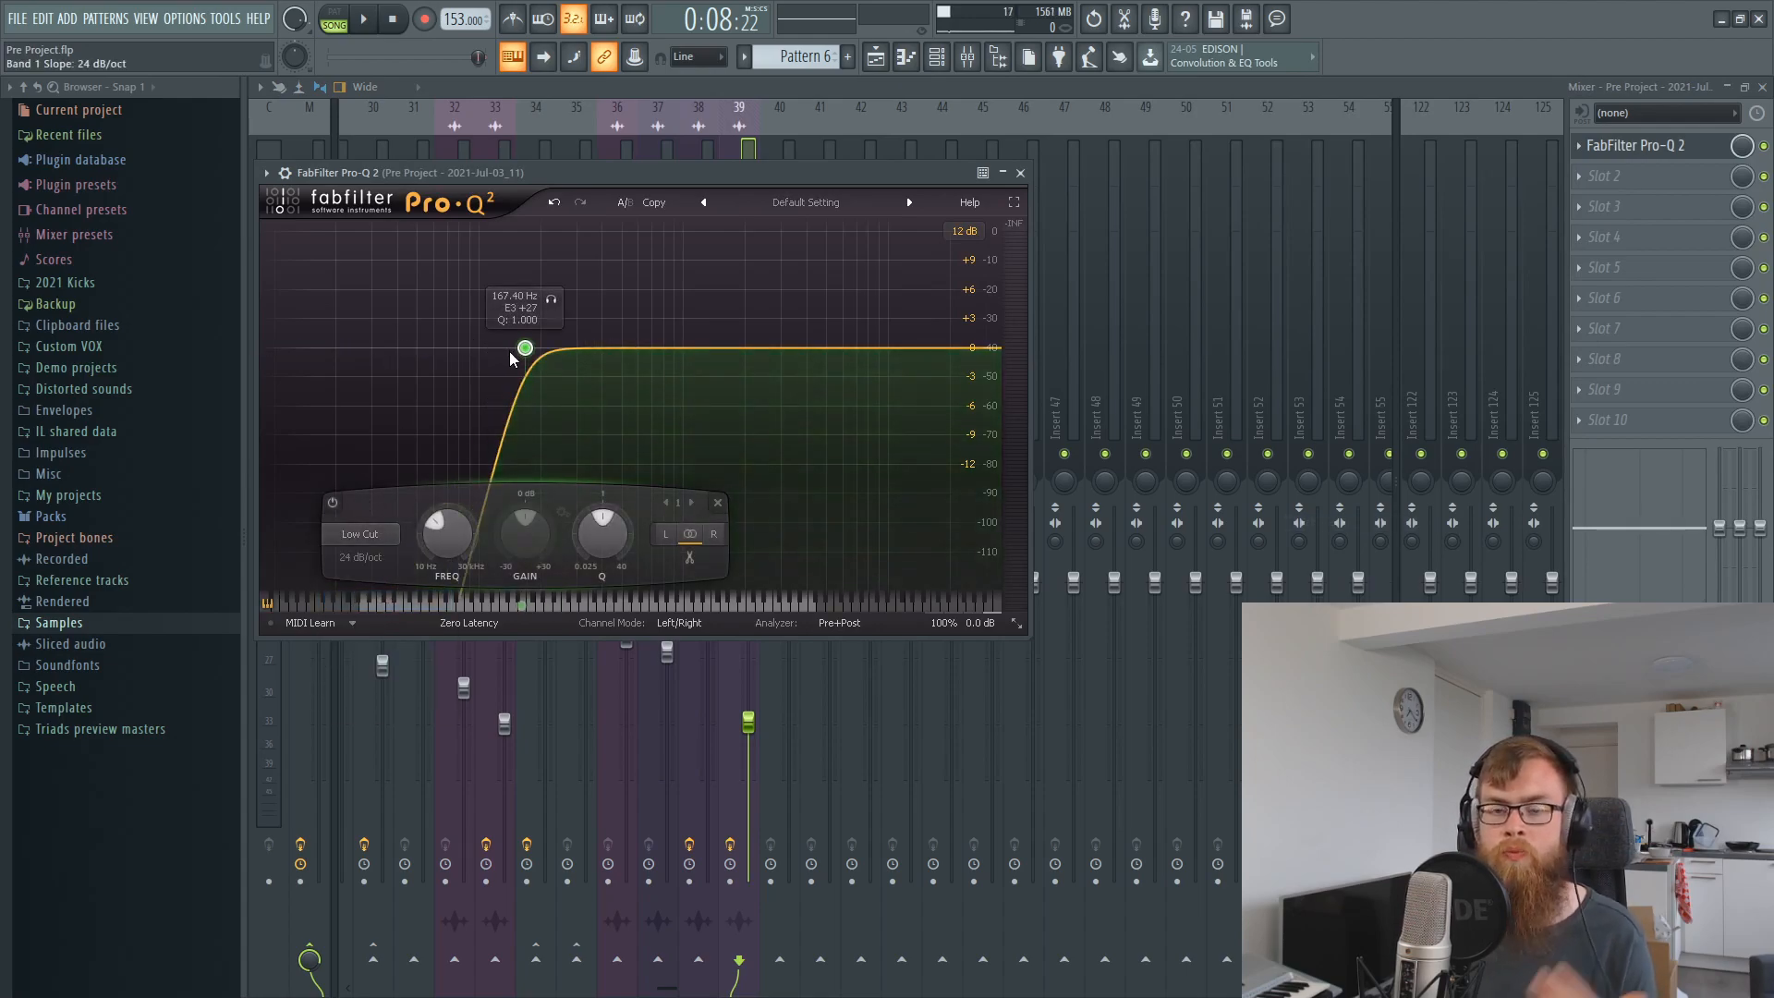
pyautogui.moveTo(521, 352); pyautogui.dragTo(531, 369)
pyautogui.press('space')
pyautogui.press('space')
# Return to the playlist with all tracks enabled and play the full kick with the new layer.
pyautogui.click(885, 61)
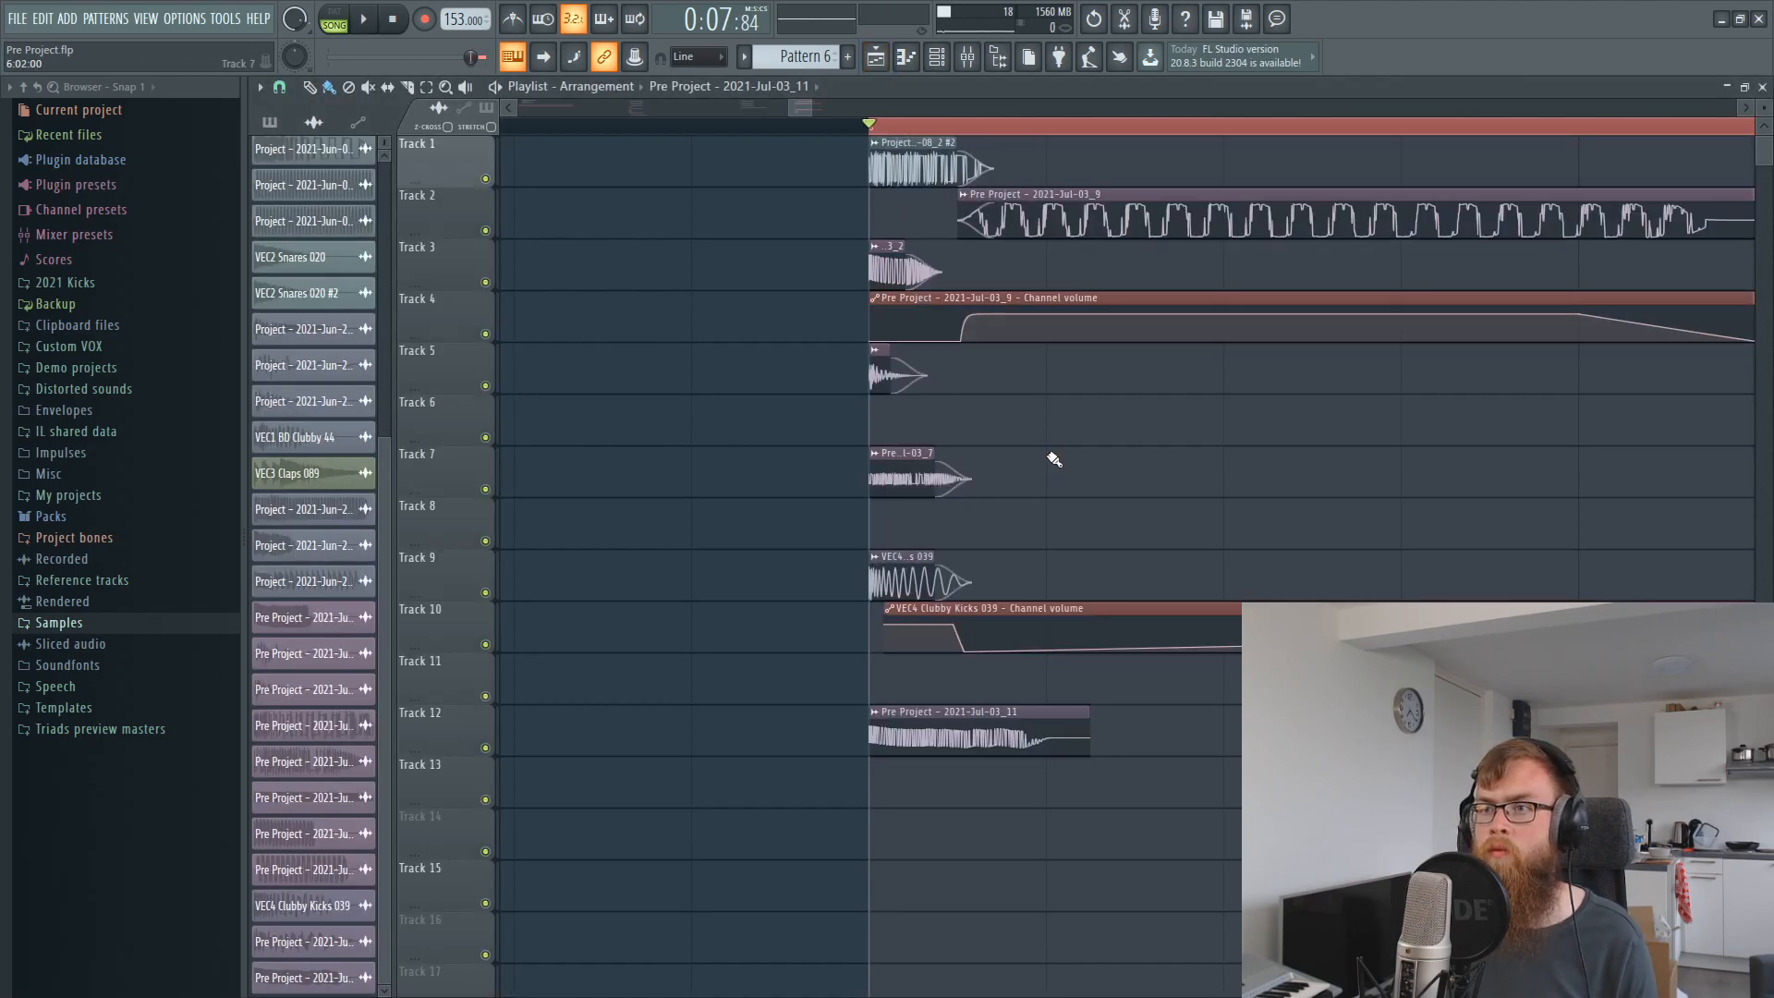
pyautogui.scroll(-3, 1066, 552)
pyautogui.press('space')
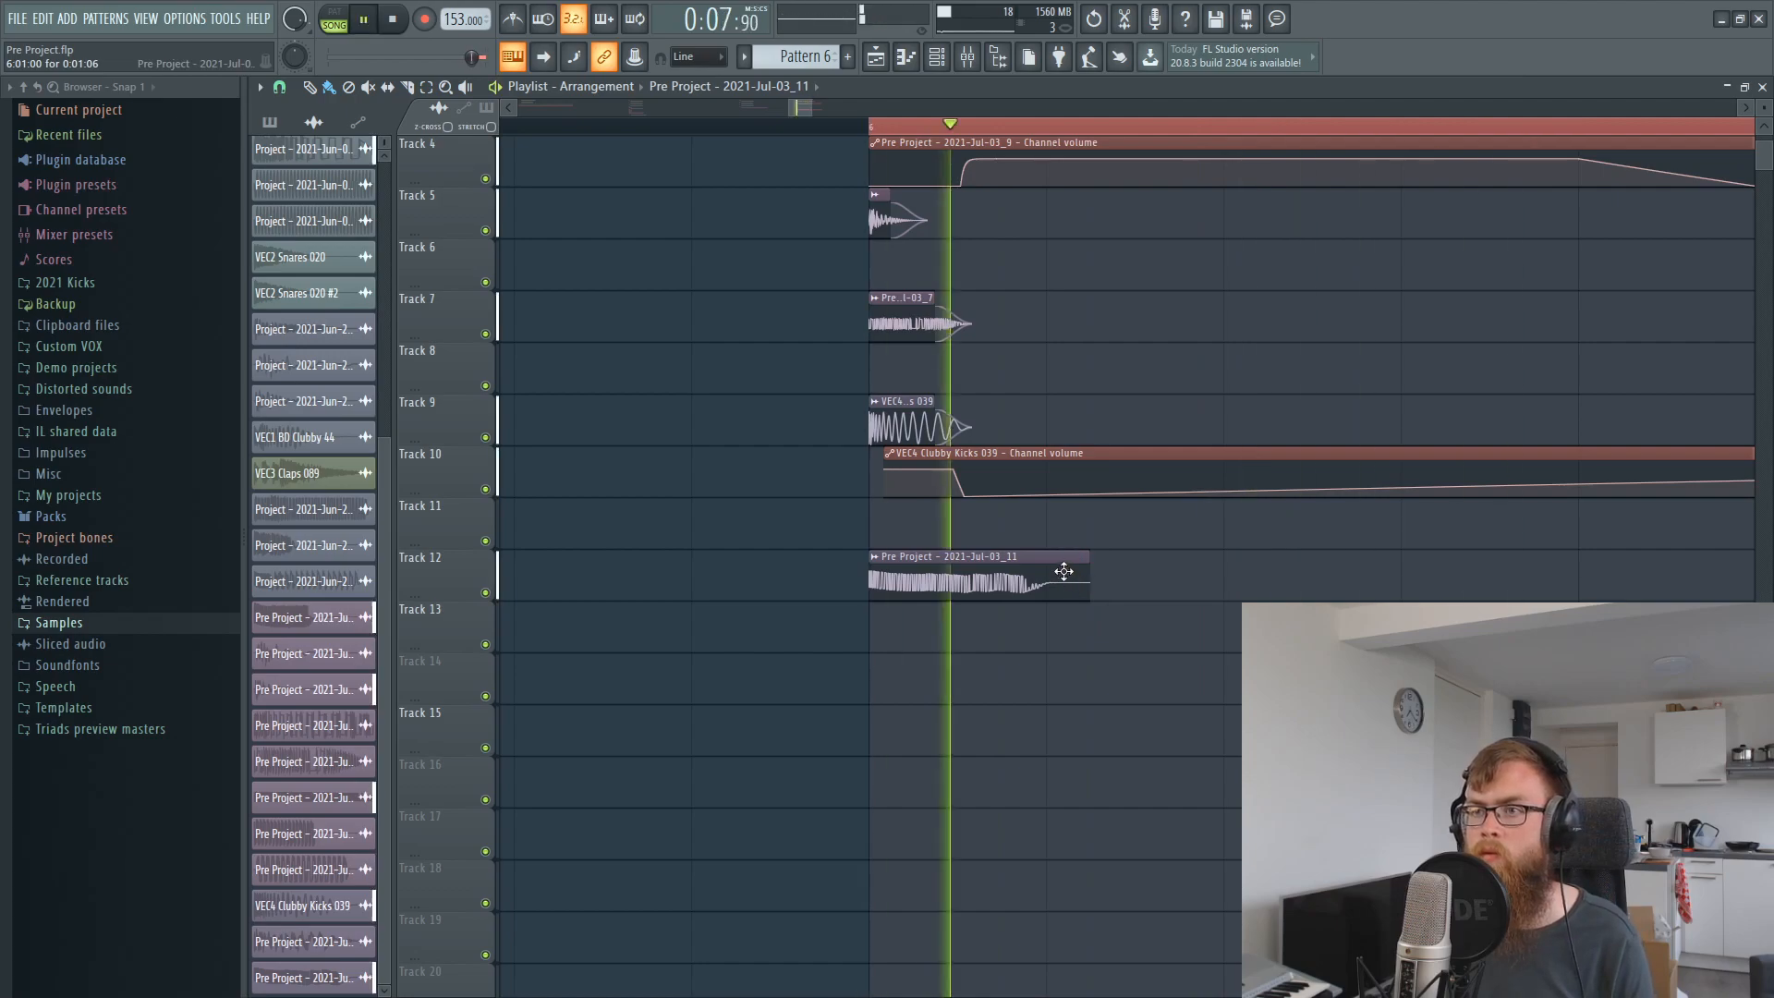
# Lower mixer track 39's volume against the playing kick, muting and unmuting it to compare.
pyautogui.click(967, 56)
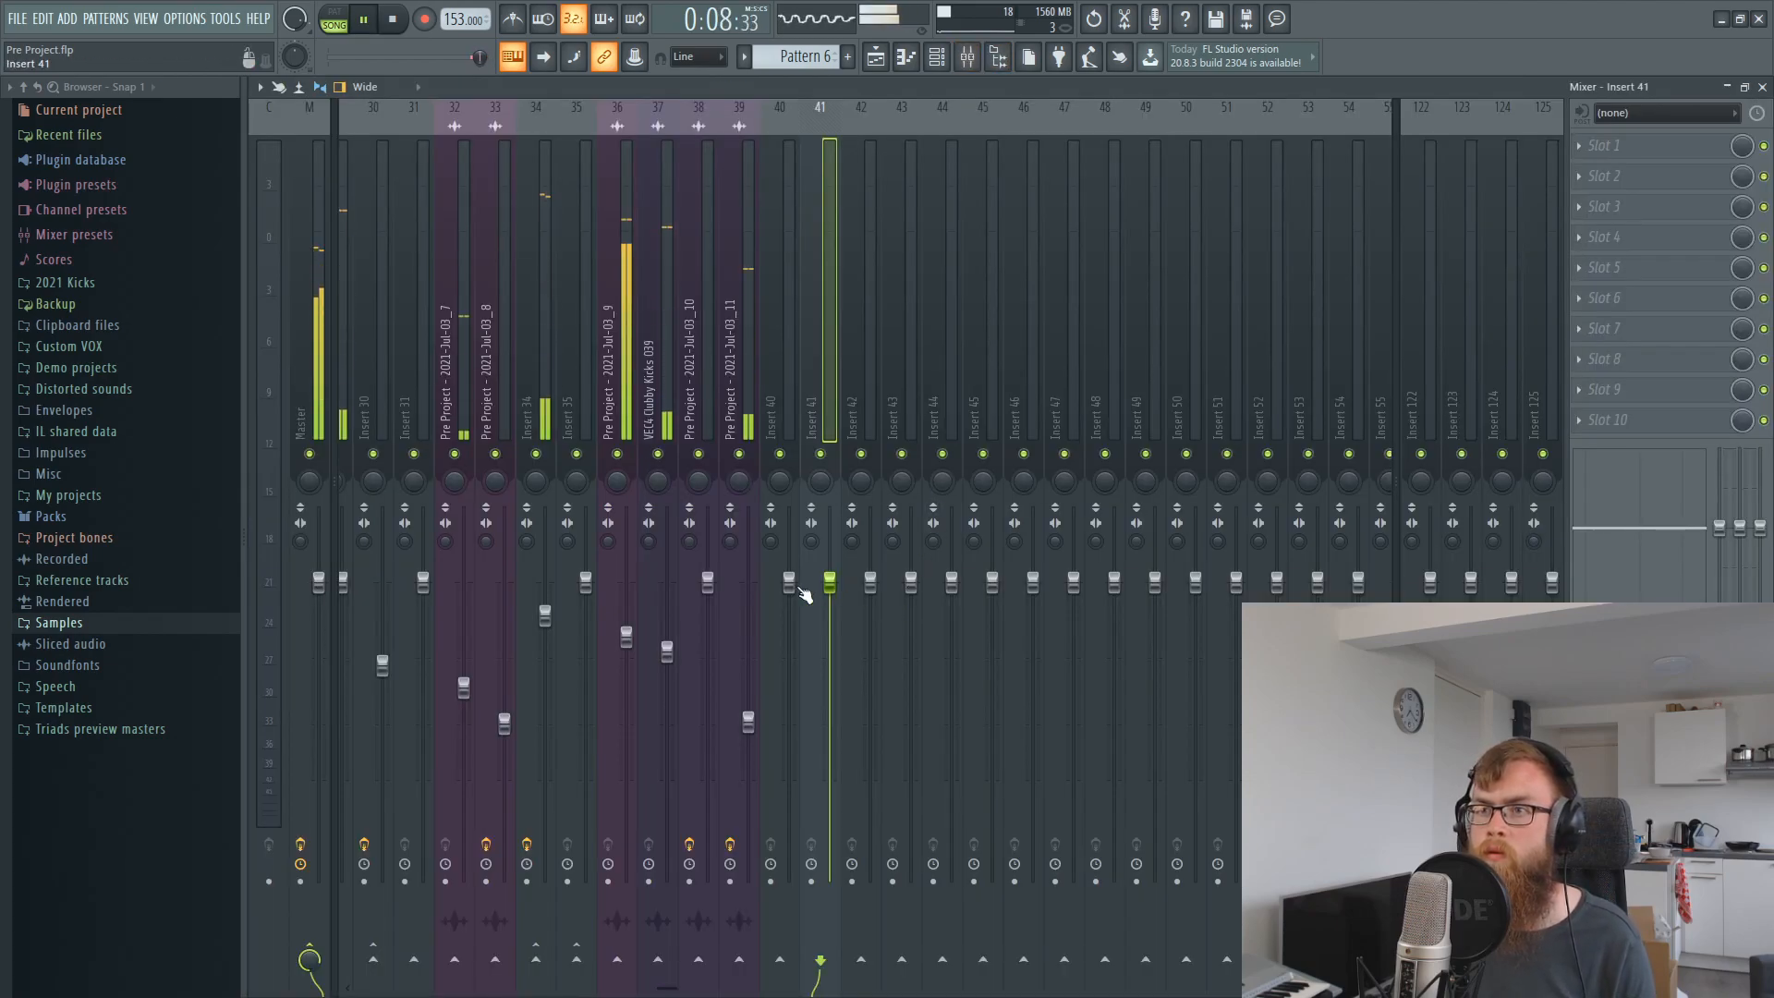
pyautogui.click(747, 716)
pyautogui.moveTo(747, 703)
pyautogui.mouseDown()
pyautogui.moveTo(748, 673)
pyautogui.moveTo(748, 731)
pyautogui.mouseUp()
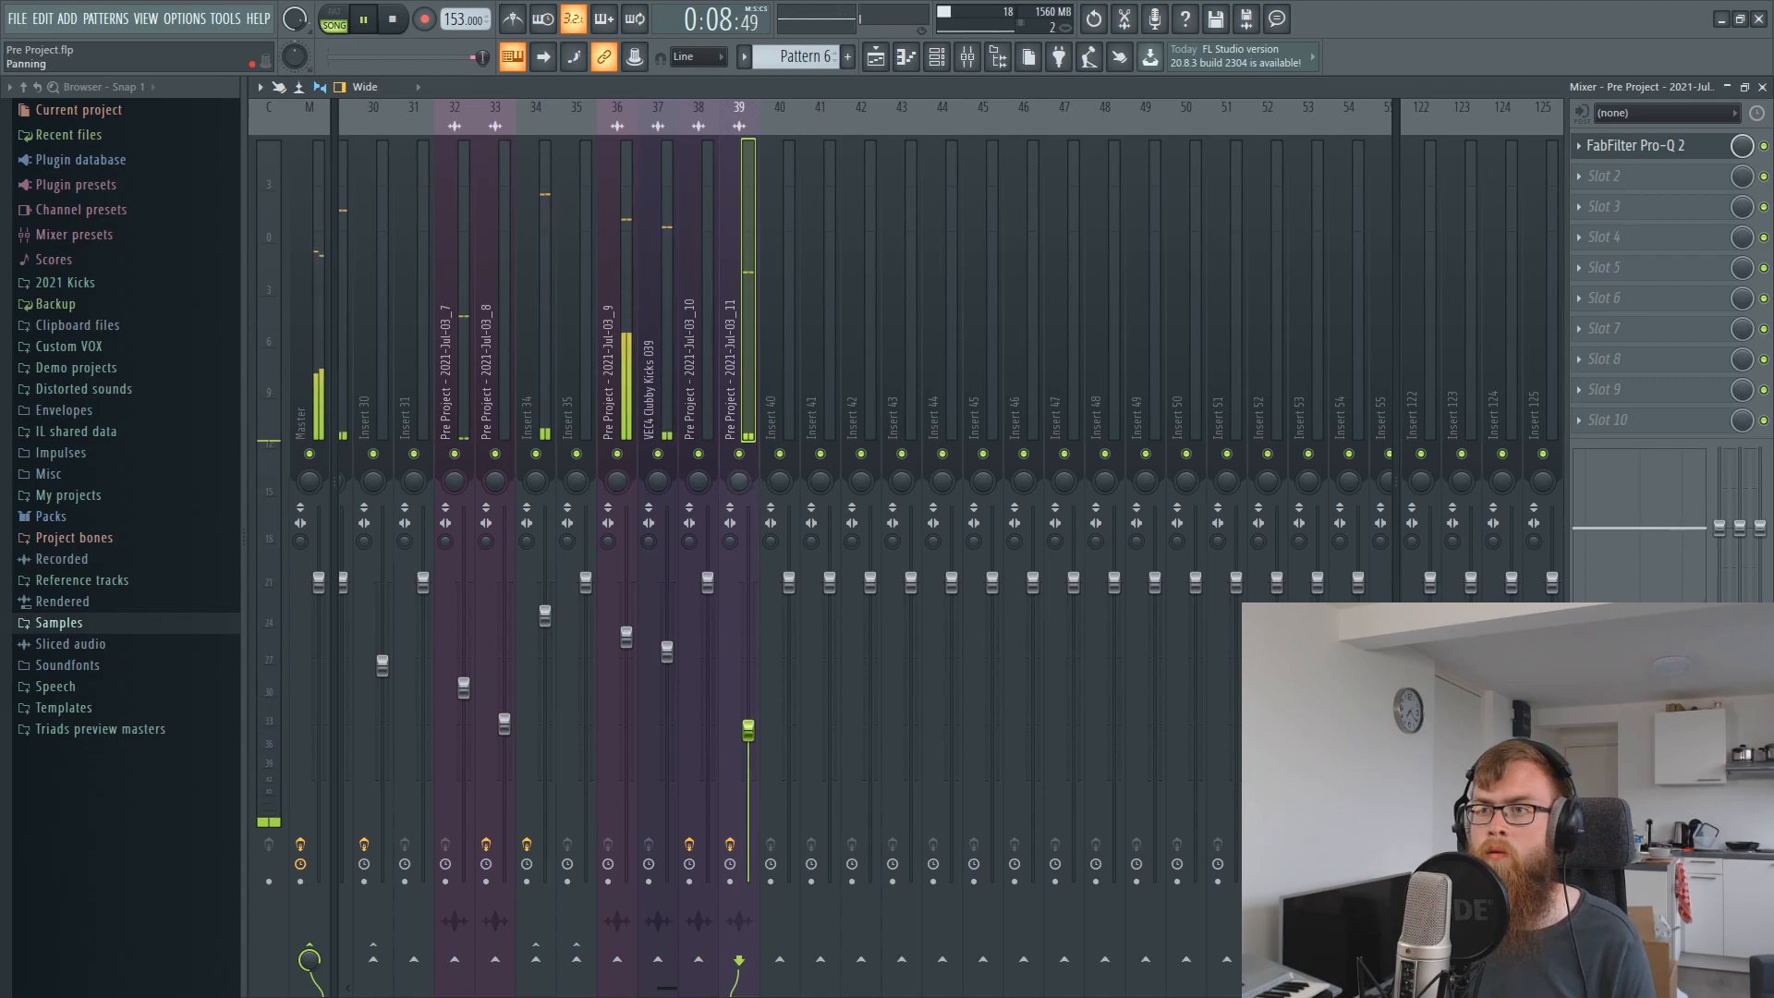
pyautogui.click(745, 454)
pyautogui.click(743, 454)
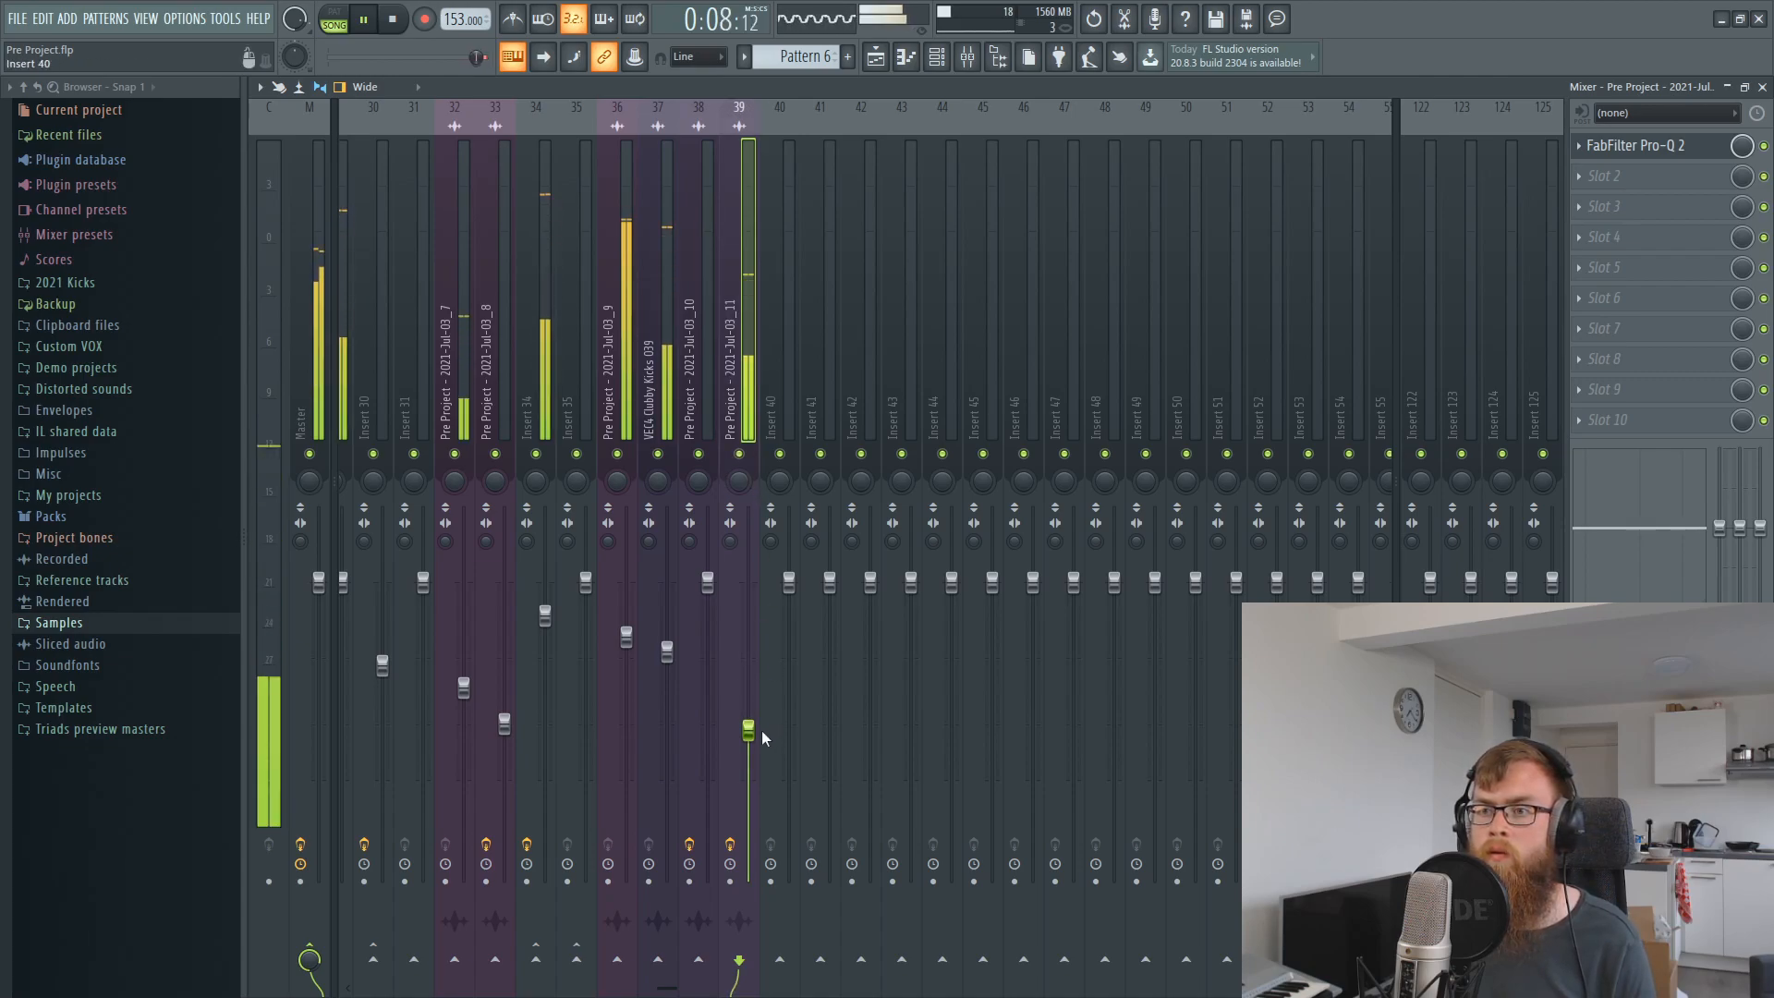
pyautogui.moveTo(749, 733); pyautogui.dragTo(750, 742)
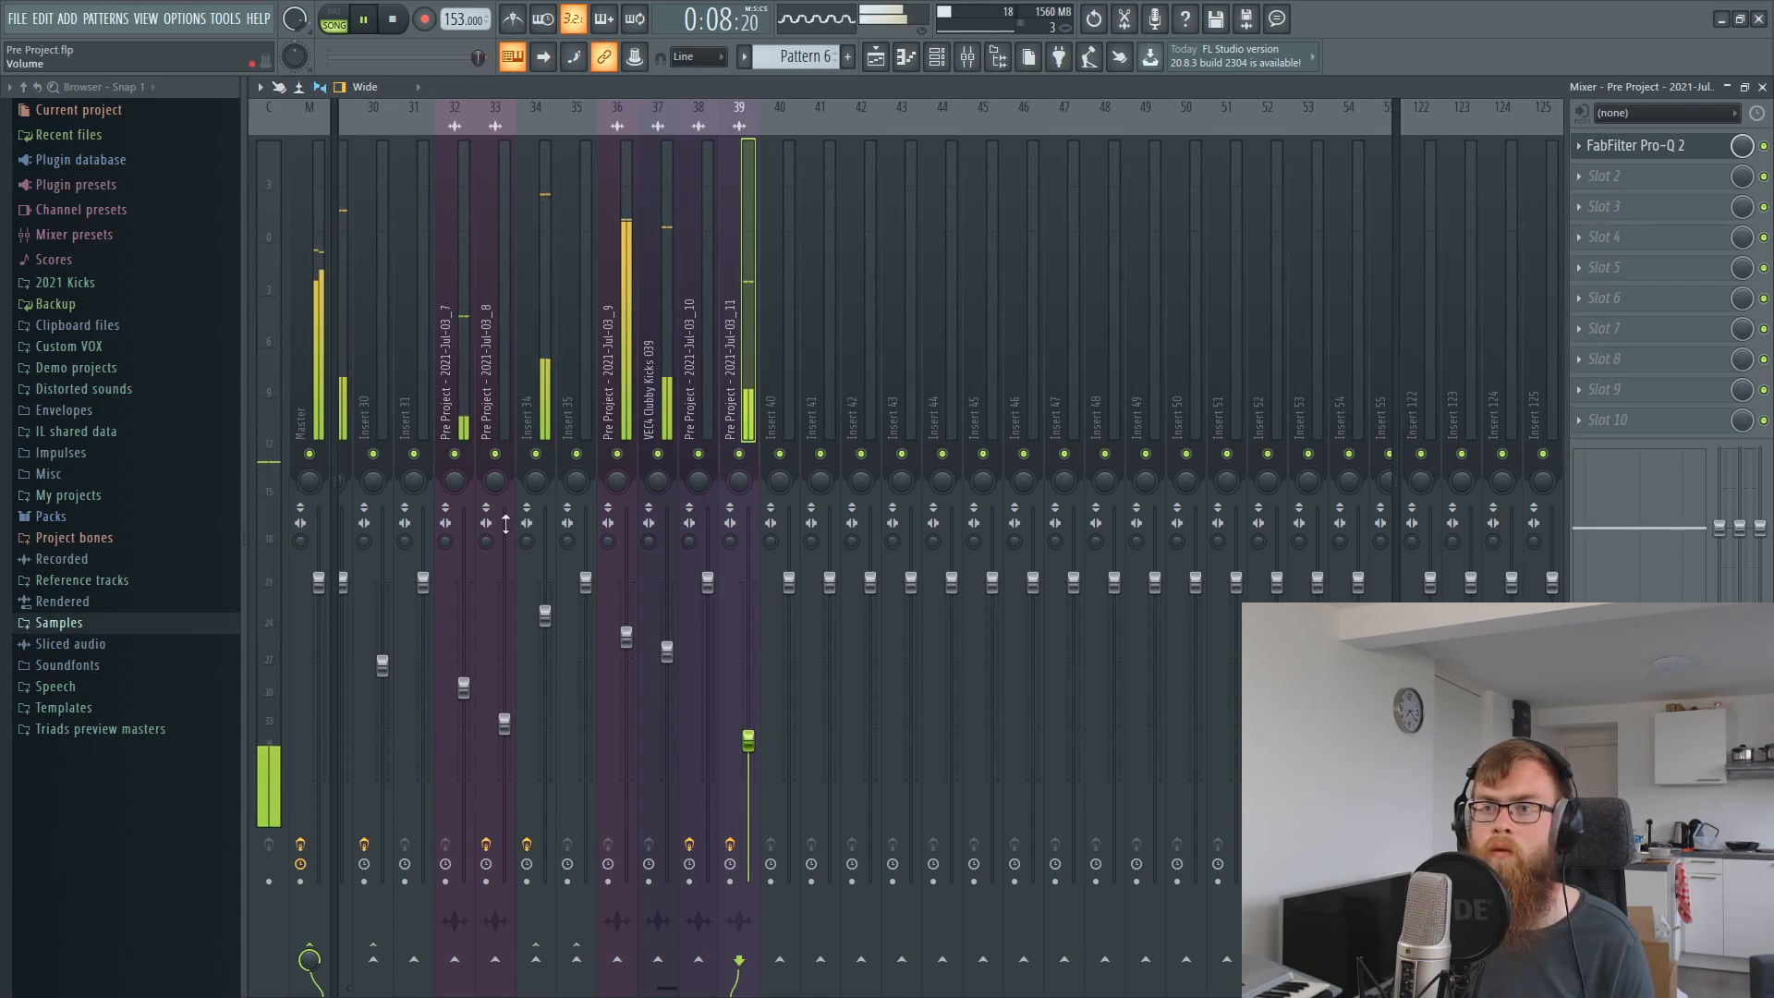
# Raise Insert 34 and mixer track 36 slightly and bring mixer track 39 down to just under -14 dB.
pyautogui.moveTo(545, 624); pyautogui.dragTo(548, 616)
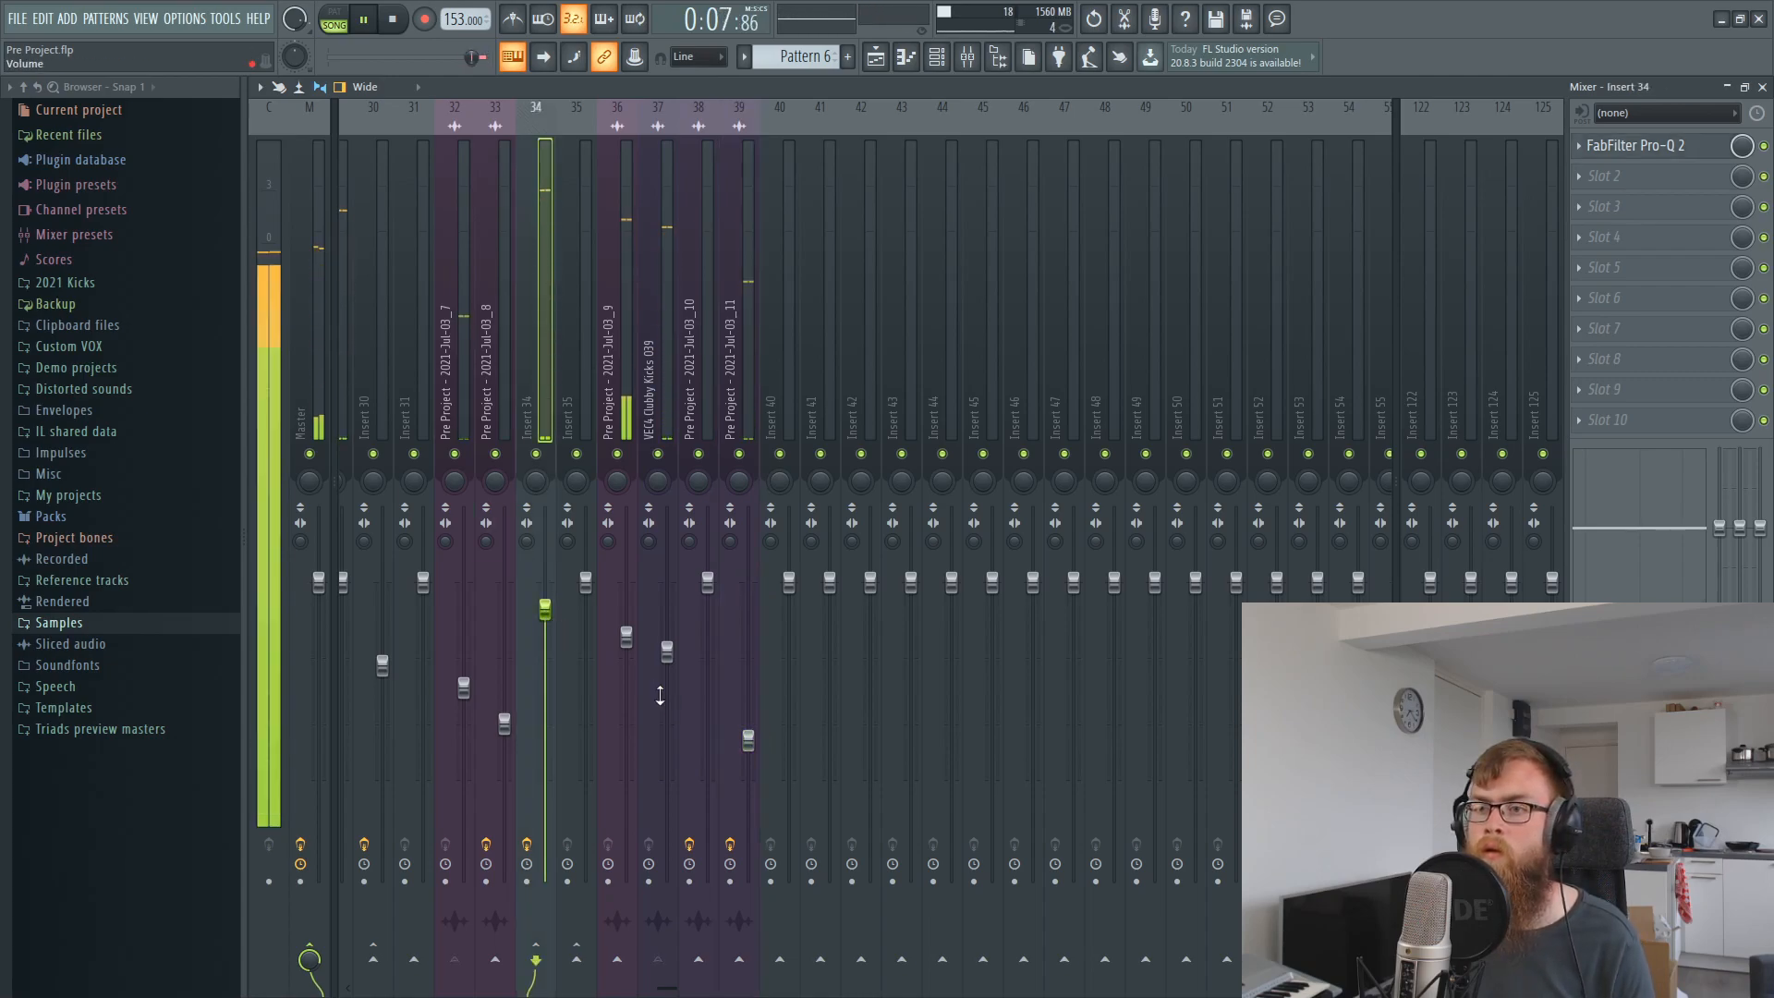
pyautogui.click(748, 744)
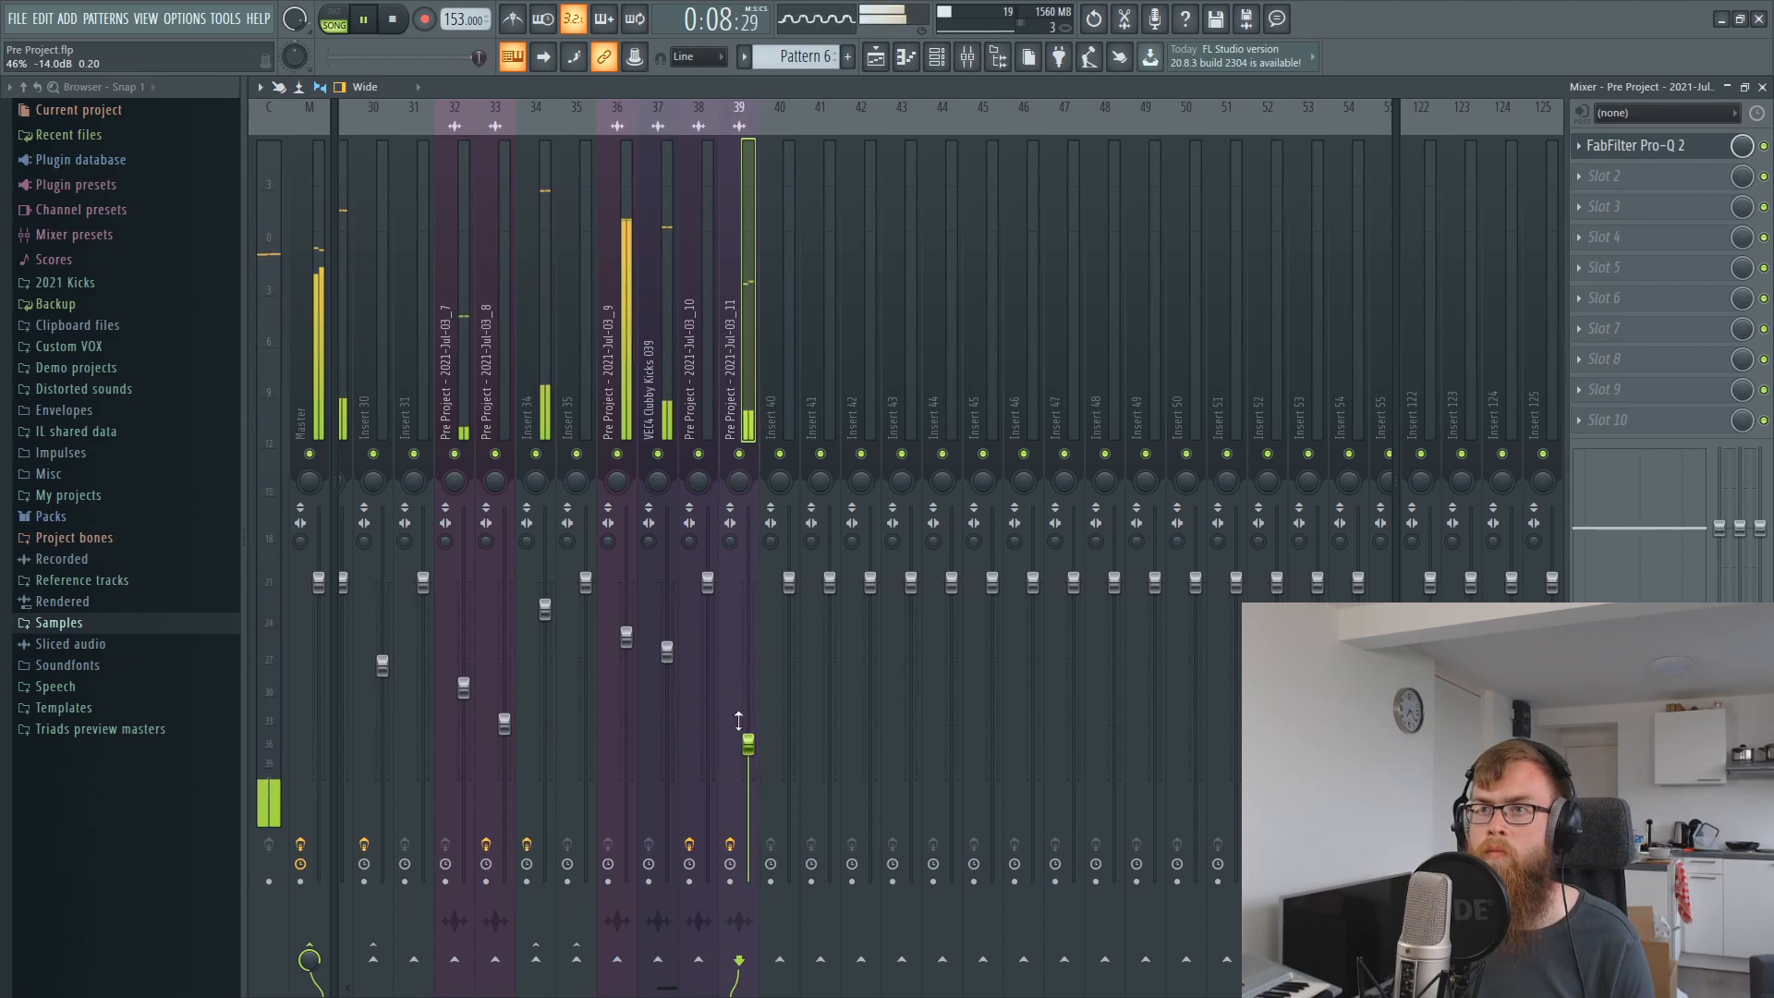
pyautogui.moveTo(627, 635); pyautogui.dragTo(626, 626)
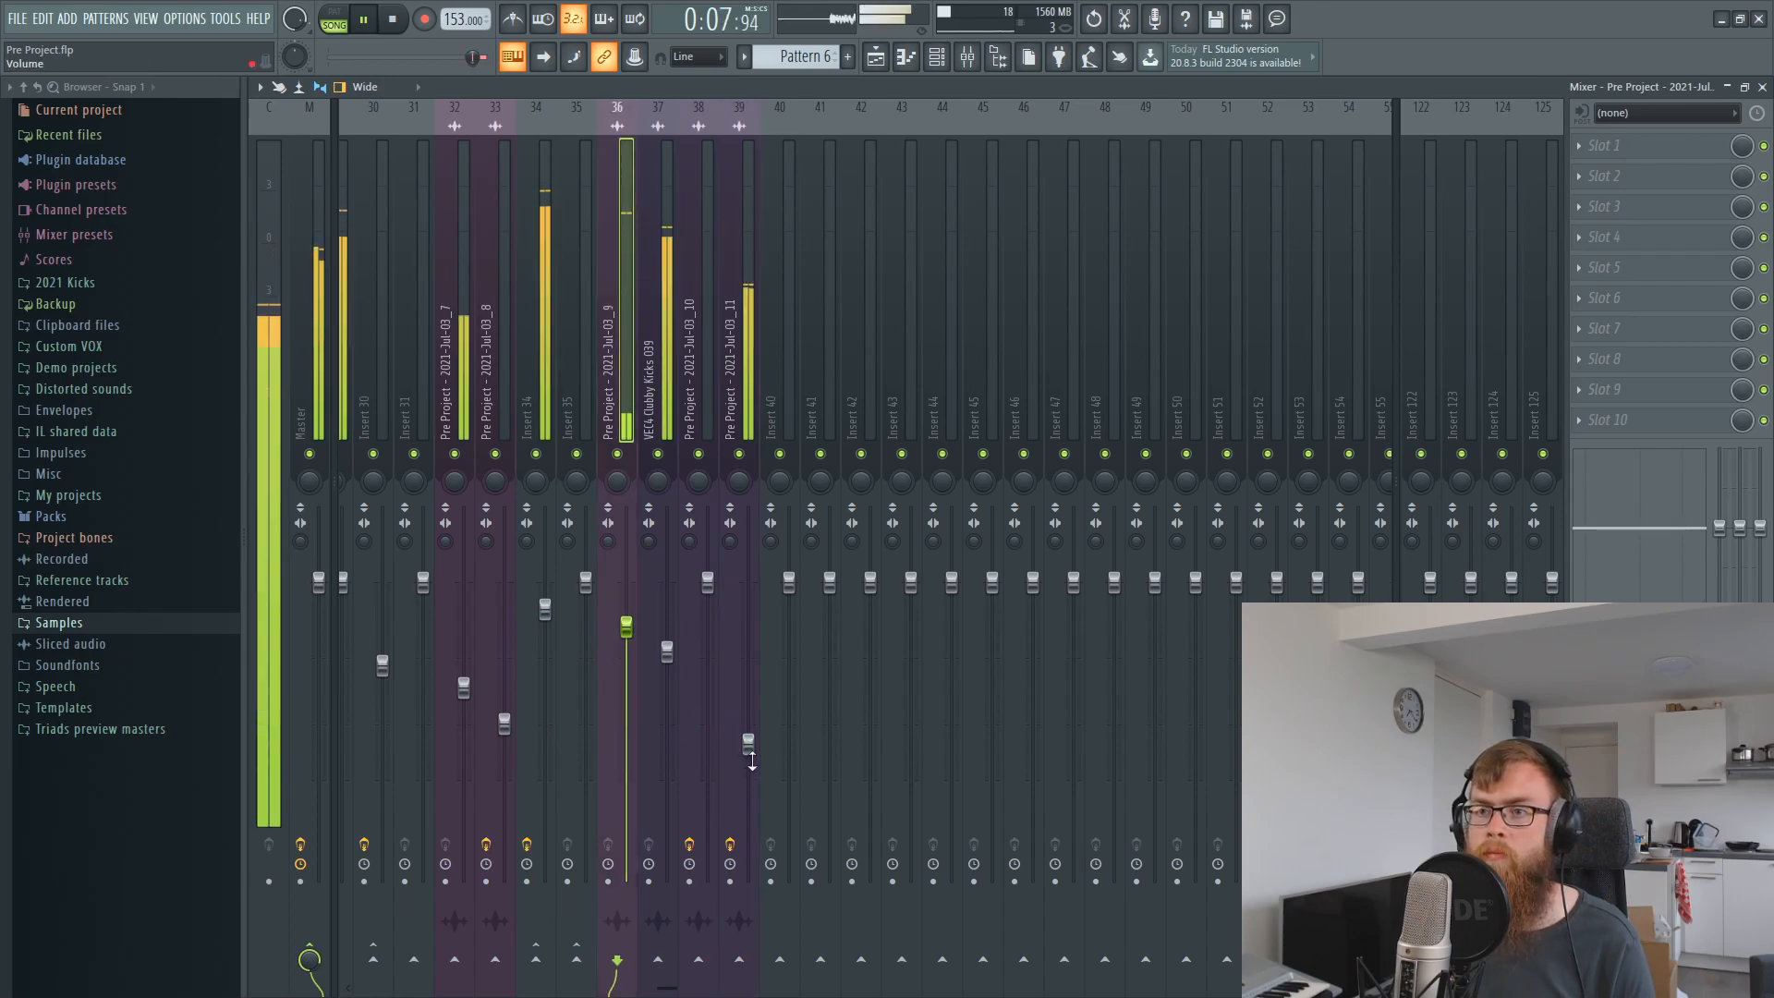
pyautogui.moveTo(748, 742); pyautogui.dragTo(748, 747)
# Replace the previous Edison recording on the Master with a new recording of the full kick.
pyautogui.click(876, 58)
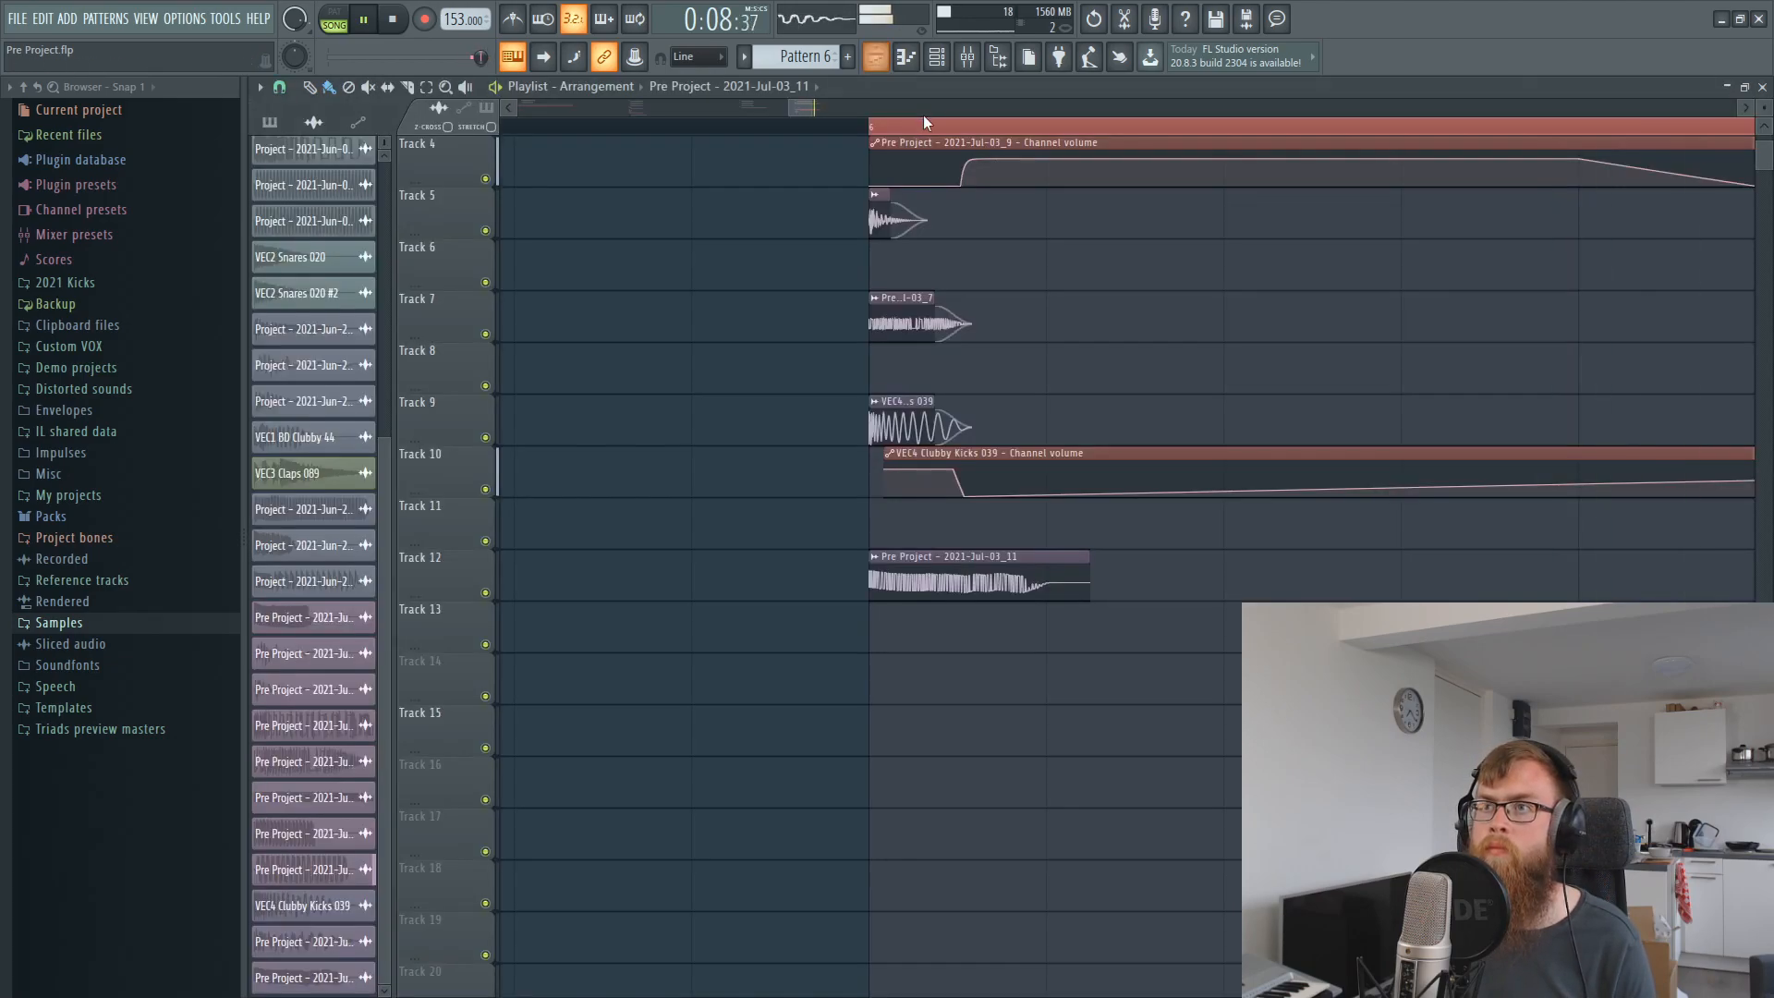
pyautogui.press('space')
pyautogui.click(1088, 57)
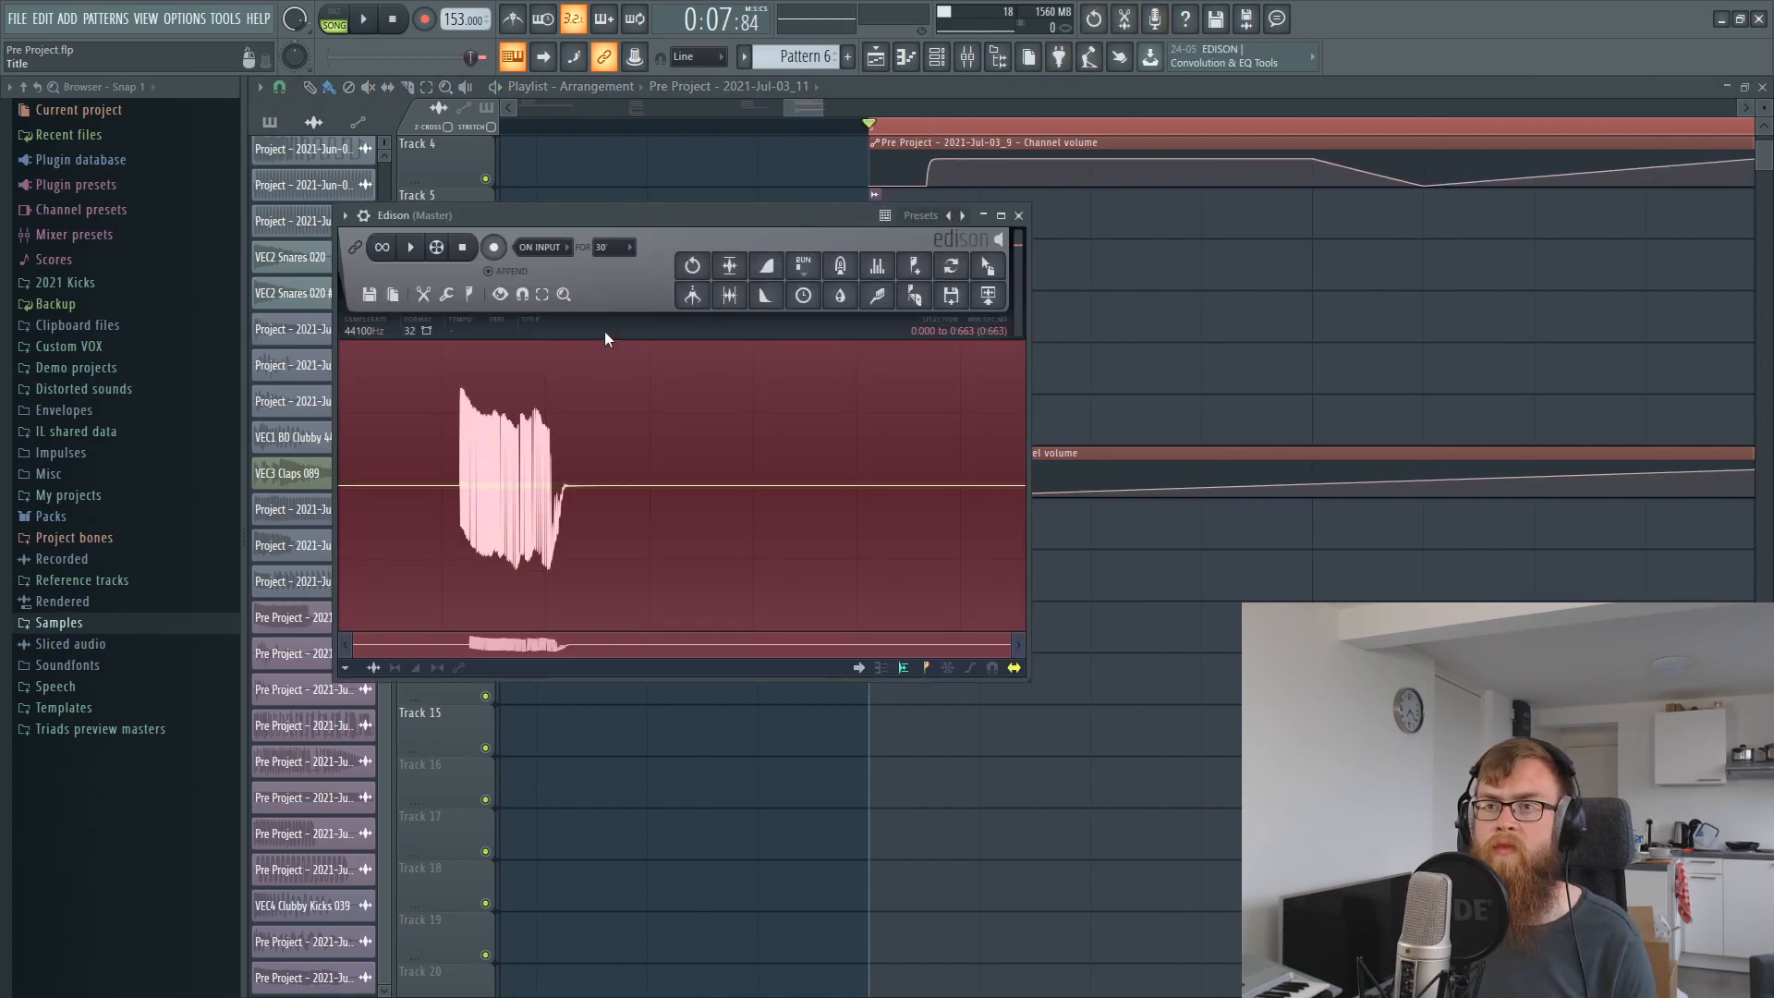
pyautogui.press('Delete')
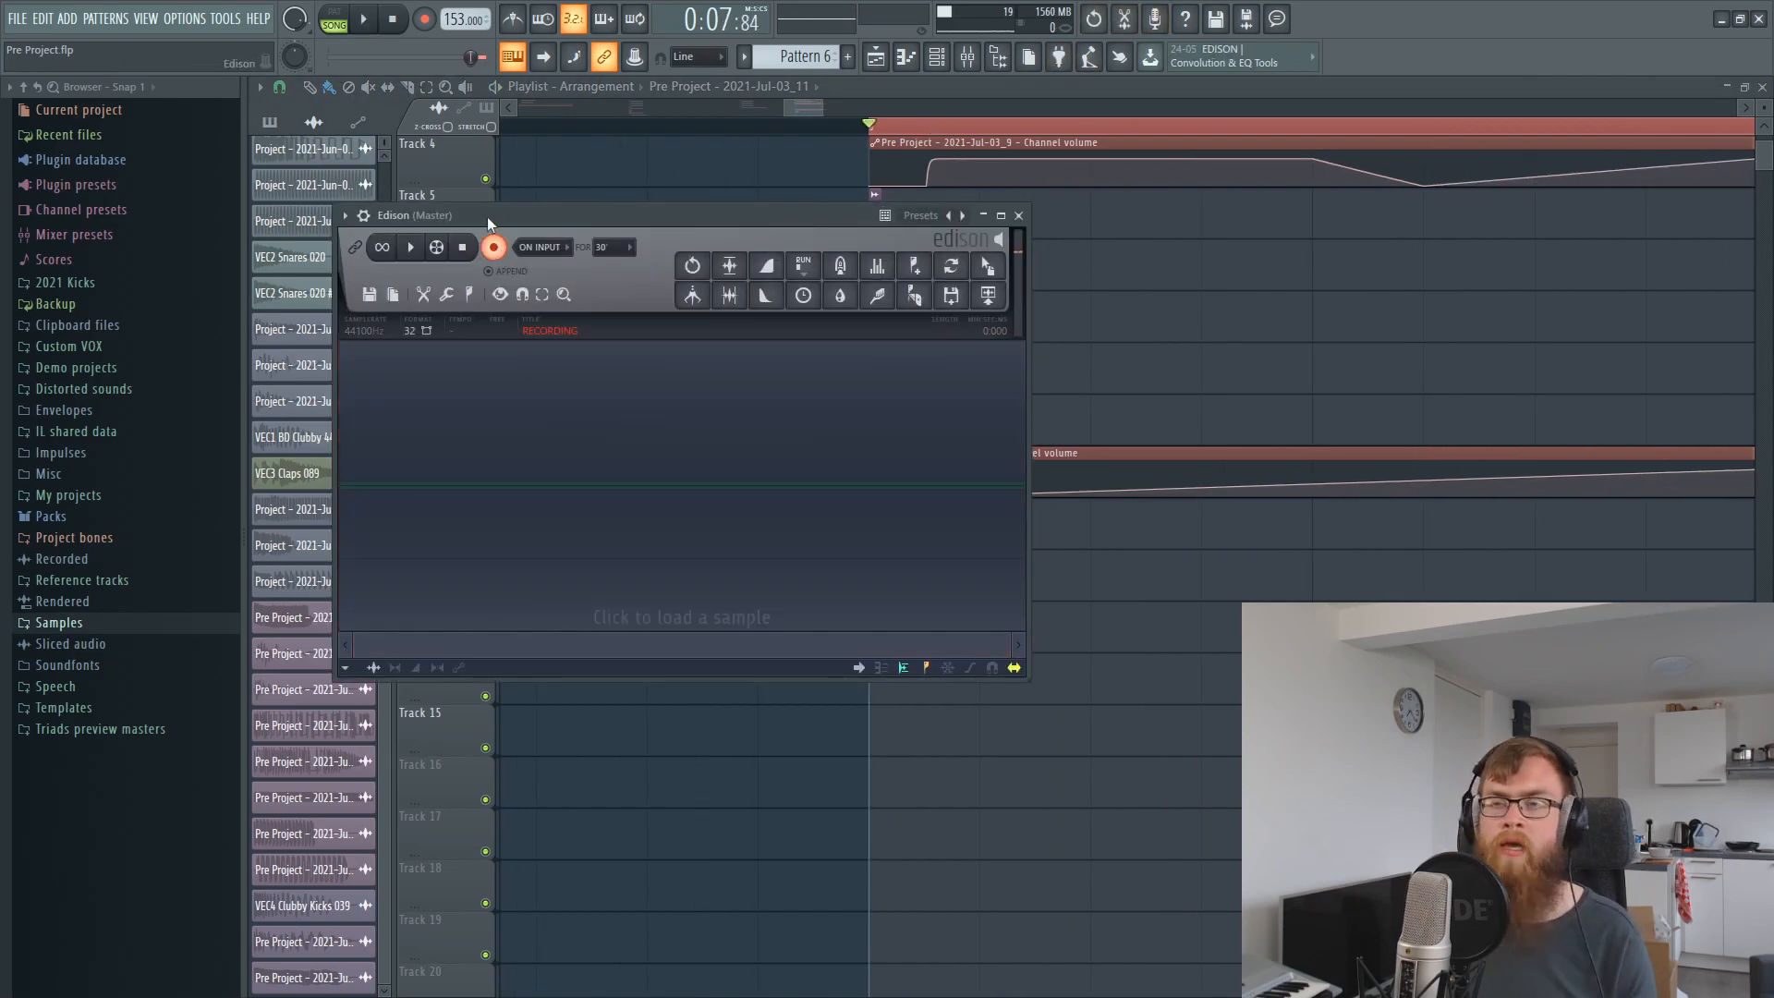
pyautogui.click(362, 24)
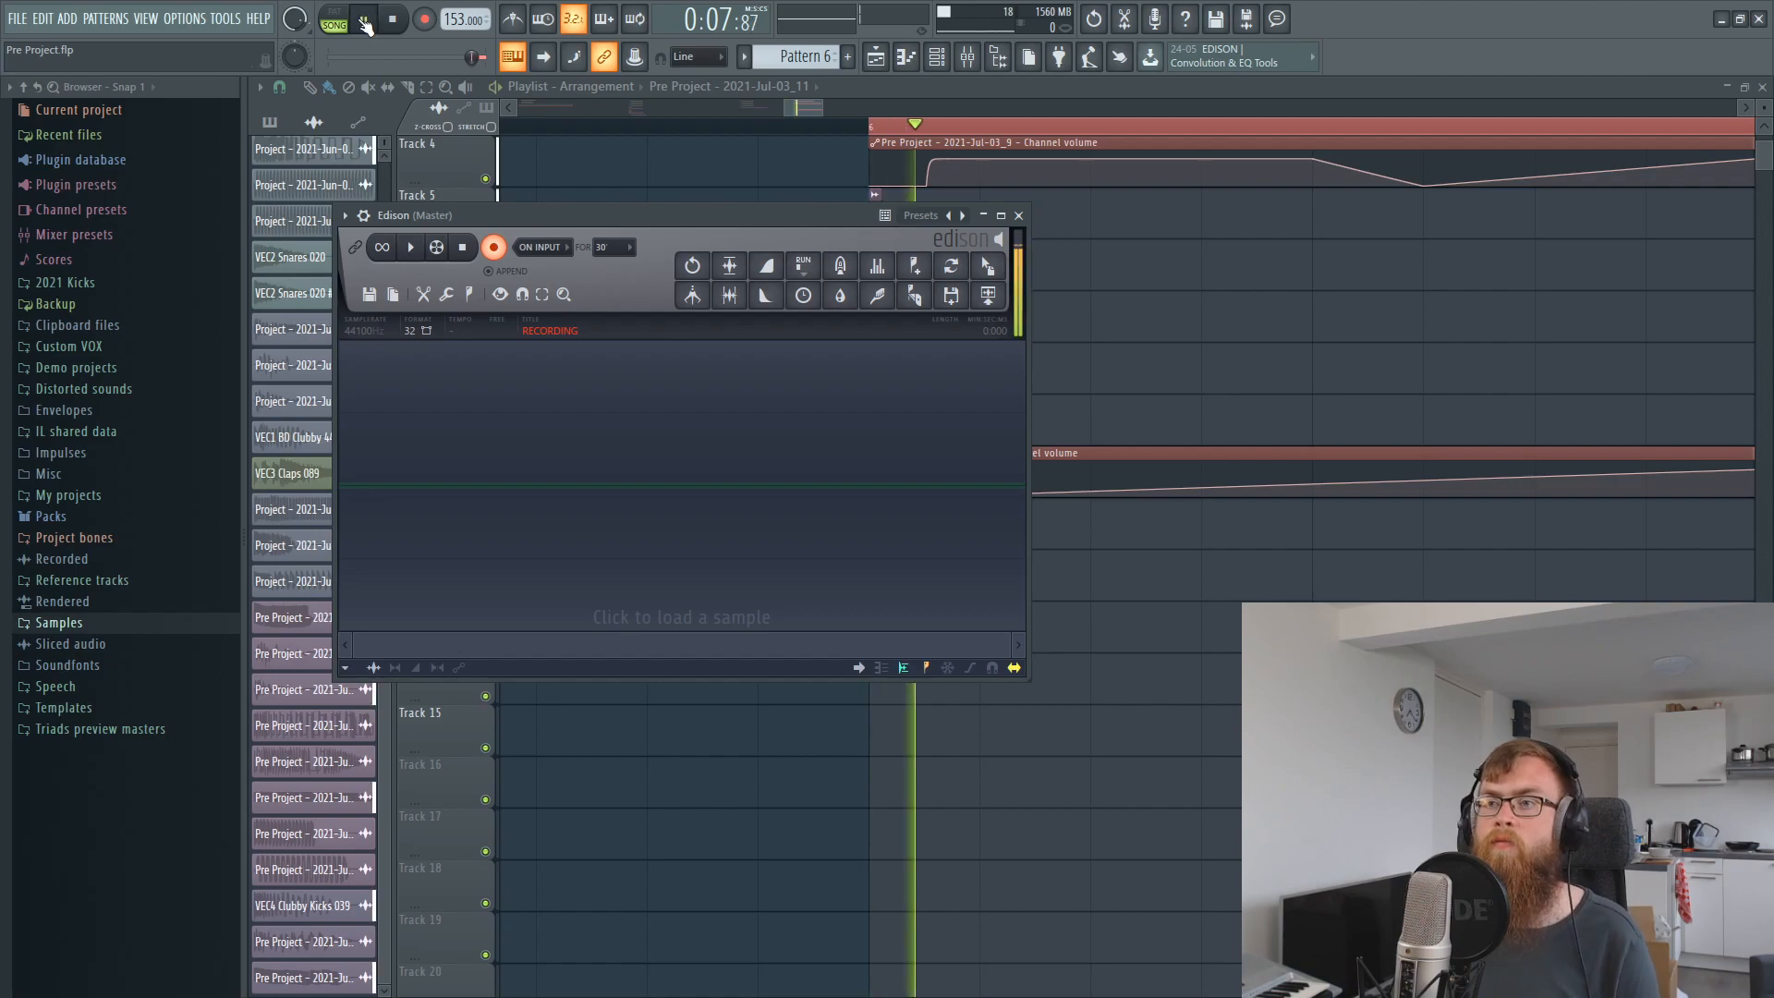
pyautogui.click(362, 24)
# Play the recorded kick in Edison and examine the waveform where the punch meets the tail.
pyautogui.click(410, 248)
pyautogui.scroll(3, 411, 435)
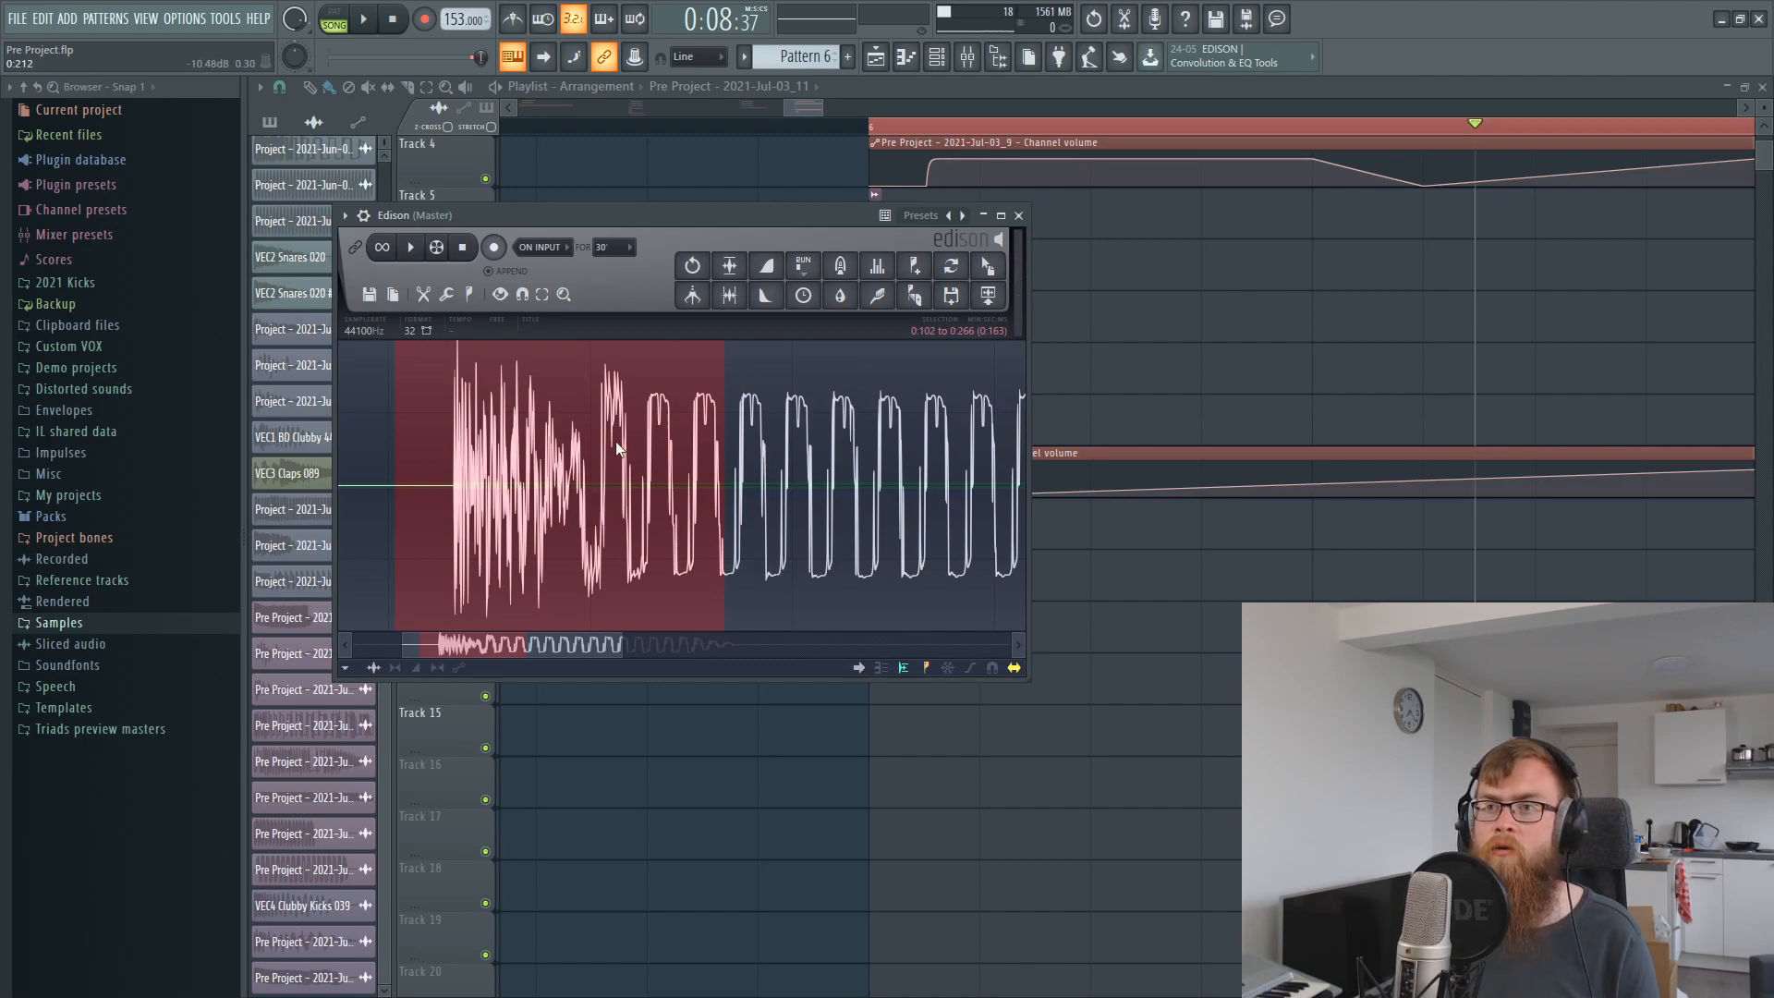
pyautogui.scroll(-4, 616, 440)
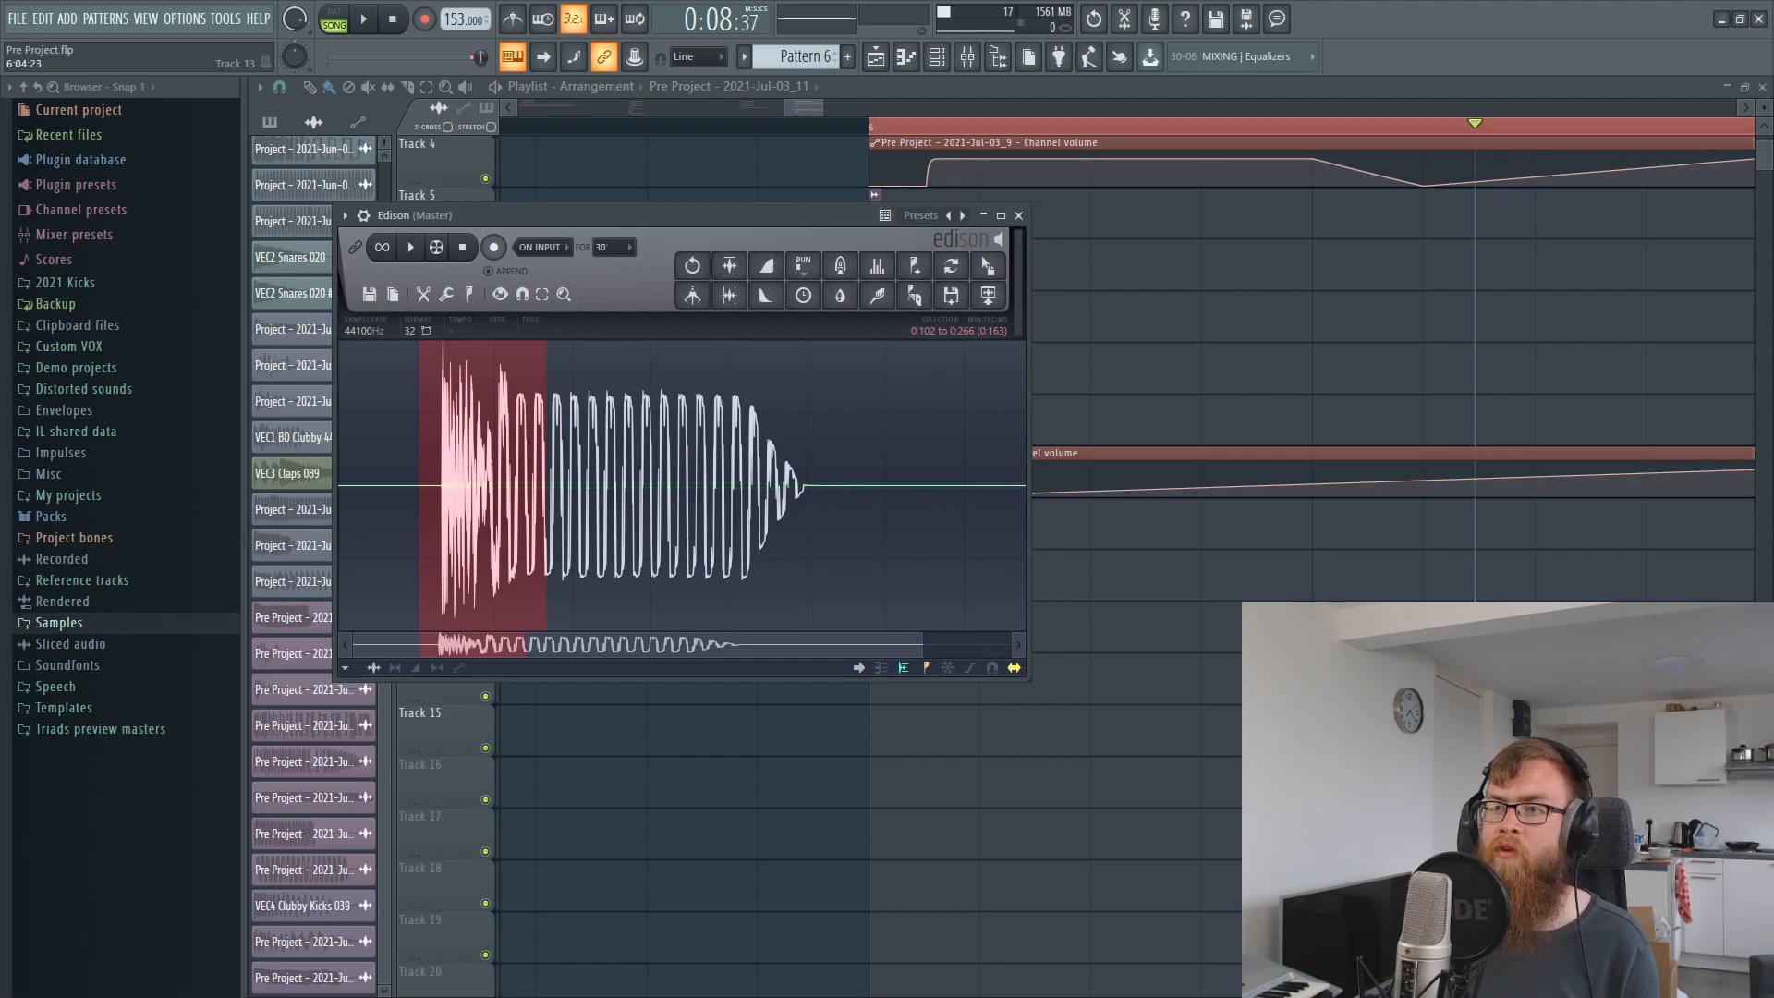
pyautogui.rightClick(1308, 634)
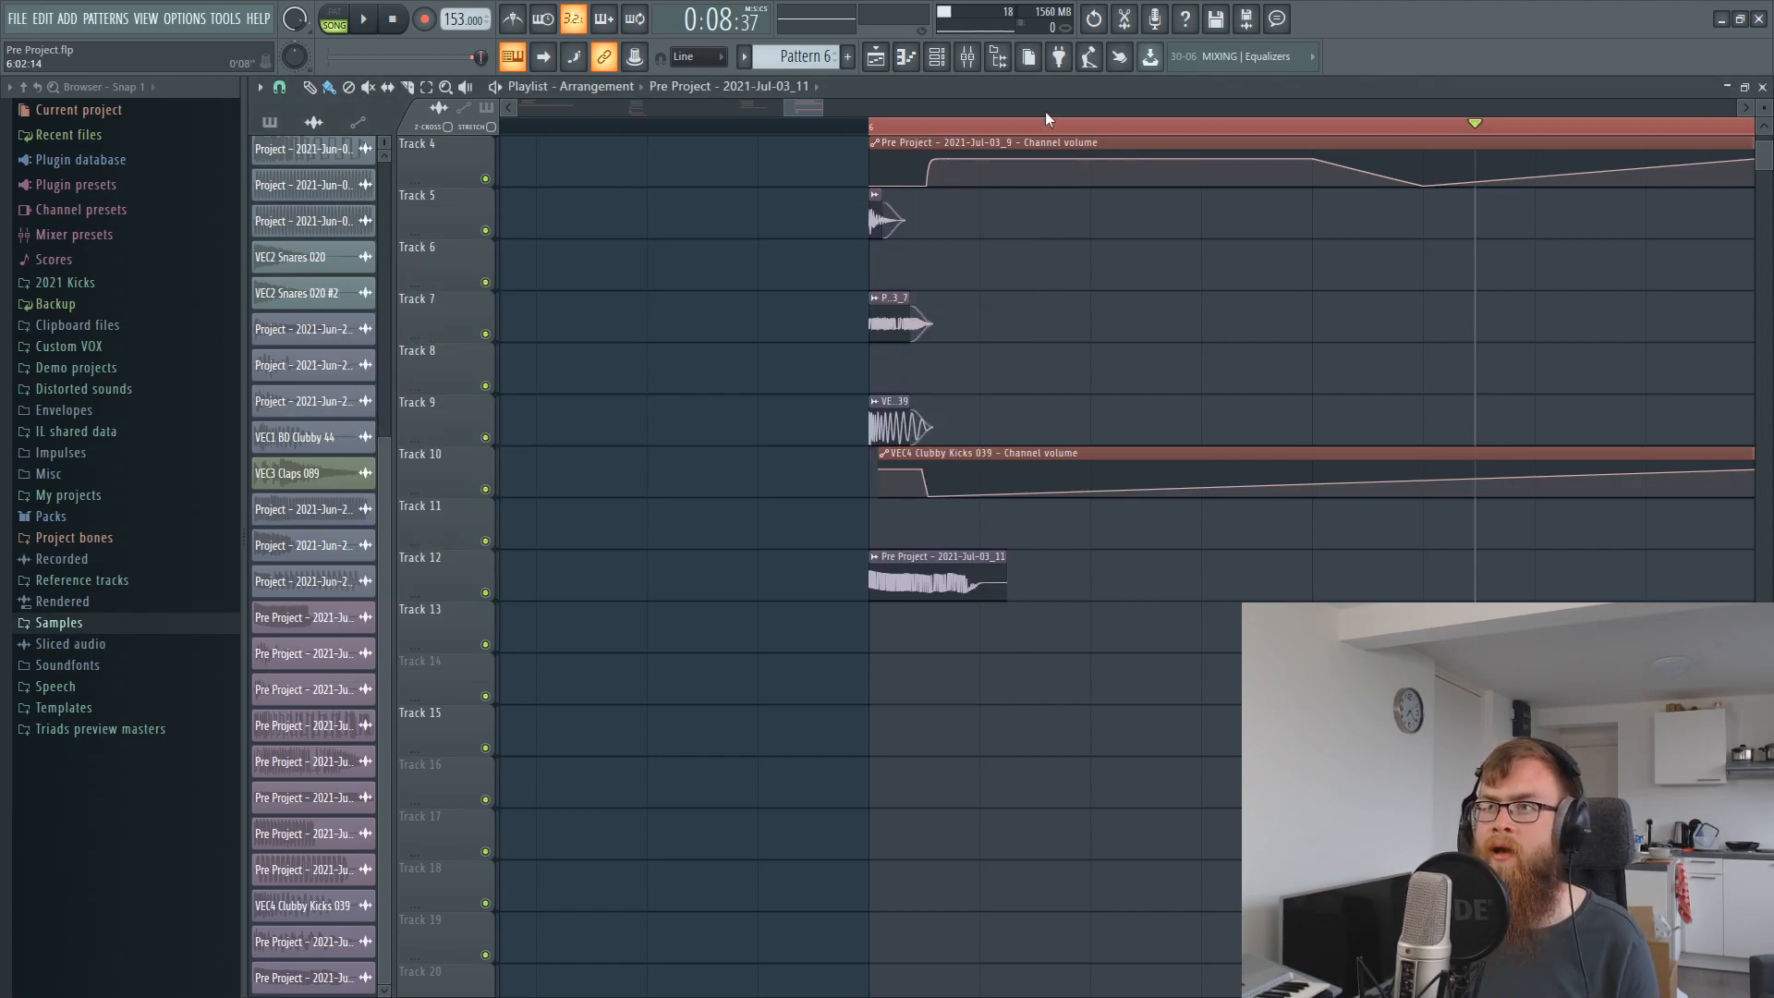
# Shorten the recorded clip on Track 12 and give its end a fade-out using the channel's volume envelope.
pyautogui.scroll(2, 985, 139)
pyautogui.click(961, 589)
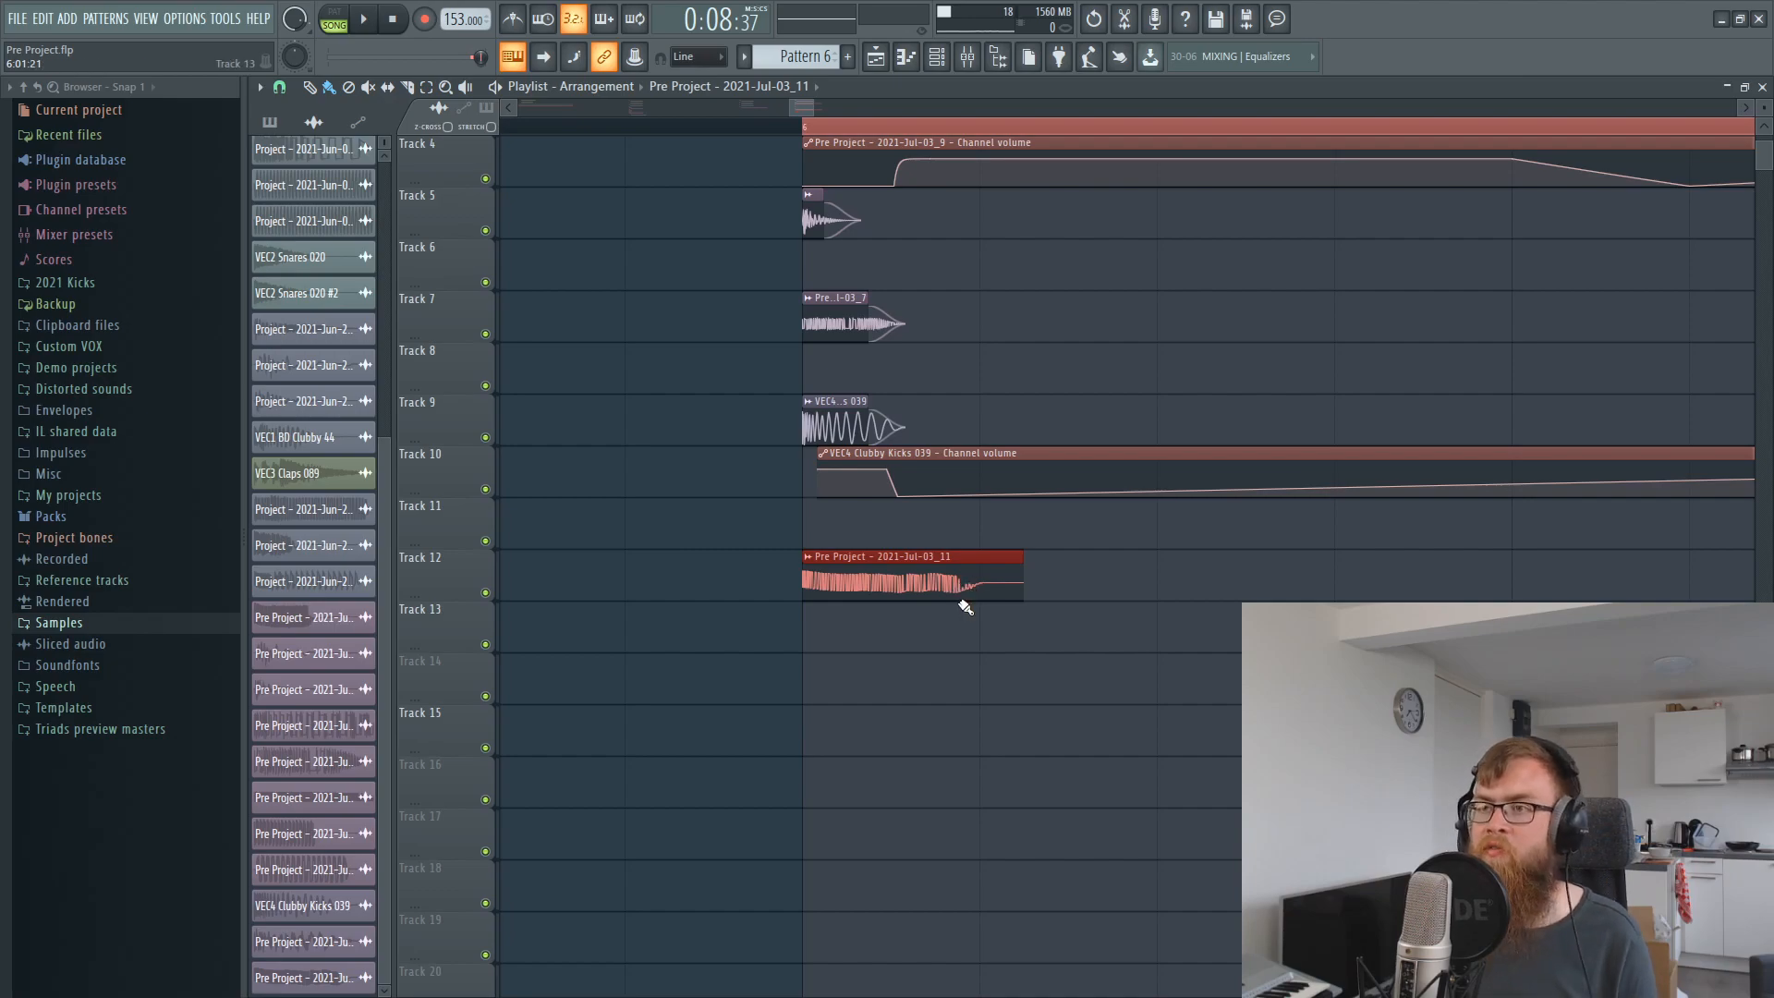
pyautogui.keyDown('ctrl'); pyautogui.click(1103, 671); pyautogui.keyUp('ctrl')
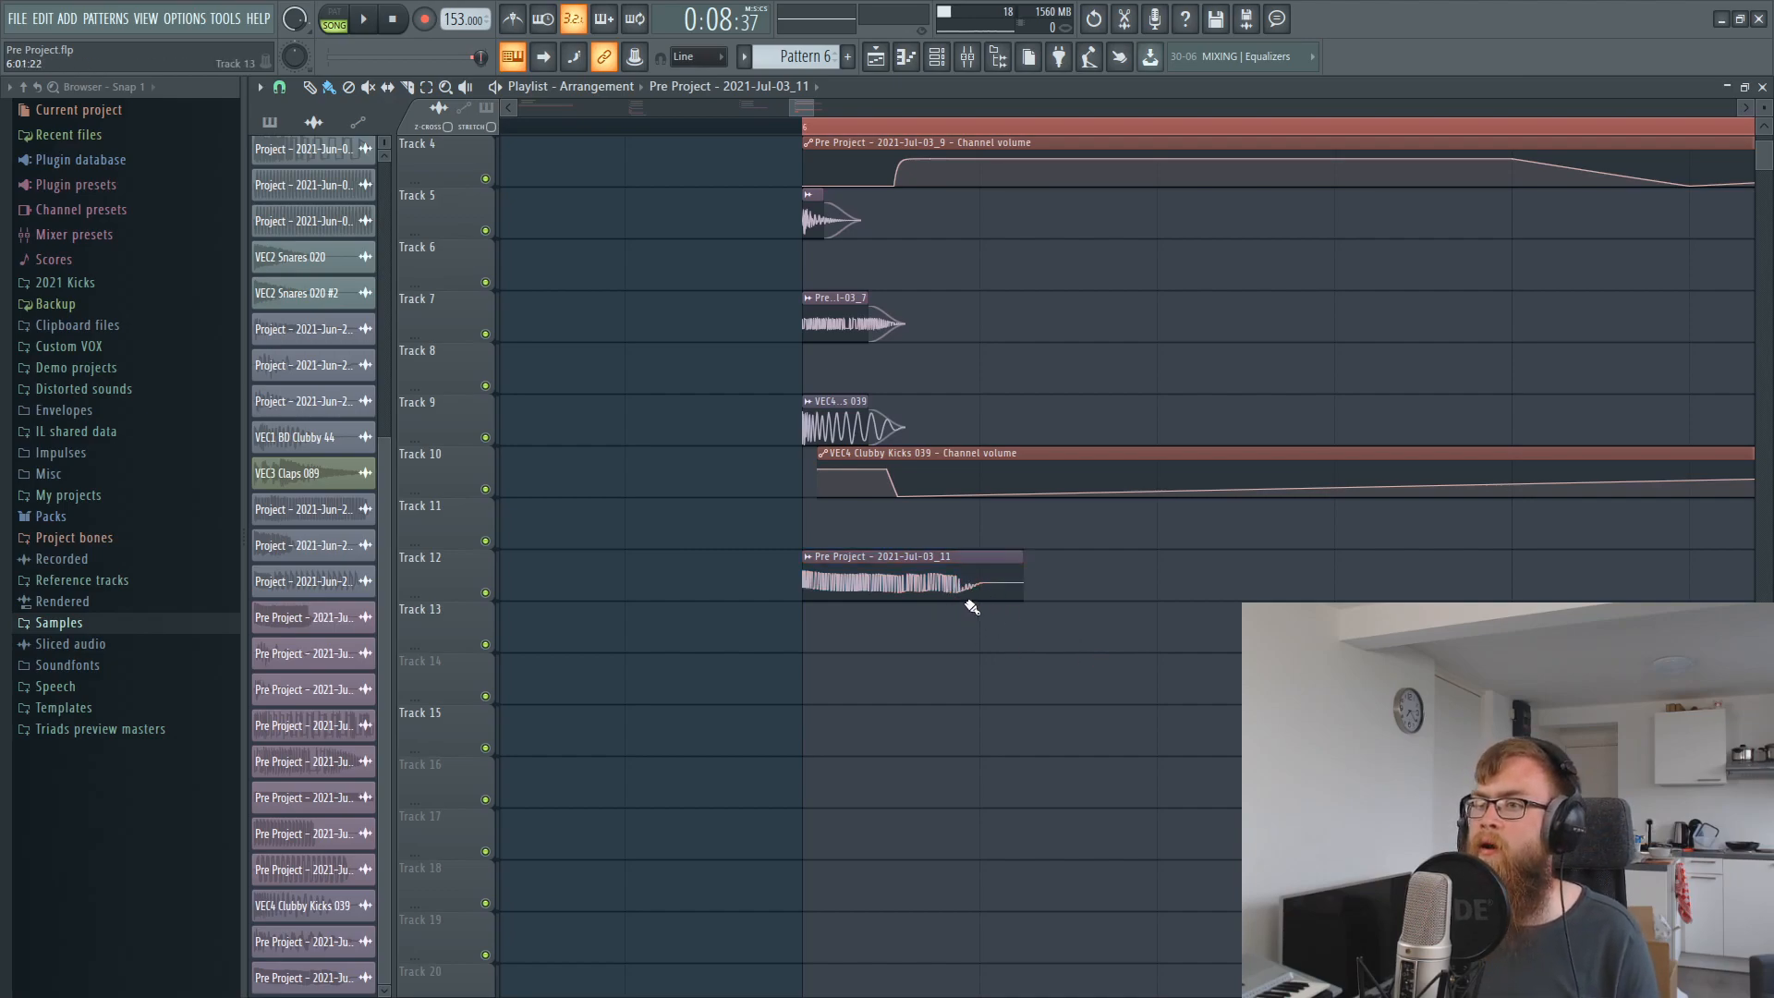
pyautogui.scroll(-3, 961, 164)
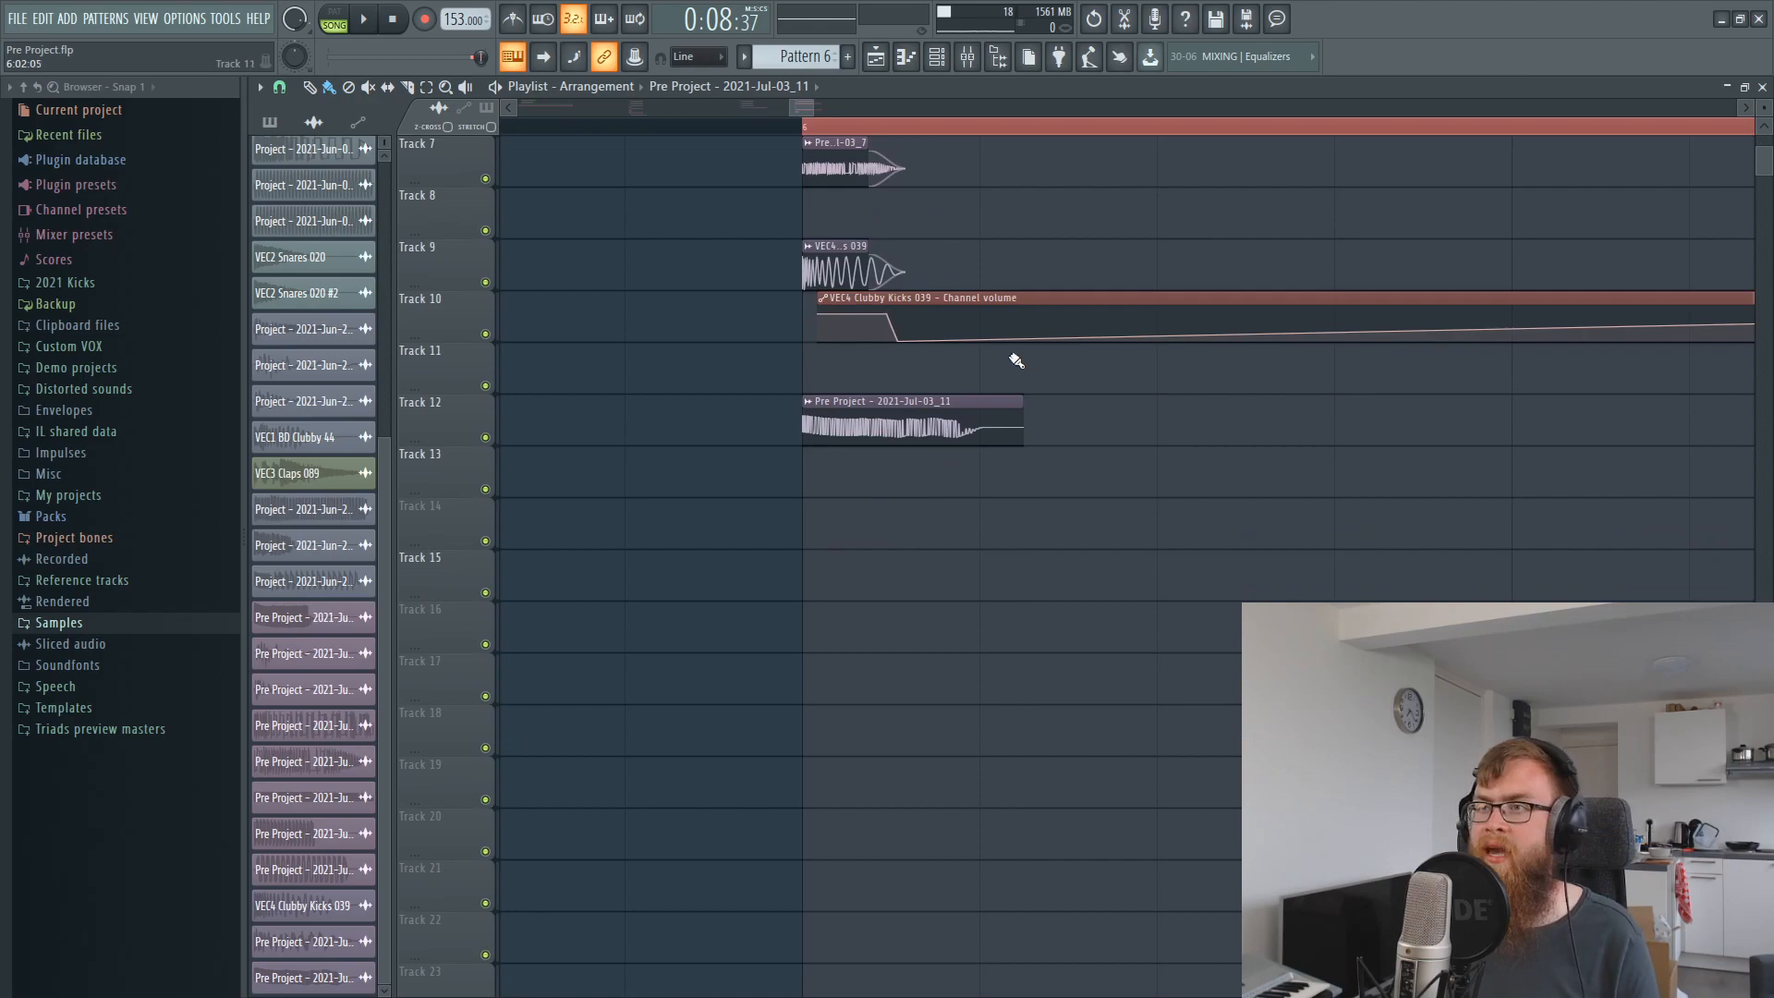
pyautogui.doubleClick(999, 426)
pyautogui.click(427, 348)
pyautogui.click(425, 432)
pyautogui.press('Escape')
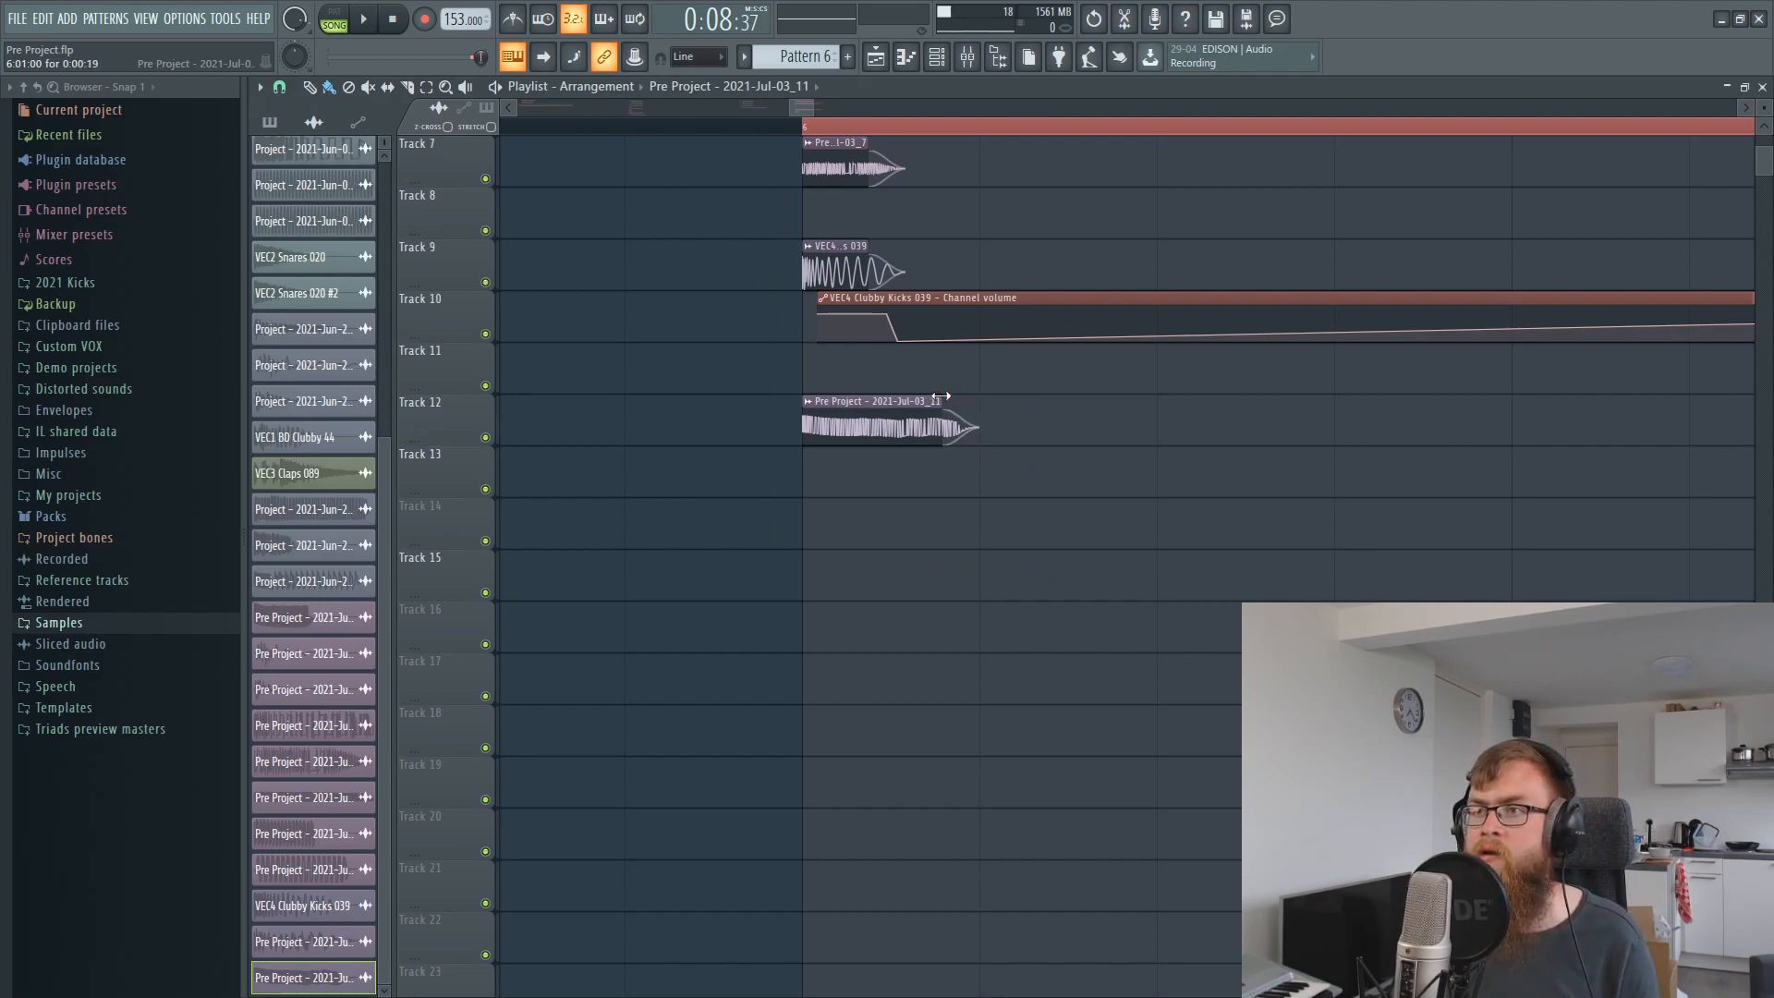
# Audition the kick and trim the end of the Track 12 clip slightly shorter.
pyautogui.press('space')
pyautogui.press('space')
pyautogui.press('space')
pyautogui.press('space')
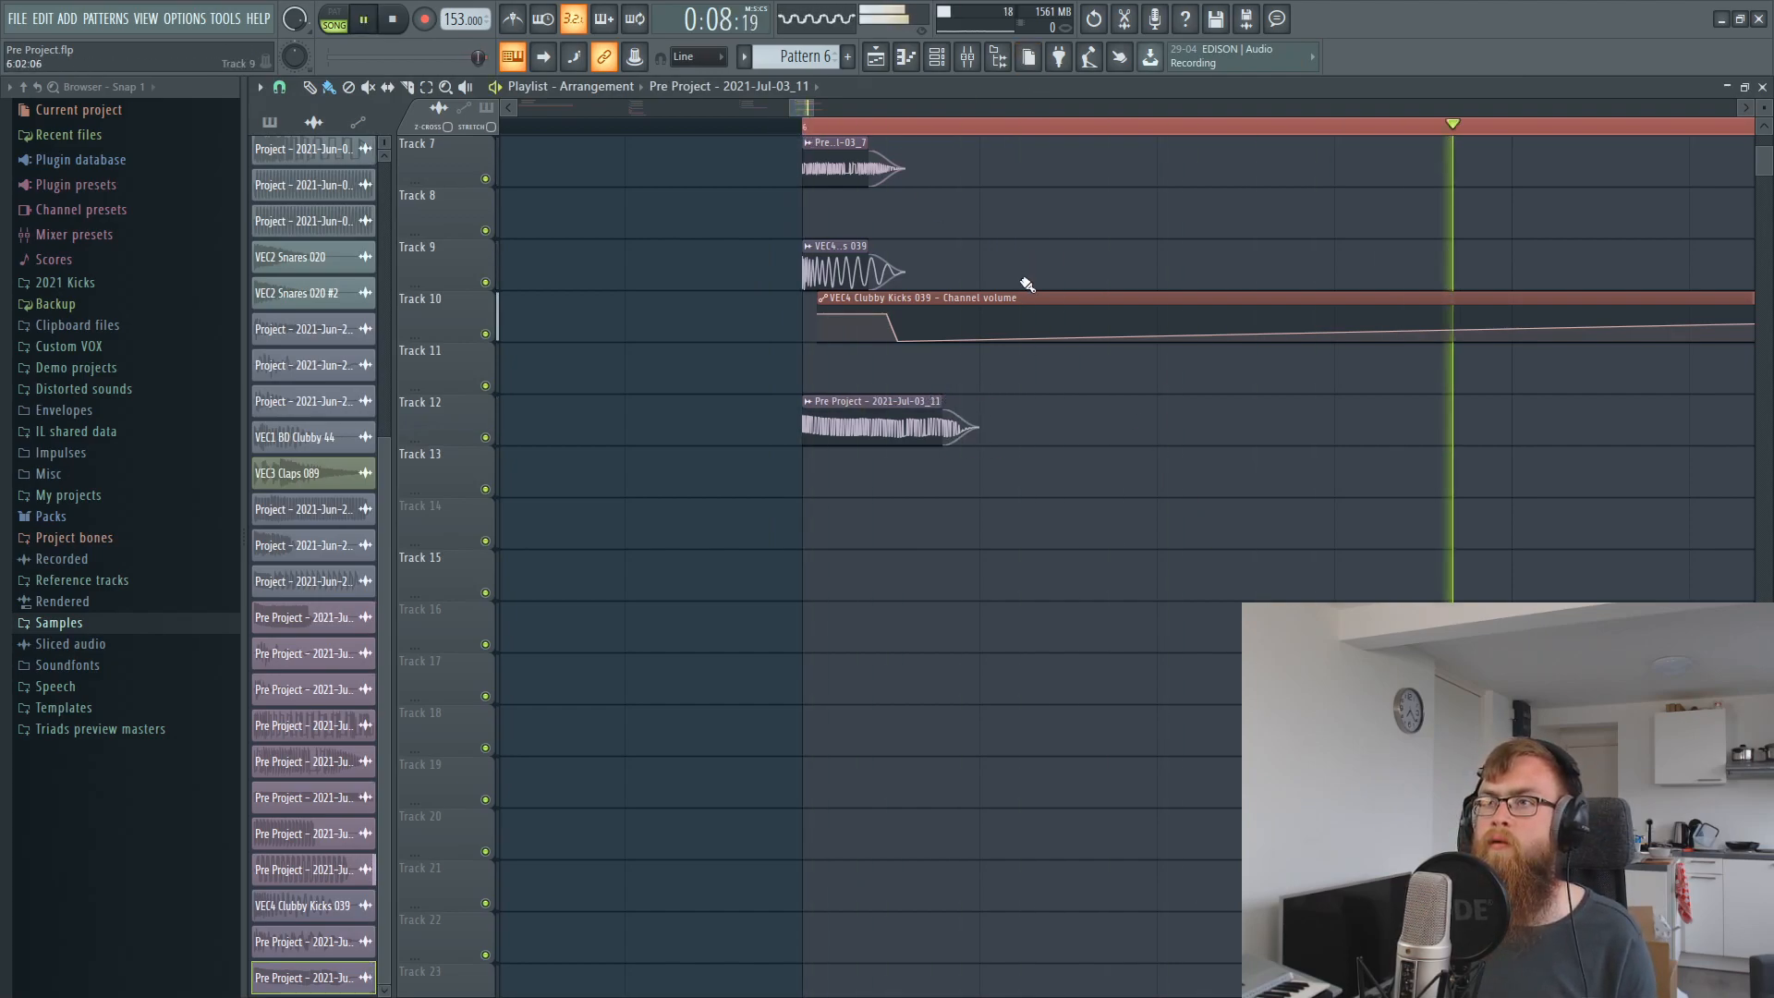
pyautogui.scroll(3, 1025, 532)
pyautogui.moveTo(849, 735)
pyautogui.mouseDown()
pyautogui.moveTo(876, 233)
pyautogui.moveTo(890, 722)
pyautogui.moveTo(860, 734)
pyautogui.mouseUp()
pyautogui.press('space')
pyautogui.press('space')
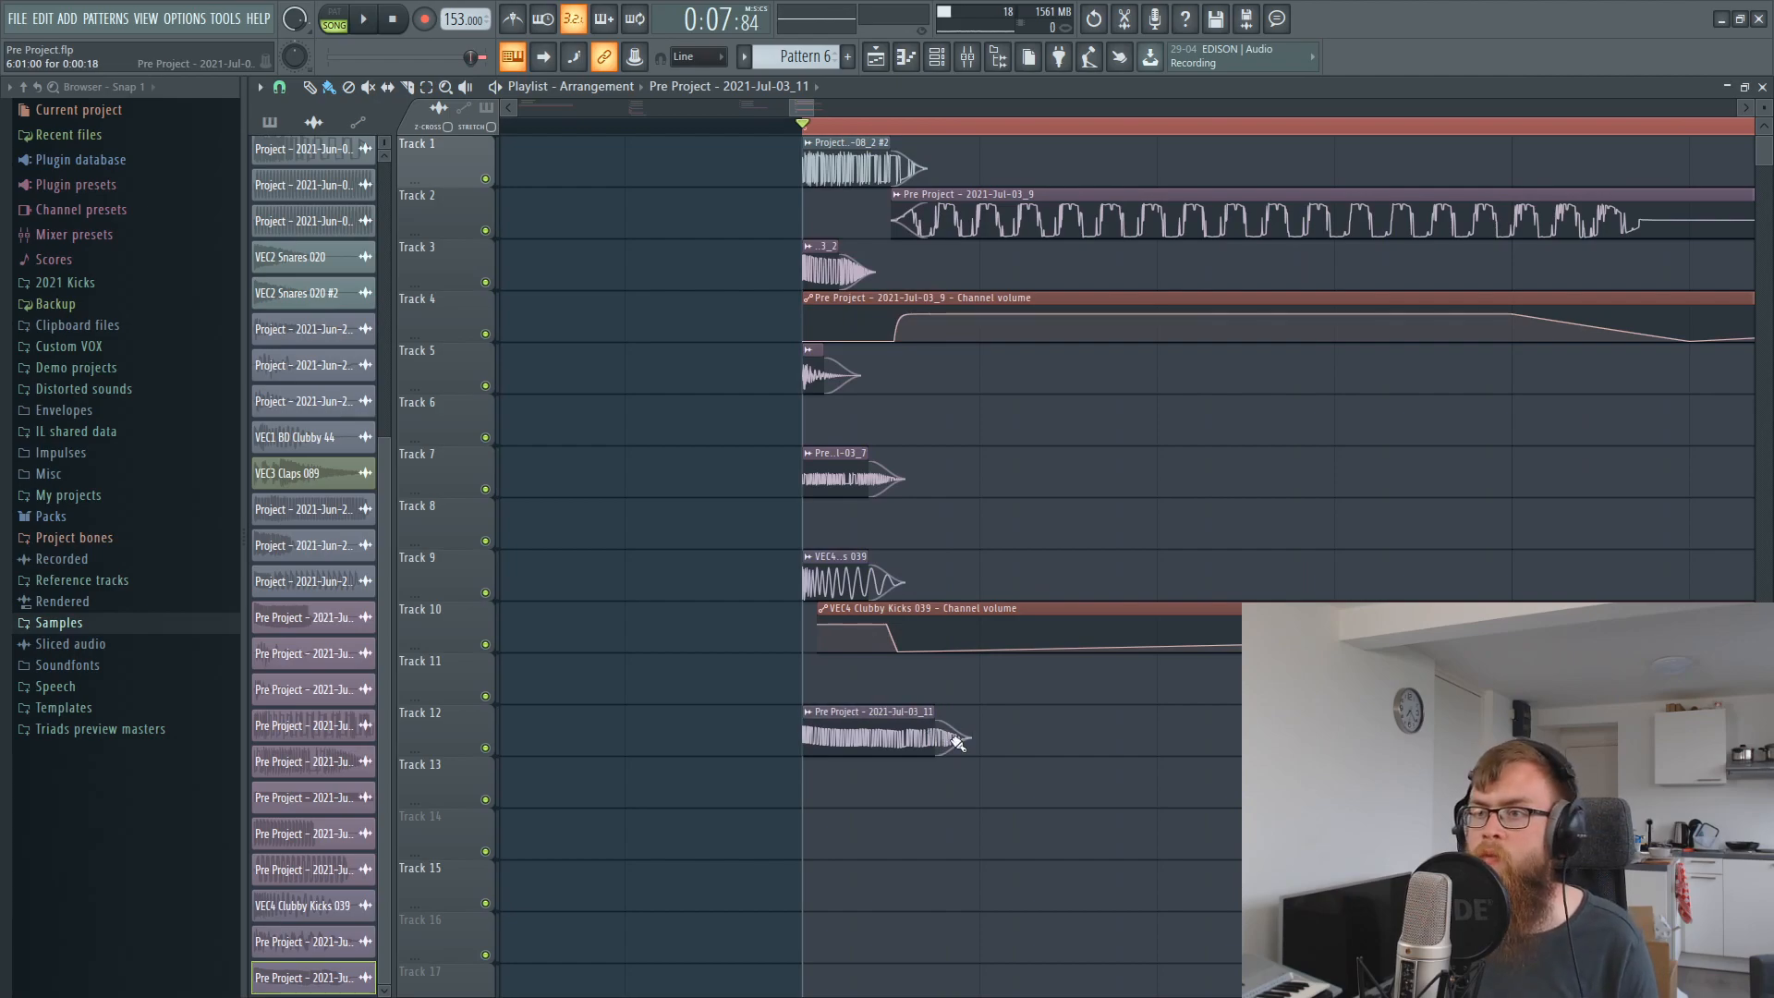
# Record the adjusted kick into Edison again and examine its punch-to-tail transition.
pyautogui.click(1123, 20)
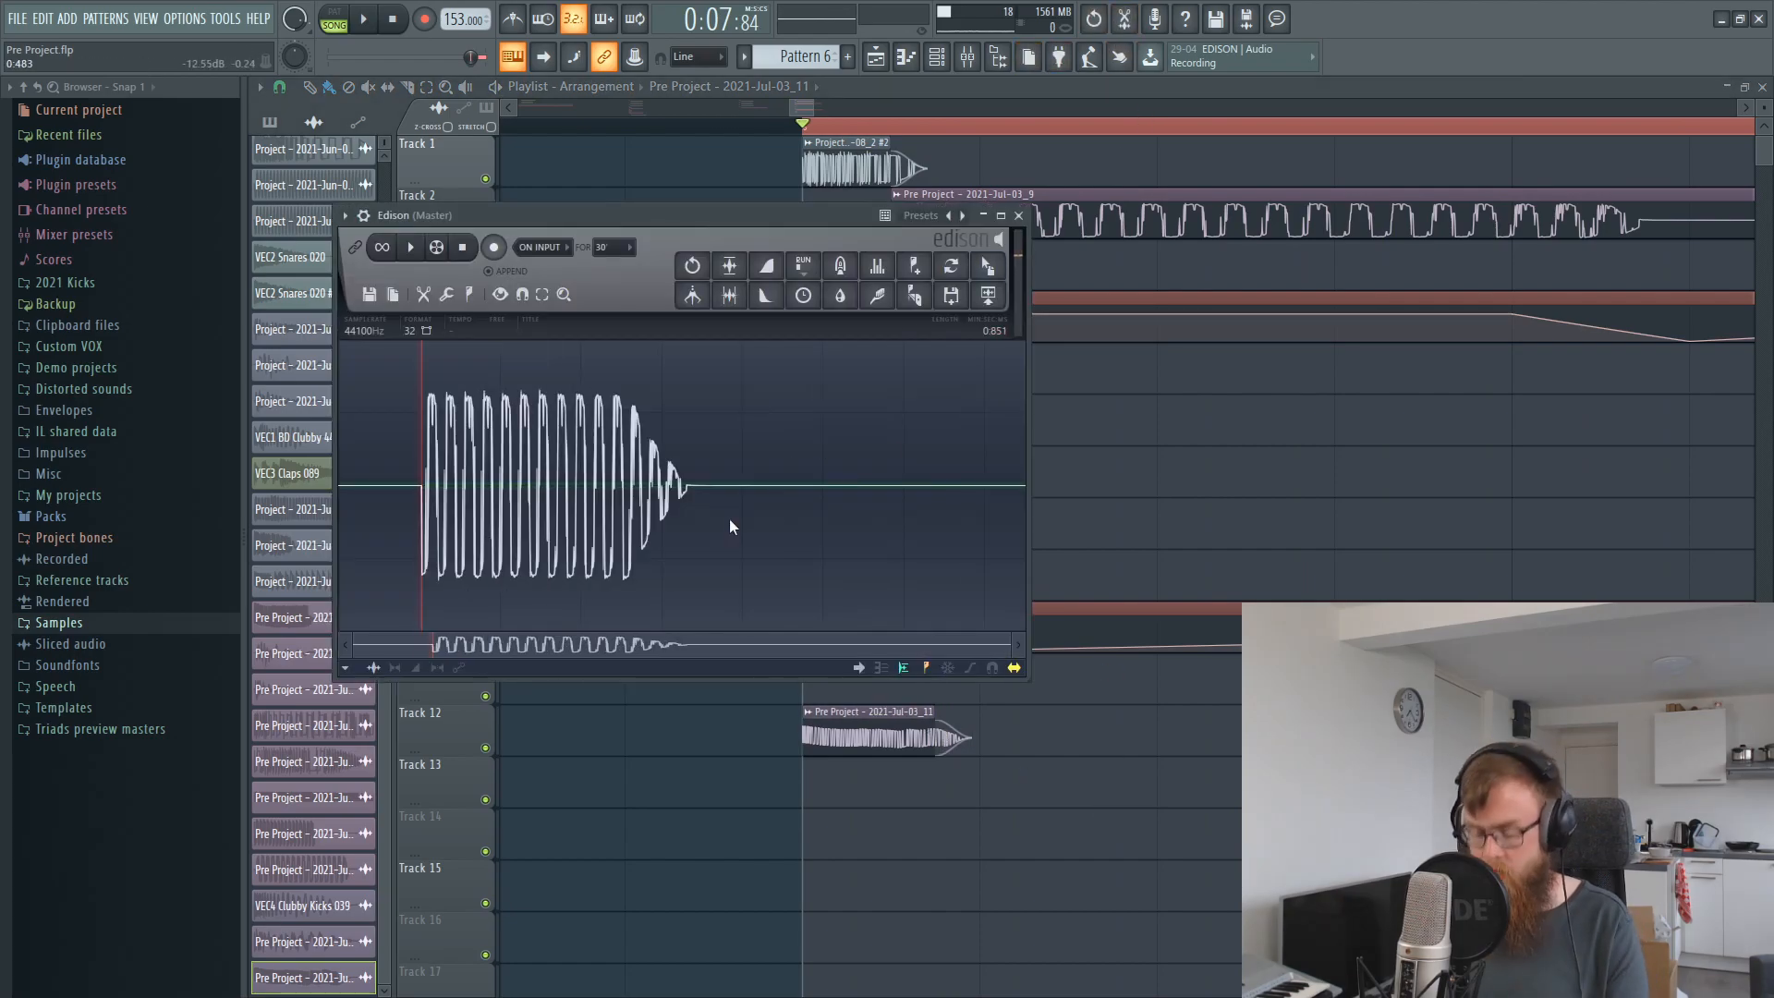
pyautogui.press('space')
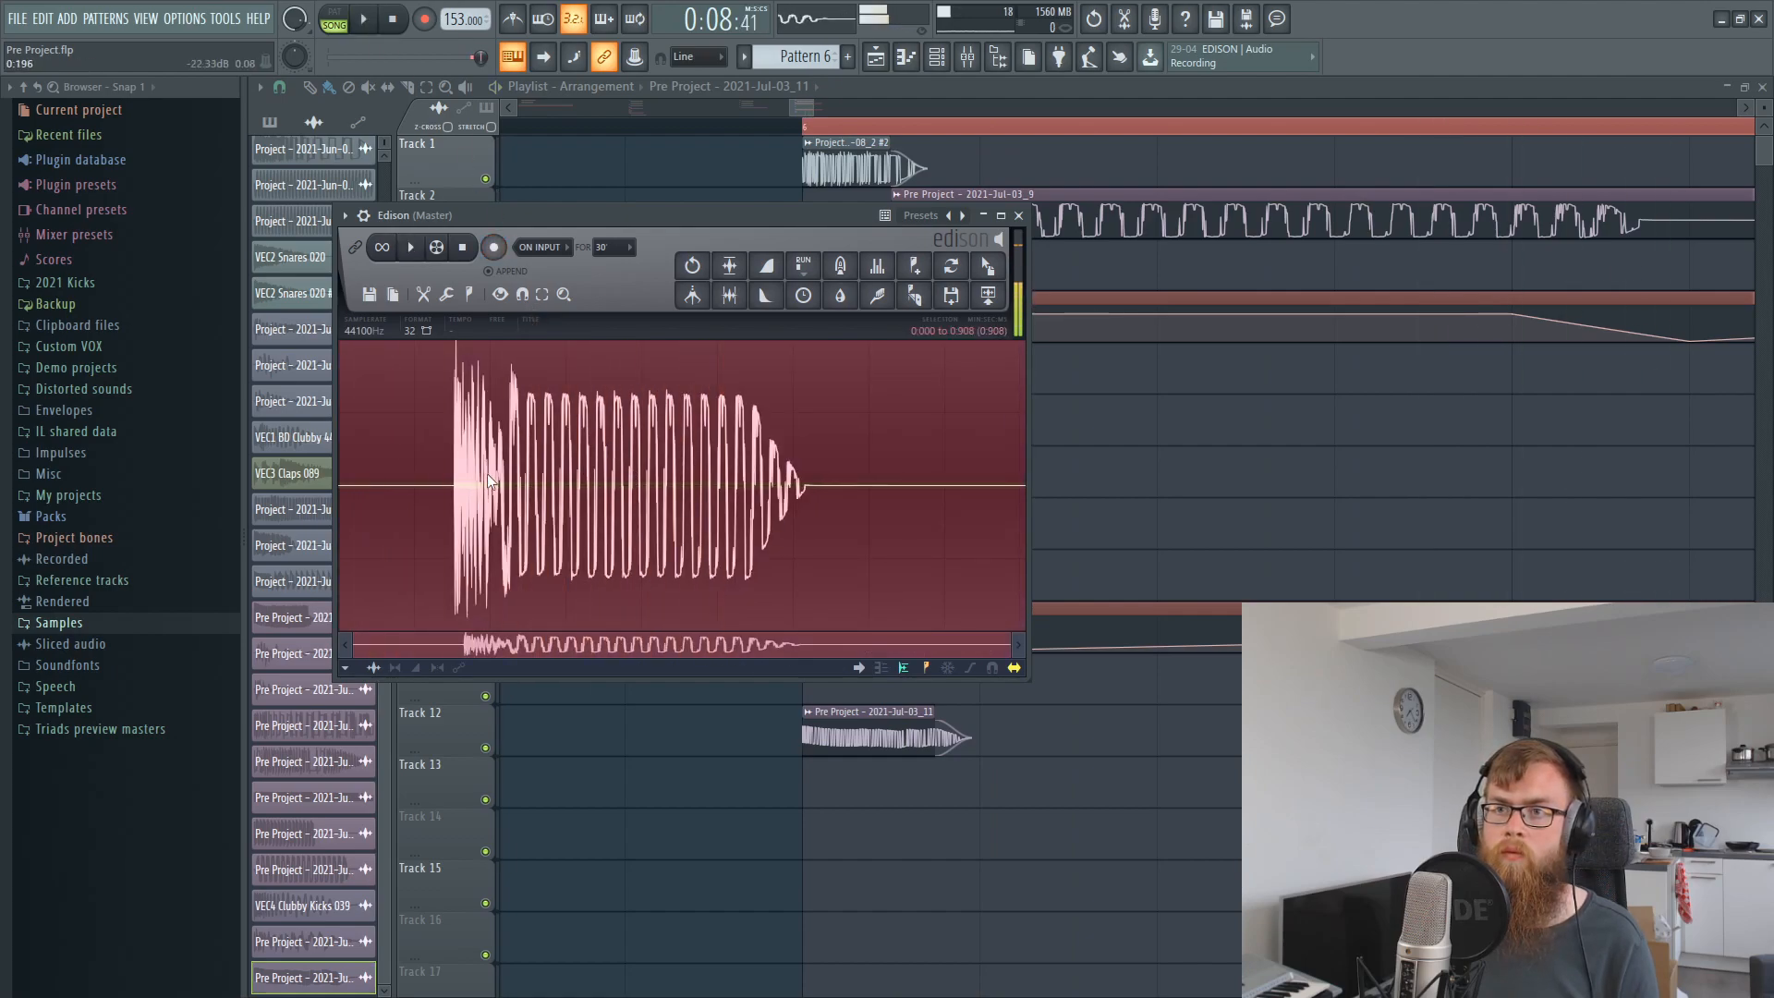
pyautogui.scroll(3, 462, 517)
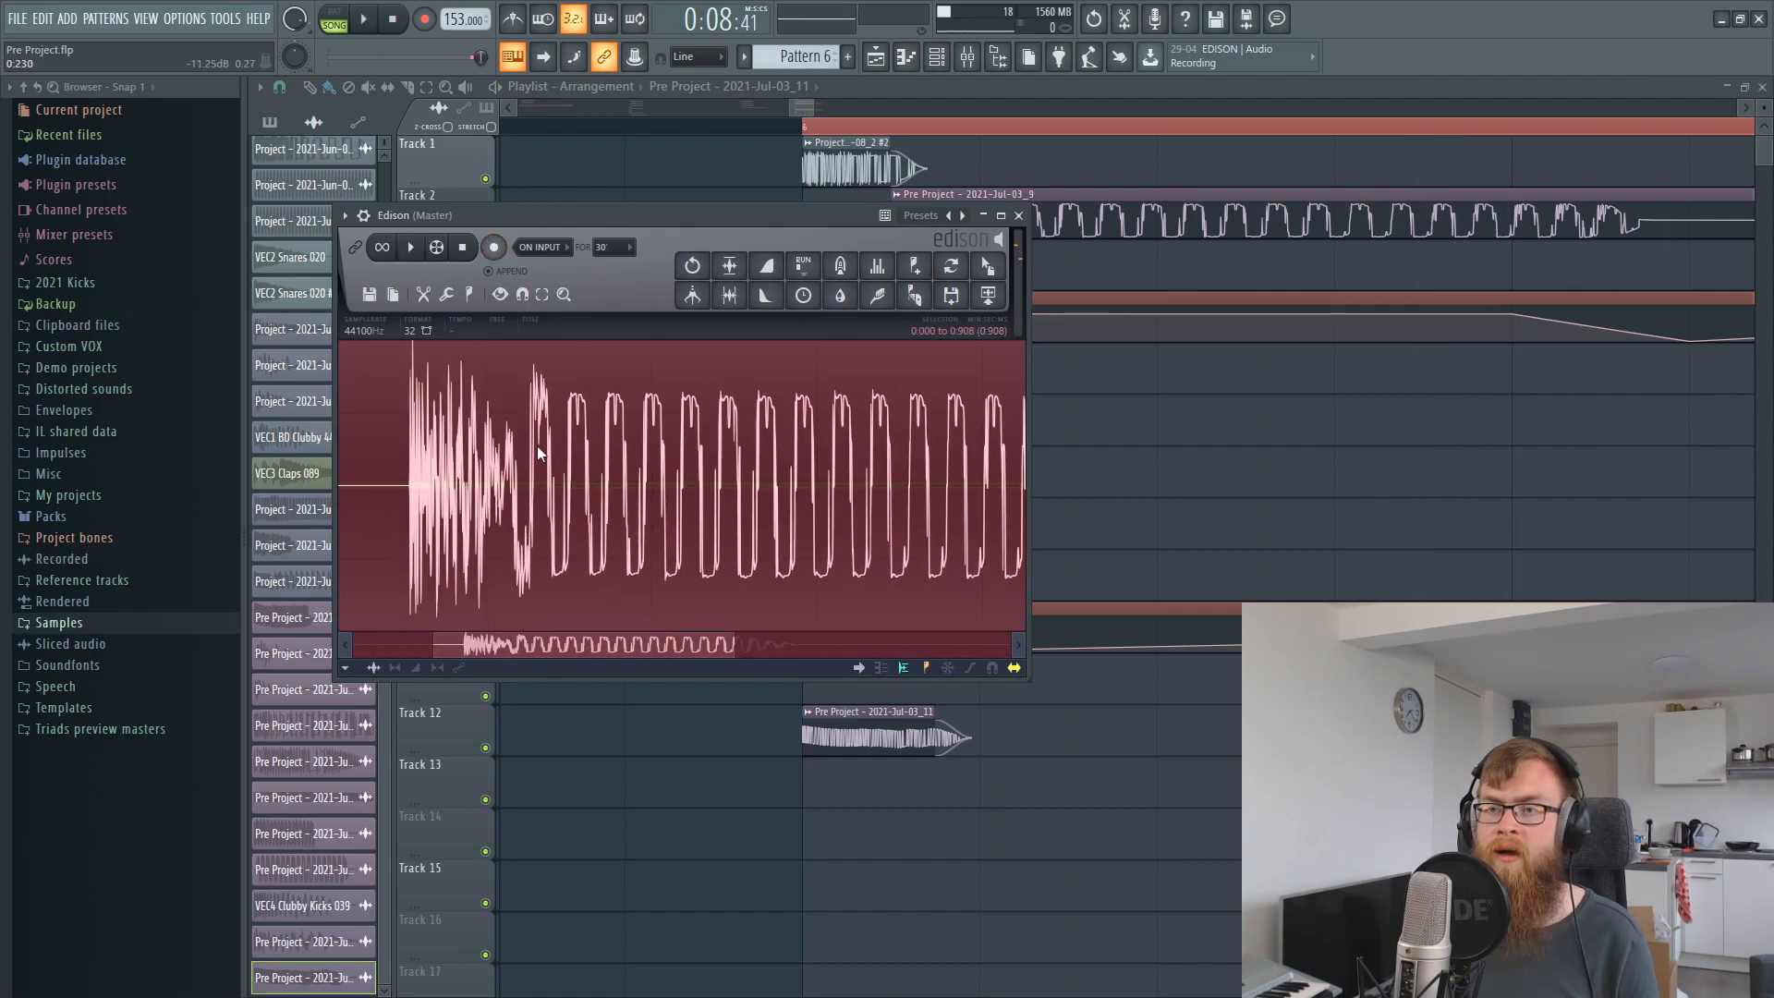
pyautogui.scroll(-3, 556, 435)
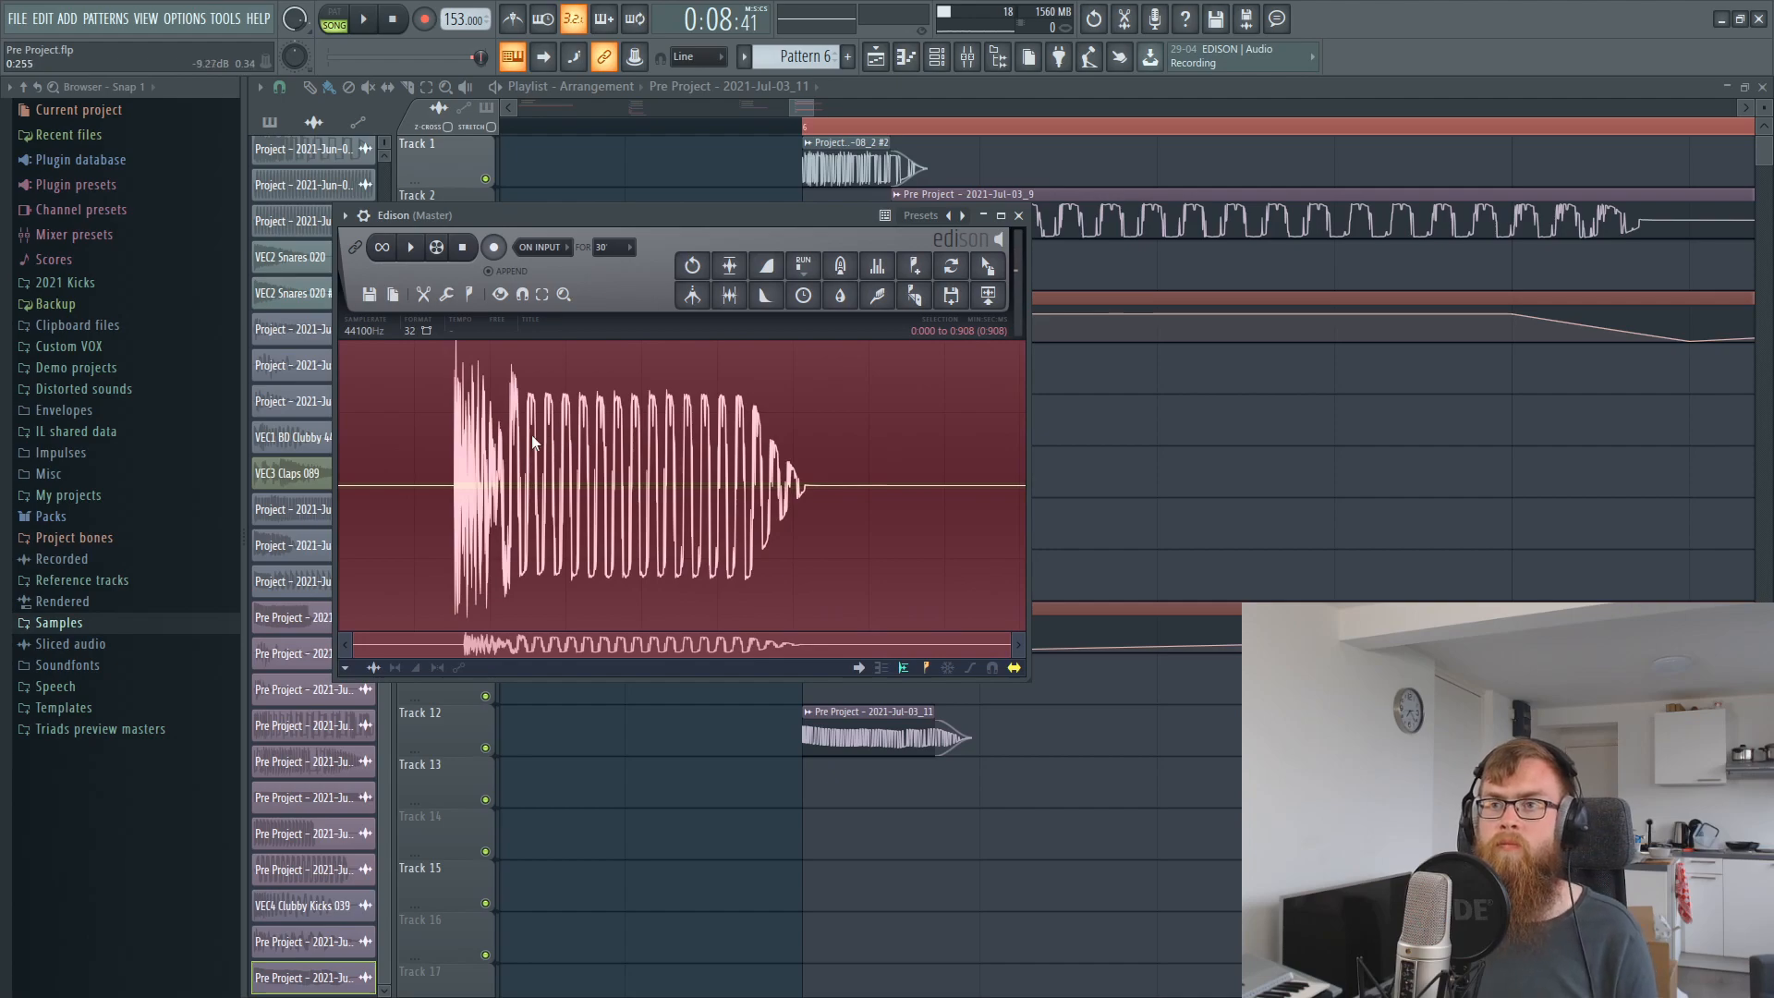
pyautogui.press('Escape')
# Check the channel settings of the Track 12 clip and audition the full kick again.
pyautogui.scroll(-4, 1007, 582)
pyautogui.doubleClick(857, 506)
pyautogui.press('Escape')
pyautogui.press('space')
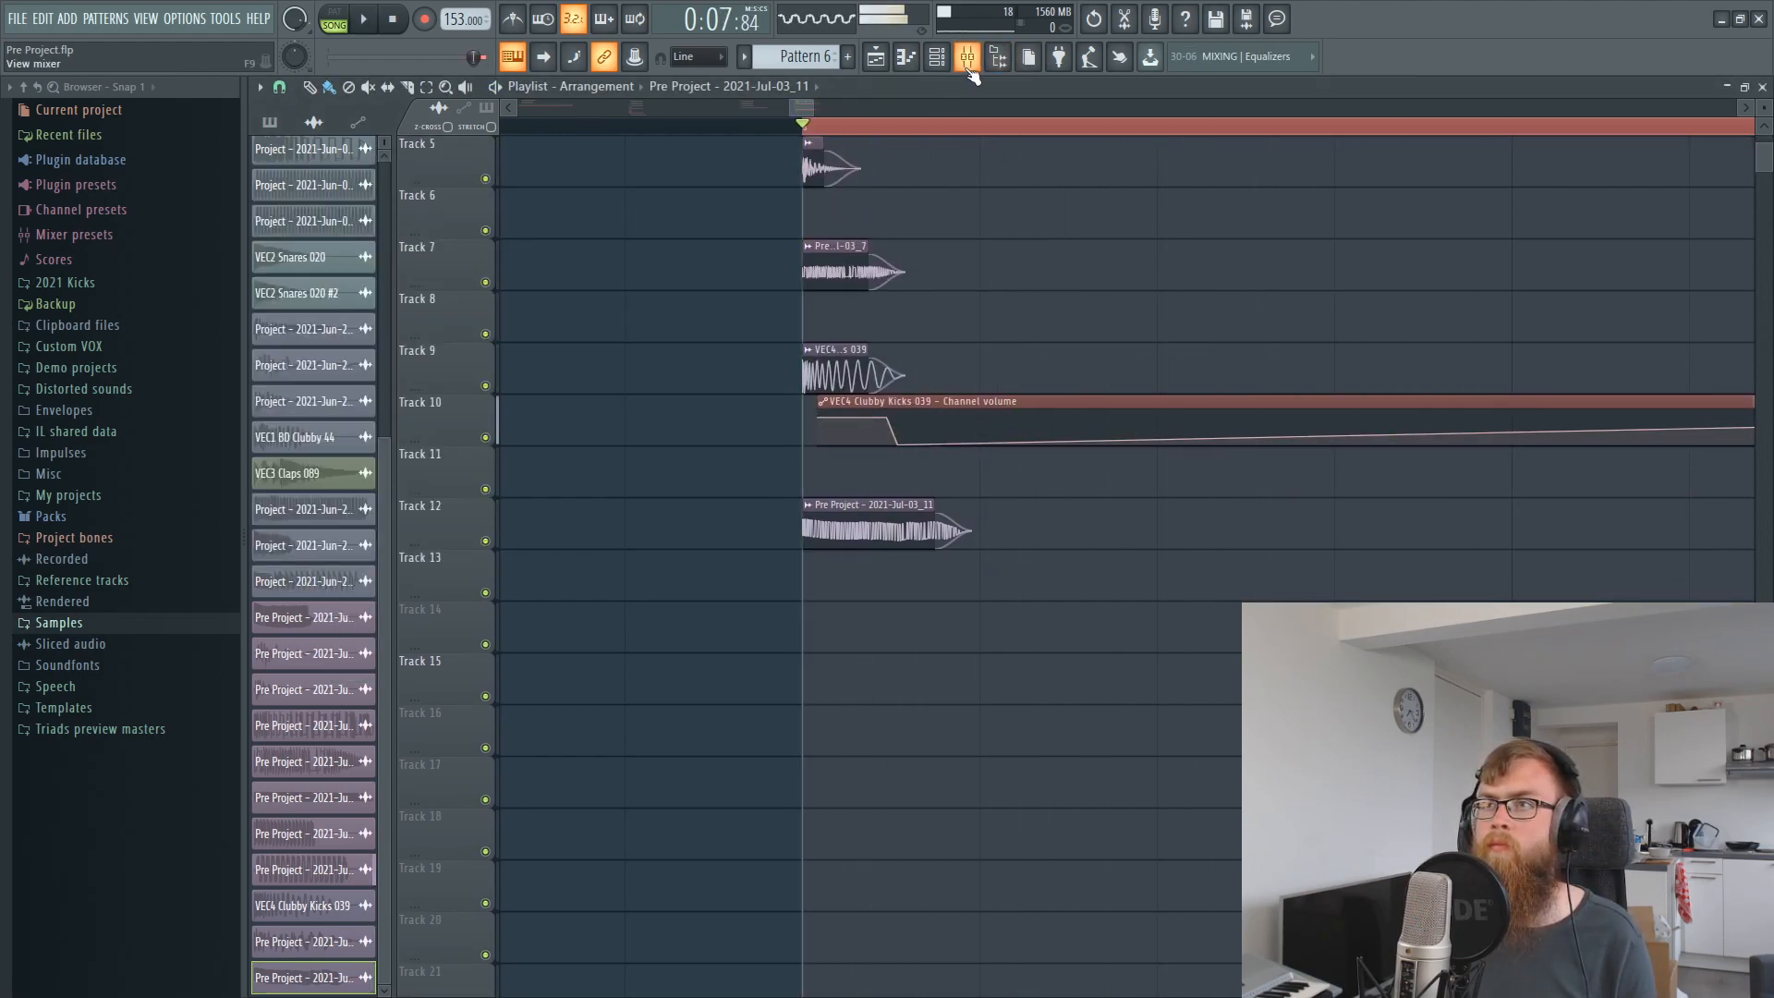
# Lower the level of mixer track 39 slightly and toggle its mute to compare the kick with and without it.
pyautogui.press('F9')
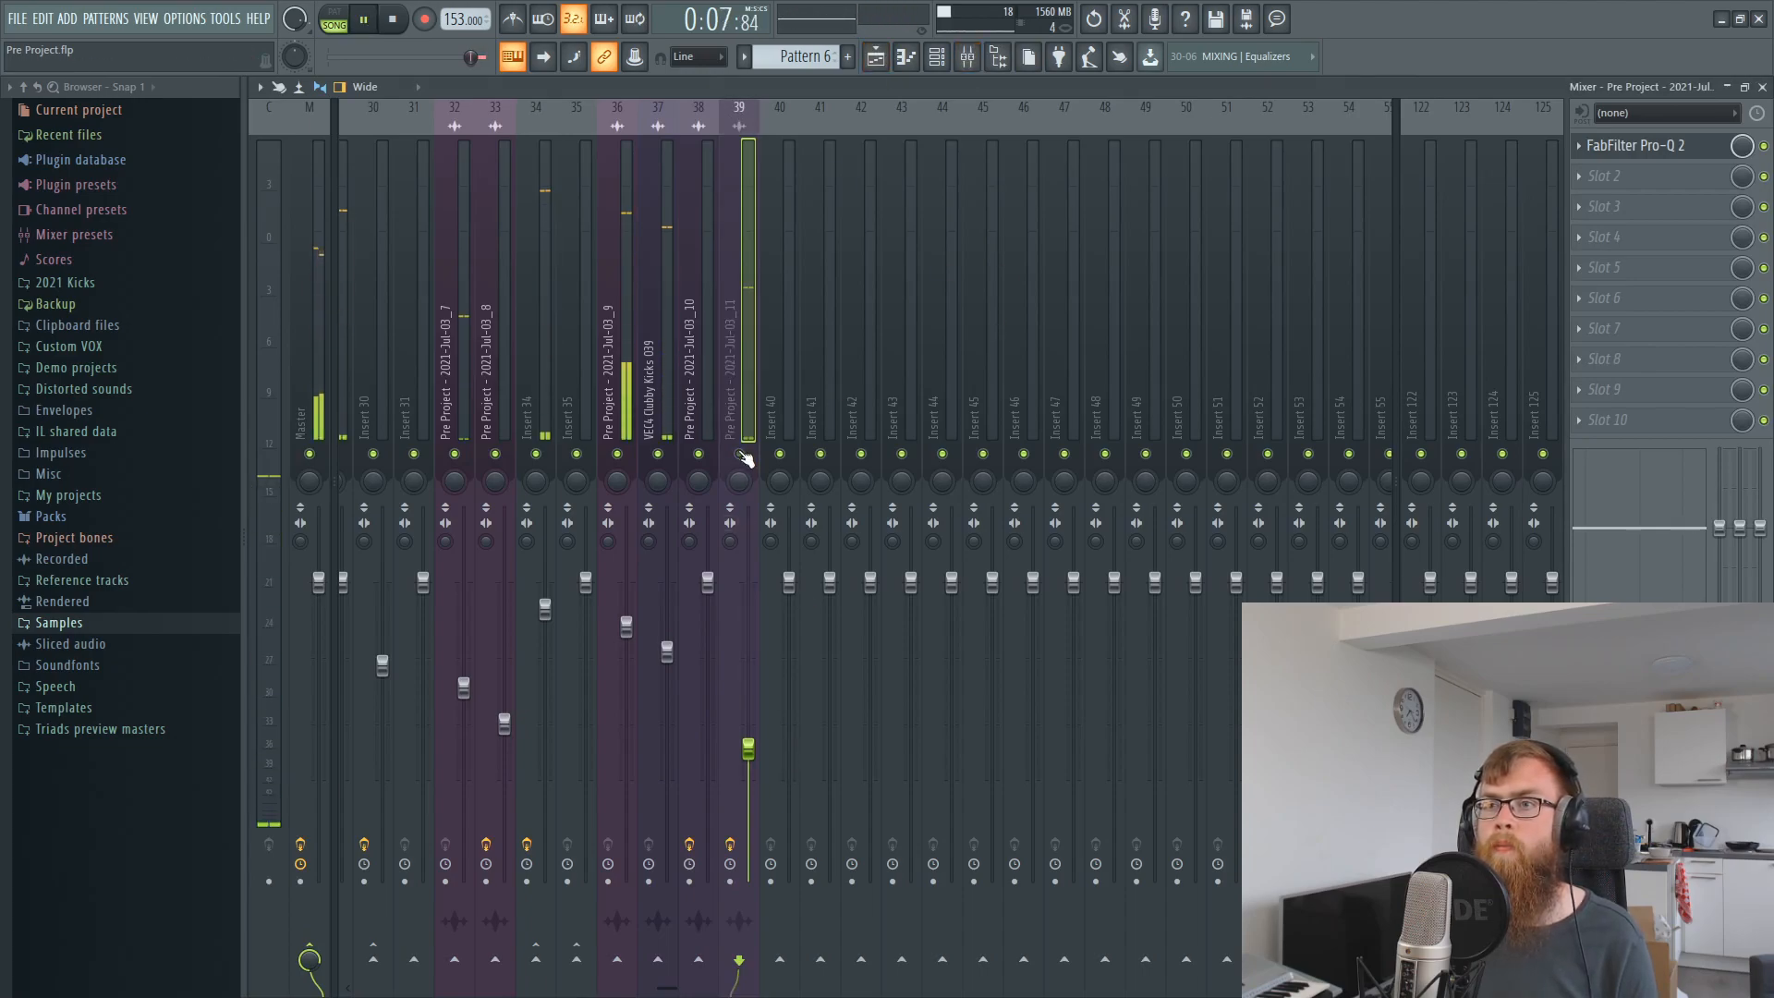
pyautogui.moveTo(753, 794); pyautogui.dragTo(753, 810)
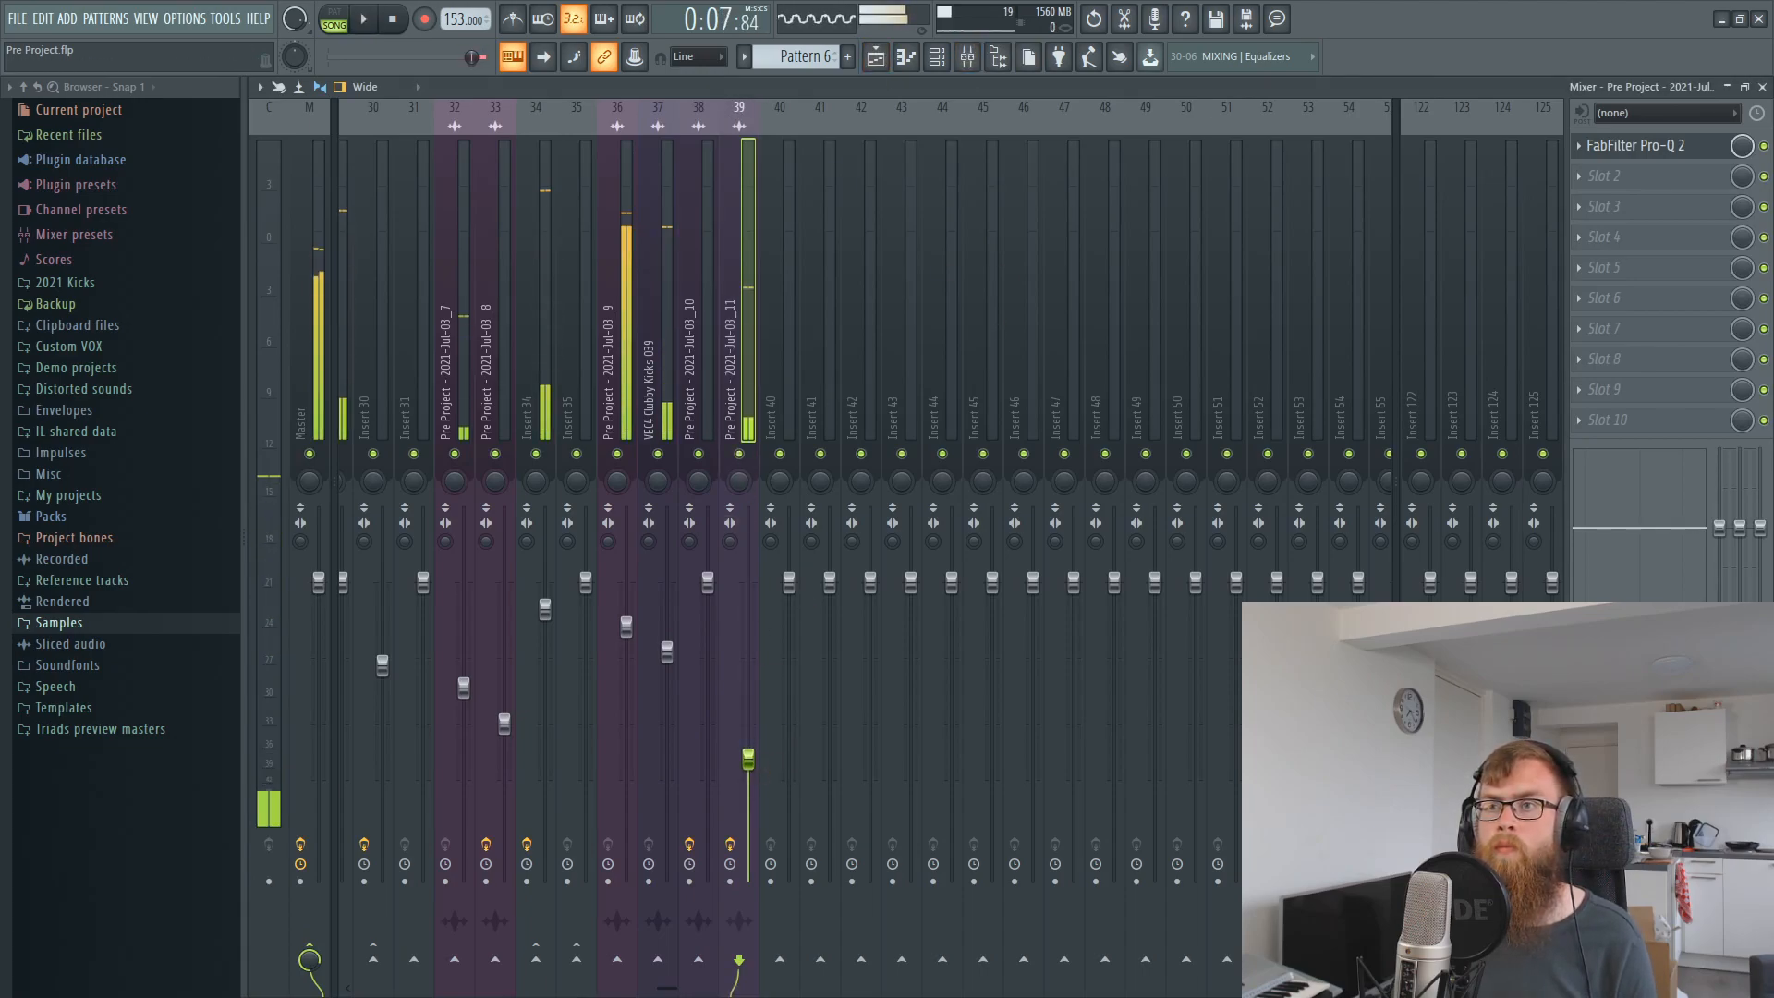
pyautogui.click(739, 453)
pyautogui.click(739, 454)
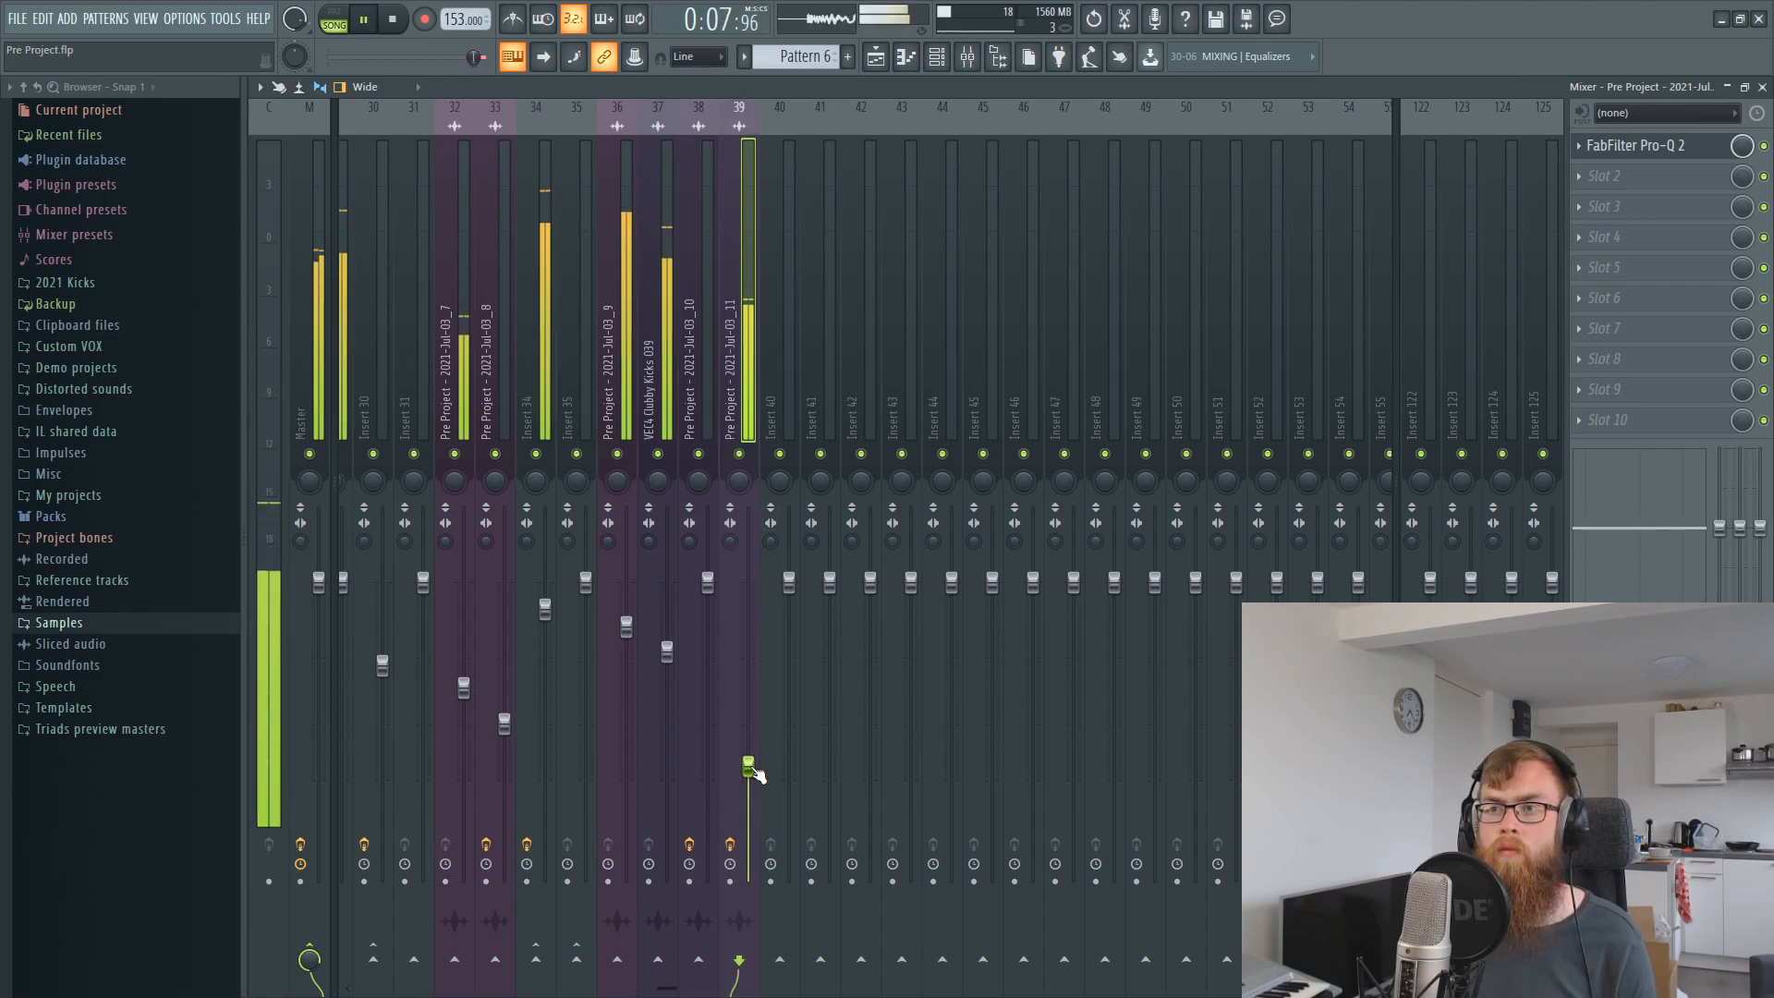
# Raise mixer track 36 slightly and fine-tune track 39 to about -15.6 dB while the kick plays.
pyautogui.moveTo(626, 626); pyautogui.dragTo(626, 612)
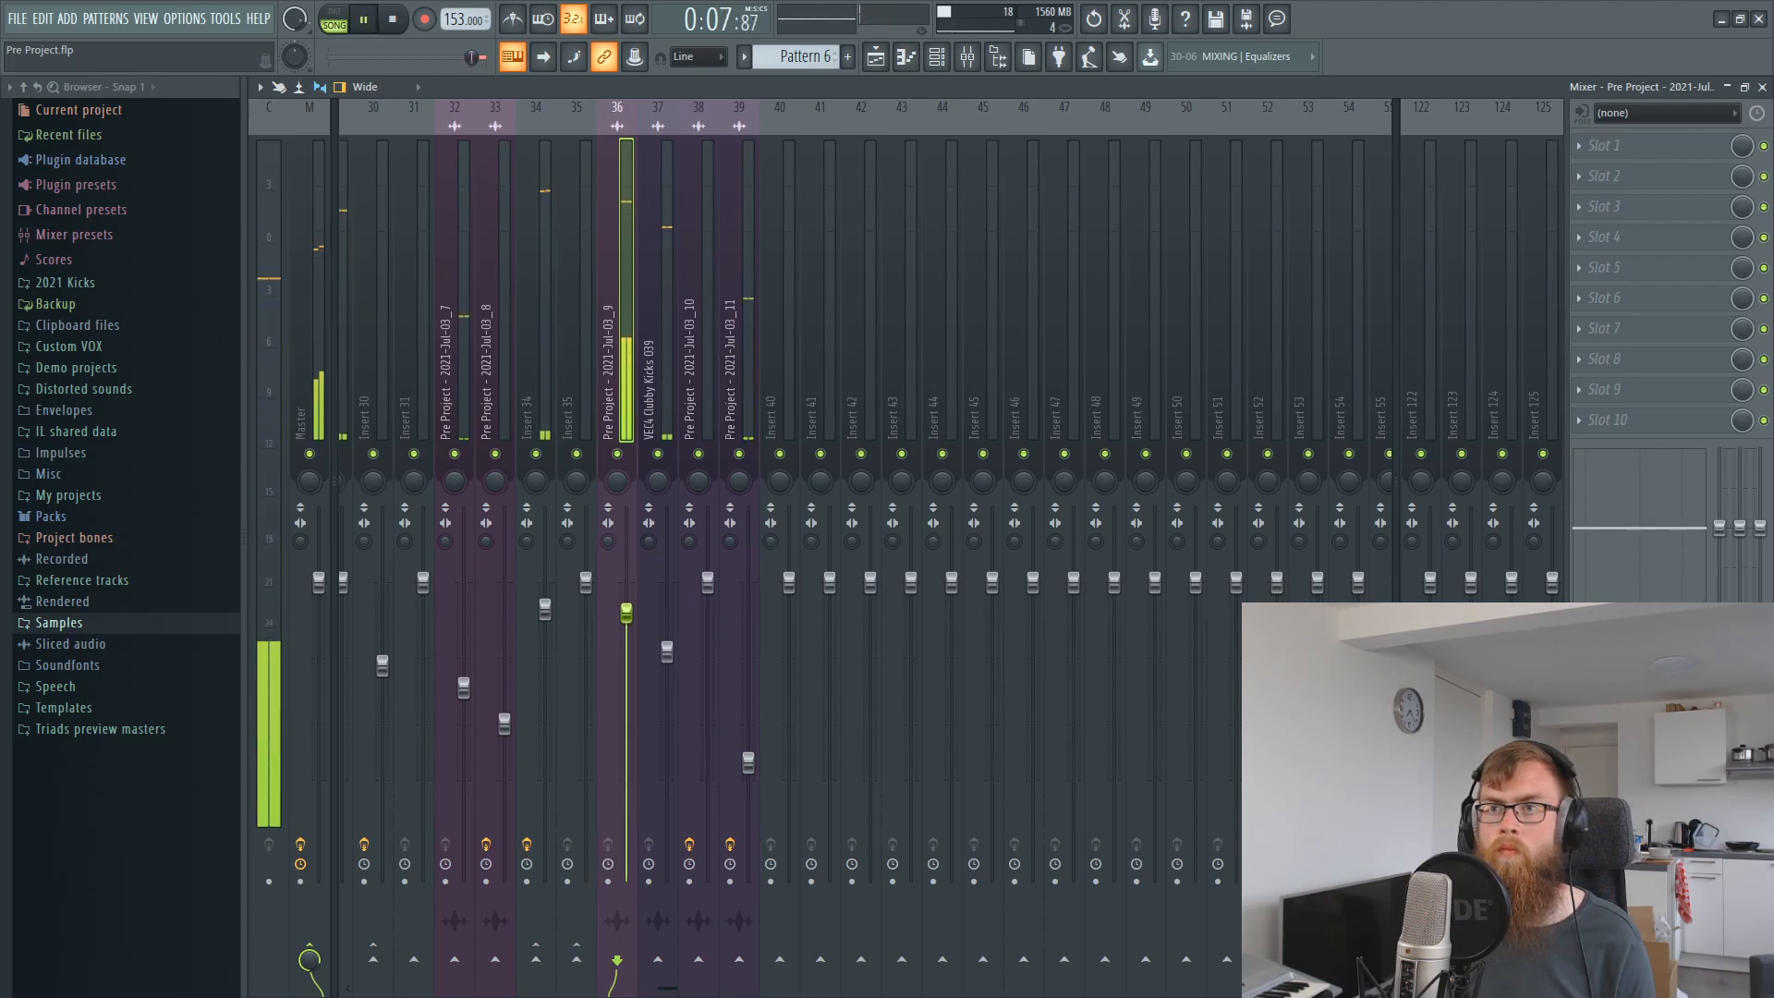
pyautogui.click(749, 762)
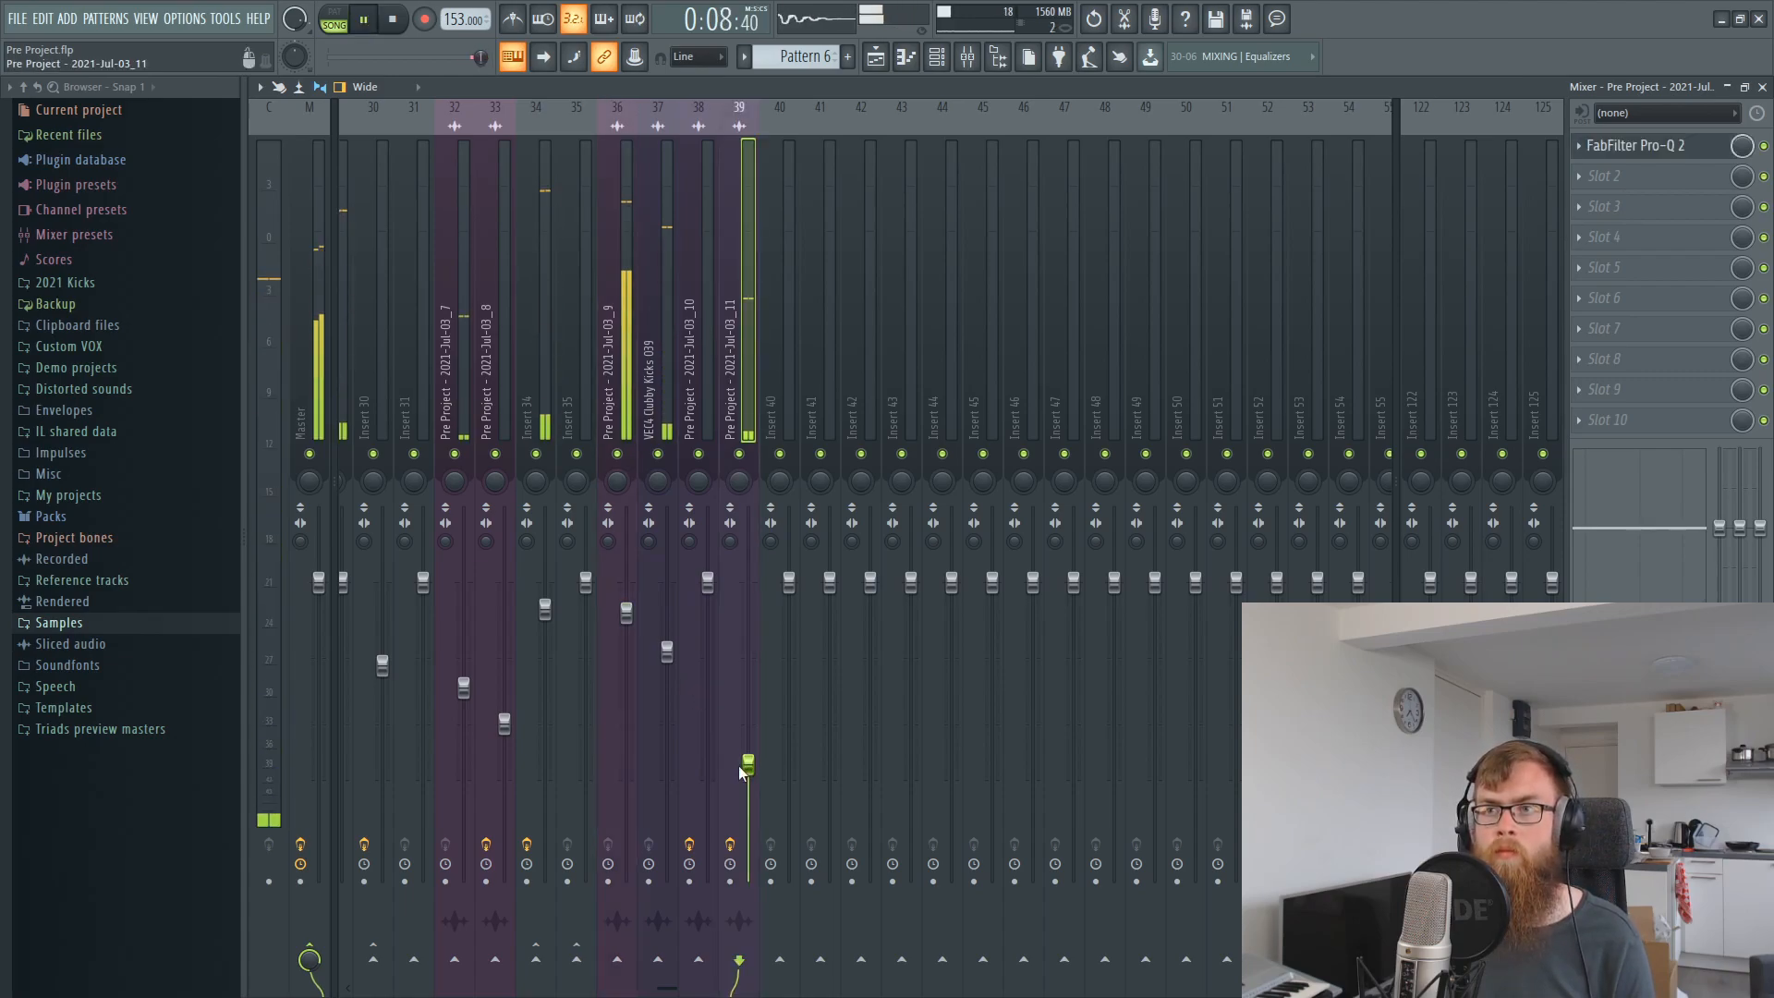
pyautogui.click(751, 451)
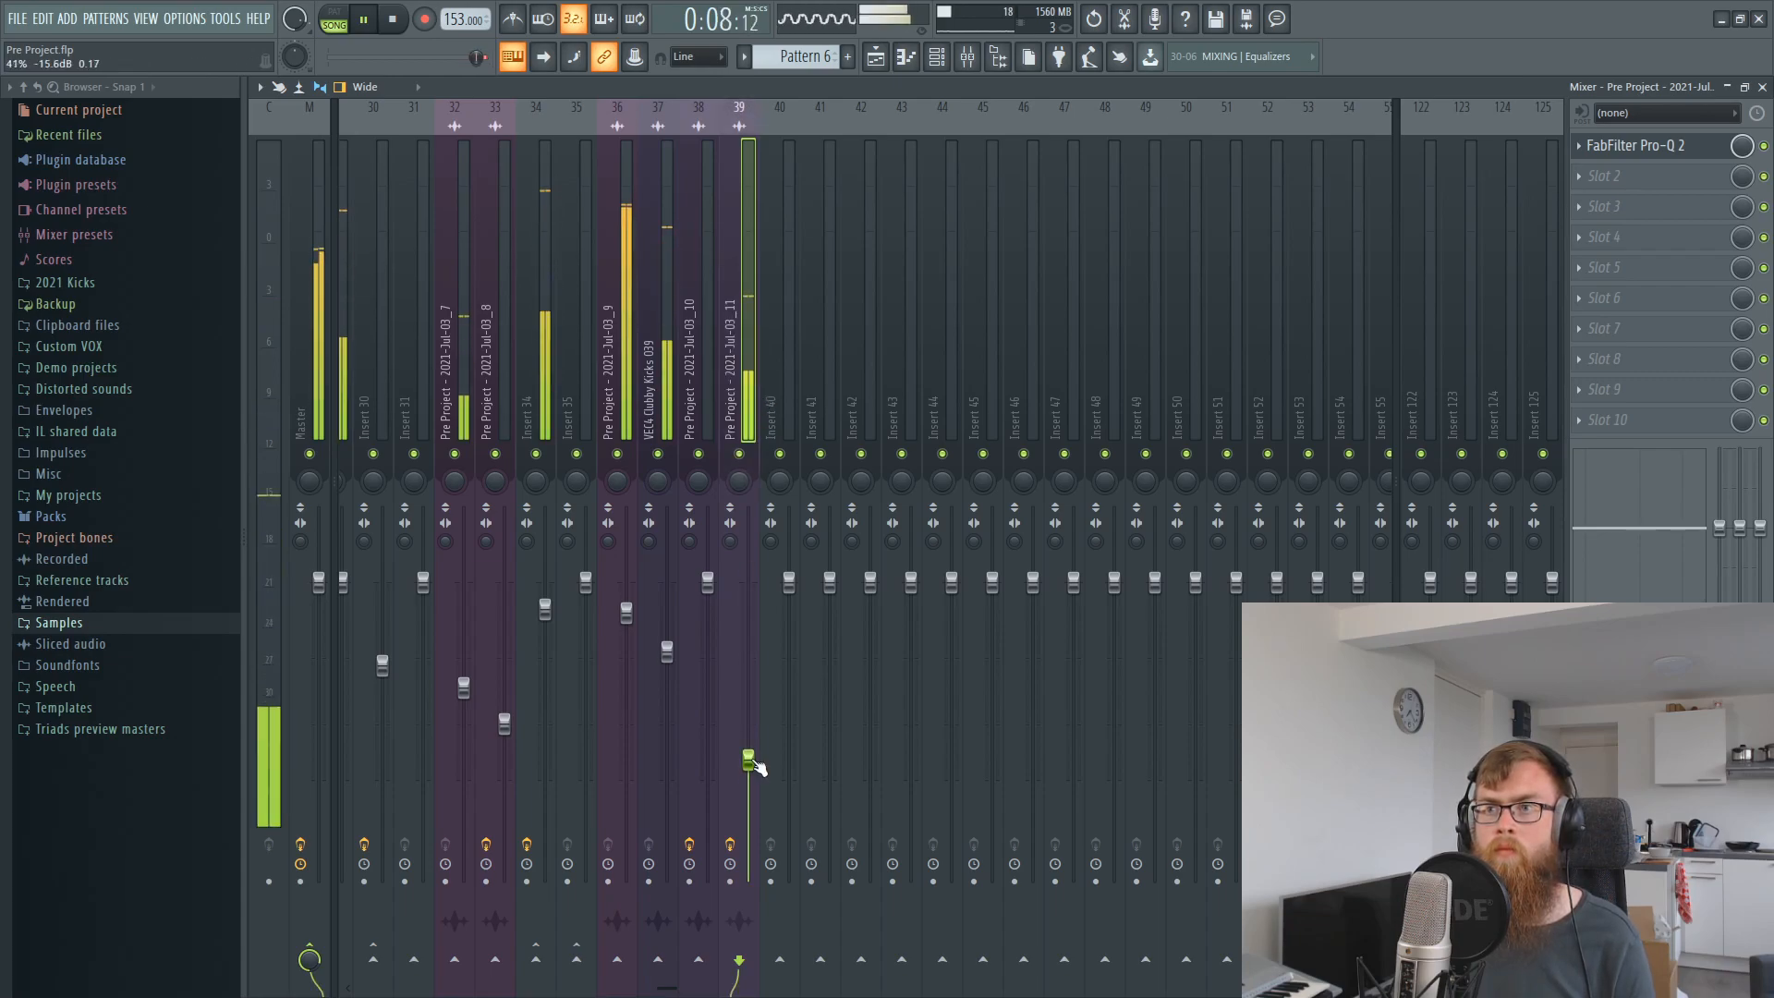
pyautogui.press('space')
pyautogui.press('F5')
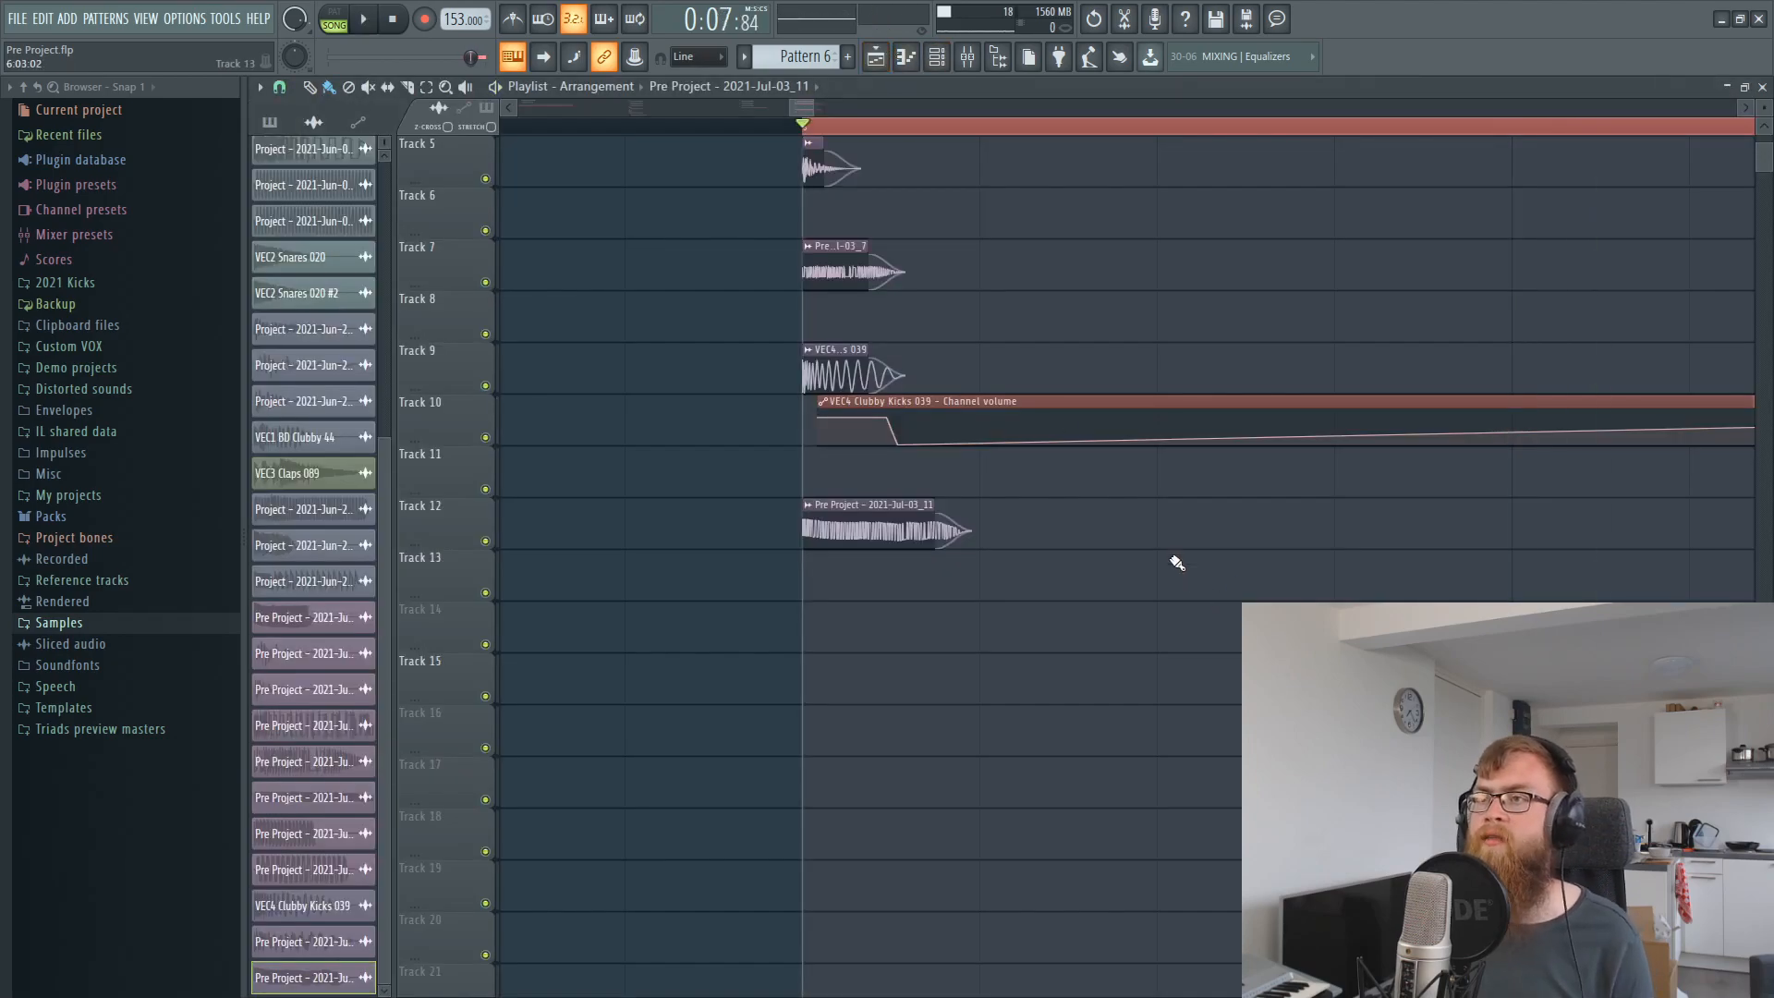
# Record the full kick into Edison, examine its waveform from punch to tail, and discard the recording.
pyautogui.scroll(4, 1040, 200)
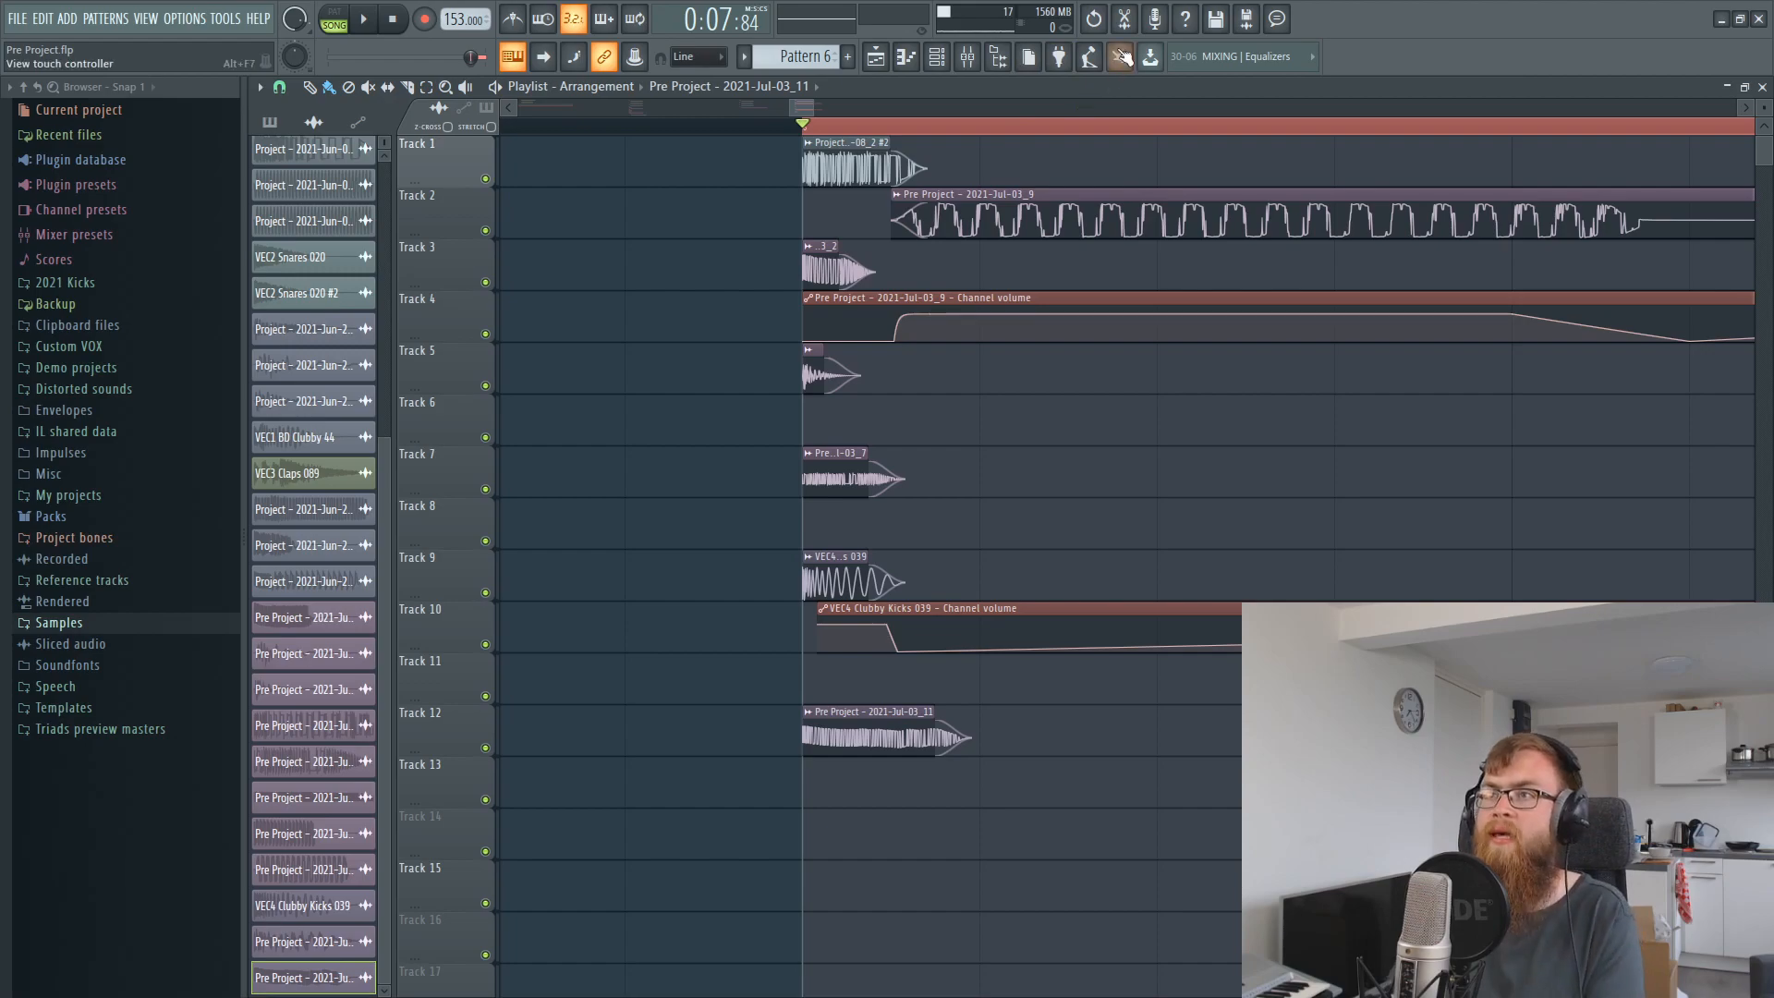
pyautogui.click(1134, 22)
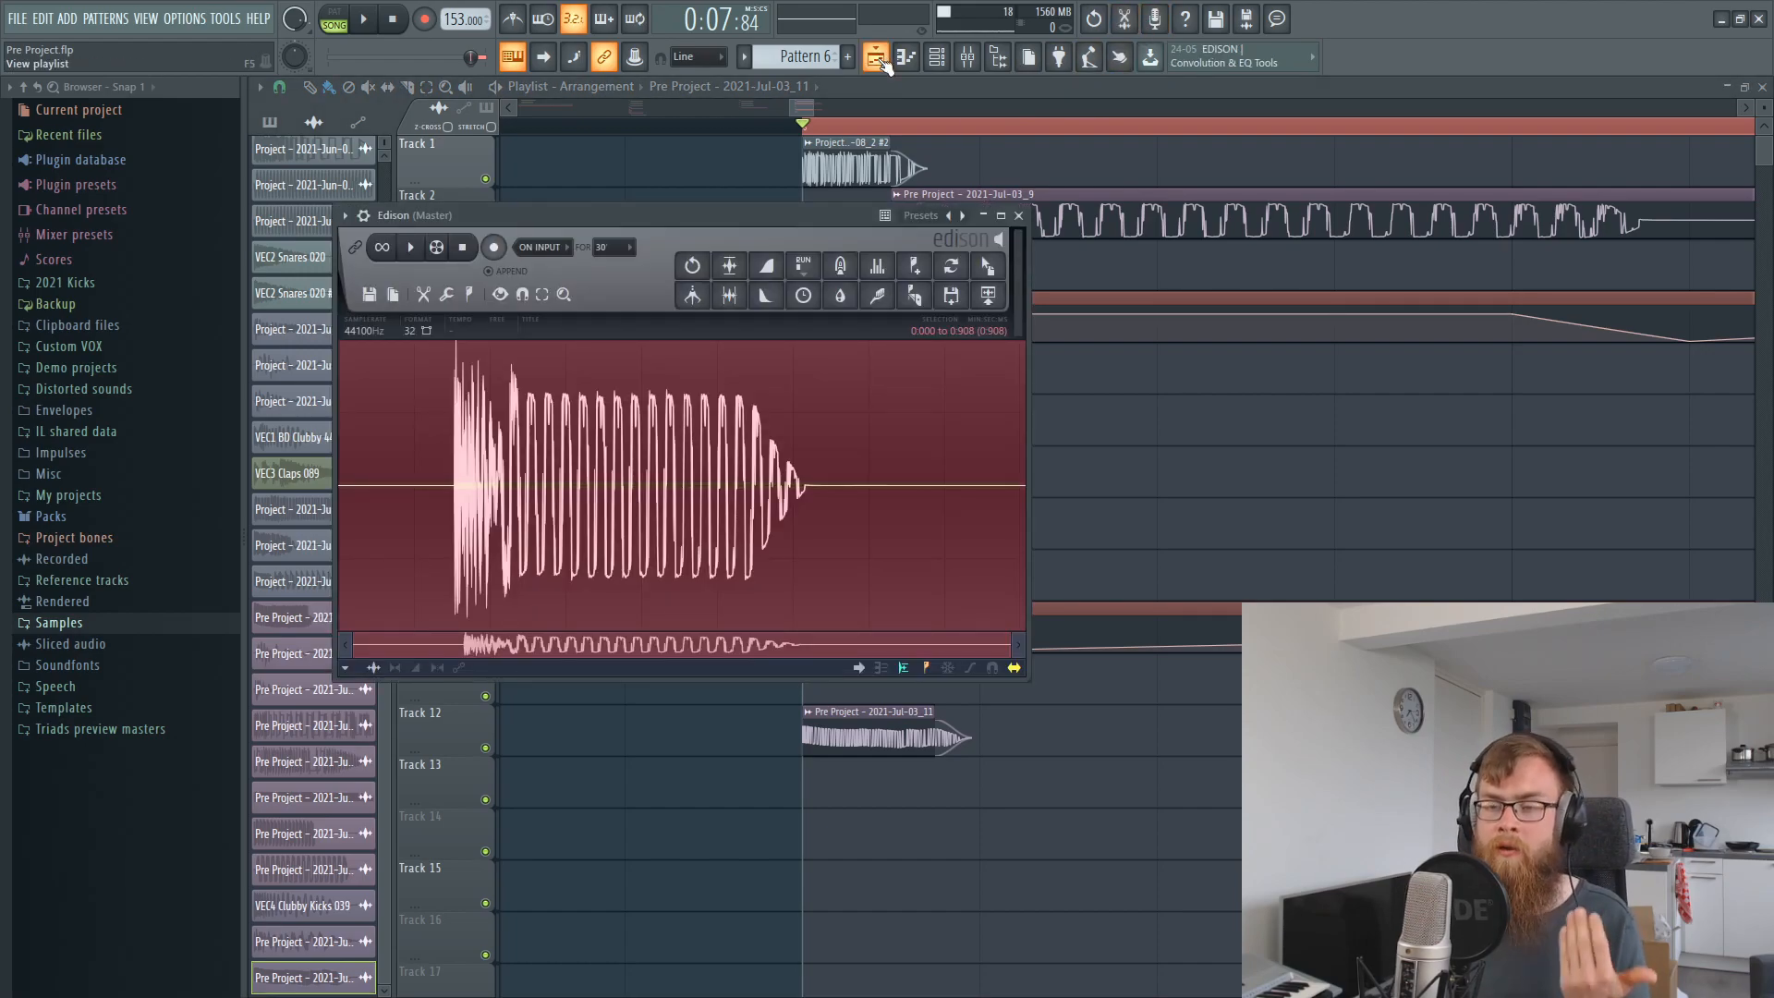
pyautogui.press('Delete')
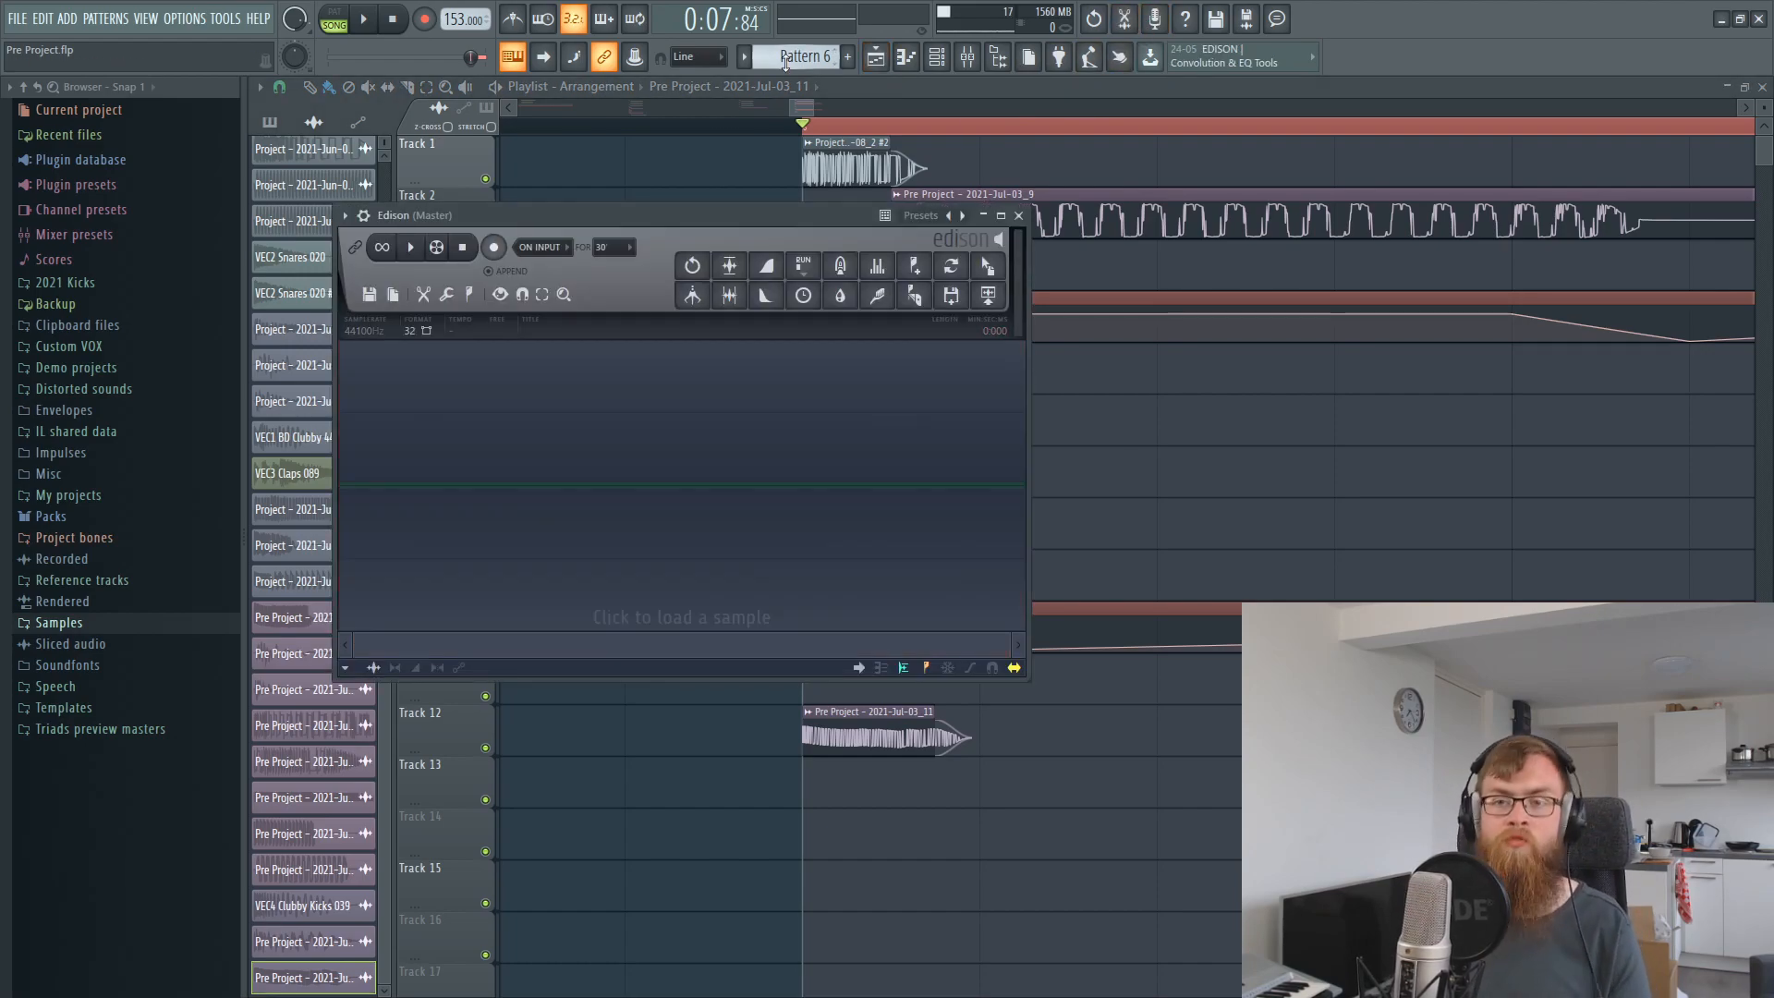
pyautogui.click(370, 19)
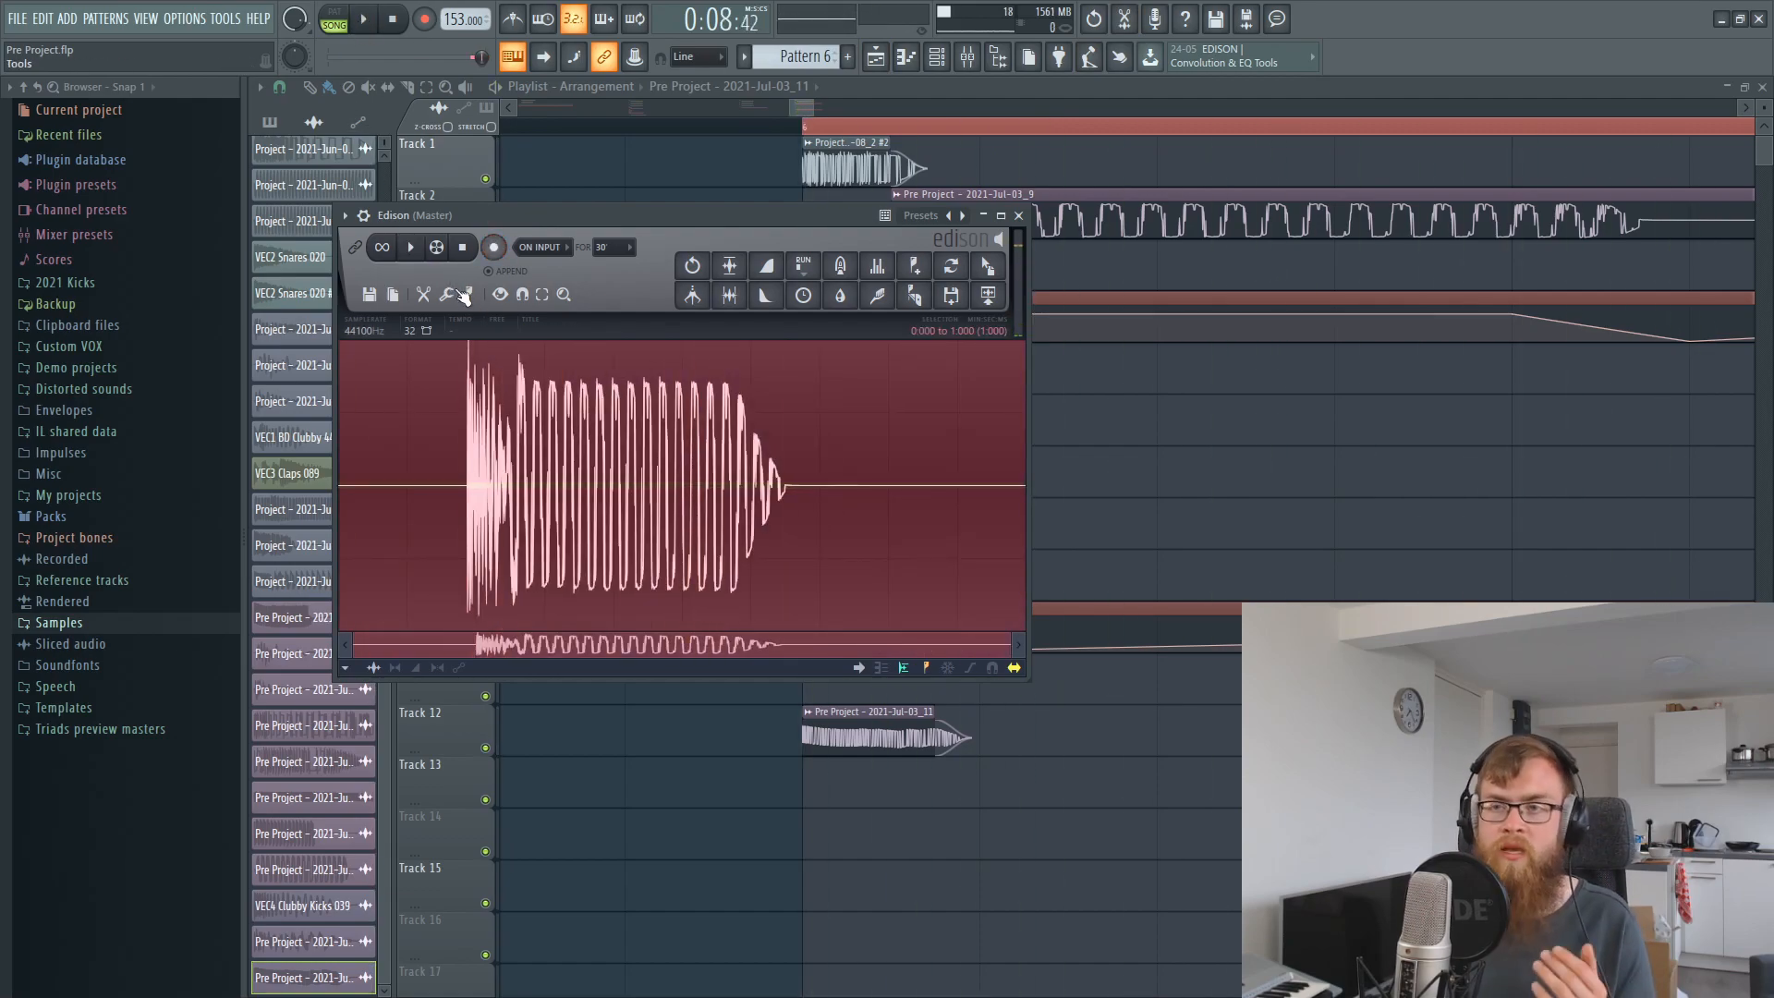
pyautogui.scroll(5, 475, 410)
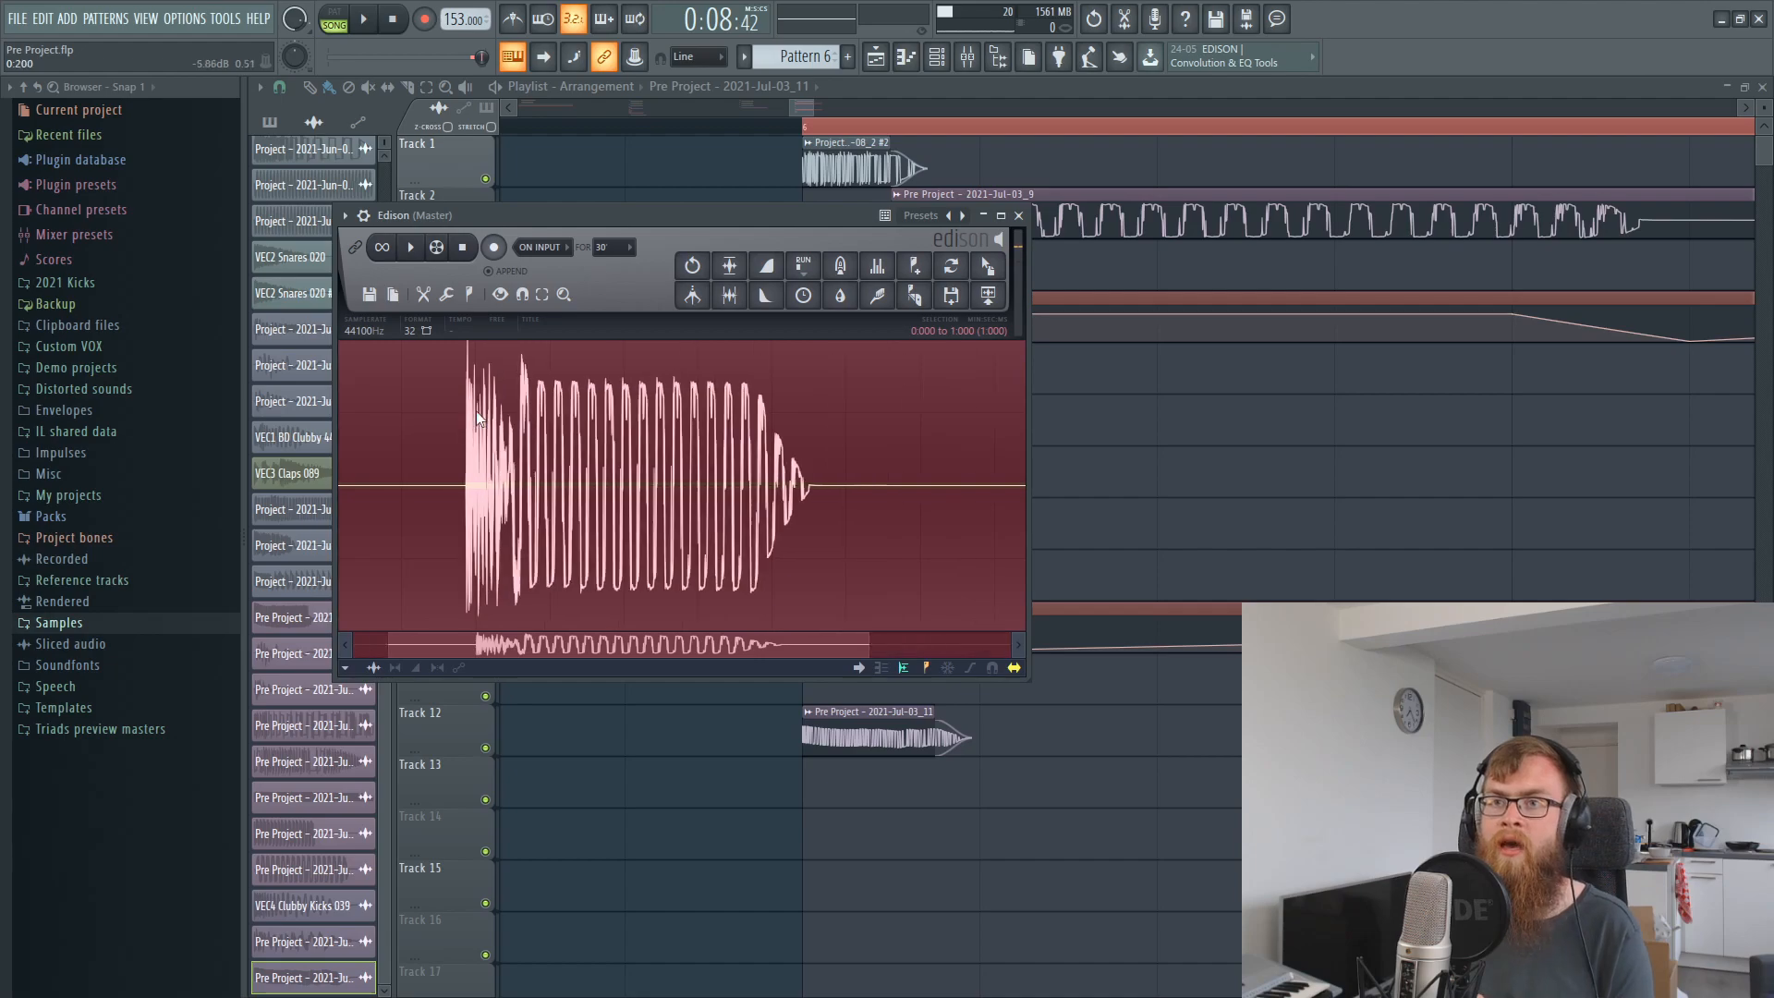
pyautogui.scroll(-5, 464, 407)
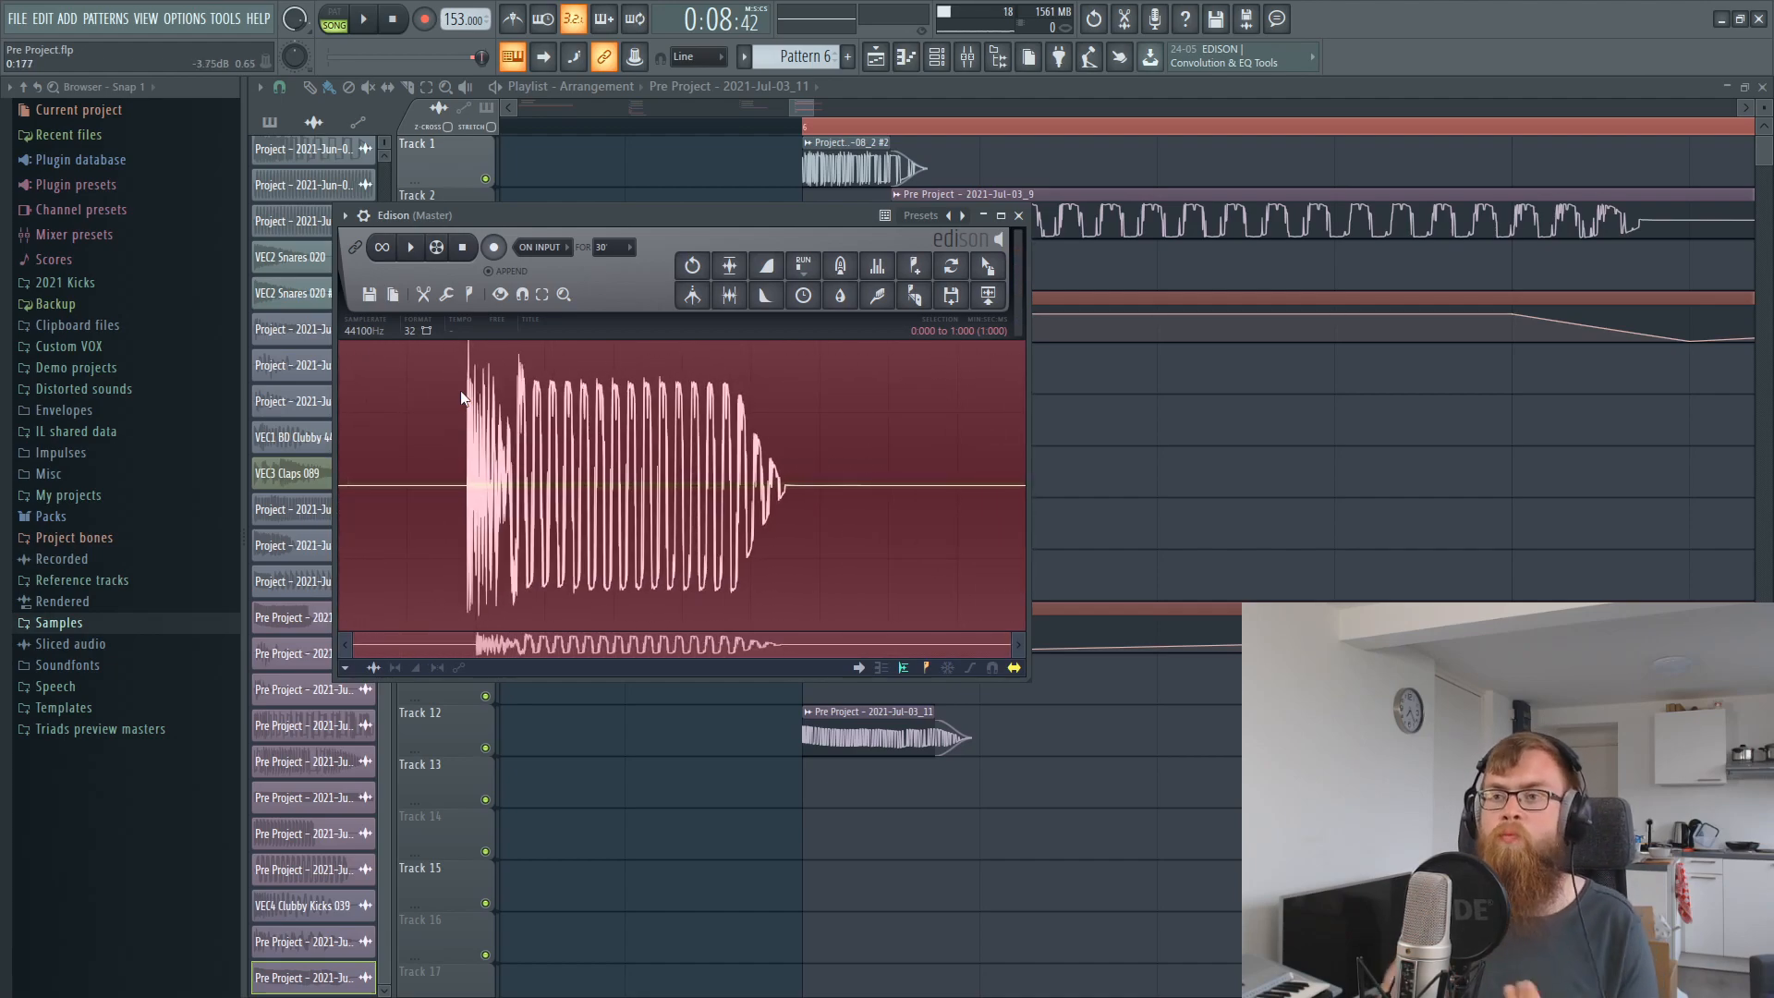
pyautogui.scroll(3, 514, 520)
pyautogui.scroll(-3, 514, 520)
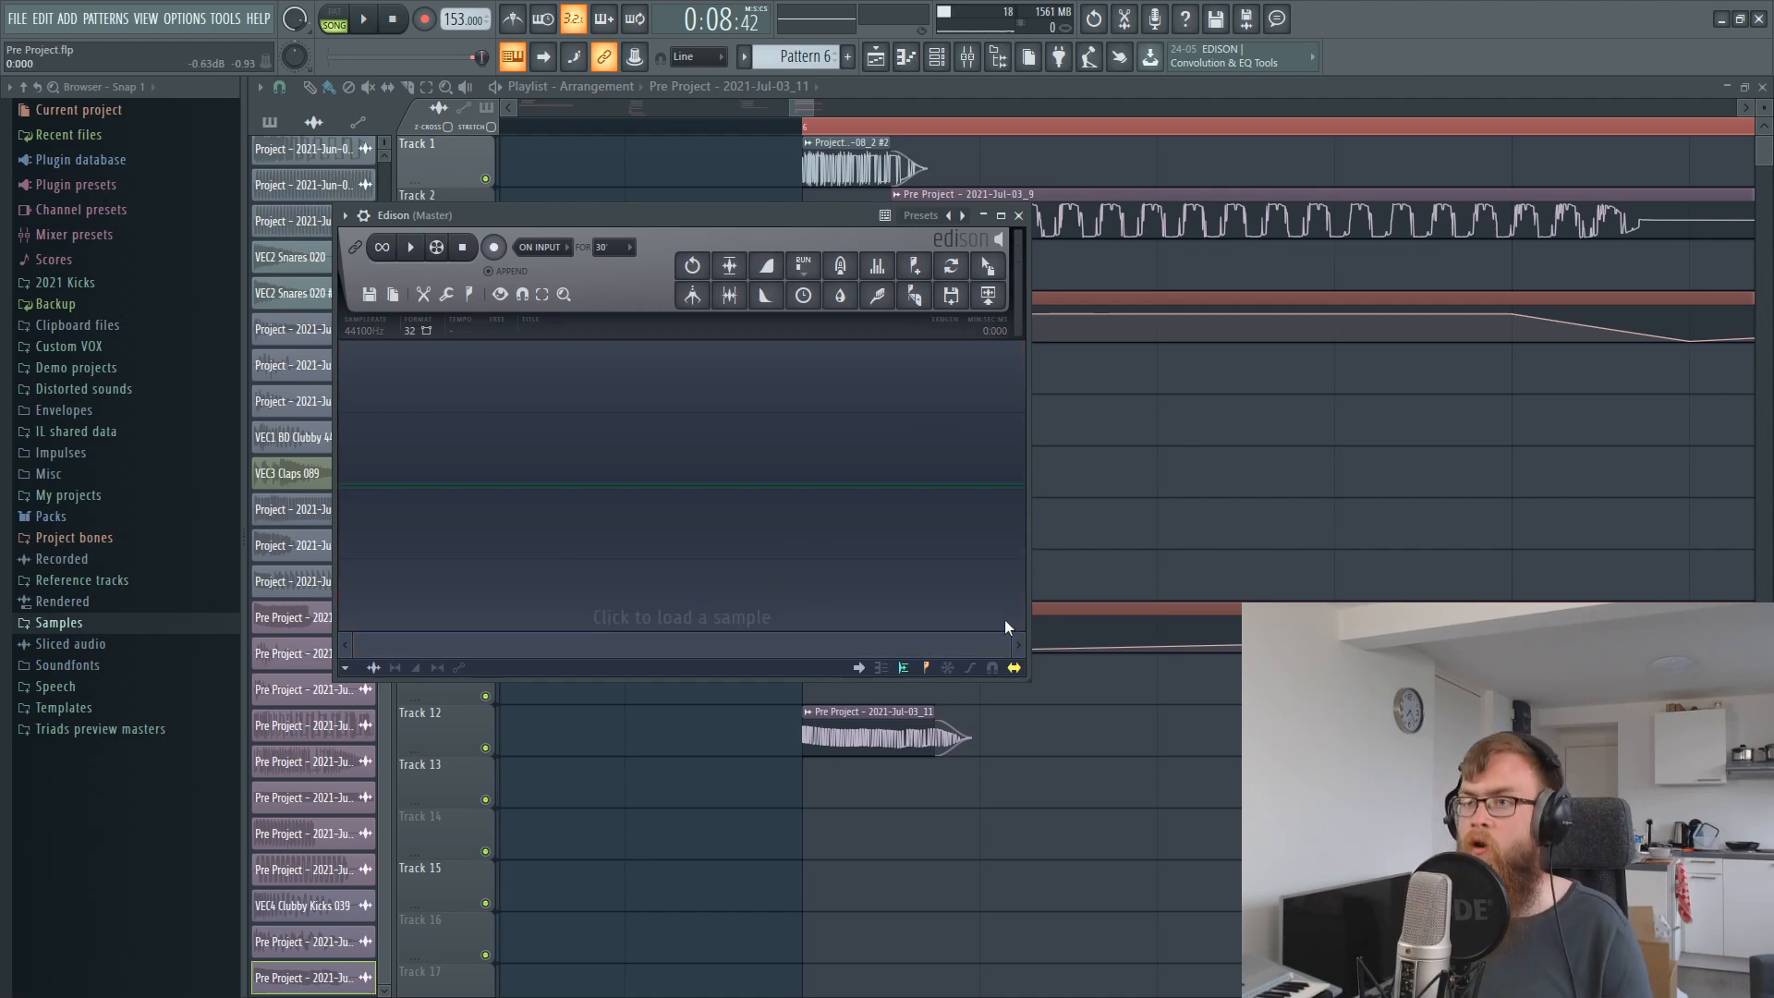
pyautogui.click(1019, 215)
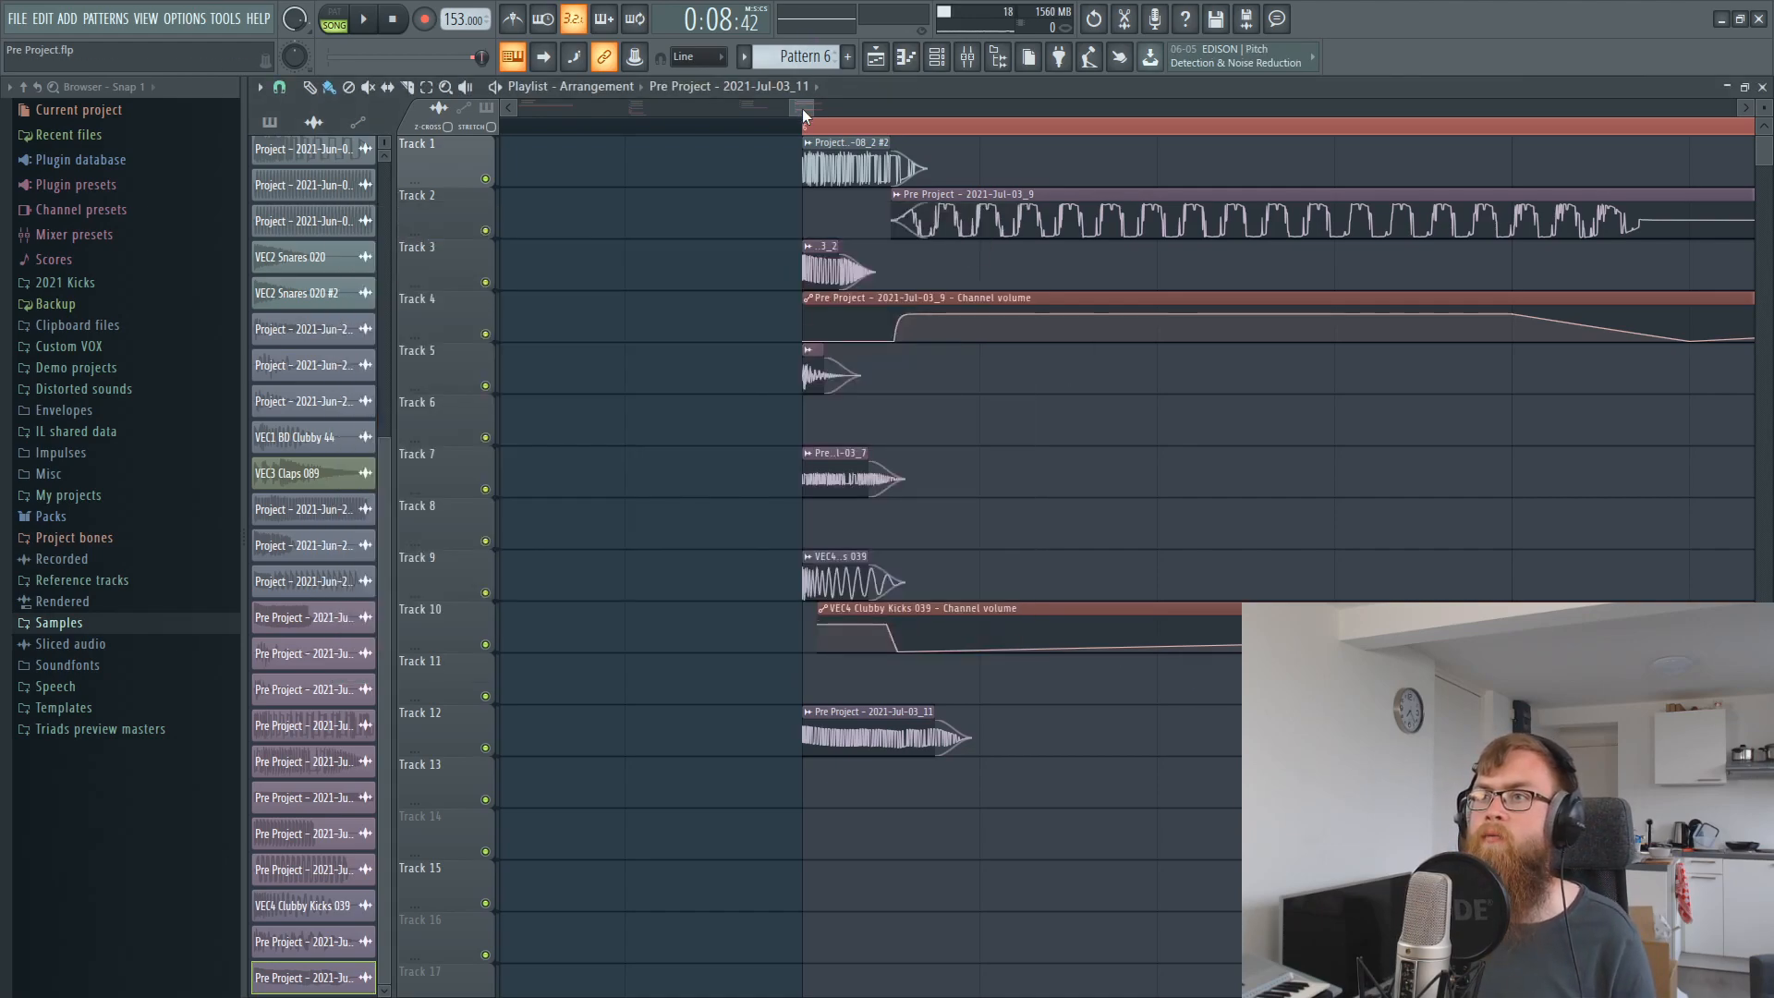
# Raise Insert 34 to about -1.2 dB and fine-tune it against mixer tracks 36 and 39 during playback.
pyautogui.click(971, 61)
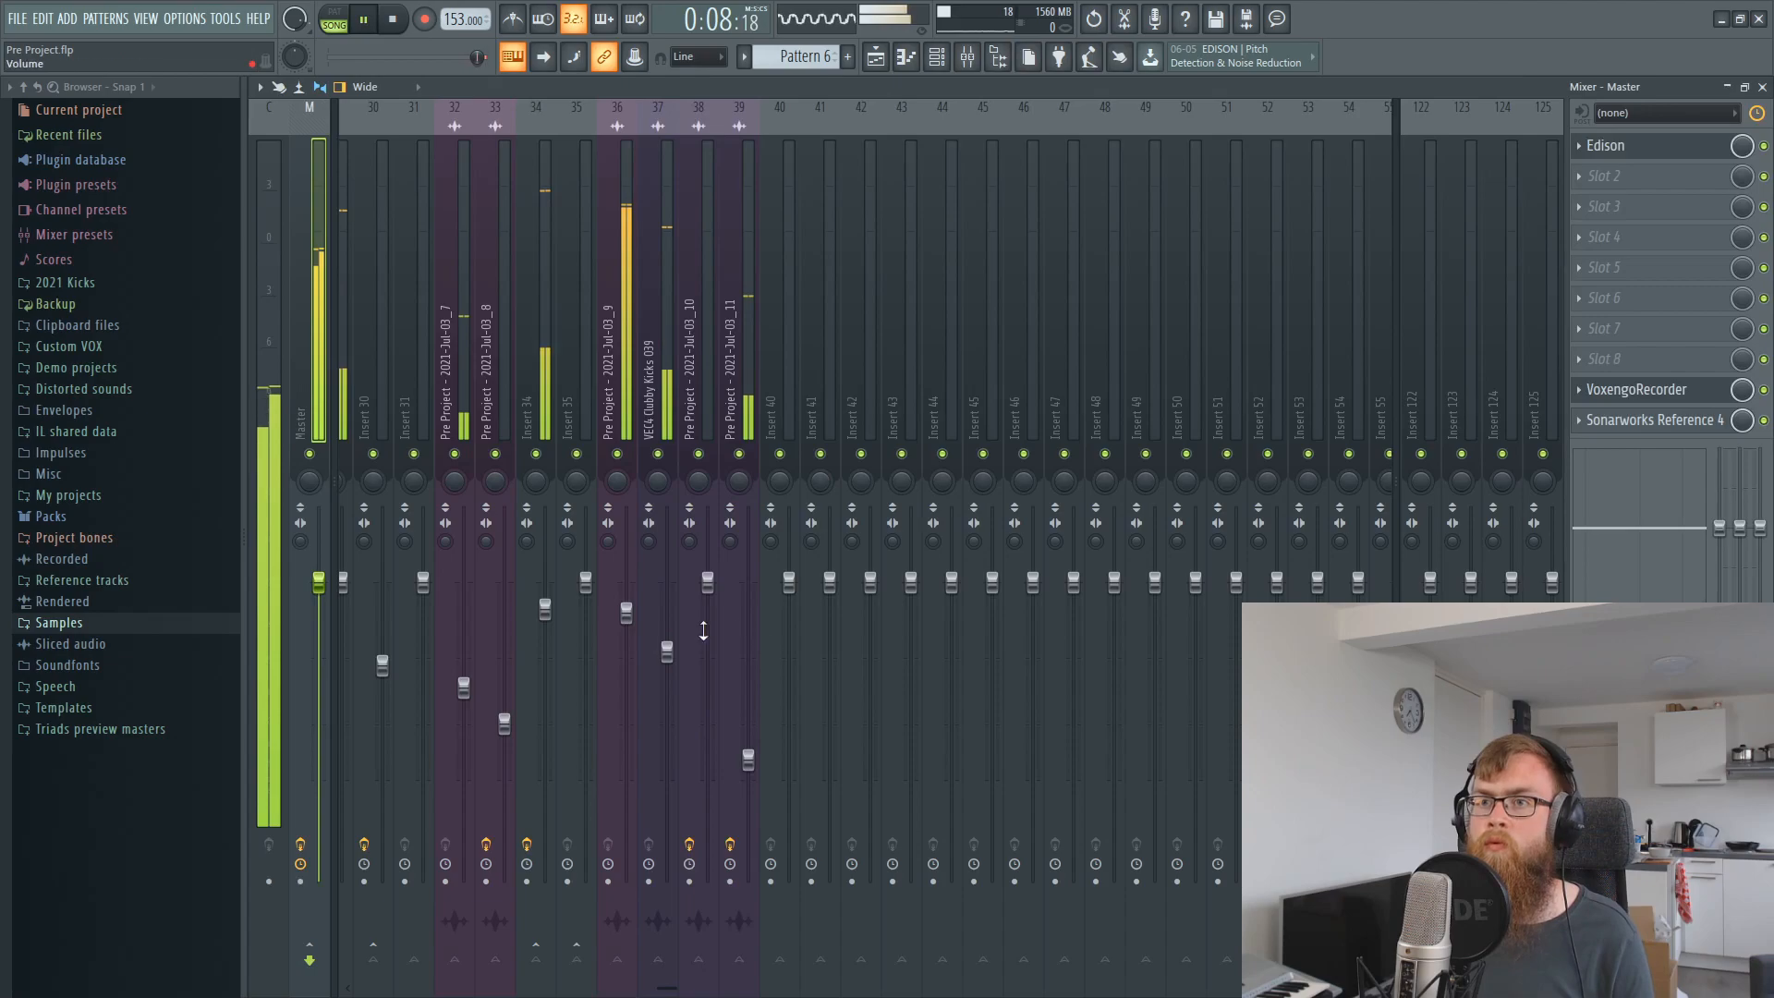
pyautogui.click(545, 608)
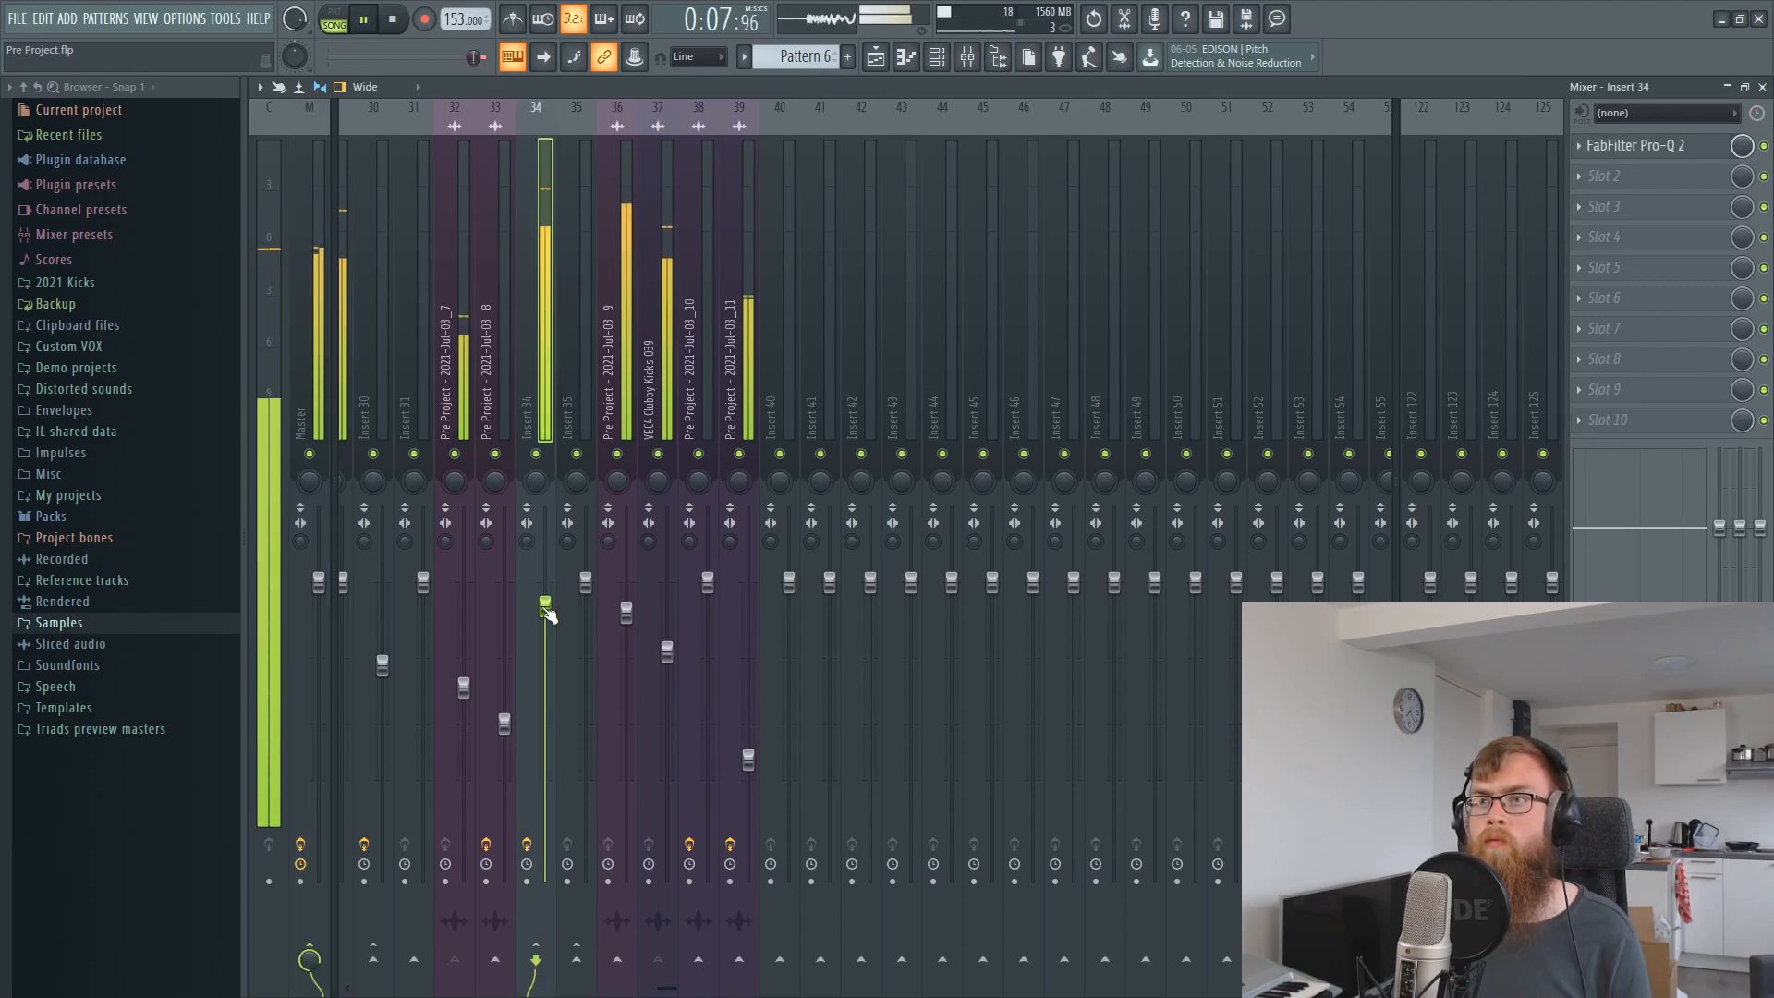
pyautogui.press('space')
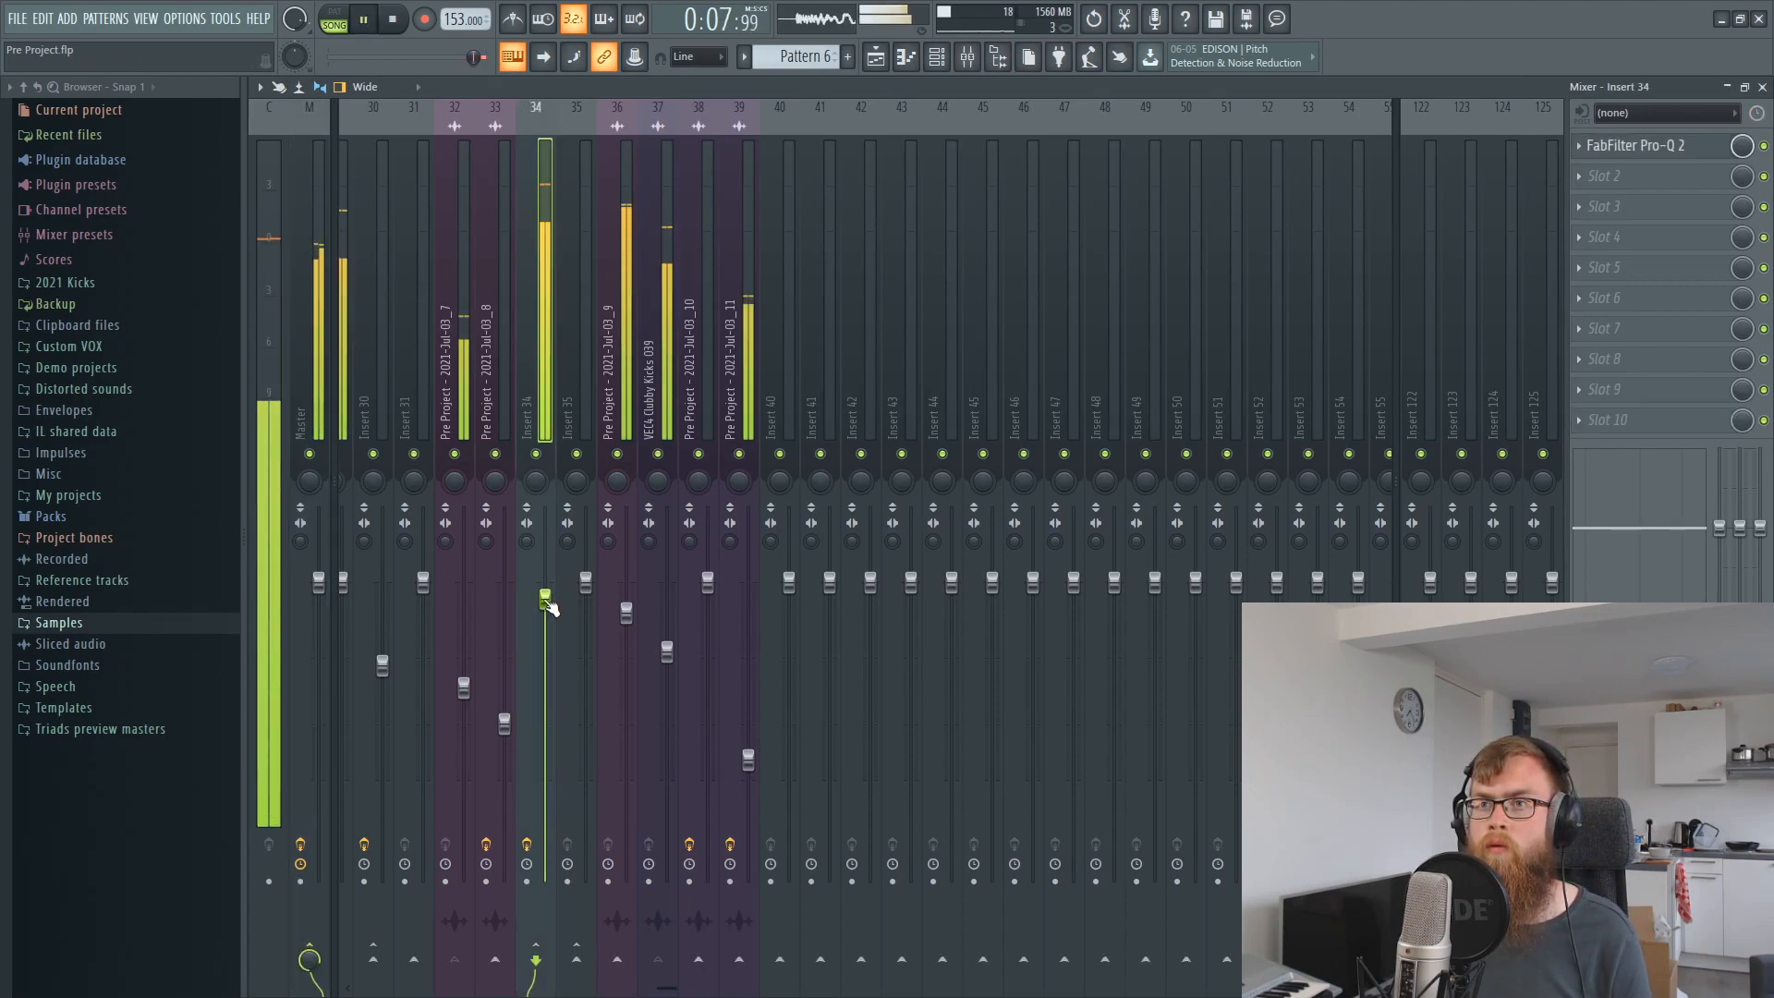
pyautogui.click(626, 611)
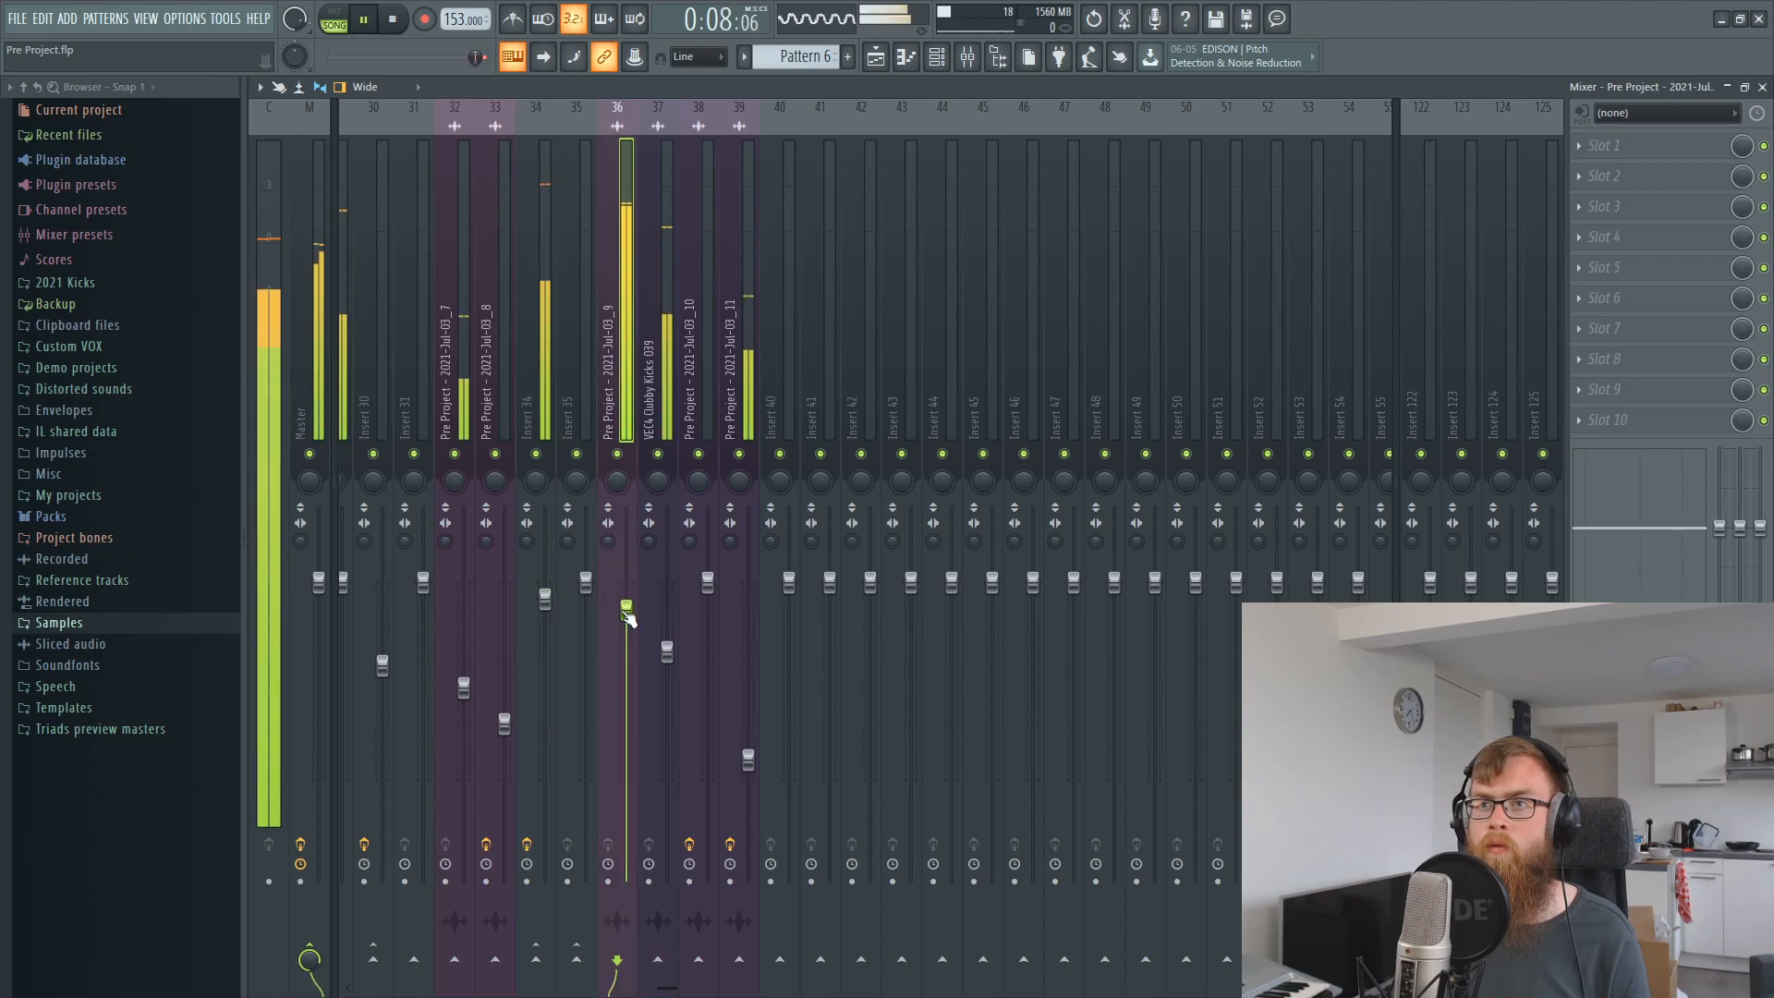
pyautogui.click(546, 597)
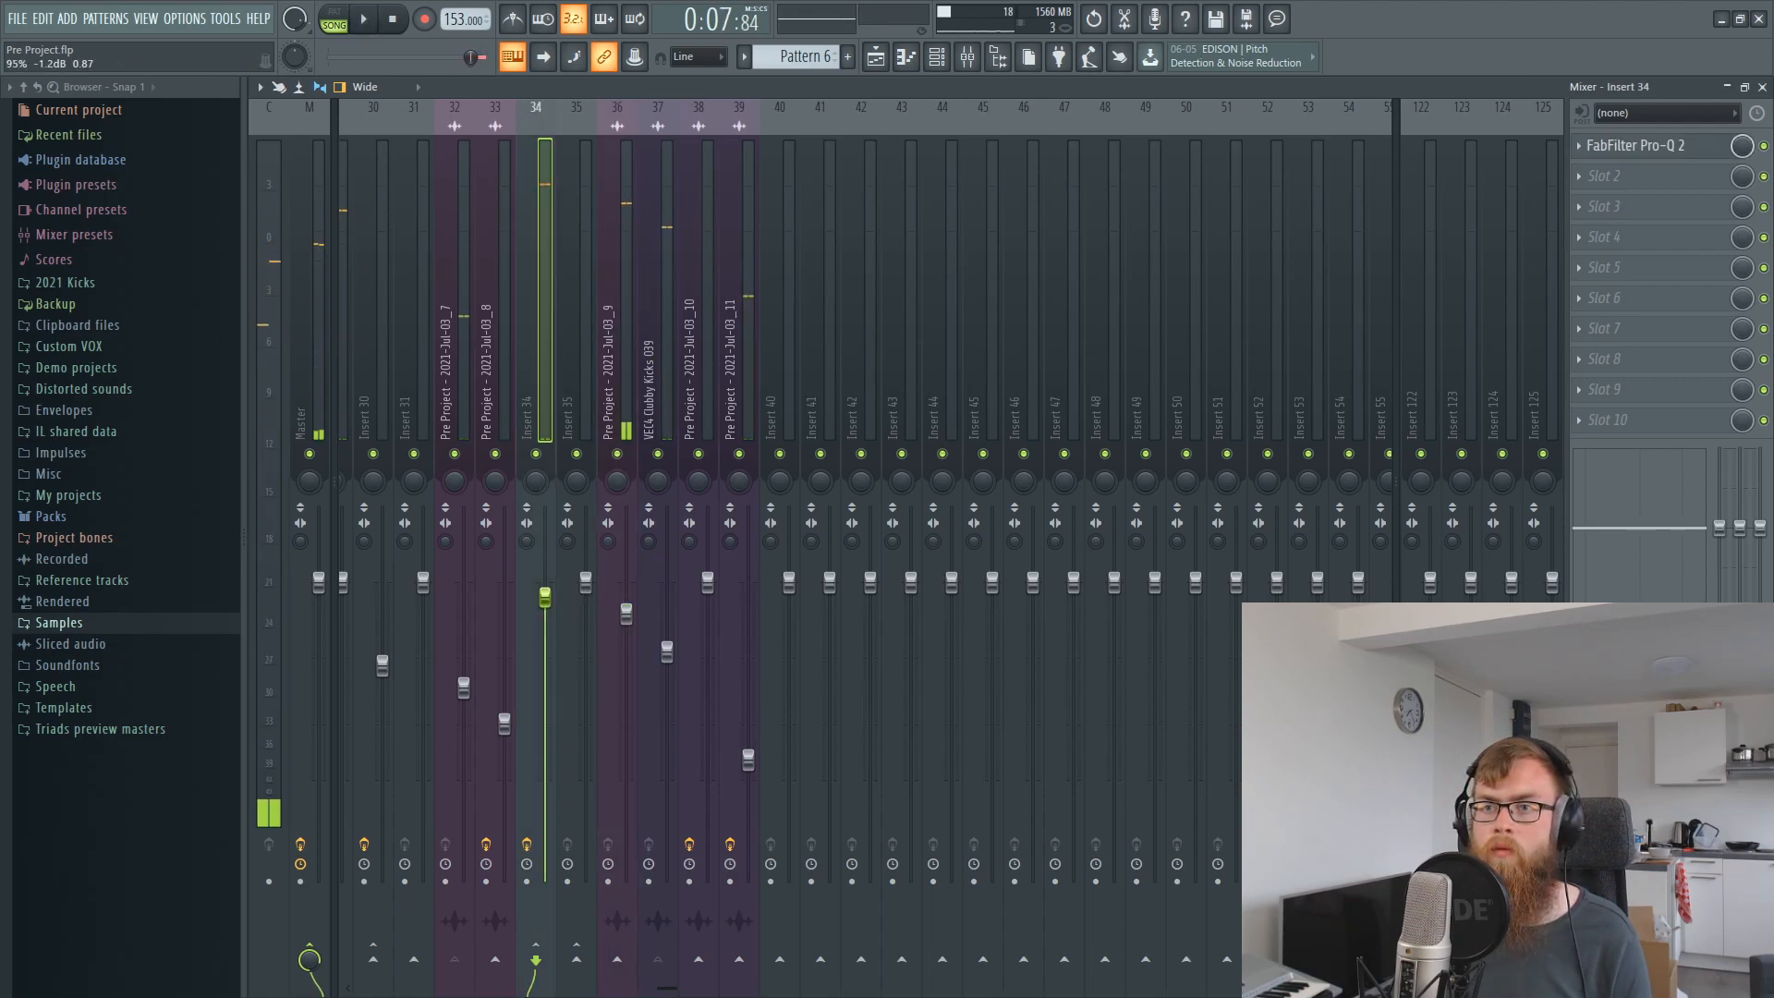
pyautogui.click(748, 758)
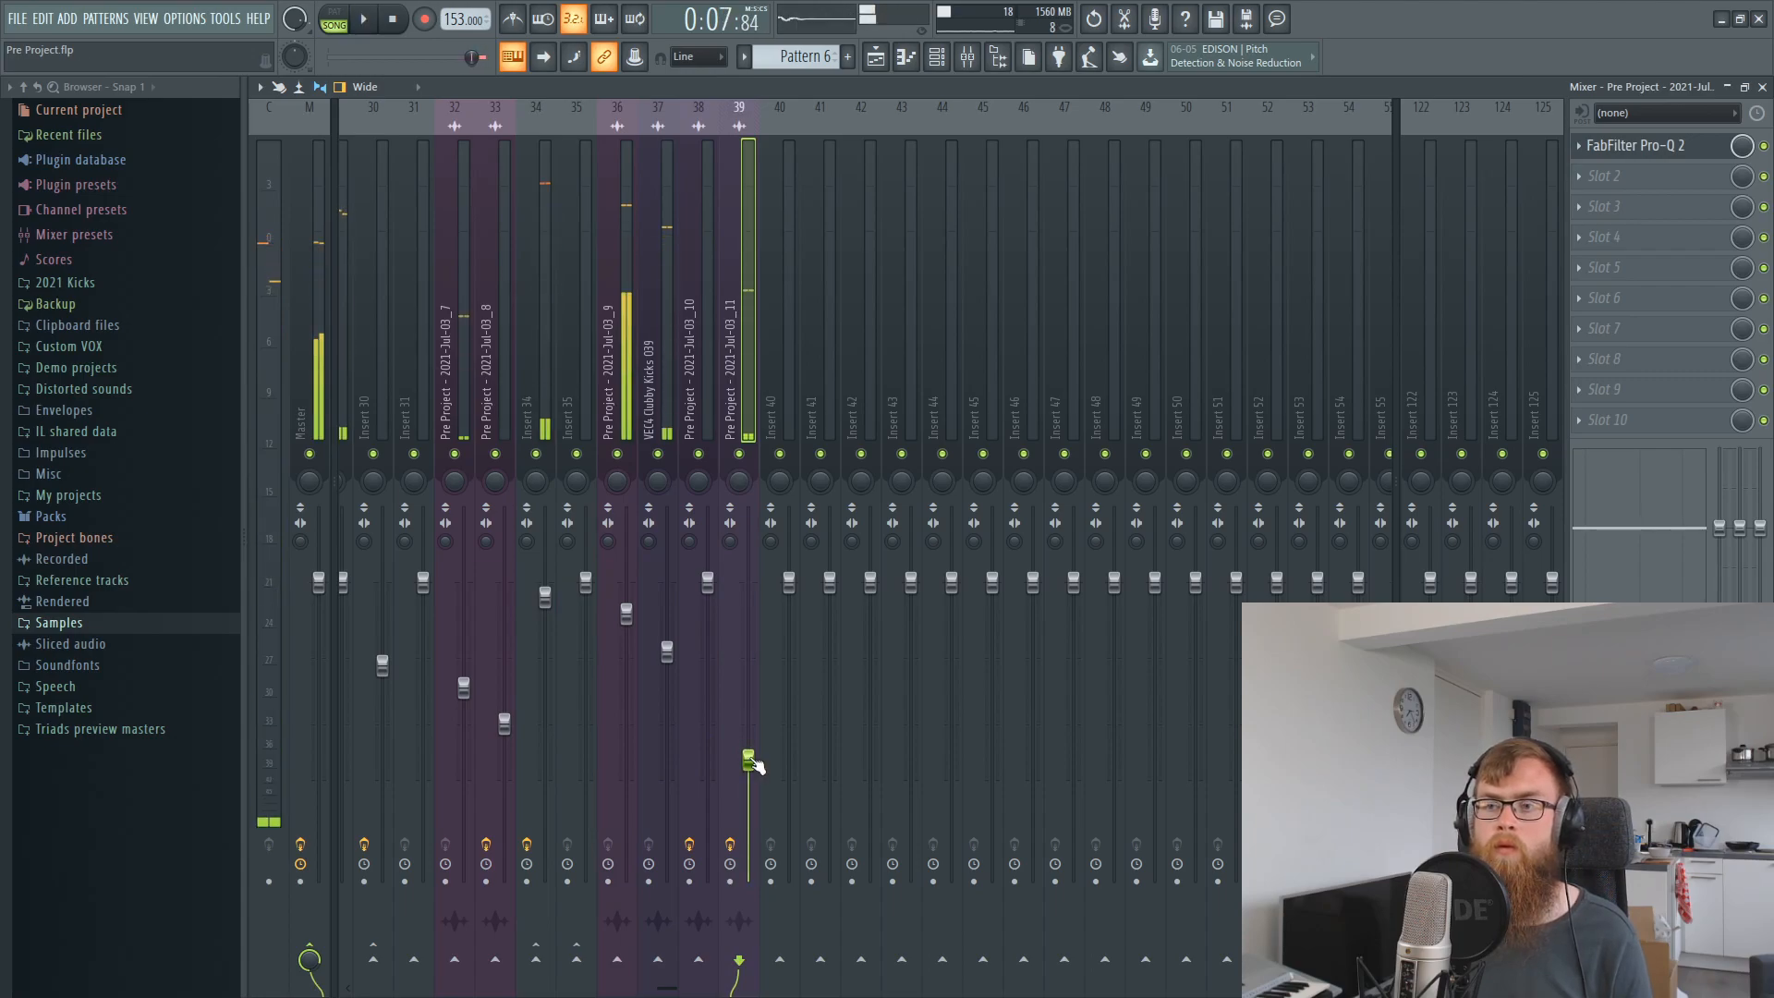
pyautogui.press('space')
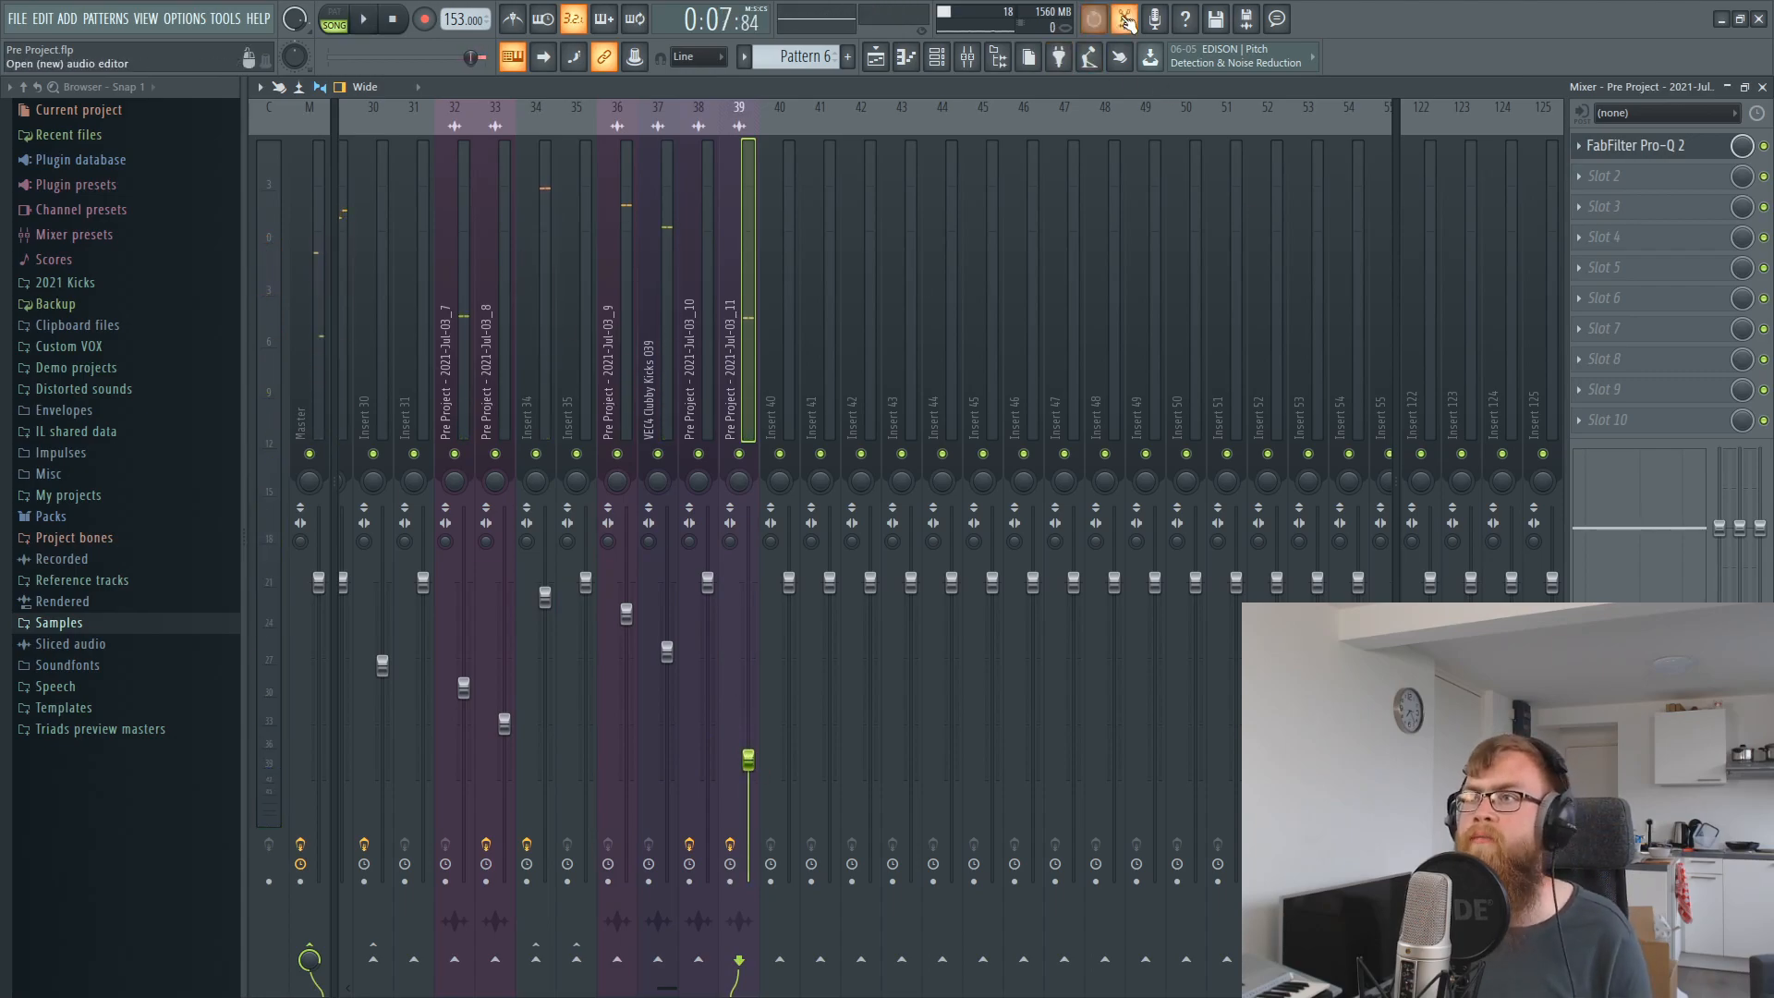
# Record the rebalanced kick into Edison to check its waveform, and clear the recording.
pyautogui.click(1125, 20)
pyautogui.press('space')
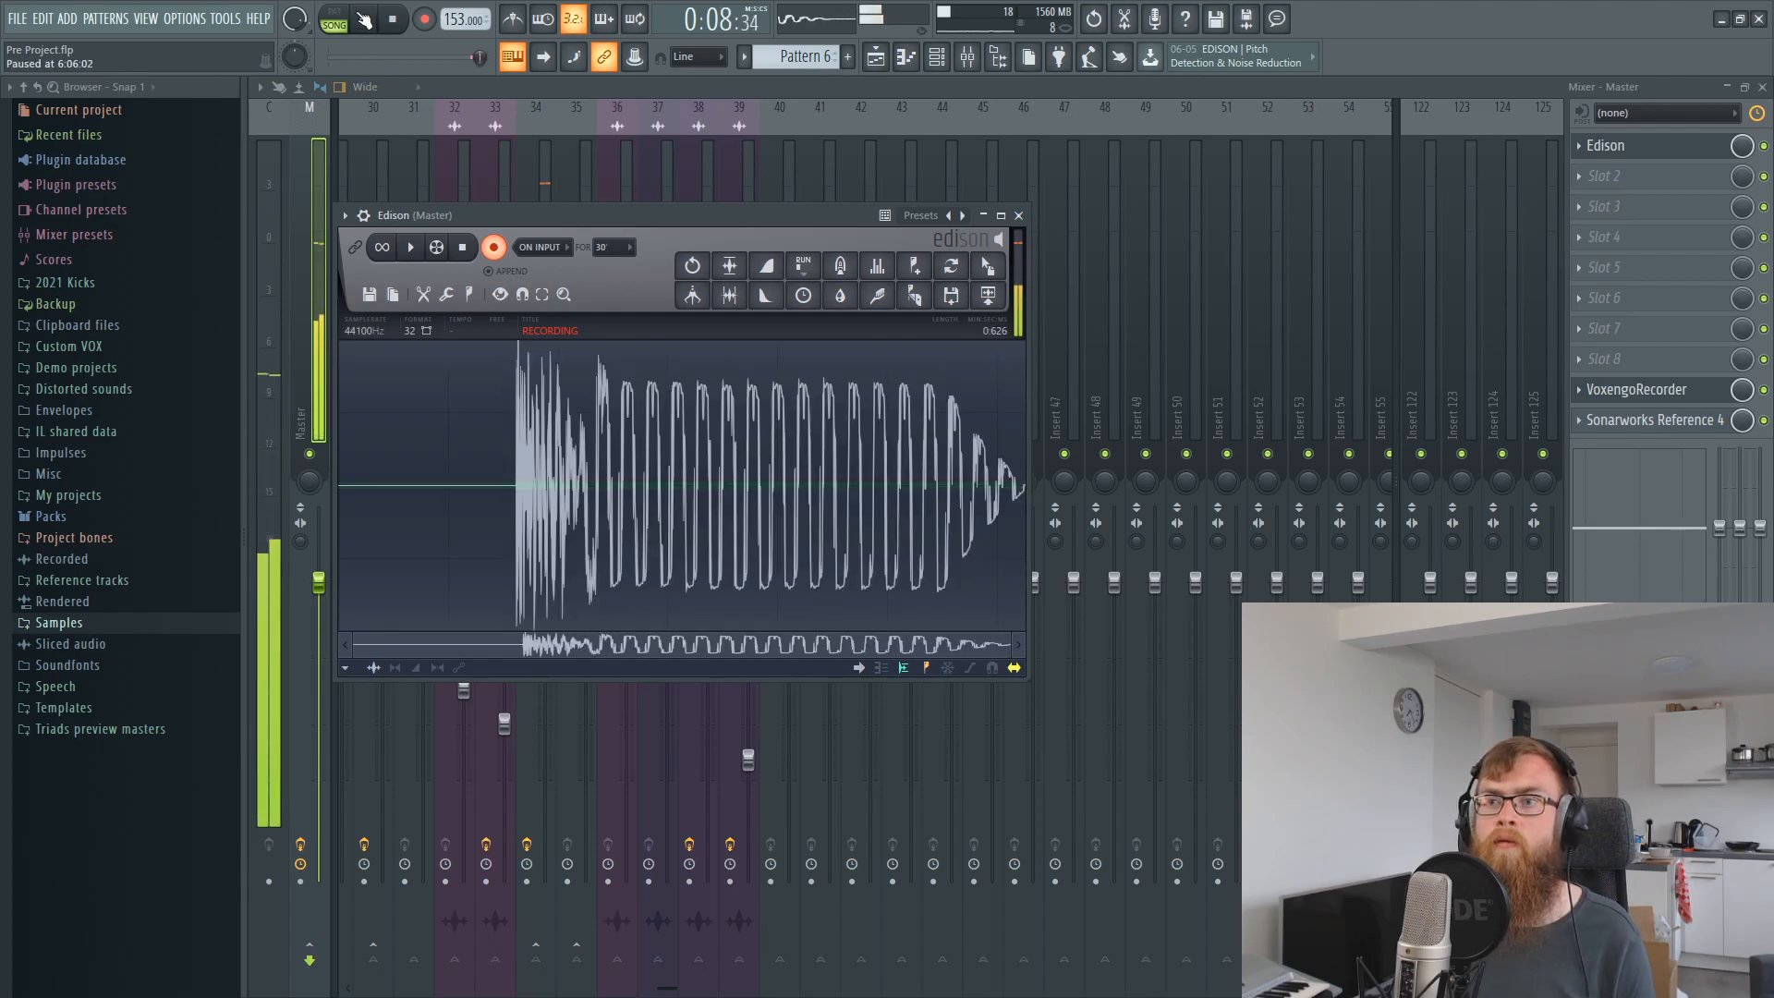
pyautogui.press('space')
pyautogui.press('Delete')
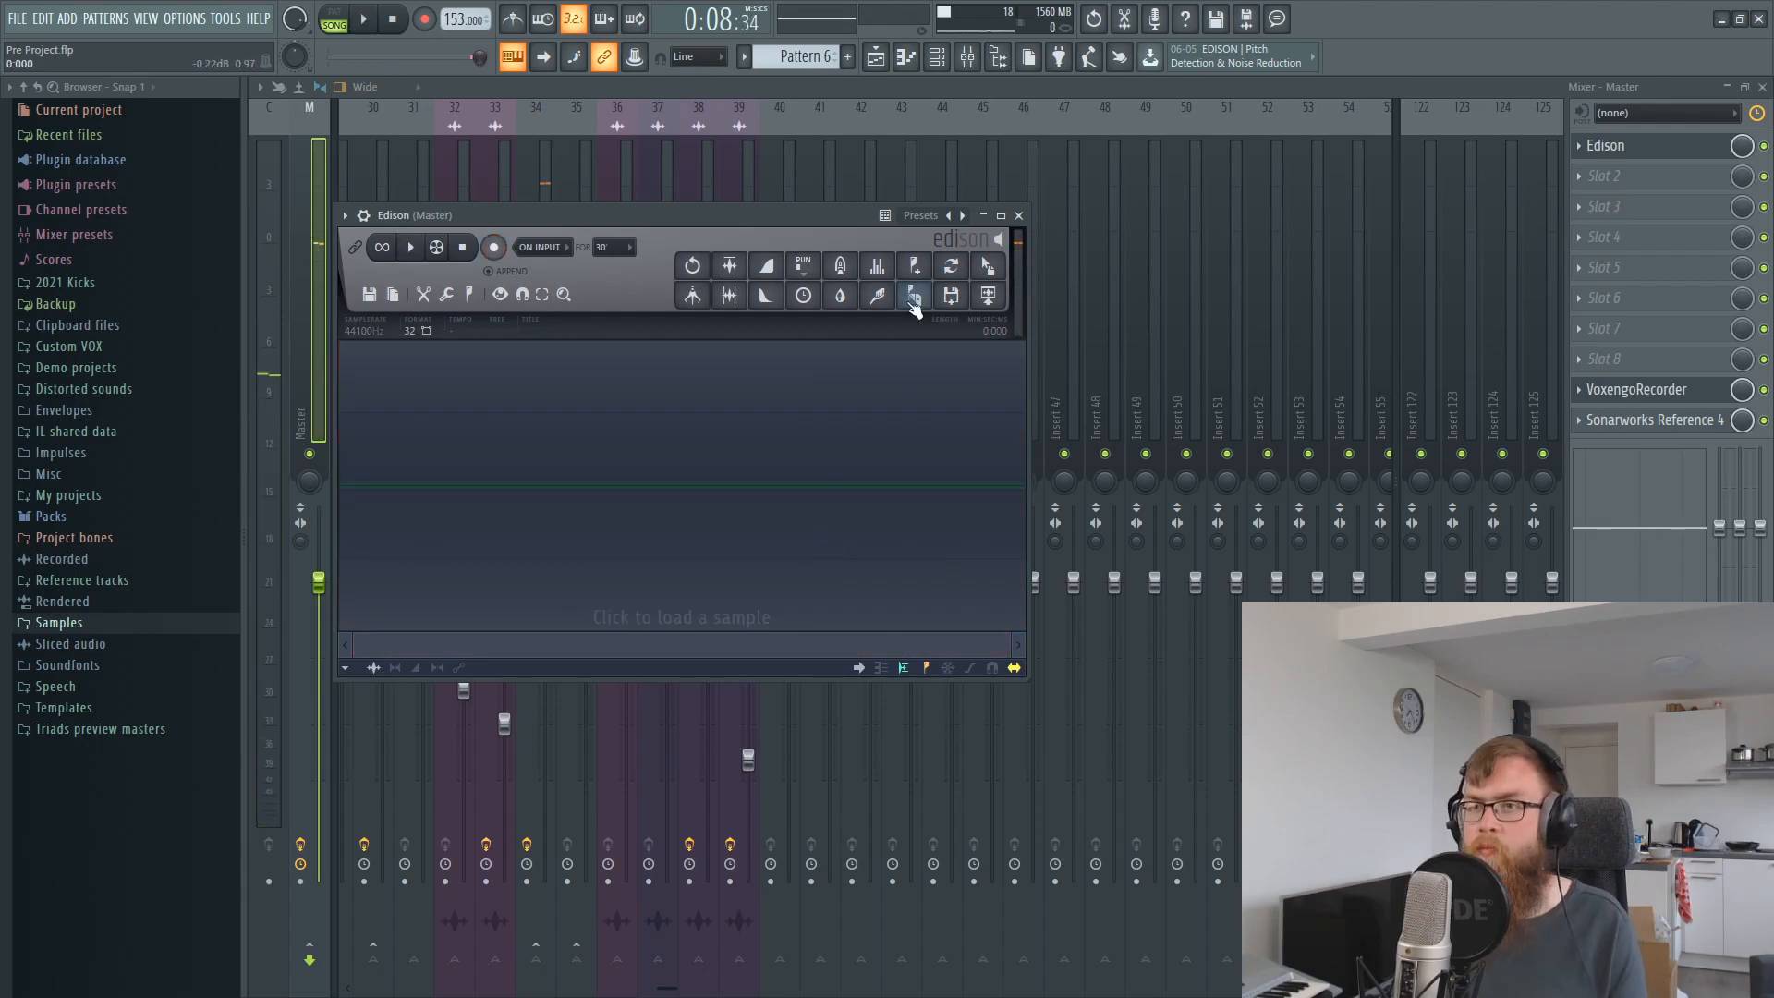
pyautogui.click(841, 88)
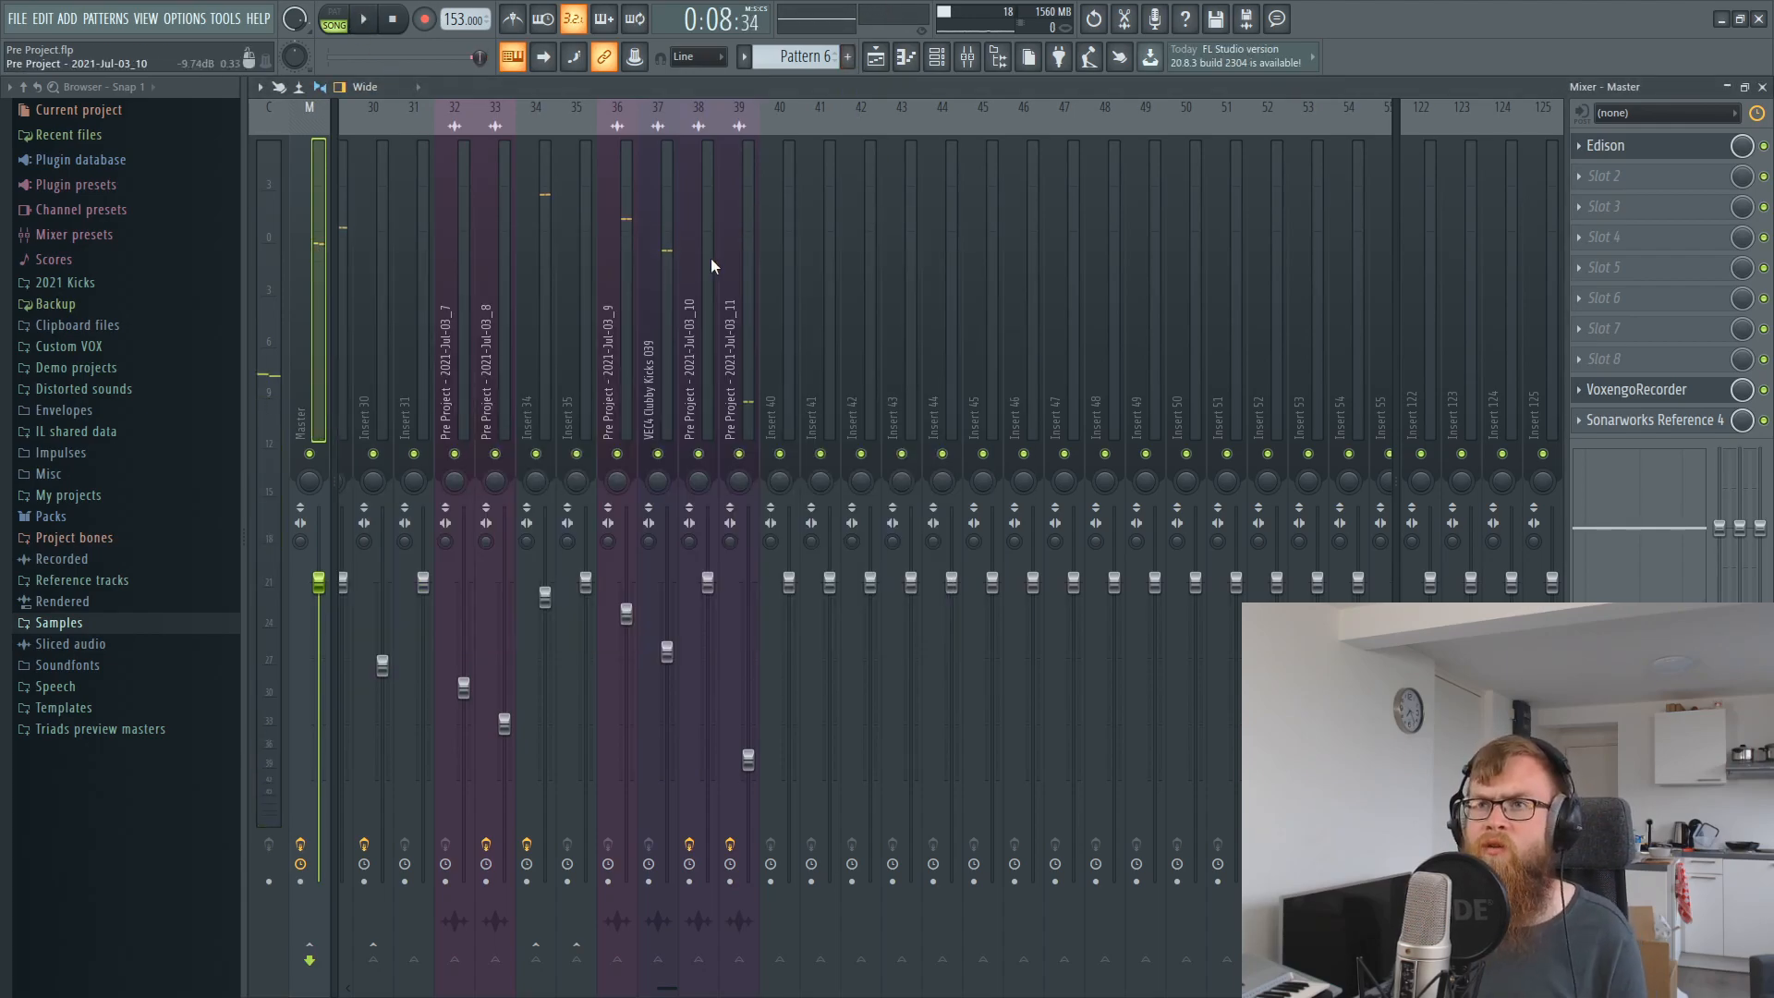
# Route Insert 34 and mixer tracks 36 and 39 only to Insert 40, and audition the combined kick.
pyautogui.click(610, 278)
pyautogui.click(530, 305)
pyautogui.keyDown('ctrl'); pyautogui.click(612, 323); pyautogui.keyUp('ctrl')
pyautogui.keyDown('ctrl'); pyautogui.click(734, 356); pyautogui.keyUp('ctrl')
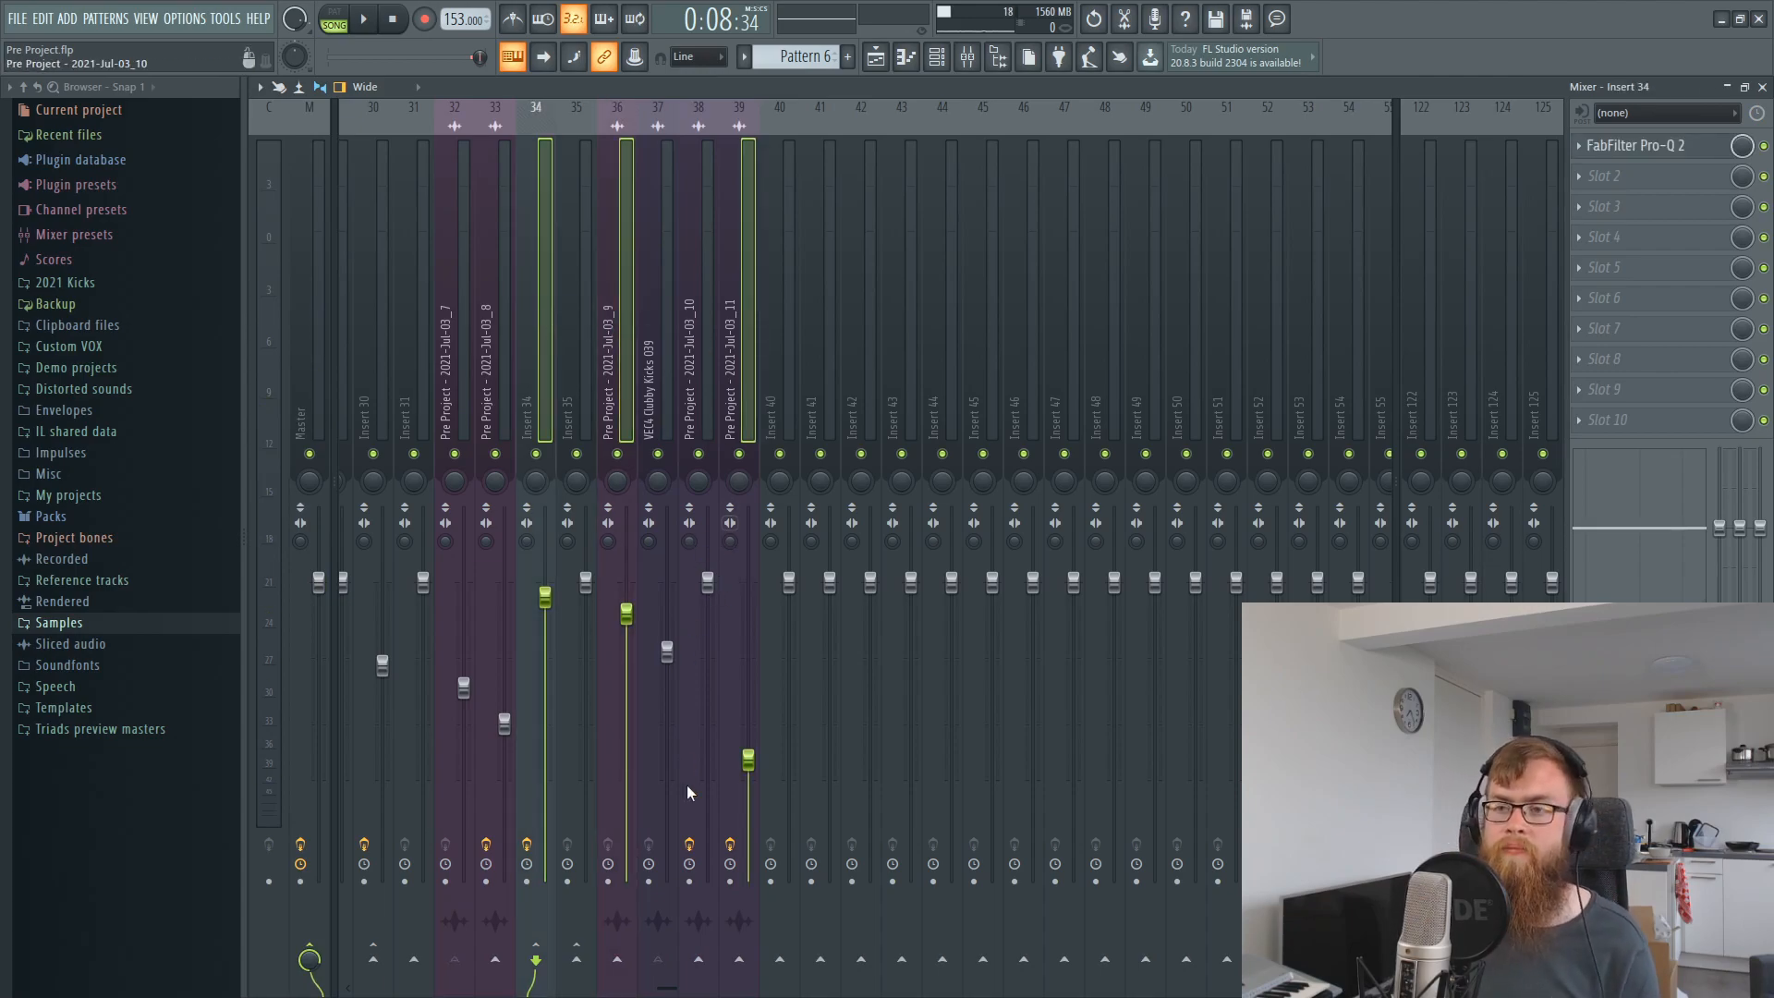
pyautogui.rightClick(779, 958)
pyautogui.click(850, 910)
pyautogui.click(774, 260)
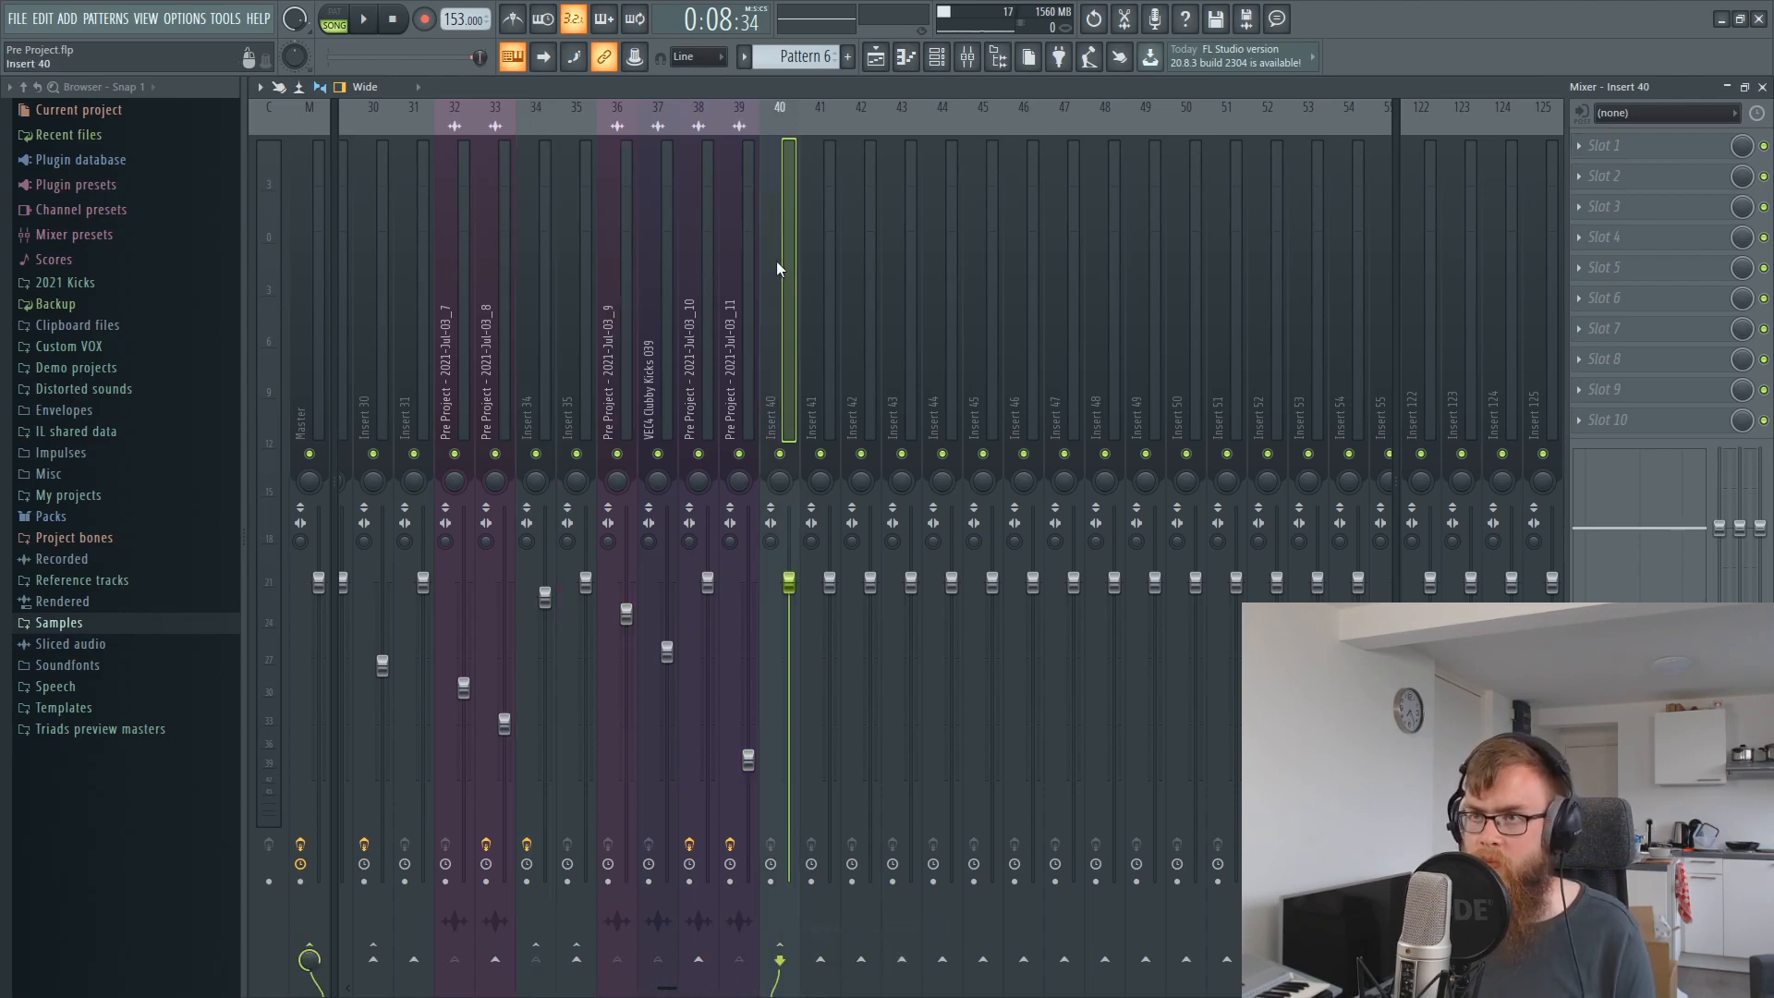
pyautogui.press('space')
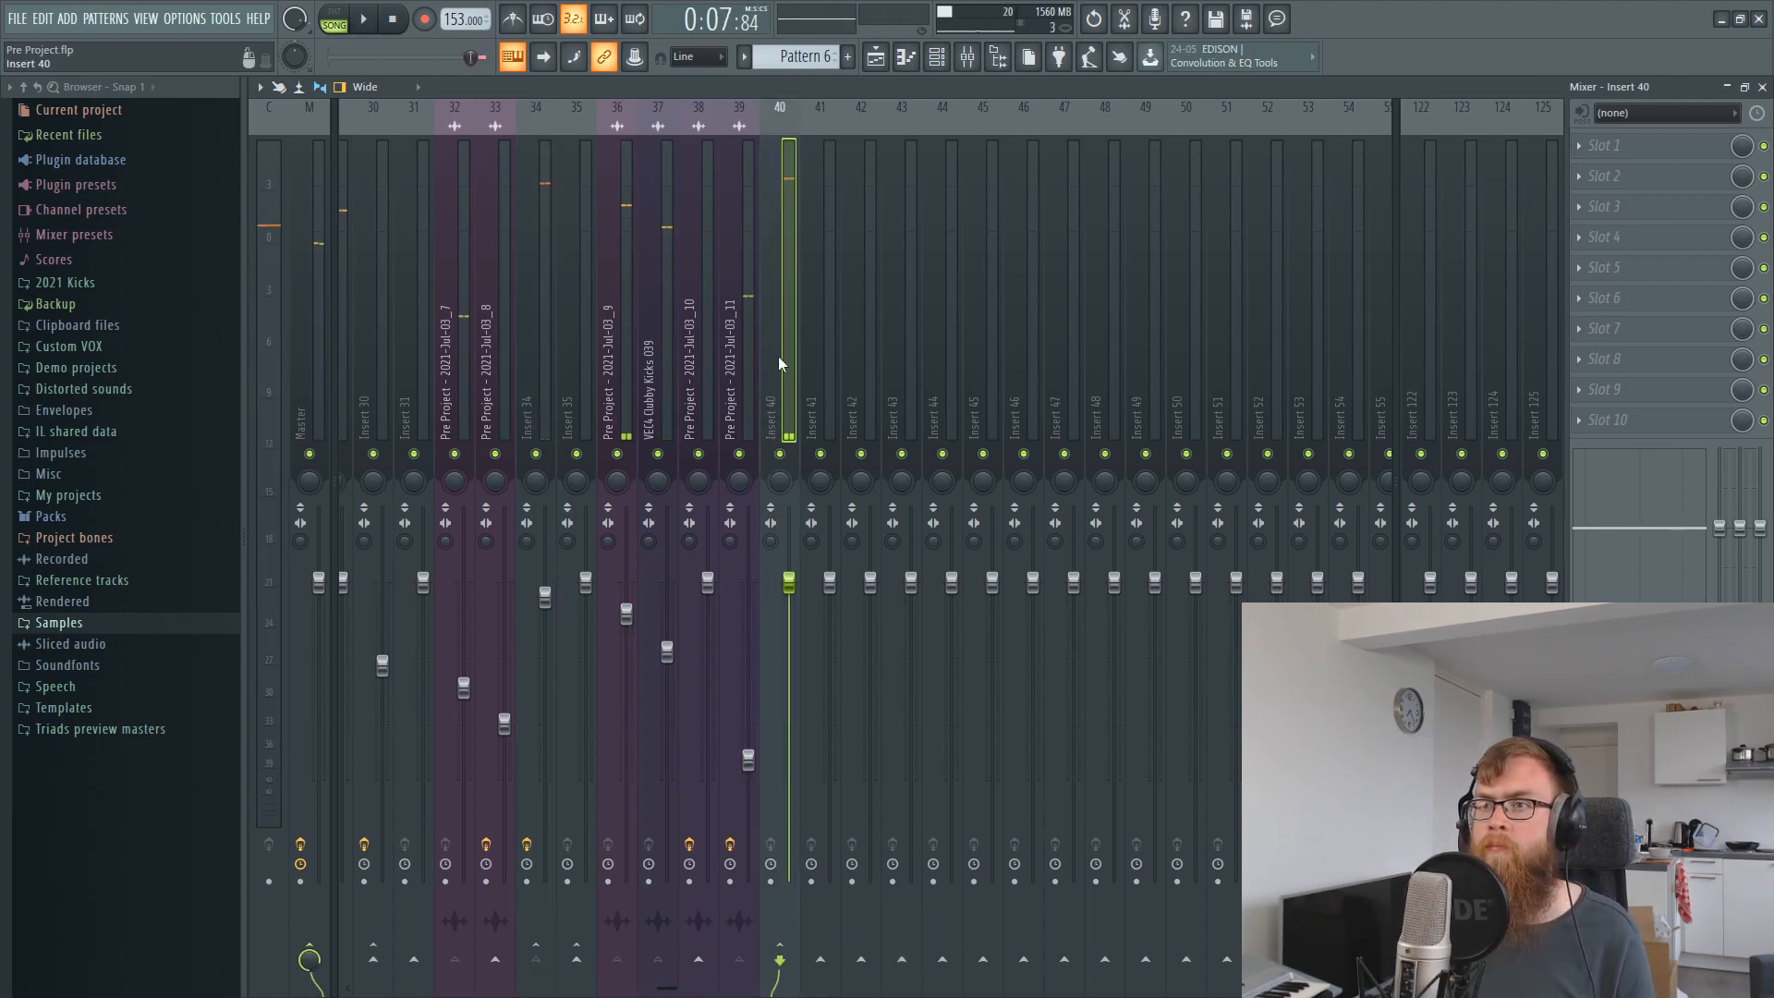
# Load FabFilter Pro-Q 2 on Insert 40 and add a bell boost of about 0.86 dB near 10 kHz.
pyautogui.click(1632, 204)
pyautogui.click(1368, 522)
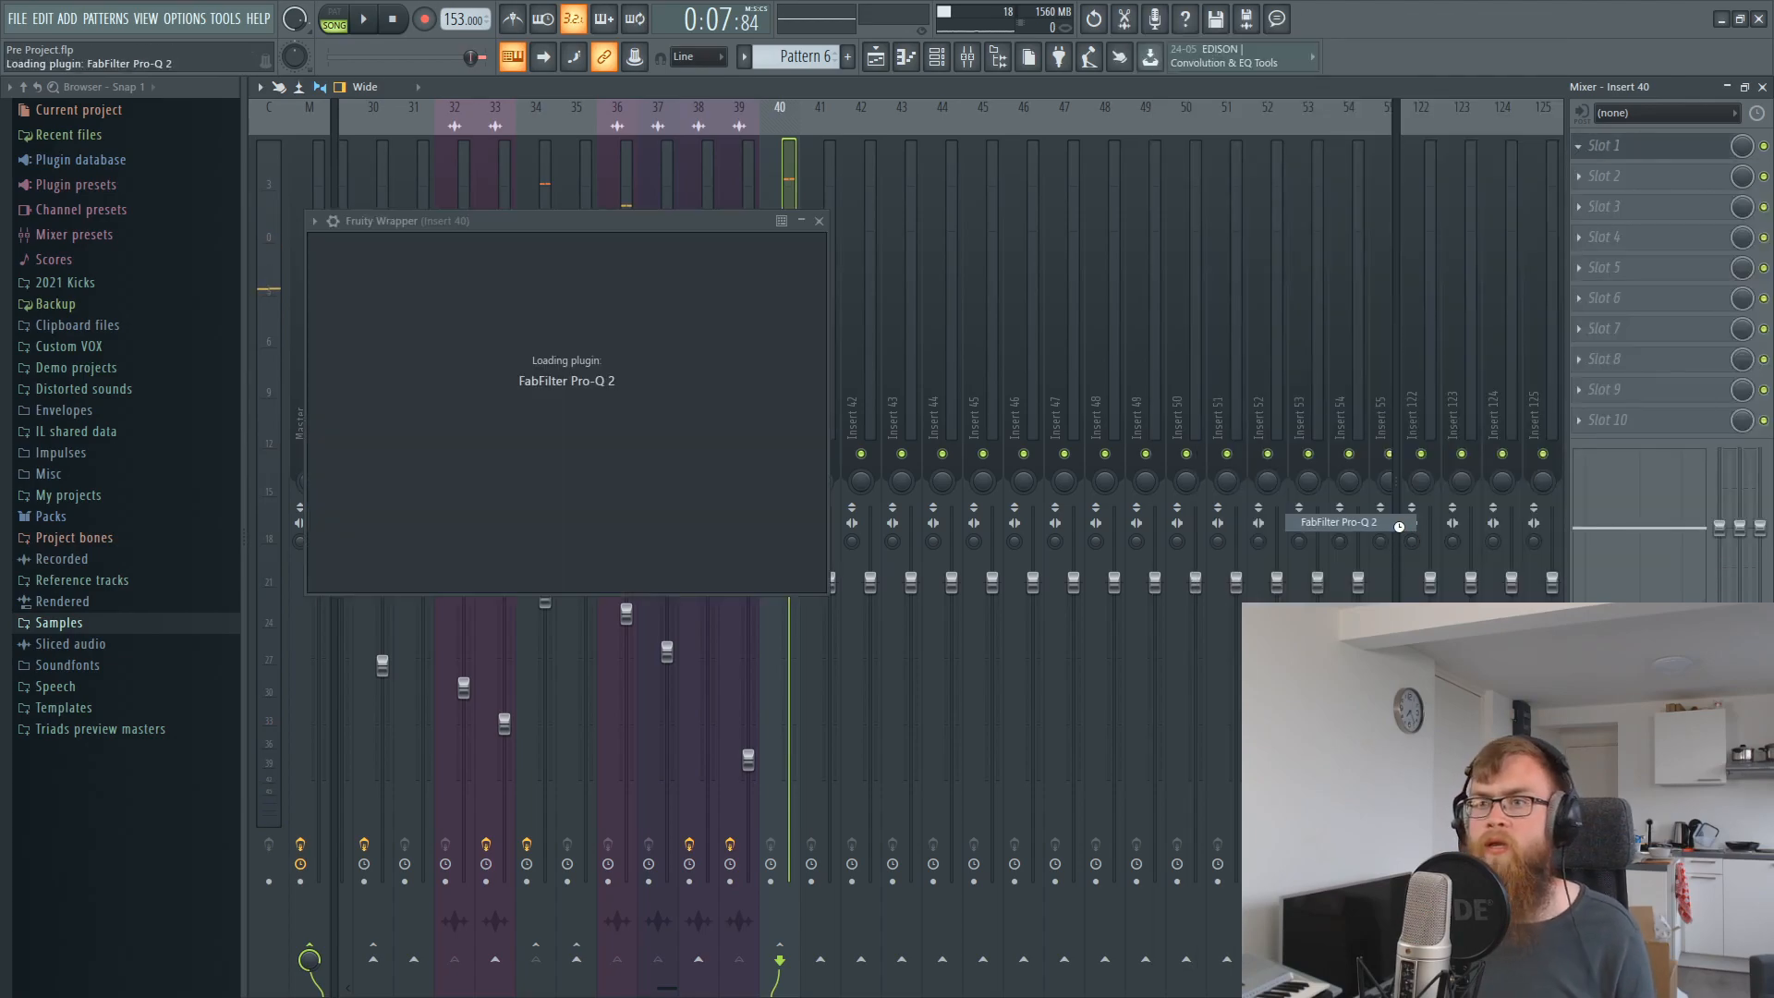
pyautogui.moveTo(900, 395); pyautogui.dragTo(932, 389)
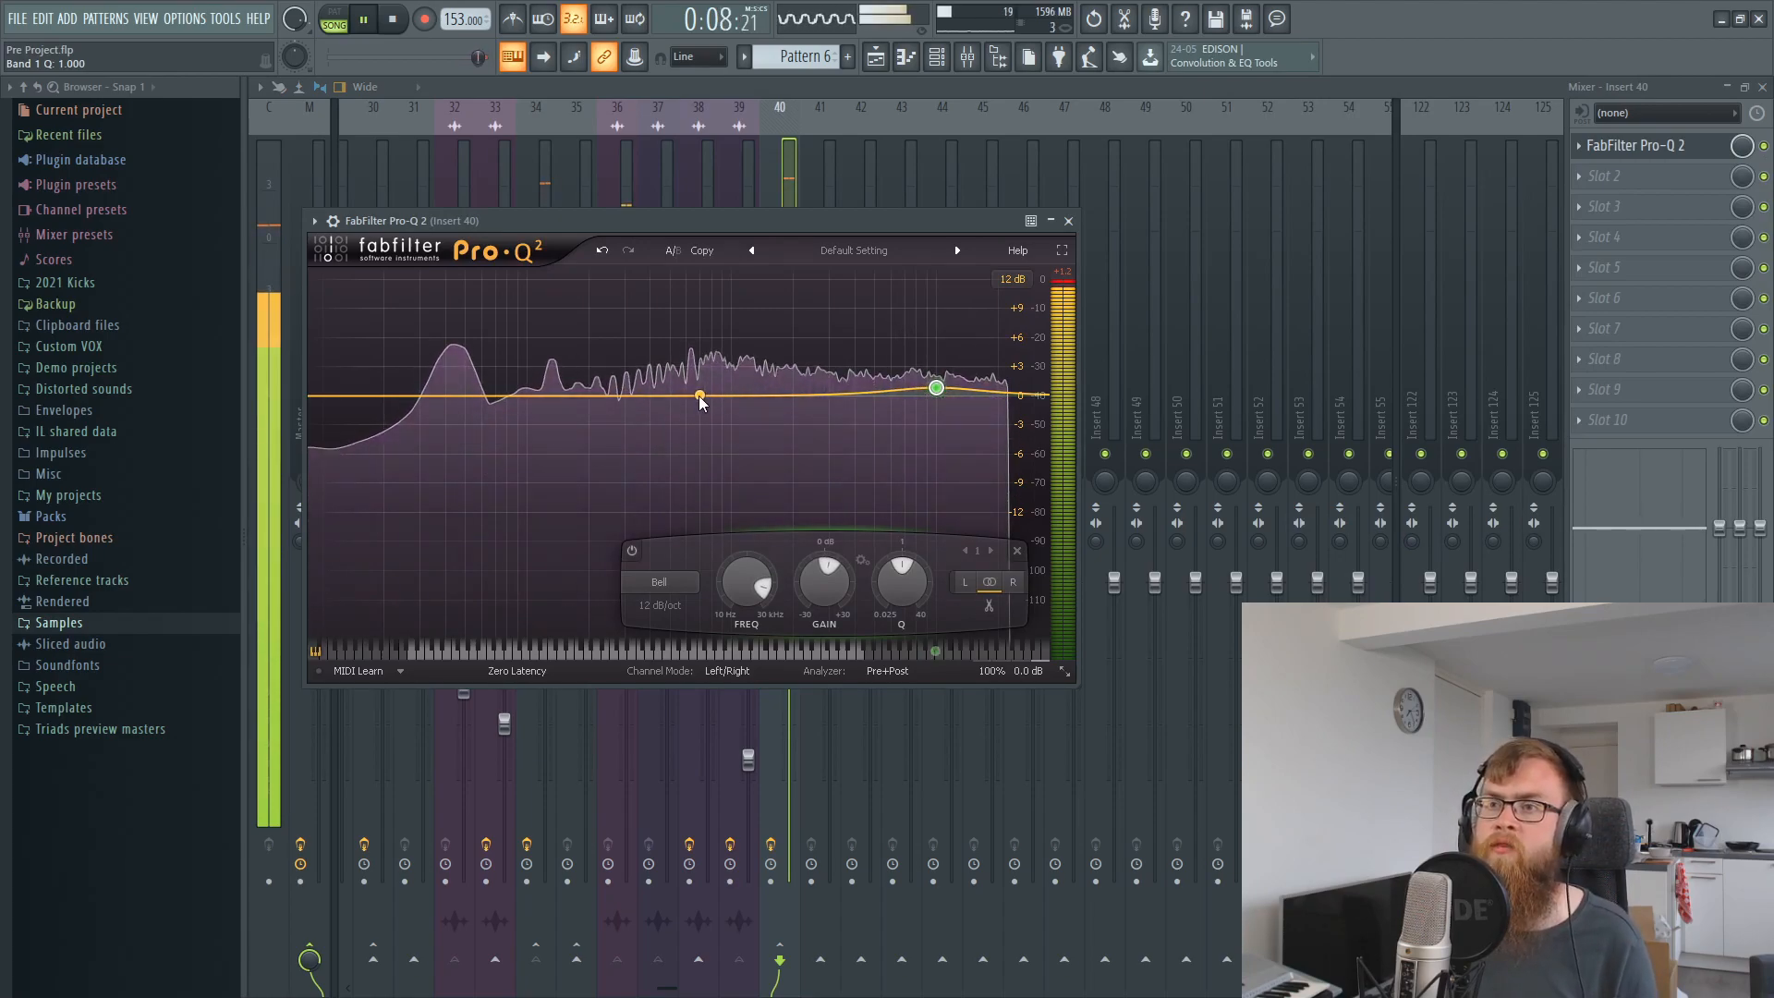
# Try a bell boost of about 0.95 dB near 740 Hz in Insert 40's equalizer, and remove that band.
pyautogui.moveTo(678, 396)
pyautogui.mouseDown()
pyautogui.moveTo(839, 387)
pyautogui.moveTo(704, 386)
pyautogui.mouseUp()
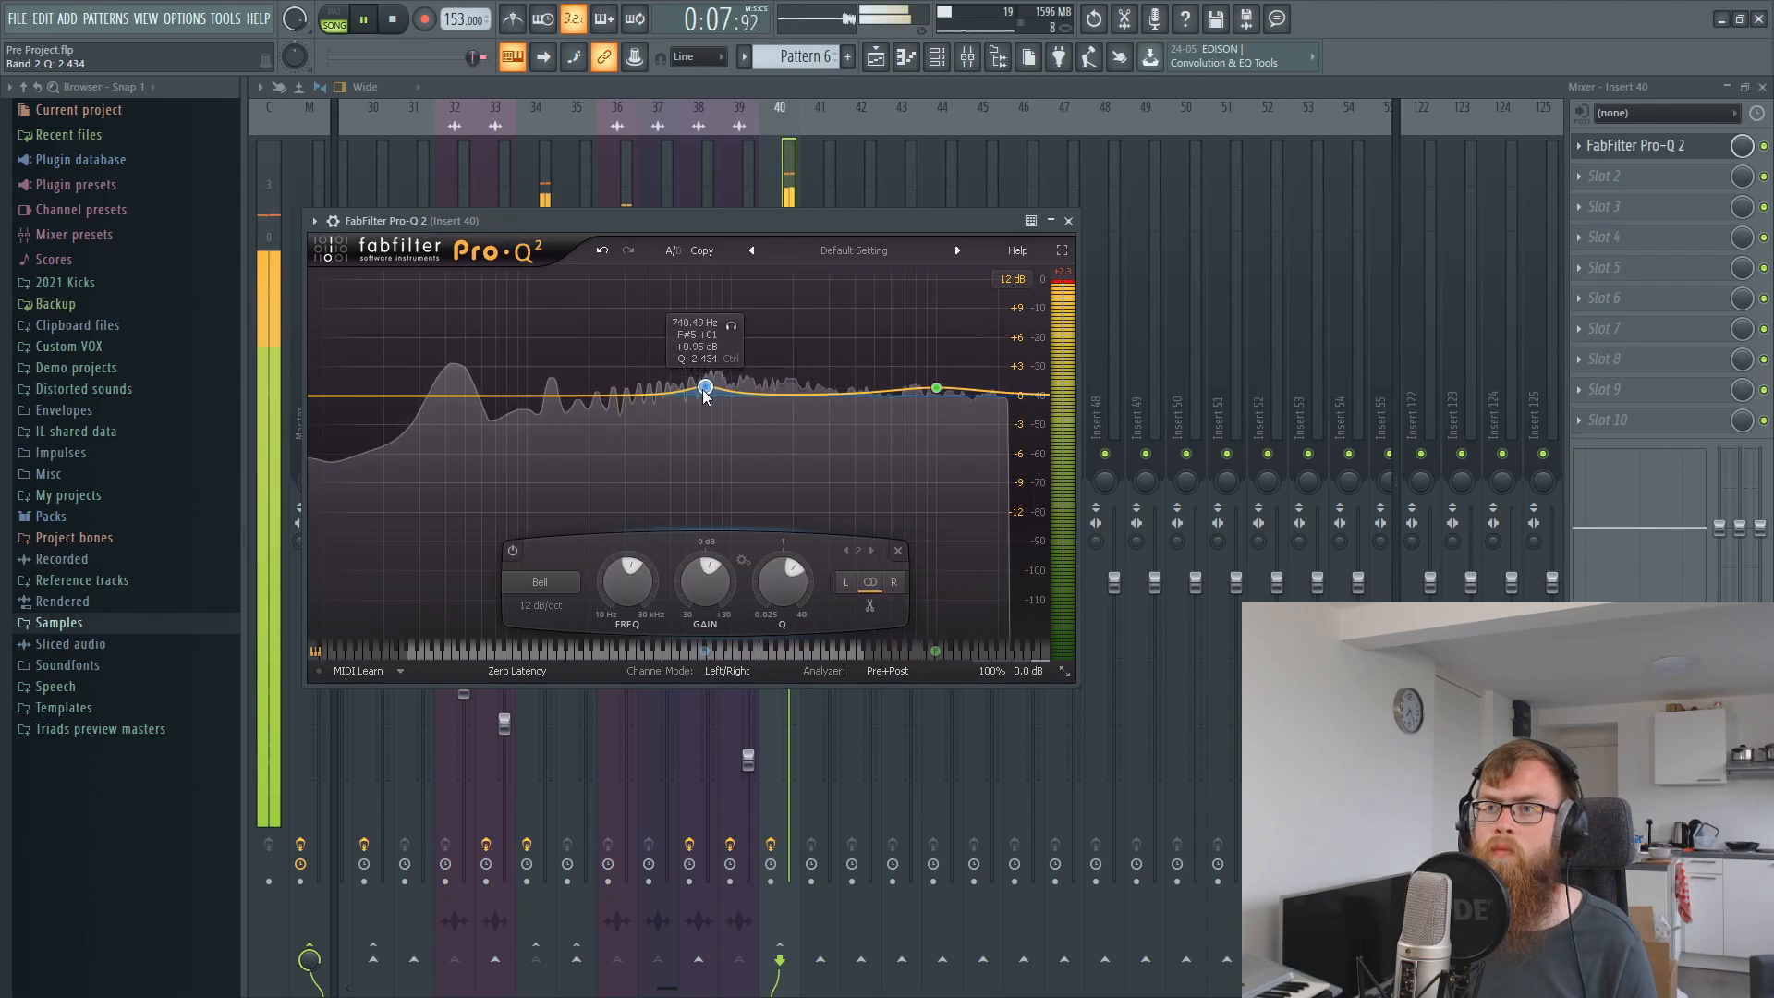
pyautogui.rightClick(704, 386)
pyautogui.click(745, 507)
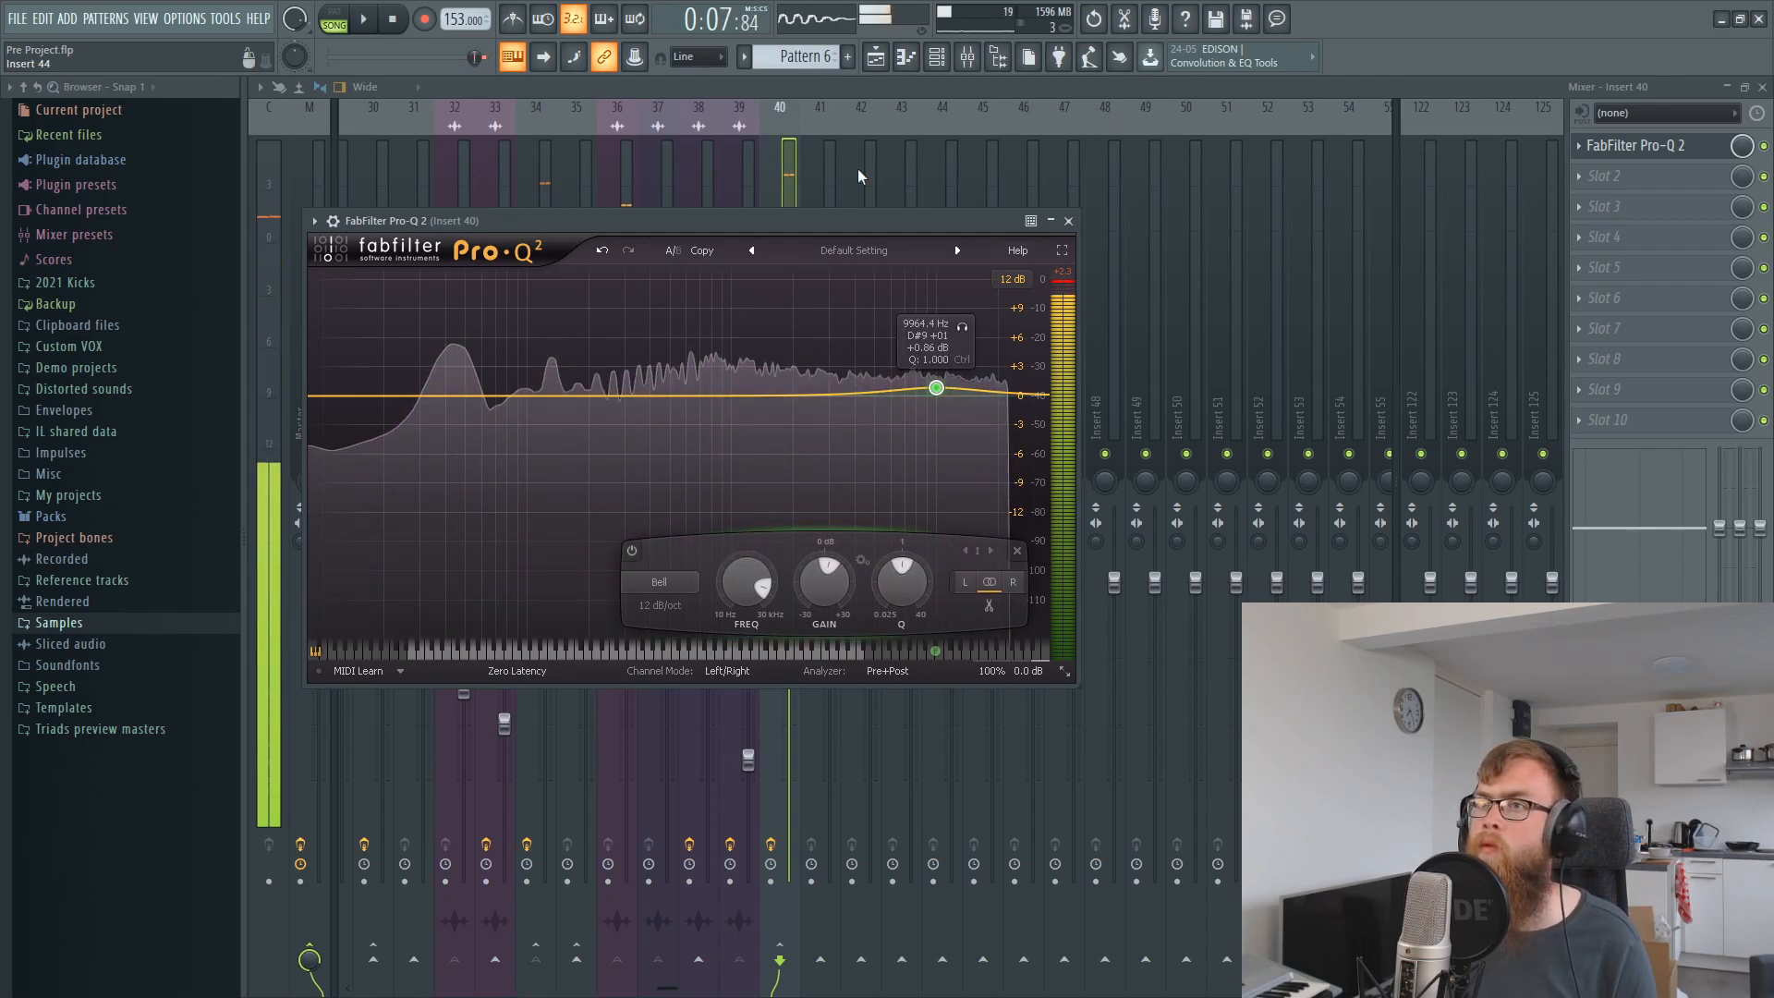
# Adjust the mid bell band of Insert 34's Pro-Q 2 to about +1.05 dB near 2 kHz while the kick plays.
pyautogui.click(660, 239)
pyautogui.click(576, 279)
pyautogui.click(536, 281)
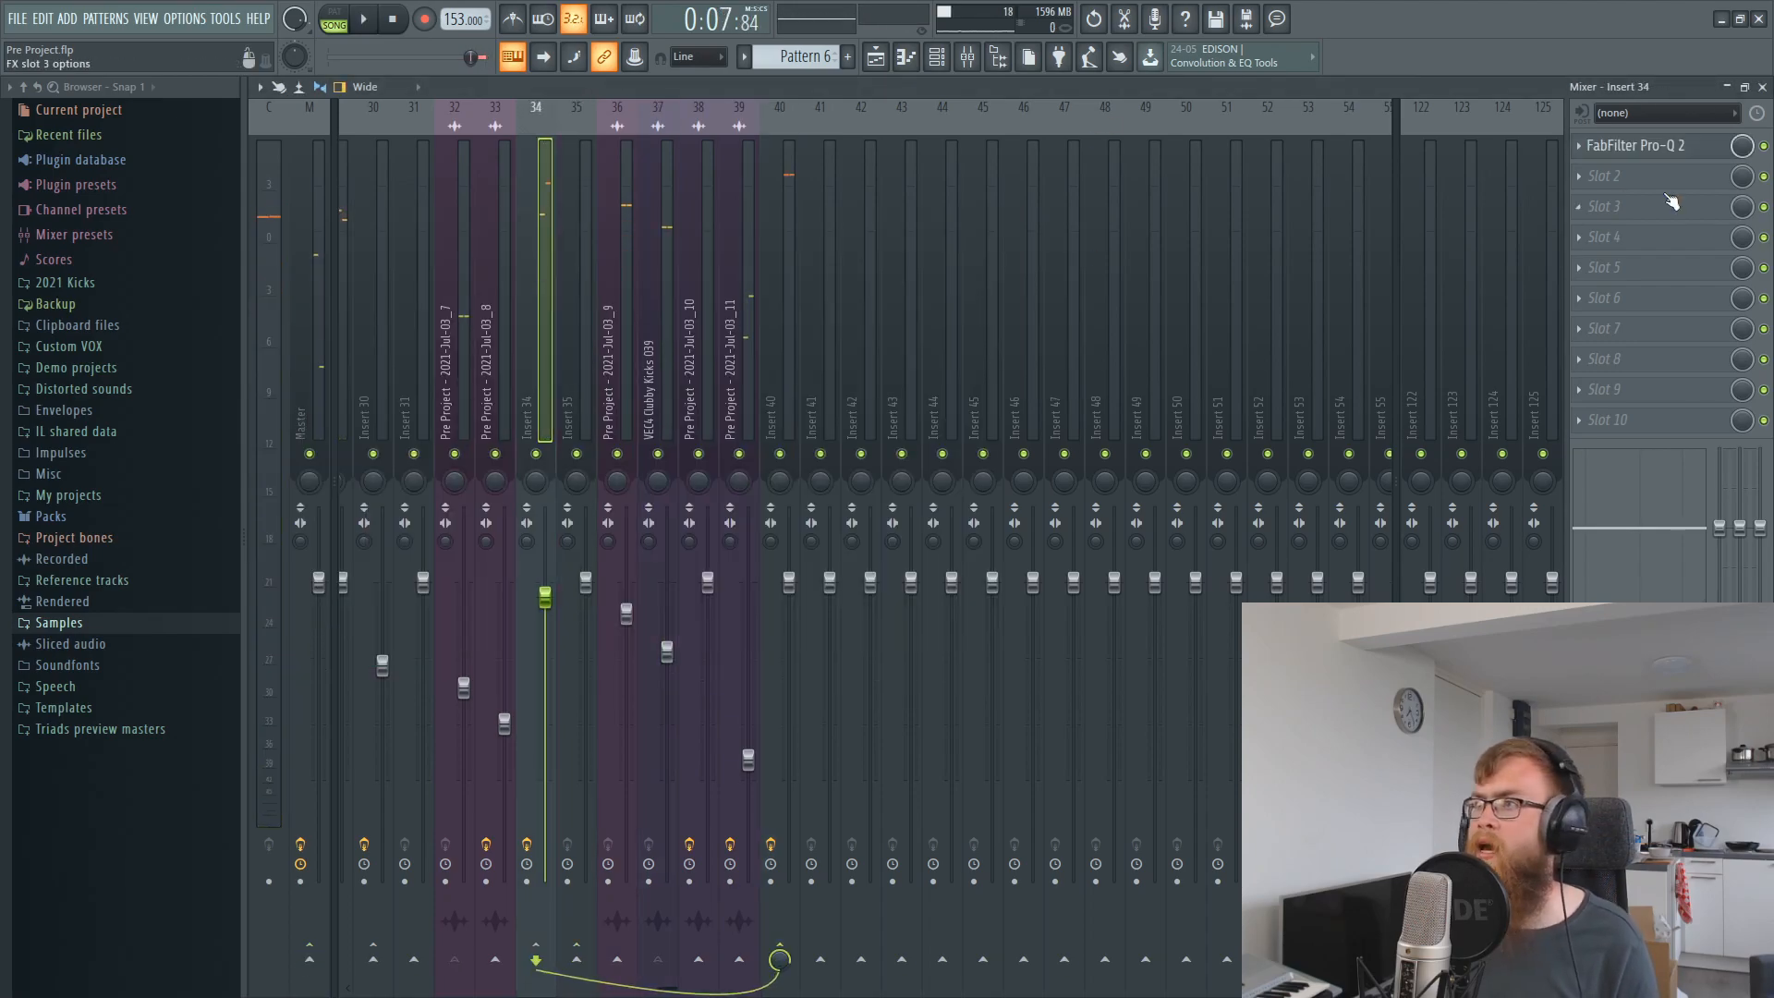
pyautogui.click(1631, 145)
pyautogui.press('space')
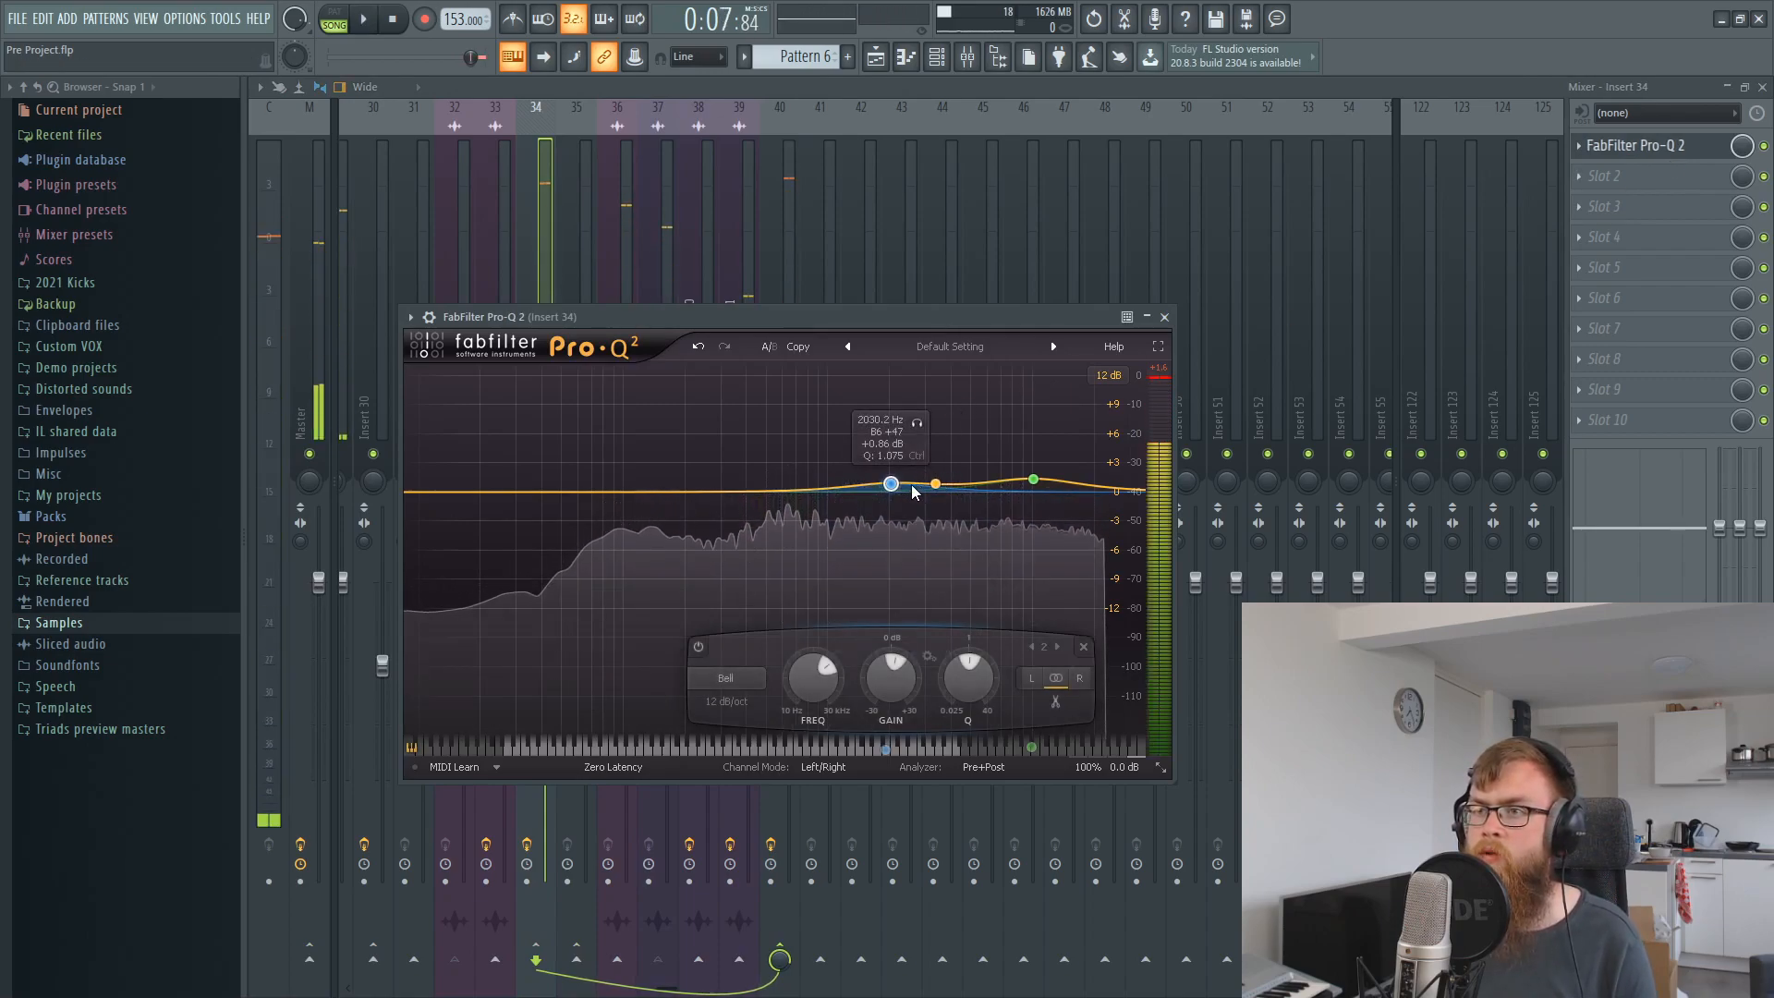
pyautogui.moveTo(895, 484)
pyautogui.mouseDown()
pyautogui.moveTo(938, 478)
pyautogui.moveTo(896, 483)
pyautogui.mouseUp()
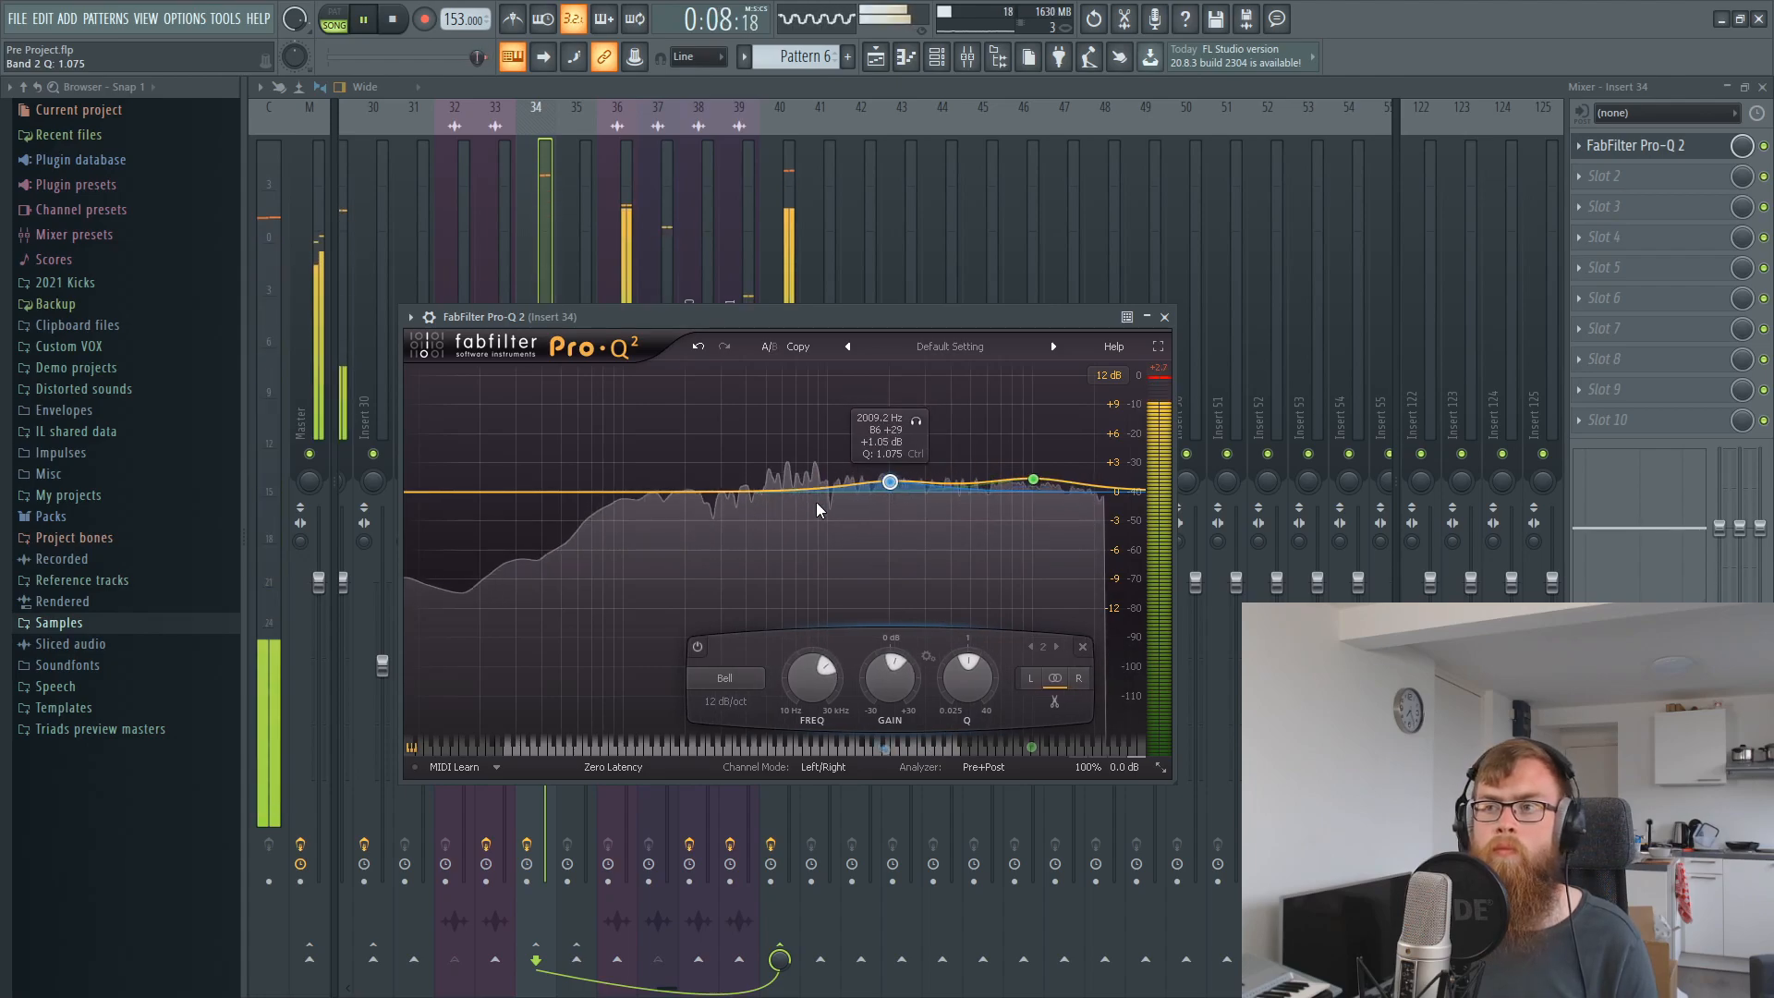
# Add a bell boost of about 0.46 dB near 2.35 kHz in mixer track 39's Pro-Q 2 while the kick plays.
pyautogui.click(730, 258)
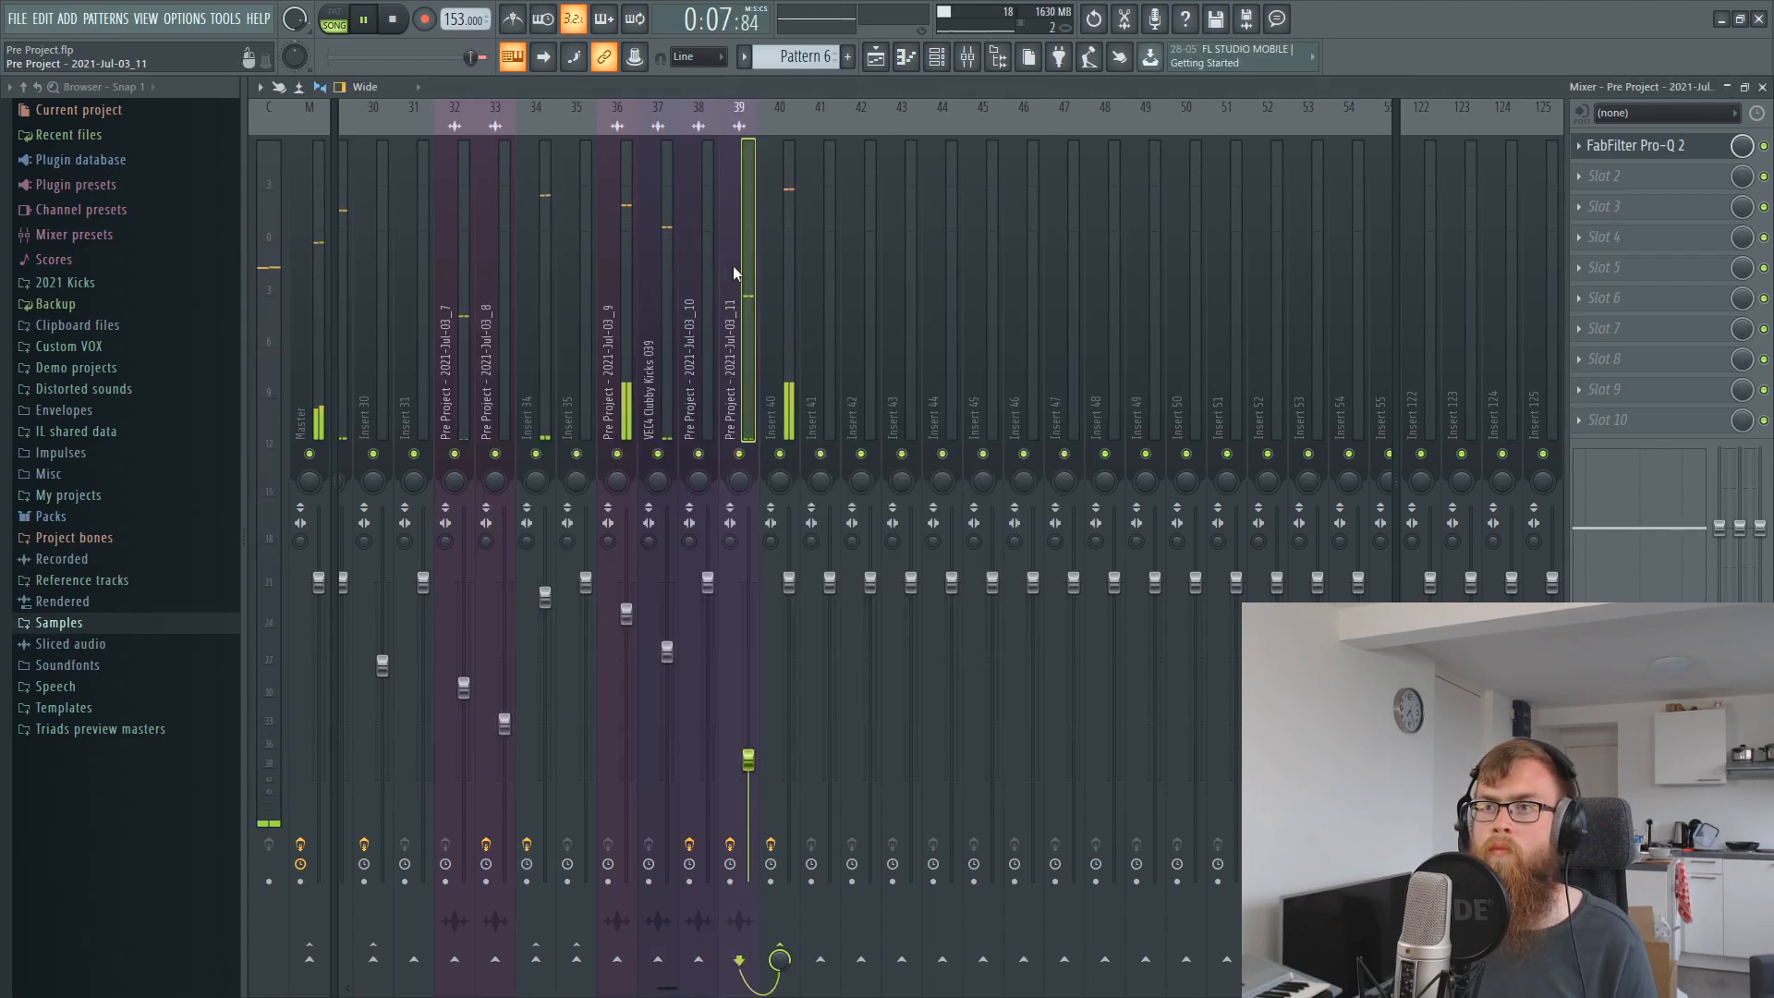
pyautogui.click(739, 455)
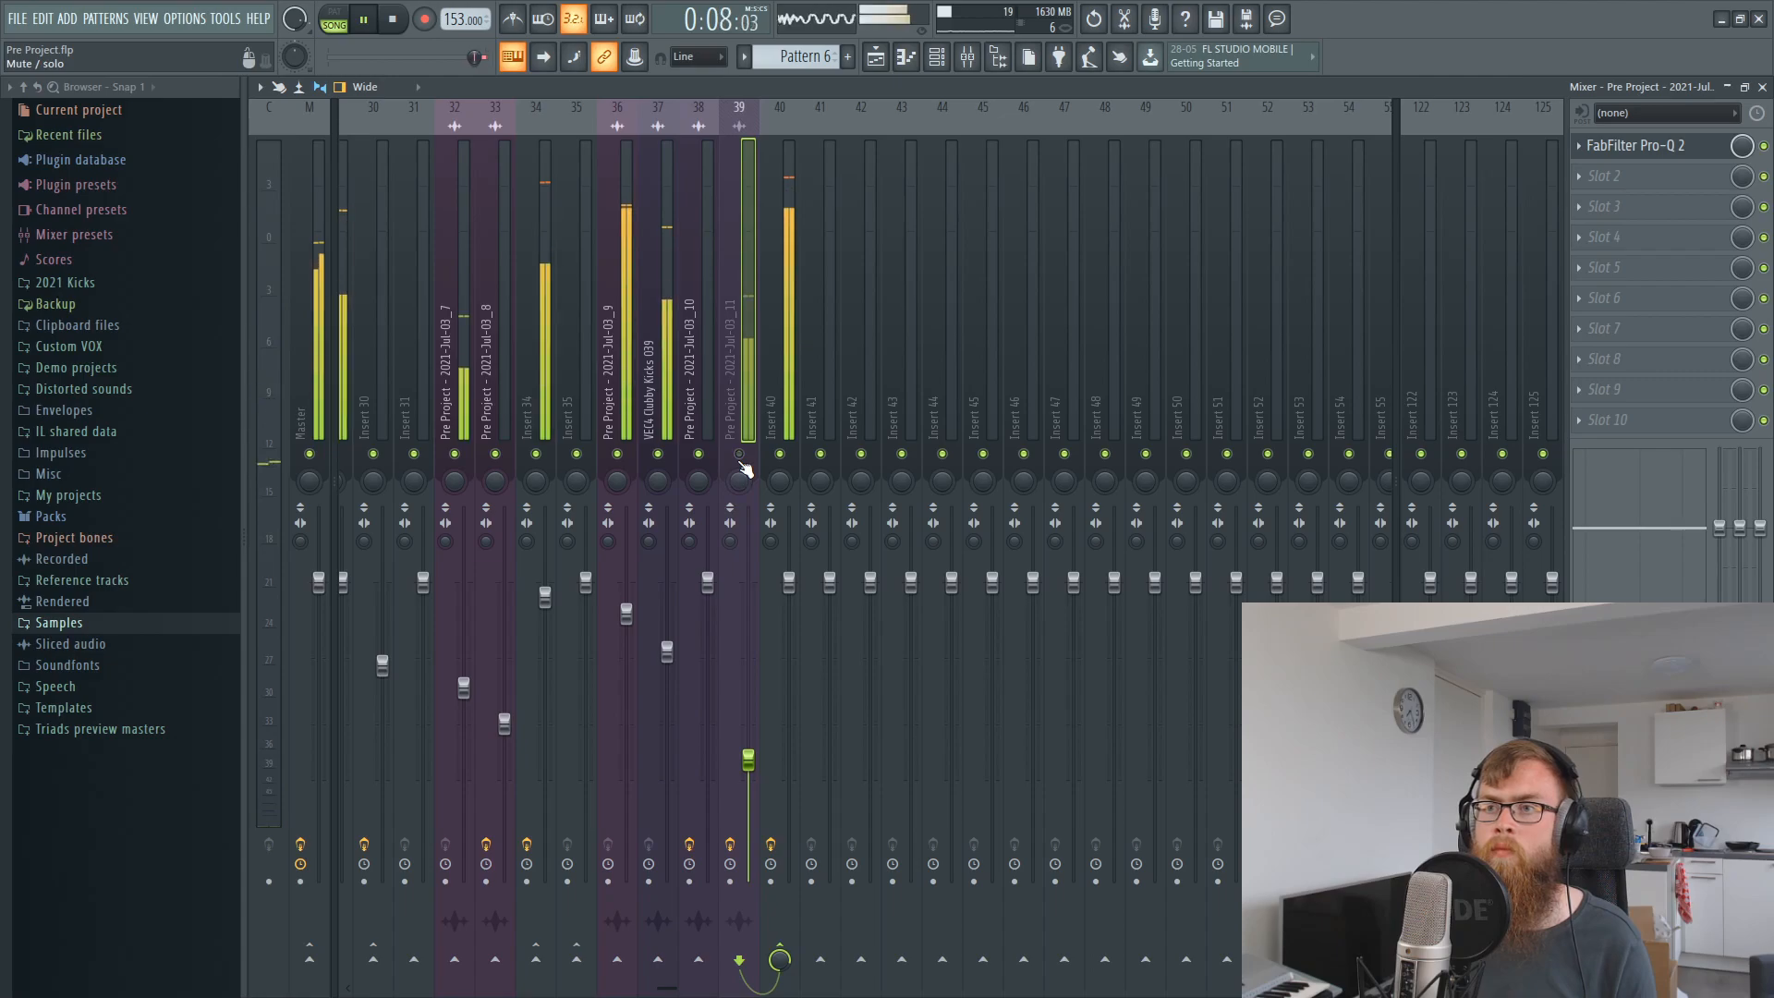
pyautogui.click(1650, 176)
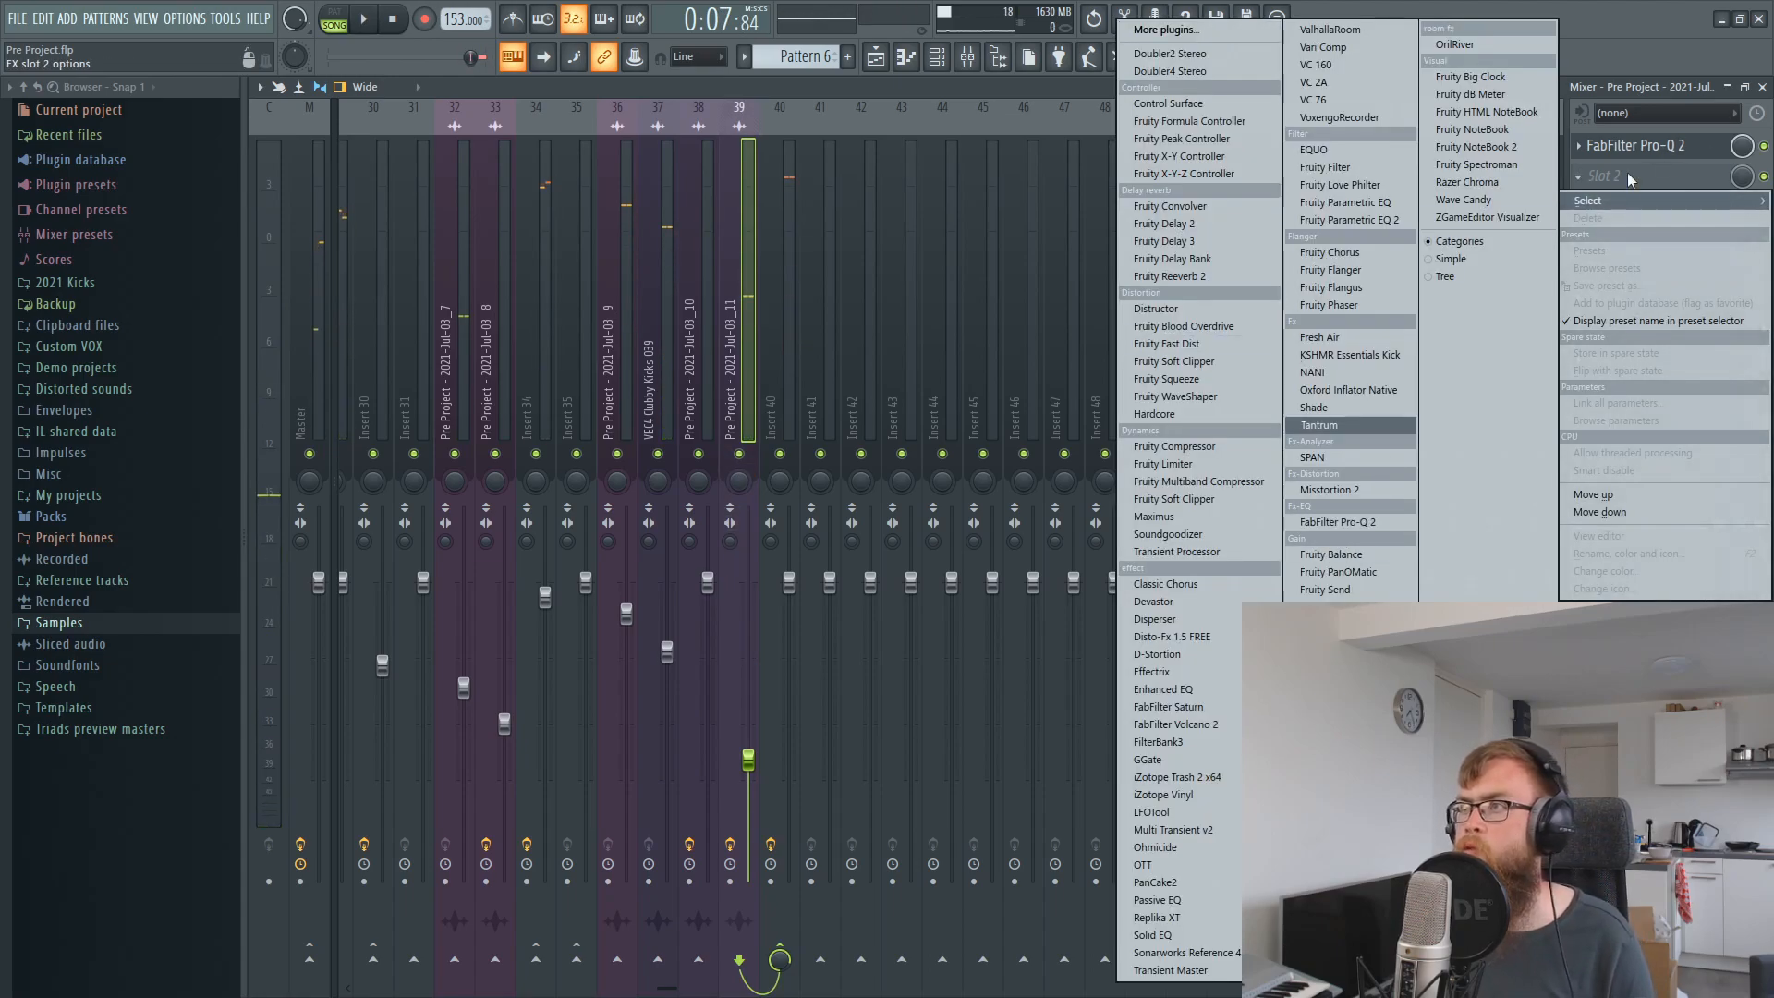
pyautogui.click(1623, 179)
pyautogui.click(1685, 153)
pyautogui.press('space')
pyautogui.moveTo(662, 348); pyautogui.dragTo(766, 338)
pyautogui.scroll(1, 766, 338)
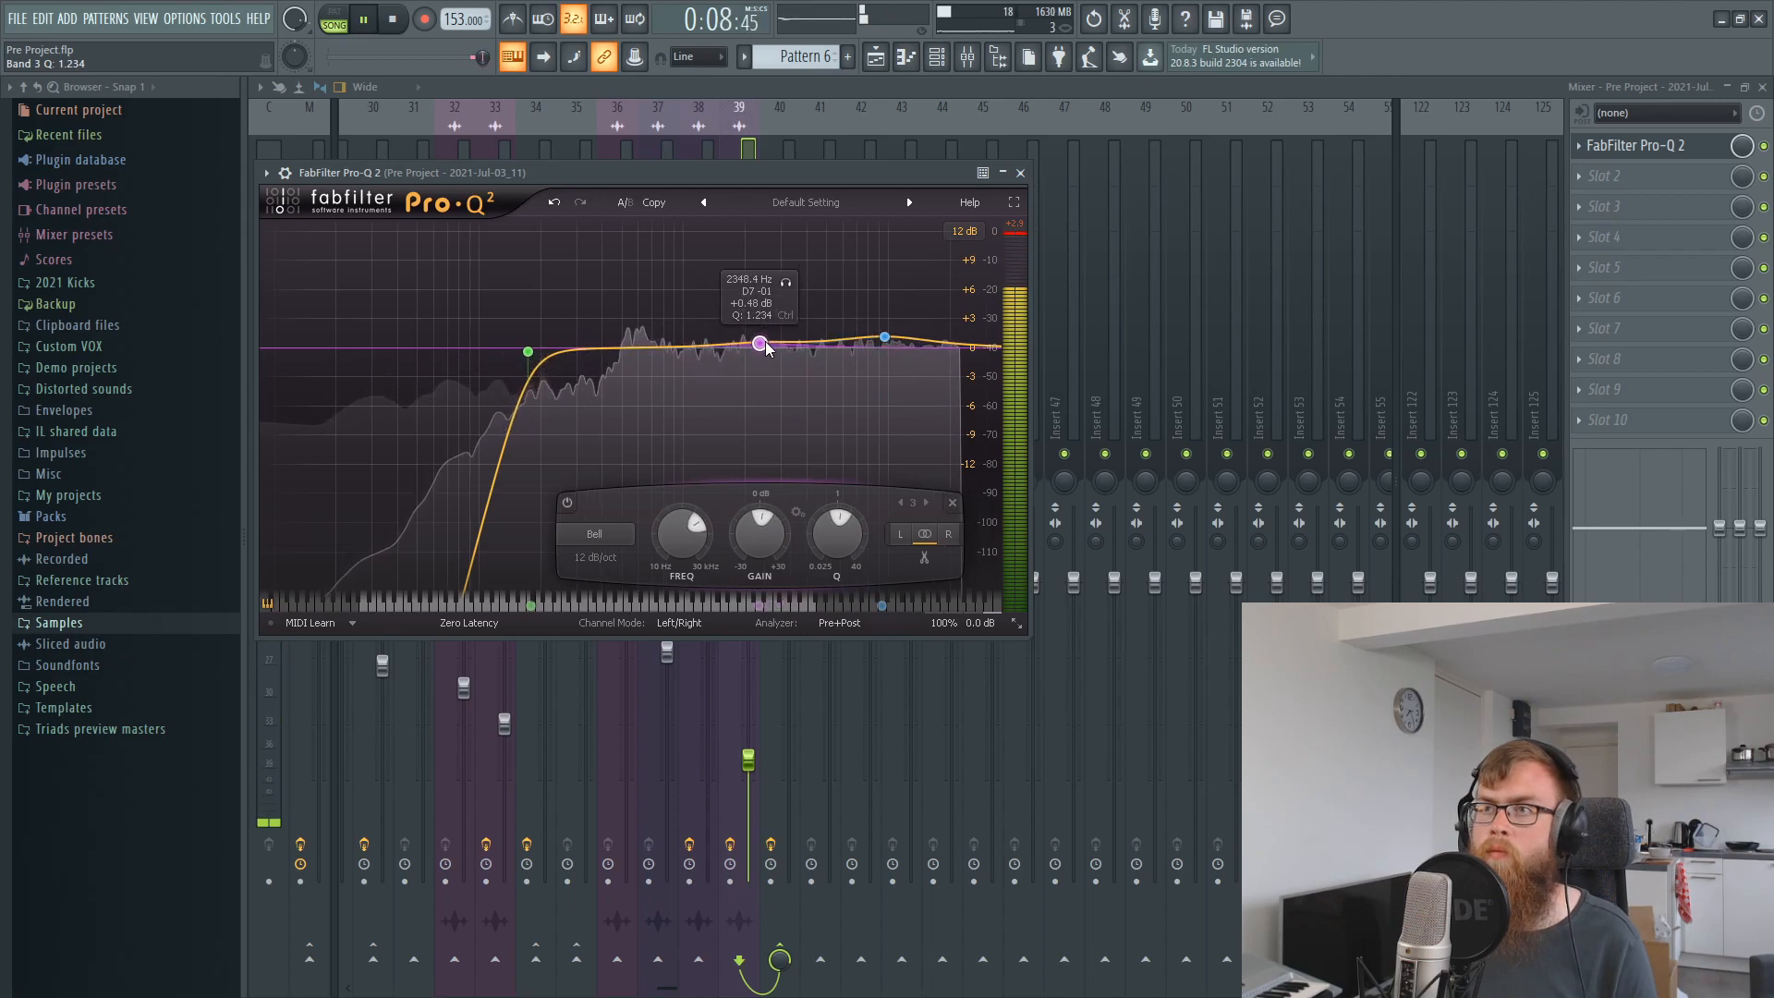
pyautogui.click(1020, 173)
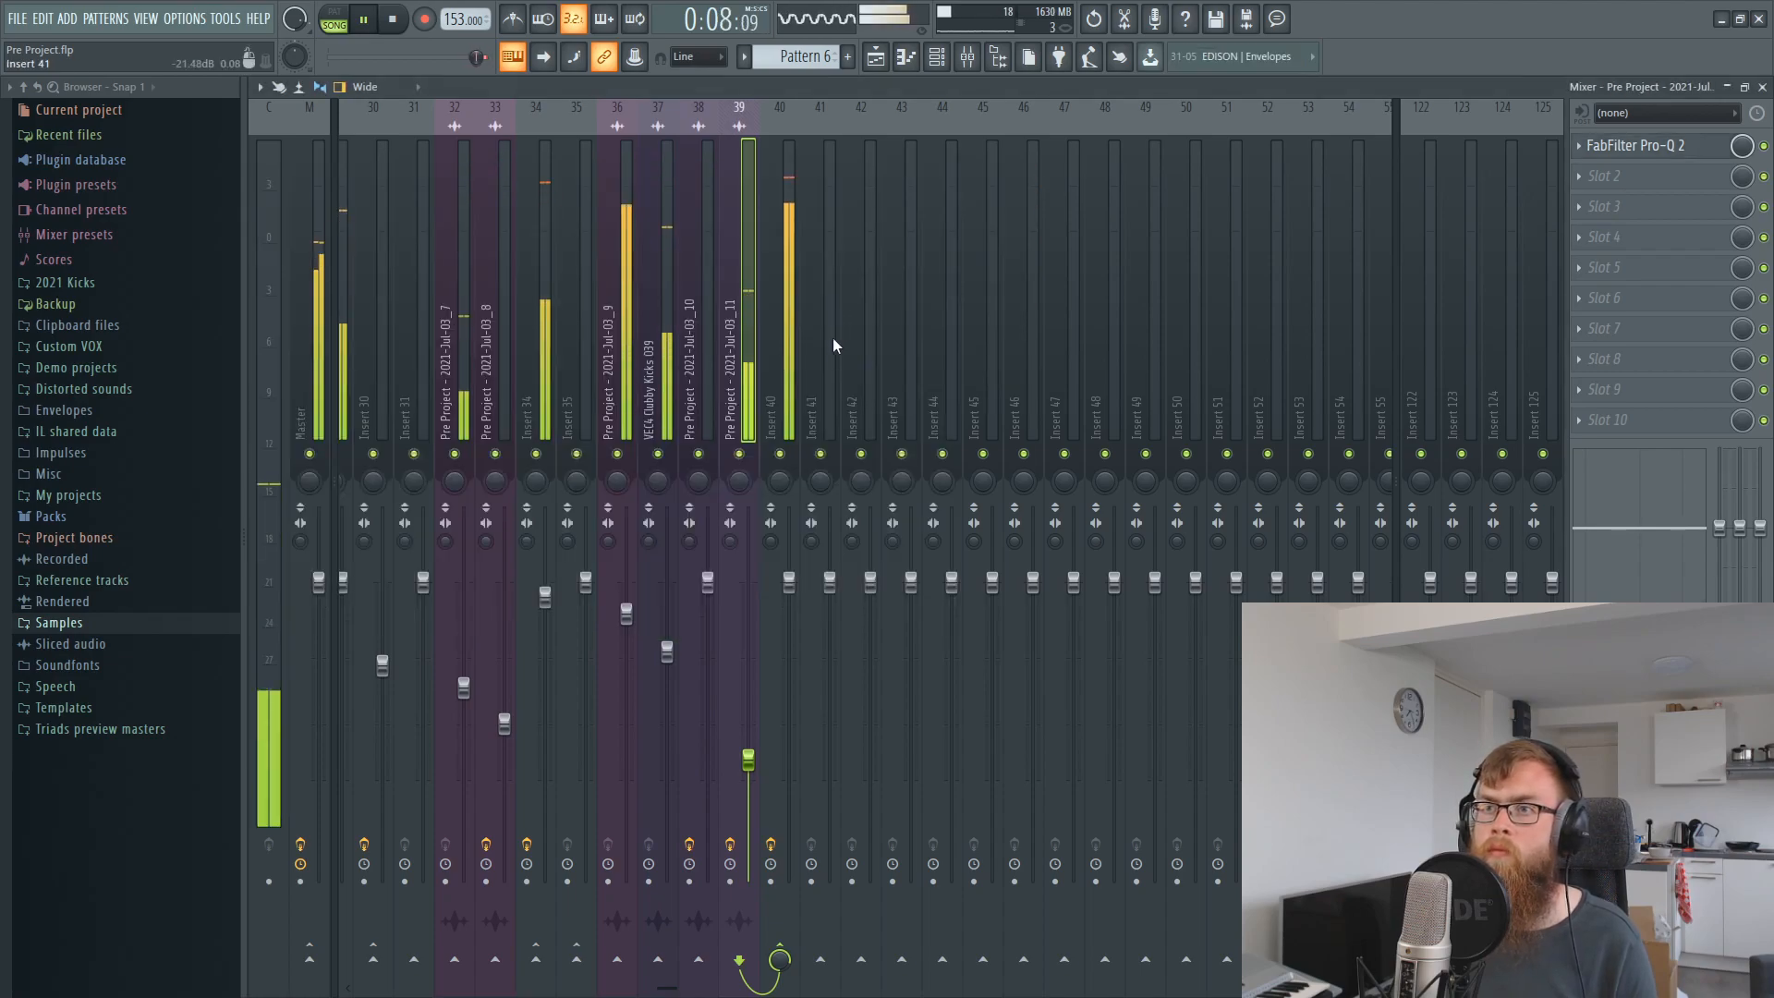
# Load FabFilter Pro-L after the equalizer on Insert 40 and audition the combined kick through it.
pyautogui.click(793, 255)
pyautogui.press('space')
pyautogui.click(1626, 177)
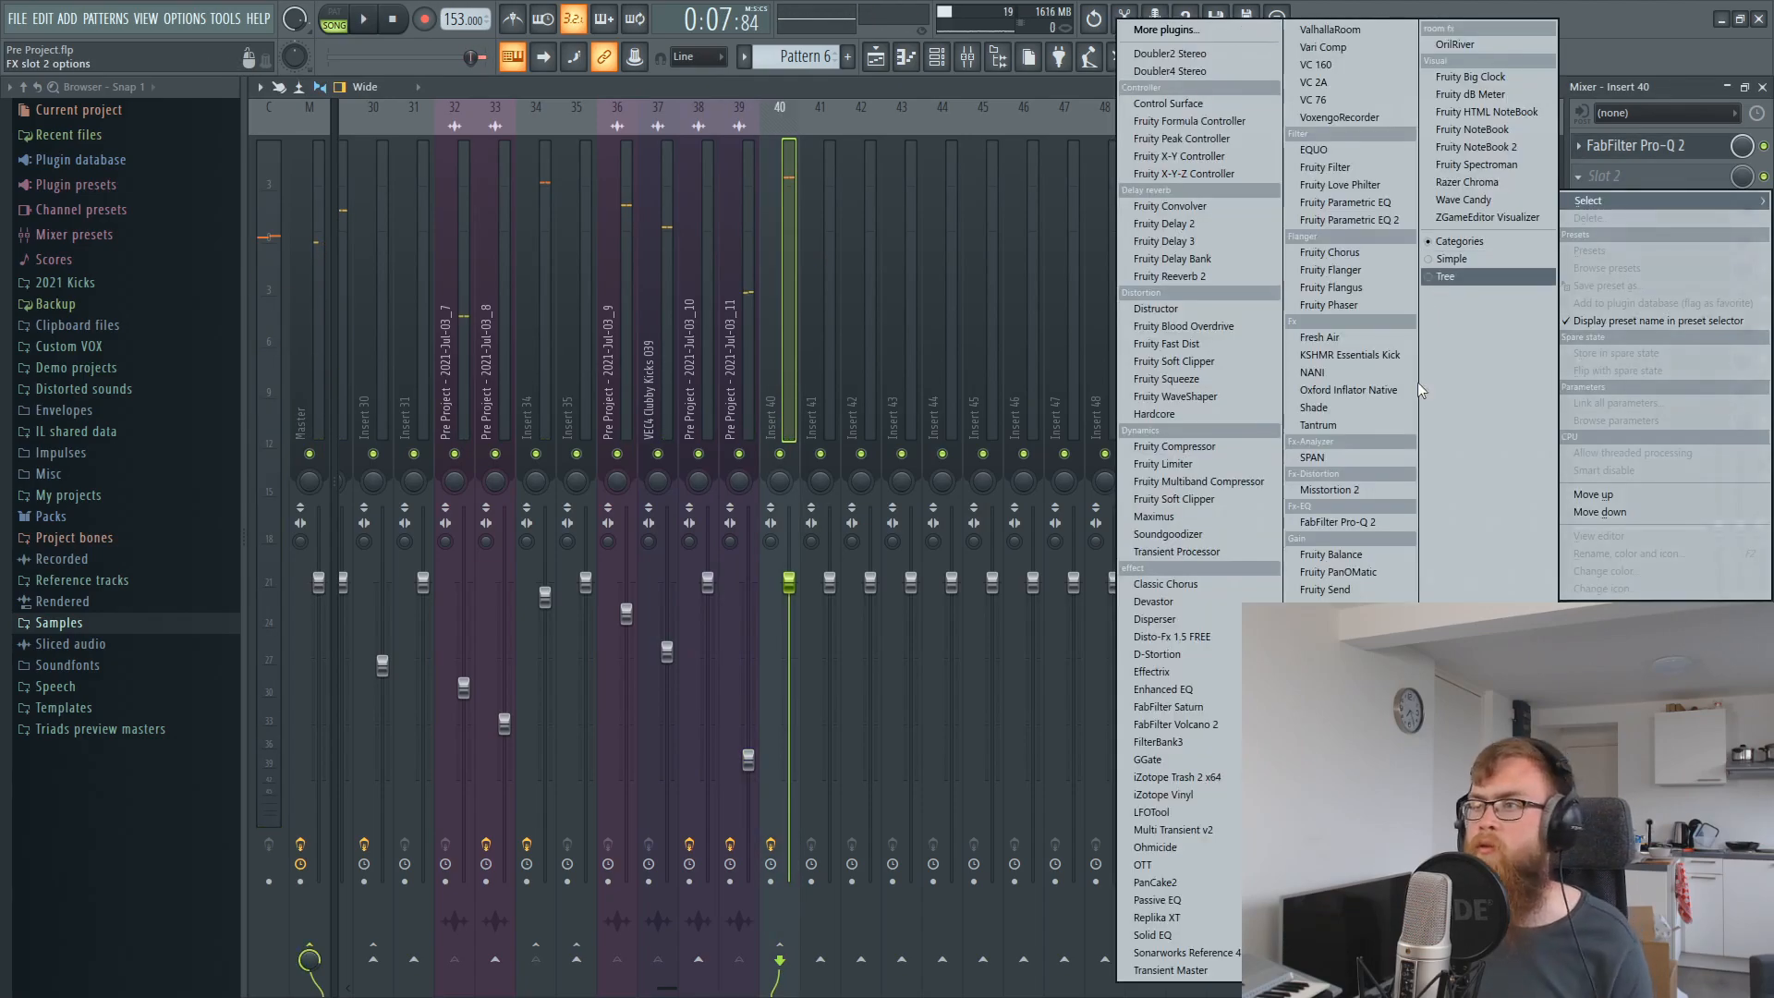
pyautogui.click(1340, 776)
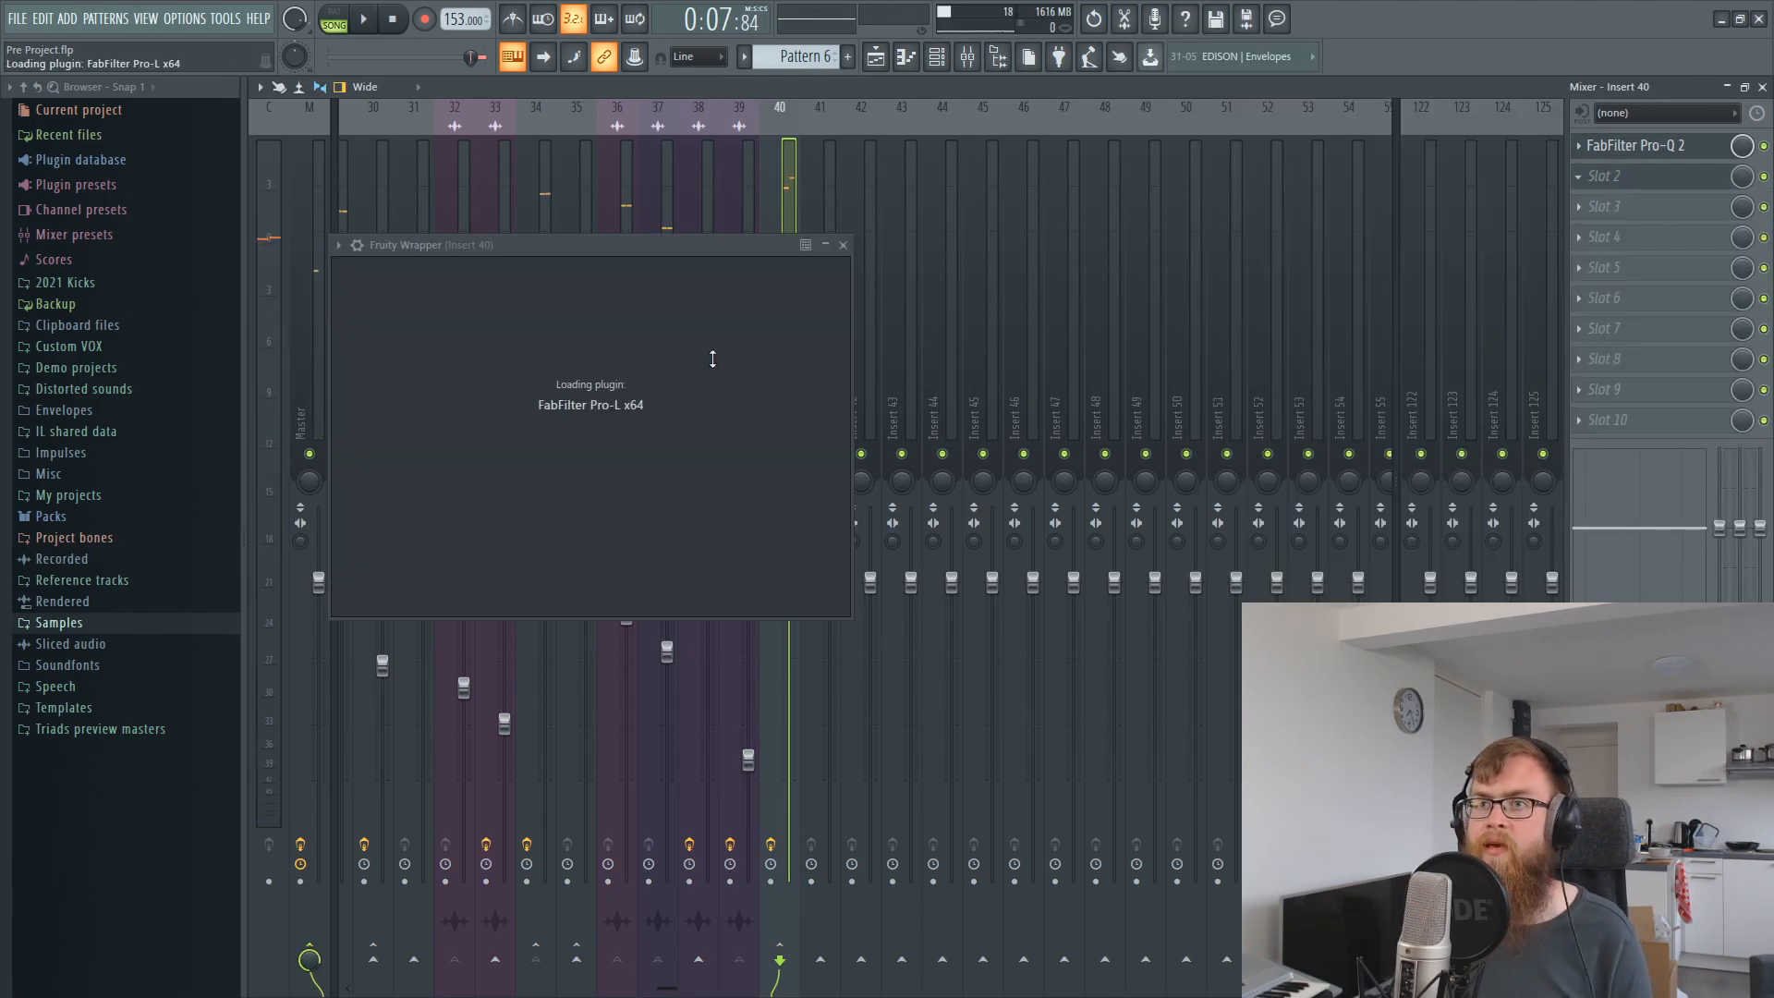
pyautogui.moveTo(585, 270); pyautogui.dragTo(885, 265)
pyautogui.press('space')
pyautogui.press('space')
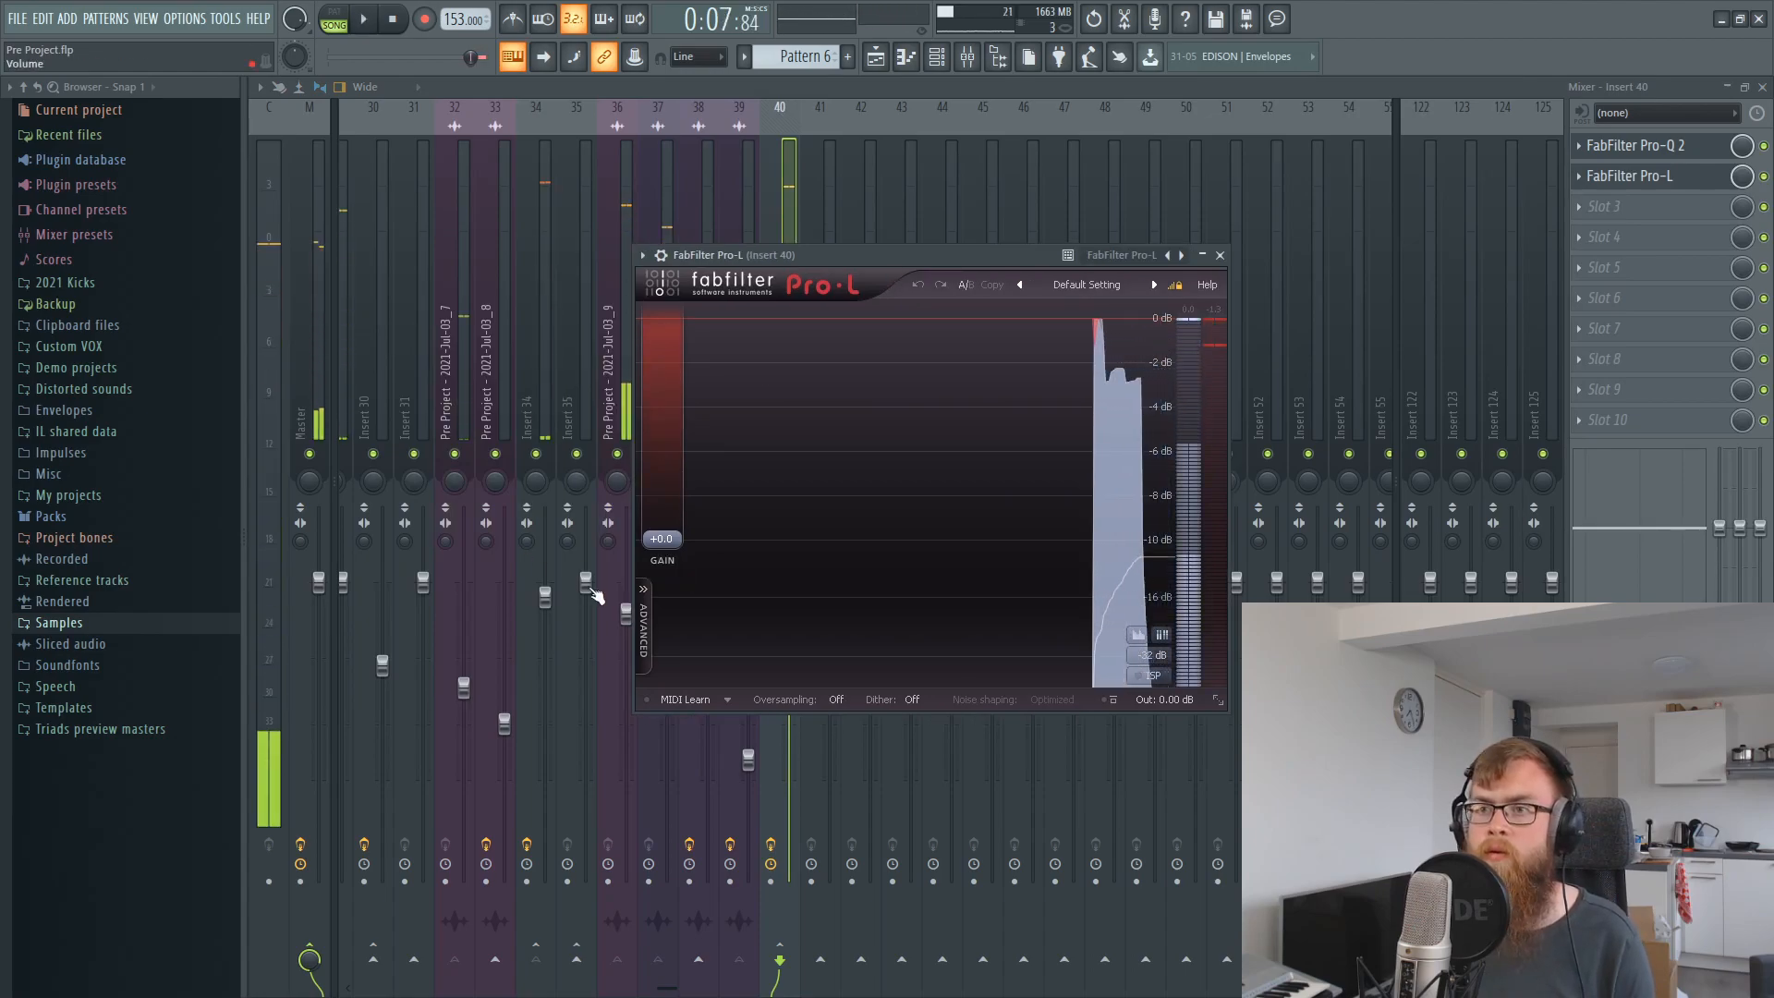
# Raise the Pro-L gain on Insert 40 to about +3.8 dB while auditioning the kick, and close the limiter.
pyautogui.moveTo(661, 539); pyautogui.dragTo(680, 506)
pyautogui.moveTo(843, 258); pyautogui.dragTo(879, 246)
pyautogui.press('space')
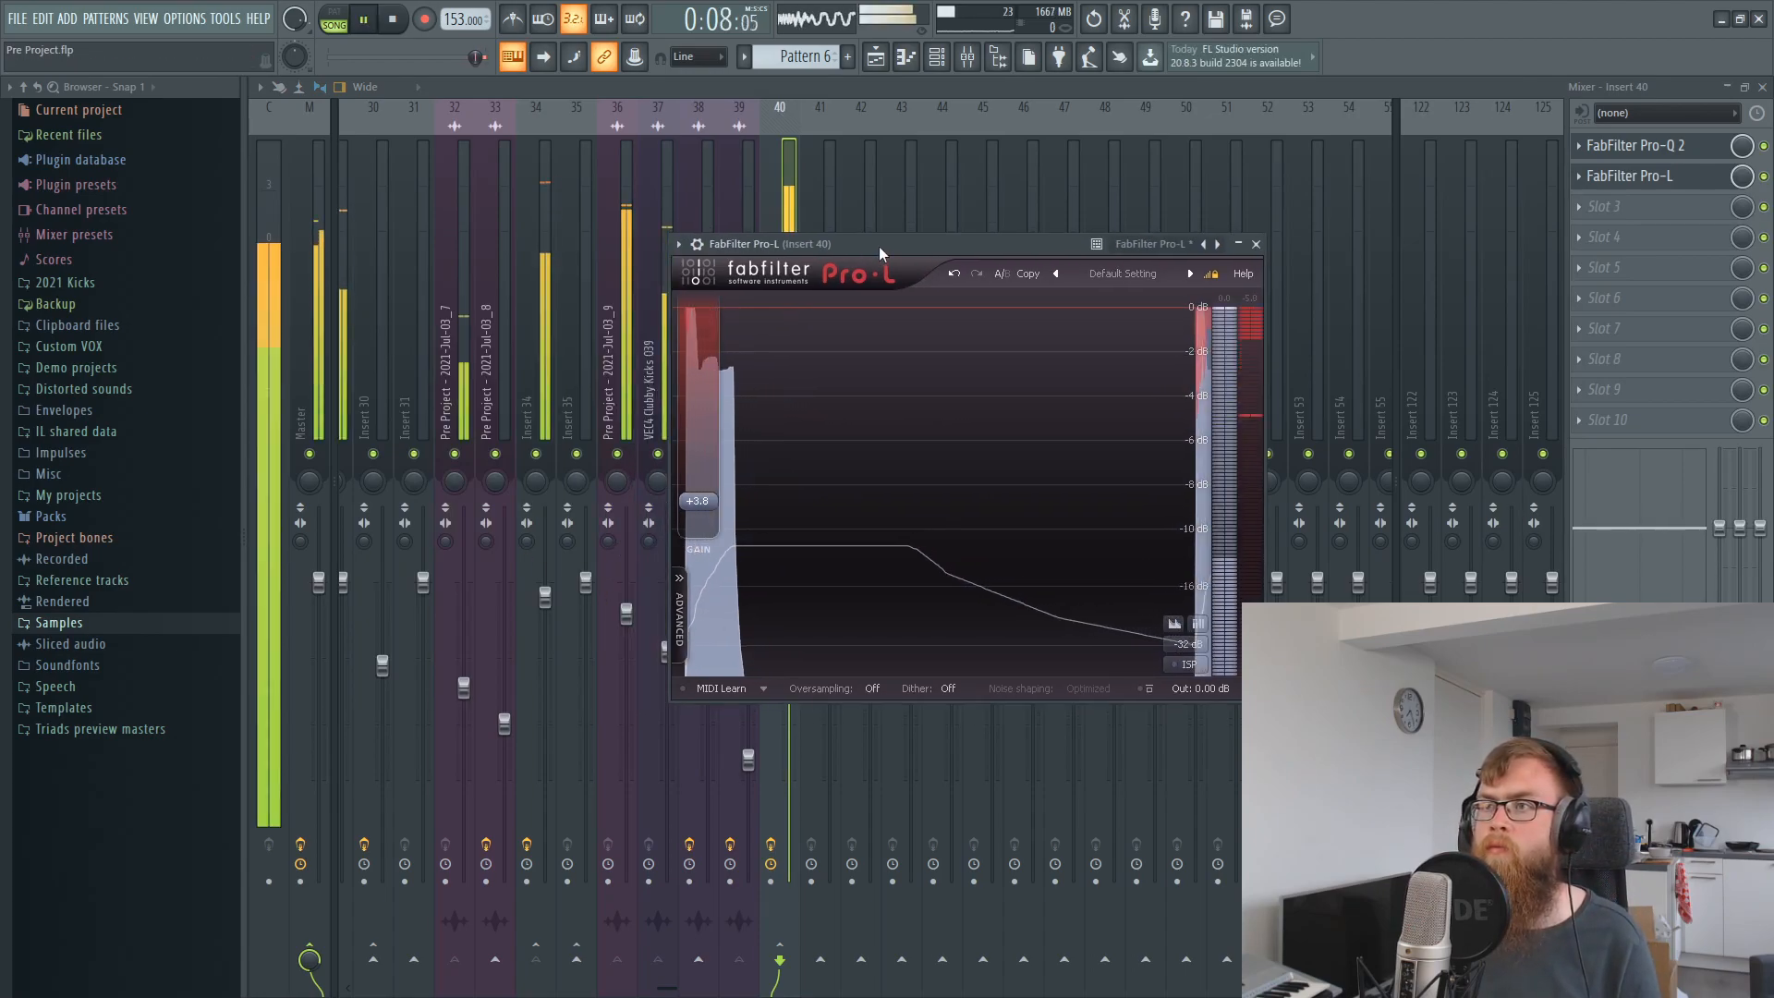
pyautogui.moveTo(696, 501); pyautogui.dragTo(704, 497)
pyautogui.click(1058, 93)
pyautogui.press('space')
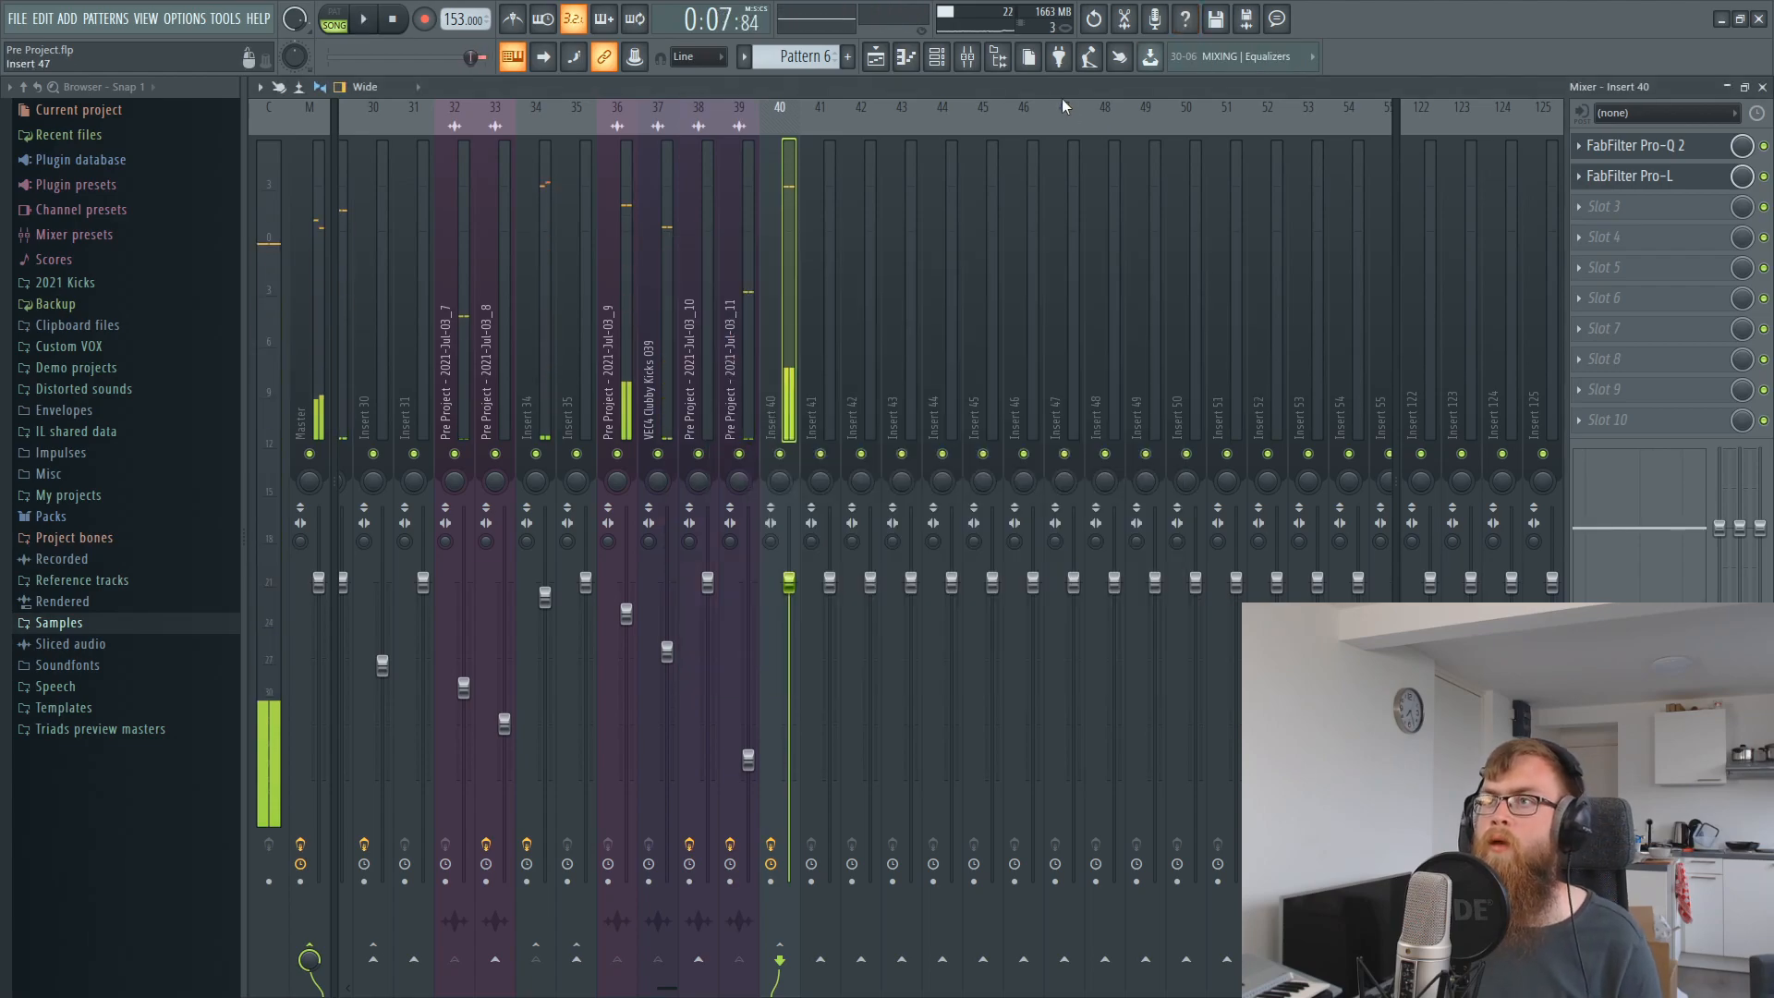
# Record the combined kick from the Master track into Edison, inspect its waveform, and close the editor.
pyautogui.click(1031, 58)
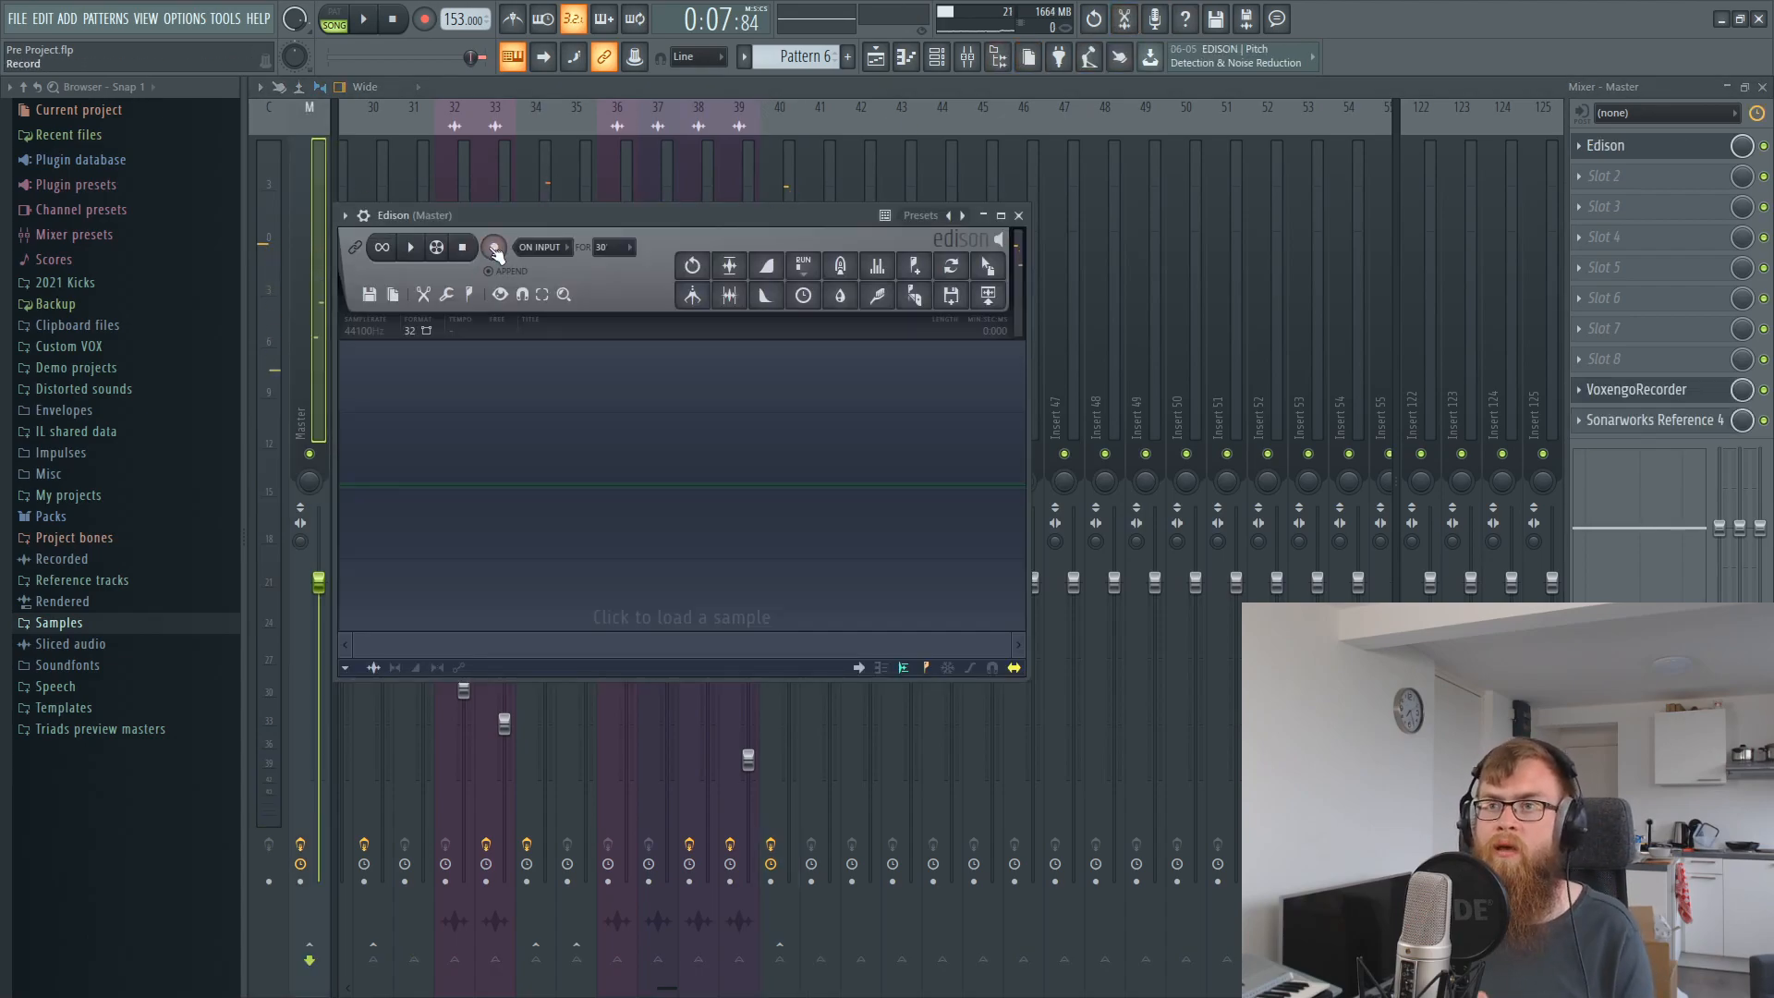
pyautogui.click(361, 20)
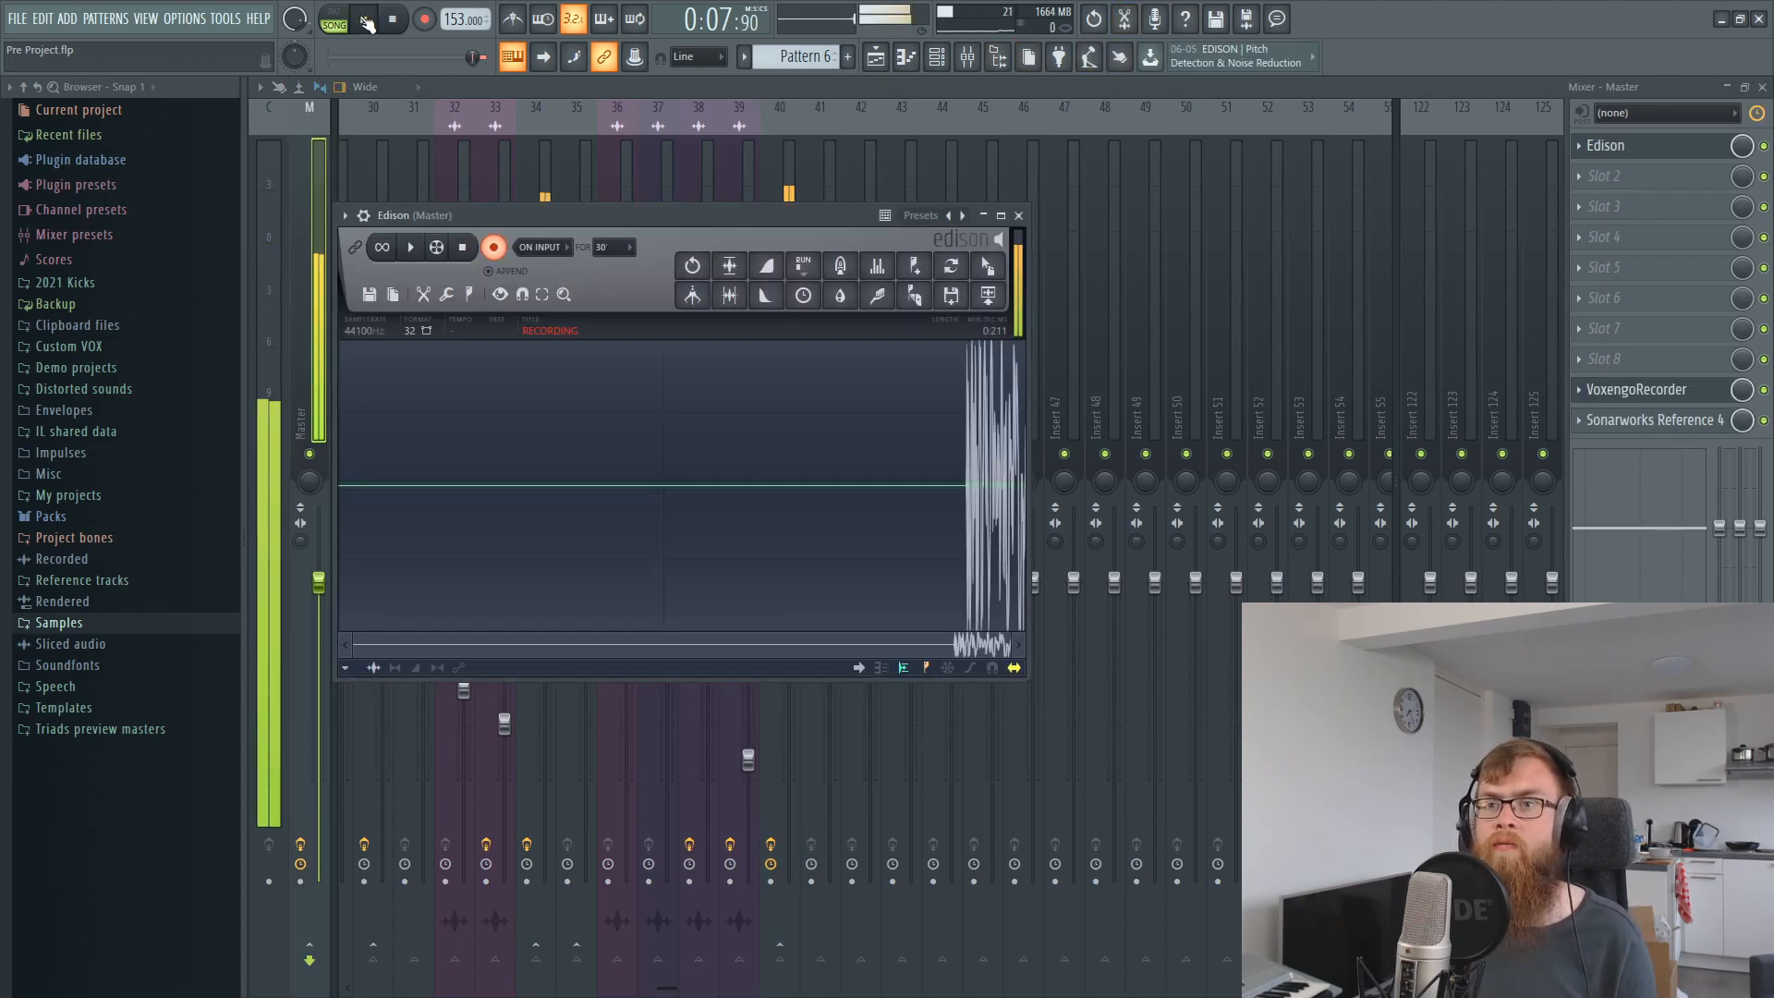
pyautogui.press('space')
pyautogui.scroll(4, 521, 468)
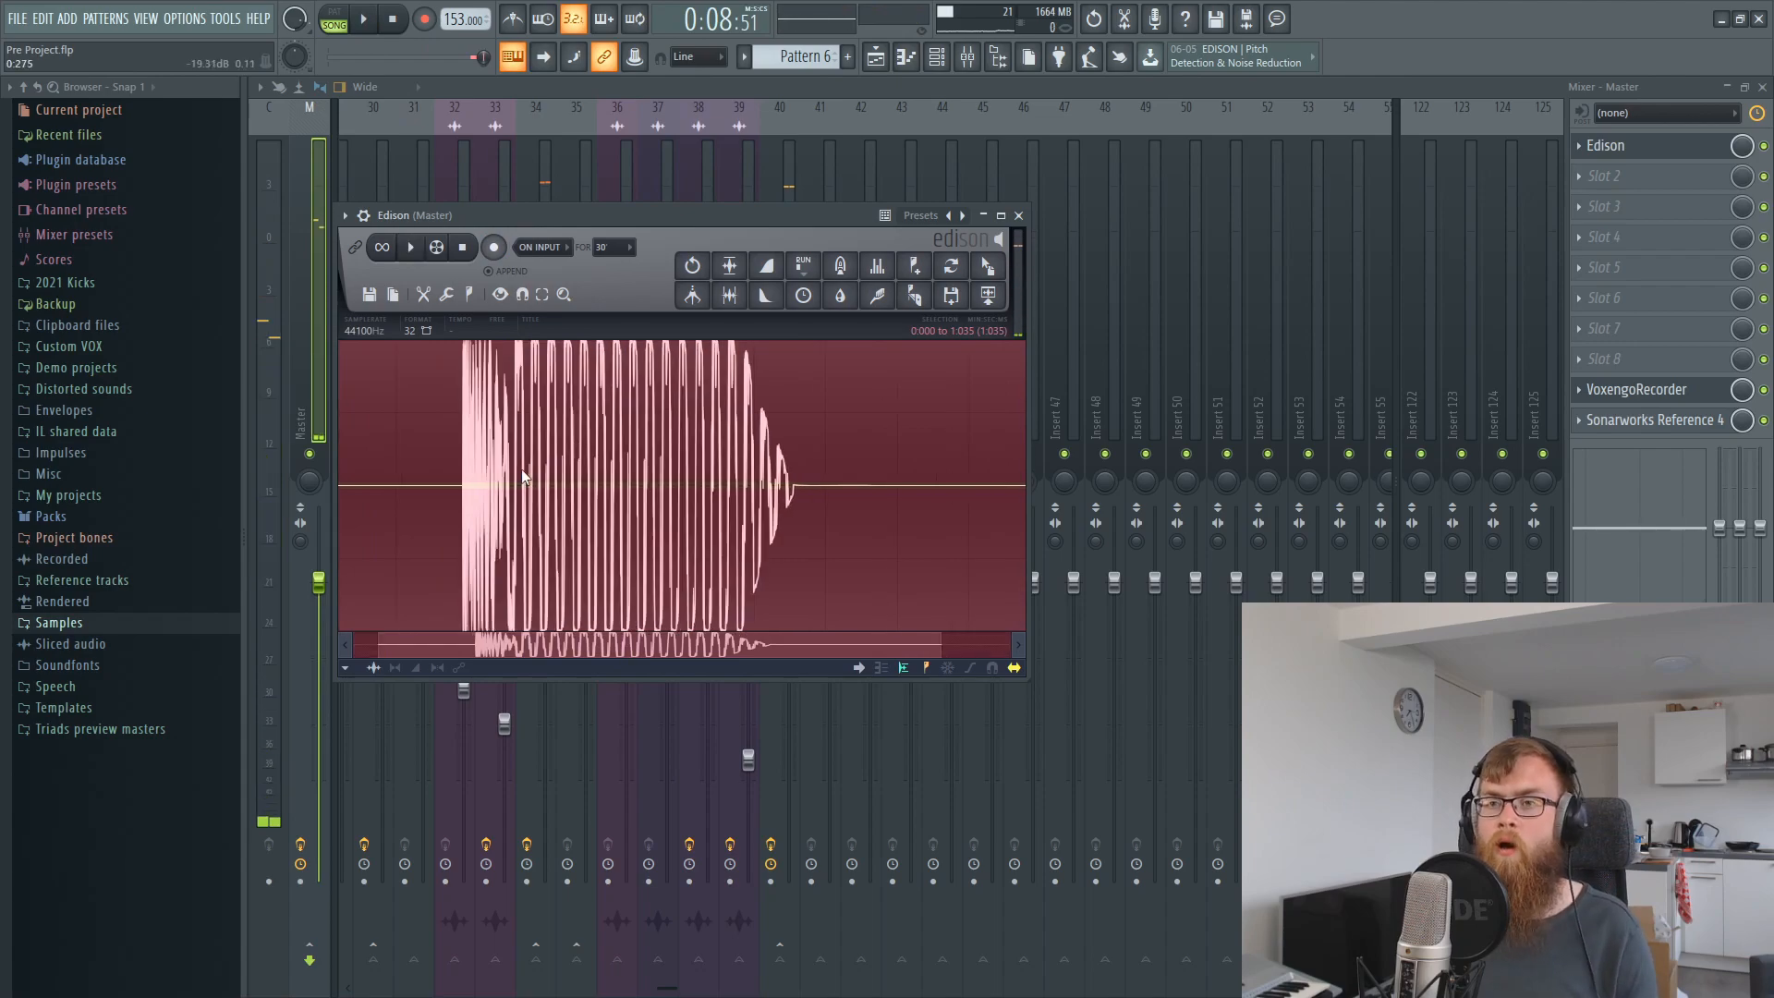
pyautogui.scroll(-4, 521, 471)
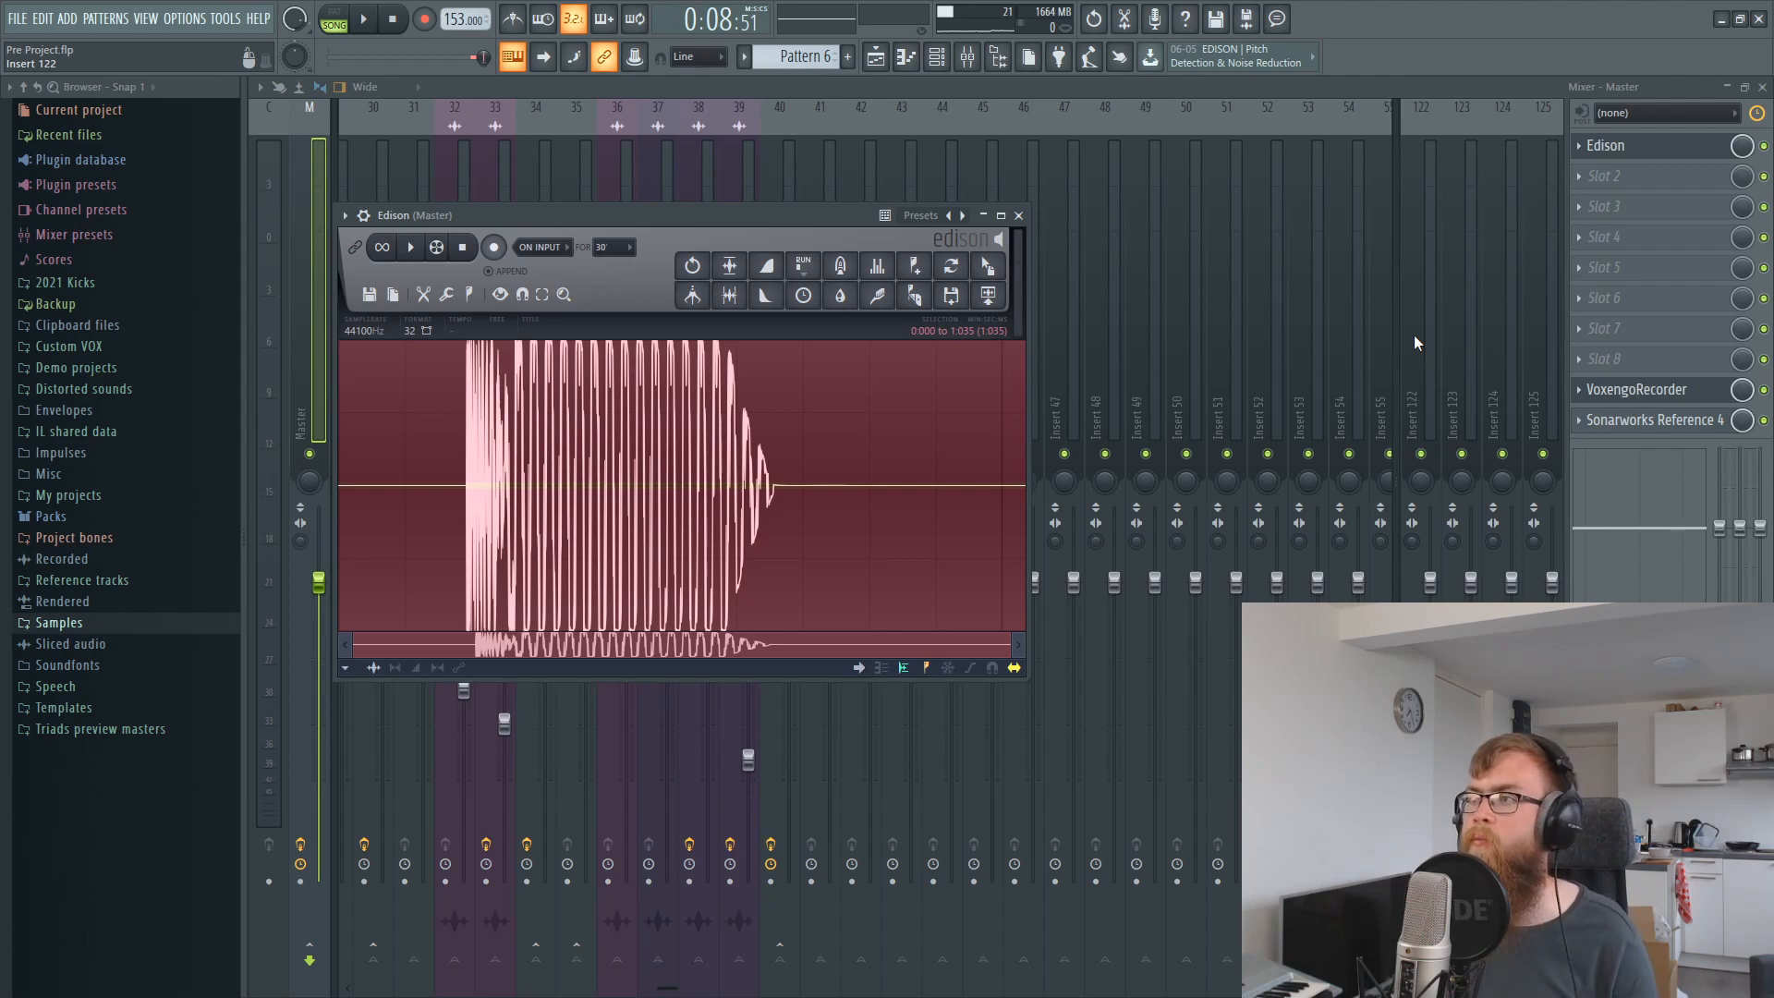
pyautogui.moveTo(582, 231); pyautogui.dragTo(761, 182)
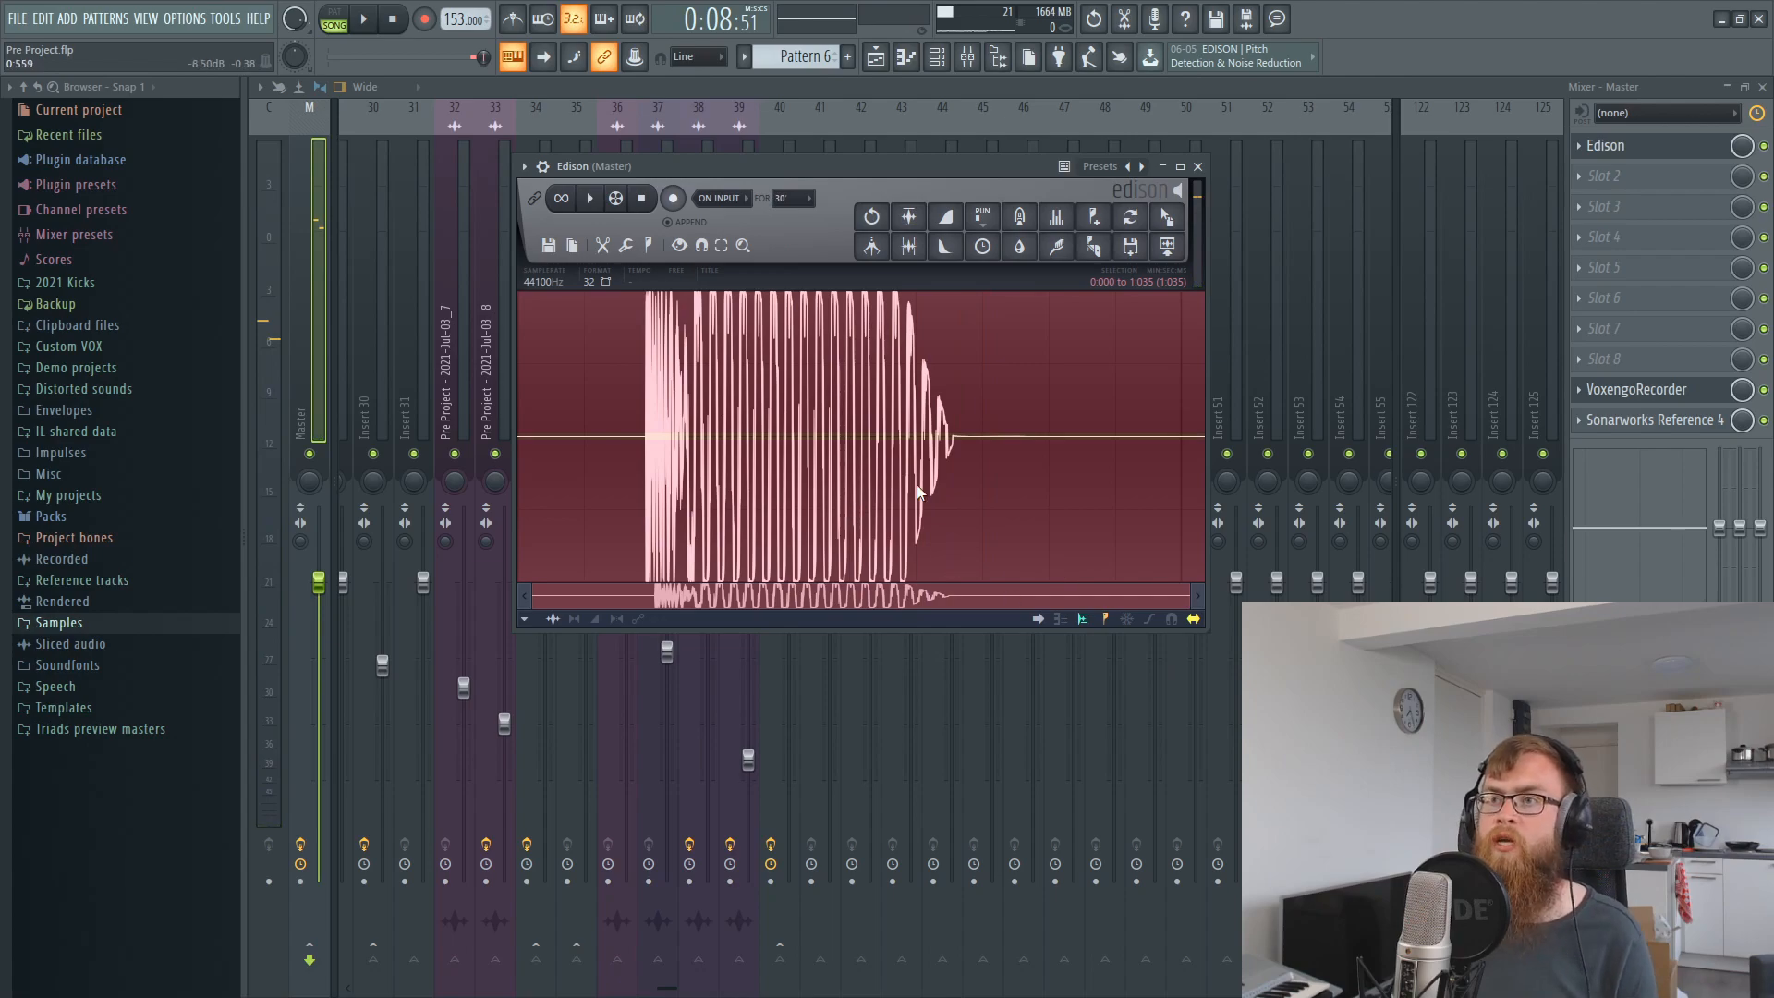
pyautogui.click(1103, 91)
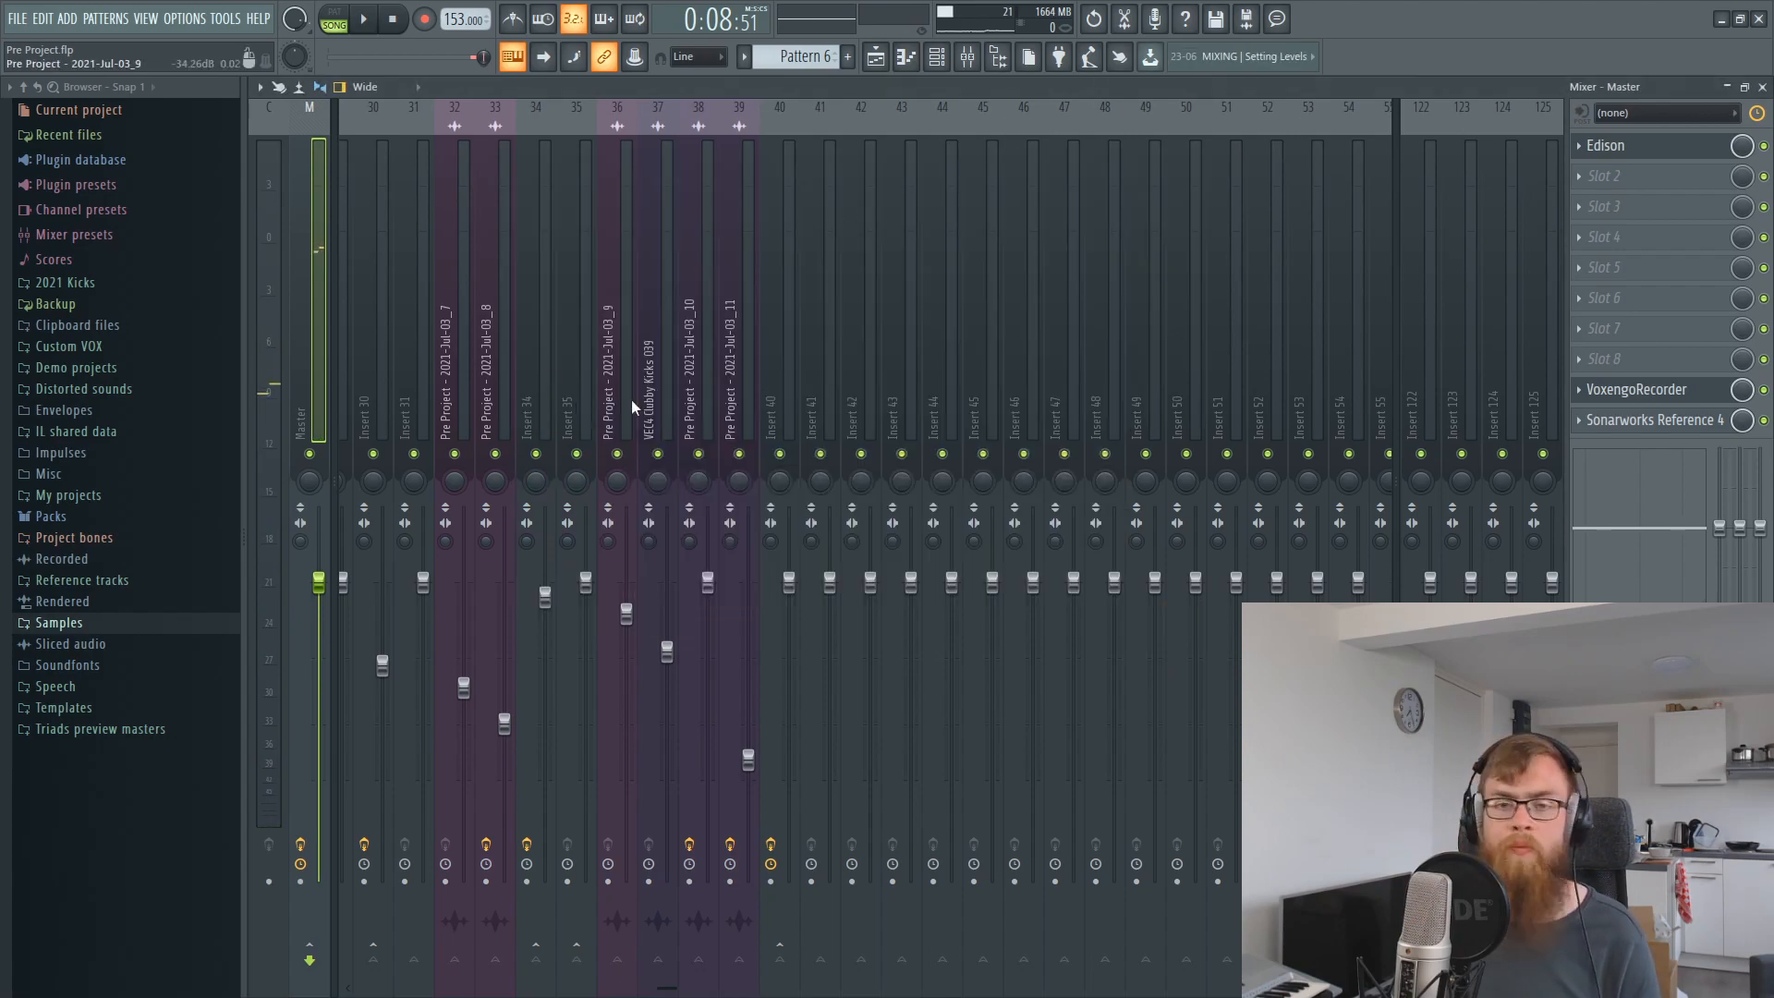
# Reopen the recorded kick in Edison, and return to the playlist to view the kick's layer clips.
pyautogui.click(786, 393)
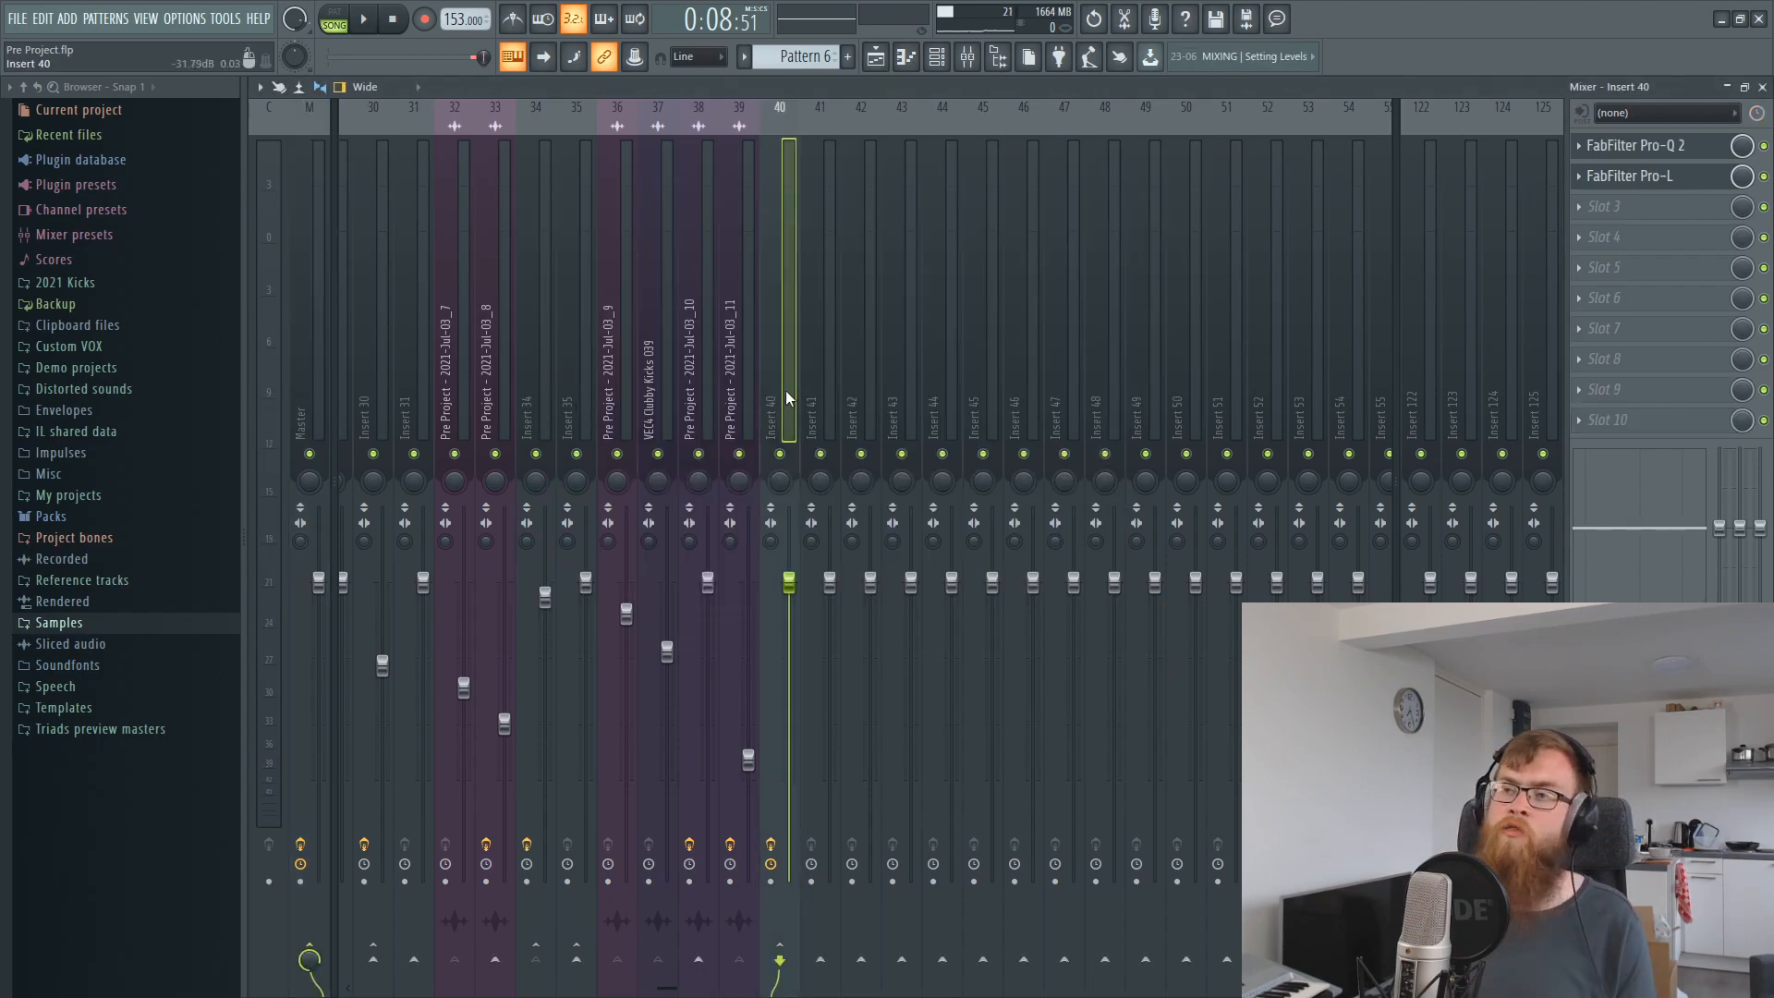
pyautogui.click(1116, 28)
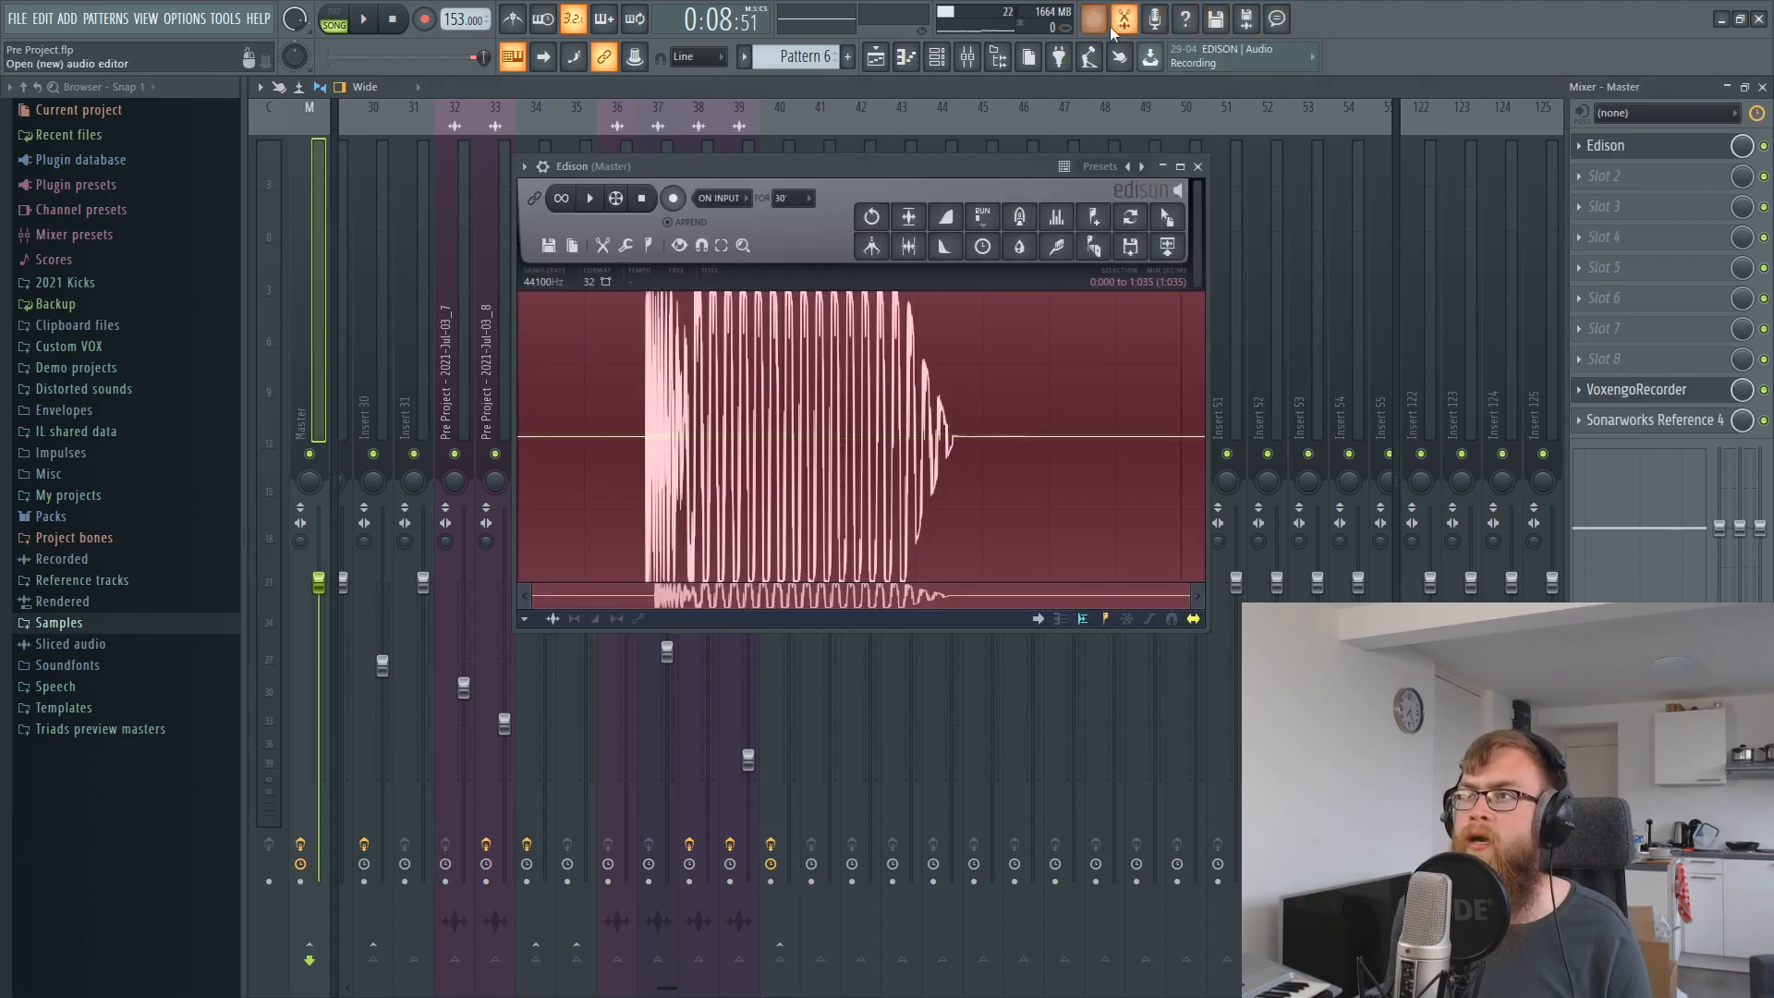
pyautogui.click(1762, 87)
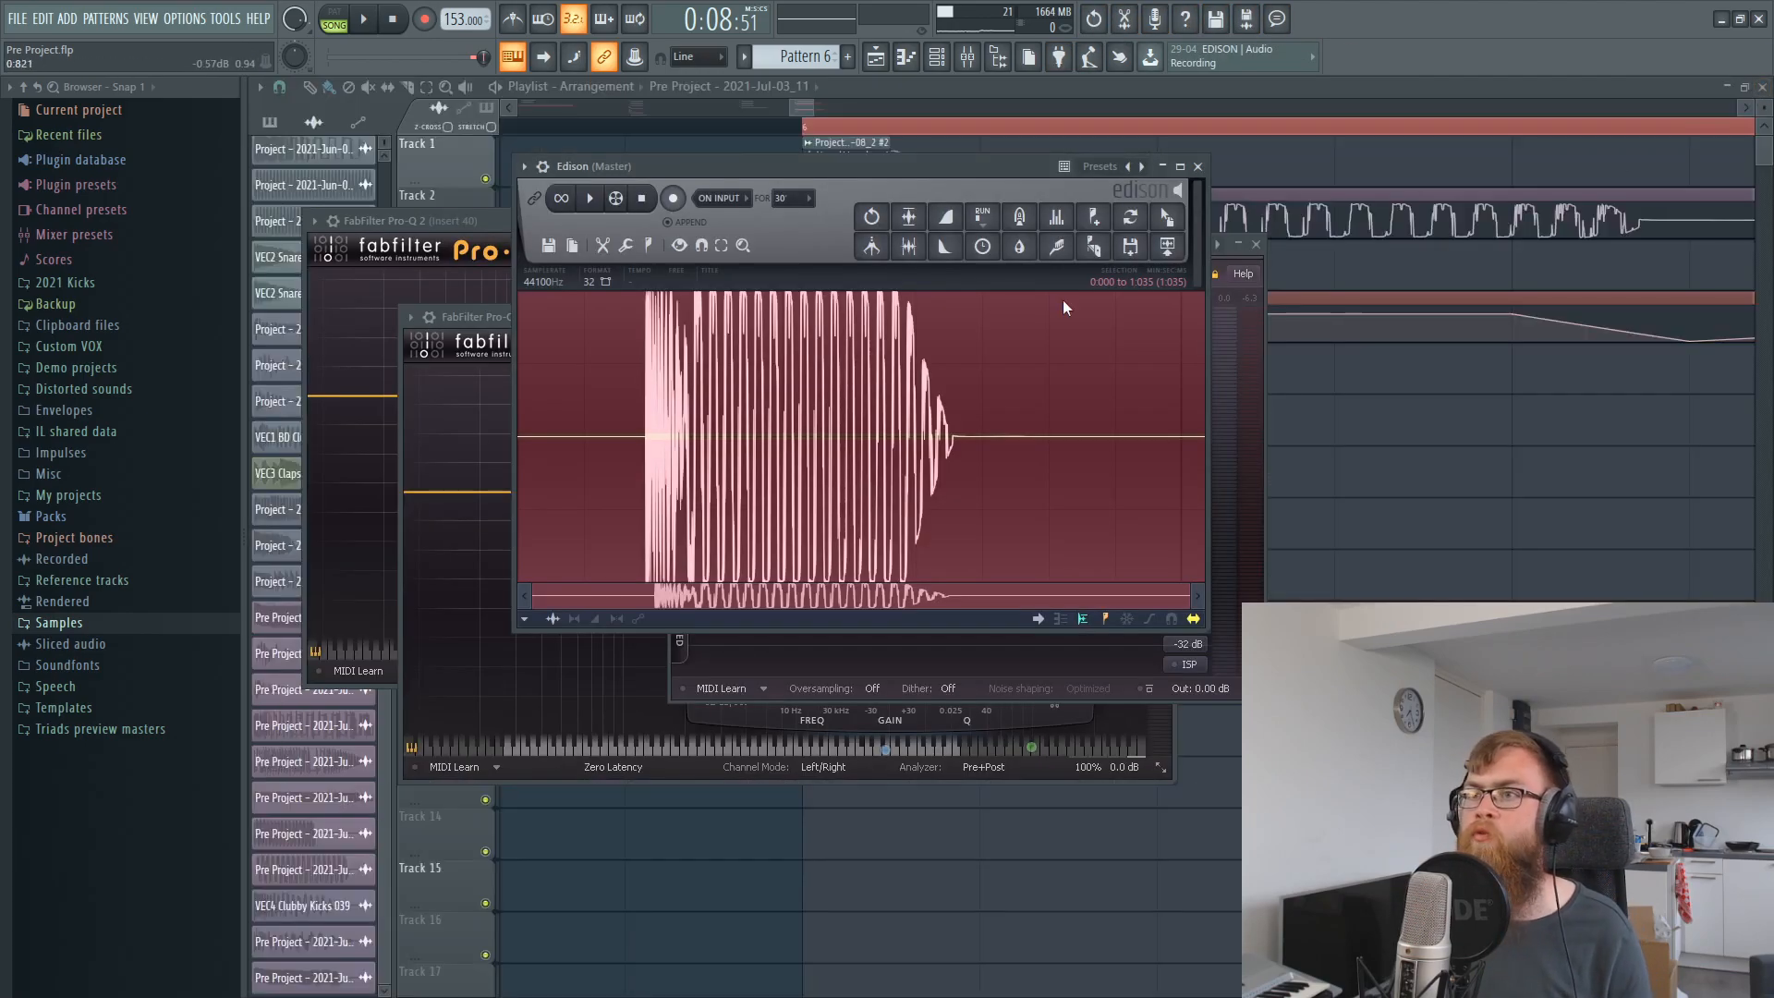
pyautogui.click(935, 113)
pyautogui.moveTo(955, 109); pyautogui.dragTo(836, 108)
pyautogui.scroll(-3, 860, 175)
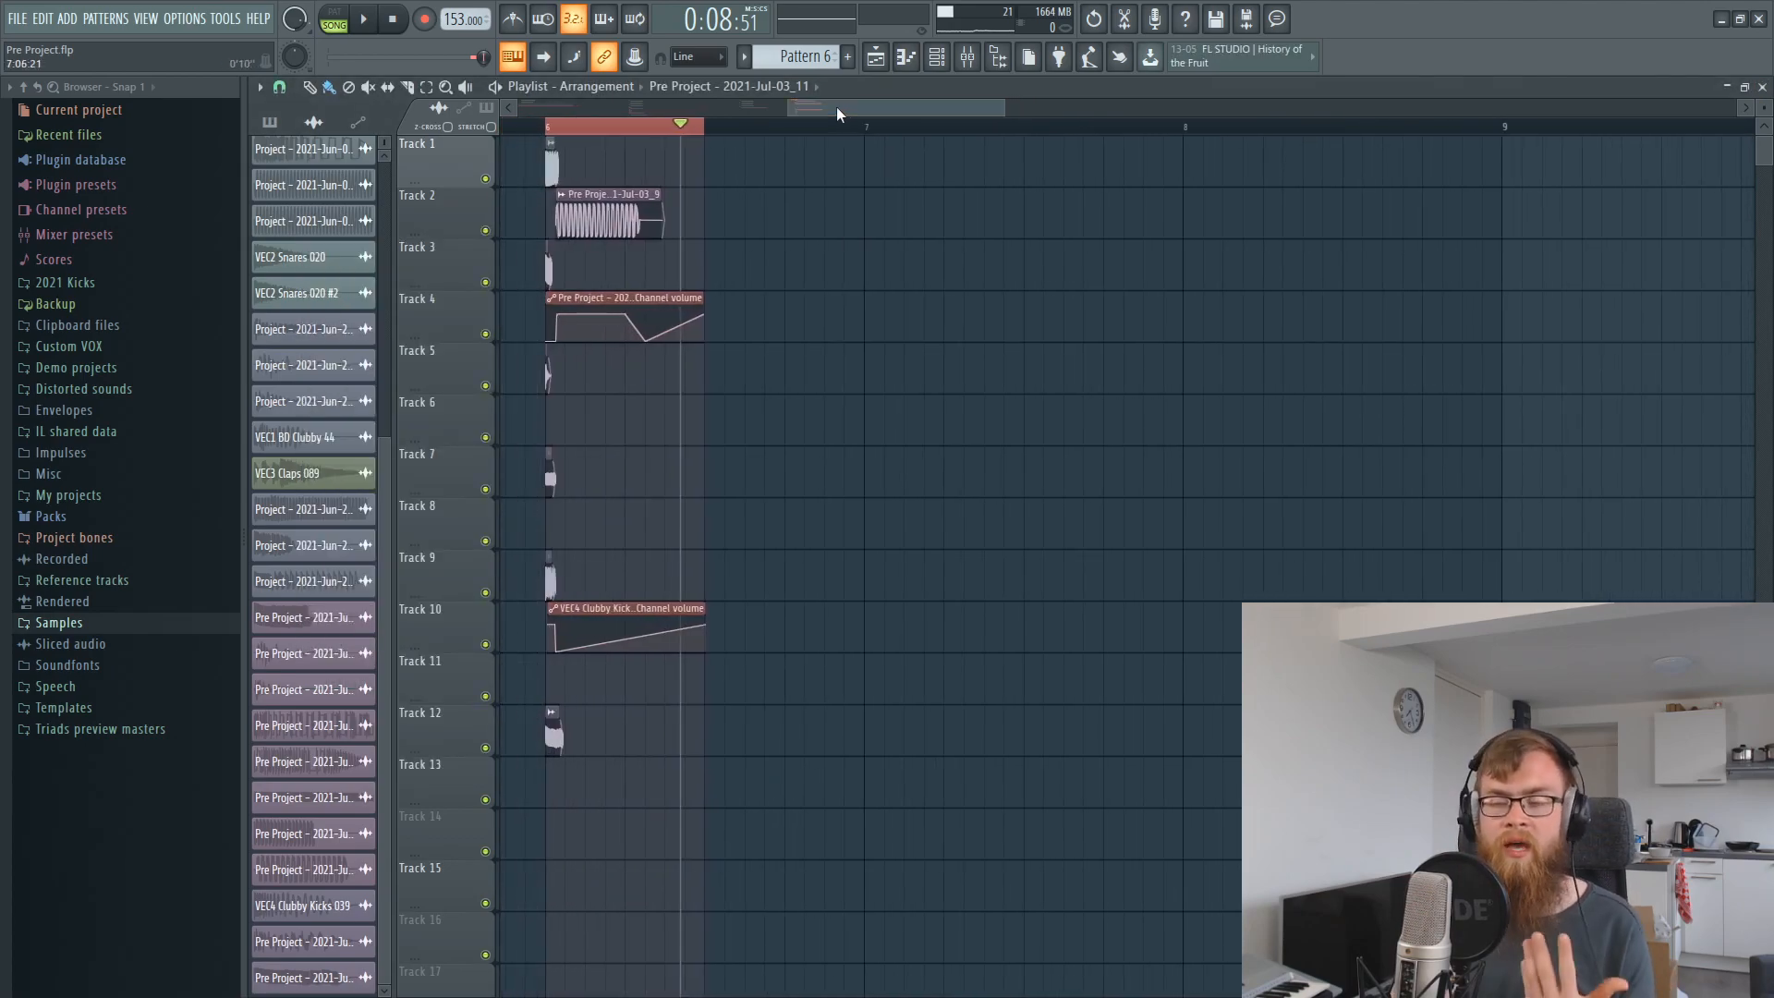